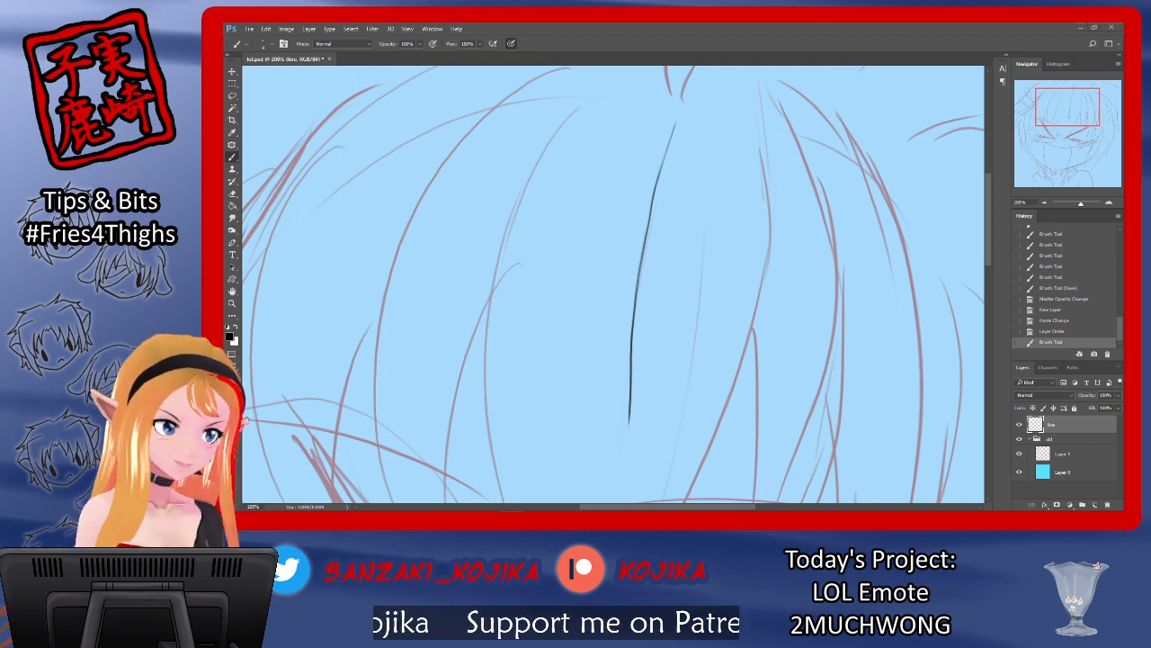
Step: Ink the central bang strand from the forehead down to the eye's inner corner, redrawing the stroke after undoing the first attempt
{"action": "left_click_drag", "start_coordinate": [987, 249], "coordinate": [984, 302]}
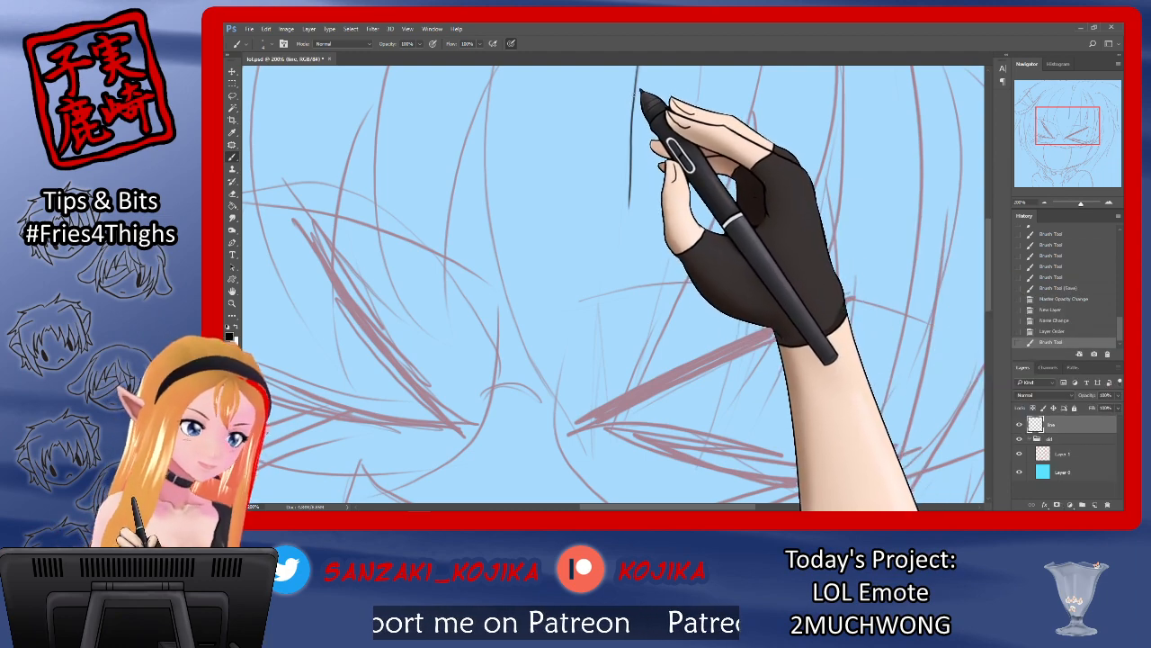
{"action": "left_click_drag", "start_coordinate": [627, 201], "coordinate": [615, 269]}
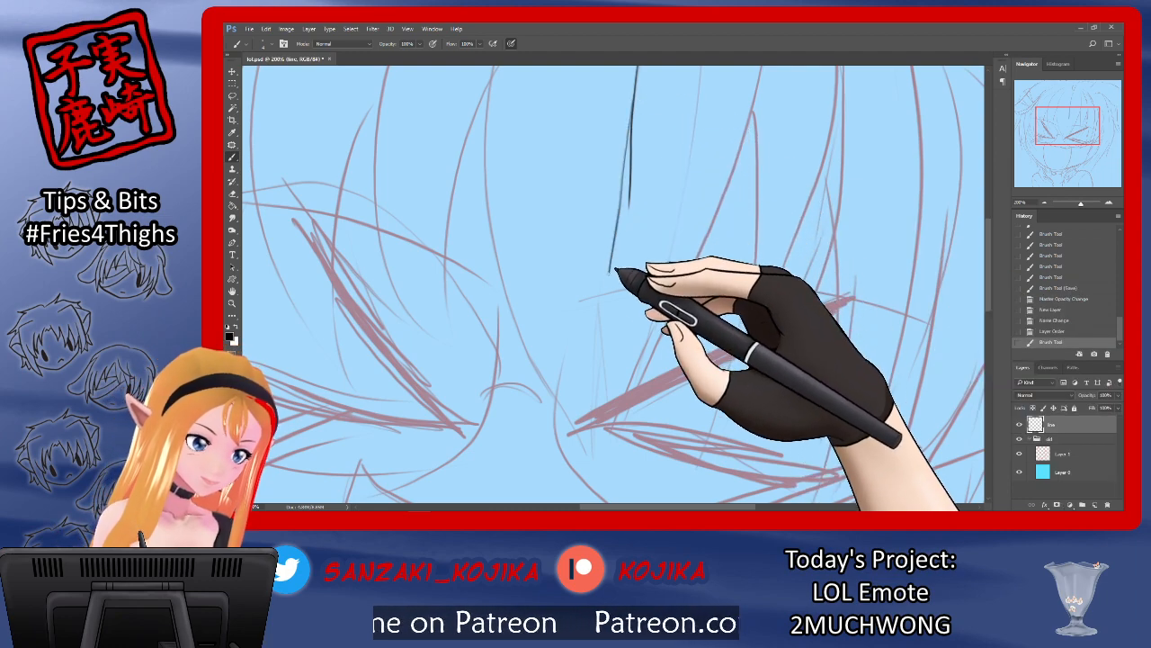
{"action": "left_click", "coordinate": [1043, 331]}
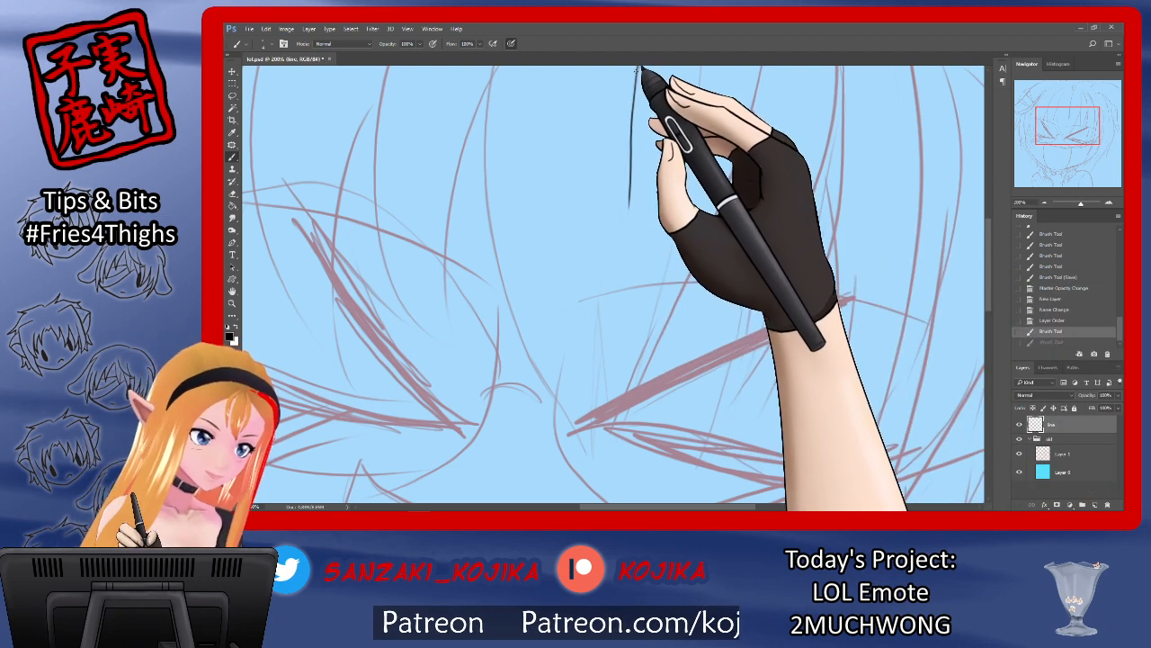
{"action": "mouse_move", "coordinate": [641, 70]}
{"action": "left_mouse_down"}
{"action": "mouse_move", "coordinate": [599, 280]}
{"action": "mouse_move", "coordinate": [612, 423]}
{"action": "left_mouse_up"}
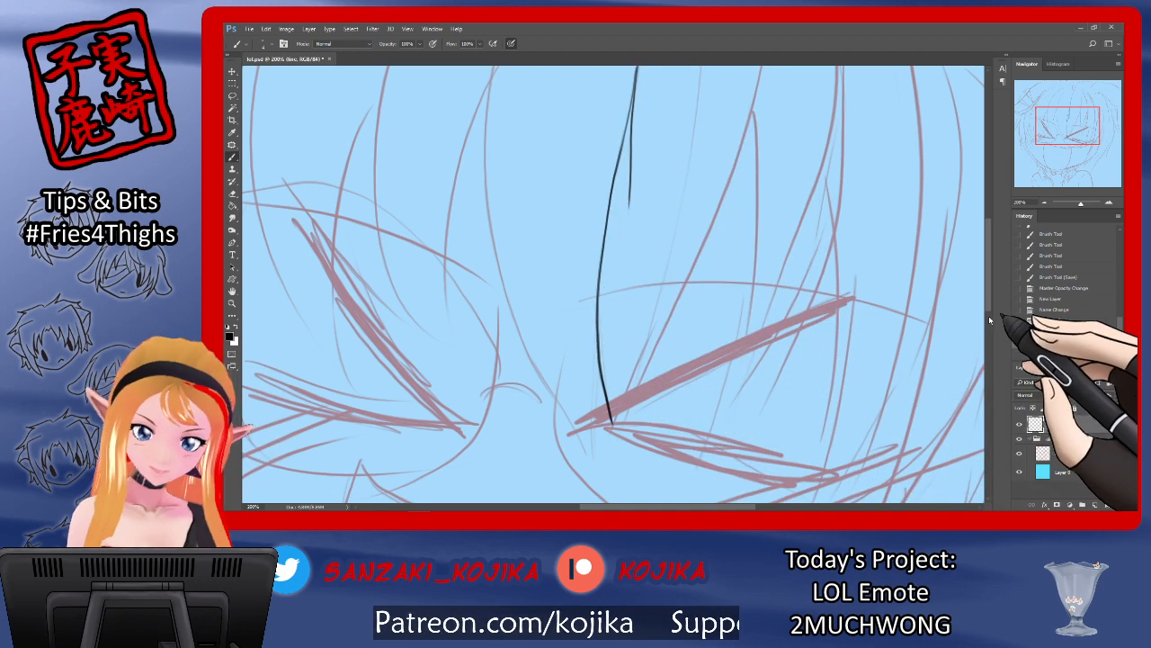
Step: Hide the sketch layer and thicken the central strand line with overlapping brush strokes along its length
{"action": "left_click_drag", "start_coordinate": [991, 299], "coordinate": [993, 261]}
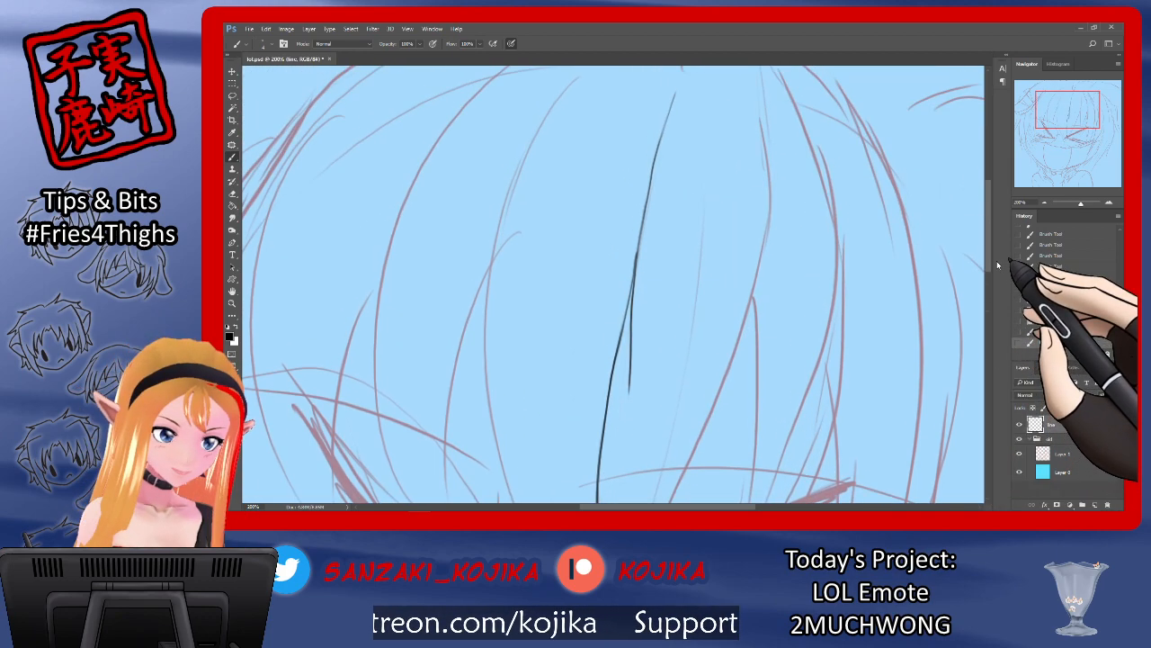
{"action": "left_click", "coordinate": [1020, 454]}
{"action": "mouse_move", "coordinate": [677, 94]}
{"action": "left_mouse_down"}
{"action": "mouse_move", "coordinate": [645, 184]}
{"action": "mouse_move", "coordinate": [638, 269]}
{"action": "left_mouse_up"}
{"action": "mouse_move", "coordinate": [654, 184]}
{"action": "left_mouse_down"}
{"action": "mouse_move", "coordinate": [627, 248]}
{"action": "mouse_move", "coordinate": [613, 373]}
{"action": "left_mouse_up"}
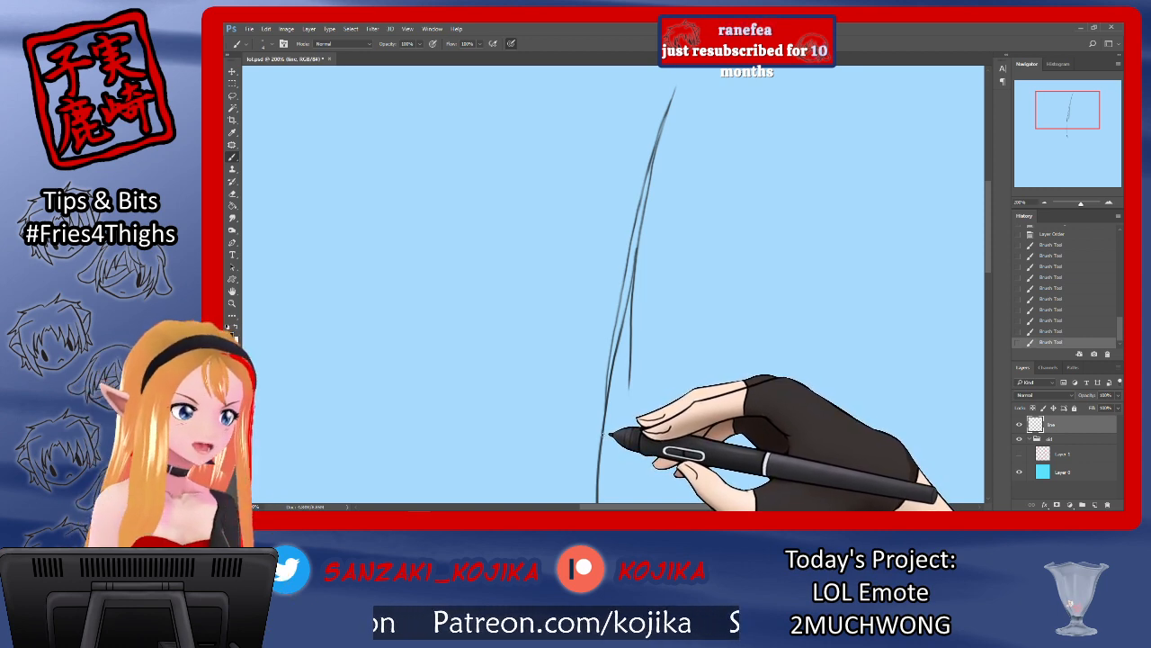
{"action": "left_click_drag", "start_coordinate": [608, 369], "coordinate": [604, 403]}
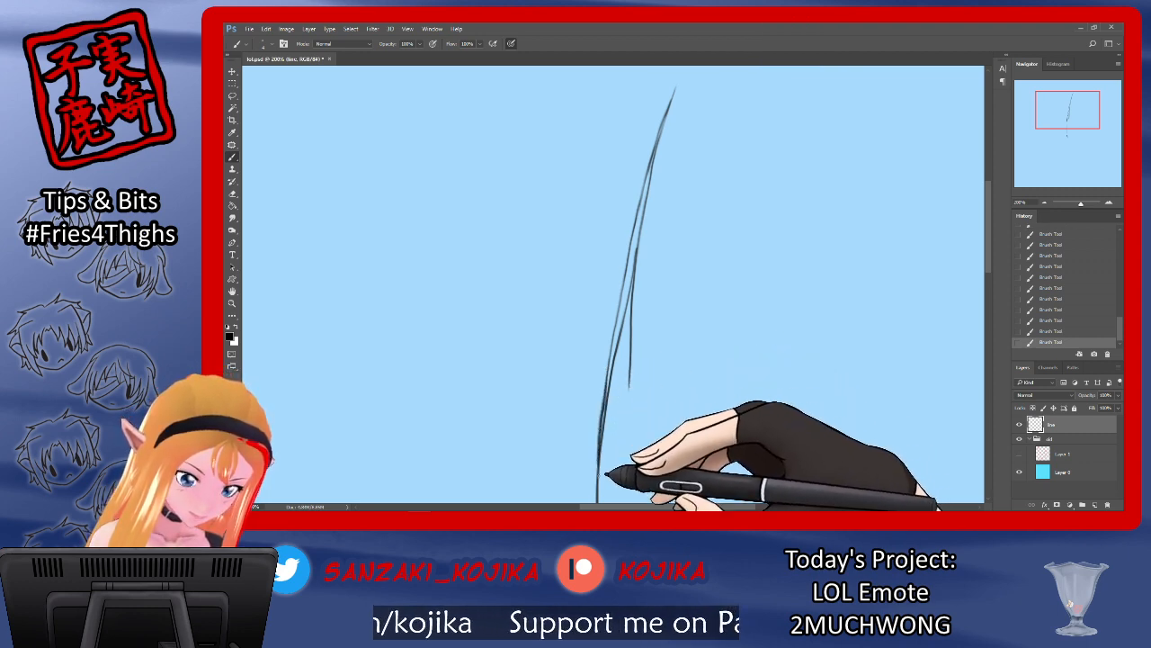
Step: Set up the Eraser with a small tip at 100% opacity and trim the doubled upper part of the strand line
{"action": "left_click", "coordinate": [232, 193]}
{"action": "left_click", "coordinate": [265, 43]}
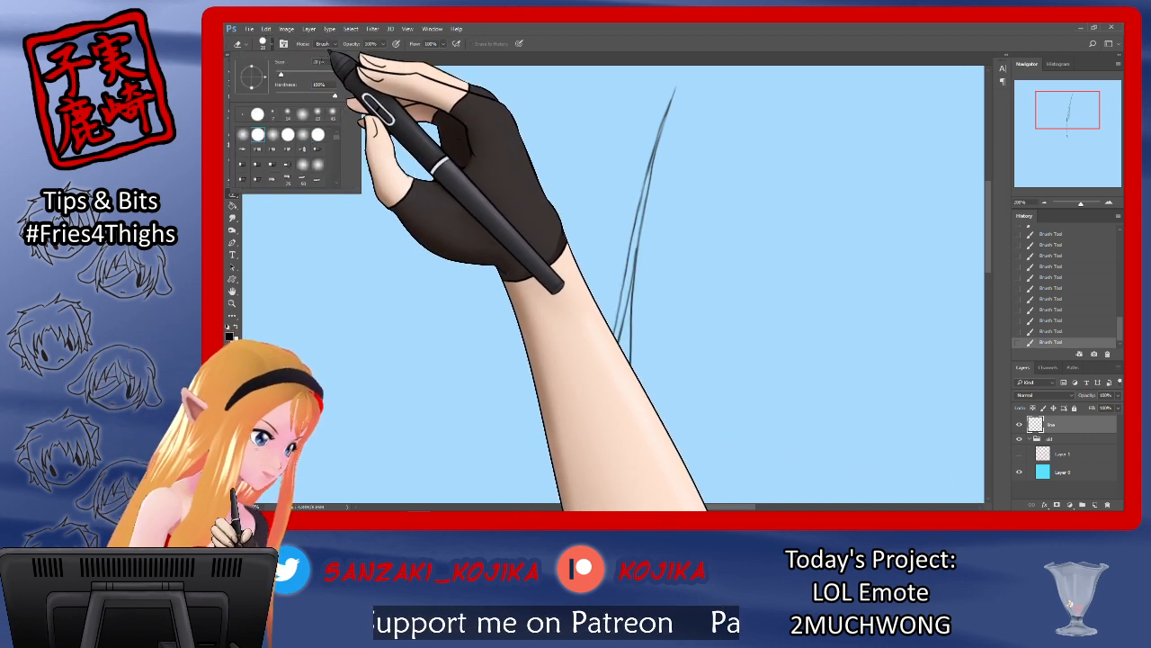
{"action": "key", "text": "Escape"}
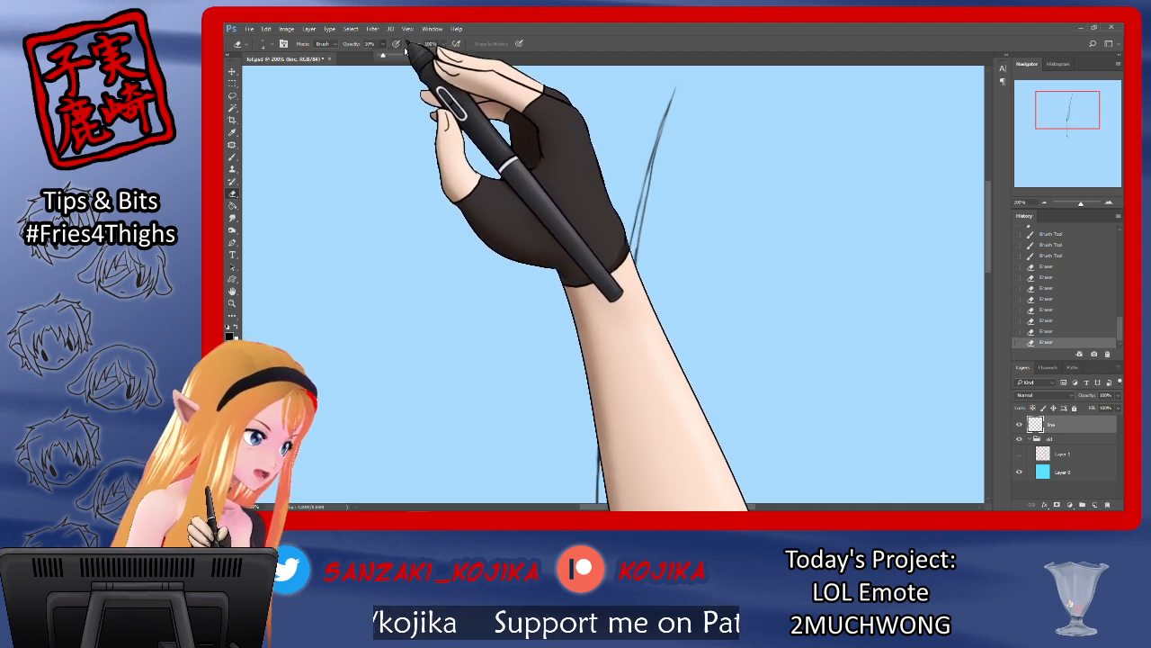
{"action": "left_click", "coordinate": [443, 44]}
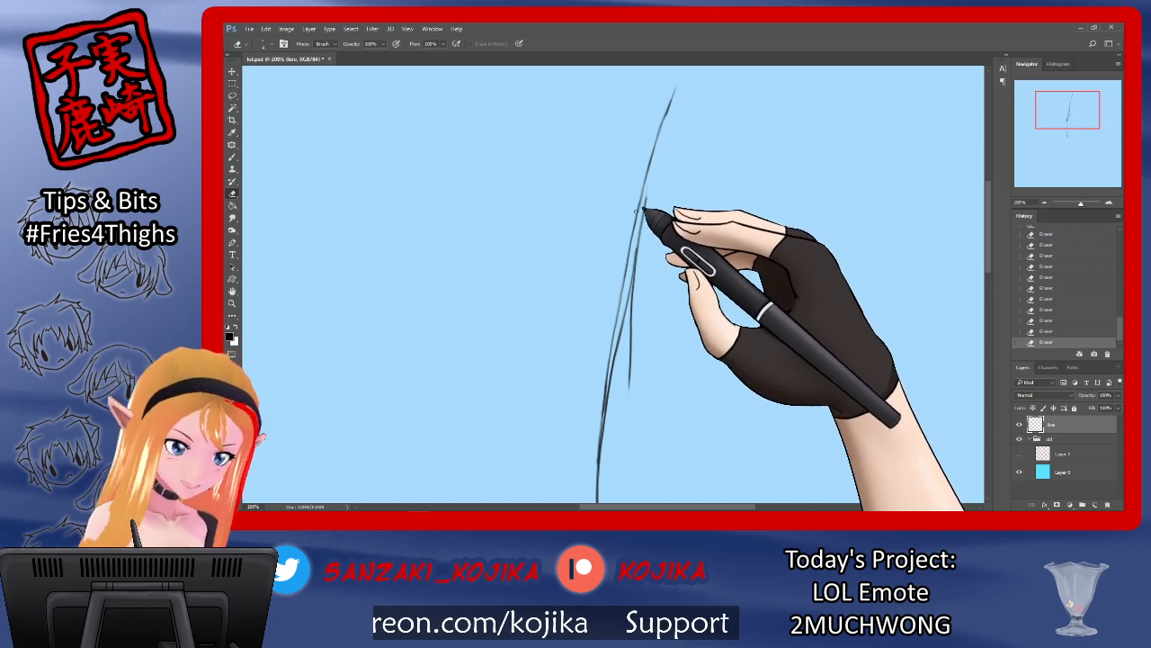
Step: Save lol.psd and undo the accidental shift of the line artwork
{"action": "key", "text": "ctrl+s"}
{"action": "left_click_drag", "start_coordinate": [645, 217], "coordinate": [649, 201]}
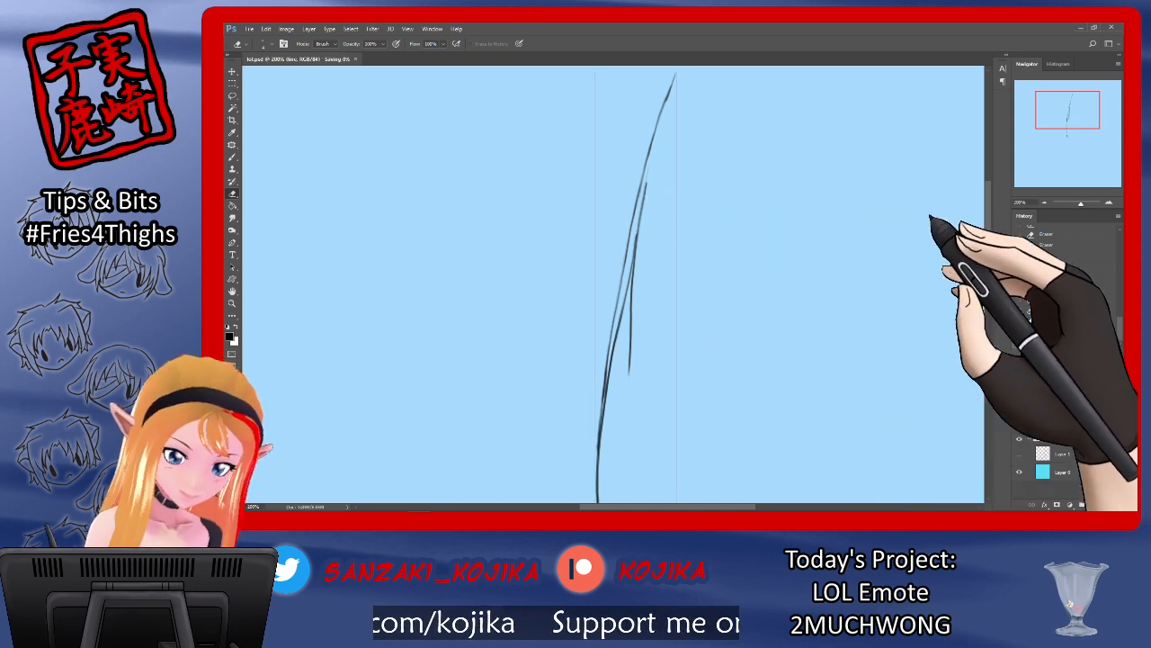
{"action": "left_click", "coordinate": [1050, 332]}
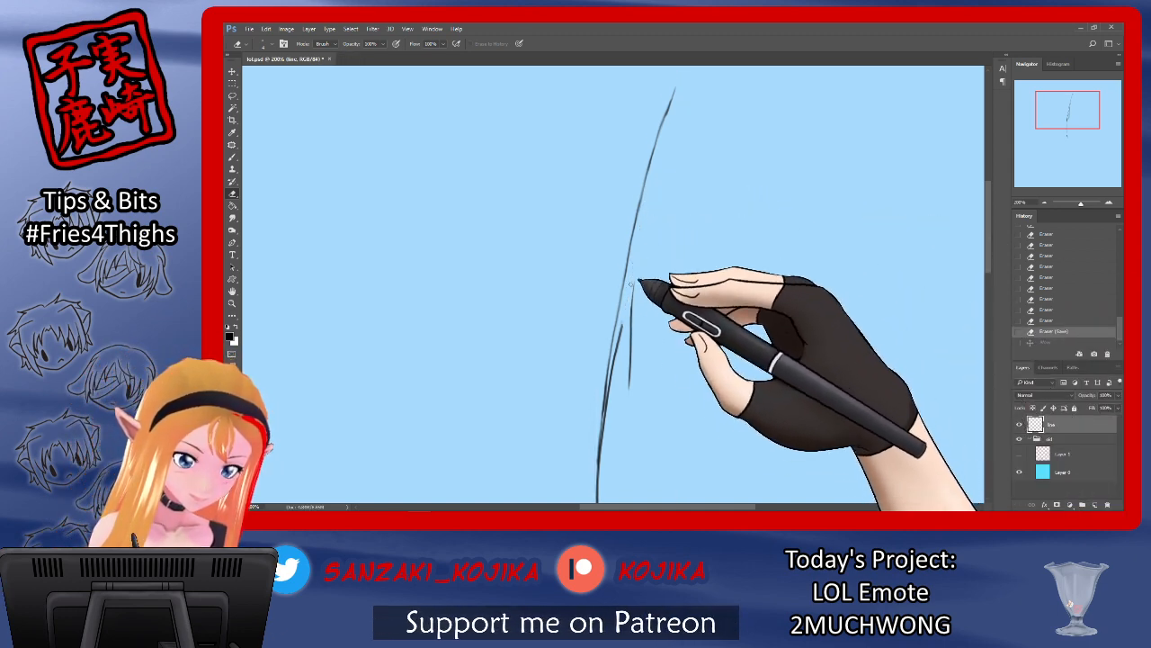
Step: Erase the leftover parallel strokes down to one clean central strand line and show the sketch layer again
{"action": "mouse_move", "coordinate": [642, 321]}
{"action": "left_mouse_down"}
{"action": "mouse_move", "coordinate": [645, 295]}
{"action": "mouse_move", "coordinate": [614, 373]}
{"action": "left_mouse_up"}
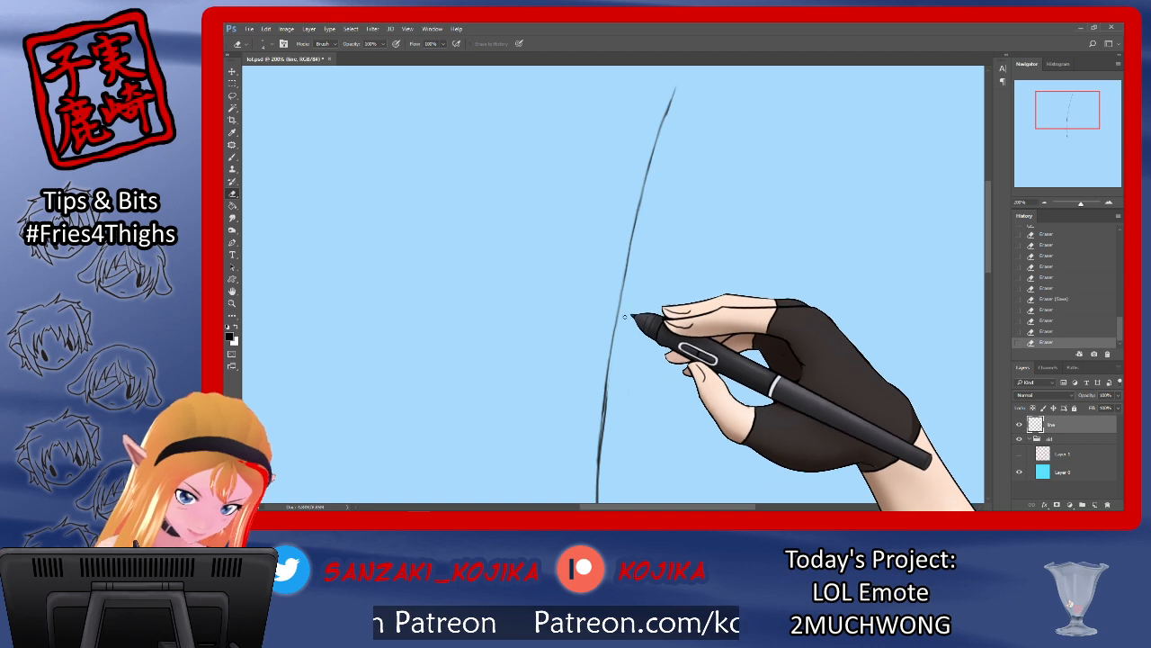
{"action": "left_click_drag", "start_coordinate": [622, 326], "coordinate": [610, 396]}
{"action": "left_click_drag", "start_coordinate": [614, 373], "coordinate": [607, 436]}
{"action": "left_click_drag", "start_coordinate": [609, 401], "coordinate": [602, 439]}
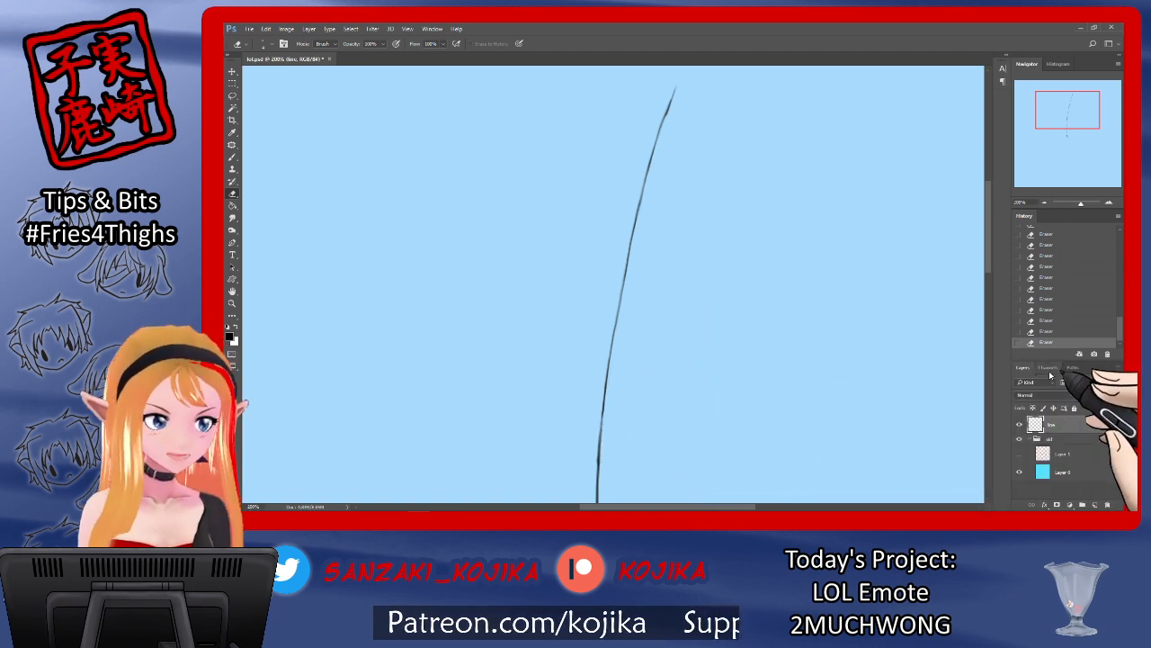
{"action": "left_click", "coordinate": [1021, 454]}
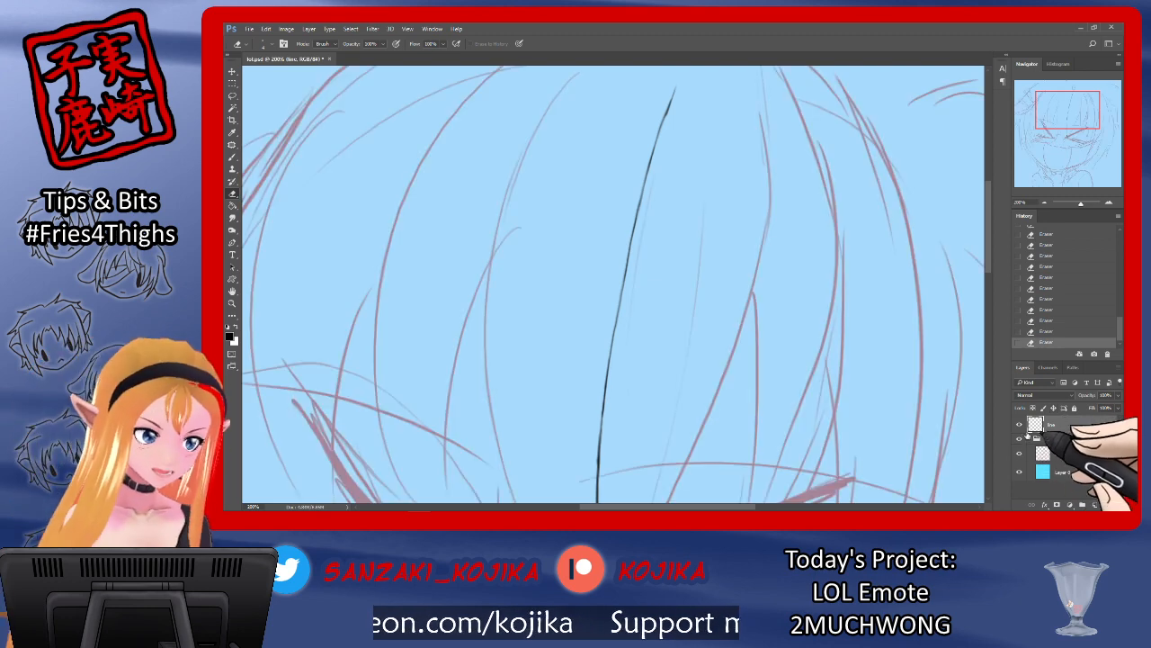
Step: Thicken the lower end of the central strand line with the brush and refine its edges with the Eraser
{"action": "left_click_drag", "start_coordinate": [989, 254], "coordinate": [981, 299]}
{"action": "left_click", "coordinate": [232, 157]}
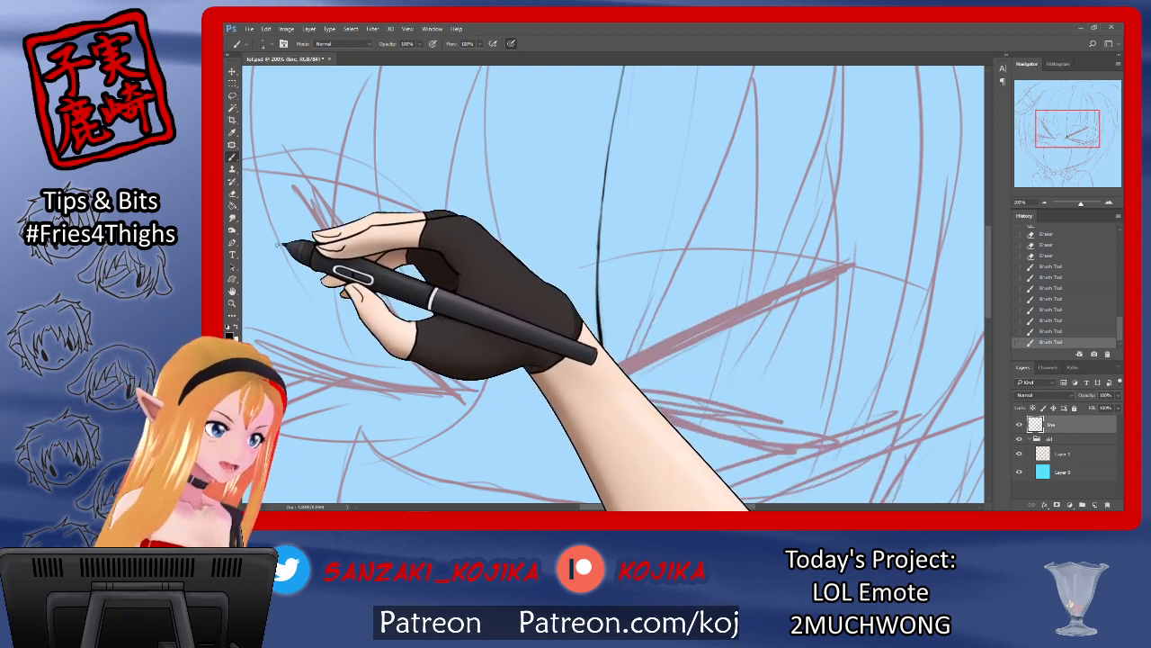
{"action": "left_click", "coordinate": [232, 192]}
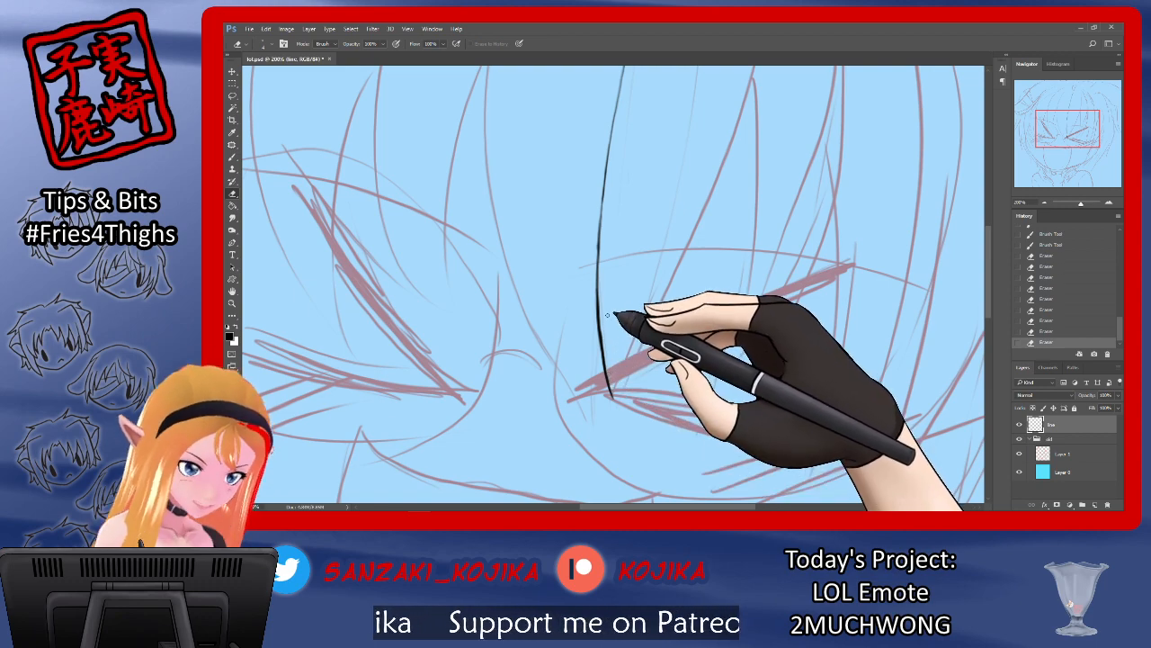
Step: Ink the opposite edge of the central bang and join it to the first line in a pointed tip between the eyes
{"action": "left_click", "coordinate": [232, 156]}
{"action": "mouse_move", "coordinate": [486, 86]}
{"action": "left_mouse_down"}
{"action": "mouse_move", "coordinate": [496, 229]}
{"action": "mouse_move", "coordinate": [554, 369]}
{"action": "left_mouse_up"}
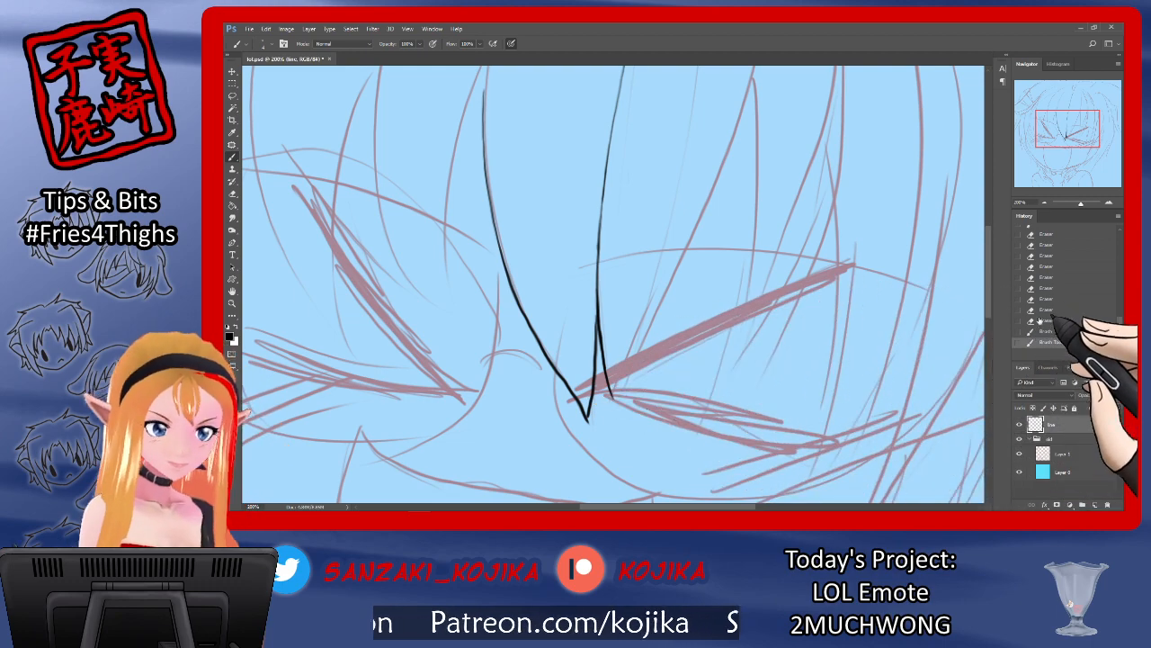
{"action": "left_click", "coordinate": [1043, 331]}
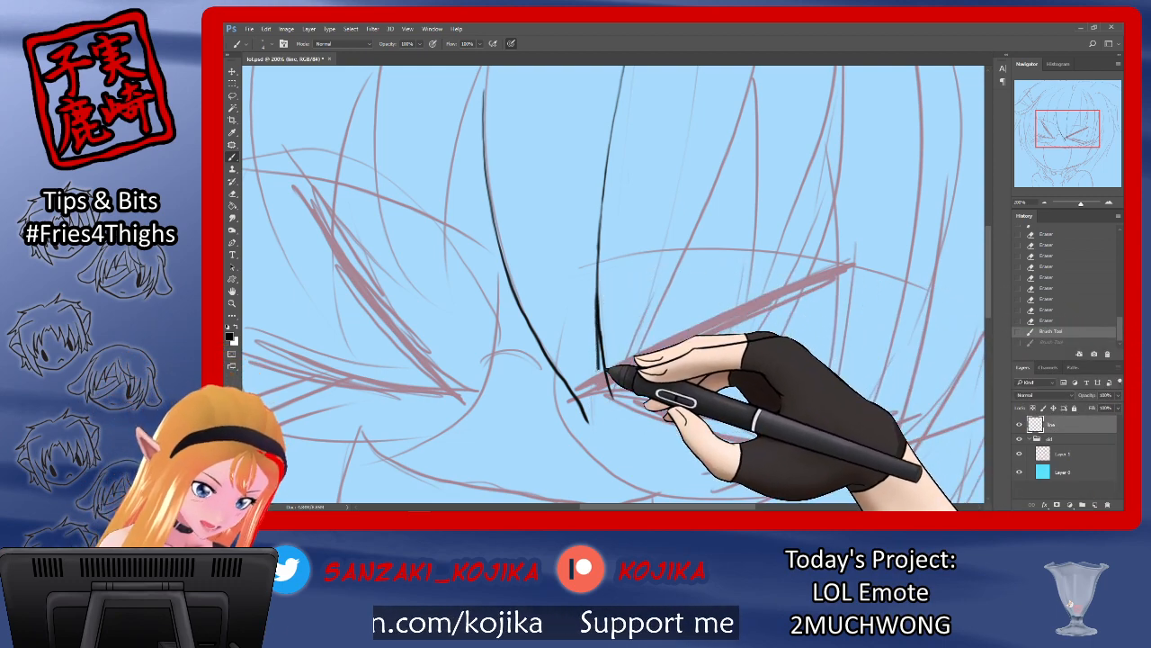
{"action": "left_click_drag", "start_coordinate": [598, 421], "coordinate": [591, 415]}
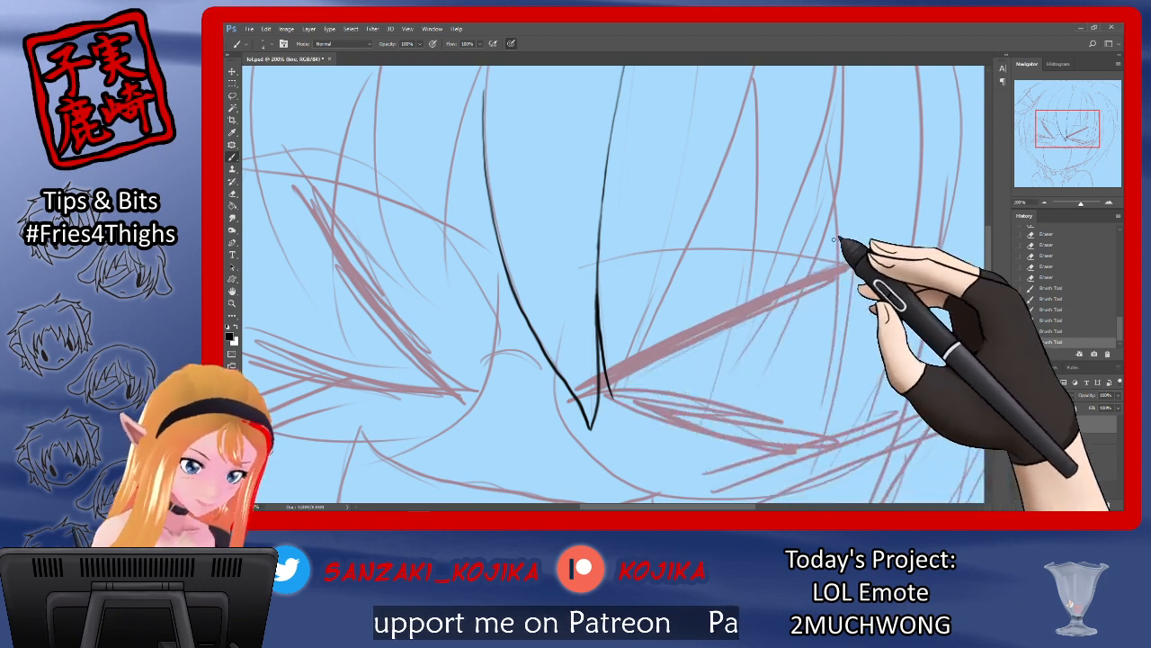
Step: Extend the bang's outer edge up to the crown in one long curve, redrawing it after undoing the first stroke
{"action": "left_click_drag", "start_coordinate": [987, 281], "coordinate": [1006, 225]}
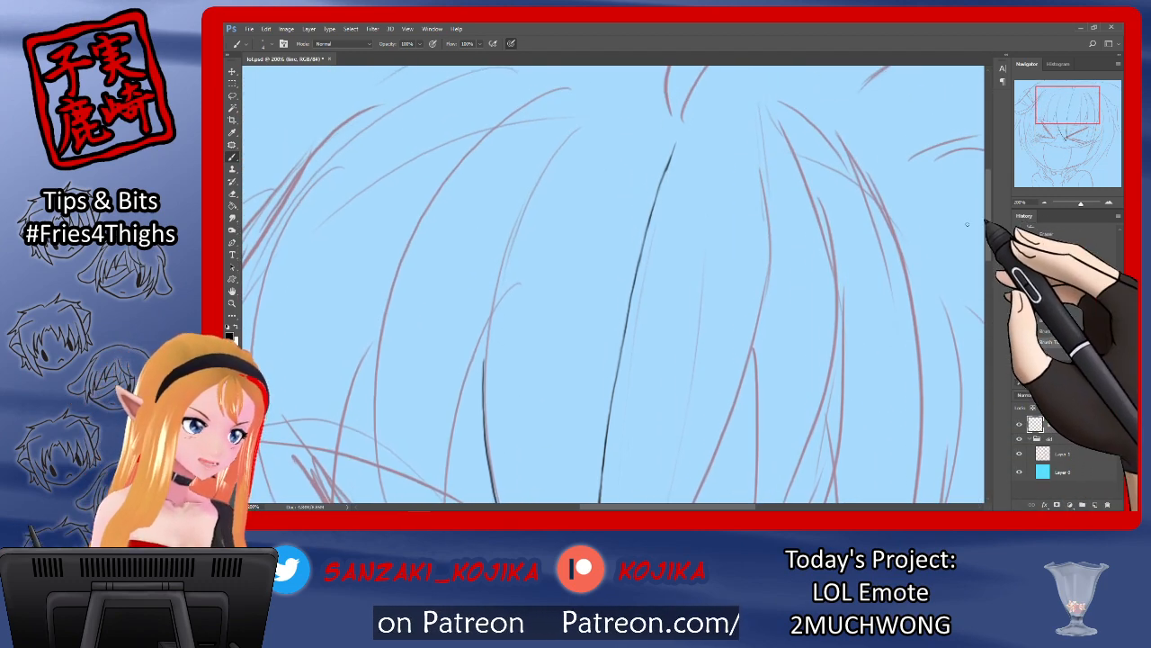
{"action": "mouse_move", "coordinate": [648, 104]}
{"action": "left_mouse_down"}
{"action": "mouse_move", "coordinate": [572, 139]}
{"action": "mouse_move", "coordinate": [532, 183]}
{"action": "mouse_move", "coordinate": [504, 231]}
{"action": "mouse_move", "coordinate": [475, 340]}
{"action": "left_mouse_up"}
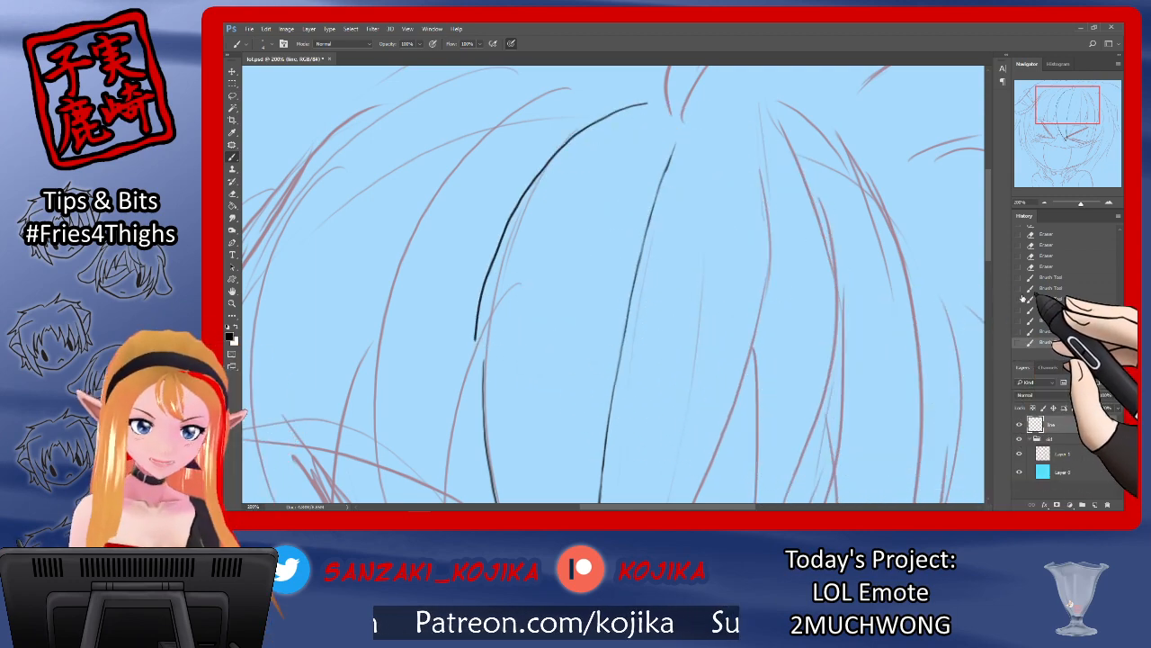
{"action": "left_click", "coordinate": [1043, 321]}
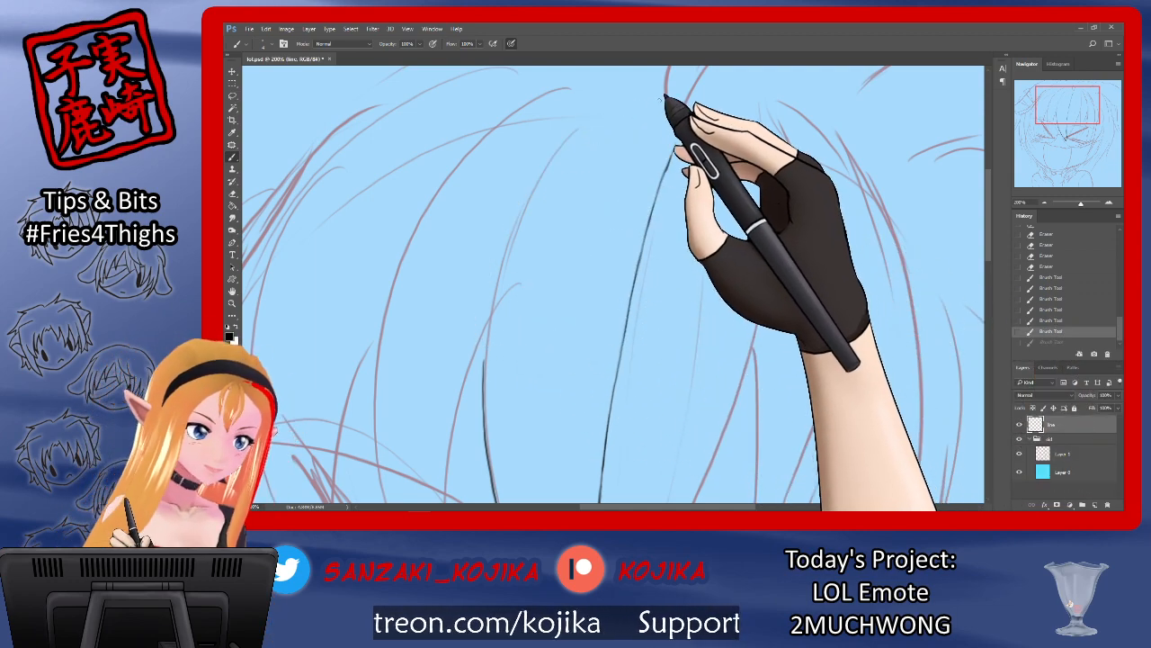
{"action": "mouse_move", "coordinate": [663, 103]}
{"action": "left_mouse_down"}
{"action": "mouse_move", "coordinate": [636, 108]}
{"action": "mouse_move", "coordinate": [561, 174]}
{"action": "mouse_move", "coordinate": [517, 245]}
{"action": "mouse_move", "coordinate": [484, 387]}
{"action": "mouse_move", "coordinate": [495, 499]}
{"action": "left_mouse_up"}
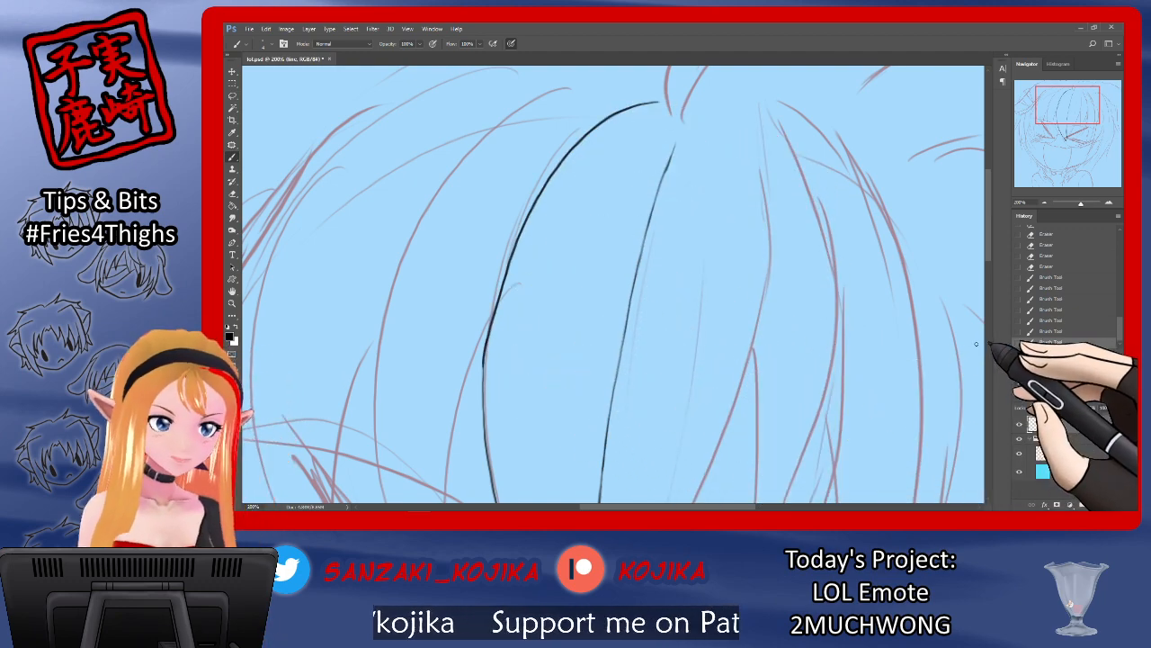
Step: Hide the sketch layer and thicken the bang's outer curve with short overlapping brush strokes
{"action": "left_click_drag", "start_coordinate": [989, 232], "coordinate": [988, 247]}
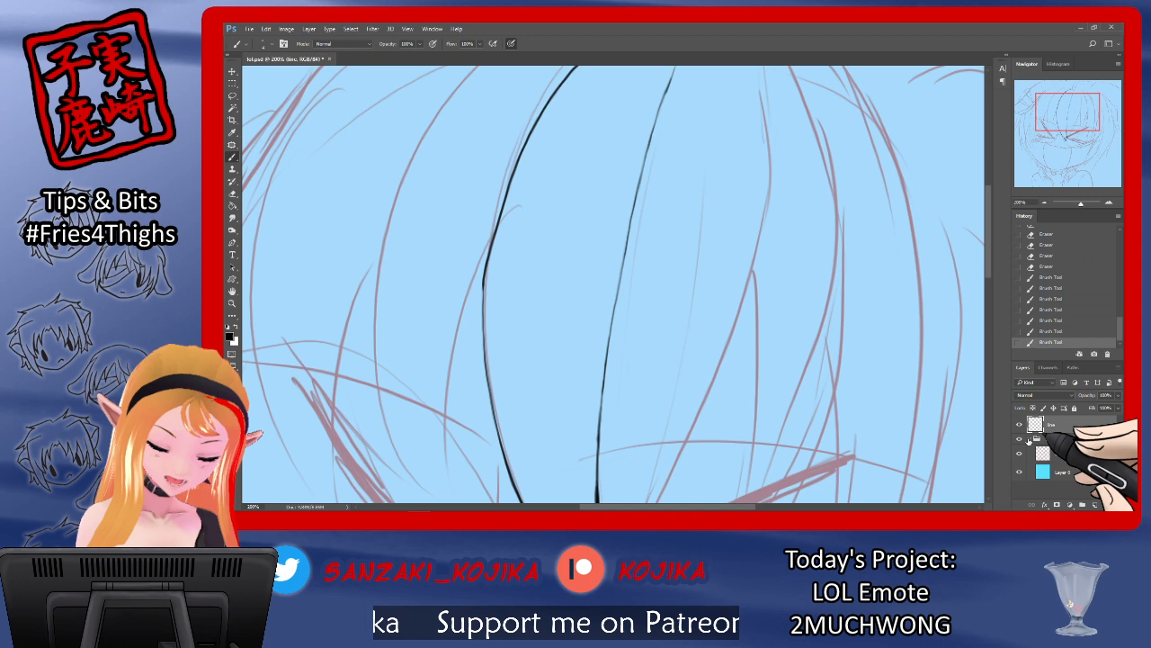
{"action": "left_click", "coordinate": [1019, 452]}
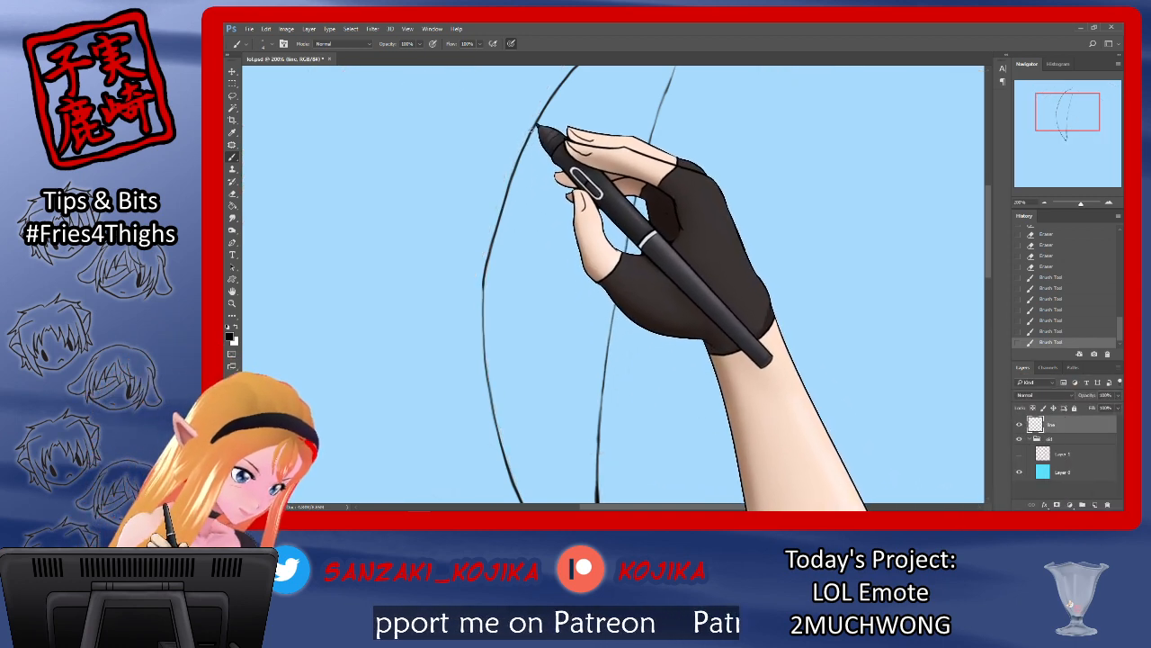
{"action": "left_click_drag", "start_coordinate": [537, 123], "coordinate": [519, 160]}
{"action": "mouse_move", "coordinate": [519, 158]}
{"action": "left_mouse_down"}
{"action": "mouse_move", "coordinate": [492, 246]}
{"action": "mouse_move", "coordinate": [491, 236]}
{"action": "mouse_move", "coordinate": [483, 329]}
{"action": "left_mouse_up"}
{"action": "left_click_drag", "start_coordinate": [488, 270], "coordinate": [483, 335]}
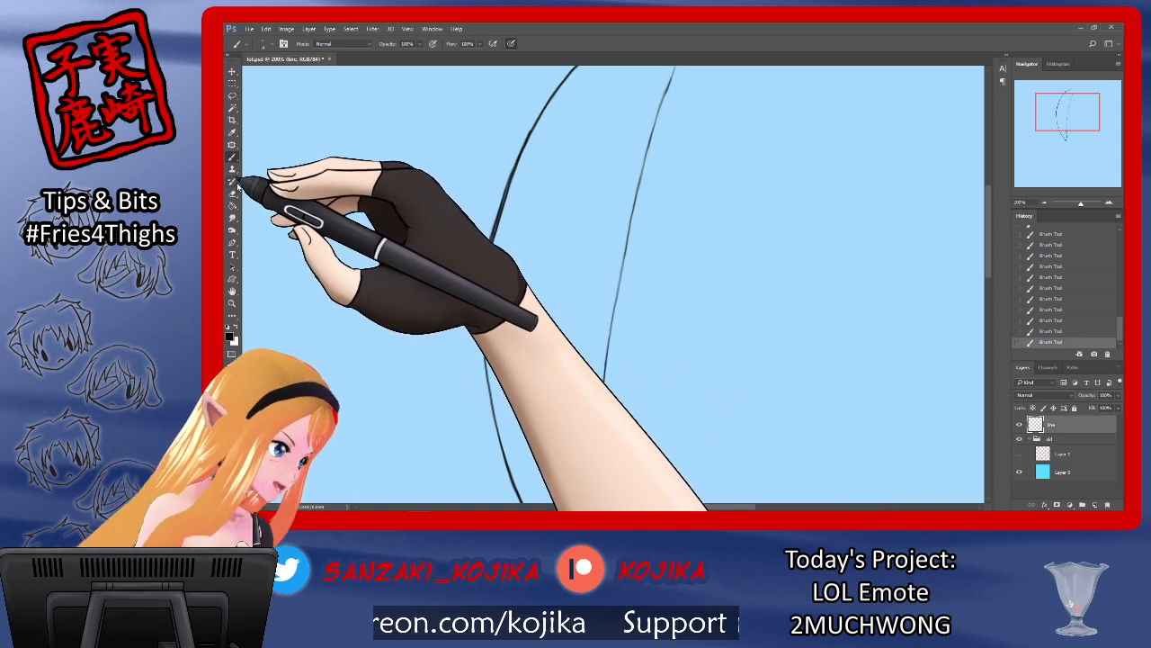
Step: Smooth the bang's outer curve with the Eraser and compare it with the sketch, leaving the sketch layer shown
{"action": "left_click", "coordinate": [232, 192]}
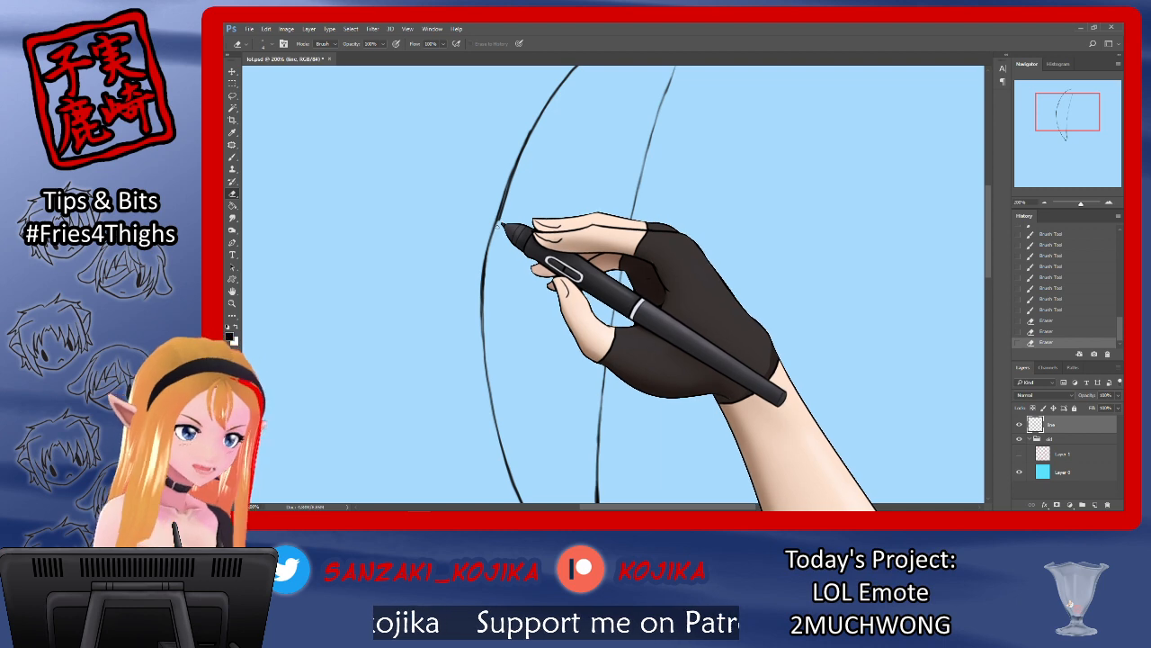
{"action": "mouse_move", "coordinate": [503, 217]}
{"action": "left_mouse_down"}
{"action": "mouse_move", "coordinate": [545, 147]}
{"action": "mouse_move", "coordinate": [509, 196]}
{"action": "left_mouse_up"}
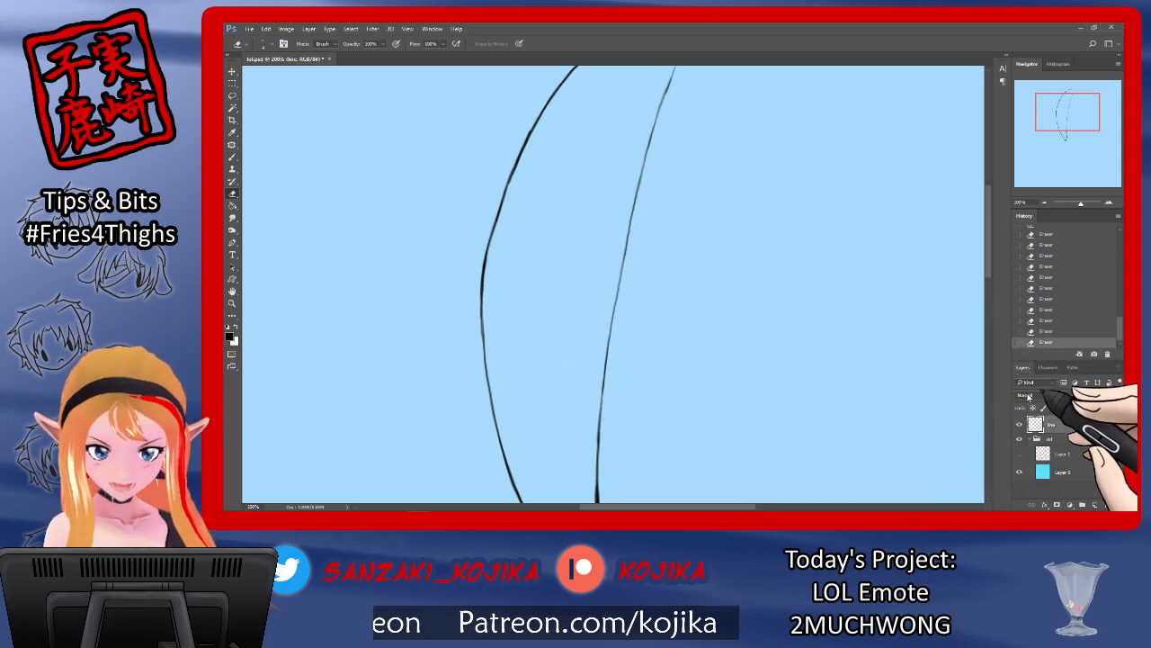
{"action": "left_click", "coordinate": [1019, 452]}
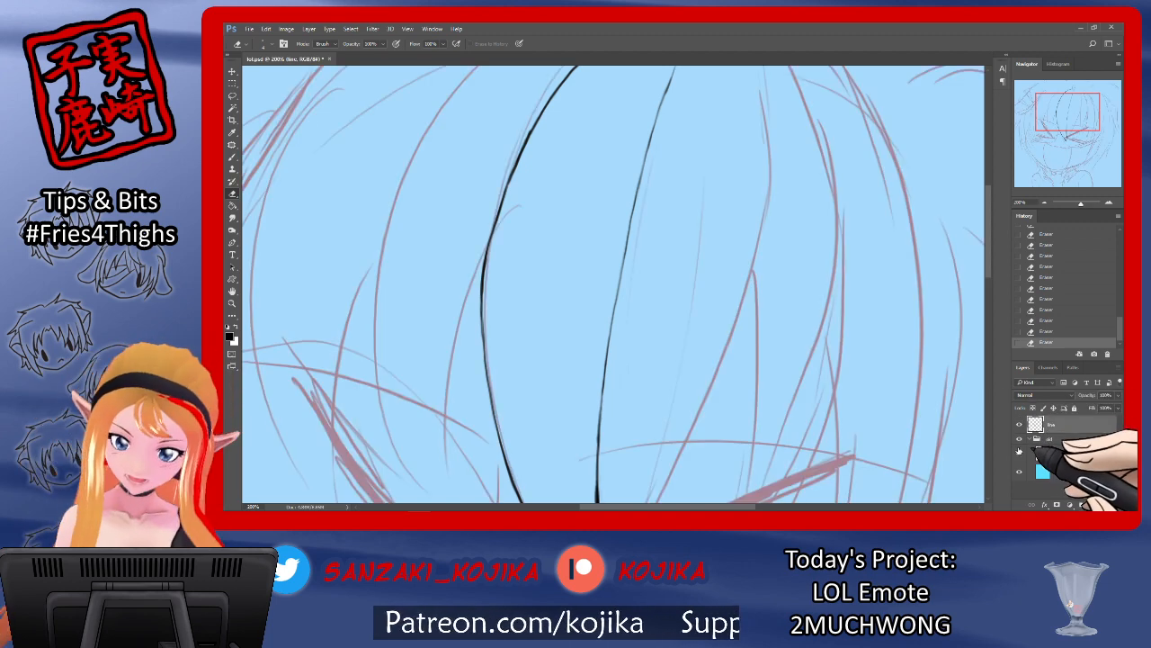
{"action": "left_click", "coordinate": [1019, 453]}
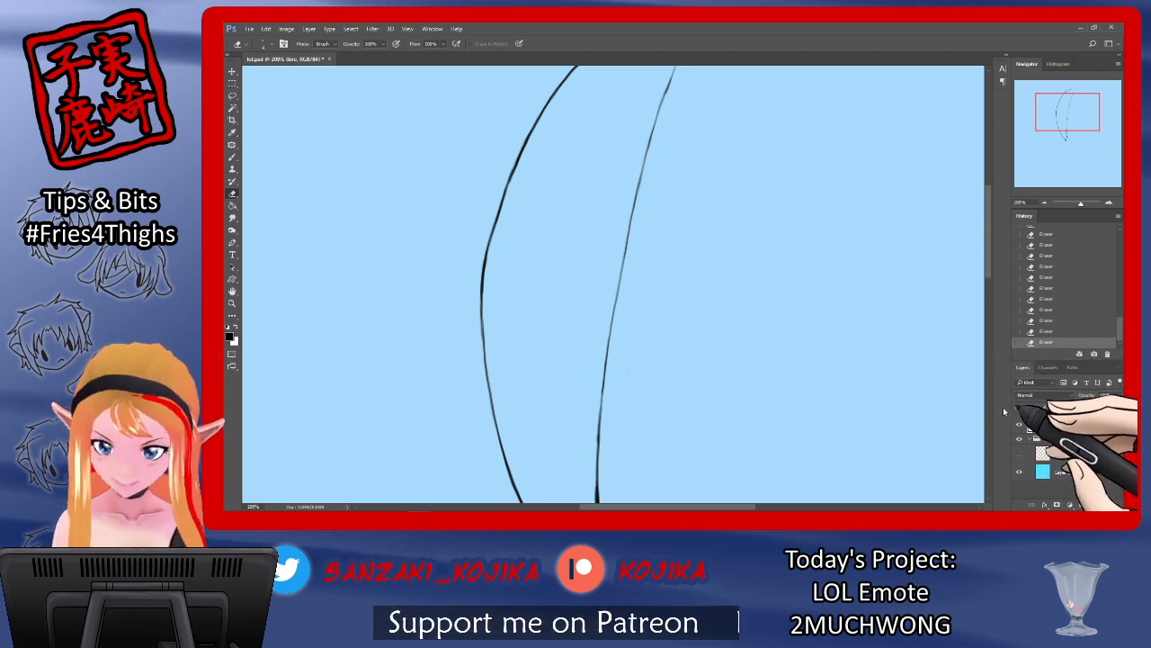
{"action": "left_click", "coordinate": [1019, 451]}
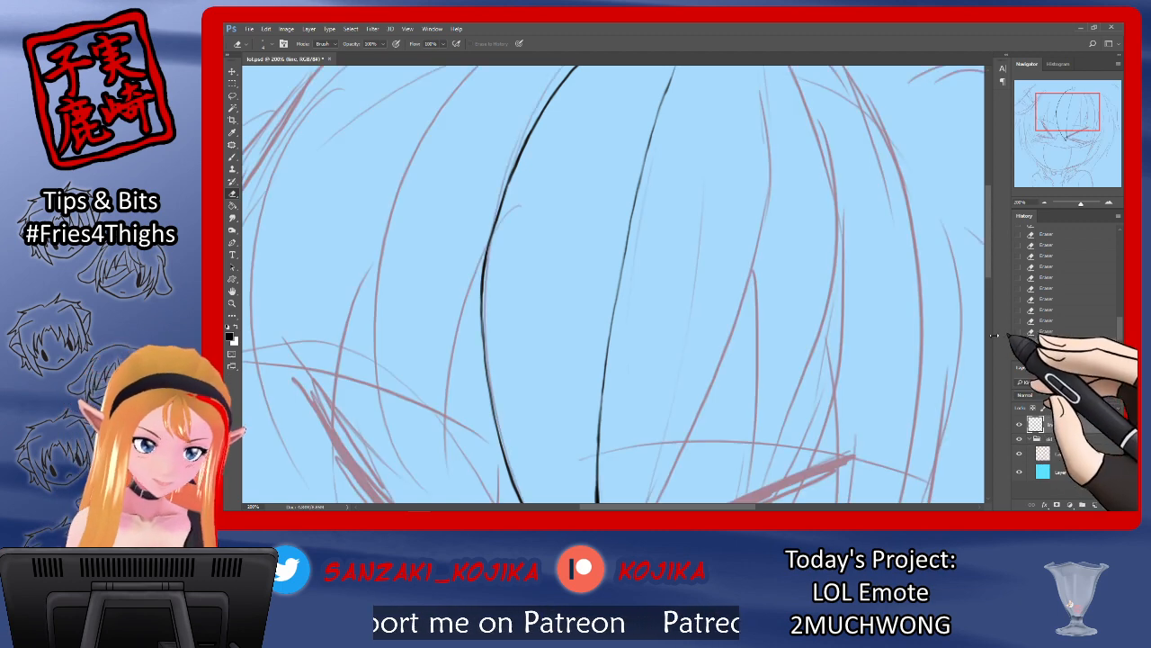
Step: Ink the two curved edges of the hair tuft rising from the crown with the brush
{"action": "mouse_move", "coordinate": [987, 295]}
{"action": "left_mouse_down"}
{"action": "mouse_move", "coordinate": [987, 317]}
{"action": "mouse_move", "coordinate": [987, 199]}
{"action": "left_mouse_up"}
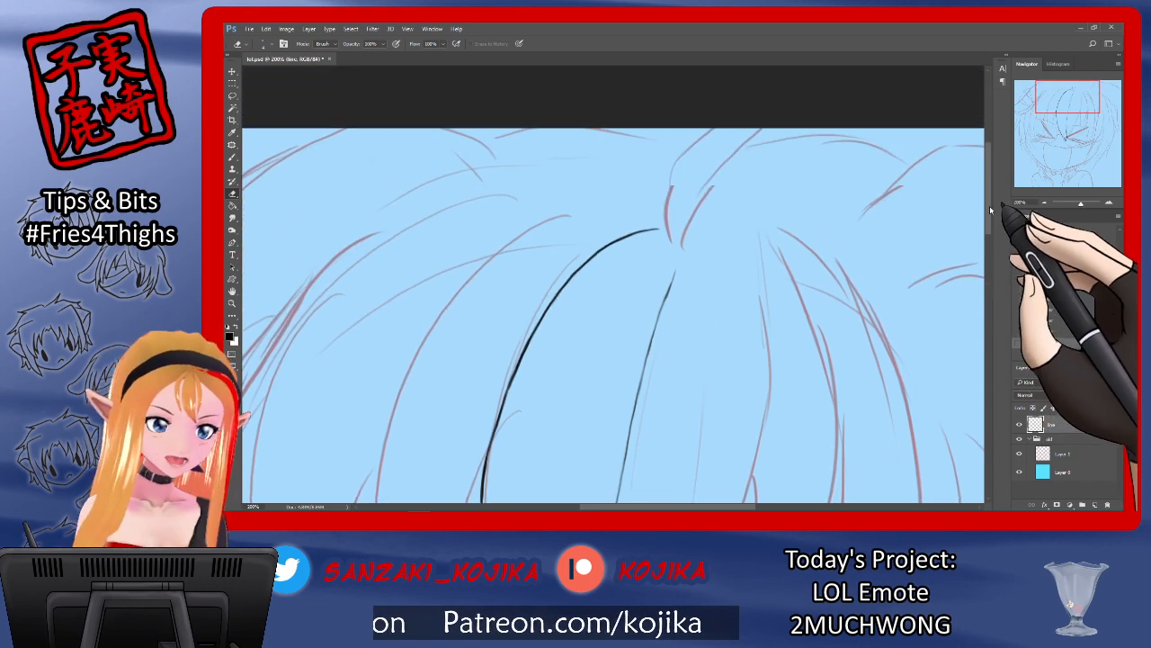
{"action": "left_click", "coordinate": [232, 156]}
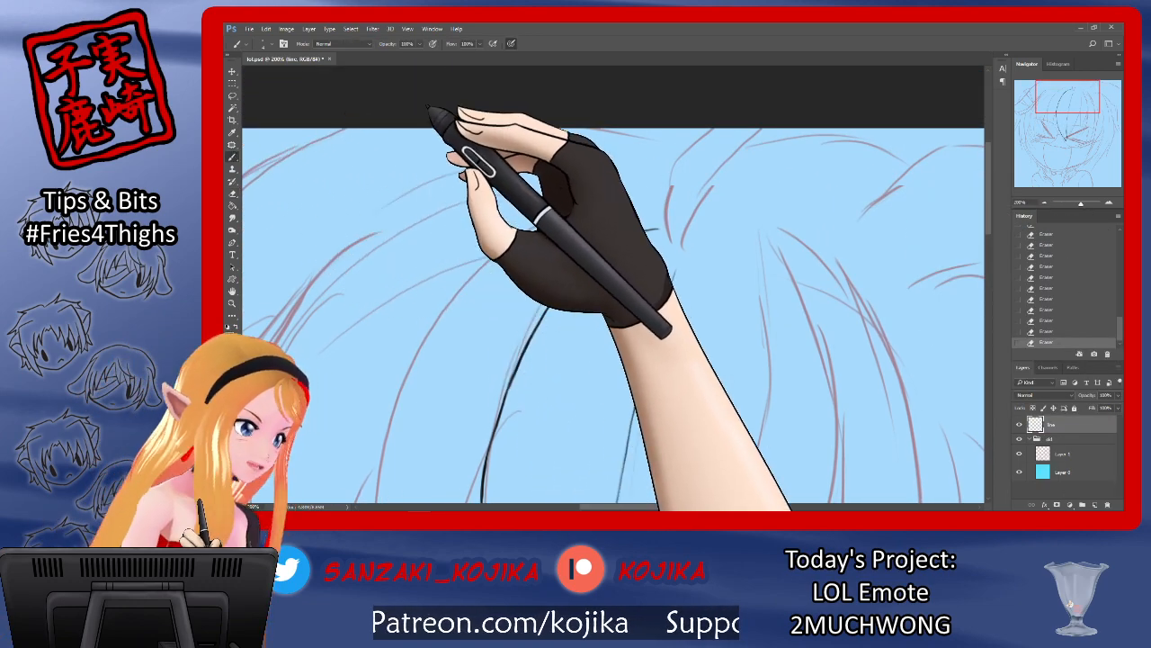
{"action": "mouse_move", "coordinate": [666, 216]}
{"action": "left_mouse_down"}
{"action": "mouse_move", "coordinate": [693, 151]}
{"action": "mouse_move", "coordinate": [759, 101]}
{"action": "mouse_move", "coordinate": [760, 123]}
{"action": "mouse_move", "coordinate": [775, 128]}
{"action": "mouse_move", "coordinate": [715, 177]}
{"action": "left_mouse_up"}
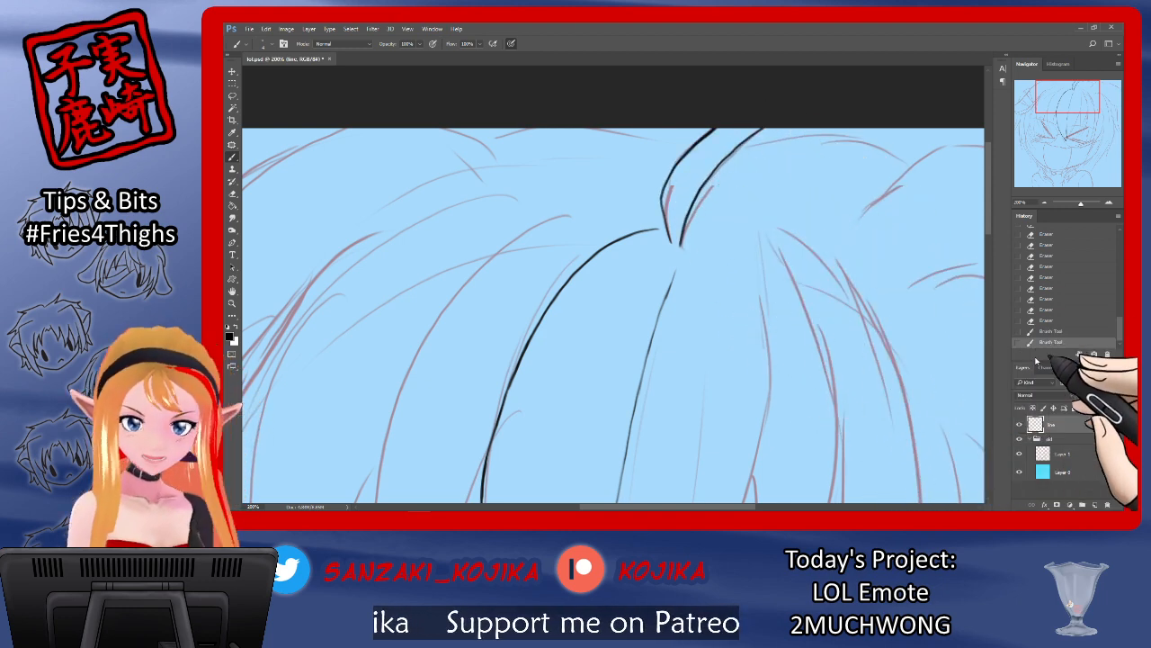
Step: Hide the sketch layer, close the base of the crown tuft with short brush strokes, and show the sketch again
{"action": "left_click", "coordinate": [1020, 453]}
{"action": "left_click_drag", "start_coordinate": [644, 232], "coordinate": [668, 231]}
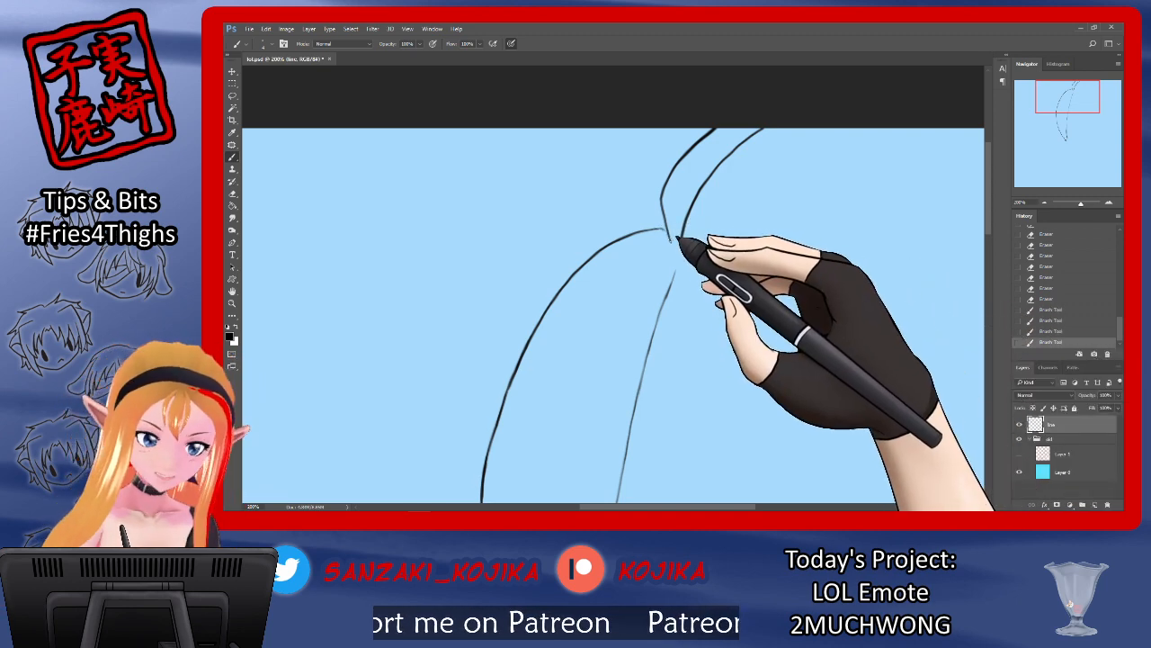
{"action": "left_click_drag", "start_coordinate": [681, 241], "coordinate": [673, 232]}
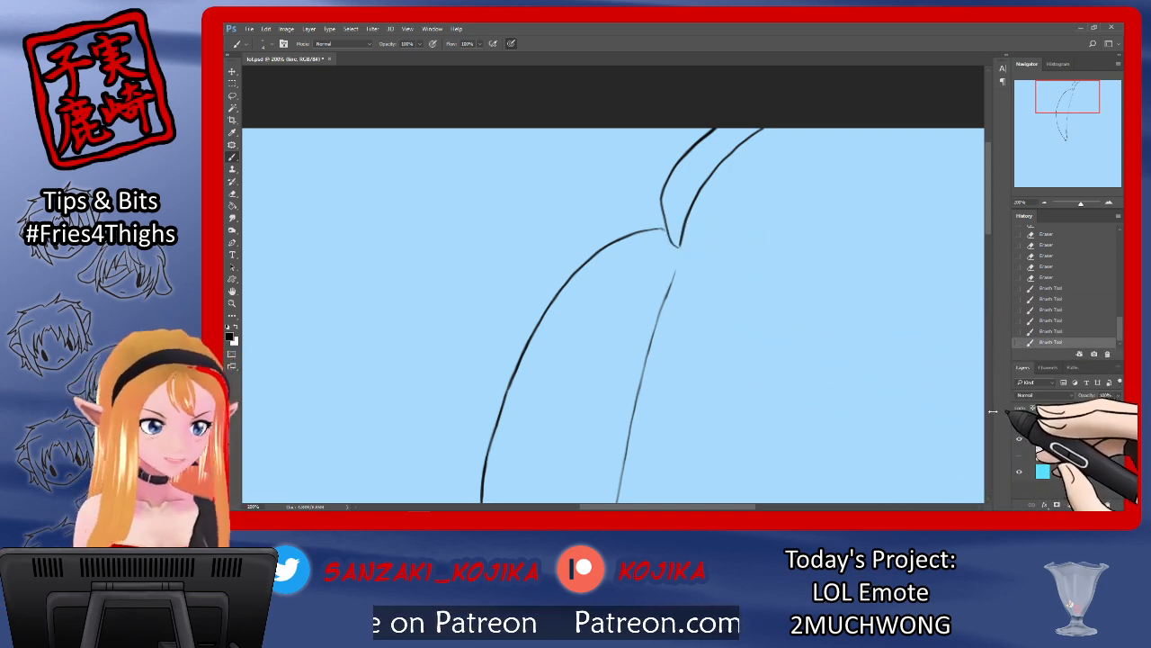
{"action": "left_click", "coordinate": [1020, 454]}
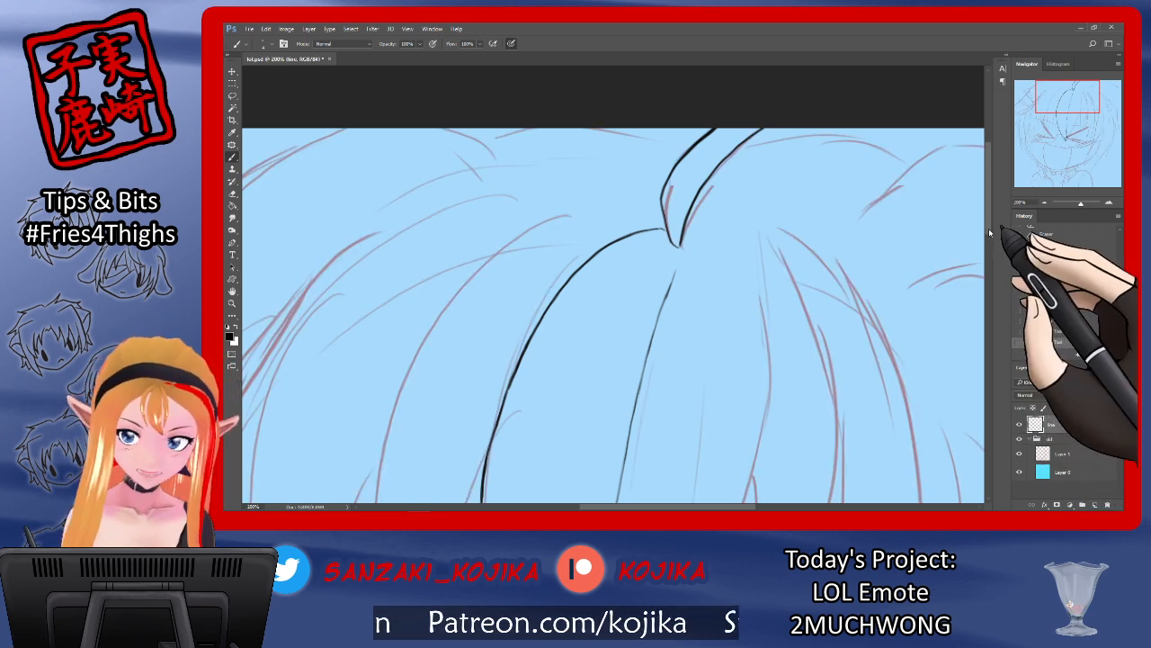
Step: Ink the outer edge of the narrow strand beside the central bang, from the crown down to its pointed tip
{"action": "left_click_drag", "start_coordinate": [990, 238], "coordinate": [998, 264]}
{"action": "left_click_drag", "start_coordinate": [706, 119], "coordinate": [707, 263]}
{"action": "left_click_drag", "start_coordinate": [695, 340], "coordinate": [675, 455]}
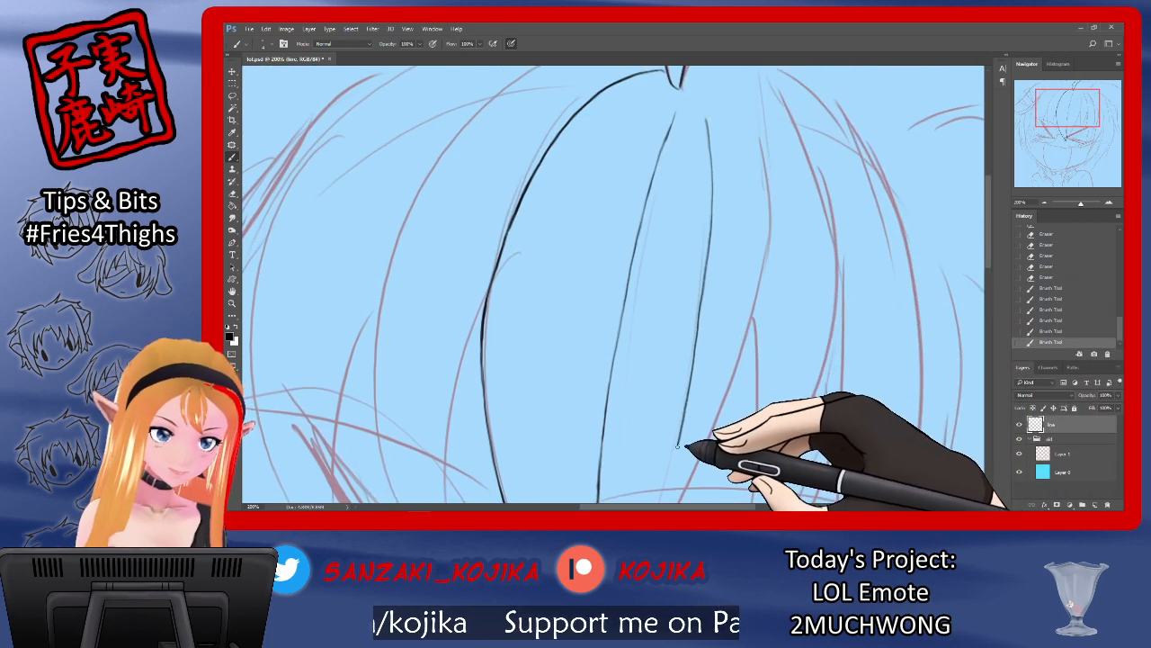
{"action": "left_click_drag", "start_coordinate": [989, 267], "coordinate": [975, 292]}
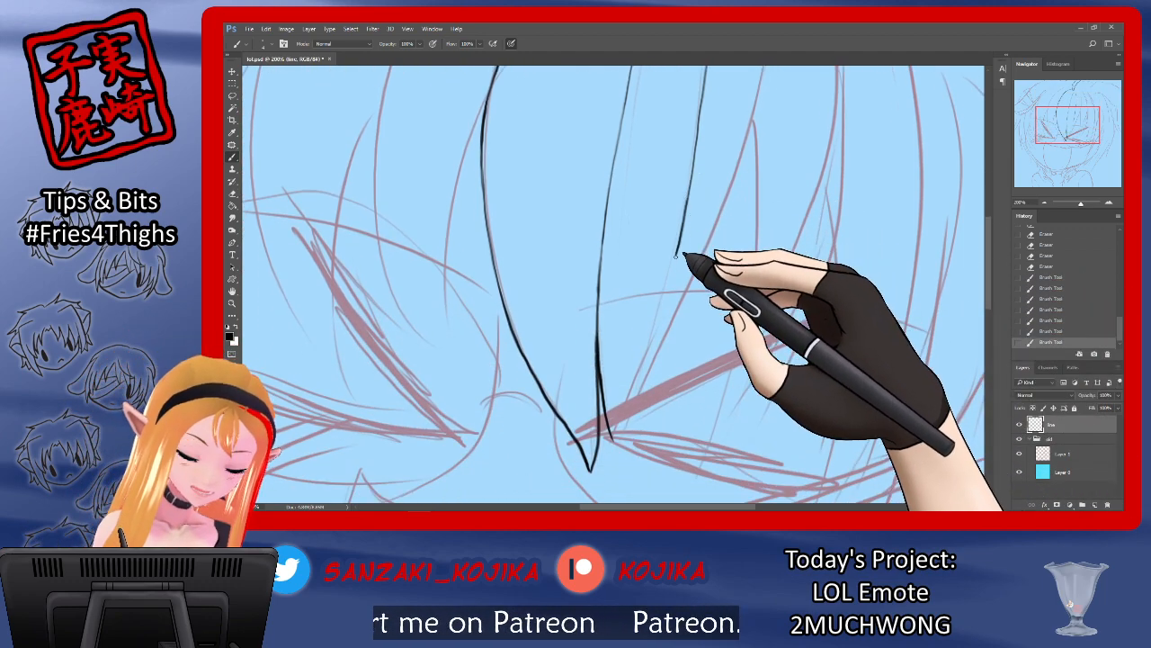
{"action": "mouse_move", "coordinate": [664, 299]}
{"action": "left_mouse_down"}
{"action": "mouse_move", "coordinate": [651, 370]}
{"action": "mouse_move", "coordinate": [615, 448]}
{"action": "left_mouse_up"}
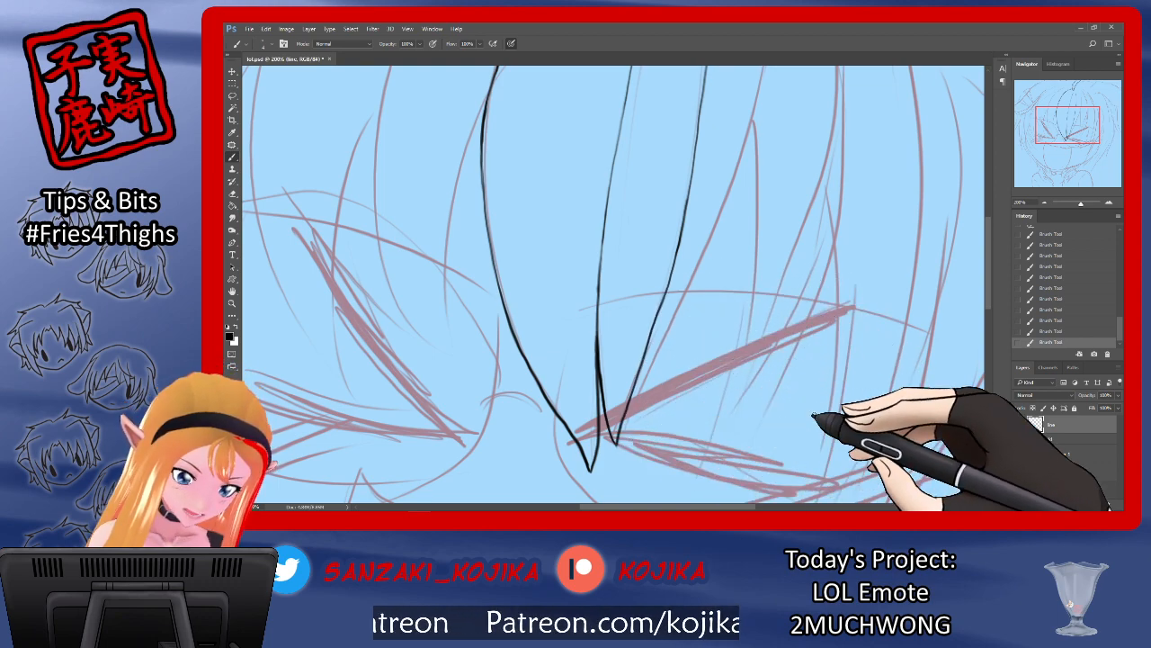
Step: Hide the sketch layer, thicken the narrow strand's outer edge with the brush, and smooth it with the Eraser
{"action": "left_click", "coordinate": [1019, 453]}
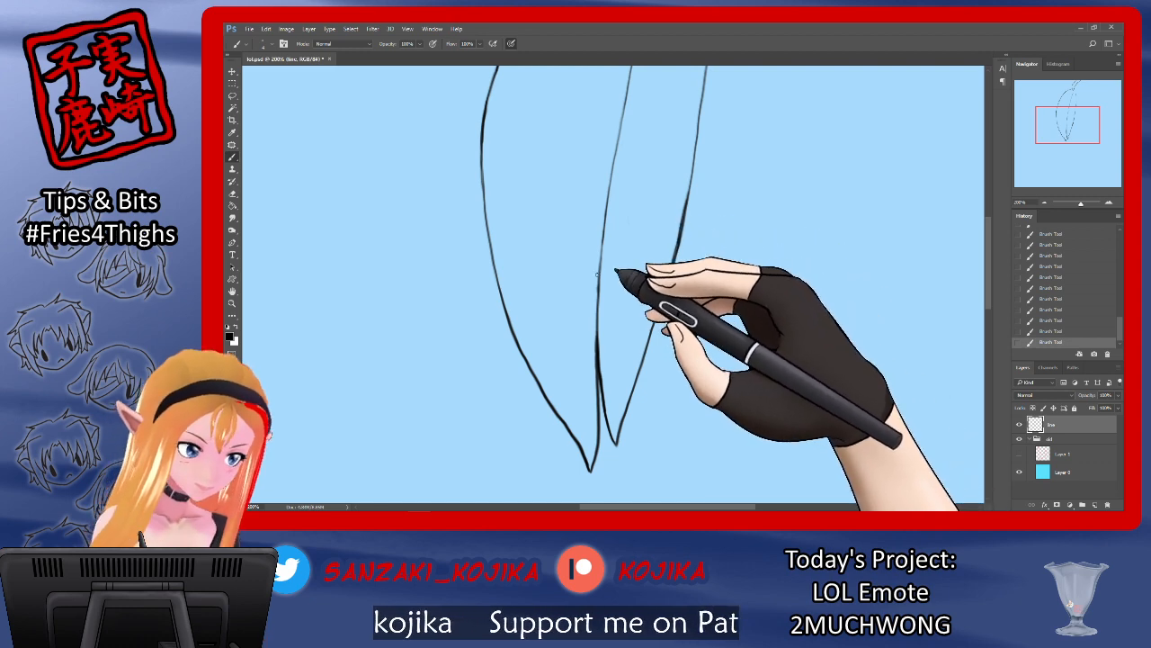
{"action": "left_click", "coordinate": [232, 192]}
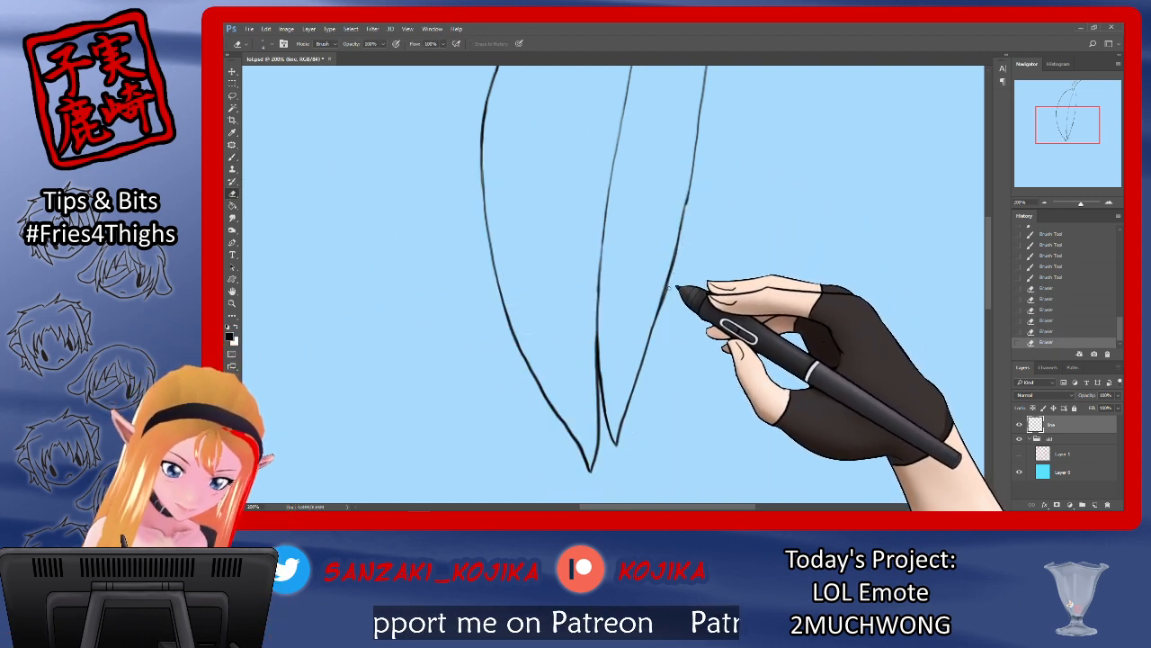
{"action": "mouse_move", "coordinate": [664, 304]}
{"action": "left_mouse_down"}
{"action": "mouse_move", "coordinate": [698, 237]}
{"action": "mouse_move", "coordinate": [687, 201]}
{"action": "mouse_move", "coordinate": [682, 257]}
{"action": "left_mouse_up"}
{"action": "left_click", "coordinate": [232, 157]}
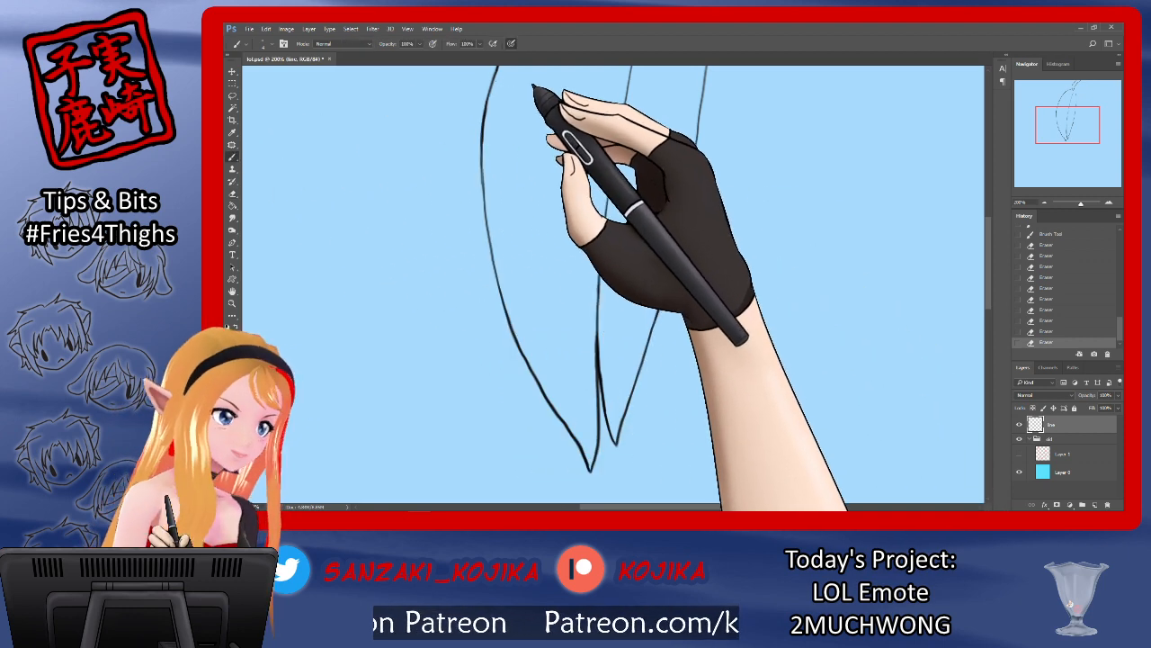
Step: Ink a thin, tapering inner line down the narrow strand to its tip and show the sketch layer again
{"action": "left_click_drag", "start_coordinate": [646, 87], "coordinate": [604, 415]}
{"action": "left_click_drag", "start_coordinate": [987, 250], "coordinate": [1002, 209]}
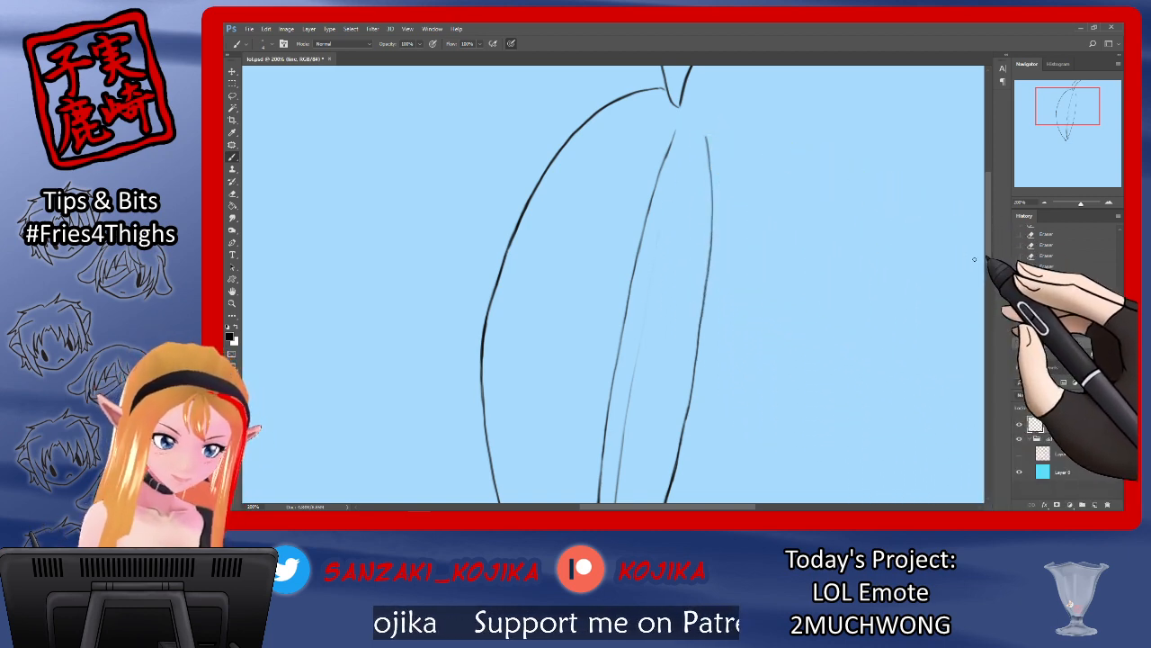
{"action": "left_click", "coordinate": [1019, 452]}
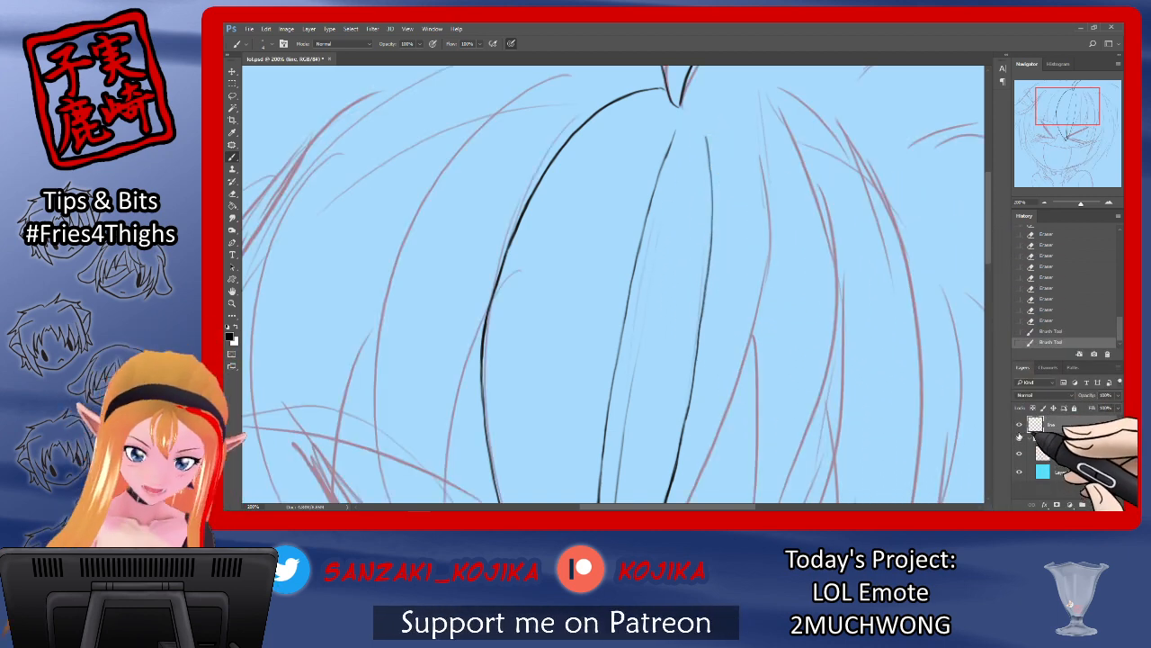
Step: Ink the outer edge of the next strand down toward the bang tips, undoing and redrawing its lower stroke
{"action": "mouse_move", "coordinate": [988, 253]}
{"action": "left_mouse_down"}
{"action": "mouse_move", "coordinate": [987, 295]}
{"action": "mouse_move", "coordinate": [987, 260]}
{"action": "left_mouse_up"}
{"action": "mouse_move", "coordinate": [747, 87]}
{"action": "left_mouse_down"}
{"action": "mouse_move", "coordinate": [764, 203]}
{"action": "mouse_move", "coordinate": [759, 314]}
{"action": "mouse_move", "coordinate": [746, 363]}
{"action": "mouse_move", "coordinate": [698, 448]}
{"action": "left_mouse_up"}
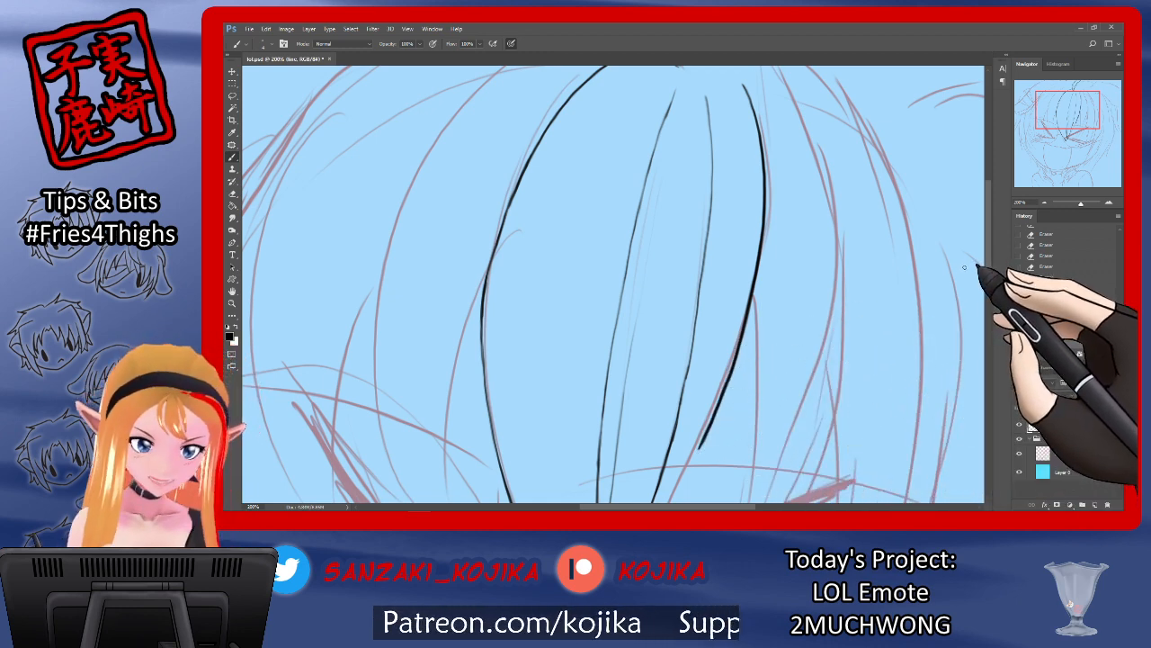
{"action": "left_click_drag", "start_coordinate": [988, 256], "coordinate": [978, 300]}
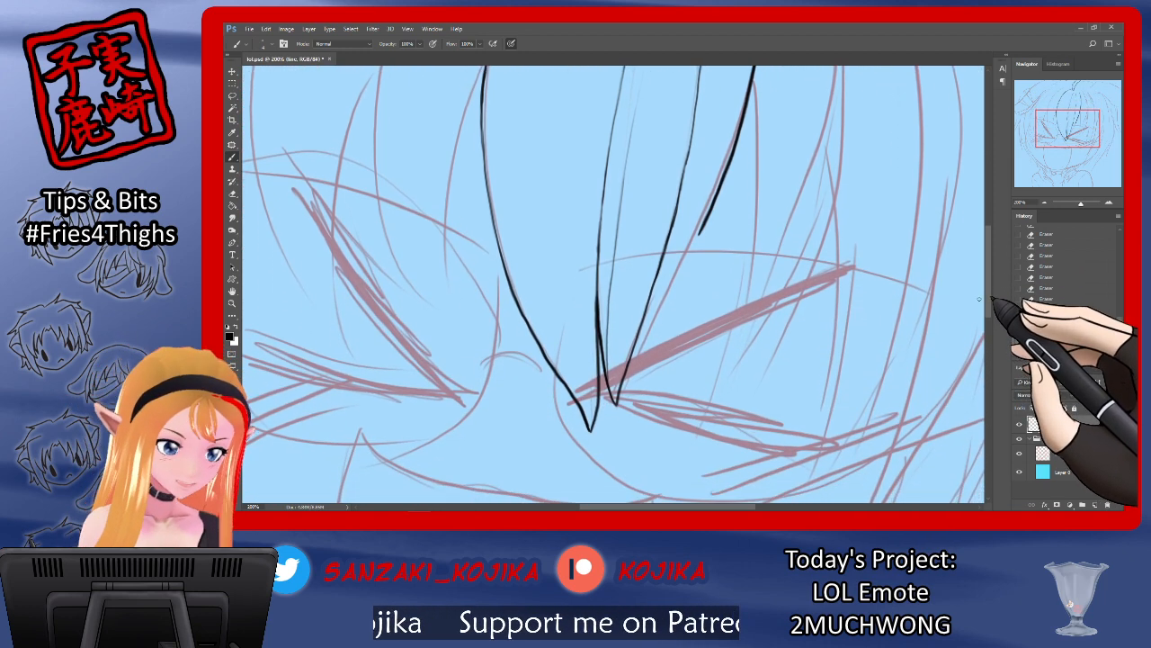
{"action": "left_click_drag", "start_coordinate": [720, 220], "coordinate": [663, 312]}
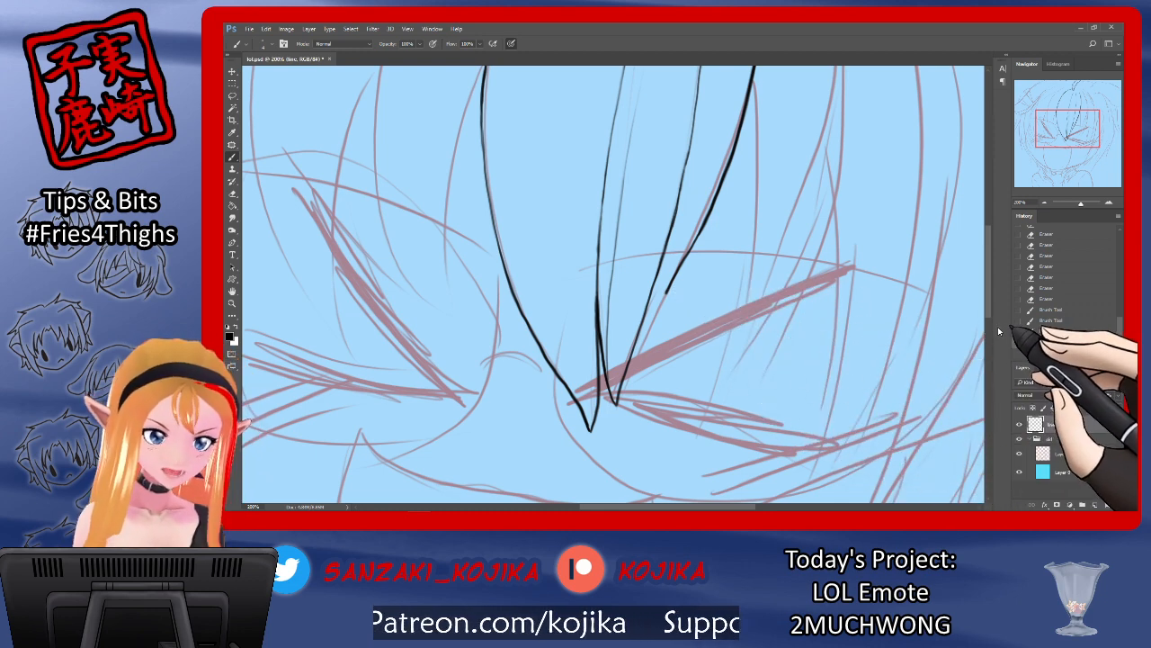
{"action": "left_click", "coordinate": [1060, 332]}
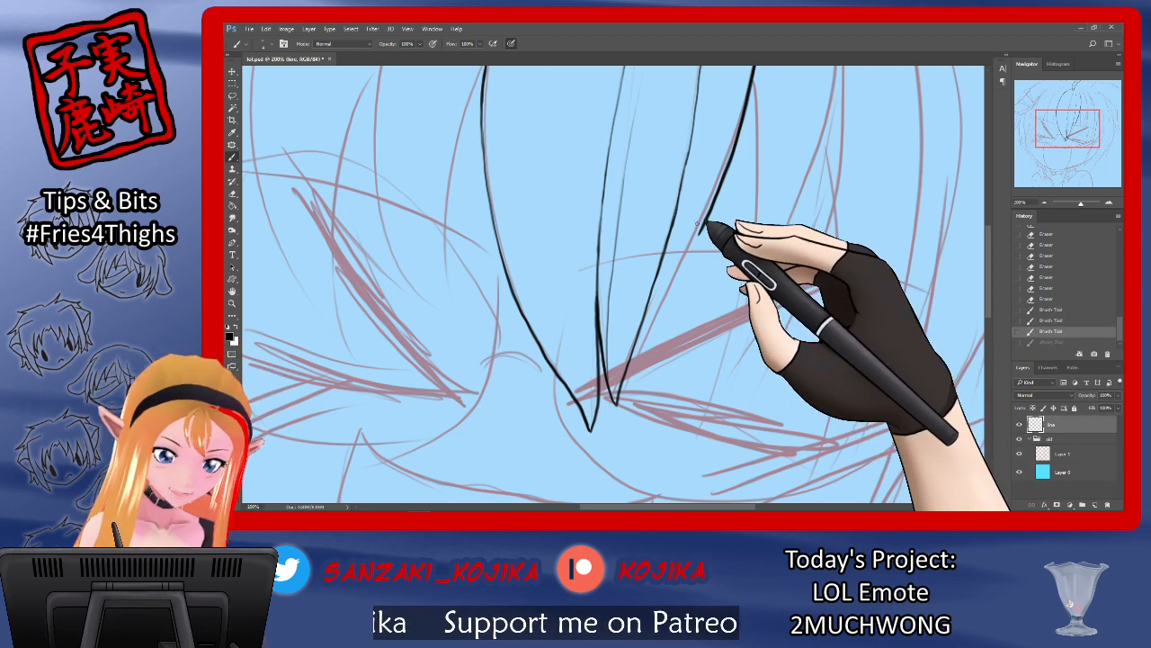
{"action": "left_click_drag", "start_coordinate": [708, 230], "coordinate": [635, 387]}
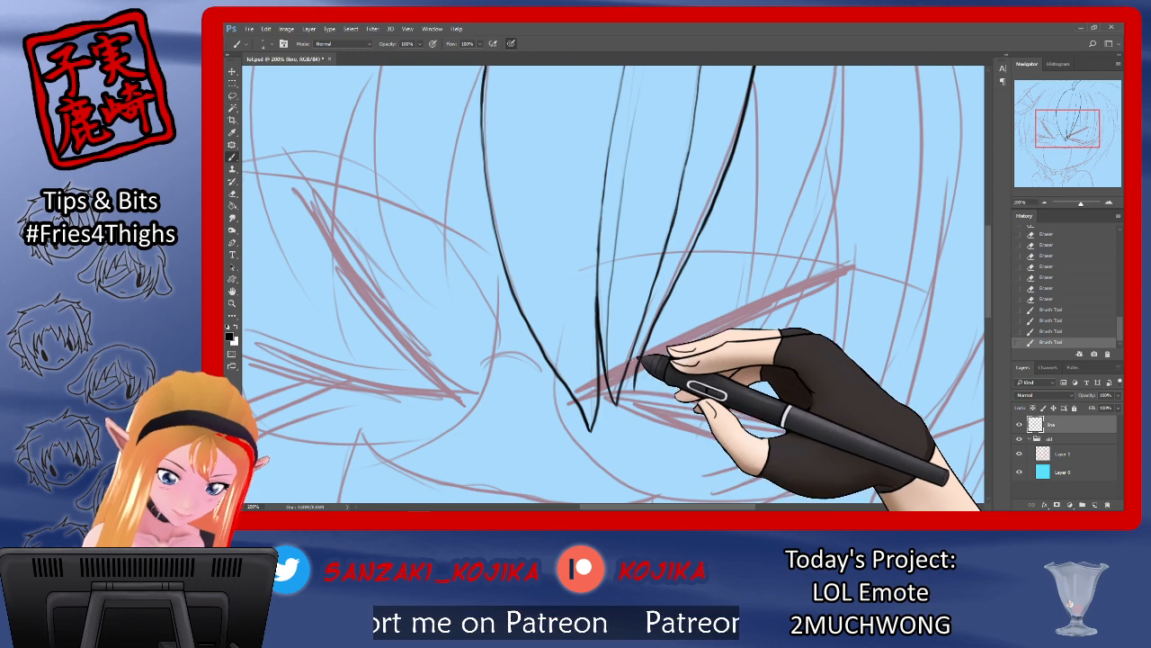
Step: Hide the sketch layer and reshape the new strand's tip with short brush strokes and the Eraser
{"action": "left_click", "coordinate": [1019, 453]}
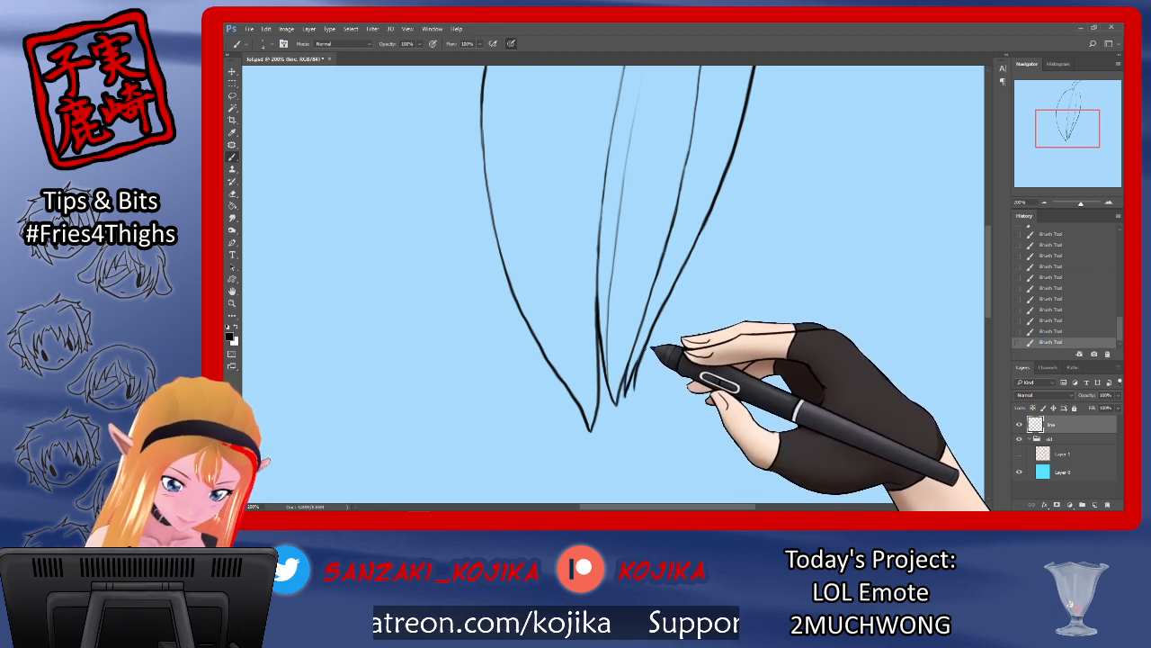
{"action": "left_click", "coordinate": [232, 194]}
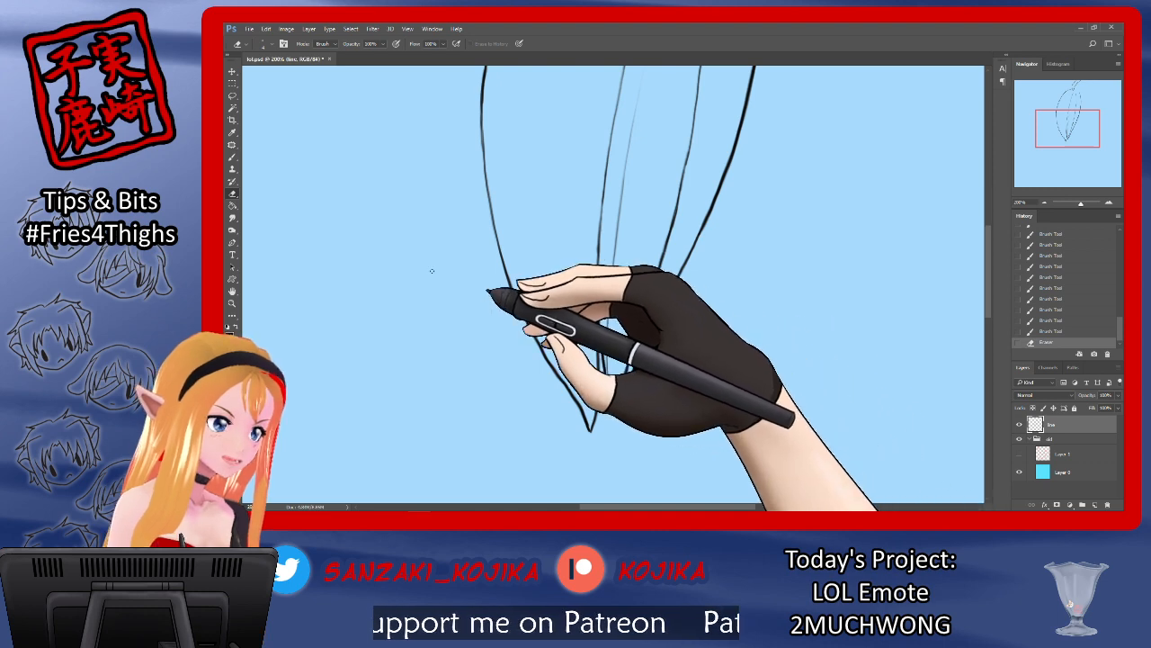
{"action": "left_click", "coordinate": [232, 156]}
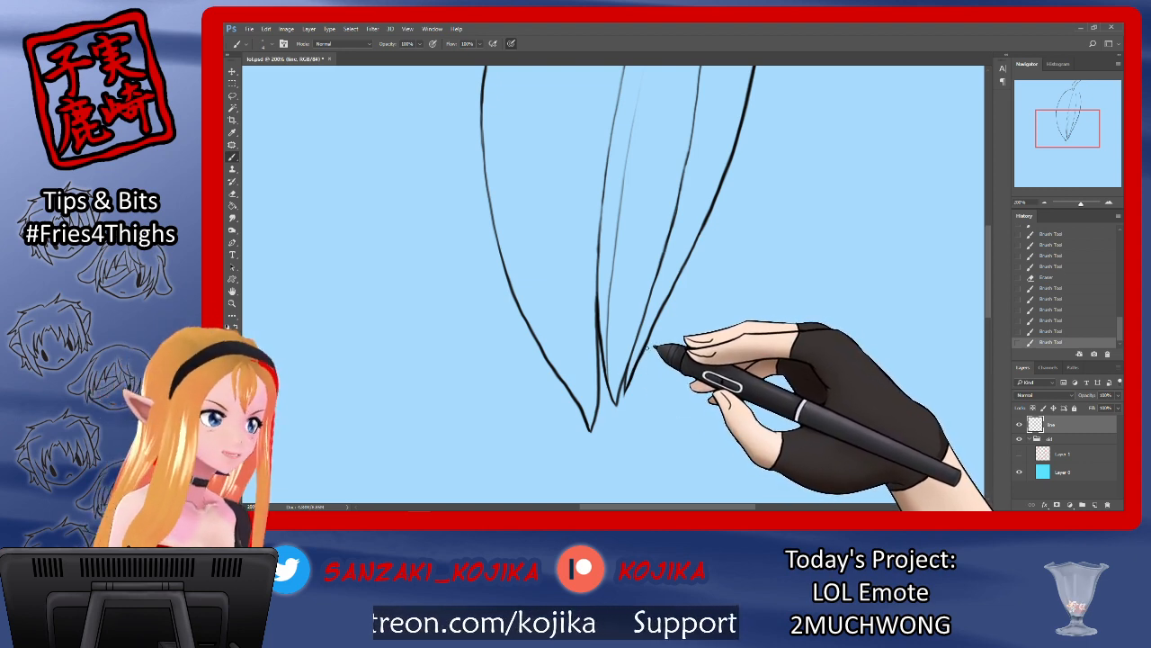
Step: Adjust the Eraser's brush settings and trim the excess line at the new strand's tip
{"action": "left_click", "coordinate": [232, 193]}
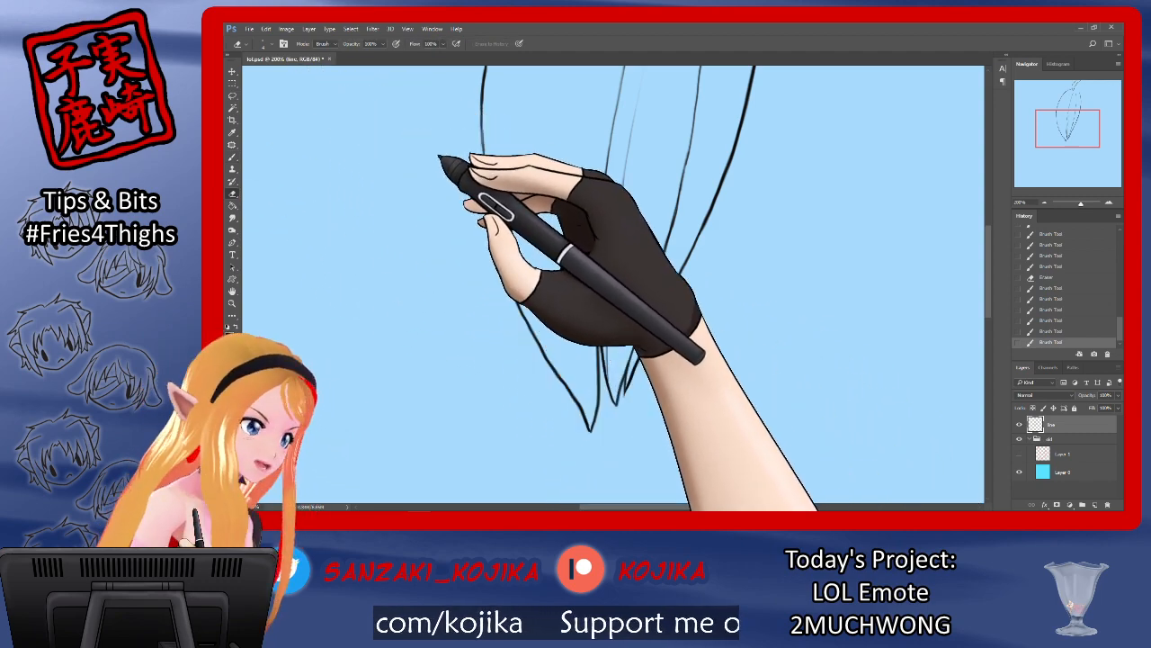
{"action": "left_click", "coordinate": [262, 44]}
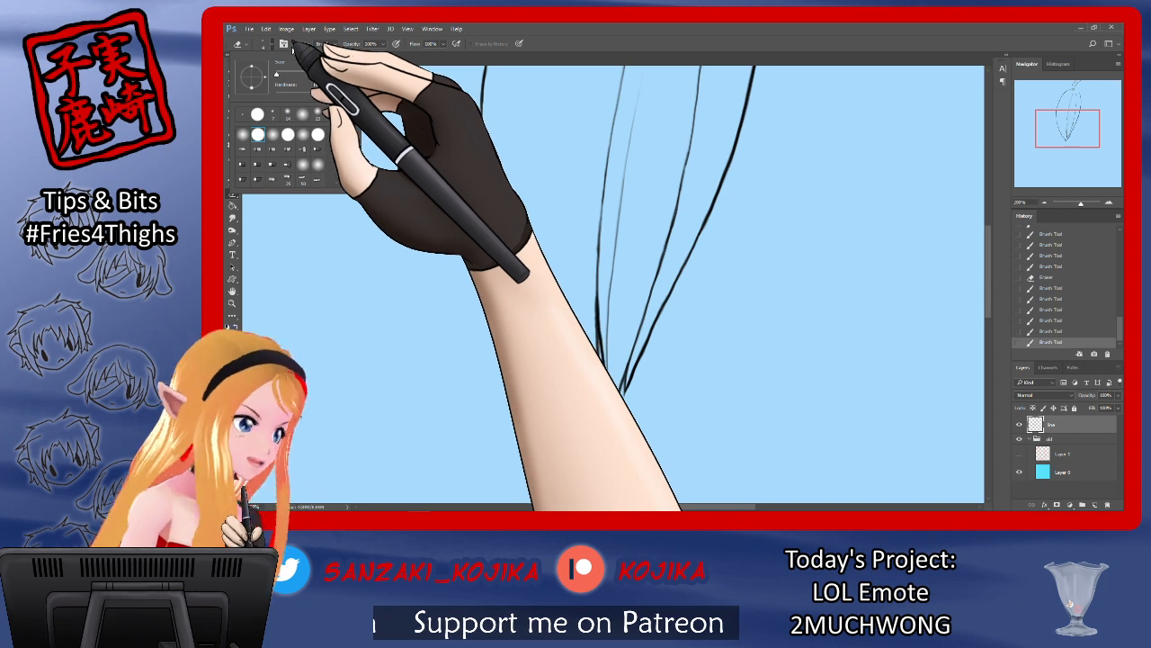
{"action": "left_click", "coordinate": [295, 48]}
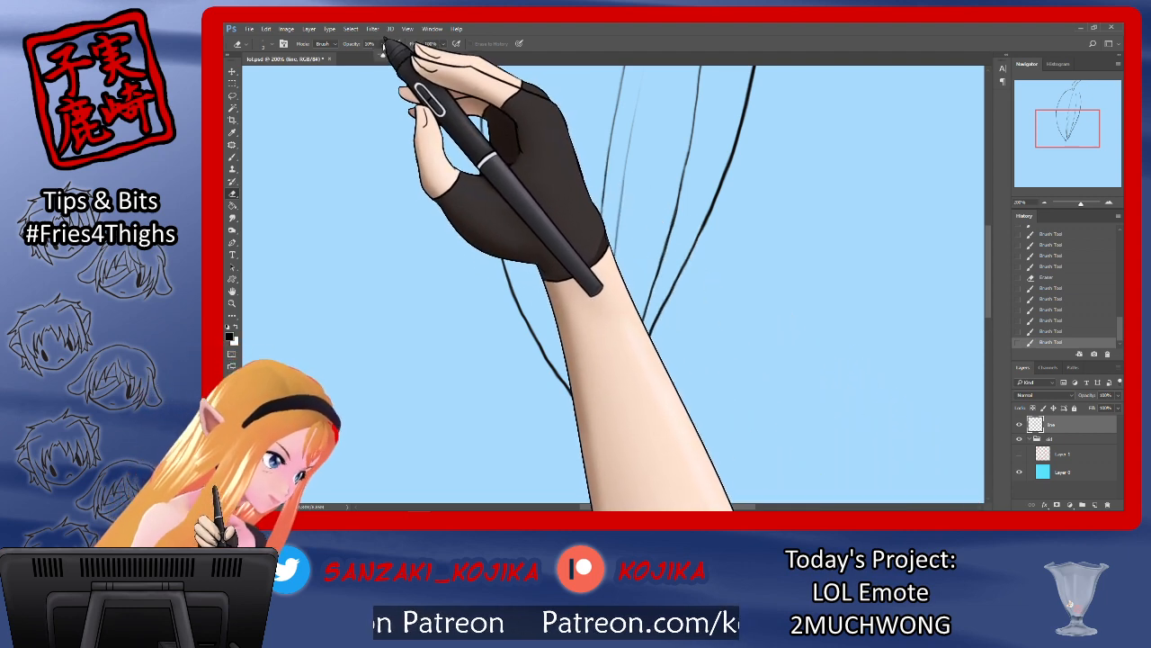
{"action": "left_click", "coordinate": [439, 45]}
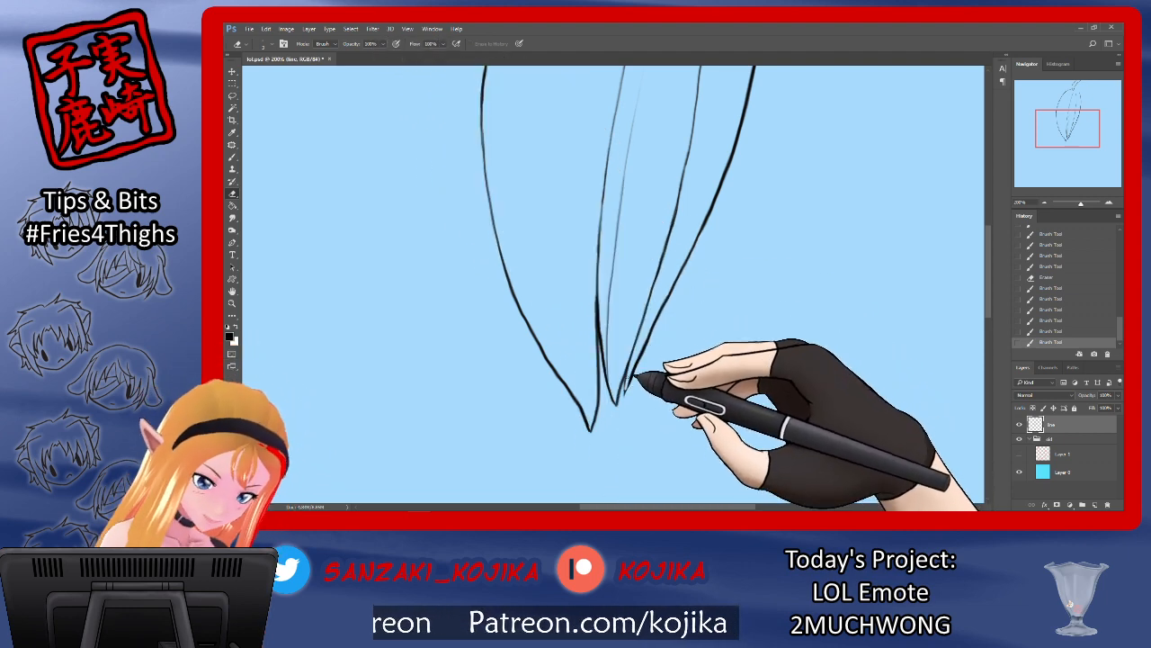
{"action": "left_click_drag", "start_coordinate": [628, 393], "coordinate": [640, 363]}
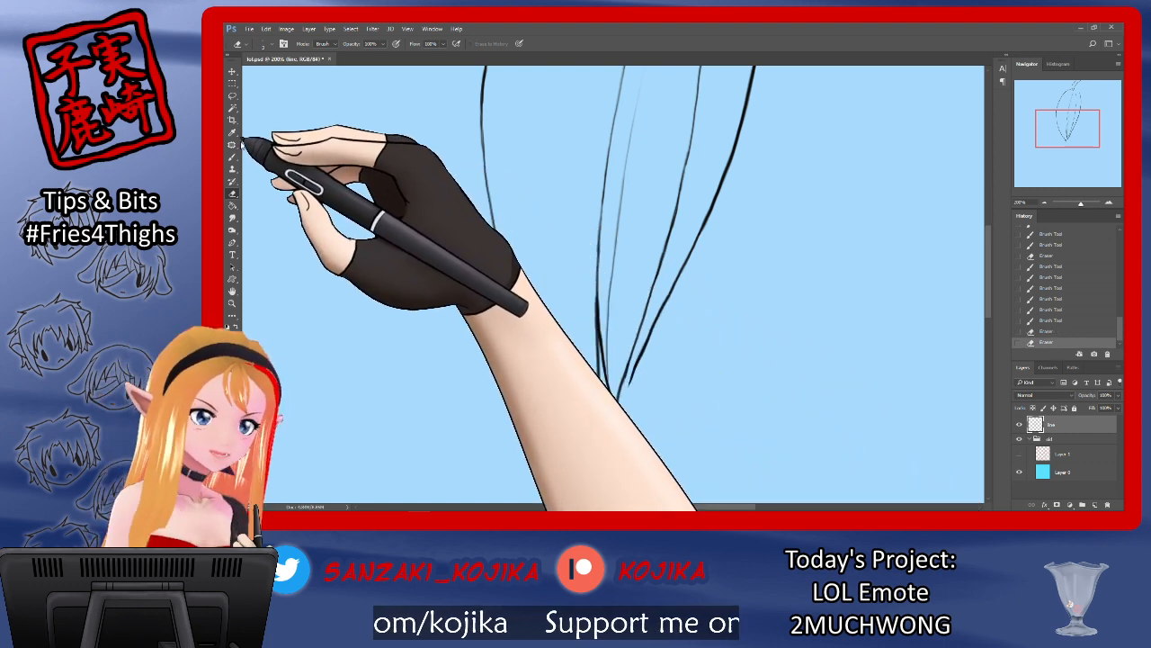
Step: Redraw the trimmed strand tip with short brush strokes so its edges meet in a clean point
{"action": "left_click", "coordinate": [232, 157]}
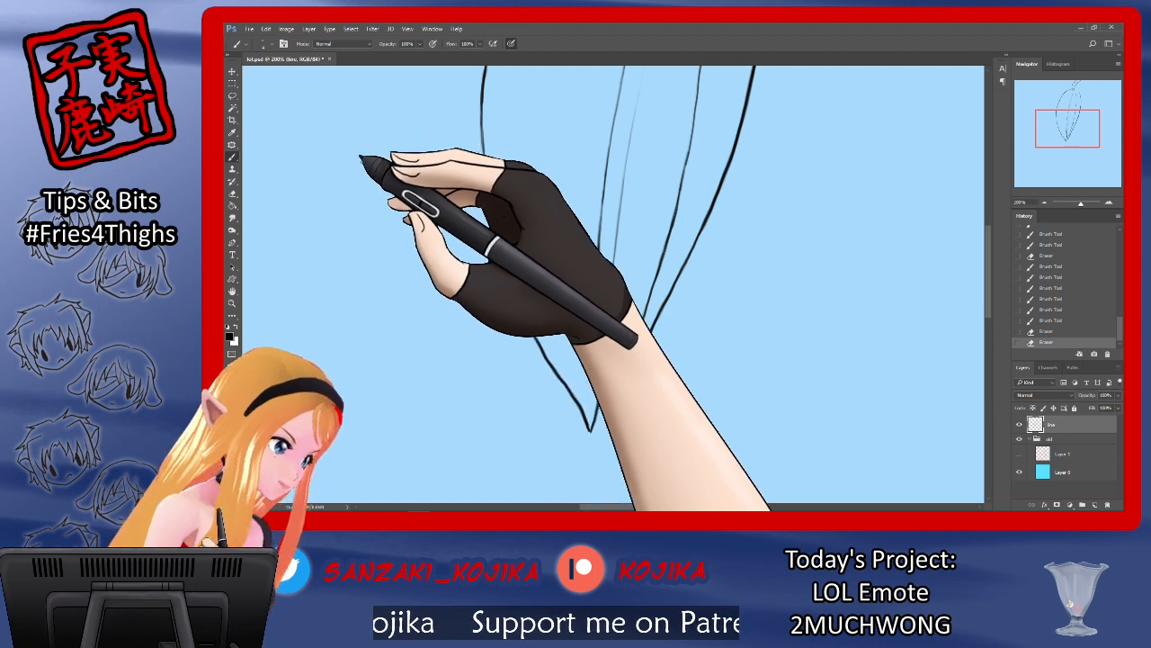
{"action": "left_click_drag", "start_coordinate": [632, 374], "coordinate": [623, 401]}
{"action": "mouse_move", "coordinate": [629, 385]}
{"action": "left_mouse_down"}
{"action": "mouse_move", "coordinate": [622, 405]}
{"action": "mouse_move", "coordinate": [636, 393]}
{"action": "left_mouse_up"}
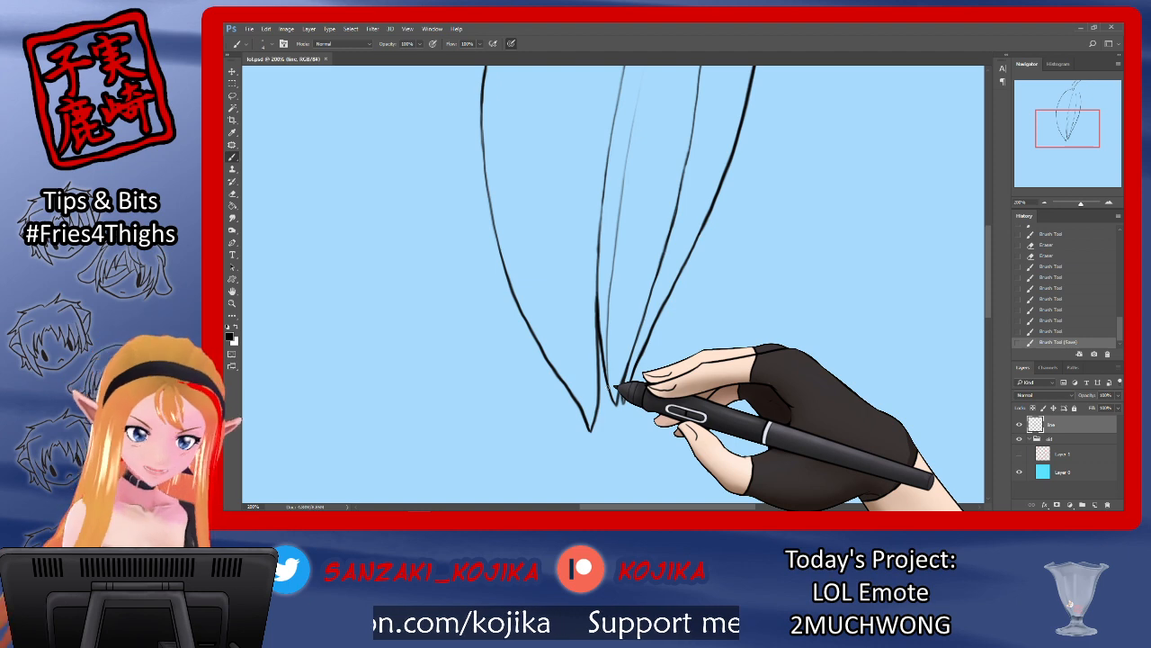
Step: Show the sketch layer and extend the strand's outer edge up toward the crown with the brush
{"action": "left_click", "coordinate": [1019, 454]}
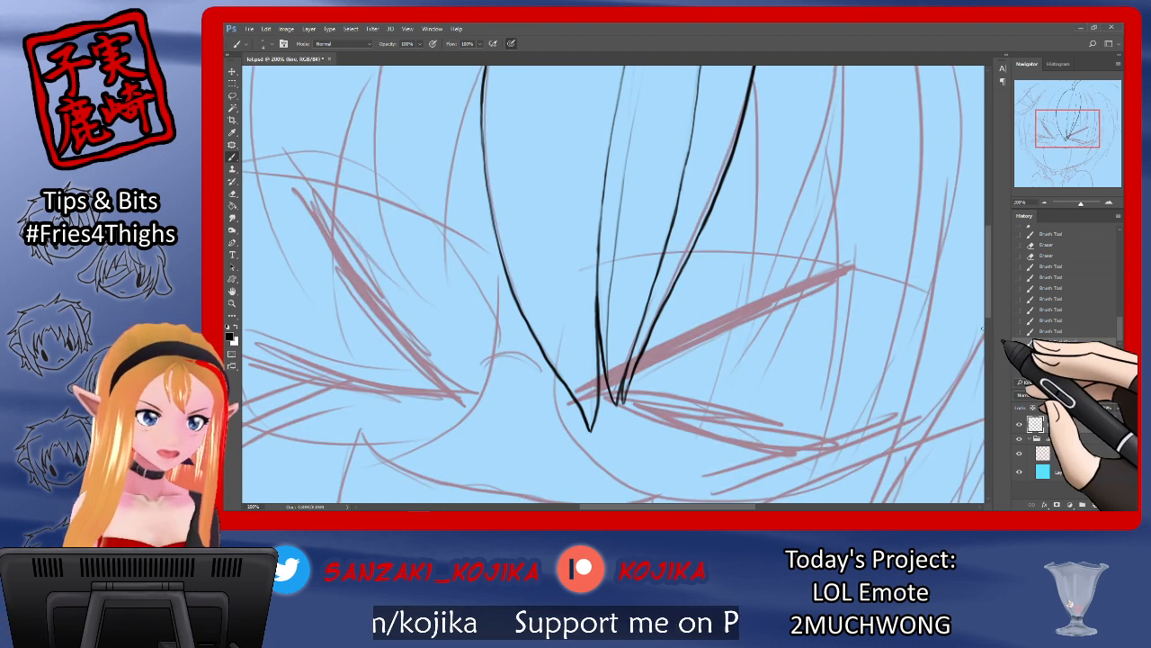
{"action": "left_click_drag", "start_coordinate": [990, 307], "coordinate": [991, 249]}
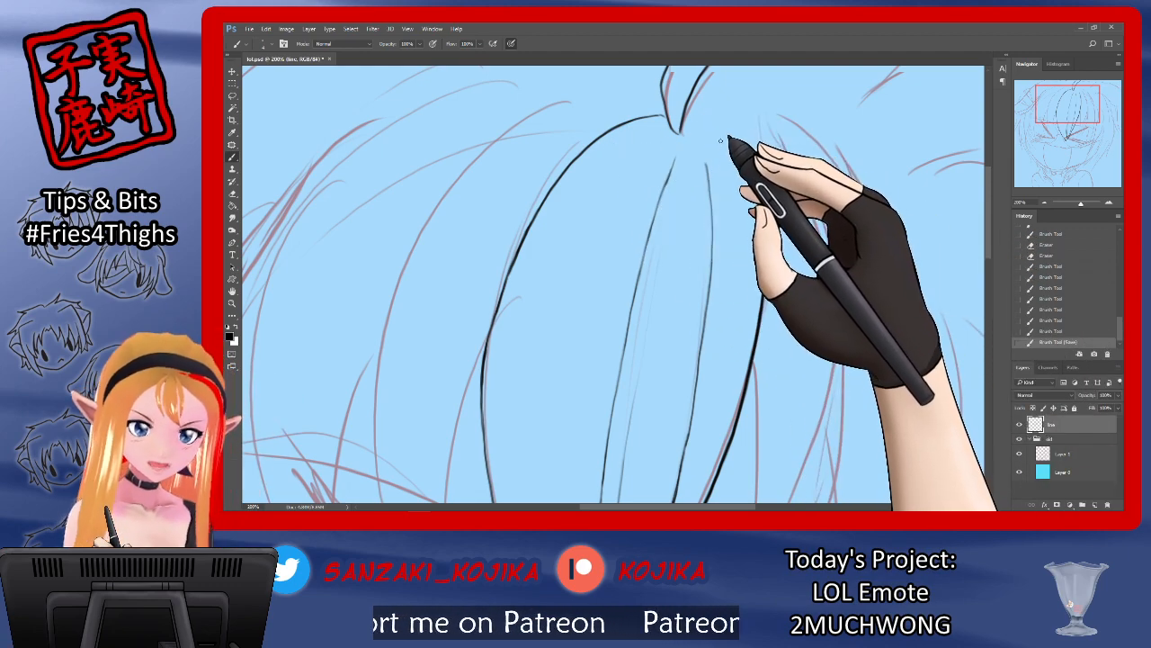
{"action": "left_click_drag", "start_coordinate": [730, 135], "coordinate": [755, 166]}
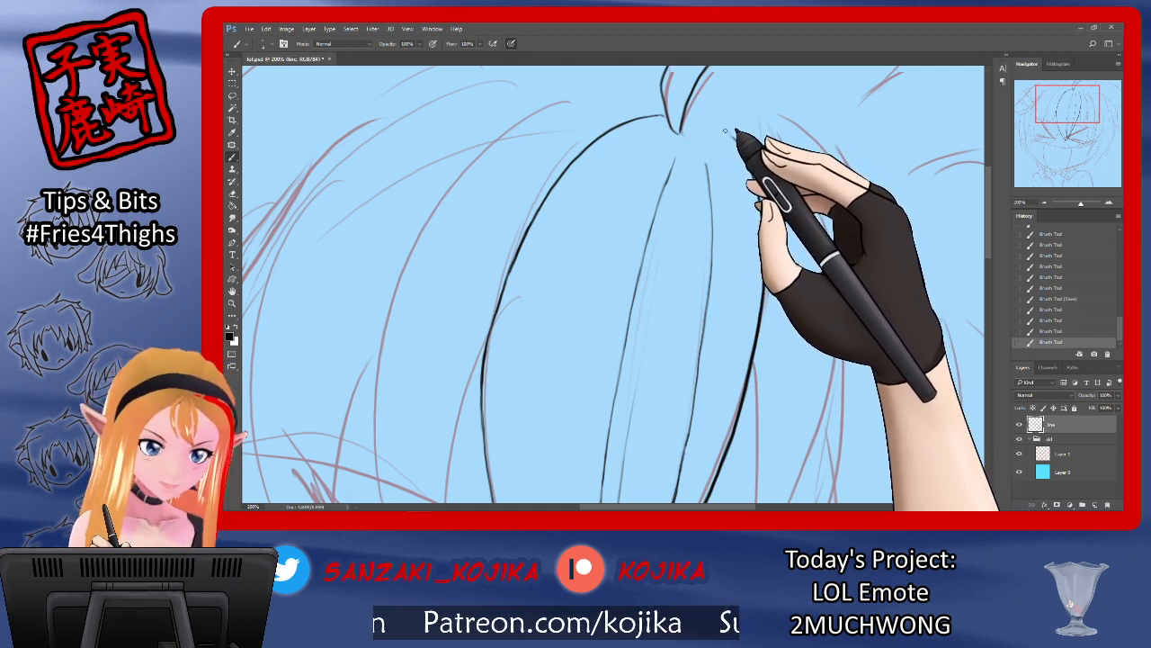
Step: Ink the outer and inner edges of the adjacent side strand down to its pointed tip, and hide the sketch layer
{"action": "mouse_move", "coordinate": [733, 123]}
{"action": "left_mouse_down"}
{"action": "mouse_move", "coordinate": [803, 184]}
{"action": "mouse_move", "coordinate": [821, 248]}
{"action": "left_mouse_up"}
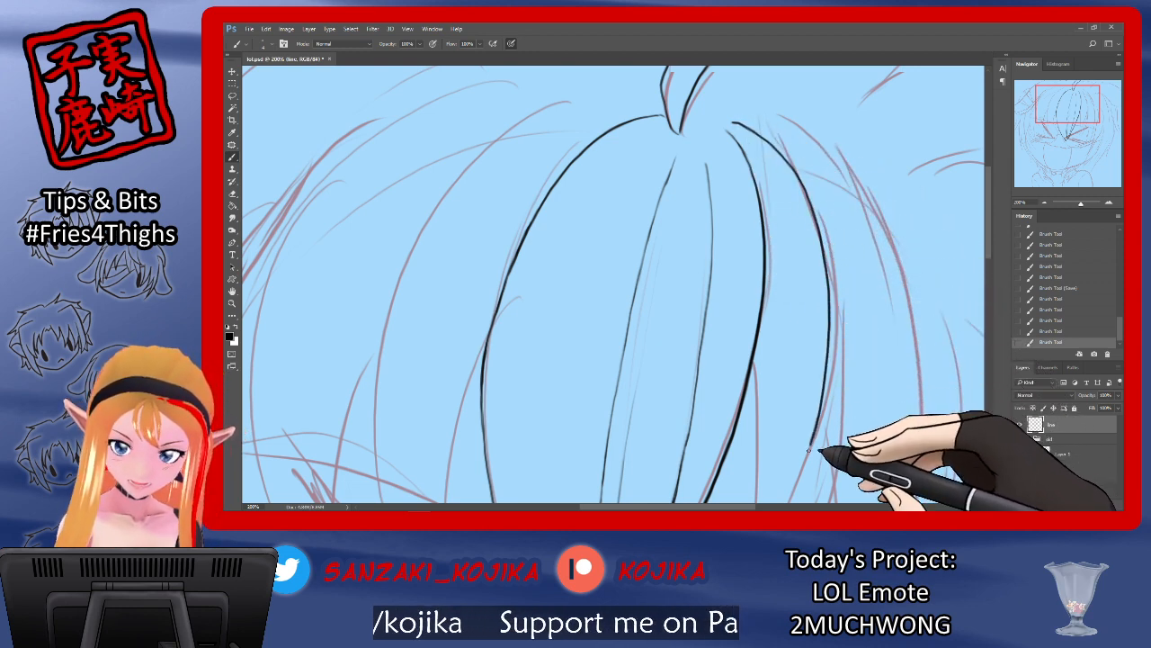
{"action": "left_click_drag", "start_coordinate": [809, 450], "coordinate": [808, 452]}
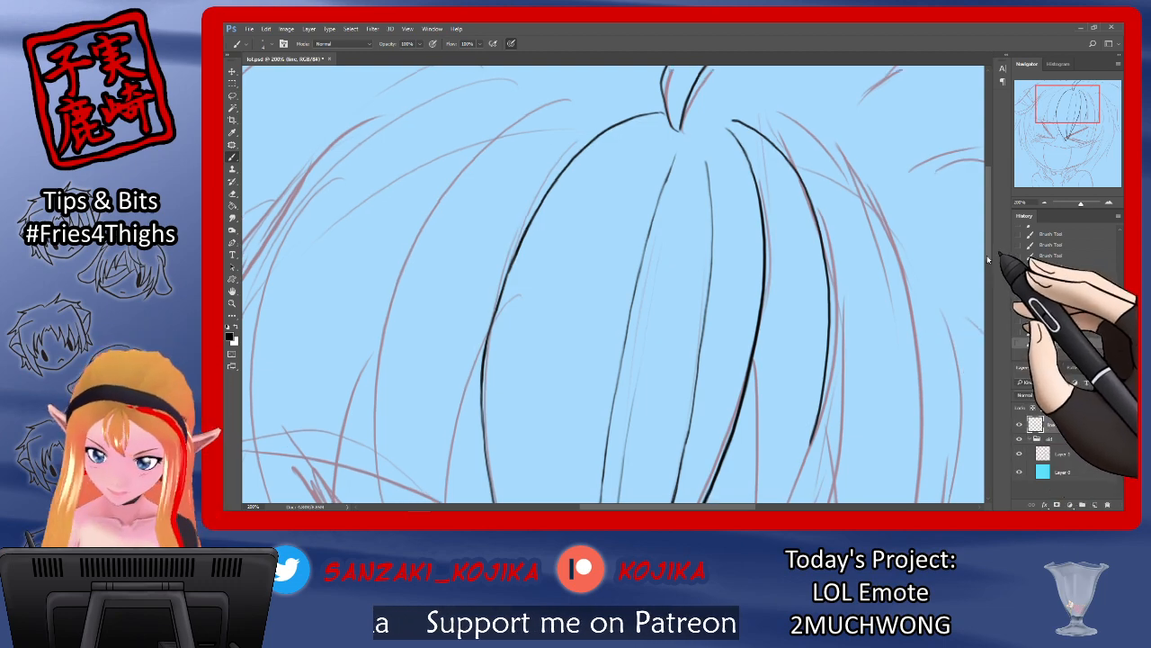
{"action": "left_click_drag", "start_coordinate": [986, 254], "coordinate": [981, 306]}
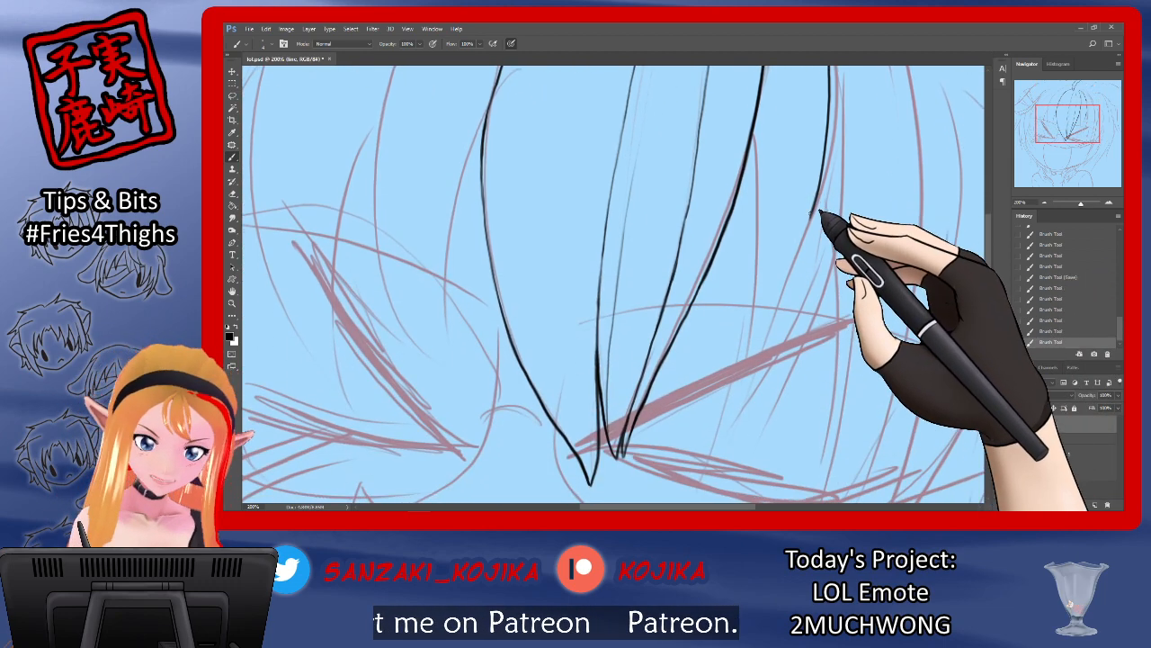
{"action": "left_click_drag", "start_coordinate": [813, 214], "coordinate": [808, 224]}
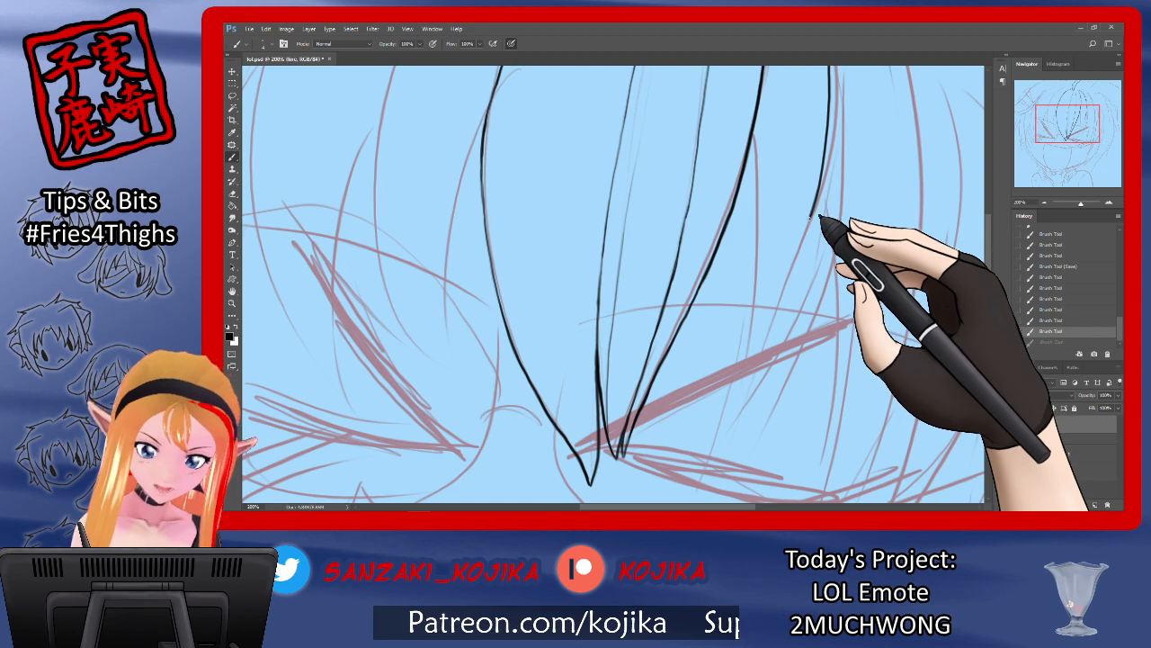
{"action": "mouse_move", "coordinate": [818, 219]}
{"action": "left_mouse_down"}
{"action": "mouse_move", "coordinate": [789, 318]}
{"action": "mouse_move", "coordinate": [747, 384]}
{"action": "left_mouse_up"}
{"action": "left_click_drag", "start_coordinate": [744, 169], "coordinate": [739, 385]}
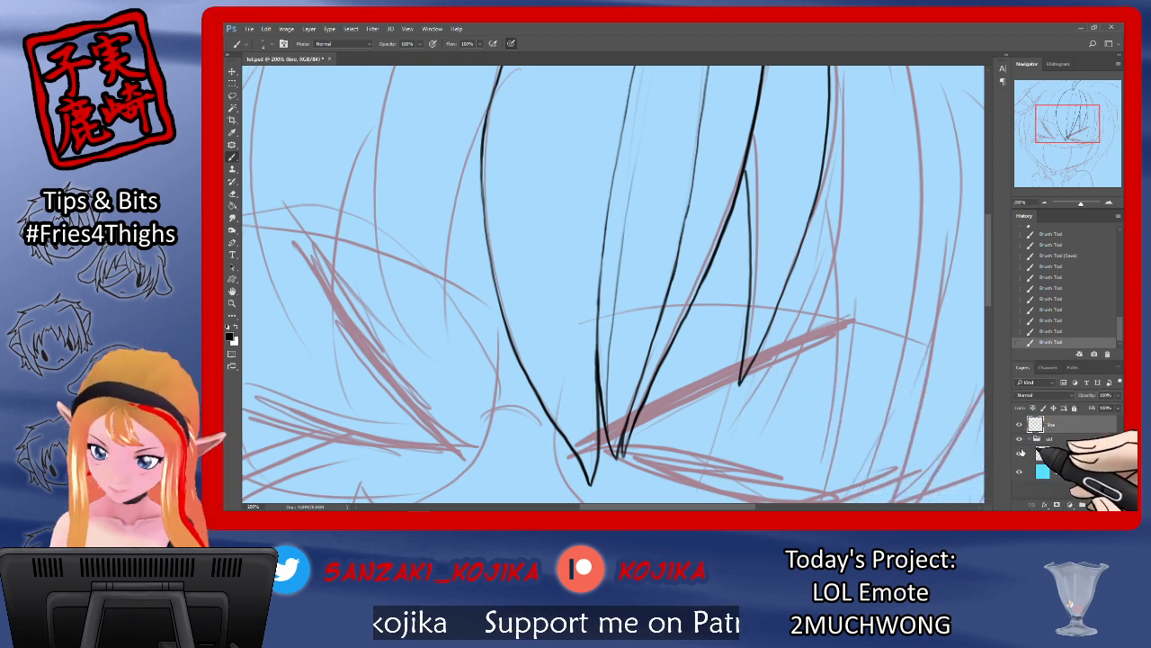
{"action": "left_click", "coordinate": [1020, 454]}
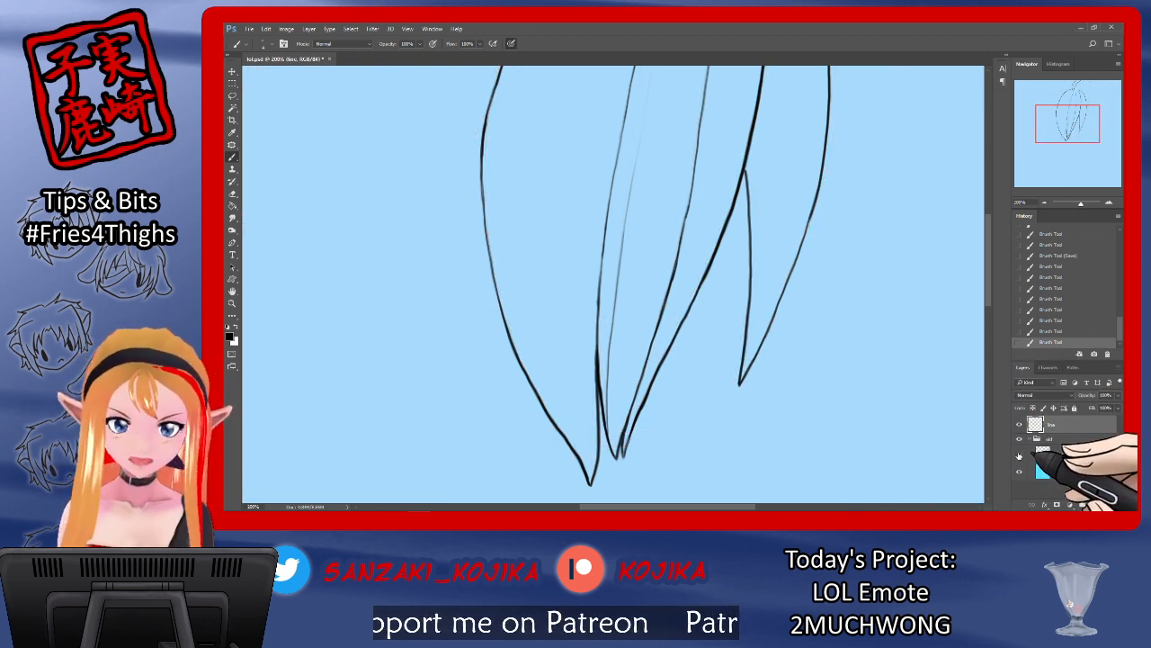
Step: Show the sketch layer and ink the outer edge of the next side strand from the crown downward
{"action": "left_click", "coordinate": [1020, 454]}
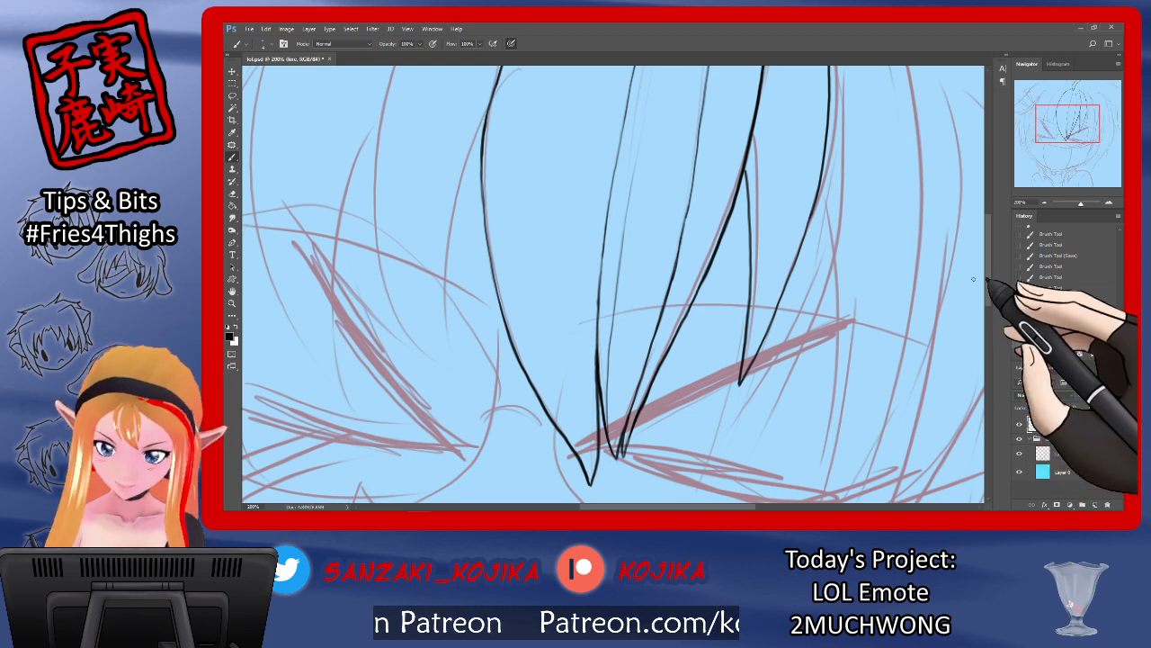
{"action": "scroll", "coordinate": [996, 270], "scroll_direction": "up", "scroll_amount": 5}
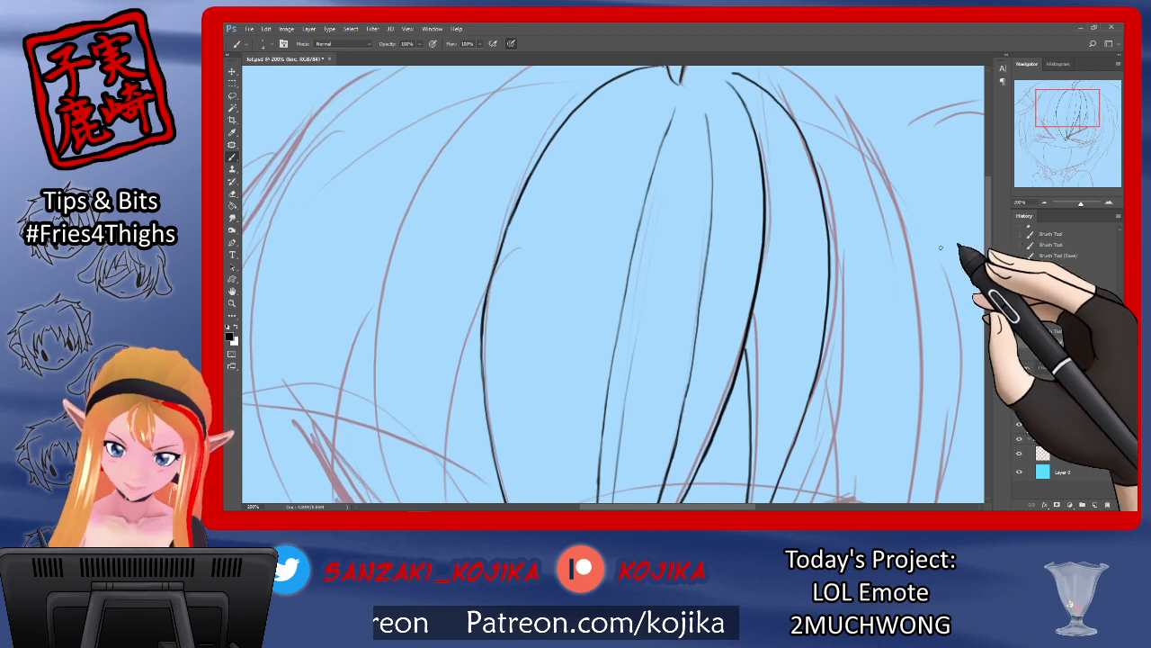
{"action": "scroll", "coordinate": [989, 234], "scroll_direction": "up", "scroll_amount": 4}
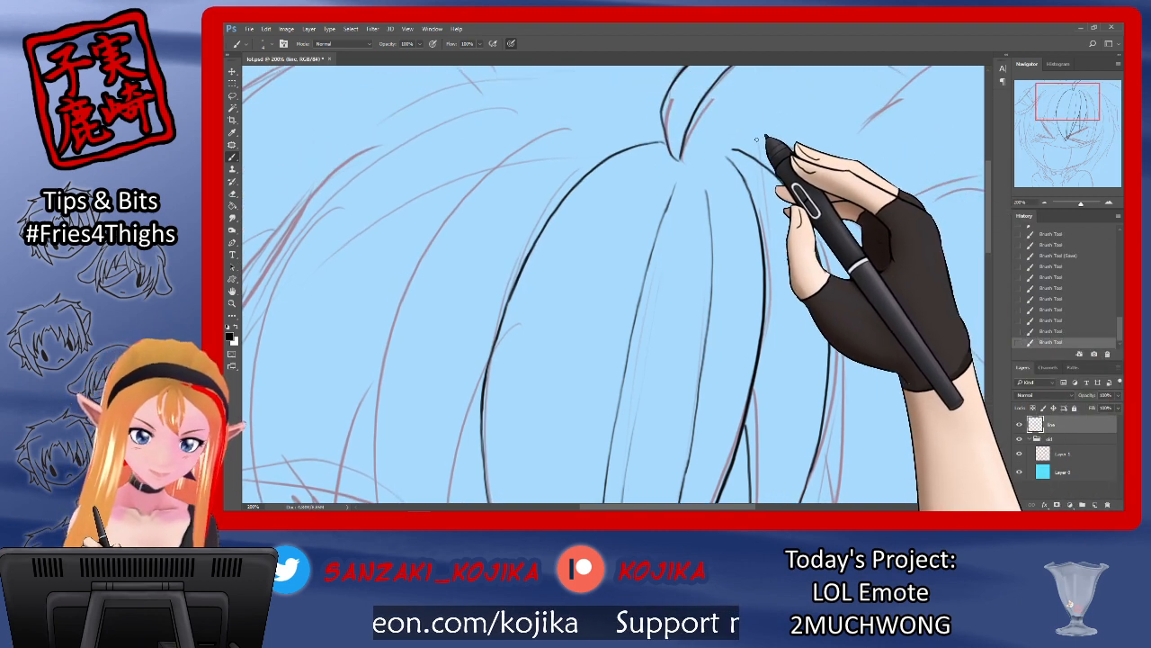
{"action": "left_click_drag", "start_coordinate": [754, 140], "coordinate": [814, 171]}
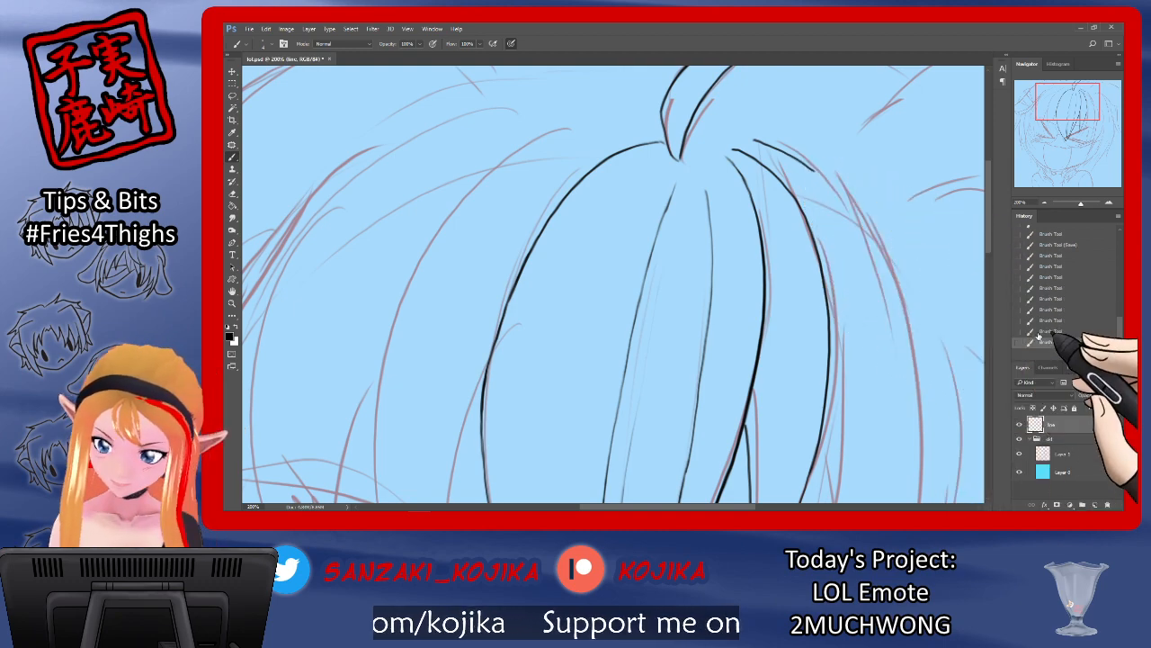
{"action": "key", "text": "ctrl+z"}
{"action": "mouse_move", "coordinate": [763, 136]}
{"action": "left_mouse_down"}
{"action": "mouse_move", "coordinate": [840, 174]}
{"action": "mouse_move", "coordinate": [873, 216]}
{"action": "mouse_move", "coordinate": [914, 340]}
{"action": "left_mouse_up"}
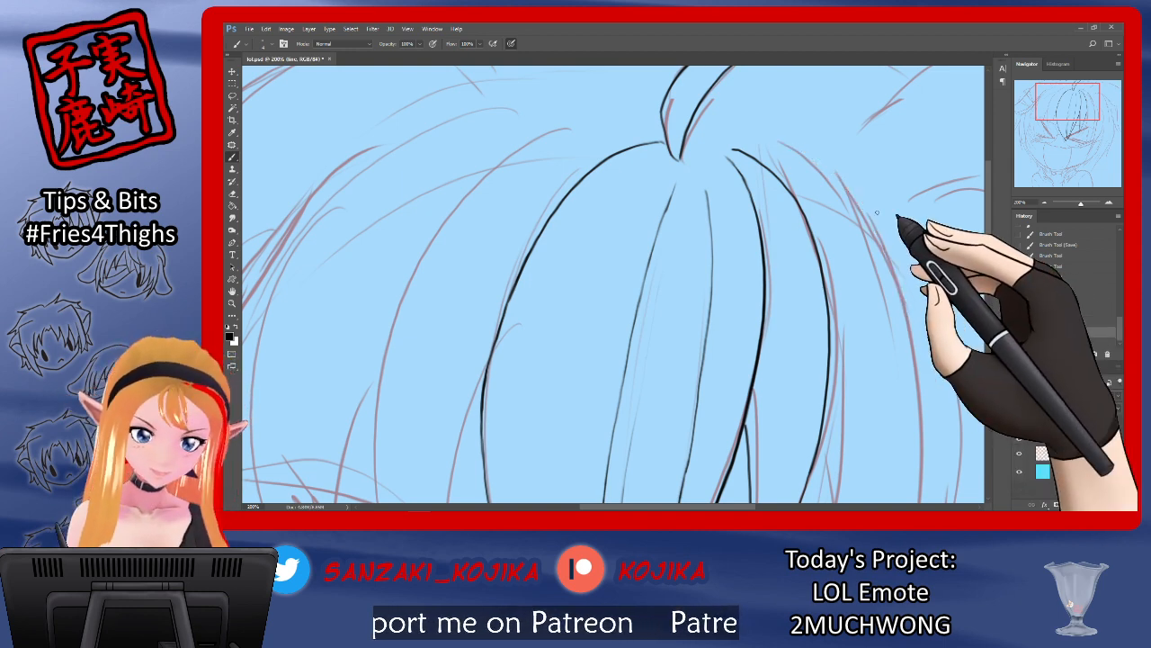
{"action": "mouse_move", "coordinate": [746, 142]}
{"action": "left_mouse_down"}
{"action": "mouse_move", "coordinate": [767, 137]}
{"action": "mouse_move", "coordinate": [828, 174]}
{"action": "mouse_move", "coordinate": [866, 218]}
{"action": "mouse_move", "coordinate": [907, 353]}
{"action": "left_mouse_up"}
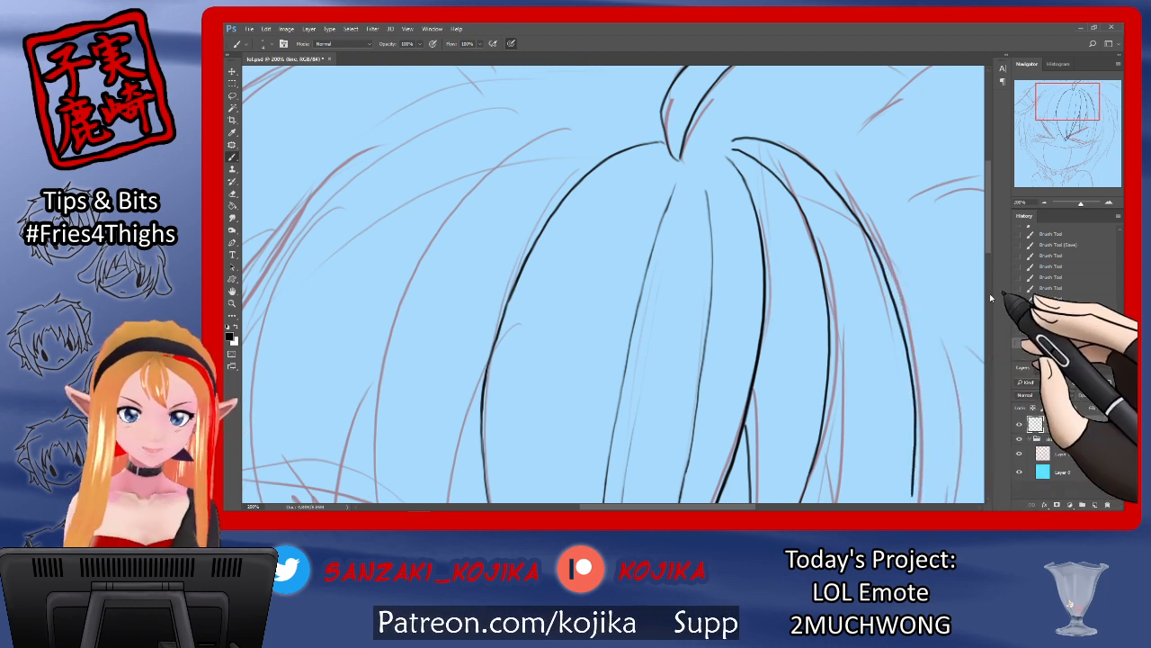
Step: Continue the strand's outer edge to its pointed tip, ink its inner edge, and hide the sketch layer
{"action": "left_click_drag", "start_coordinate": [988, 244], "coordinate": [986, 339]}
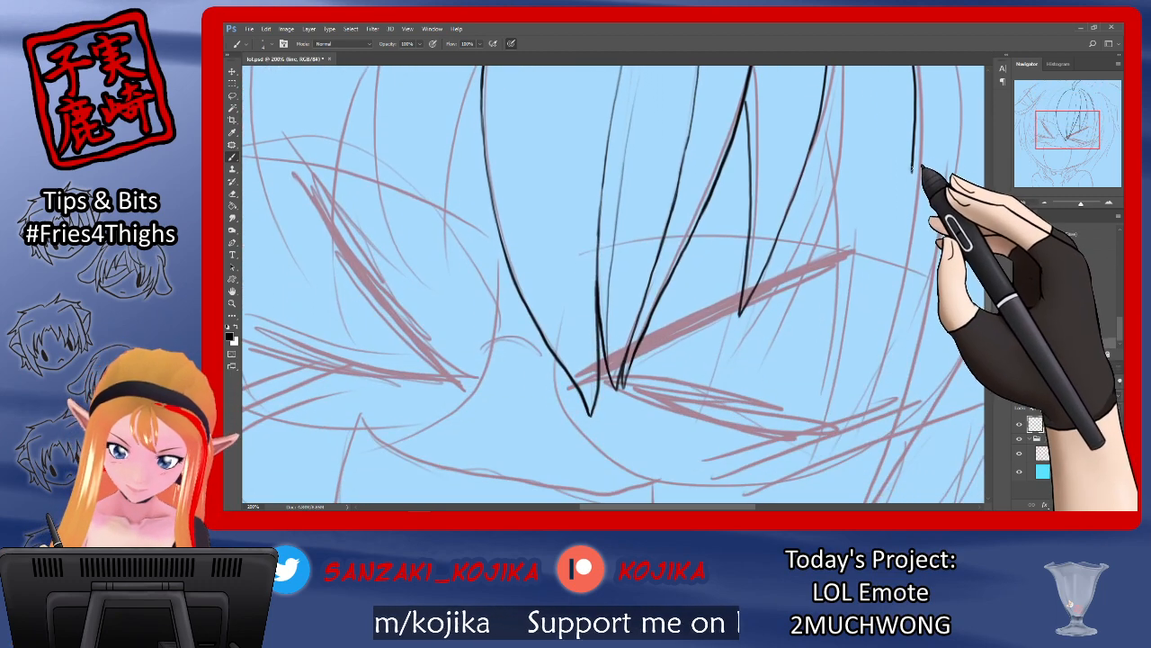
{"action": "mouse_move", "coordinate": [921, 167]}
{"action": "left_mouse_down"}
{"action": "mouse_move", "coordinate": [896, 287]}
{"action": "mouse_move", "coordinate": [859, 400]}
{"action": "left_mouse_up"}
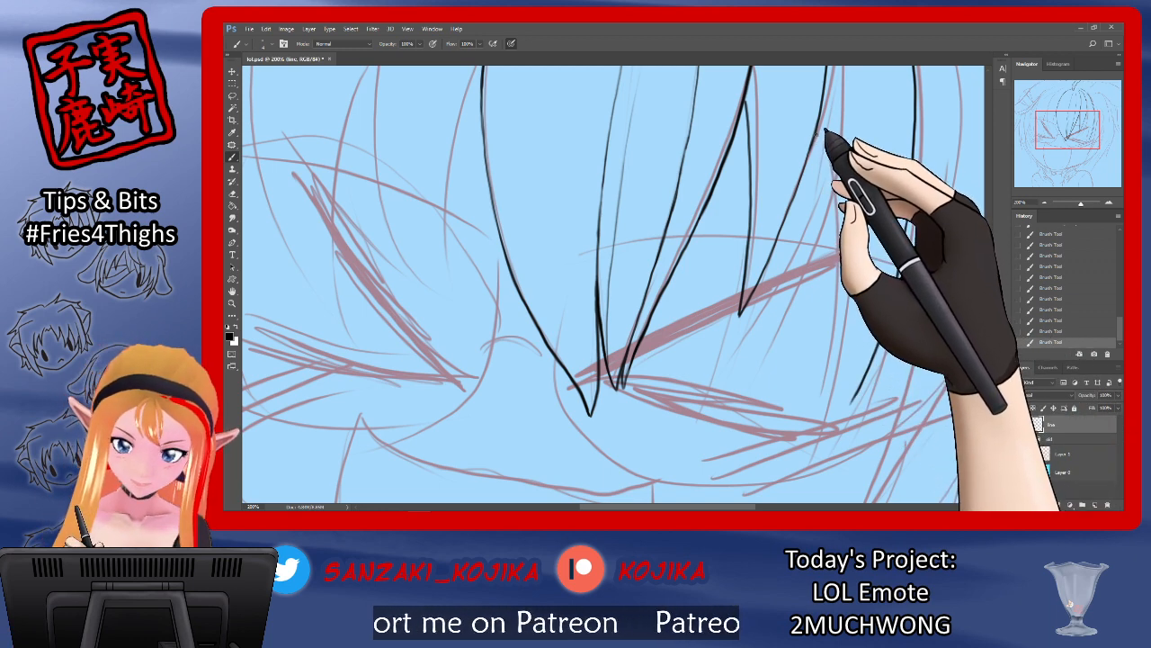
{"action": "mouse_move", "coordinate": [826, 133]}
{"action": "left_mouse_down"}
{"action": "mouse_move", "coordinate": [848, 392]}
{"action": "mouse_move", "coordinate": [875, 366]}
{"action": "mouse_move", "coordinate": [854, 401]}
{"action": "left_mouse_up"}
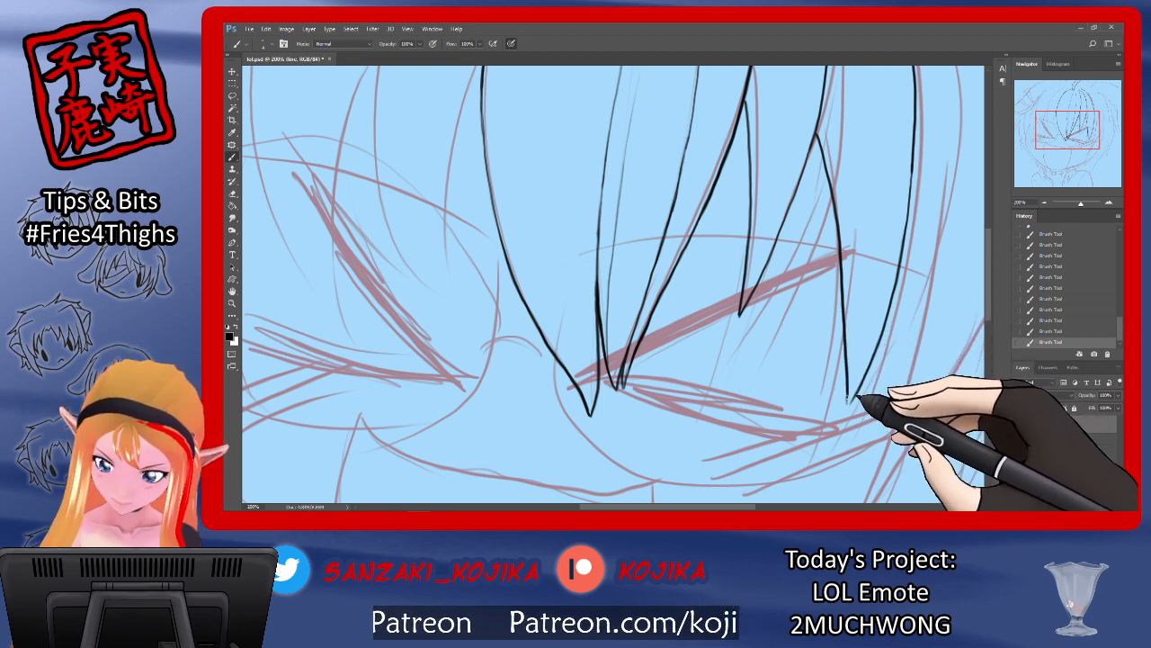
{"action": "left_click", "coordinate": [1019, 453]}
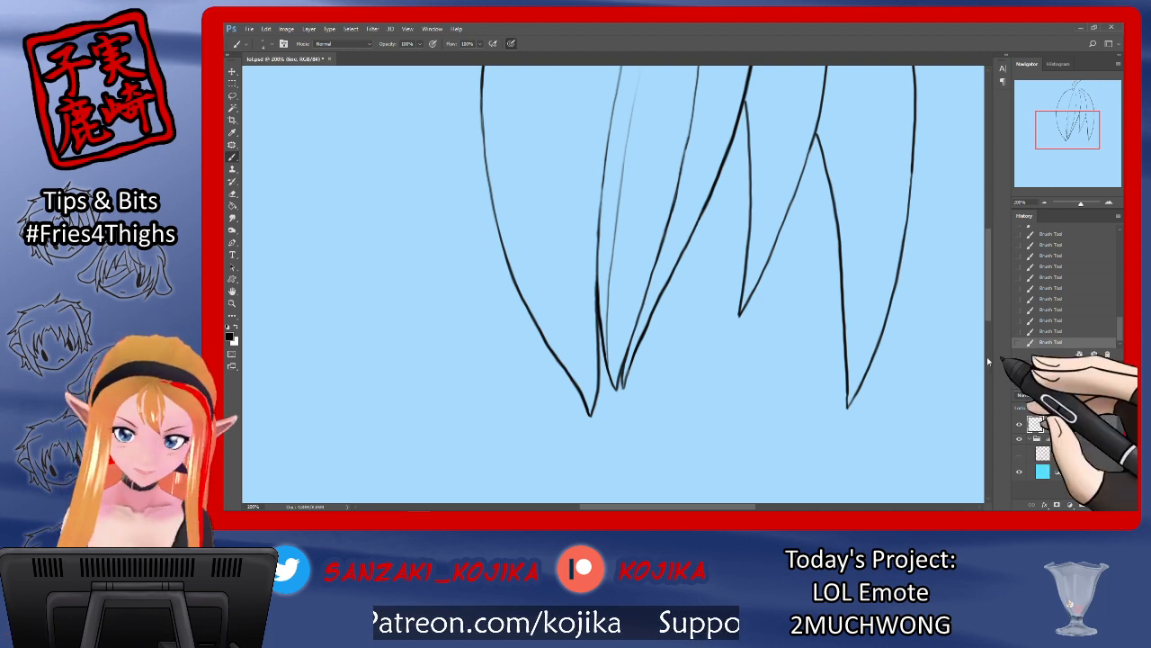
Step: Redraw the outer edge of the shorter middle strand to a longer tip and erase its old outer line
{"action": "mouse_move", "coordinate": [988, 316]}
{"action": "left_mouse_down"}
{"action": "mouse_move", "coordinate": [988, 265]}
{"action": "mouse_move", "coordinate": [987, 303]}
{"action": "left_mouse_up"}
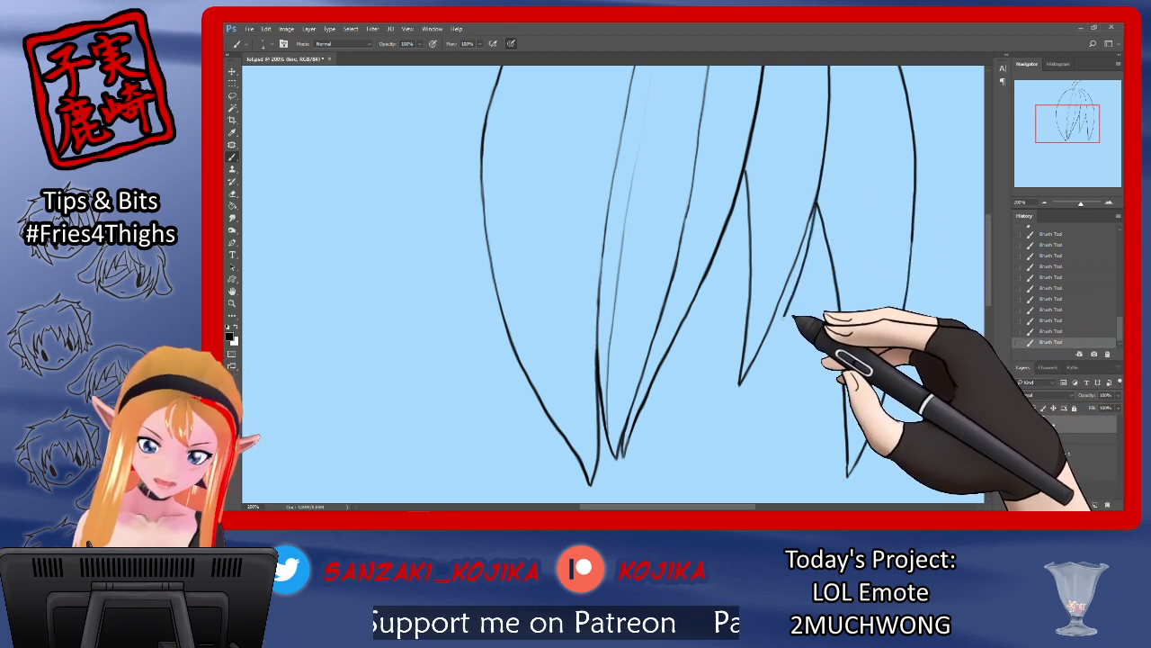
{"action": "mouse_move", "coordinate": [735, 430]}
{"action": "left_mouse_down"}
{"action": "mouse_move", "coordinate": [799, 381]}
{"action": "mouse_move", "coordinate": [766, 365]}
{"action": "left_mouse_up"}
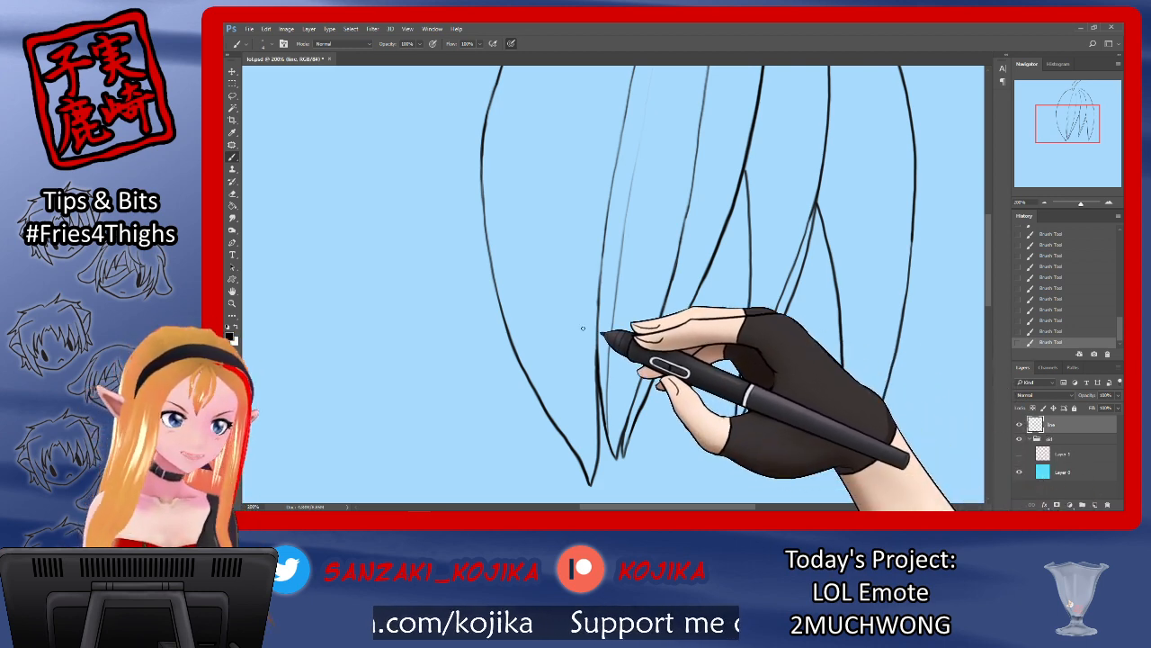
{"action": "left_click", "coordinate": [232, 193]}
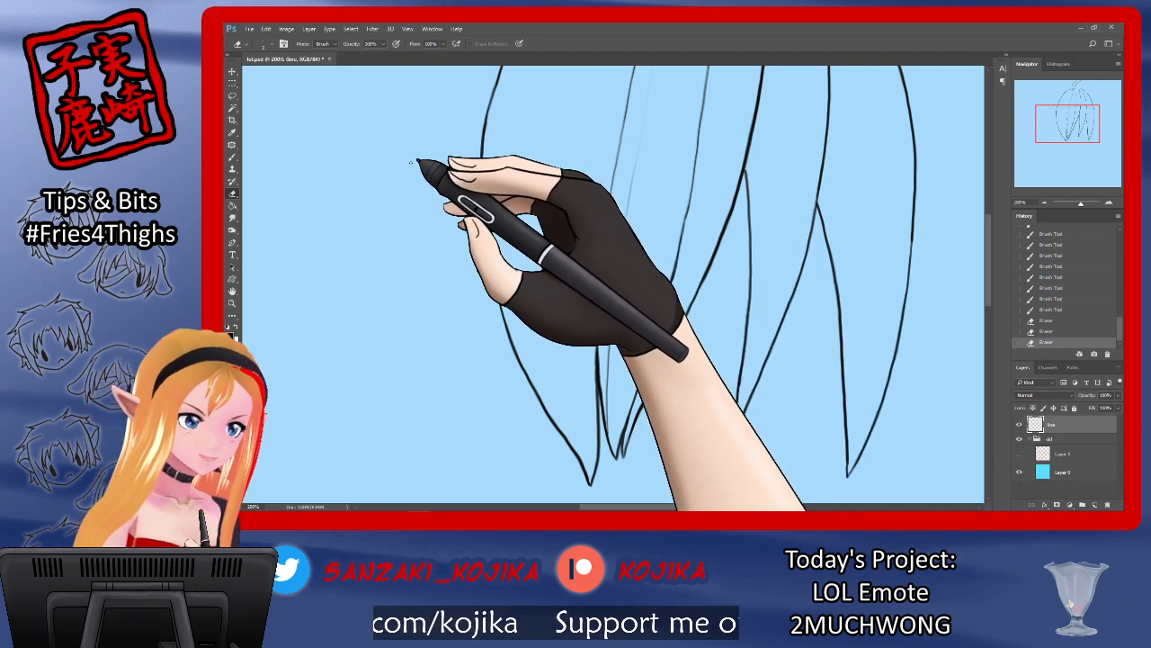
Step: Redraw the lengthened strand's inner edge down to the new tip and erase the old inner line
{"action": "left_click", "coordinate": [232, 156]}
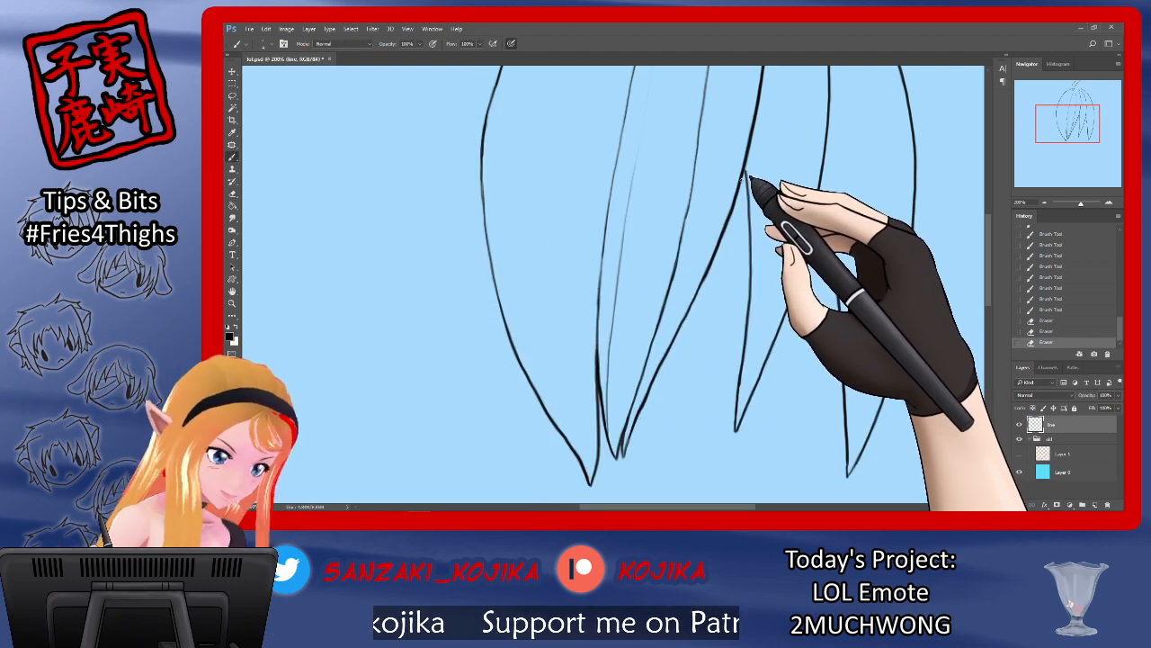
{"action": "left_click_drag", "start_coordinate": [745, 171], "coordinate": [746, 229]}
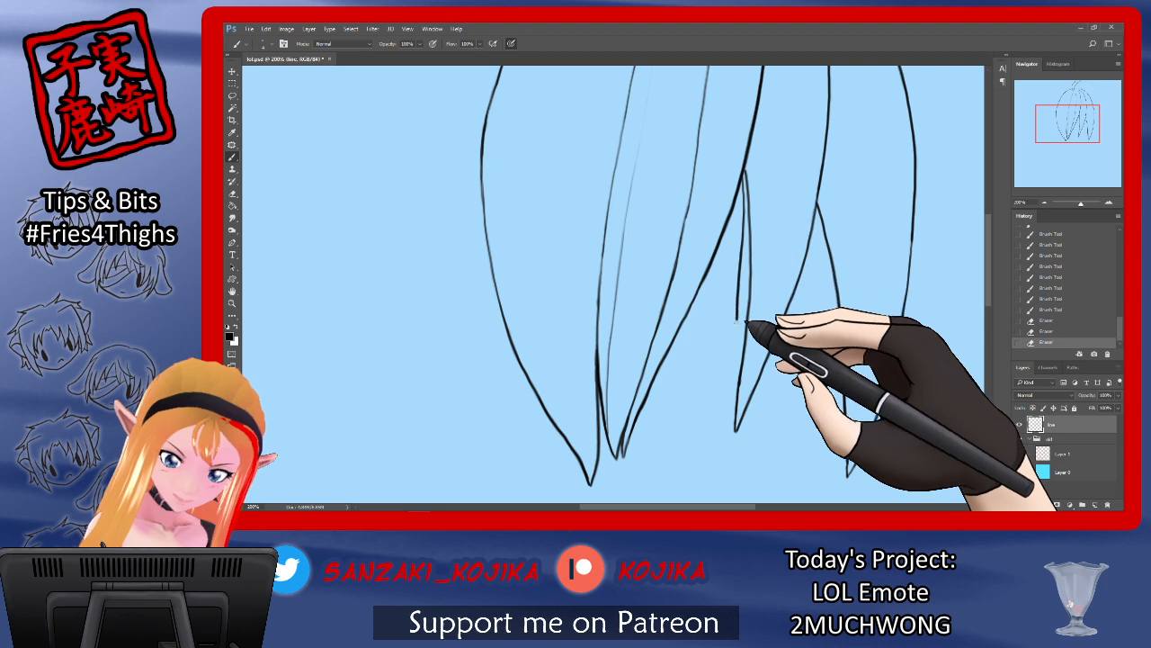
{"action": "left_click_drag", "start_coordinate": [736, 427], "coordinate": [736, 431]}
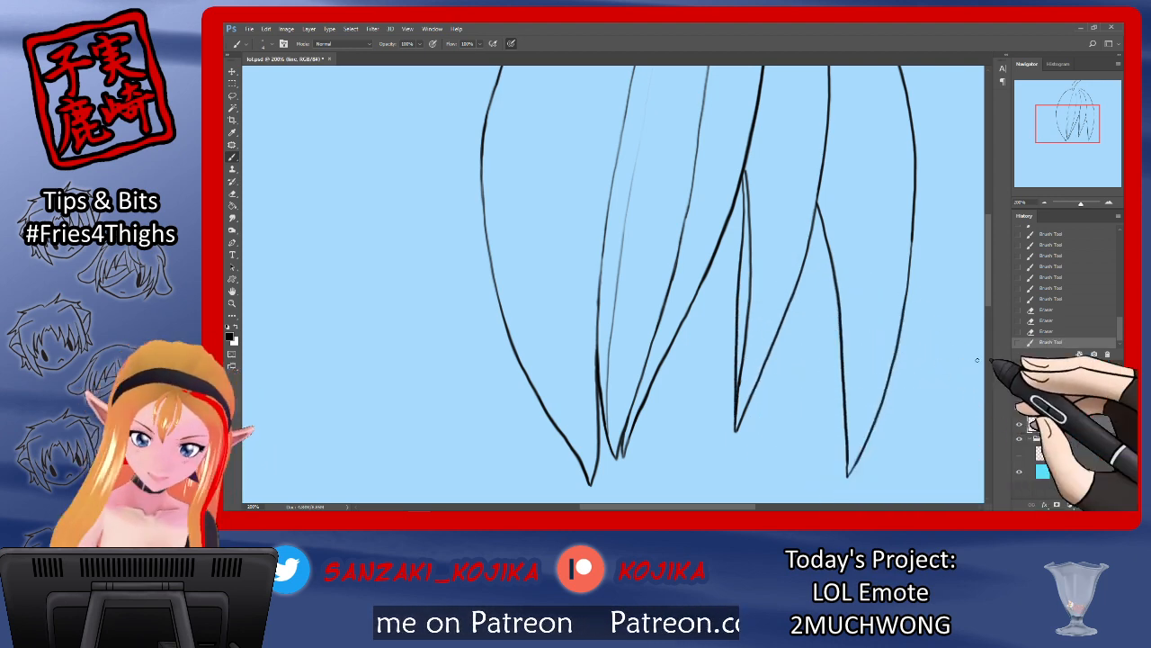
{"action": "left_click", "coordinate": [232, 193]}
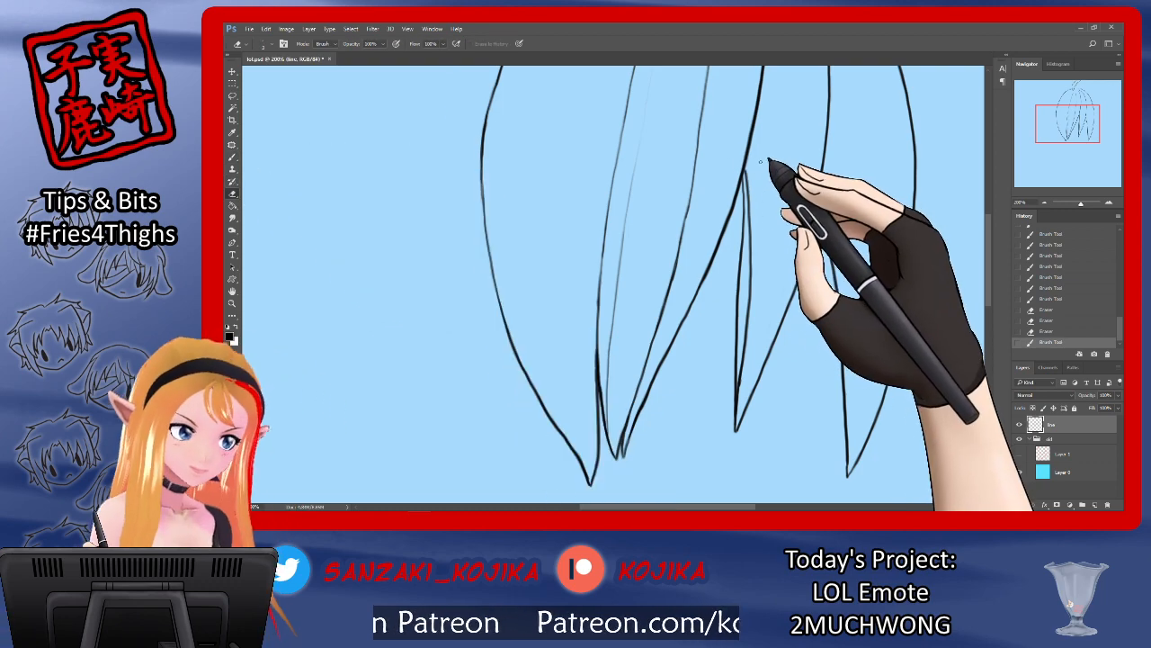
{"action": "left_click_drag", "start_coordinate": [746, 172], "coordinate": [760, 231]}
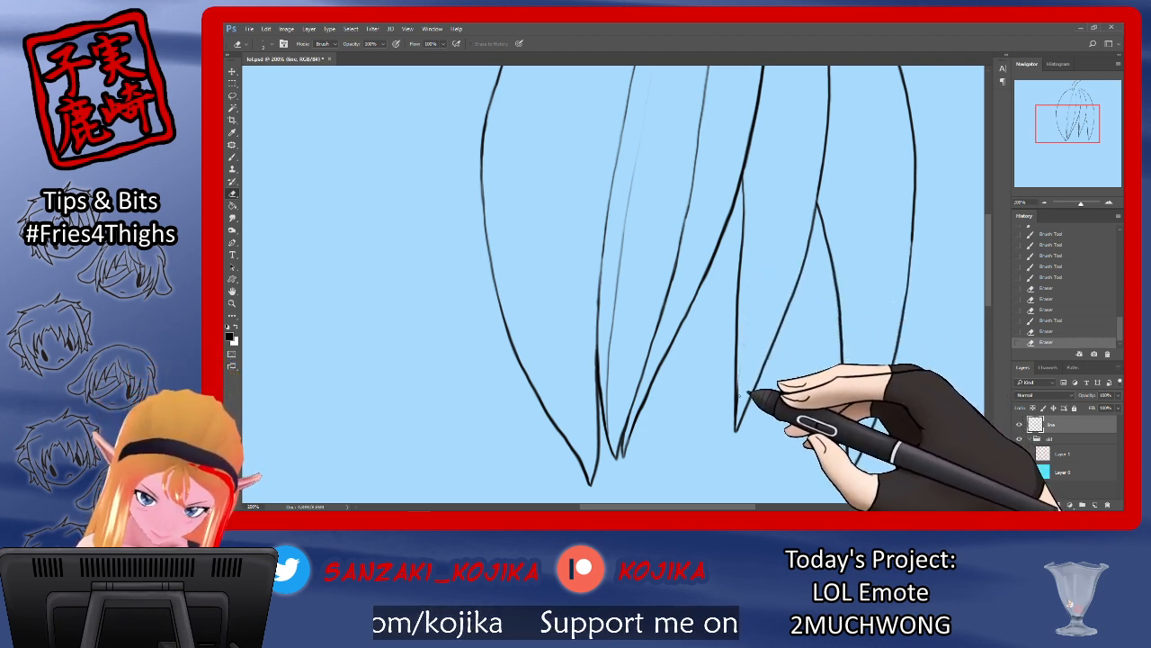
{"action": "left_click_drag", "start_coordinate": [740, 404], "coordinate": [737, 416]}
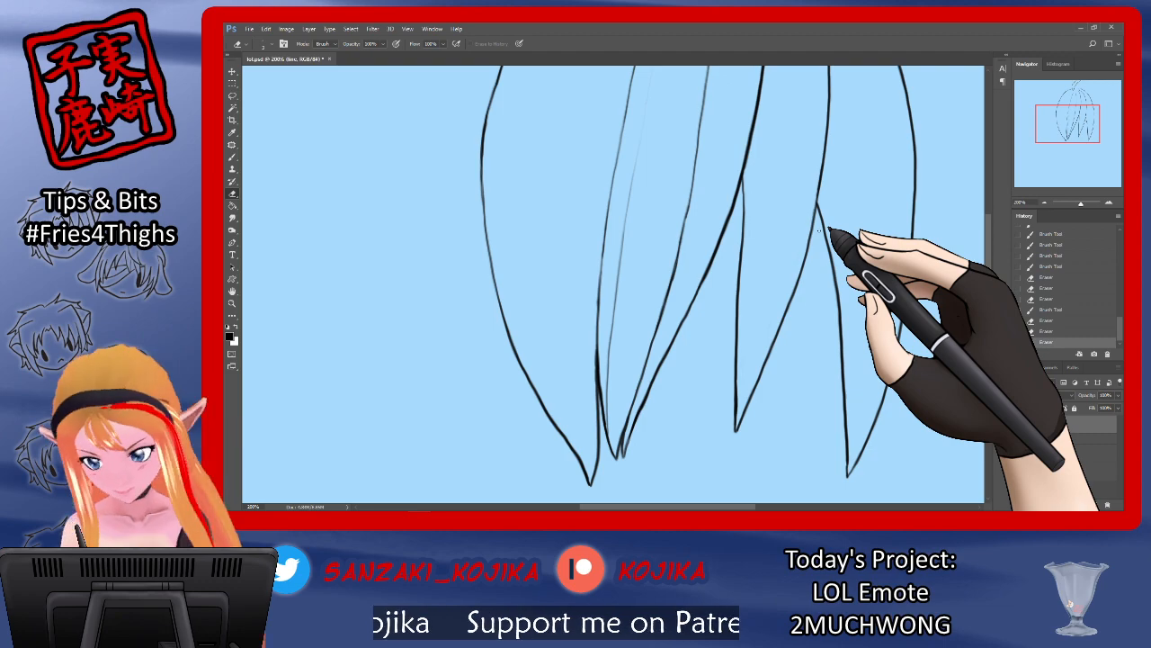
Step: Thicken the top of the redrawn inner edge where it meets the central bang, erasing the excess to smooth the line
{"action": "left_click", "coordinate": [232, 156]}
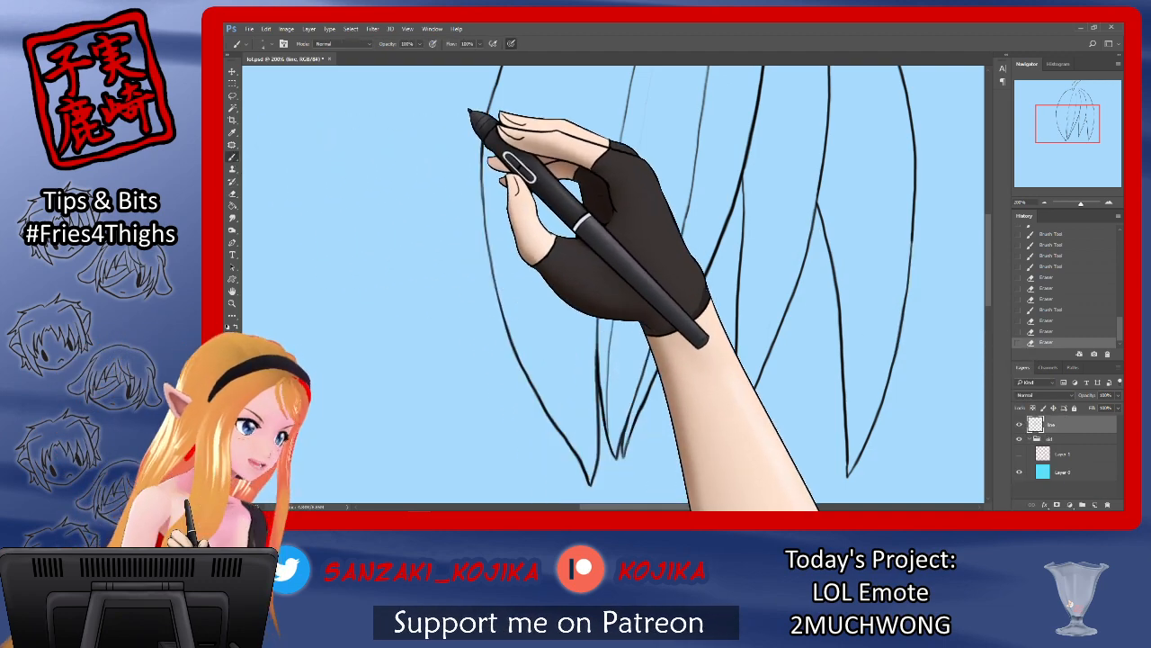
{"action": "left_click_drag", "start_coordinate": [743, 232], "coordinate": [740, 208]}
{"action": "left_click_drag", "start_coordinate": [742, 221], "coordinate": [747, 202]}
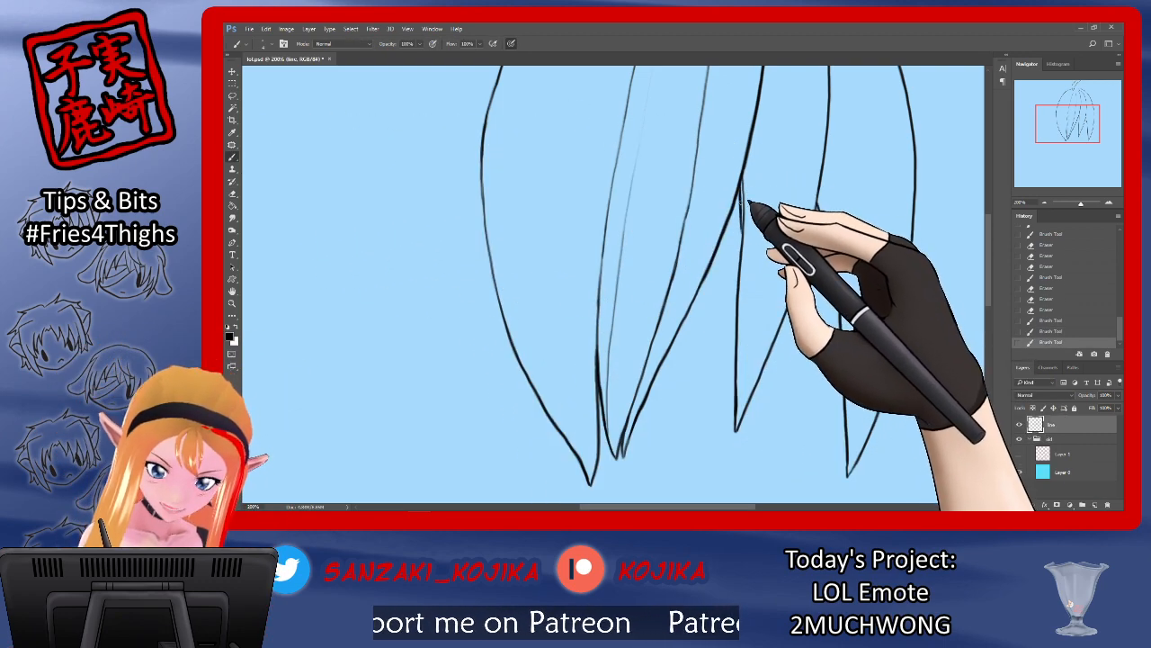
{"action": "left_click_drag", "start_coordinate": [749, 258], "coordinate": [743, 235]}
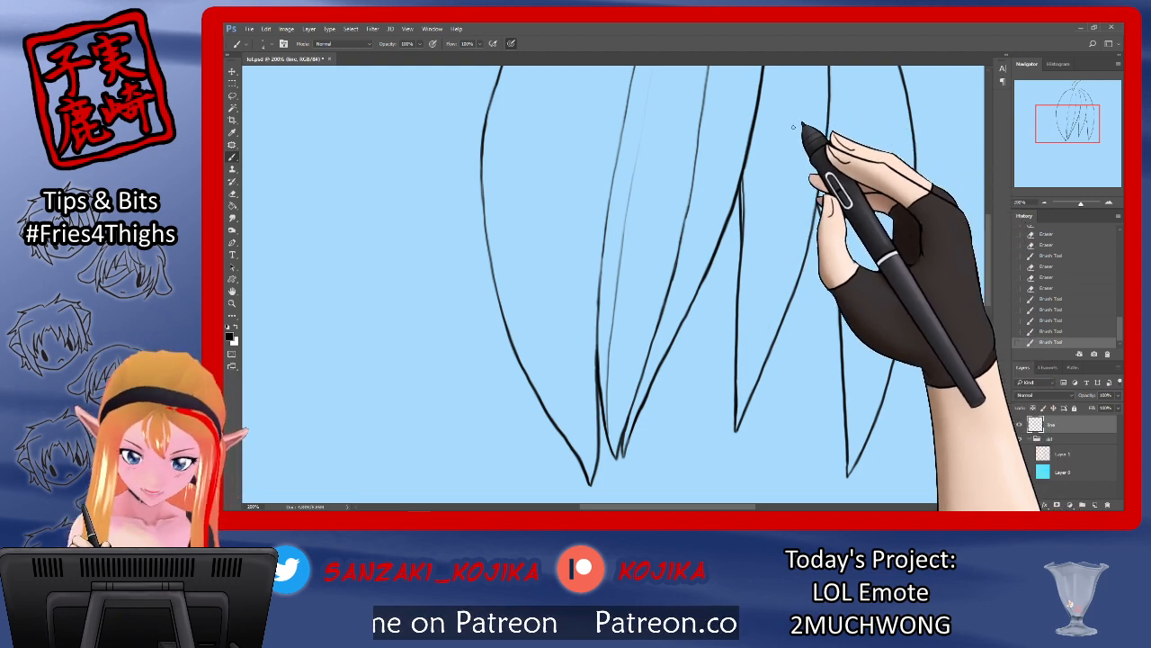
{"action": "left_click", "coordinate": [233, 193]}
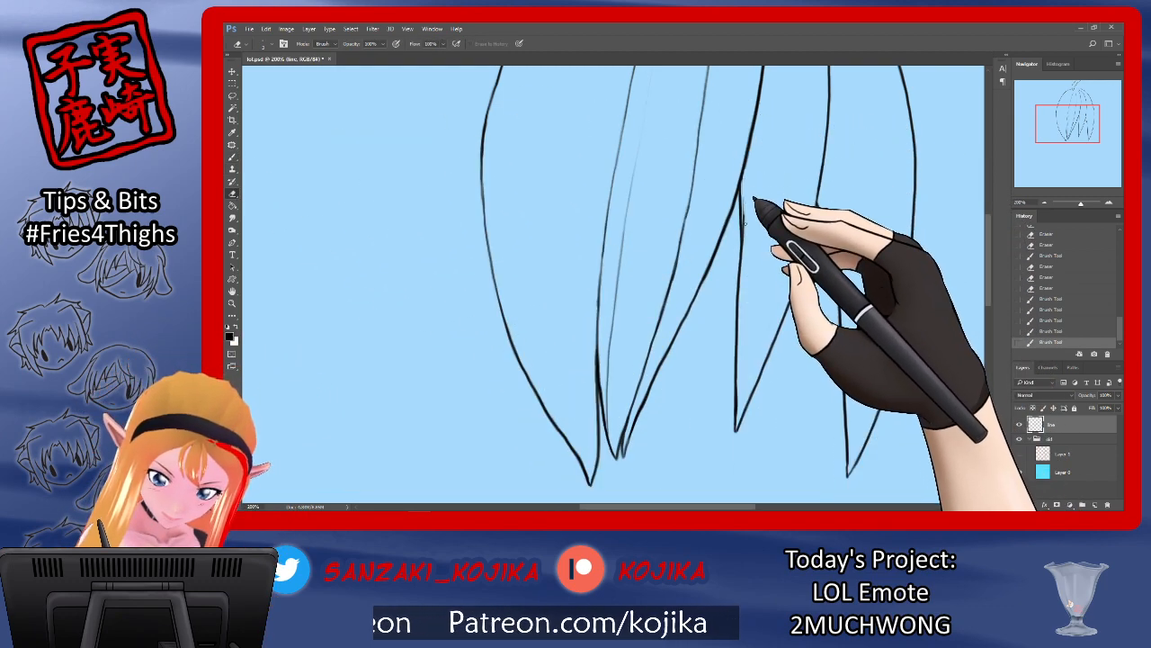
{"action": "left_click_drag", "start_coordinate": [745, 218], "coordinate": [743, 256]}
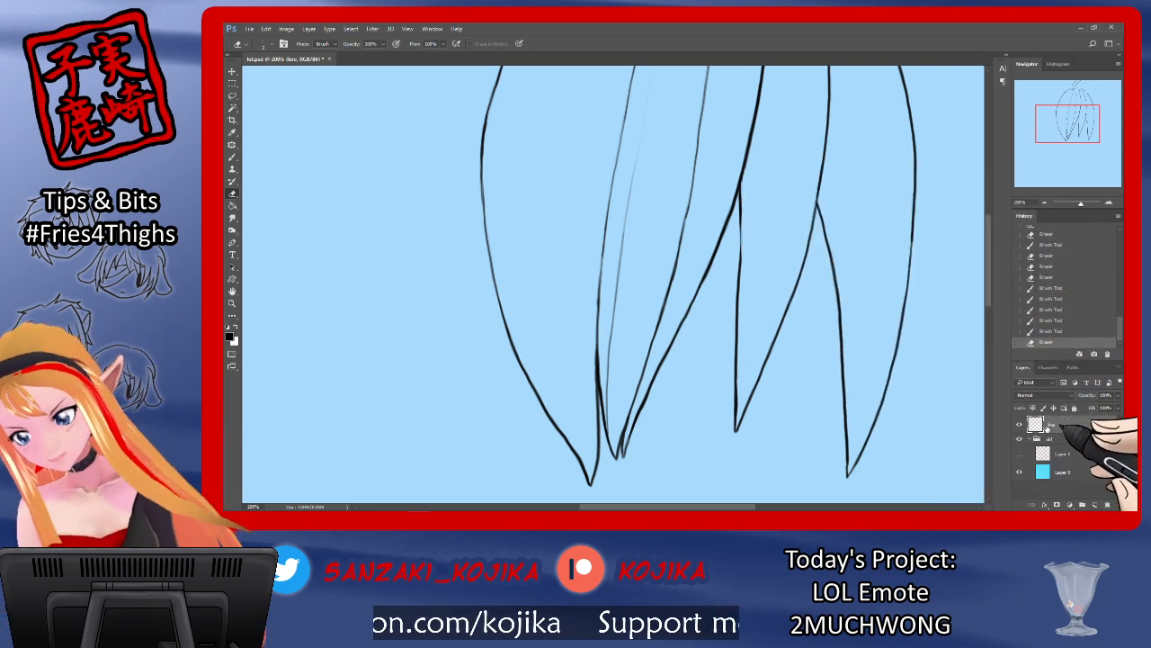
{"action": "left_click", "coordinate": [232, 156]}
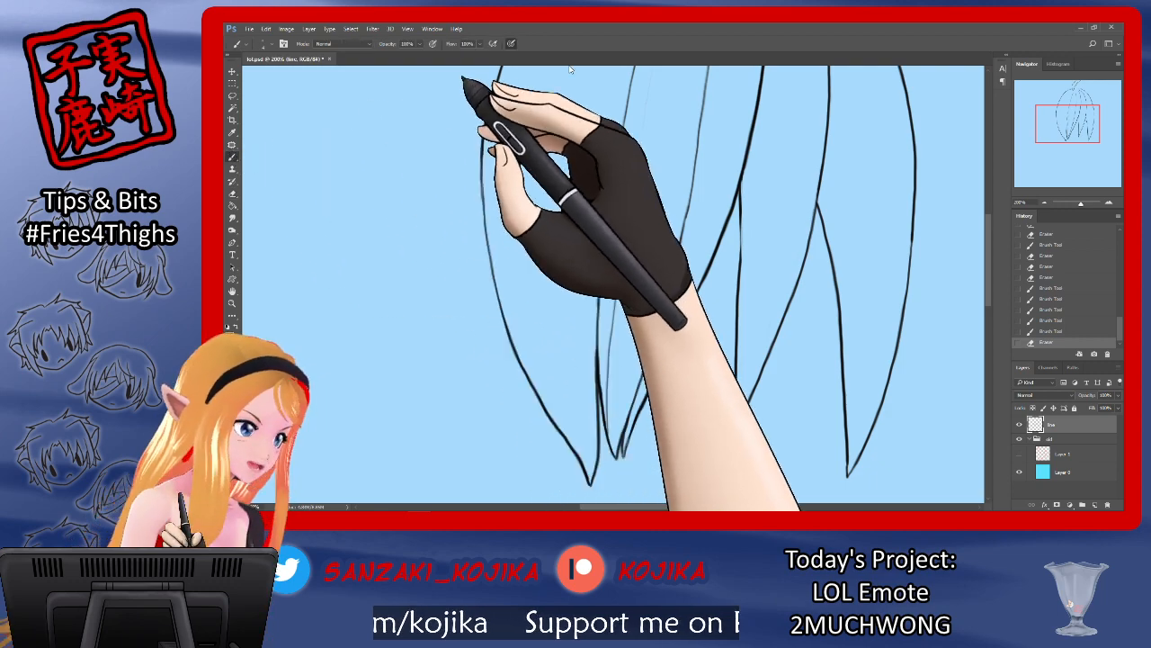
{"action": "left_click_drag", "start_coordinate": [748, 218], "coordinate": [740, 262]}
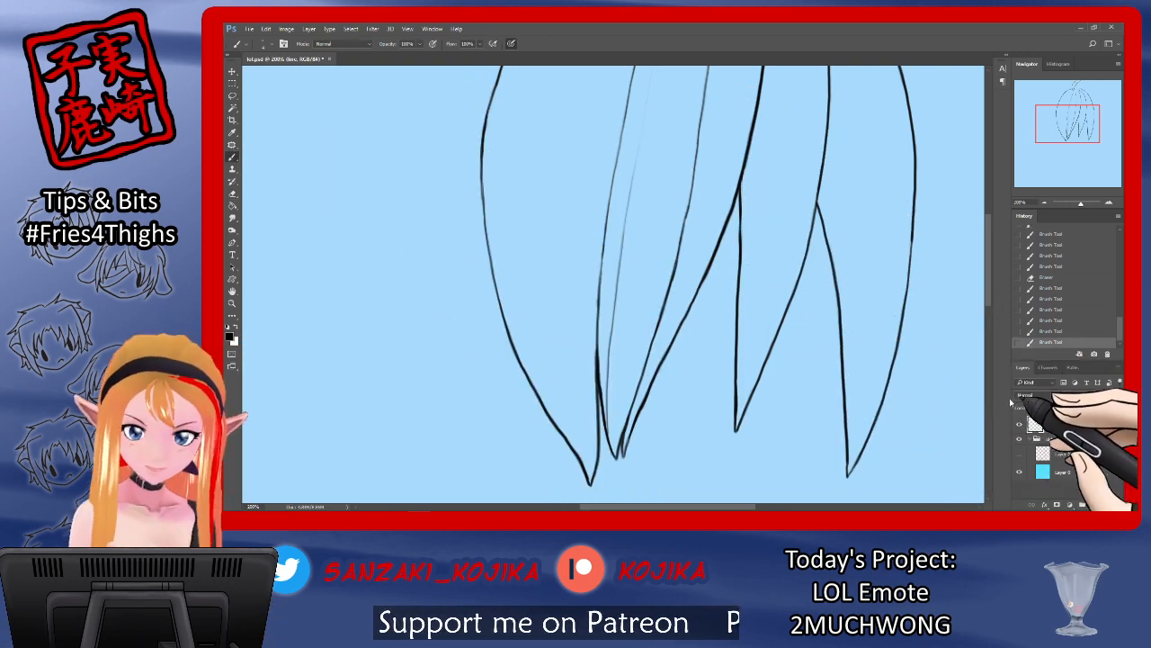
Step: With the sketch layer shown, ink the outer and inner edges of the narrow strand behind the last one, then hide the sketch
{"action": "left_click", "coordinate": [1021, 453]}
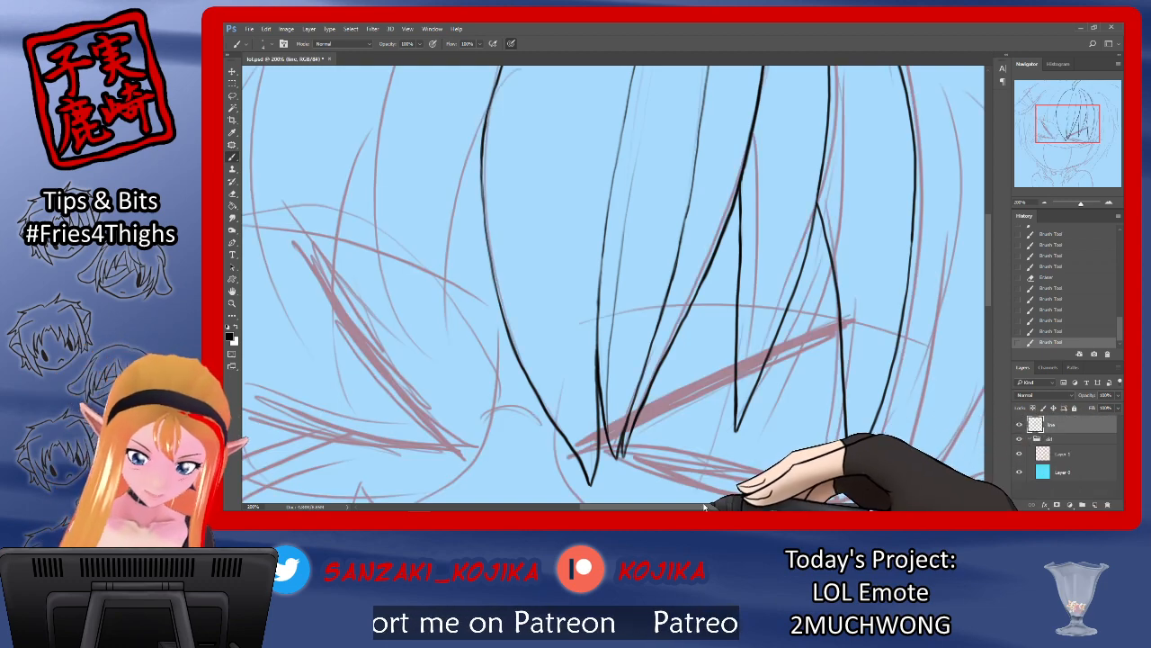
{"action": "left_click_drag", "start_coordinate": [707, 506], "coordinate": [755, 506]}
{"action": "left_click_drag", "start_coordinate": [989, 256], "coordinate": [1001, 211]}
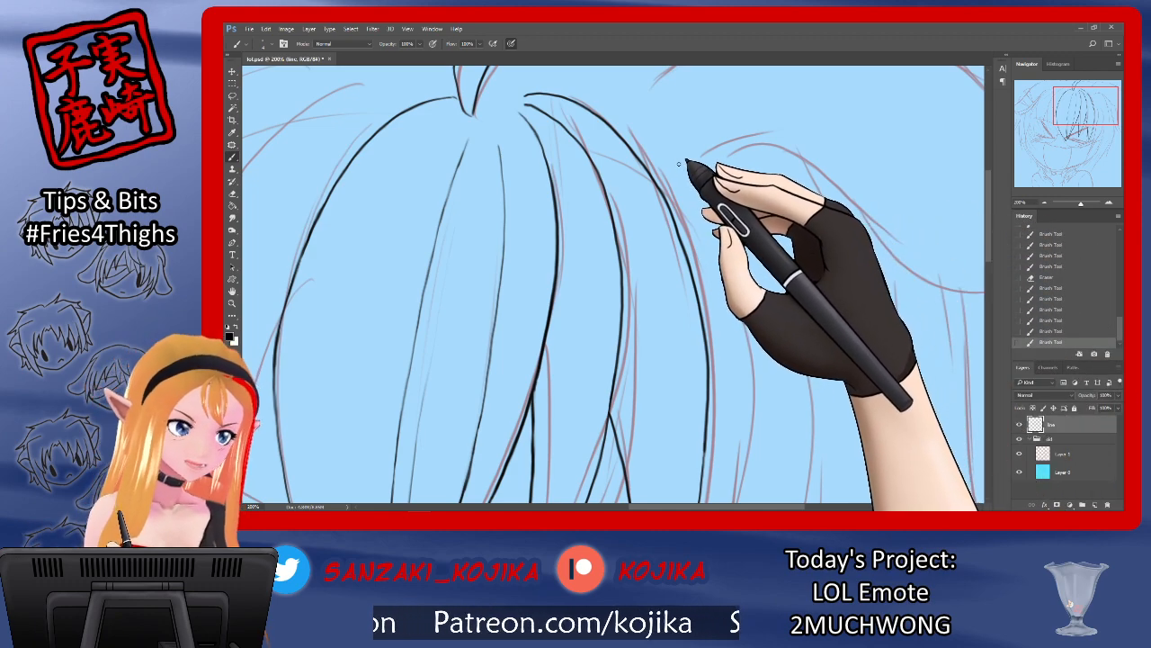
{"action": "left_click_drag", "start_coordinate": [684, 169], "coordinate": [726, 260]}
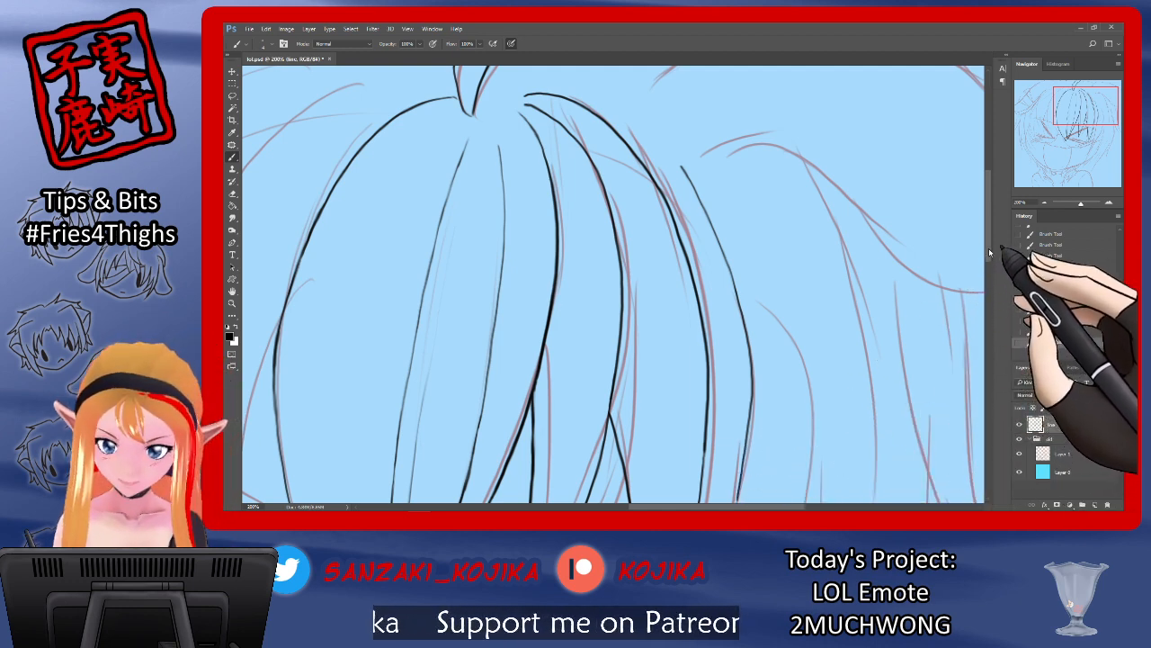
{"action": "left_click_drag", "start_coordinate": [990, 252], "coordinate": [986, 326]}
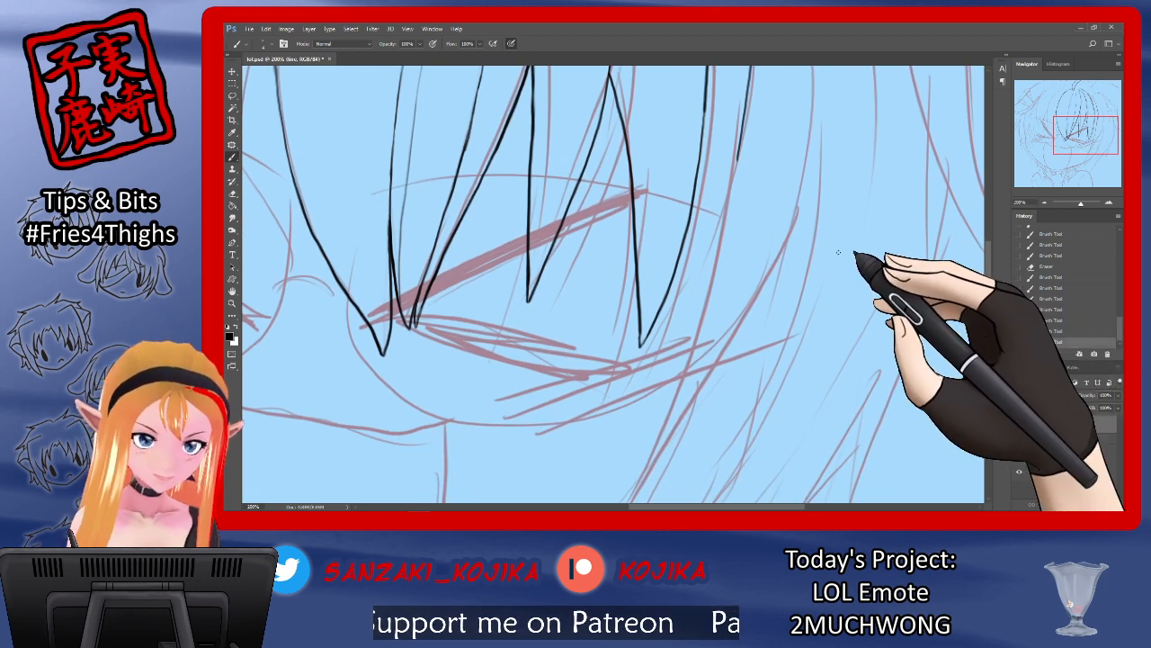
{"action": "mouse_move", "coordinate": [746, 154]}
{"action": "left_mouse_down"}
{"action": "mouse_move", "coordinate": [707, 301]}
{"action": "mouse_move", "coordinate": [658, 382]}
{"action": "left_mouse_up"}
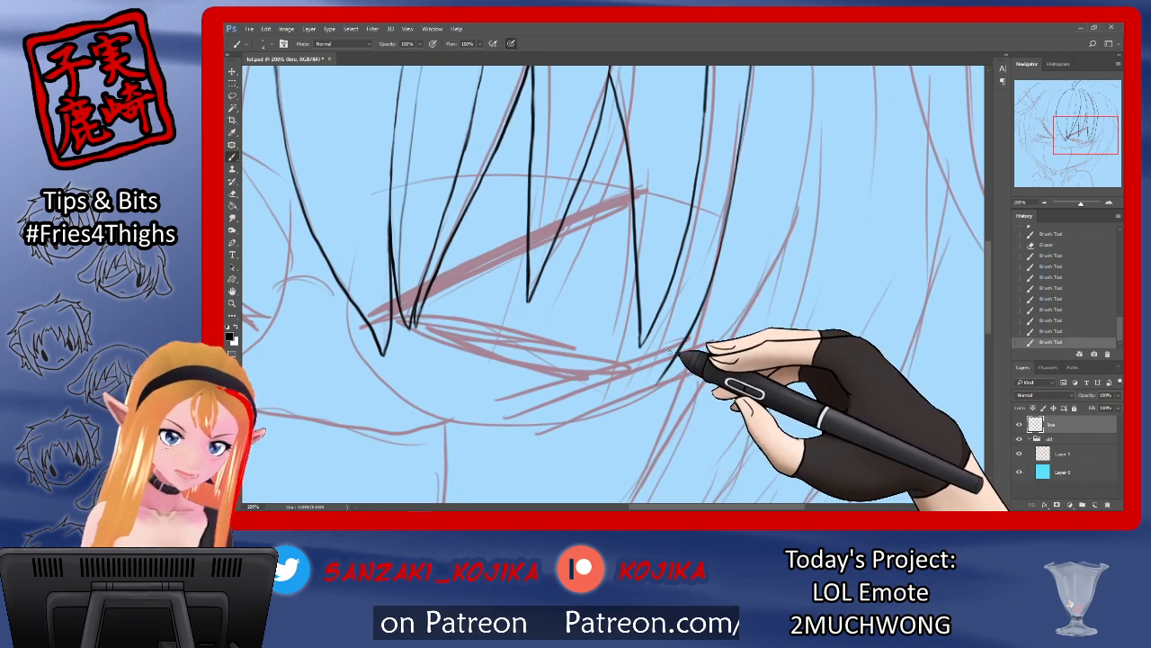
{"action": "left_click_drag", "start_coordinate": [689, 277], "coordinate": [659, 382]}
{"action": "left_click", "coordinate": [1020, 454]}
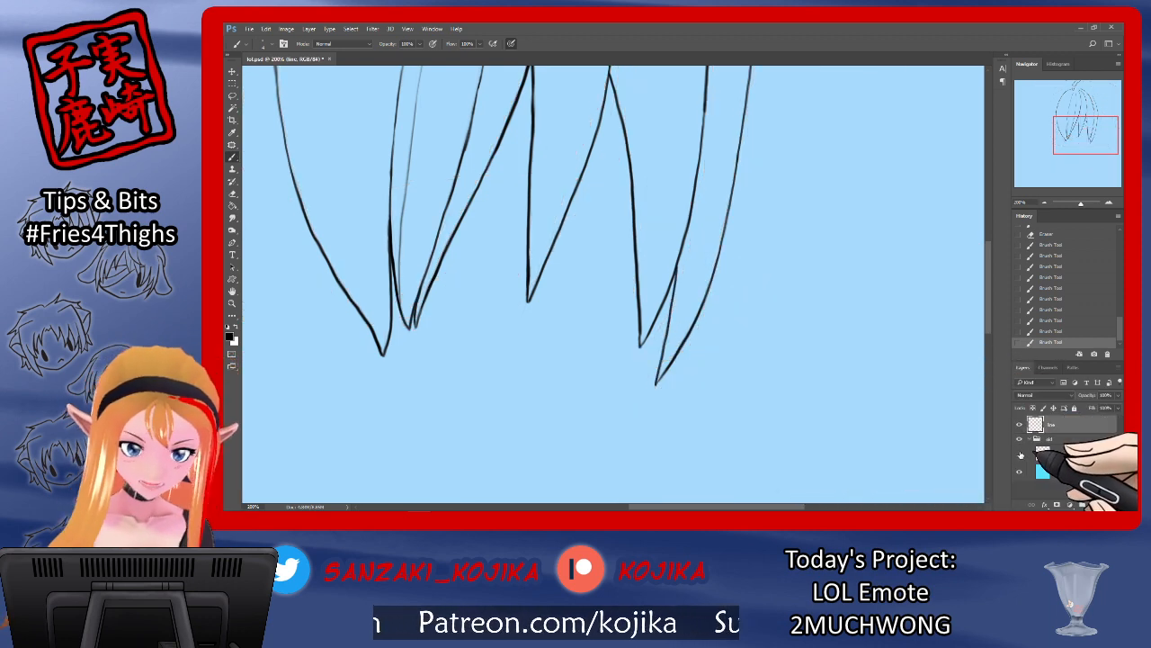
Step: With the sketch layer shown, ink the outer edge of the next long side strand from the crown down past the eye
{"action": "left_click", "coordinate": [1019, 455]}
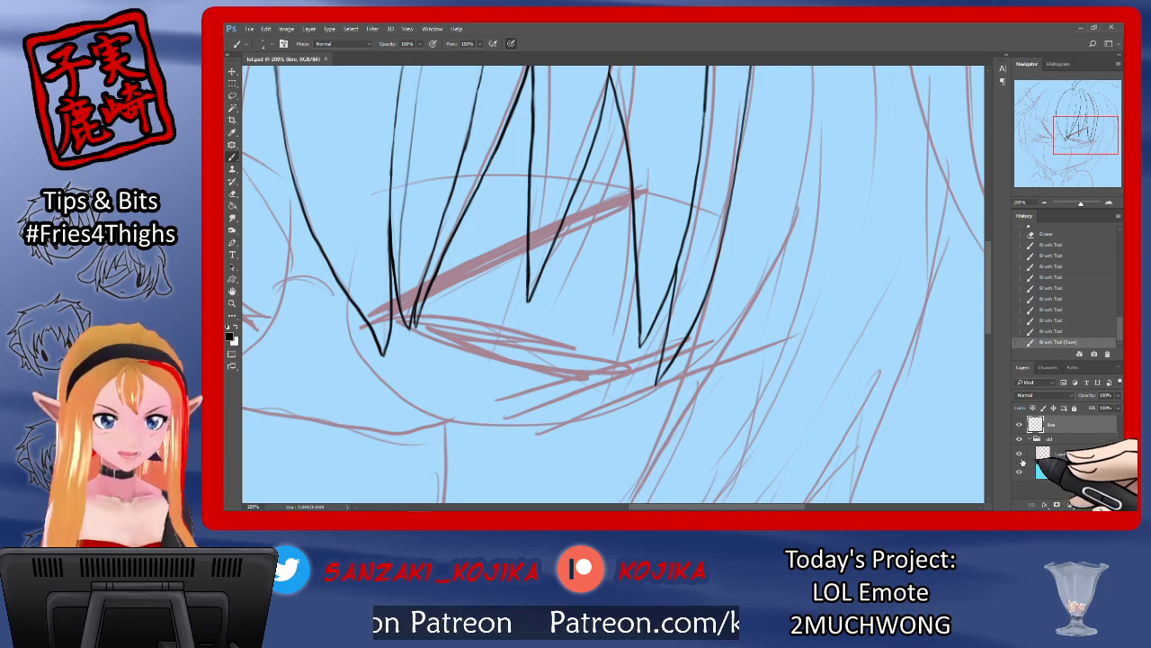
{"action": "mouse_move", "coordinate": [988, 279]}
{"action": "left_mouse_down"}
{"action": "mouse_move", "coordinate": [1000, 184]}
{"action": "mouse_move", "coordinate": [987, 245]}
{"action": "left_mouse_up"}
{"action": "mouse_move", "coordinate": [726, 171]}
{"action": "left_mouse_down"}
{"action": "mouse_move", "coordinate": [805, 351]}
{"action": "mouse_move", "coordinate": [807, 494]}
{"action": "left_mouse_up"}
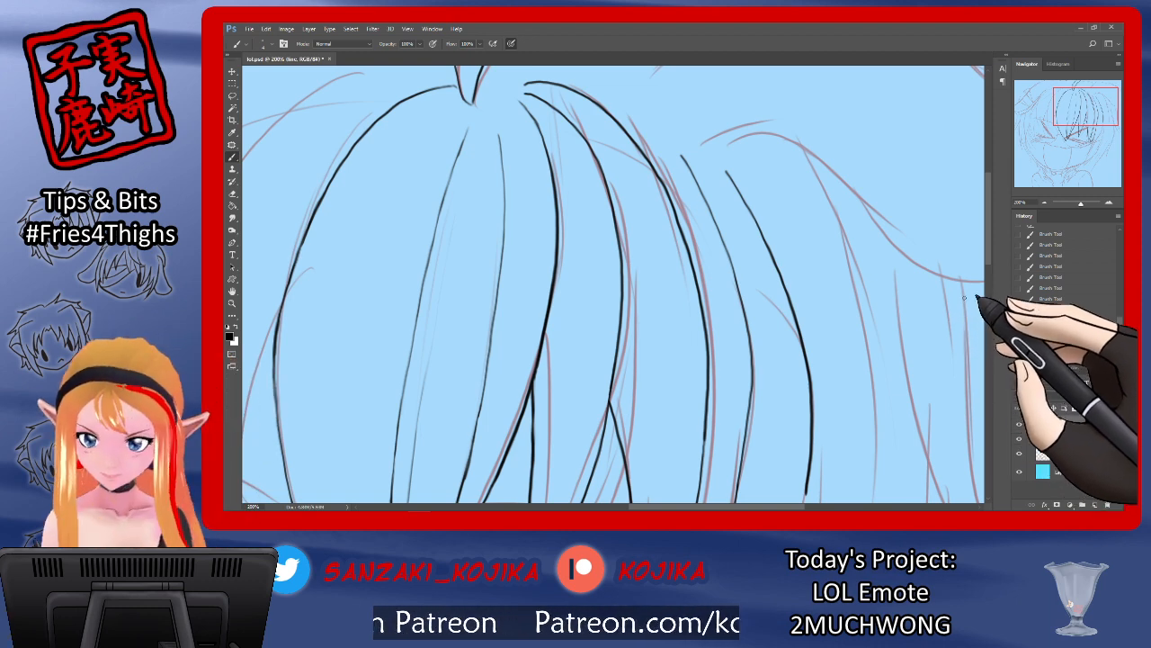
{"action": "scroll", "coordinate": [976, 305], "scroll_direction": "down", "scroll_amount": 8}
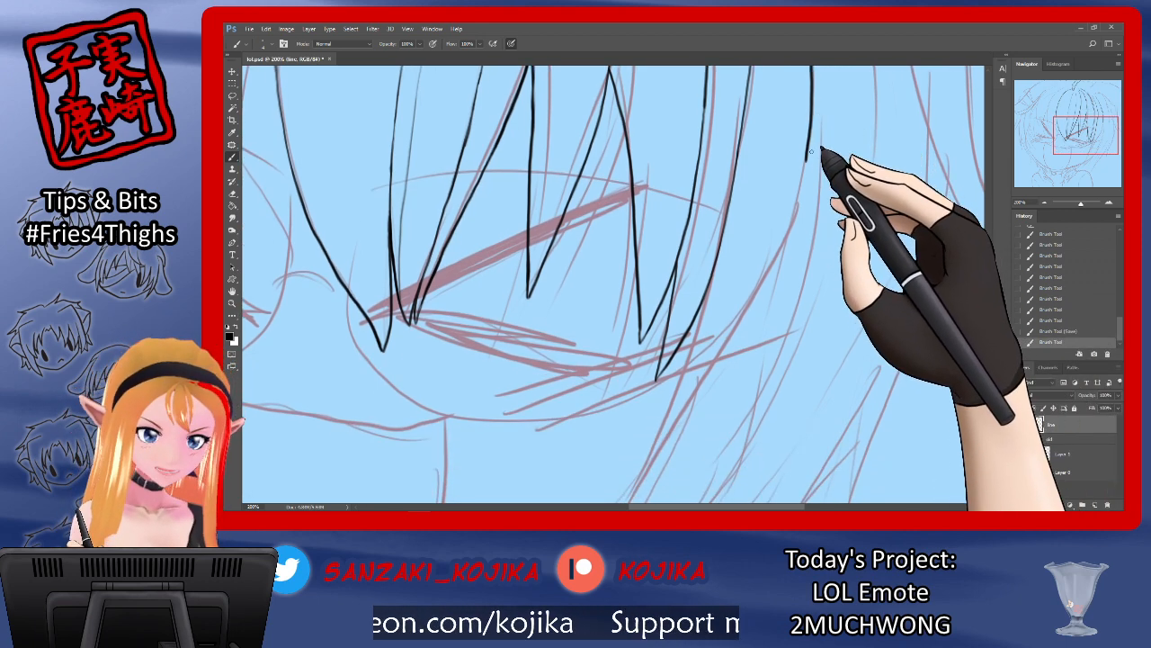
{"action": "mouse_move", "coordinate": [807, 163]}
{"action": "left_mouse_down"}
{"action": "mouse_move", "coordinate": [757, 349]}
{"action": "mouse_move", "coordinate": [666, 491]}
{"action": "left_mouse_up"}
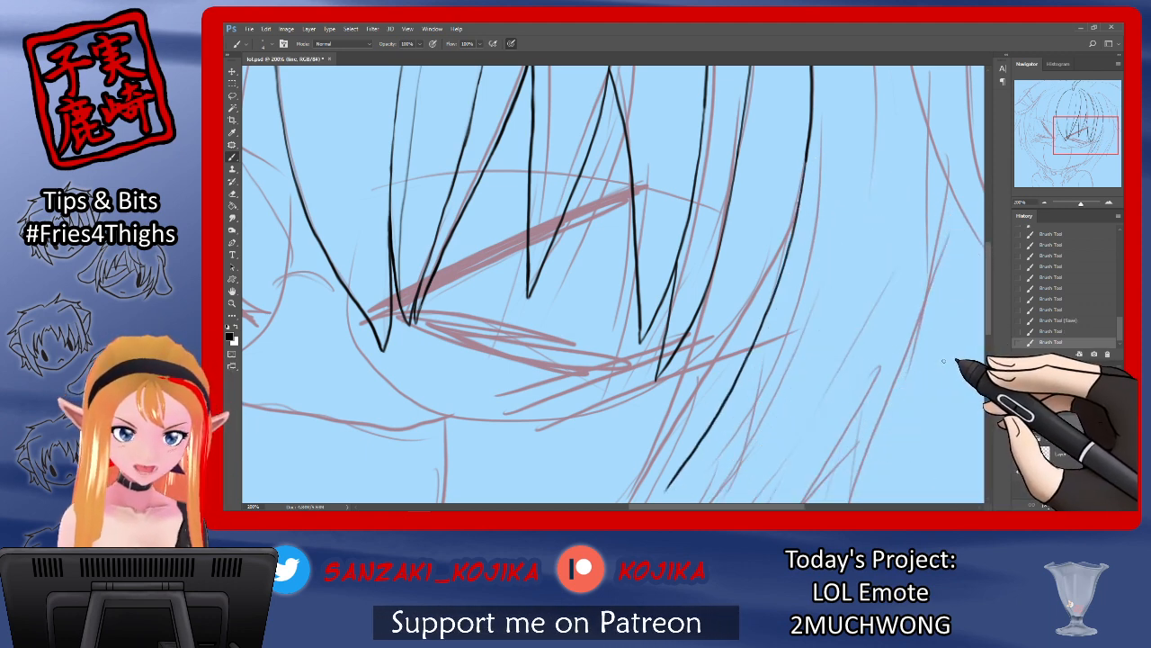
Step: Ink the long strand's inner edge down to a pointed tip, hide the sketch, and clean up the tip with the eraser and brush
{"action": "left_click_drag", "start_coordinate": [988, 319], "coordinate": [987, 344]}
{"action": "left_click", "coordinate": [1020, 454]}
{"action": "left_click", "coordinate": [1020, 455]}
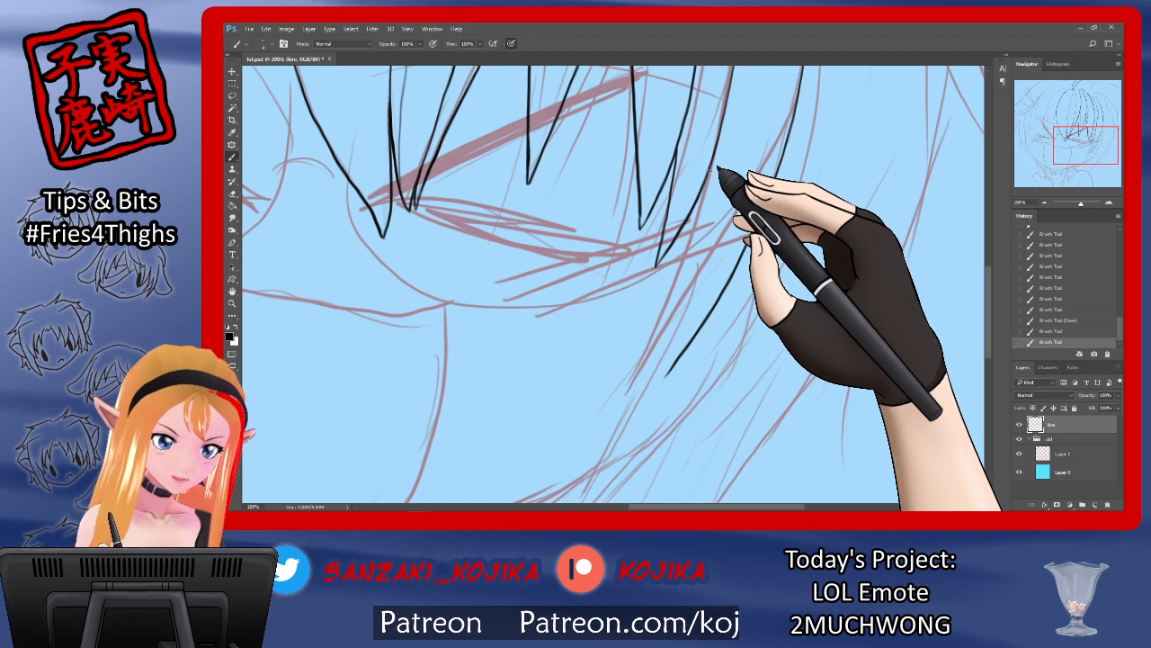
{"action": "left_click_drag", "start_coordinate": [711, 175], "coordinate": [684, 297]}
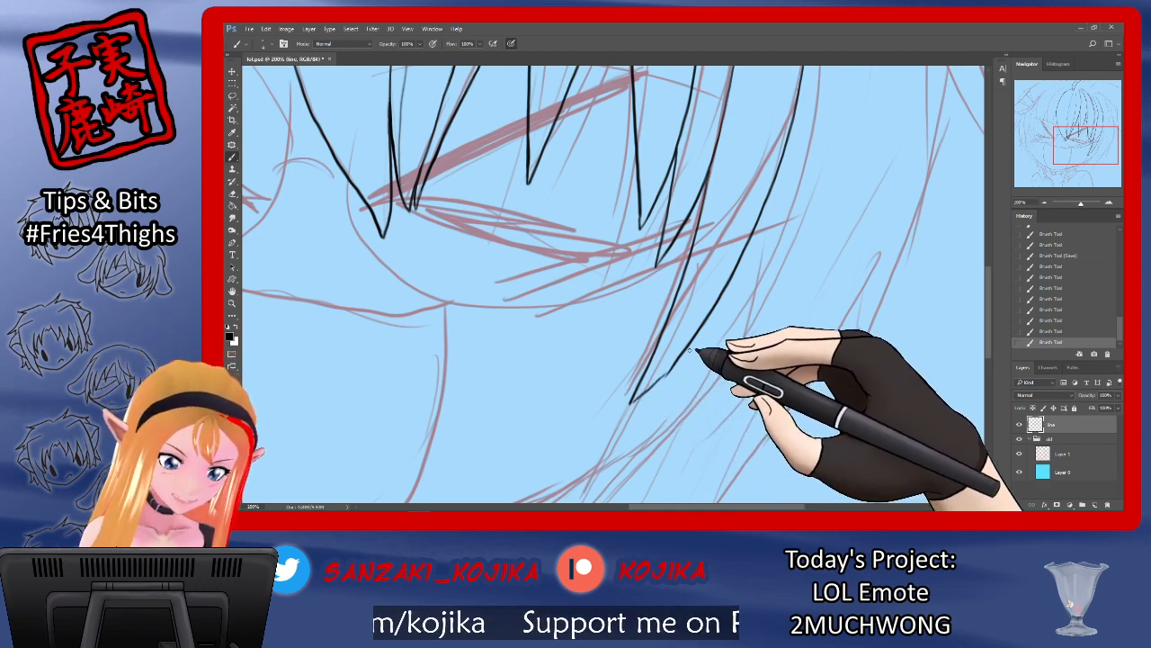
{"action": "left_click", "coordinate": [1019, 453]}
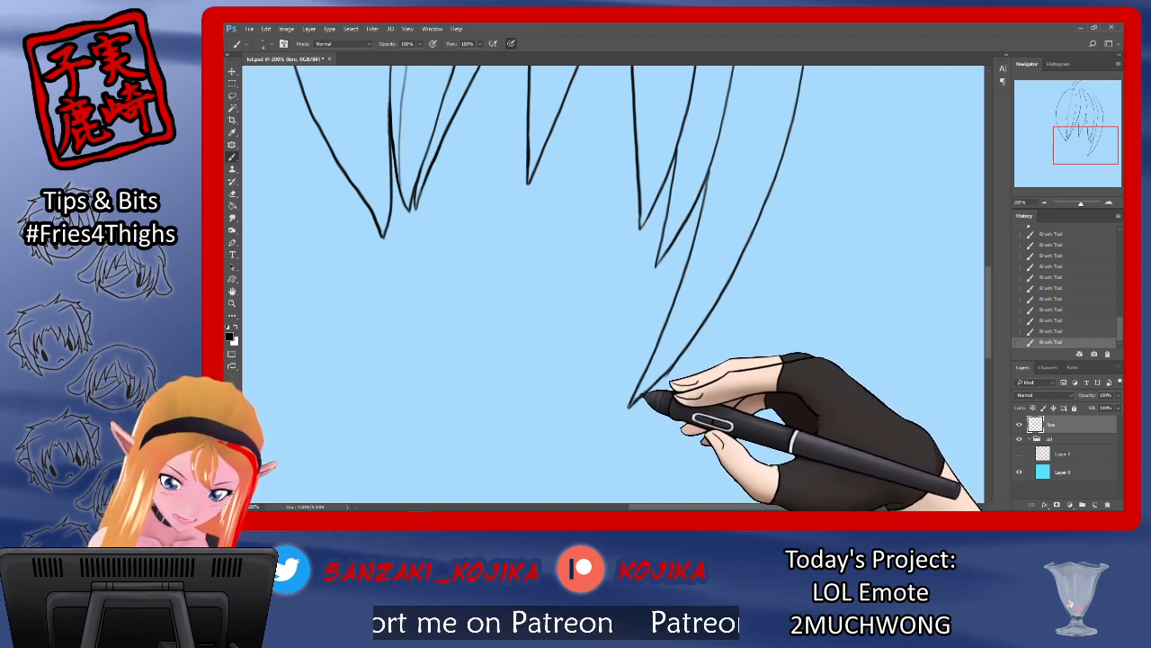
{"action": "key", "text": "e"}
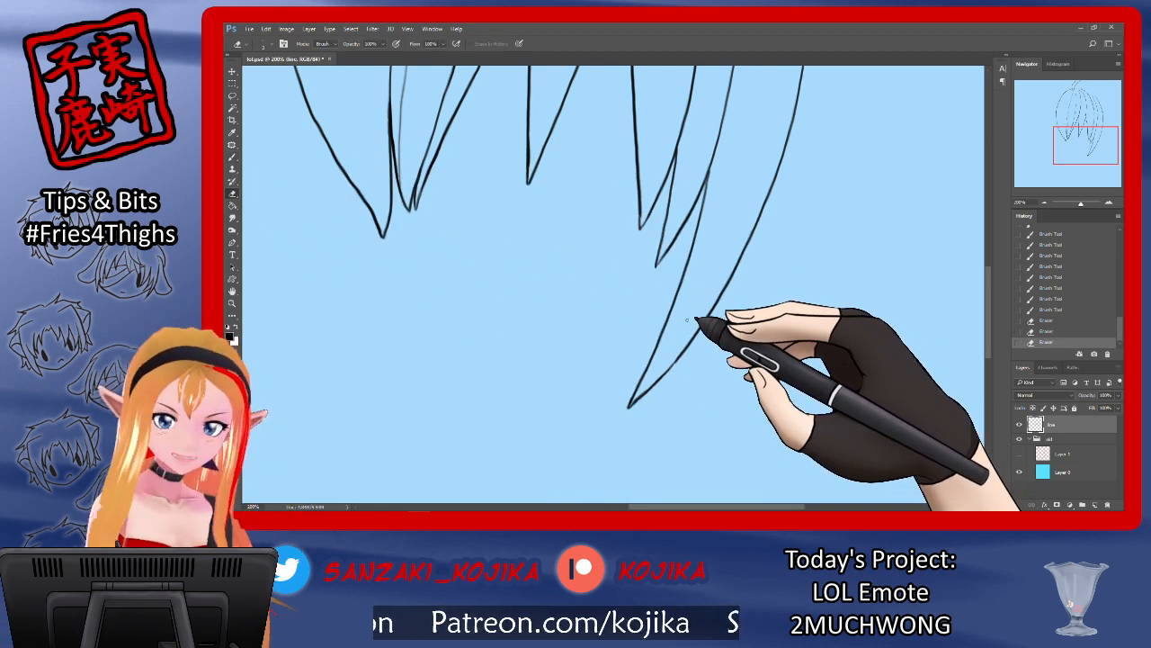
{"action": "left_click", "coordinate": [232, 157]}
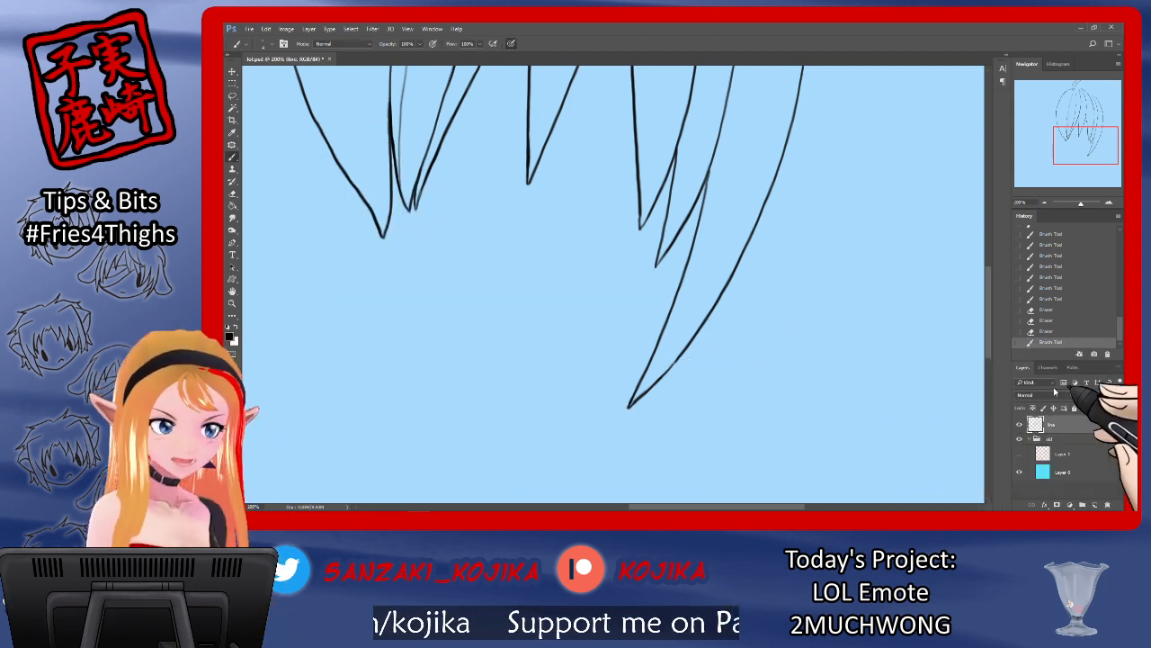
Step: Show the sketch and ink the outer edge of the strand behind the last one, curving it down toward the jaw
{"action": "left_click", "coordinate": [1019, 455]}
{"action": "mouse_move", "coordinate": [991, 315]}
{"action": "left_mouse_down"}
{"action": "mouse_move", "coordinate": [987, 221]}
{"action": "mouse_move", "coordinate": [990, 267]}
{"action": "left_mouse_up"}
{"action": "mouse_move", "coordinate": [827, 181]}
{"action": "left_mouse_down"}
{"action": "mouse_move", "coordinate": [831, 334]}
{"action": "mouse_move", "coordinate": [799, 500]}
{"action": "left_mouse_up"}
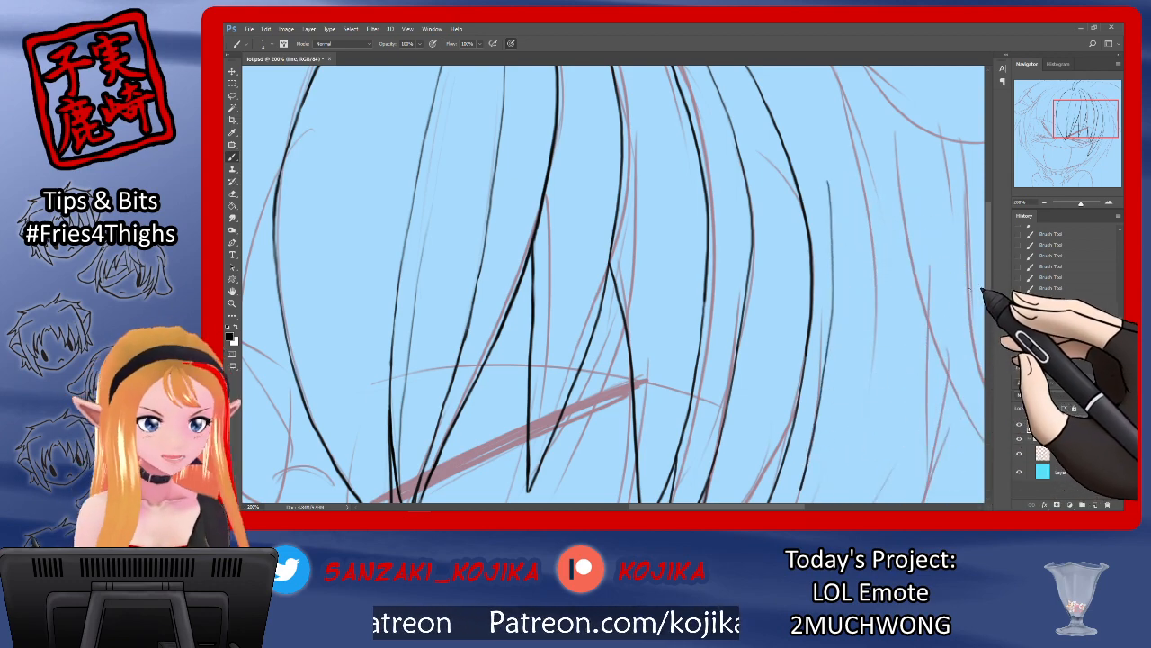
{"action": "left_click_drag", "start_coordinate": [989, 266], "coordinate": [989, 332]}
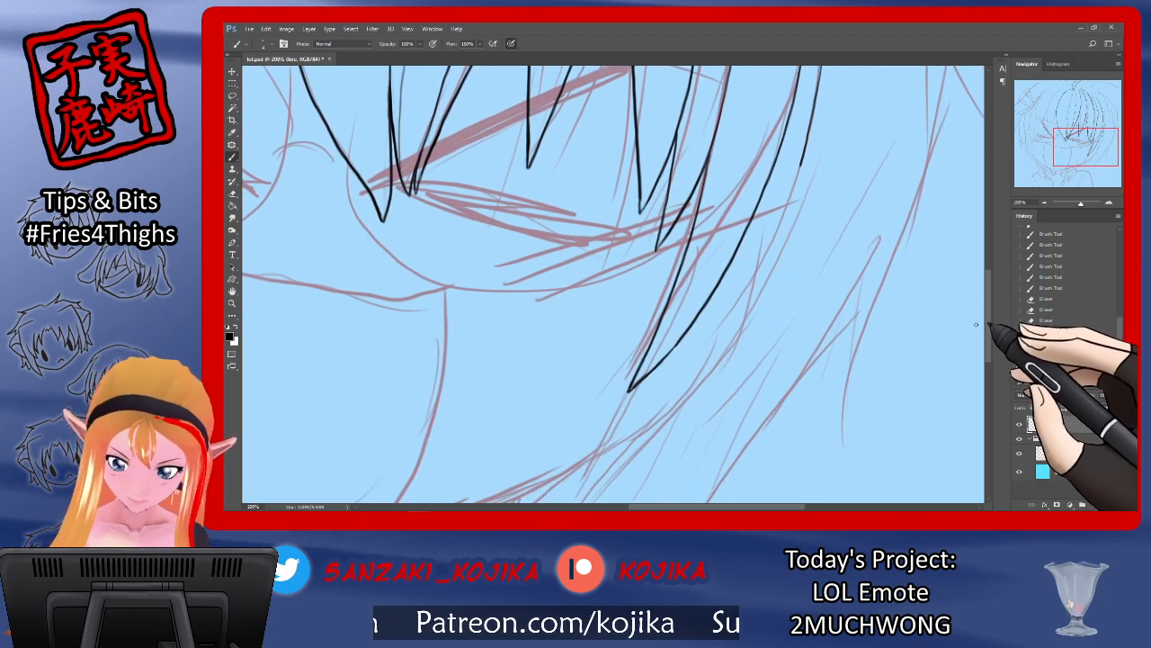
{"action": "left_click_drag", "start_coordinate": [801, 163], "coordinate": [794, 178]}
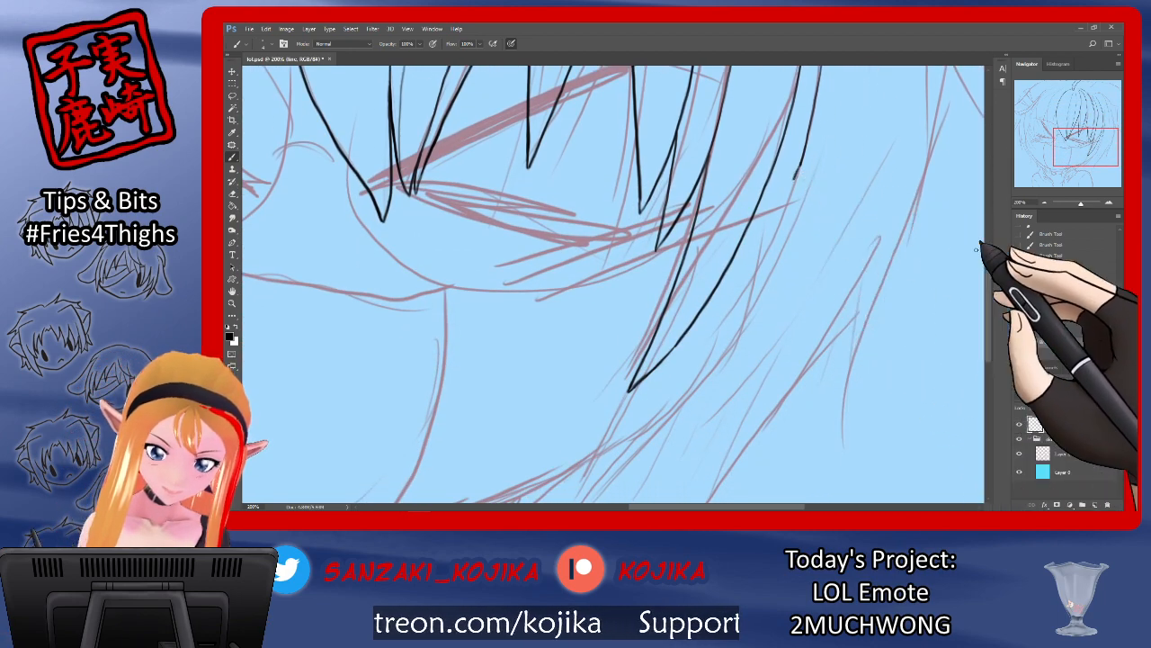
{"action": "left_click", "coordinate": [1040, 332]}
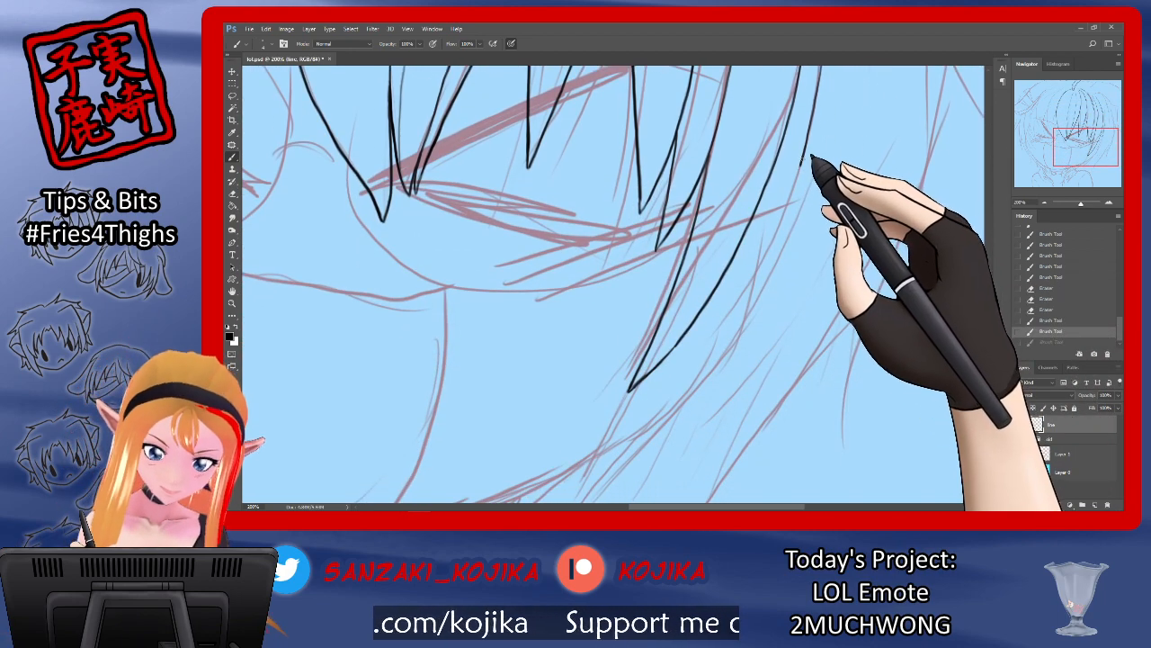
{"action": "mouse_move", "coordinate": [807, 170]}
{"action": "left_mouse_down"}
{"action": "mouse_move", "coordinate": [727, 351]}
{"action": "mouse_move", "coordinate": [619, 475]}
{"action": "left_mouse_up"}
{"action": "left_click_drag", "start_coordinate": [989, 312], "coordinate": [988, 331]}
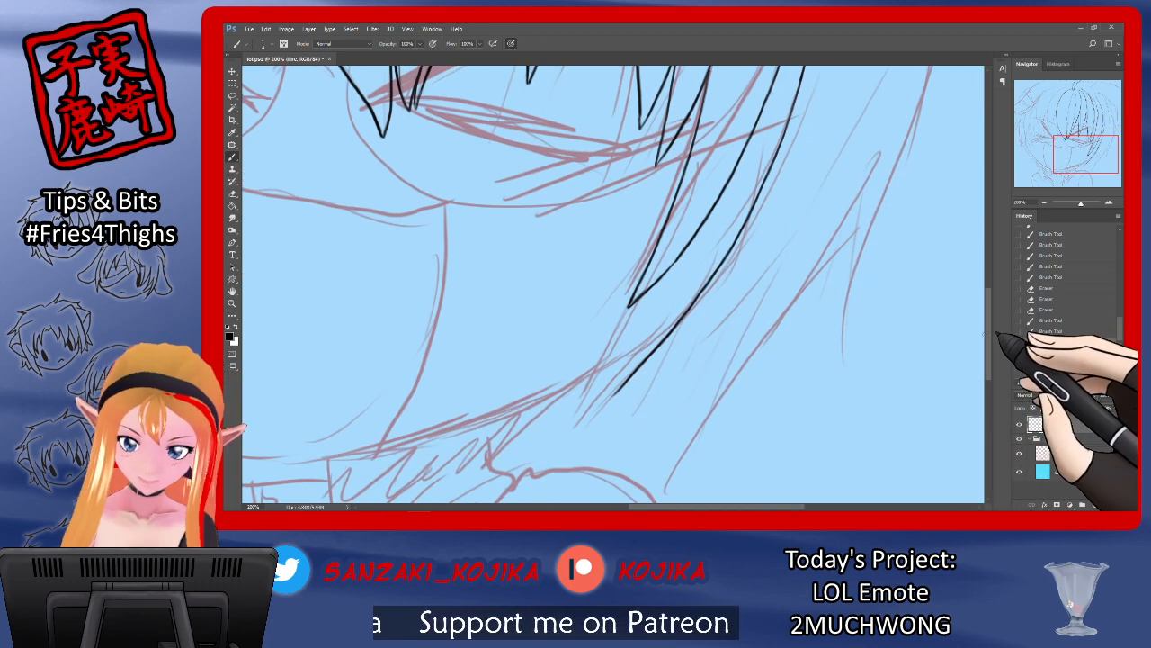
Step: With the sketch hidden, ink the rear strand's inner edge from behind the previous tip to a closed point, and compare it with the sketch
{"action": "left_click", "coordinate": [1019, 453]}
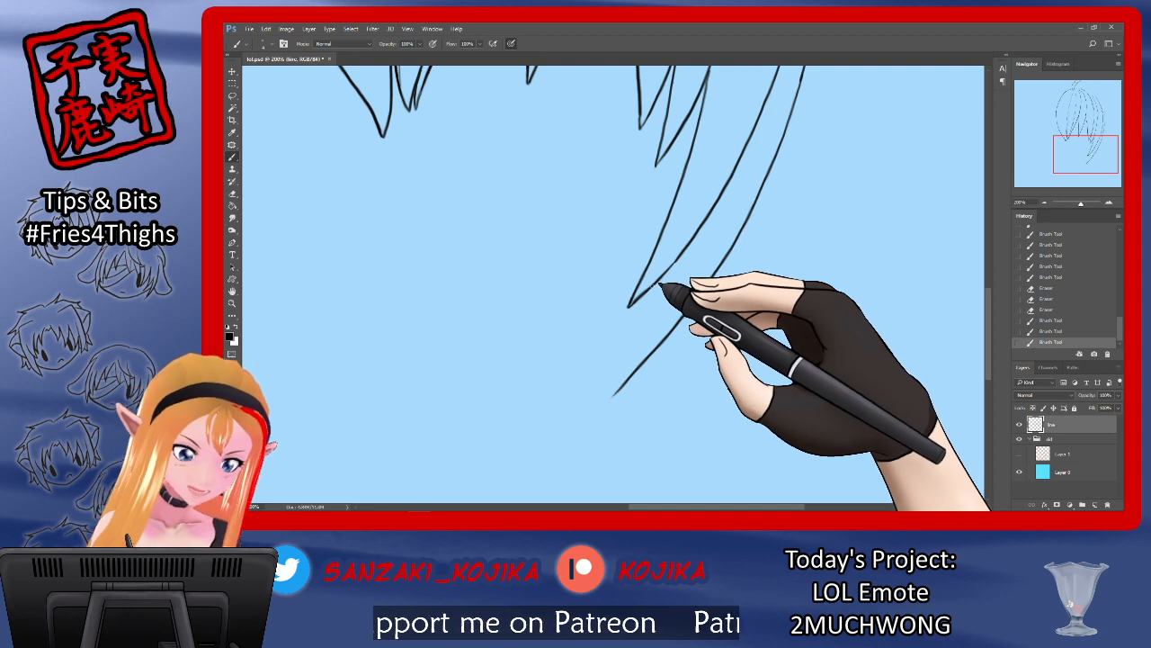
{"action": "left_click_drag", "start_coordinate": [640, 322], "coordinate": [617, 404]}
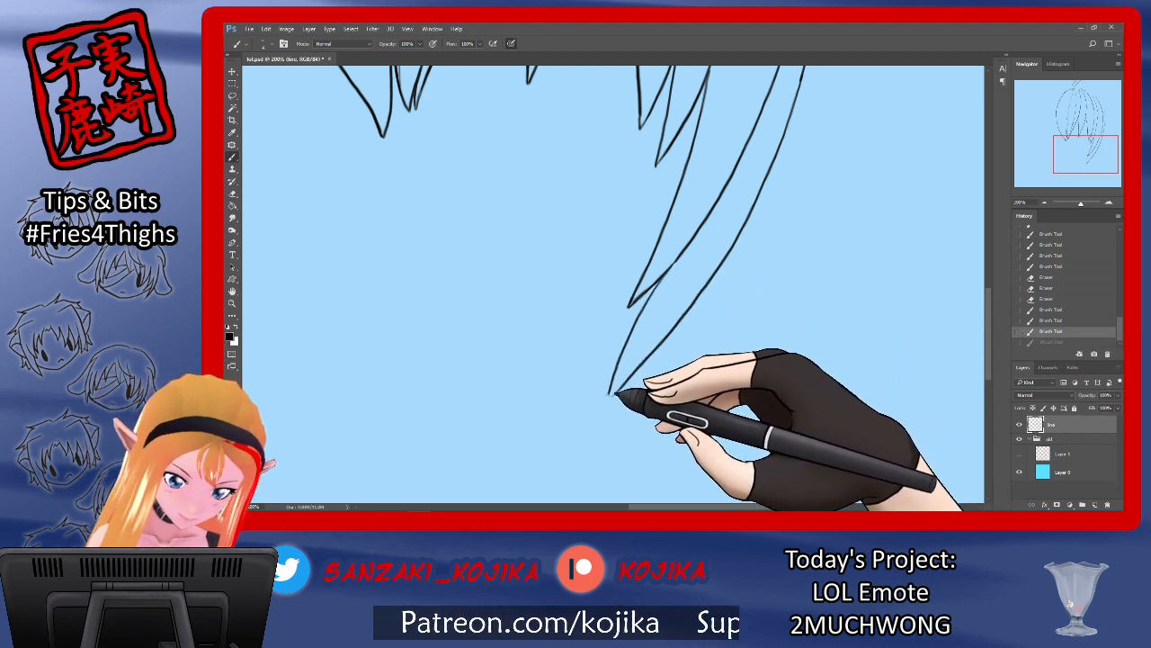
{"action": "left_click_drag", "start_coordinate": [608, 399], "coordinate": [609, 399]}
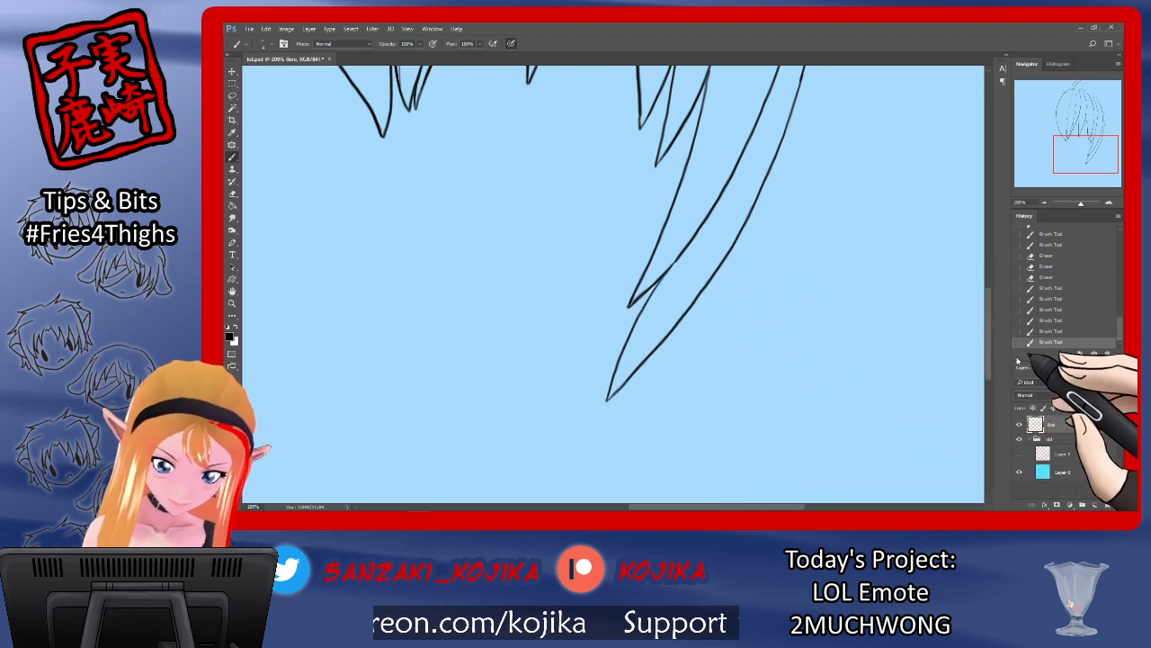
{"action": "left_click", "coordinate": [1020, 454]}
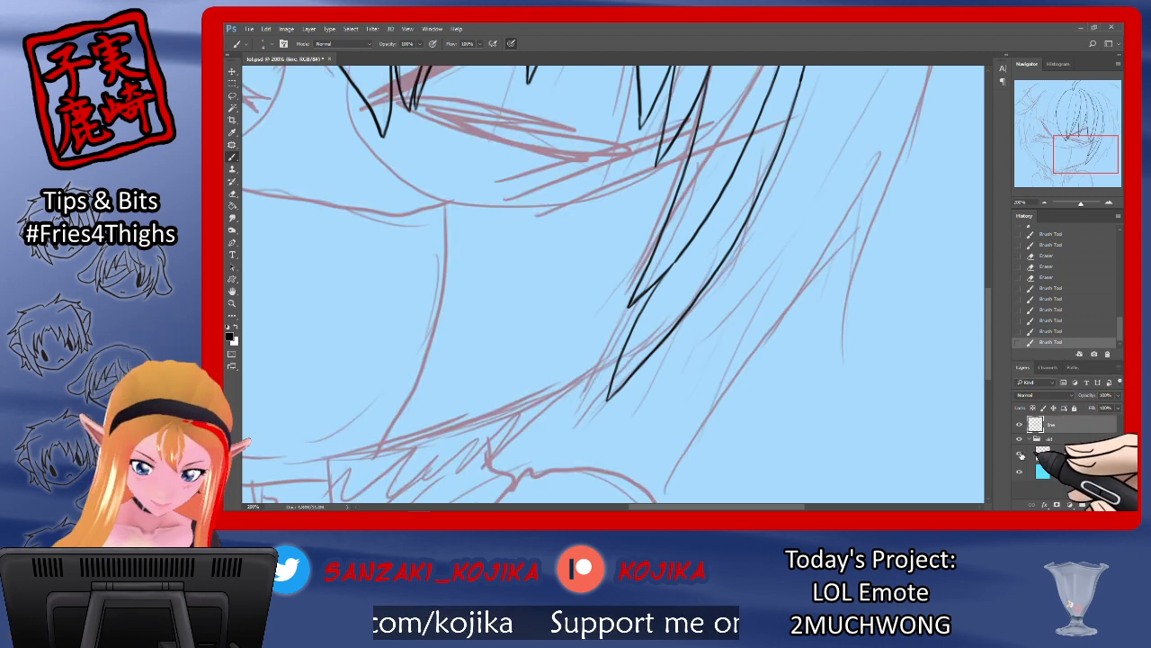
{"action": "left_click", "coordinate": [1020, 454]}
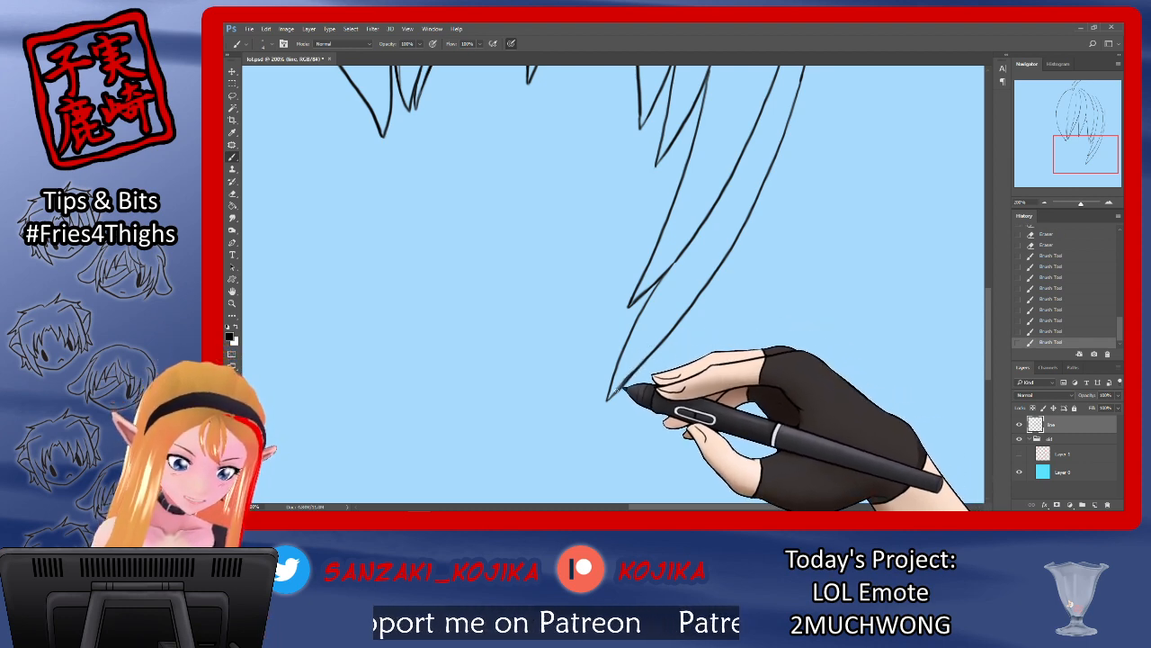
Step: Thicken the outer line at the rear strand's tip, undoing poor strokes, and erase the excess to smooth it
{"action": "left_click_drag", "start_coordinate": [632, 378], "coordinate": [621, 386]}
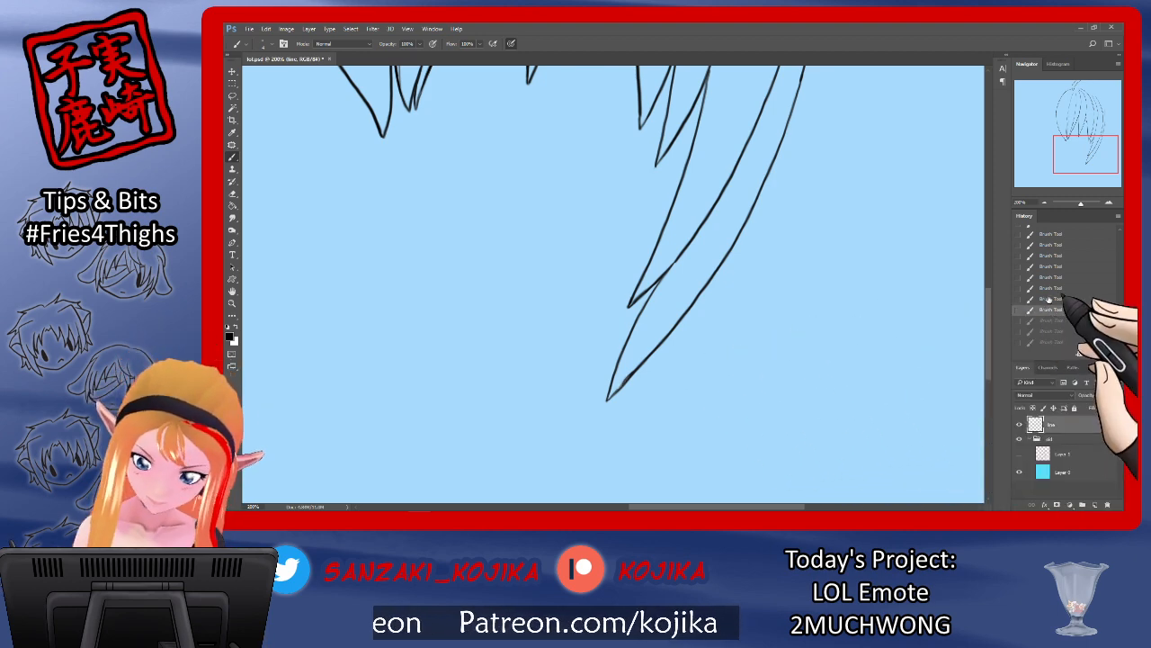
{"action": "left_click", "coordinate": [1048, 299]}
{"action": "left_click_drag", "start_coordinate": [628, 379], "coordinate": [611, 396]}
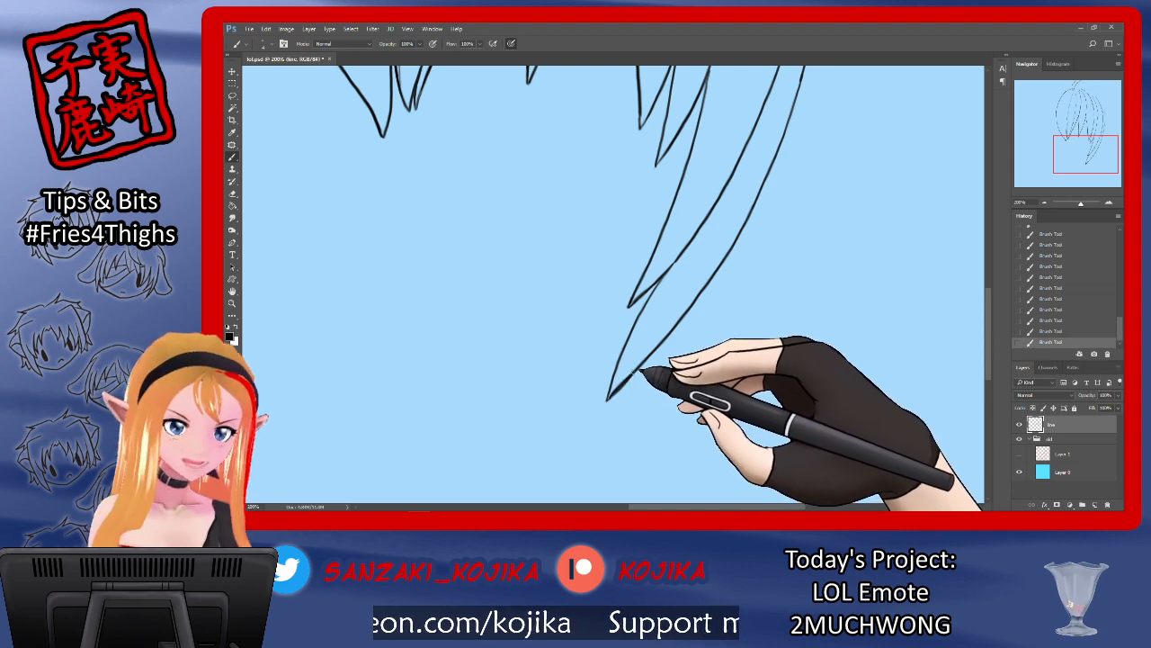
{"action": "left_click", "coordinate": [233, 194]}
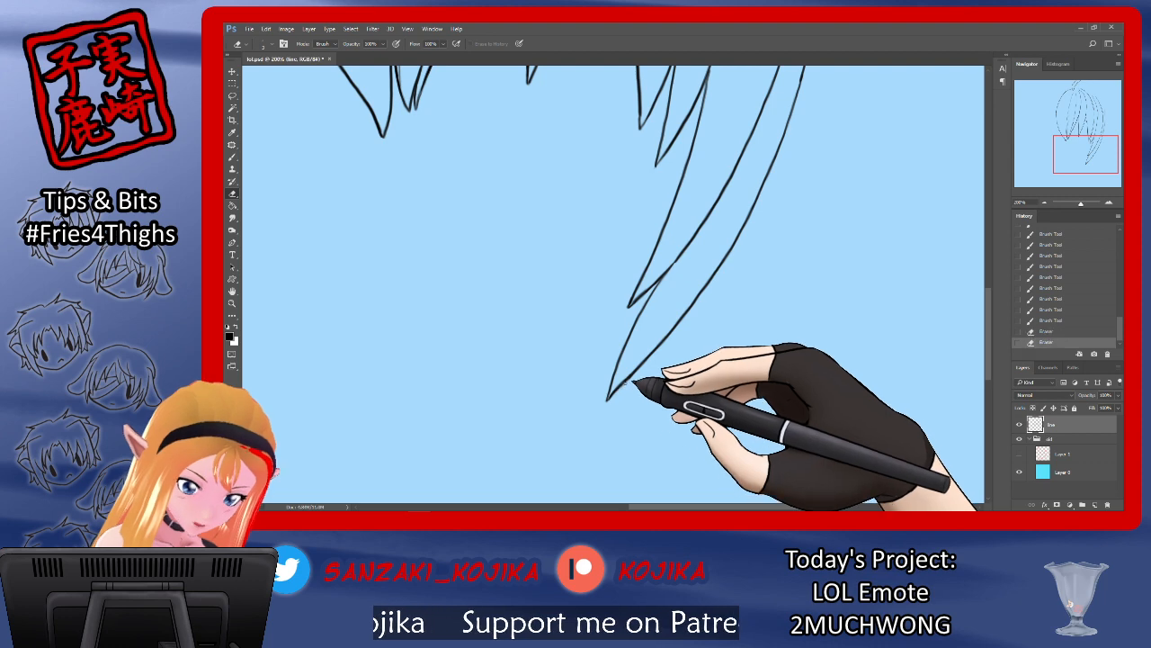
{"action": "left_click_drag", "start_coordinate": [635, 382], "coordinate": [648, 373]}
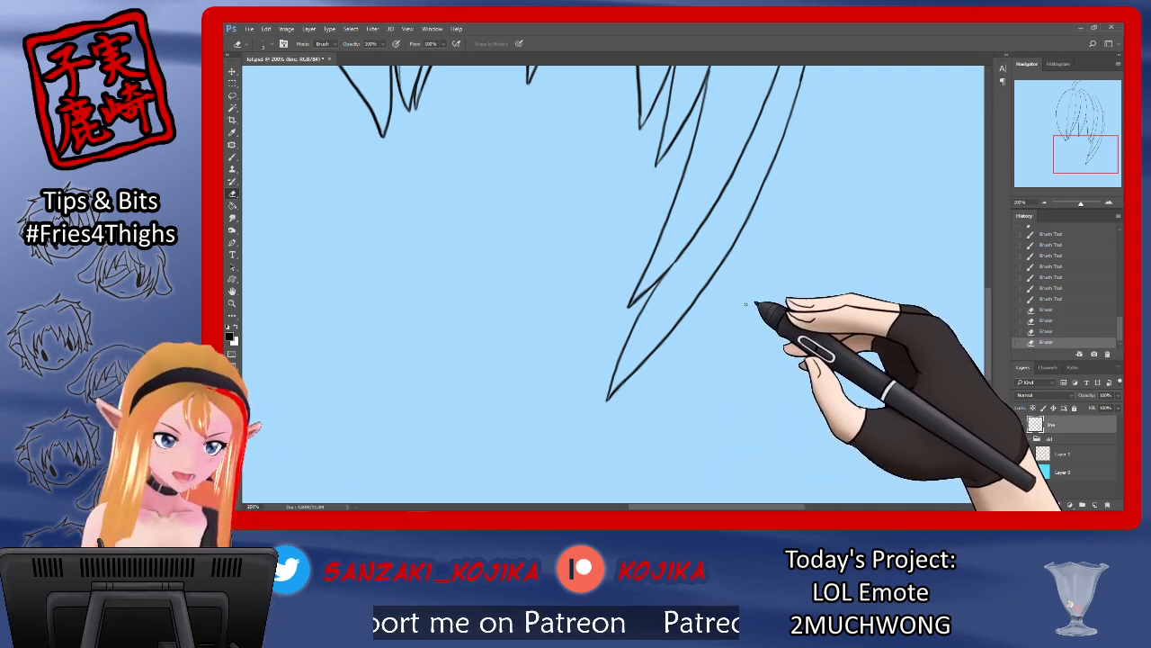
Step: Erase the excess line where the two long strands overlap and re-ink the front strand's outer edge there
{"action": "left_click_drag", "start_coordinate": [661, 280], "coordinate": [643, 300]}
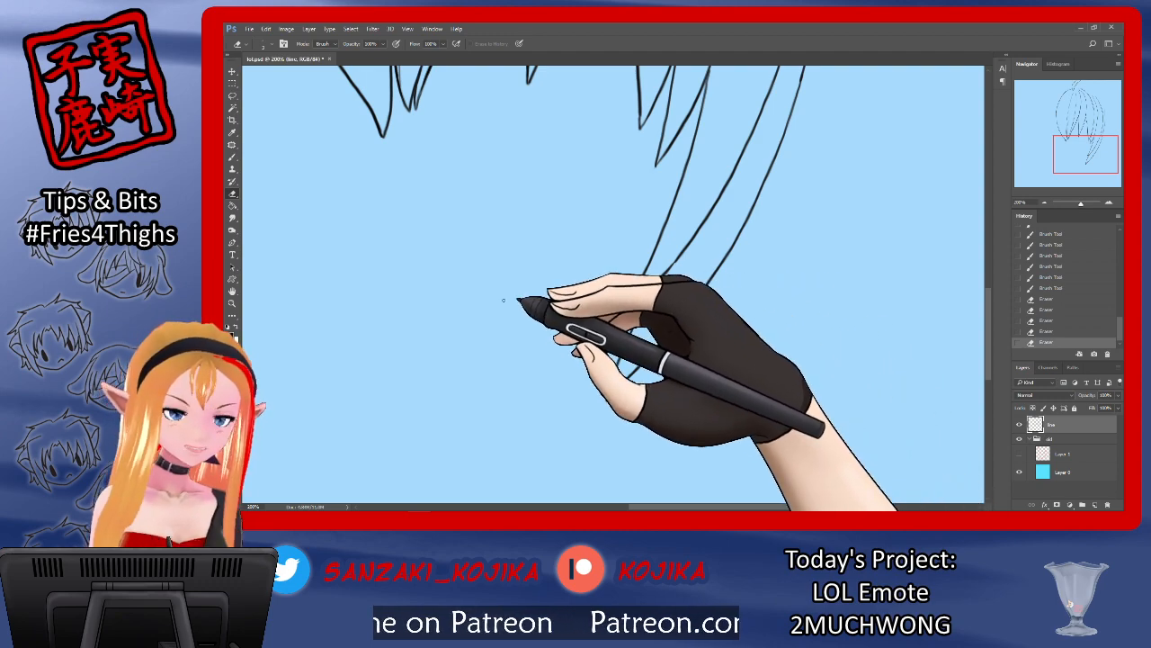
{"action": "left_click", "coordinate": [232, 157]}
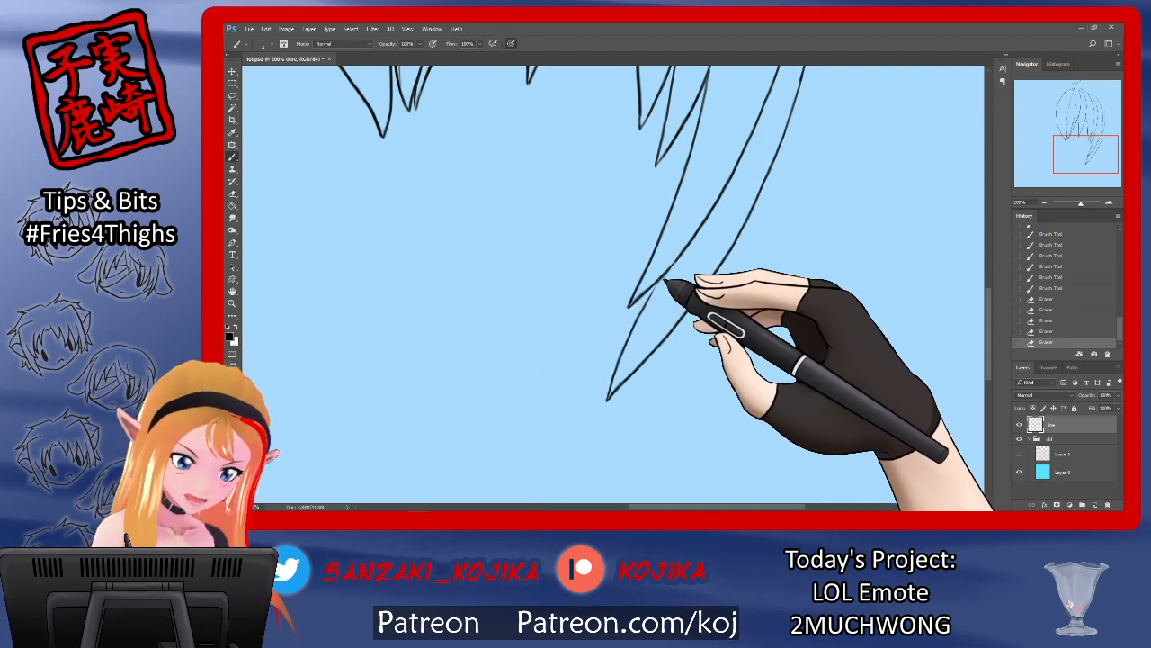
{"action": "mouse_move", "coordinate": [665, 277]}
{"action": "left_mouse_down"}
{"action": "mouse_move", "coordinate": [649, 294]}
{"action": "mouse_move", "coordinate": [668, 275]}
{"action": "left_mouse_up"}
{"action": "left_click_drag", "start_coordinate": [663, 278], "coordinate": [696, 240]}
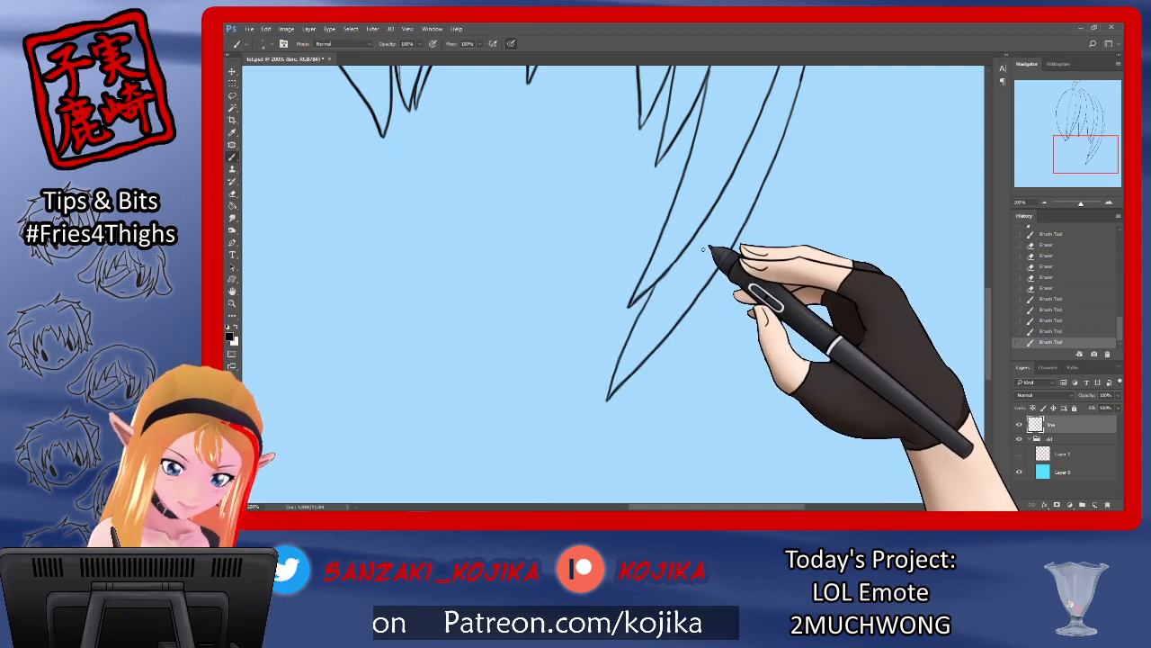
Step: Show the sketch and ink the upper contour of the large hair tuft beside the crown, redoing the stroke out to the canvas edge
{"action": "left_click", "coordinate": [1020, 454]}
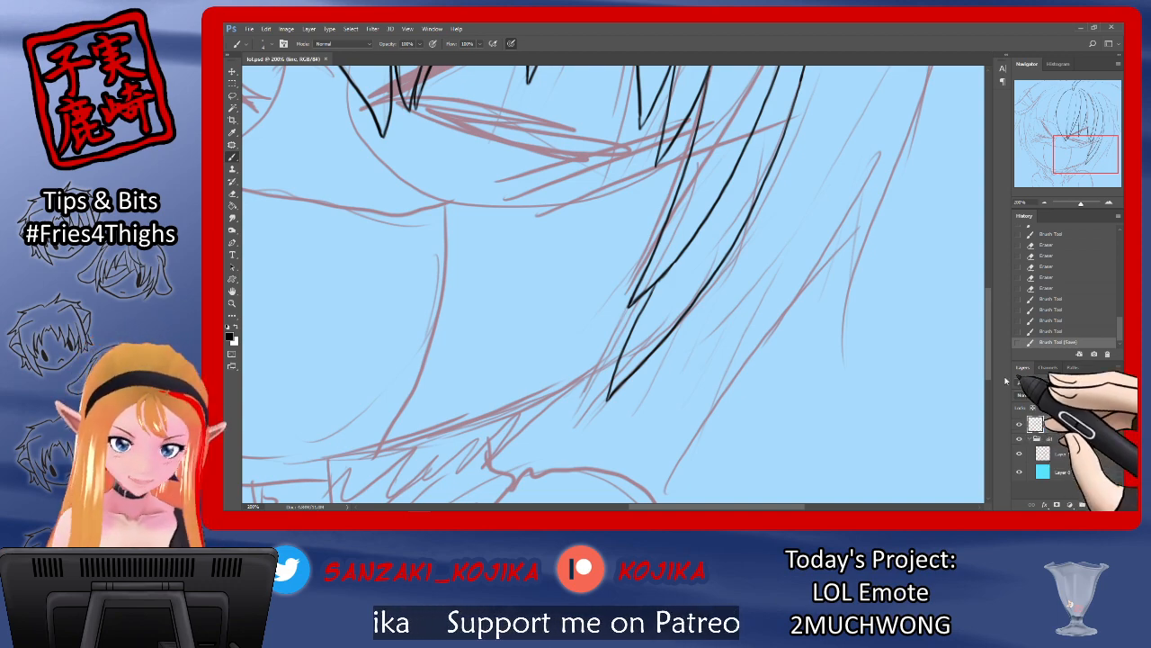
{"action": "left_click_drag", "start_coordinate": [988, 332], "coordinate": [993, 218]}
{"action": "scroll", "coordinate": [993, 217], "scroll_direction": "up", "scroll_amount": 5}
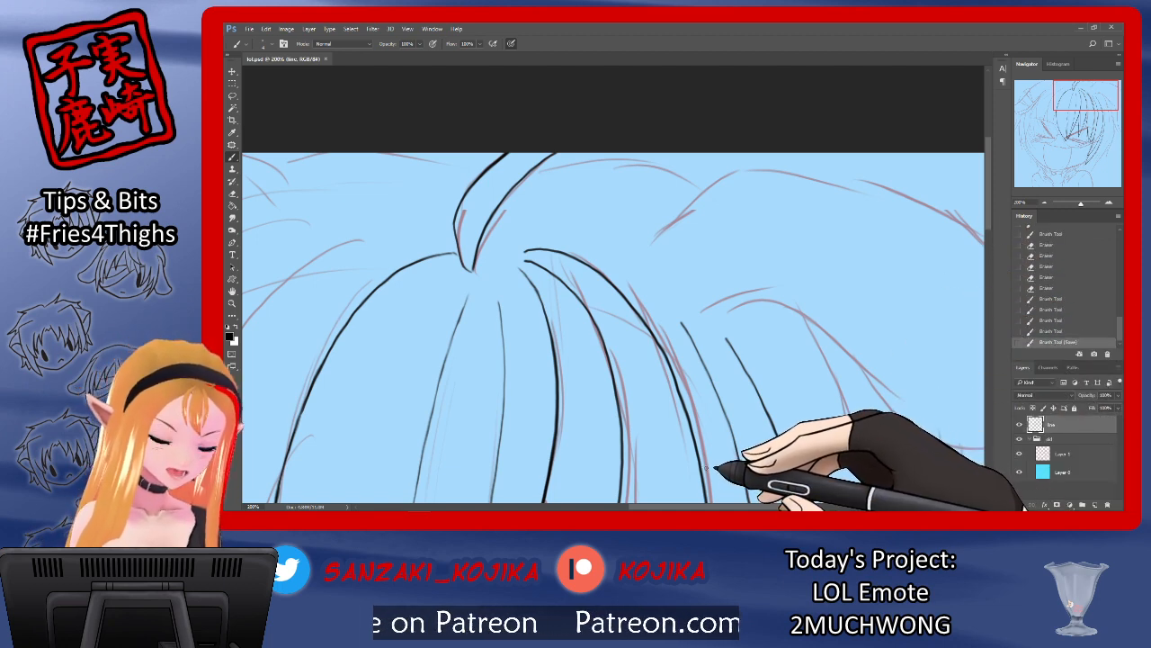
{"action": "scroll", "coordinate": [752, 486], "scroll_direction": "right", "scroll_amount": 4}
{"action": "scroll", "coordinate": [756, 490], "scroll_direction": "right", "scroll_amount": 3}
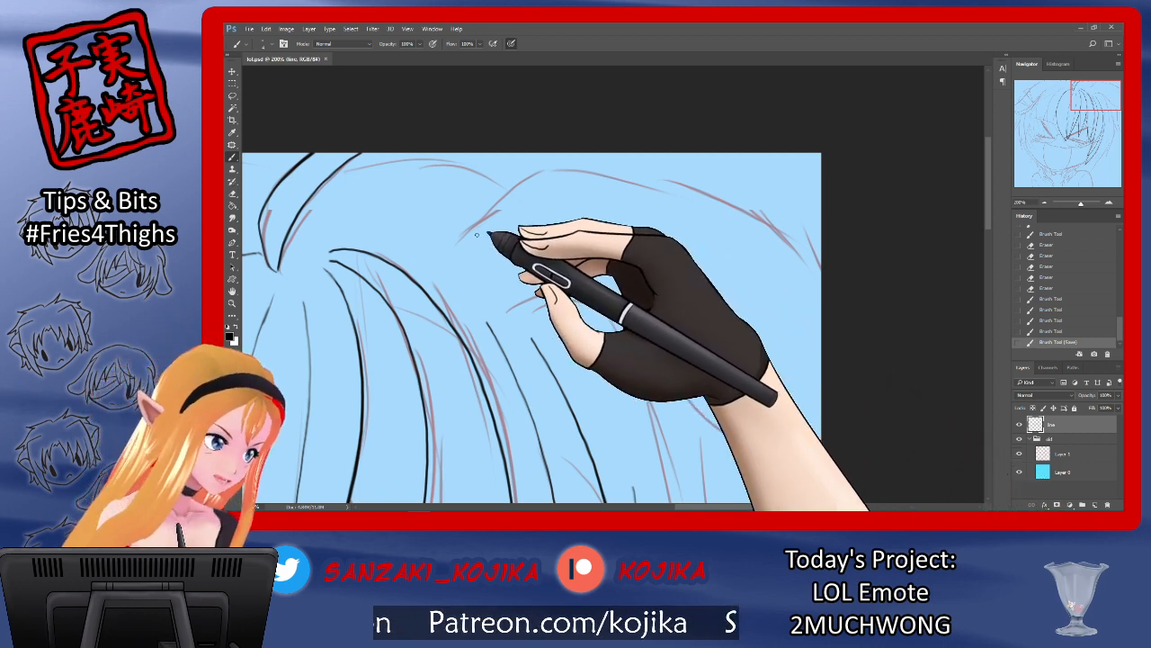
{"action": "mouse_move", "coordinate": [441, 242]}
{"action": "left_mouse_down"}
{"action": "mouse_move", "coordinate": [534, 169]}
{"action": "mouse_move", "coordinate": [604, 171]}
{"action": "mouse_move", "coordinate": [700, 199]}
{"action": "left_mouse_up"}
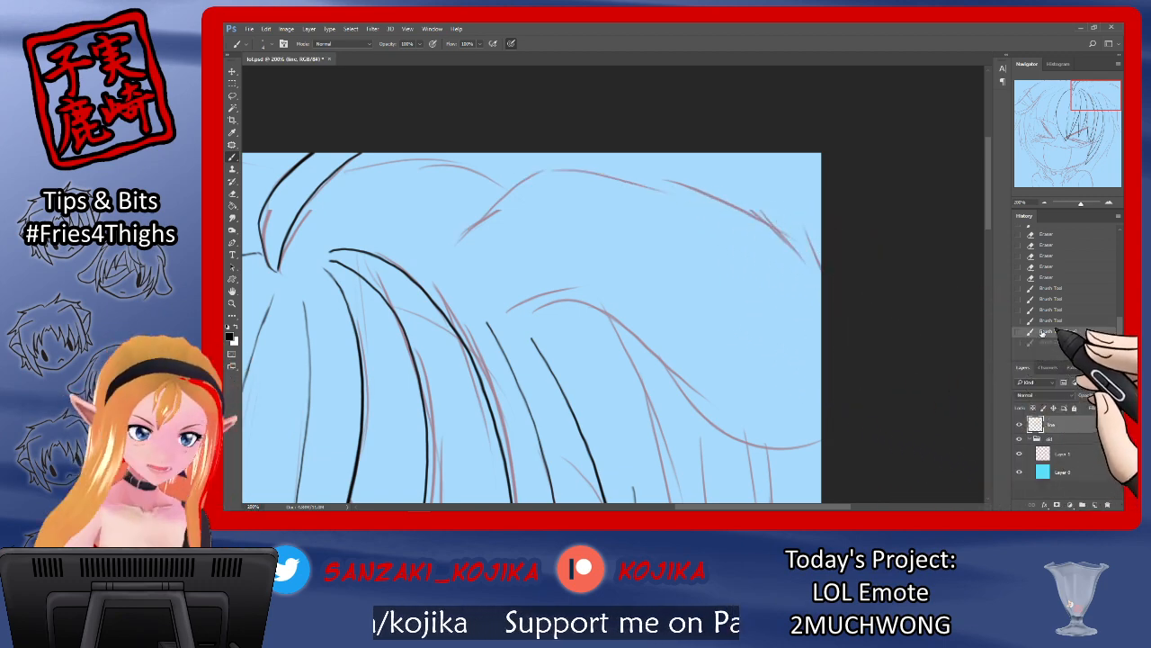
{"action": "mouse_move", "coordinate": [447, 245]}
{"action": "left_mouse_down"}
{"action": "mouse_move", "coordinate": [523, 175]}
{"action": "mouse_move", "coordinate": [609, 165]}
{"action": "mouse_move", "coordinate": [735, 205]}
{"action": "mouse_move", "coordinate": [836, 284]}
{"action": "left_mouse_up"}
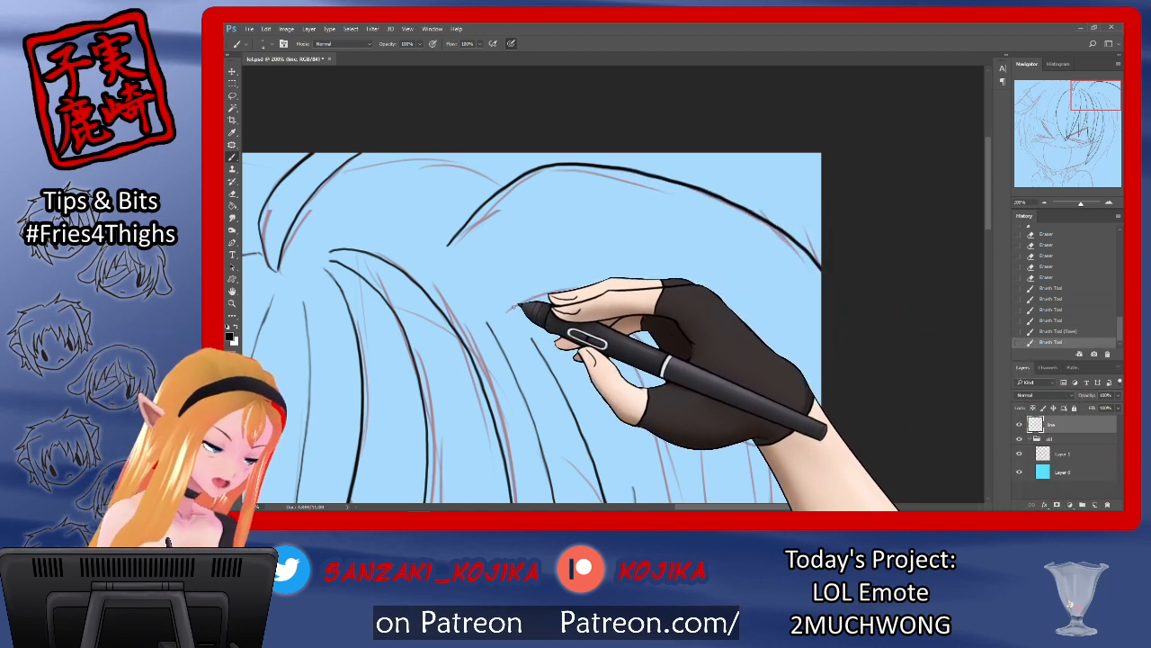
Step: Ink the tuft's lower S-shaped contour out to the canvas edge, extend its inner end with a short hook, and hide the sketch
{"action": "mouse_move", "coordinate": [539, 293]}
{"action": "left_mouse_down"}
{"action": "mouse_move", "coordinate": [633, 326]}
{"action": "mouse_move", "coordinate": [689, 376]}
{"action": "mouse_move", "coordinate": [720, 430]}
{"action": "mouse_move", "coordinate": [796, 449]}
{"action": "mouse_move", "coordinate": [841, 433]}
{"action": "left_mouse_up"}
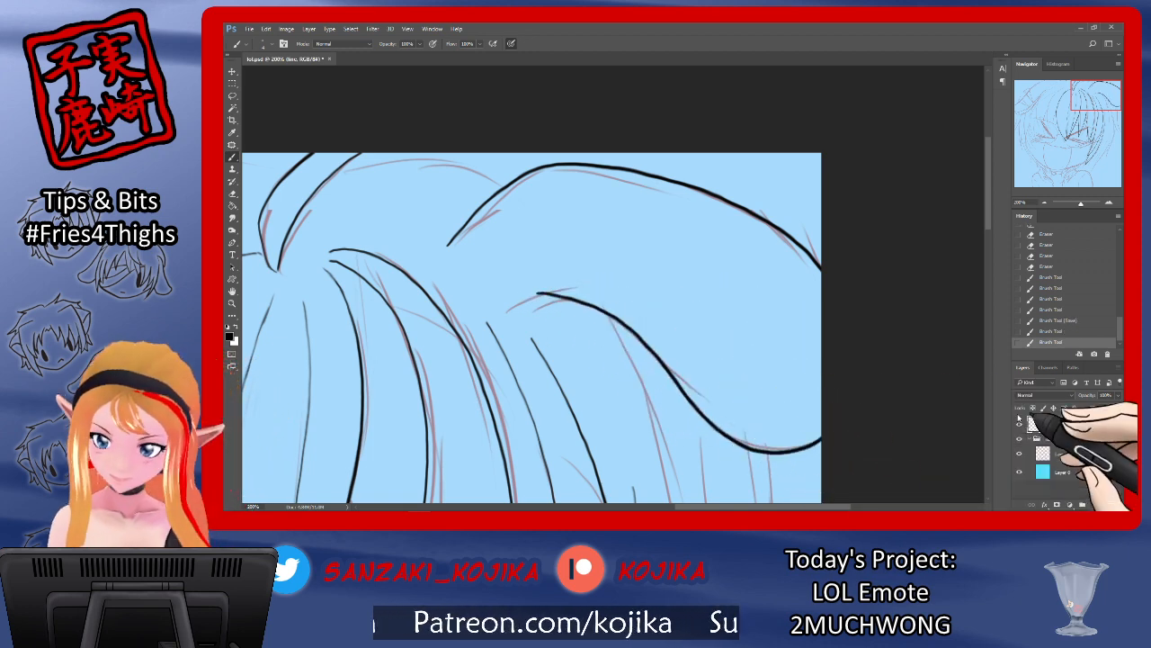
{"action": "left_click", "coordinate": [1019, 456]}
{"action": "left_click", "coordinate": [1019, 456]}
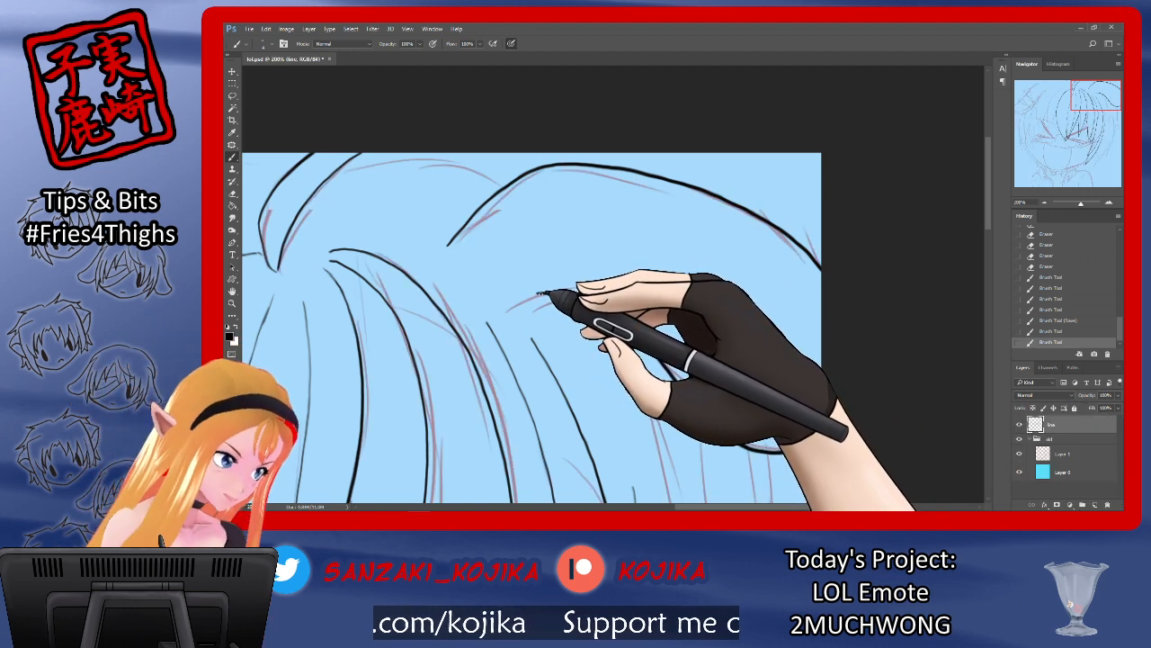
{"action": "left_click_drag", "start_coordinate": [541, 292], "coordinate": [509, 311]}
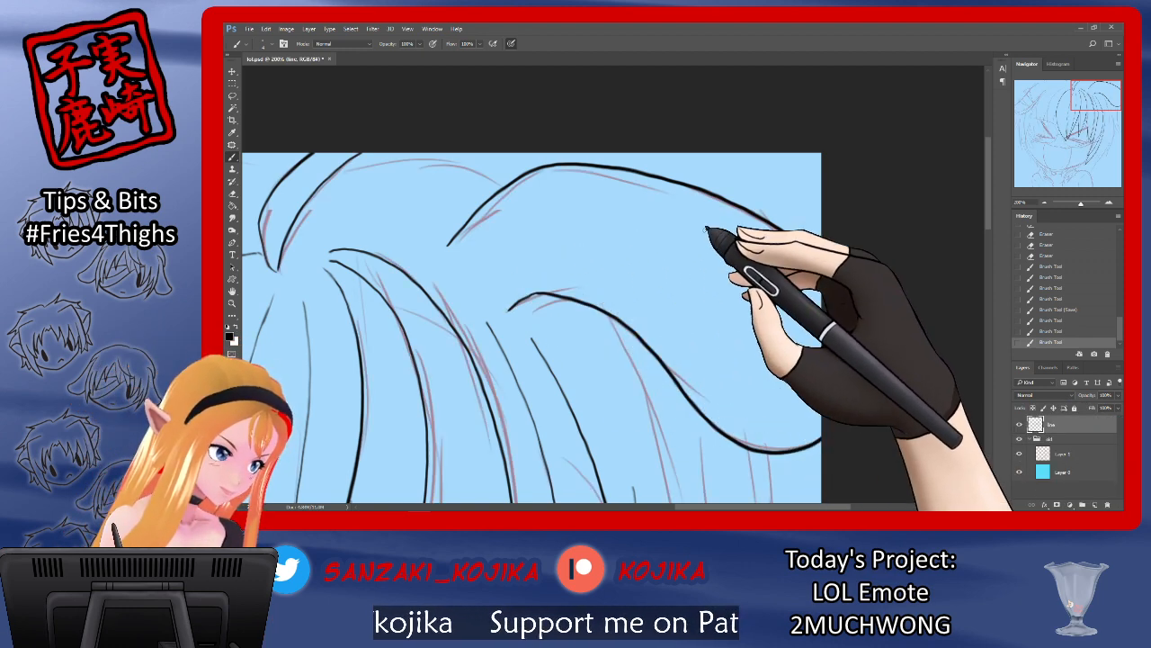
{"action": "left_click", "coordinate": [1020, 455]}
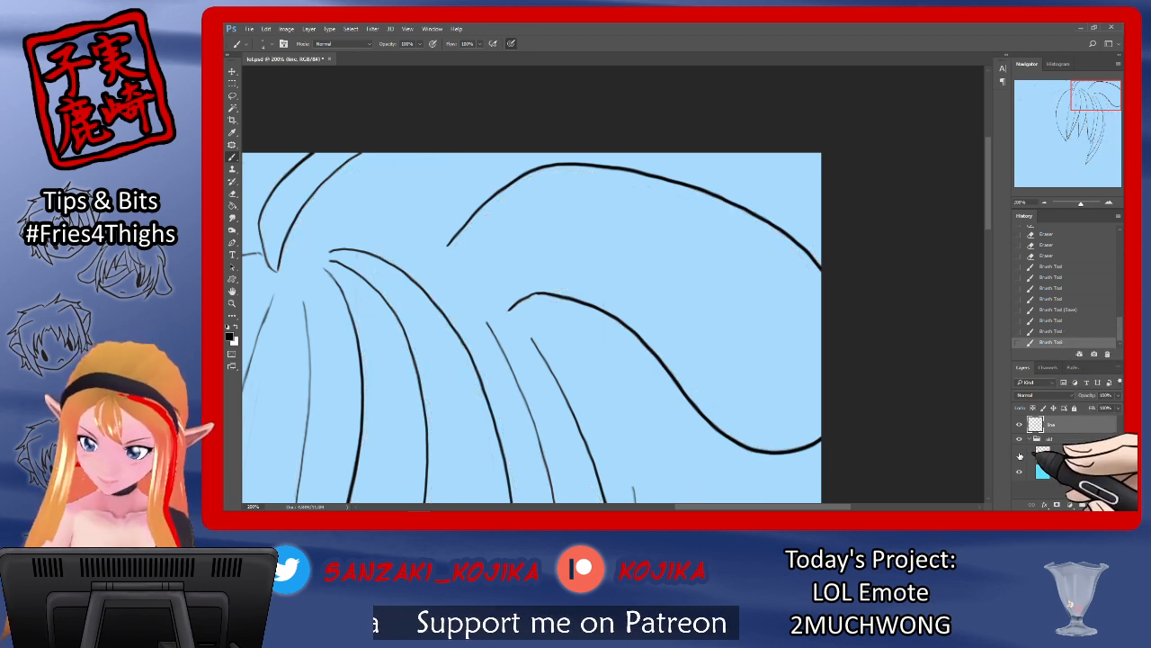
Step: Show the sketch and ink a long strand line from beneath the large tuft's lower contour down past the face
{"action": "left_click", "coordinate": [1020, 456]}
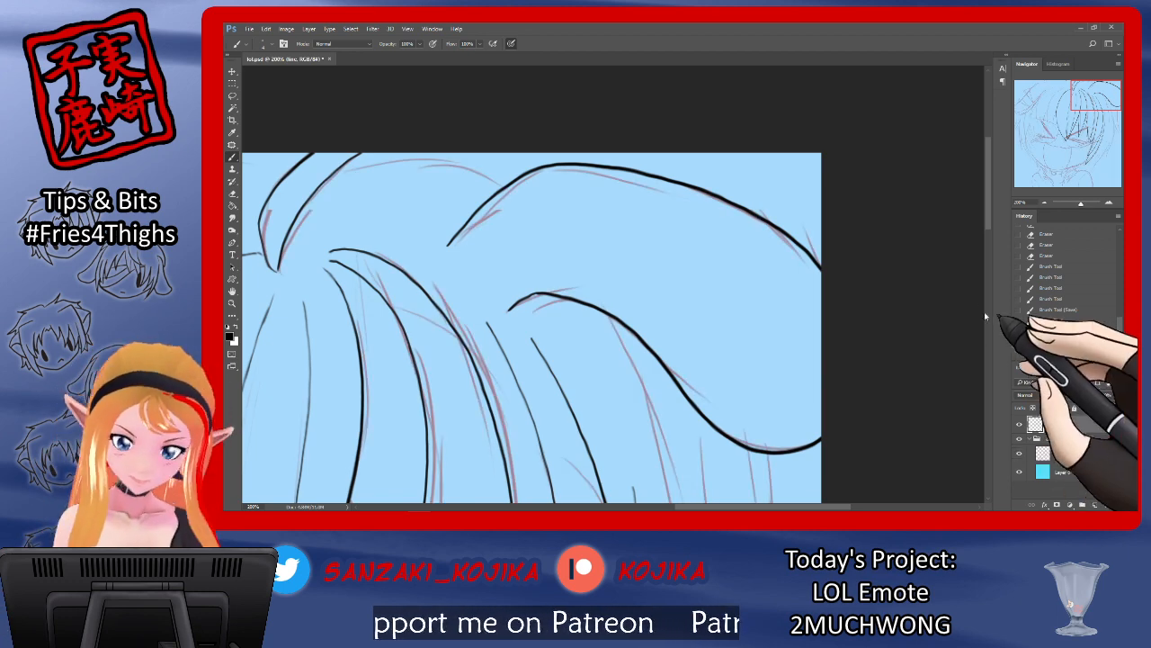
{"action": "mouse_move", "coordinate": [990, 223]}
{"action": "left_mouse_down"}
{"action": "mouse_move", "coordinate": [984, 325]}
{"action": "mouse_move", "coordinate": [987, 270]}
{"action": "left_mouse_up"}
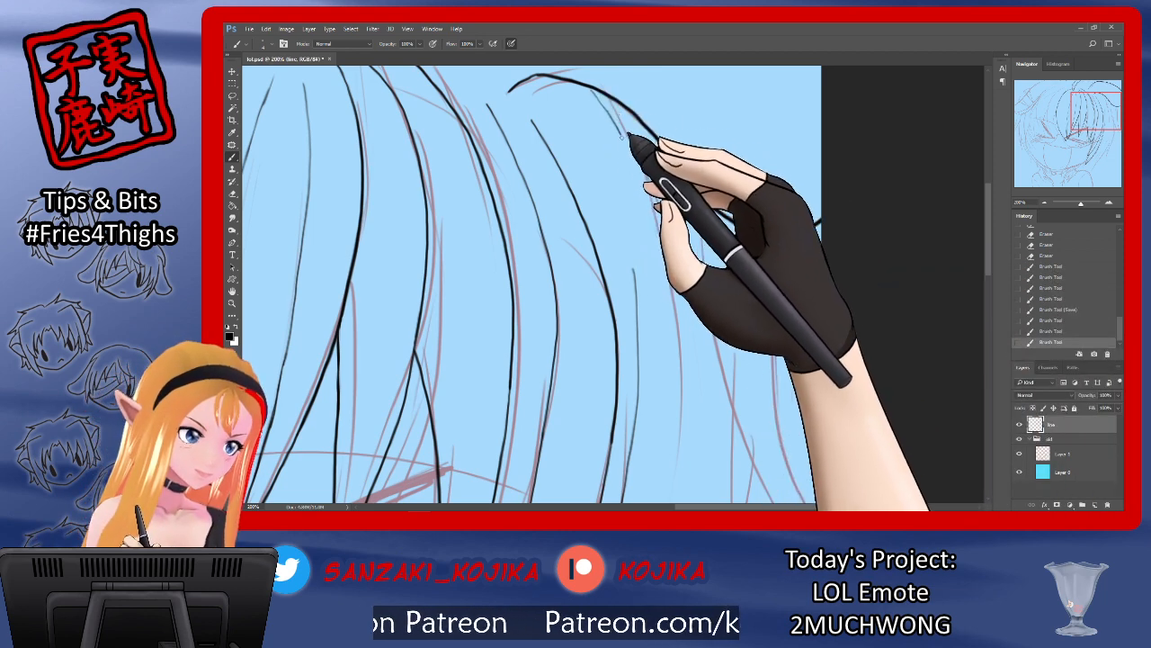
{"action": "left_click_drag", "start_coordinate": [677, 272], "coordinate": [670, 493]}
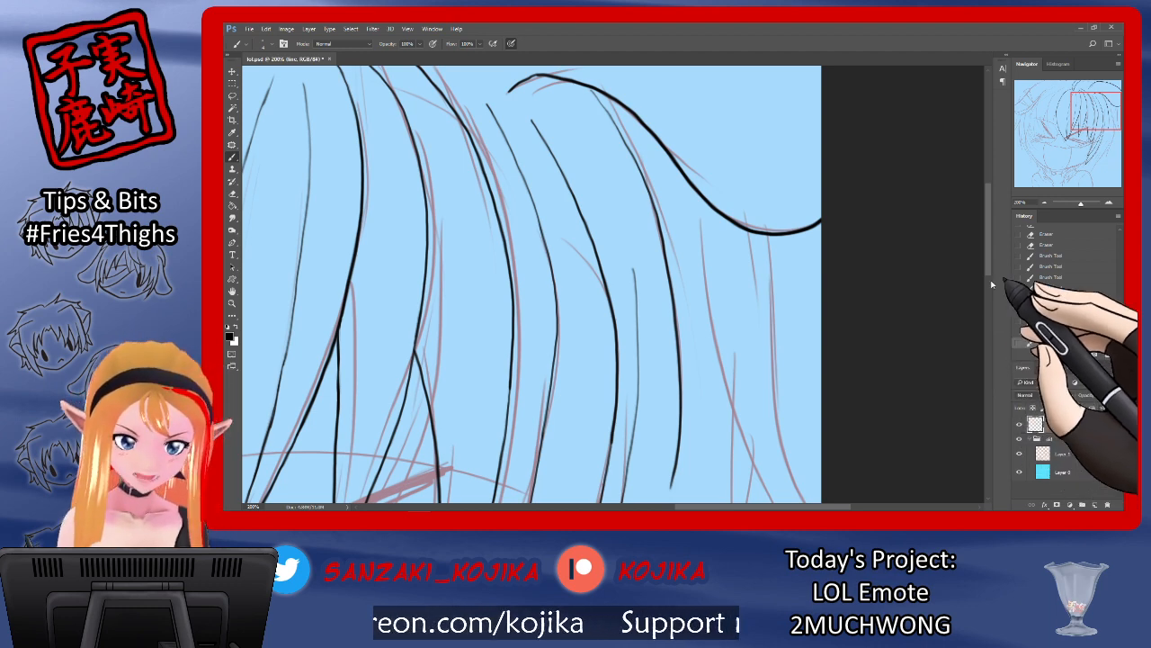
{"action": "mouse_move", "coordinate": [987, 270]}
{"action": "left_mouse_down"}
{"action": "mouse_move", "coordinate": [987, 351]}
{"action": "mouse_move", "coordinate": [967, 370]}
{"action": "mouse_move", "coordinate": [984, 335]}
{"action": "mouse_move", "coordinate": [967, 327]}
{"action": "left_mouse_up"}
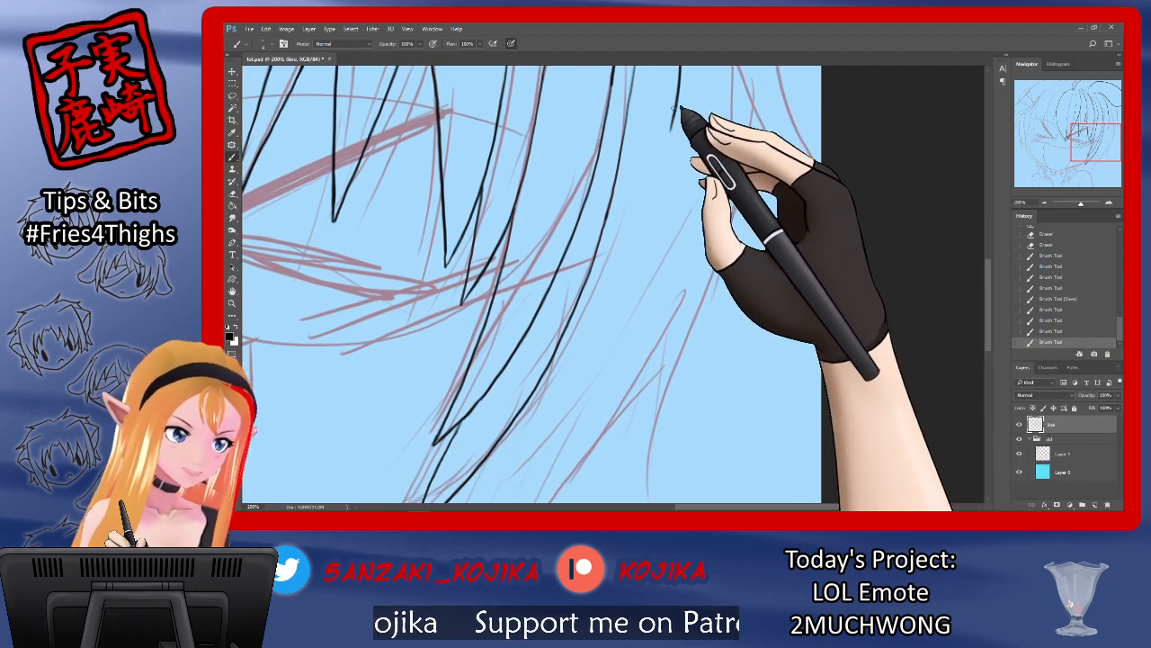
{"action": "mouse_move", "coordinate": [683, 97]}
{"action": "left_mouse_down"}
{"action": "mouse_move", "coordinate": [638, 252]}
{"action": "mouse_move", "coordinate": [525, 461]}
{"action": "left_mouse_up"}
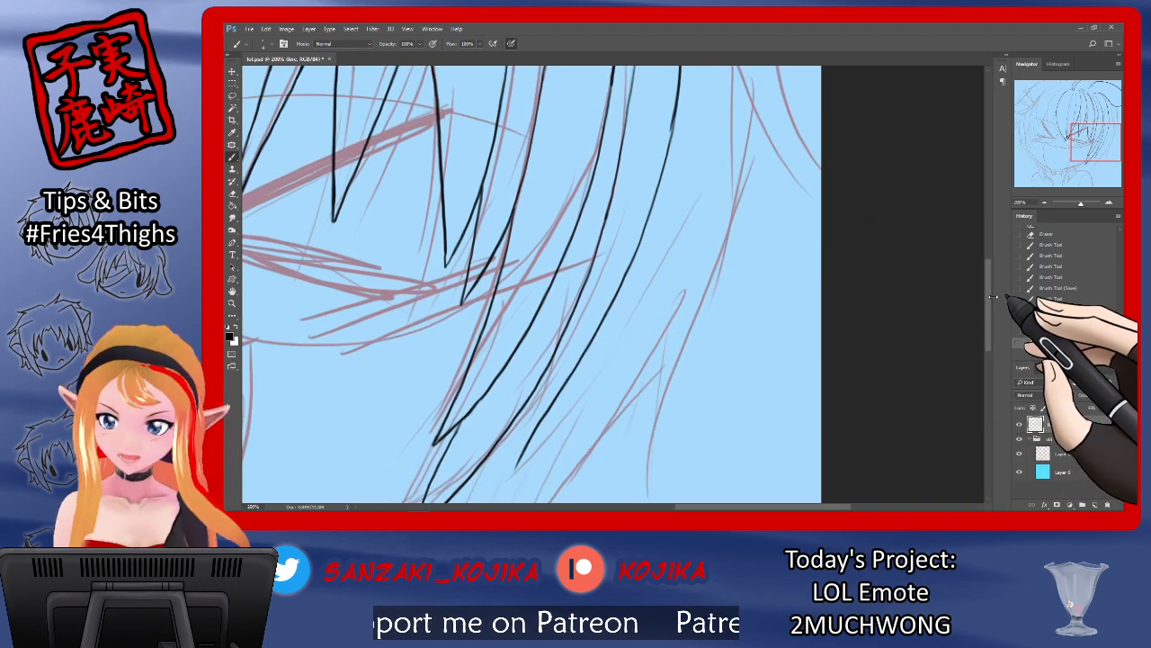
Step: Extend that strand line down to a point, redoing the stroke, and close the tip with a short inner line
{"action": "left_click_drag", "start_coordinate": [994, 295], "coordinate": [984, 337]}
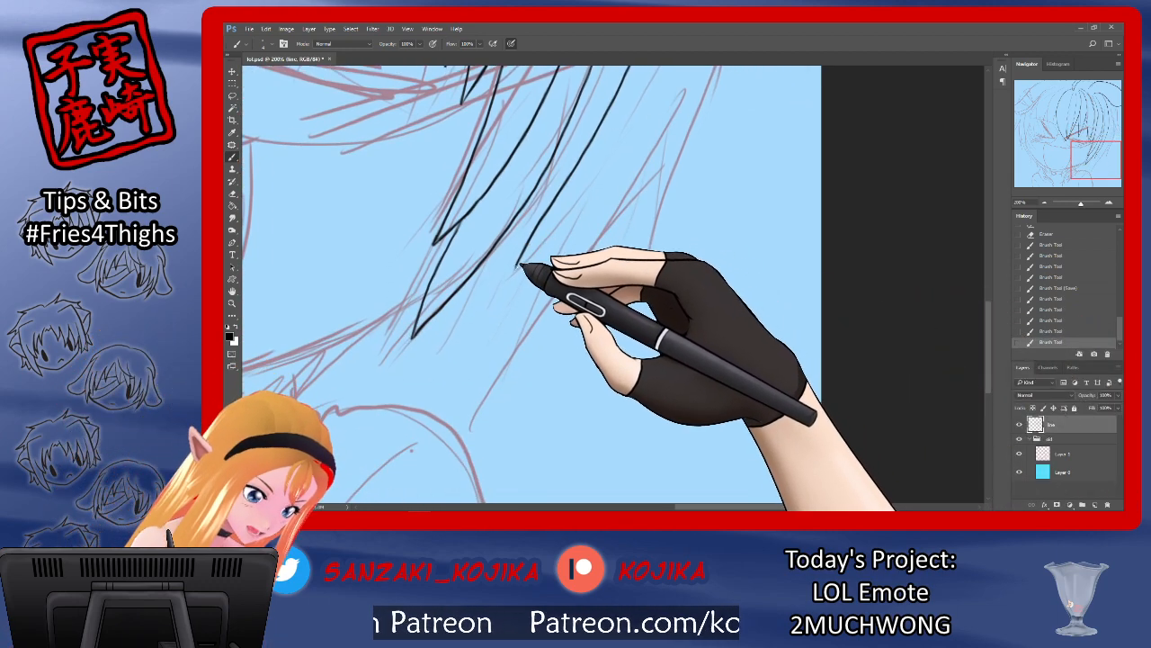
{"action": "left_click_drag", "start_coordinate": [509, 284], "coordinate": [456, 357]}
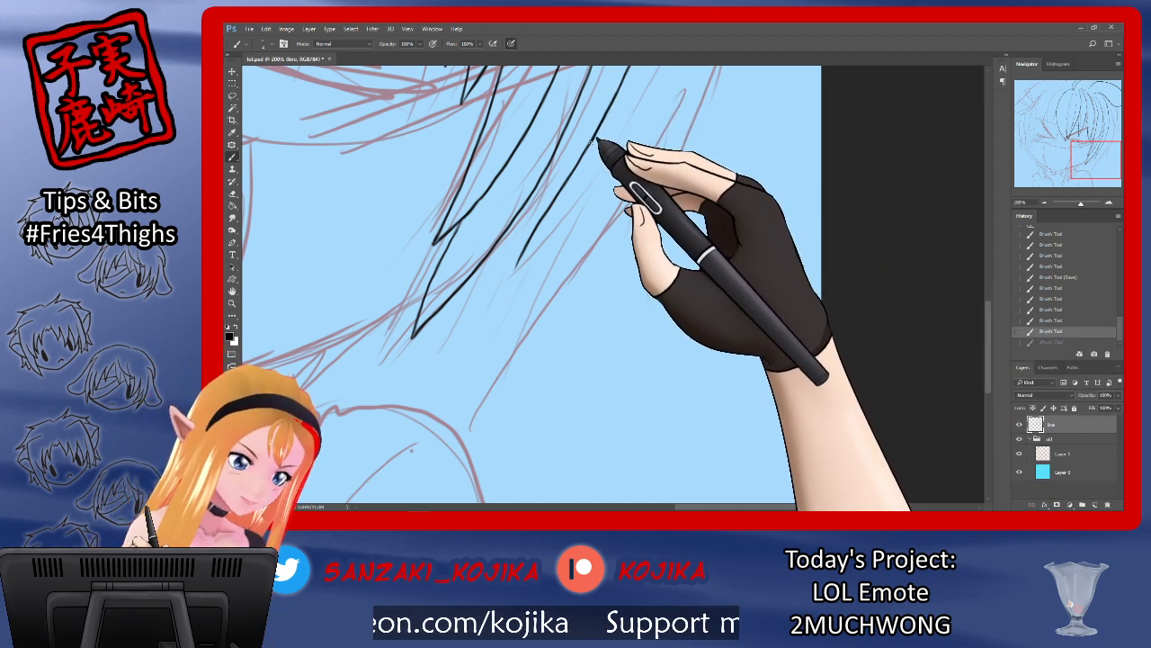
{"action": "left_click_drag", "start_coordinate": [527, 265], "coordinate": [445, 353]}
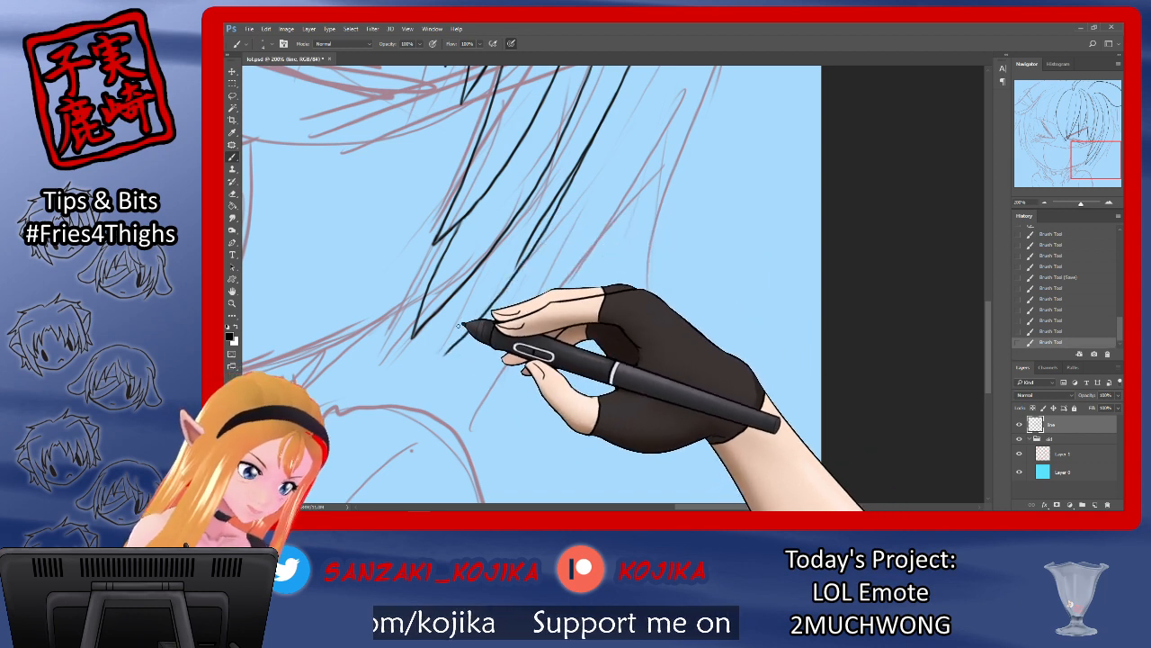
{"action": "left_click_drag", "start_coordinate": [476, 275], "coordinate": [455, 342]}
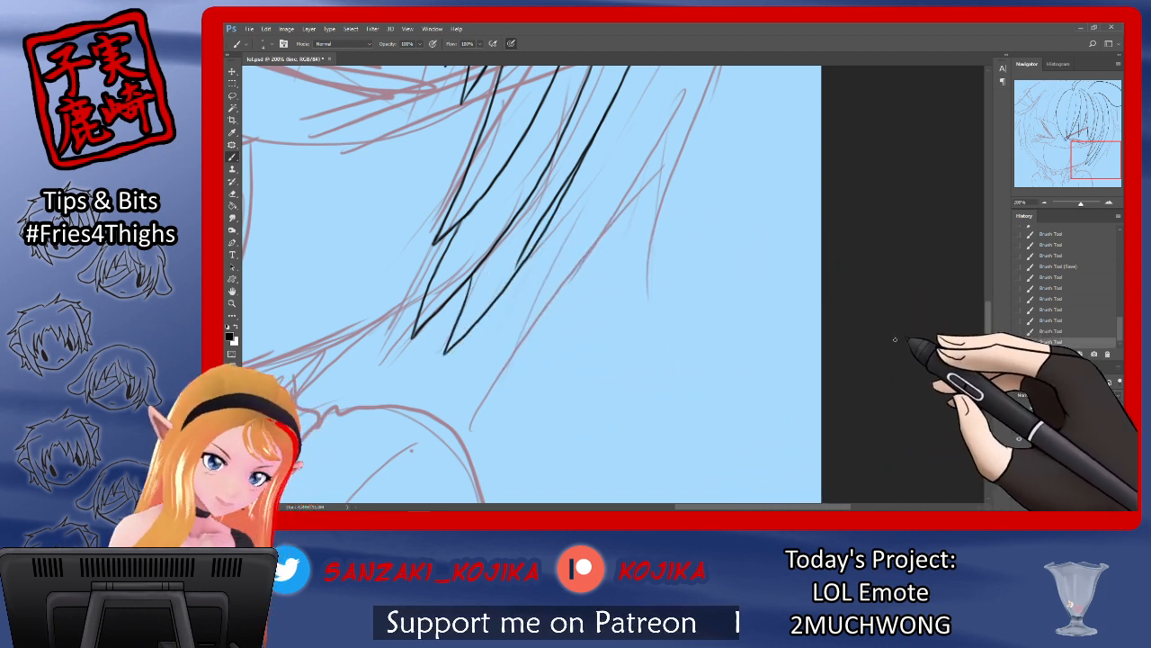
Step: Hide the sketch and erase the doubled line near the strand's tip and the rough join higher up its outer edge
{"action": "left_click", "coordinate": [1019, 455]}
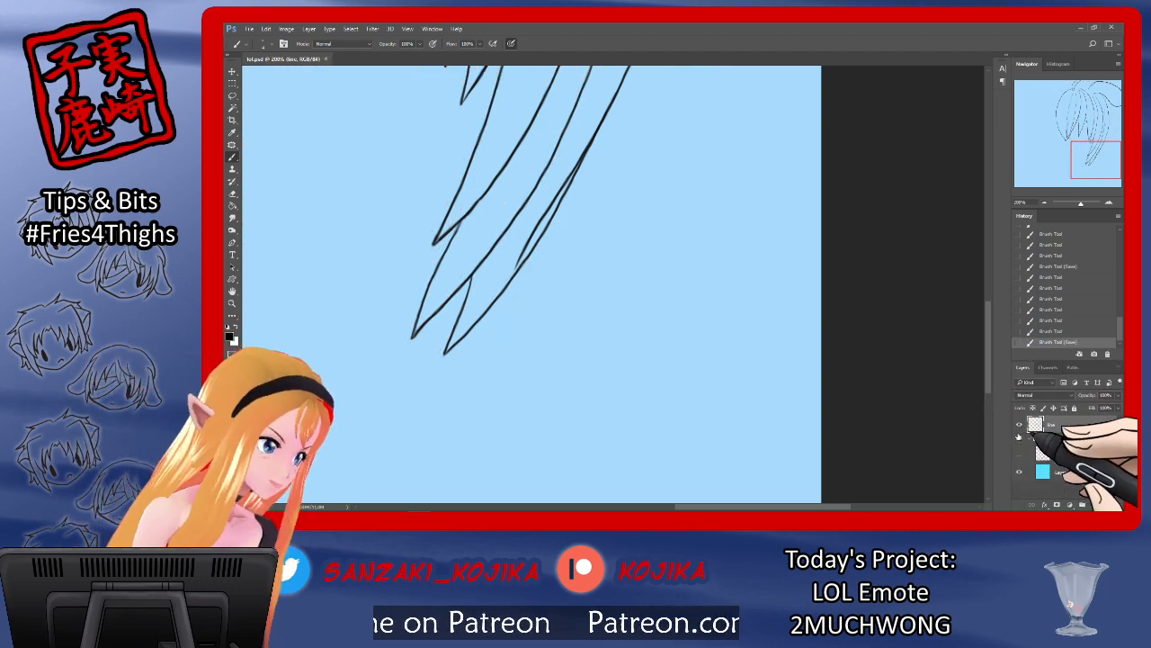
{"action": "left_click", "coordinate": [232, 192]}
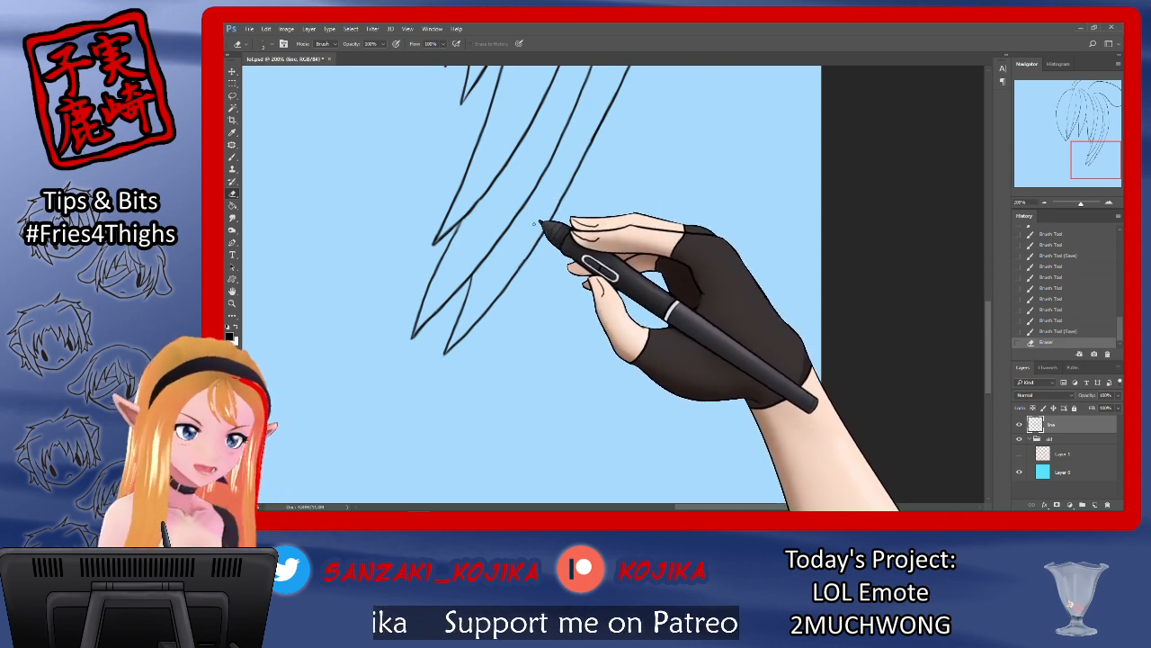
{"action": "left_click_drag", "start_coordinate": [987, 360], "coordinate": [998, 287]}
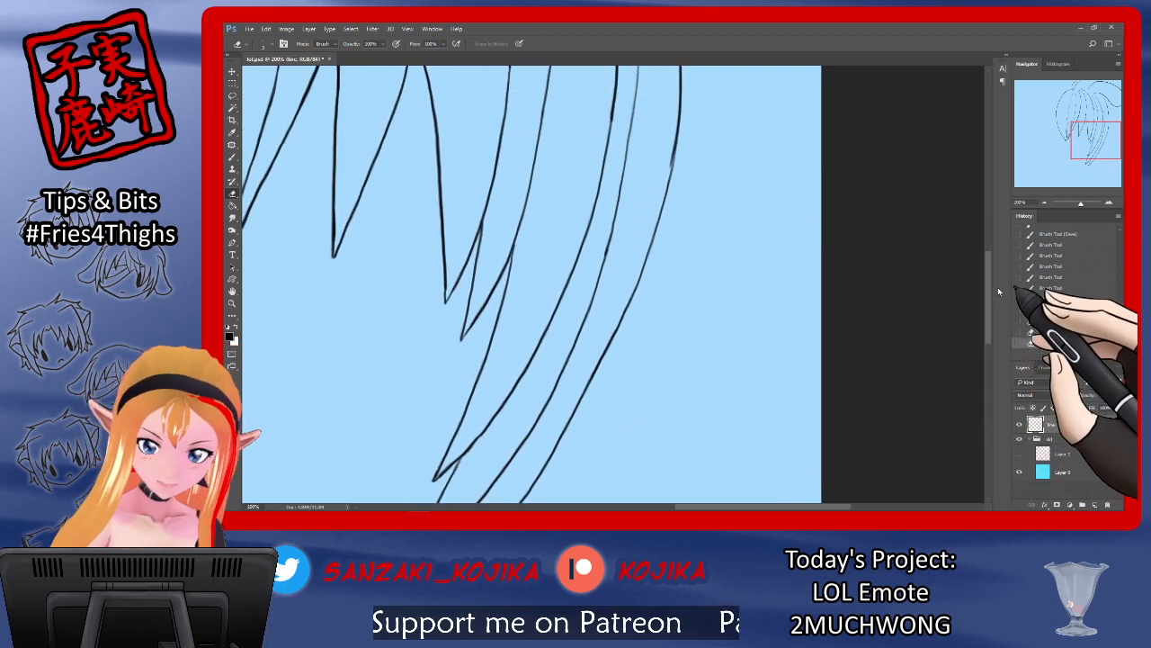
{"action": "left_click_drag", "start_coordinate": [665, 191], "coordinate": [676, 112]}
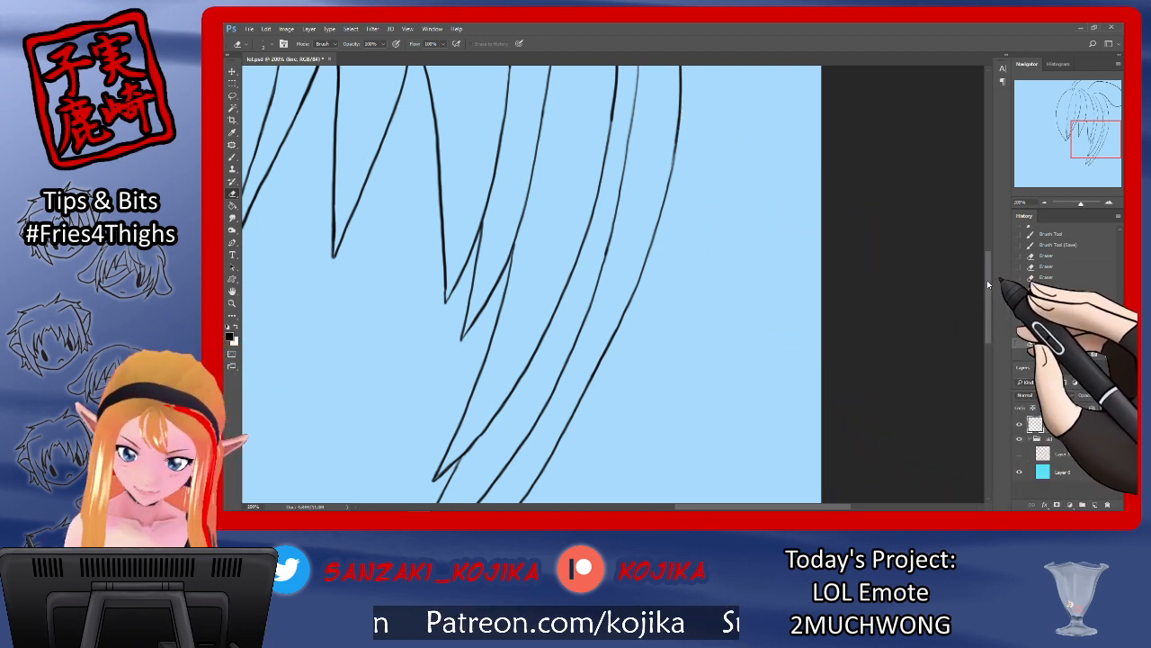
Step: Show the sketch and ink the next strand's outer line behind the finished one, undoing the first attempt and drawing it closer in
{"action": "left_click_drag", "start_coordinate": [987, 279], "coordinate": [987, 217]}
{"action": "left_click", "coordinate": [1019, 439]}
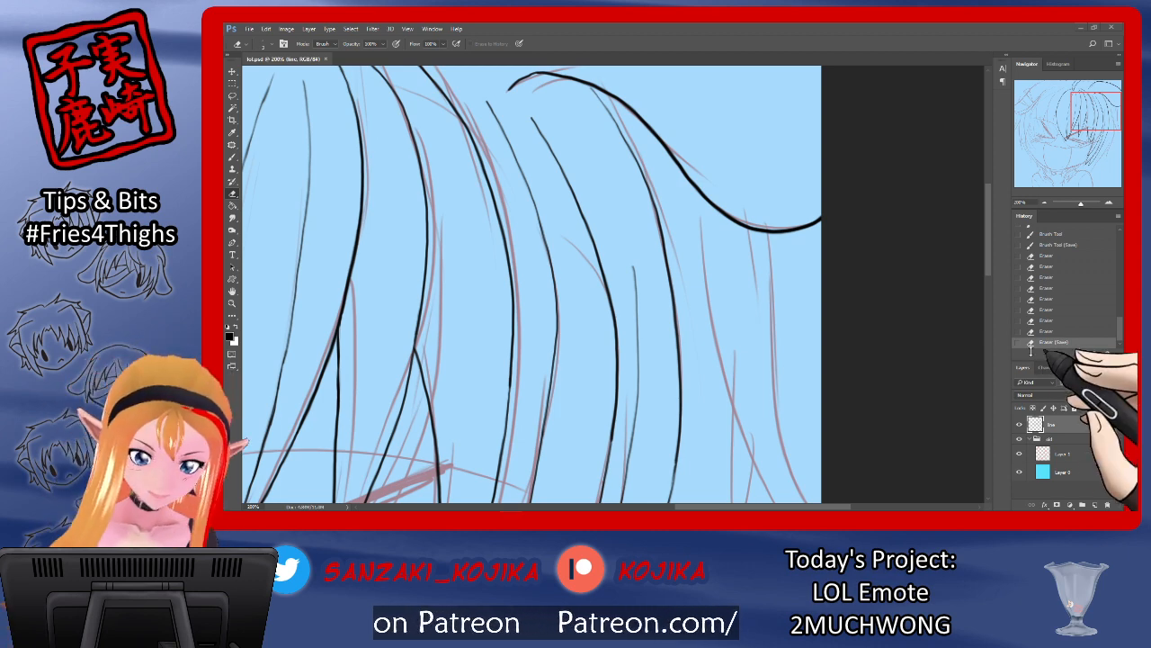
{"action": "mouse_move", "coordinate": [988, 264]}
{"action": "left_mouse_down"}
{"action": "mouse_move", "coordinate": [985, 299]}
{"action": "mouse_move", "coordinate": [985, 278]}
{"action": "left_mouse_up"}
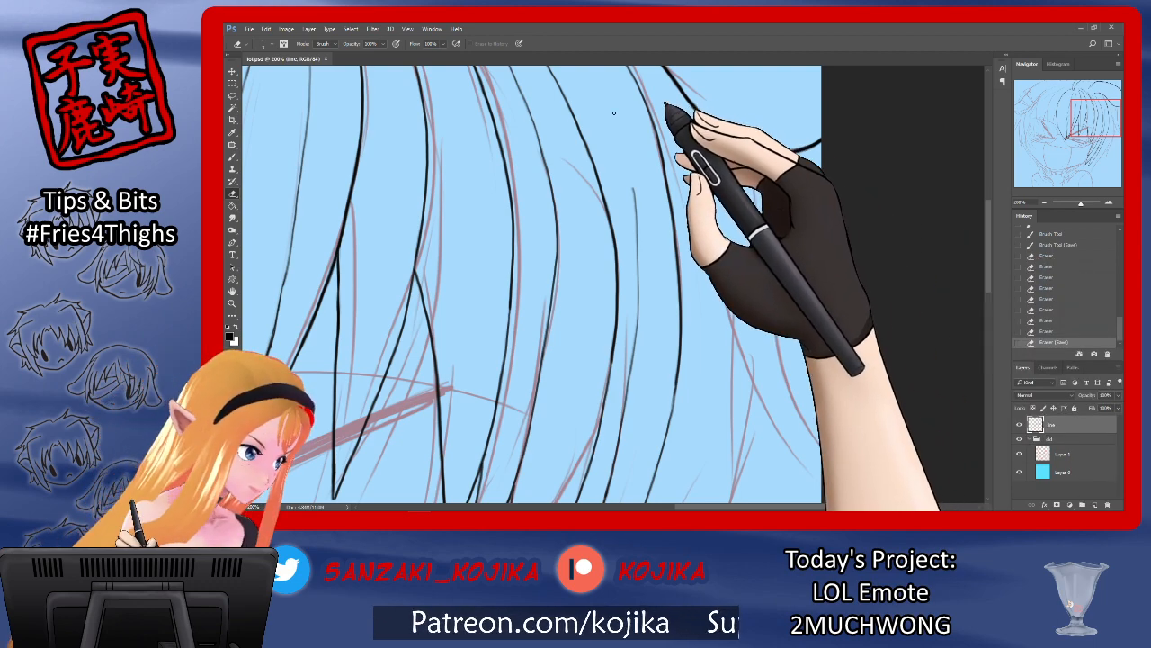
{"action": "left_click", "coordinate": [232, 156]}
{"action": "left_click", "coordinate": [672, 152]}
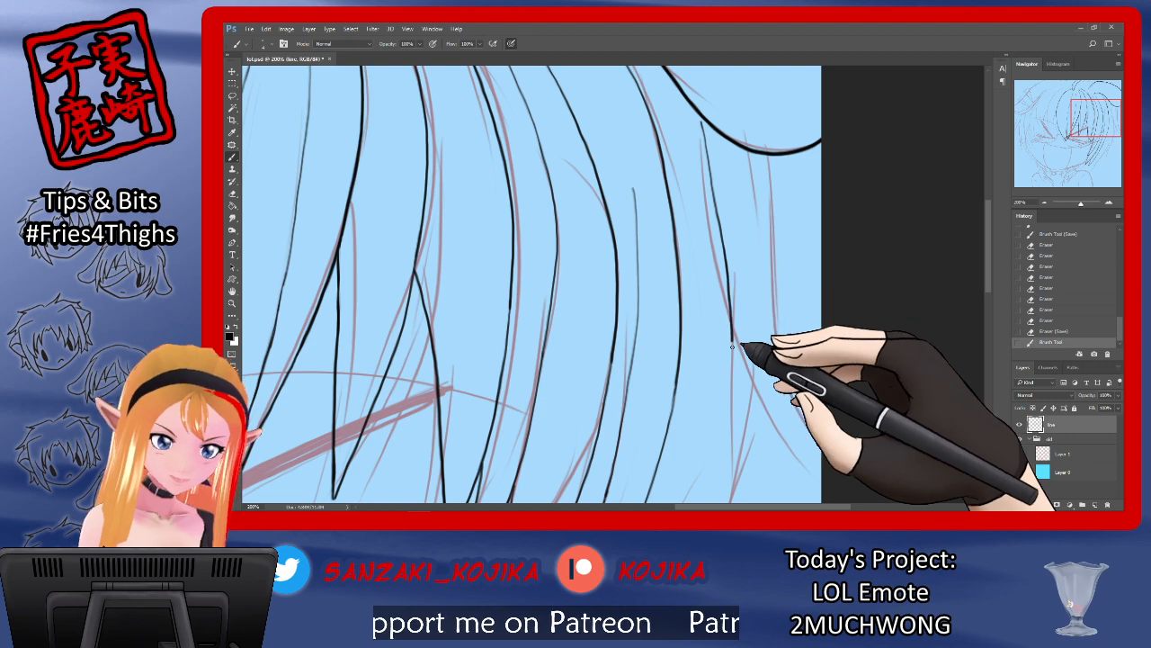
{"action": "mouse_move", "coordinate": [986, 235]}
{"action": "left_mouse_down"}
{"action": "mouse_move", "coordinate": [975, 321]}
{"action": "mouse_move", "coordinate": [1001, 234]}
{"action": "left_mouse_up"}
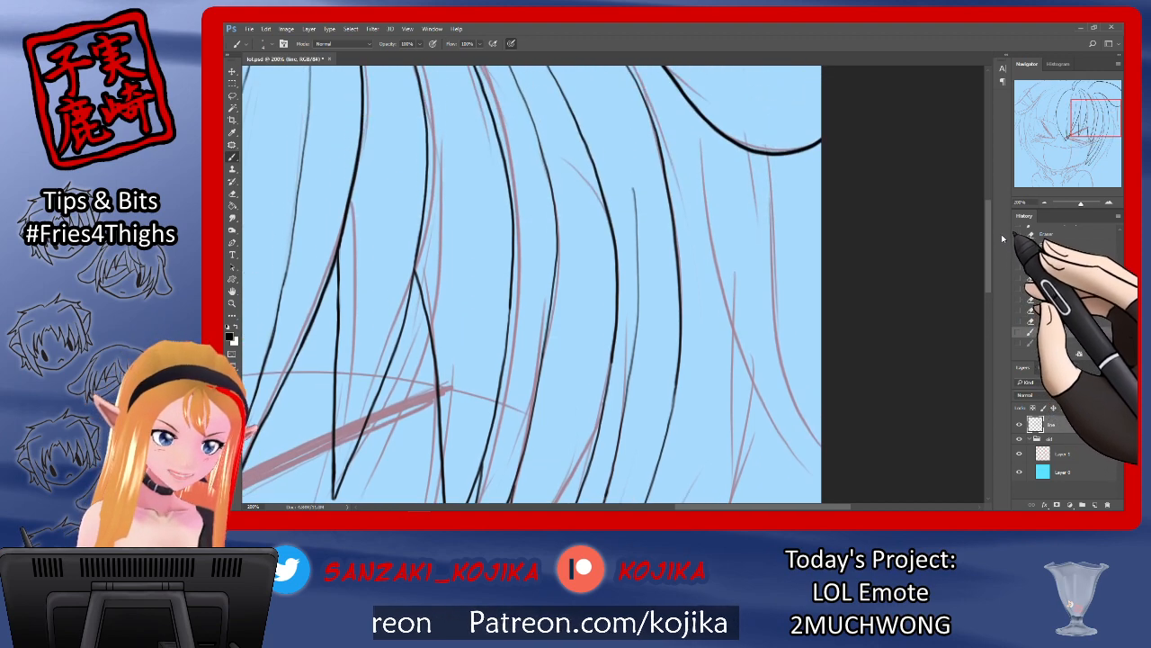
{"action": "left_click_drag", "start_coordinate": [705, 129], "coordinate": [710, 234]}
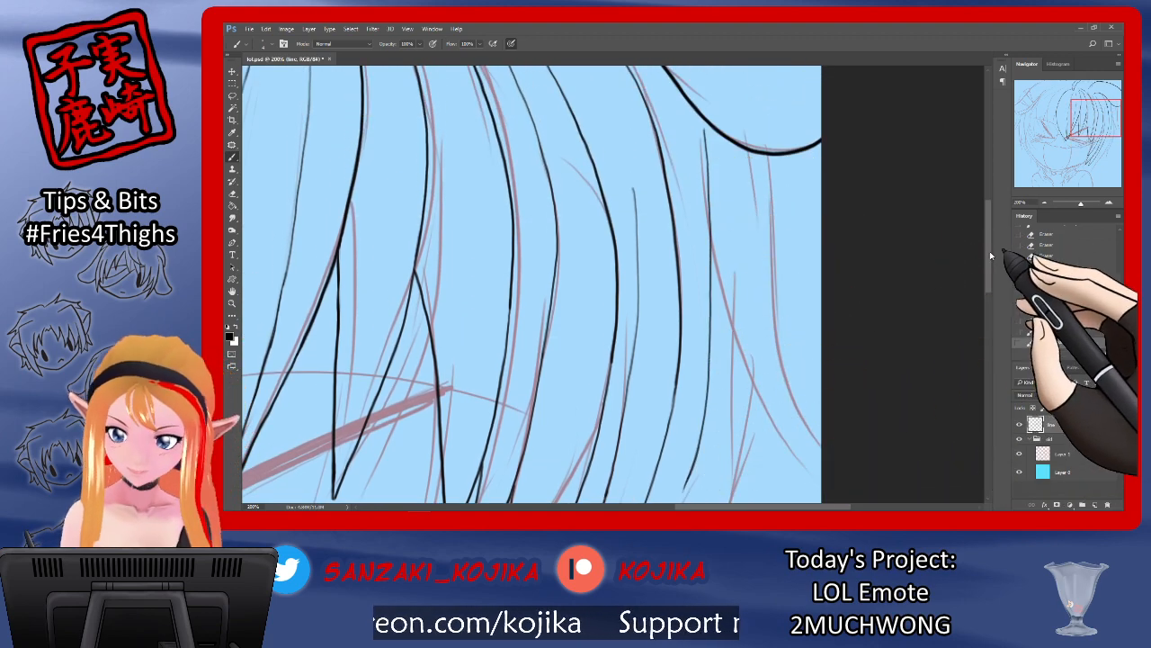
Step: Continue the new strand's outer line down to its tip and close the point with a short inner stroke
{"action": "left_click_drag", "start_coordinate": [987, 250], "coordinate": [976, 328]}
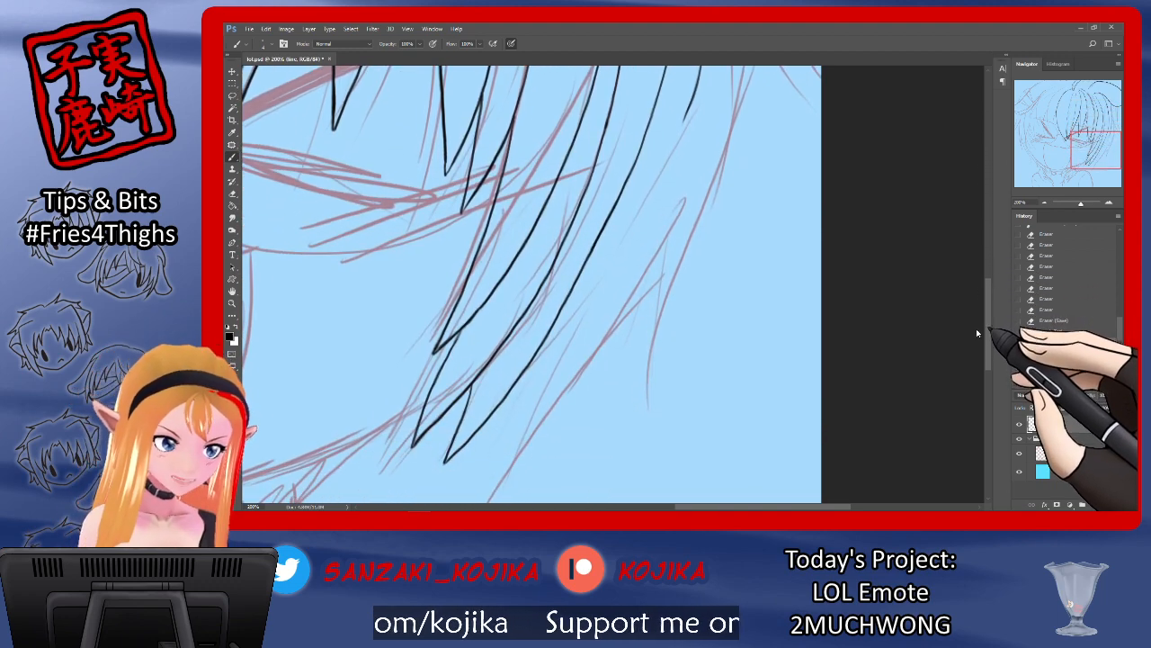
{"action": "left_click_drag", "start_coordinate": [691, 103], "coordinate": [687, 116]}
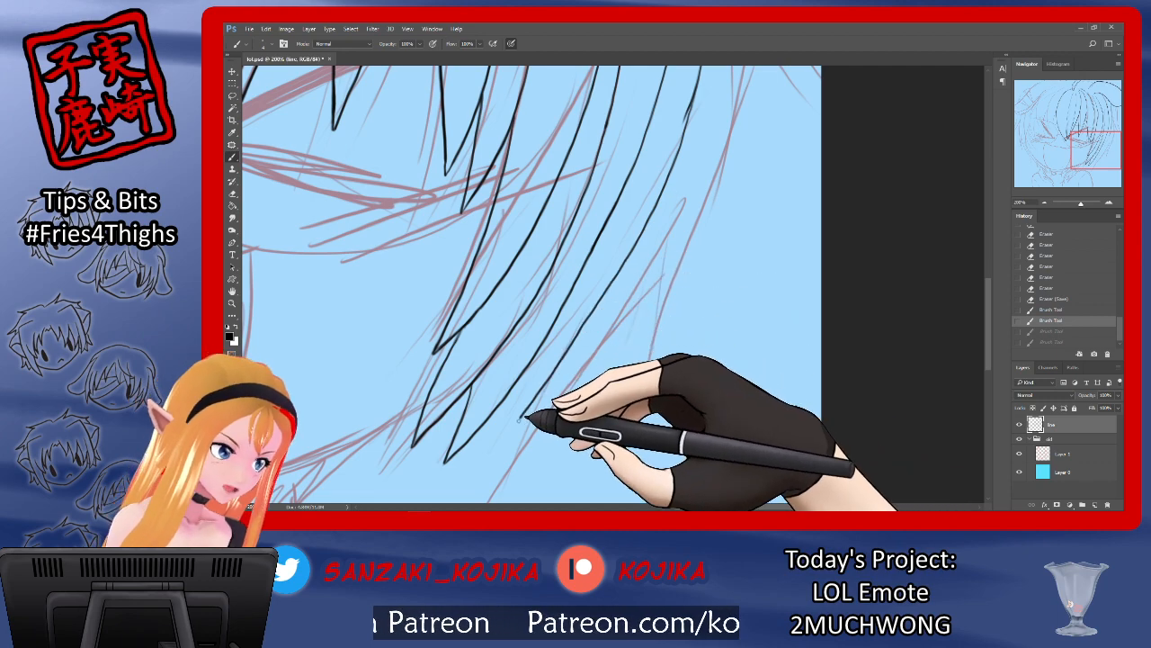
{"action": "left_click_drag", "start_coordinate": [522, 416], "coordinate": [500, 454]}
{"action": "left_click_drag", "start_coordinate": [512, 393], "coordinate": [534, 452]}
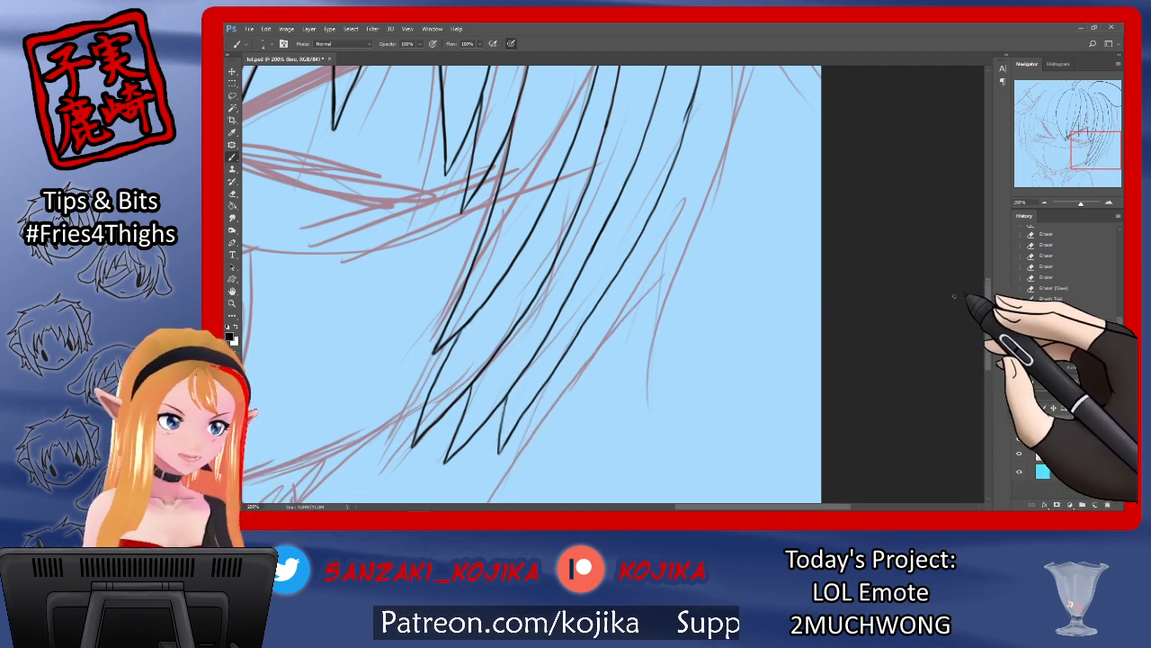
Step: Hide the sketch and erase the overlapping join in the new strand's outer line
{"action": "left_click", "coordinate": [1019, 454]}
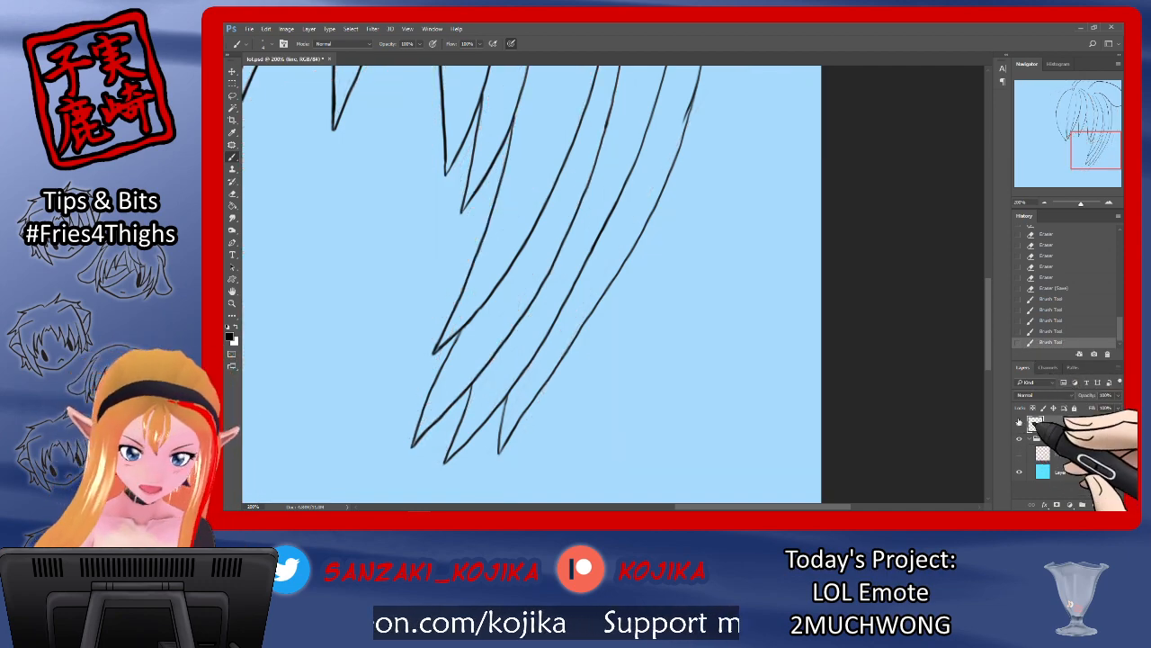
{"action": "left_click", "coordinate": [232, 193]}
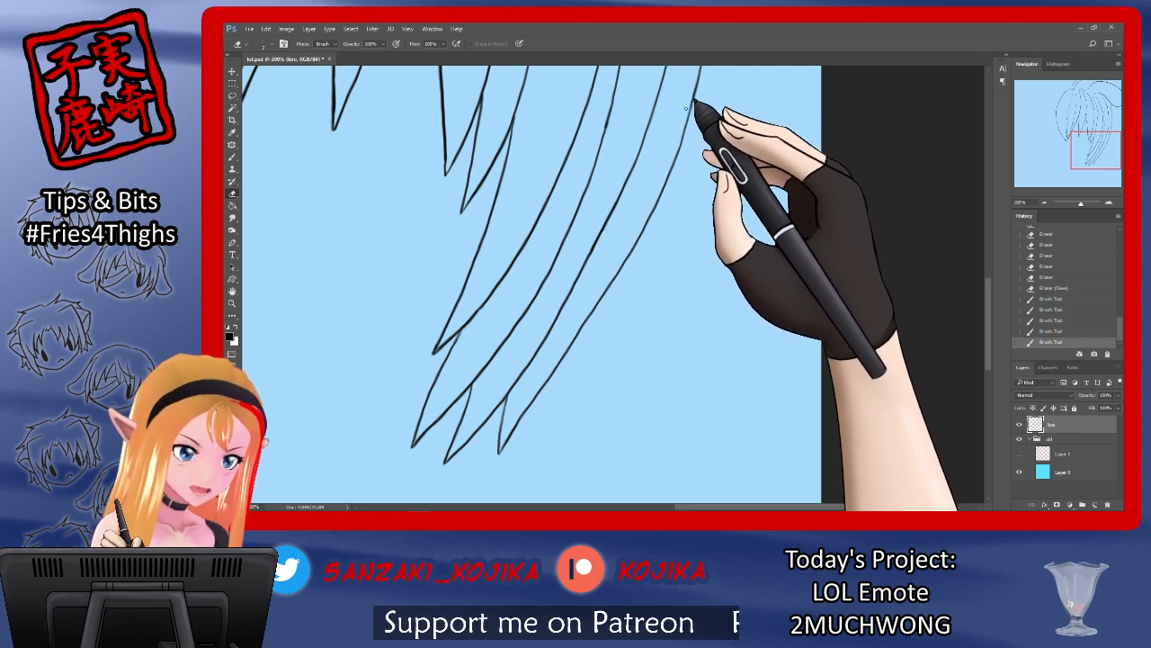
{"action": "left_click_drag", "start_coordinate": [688, 109], "coordinate": [707, 77]}
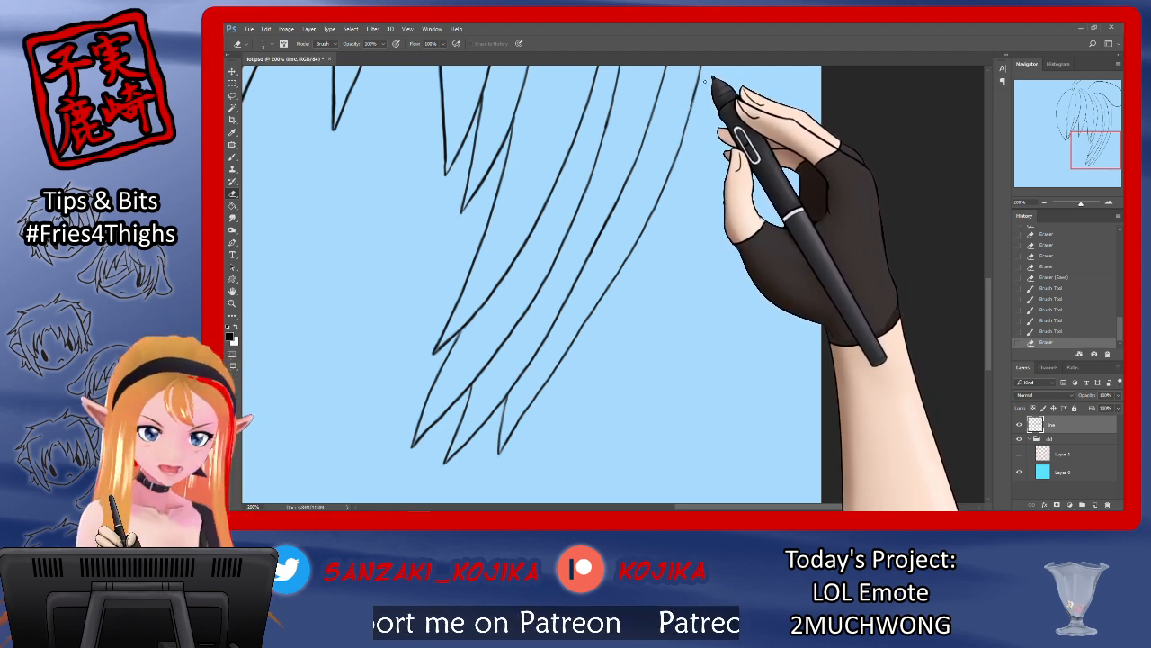
Step: Show the sketch, ink another long strand line farther out, and taper it into a closed pointed tip beside the previous one
{"action": "left_click", "coordinate": [1019, 452]}
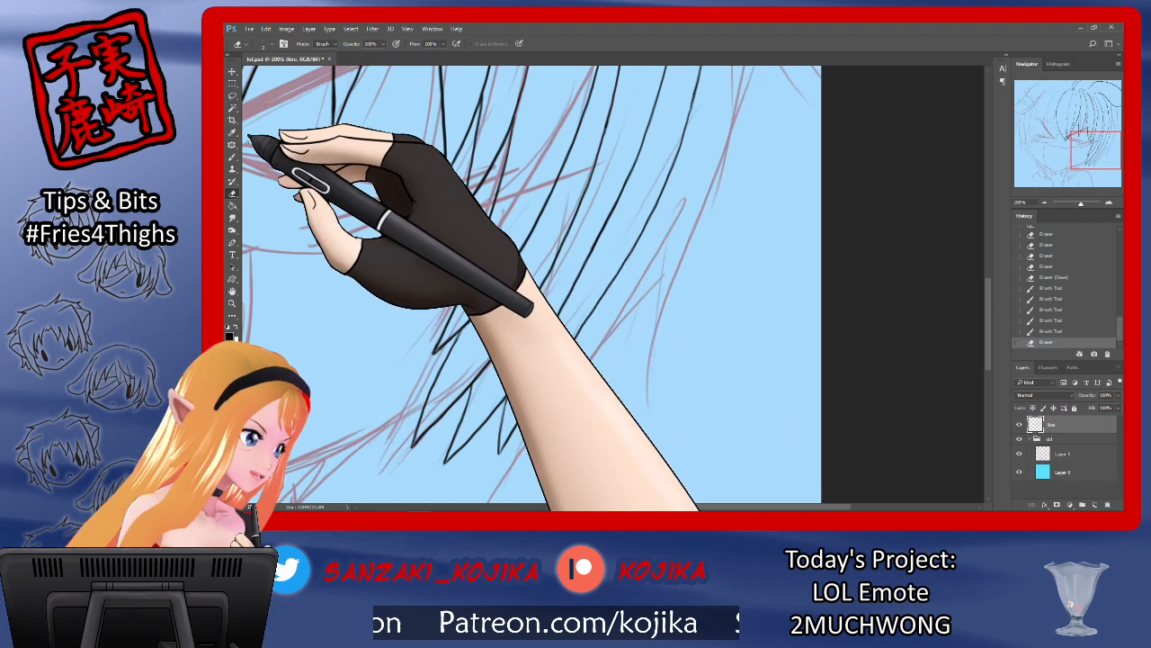
{"action": "left_click", "coordinate": [232, 156]}
{"action": "left_click_drag", "start_coordinate": [987, 310], "coordinate": [997, 239]}
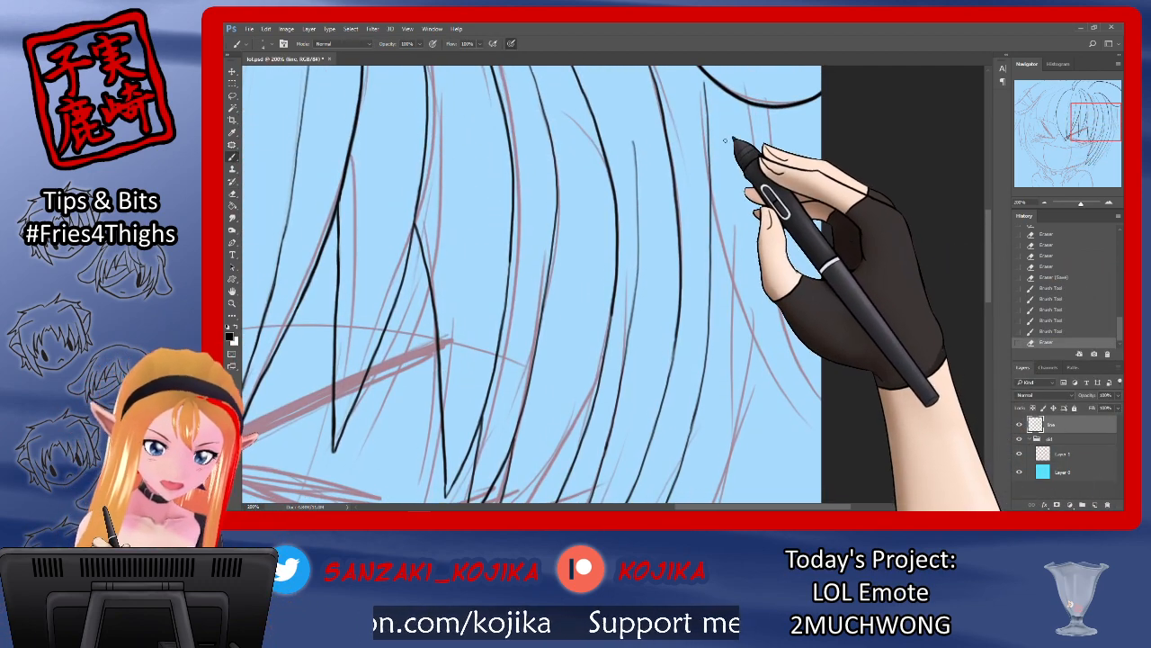
{"action": "mouse_move", "coordinate": [732, 148]}
{"action": "left_mouse_down"}
{"action": "mouse_move", "coordinate": [734, 312]}
{"action": "mouse_move", "coordinate": [711, 454]}
{"action": "left_mouse_up"}
{"action": "left_click_drag", "start_coordinate": [990, 242], "coordinate": [988, 334]}
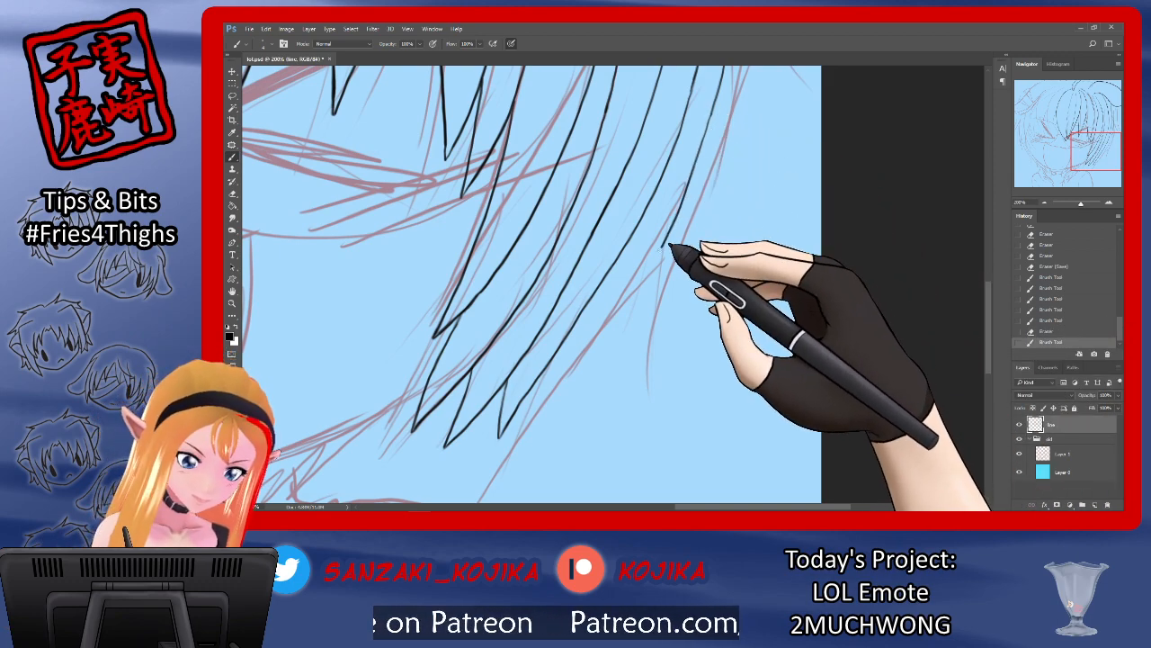
{"action": "left_click_drag", "start_coordinate": [539, 414], "coordinate": [528, 434]}
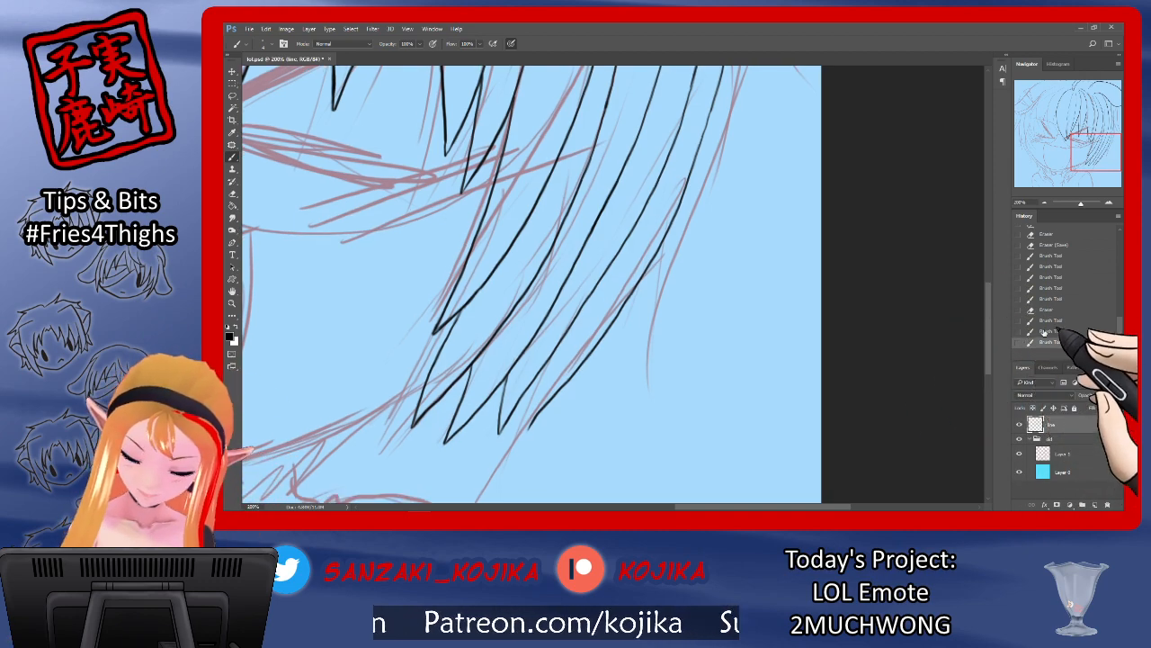
{"action": "left_click_drag", "start_coordinate": [986, 324], "coordinate": [985, 347]}
{"action": "left_click_drag", "start_coordinate": [538, 279], "coordinate": [552, 294]}
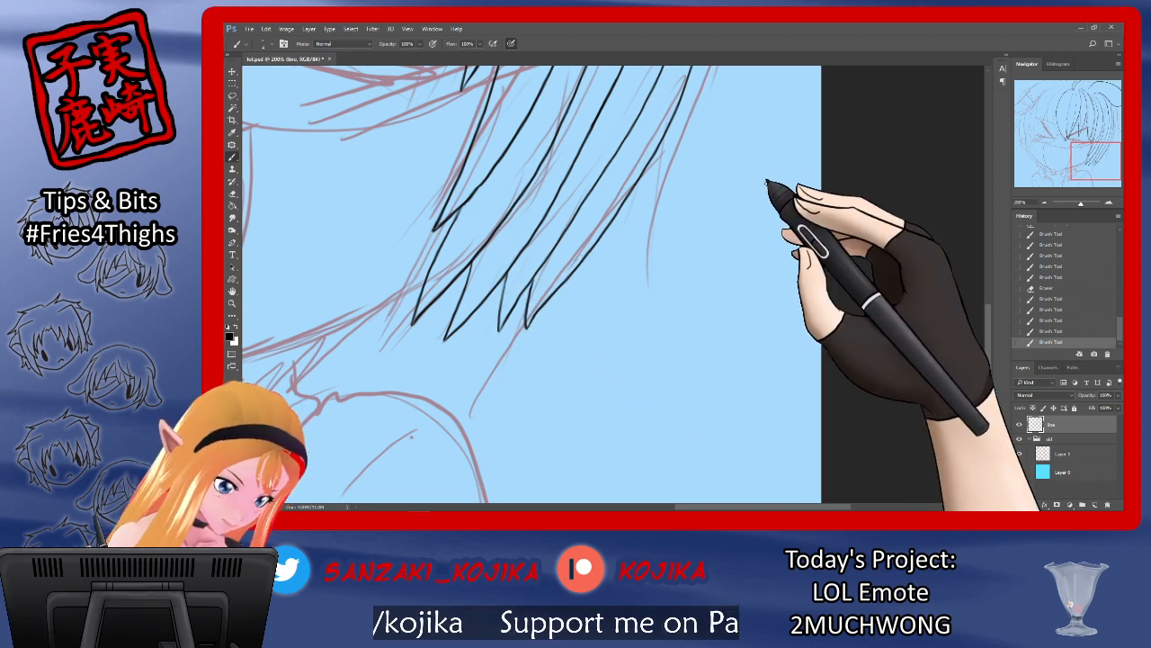
Step: Ink the shorter outermost strand's edge down to a point and close its tip with a curved inner line
{"action": "left_click_drag", "start_coordinate": [990, 316], "coordinate": [997, 261]}
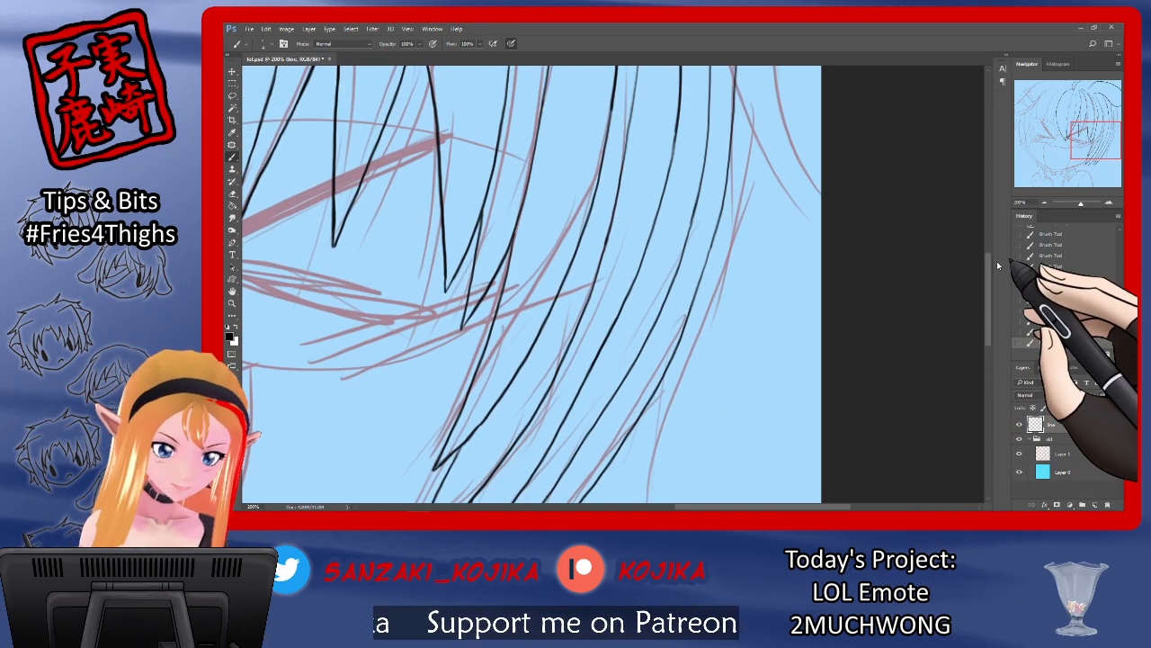
{"action": "mouse_move", "coordinate": [755, 88]}
{"action": "left_mouse_down"}
{"action": "mouse_move", "coordinate": [728, 256]}
{"action": "mouse_move", "coordinate": [644, 493]}
{"action": "left_mouse_up"}
{"action": "left_click_drag", "start_coordinate": [985, 286], "coordinate": [991, 316]}
{"action": "left_click_drag", "start_coordinate": [654, 231], "coordinate": [637, 310]}
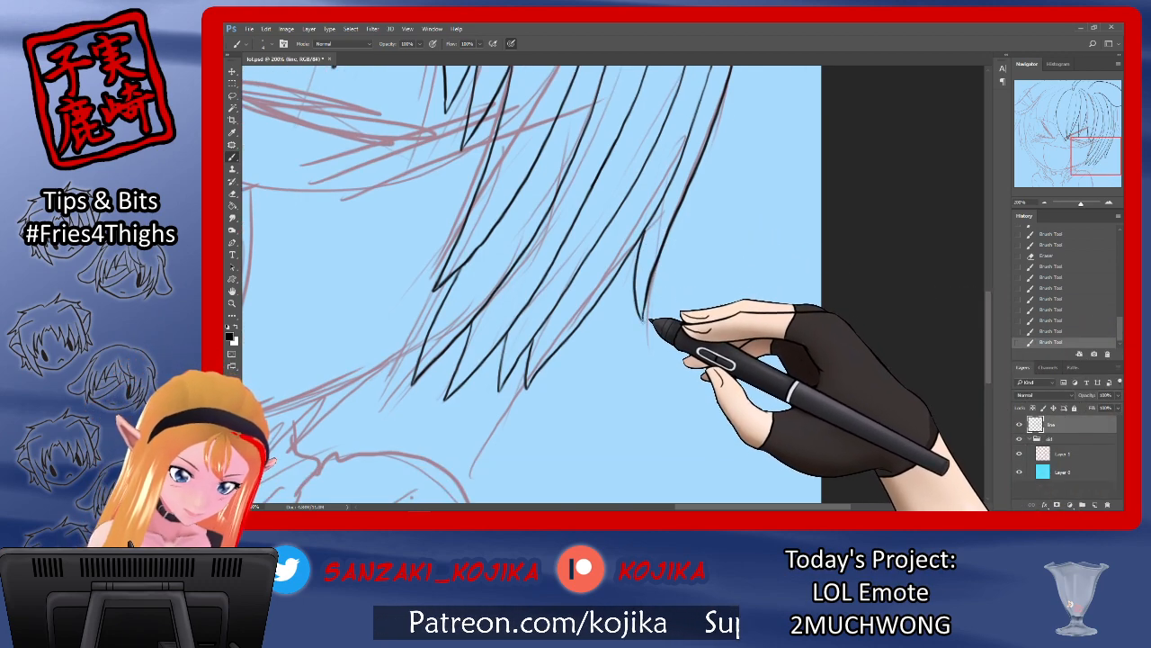
Step: Hide the sketch, strengthen the outer line at the outermost strand's tip, and show the sketch again
{"action": "left_click", "coordinate": [1019, 453]}
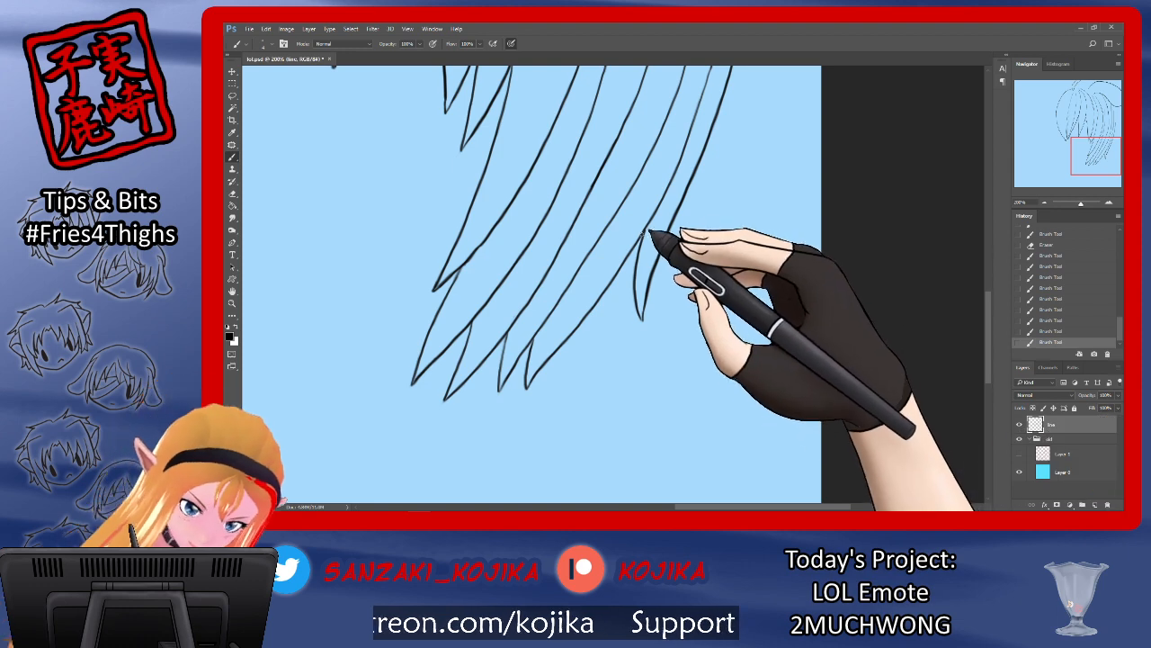
{"action": "left_click_drag", "start_coordinate": [663, 239], "coordinate": [644, 320]}
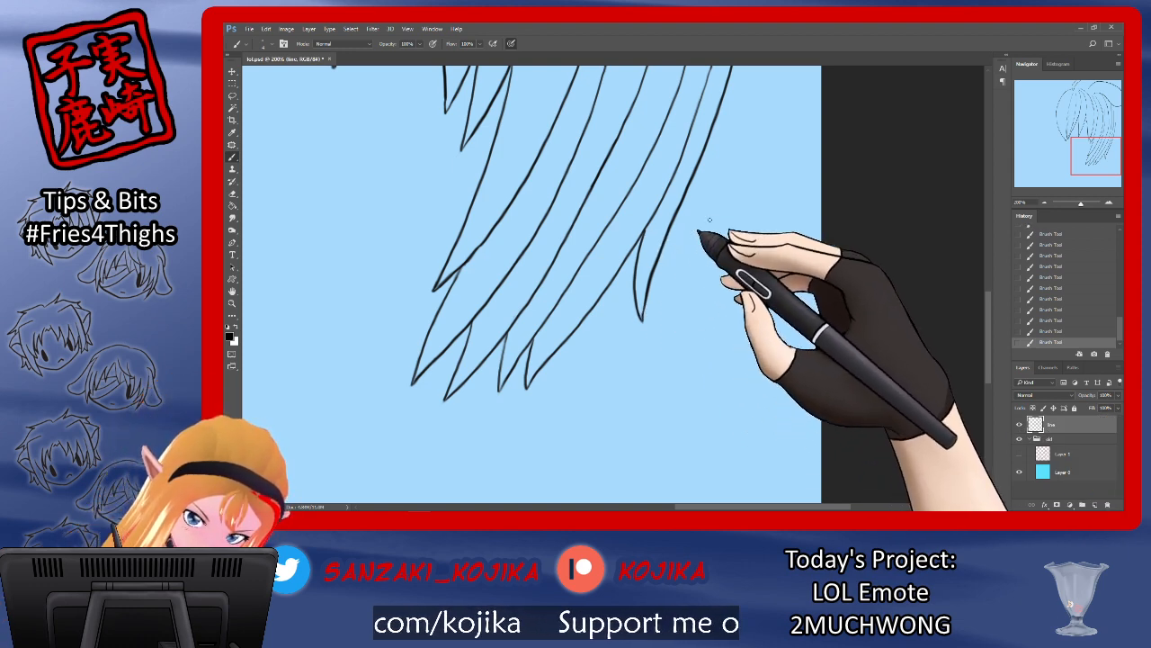
{"action": "left_click", "coordinate": [1019, 452]}
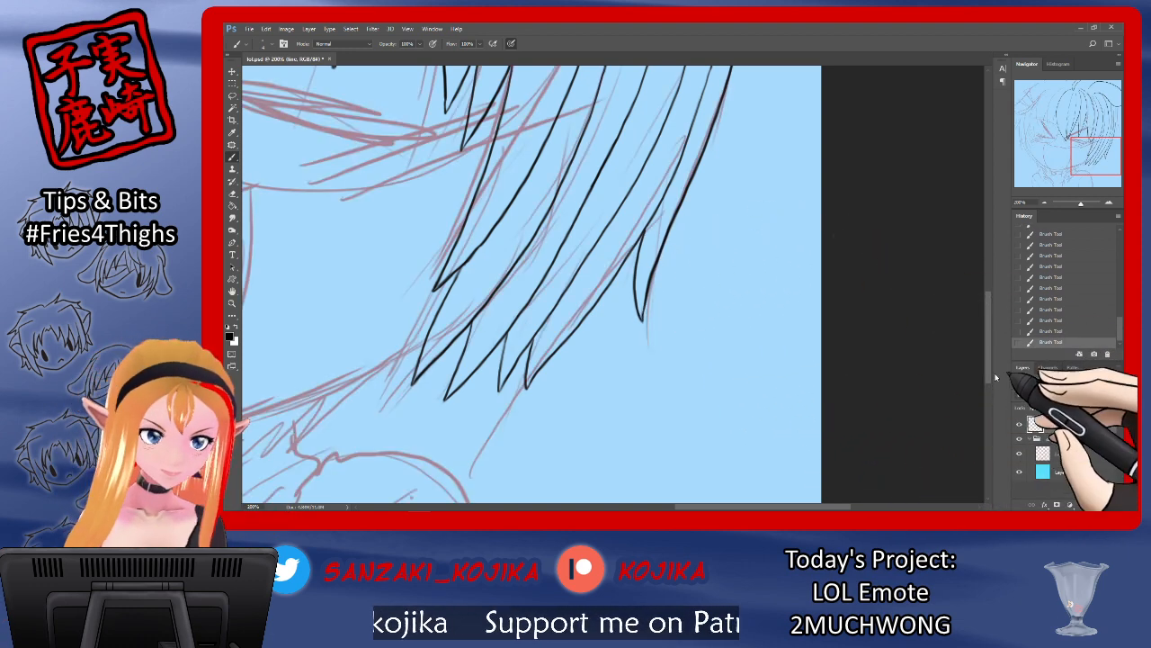
{"action": "left_click_drag", "start_coordinate": [995, 378], "coordinate": [996, 226]}
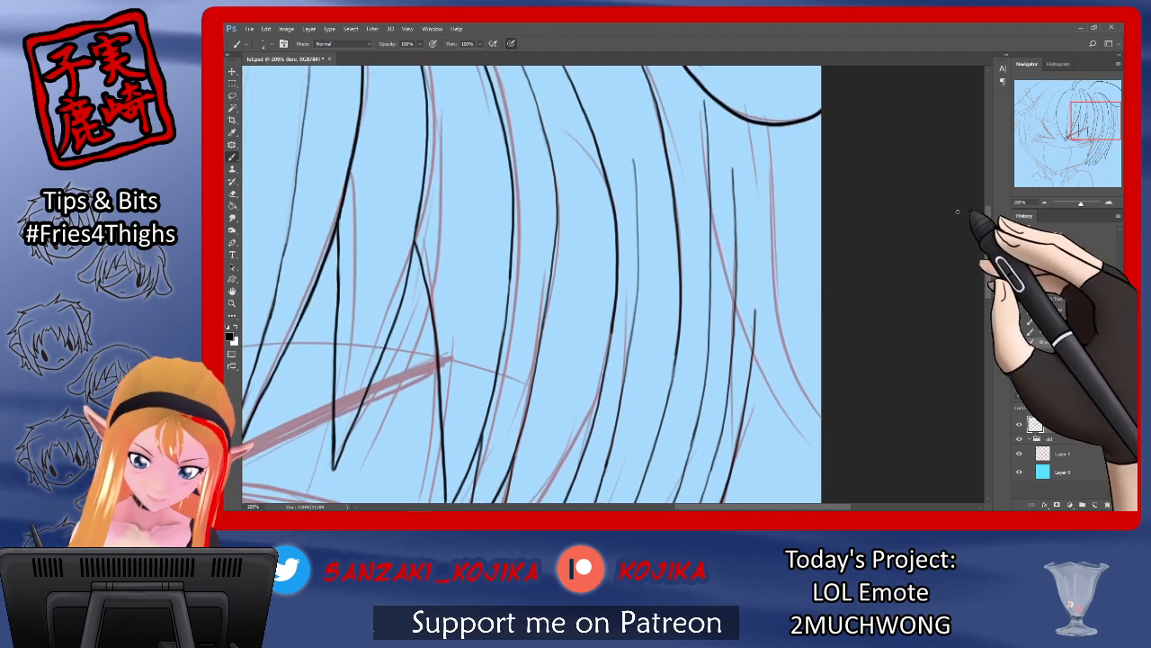
Step: Ink a narrow pointed strand hanging from the outer hair curve beside the layered strands, checking it with the sketch hidden
{"action": "mouse_move", "coordinate": [767, 124]}
{"action": "left_mouse_down"}
{"action": "mouse_move", "coordinate": [782, 374]}
{"action": "mouse_move", "coordinate": [800, 434]}
{"action": "left_mouse_up"}
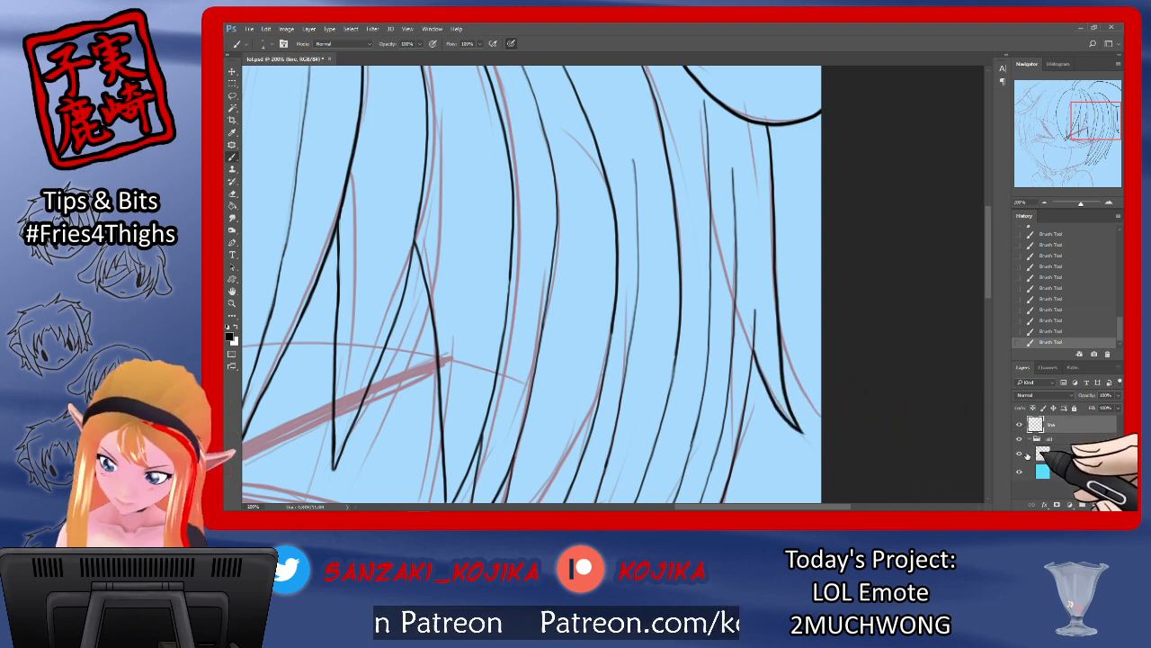
{"action": "left_click", "coordinate": [1022, 454]}
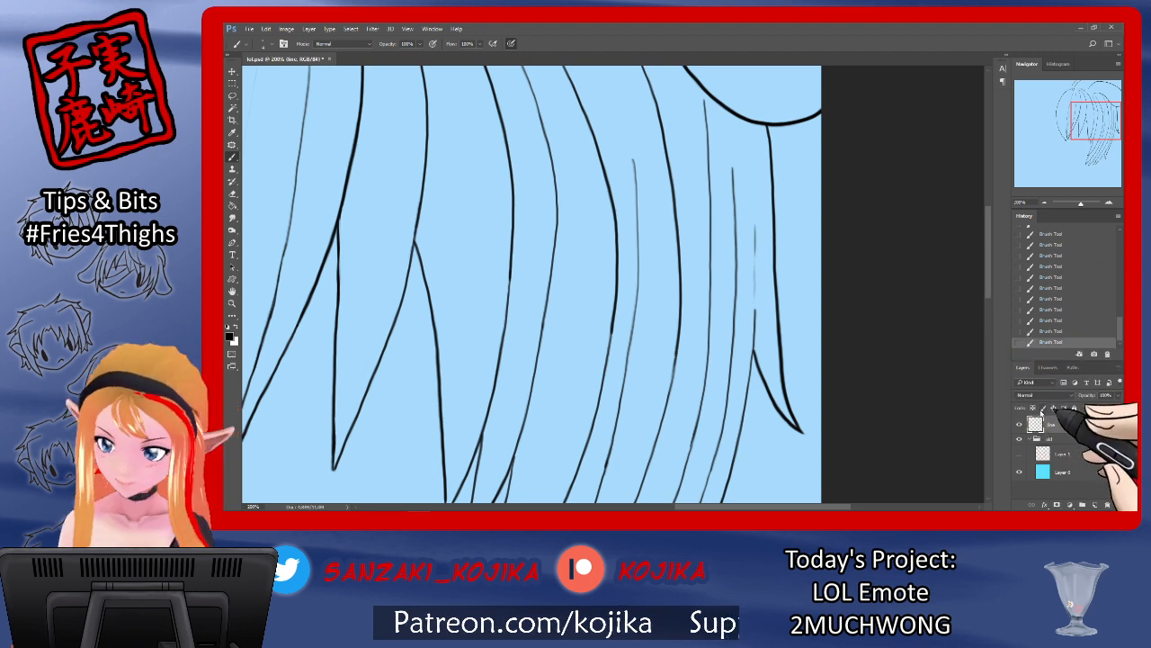
{"action": "left_click", "coordinate": [1021, 452]}
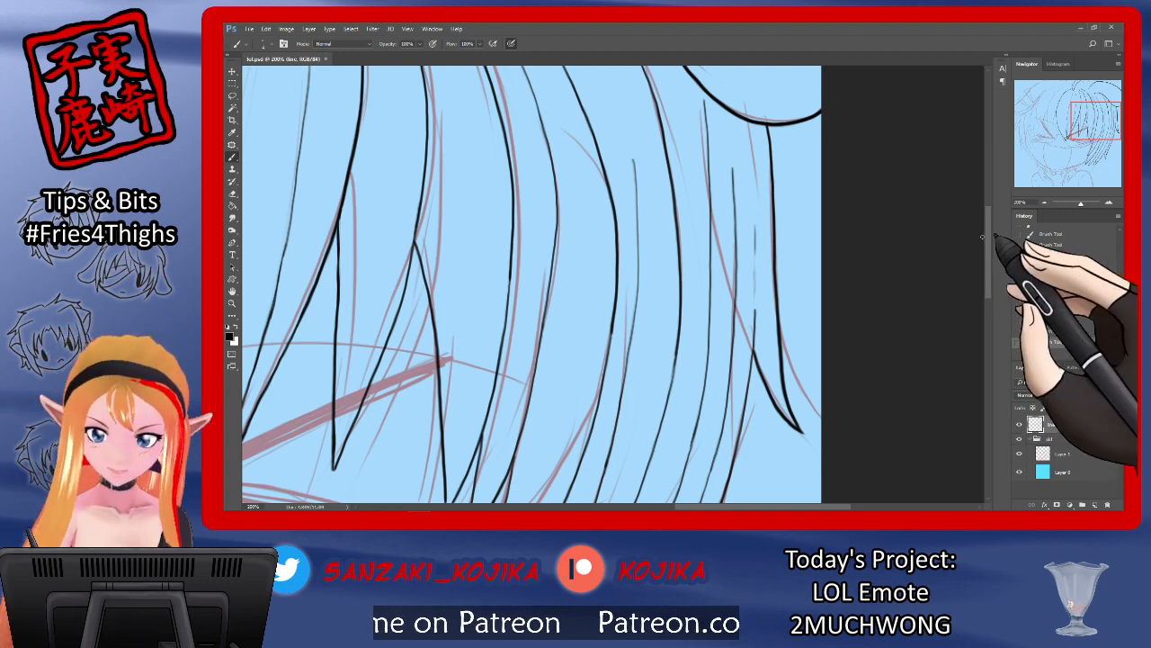
Step: Ink a curved line across the crown joining the top hair tuft to the outer hair outline, redoing the stroke once
{"action": "left_click_drag", "start_coordinate": [987, 247], "coordinate": [983, 190]}
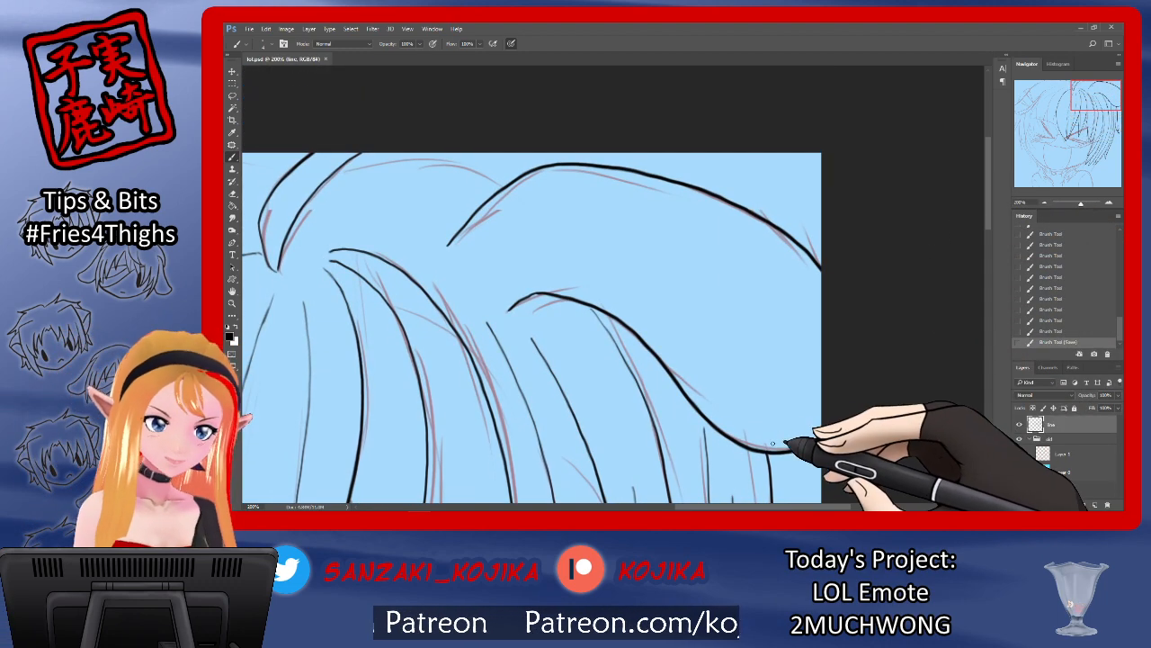
{"action": "left_click_drag", "start_coordinate": [760, 506], "coordinate": [729, 507]}
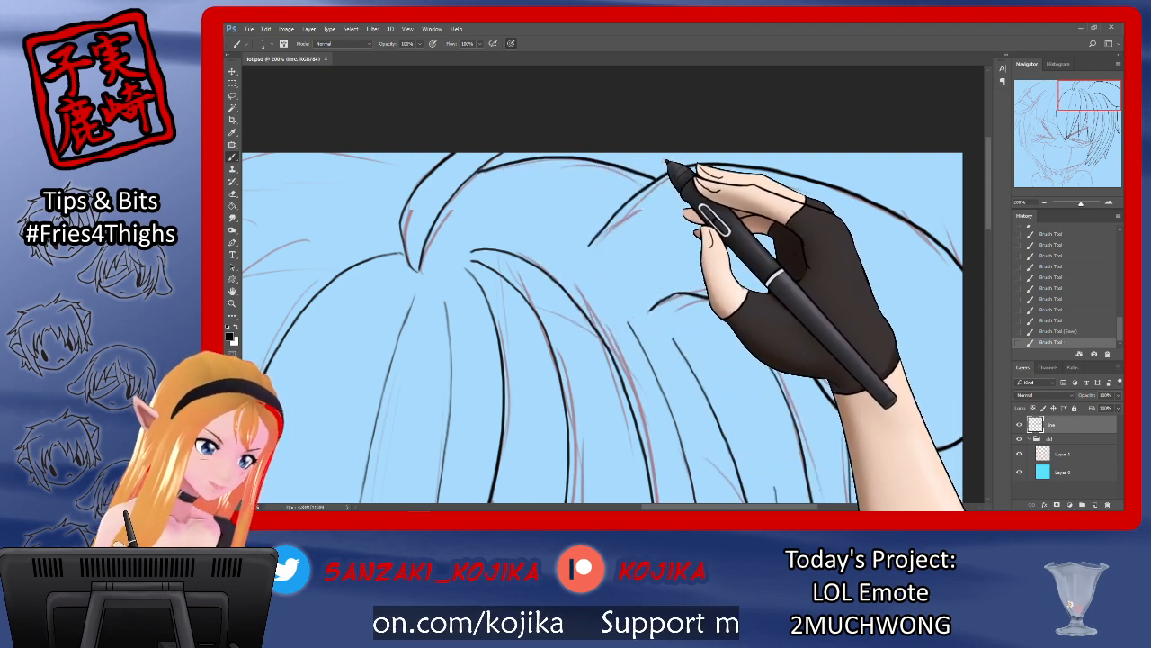
{"action": "left_click", "coordinate": [1051, 321]}
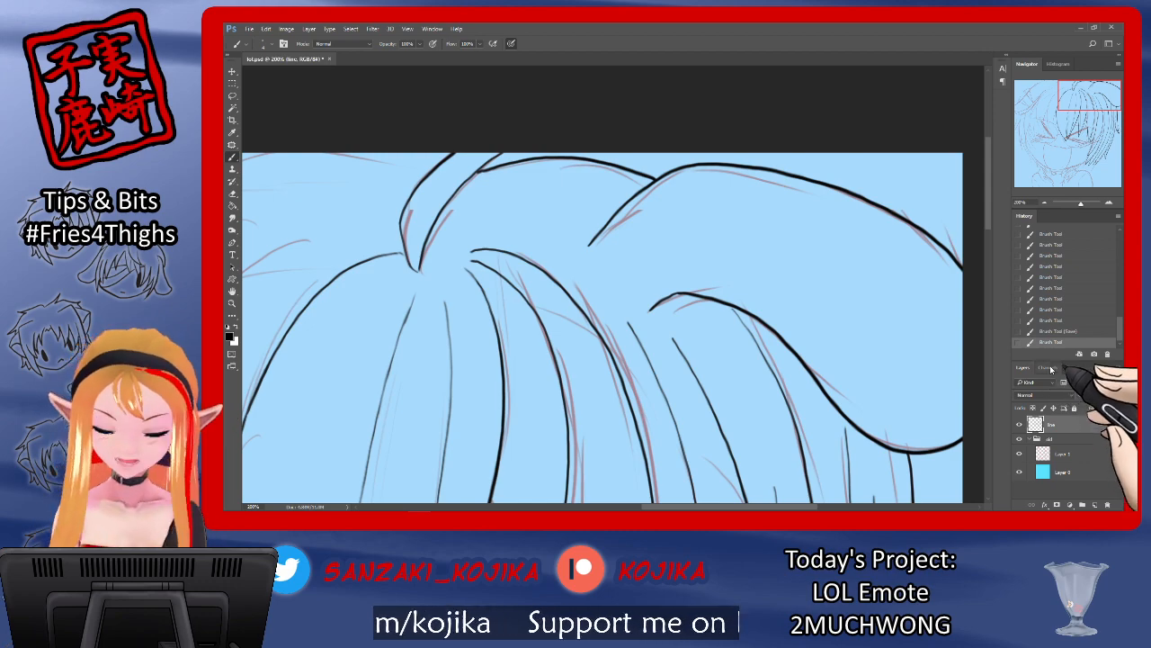
{"action": "left_click", "coordinate": [1066, 331]}
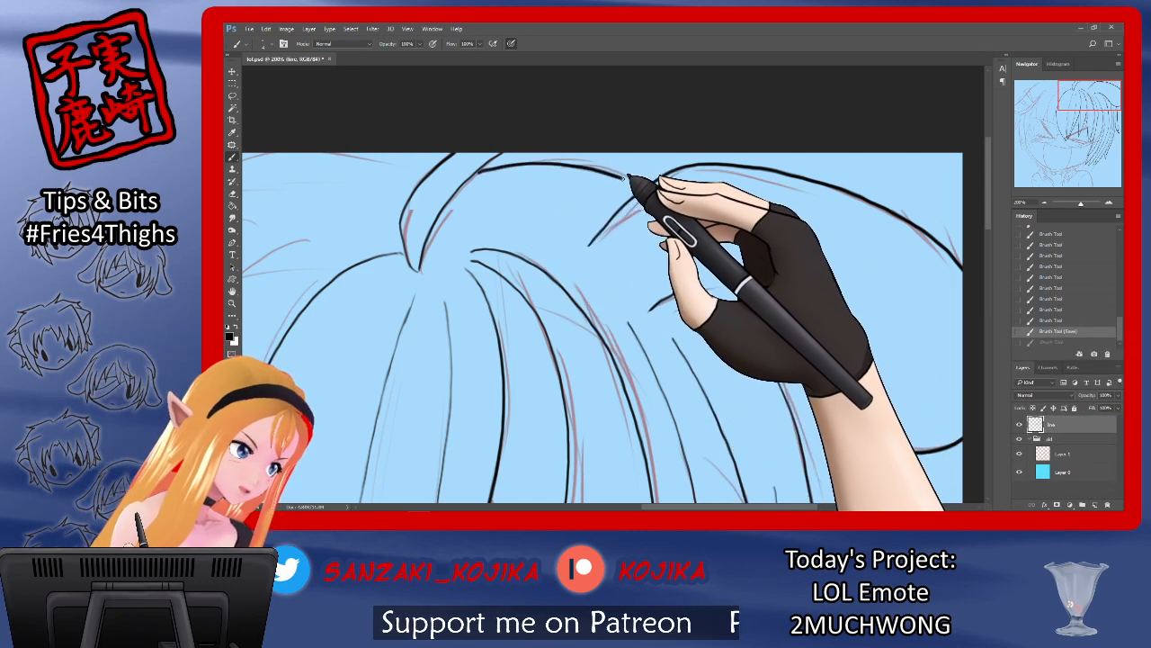
{"action": "left_click_drag", "start_coordinate": [648, 184], "coordinate": [664, 161]}
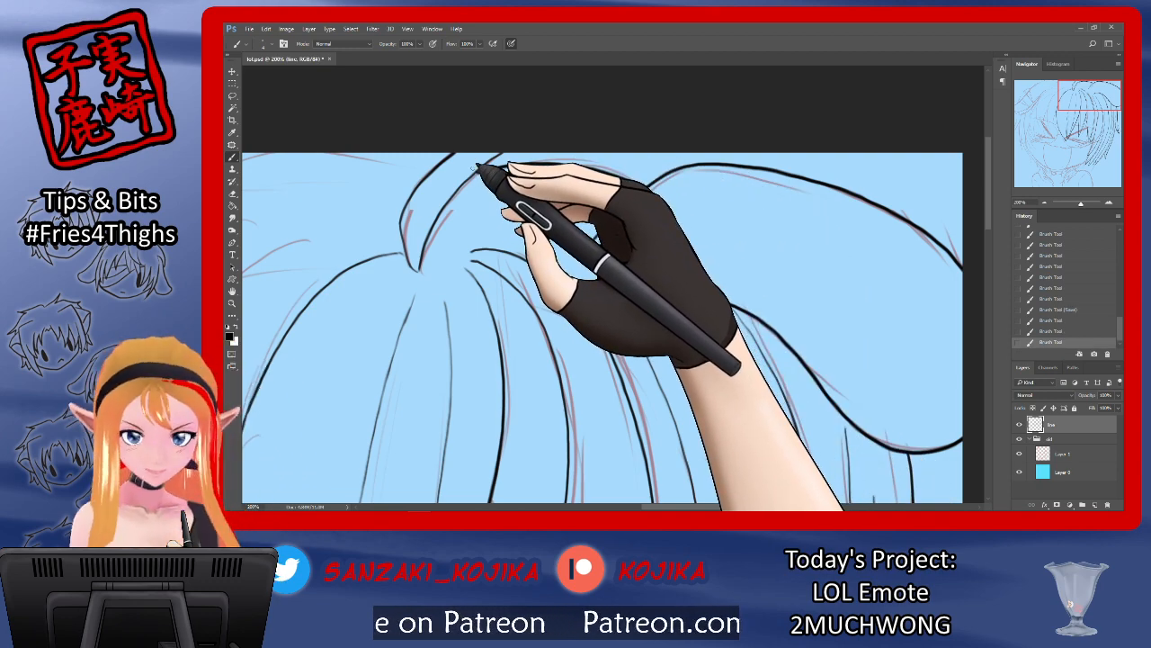
Step: Ink a new bang strand on the other side of the hair parting and close it into a pointed tip with an inner edge
{"action": "mouse_move", "coordinate": [989, 222]}
{"action": "left_mouse_down"}
{"action": "mouse_move", "coordinate": [962, 370]}
{"action": "mouse_move", "coordinate": [981, 243]}
{"action": "left_mouse_up"}
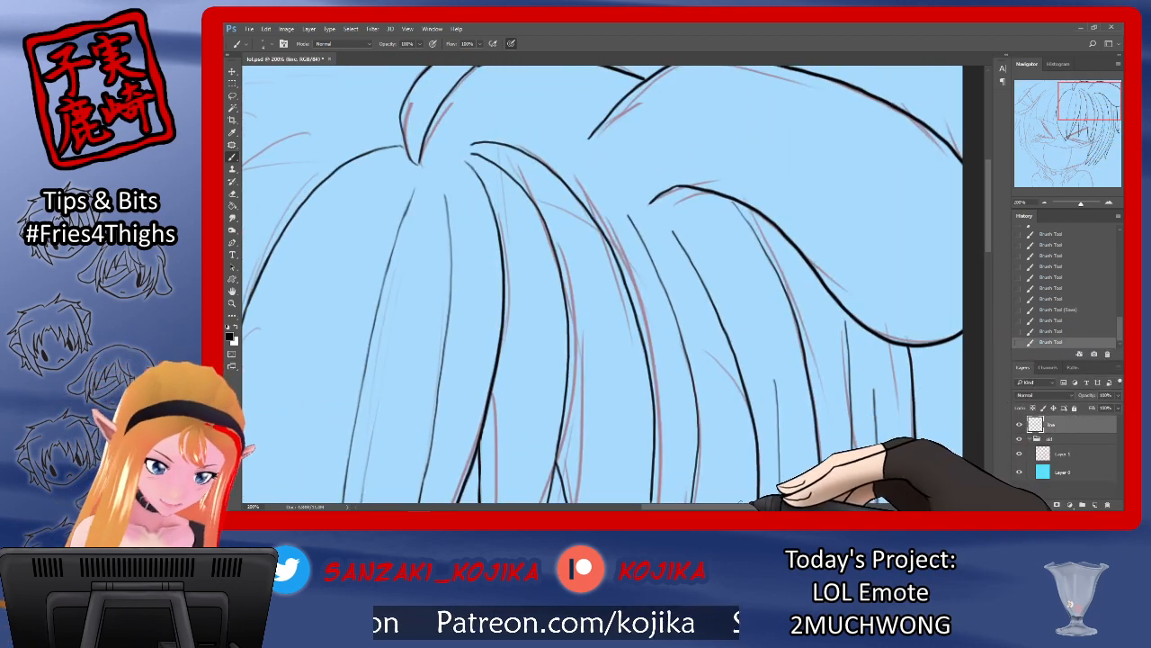
{"action": "left_click_drag", "start_coordinate": [754, 505], "coordinate": [666, 504]}
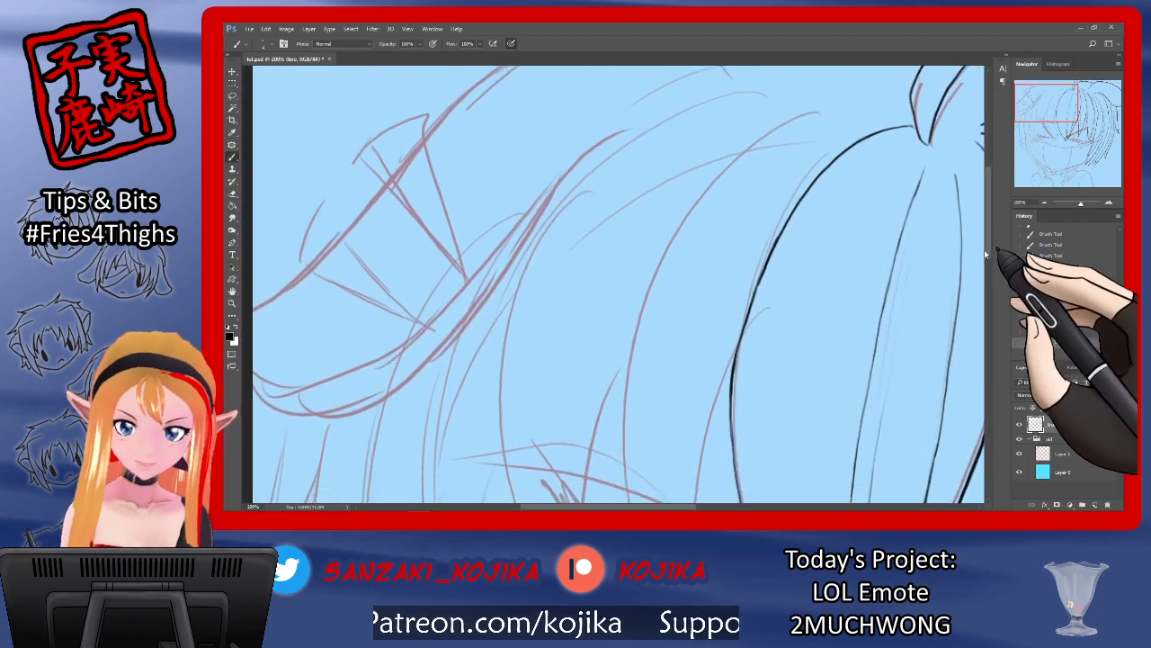
{"action": "mouse_move", "coordinate": [985, 254]}
{"action": "left_mouse_down"}
{"action": "mouse_move", "coordinate": [987, 281]}
{"action": "mouse_move", "coordinate": [992, 234]}
{"action": "left_mouse_up"}
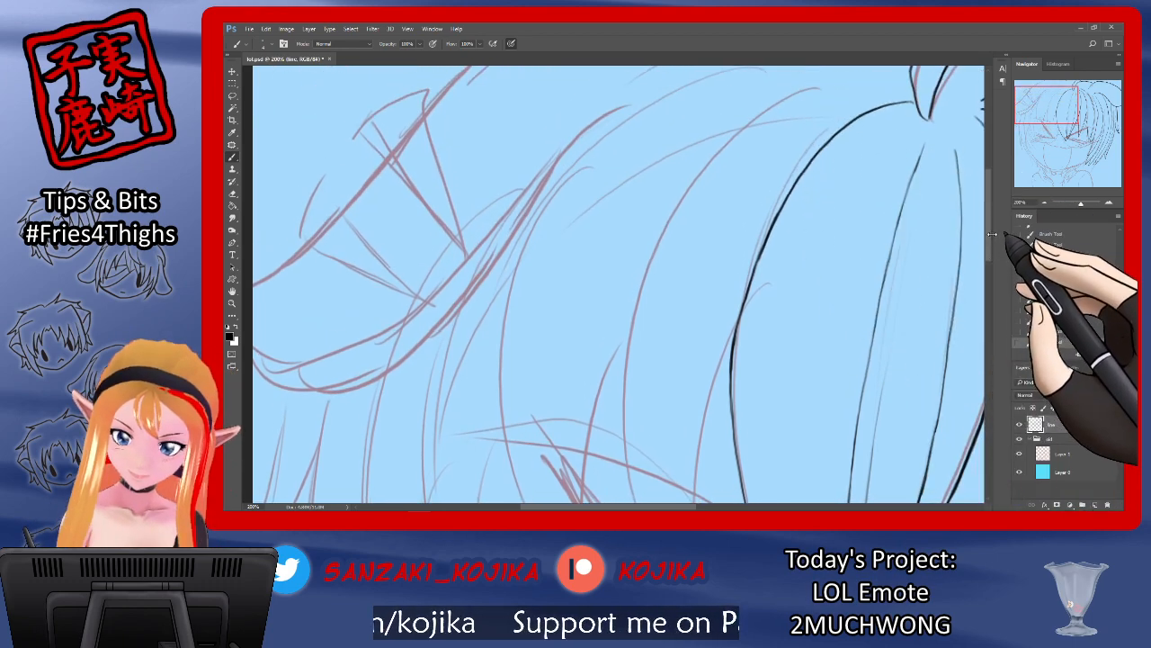
{"action": "mouse_move", "coordinate": [819, 92]}
{"action": "left_mouse_down"}
{"action": "mouse_move", "coordinate": [709, 174]}
{"action": "mouse_move", "coordinate": [680, 218]}
{"action": "mouse_move", "coordinate": [637, 349]}
{"action": "mouse_move", "coordinate": [632, 486]}
{"action": "left_mouse_up"}
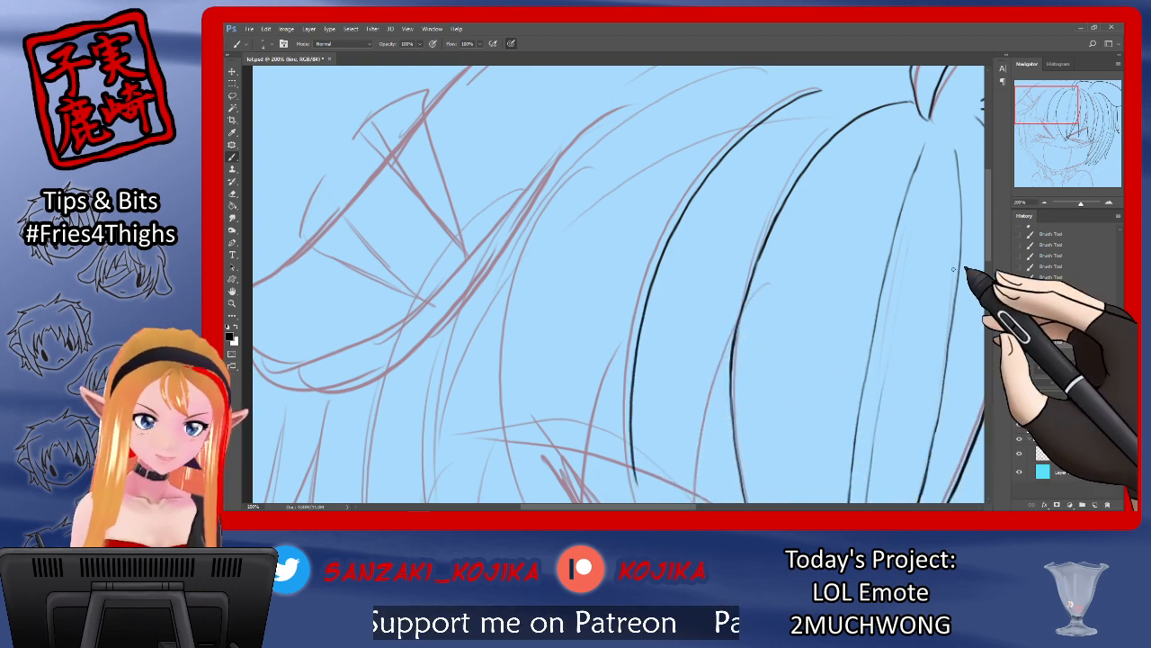
{"action": "left_click_drag", "start_coordinate": [988, 242], "coordinate": [989, 287]}
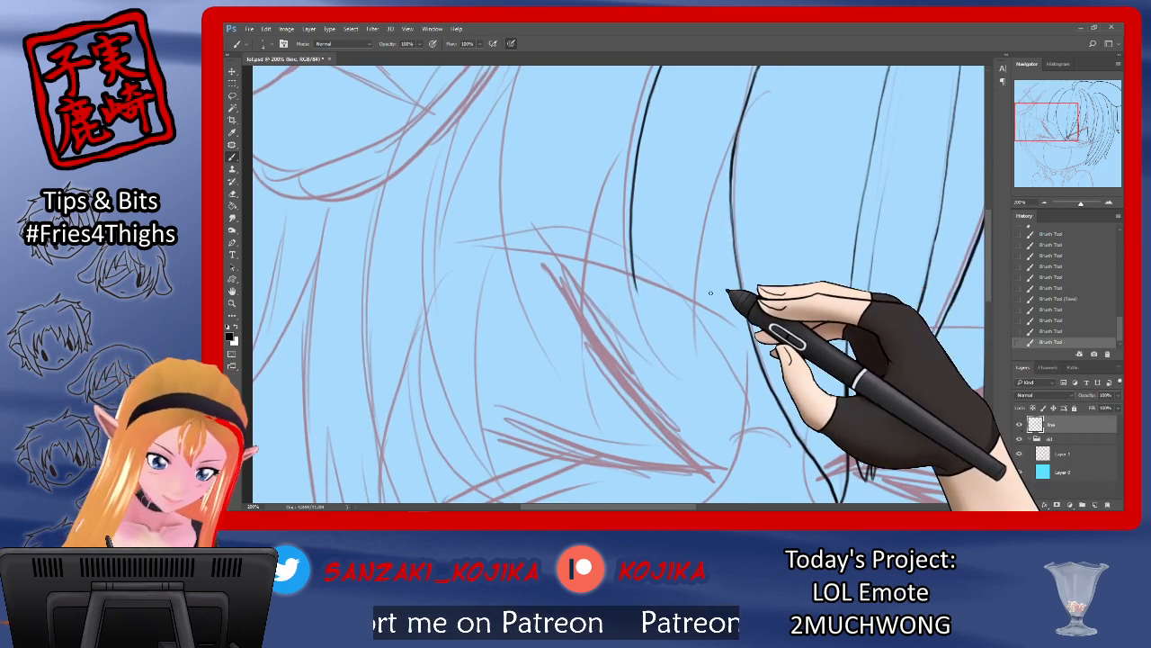
{"action": "left_click_drag", "start_coordinate": [636, 287], "coordinate": [679, 374]}
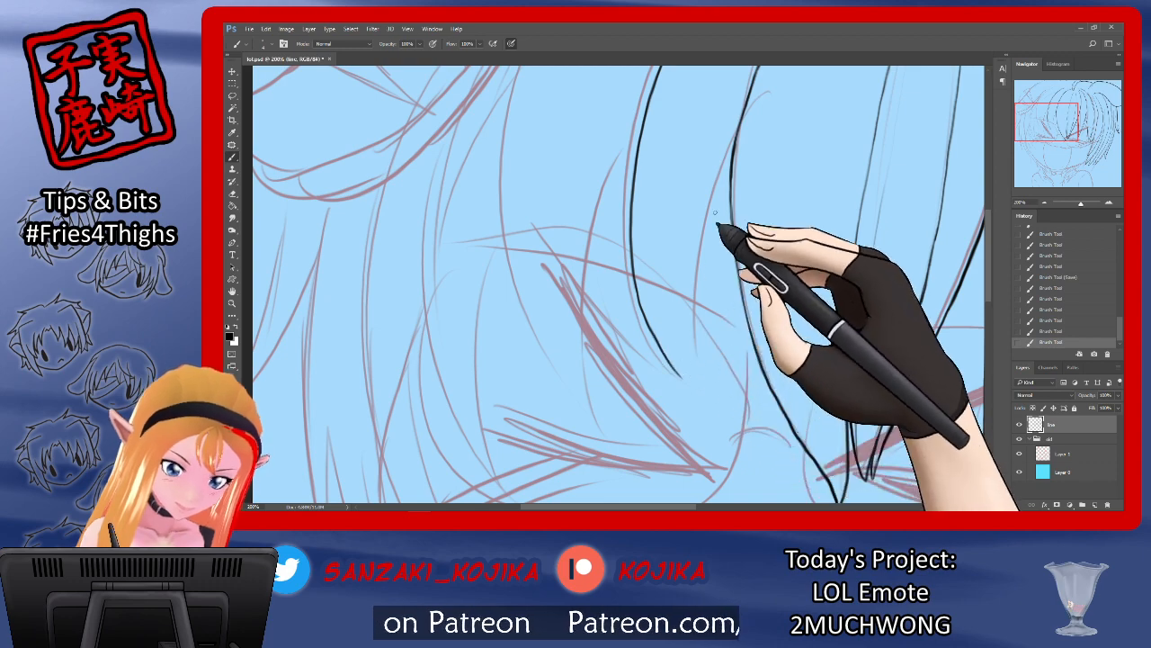
{"action": "left_click_drag", "start_coordinate": [726, 184], "coordinate": [691, 368]}
Step: Hide the sketch and ink a thin inner detail line down the upper part of the new bang strand
{"action": "left_click", "coordinate": [1019, 440]}
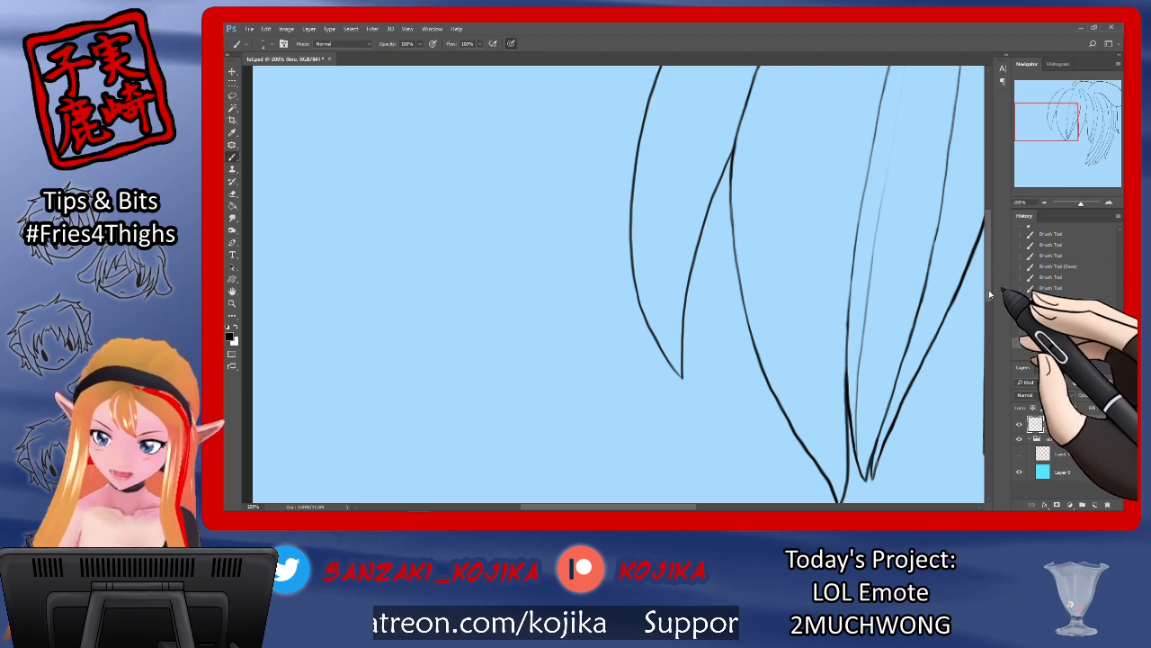
{"action": "left_click_drag", "start_coordinate": [990, 294], "coordinate": [990, 284]}
{"action": "left_click_drag", "start_coordinate": [996, 270], "coordinate": [986, 232]}
{"action": "mouse_move", "coordinate": [868, 110]}
{"action": "left_mouse_down"}
{"action": "mouse_move", "coordinate": [770, 200]}
{"action": "mouse_move", "coordinate": [699, 330]}
{"action": "mouse_move", "coordinate": [669, 443]}
{"action": "left_mouse_up"}
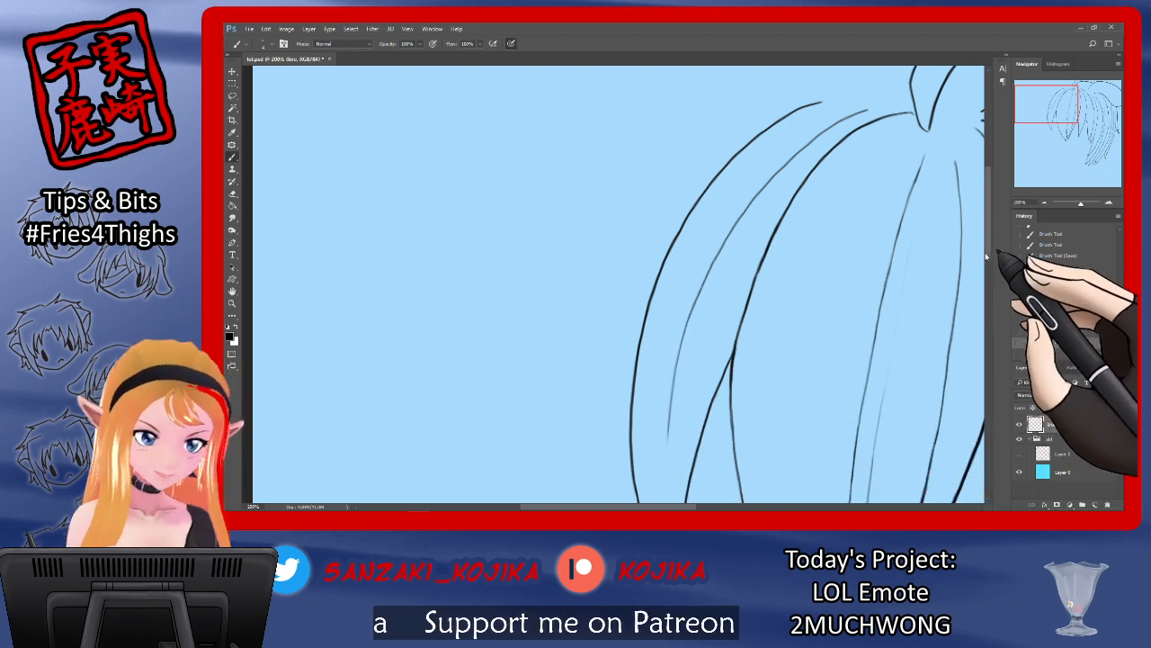
{"action": "left_click_drag", "start_coordinate": [988, 254], "coordinate": [988, 290]}
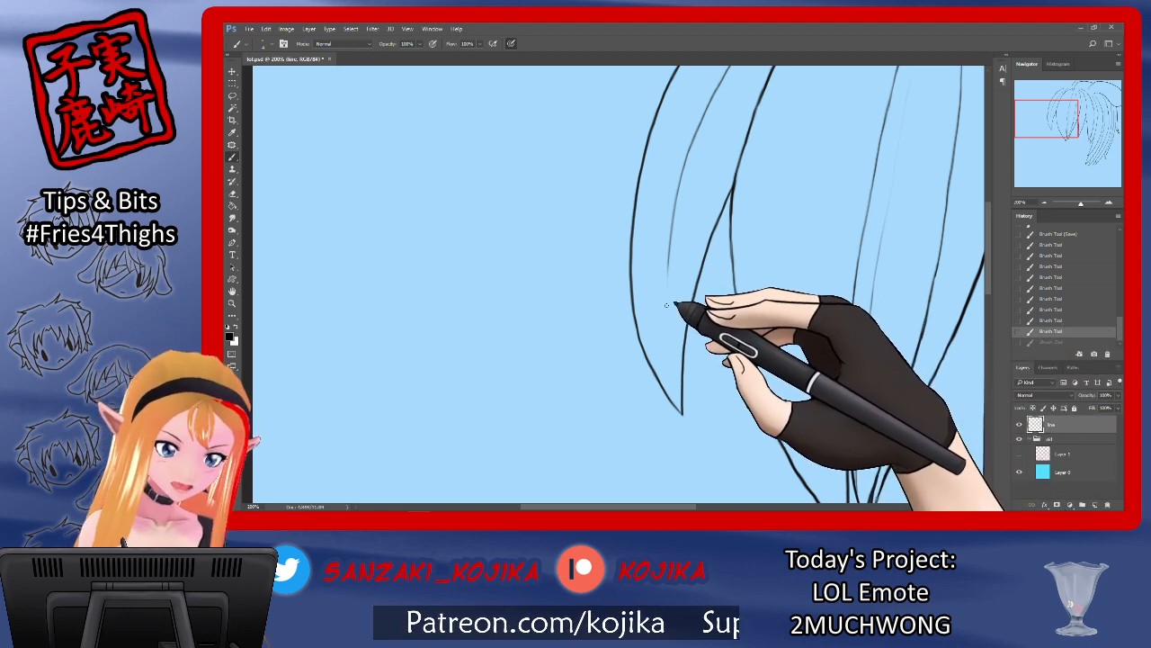
{"action": "left_click_drag", "start_coordinate": [667, 305], "coordinate": [670, 390]}
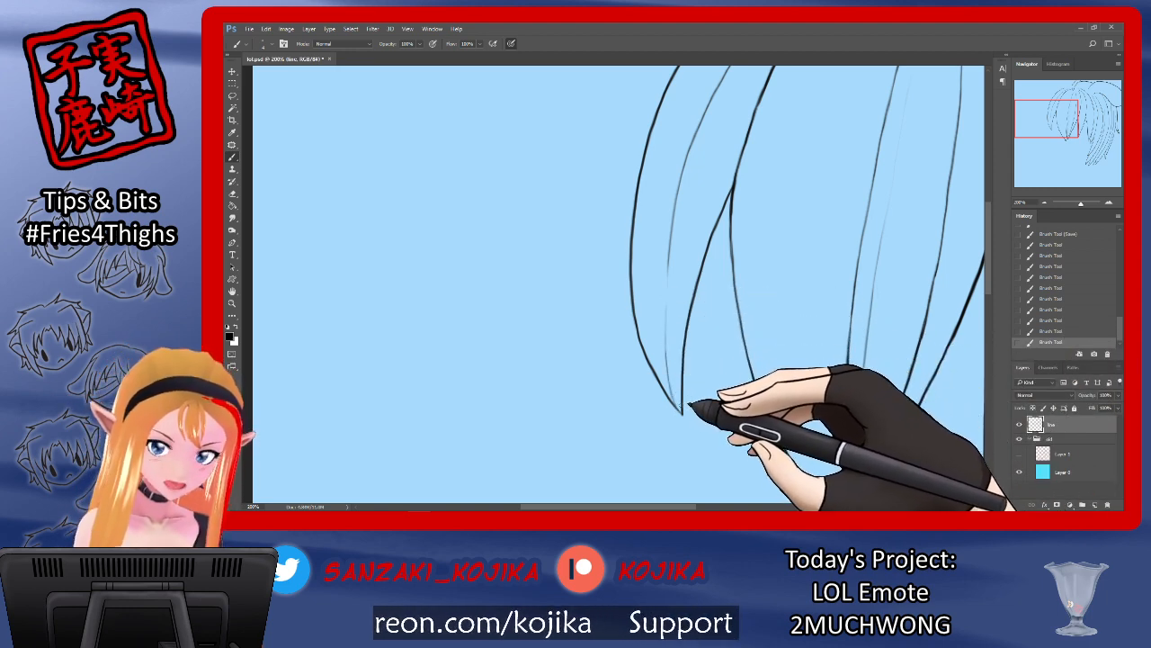
{"action": "left_click", "coordinate": [1057, 331]}
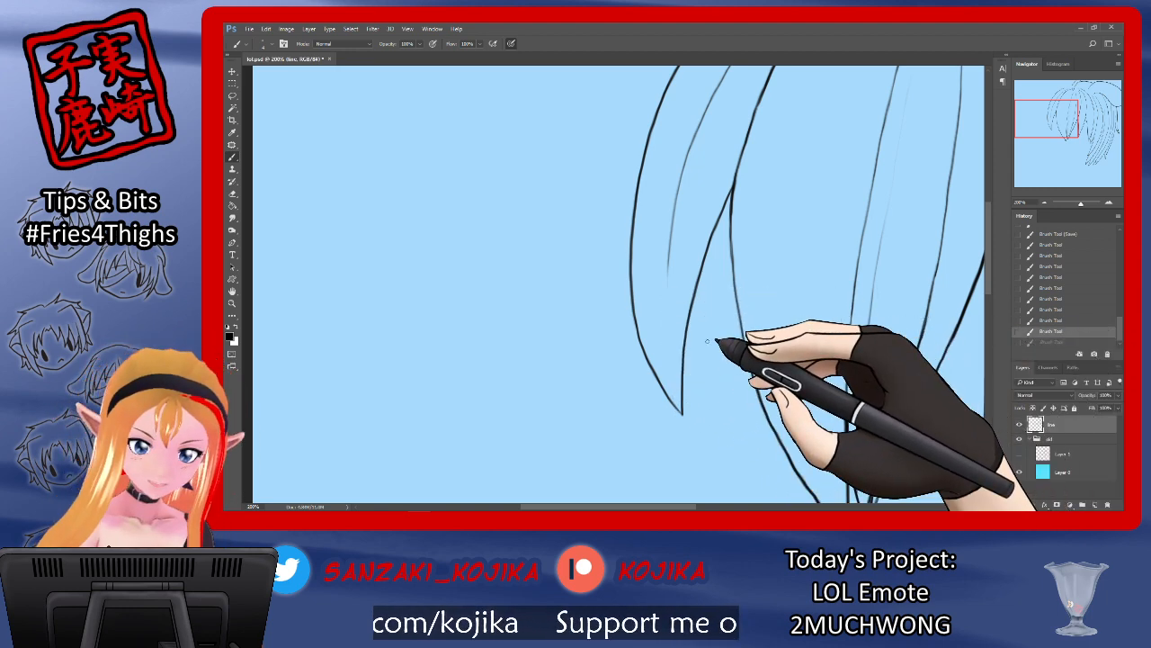
{"action": "left_click_drag", "start_coordinate": [666, 306], "coordinate": [681, 413]}
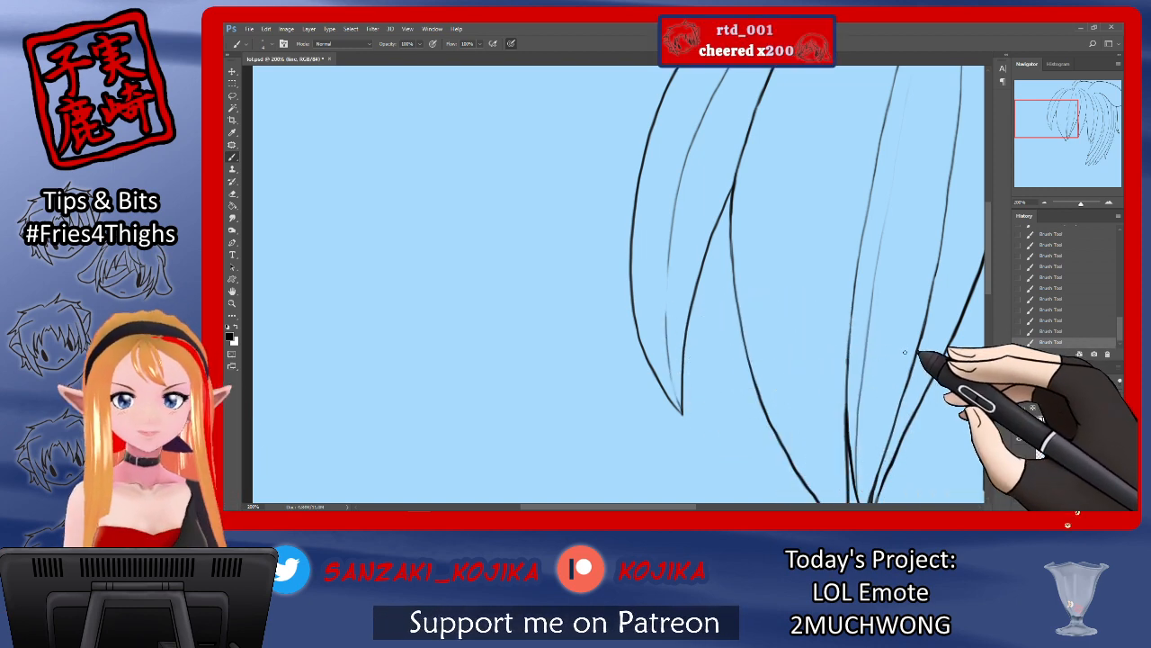
{"action": "left_click", "coordinate": [1057, 331]}
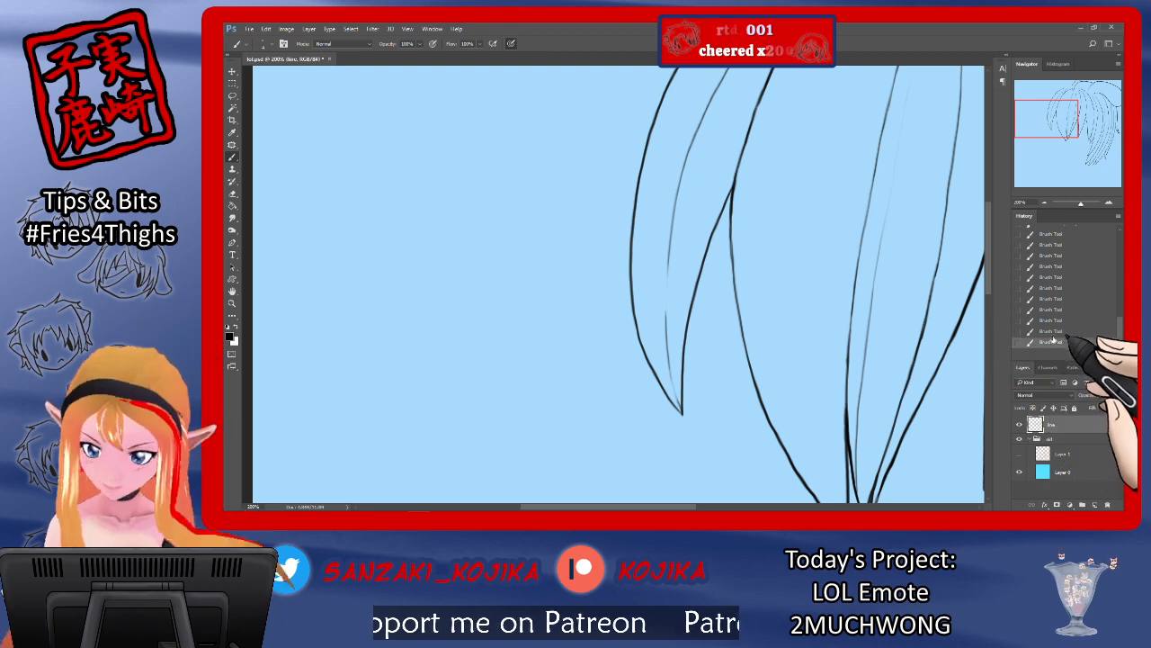
Step: Ink a short, thin detail stroke just above the new bang strand's tip and show the sketch again
{"action": "left_click_drag", "start_coordinate": [667, 339], "coordinate": [681, 411]}
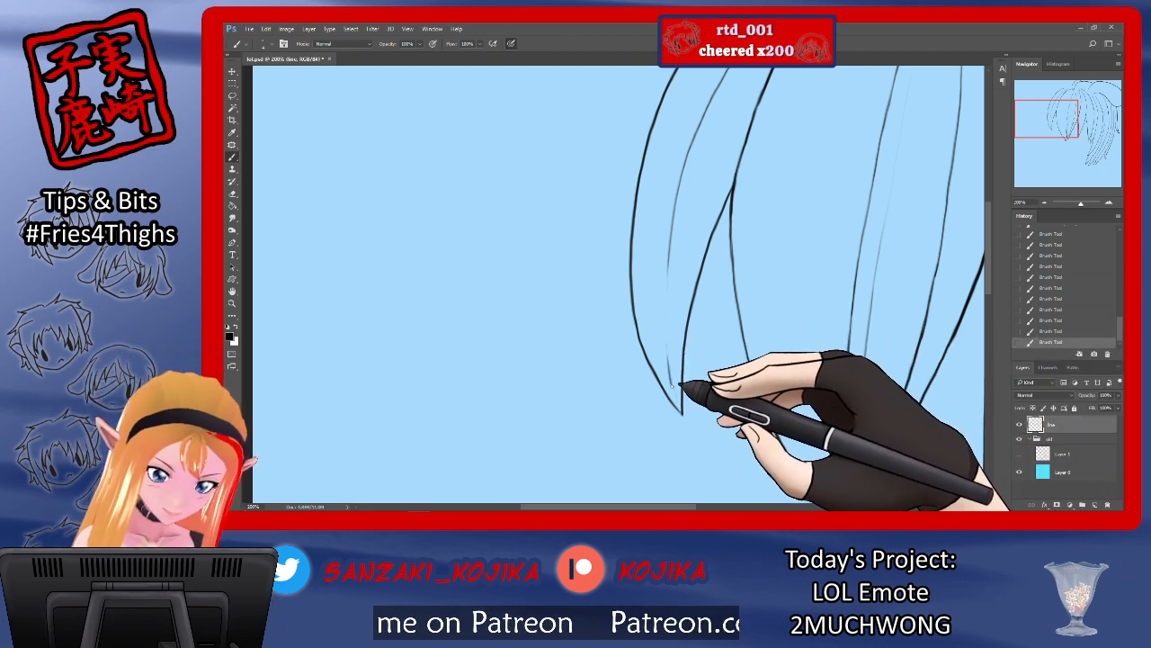
{"action": "left_click", "coordinate": [1019, 452]}
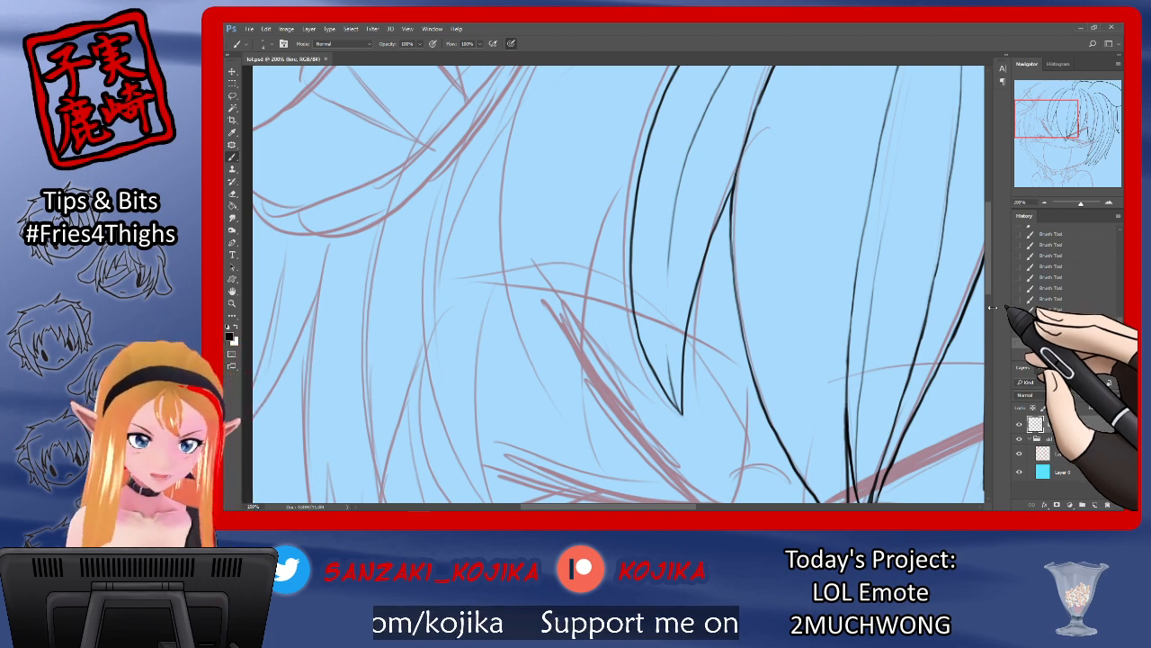
Step: Ink the next bang strand farther out, close its pointed tip against the neighbouring strand, and check it with the sketch hidden
{"action": "scroll", "coordinate": [988, 296], "scroll_direction": "up", "scroll_amount": 5}
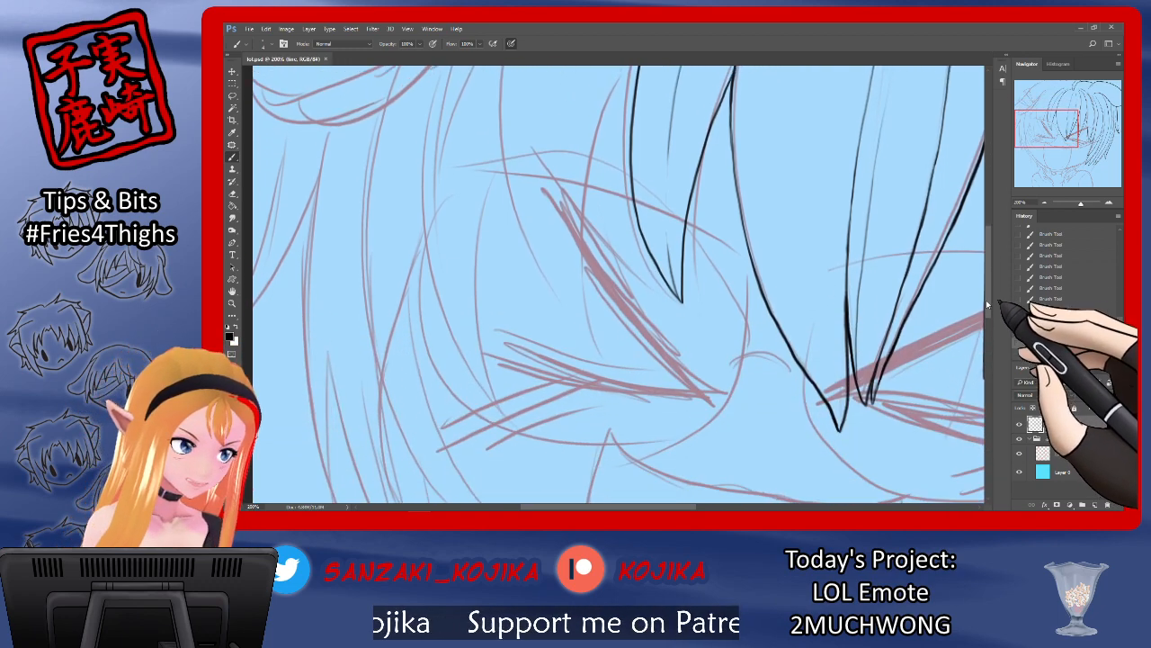
{"action": "scroll", "coordinate": [990, 231], "scroll_direction": "down", "scroll_amount": 3}
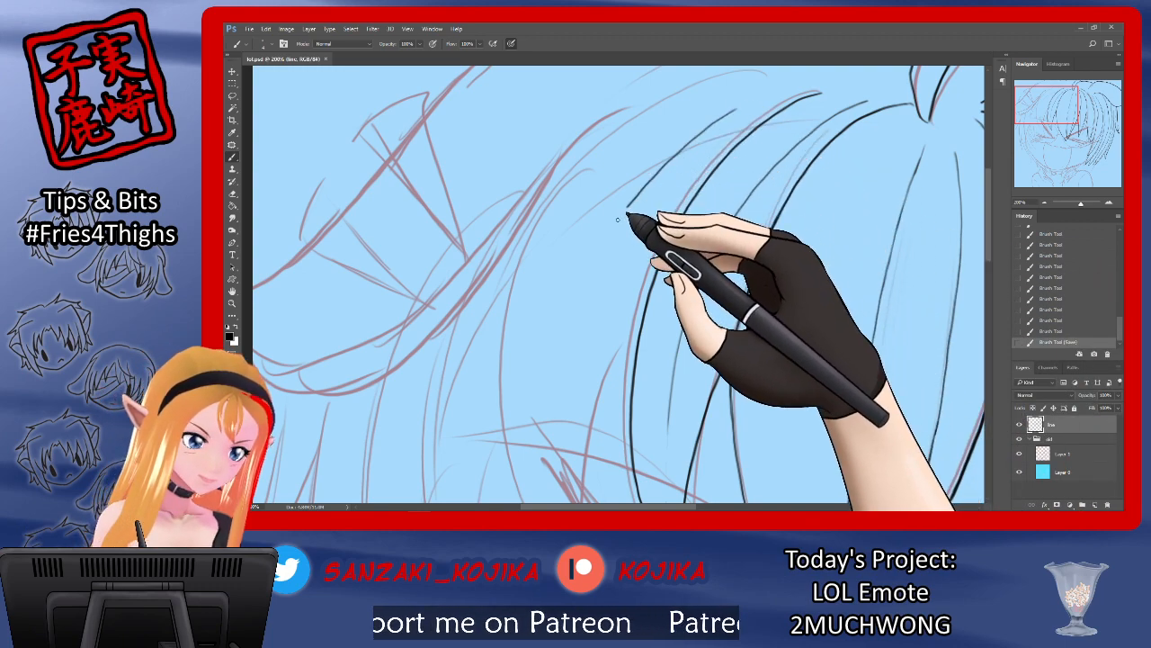
{"action": "scroll", "coordinate": [989, 252], "scroll_direction": "down", "scroll_amount": 2}
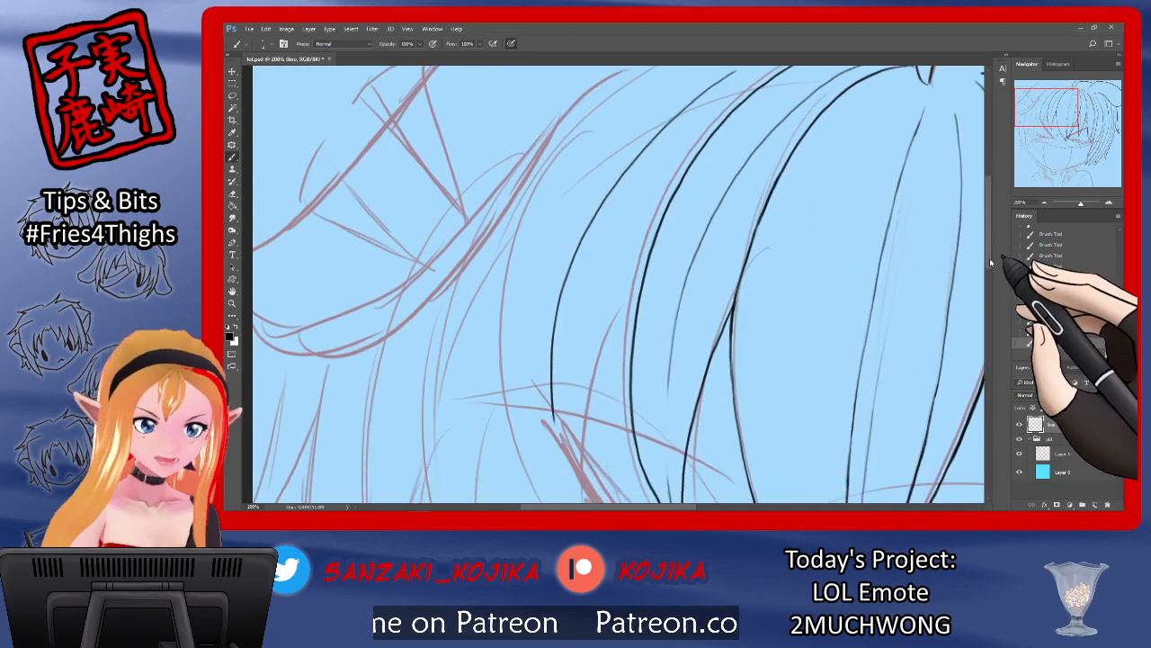
{"action": "left_click_drag", "start_coordinate": [990, 258], "coordinate": [986, 281]}
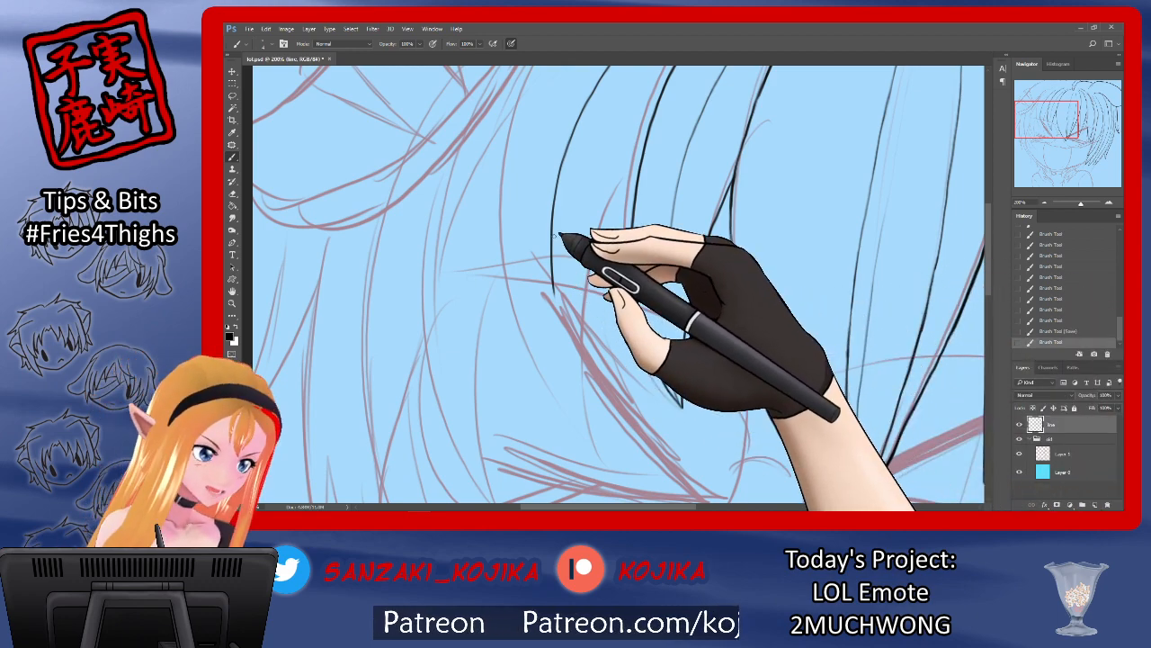
{"action": "left_click_drag", "start_coordinate": [556, 306], "coordinate": [582, 405]}
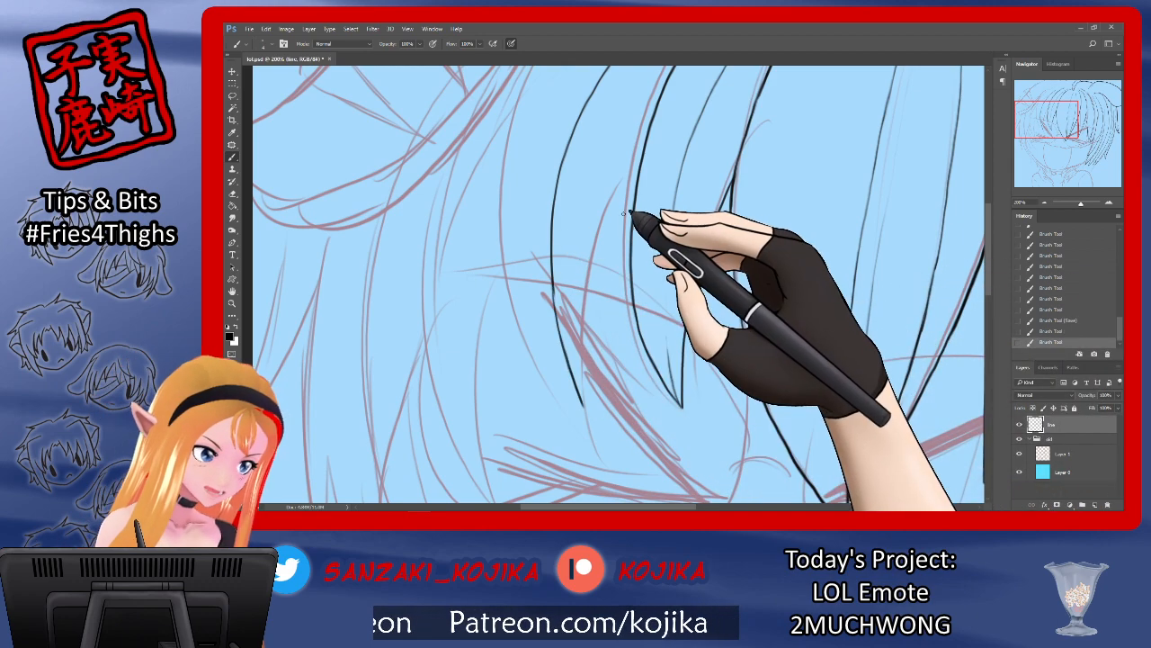
{"action": "left_click_drag", "start_coordinate": [629, 213], "coordinate": [586, 410]}
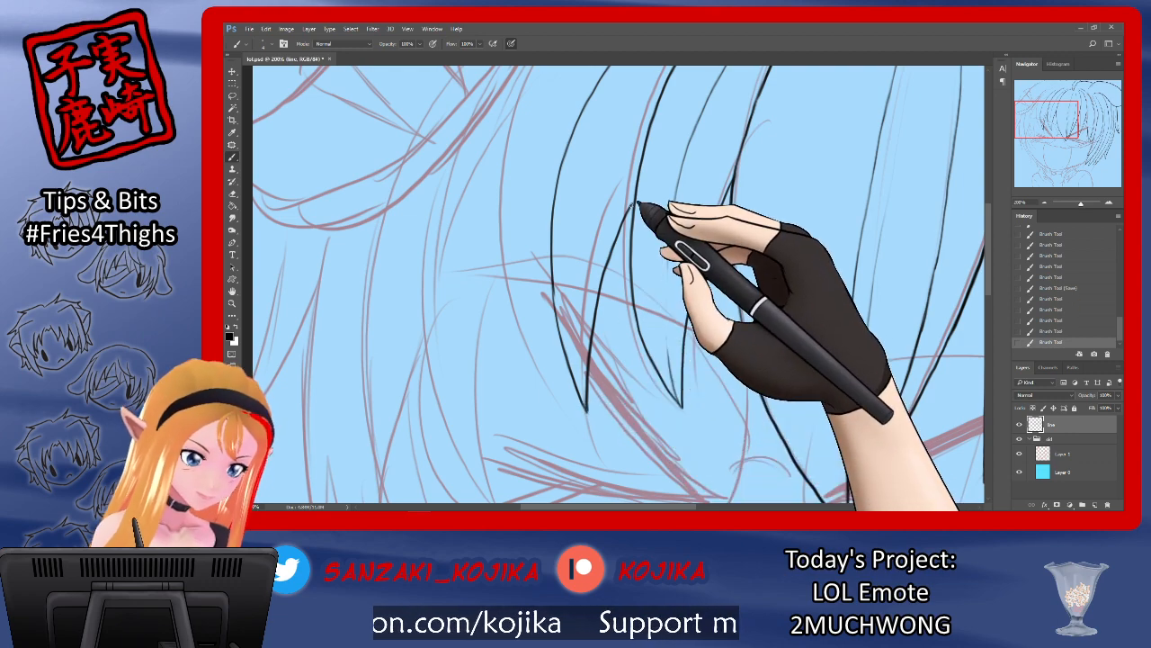
{"action": "left_click_drag", "start_coordinate": [639, 202], "coordinate": [632, 211]}
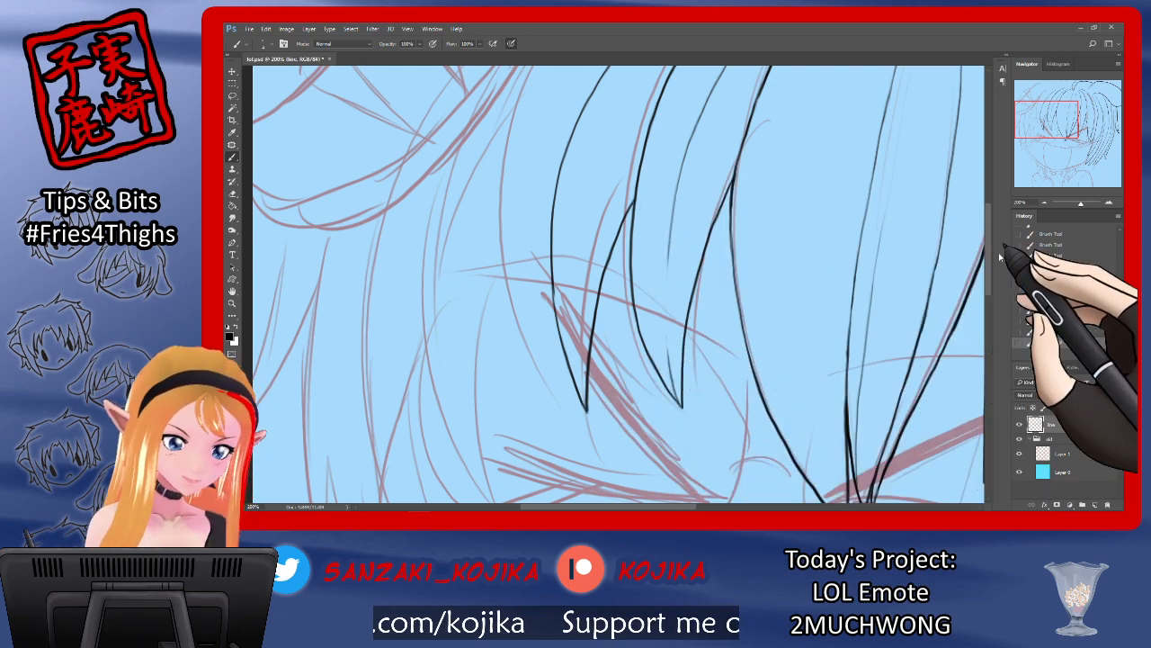
{"action": "left_click", "coordinate": [1019, 455]}
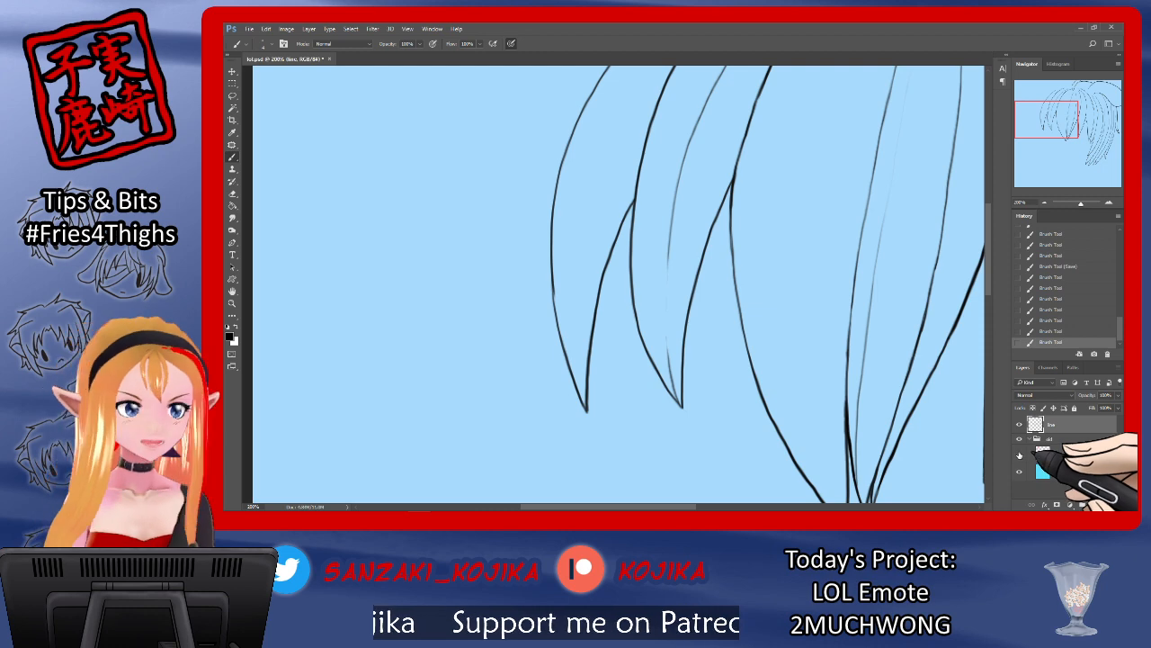
{"action": "left_click", "coordinate": [1020, 455]}
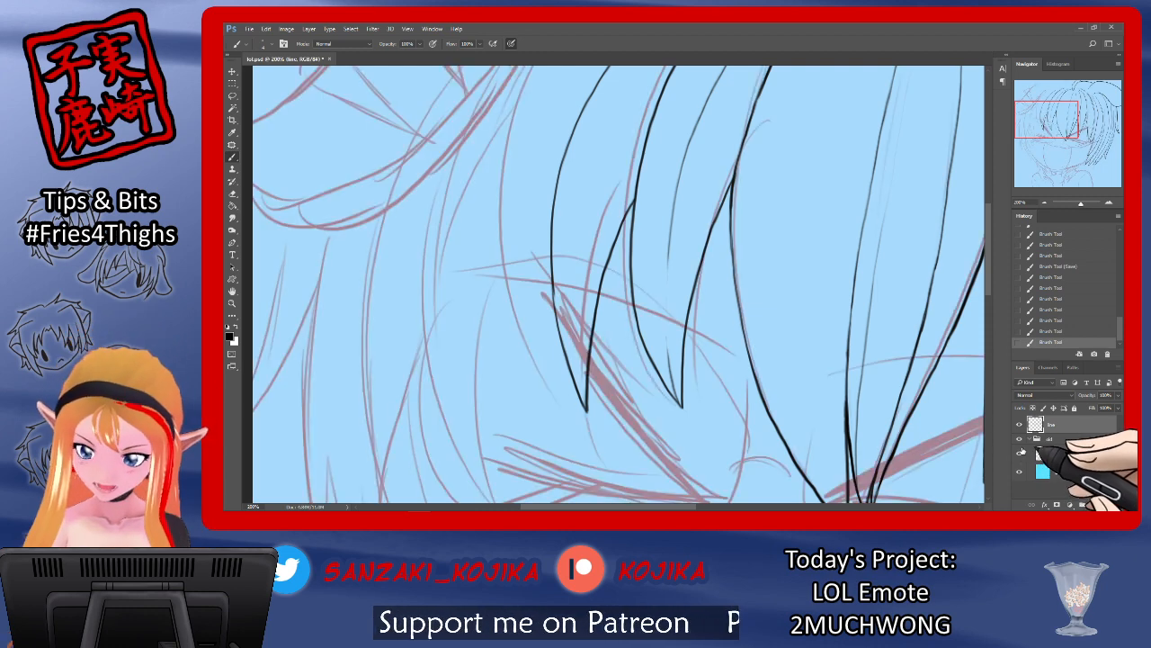
Step: Ink the next bang strand farther out, close its pointed tip with an inner edge, and hide the sketch
{"action": "left_click_drag", "start_coordinate": [989, 279], "coordinate": [999, 231]}
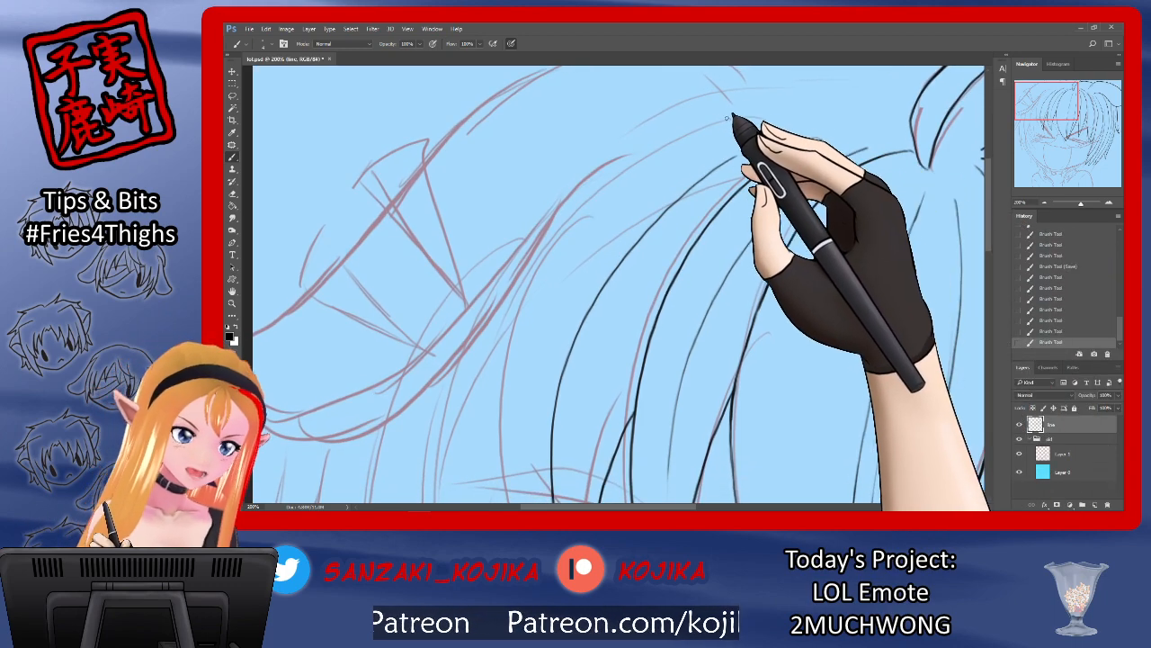
{"action": "mouse_move", "coordinate": [695, 133]}
{"action": "left_mouse_down"}
{"action": "mouse_move", "coordinate": [624, 183]}
{"action": "mouse_move", "coordinate": [533, 290]}
{"action": "mouse_move", "coordinate": [504, 412]}
{"action": "mouse_move", "coordinate": [504, 488]}
{"action": "left_mouse_up"}
{"action": "left_click_drag", "start_coordinate": [986, 250], "coordinate": [986, 324]}
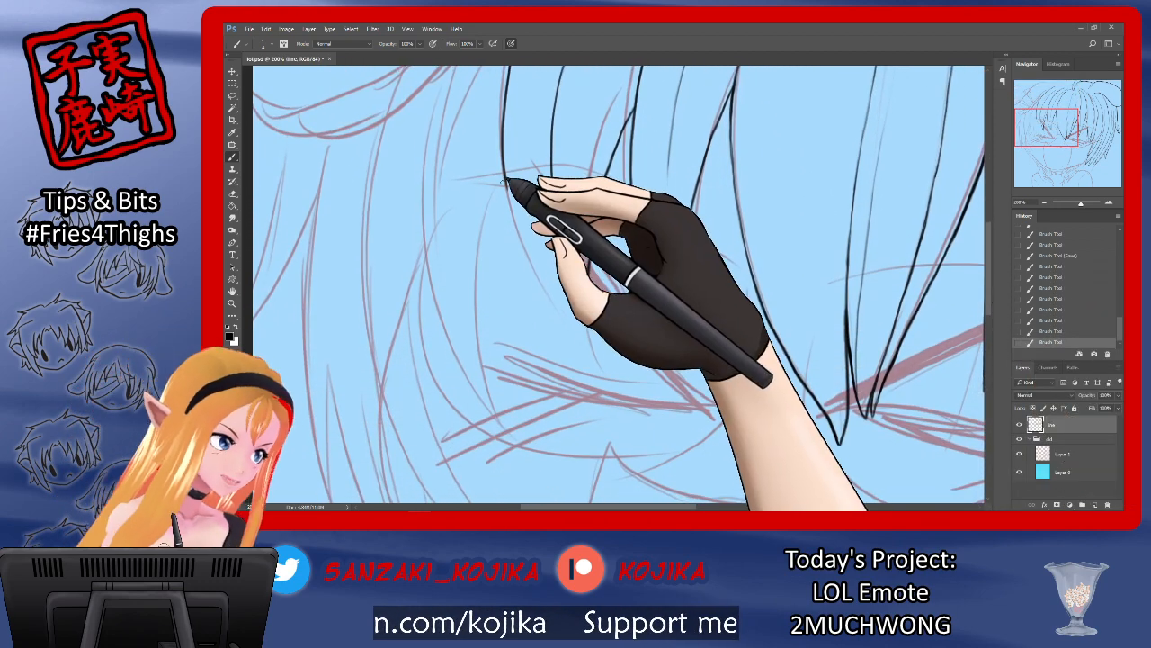
{"action": "left_click_drag", "start_coordinate": [509, 178], "coordinate": [530, 263]}
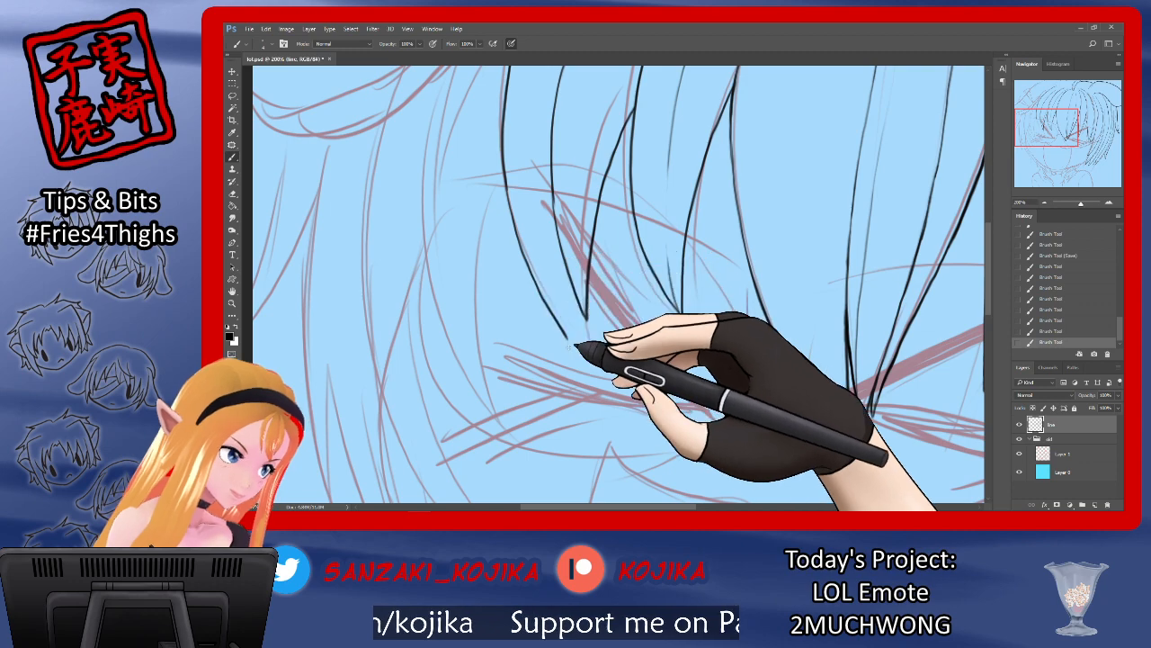
{"action": "left_click_drag", "start_coordinate": [561, 304], "coordinate": [569, 338]}
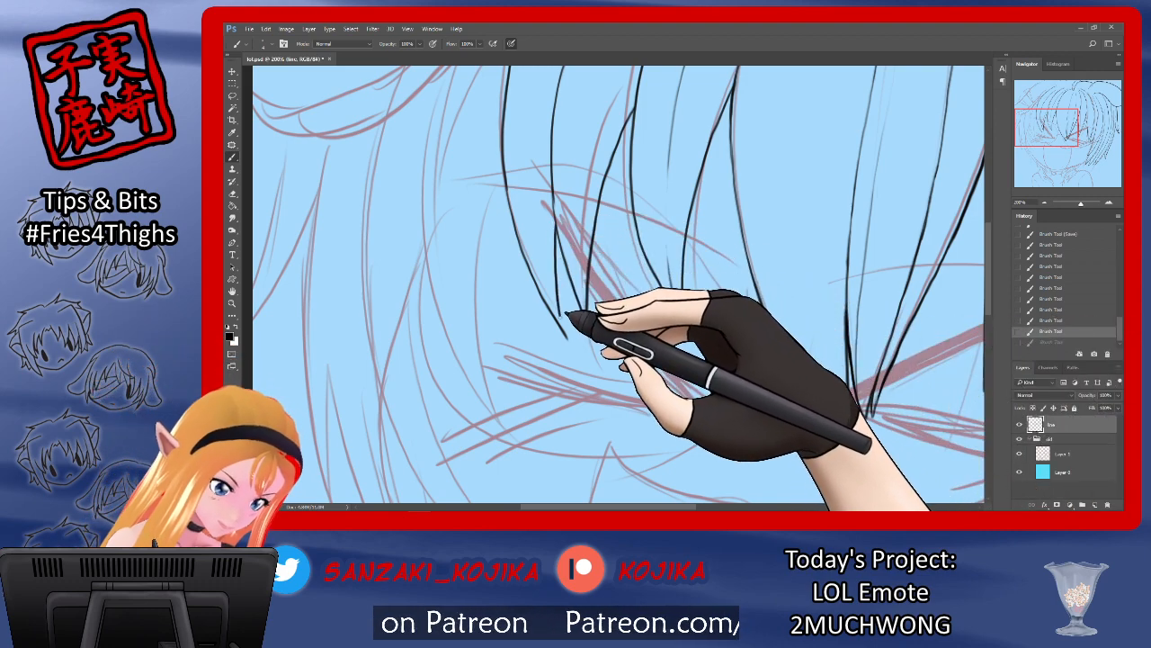
{"action": "left_click", "coordinate": [1019, 453]}
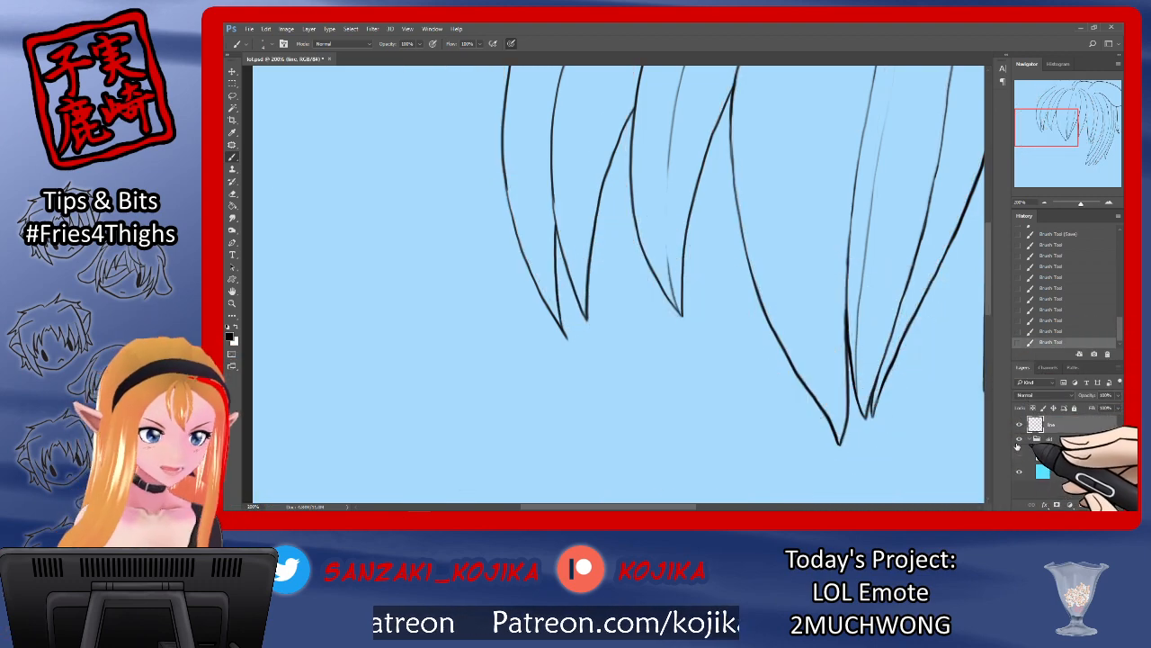
Step: Erase the overshoot at the new bang strand's tip and show the sketch again
{"action": "left_click", "coordinate": [232, 193]}
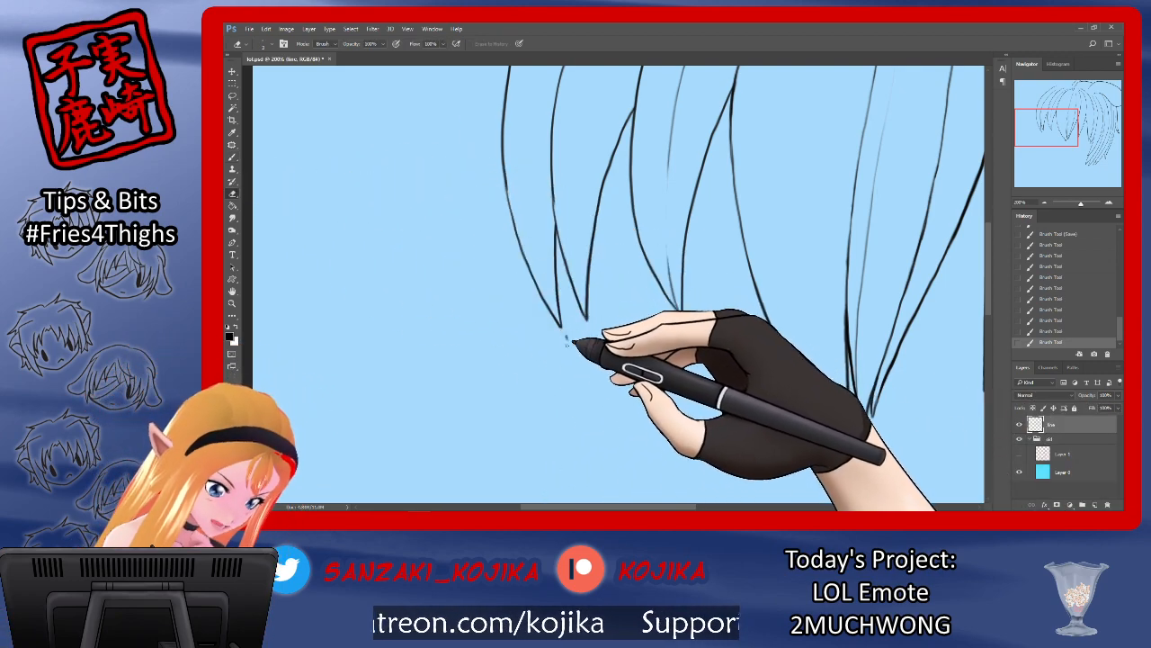
{"action": "left_click_drag", "start_coordinate": [724, 327], "coordinate": [727, 303]}
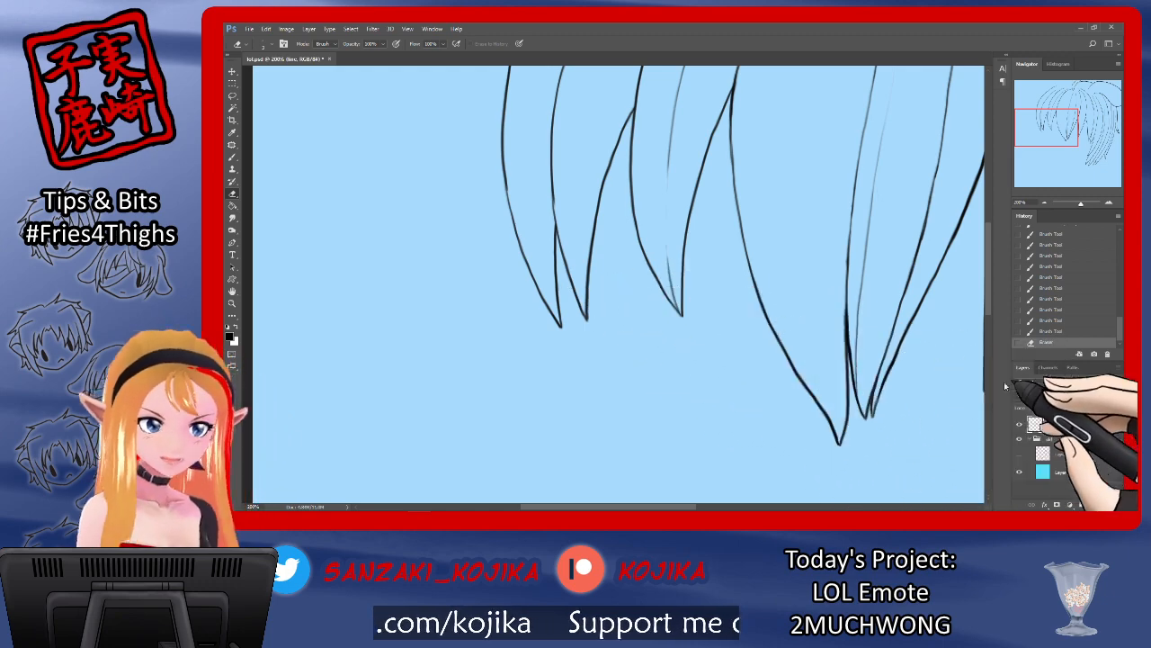
{"action": "left_click", "coordinate": [1020, 451]}
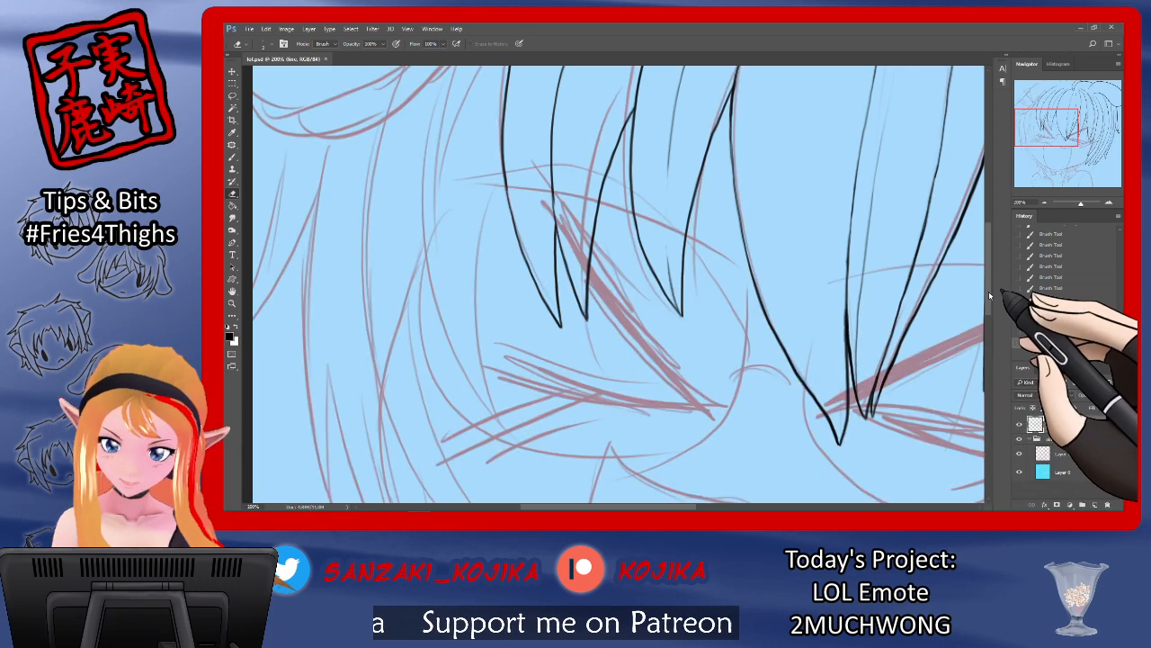
Step: Ink the upper and lower contours of the large curved side lock beside the bangs and check them with the sketch hidden
{"action": "left_click_drag", "start_coordinate": [989, 291], "coordinate": [991, 222]}
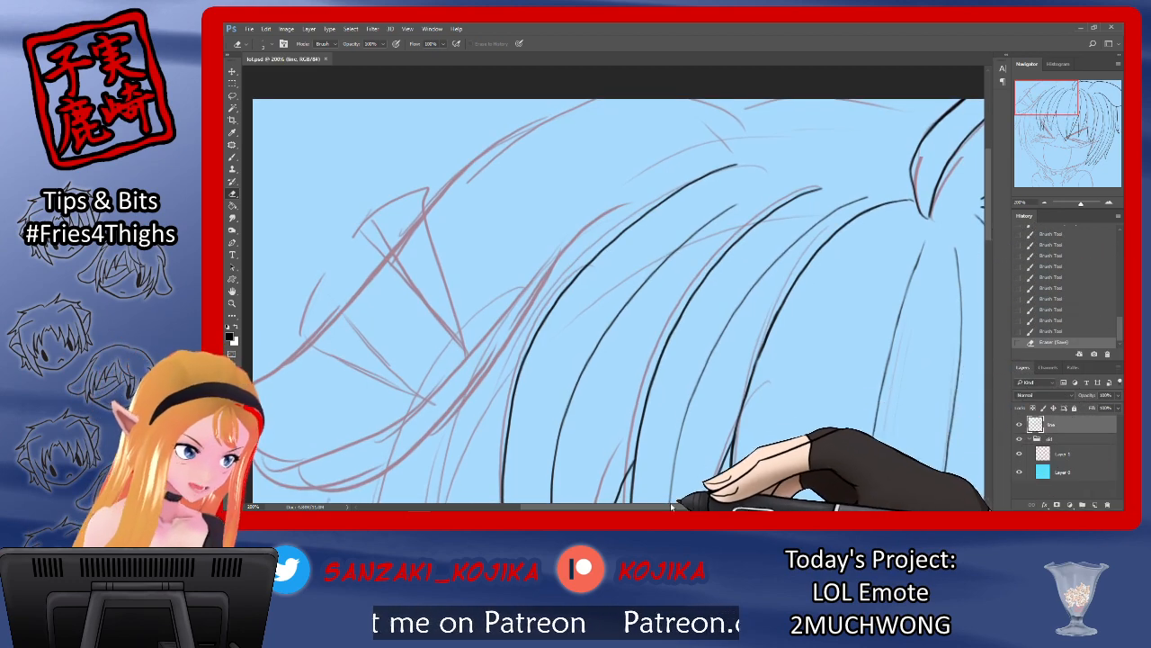
{"action": "mouse_move", "coordinate": [670, 506]}
{"action": "left_mouse_down"}
{"action": "mouse_move", "coordinate": [645, 506]}
{"action": "mouse_move", "coordinate": [664, 506]}
{"action": "left_mouse_up"}
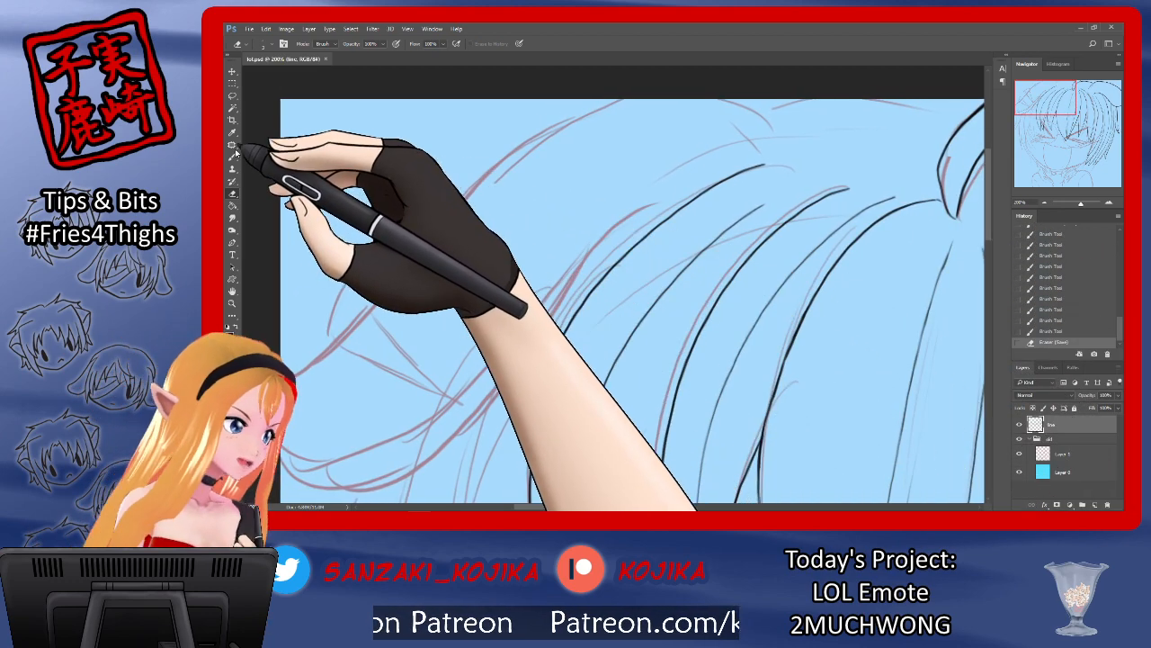
{"action": "left_click", "coordinate": [232, 155]}
{"action": "mouse_move", "coordinate": [773, 141]}
{"action": "left_mouse_down"}
{"action": "mouse_move", "coordinate": [685, 84]}
{"action": "mouse_move", "coordinate": [637, 79]}
{"action": "mouse_move", "coordinate": [631, 97]}
{"action": "mouse_move", "coordinate": [544, 121]}
{"action": "mouse_move", "coordinate": [479, 166]}
{"action": "mouse_move", "coordinate": [409, 272]}
{"action": "left_mouse_up"}
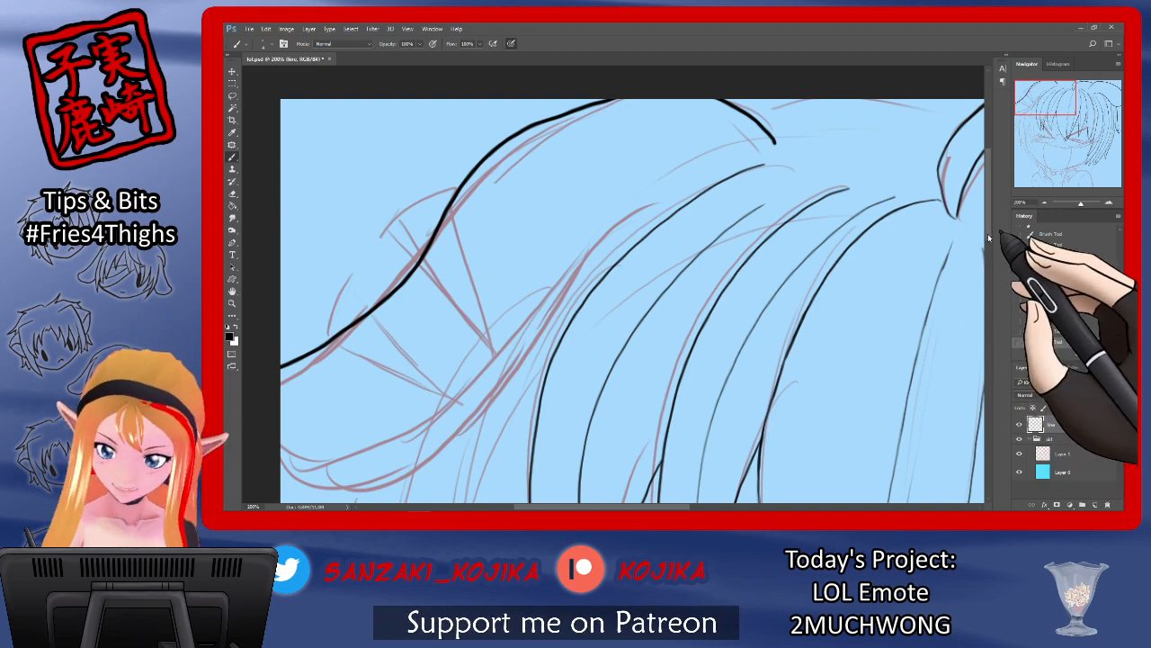
{"action": "mouse_move", "coordinate": [988, 233]}
{"action": "left_mouse_down"}
{"action": "mouse_move", "coordinate": [981, 261]}
{"action": "mouse_move", "coordinate": [988, 246]}
{"action": "left_mouse_up"}
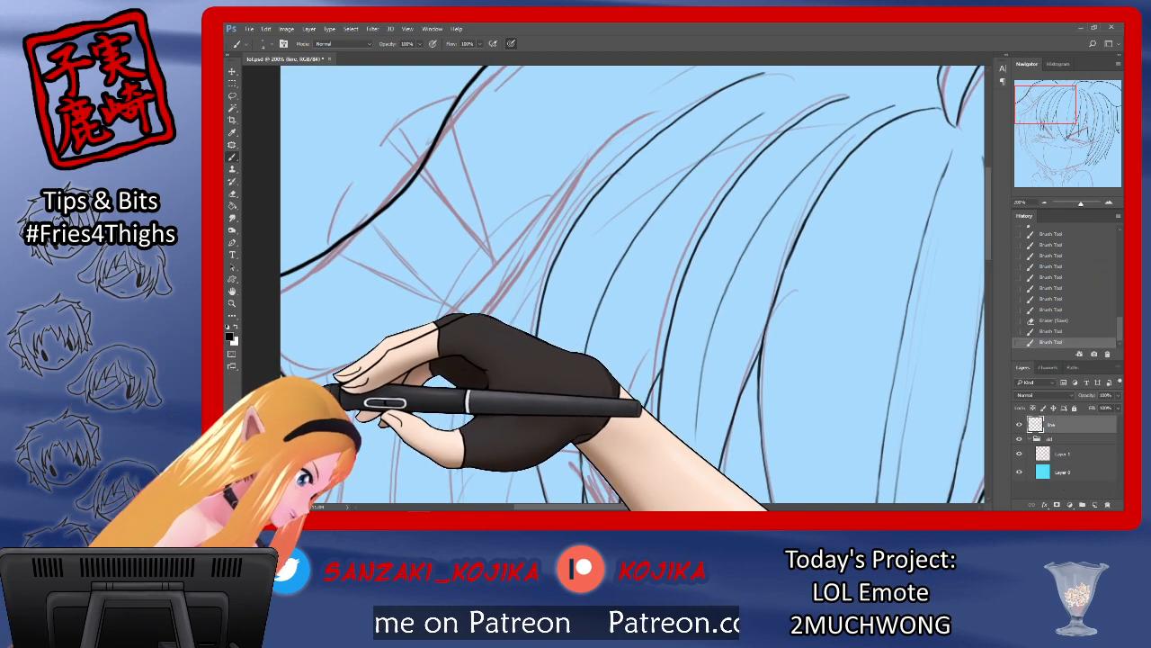
{"action": "mouse_move", "coordinate": [499, 310]}
{"action": "left_mouse_down"}
{"action": "mouse_move", "coordinate": [571, 202]}
{"action": "mouse_move", "coordinate": [675, 124]}
{"action": "left_mouse_up"}
{"action": "left_click", "coordinate": [1019, 453]}
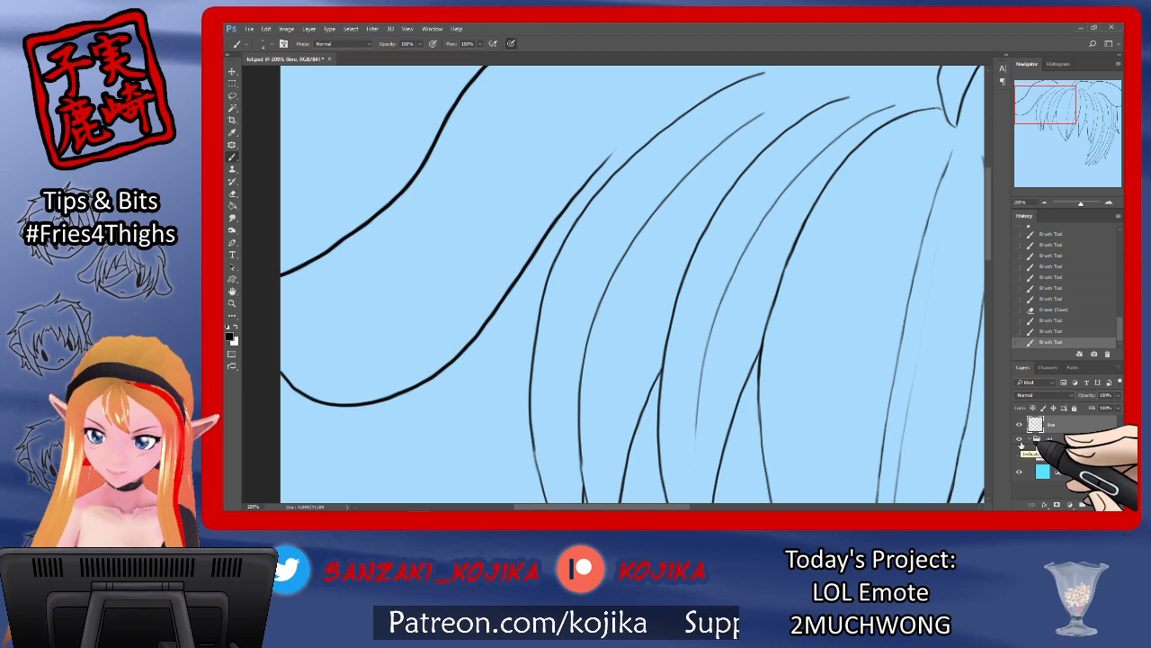
{"action": "left_click_drag", "start_coordinate": [991, 271], "coordinate": [991, 219]}
{"action": "left_click", "coordinate": [1019, 453]}
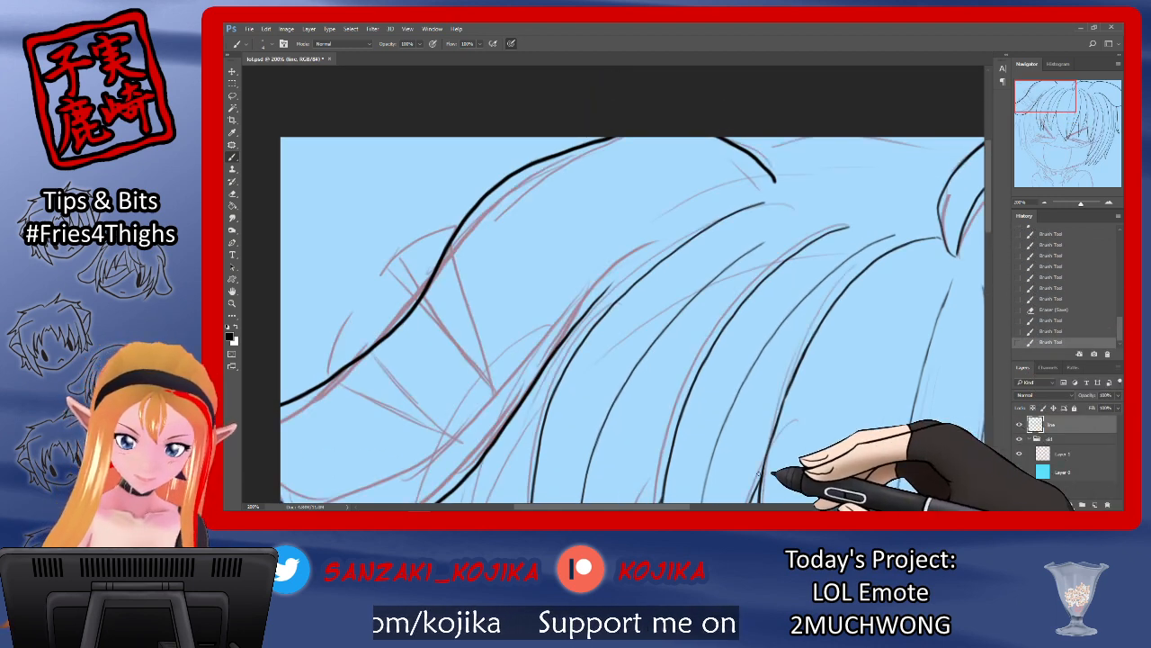
Step: Try to ink the crown contour between the large side lock and the upright tuft of hair
{"action": "left_click_drag", "start_coordinate": [650, 506], "coordinate": [715, 509]}
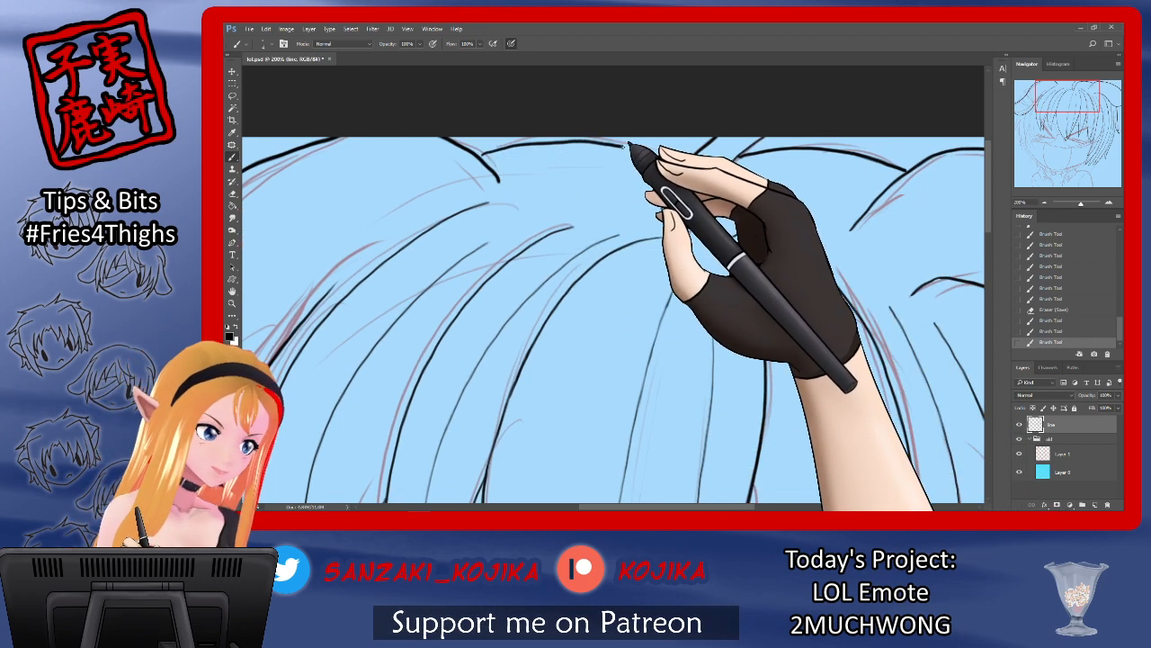
{"action": "left_click_drag", "start_coordinate": [688, 157], "coordinate": [695, 151]}
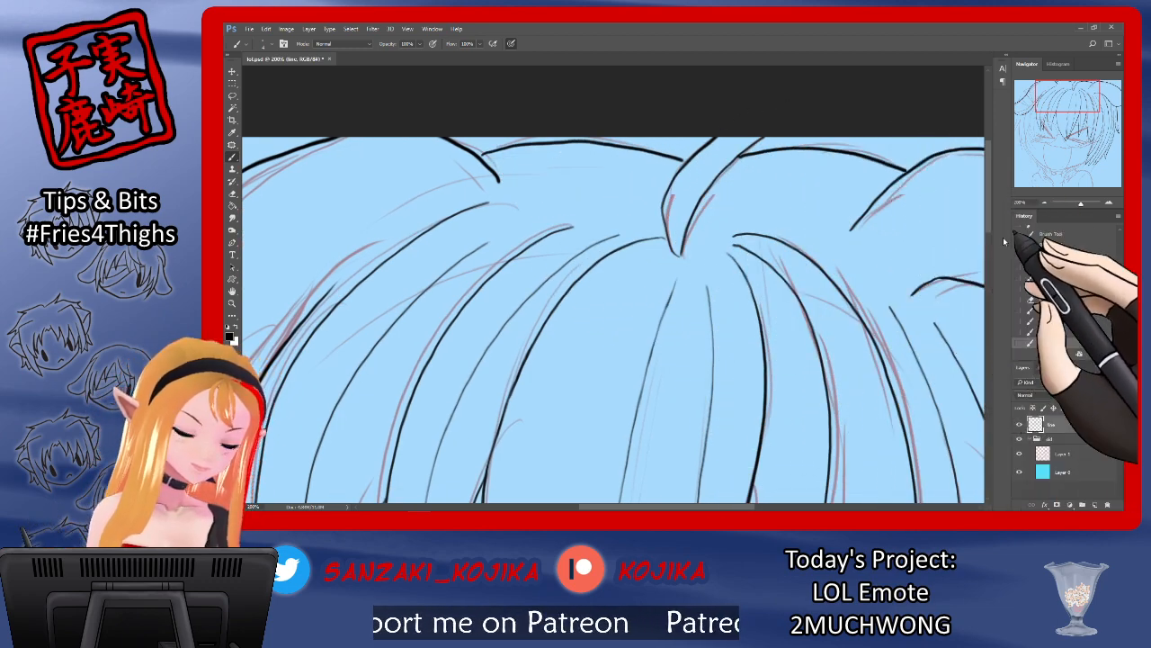
{"action": "left_click", "coordinate": [1020, 452]}
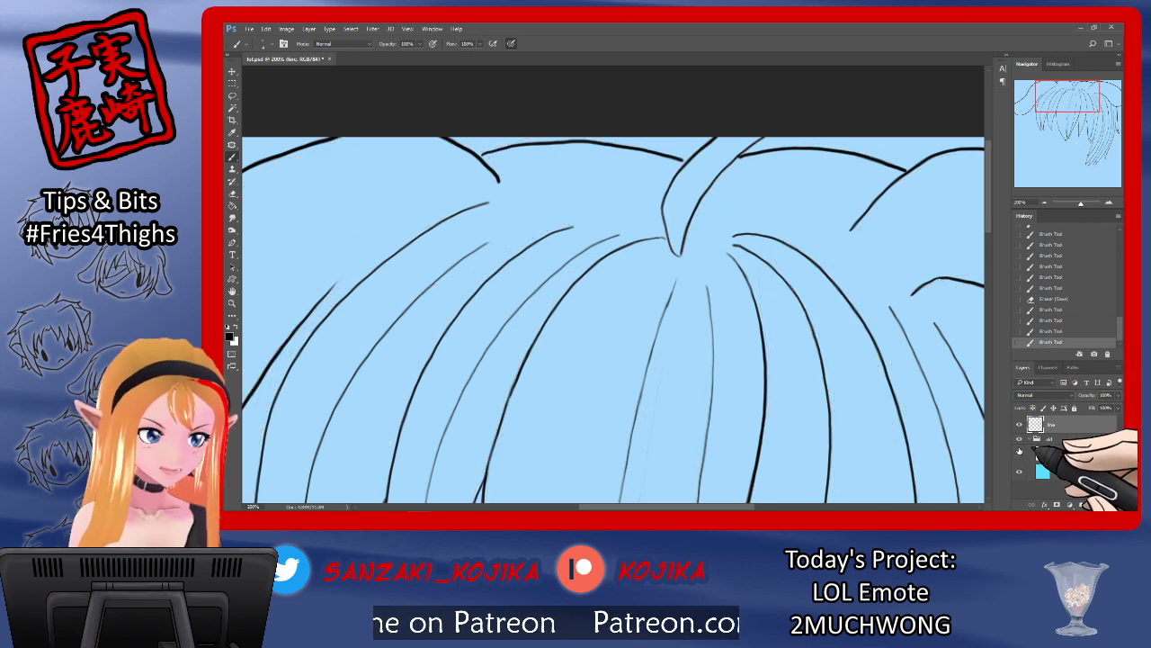
{"action": "left_click", "coordinate": [1020, 452]}
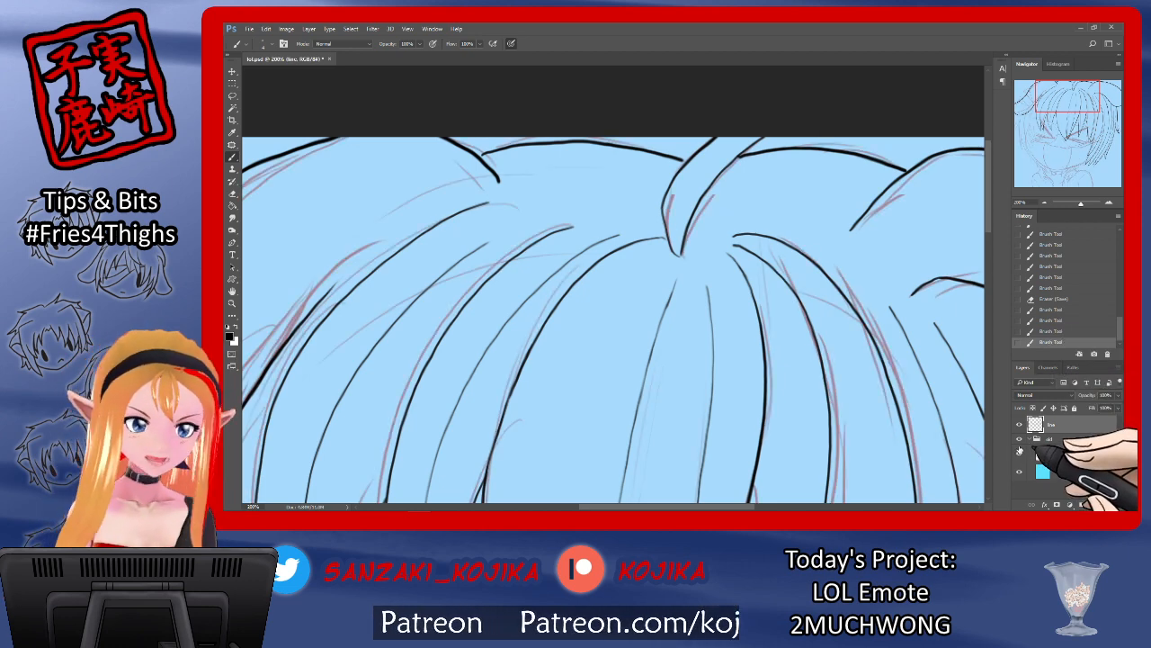
Step: Redraw the crown contour as a higher arc from the side lock to the upright tuft with the sketch hidden, then show the sketch
{"action": "left_click", "coordinate": [1019, 453]}
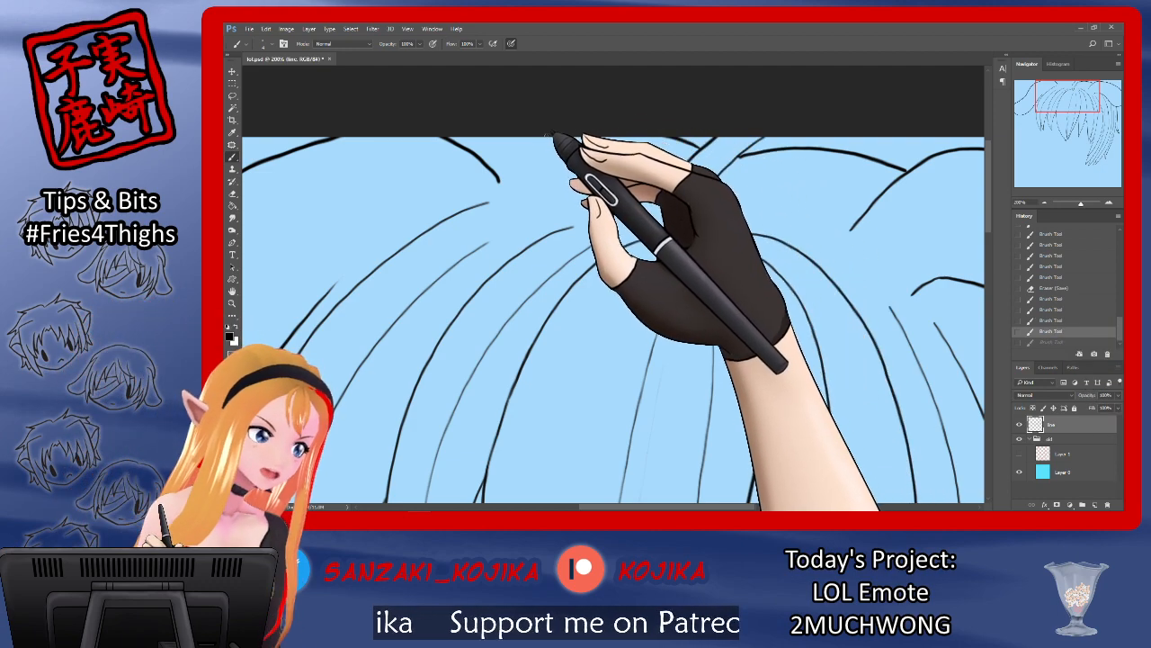
{"action": "mouse_move", "coordinate": [552, 142]}
{"action": "left_mouse_down"}
{"action": "mouse_move", "coordinate": [488, 158]}
{"action": "mouse_move", "coordinate": [499, 180]}
{"action": "left_mouse_up"}
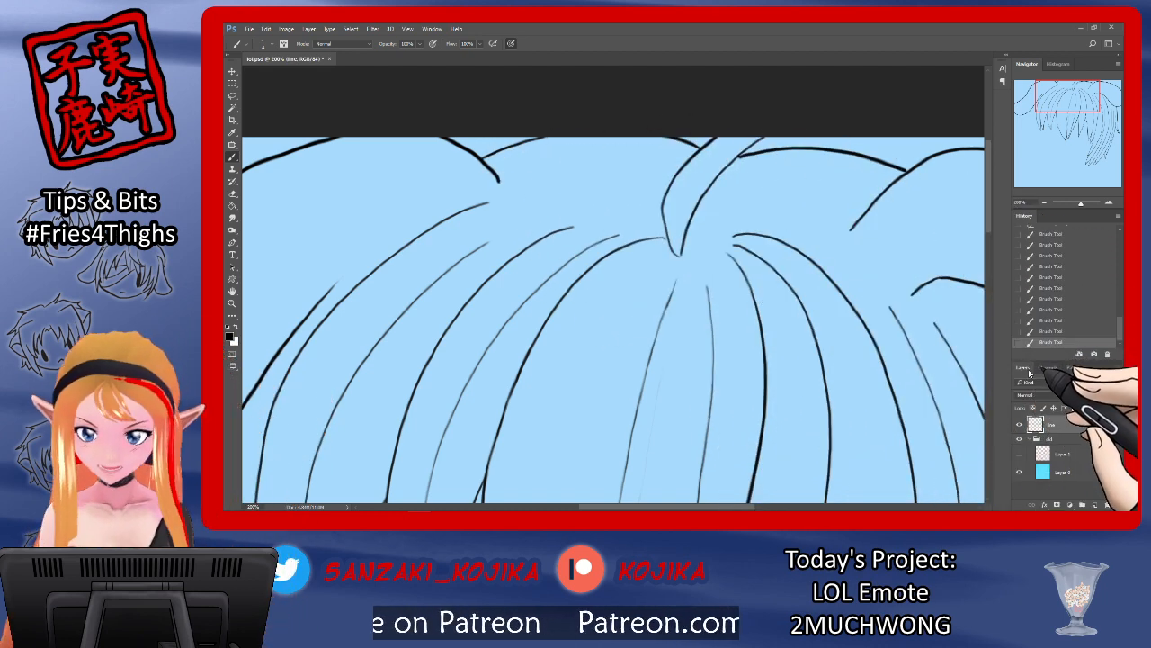
{"action": "left_click", "coordinate": [1019, 451]}
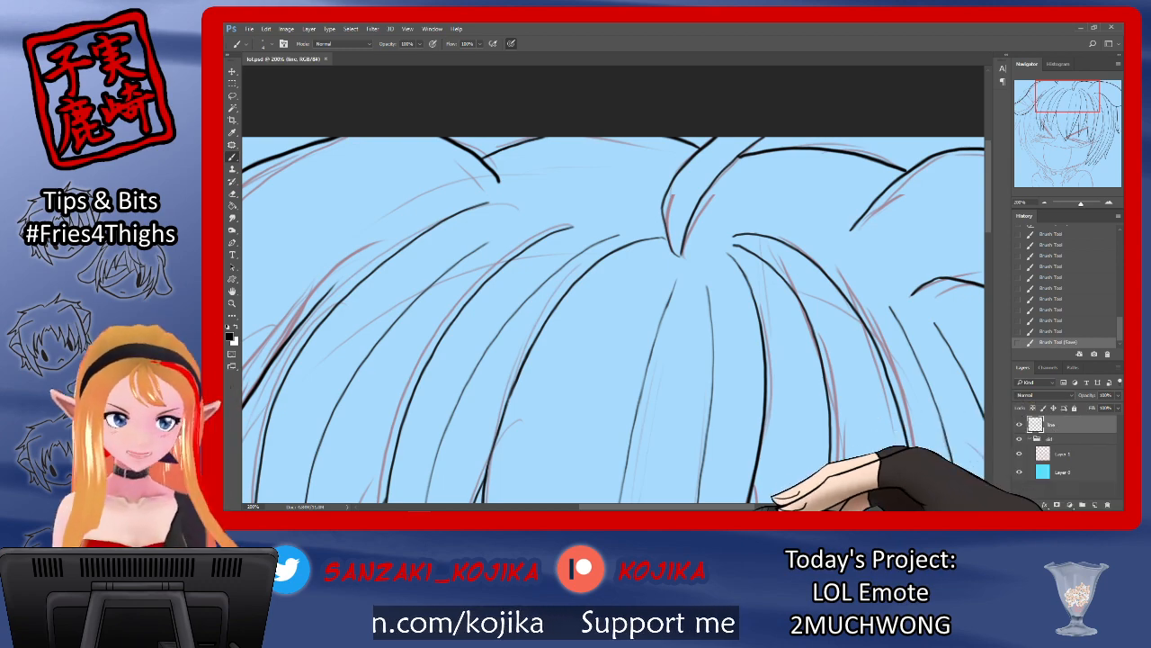
Step: Ink a bang strand emerging from under the large side lock, close its pointed tip, and check it with the sketch hidden
{"action": "left_click_drag", "start_coordinate": [721, 506], "coordinate": [628, 506]}
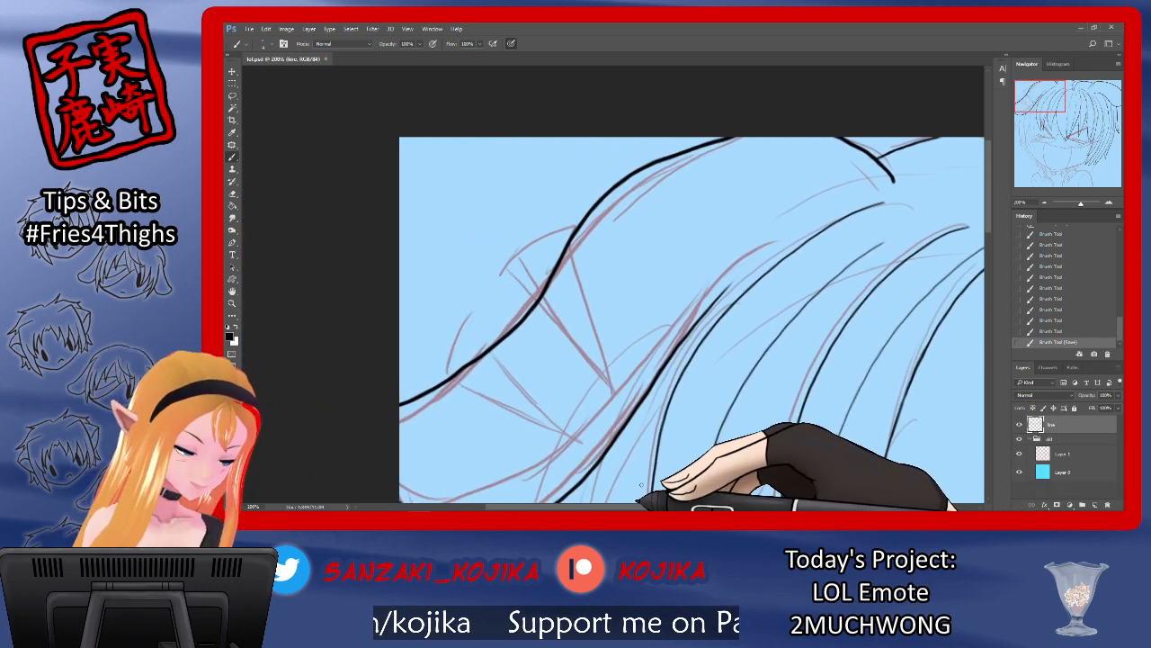
{"action": "mouse_move", "coordinate": [987, 221]}
{"action": "left_mouse_down"}
{"action": "mouse_move", "coordinate": [982, 317]}
{"action": "mouse_move", "coordinate": [983, 290]}
{"action": "left_mouse_up"}
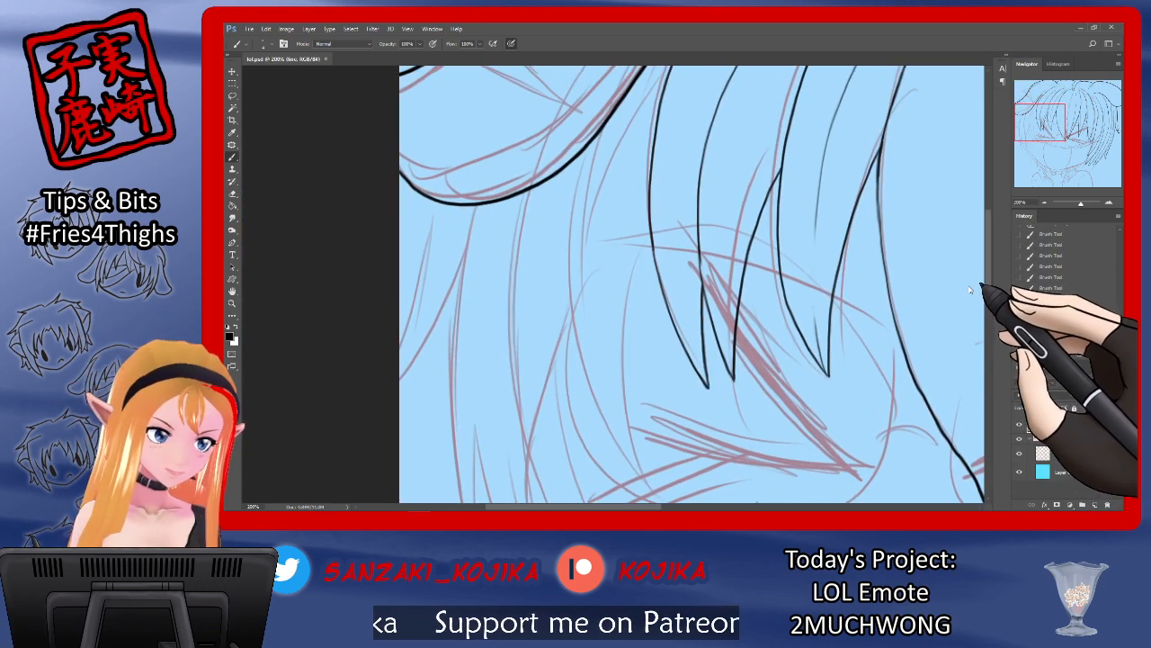
{"action": "mouse_move", "coordinate": [581, 159]}
{"action": "left_mouse_down"}
{"action": "mouse_move", "coordinate": [574, 244]}
{"action": "mouse_move", "coordinate": [586, 358]}
{"action": "mouse_move", "coordinate": [625, 442]}
{"action": "left_mouse_up"}
{"action": "left_click_drag", "start_coordinate": [651, 234], "coordinate": [627, 445]}
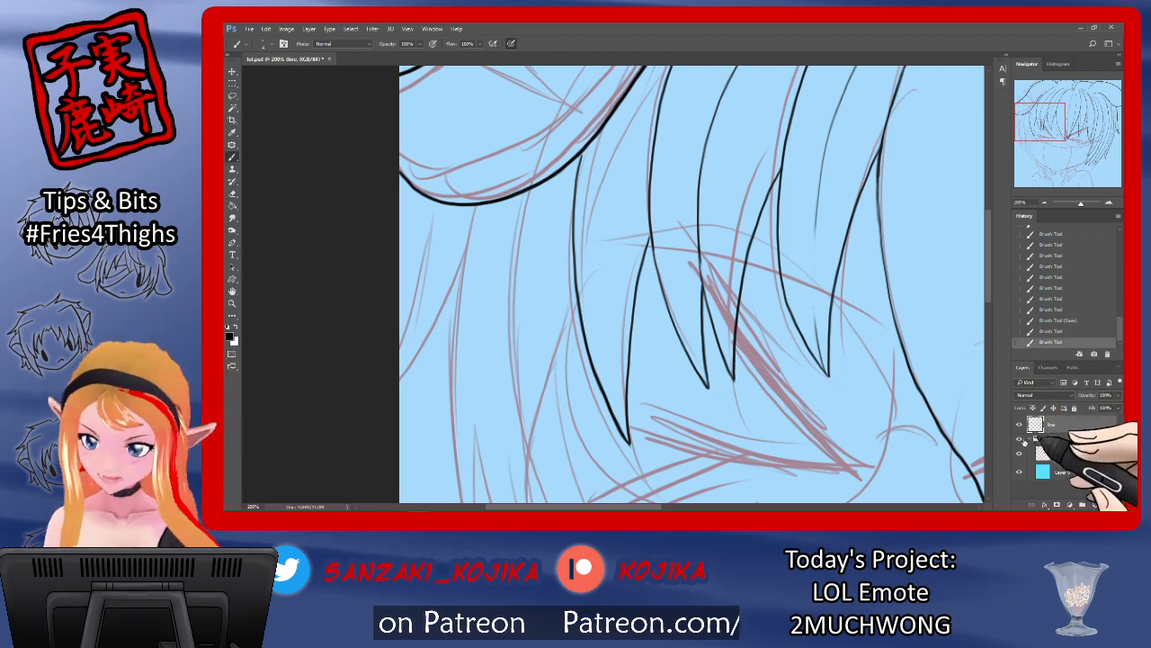
{"action": "left_click", "coordinate": [1019, 452]}
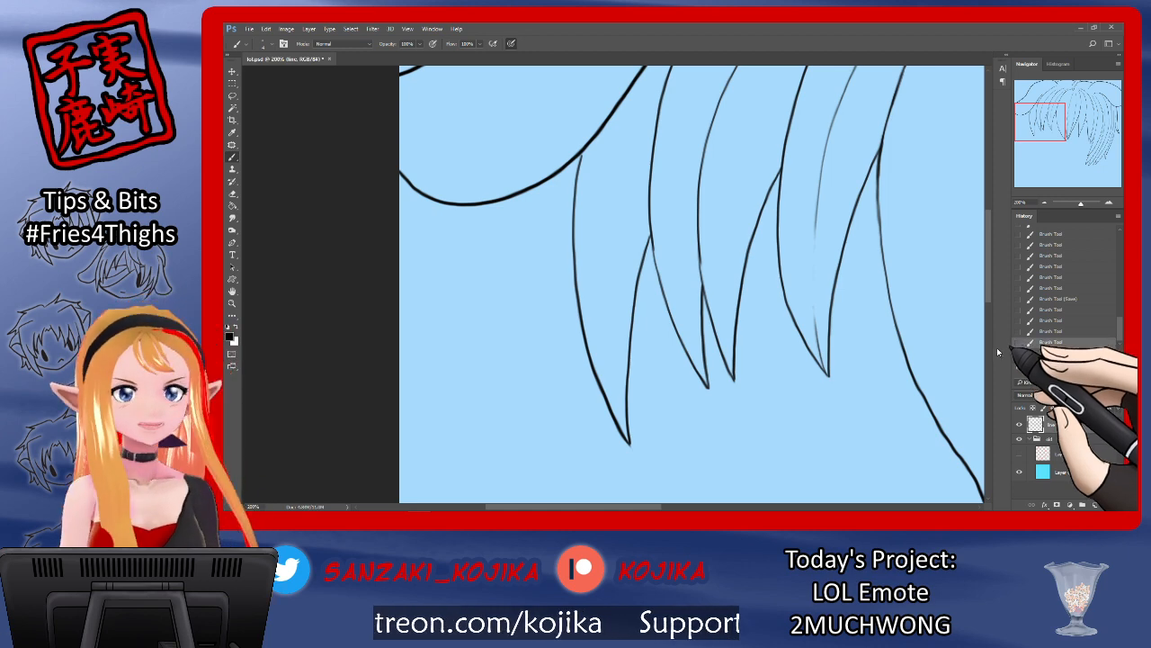
{"action": "left_click", "coordinate": [1019, 450]}
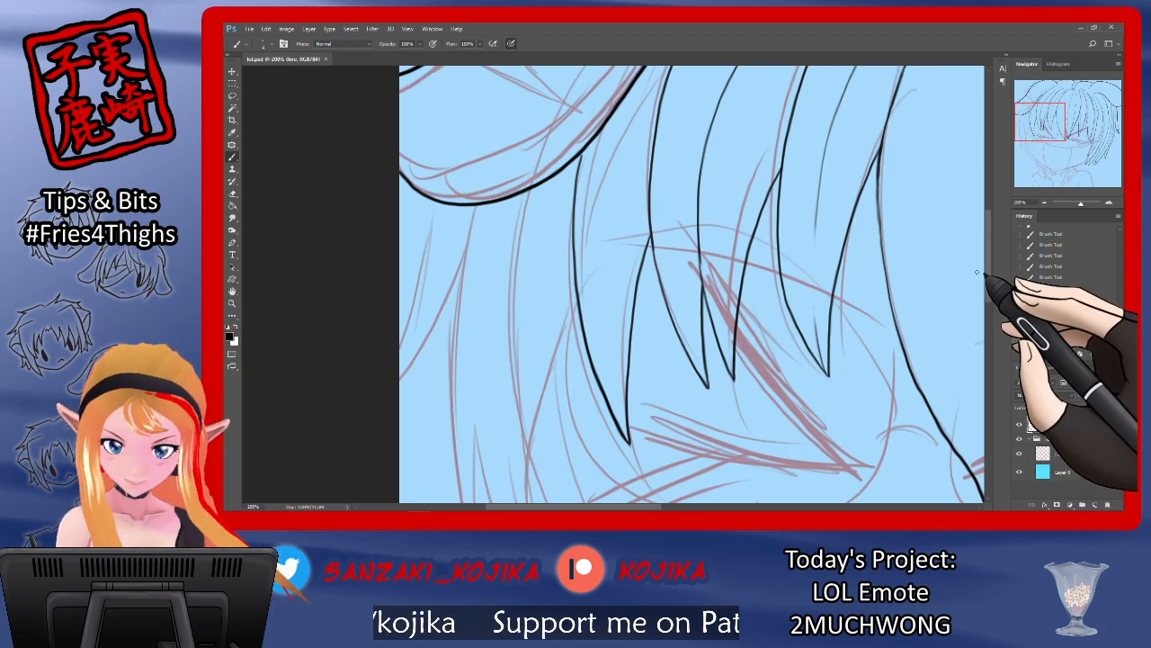
Step: Ink the next, longer outer strand and, with the sketch hidden, add its inner edge up to the neighbouring strand
{"action": "mouse_move", "coordinate": [993, 281]}
{"action": "left_mouse_down"}
{"action": "mouse_move", "coordinate": [983, 311]}
{"action": "mouse_move", "coordinate": [990, 270]}
{"action": "left_mouse_up"}
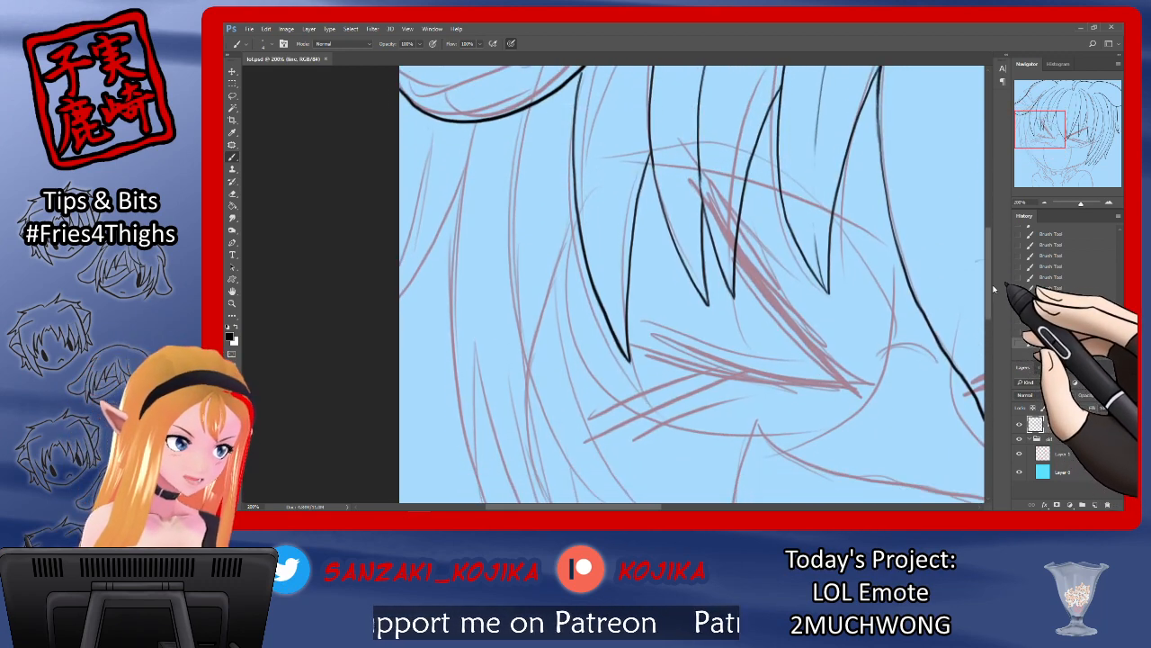
{"action": "mouse_move", "coordinate": [518, 148]}
{"action": "left_mouse_down"}
{"action": "mouse_move", "coordinate": [506, 277]}
{"action": "mouse_move", "coordinate": [517, 333]}
{"action": "mouse_move", "coordinate": [544, 416]}
{"action": "mouse_move", "coordinate": [589, 478]}
{"action": "left_mouse_up"}
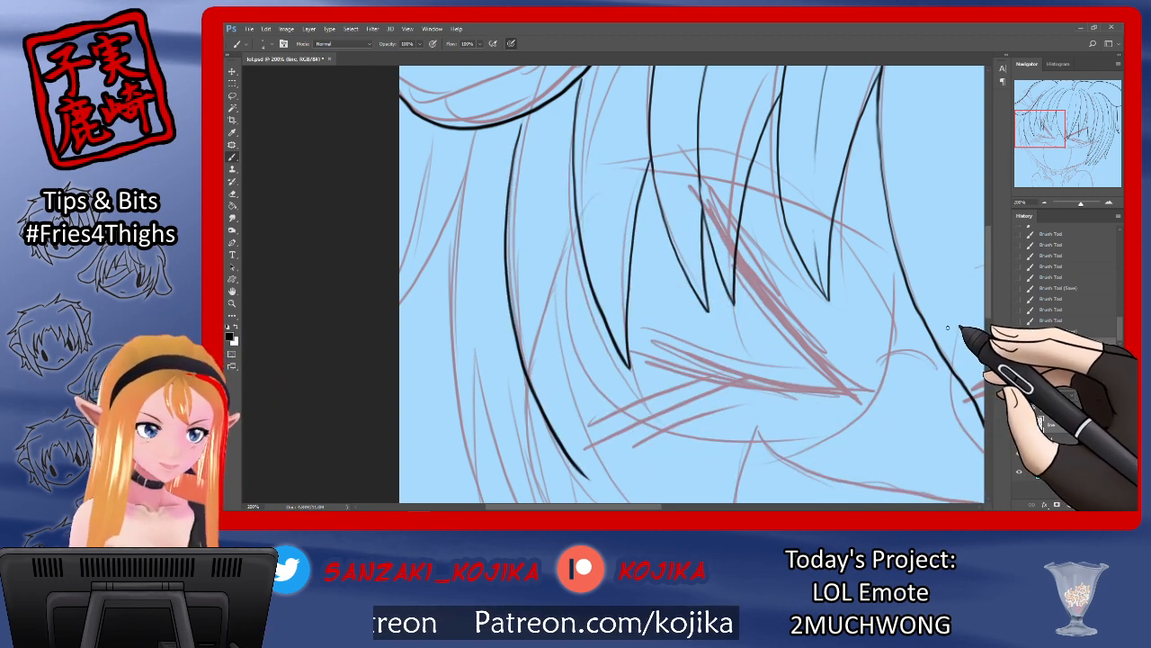
{"action": "left_click_drag", "start_coordinate": [988, 281], "coordinate": [982, 297]}
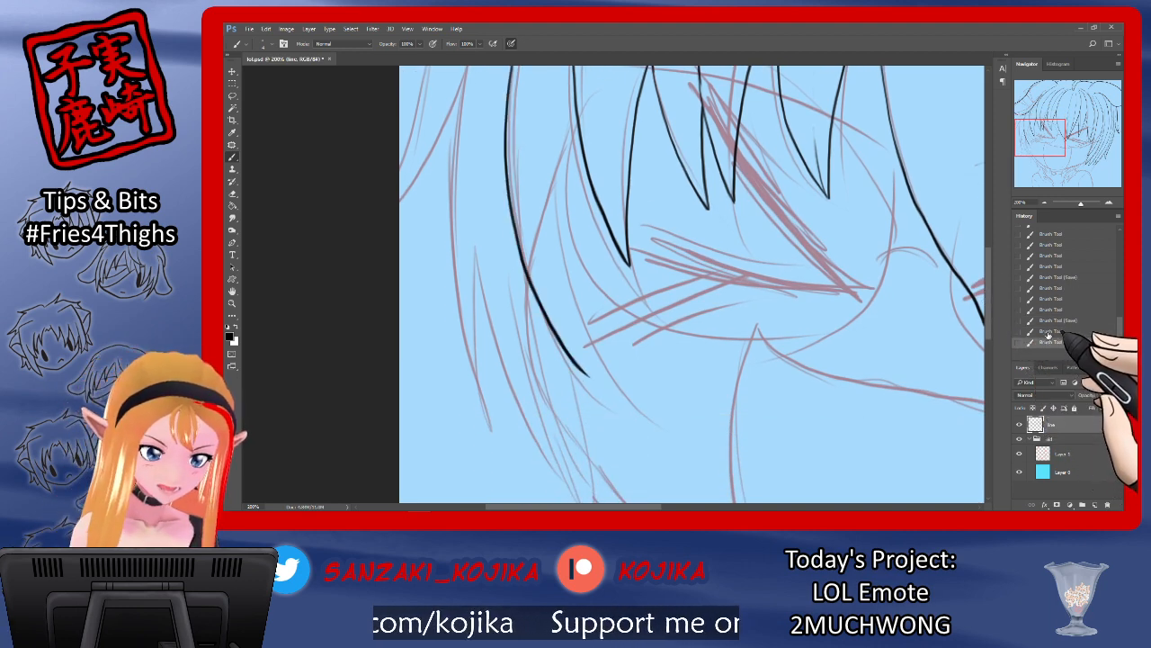
{"action": "left_click", "coordinate": [1020, 452]}
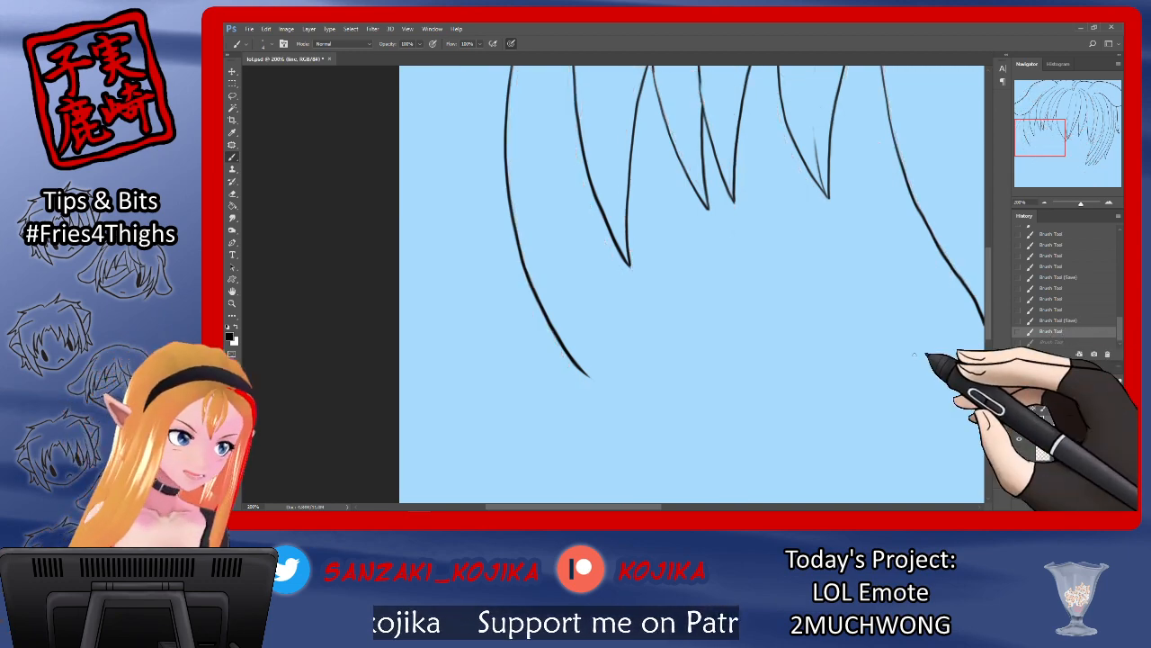
{"action": "mouse_move", "coordinate": [582, 145]}
{"action": "left_mouse_down"}
{"action": "mouse_move", "coordinate": [575, 265]}
{"action": "mouse_move", "coordinate": [589, 376]}
{"action": "left_mouse_up"}
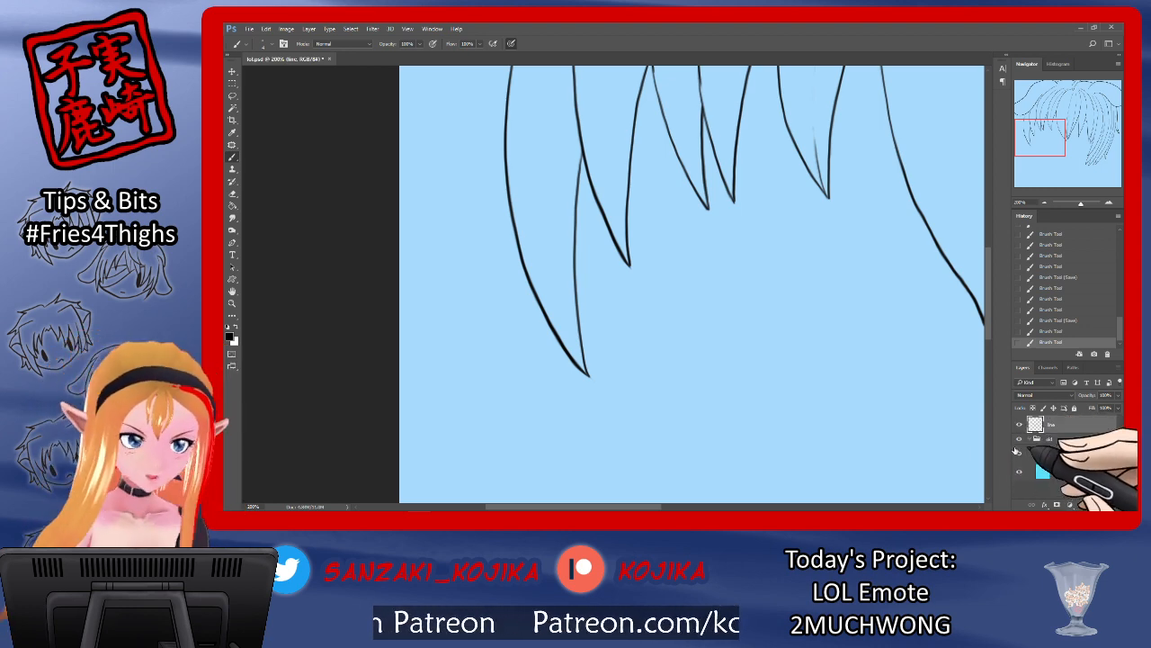
{"action": "left_click", "coordinate": [1018, 451]}
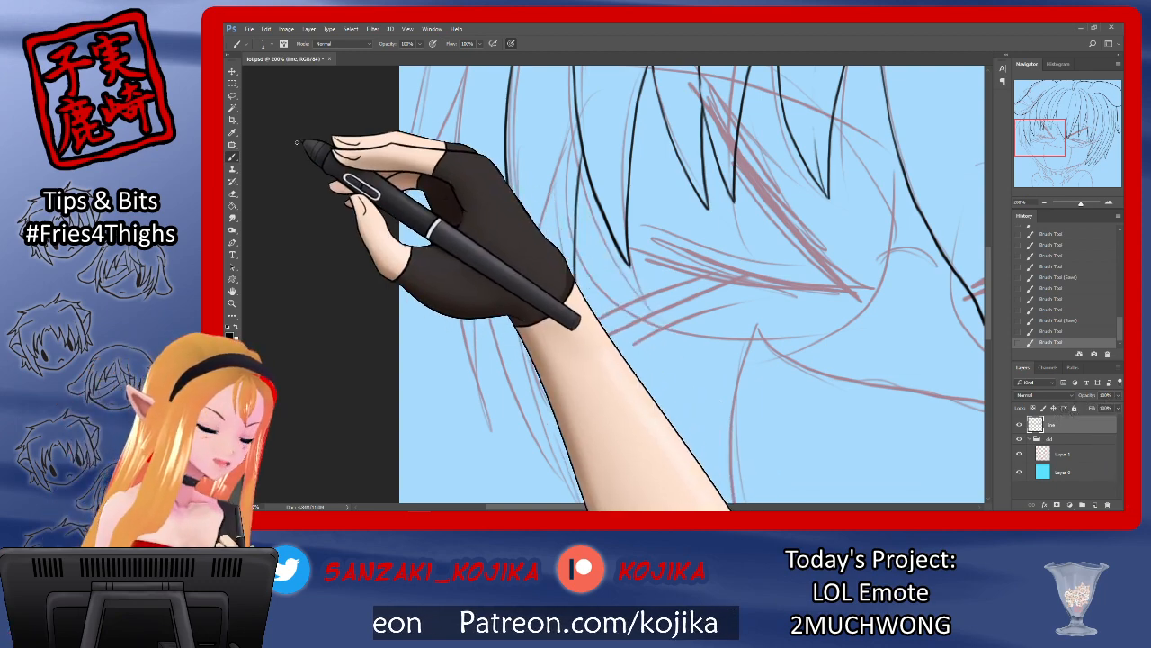
Step: Erase the overshoot at the long outer strand's tip and compare the line art with the sketch hidden and shown
{"action": "left_click", "coordinate": [233, 193]}
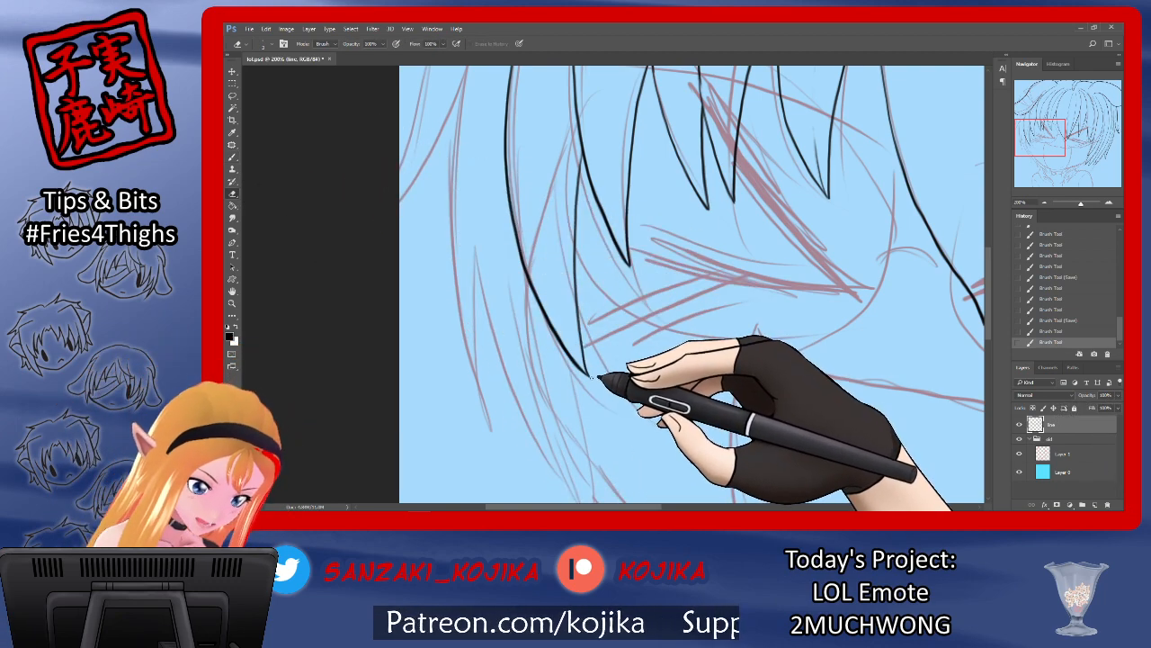
{"action": "left_click_drag", "start_coordinate": [591, 378], "coordinate": [594, 381]}
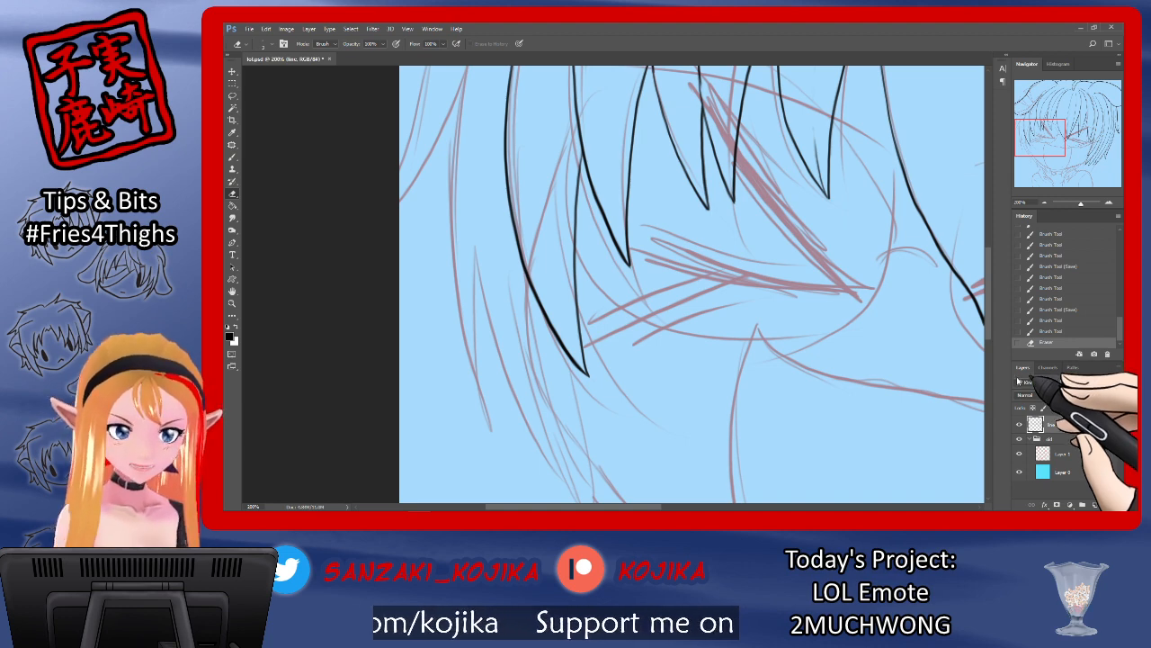
{"action": "left_click", "coordinate": [1019, 454]}
{"action": "left_click", "coordinate": [1020, 455]}
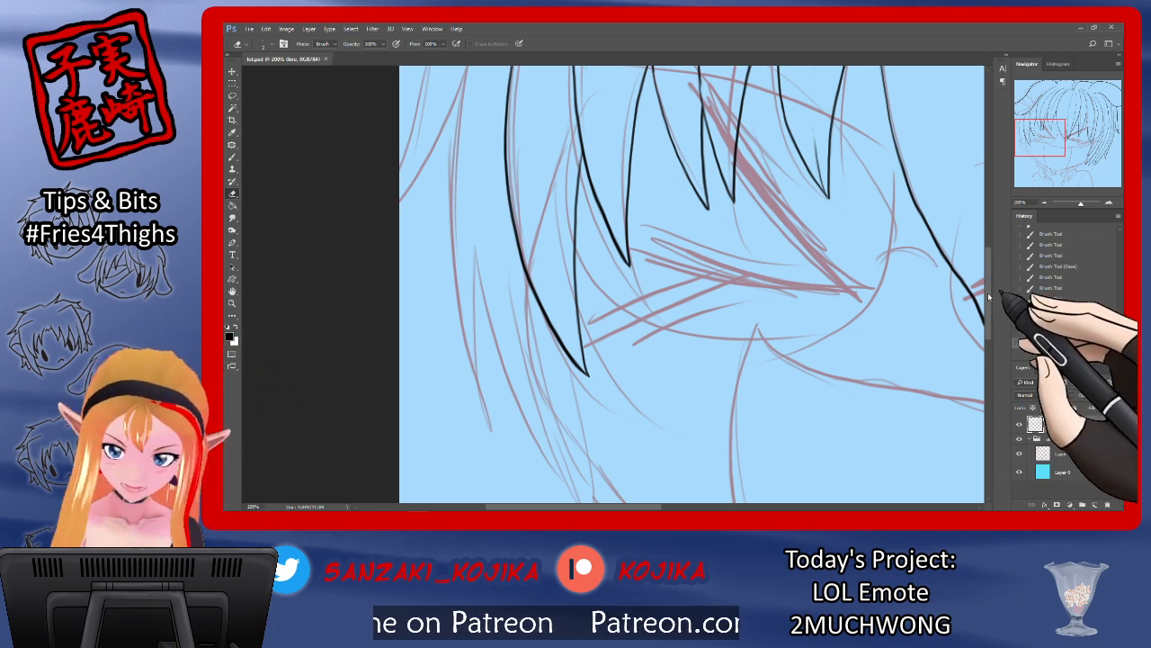
Step: Ink the outer edge of the next long strand, from just beneath the side lock down to its tip near the jaw
{"action": "mouse_move", "coordinate": [988, 292]}
{"action": "left_mouse_down"}
{"action": "mouse_move", "coordinate": [996, 249]}
{"action": "mouse_move", "coordinate": [995, 268]}
{"action": "left_mouse_up"}
{"action": "left_click", "coordinate": [233, 157]}
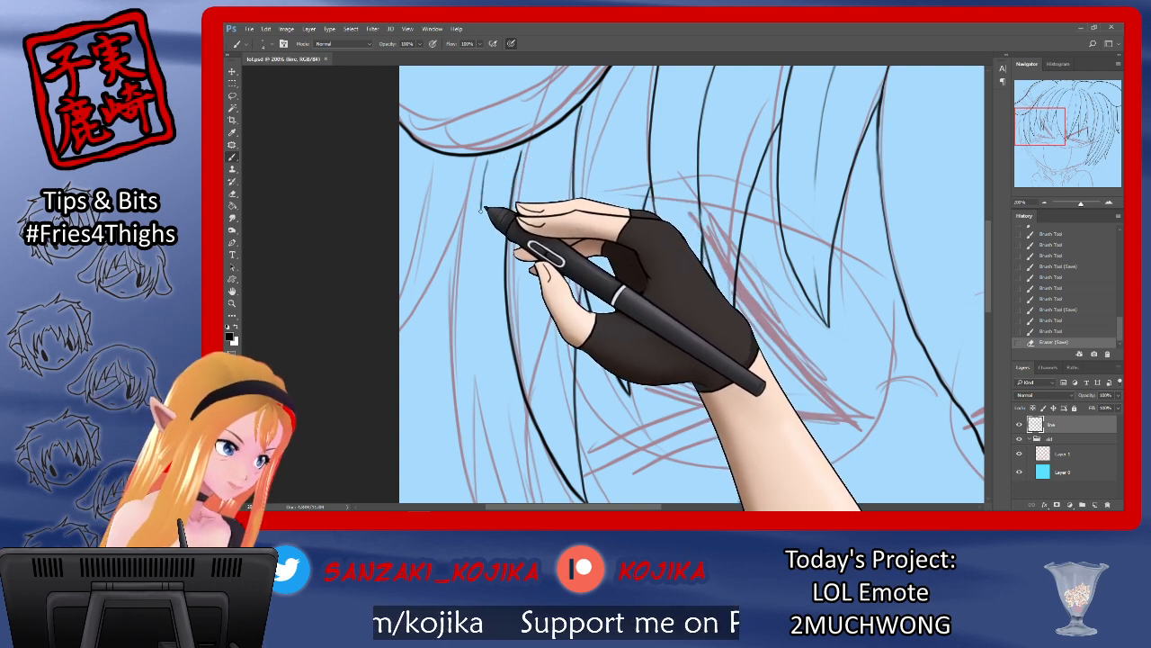
{"action": "mouse_move", "coordinate": [478, 279]}
{"action": "left_mouse_down"}
{"action": "mouse_move", "coordinate": [480, 373]}
{"action": "mouse_move", "coordinate": [513, 476]}
{"action": "left_mouse_up"}
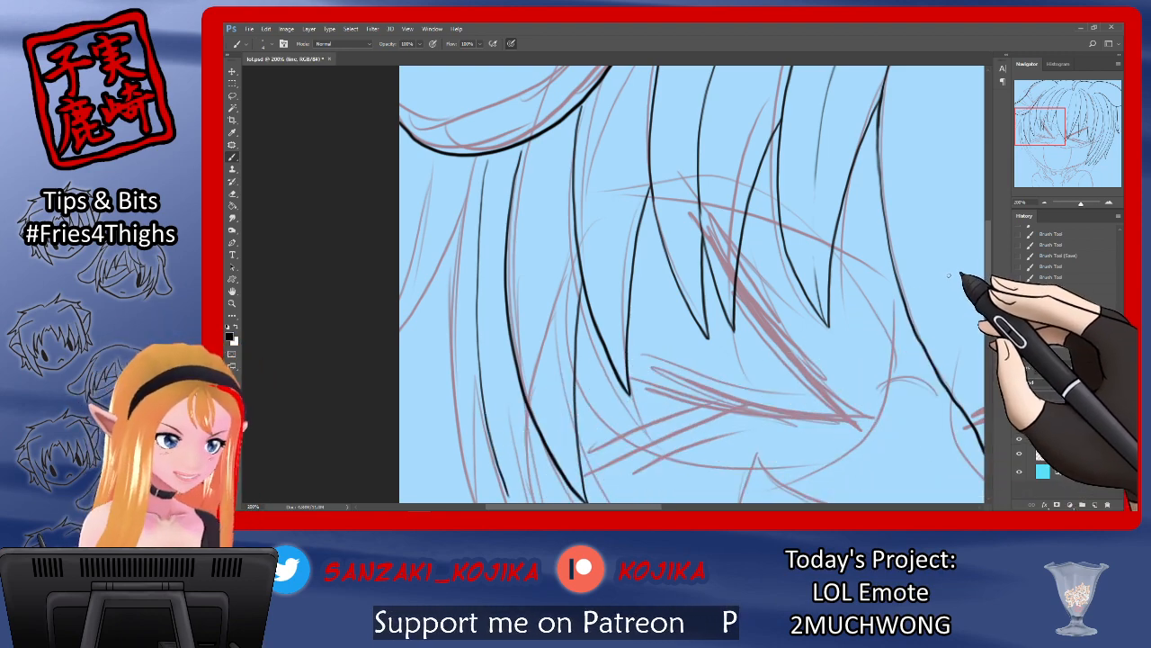
{"action": "scroll", "coordinate": [990, 247], "scroll_direction": "down", "scroll_amount": 5}
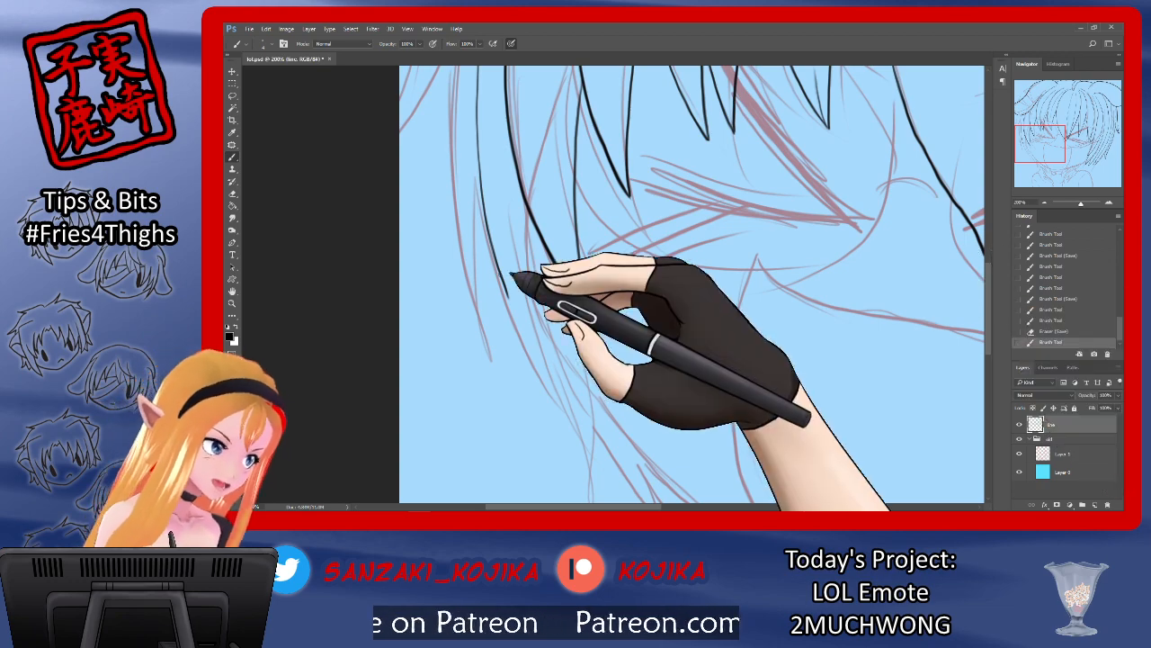
{"action": "left_click_drag", "start_coordinate": [522, 310], "coordinate": [584, 448]}
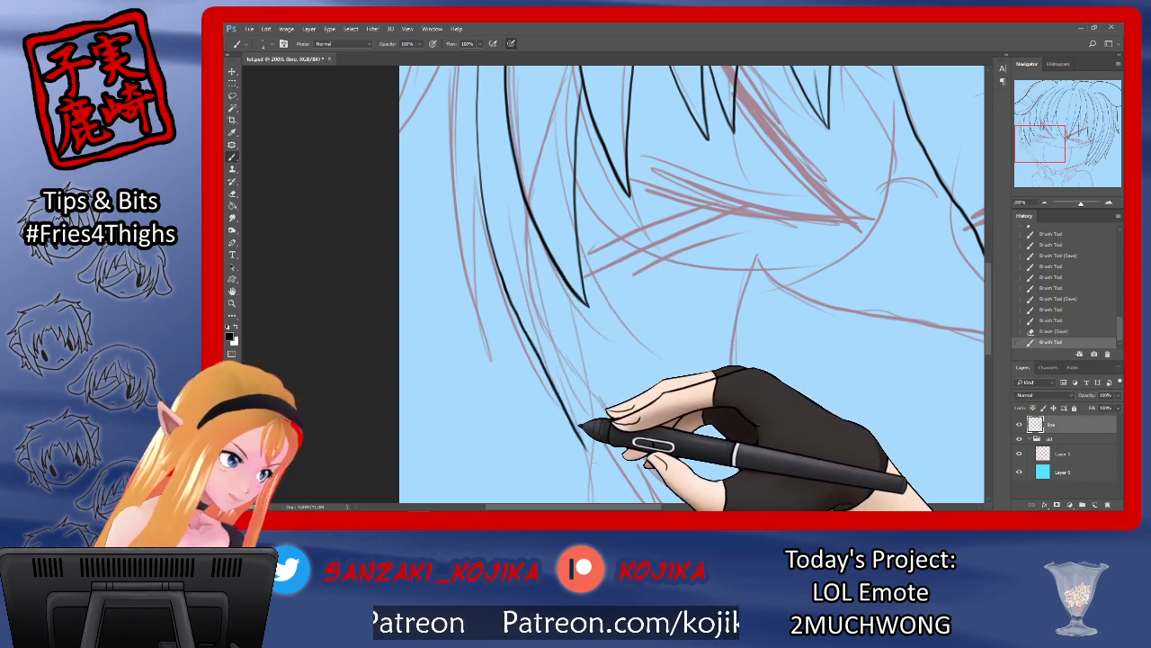
Step: Hide the sketch, ink the long strand's inner edge from the neighbouring strand down to a pointed tip, and show the sketch again
{"action": "scroll", "coordinate": [987, 337], "scroll_direction": "down", "scroll_amount": 4}
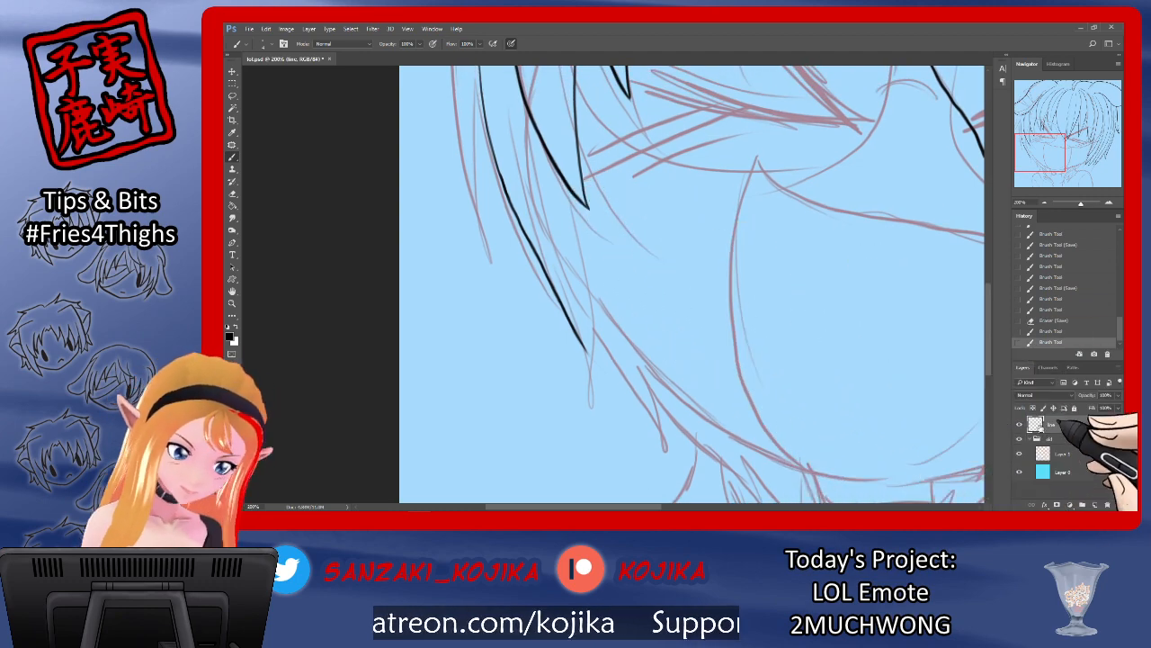
{"action": "left_click", "coordinate": [1019, 453]}
{"action": "mouse_move", "coordinate": [568, 177]}
{"action": "left_mouse_down"}
{"action": "mouse_move", "coordinate": [589, 205]}
{"action": "mouse_move", "coordinate": [581, 261]}
{"action": "mouse_move", "coordinate": [591, 360]}
{"action": "left_mouse_up"}
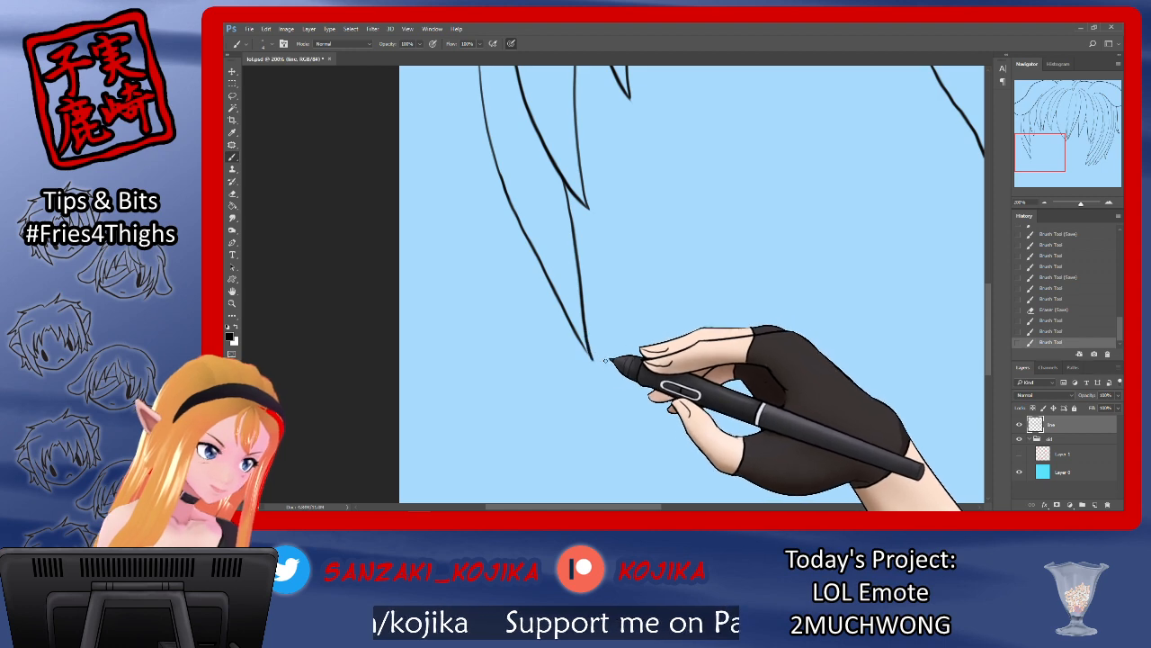
{"action": "left_click", "coordinate": [1020, 453]}
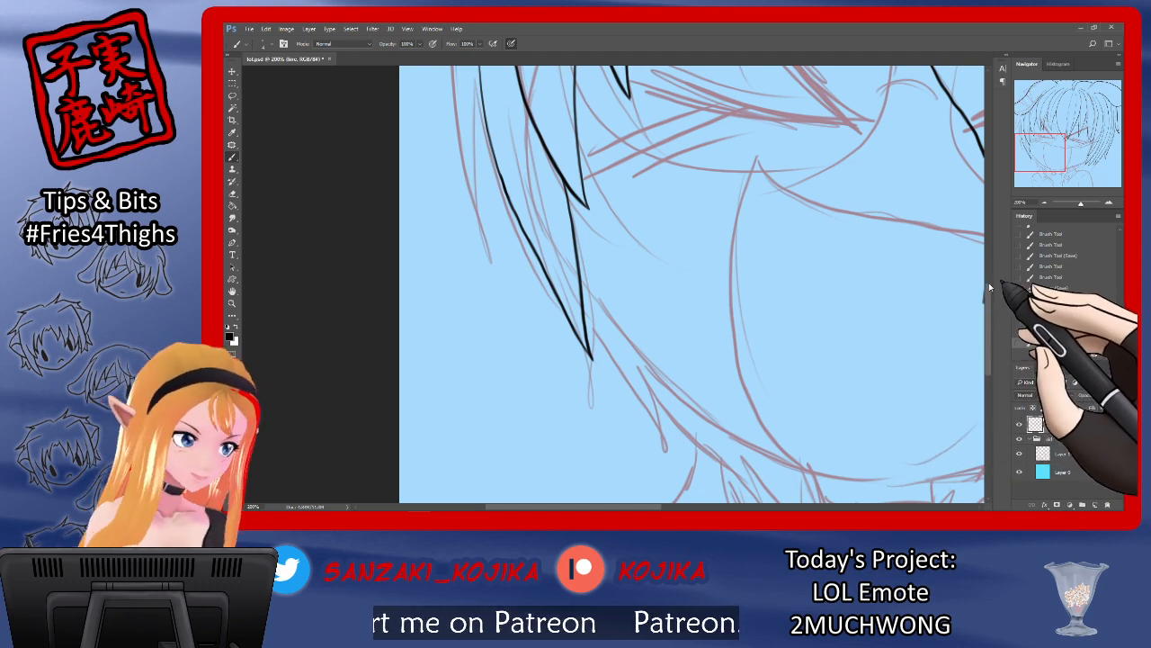
Step: Ink the next strand further out beneath the side lock, close its pointed tip, and compare it with the sketch hidden and shown
{"action": "scroll", "coordinate": [1034, 336], "scroll_direction": "down", "scroll_amount": 1}
{"action": "mouse_move", "coordinate": [987, 312]}
{"action": "left_mouse_down"}
{"action": "mouse_move", "coordinate": [993, 255]}
{"action": "mouse_move", "coordinate": [993, 270]}
{"action": "left_mouse_up"}
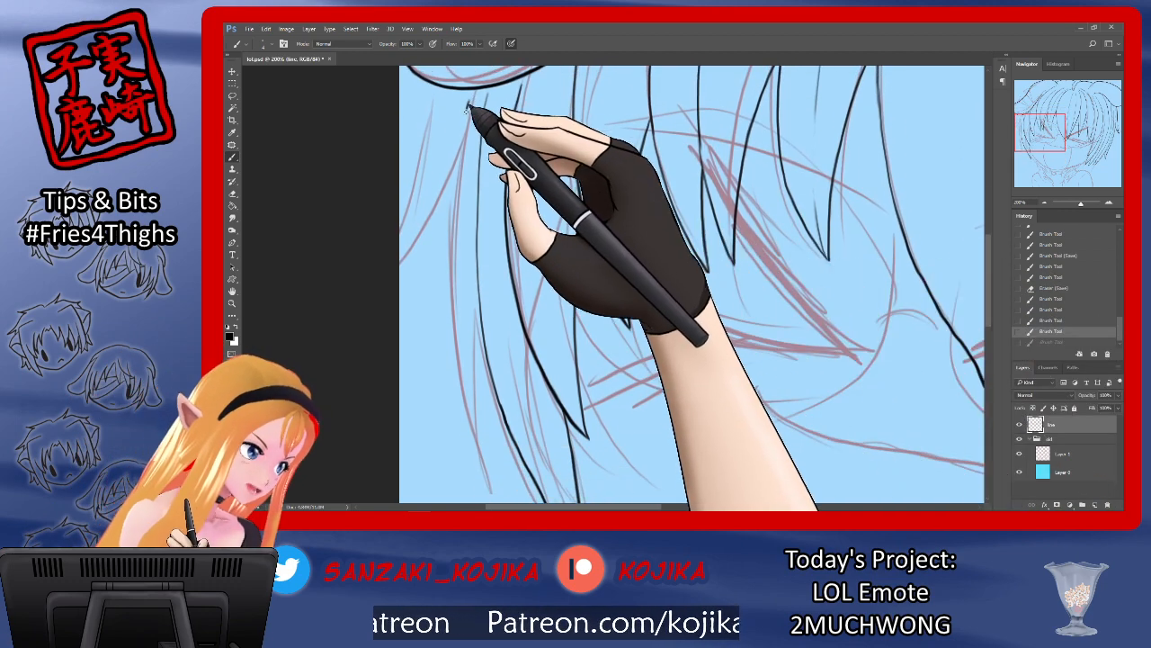
{"action": "left_click_drag", "start_coordinate": [463, 352], "coordinate": [506, 437]}
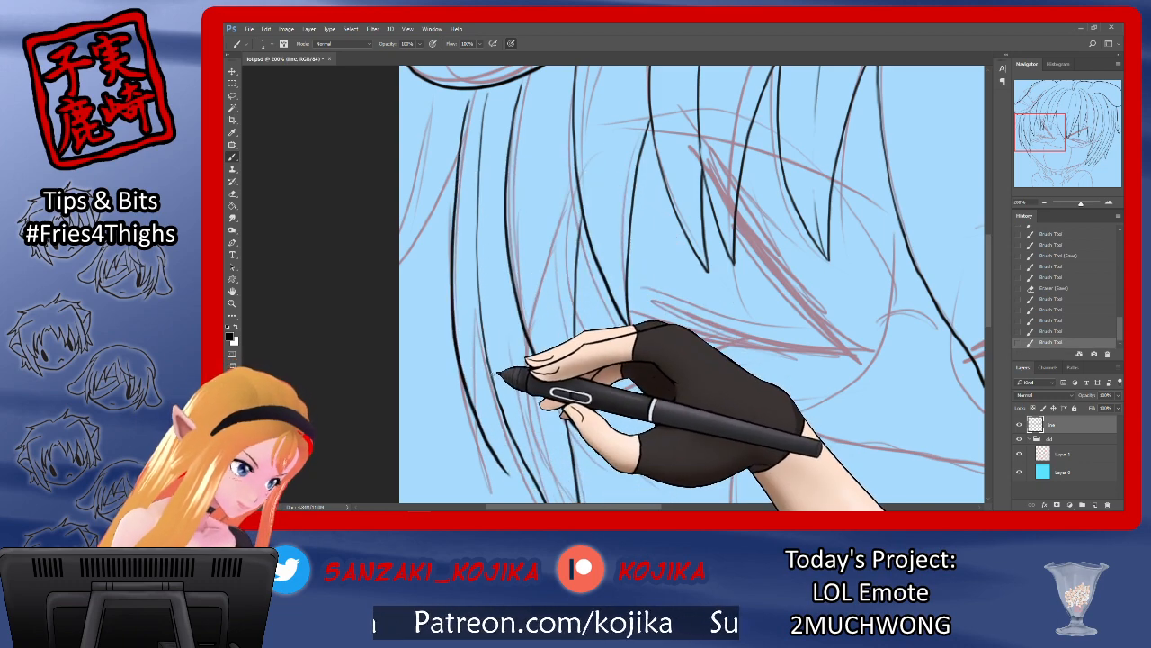
{"action": "left_click_drag", "start_coordinate": [499, 373], "coordinate": [532, 457]}
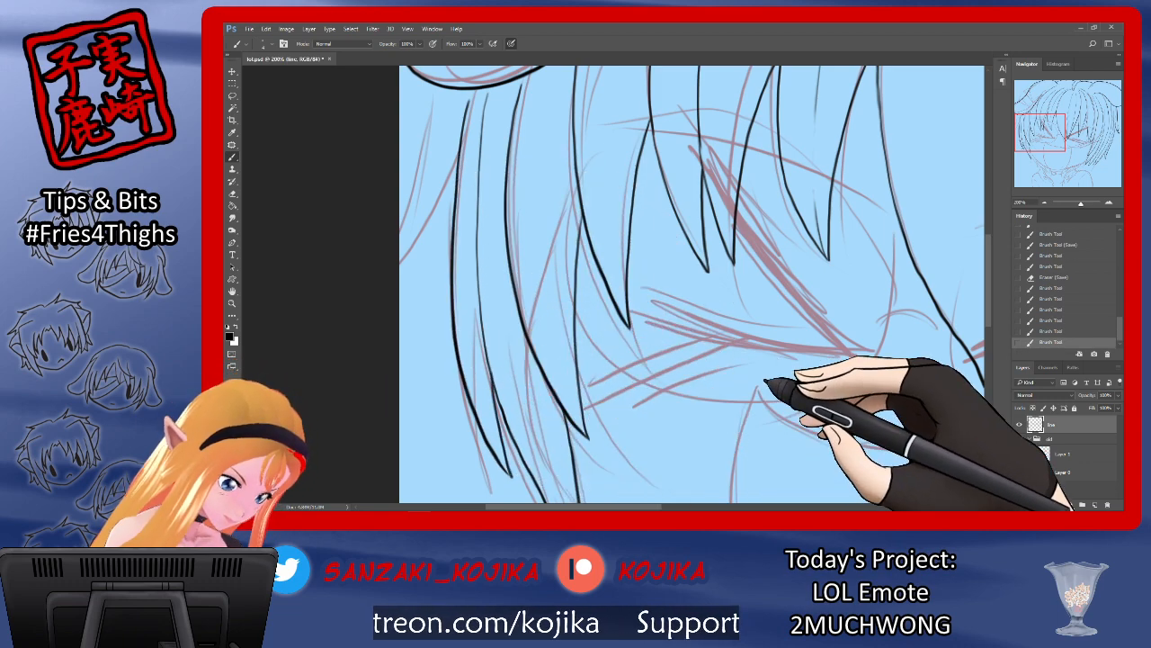
{"action": "left_click", "coordinate": [1019, 454]}
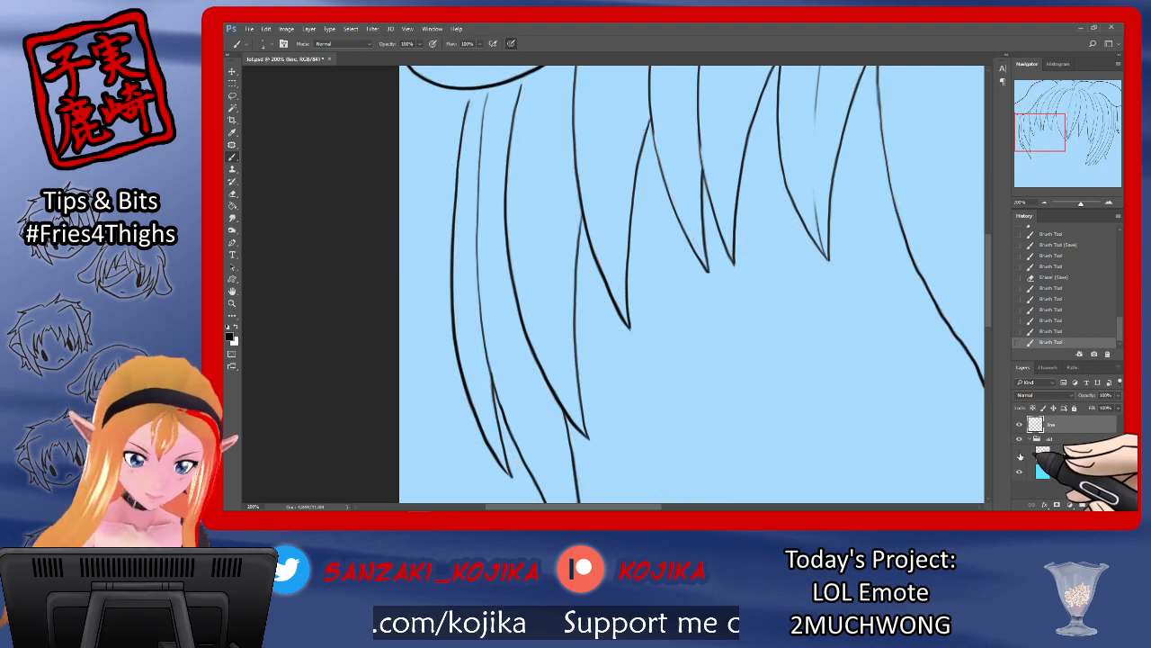
{"action": "left_click", "coordinate": [1019, 454]}
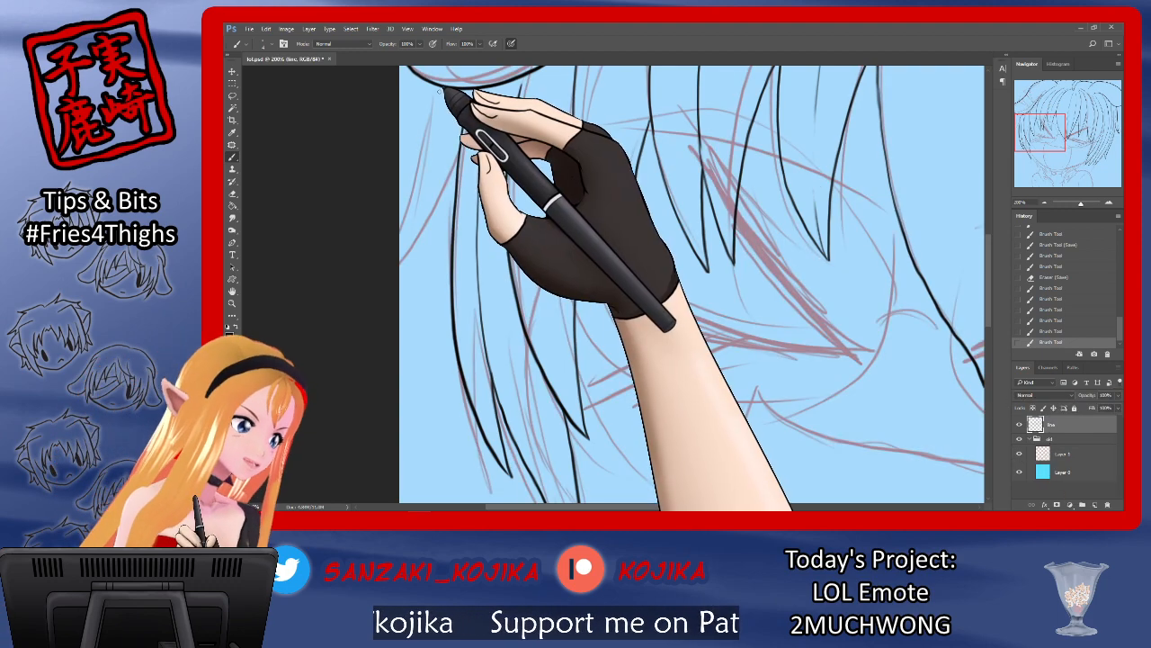
Step: Ink the outward-flicking strand beneath the side lock up to the canvas edge and, with the sketch hidden, erase its uneven, doubled lines
{"action": "mouse_move", "coordinate": [441, 90]}
{"action": "left_mouse_down"}
{"action": "mouse_move", "coordinate": [403, 263]}
{"action": "mouse_move", "coordinate": [462, 224]}
{"action": "mouse_move", "coordinate": [474, 185]}
{"action": "left_mouse_up"}
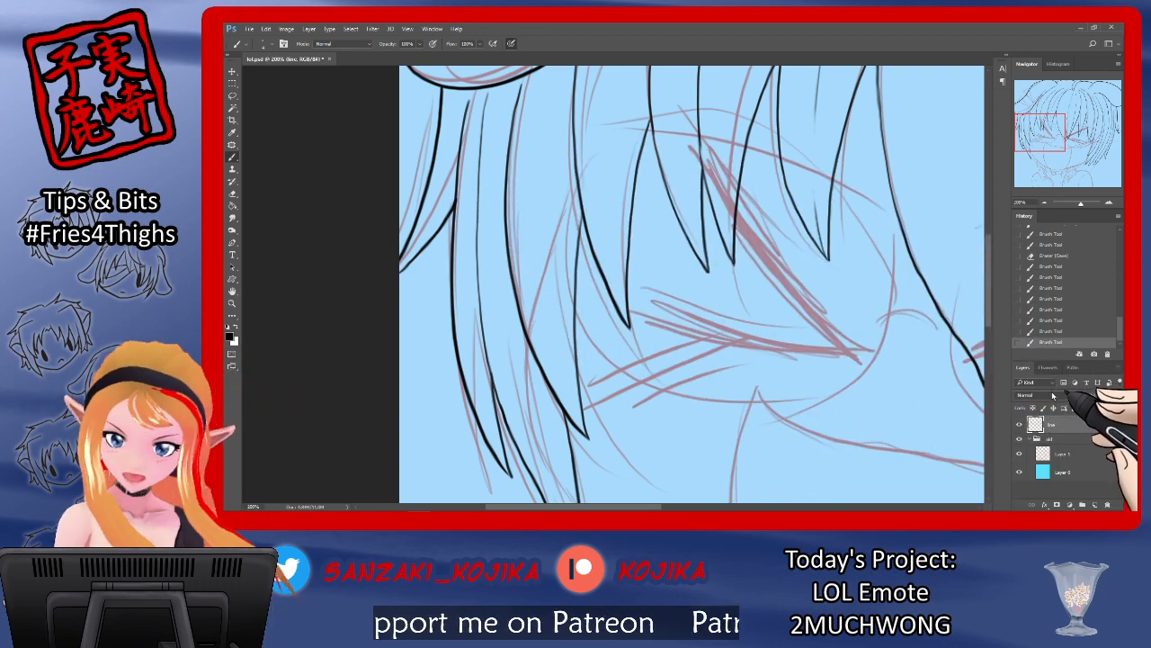
{"action": "left_click", "coordinate": [1020, 454]}
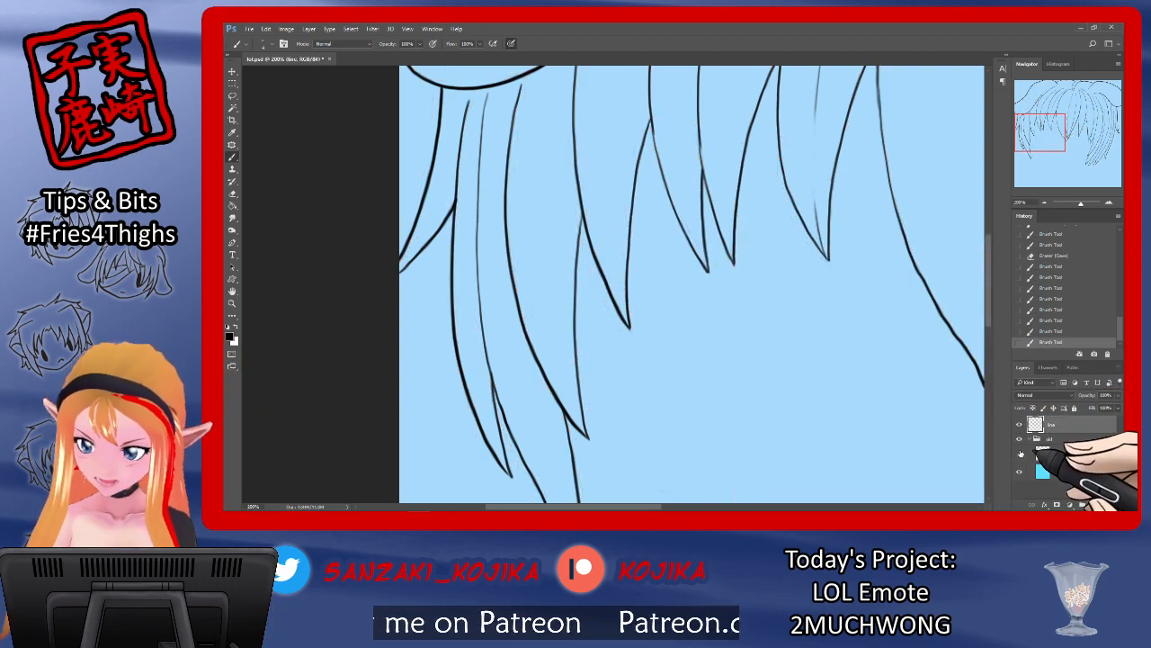
{"action": "mouse_move", "coordinate": [987, 275]}
{"action": "left_mouse_down"}
{"action": "mouse_move", "coordinate": [1003, 187]}
{"action": "mouse_move", "coordinate": [999, 208]}
{"action": "left_mouse_up"}
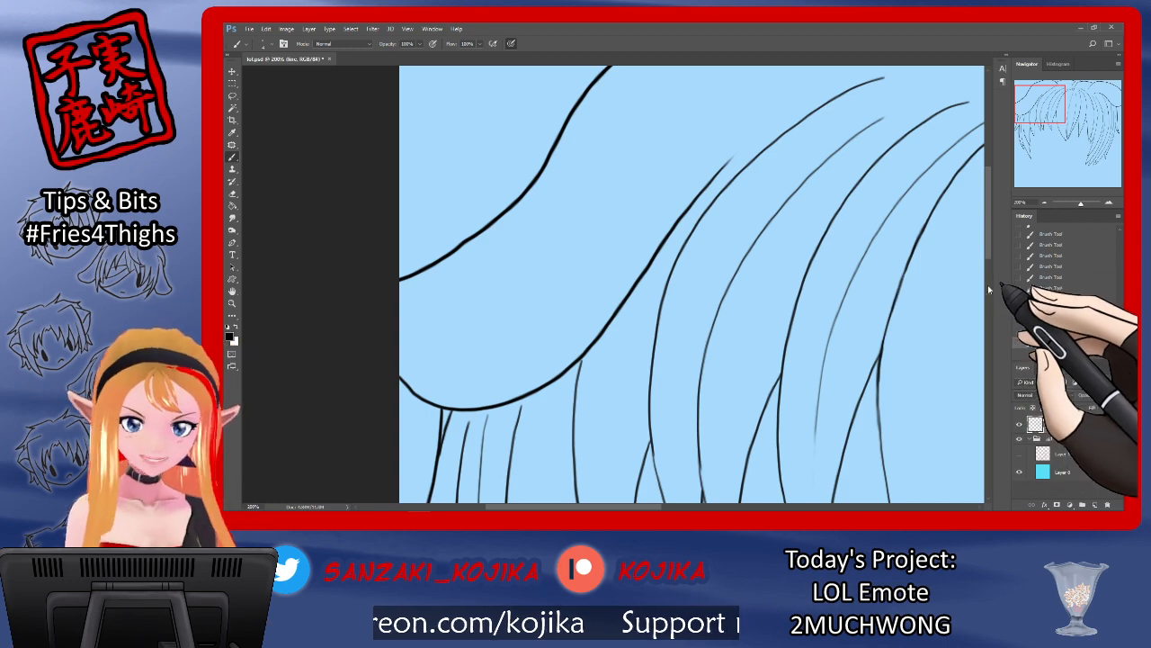
{"action": "left_click_drag", "start_coordinate": [989, 256], "coordinate": [986, 293]}
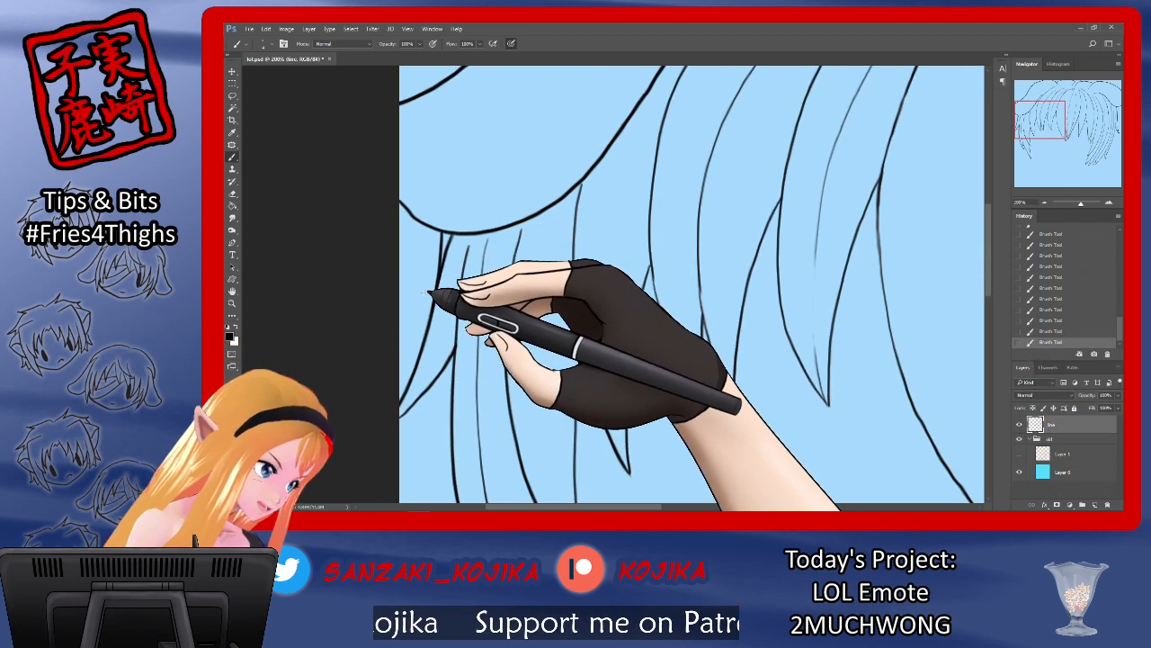
{"action": "left_click", "coordinate": [232, 193]}
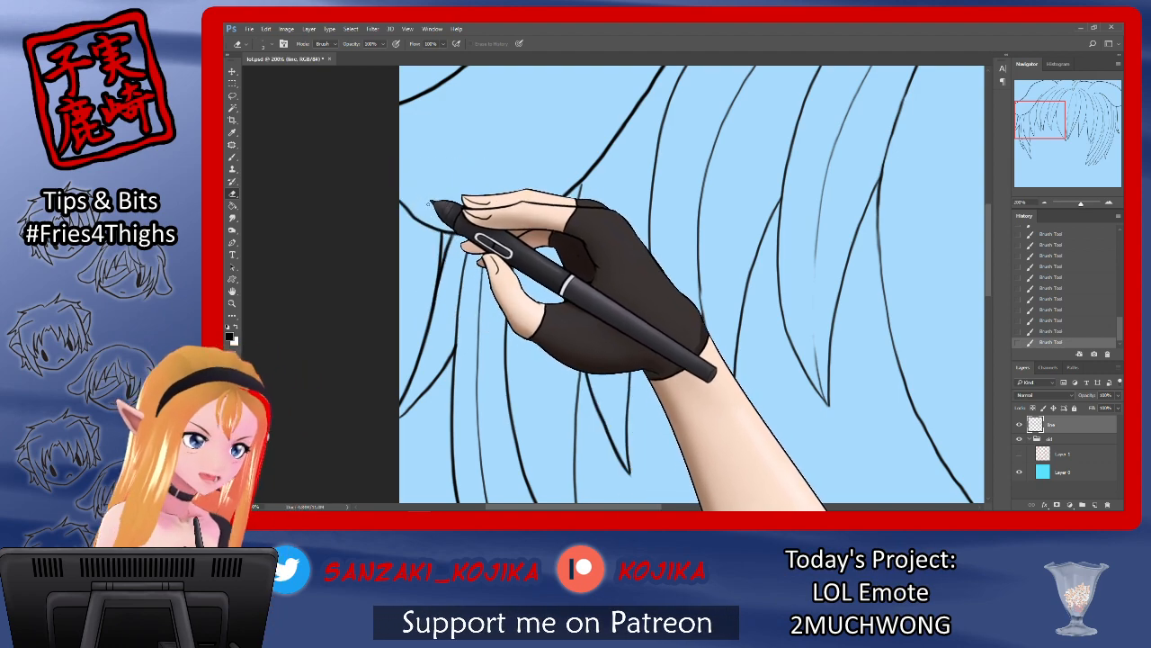
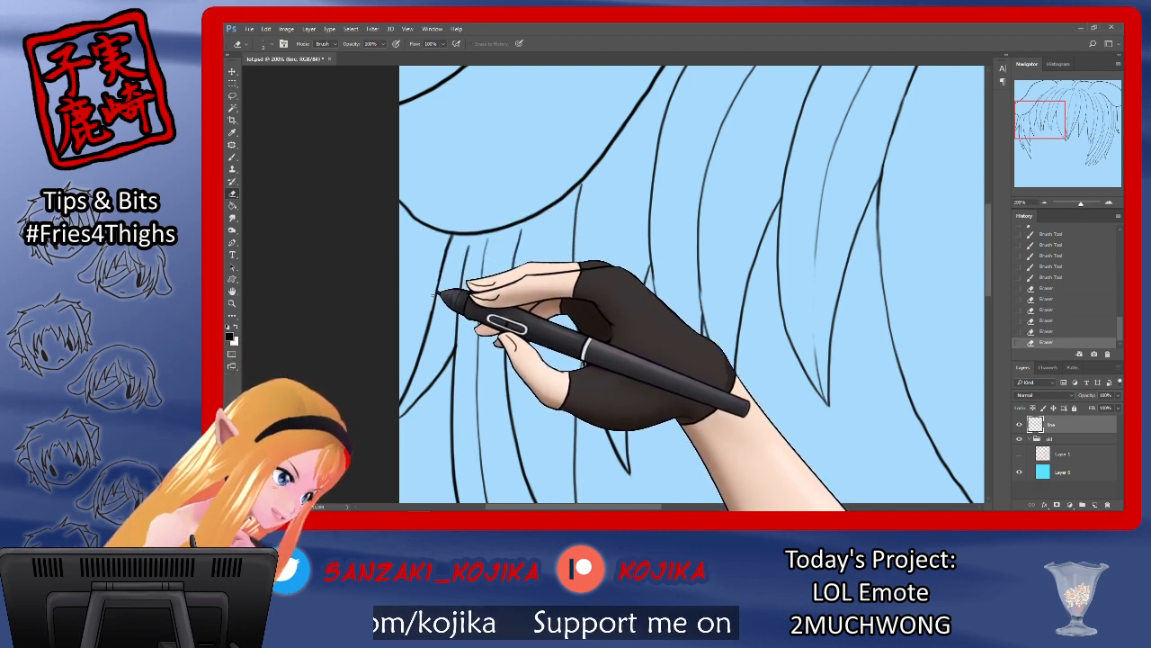
{"action": "left_click_drag", "start_coordinate": [433, 294], "coordinate": [426, 326]}
{"action": "left_click_drag", "start_coordinate": [468, 241], "coordinate": [461, 342]}
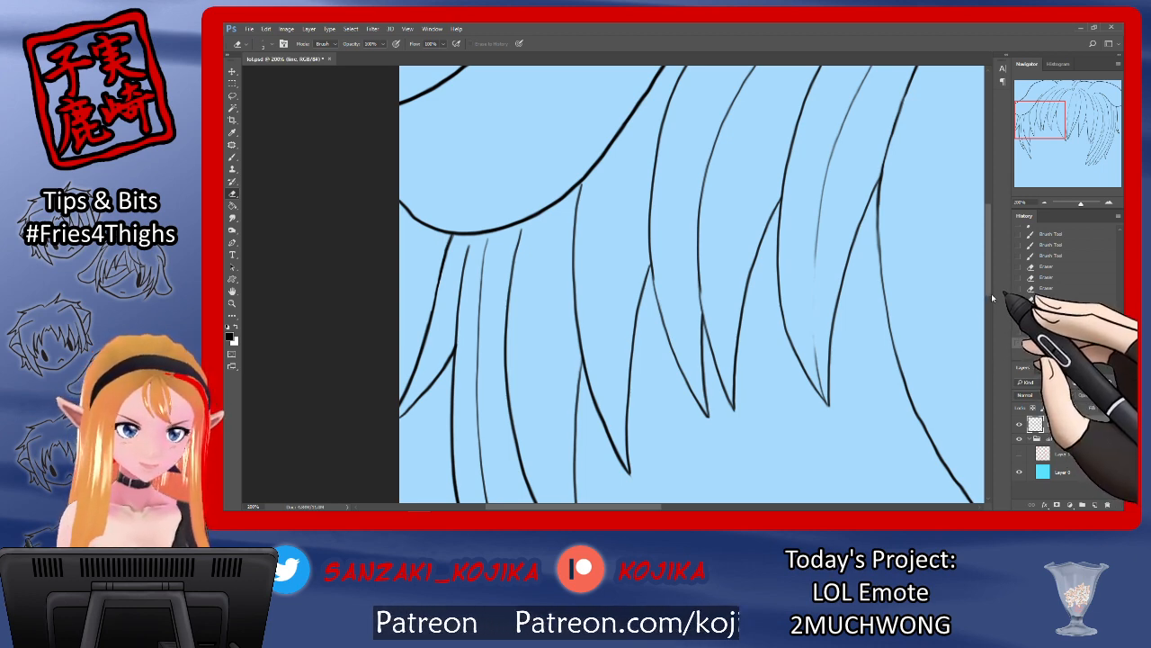
Step: Redraw the crown contour as a clean arc from the upright tuft to the hair lock on the opposite side
{"action": "left_click_drag", "start_coordinate": [991, 293], "coordinate": [991, 207]}
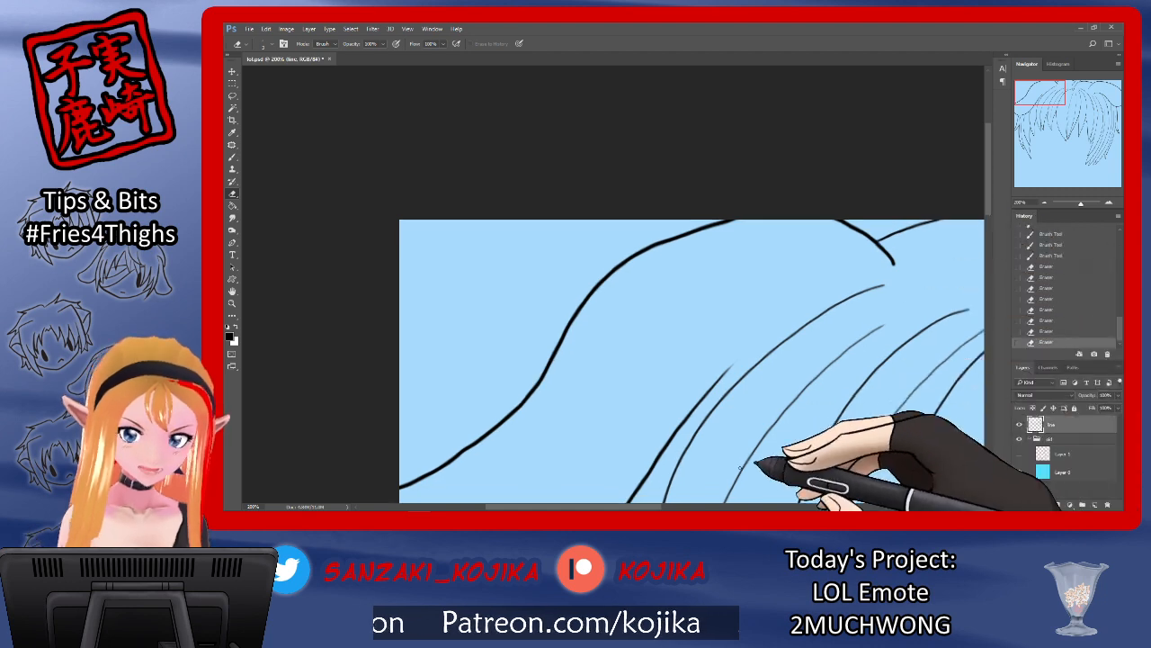
{"action": "left_click_drag", "start_coordinate": [660, 509], "coordinate": [781, 508]}
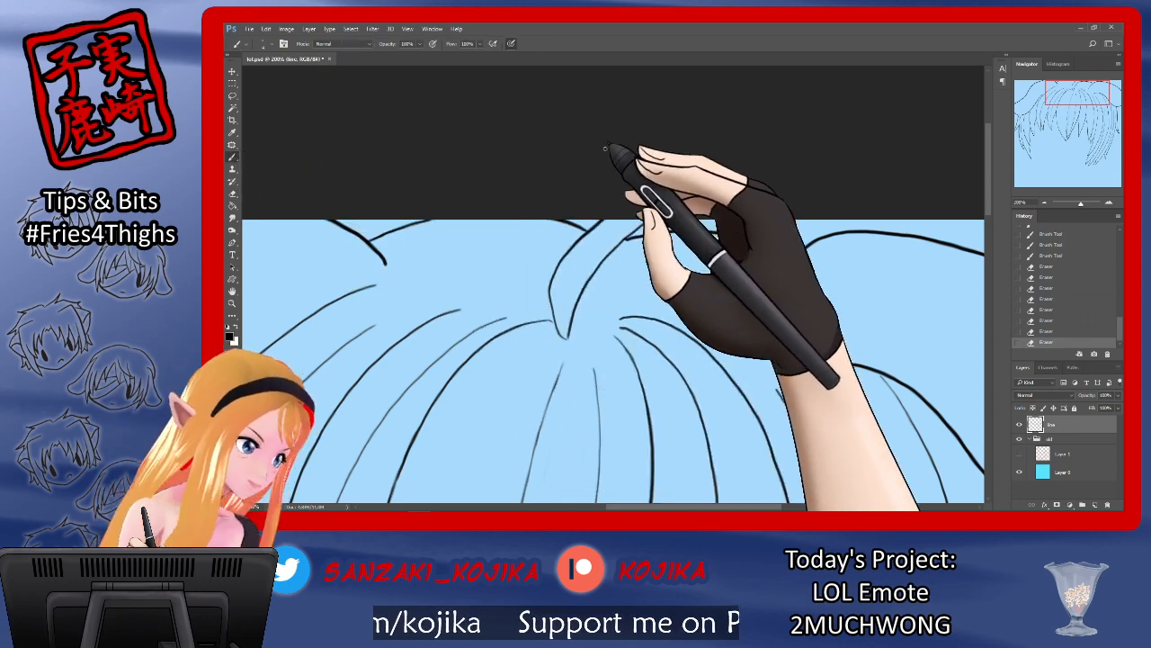
{"action": "key", "text": "b"}
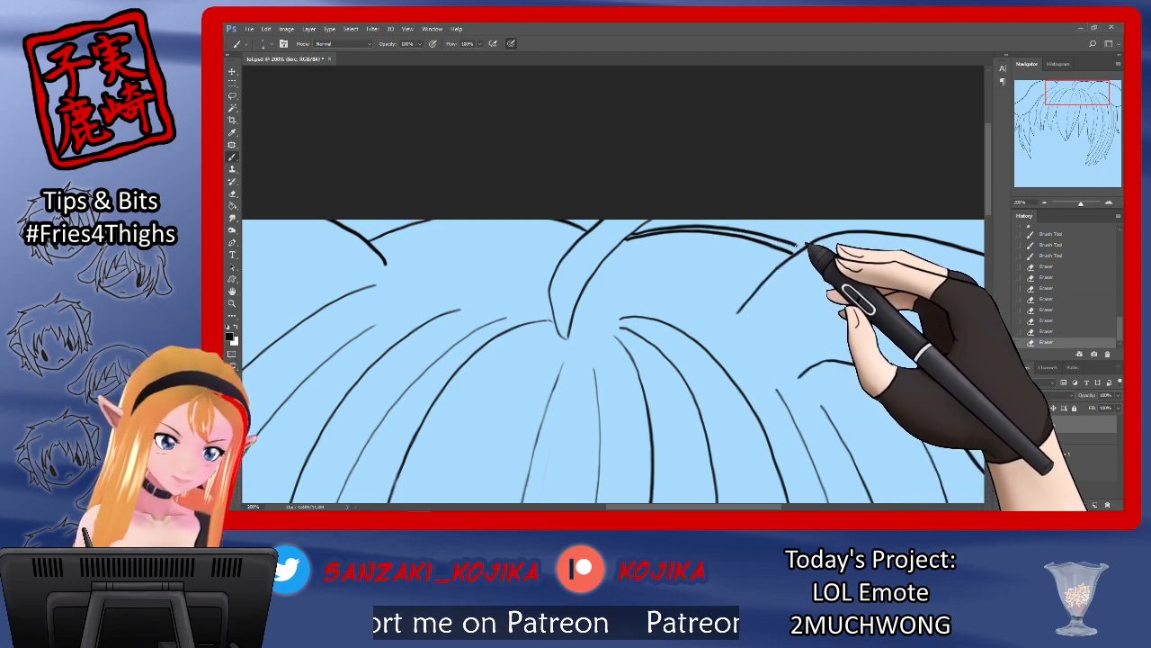
{"action": "left_click_drag", "start_coordinate": [805, 244], "coordinate": [840, 232]}
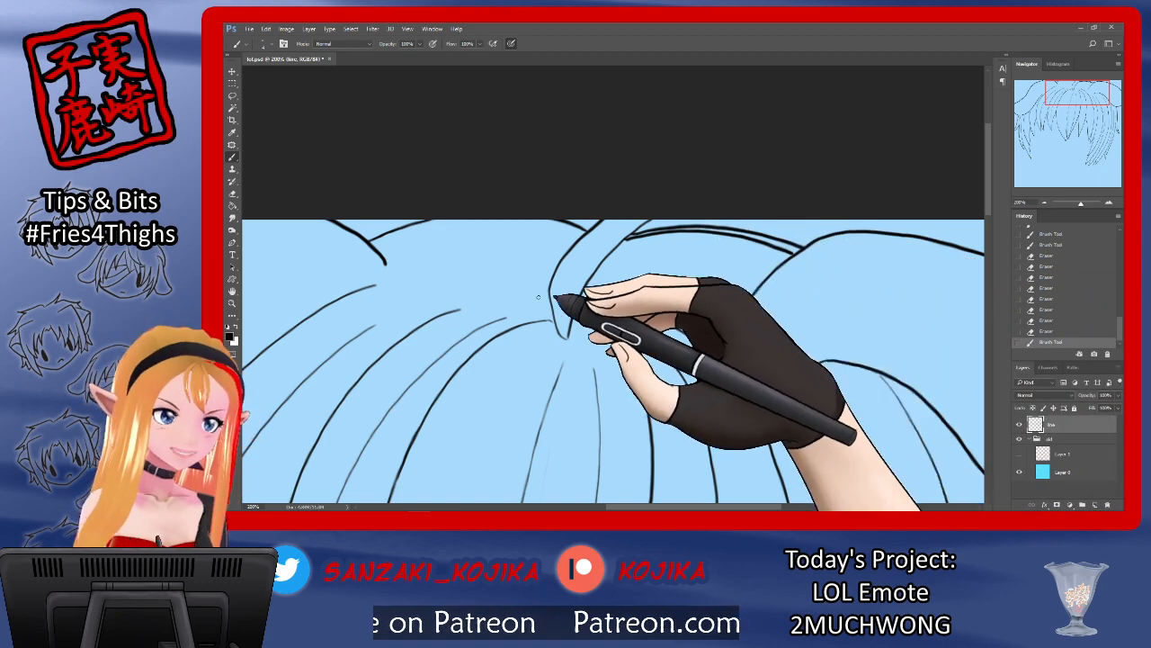
Step: Erase the doubled contour line beneath the new crown arc, clean up its edge, and show the sketch
{"action": "left_click", "coordinate": [232, 193]}
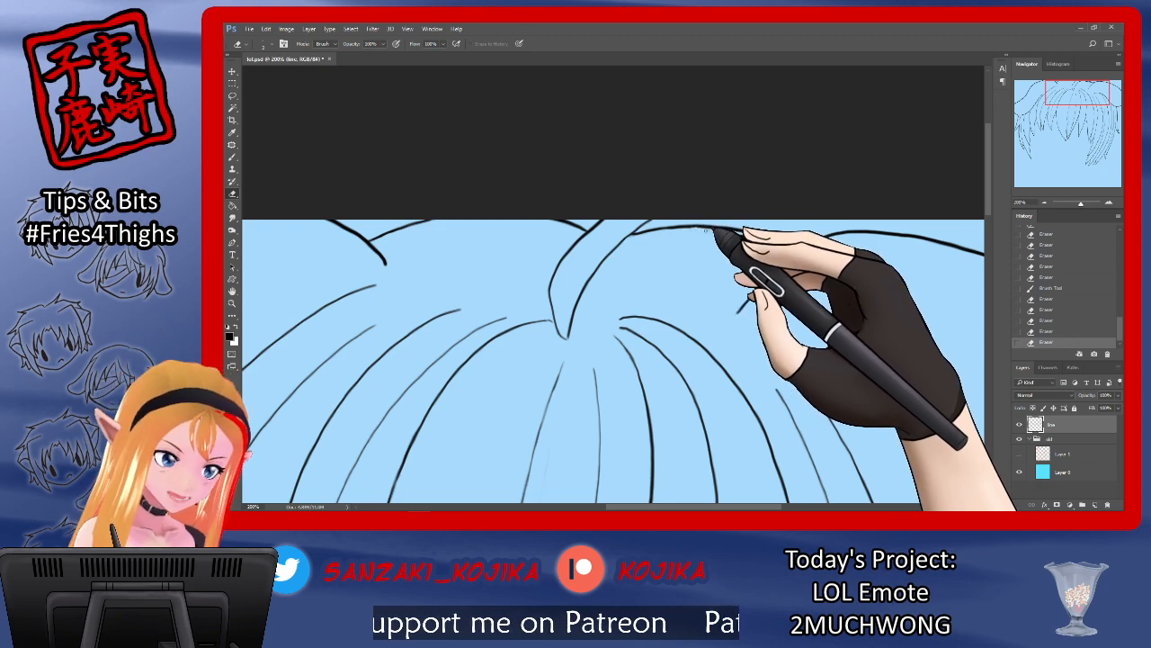
{"action": "left_click", "coordinate": [1043, 331]}
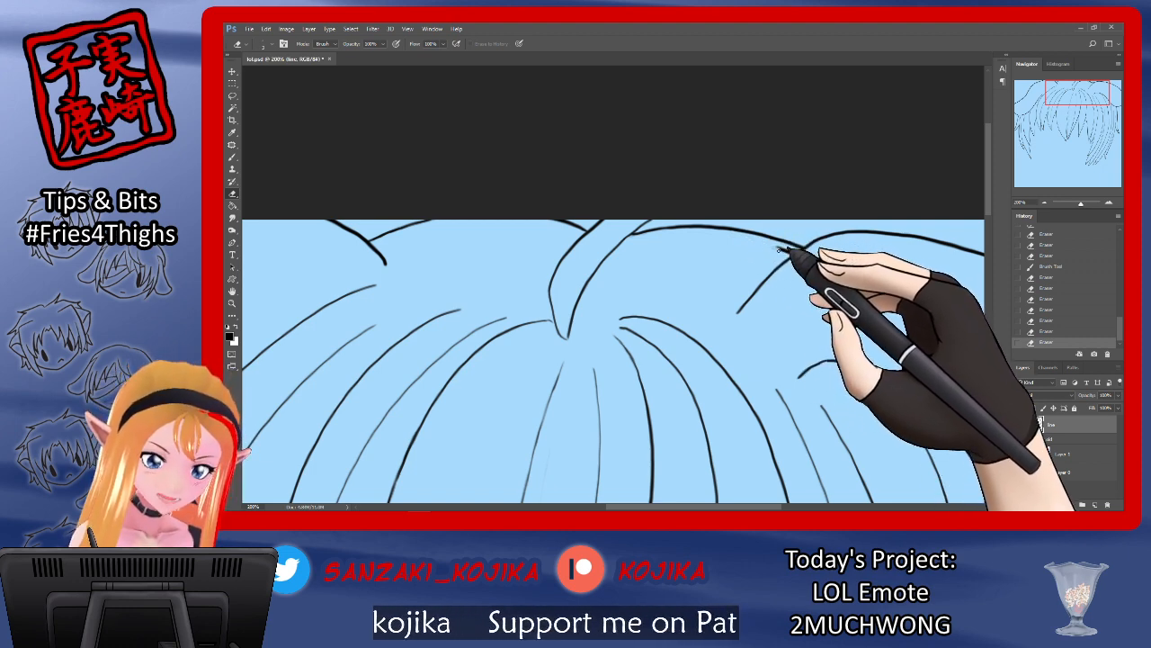
{"action": "mouse_move", "coordinate": [710, 234]}
{"action": "left_mouse_down"}
{"action": "mouse_move", "coordinate": [725, 239]}
{"action": "mouse_move", "coordinate": [691, 227]}
{"action": "left_mouse_up"}
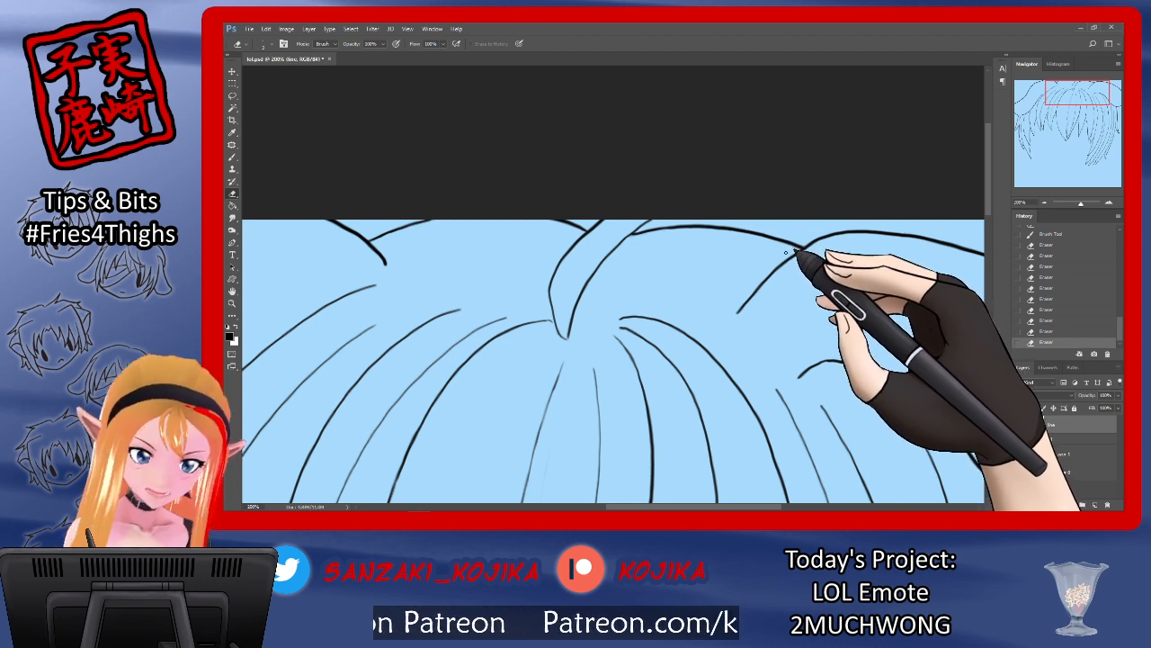
{"action": "left_click_drag", "start_coordinate": [789, 255], "coordinate": [778, 244]}
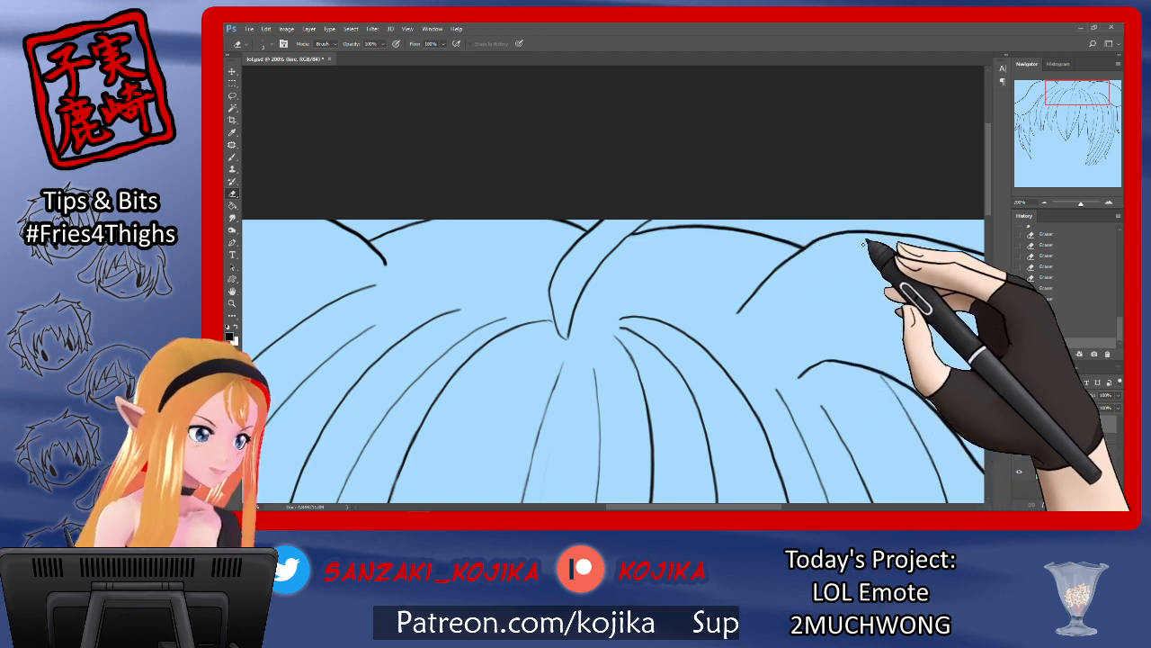
{"action": "left_click", "coordinate": [1026, 439]}
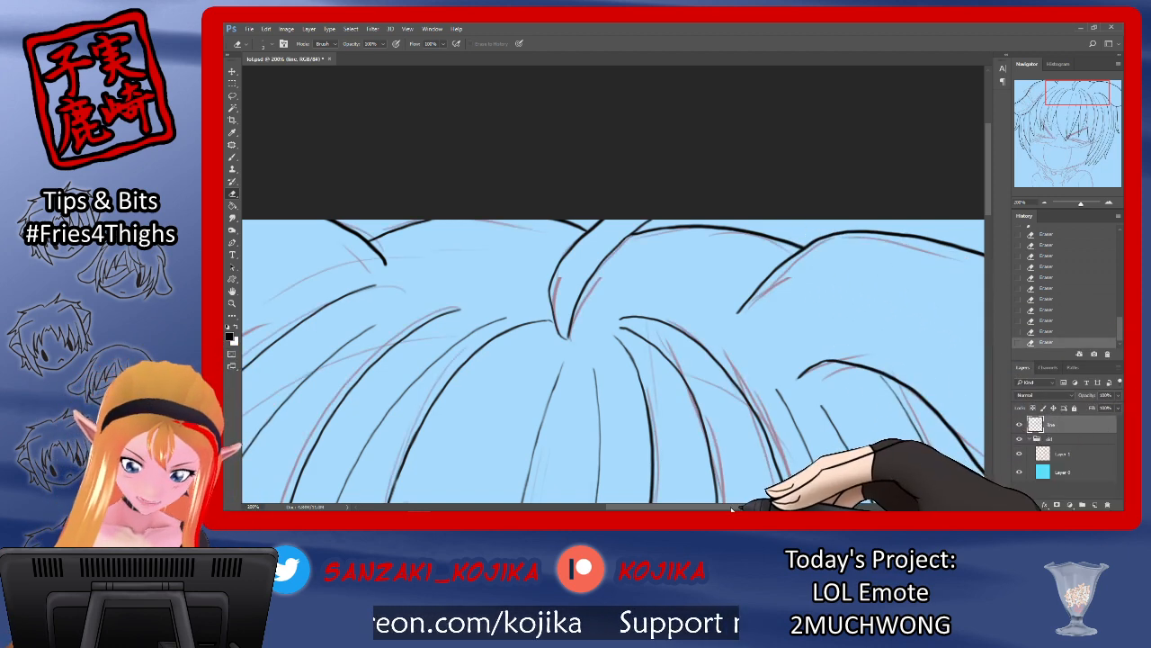
Step: Ink the jawline over the sketch as a thick curve from one side's hair strands, around the chin, to the opposite side's strands
{"action": "left_click_drag", "start_coordinate": [724, 507], "coordinate": [777, 506]}
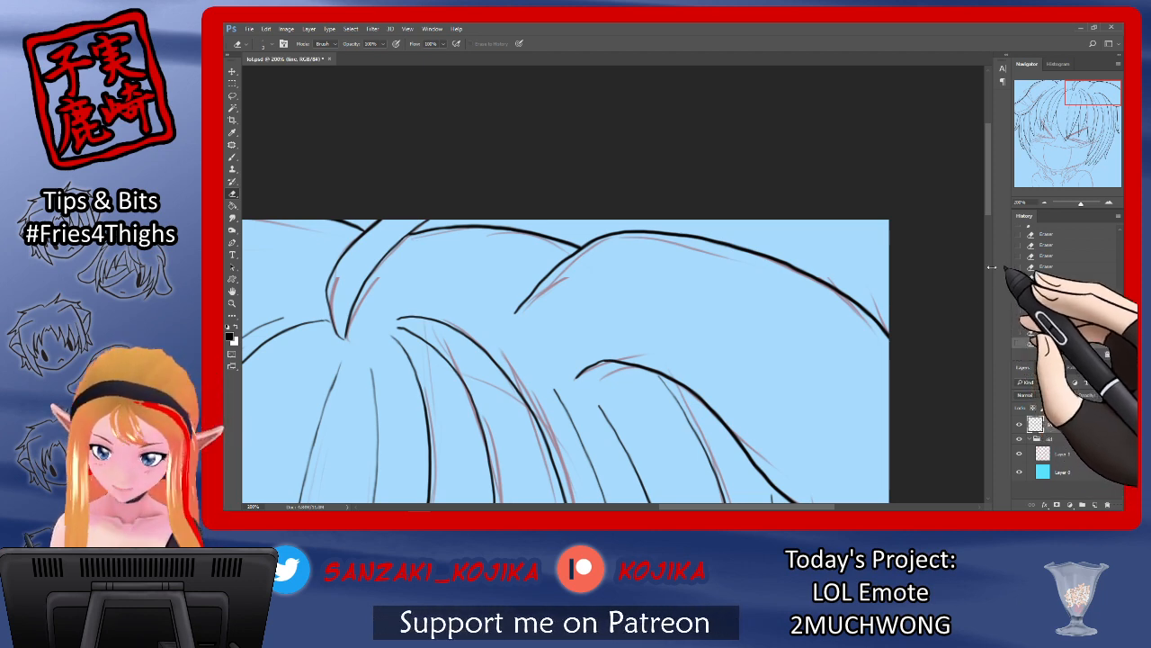
{"action": "mouse_move", "coordinate": [987, 208]}
{"action": "left_mouse_down"}
{"action": "mouse_move", "coordinate": [983, 328]}
{"action": "mouse_move", "coordinate": [955, 387]}
{"action": "left_mouse_up"}
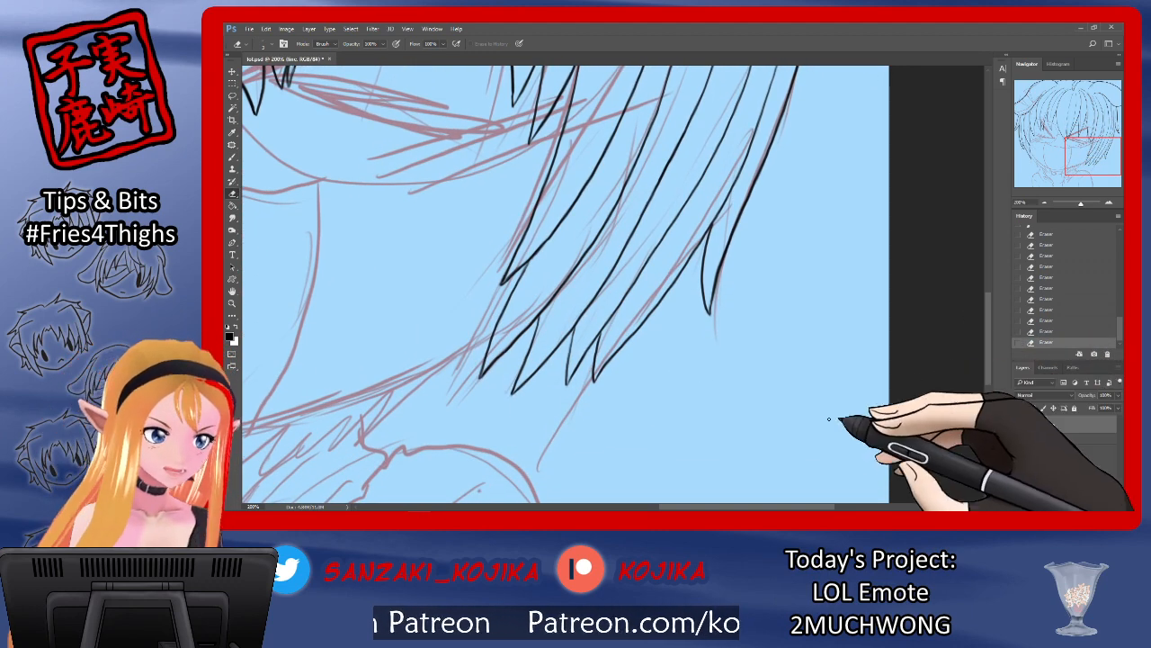
{"action": "left_click_drag", "start_coordinate": [781, 506], "coordinate": [670, 507]}
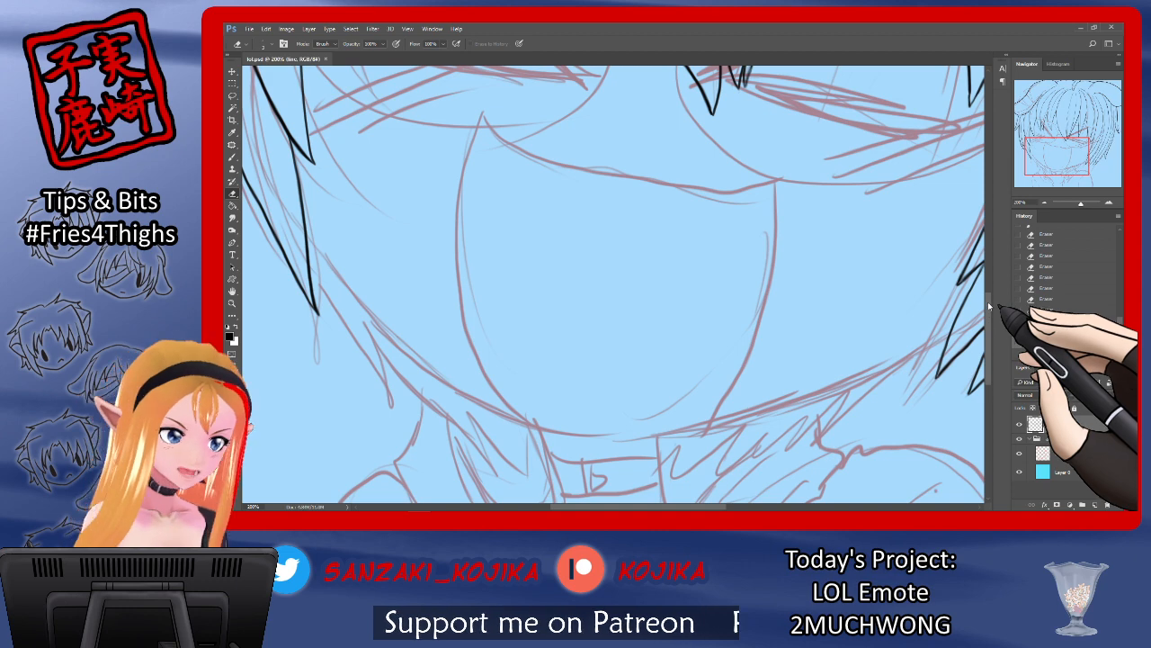
{"action": "left_click_drag", "start_coordinate": [987, 307], "coordinate": [986, 322]}
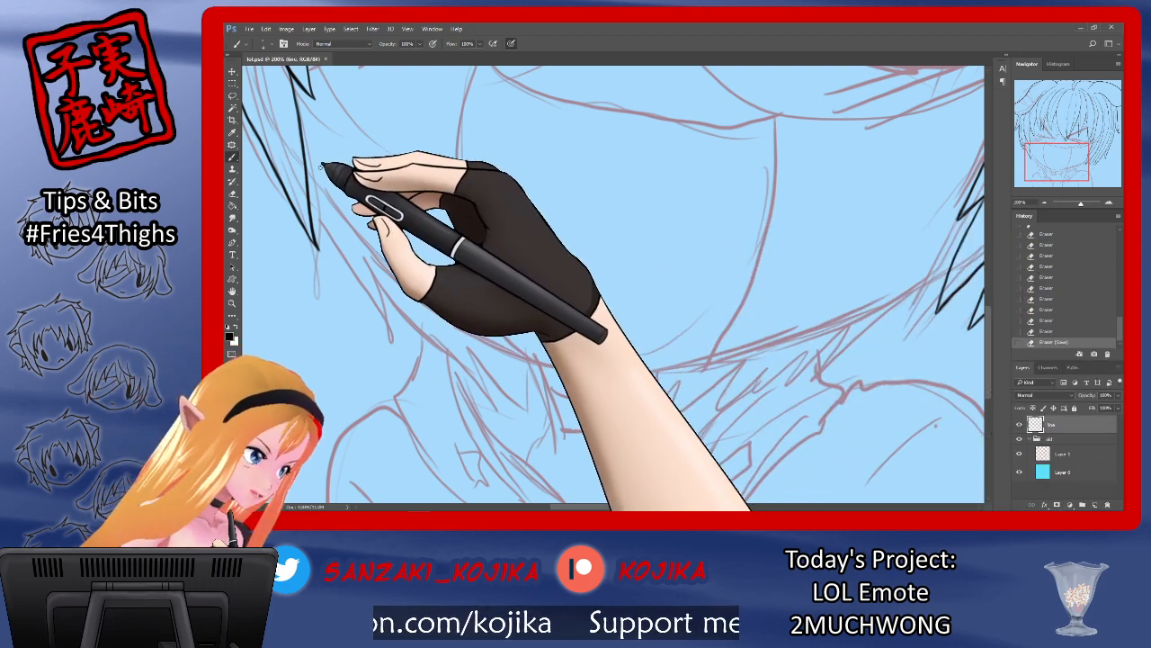
{"action": "mouse_move", "coordinate": [307, 162]}
{"action": "left_mouse_down"}
{"action": "mouse_move", "coordinate": [352, 228]}
{"action": "mouse_move", "coordinate": [441, 301]}
{"action": "mouse_move", "coordinate": [540, 362]}
{"action": "mouse_move", "coordinate": [583, 369]}
{"action": "left_mouse_up"}
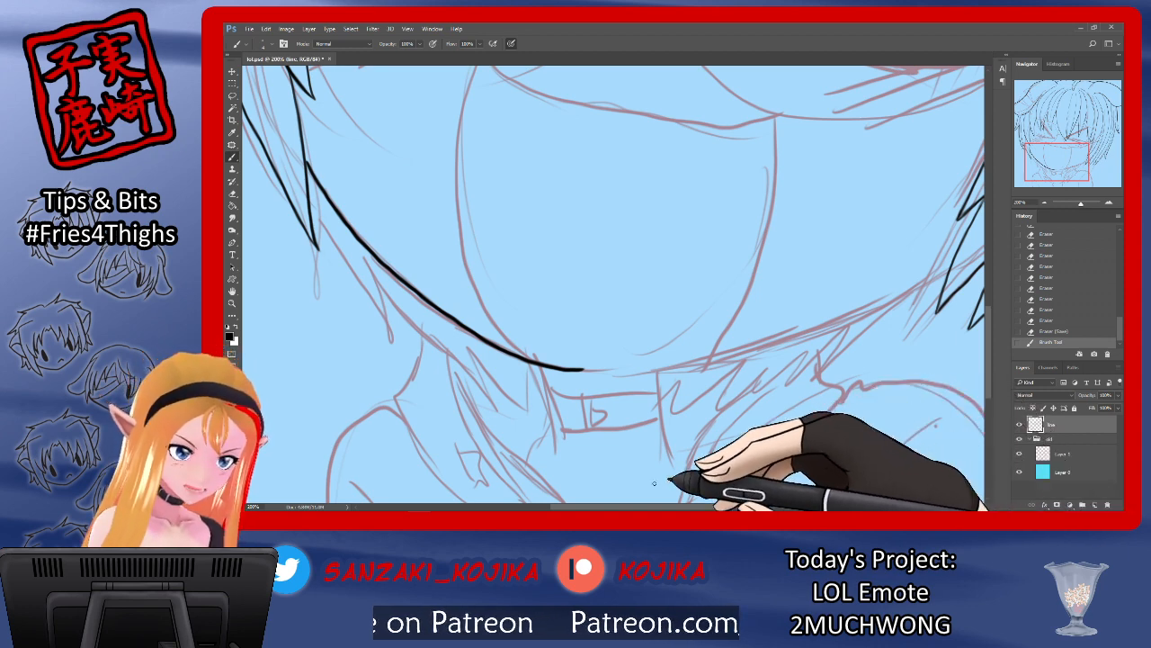
{"action": "left_click_drag", "start_coordinate": [618, 509], "coordinate": [649, 510]}
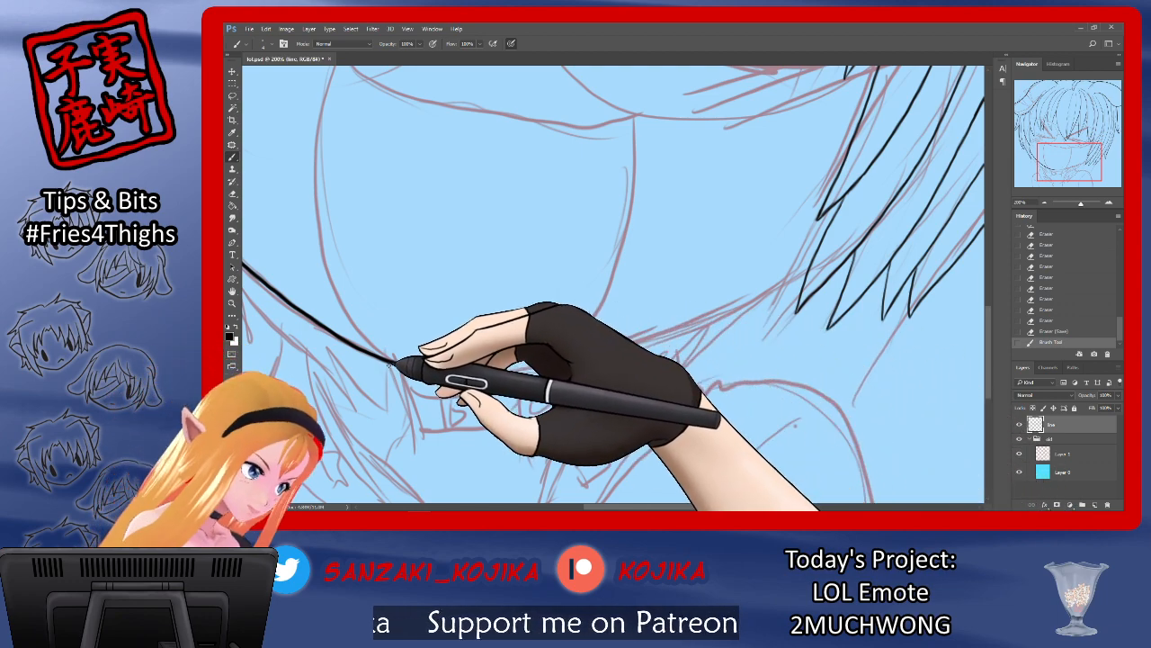
{"action": "mouse_move", "coordinate": [450, 369]}
{"action": "left_mouse_down"}
{"action": "mouse_move", "coordinate": [550, 364]}
{"action": "mouse_move", "coordinate": [635, 338]}
{"action": "mouse_move", "coordinate": [796, 277]}
{"action": "mouse_move", "coordinate": [814, 257]}
{"action": "left_mouse_up"}
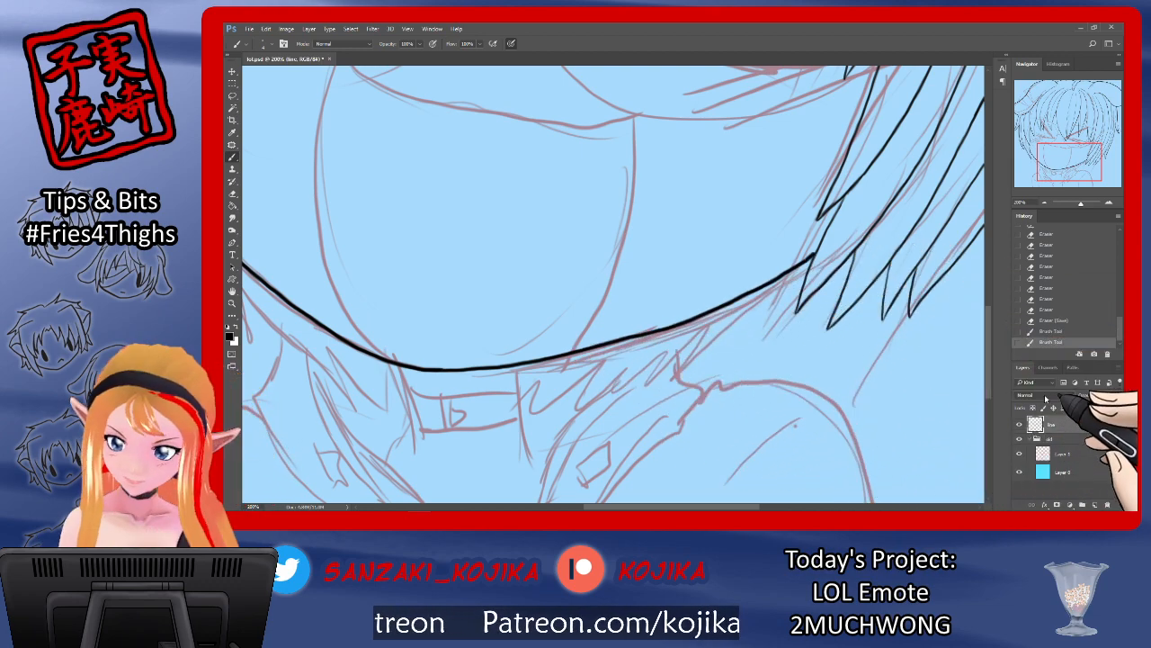
Step: With the sketch hidden, extend the jawline's end to meet the side hair strand, and show the sketch again
{"action": "left_click", "coordinate": [1021, 455]}
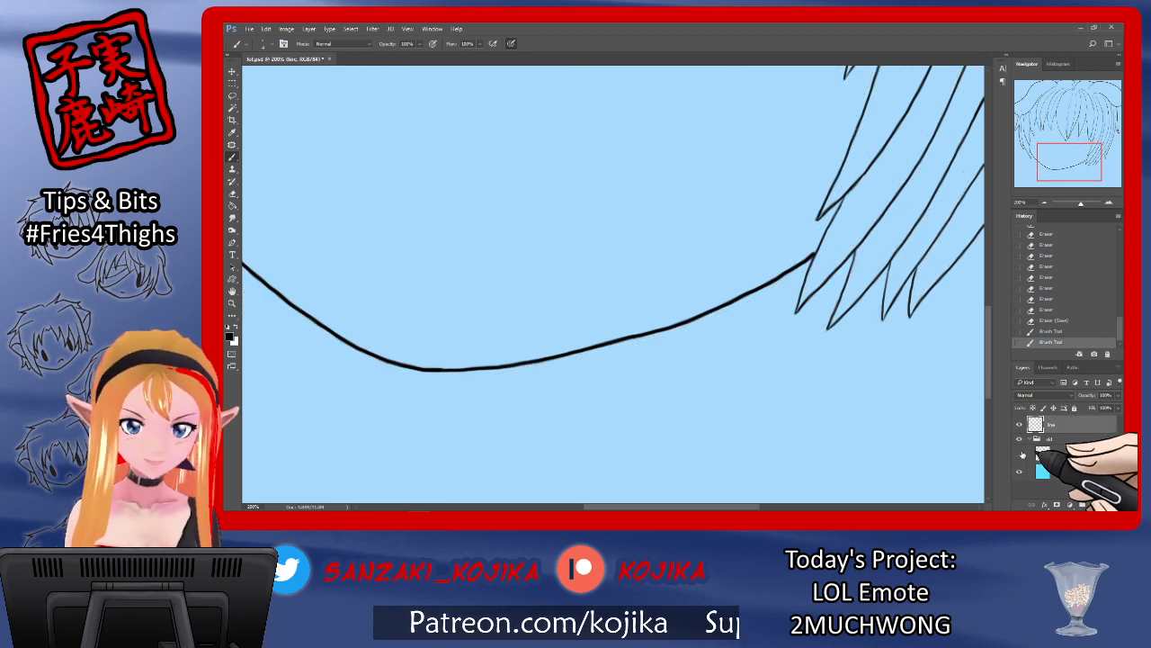
{"action": "left_click_drag", "start_coordinate": [810, 258], "coordinate": [817, 251]}
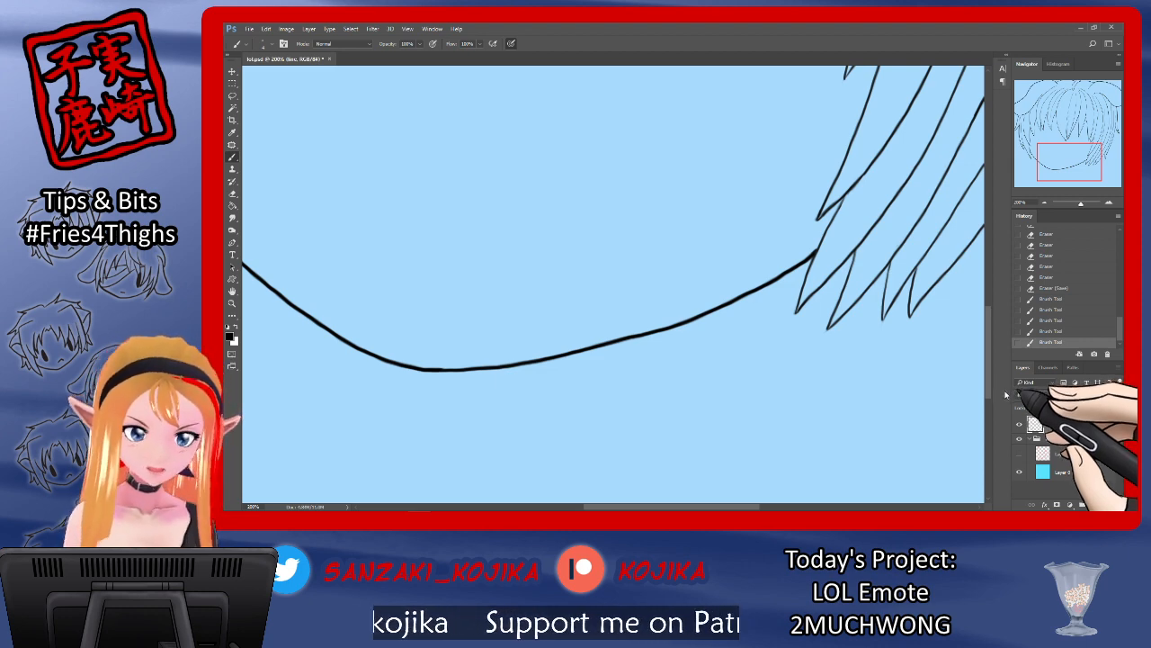
{"action": "left_click", "coordinate": [1019, 454]}
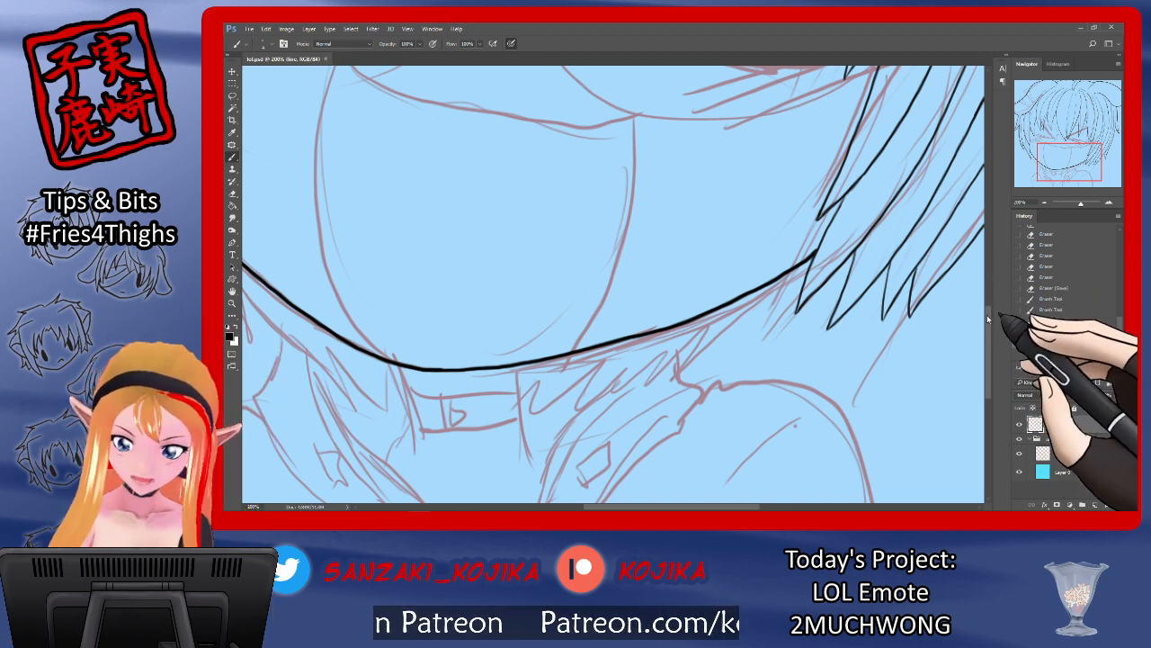
Step: Ink the open mouth over the sketch with a curved upper edge and two side curves running down to the jawline
{"action": "mouse_move", "coordinate": [986, 315]}
{"action": "left_mouse_down"}
{"action": "mouse_move", "coordinate": [991, 267]}
{"action": "mouse_move", "coordinate": [988, 311]}
{"action": "mouse_move", "coordinate": [986, 298]}
{"action": "left_mouse_up"}
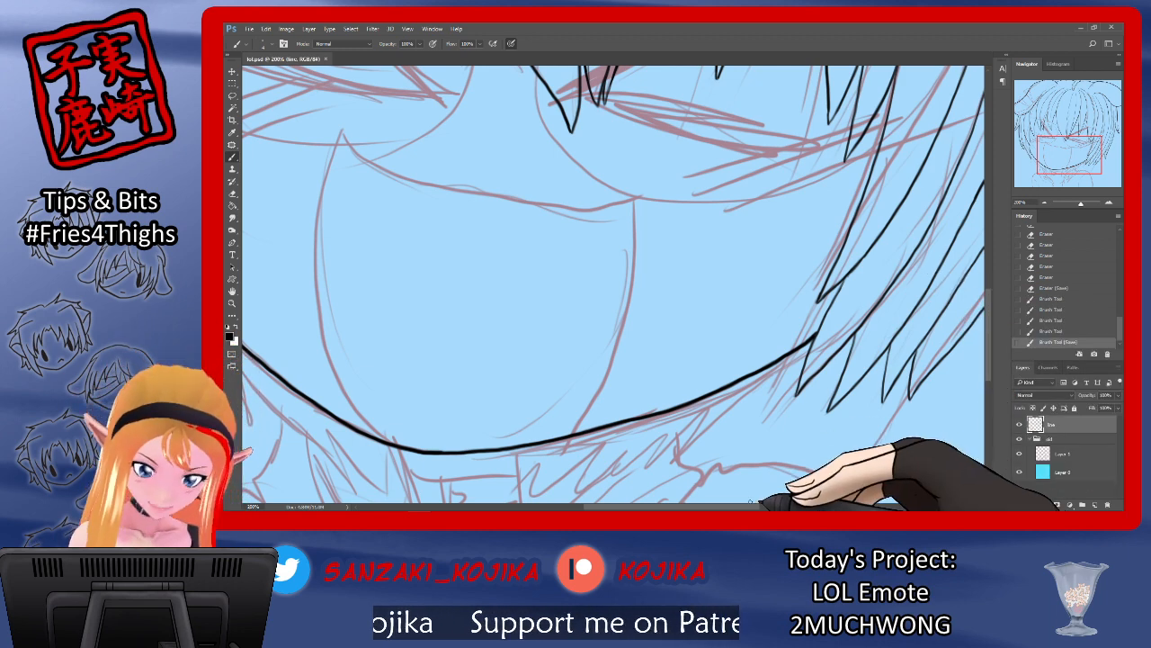
{"action": "left_click_drag", "start_coordinate": [761, 506], "coordinate": [720, 507]}
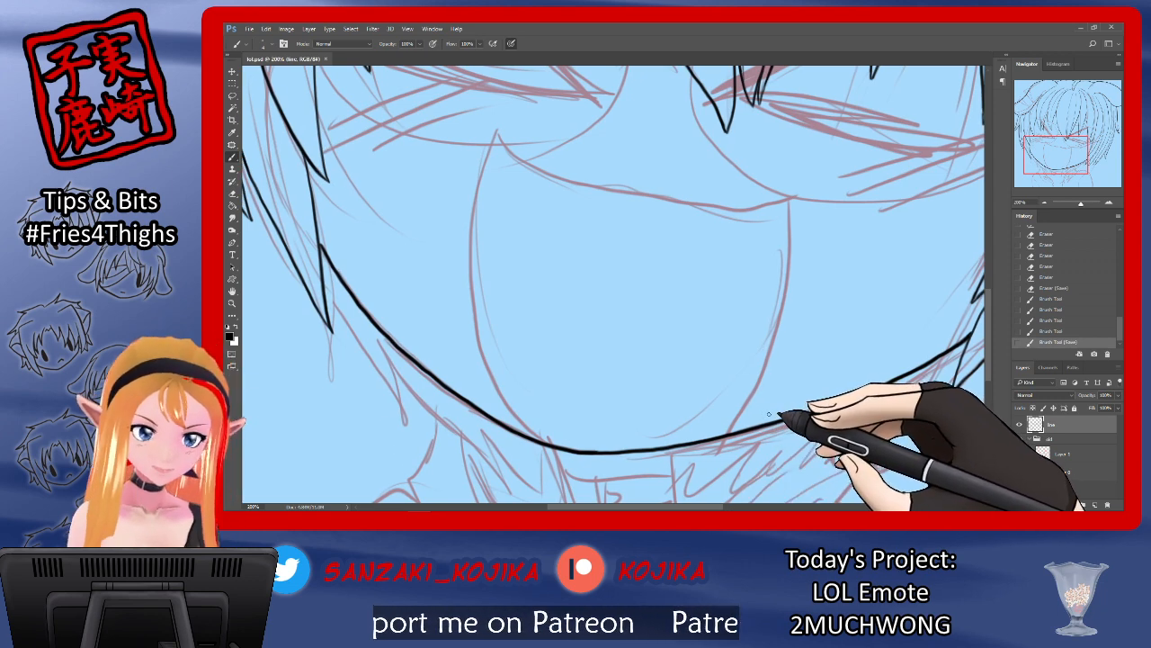
{"action": "mouse_move", "coordinate": [501, 147]}
{"action": "left_mouse_down"}
{"action": "mouse_move", "coordinate": [572, 188]}
{"action": "mouse_move", "coordinate": [790, 202]}
{"action": "left_mouse_up"}
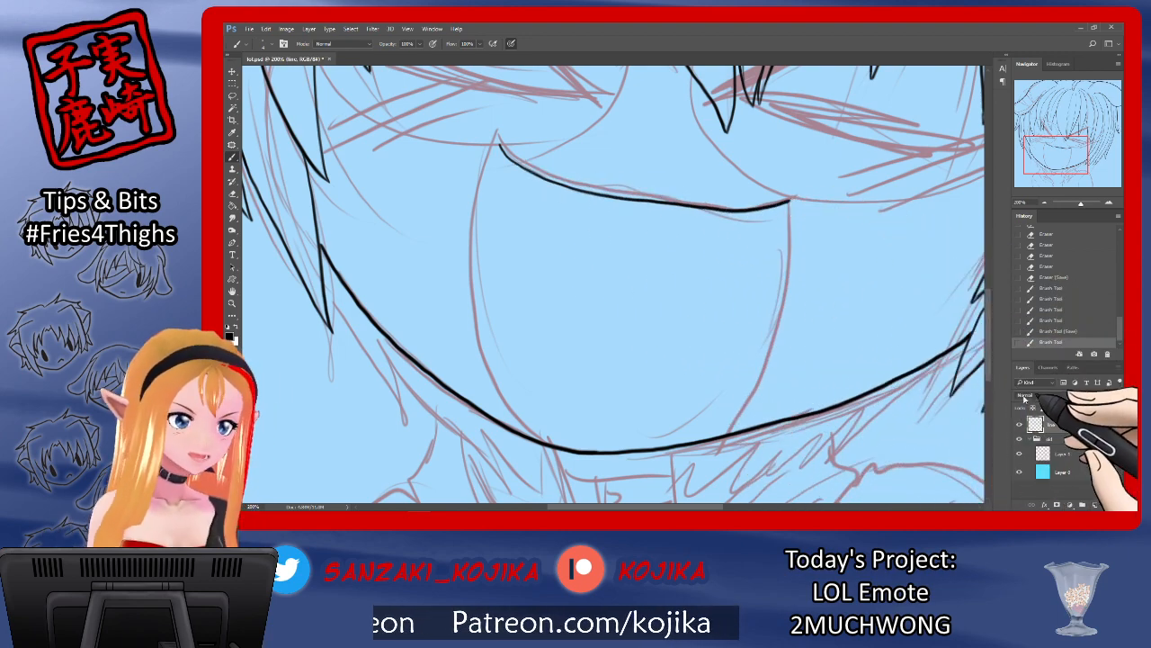
{"action": "left_click", "coordinate": [1019, 457]}
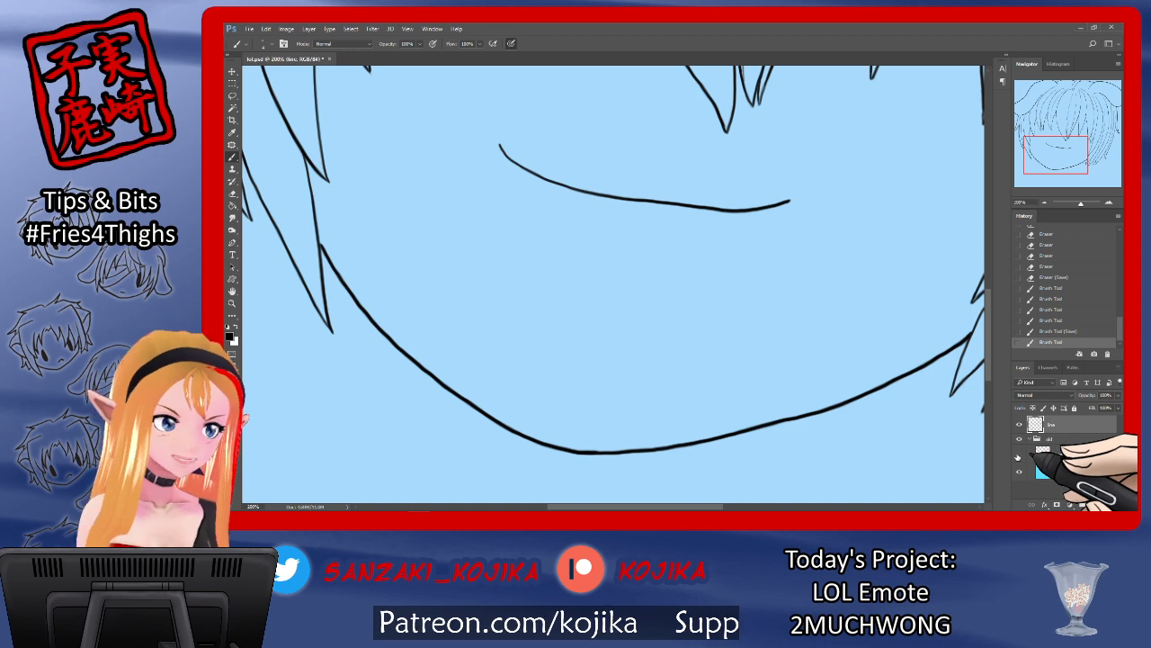
{"action": "left_click", "coordinate": [1019, 457]}
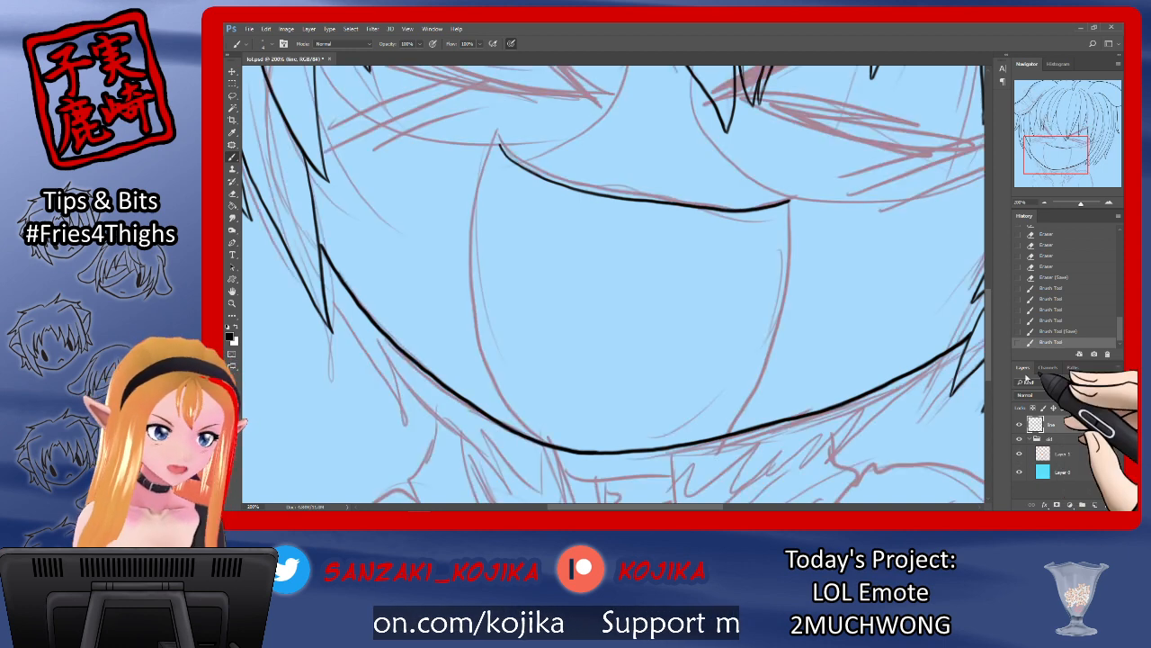
{"action": "mouse_move", "coordinate": [501, 144]}
{"action": "left_mouse_down"}
{"action": "mouse_move", "coordinate": [489, 161]}
{"action": "mouse_move", "coordinate": [483, 249]}
{"action": "mouse_move", "coordinate": [492, 321]}
{"action": "mouse_move", "coordinate": [535, 446]}
{"action": "left_mouse_up"}
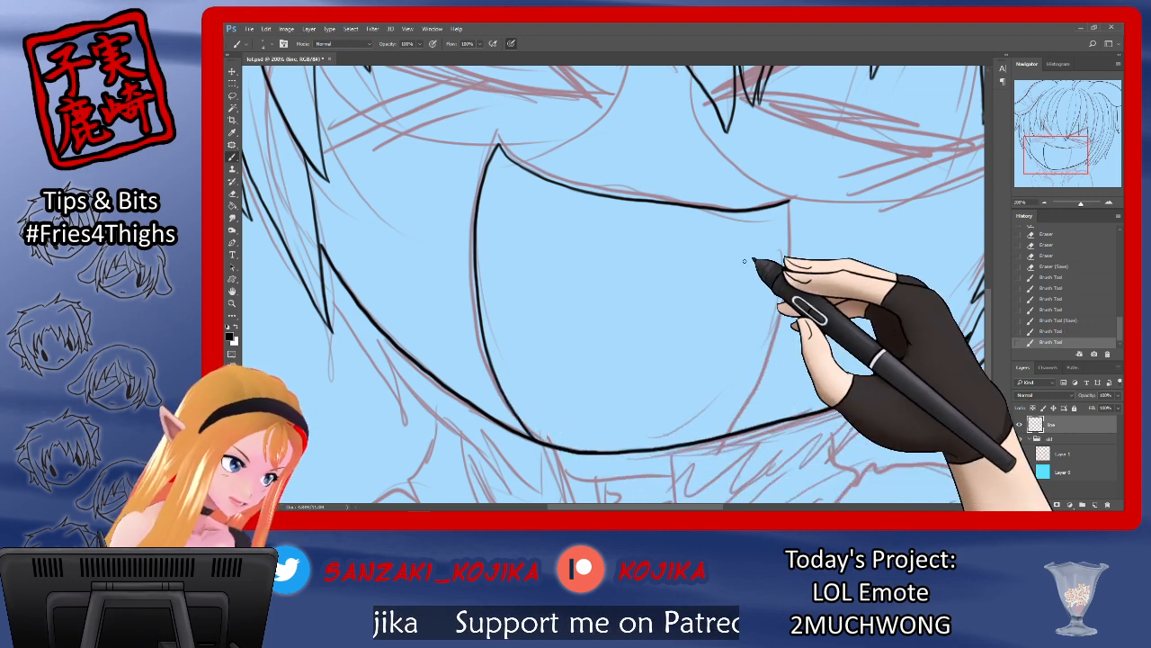
{"action": "mouse_move", "coordinate": [790, 209]}
{"action": "left_mouse_down"}
{"action": "mouse_move", "coordinate": [784, 330]}
{"action": "mouse_move", "coordinate": [733, 434]}
{"action": "left_mouse_up"}
Step: With the sketch hidden, reinforce the upper mouth line near its higher corner, erase the overshoot, and compare it against the sketch
{"action": "left_click", "coordinate": [1020, 454]}
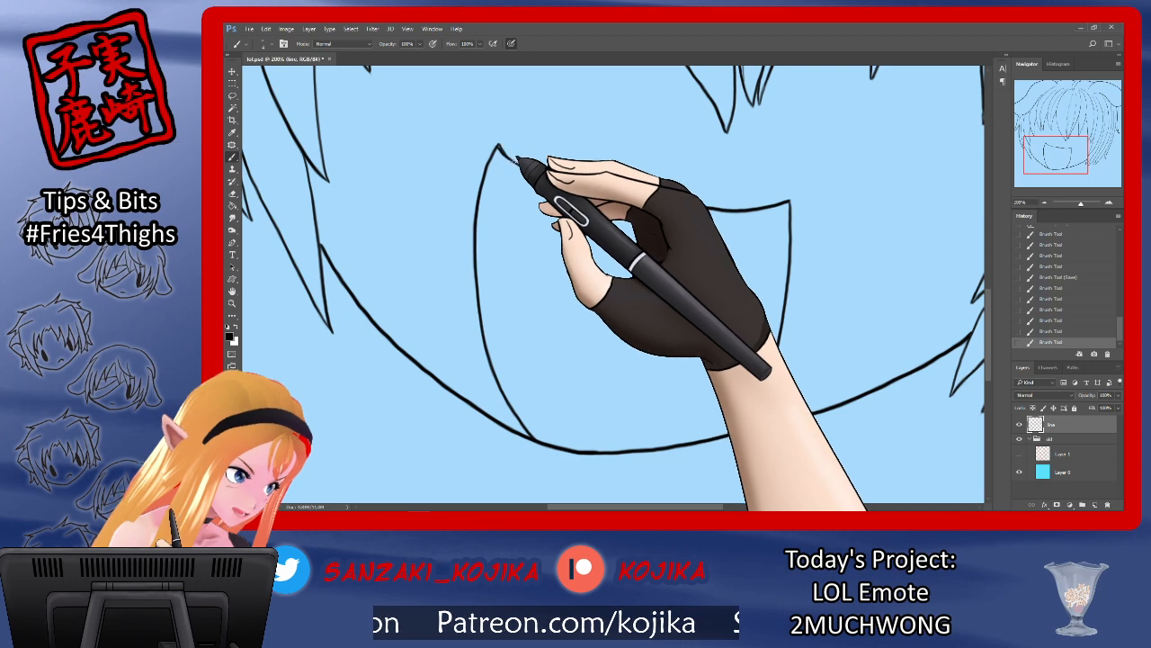
{"action": "left_click_drag", "start_coordinate": [516, 162], "coordinate": [528, 168]}
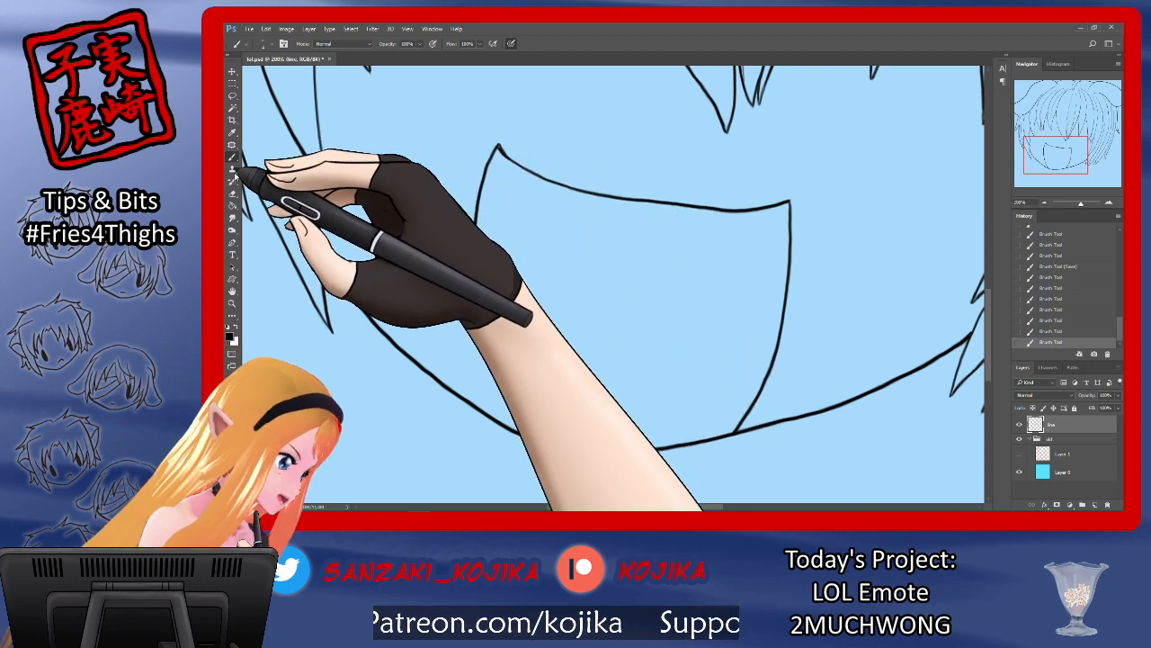
{"action": "left_click", "coordinate": [232, 193]}
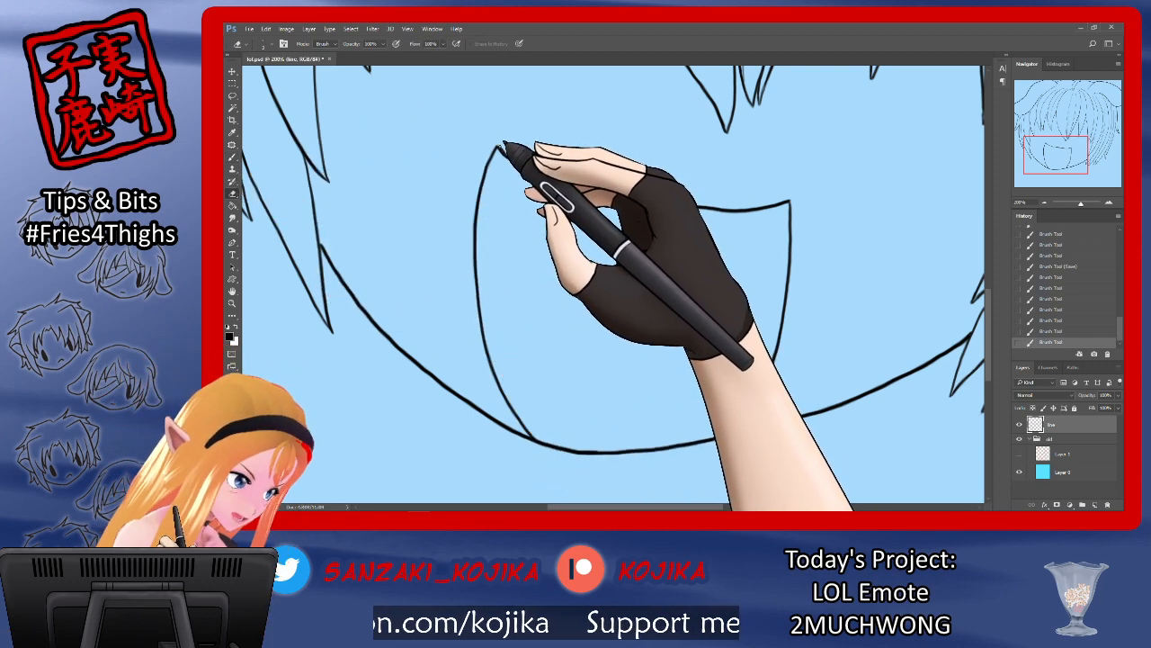
{"action": "left_click_drag", "start_coordinate": [503, 146], "coordinate": [522, 159]}
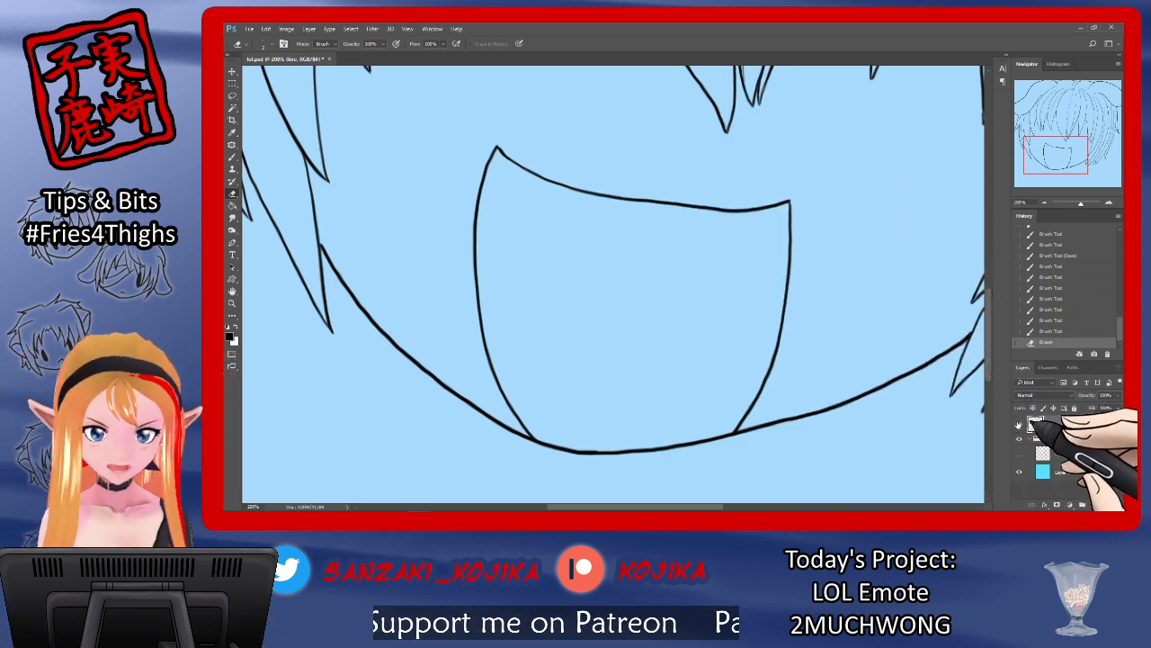
{"action": "left_click", "coordinate": [1019, 454]}
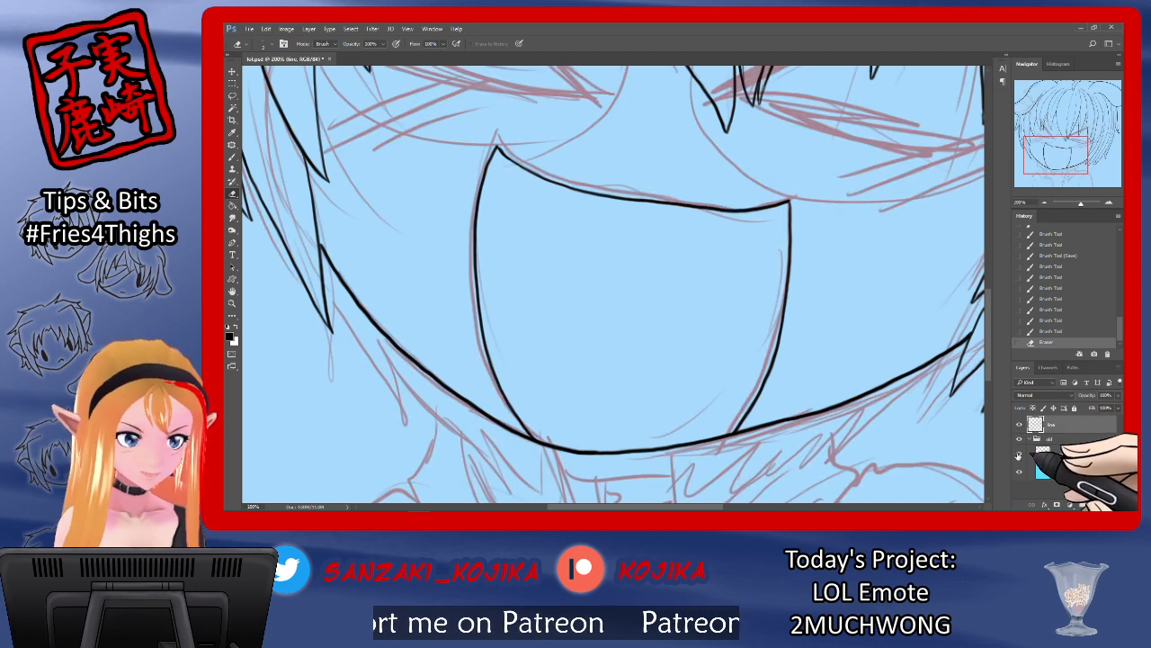
{"action": "left_click", "coordinate": [1019, 455]}
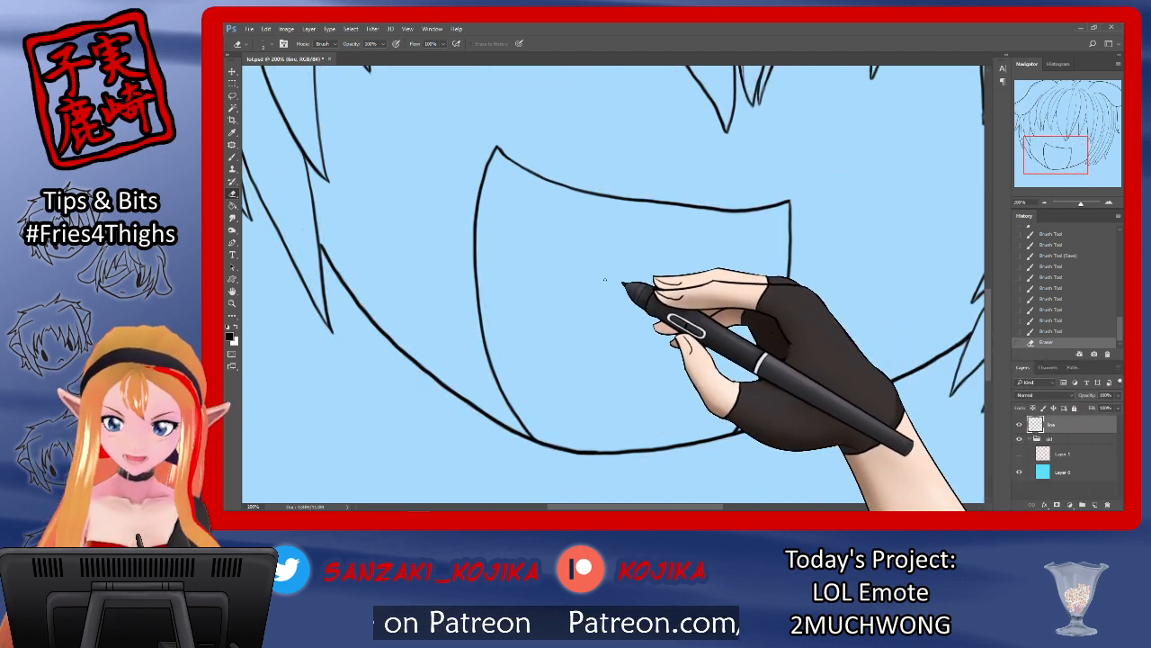
Step: Redraw the lower part of the mouth's side beneath its lower corner slightly further inward, and erase the old line
{"action": "left_click", "coordinate": [233, 157]}
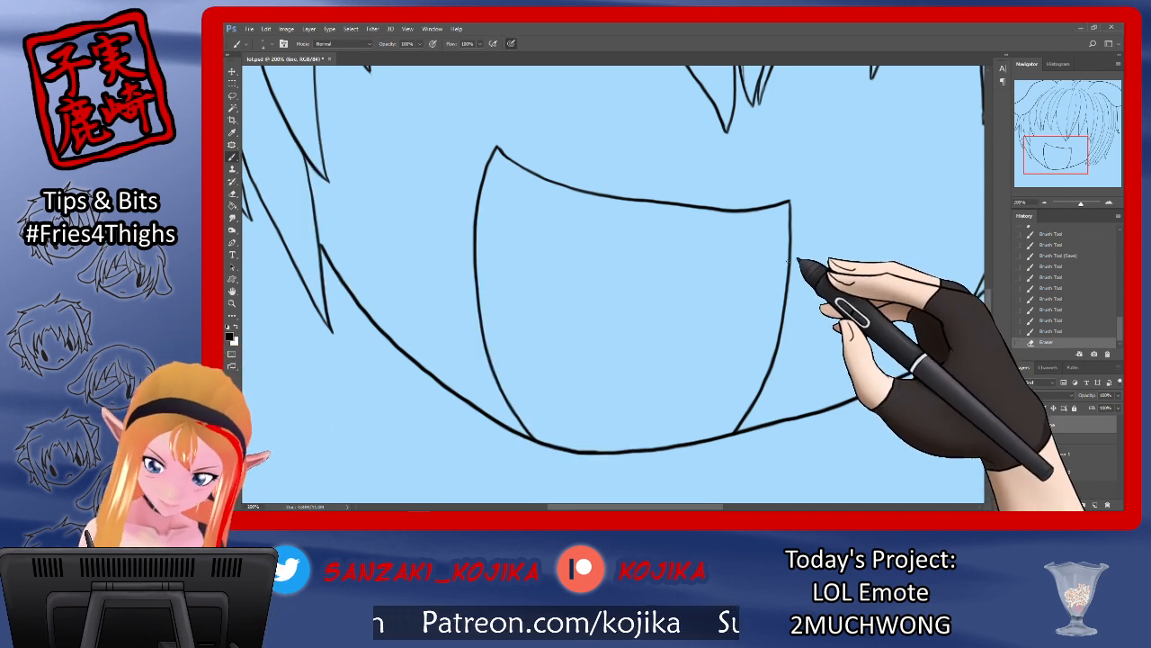
{"action": "left_click_drag", "start_coordinate": [812, 267], "coordinate": [787, 324]}
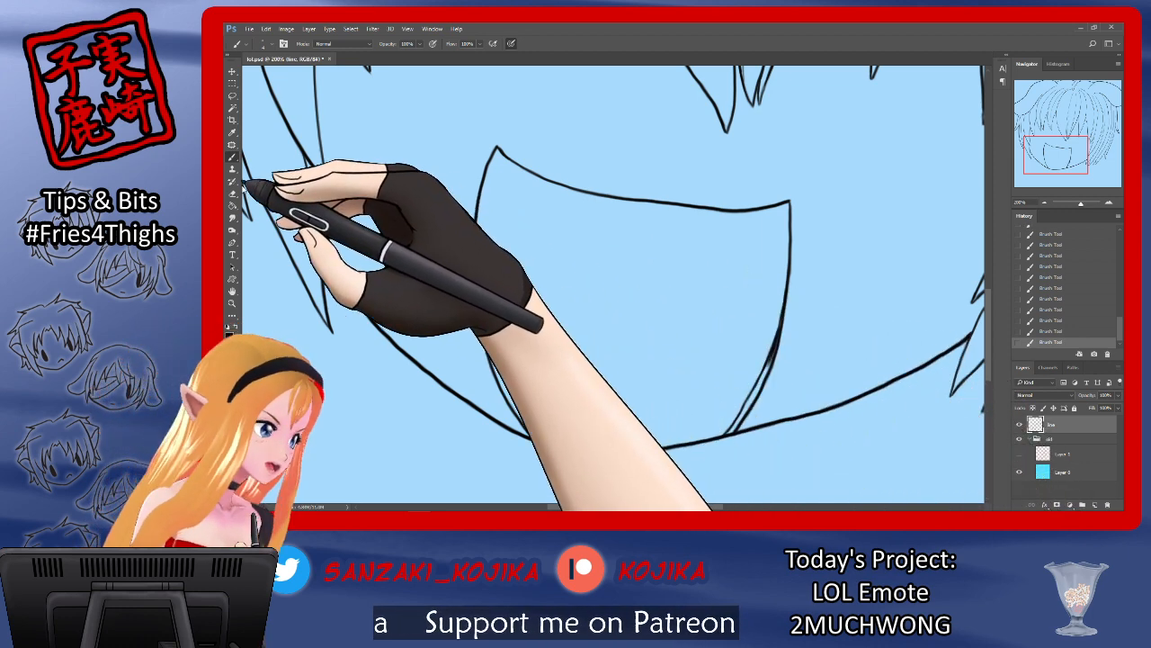
{"action": "left_click", "coordinate": [232, 193]}
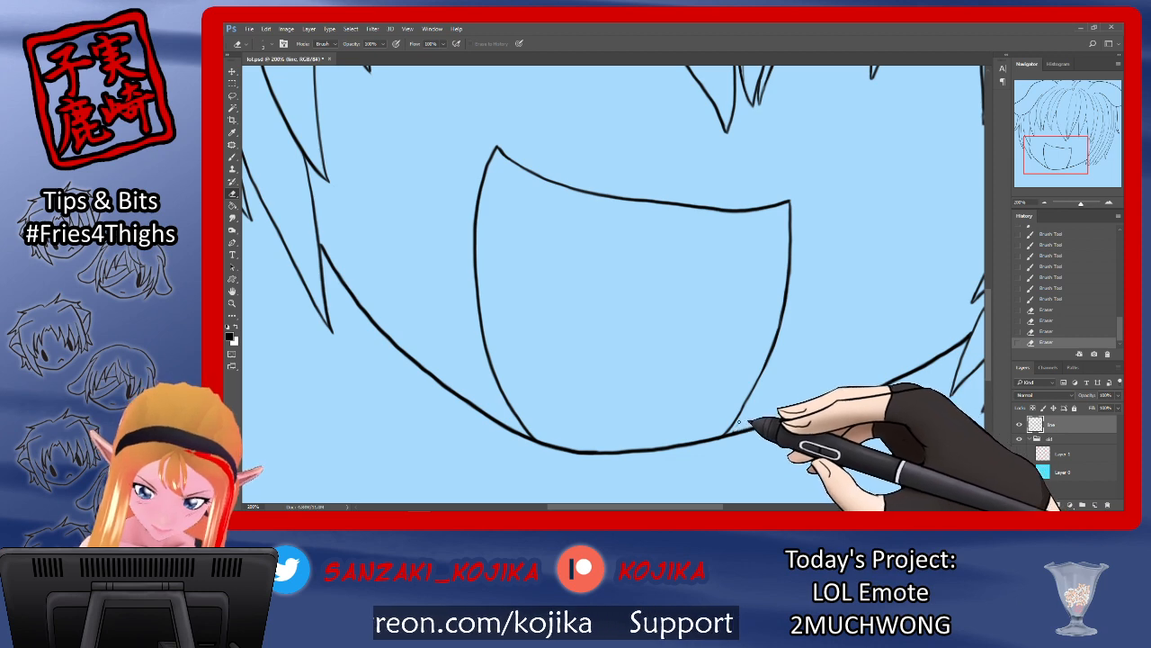
{"action": "left_click_drag", "start_coordinate": [785, 379], "coordinate": [850, 342]}
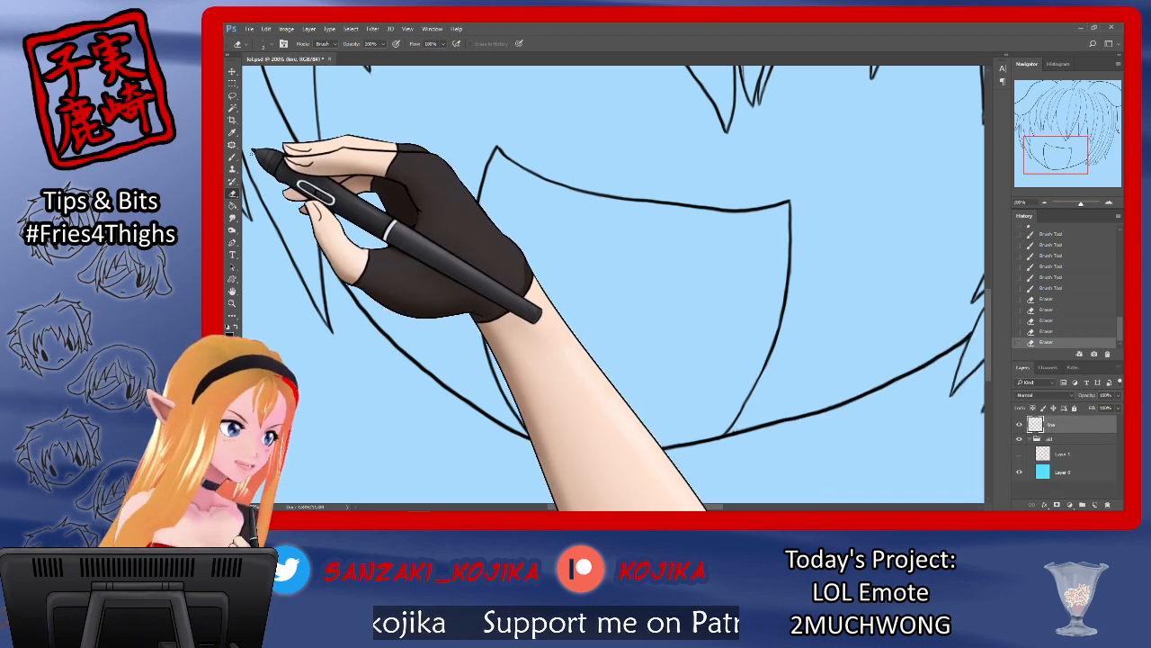
Step: Restroke the upper mouth line toward its lower corner and erase the doubled, uneven edges there
{"action": "left_click", "coordinate": [232, 155]}
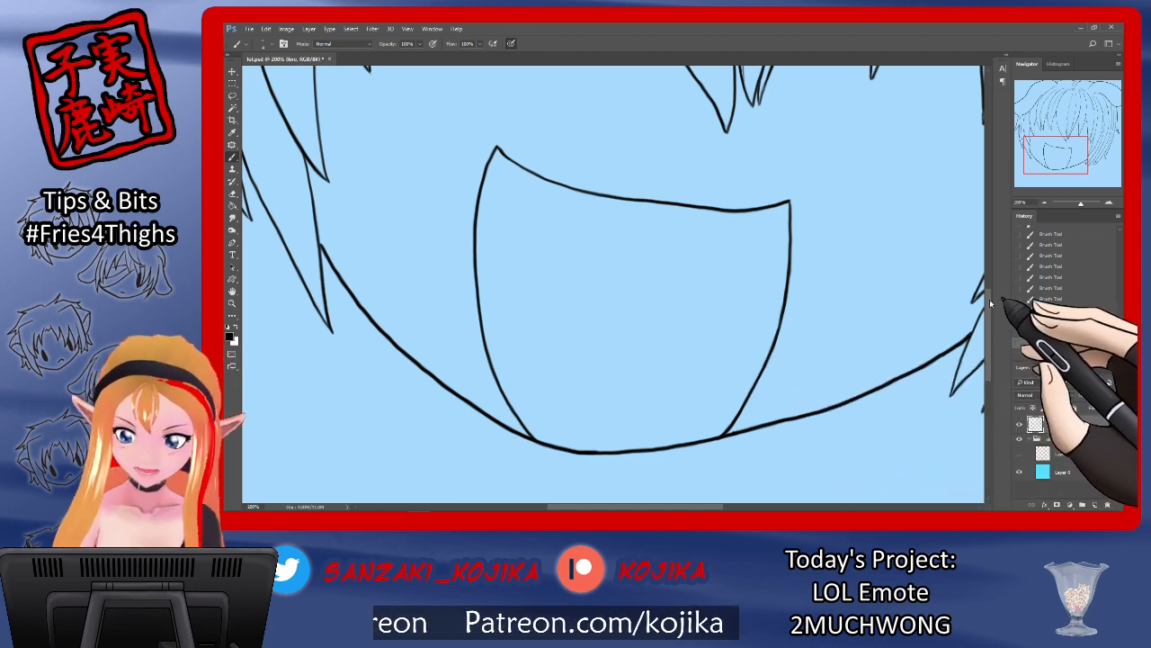
{"action": "left_click_drag", "start_coordinate": [989, 299], "coordinate": [993, 279]}
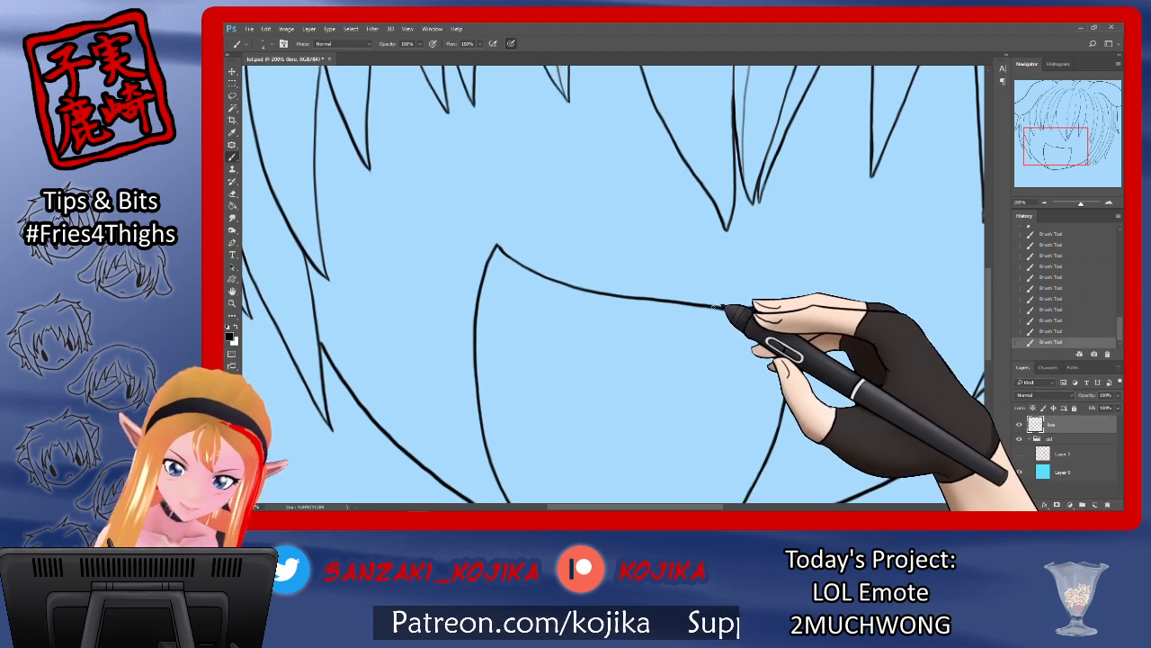
{"action": "left_click_drag", "start_coordinate": [739, 308], "coordinate": [796, 299]}
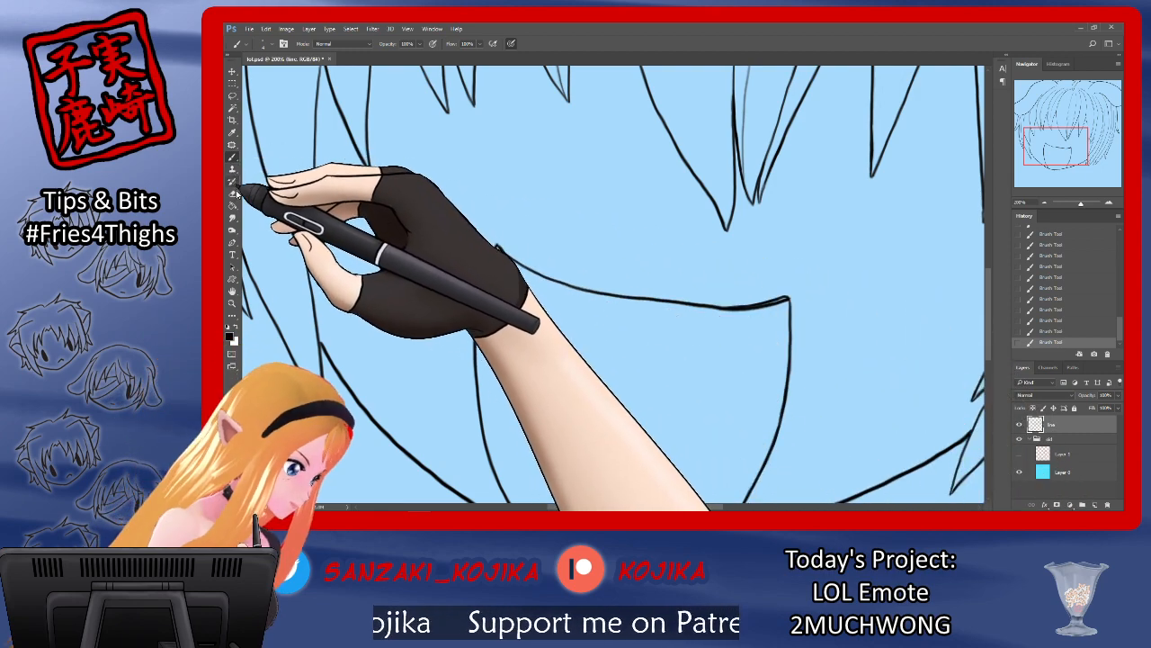
{"action": "left_click", "coordinate": [233, 192]}
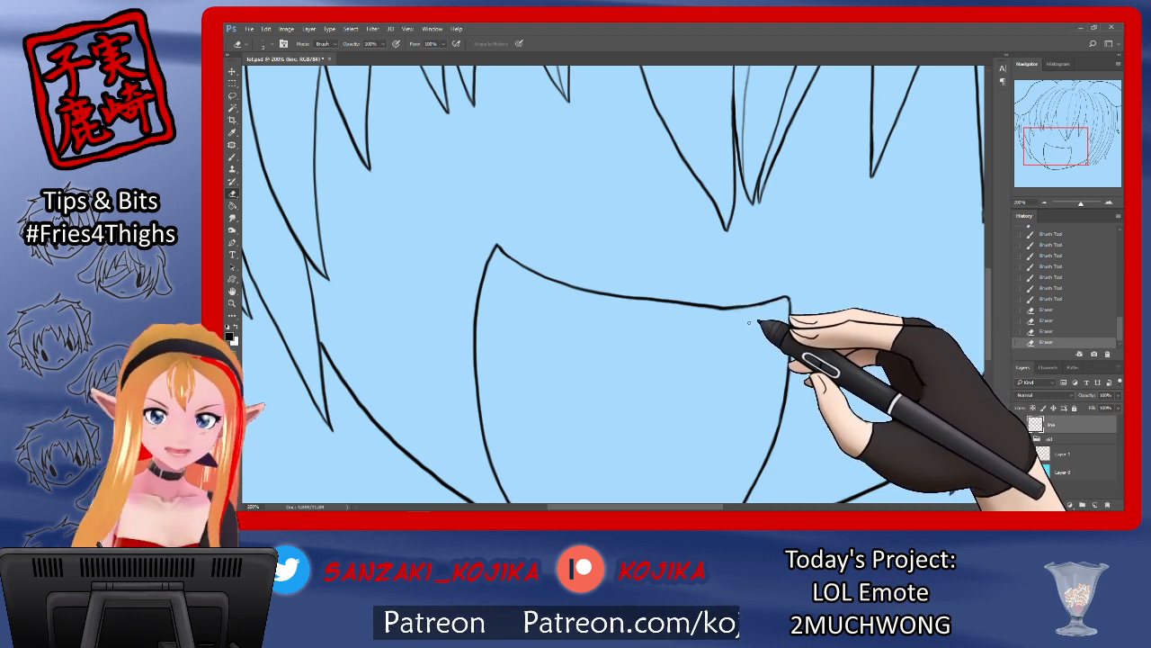
{"action": "left_click_drag", "start_coordinate": [782, 308], "coordinate": [790, 302]}
Step: Thicken the mouth's higher corner and erase its protruding tip to reshape the point
{"action": "key", "text": "b"}
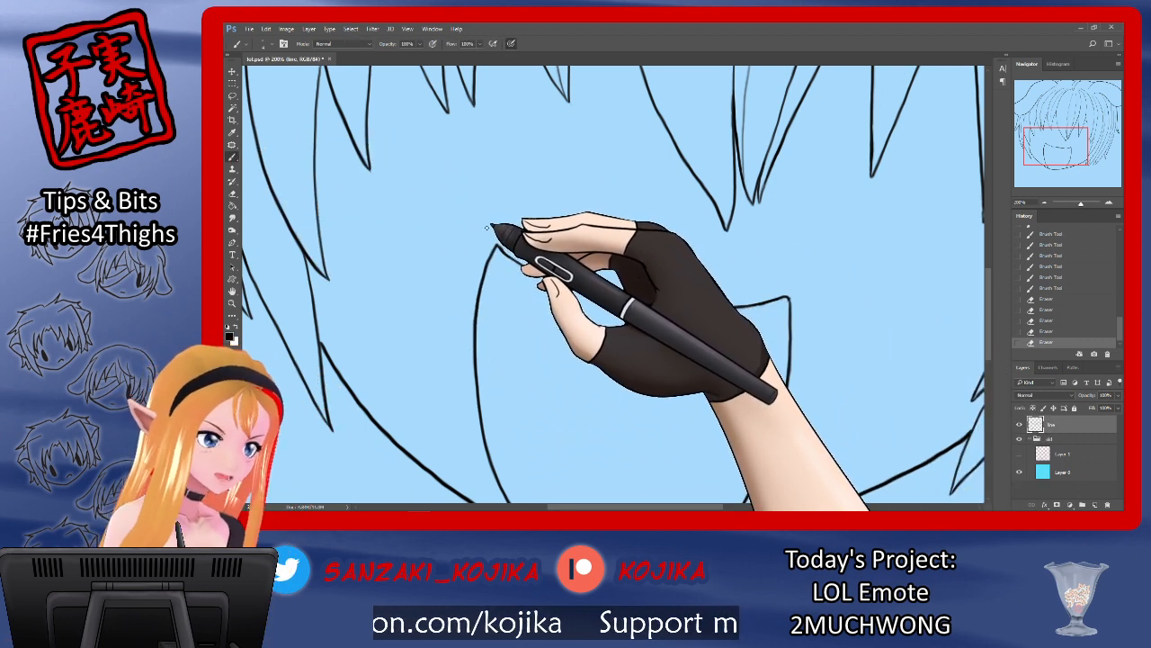
{"action": "left_click_drag", "start_coordinate": [495, 245], "coordinate": [505, 252]}
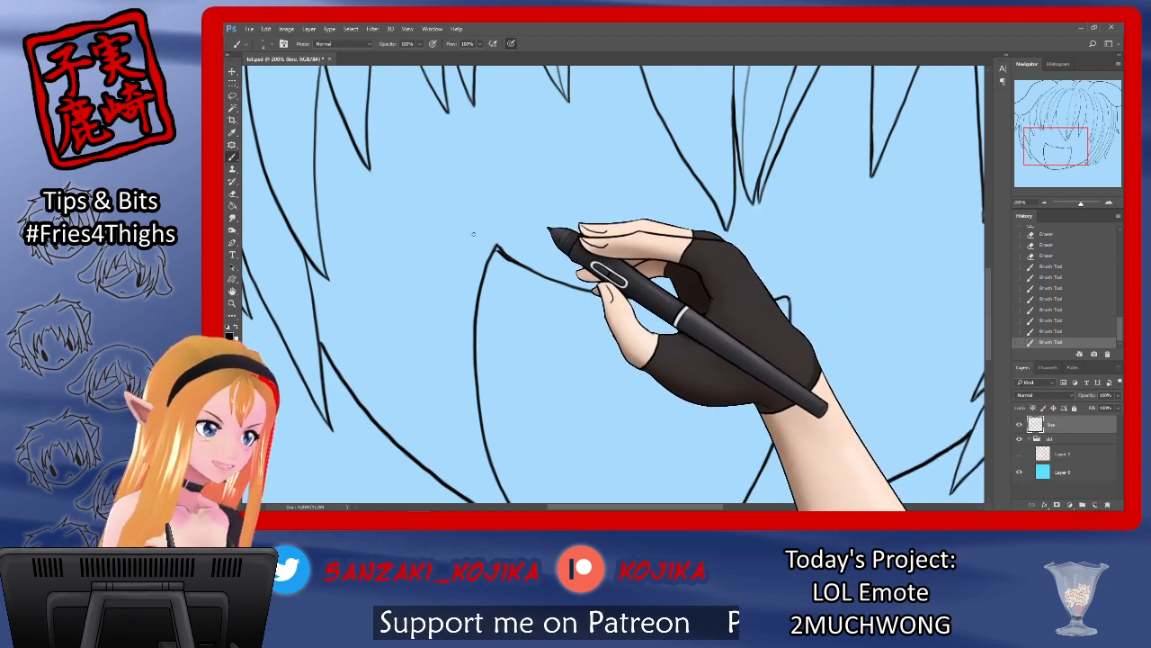
{"action": "left_click", "coordinate": [232, 192]}
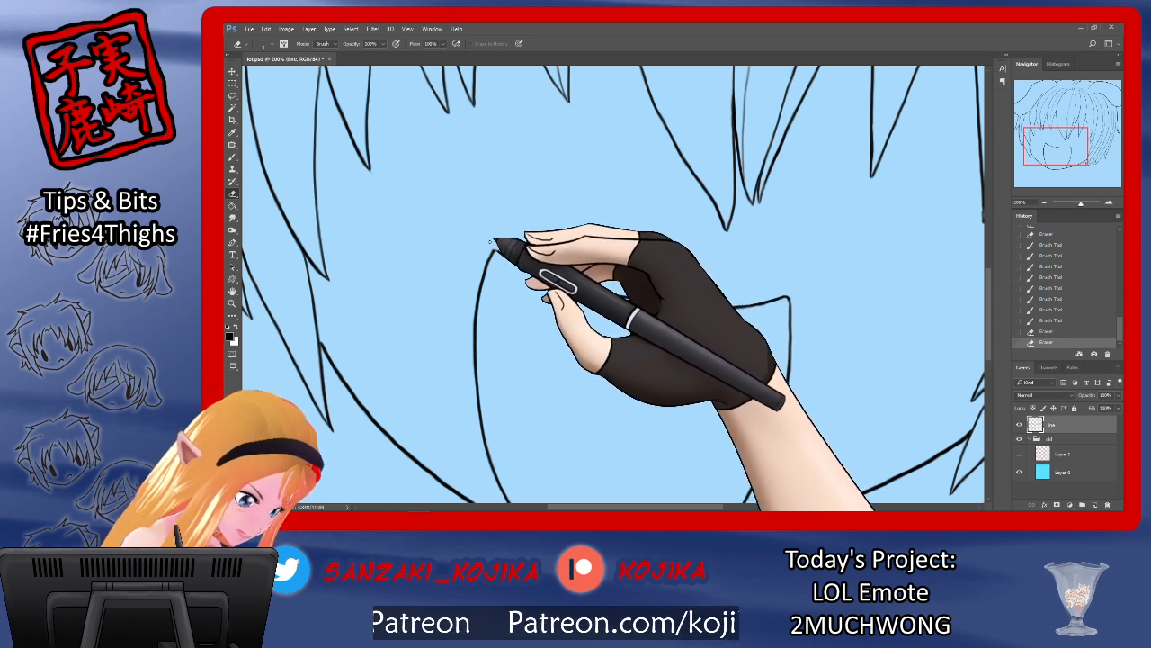
{"action": "left_click_drag", "start_coordinate": [492, 241], "coordinate": [500, 246]}
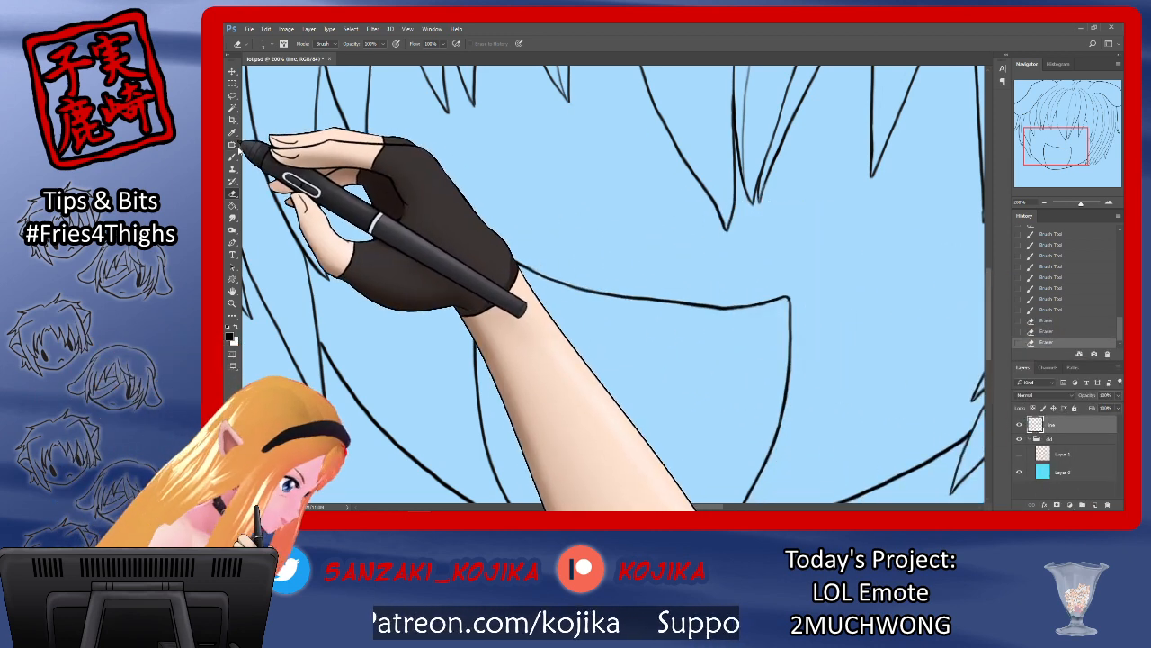
Step: Restroke the upper mouth line running from the higher corner and erase its rough edges into an even curve
{"action": "left_click", "coordinate": [232, 156]}
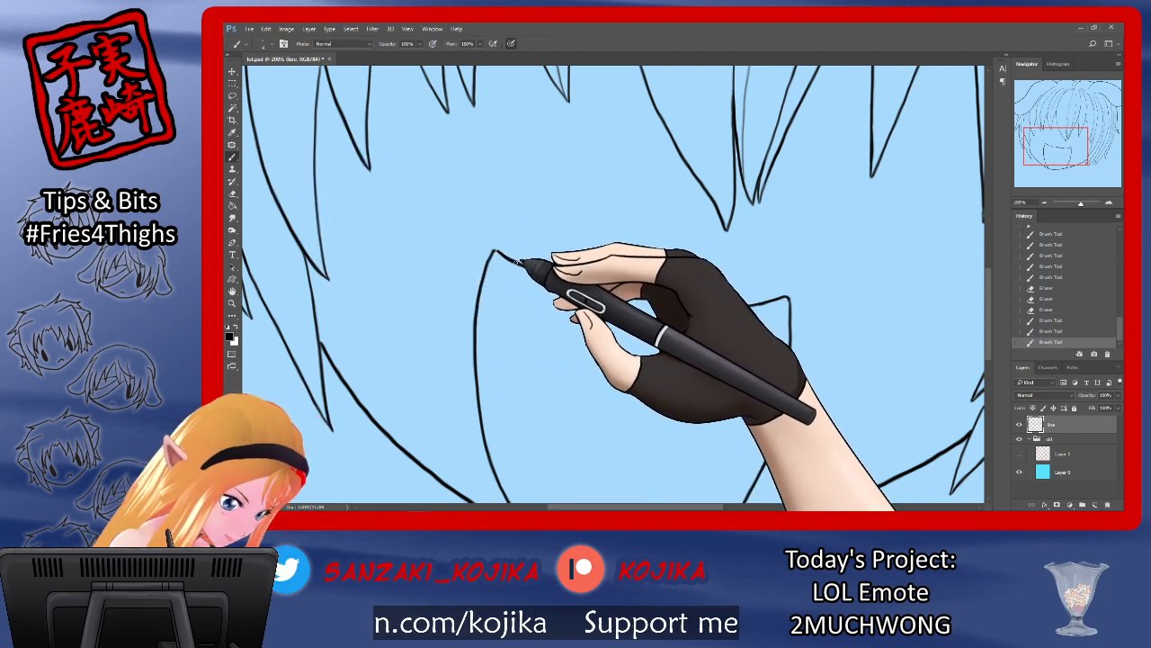
{"action": "left_click_drag", "start_coordinate": [514, 261], "coordinate": [719, 306]}
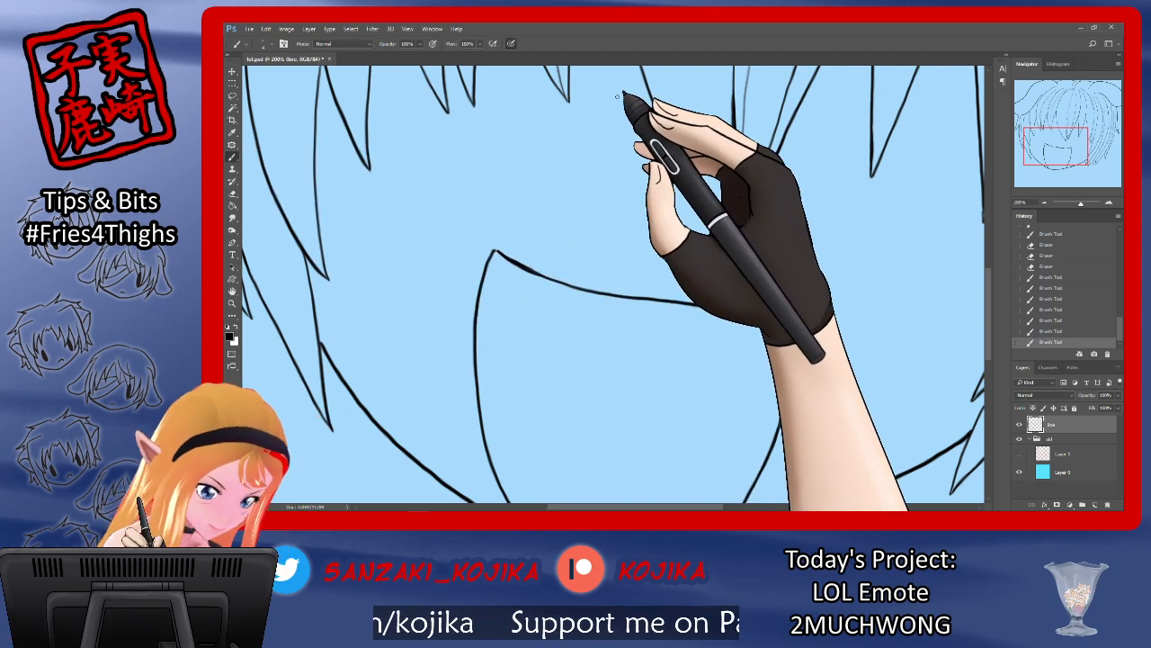
{"action": "left_click", "coordinate": [232, 193]}
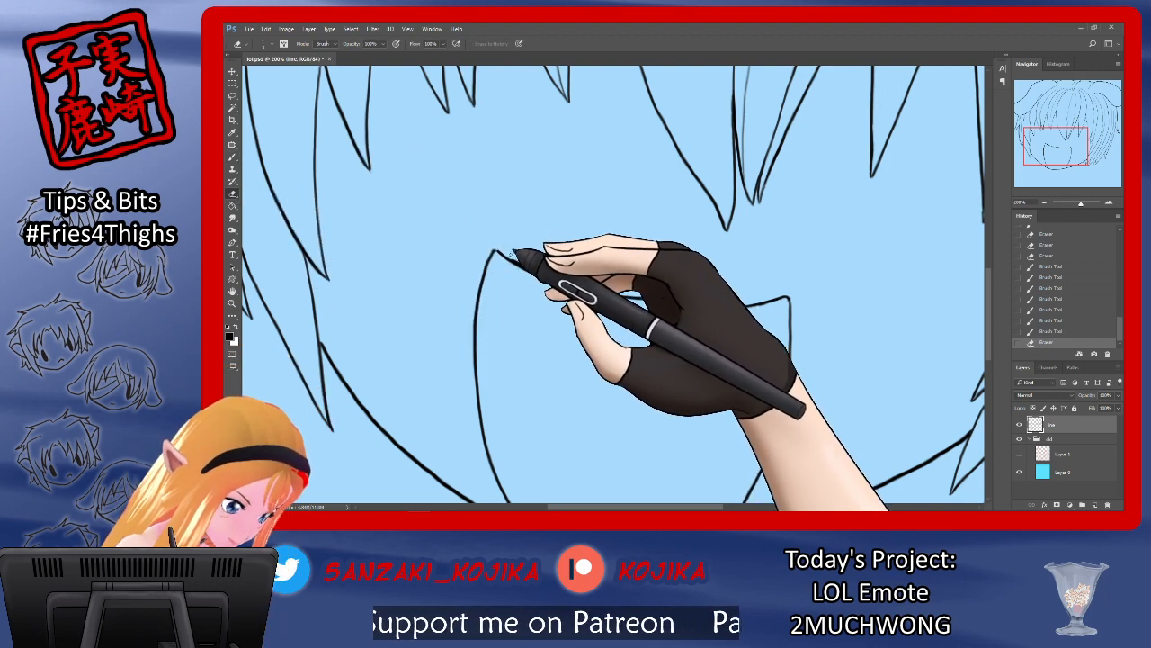
{"action": "left_click_drag", "start_coordinate": [513, 252], "coordinate": [545, 265]}
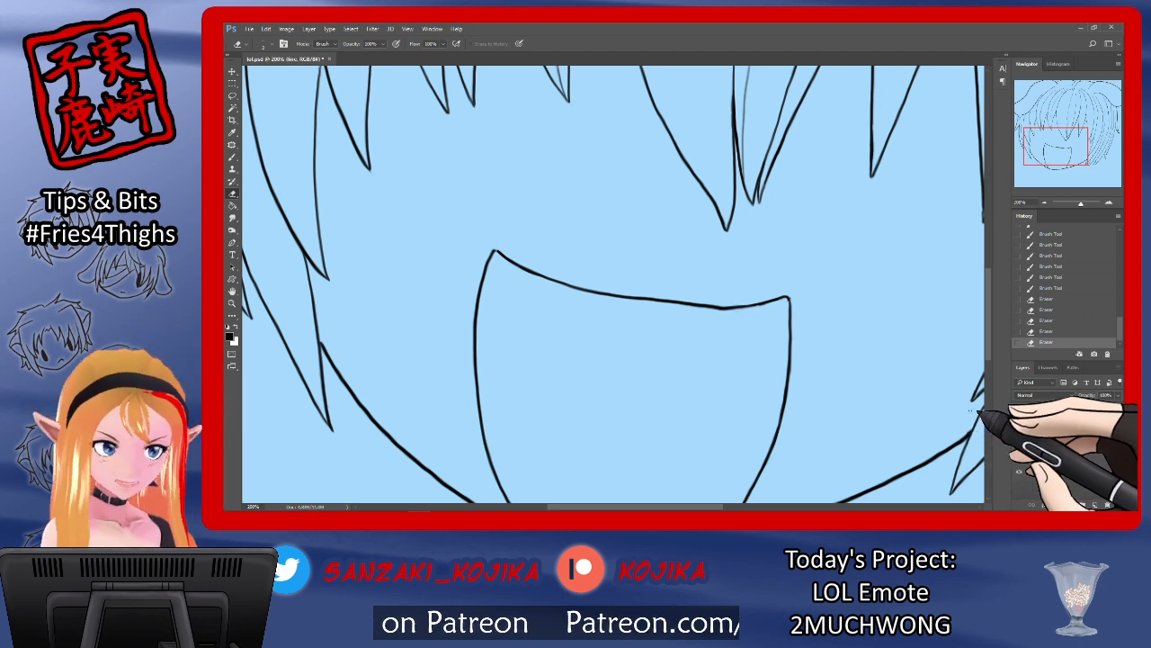
{"action": "left_click_drag", "start_coordinate": [750, 311], "coordinate": [758, 315]}
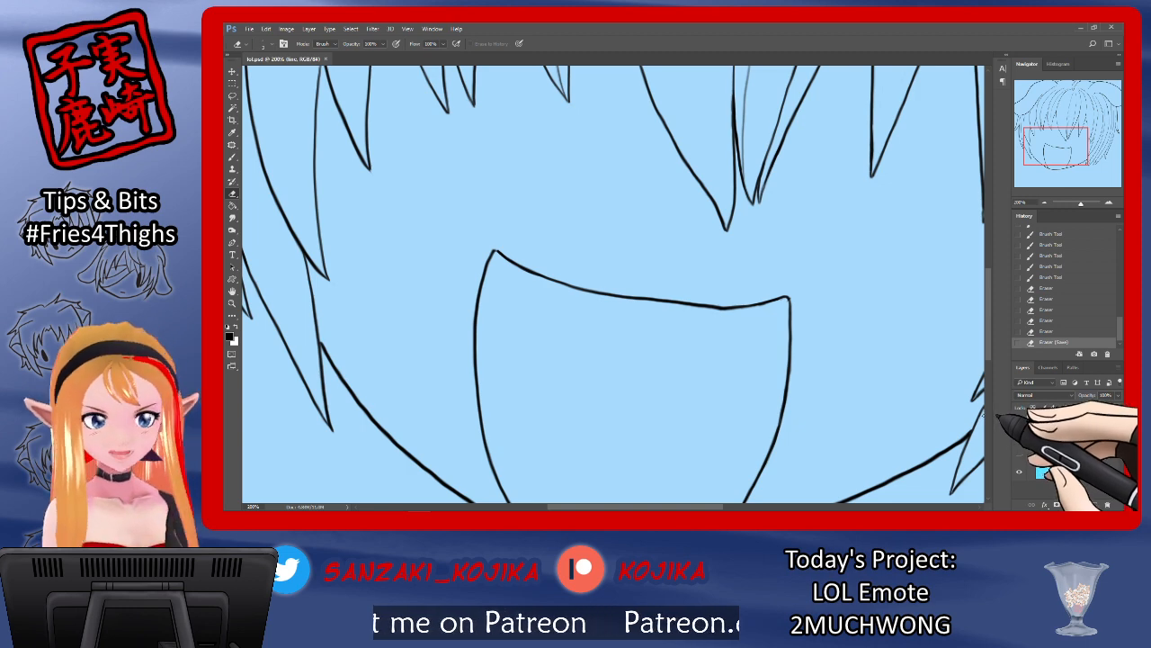
Step: Show the sketch and ink the pointed hair tip beneath the jawline and the line running down along the neck
{"action": "left_click", "coordinate": [1020, 457]}
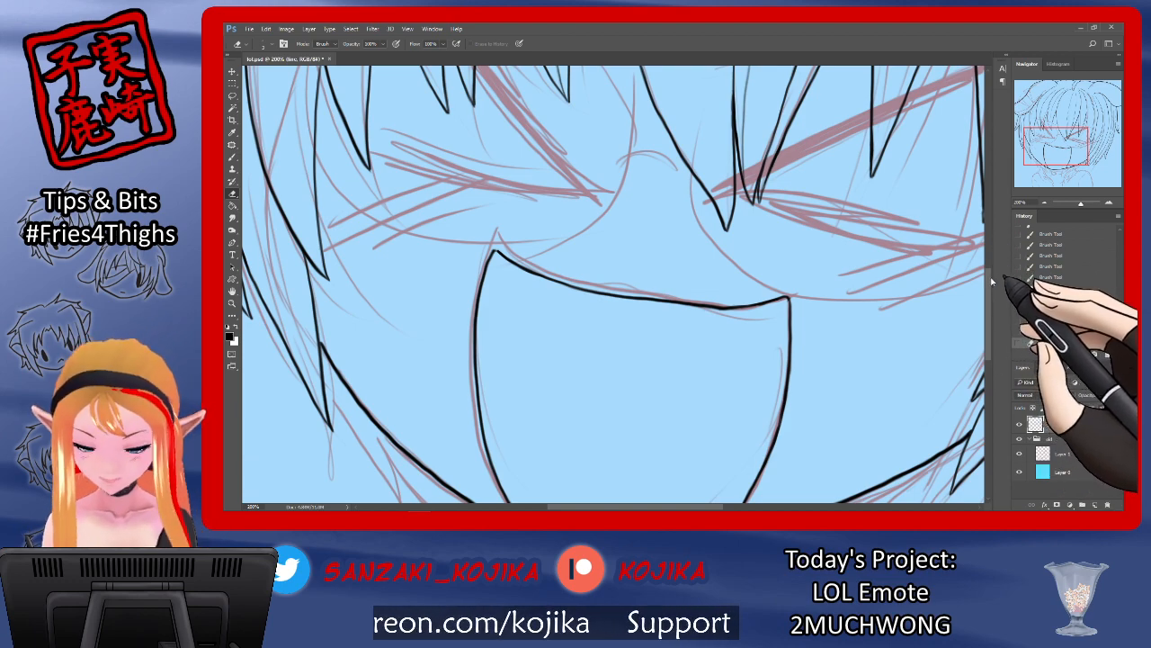
{"action": "left_click_drag", "start_coordinate": [987, 281], "coordinate": [983, 321]}
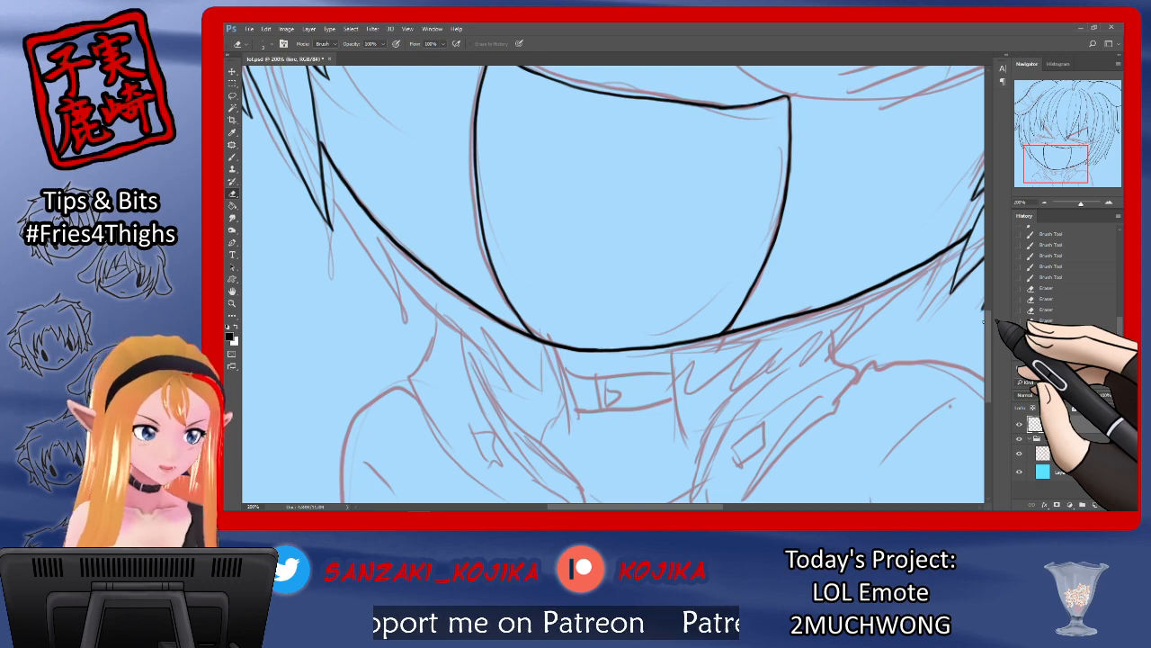
{"action": "key", "text": "b"}
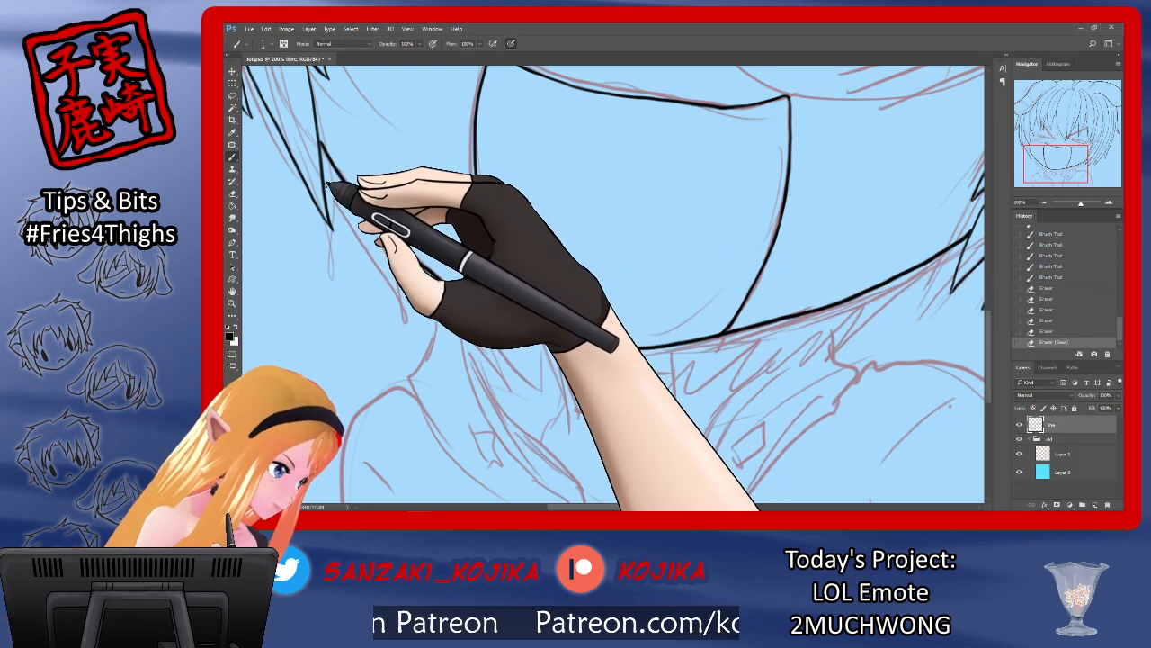
{"action": "mouse_move", "coordinate": [353, 225]}
{"action": "left_mouse_down"}
{"action": "mouse_move", "coordinate": [402, 317]}
{"action": "mouse_move", "coordinate": [385, 229]}
{"action": "left_mouse_up"}
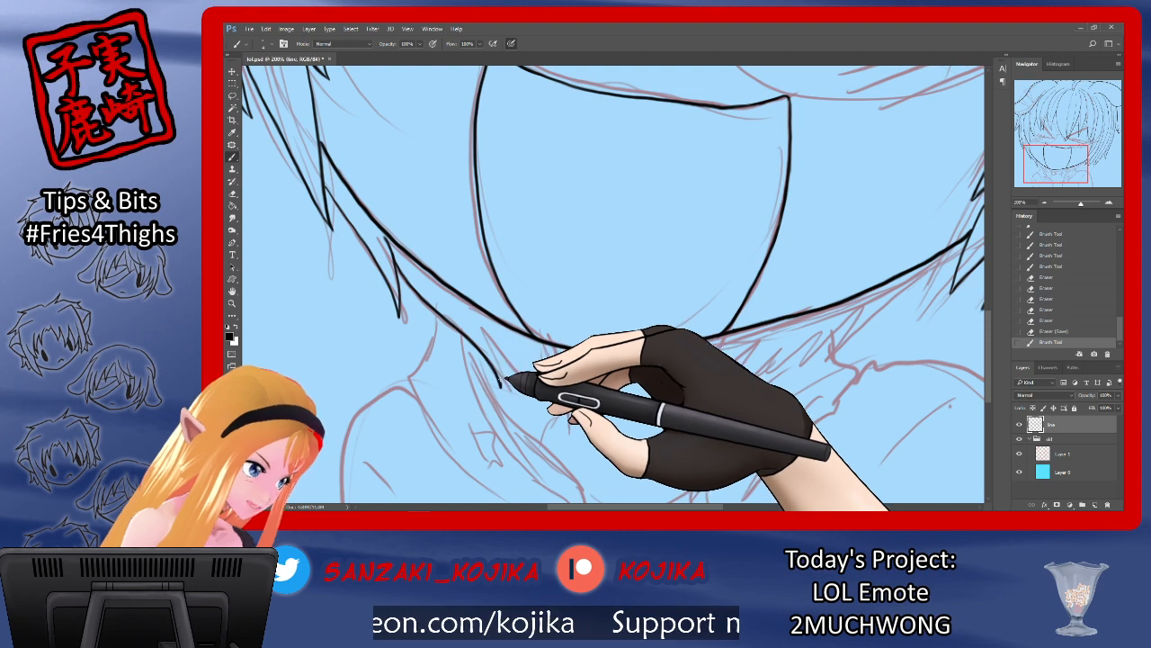
Step: Ink the hair tip below the jaw and outline the neck and collar band beneath the chin
{"action": "left_click_drag", "start_coordinate": [476, 308], "coordinate": [720, 331]}
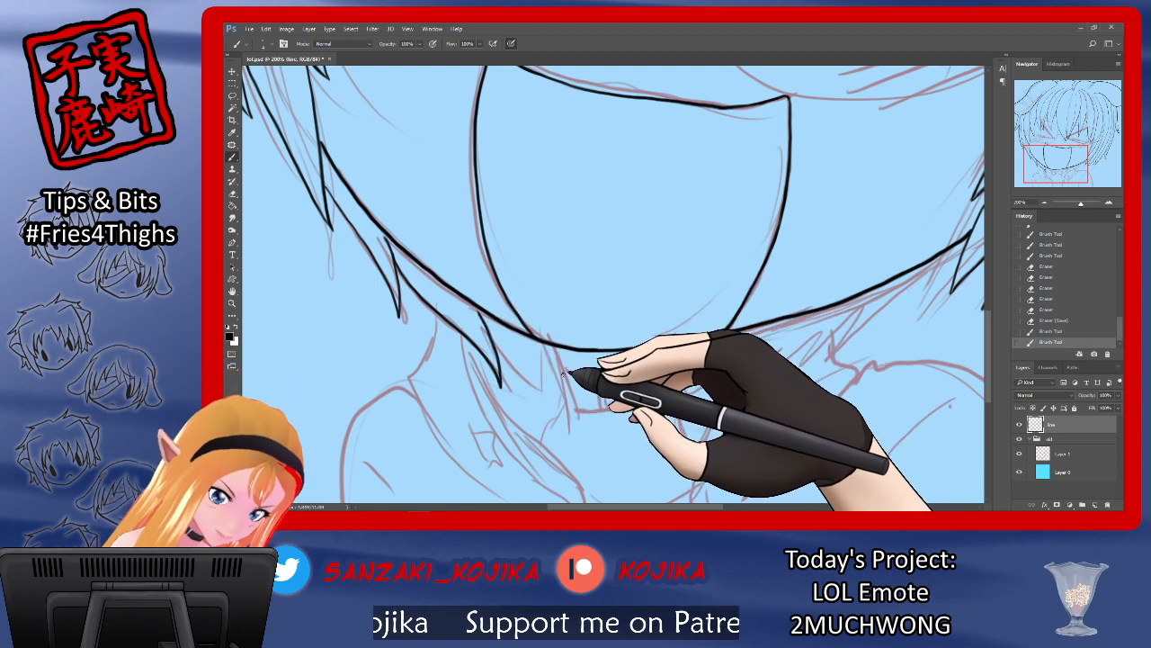
{"action": "left_click_drag", "start_coordinate": [566, 372], "coordinate": [680, 372]}
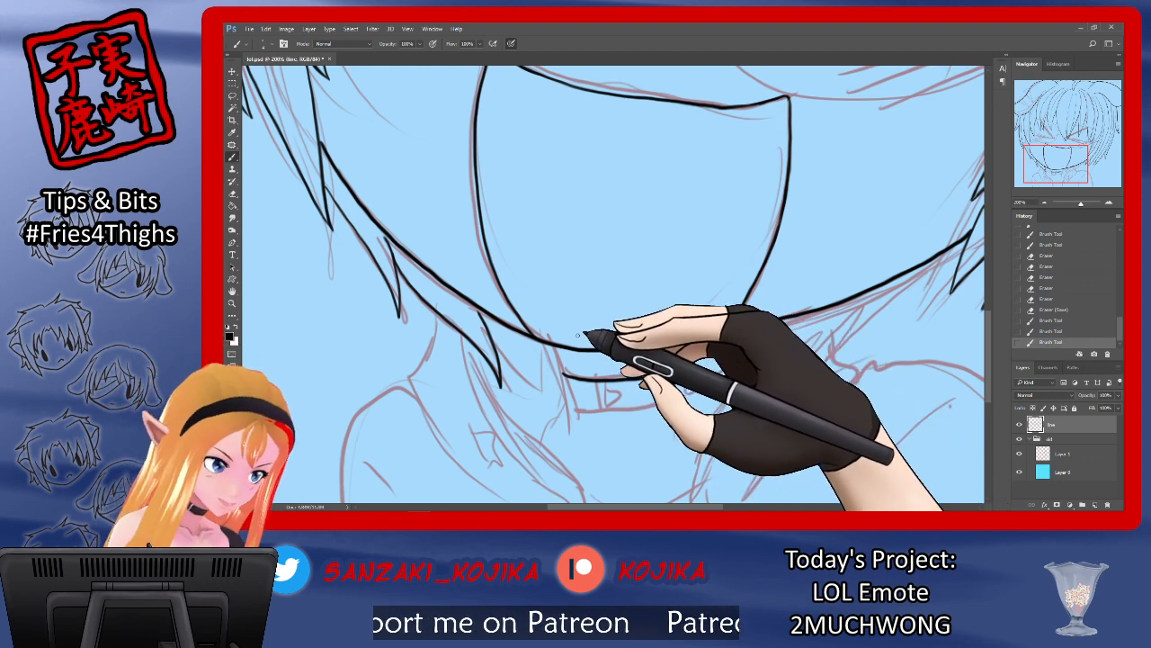
{"action": "left_click_drag", "start_coordinate": [564, 371], "coordinate": [686, 347]}
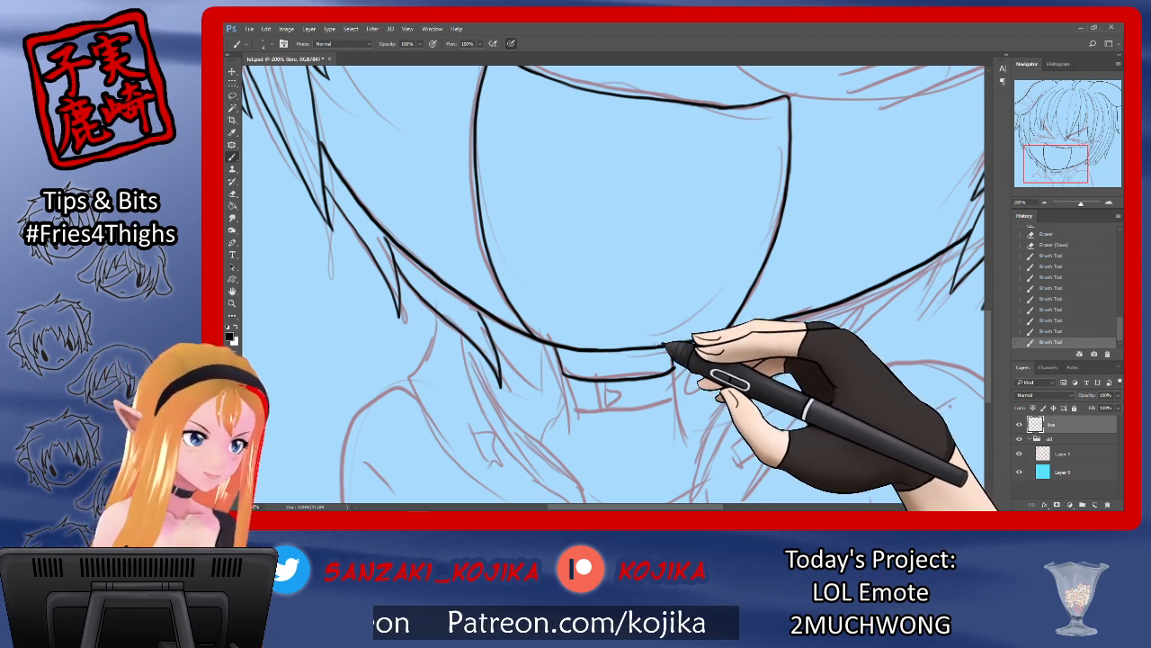
{"action": "mouse_move", "coordinate": [564, 370]}
{"action": "left_mouse_down"}
{"action": "mouse_move", "coordinate": [645, 390]}
{"action": "mouse_move", "coordinate": [589, 409]}
{"action": "left_mouse_up"}
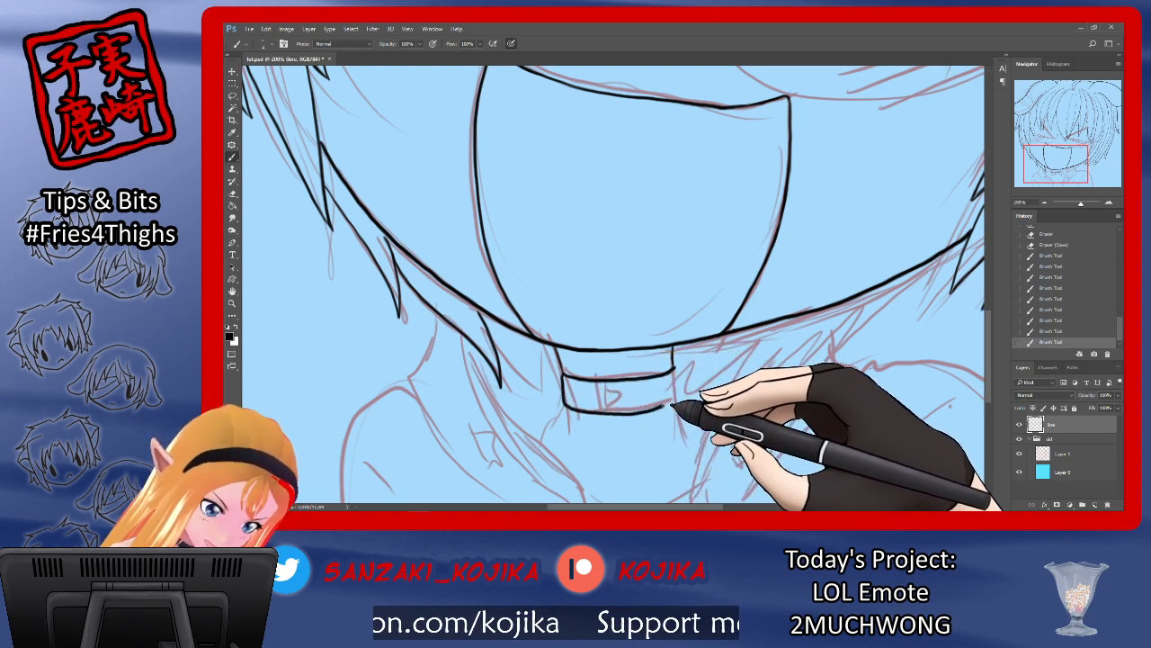
Step: Hide the Layer 1 sketch and erase the stray line end at the collar band's right edge
{"action": "left_click", "coordinate": [1019, 438]}
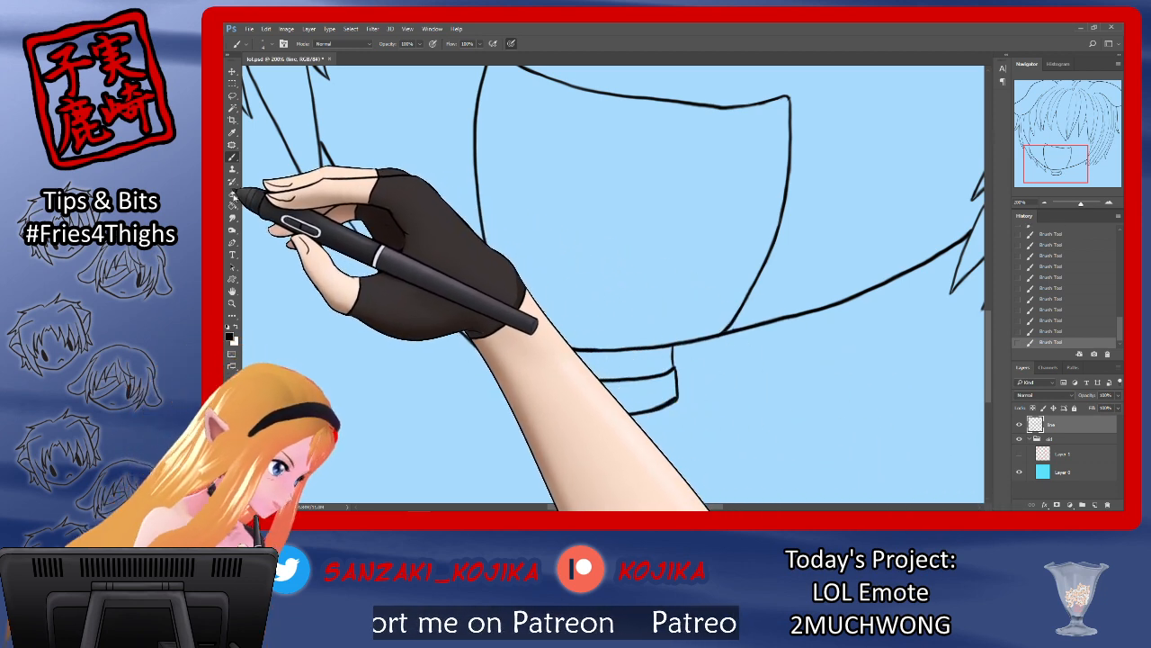
{"action": "left_click", "coordinate": [232, 193]}
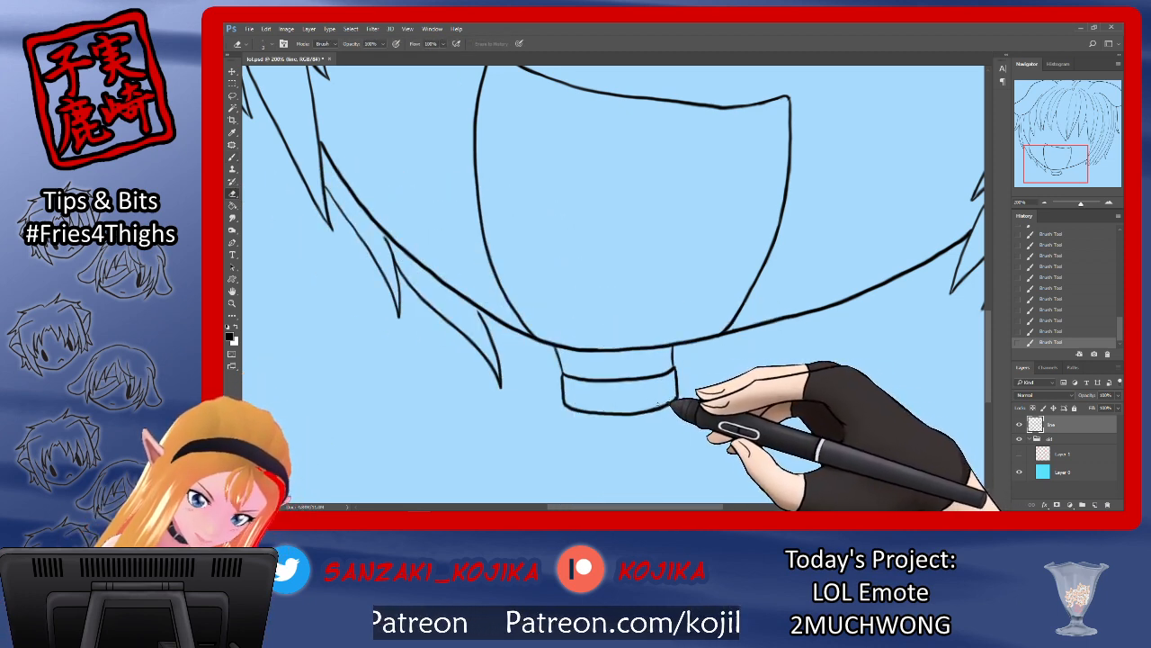
{"action": "left_click_drag", "start_coordinate": [655, 402], "coordinate": [670, 404]}
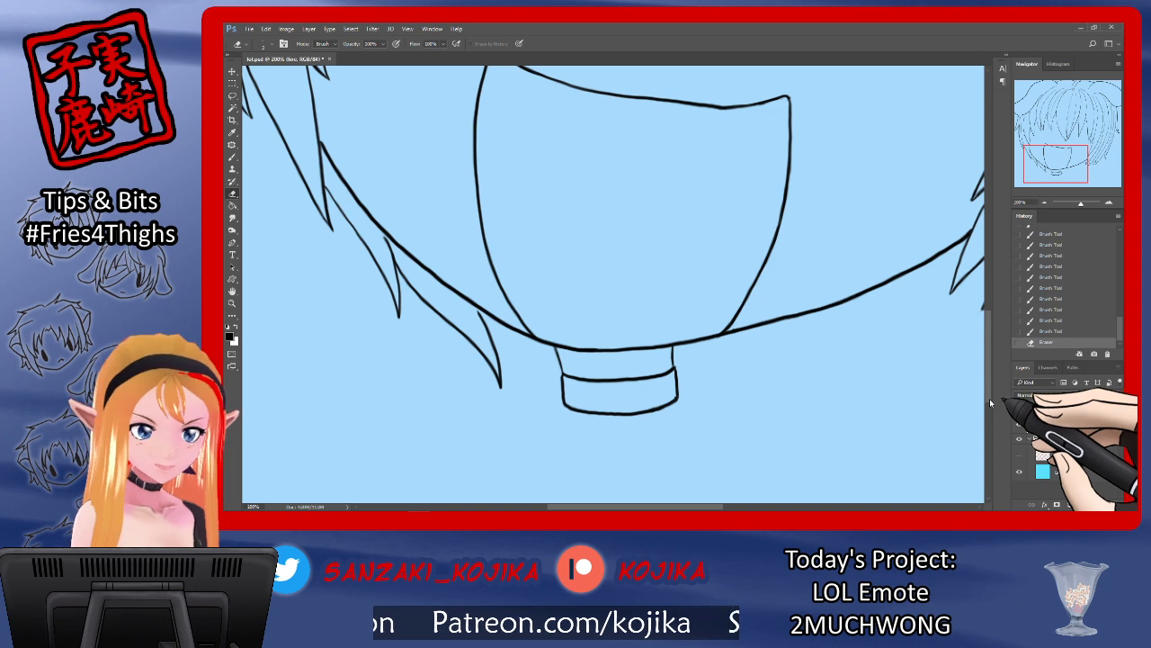
Step: Ink the buckle frame on the collar over the visible sketch, erase overlapping band lines, and hide the sketch again
{"action": "left_click", "coordinate": [1019, 455]}
{"action": "left_click", "coordinate": [232, 157]}
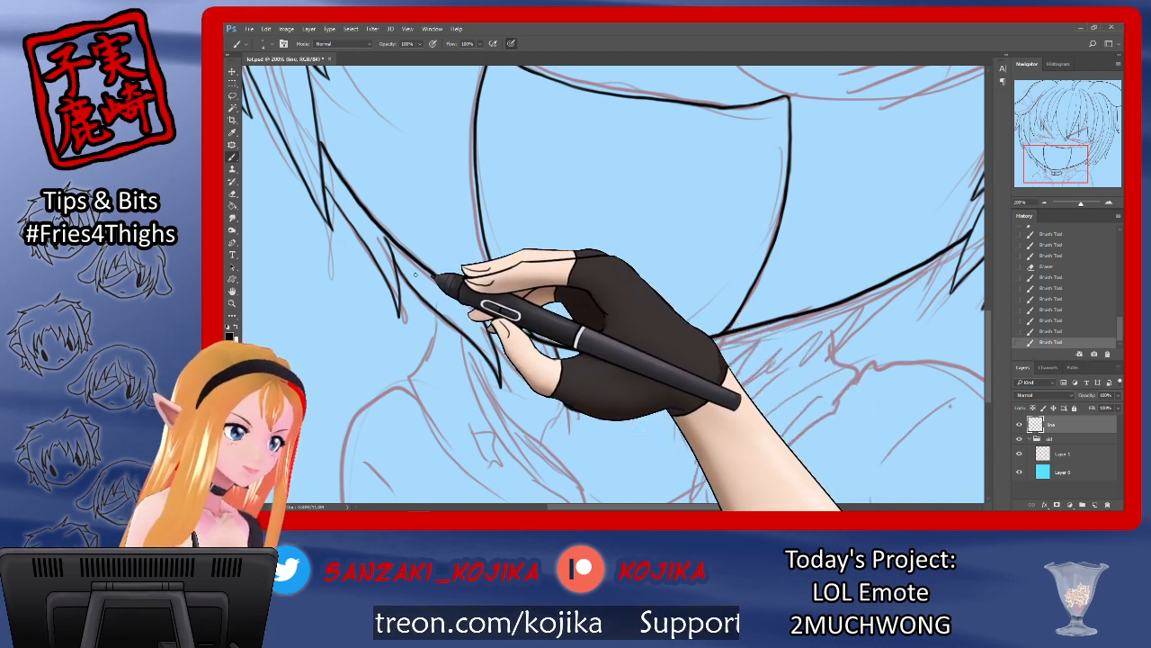
{"action": "left_click", "coordinate": [232, 192]}
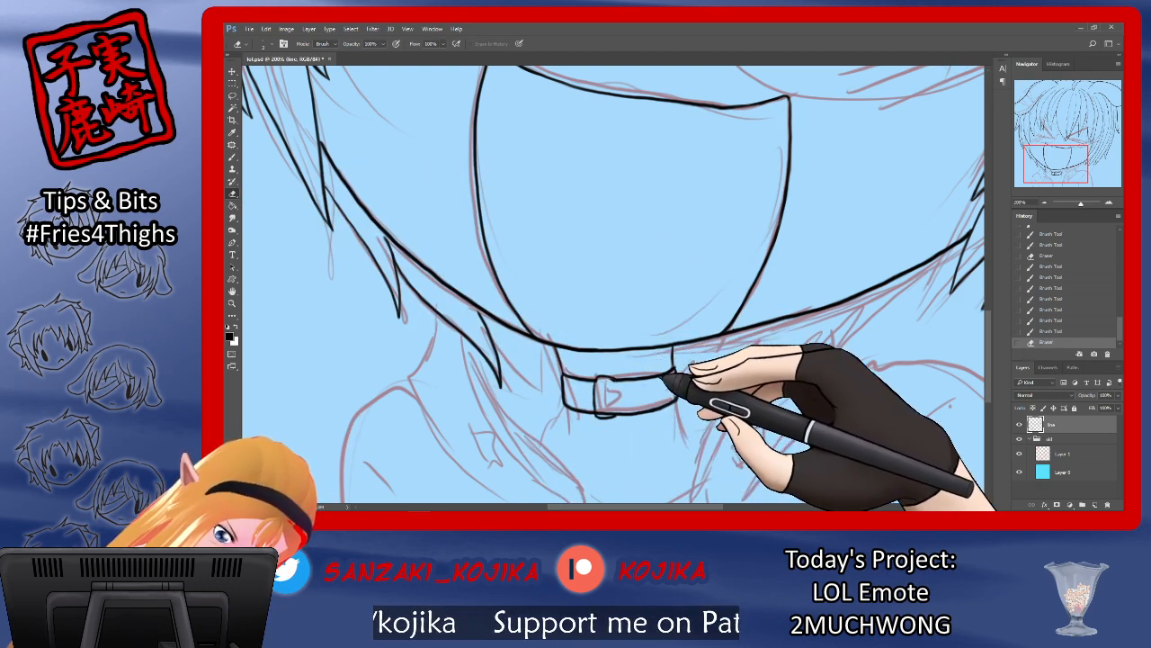
{"action": "left_click", "coordinate": [1019, 453]}
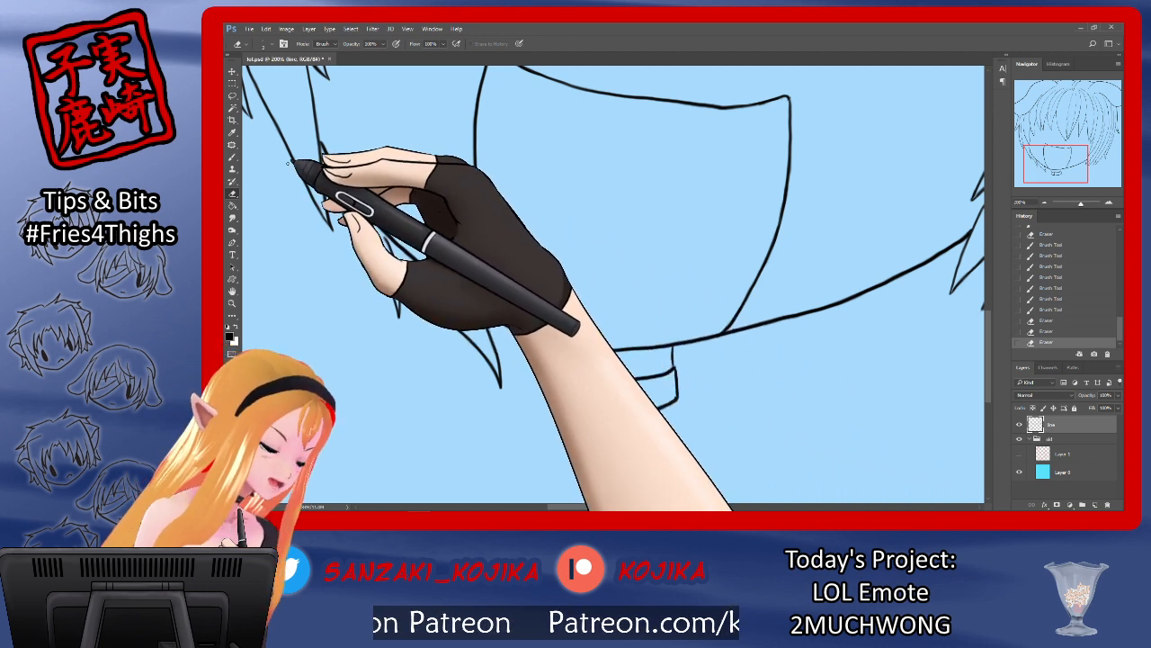
Step: Draw the buckle's prong, the rounded strap end and a strap hole, erasing the overlapping lines around the buckle
{"action": "key", "text": "b"}
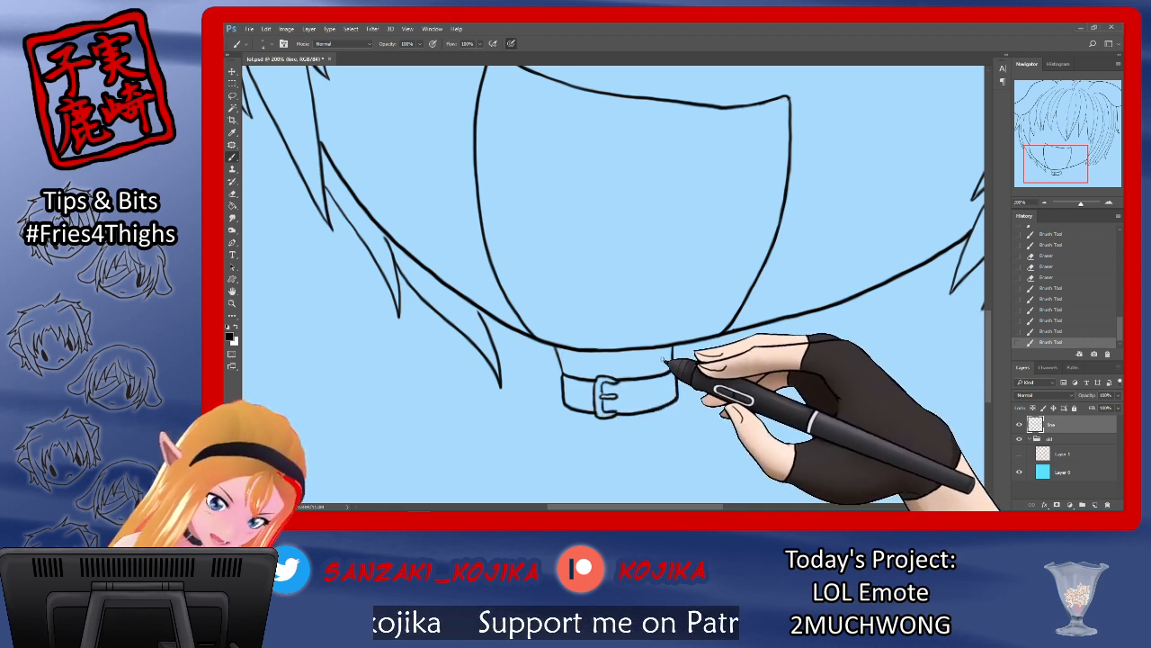
{"action": "left_click", "coordinate": [232, 193]}
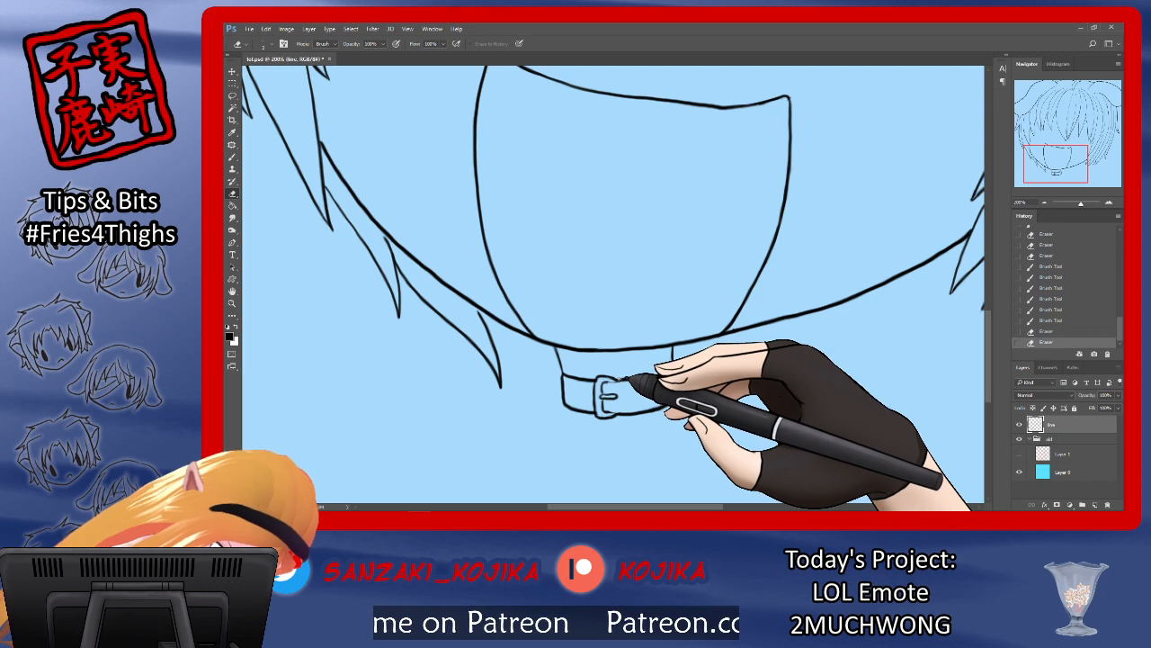
{"action": "left_click_drag", "start_coordinate": [624, 378], "coordinate": [620, 375]}
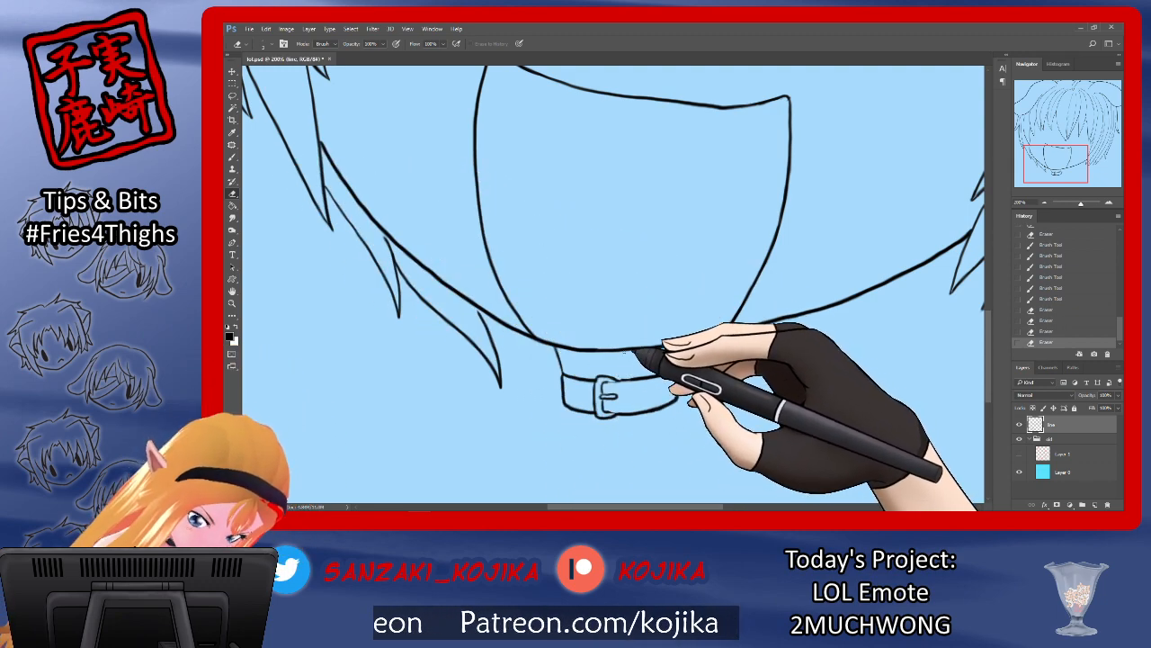
{"action": "left_click", "coordinate": [232, 156]}
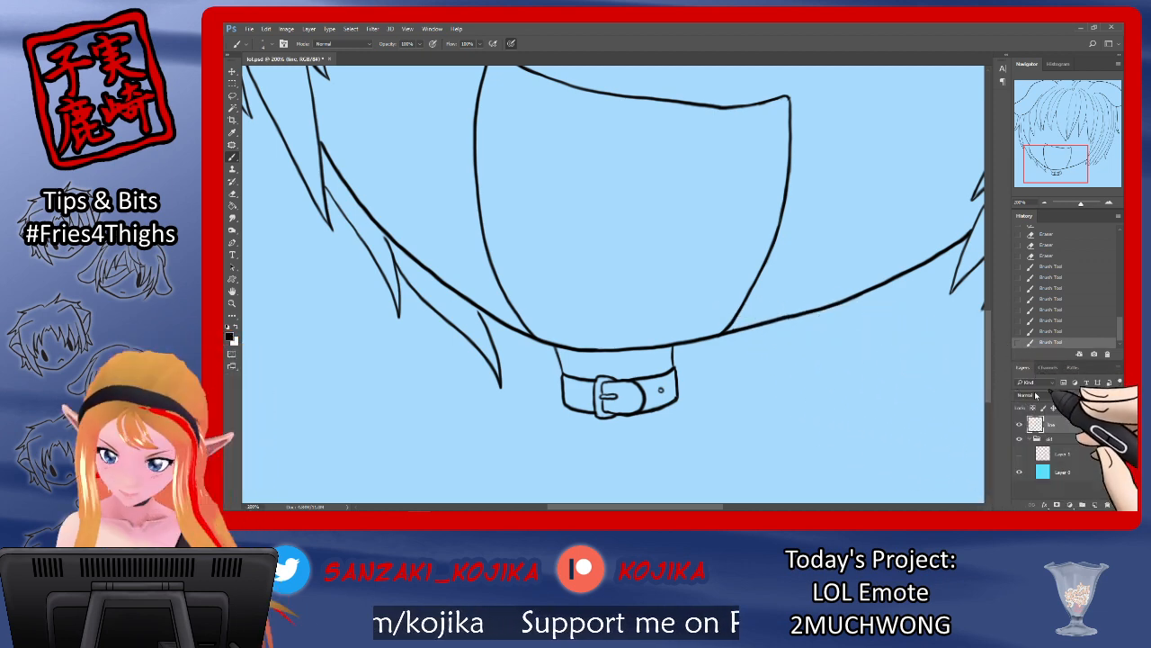
Step: Show the sketch layer and ink hair tufts left of the collar and below the right jawline, undoing a stray stroke
{"action": "left_click", "coordinate": [1019, 453]}
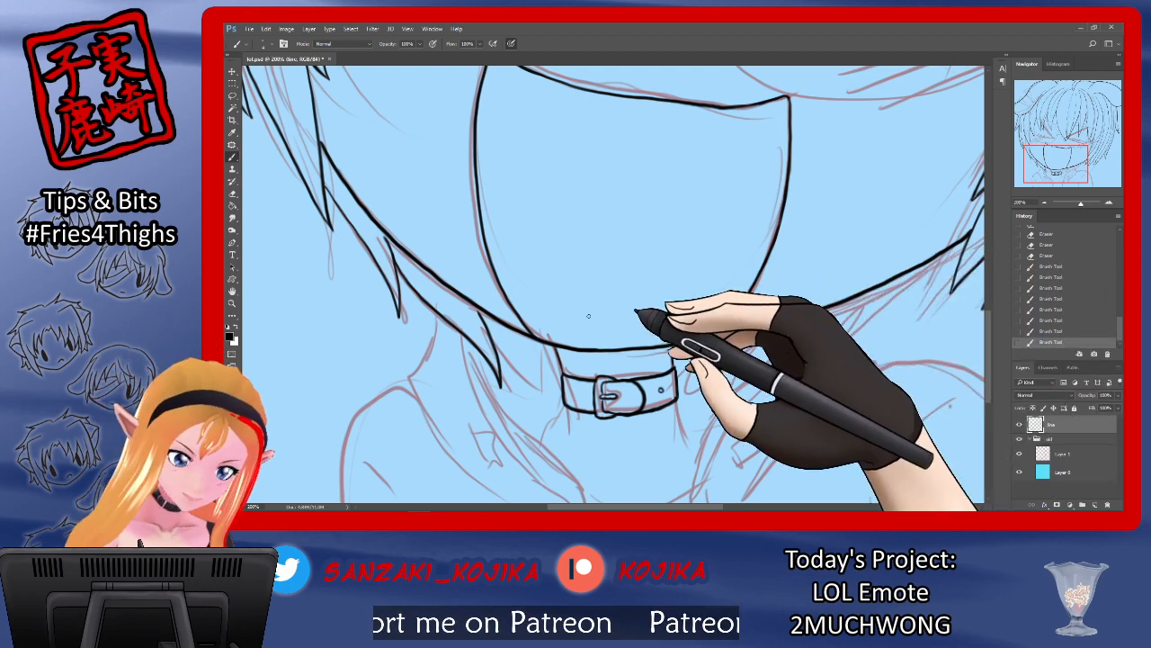
{"action": "mouse_move", "coordinate": [525, 382]}
{"action": "left_mouse_down"}
{"action": "mouse_move", "coordinate": [525, 340]}
{"action": "mouse_move", "coordinate": [555, 377]}
{"action": "mouse_move", "coordinate": [565, 351]}
{"action": "mouse_move", "coordinate": [545, 364]}
{"action": "left_mouse_up"}
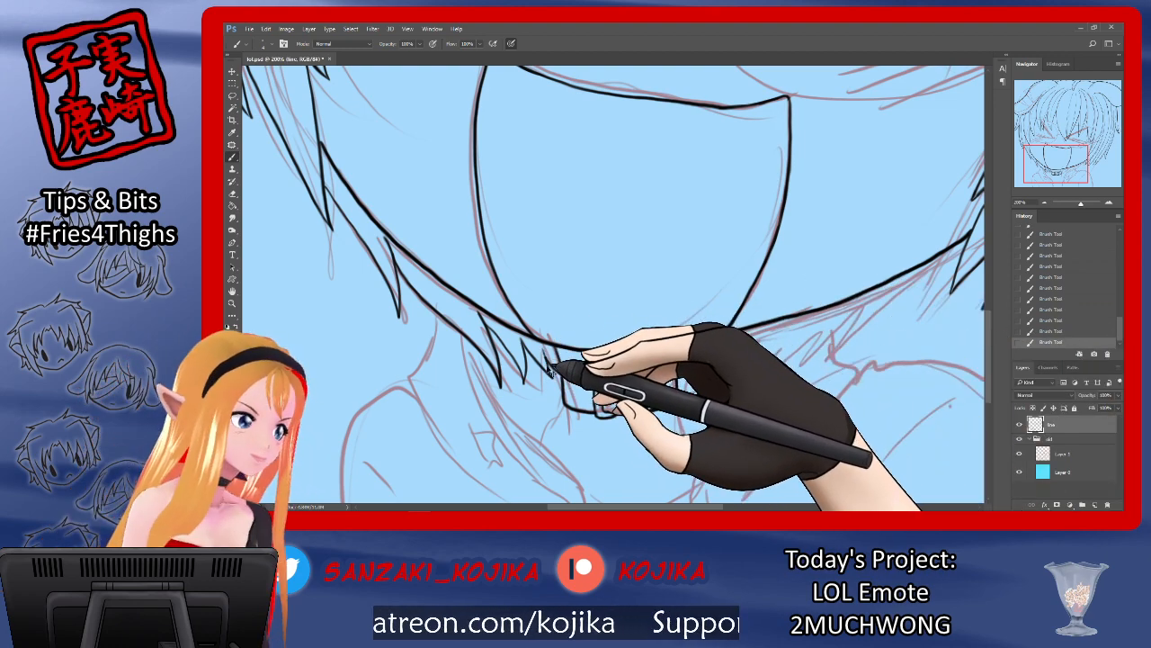
{"action": "mouse_move", "coordinate": [968, 247]}
{"action": "left_mouse_down"}
{"action": "mouse_move", "coordinate": [914, 317]}
{"action": "mouse_move", "coordinate": [926, 276]}
{"action": "mouse_move", "coordinate": [867, 333]}
{"action": "mouse_move", "coordinate": [878, 287]}
{"action": "left_mouse_up"}
{"action": "left_click", "coordinate": [1049, 331]}
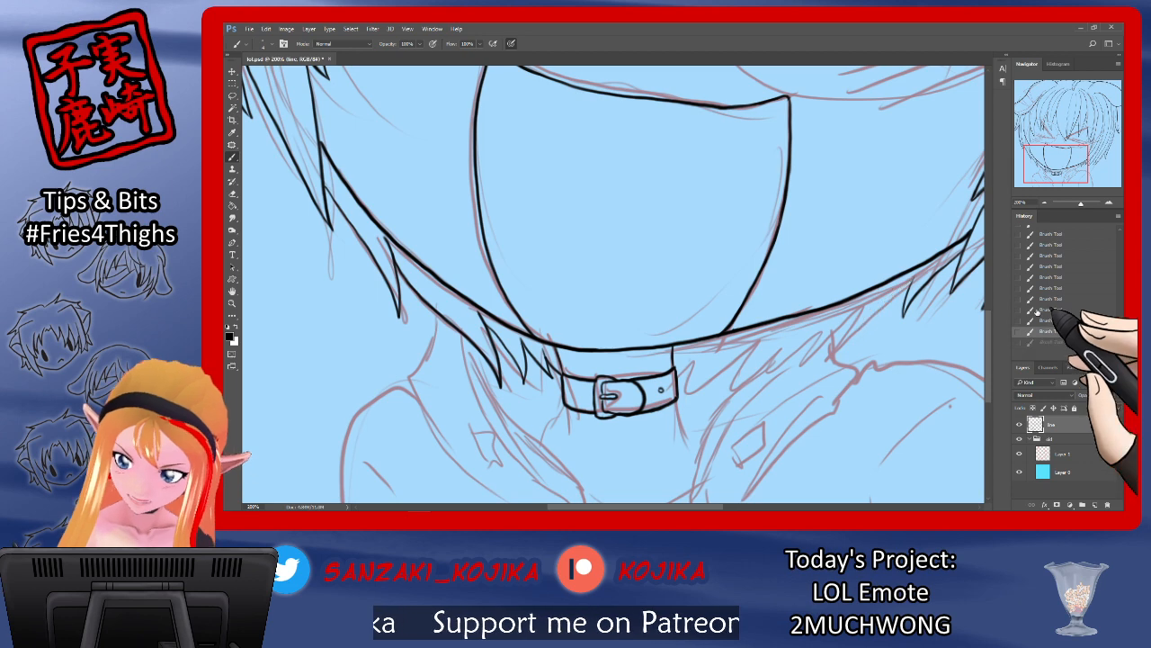
Step: Ink pointed hair strands along the right jawline toward the collar, undoing and redrawing strokes that miss
{"action": "mouse_move", "coordinate": [924, 280]}
{"action": "left_mouse_down"}
{"action": "mouse_move", "coordinate": [870, 320]}
{"action": "mouse_move", "coordinate": [874, 286]}
{"action": "mouse_move", "coordinate": [857, 337]}
{"action": "mouse_move", "coordinate": [910, 290]}
{"action": "mouse_move", "coordinate": [873, 287]}
{"action": "mouse_move", "coordinate": [827, 348]}
{"action": "mouse_move", "coordinate": [842, 307]}
{"action": "mouse_move", "coordinate": [818, 344]}
{"action": "mouse_move", "coordinate": [828, 308]}
{"action": "mouse_move", "coordinate": [792, 359]}
{"action": "mouse_move", "coordinate": [793, 316]}
{"action": "mouse_move", "coordinate": [791, 362]}
{"action": "mouse_move", "coordinate": [796, 331]}
{"action": "mouse_move", "coordinate": [777, 331]}
{"action": "mouse_move", "coordinate": [781, 310]}
{"action": "mouse_move", "coordinate": [809, 282]}
{"action": "mouse_move", "coordinate": [765, 326]}
{"action": "mouse_move", "coordinate": [742, 375]}
{"action": "mouse_move", "coordinate": [798, 319]}
{"action": "left_mouse_up"}
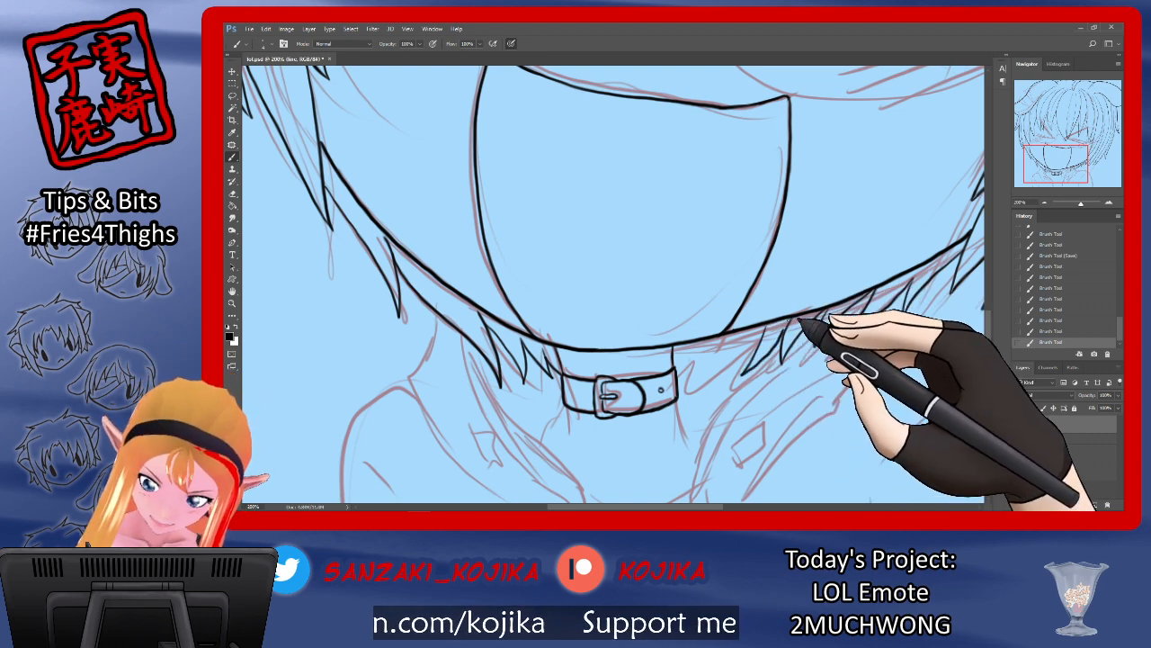
{"action": "left_click", "coordinate": [1047, 331]}
{"action": "mouse_move", "coordinate": [753, 349]}
{"action": "left_mouse_down"}
{"action": "mouse_move", "coordinate": [735, 379]}
{"action": "mouse_move", "coordinate": [785, 346]}
{"action": "left_mouse_up"}
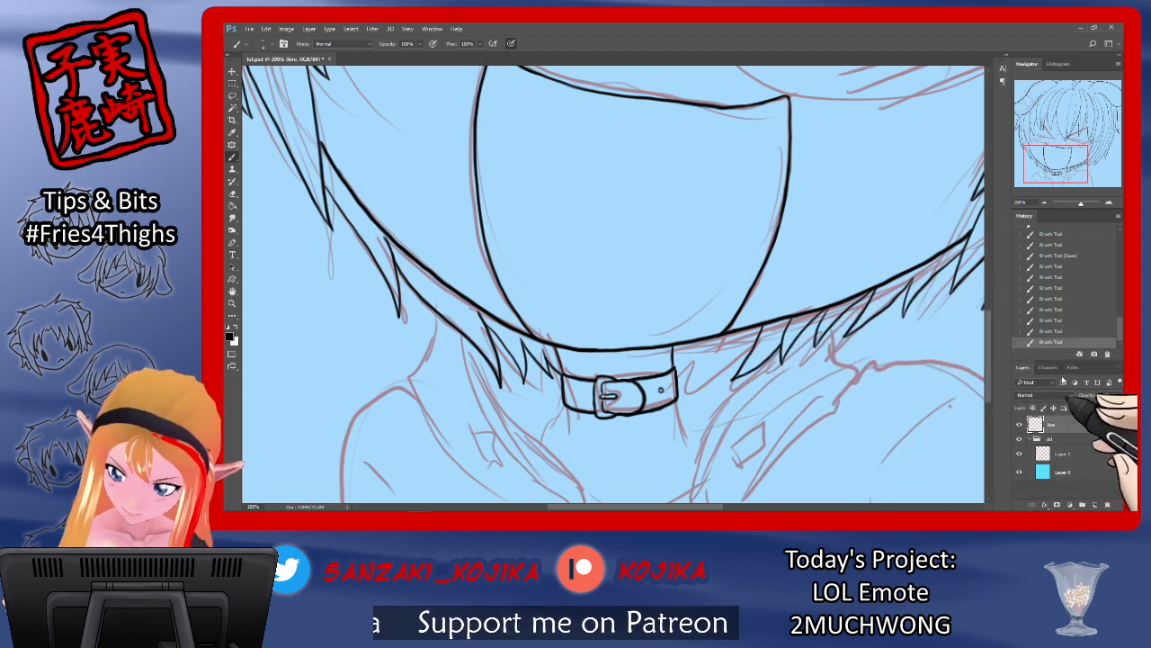
{"action": "left_click", "coordinate": [1048, 331]}
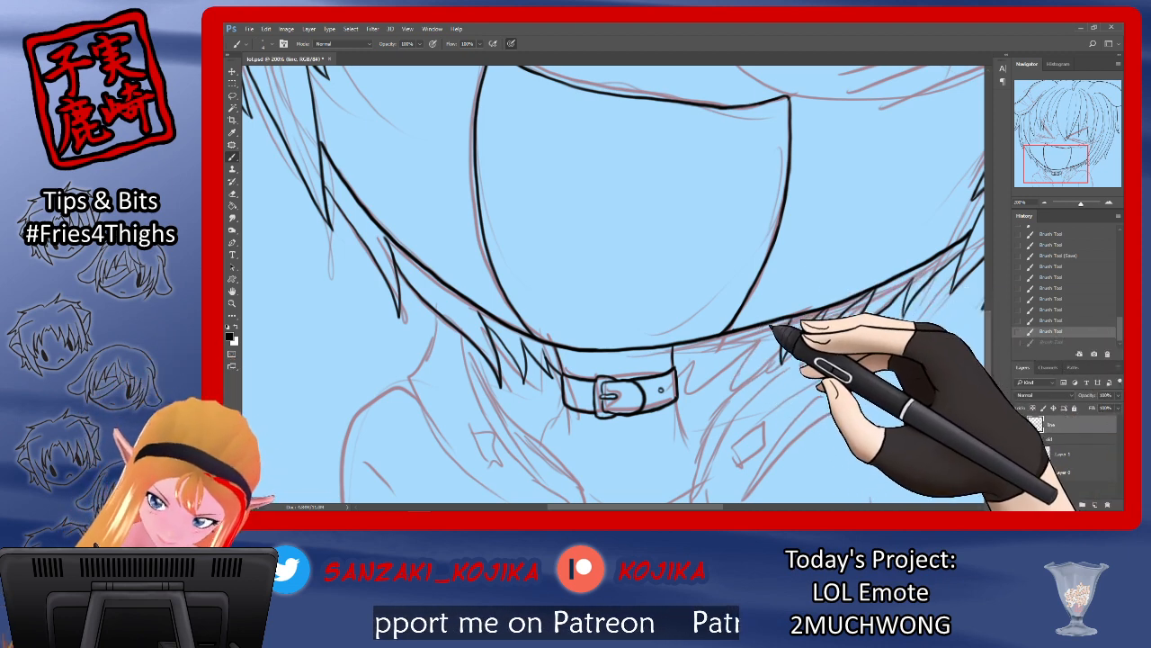
{"action": "mouse_move", "coordinate": [753, 349]}
{"action": "left_mouse_down"}
{"action": "mouse_move", "coordinate": [743, 379]}
{"action": "mouse_move", "coordinate": [784, 346]}
{"action": "left_mouse_up"}
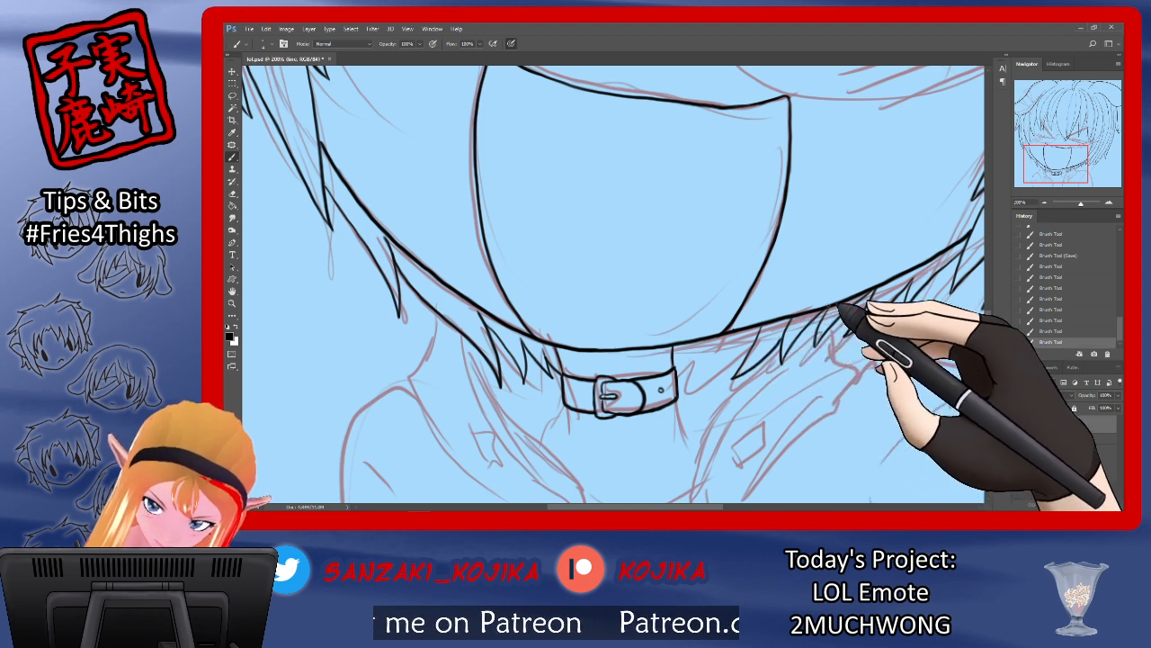
Step: Check the line art without the sketch, ink the last hair tufts right of the collar, and save the file
{"action": "left_click", "coordinate": [1019, 454]}
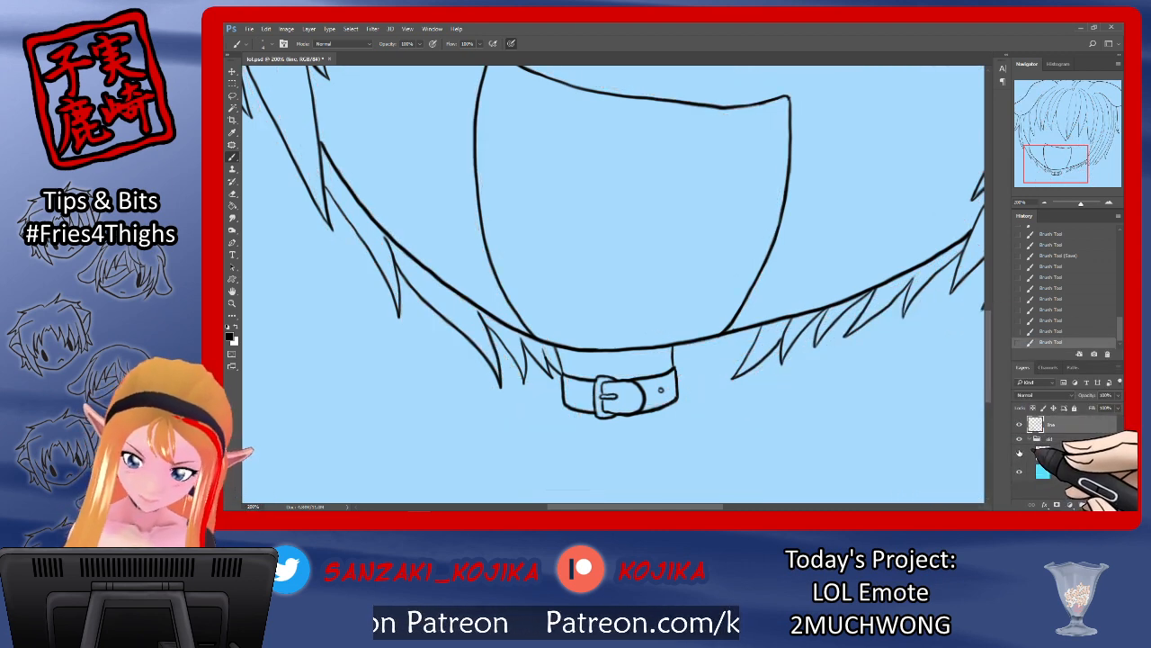
{"action": "left_click", "coordinate": [1020, 454]}
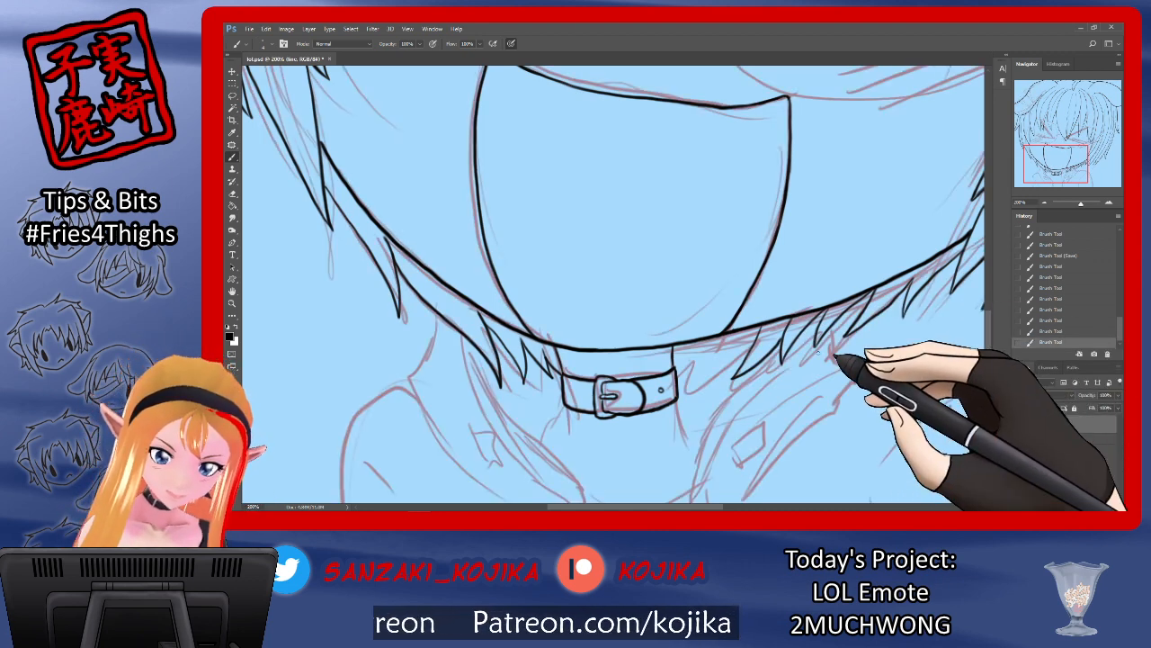
{"action": "left_click", "coordinate": [1019, 454]}
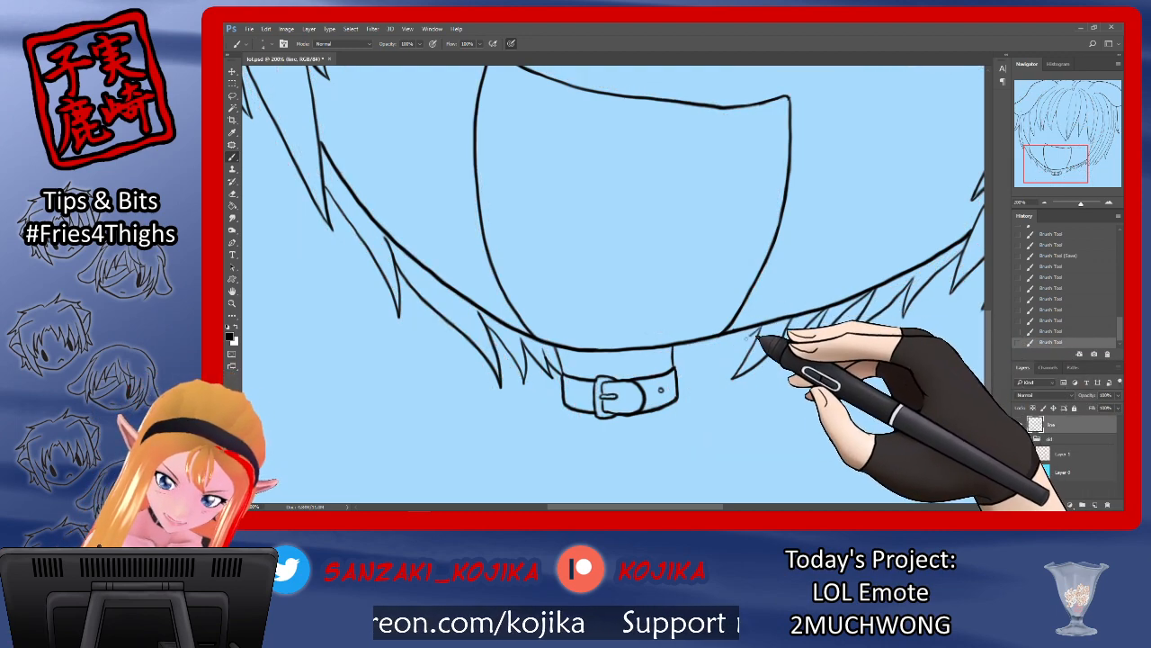
{"action": "mouse_move", "coordinate": [711, 377]}
{"action": "left_mouse_down"}
{"action": "mouse_move", "coordinate": [719, 334]}
{"action": "mouse_move", "coordinate": [698, 347]}
{"action": "left_mouse_up"}
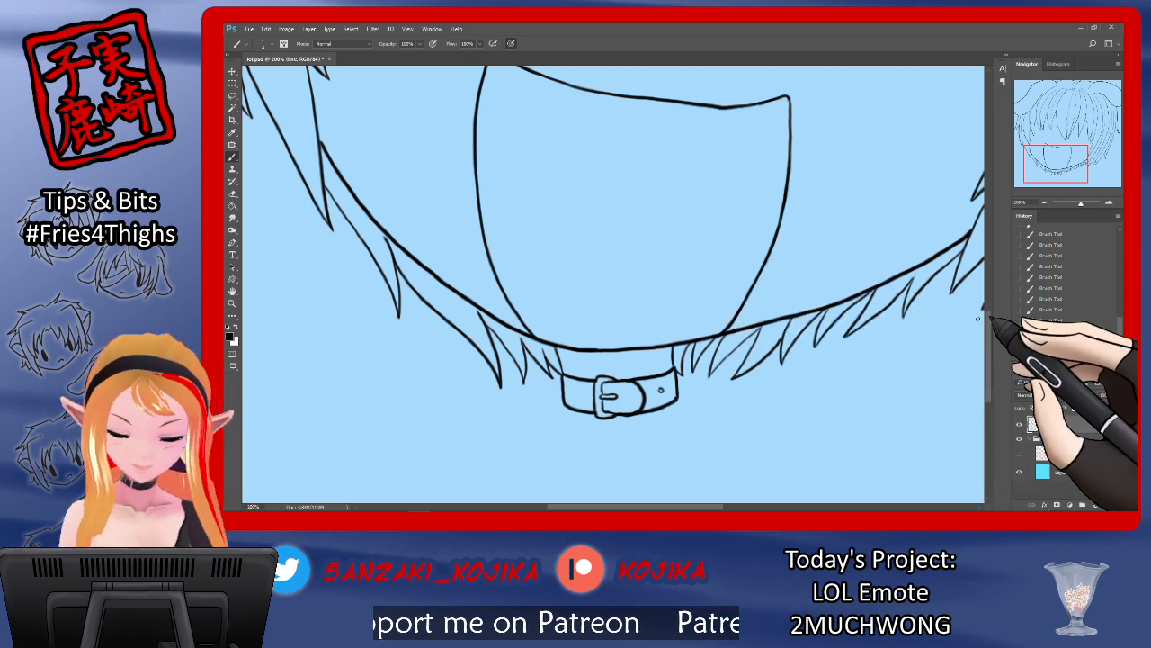
{"action": "key", "text": "ctrl+s"}
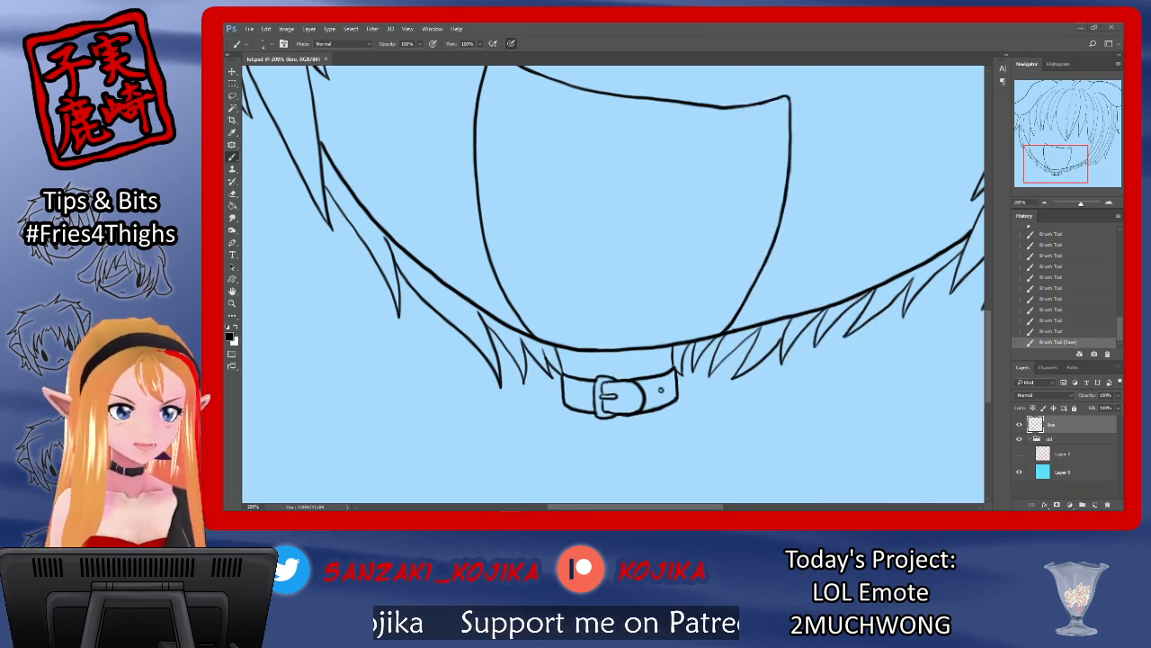
Step: Show the sketch layer and ink the outer and inner edges of the left jacket lapel, undoing a stroke along the way
{"action": "left_click", "coordinate": [1019, 456]}
{"action": "scroll", "coordinate": [763, 327], "scroll_direction": "down", "scroll_amount": 3}
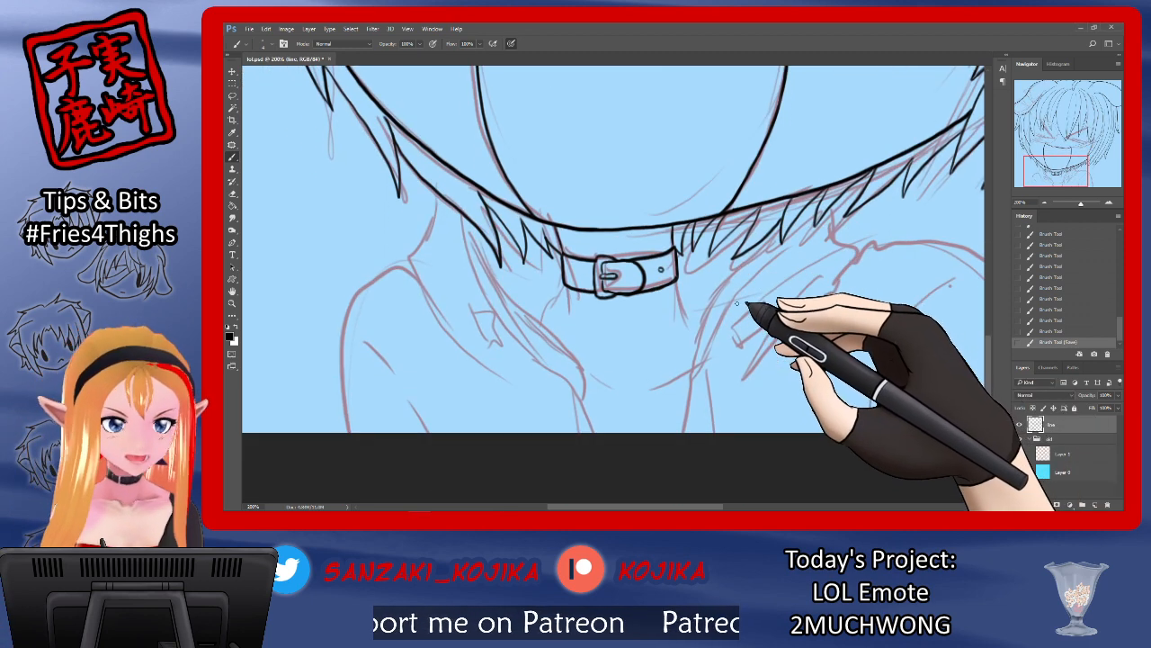
{"action": "scroll", "coordinate": [736, 301], "scroll_direction": "down", "scroll_amount": 1}
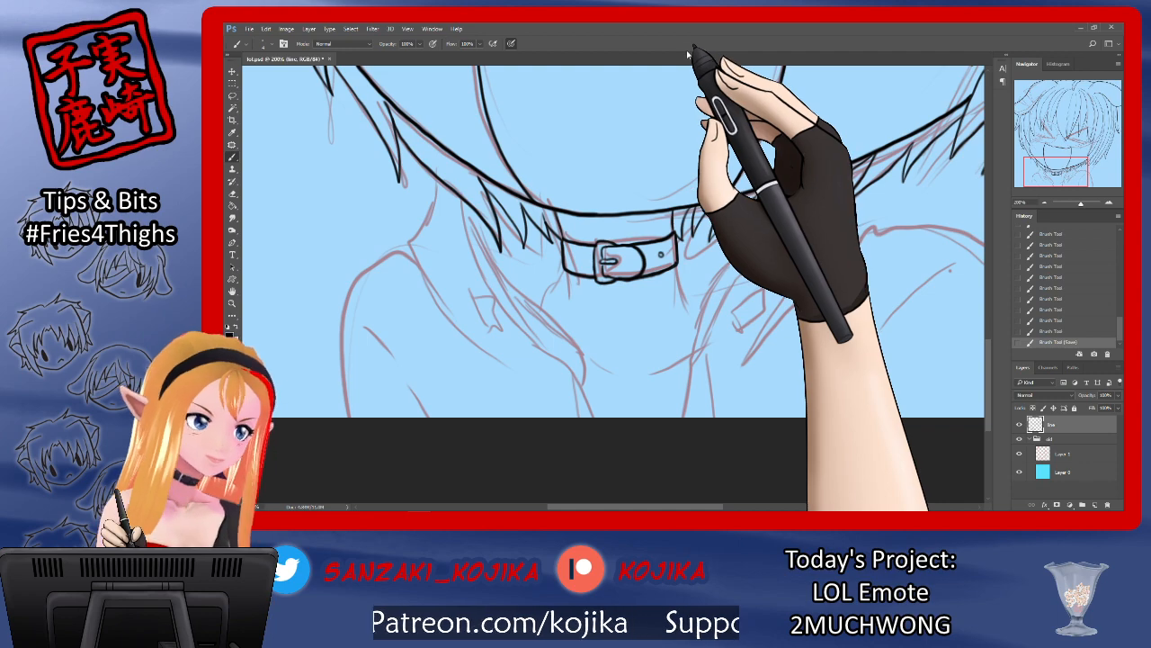
{"action": "mouse_move", "coordinate": [453, 192]}
{"action": "left_mouse_down"}
{"action": "mouse_move", "coordinate": [458, 238]}
{"action": "mouse_move", "coordinate": [565, 357]}
{"action": "mouse_move", "coordinate": [591, 407]}
{"action": "left_mouse_up"}
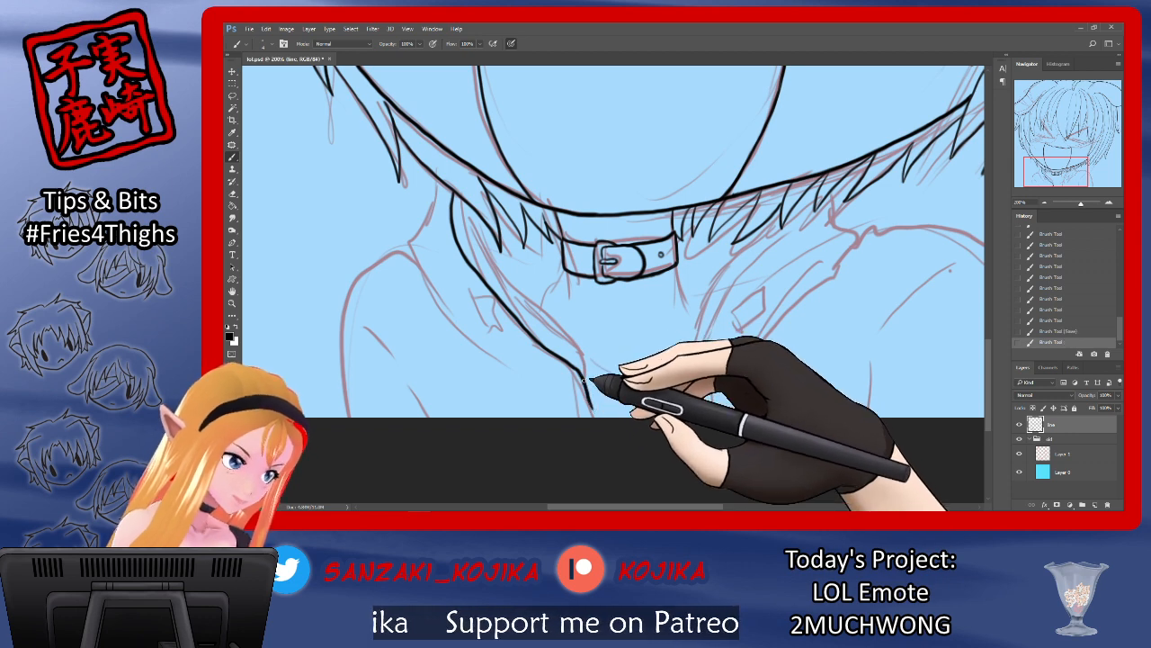
{"action": "left_click_drag", "start_coordinate": [467, 196], "coordinate": [501, 262]}
{"action": "left_click_drag", "start_coordinate": [542, 300], "coordinate": [554, 308]}
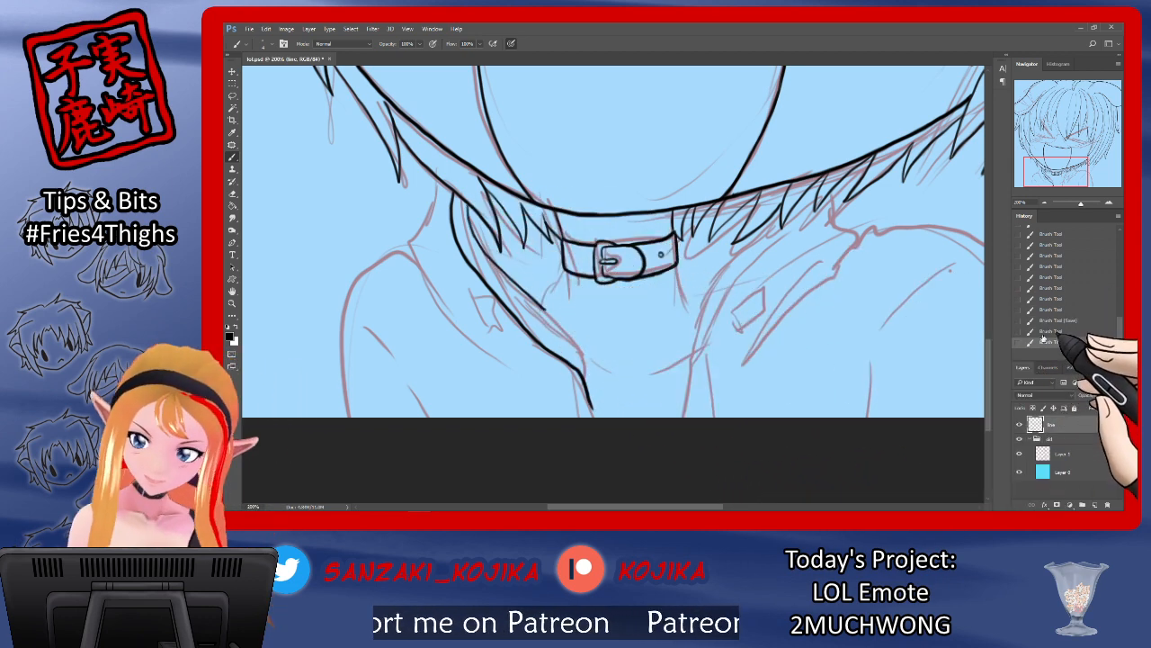
{"action": "left_click", "coordinate": [1062, 332]}
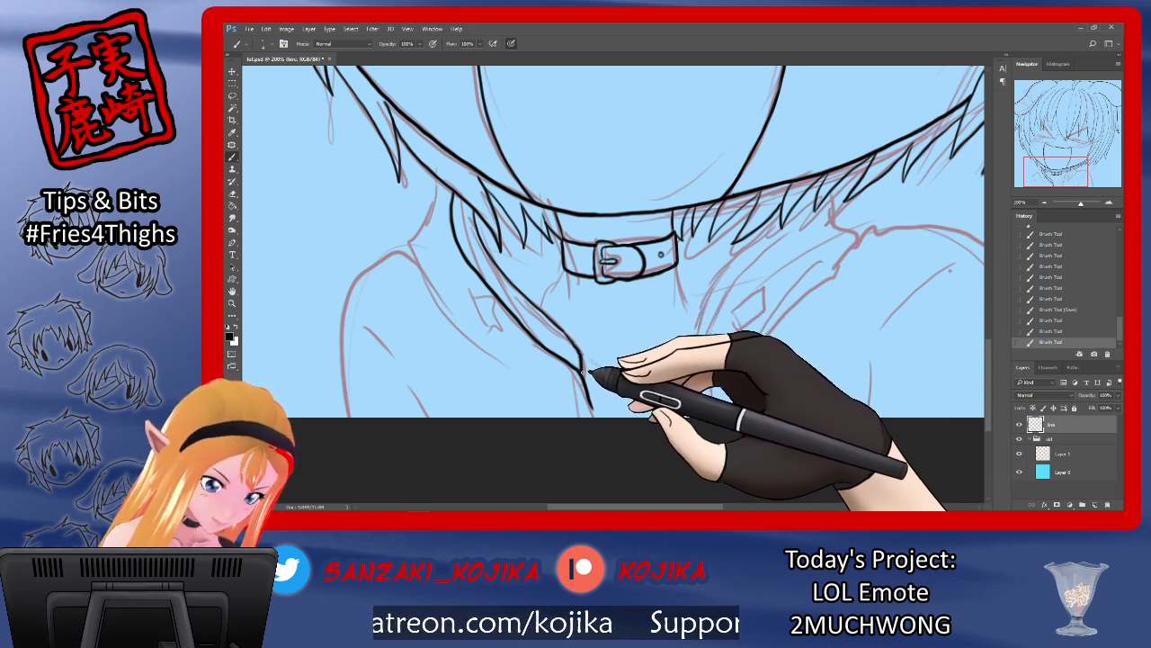
Step: Ink the neck curve and collarbone between the collar and left lapel, toggling the sketch layer to check the lines
{"action": "left_click", "coordinate": [1019, 455]}
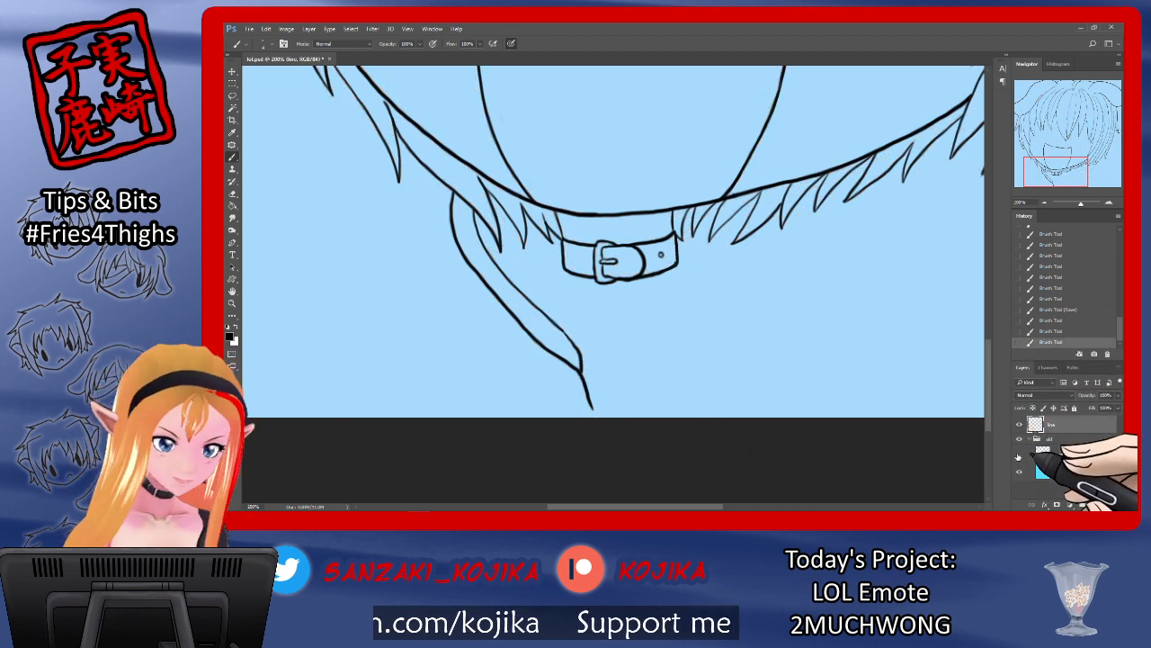
{"action": "left_click", "coordinate": [1019, 456]}
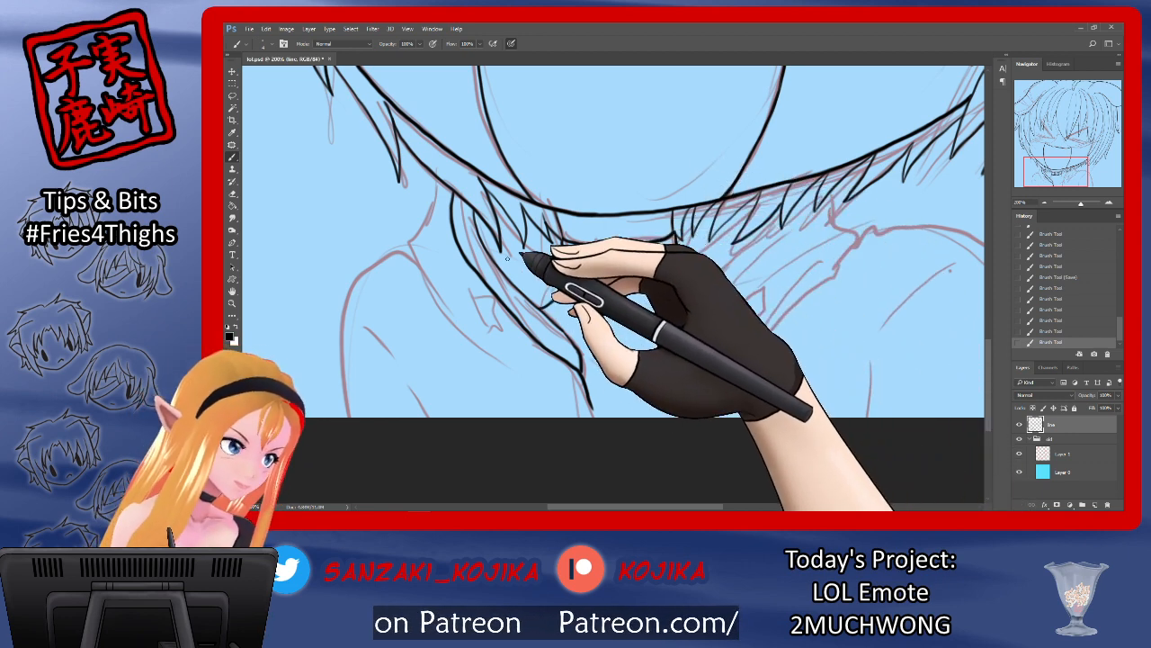
{"action": "left_click_drag", "start_coordinate": [508, 264], "coordinate": [542, 258]}
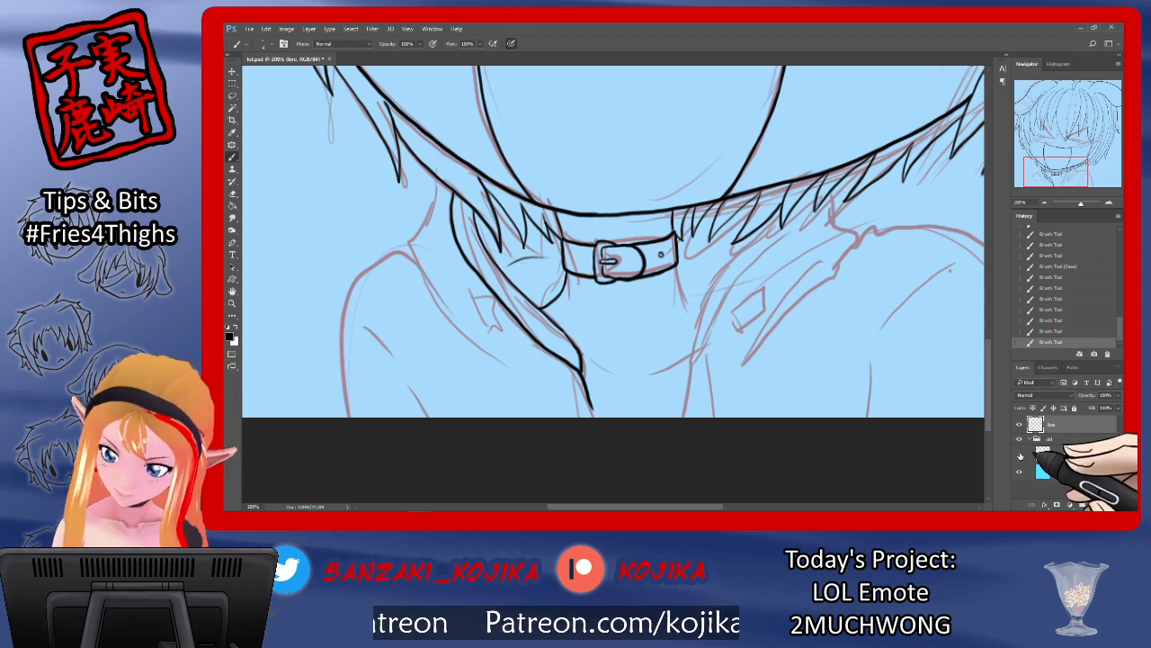
{"action": "left_click", "coordinate": [1019, 454]}
{"action": "left_click", "coordinate": [1019, 456]}
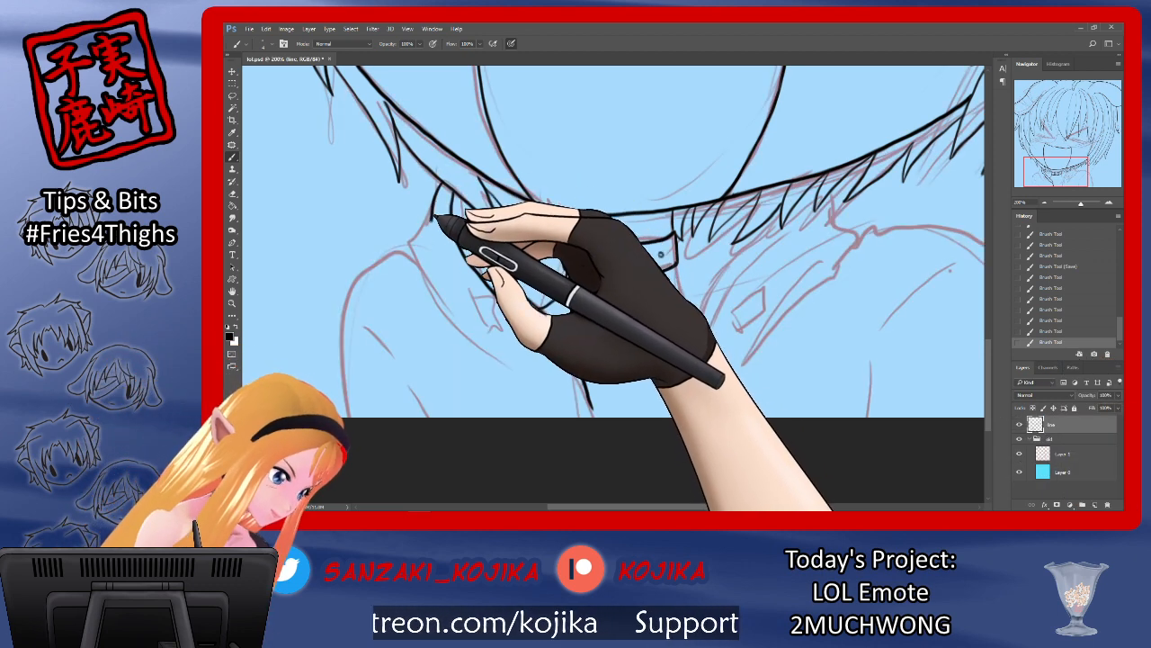
Step: Ink the left lapel's outer edge and inner seam down to its tip, reverting and redrawing the seam and lower edge with the sketch hidden
{"action": "mouse_move", "coordinate": [435, 216]}
{"action": "left_mouse_down"}
{"action": "mouse_move", "coordinate": [414, 267]}
{"action": "mouse_move", "coordinate": [416, 245]}
{"action": "mouse_move", "coordinate": [447, 328]}
{"action": "mouse_move", "coordinate": [515, 371]}
{"action": "left_mouse_up"}
{"action": "left_click_drag", "start_coordinate": [435, 268], "coordinate": [518, 370]}
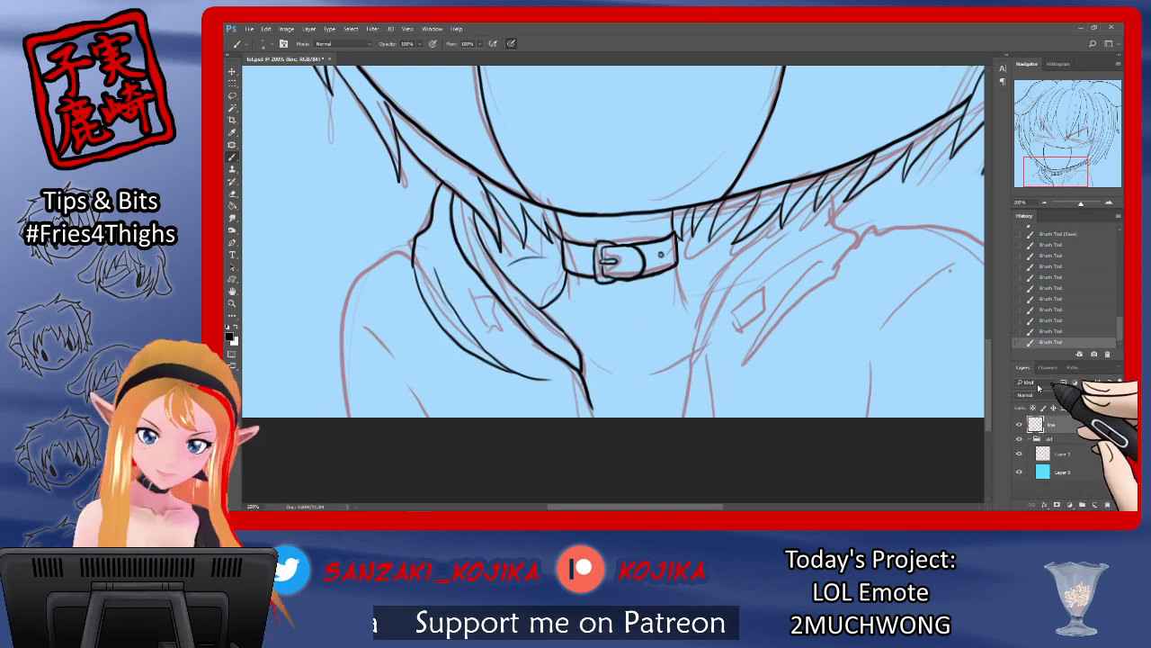
{"action": "left_click", "coordinate": [1019, 453]}
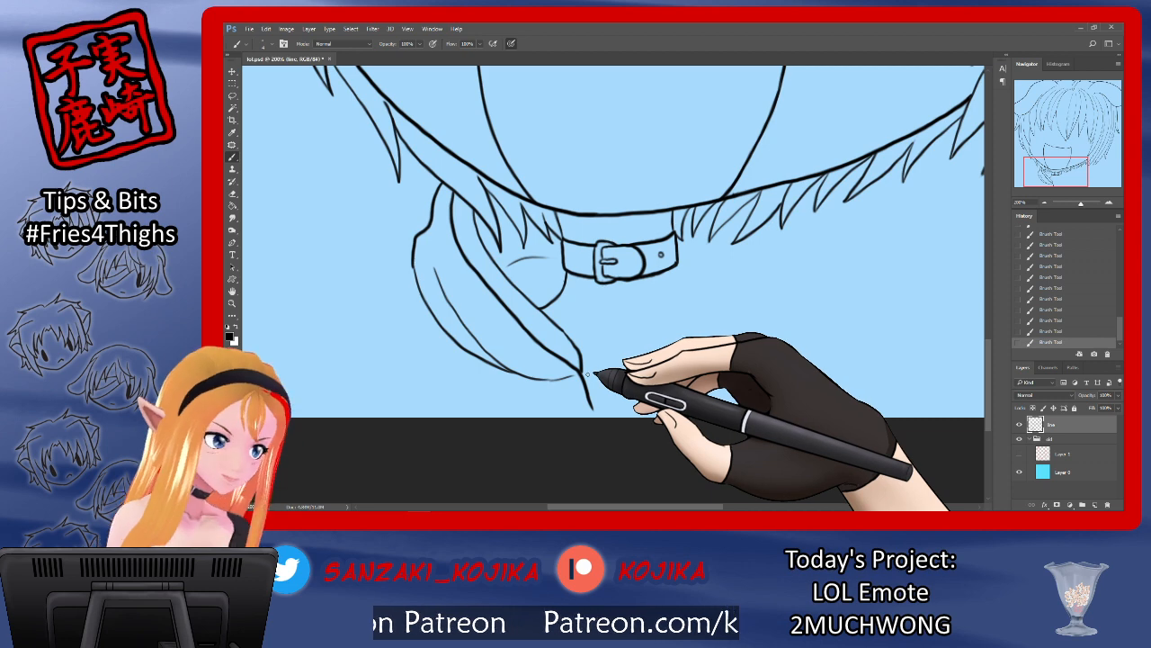
{"action": "left_click", "coordinate": [1050, 331]}
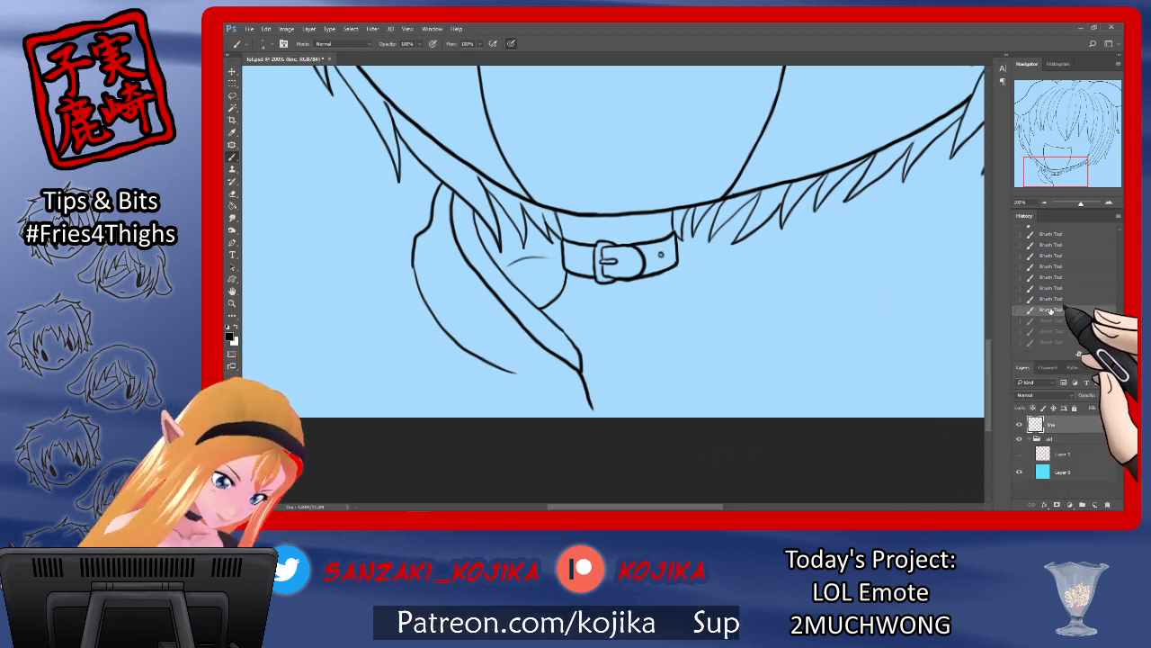
{"action": "mouse_move", "coordinate": [436, 237]}
{"action": "left_mouse_down"}
{"action": "mouse_move", "coordinate": [499, 359]}
{"action": "mouse_move", "coordinate": [567, 396]}
{"action": "left_mouse_up"}
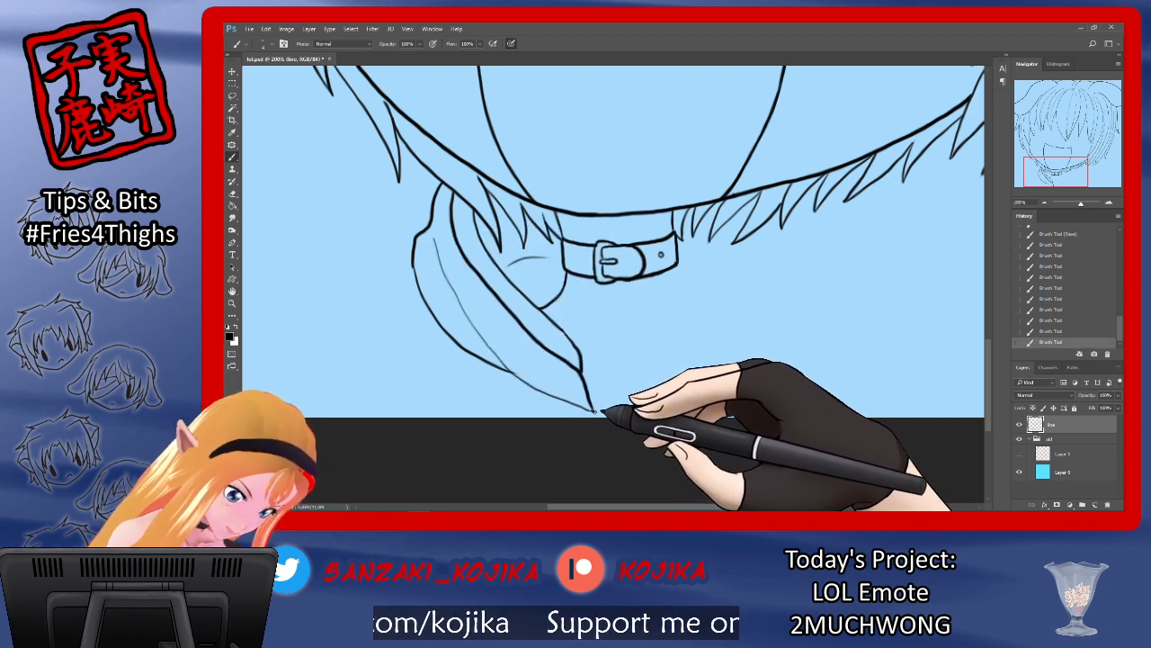
{"action": "left_click", "coordinate": [1020, 454]}
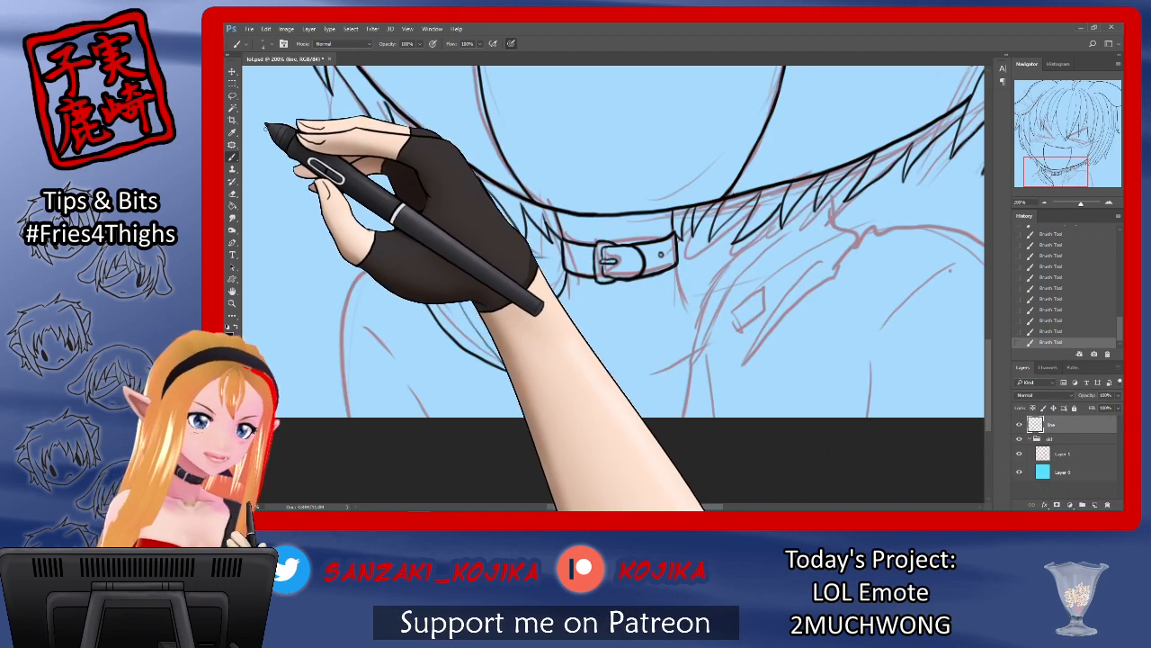
Step: Clean up the left lapel's lower tip by erasing stray ends, extending the line to the canvas edge, and trimming the seam's lower end
{"action": "key", "text": "e"}
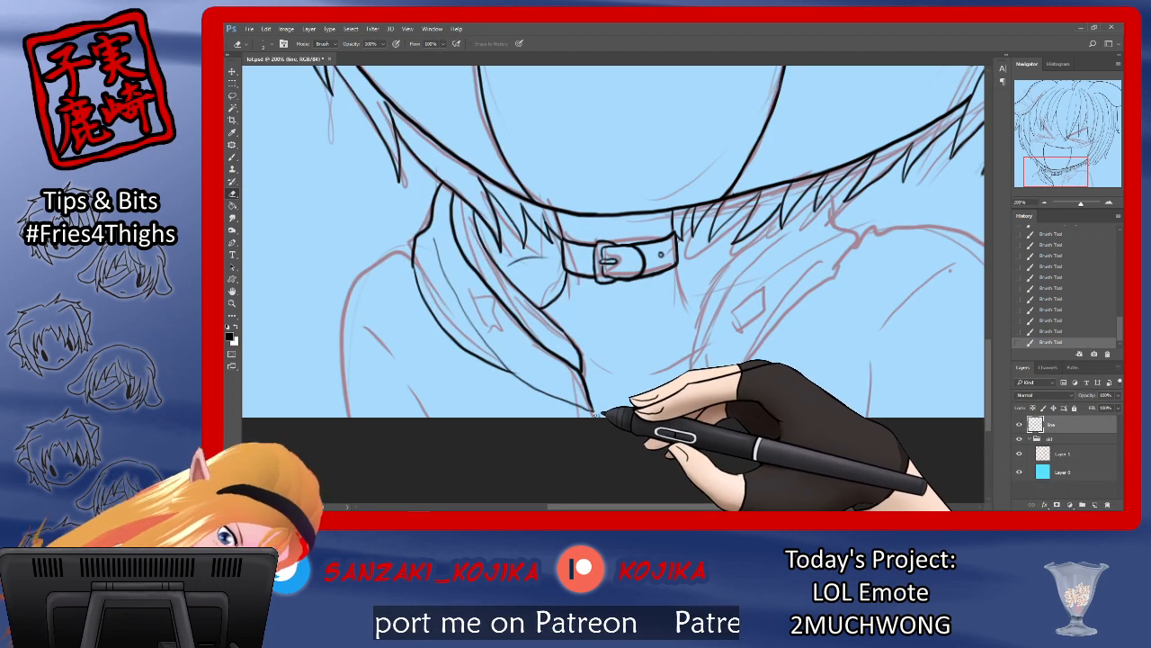
{"action": "left_click", "coordinate": [610, 415]}
{"action": "left_click", "coordinate": [1020, 454]}
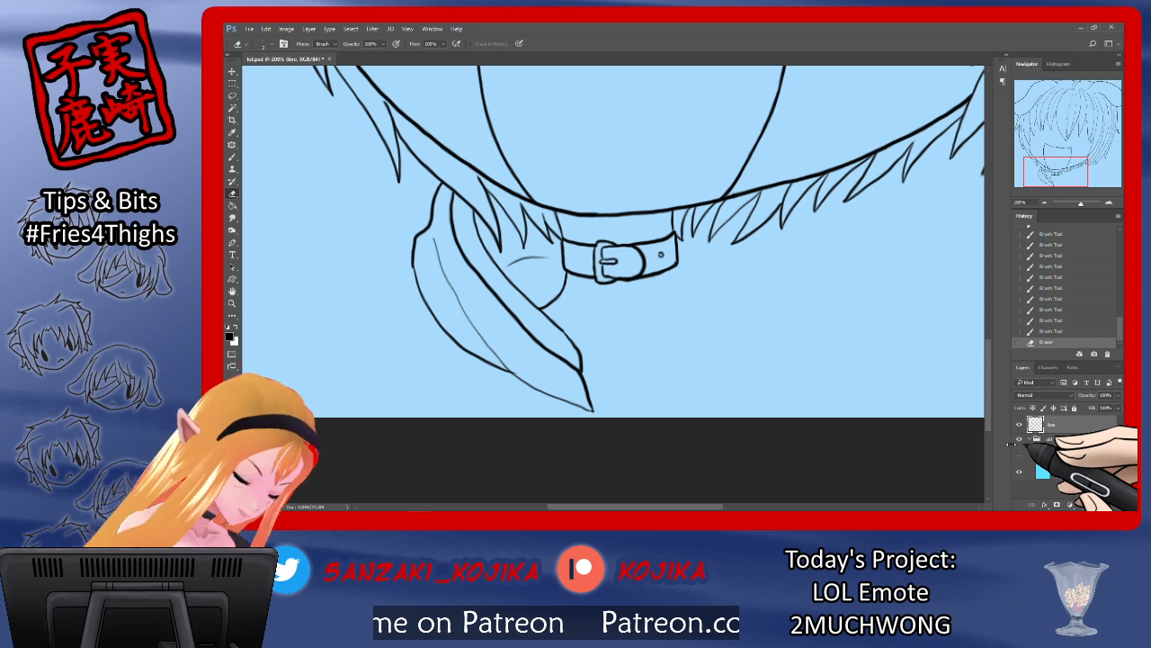
{"action": "left_click", "coordinate": [232, 156]}
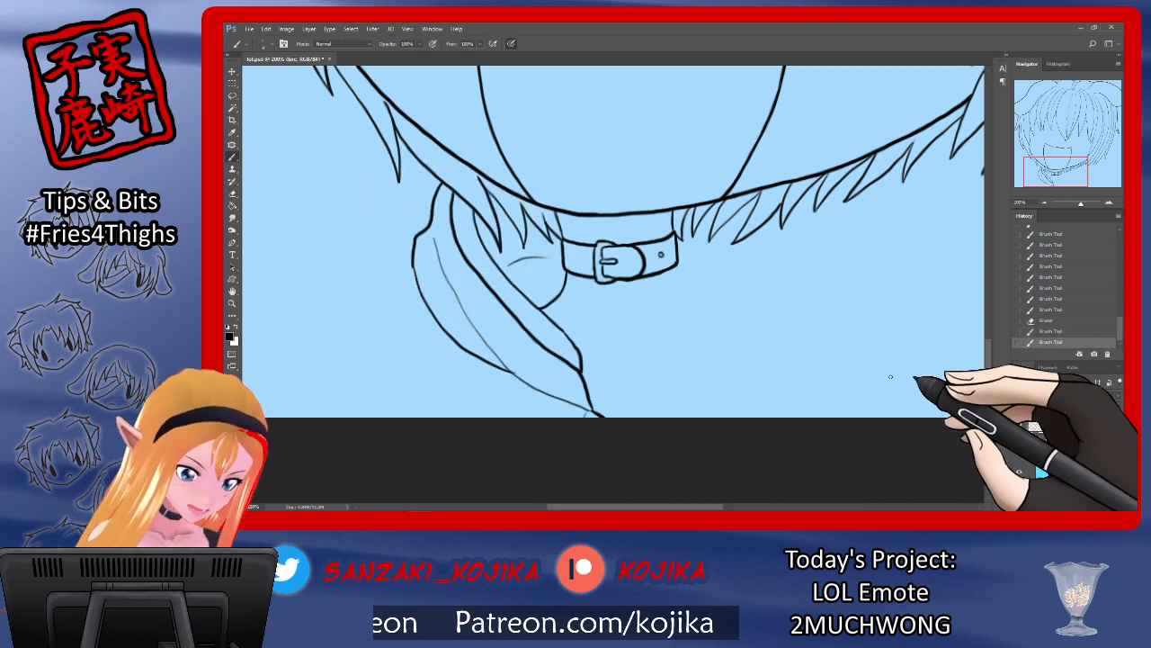
{"action": "left_click", "coordinate": [232, 192]}
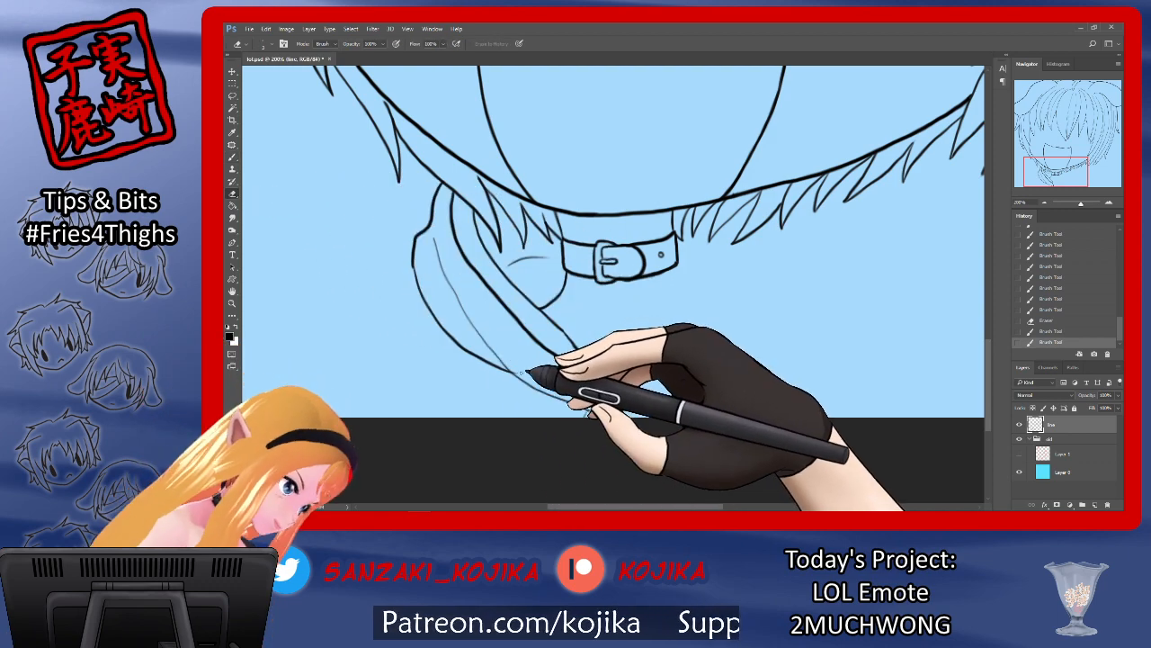
{"action": "left_click_drag", "start_coordinate": [516, 374], "coordinate": [520, 378]}
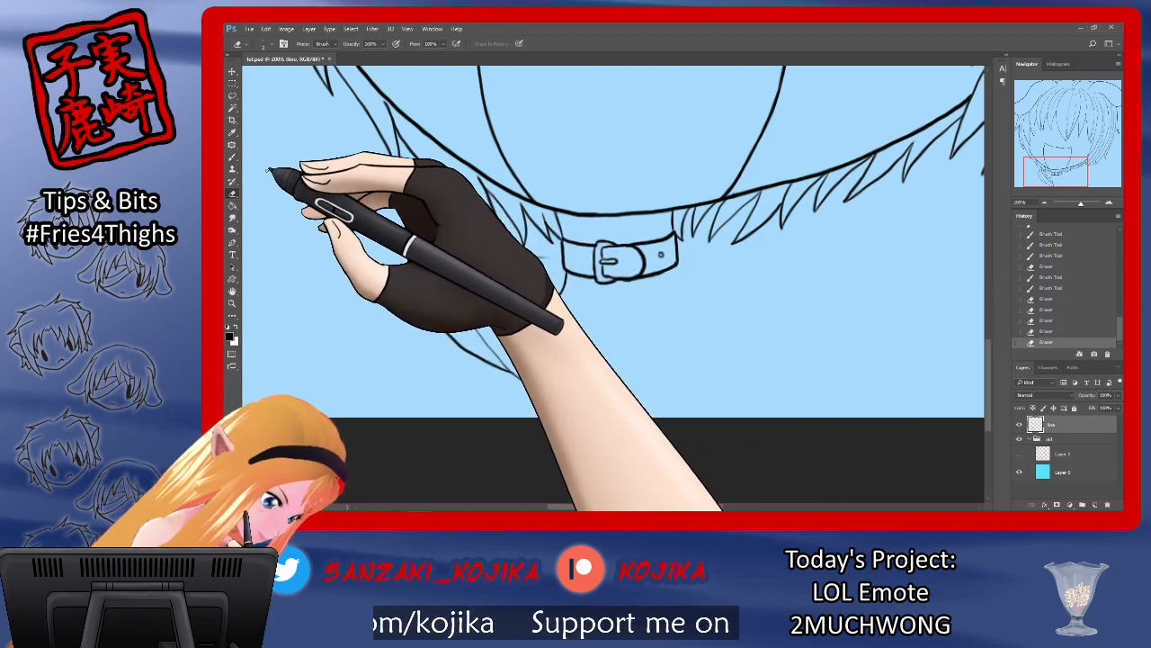
Step: Touch up the upper end of the left lapel's inner seam with the brush and erase the excess ink
{"action": "left_click", "coordinate": [232, 156]}
{"action": "left_click_drag", "start_coordinate": [441, 239], "coordinate": [436, 253]}
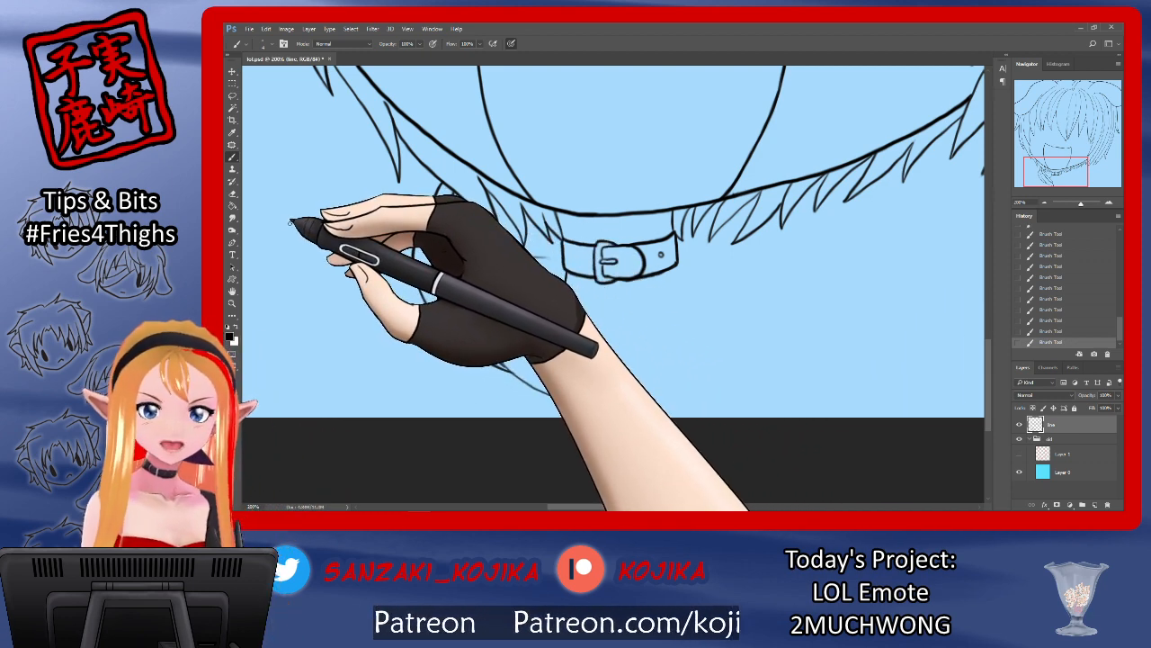
{"action": "key", "text": "e"}
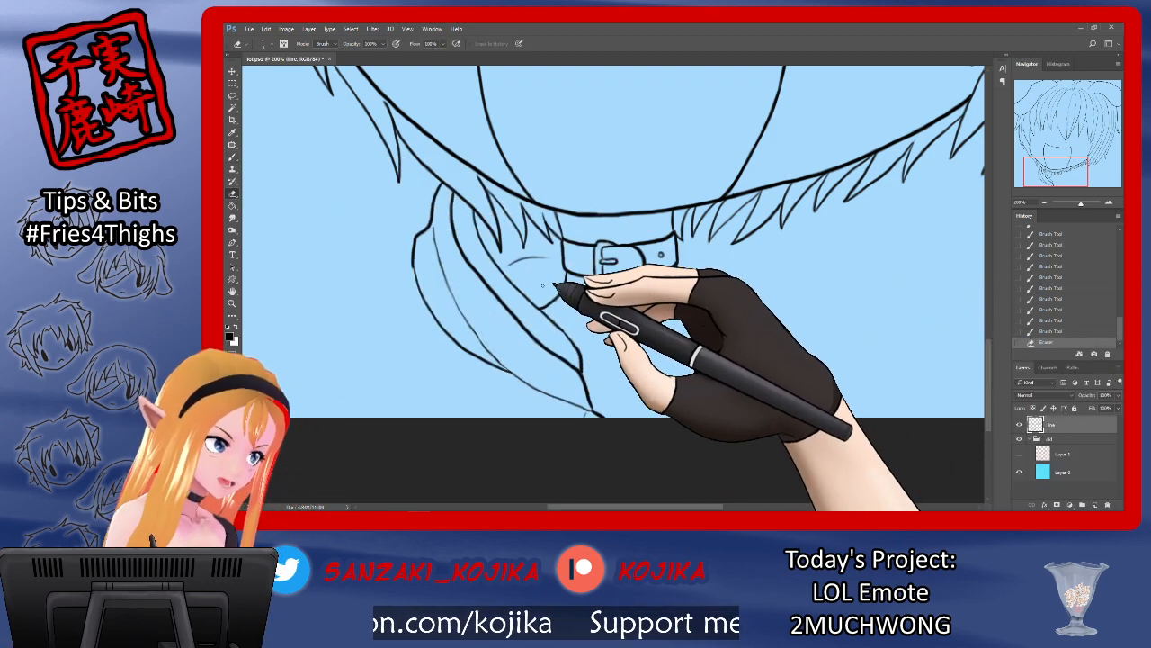
{"action": "left_click_drag", "start_coordinate": [437, 240], "coordinate": [434, 226]}
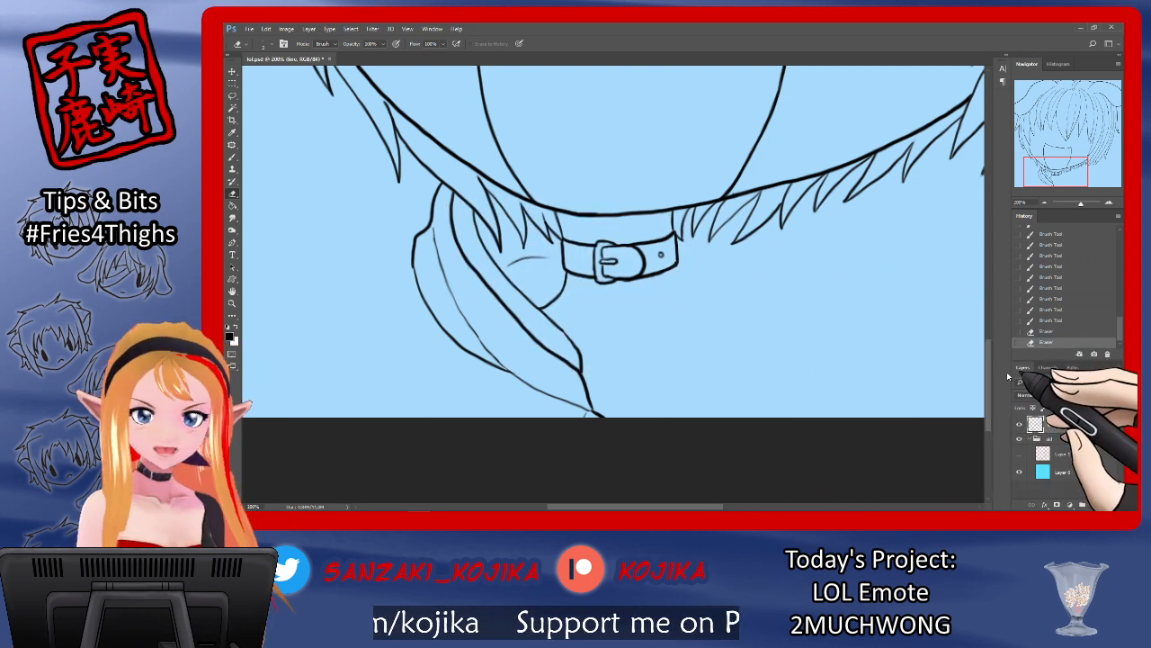
Step: Show the sketch and ink the left shoulder and sleeve outline with short fold lines, undoing the first outline to redraw it wider
{"action": "left_click", "coordinate": [1020, 451]}
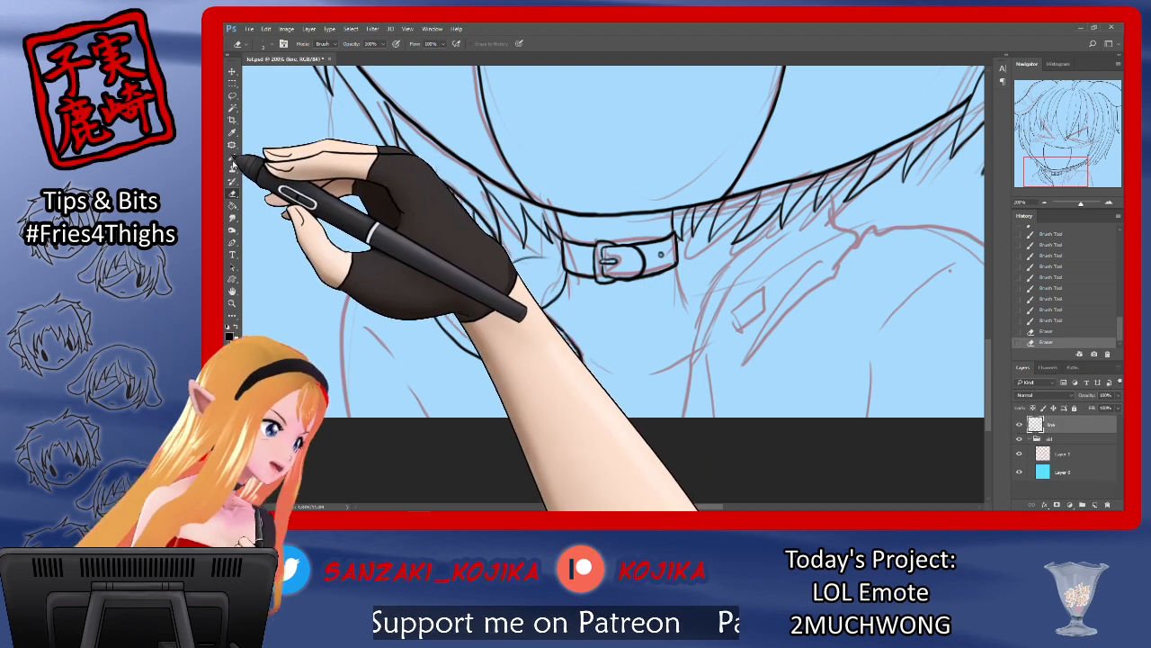
{"action": "key", "text": "b"}
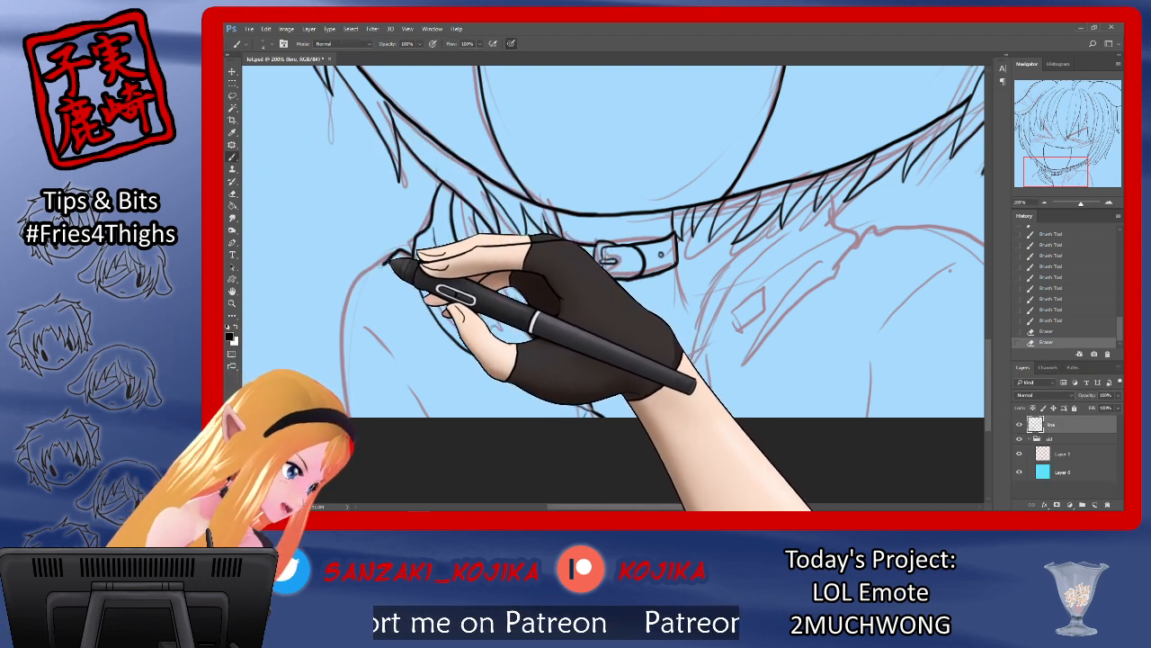
{"action": "left_click_drag", "start_coordinate": [411, 244], "coordinate": [396, 263]}
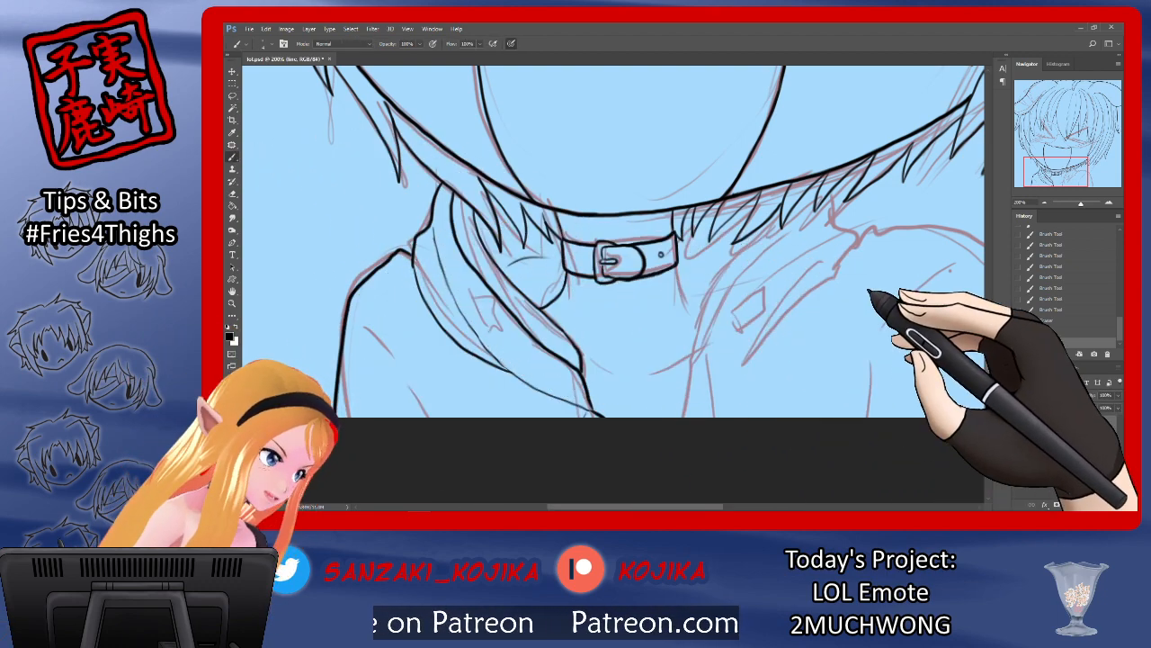
{"action": "left_click", "coordinate": [1043, 331]}
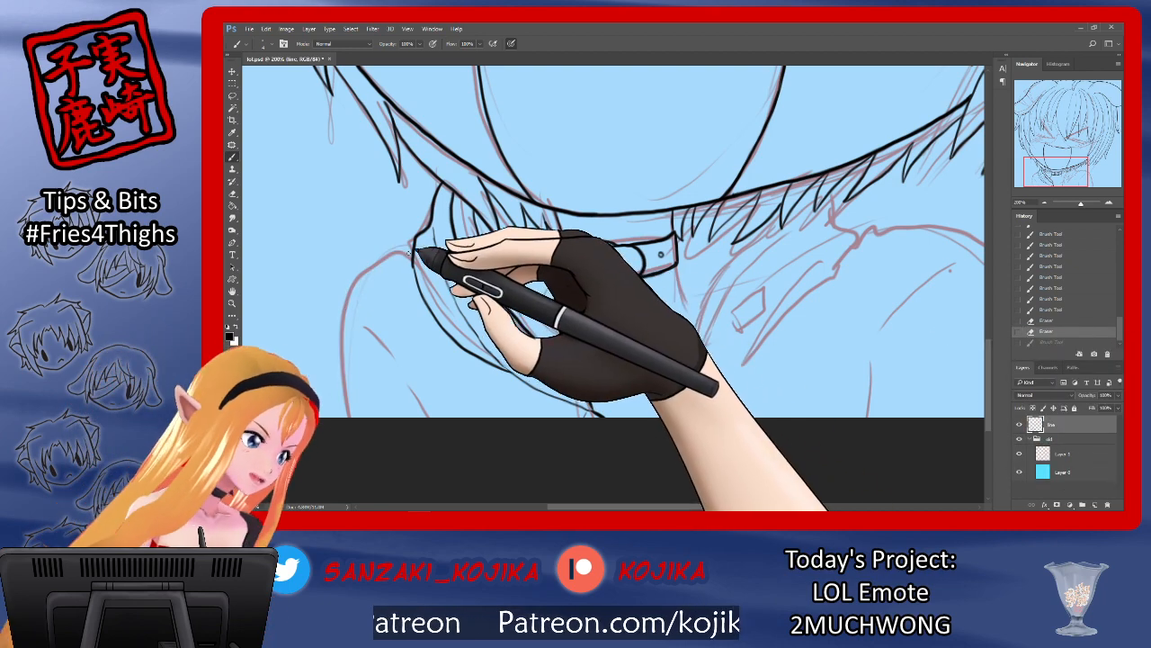
{"action": "mouse_move", "coordinate": [411, 256]}
{"action": "left_mouse_down"}
{"action": "mouse_move", "coordinate": [321, 299]}
{"action": "mouse_move", "coordinate": [310, 369]}
{"action": "left_mouse_up"}
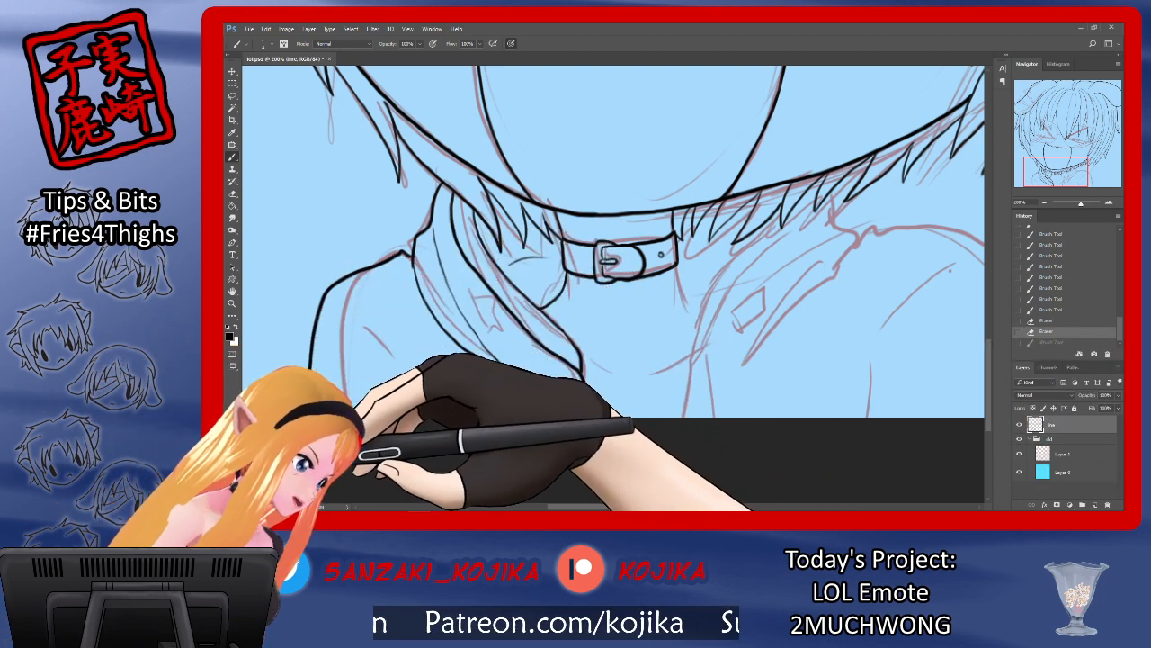
{"action": "mouse_move", "coordinate": [346, 309]}
{"action": "left_mouse_down"}
{"action": "mouse_move", "coordinate": [378, 318]}
{"action": "mouse_move", "coordinate": [412, 387]}
{"action": "left_mouse_up"}
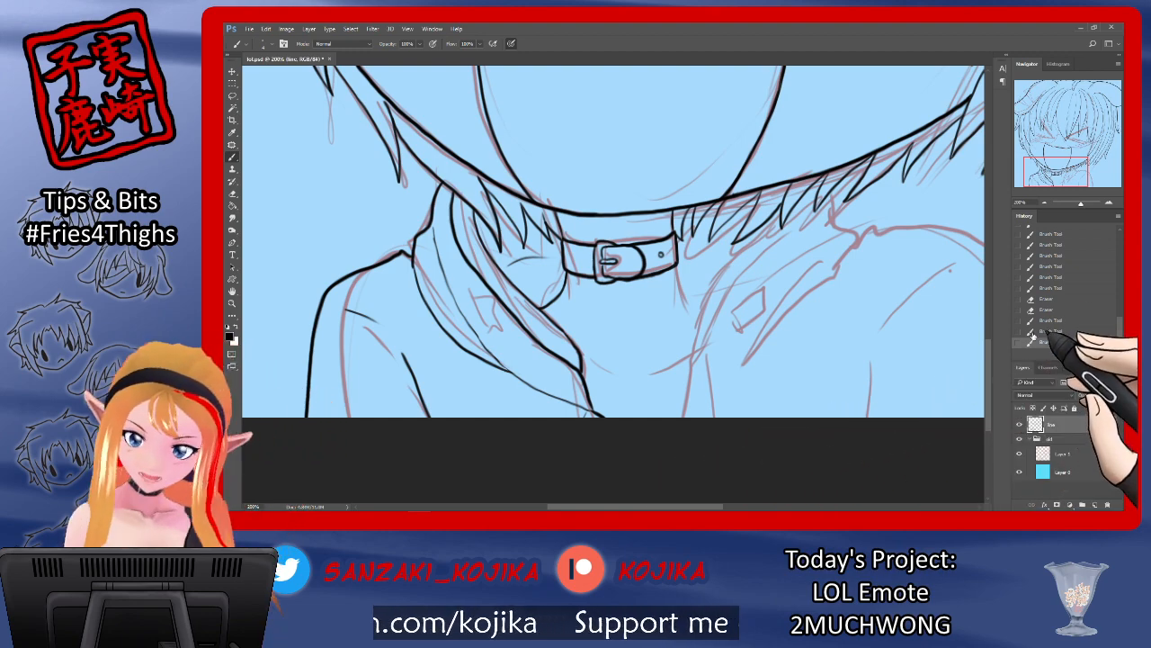
{"action": "left_click", "coordinate": [1048, 321]}
{"action": "left_click", "coordinate": [1048, 342]}
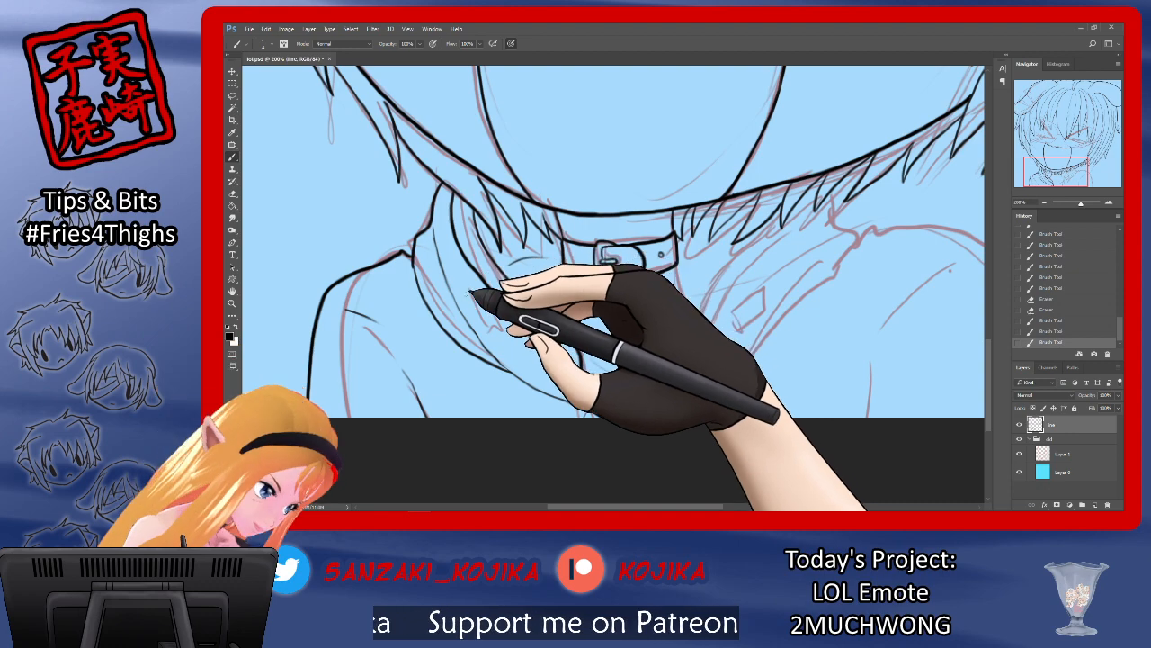
Step: Hide the sketch and ink a small slanted rectangle on the left lapel
{"action": "left_click", "coordinate": [1019, 453]}
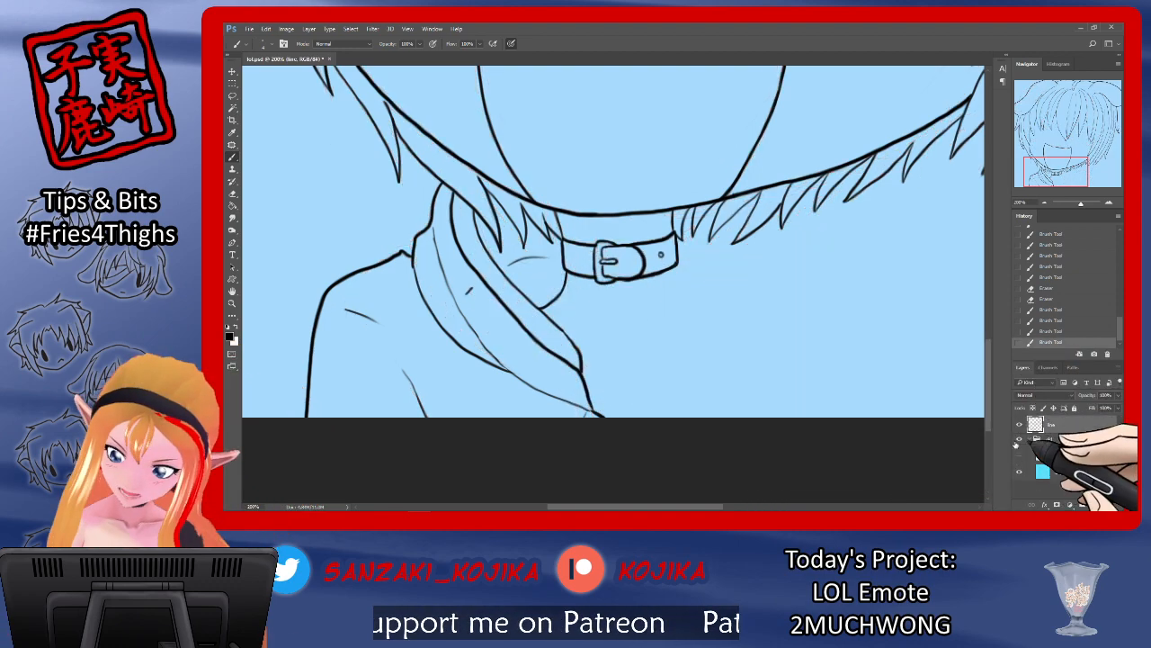
{"action": "left_click", "coordinate": [482, 294]}
{"action": "left_click", "coordinate": [485, 294]}
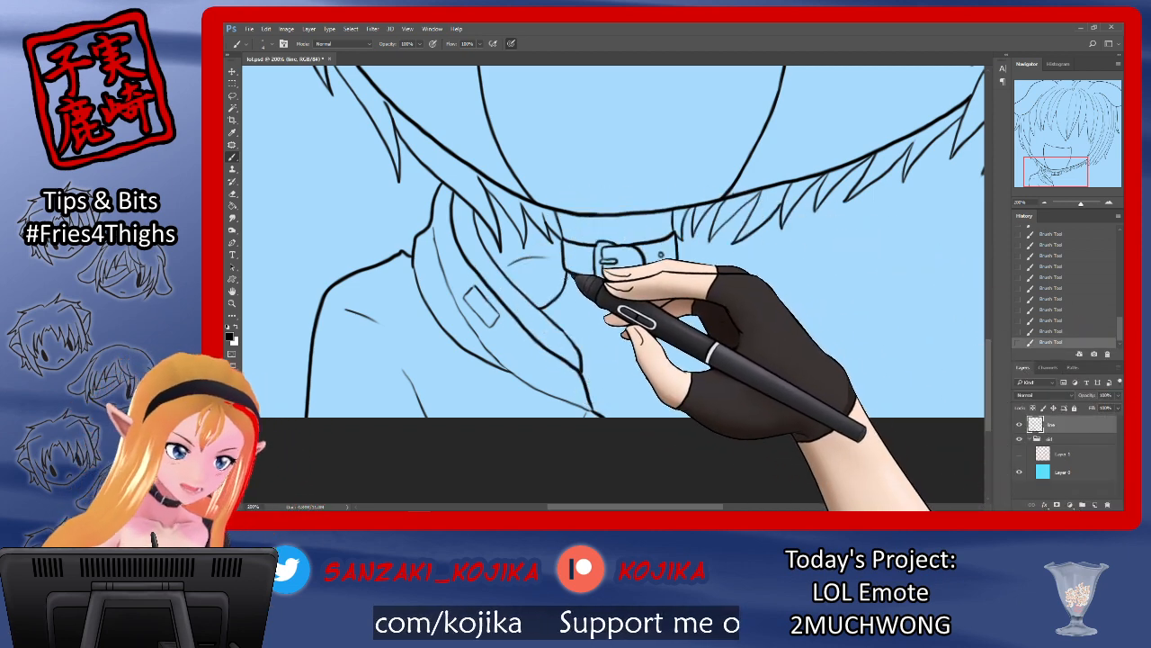
Step: Ink the inner and outer edges of the right jacket lapel over the sketch, then hide the sketch layer
{"action": "left_click", "coordinate": [1021, 453]}
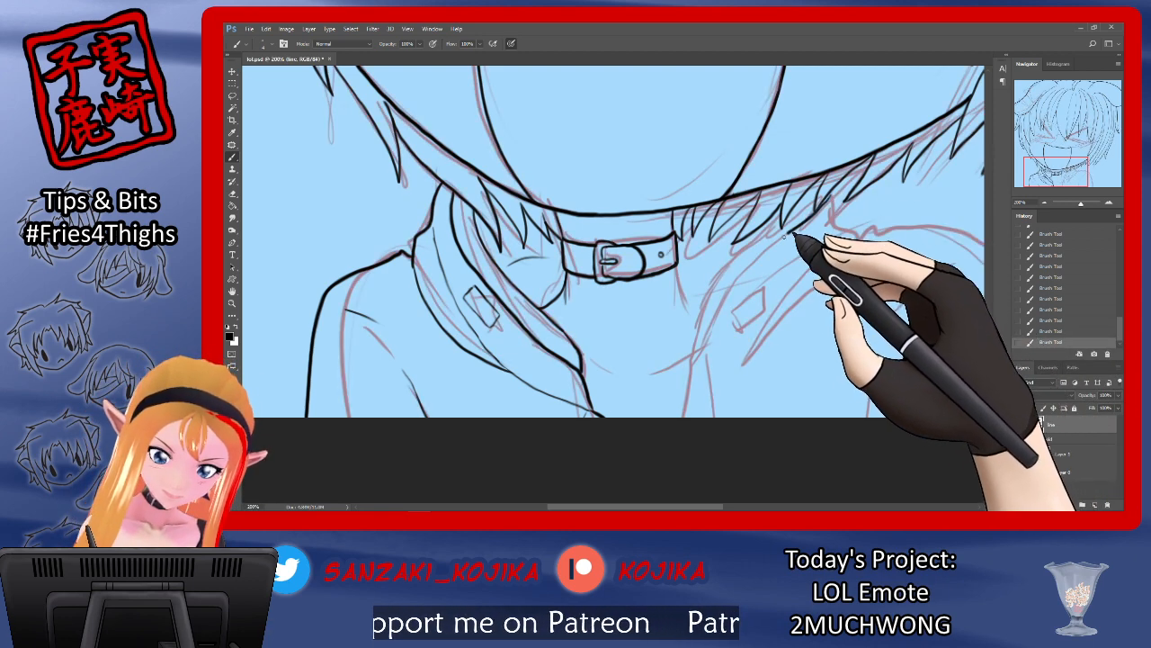
{"action": "left_click_drag", "start_coordinate": [726, 290], "coordinate": [683, 388]}
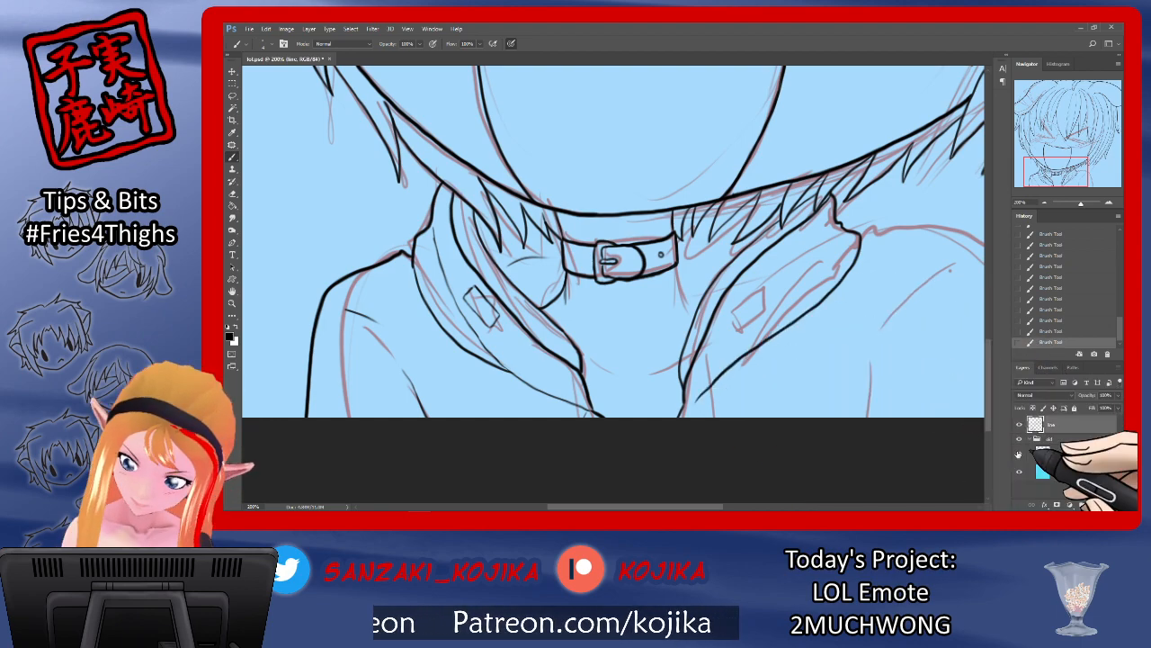
{"action": "left_click", "coordinate": [1019, 454]}
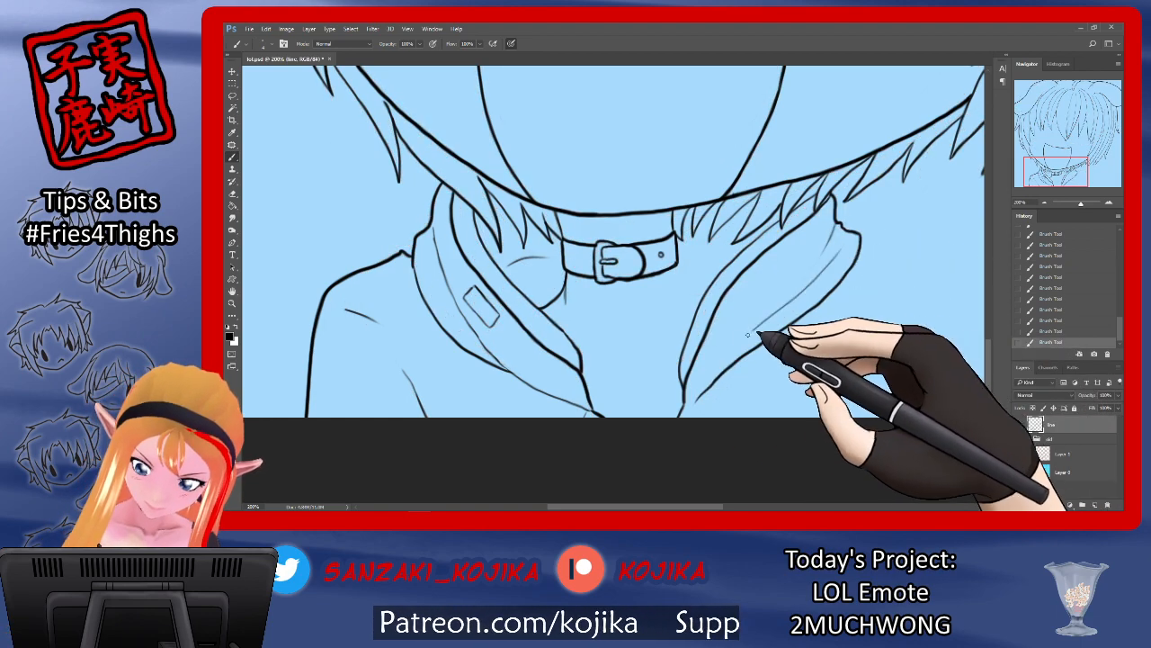
Step: Redraw the long seam line inside the right lapel, undoing earlier strokes until it follows the outer edge
{"action": "left_click", "coordinate": [1047, 331]}
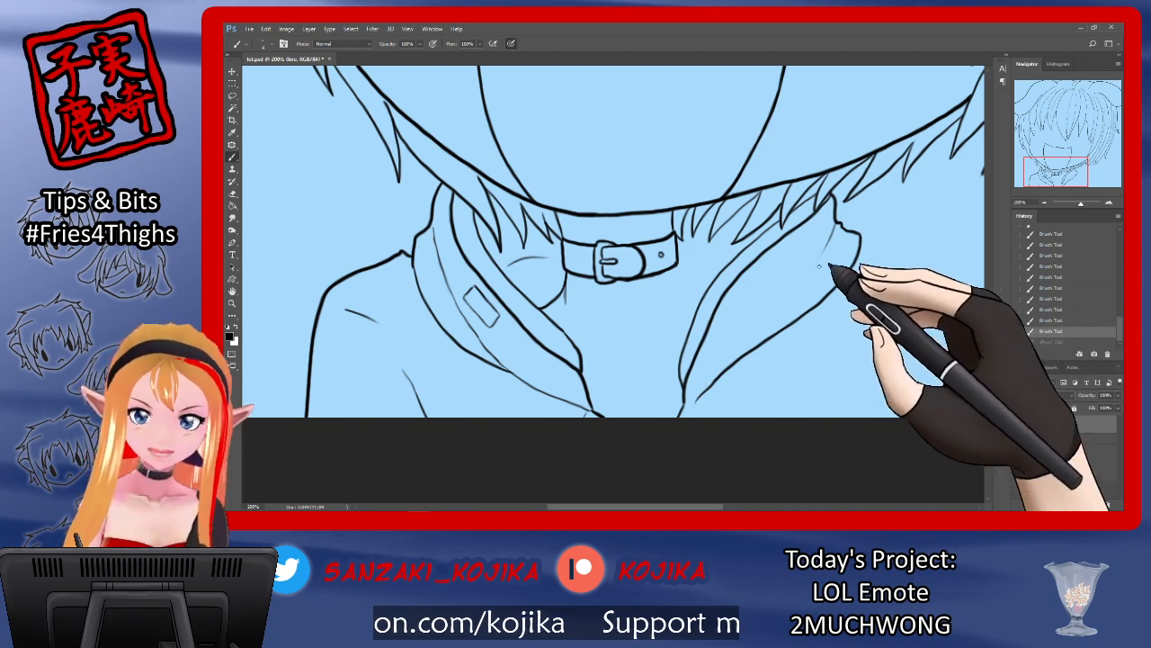
{"action": "mouse_move", "coordinate": [848, 231]}
{"action": "left_mouse_down"}
{"action": "mouse_move", "coordinate": [771, 296]}
{"action": "mouse_move", "coordinate": [732, 386]}
{"action": "mouse_move", "coordinate": [711, 400]}
{"action": "left_mouse_up"}
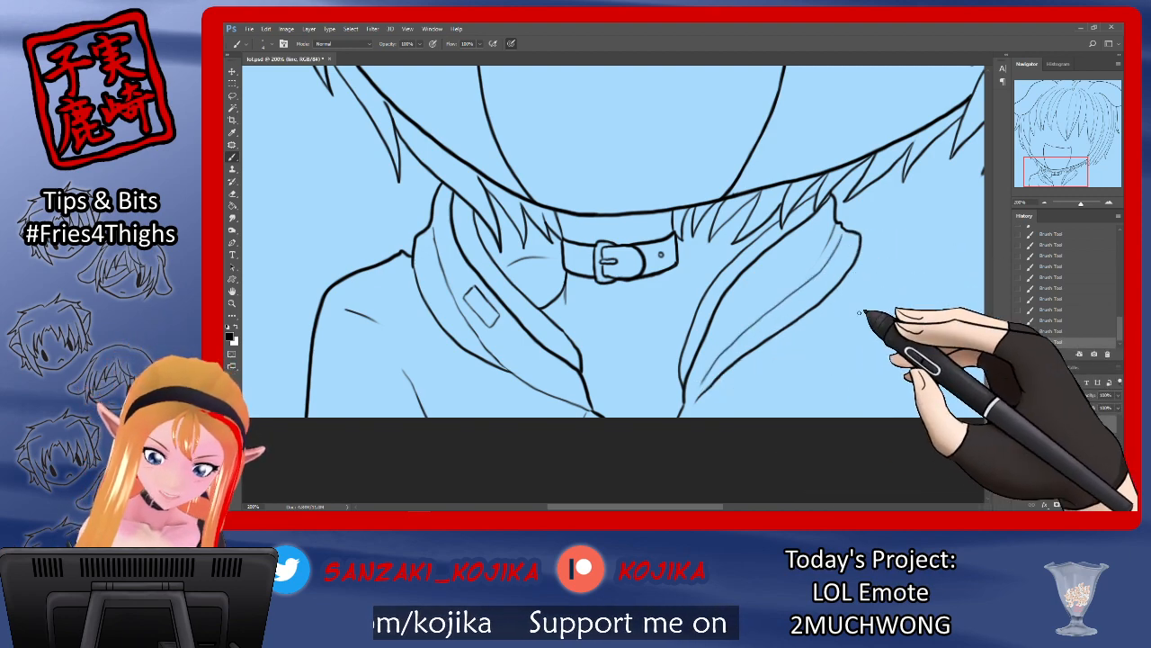
{"action": "left_click", "coordinate": [1043, 331]}
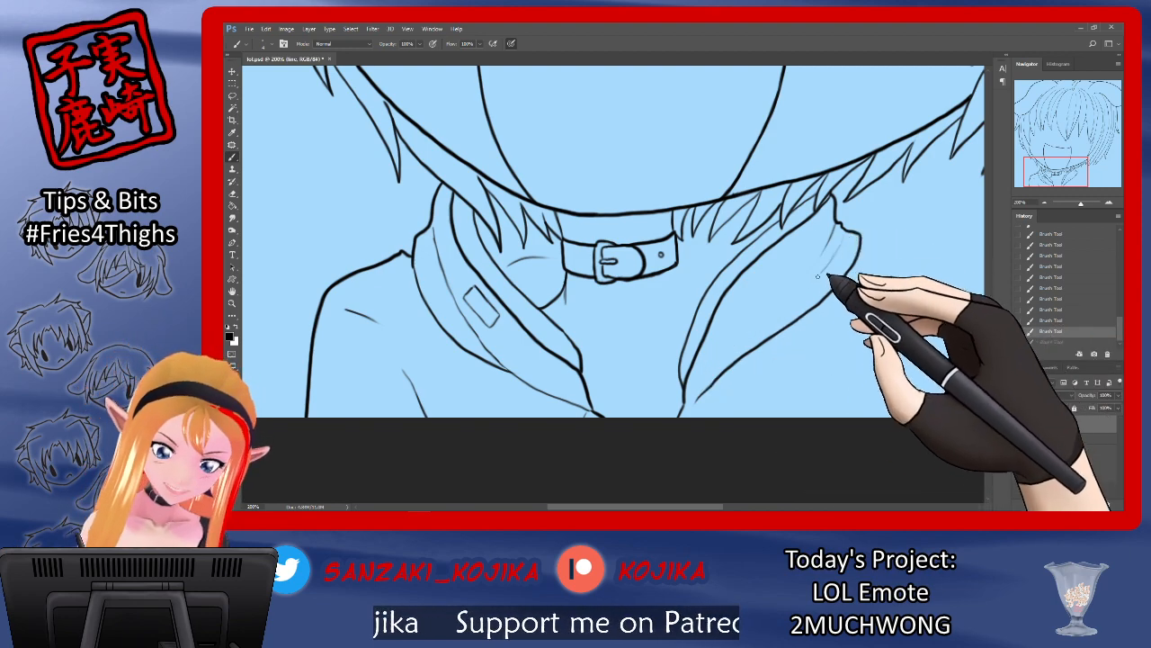
{"action": "left_click_drag", "start_coordinate": [850, 232], "coordinate": [702, 399]}
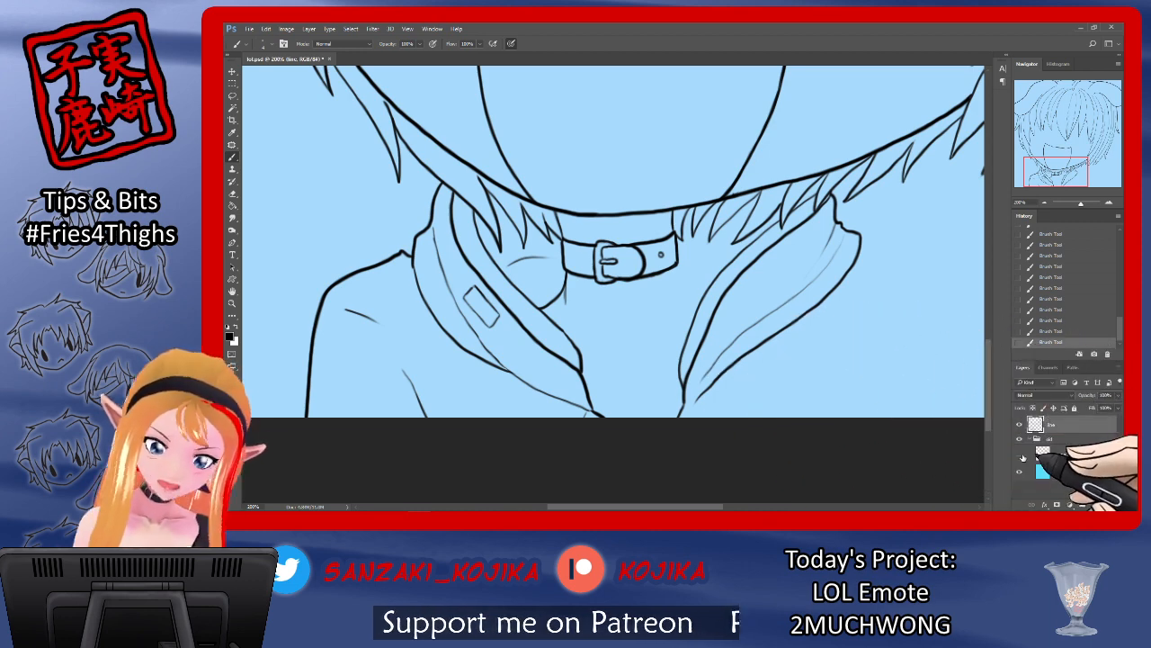
Step: Compare with the sketch, ink a small slanted rectangle on the right lapel, and tidy the lines with the Eraser
{"action": "left_click", "coordinate": [1021, 457]}
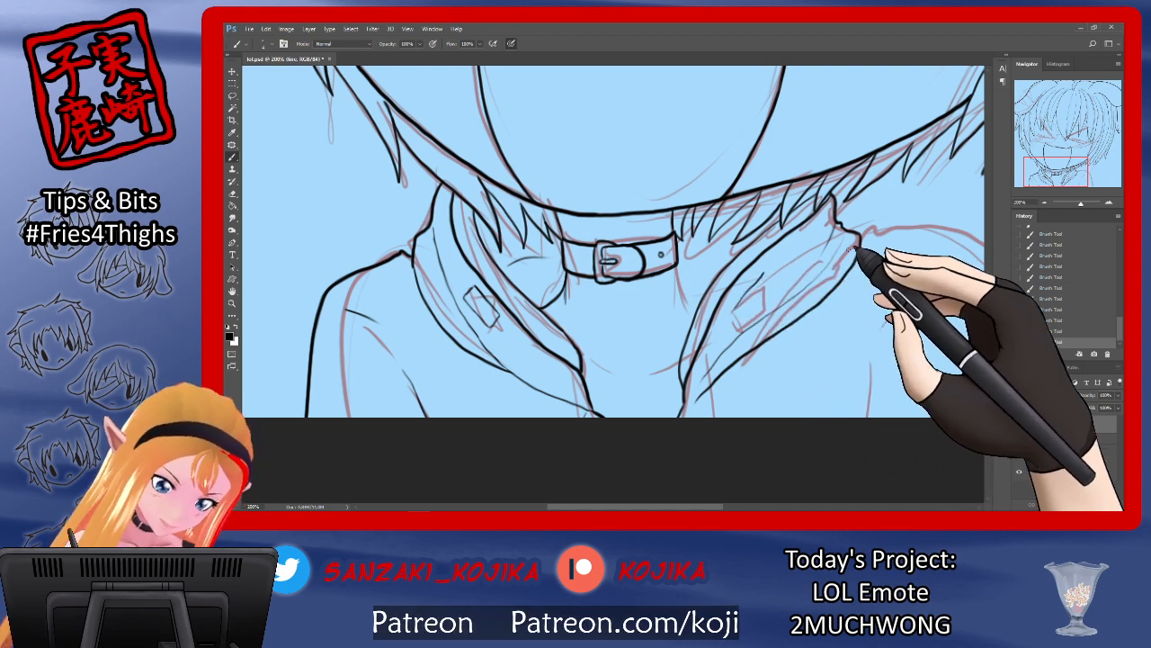
{"action": "left_click", "coordinate": [1019, 441]}
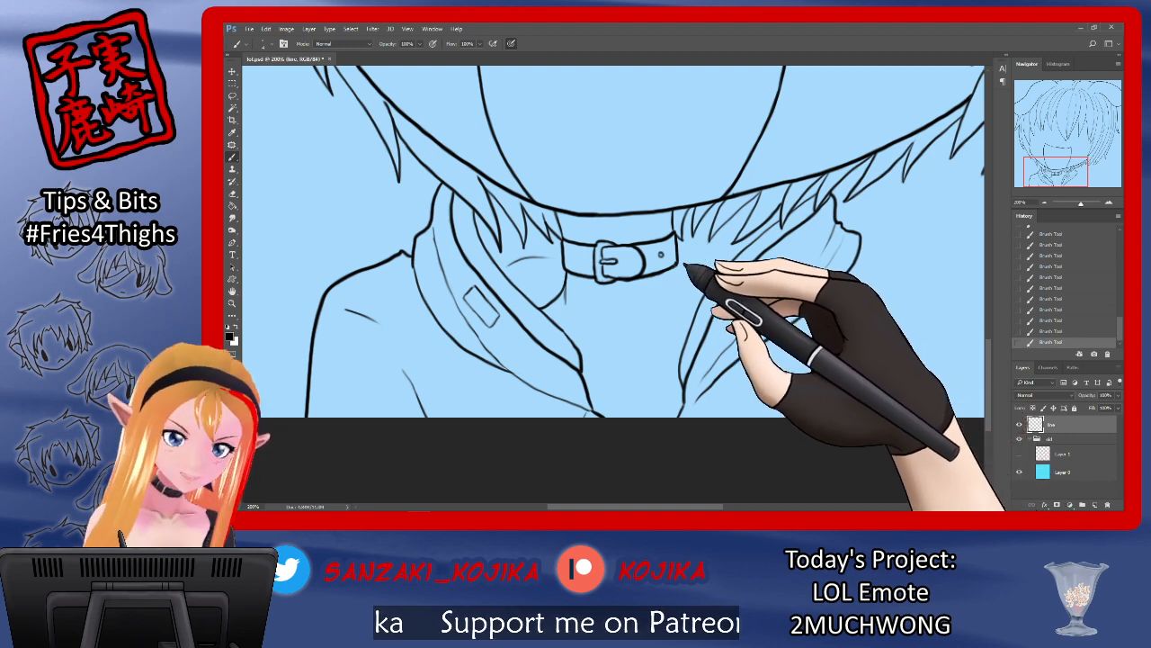
{"action": "left_click", "coordinate": [233, 193]}
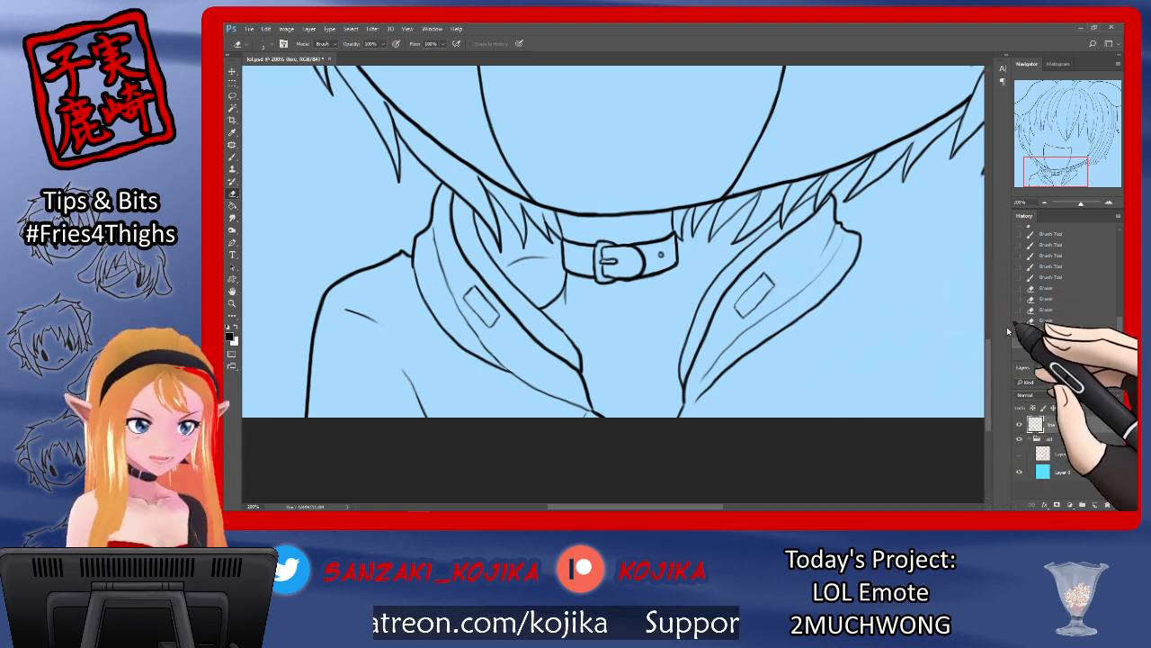
Step: Show the sketch and ink the right neck curve, the collarbone lines between the lapels, and the two slanted neck lines below the collar
{"action": "left_click", "coordinate": [1019, 440]}
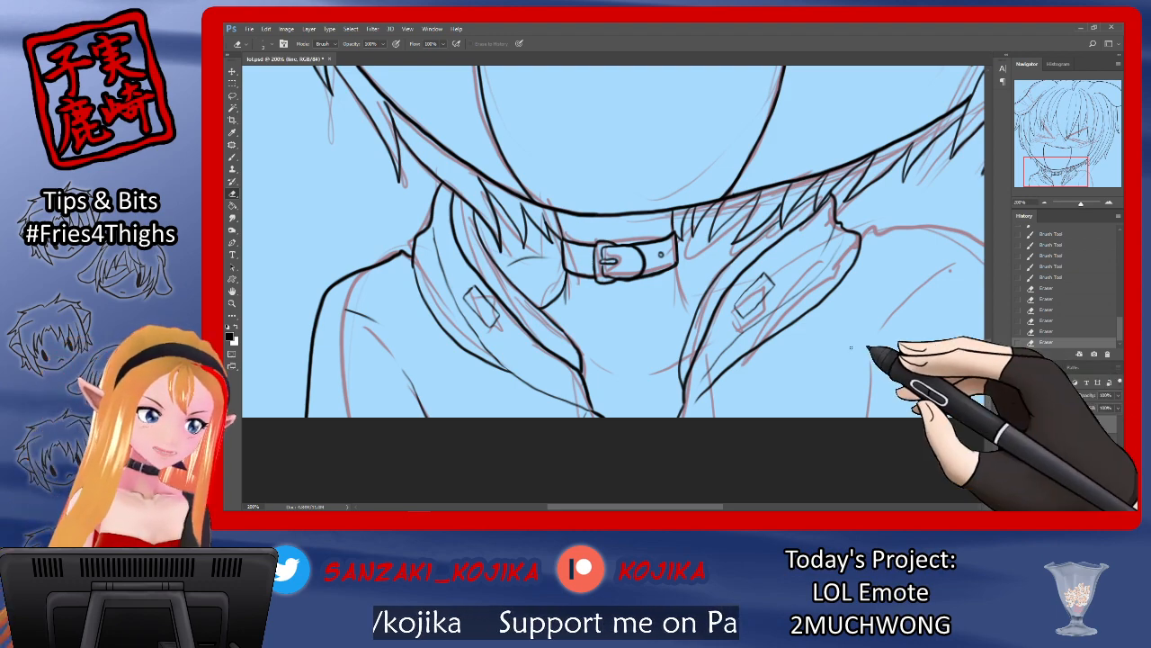
{"action": "left_click", "coordinate": [233, 157]}
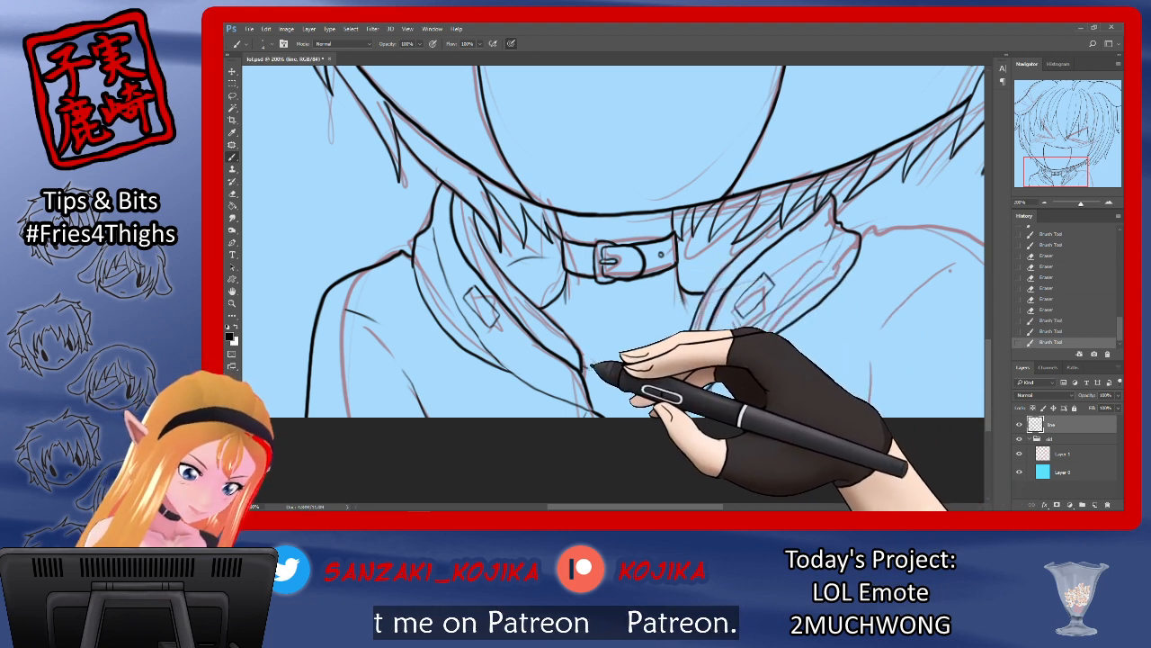
{"action": "mouse_move", "coordinate": [596, 378]}
{"action": "left_mouse_down"}
{"action": "mouse_move", "coordinate": [625, 391]}
{"action": "mouse_move", "coordinate": [656, 382]}
{"action": "left_mouse_up"}
{"action": "left_click_drag", "start_coordinate": [586, 312], "coordinate": [600, 355]}
{"action": "left_click_drag", "start_coordinate": [666, 274], "coordinate": [645, 354]}
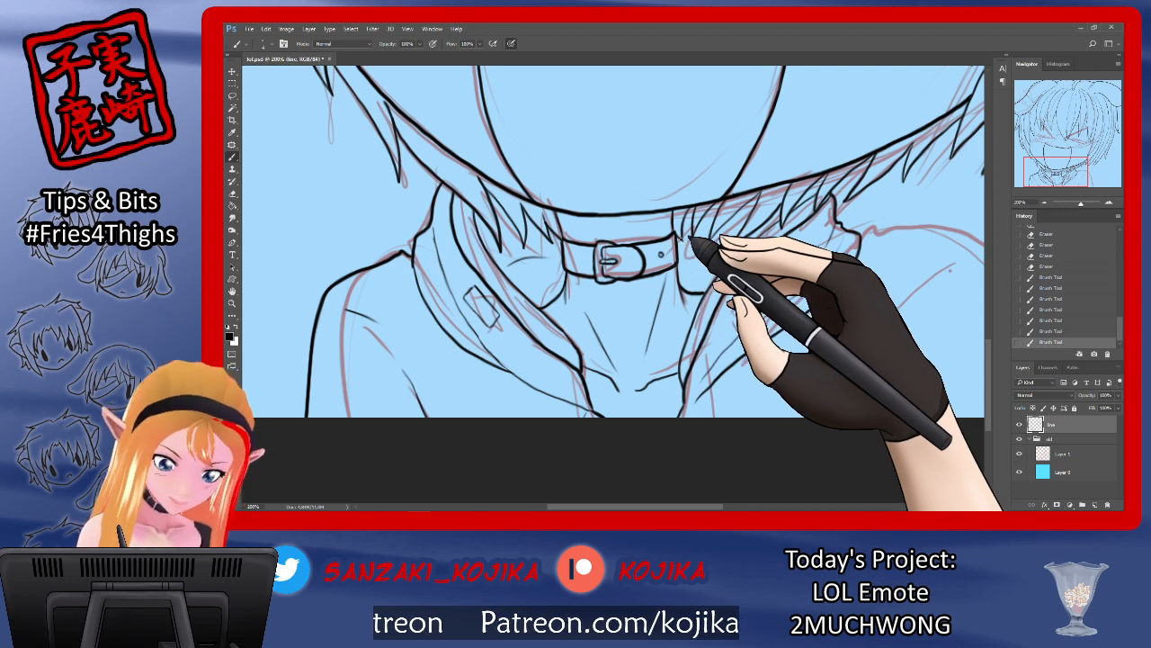
Step: Ink the right shoulder outline over the sketch, from the jacket lapel down to the canvas edge, then hide the sketch layer
{"action": "left_click", "coordinate": [1020, 455]}
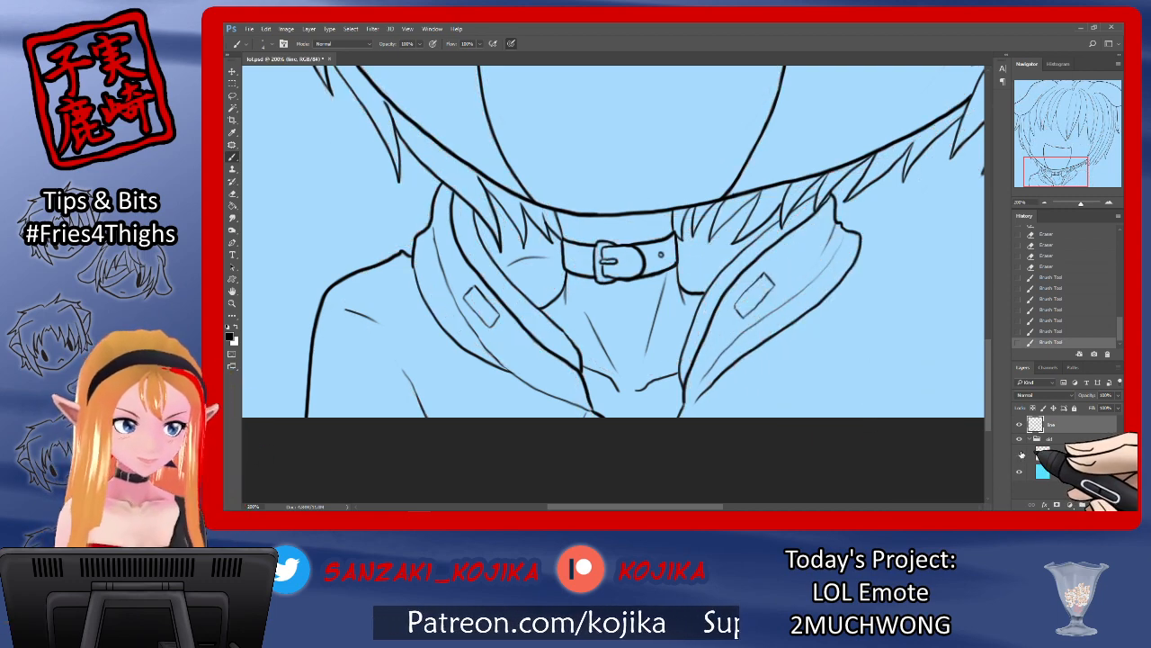
{"action": "left_click", "coordinate": [1020, 455]}
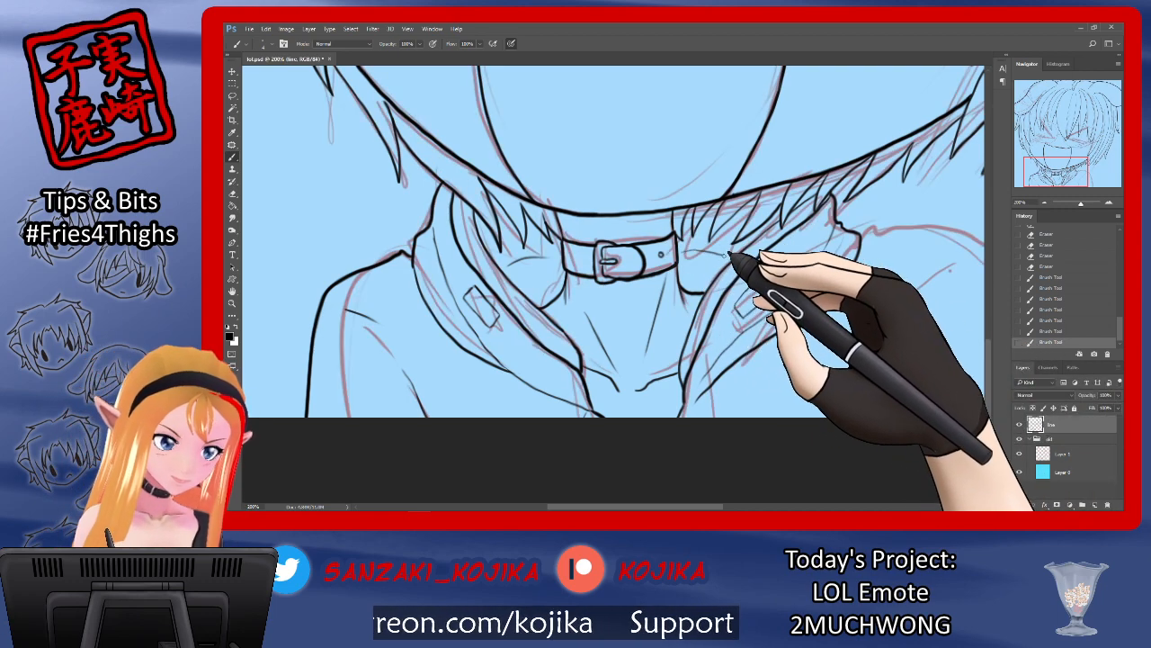
{"action": "left_click_drag", "start_coordinate": [724, 256], "coordinate": [727, 257]}
{"action": "scroll", "coordinate": [720, 496], "scroll_direction": "right", "scroll_amount": 5}
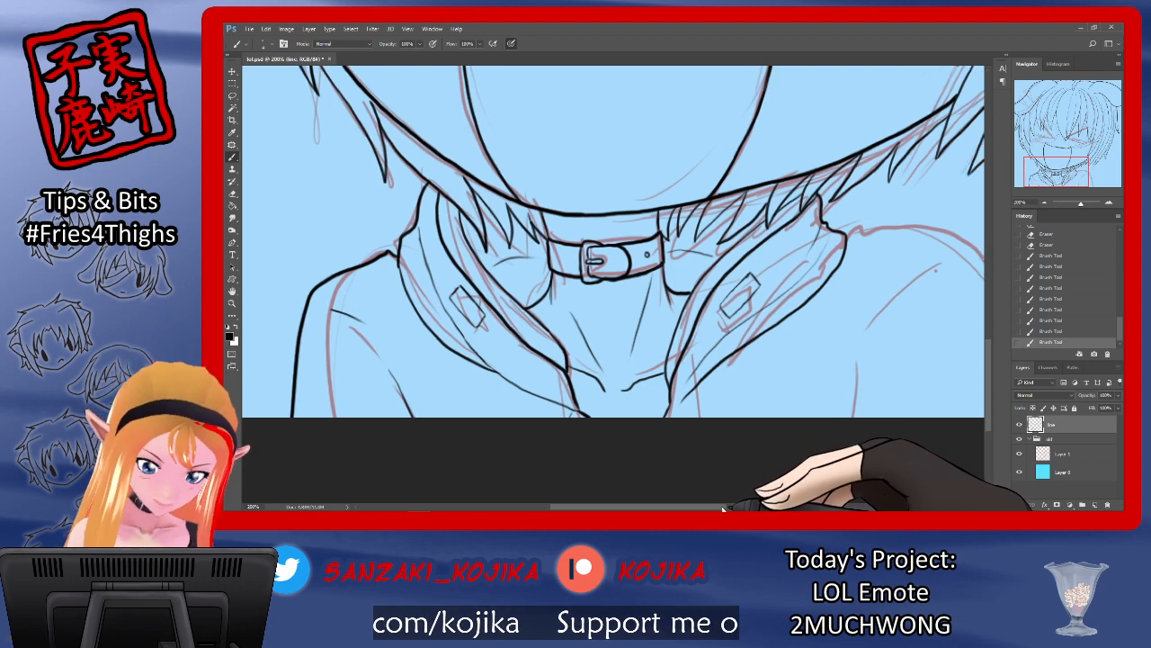
{"action": "left_click_drag", "start_coordinate": [764, 232], "coordinate": [865, 251]}
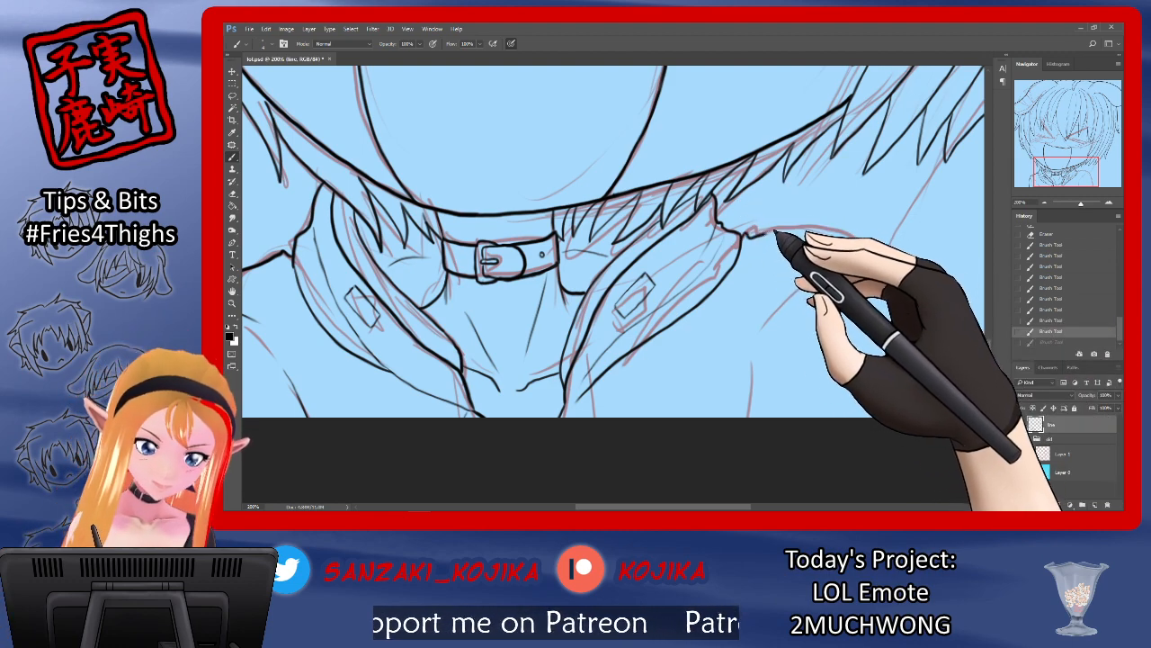
{"action": "mouse_move", "coordinate": [776, 232]}
{"action": "left_mouse_down"}
{"action": "mouse_move", "coordinate": [818, 232]}
{"action": "mouse_move", "coordinate": [861, 257]}
{"action": "mouse_move", "coordinate": [905, 311]}
{"action": "mouse_move", "coordinate": [919, 374]}
{"action": "left_mouse_up"}
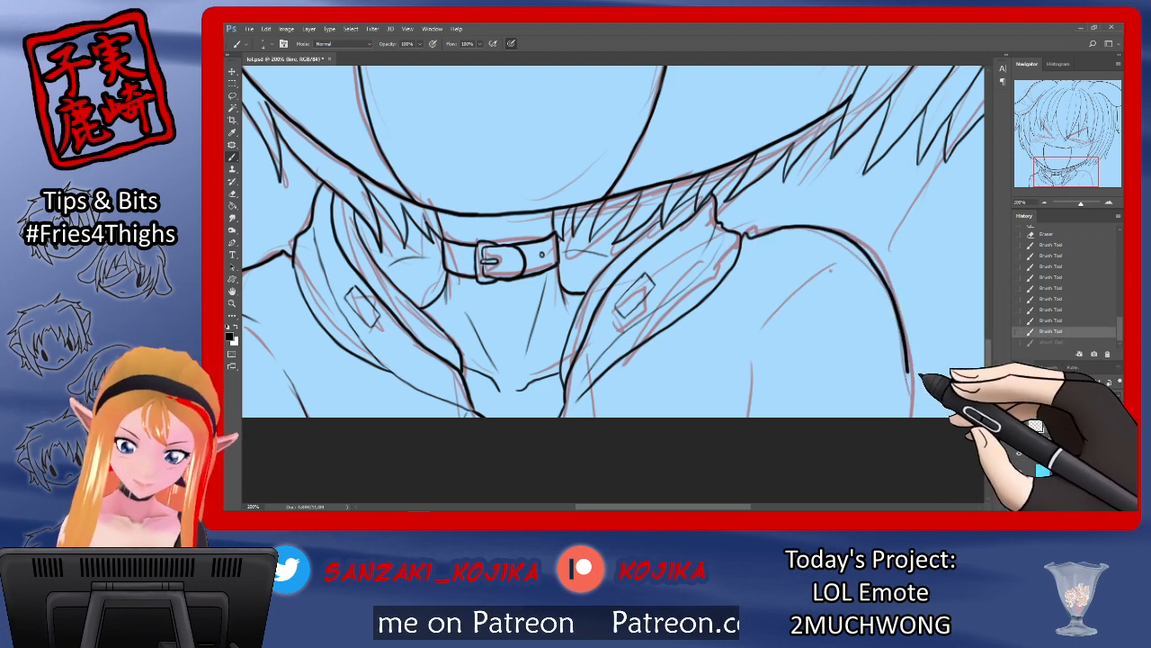
{"action": "left_click", "coordinate": [1019, 453]}
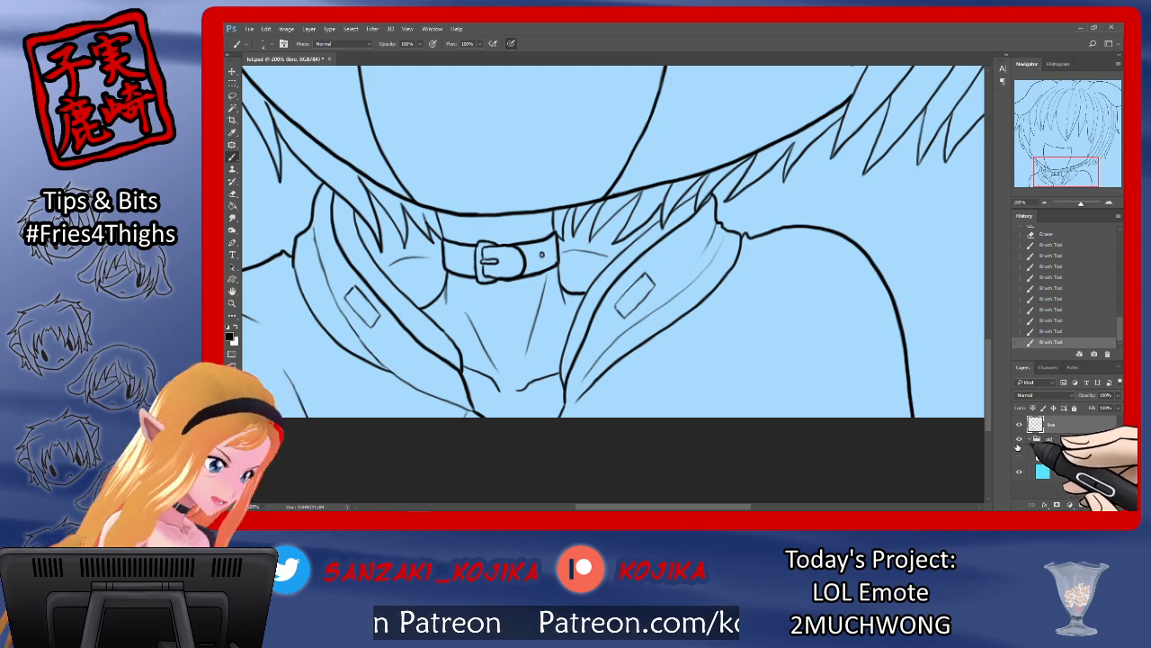
Step: Show the sketch, ink the thin fold lines inside the right shoulder and sleeve, and hide the sketch again
{"action": "left_click", "coordinate": [1019, 454]}
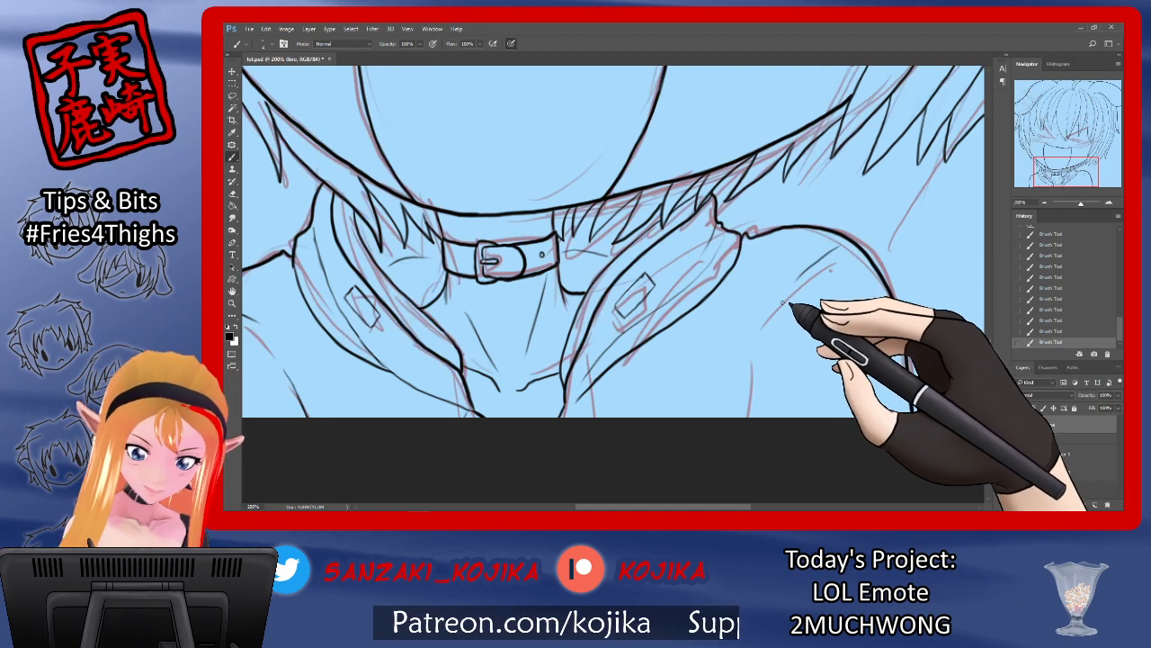
{"action": "left_click", "coordinate": [1018, 454]}
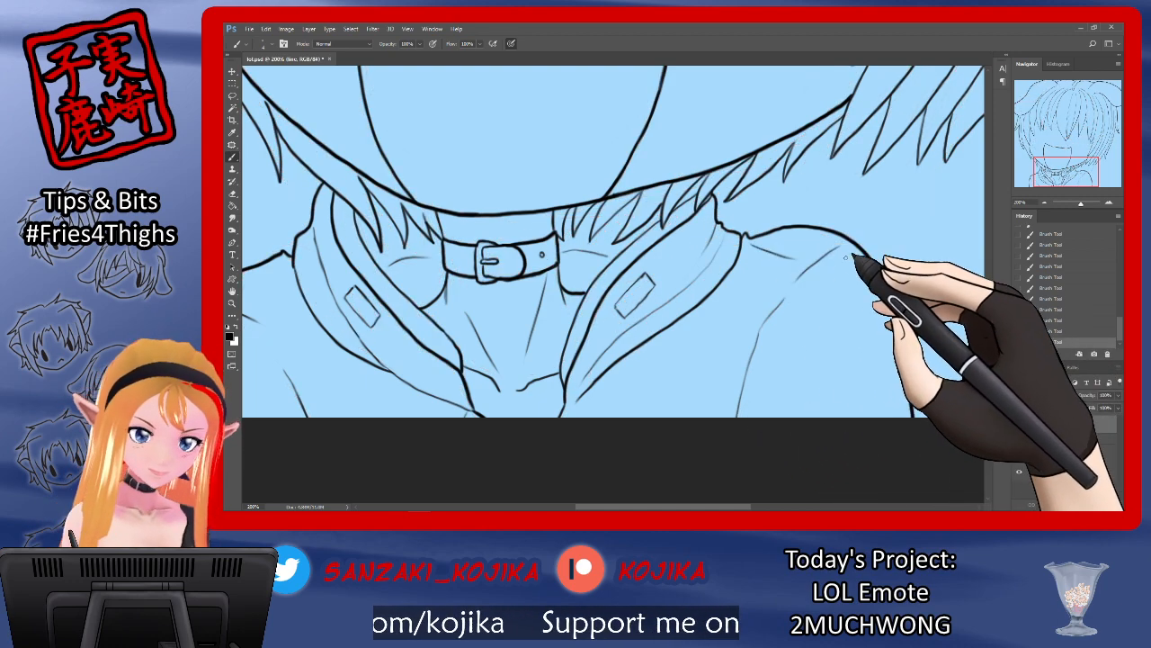
{"action": "left_click_drag", "start_coordinate": [763, 243], "coordinate": [910, 414]}
Step: Ink a short slanted fold line on the left shoulder beside the lapel, stepping back in the history to redraw it shorter
{"action": "left_click_drag", "start_coordinate": [736, 502], "coordinate": [669, 502]}
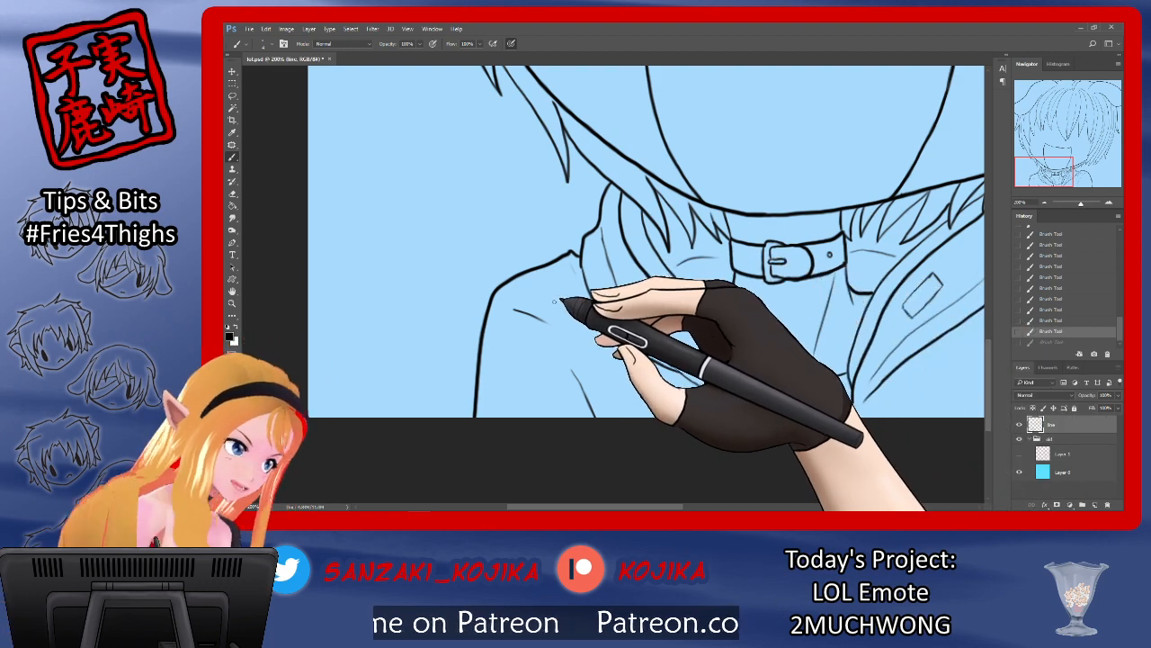
{"action": "left_click_drag", "start_coordinate": [566, 297], "coordinate": [594, 261]}
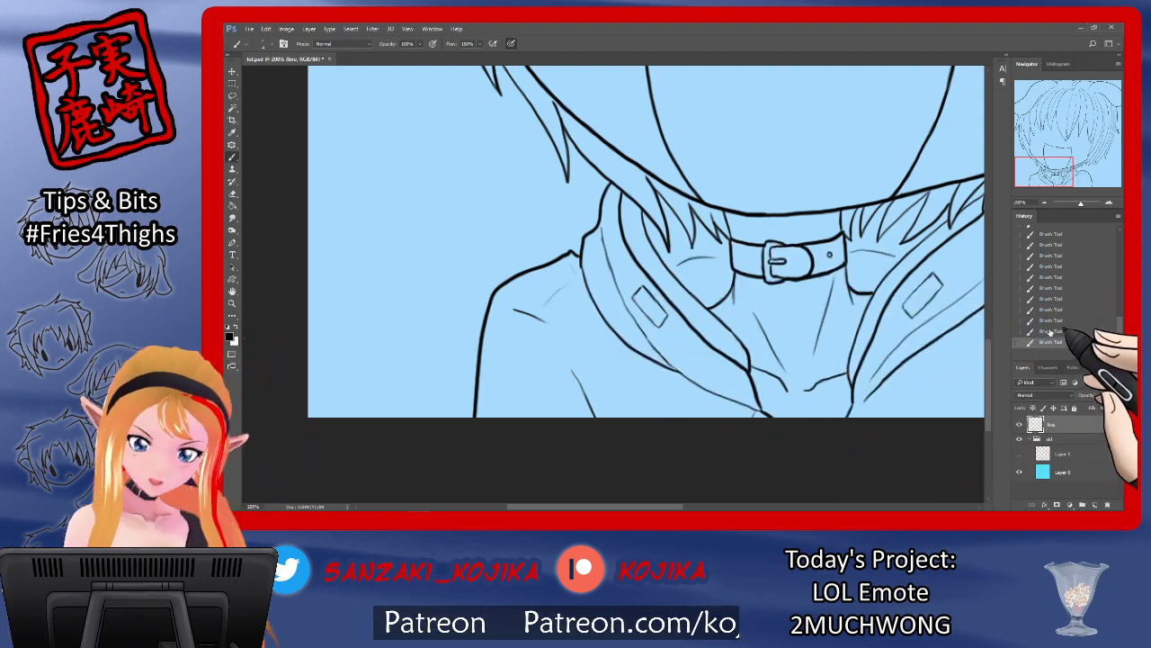
{"action": "left_click", "coordinate": [1036, 310]}
{"action": "left_click", "coordinate": [1036, 330]}
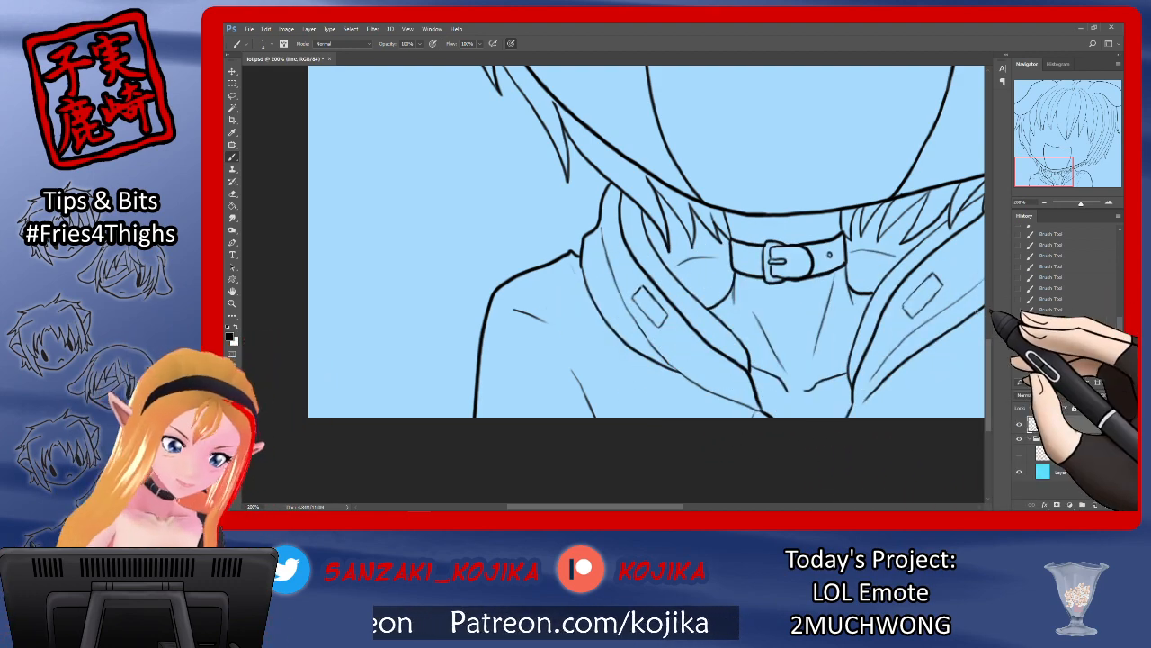
{"action": "left_click_drag", "start_coordinate": [542, 280], "coordinate": [585, 263]}
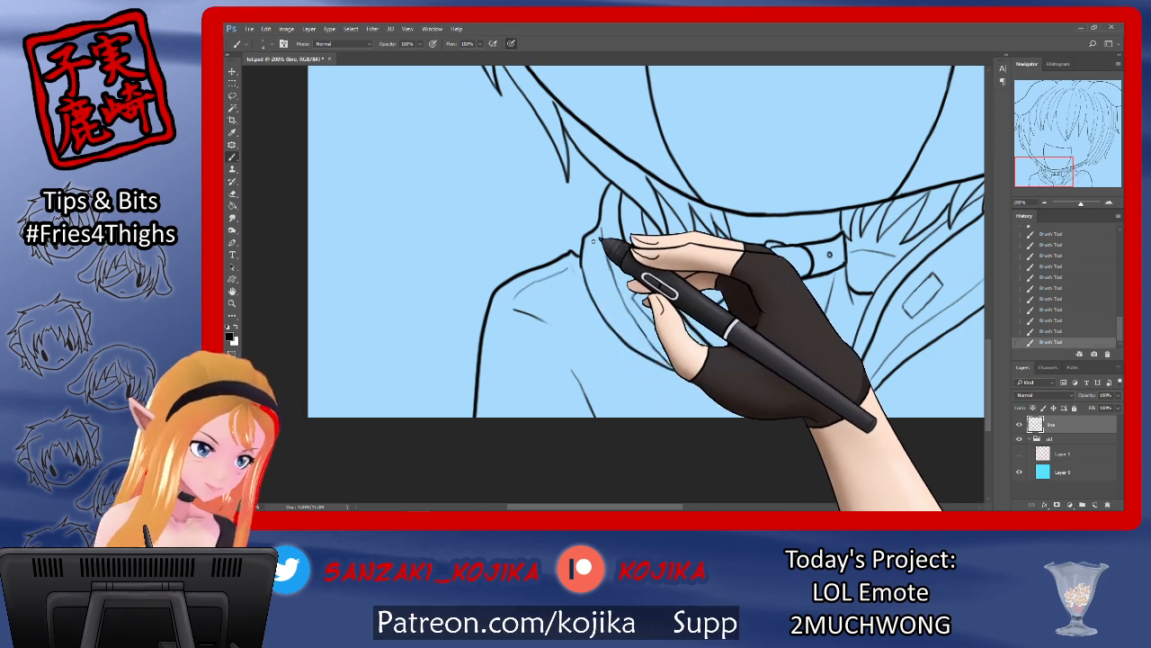
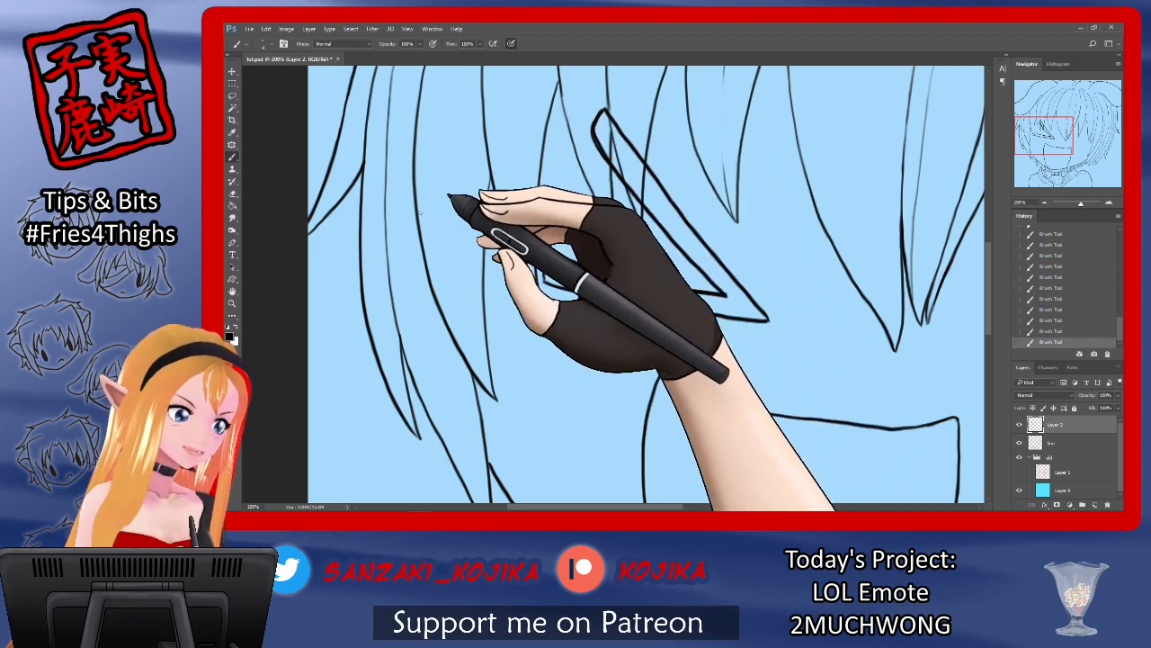
Step: Fill the outlined V shape of the left eye solid black and tidy its edges and inner corner with the Brush and Eraser
{"action": "left_click", "coordinate": [232, 205]}
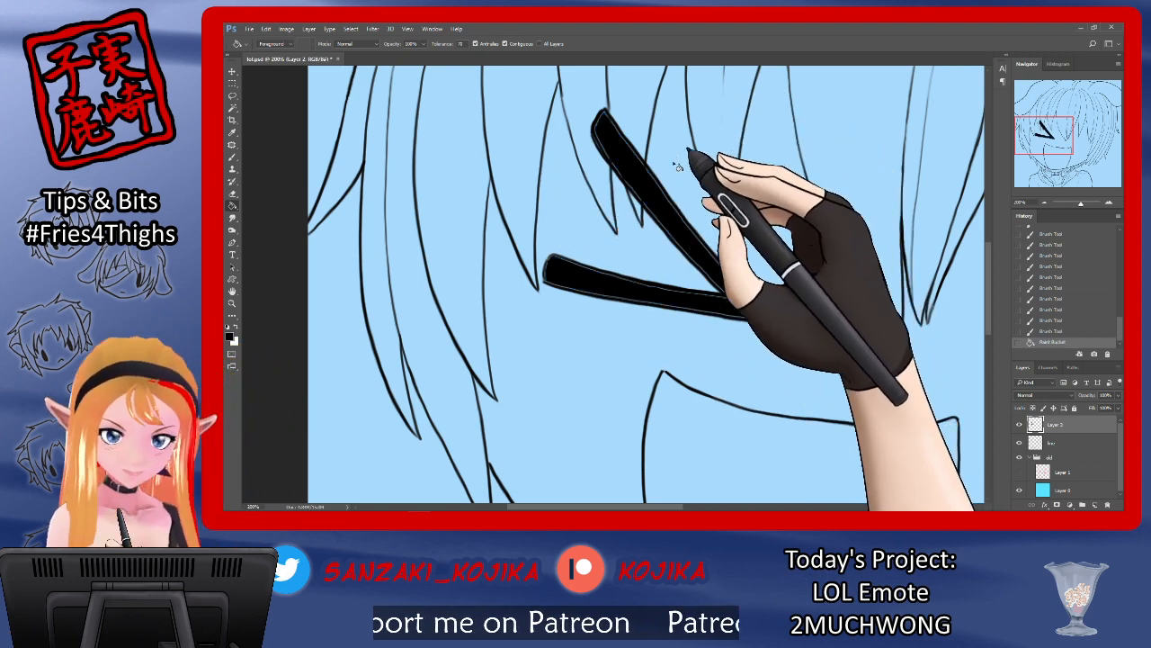
{"action": "left_click", "coordinate": [232, 156]}
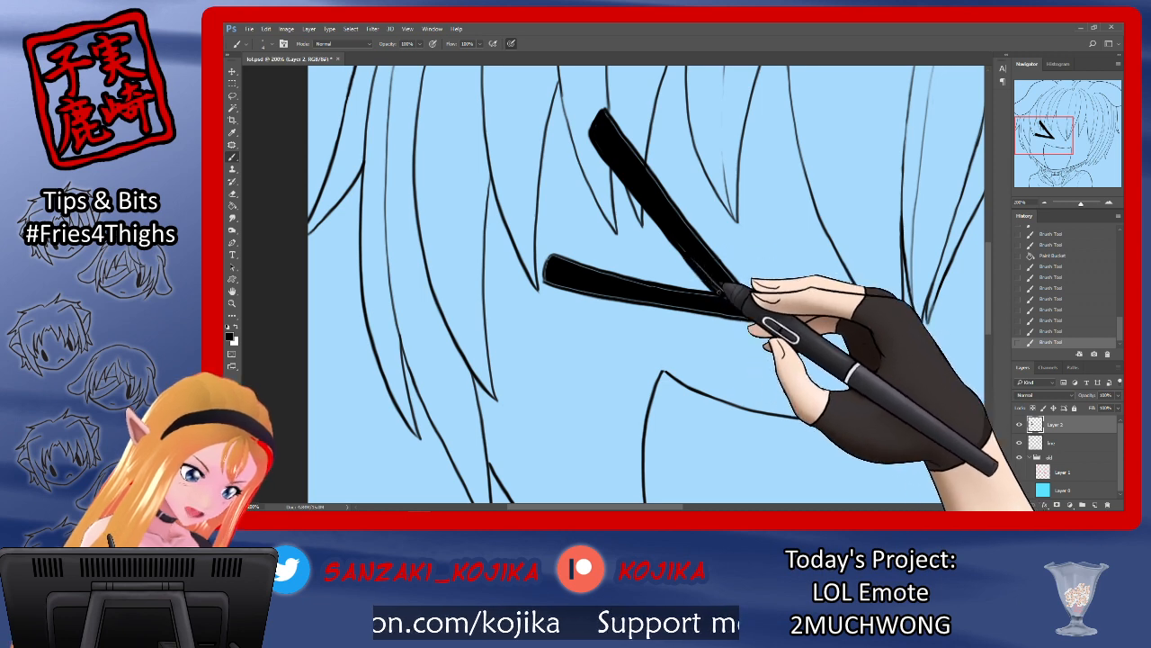
{"action": "left_click_drag", "start_coordinate": [730, 300], "coordinate": [719, 290]}
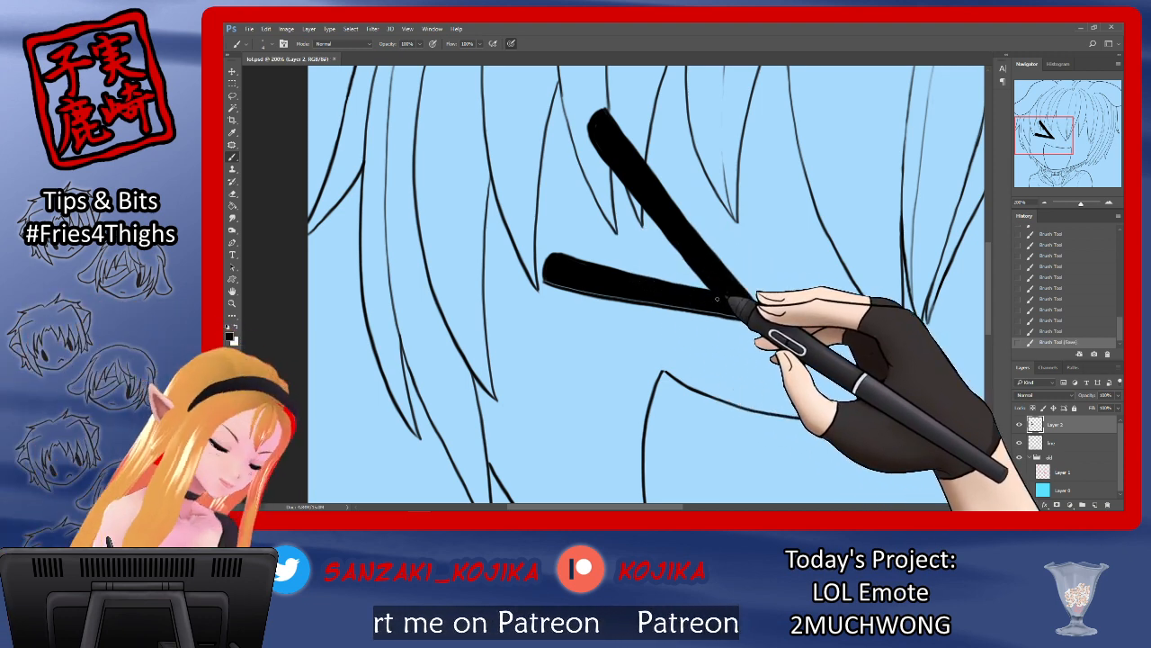
{"action": "mouse_move", "coordinate": [572, 286]}
{"action": "left_mouse_down"}
{"action": "mouse_move", "coordinate": [547, 277]}
{"action": "mouse_move", "coordinate": [608, 297]}
{"action": "left_mouse_up"}
{"action": "left_click_drag", "start_coordinate": [601, 295], "coordinate": [741, 317]}
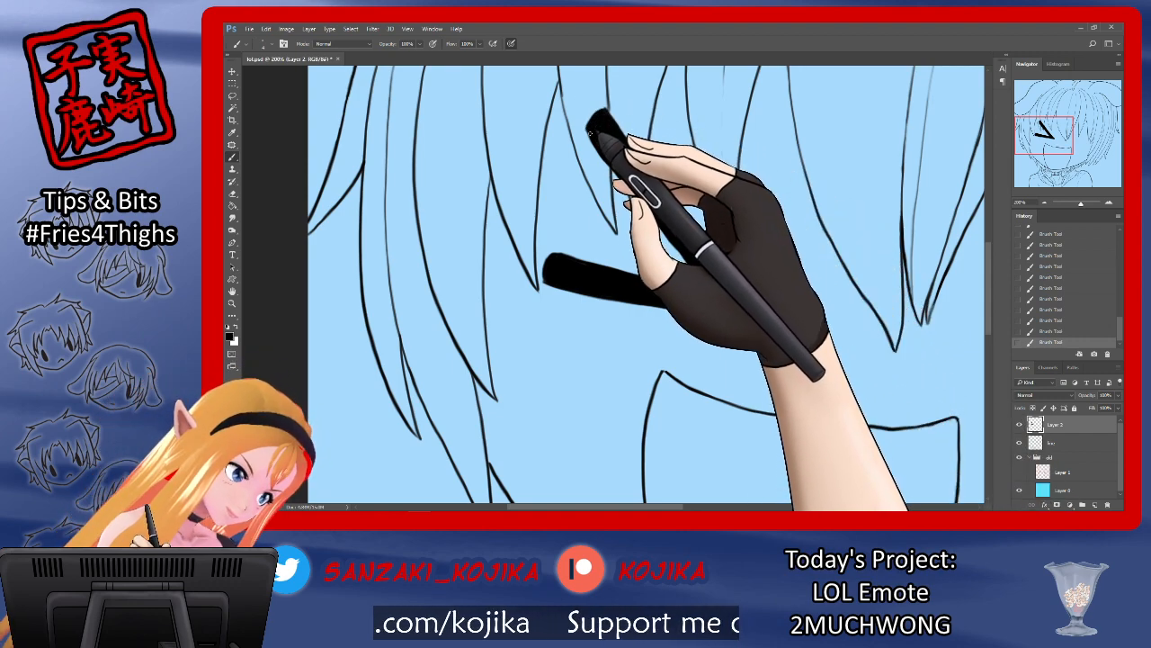
{"action": "key", "text": "e"}
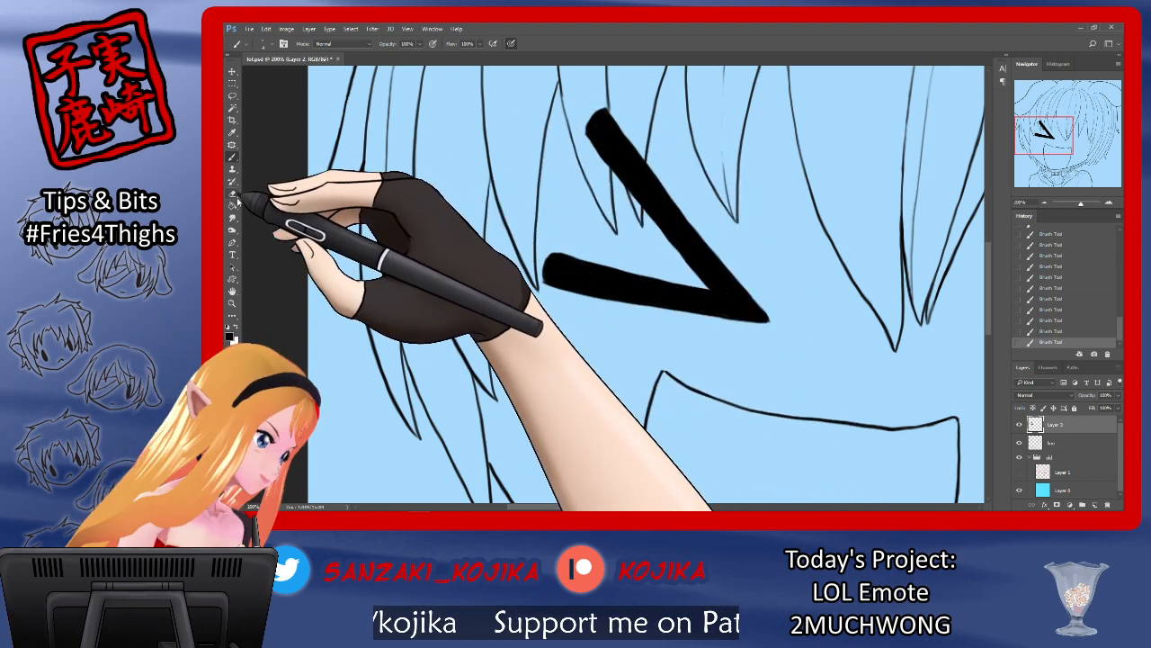
{"action": "left_click_drag", "start_coordinate": [771, 319], "coordinate": [779, 307]}
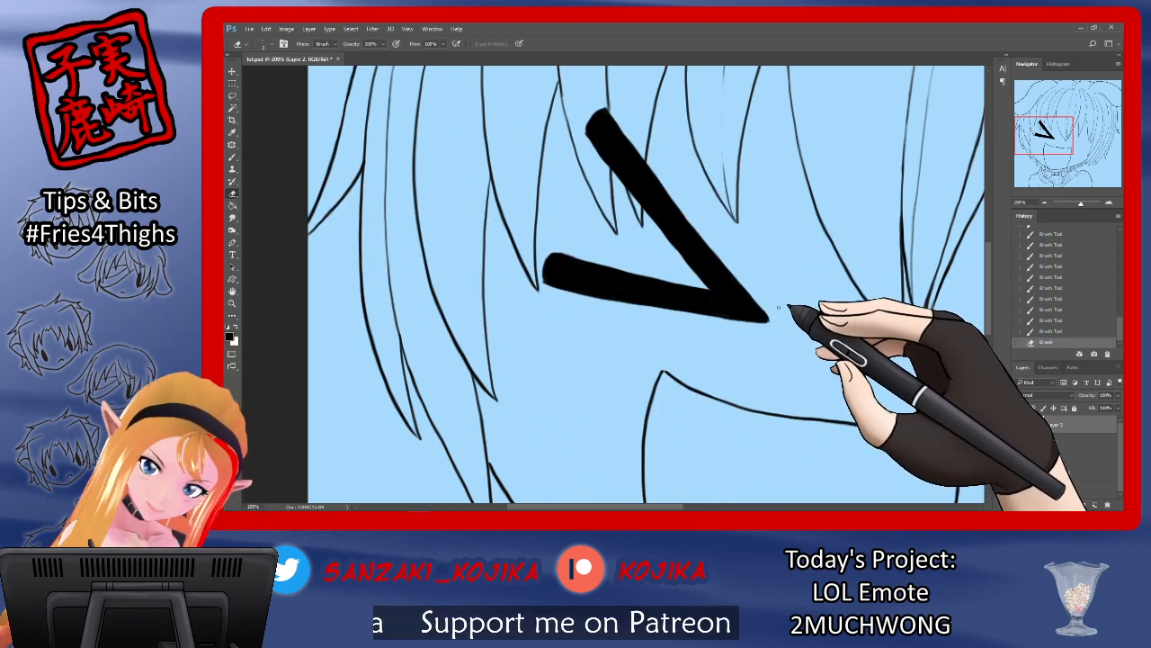
Step: Enlarge the black left eye with Free Transform, keeping its inner corner near the middle of the face
{"action": "key", "text": "ctrl+minus"}
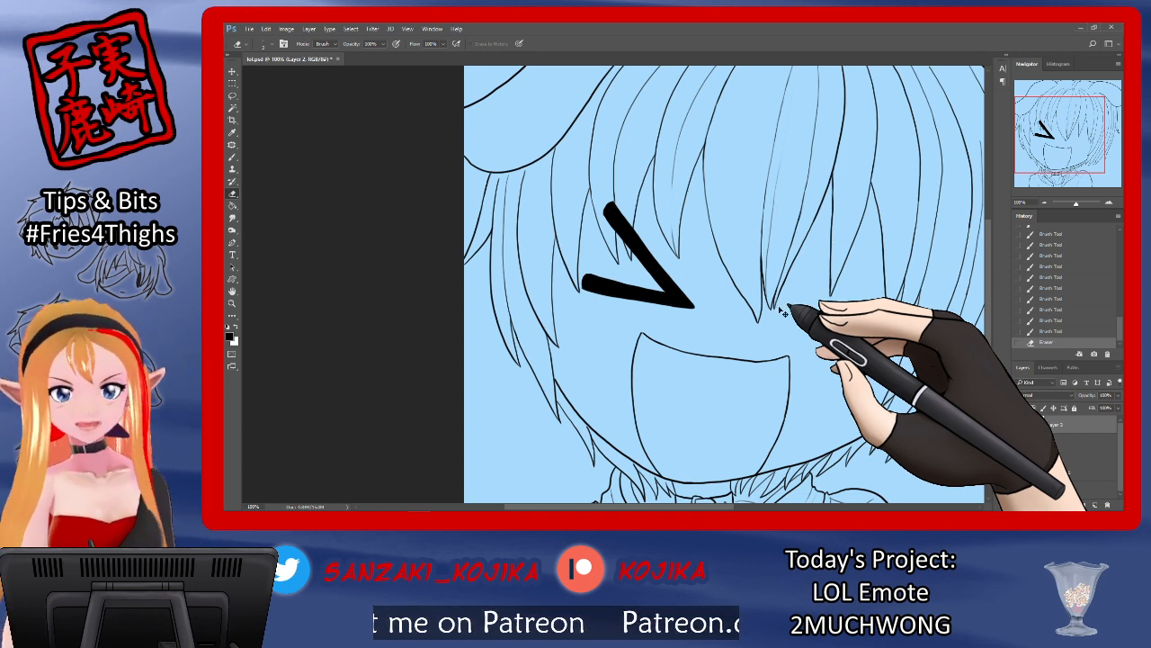
{"action": "key", "text": "ctrl+t"}
{"action": "mouse_move", "coordinate": [582, 194]}
{"action": "left_mouse_down"}
{"action": "mouse_move", "coordinate": [585, 171]}
{"action": "mouse_move", "coordinate": [544, 166]}
{"action": "left_mouse_up"}
{"action": "left_click_drag", "start_coordinate": [631, 193], "coordinate": [663, 185]}
{"action": "mouse_move", "coordinate": [812, 219]}
{"action": "left_mouse_down"}
{"action": "mouse_move", "coordinate": [775, 189]}
{"action": "mouse_move", "coordinate": [779, 210]}
{"action": "mouse_move", "coordinate": [658, 231]}
{"action": "left_mouse_up"}
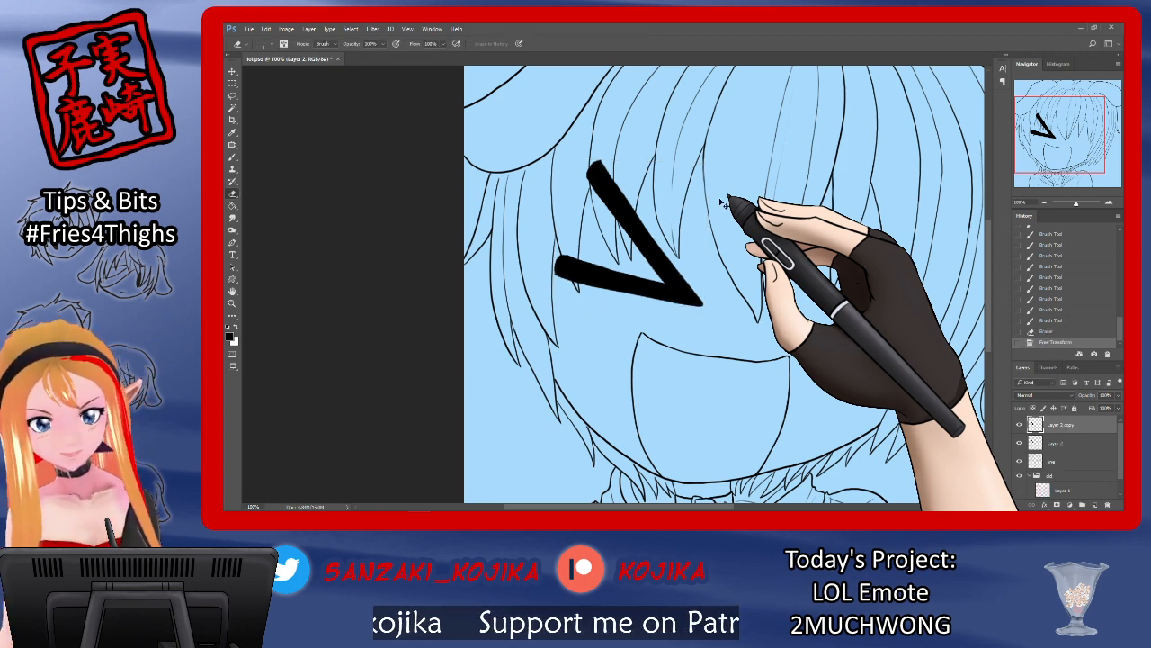
Step: Duplicate the left eye layer, flip the copy horizontally, and move it across to the right side of the face
{"action": "key", "text": "ctrl+j"}
{"action": "left_click", "coordinate": [286, 28]}
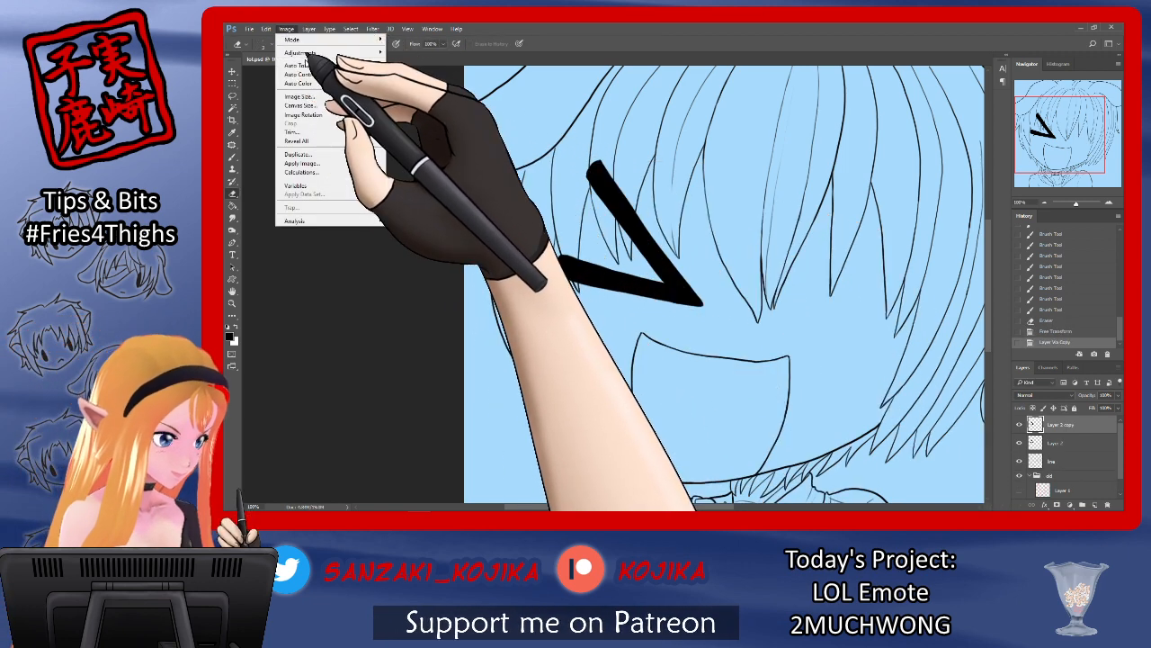
{"action": "mouse_move", "coordinate": [306, 53]}
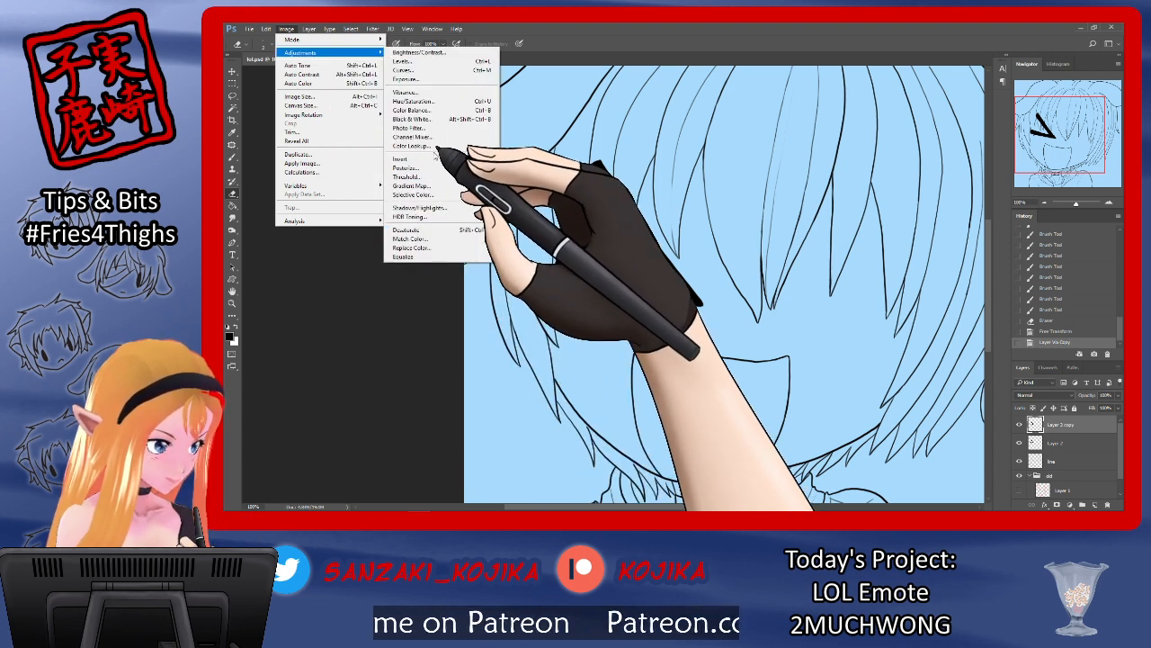
{"action": "mouse_move", "coordinate": [270, 28]}
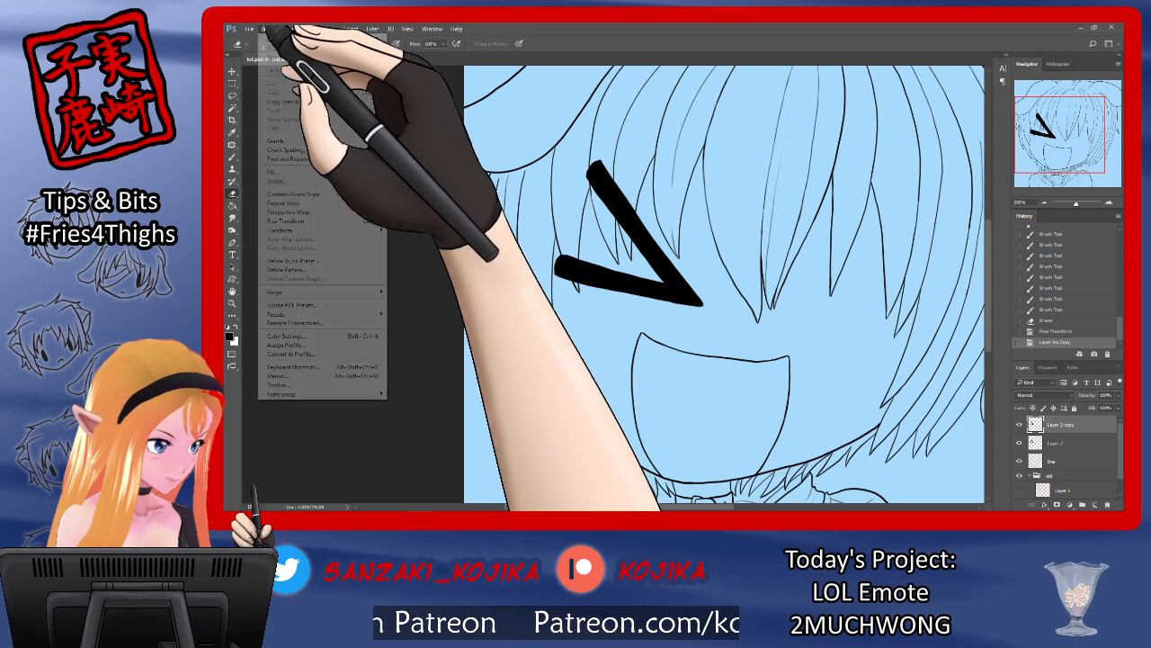
{"action": "mouse_move", "coordinate": [319, 231]}
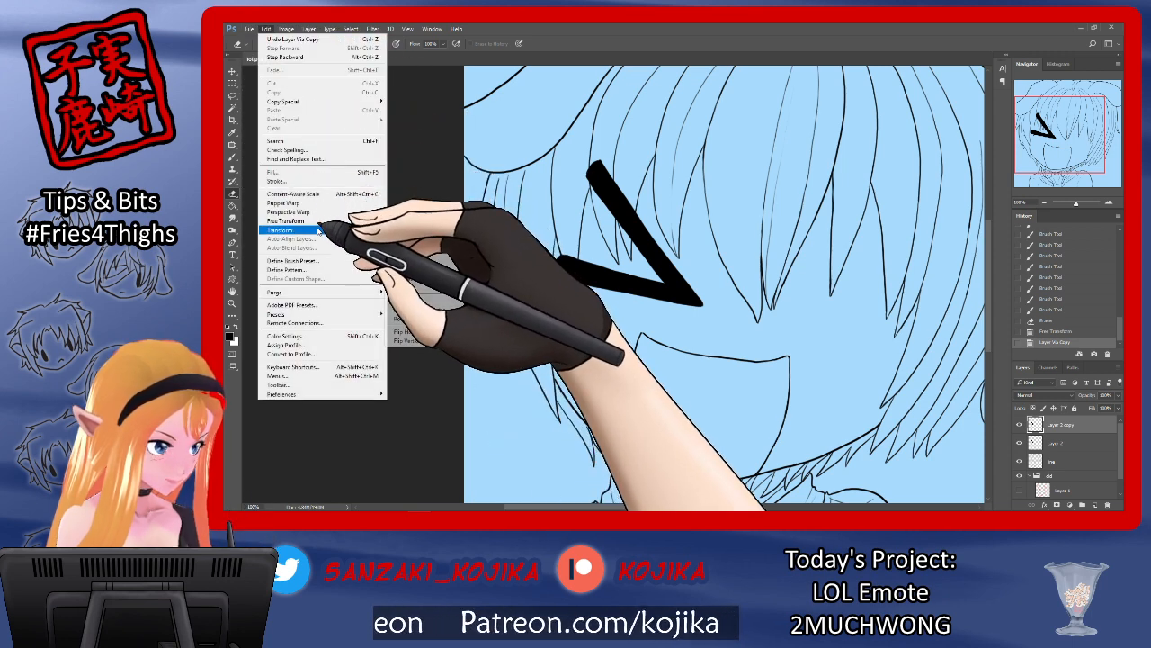
{"action": "left_click", "coordinate": [405, 331]}
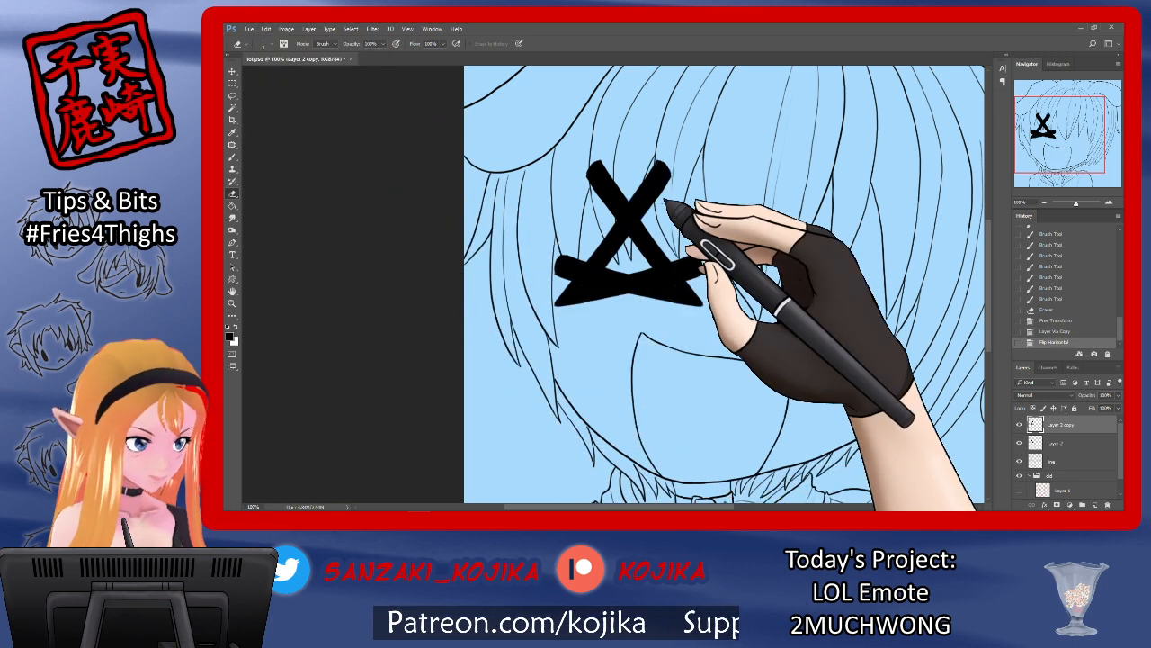
{"action": "left_click", "coordinate": [232, 71]}
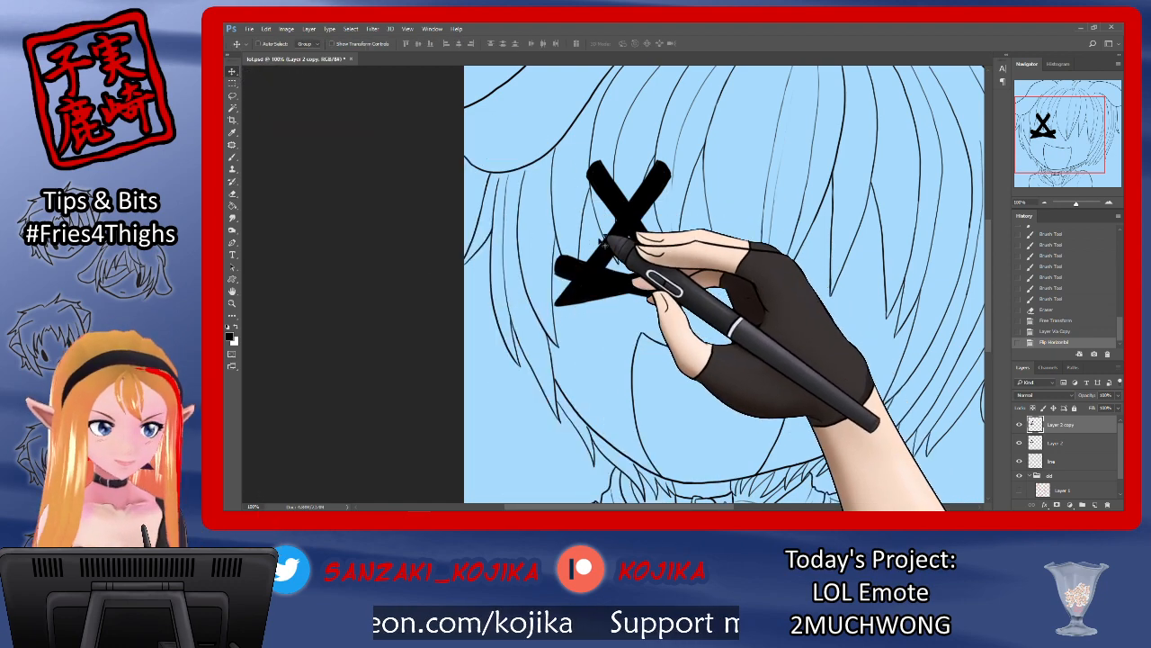
{"action": "left_click_drag", "start_coordinate": [604, 241], "coordinate": [814, 250]}
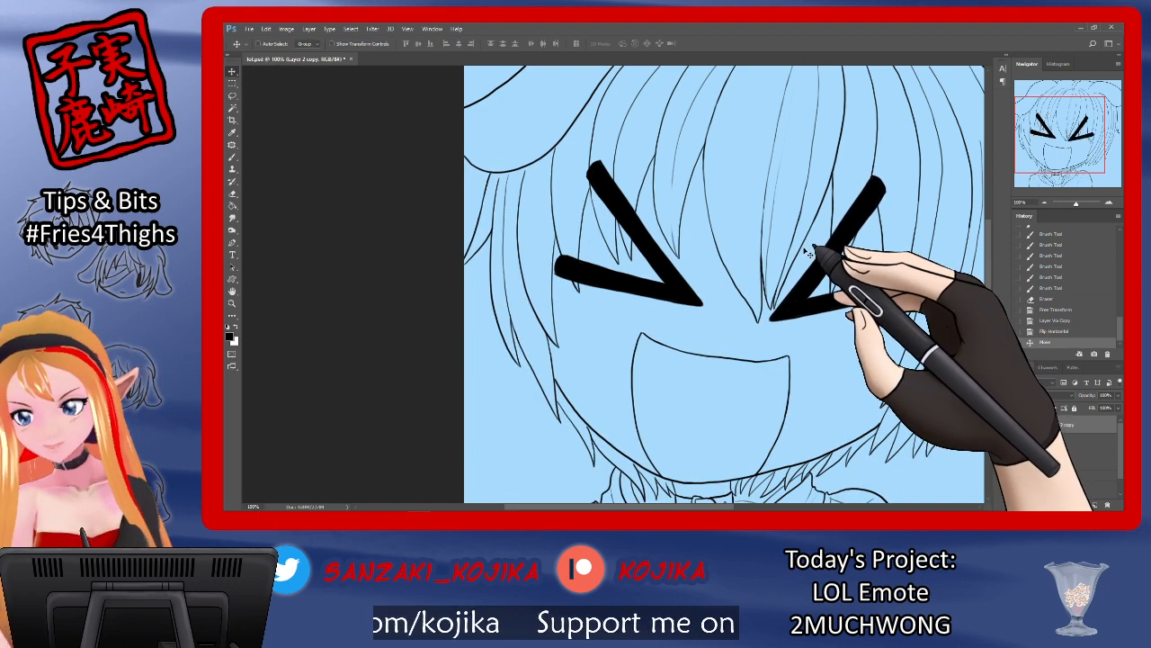
Step: Rotate the mirrored right eye clockwise, position it closer to the left eye, and merge it down into Layer 2
{"action": "key", "text": "ctrl+t"}
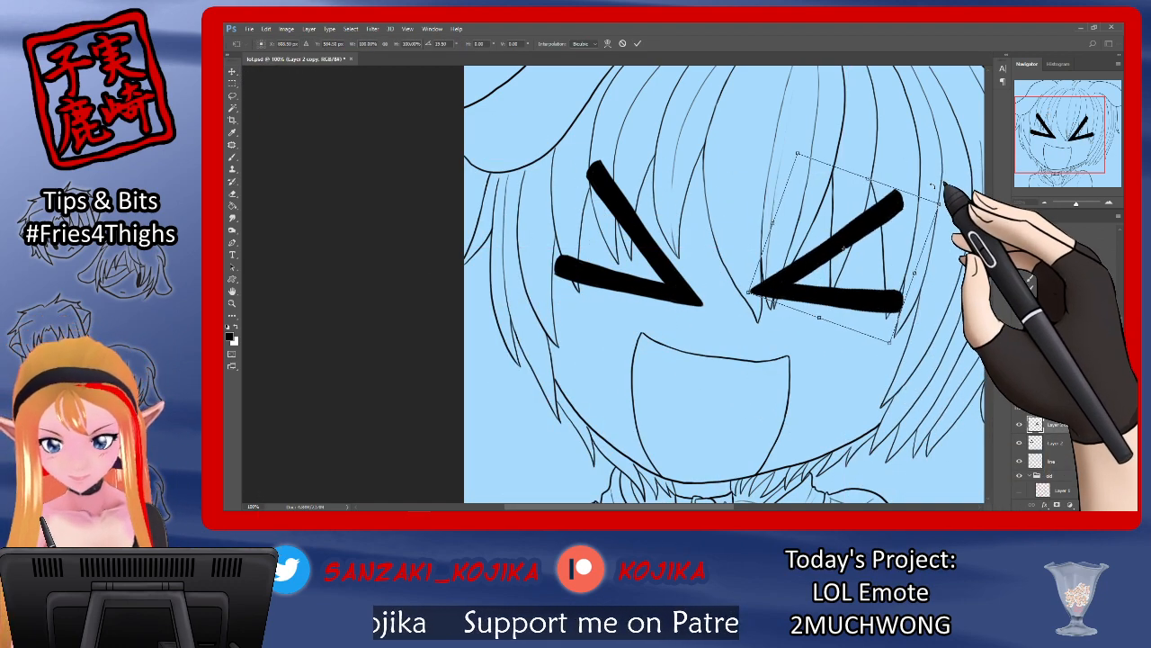
{"action": "left_click_drag", "start_coordinate": [967, 191], "coordinate": [841, 238]}
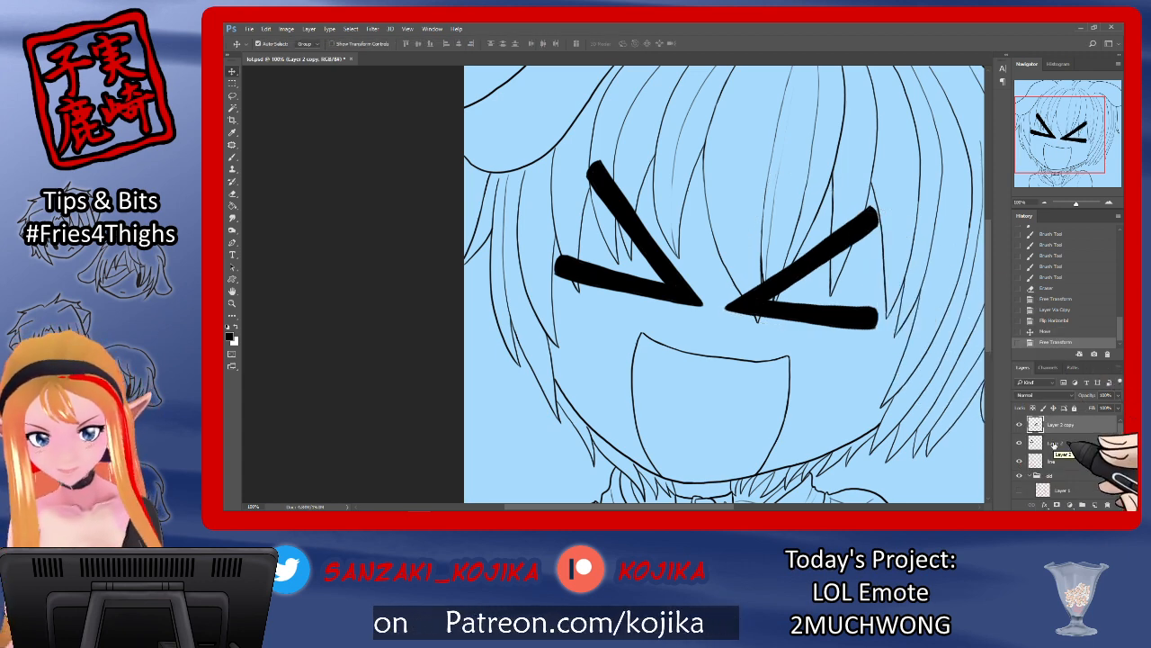
{"action": "key", "text": "ctrl+e"}
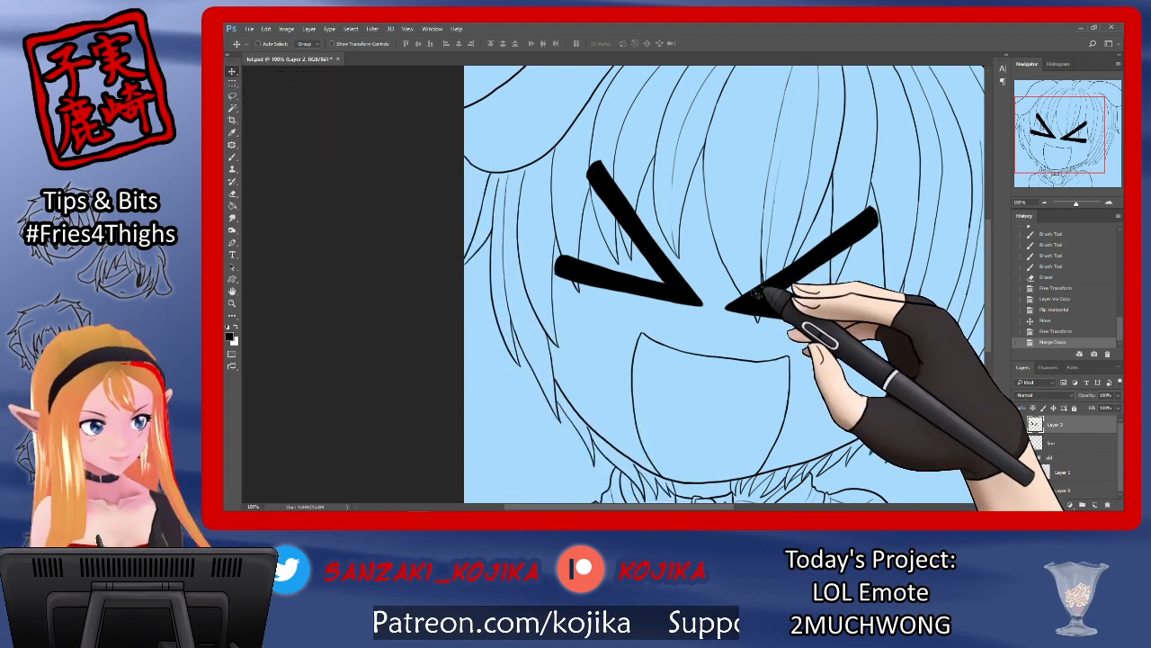
Step: Move the merged pair of eyes slightly down and right, then enlarge them slightly with Free Transform
{"action": "left_click_drag", "start_coordinate": [755, 294], "coordinate": [763, 303]}
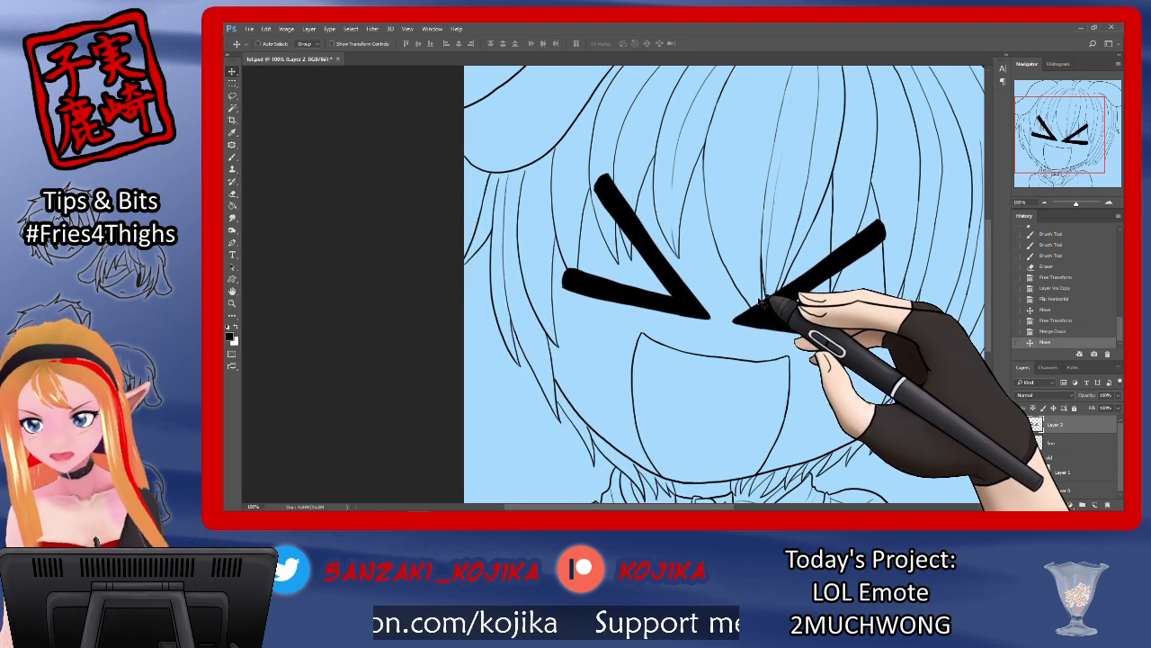
{"action": "key", "text": "ctrl+t"}
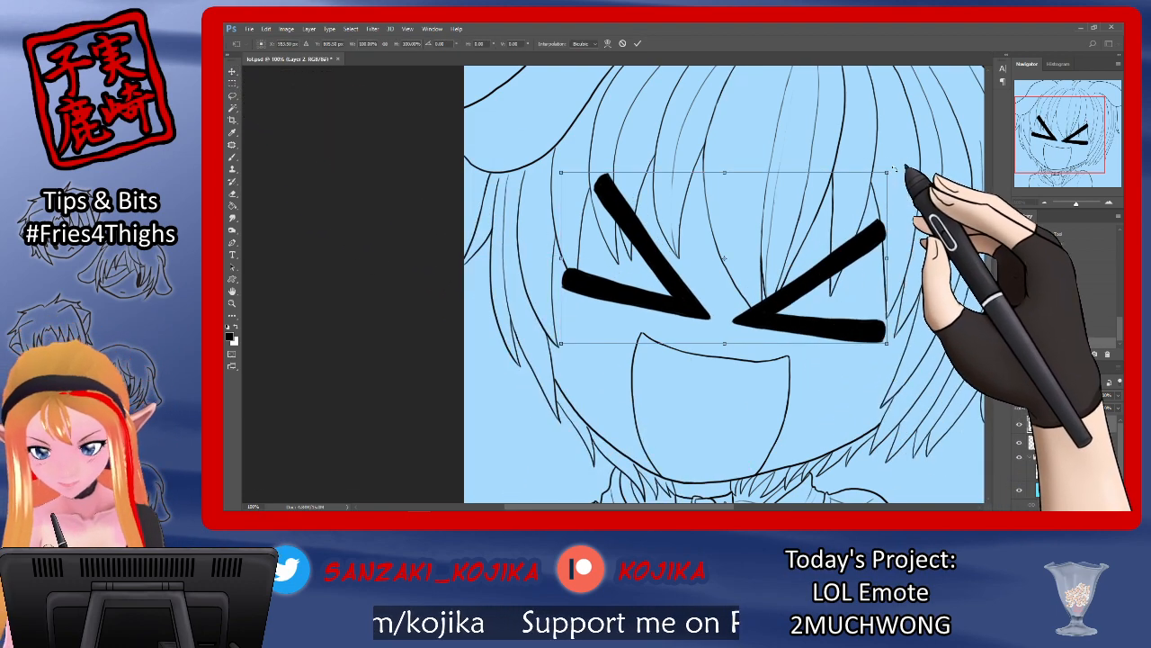
{"action": "left_click_drag", "start_coordinate": [887, 173], "coordinate": [915, 159]}
{"action": "left_click_drag", "start_coordinate": [900, 216], "coordinate": [898, 207]}
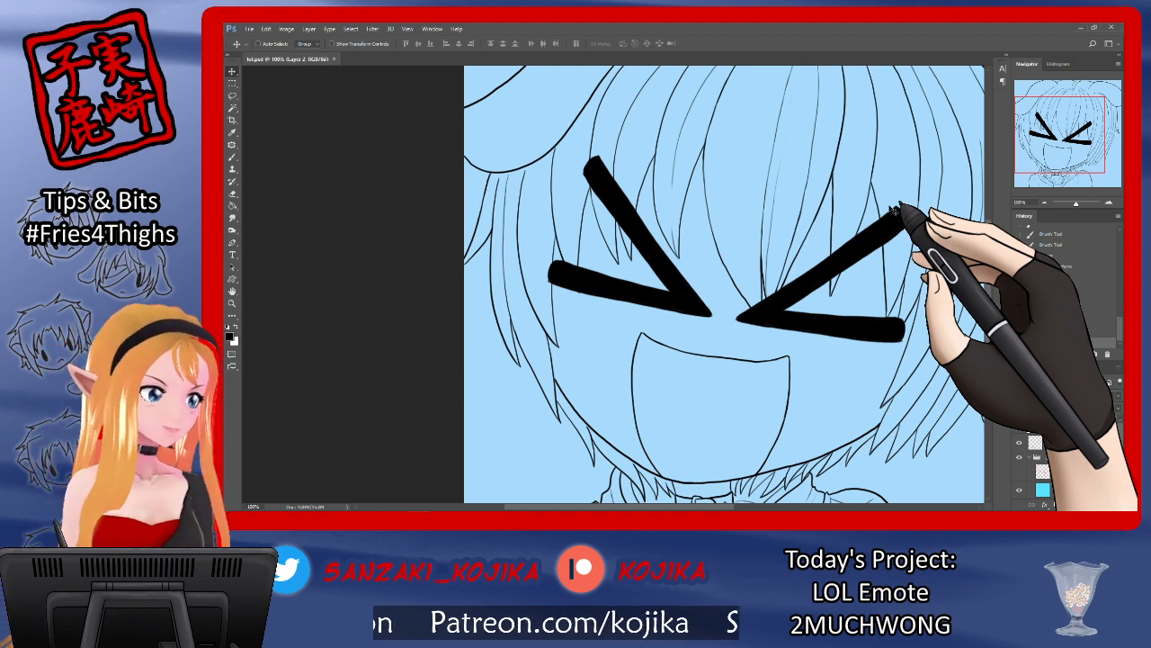
{"action": "key", "text": "ctrl+plus"}
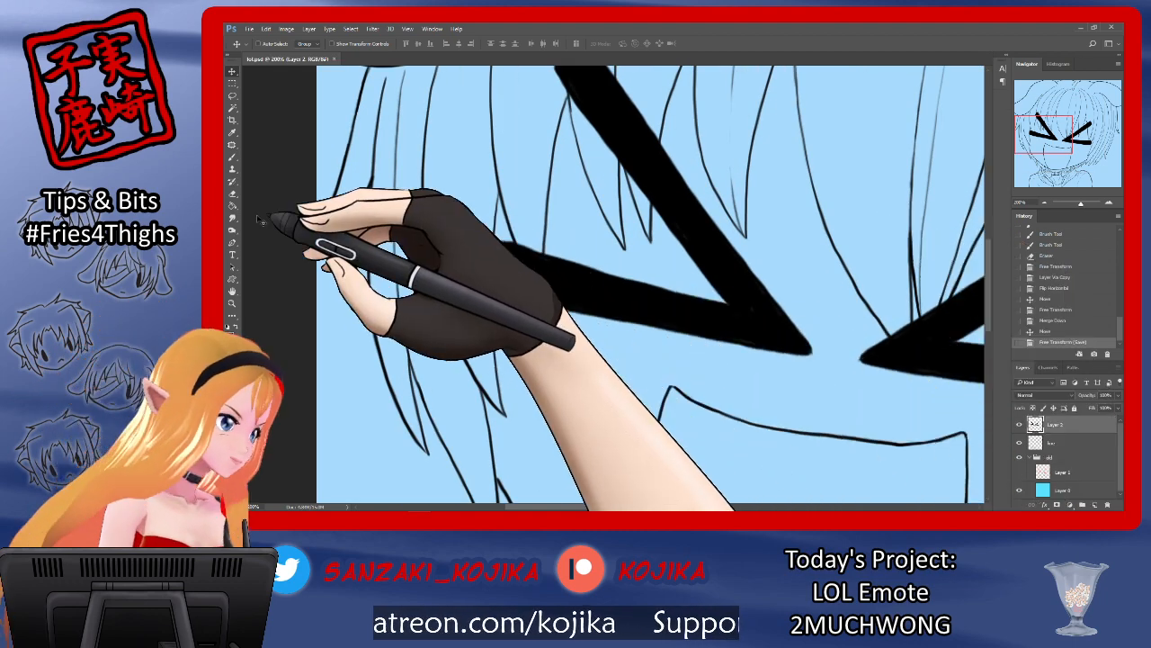
Step: Clean up the pointed inner tips of both black eyes with the Eraser
{"action": "left_click", "coordinate": [232, 193]}
{"action": "left_click_drag", "start_coordinate": [817, 342], "coordinate": [805, 357]}
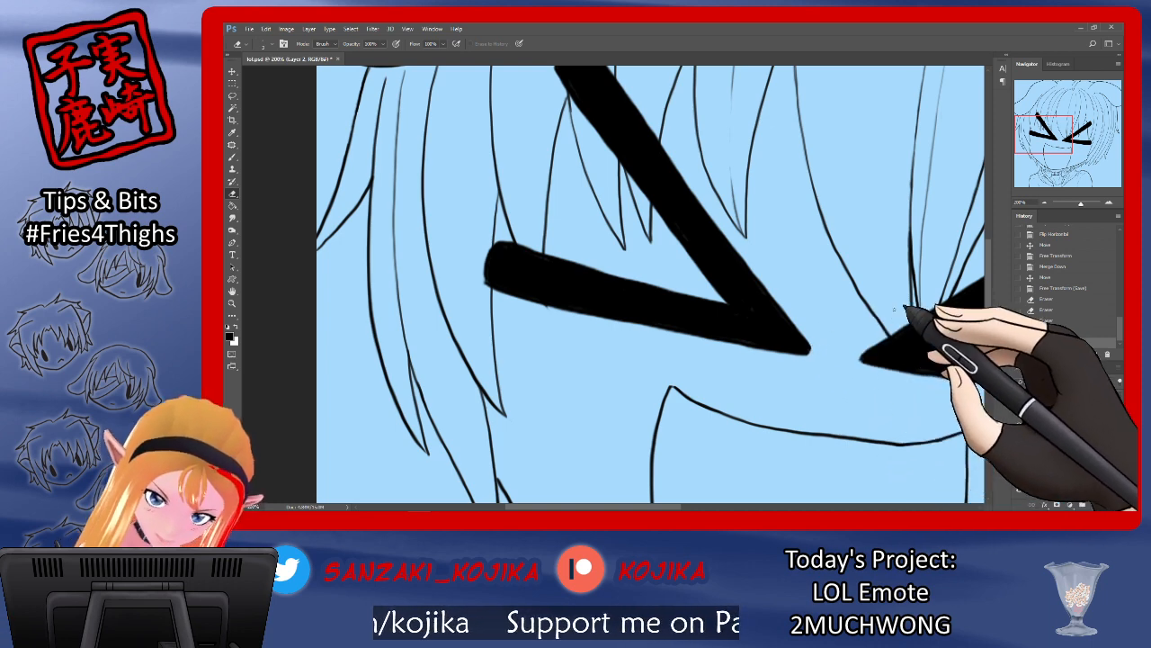
{"action": "mouse_move", "coordinate": [874, 347]}
{"action": "left_mouse_down"}
{"action": "mouse_move", "coordinate": [861, 360]}
{"action": "mouse_move", "coordinate": [888, 371]}
{"action": "left_mouse_up"}
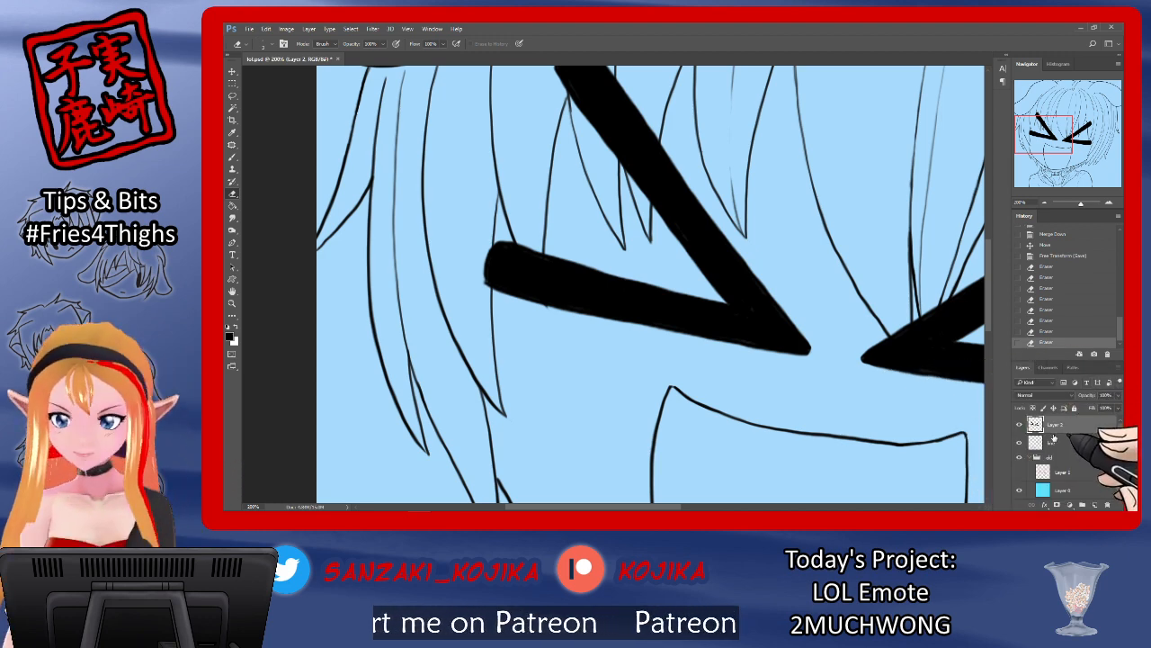
Step: Show the rough sketch layer again and add a new layer named "blush lines" above the eyes layer
{"action": "left_click", "coordinate": [1021, 472]}
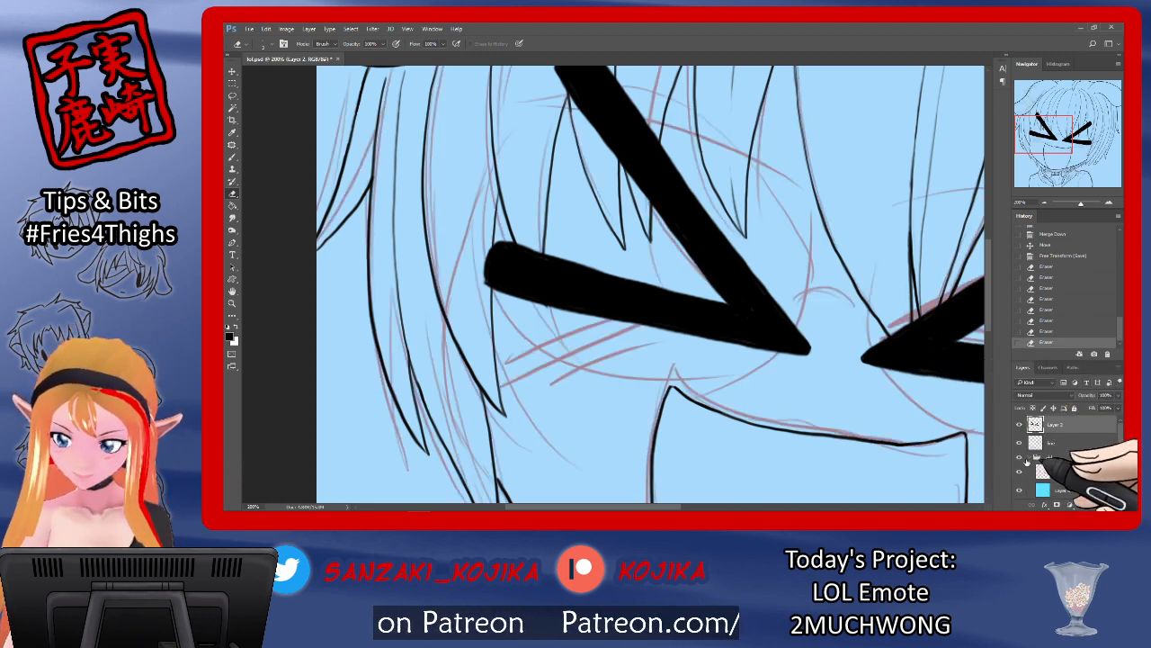
{"action": "scroll", "coordinate": [987, 321], "scroll_direction": "down", "scroll_amount": 2}
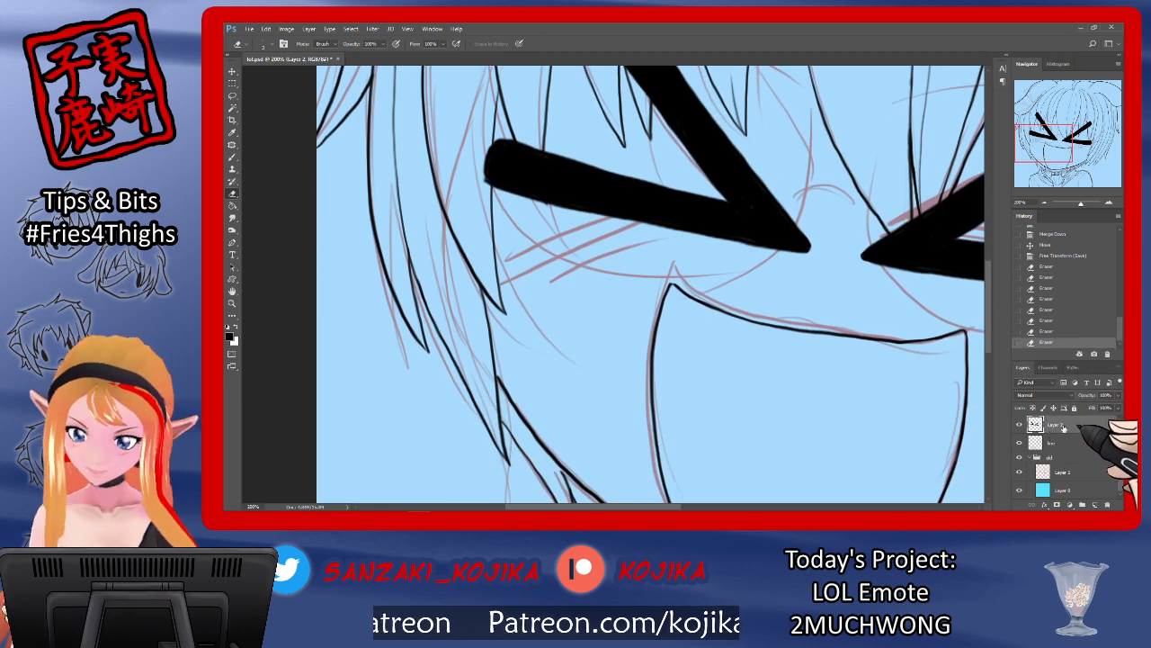
{"action": "key", "text": "ctrl+shift+n"}
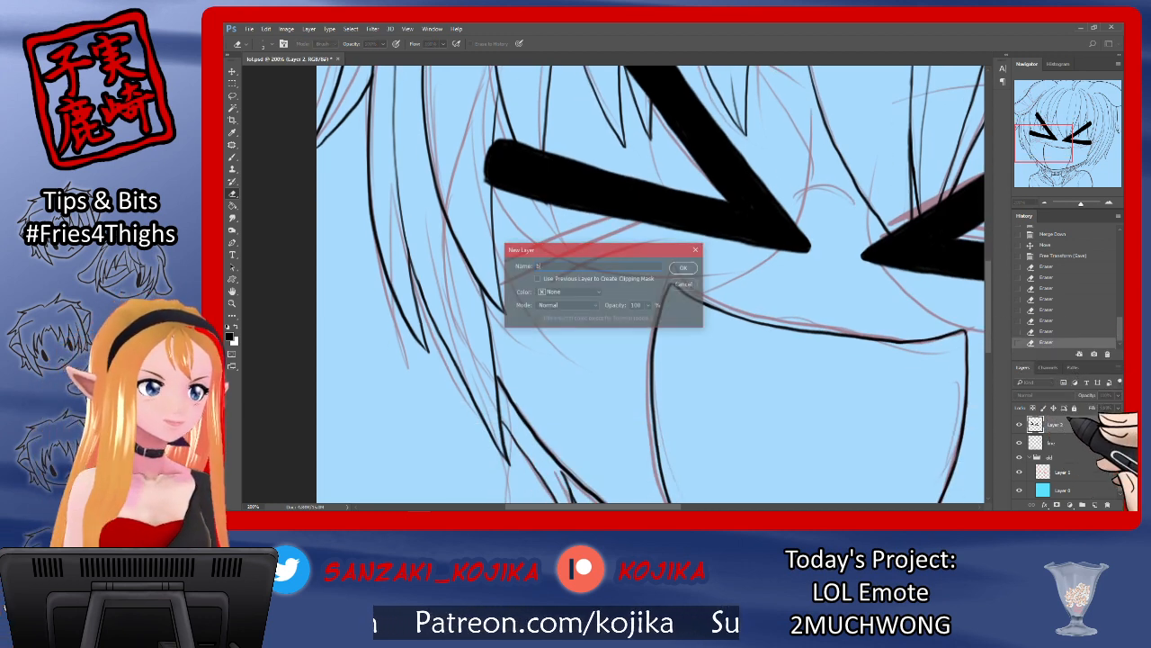
{"action": "type", "text": "brush lines"}
{"action": "key", "text": "Return"}
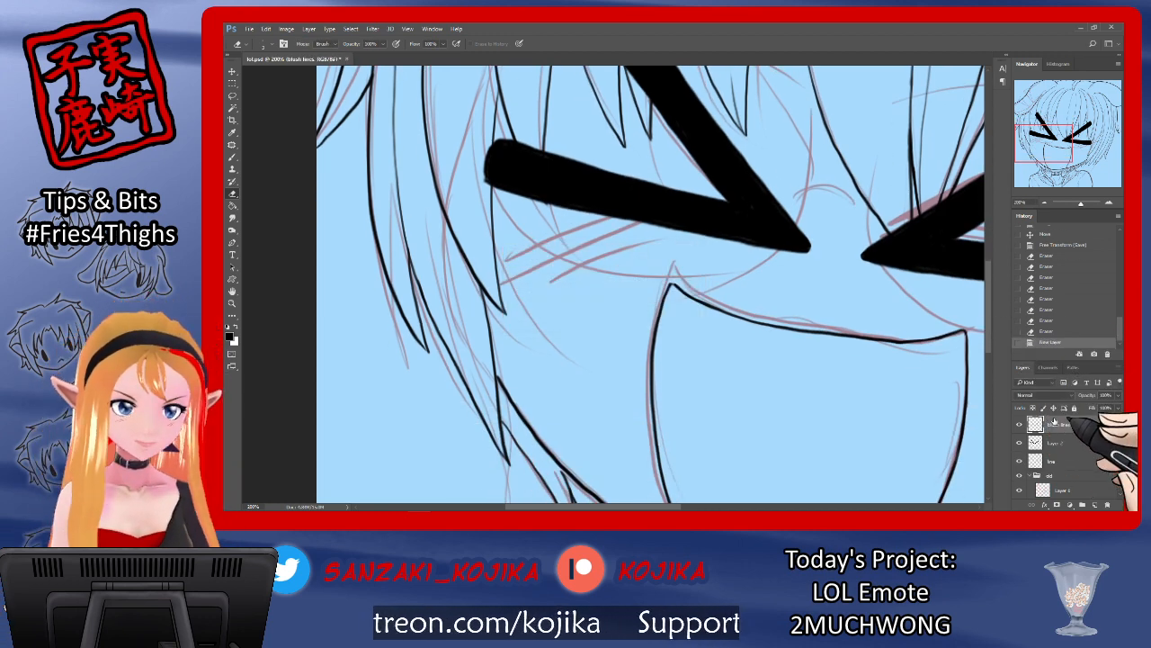
Step: Brush short slanted blush lines in magenta pink across the right cheek, around the outer end of the eye
{"action": "left_click_drag", "start_coordinate": [675, 509], "coordinate": [728, 509]}
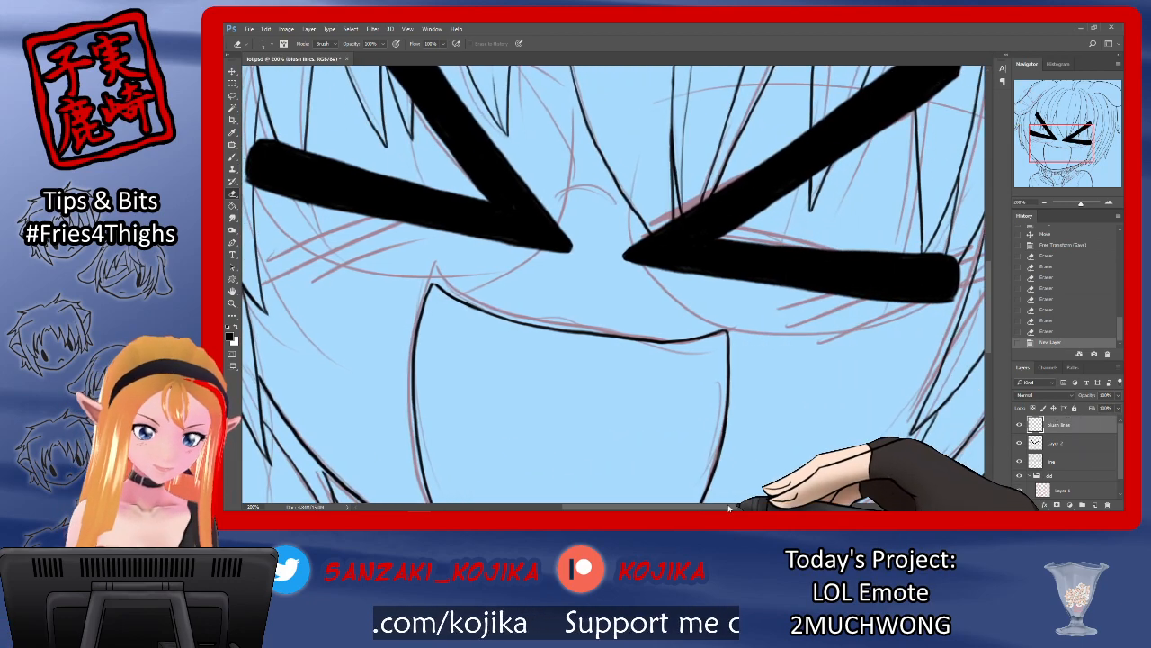
{"action": "key", "text": "ctrl+minus"}
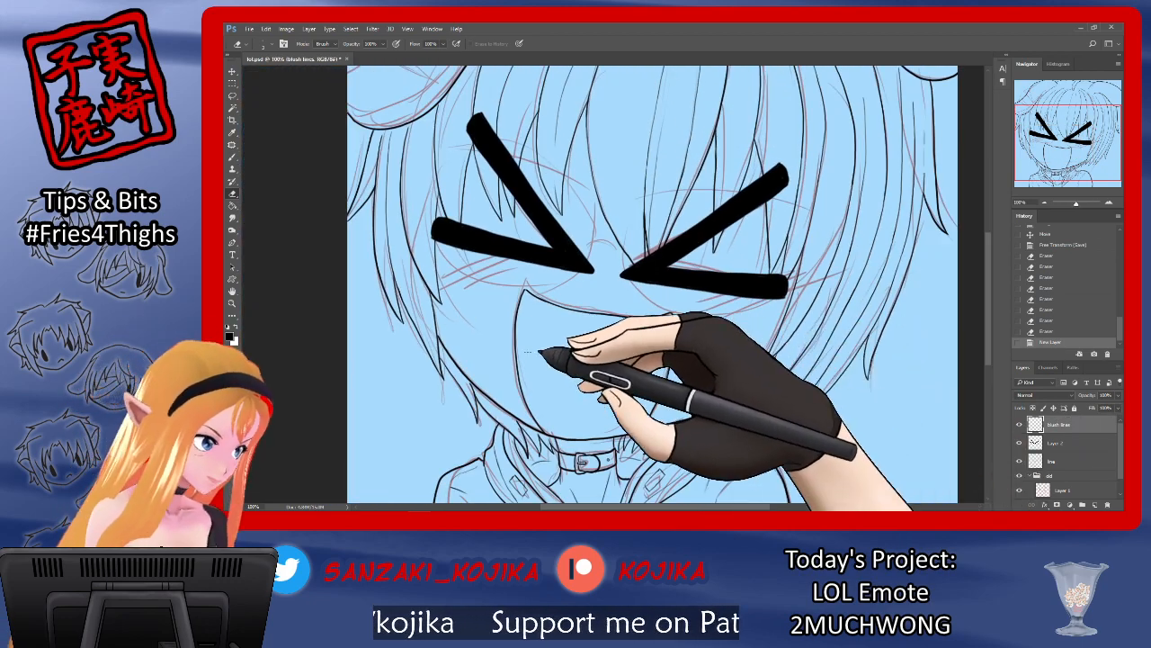
{"action": "left_click", "coordinate": [230, 335]}
{"action": "left_click", "coordinate": [935, 176]}
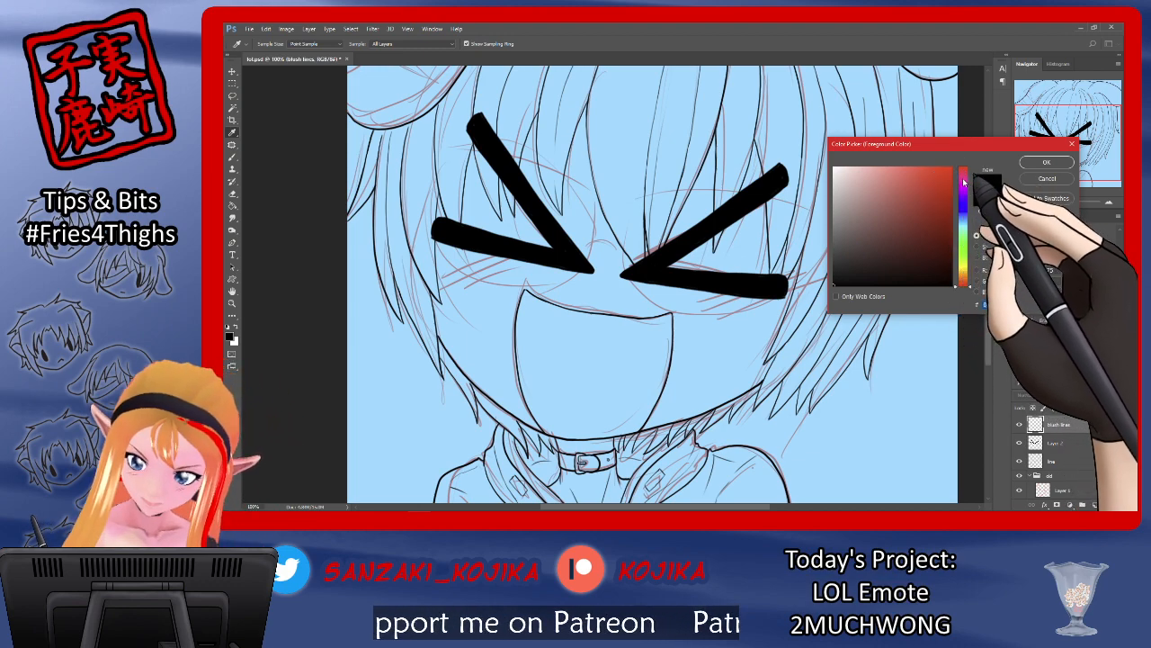
{"action": "left_click", "coordinate": [1046, 162]}
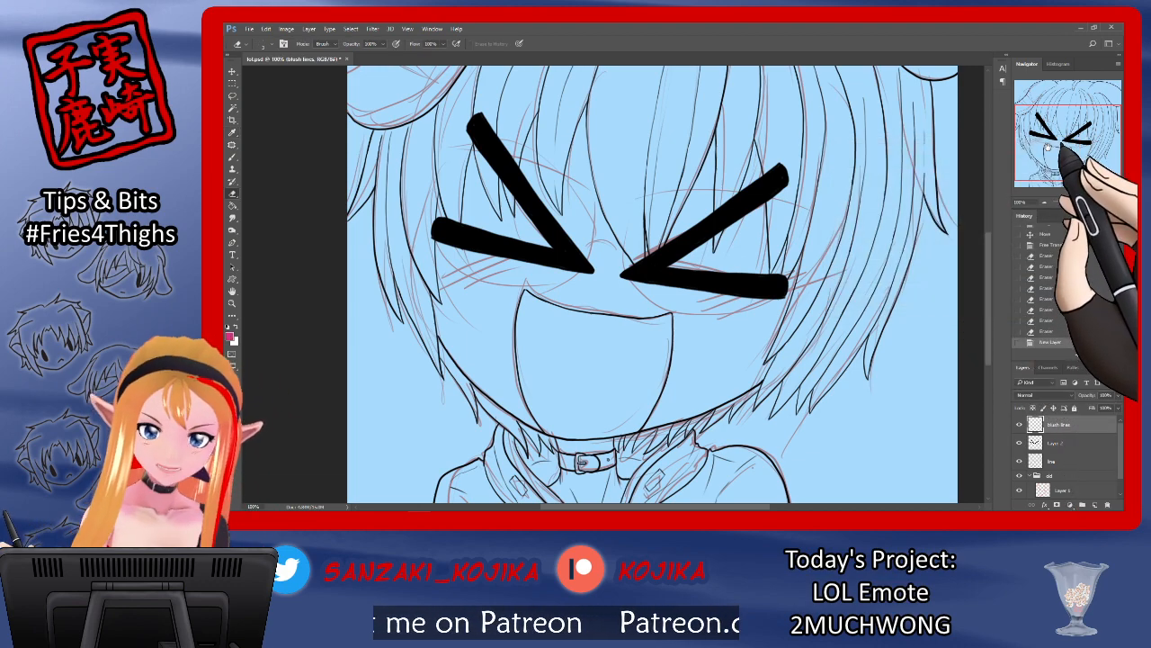
{"action": "left_click_drag", "start_coordinate": [766, 378], "coordinate": [784, 367]}
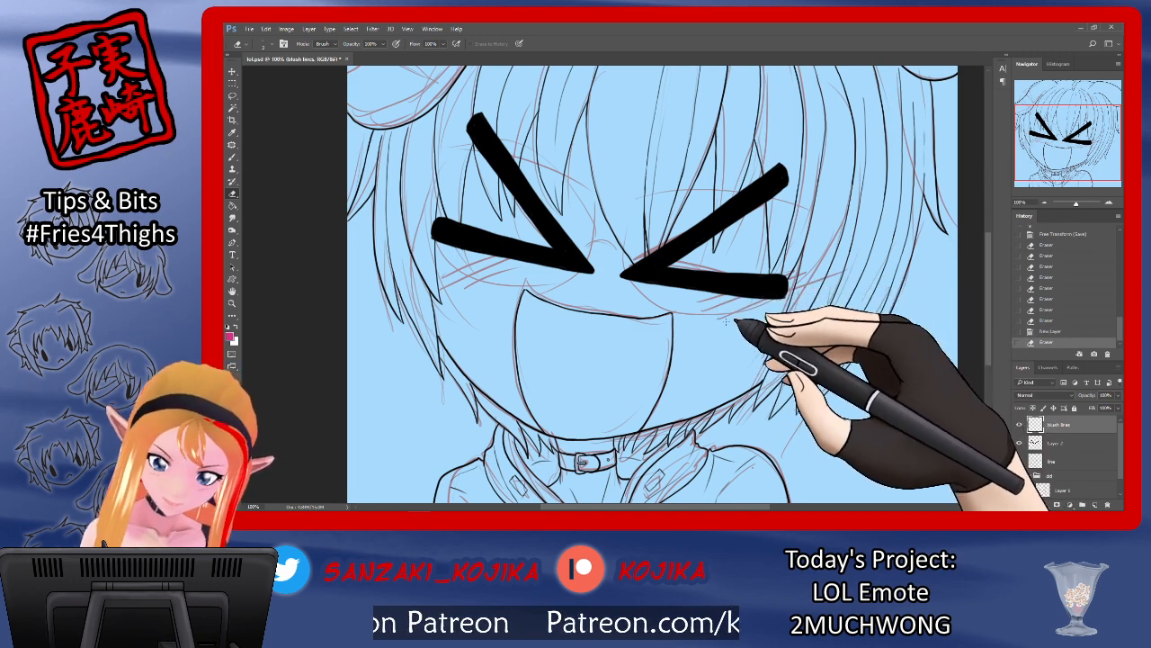
{"action": "left_click", "coordinate": [232, 156]}
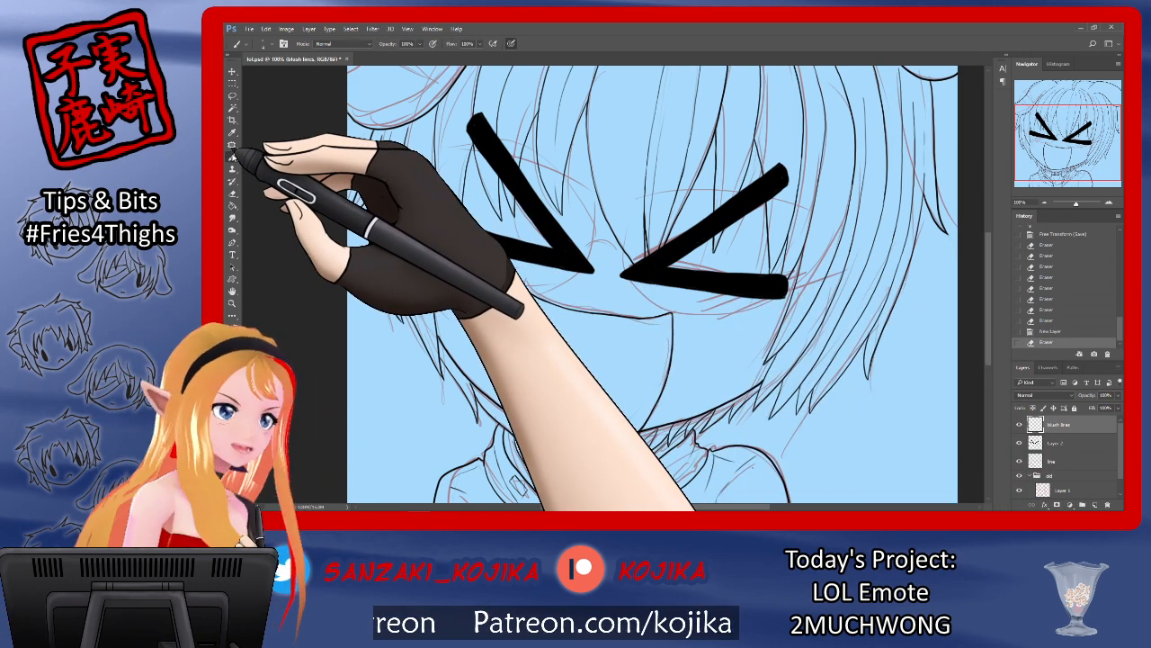
{"action": "left_click_drag", "start_coordinate": [711, 315], "coordinate": [784, 288]}
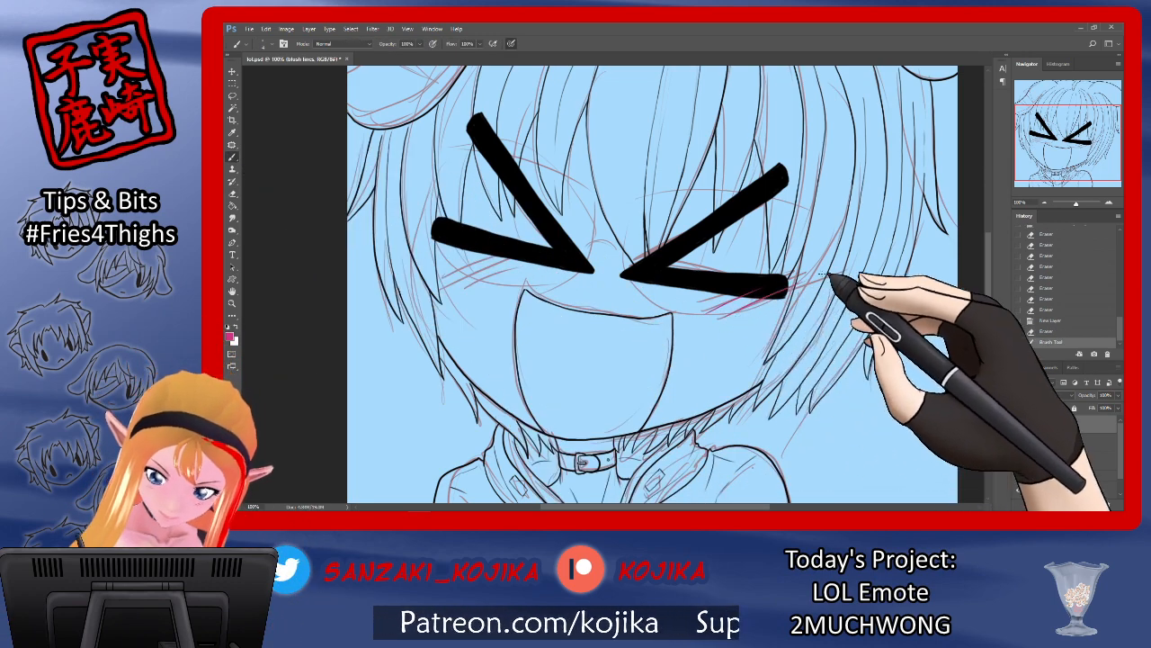
{"action": "left_click_drag", "start_coordinate": [720, 317], "coordinate": [786, 294]}
{"action": "mouse_move", "coordinate": [435, 272]}
{"action": "left_mouse_down"}
{"action": "mouse_move", "coordinate": [450, 259]}
{"action": "mouse_move", "coordinate": [437, 261]}
{"action": "mouse_move", "coordinate": [545, 247]}
{"action": "left_mouse_up"}
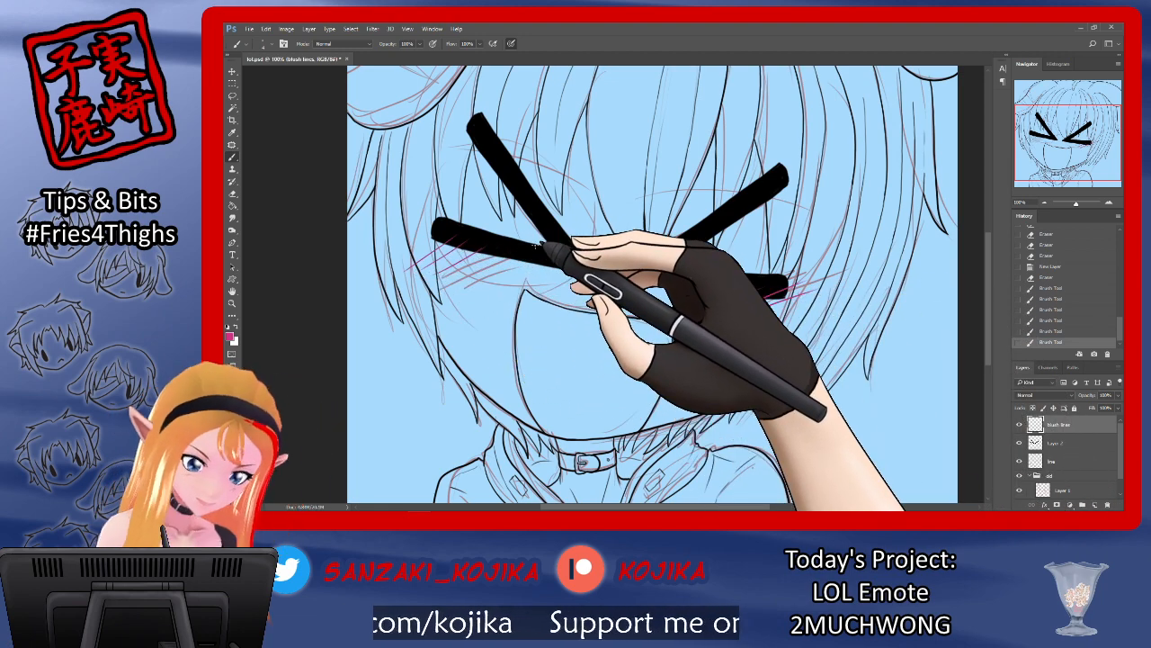
{"action": "key", "text": "ctrl+z"}
{"action": "left_click", "coordinate": [1020, 461]}
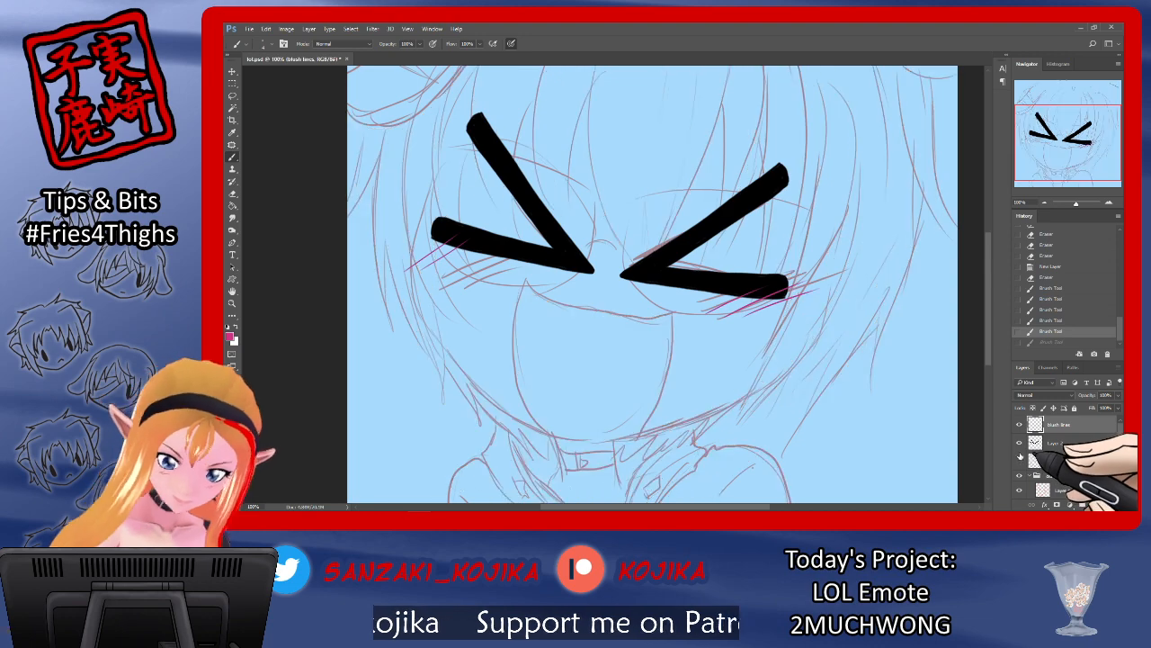
{"action": "left_click", "coordinate": [1020, 461]}
Step: Hide the sketch layer and brush slanted pink blush lines across the left cheek below the eye's outer end
{"action": "left_click", "coordinate": [1019, 489]}
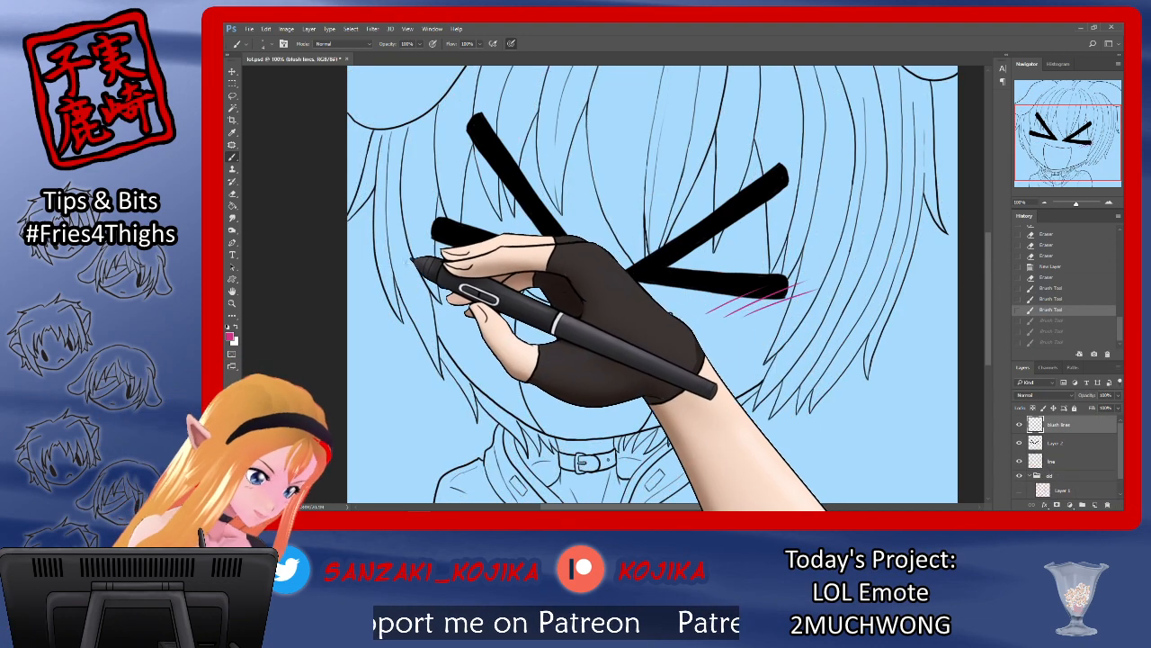
{"action": "mouse_move", "coordinate": [398, 267]}
{"action": "left_mouse_down"}
{"action": "mouse_move", "coordinate": [413, 269]}
{"action": "mouse_move", "coordinate": [472, 253]}
{"action": "left_mouse_up"}
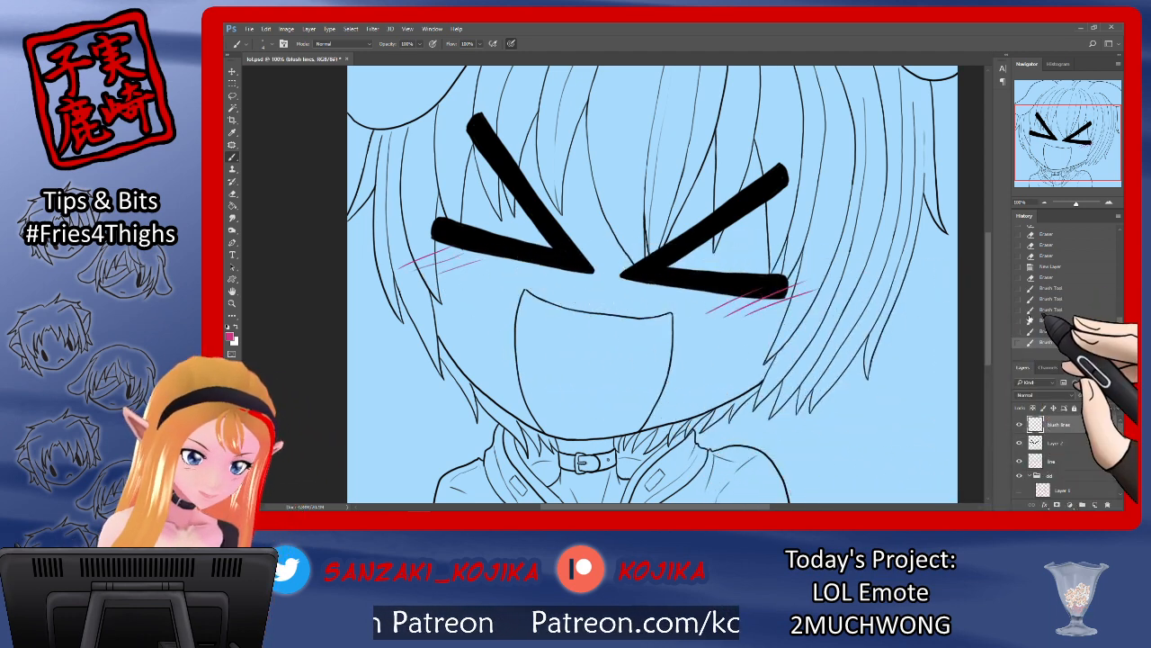
{"action": "left_click", "coordinate": [1050, 320]}
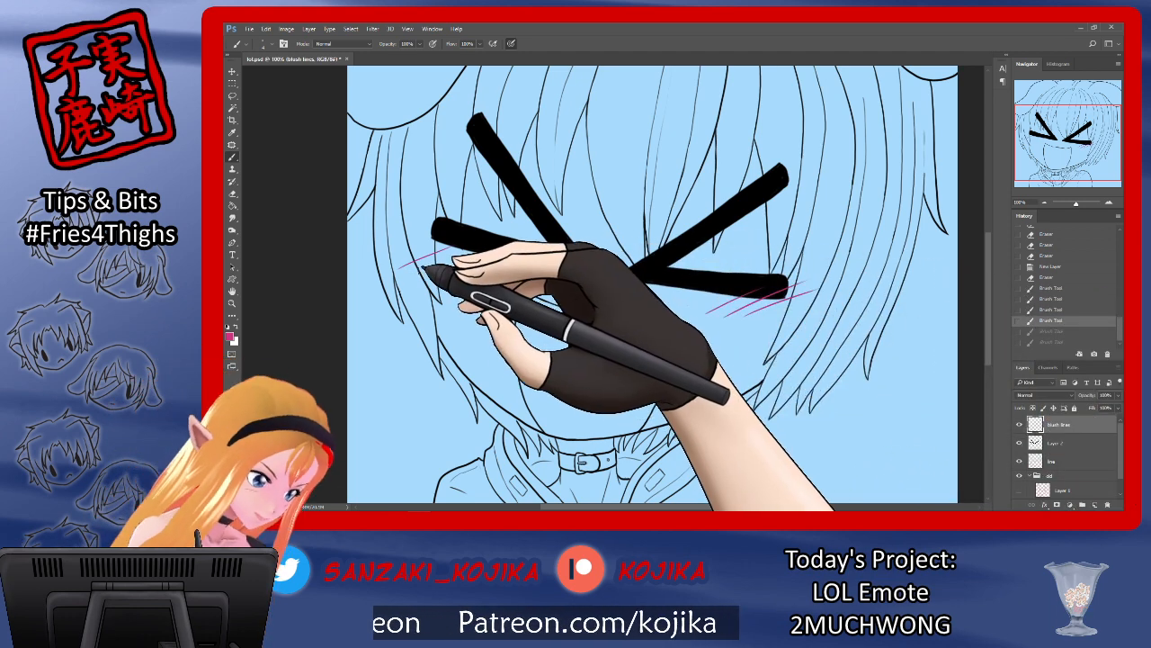
{"action": "left_click_drag", "start_coordinate": [407, 270], "coordinate": [488, 251]}
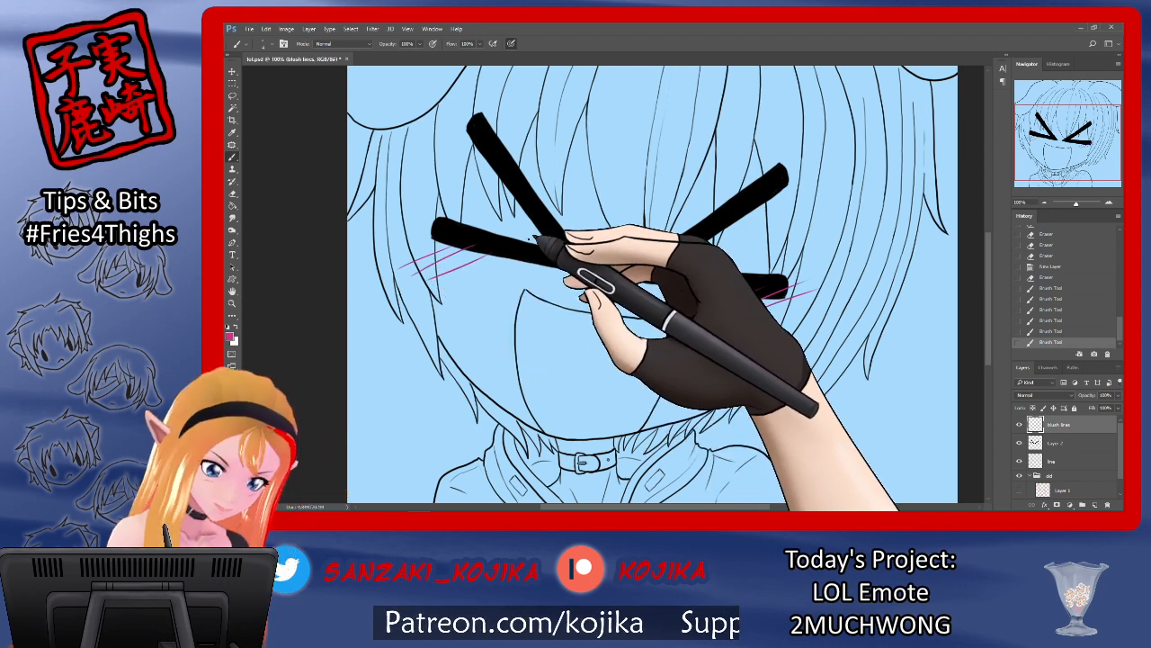
Step: Erase the rough edges at the outer ends of both black eyes on Layer 2
{"action": "left_click", "coordinate": [1054, 443]}
{"action": "key", "text": "e"}
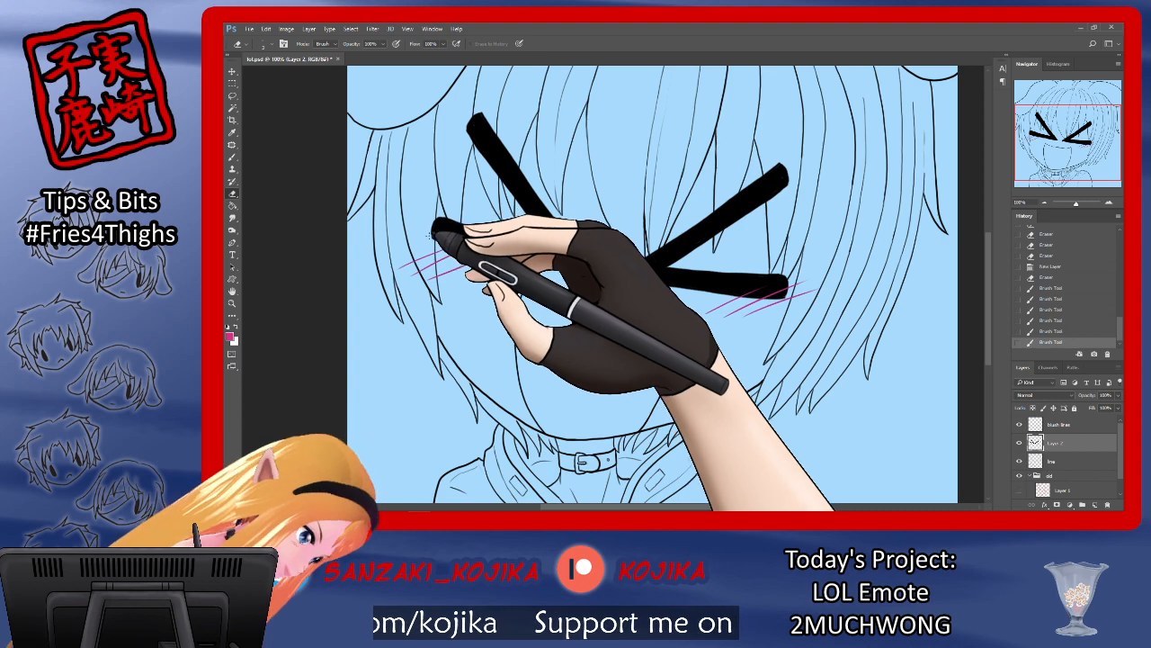
{"action": "left_click_drag", "start_coordinate": [434, 231], "coordinate": [462, 218]}
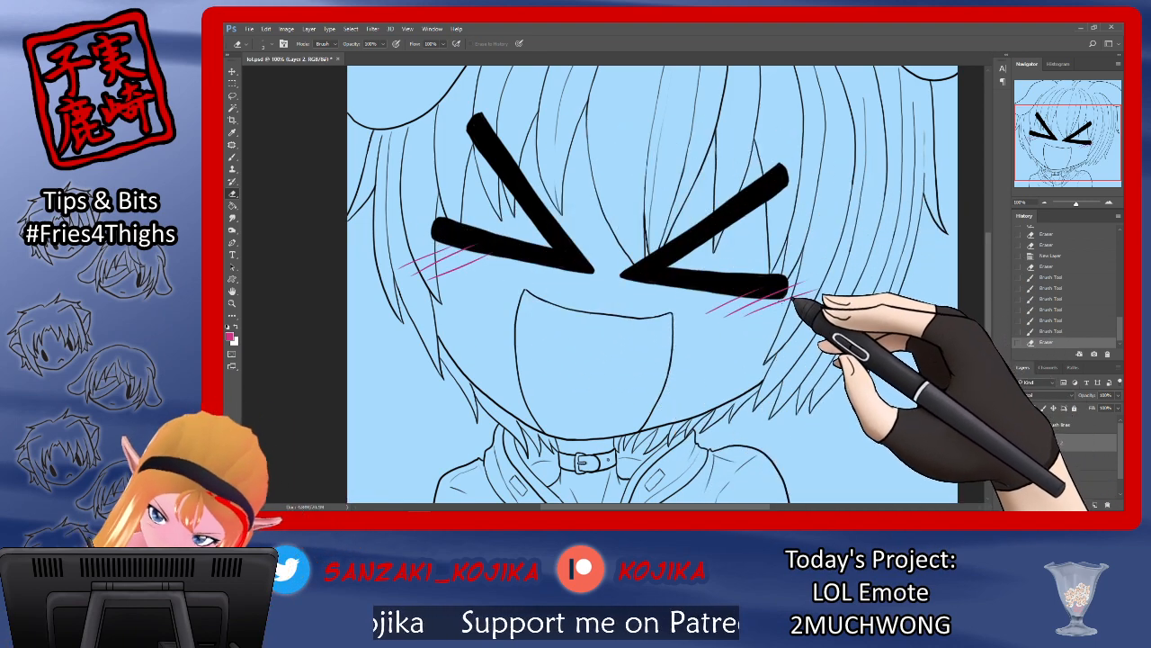
{"action": "left_click_drag", "start_coordinate": [793, 300], "coordinate": [810, 293]}
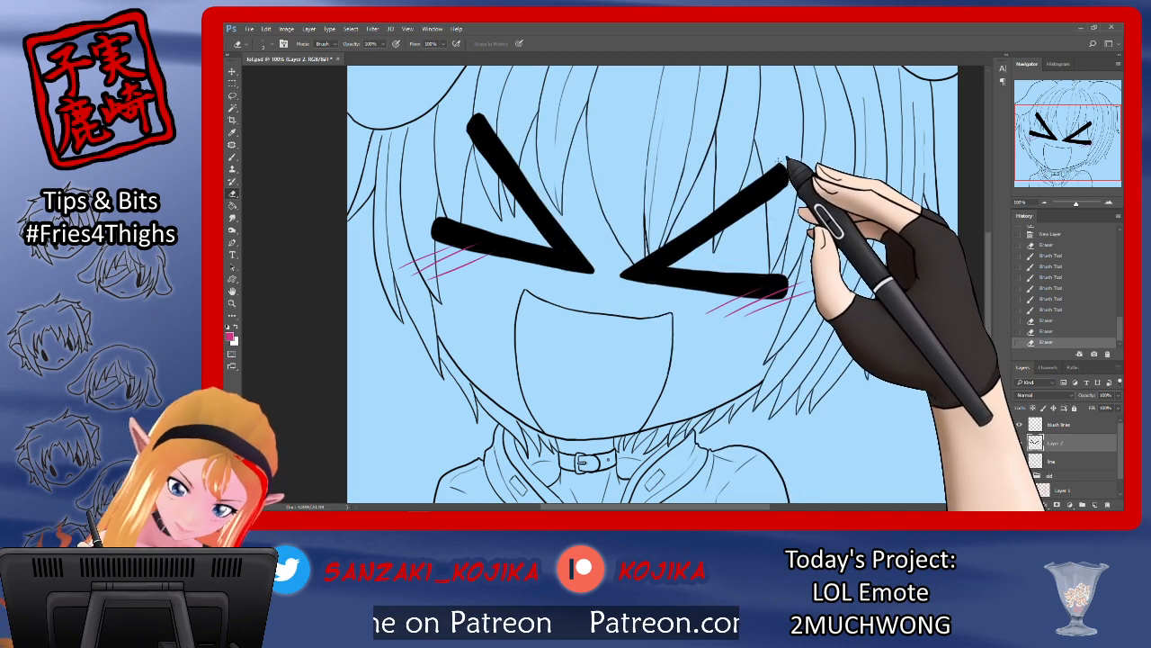
{"action": "left_click_drag", "start_coordinate": [778, 162], "coordinate": [786, 166]}
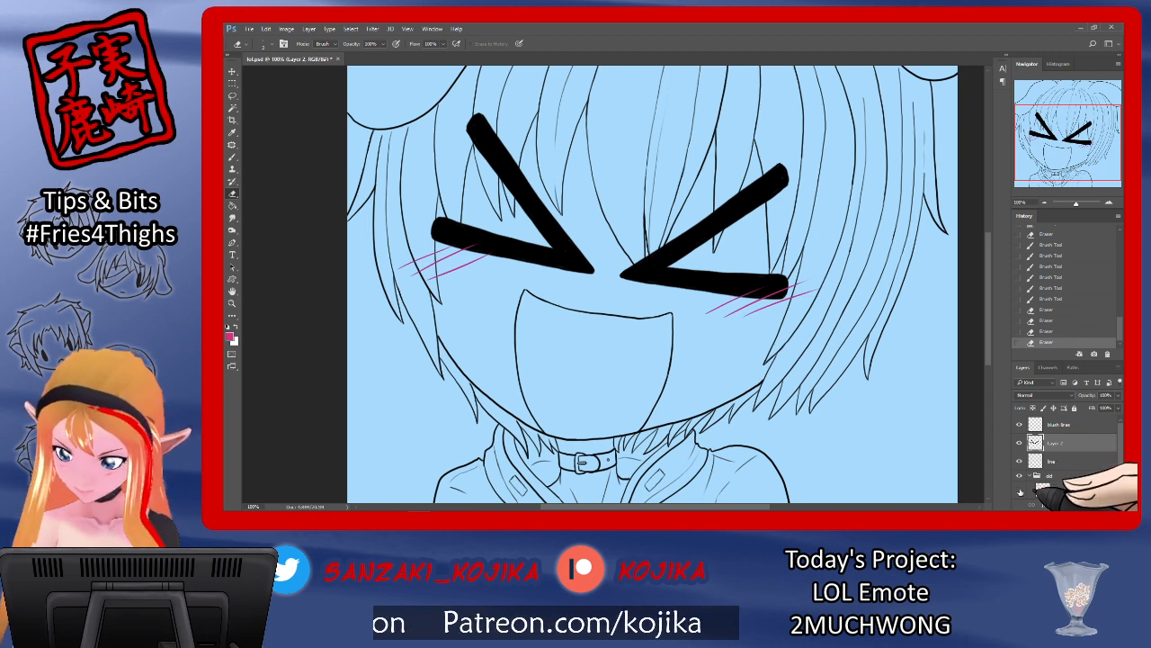
Step: Show the rough sketch layer again and add a new layer named "glasses" above the blush lines layer
{"action": "left_click", "coordinate": [1020, 490]}
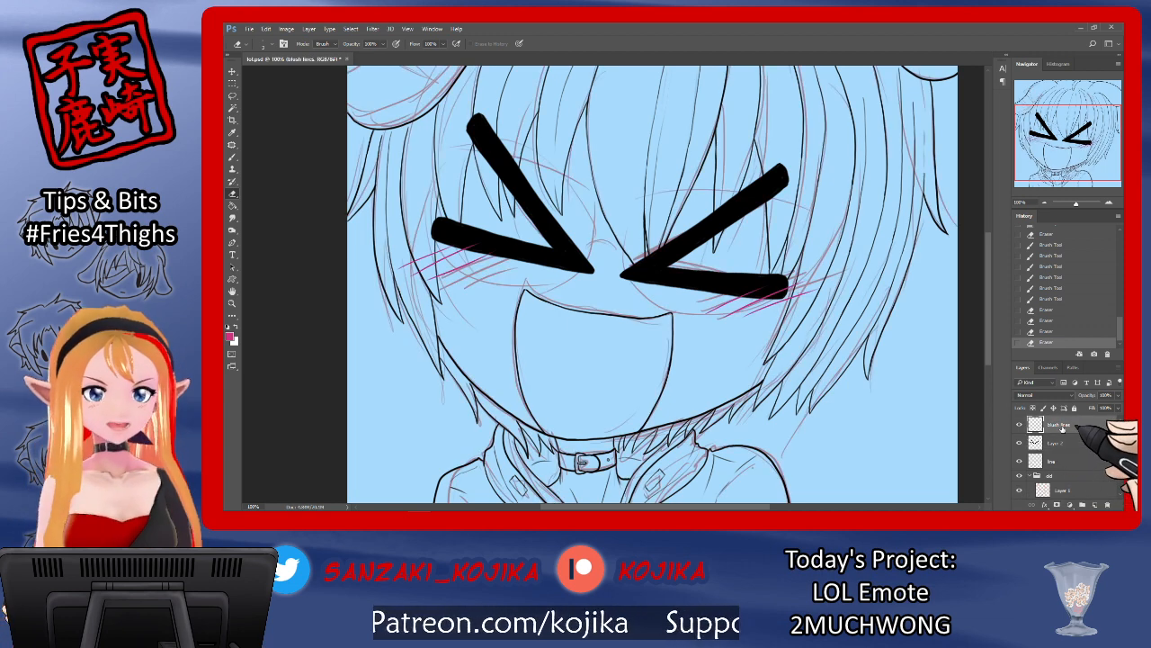
{"action": "key", "text": "ctrl+shift+n"}
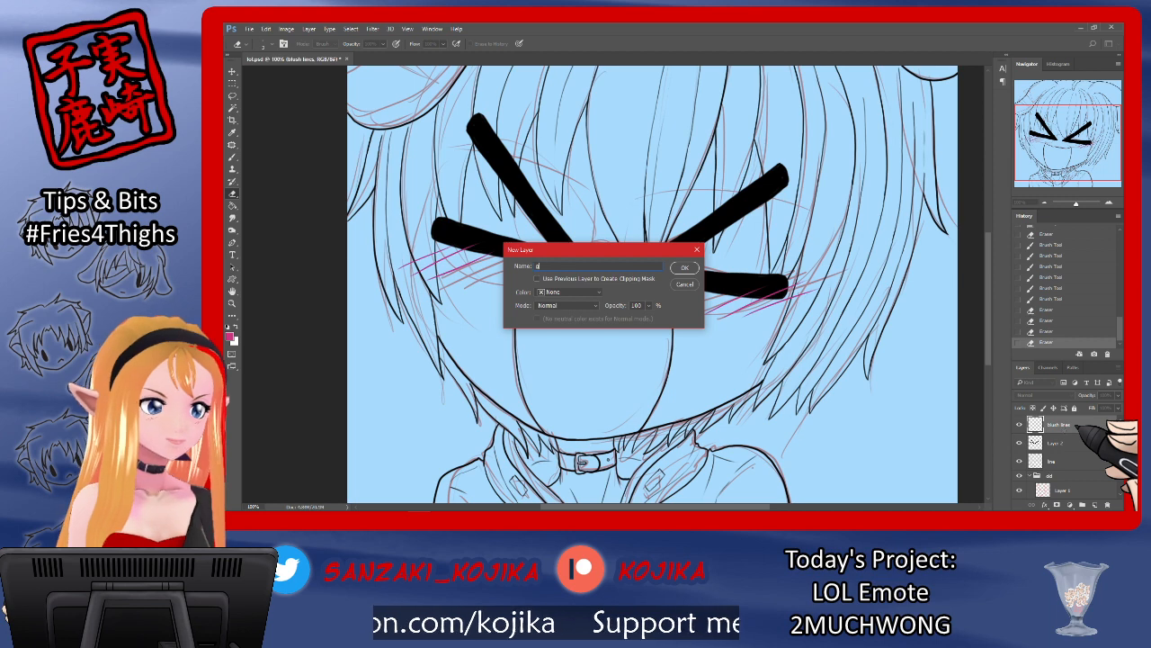
{"action": "type", "text": "glasses"}
{"action": "key", "text": "Return"}
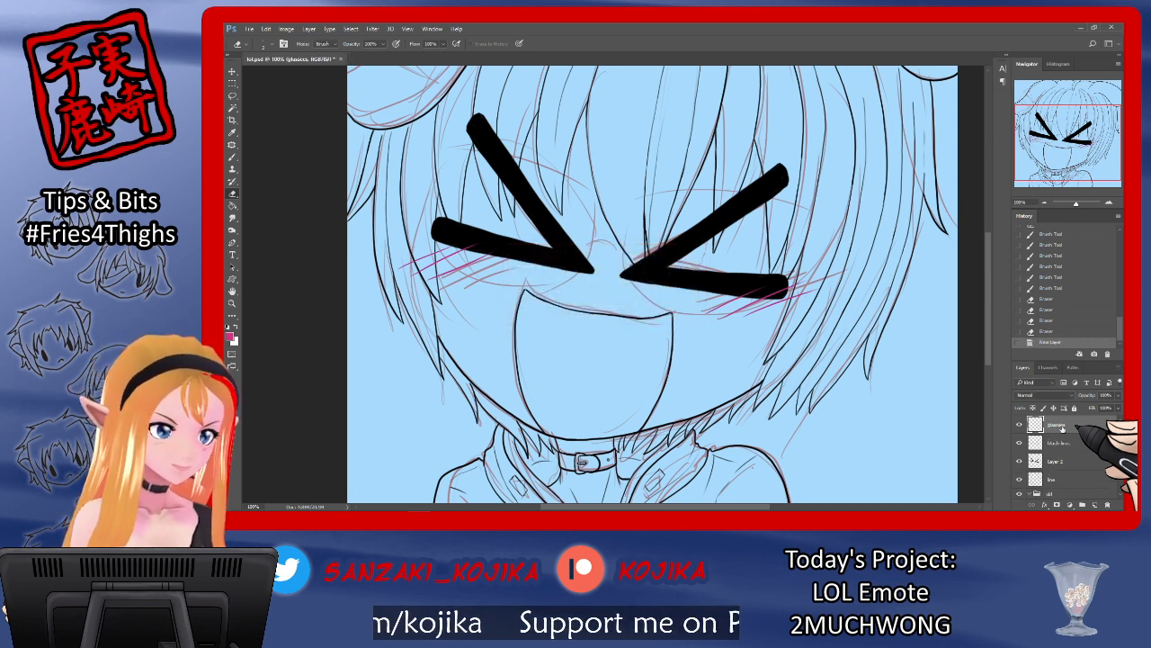
Step: Ink the upper rim of the left lens, the nose bridge, and the start of the right lens's rim in black
{"action": "key", "text": "ctrl+plus"}
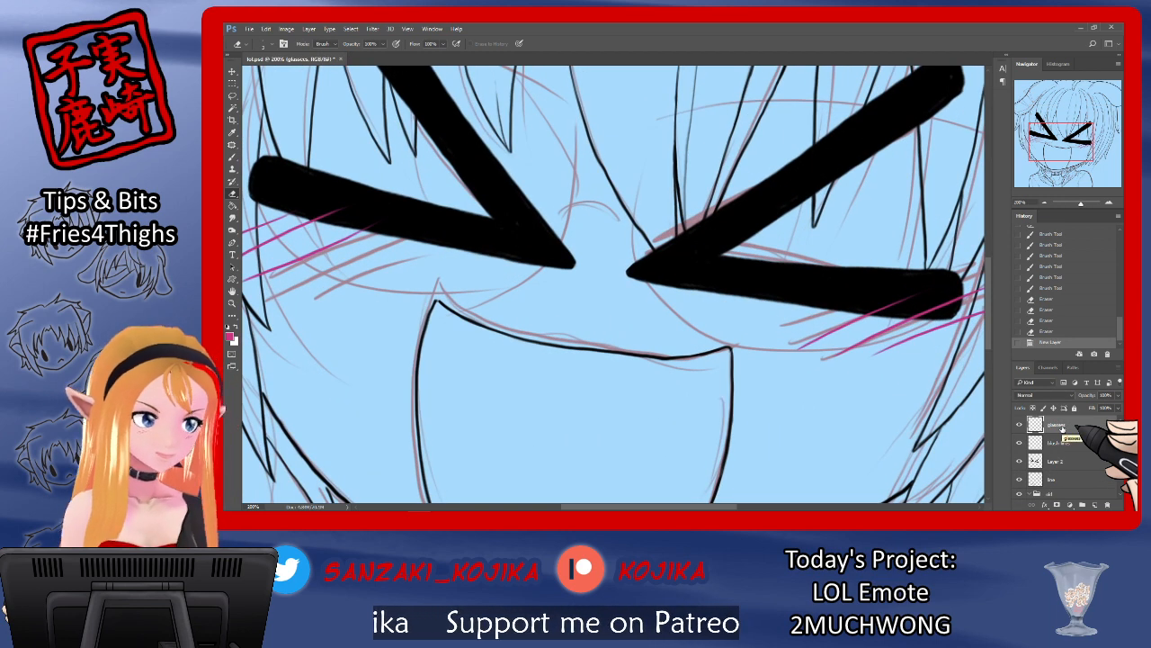
{"action": "left_click_drag", "start_coordinate": [988, 309], "coordinate": [989, 293]}
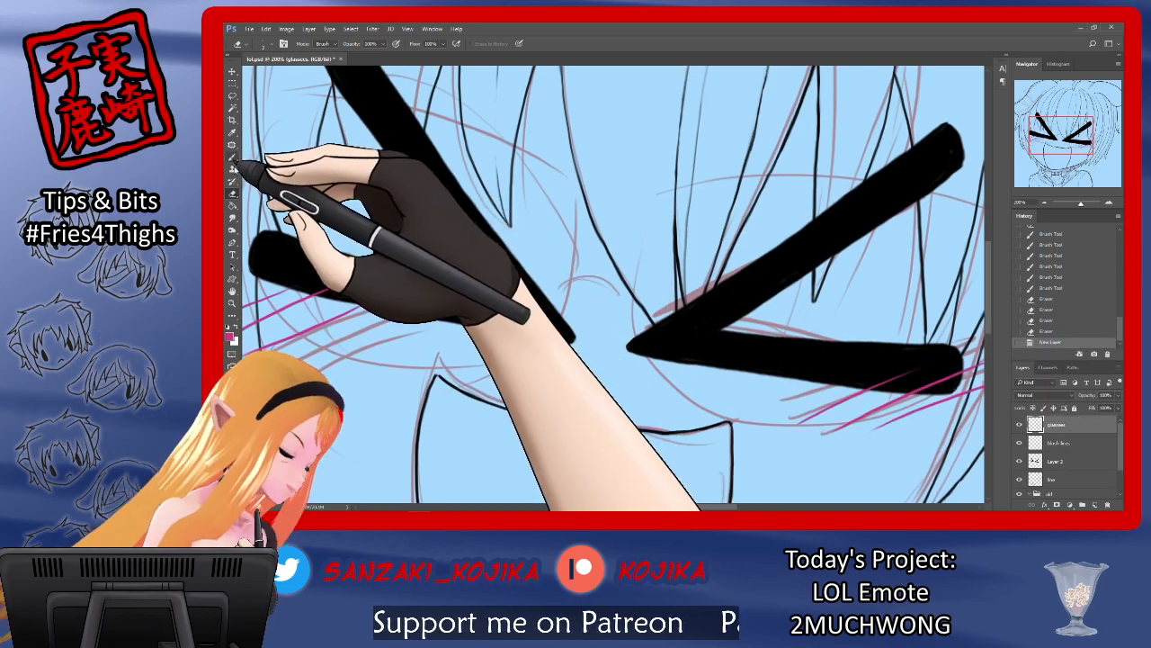
{"action": "left_click", "coordinate": [227, 327]}
{"action": "left_click", "coordinate": [233, 157]}
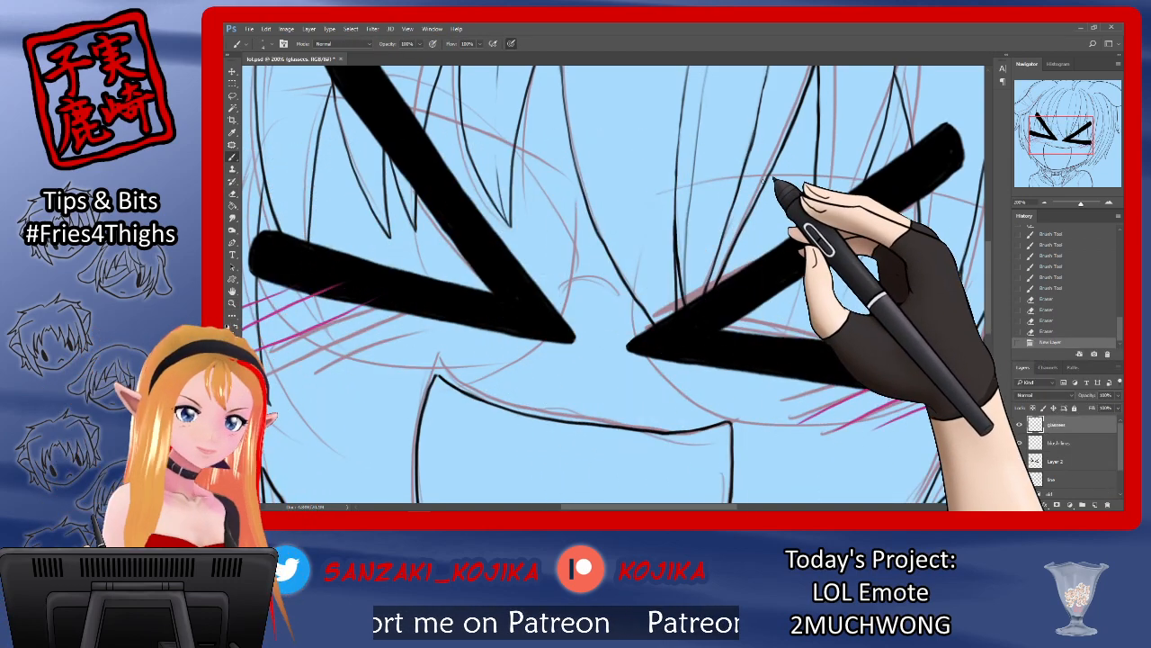
{"action": "left_click_drag", "start_coordinate": [689, 508], "coordinate": [665, 509]}
{"action": "left_click_drag", "start_coordinate": [988, 276], "coordinate": [987, 267]}
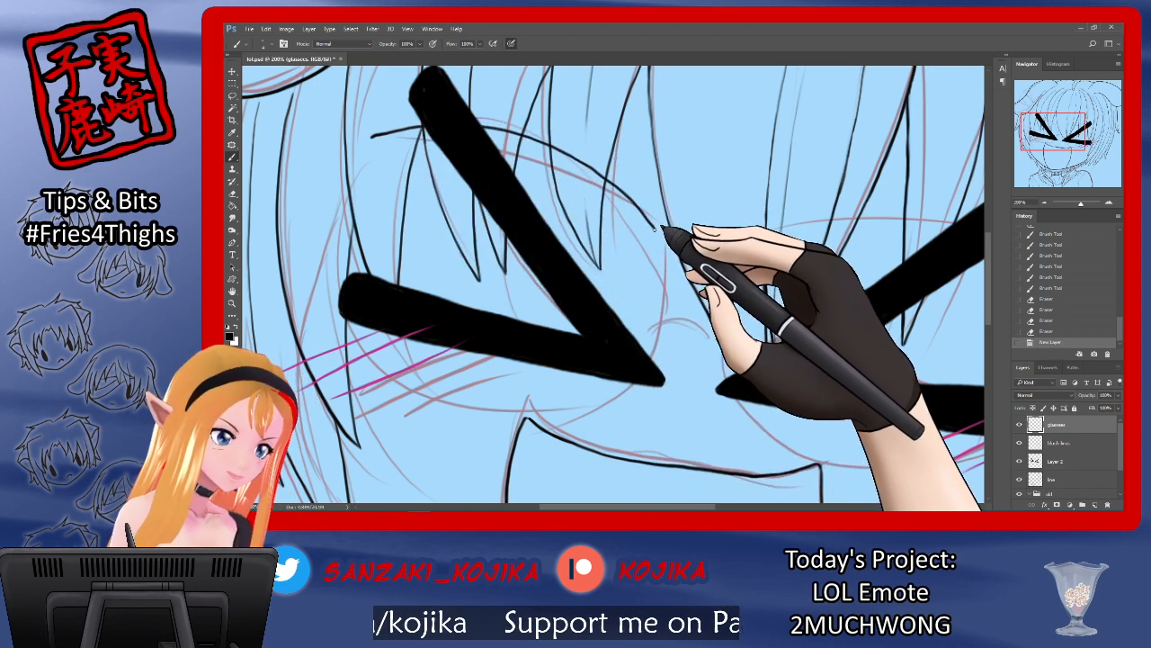
{"action": "mouse_move", "coordinate": [670, 267]}
{"action": "left_mouse_down"}
{"action": "mouse_move", "coordinate": [671, 285]}
{"action": "mouse_move", "coordinate": [722, 288]}
{"action": "mouse_move", "coordinate": [742, 245]}
{"action": "mouse_move", "coordinate": [777, 228]}
{"action": "mouse_move", "coordinate": [959, 222]}
{"action": "left_mouse_up"}
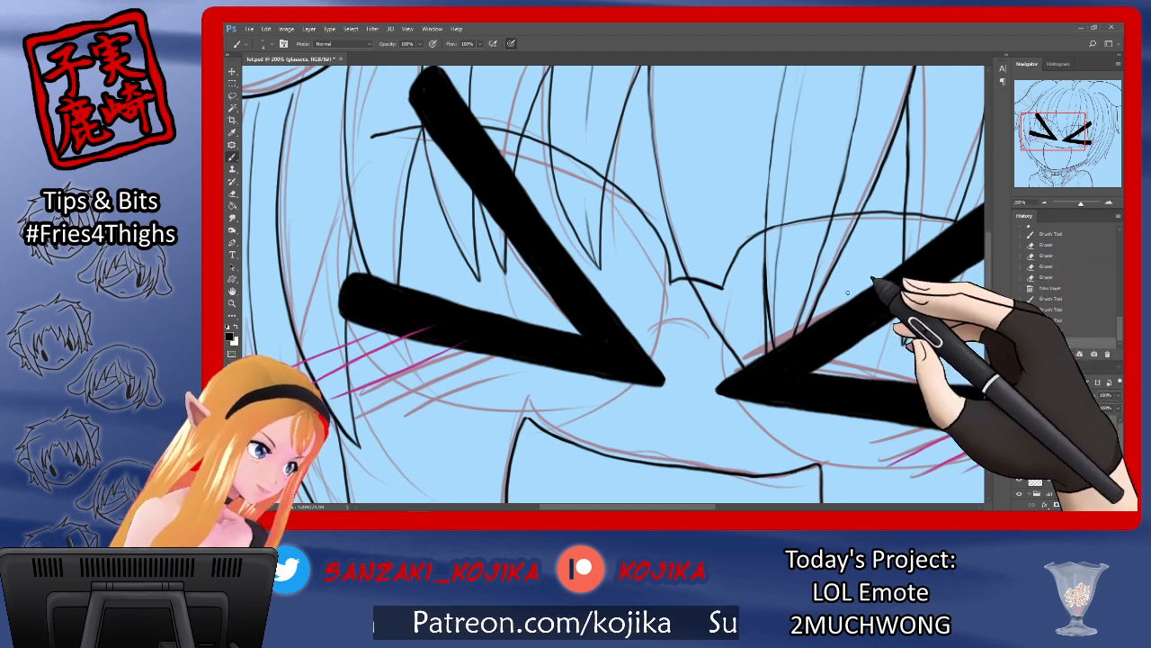
Step: Hide the black eyes on Layer 2 and redraw the right lens's upper rim along the sketch to its outer corner
{"action": "left_click_drag", "start_coordinate": [677, 507], "coordinate": [724, 510]}
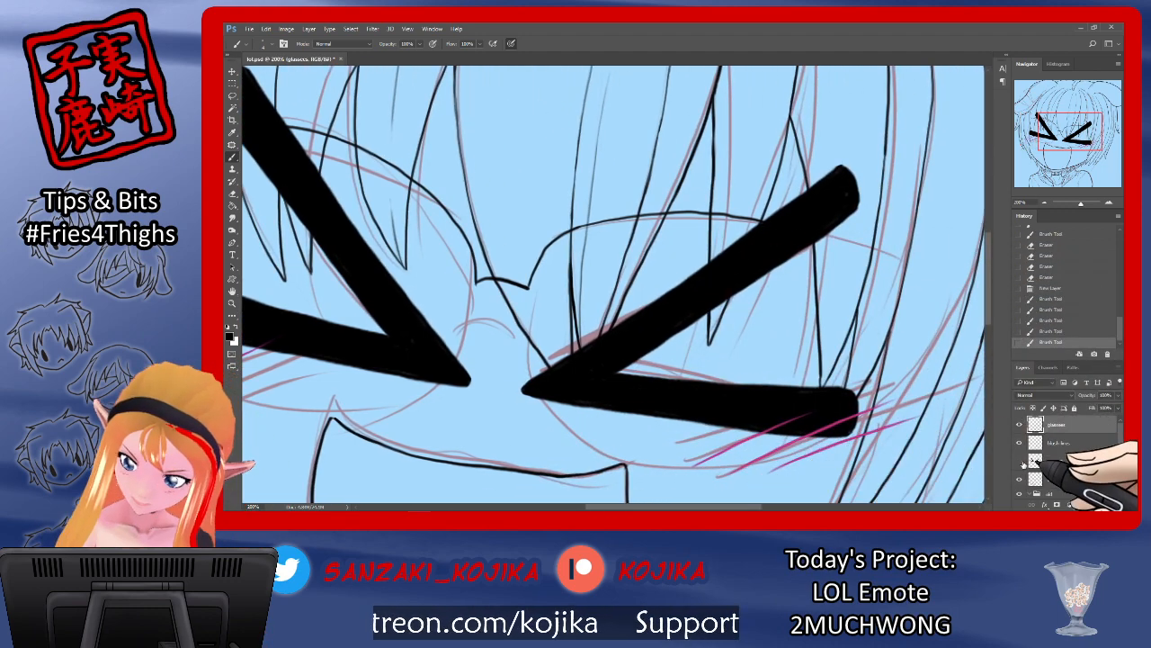
{"action": "left_click", "coordinate": [1020, 461]}
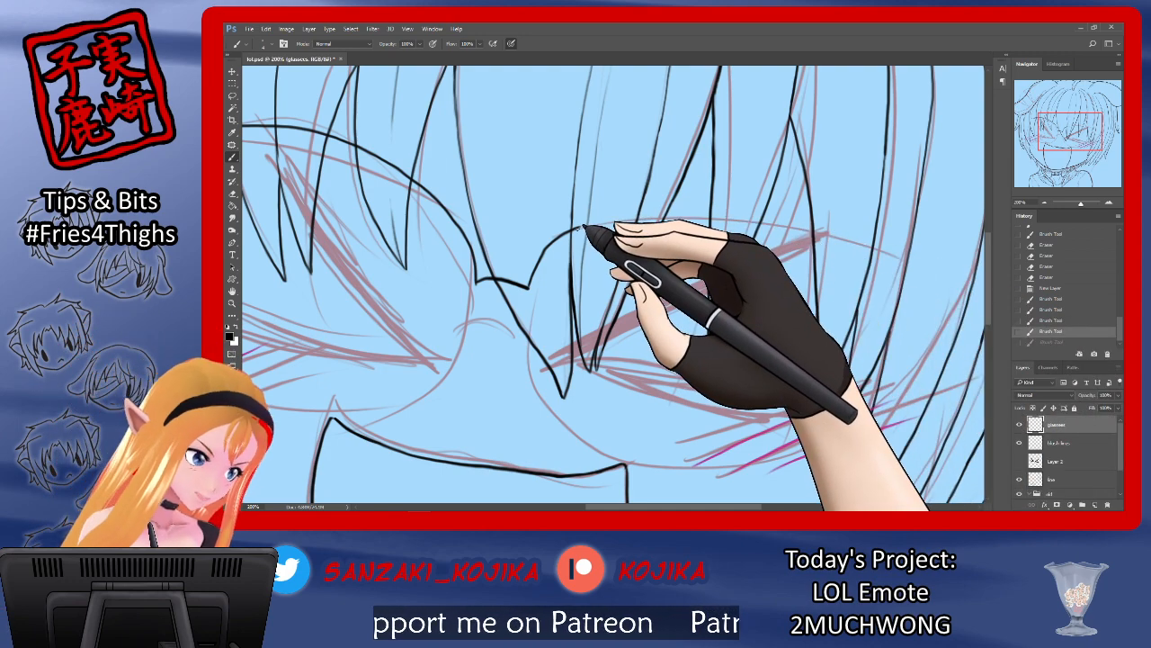
{"action": "mouse_move", "coordinate": [585, 228]}
{"action": "left_mouse_down"}
{"action": "mouse_move", "coordinate": [760, 220]}
{"action": "mouse_move", "coordinate": [887, 249]}
{"action": "mouse_move", "coordinate": [907, 265]}
{"action": "left_mouse_up"}
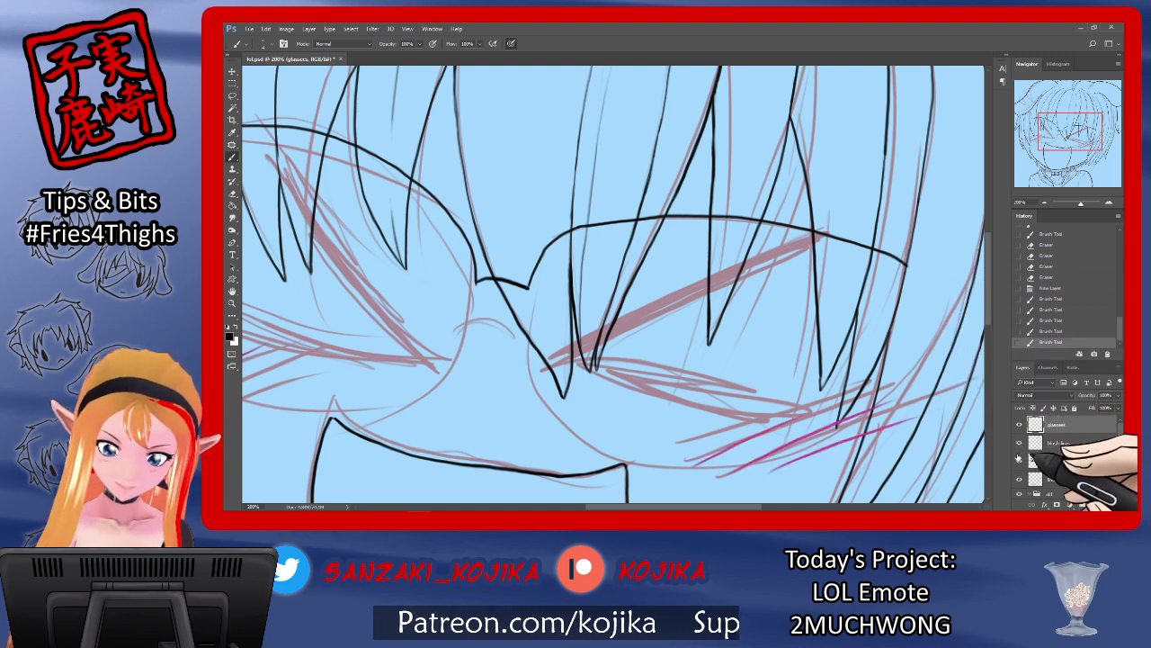
{"action": "left_click", "coordinate": [1019, 459]}
{"action": "left_click", "coordinate": [1019, 459]}
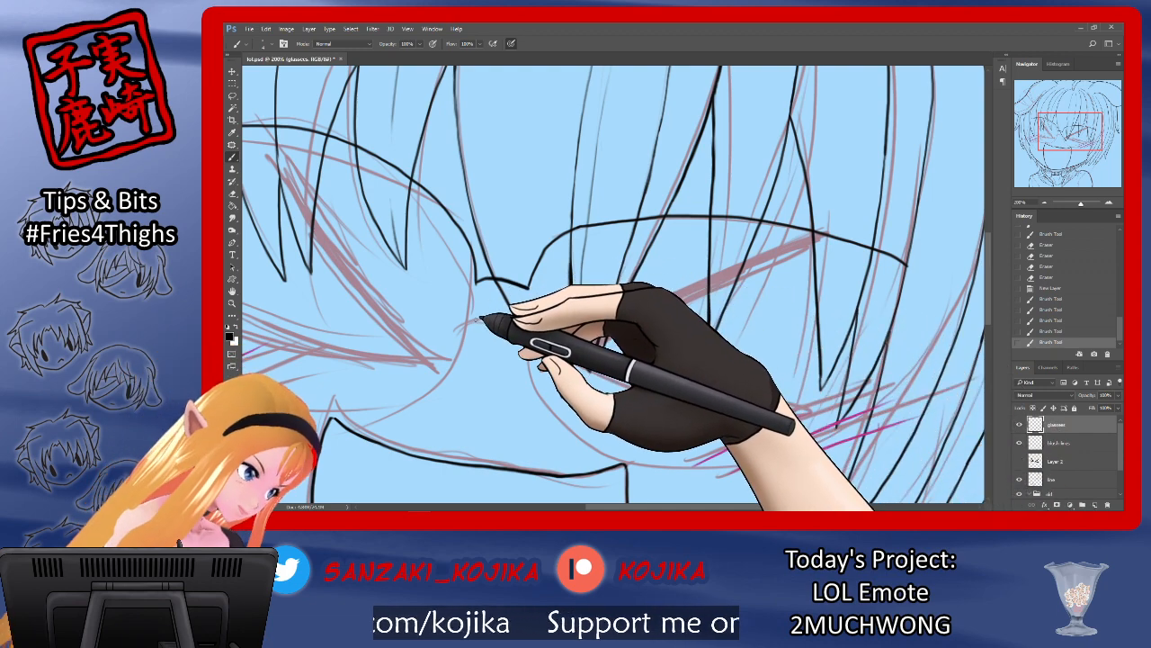
Step: Ink the lower line of the nose bridge and the left lens's outer side and bottom rim in black along the sketch
{"action": "left_click_drag", "start_coordinate": [381, 329], "coordinate": [548, 336]}
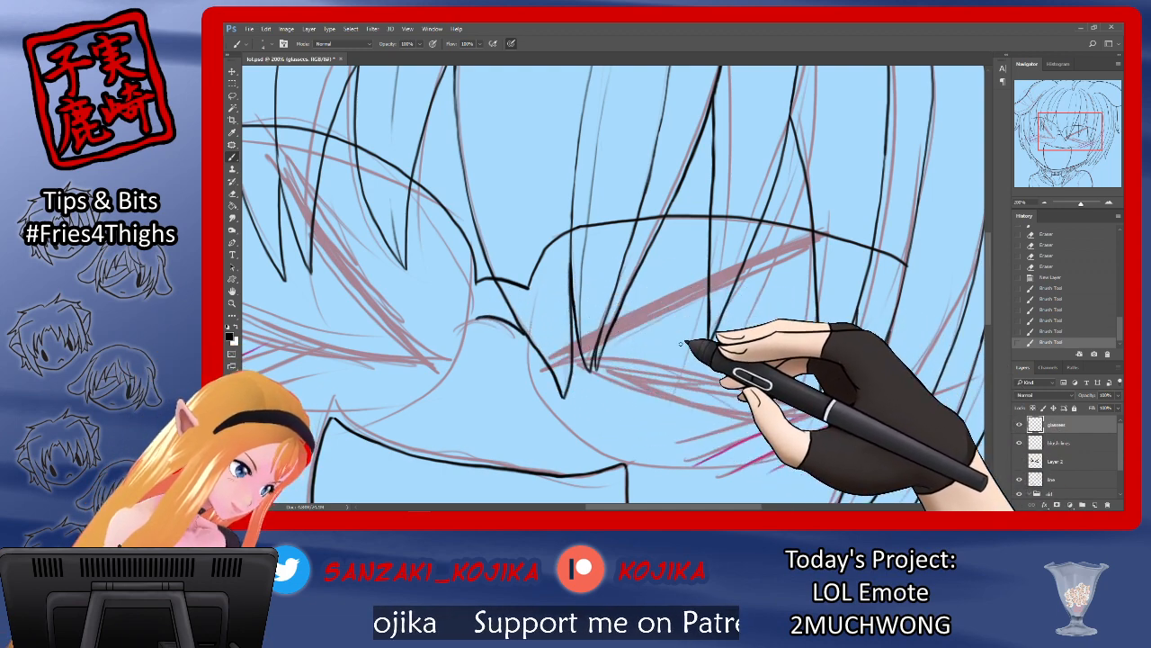
{"action": "scroll", "coordinate": [769, 477], "scroll_direction": "left", "scroll_amount": 5}
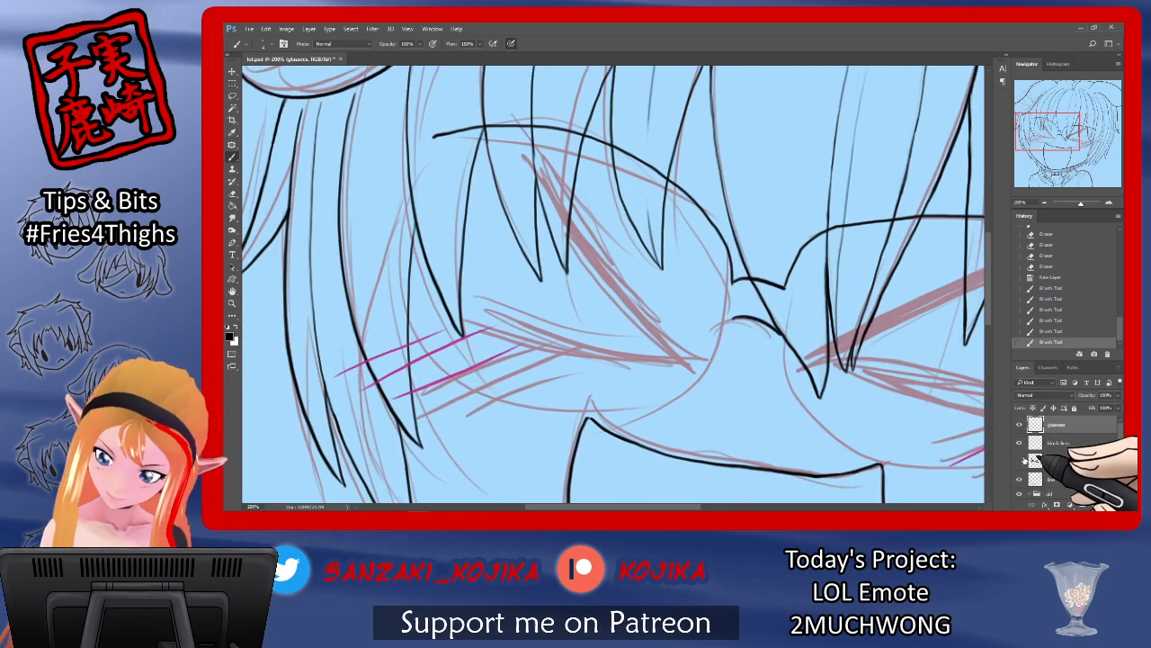
{"action": "left_click", "coordinate": [1019, 460]}
{"action": "left_click", "coordinate": [1019, 460]}
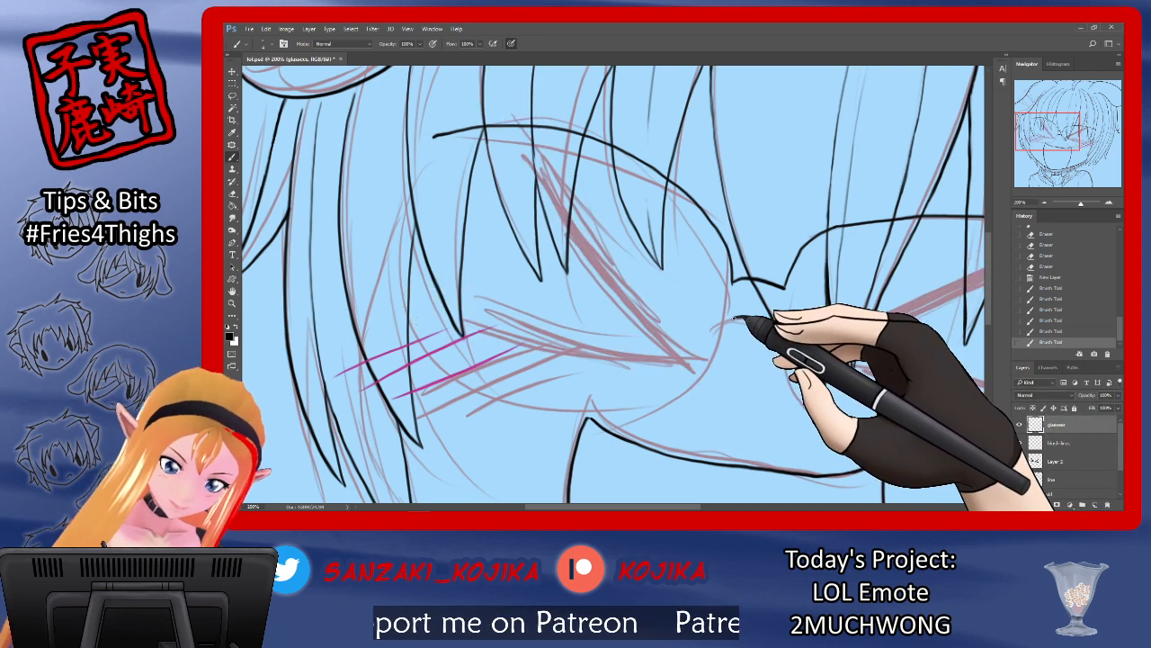
{"action": "left_click_drag", "start_coordinate": [731, 320], "coordinate": [713, 358]}
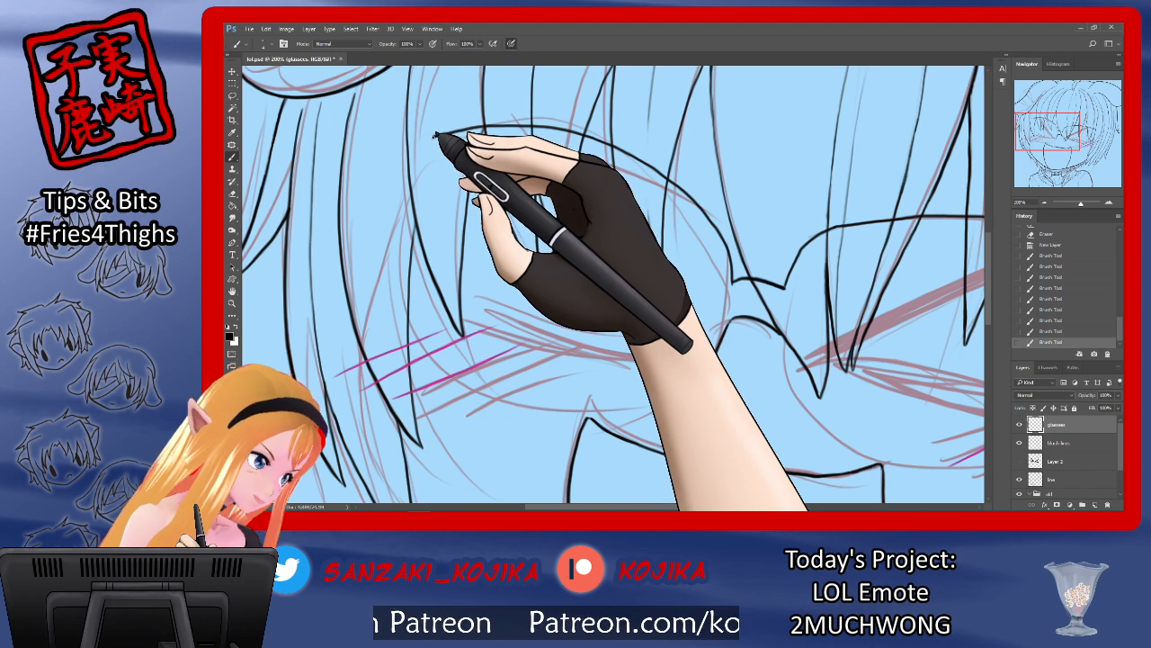
{"action": "left_click_drag", "start_coordinate": [441, 135], "coordinate": [431, 139]}
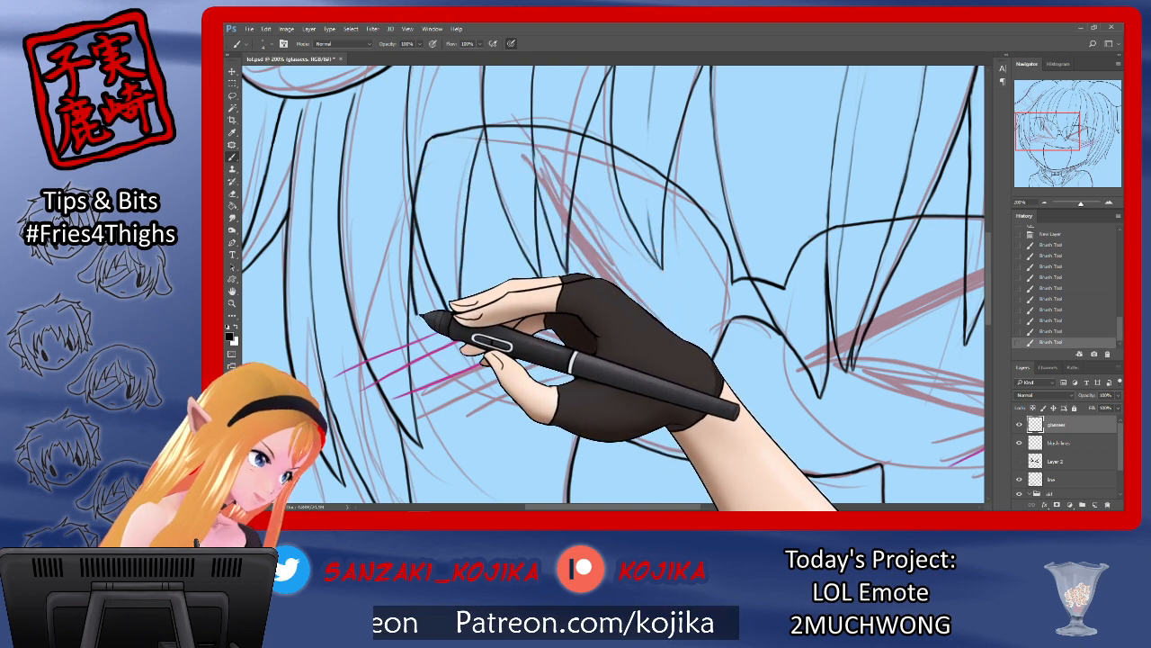
{"action": "mouse_move", "coordinate": [459, 360]}
{"action": "left_mouse_down"}
{"action": "mouse_move", "coordinate": [466, 385]}
{"action": "mouse_move", "coordinate": [455, 374]}
{"action": "mouse_move", "coordinate": [534, 411]}
{"action": "mouse_move", "coordinate": [617, 411]}
{"action": "left_mouse_up"}
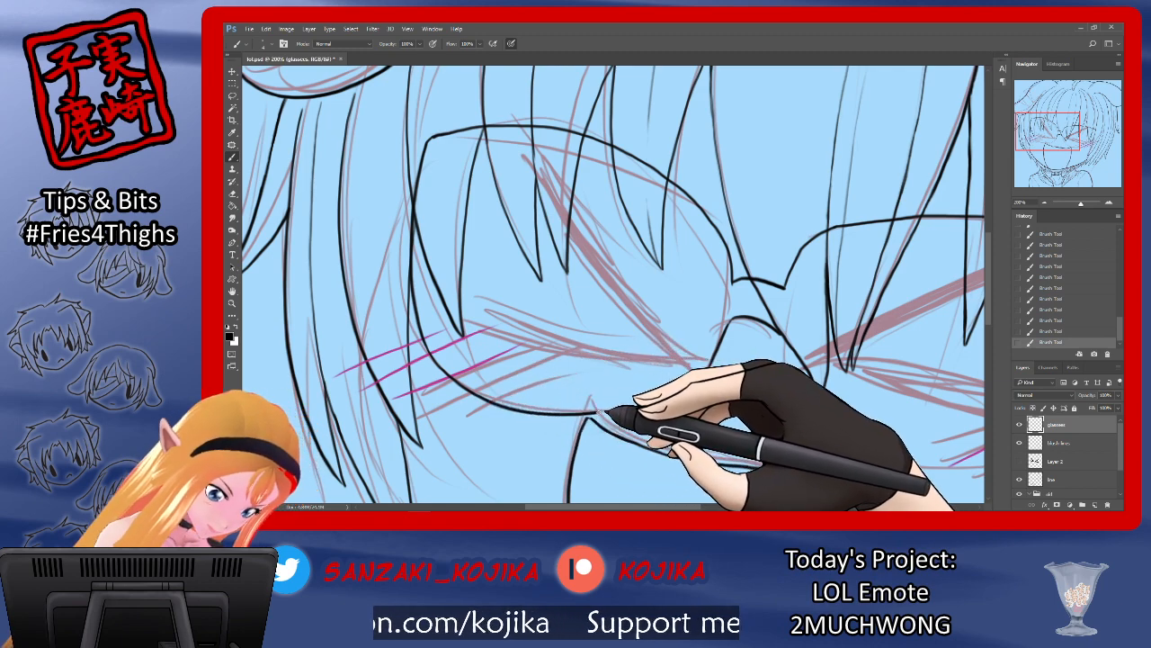
Step: Hide the rough sketch and erase the rough stroke ends along the left lens's lower rim on the glasses layer
{"action": "left_click", "coordinate": [1019, 479]}
{"action": "left_click", "coordinate": [1019, 478]}
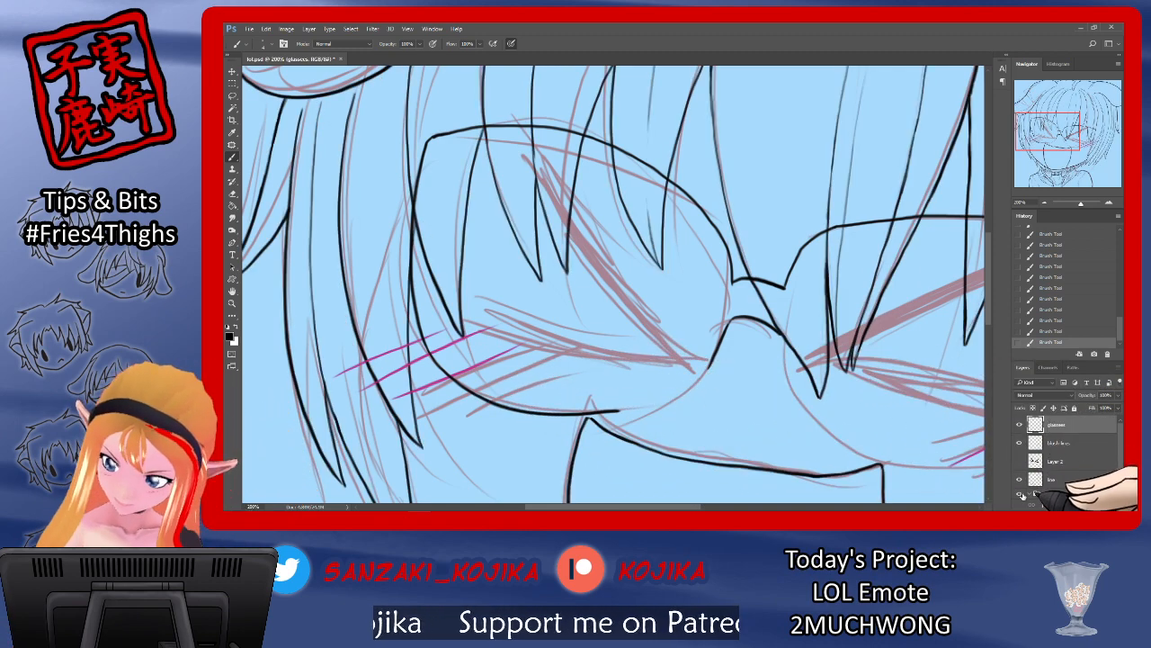
{"action": "left_click", "coordinate": [1019, 484]}
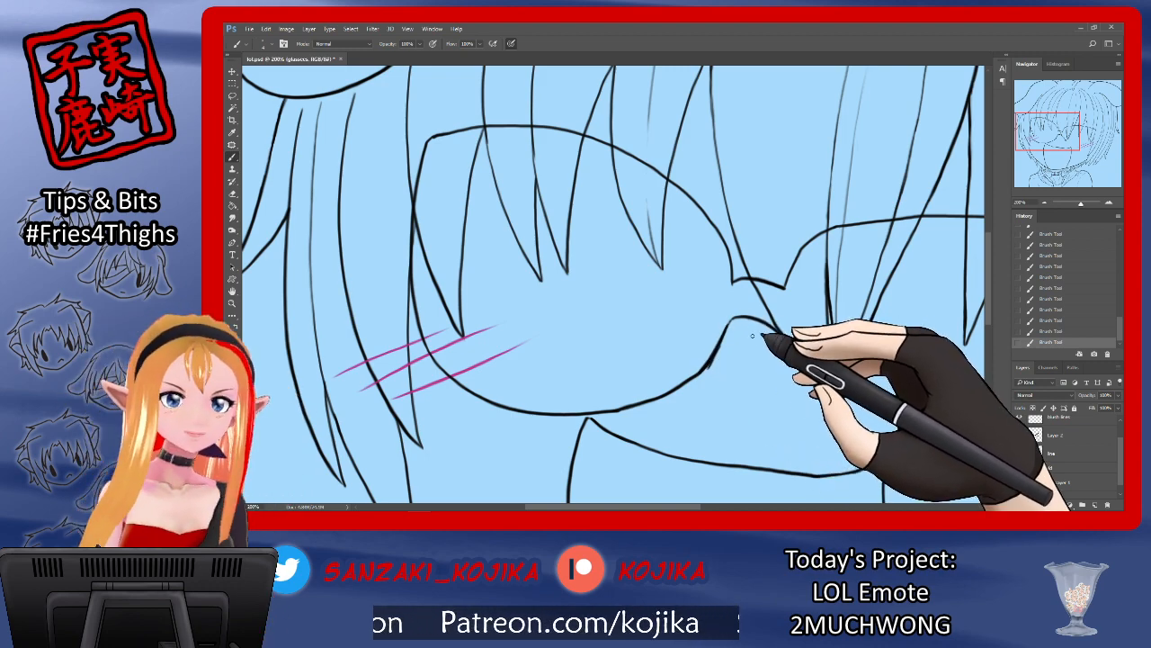
{"action": "left_click", "coordinate": [232, 205]}
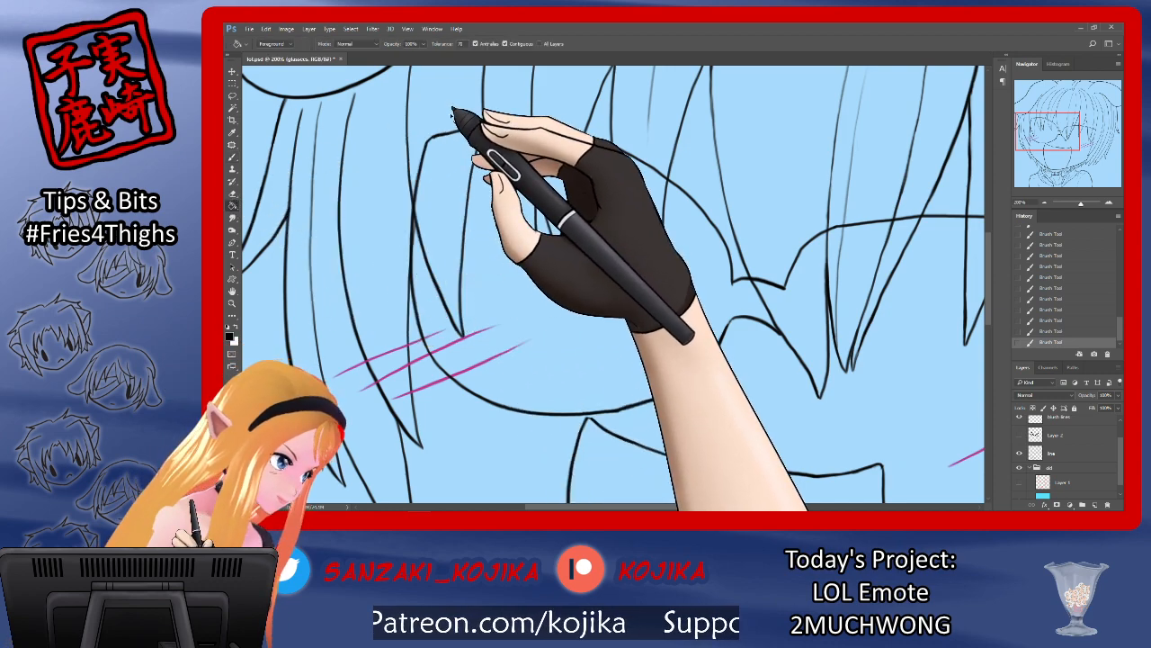
{"action": "left_click", "coordinate": [232, 192]}
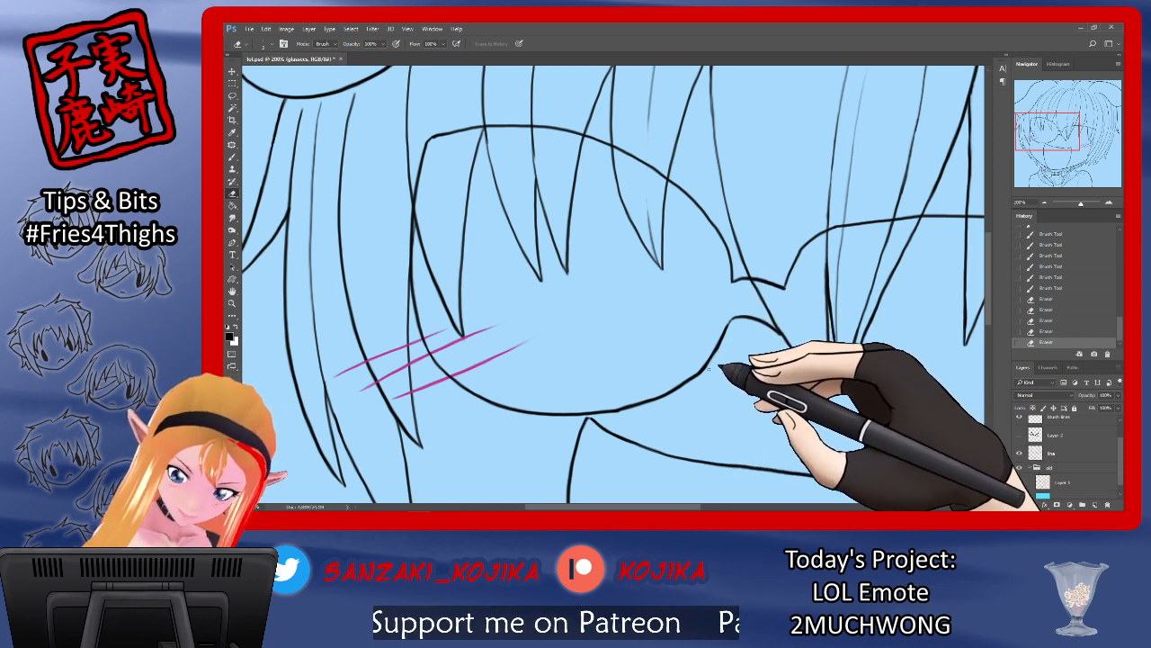
Step: Ink the right lens's outer side, trimming the overshoot at its upper corner, and move Layer 2 below the line layer
{"action": "left_click_drag", "start_coordinate": [637, 507], "coordinate": [760, 509]}
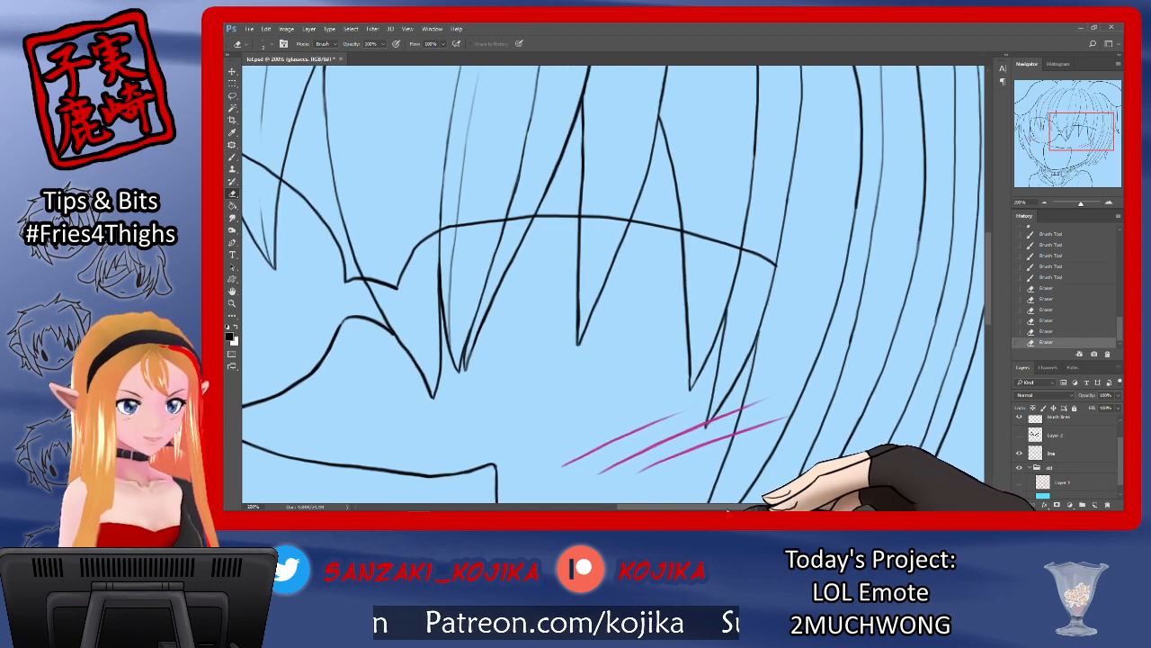
{"action": "left_click", "coordinate": [232, 156]}
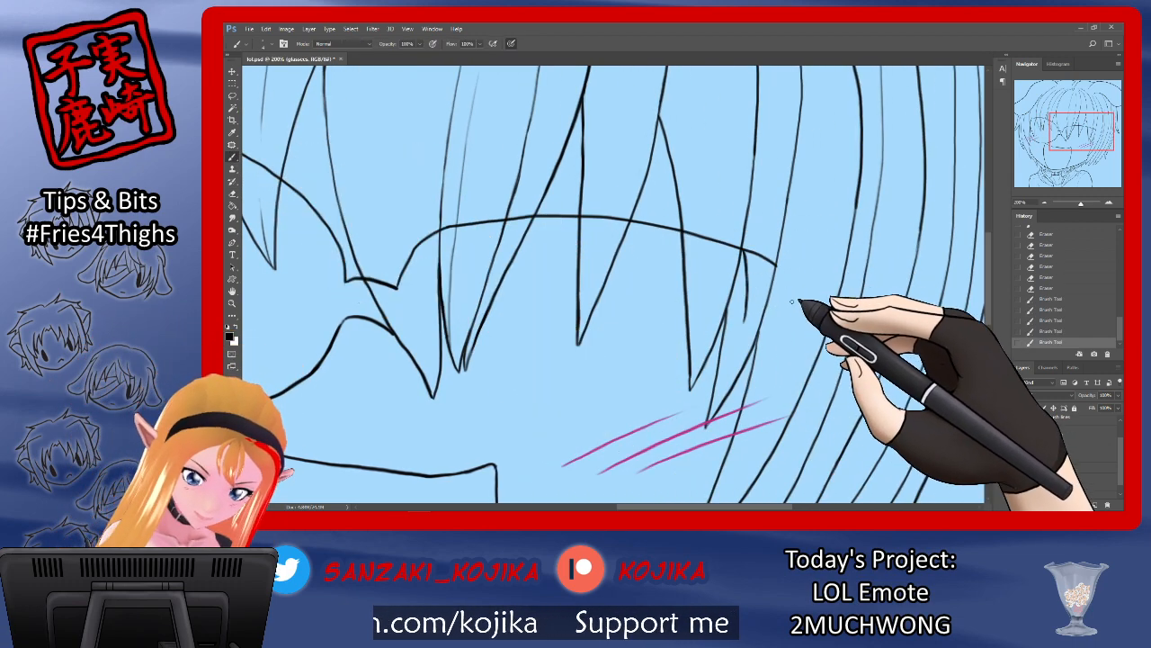
{"action": "left_click", "coordinate": [232, 193]}
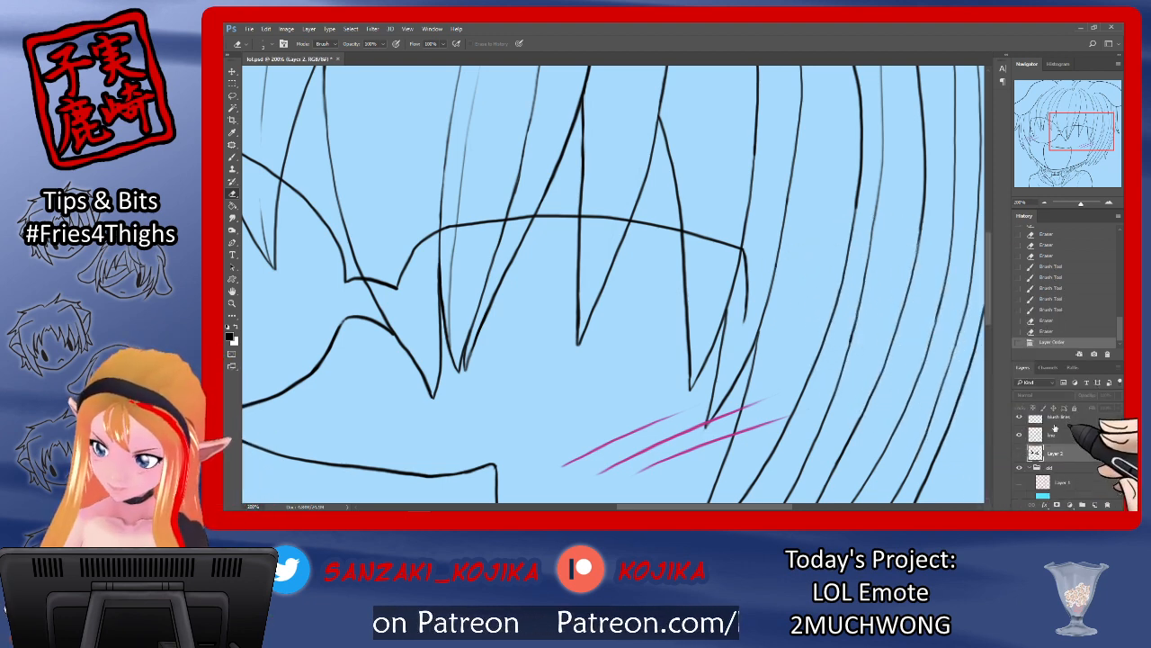
Step: Show the rough sketch and ink the right lens's inner side and the start of its bottom rim on the line layer
{"action": "left_click", "coordinate": [1021, 490]}
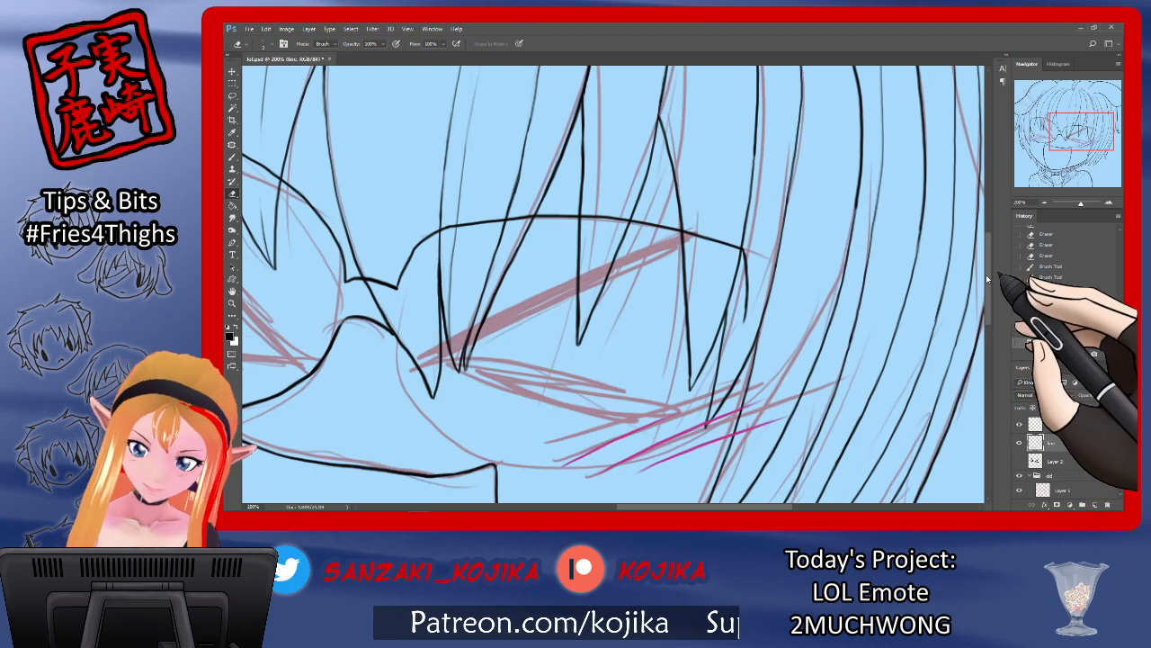
{"action": "scroll", "coordinate": [985, 279], "scroll_direction": "down", "scroll_amount": 3}
{"action": "left_click", "coordinate": [233, 158]}
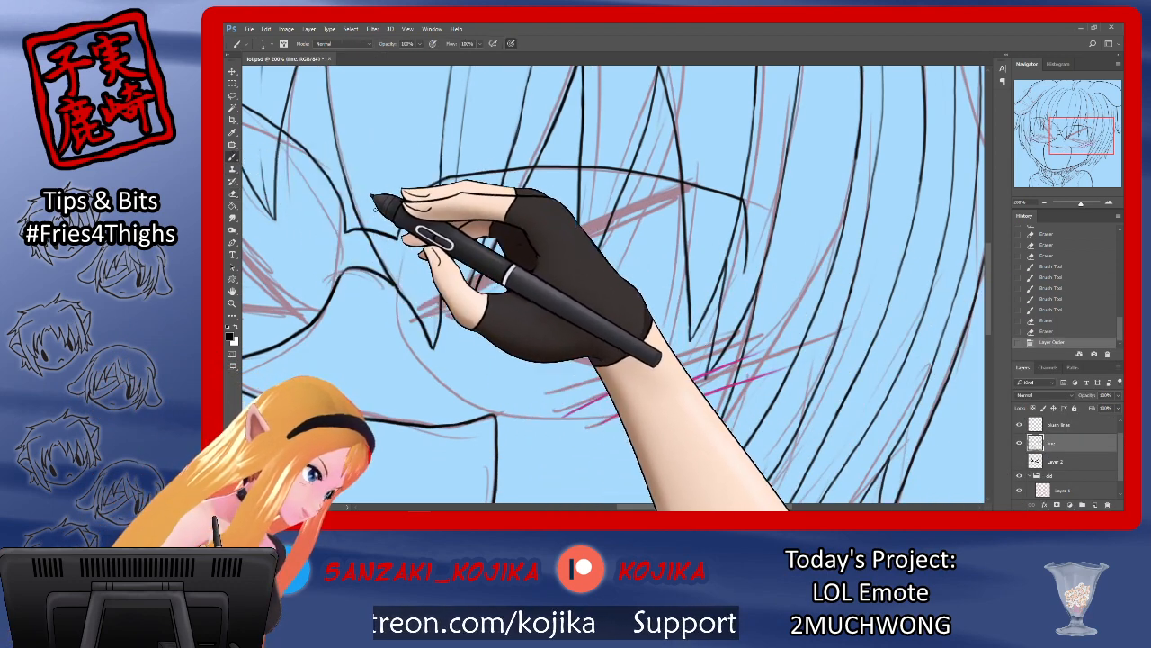
{"action": "left_click_drag", "start_coordinate": [390, 280], "coordinate": [398, 288]}
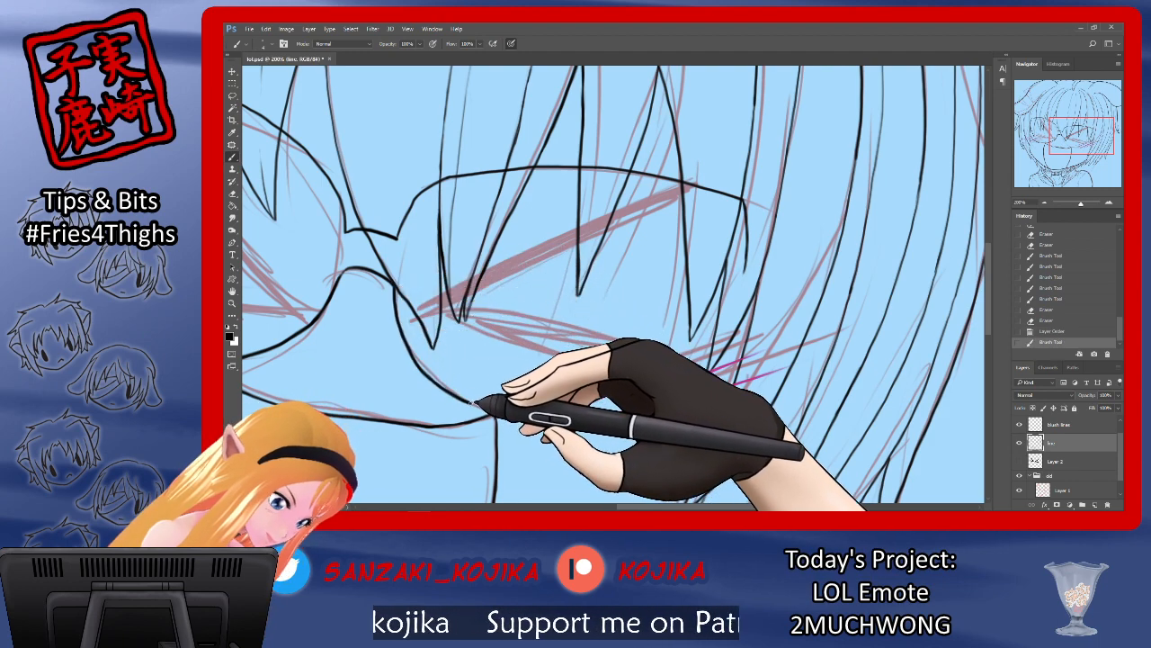
{"action": "left_click_drag", "start_coordinate": [504, 414], "coordinate": [545, 415]}
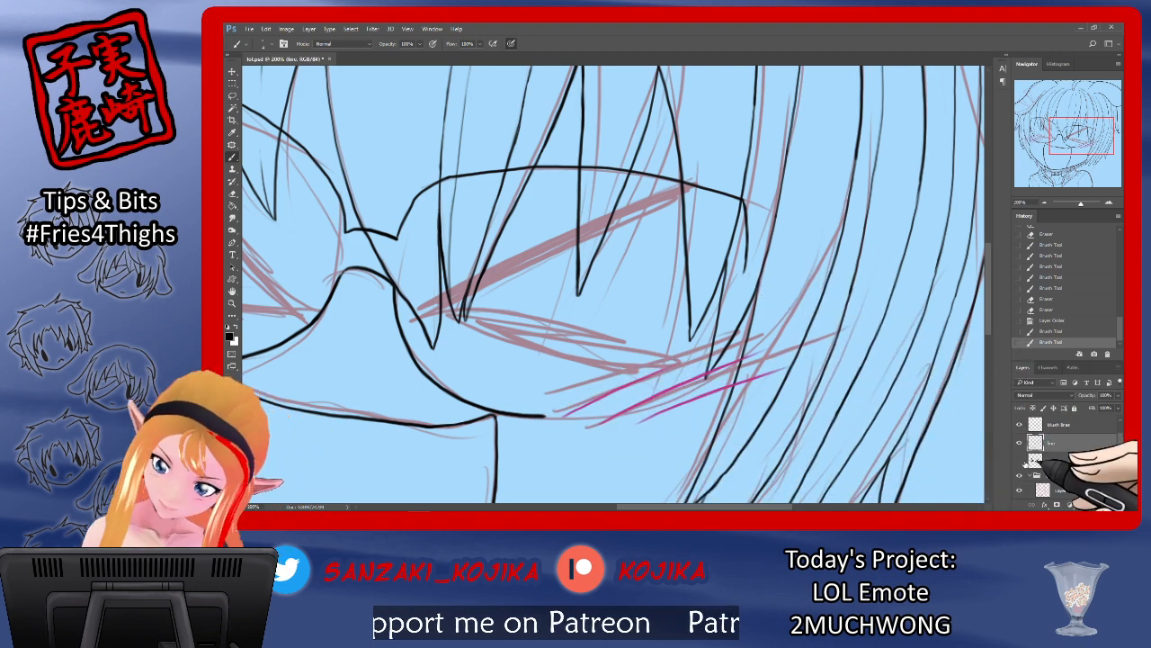
Step: Hide the sketch, redraw the right lens's inner lower rim on the line layer, and erase the doubled stroke beside it
{"action": "left_click", "coordinate": [1021, 490]}
{"action": "left_click", "coordinate": [1019, 460]}
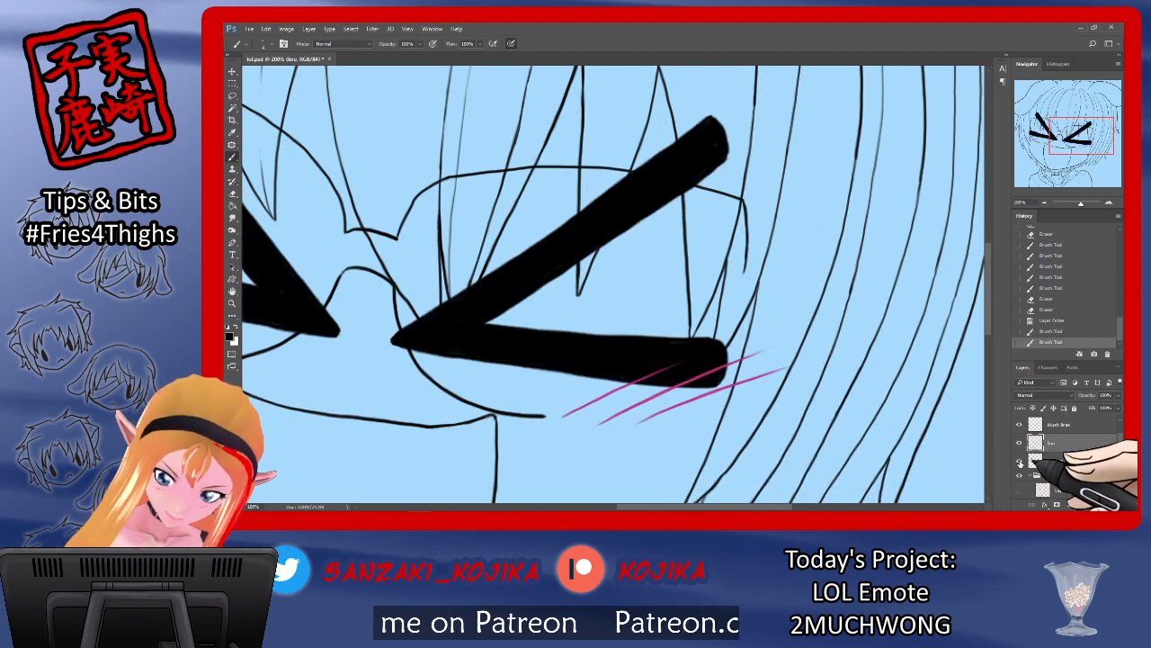
{"action": "left_click", "coordinate": [1019, 461]}
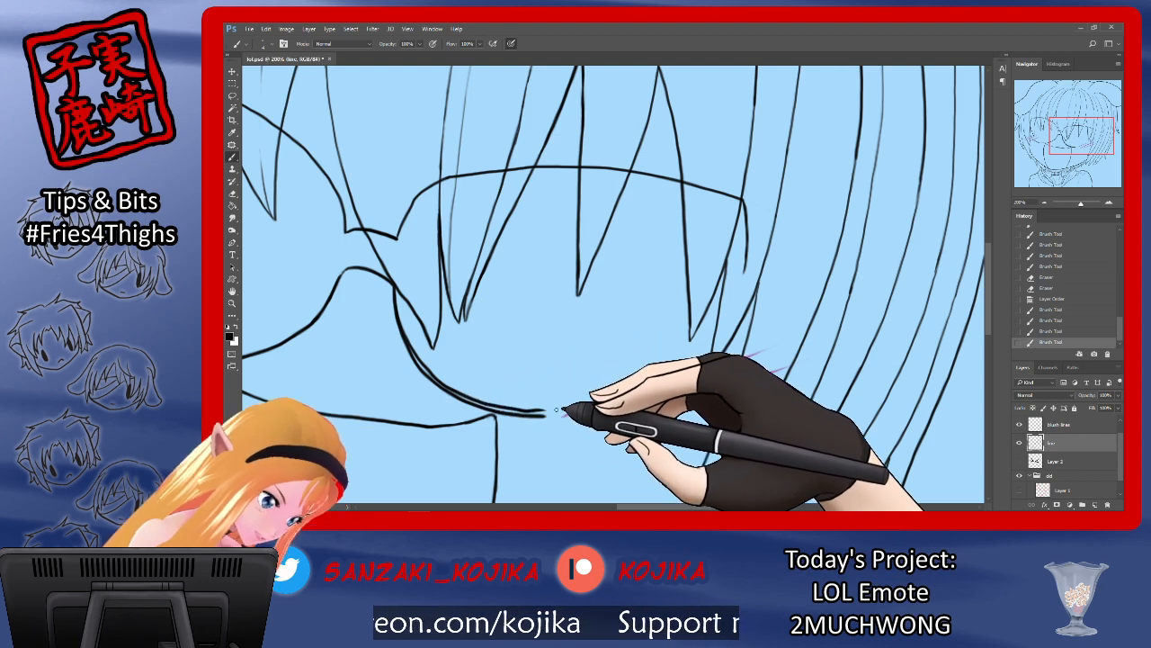
{"action": "left_click", "coordinate": [232, 192]}
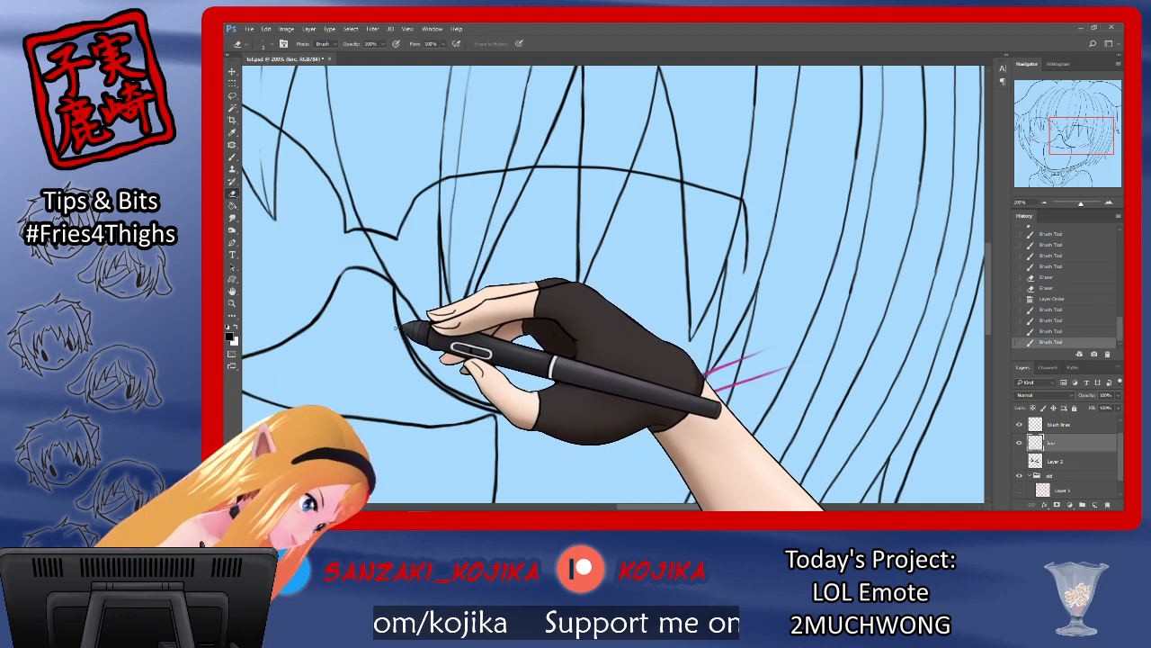
{"action": "left_click_drag", "start_coordinate": [395, 304], "coordinate": [393, 295]}
{"action": "left_click_drag", "start_coordinate": [394, 296], "coordinate": [398, 310]}
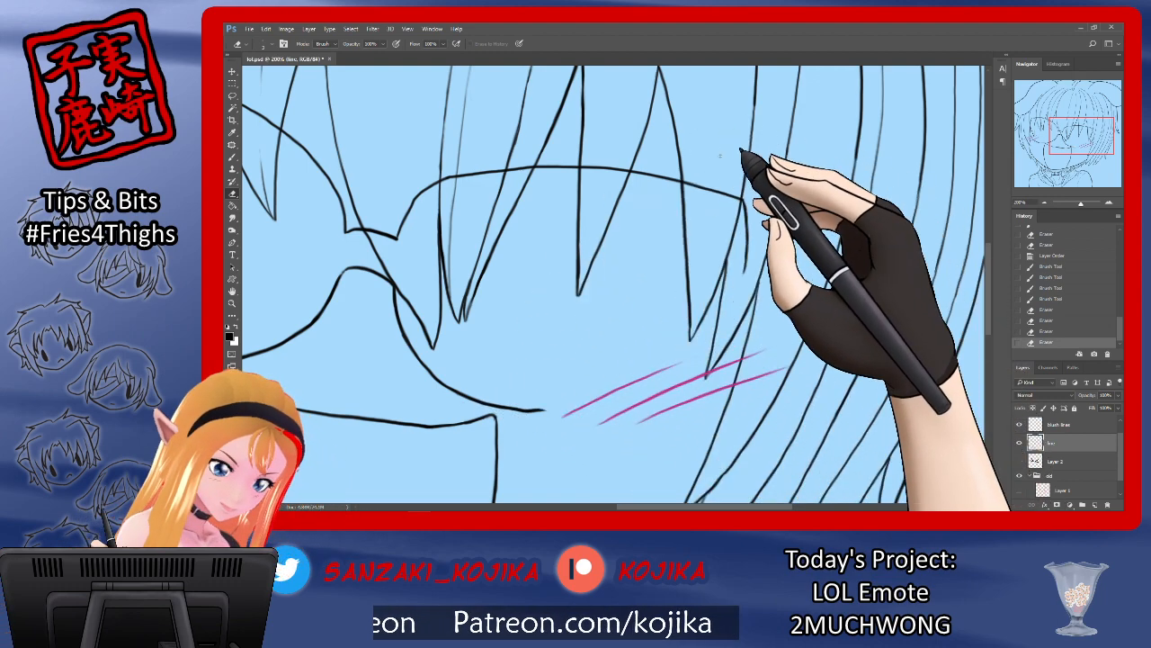
Step: Ink the right lens's remaining lower rim from its outer side to the bottom, and try to erase the overlap at the outer side
{"action": "key", "text": "b"}
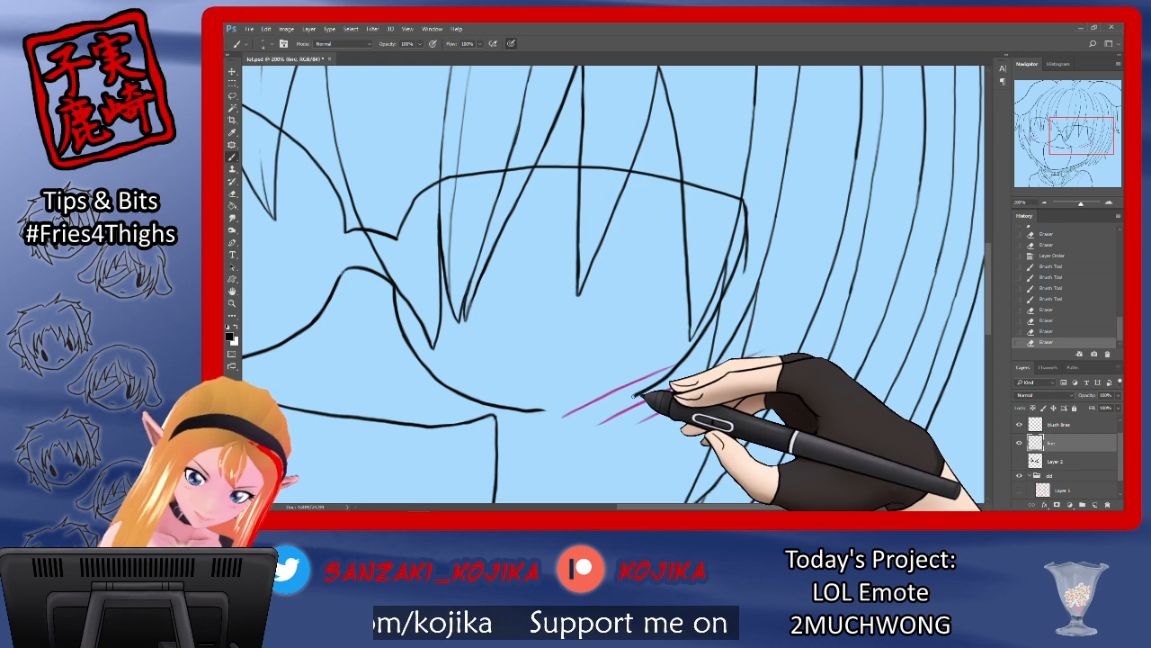
{"action": "left_click_drag", "start_coordinate": [585, 408], "coordinate": [514, 403]}
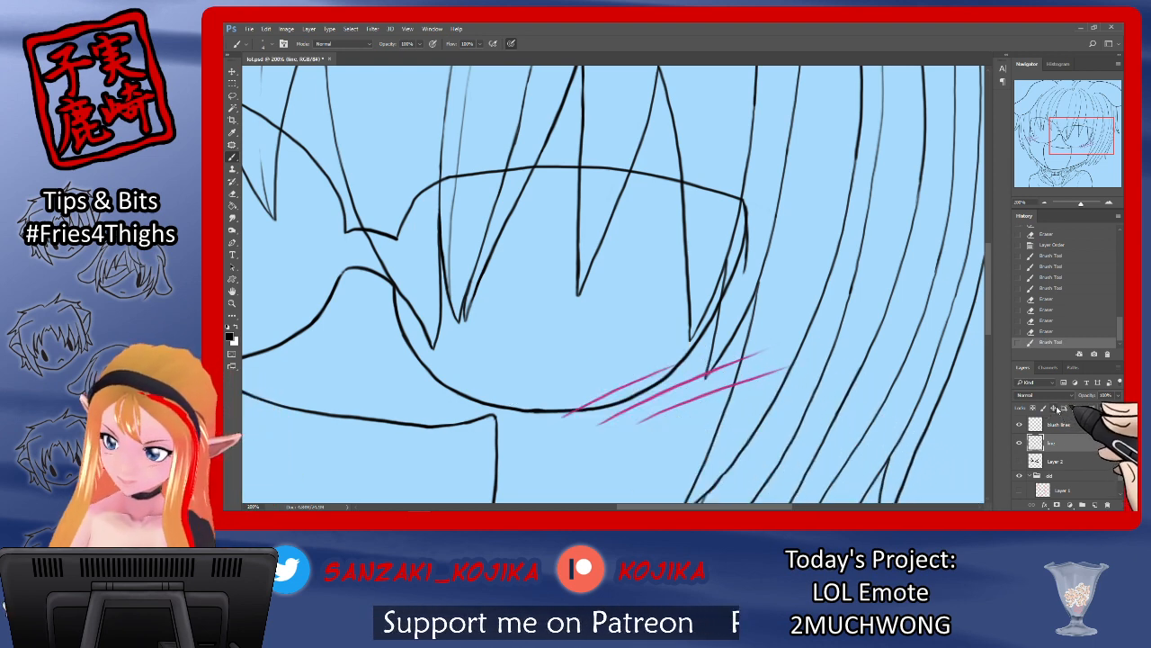
{"action": "key", "text": "e"}
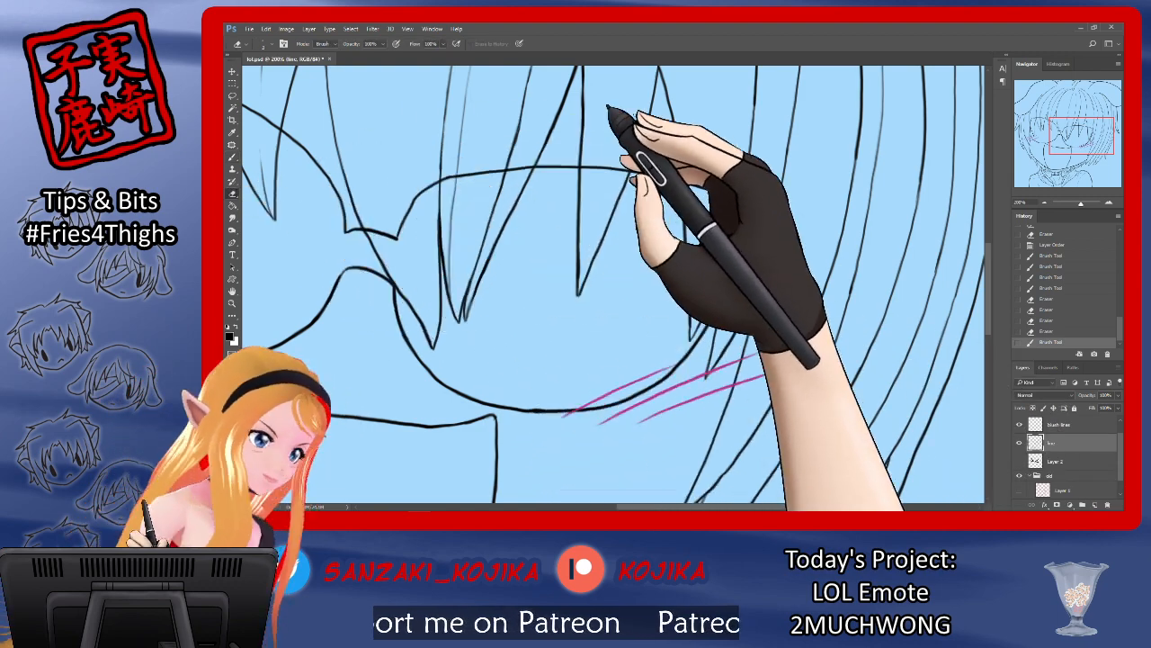
{"action": "mouse_move", "coordinate": [749, 206]}
{"action": "left_mouse_down"}
{"action": "mouse_move", "coordinate": [745, 254]}
{"action": "mouse_move", "coordinate": [746, 236]}
{"action": "left_mouse_up"}
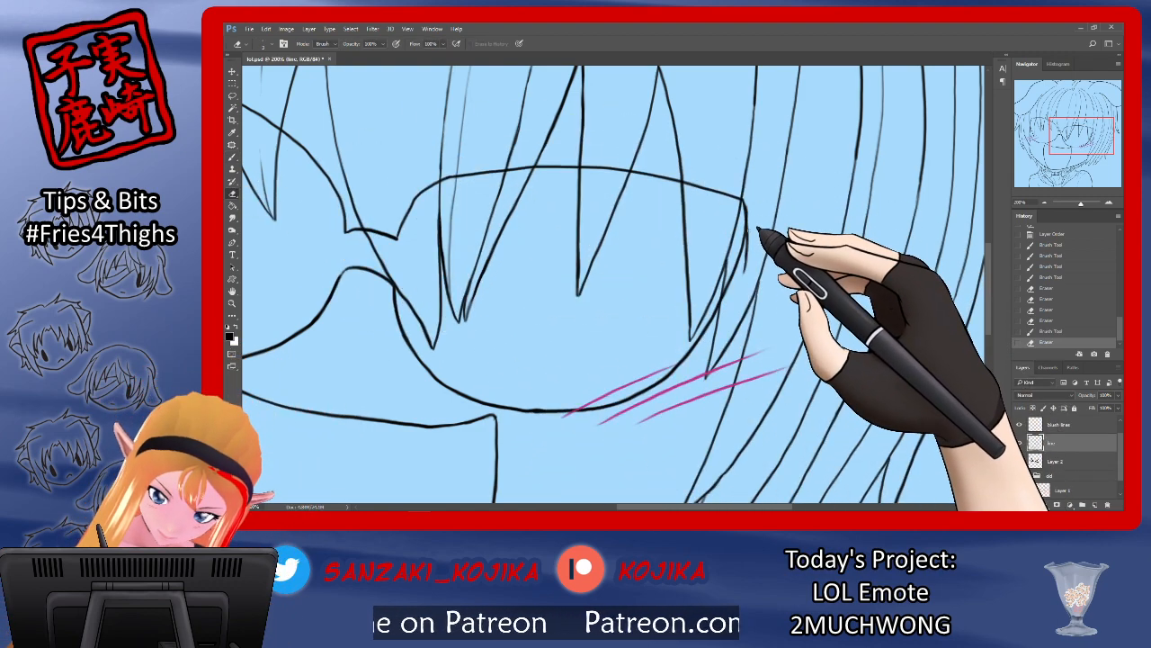
{"action": "left_click_drag", "start_coordinate": [741, 275], "coordinate": [738, 286]}
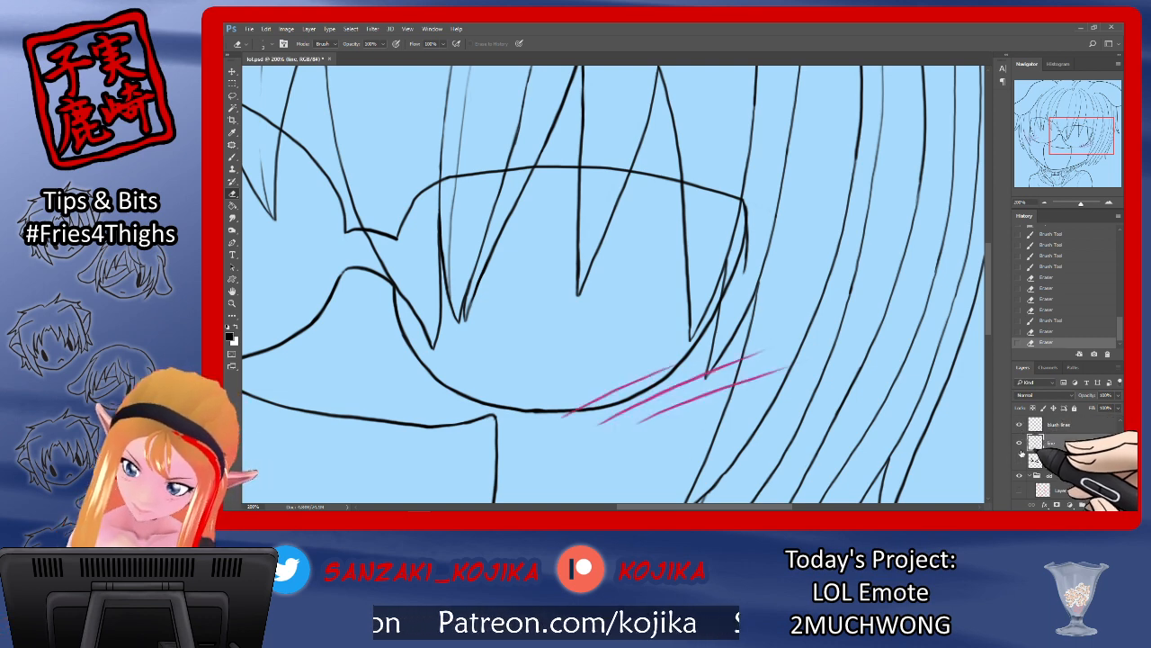
Step: Toggle the visibility of individual layers to check which layer holds the right lens's lower rim strokes
{"action": "left_click", "coordinate": [1021, 459]}
{"action": "left_click", "coordinate": [1021, 460]}
{"action": "left_click", "coordinate": [1020, 425]}
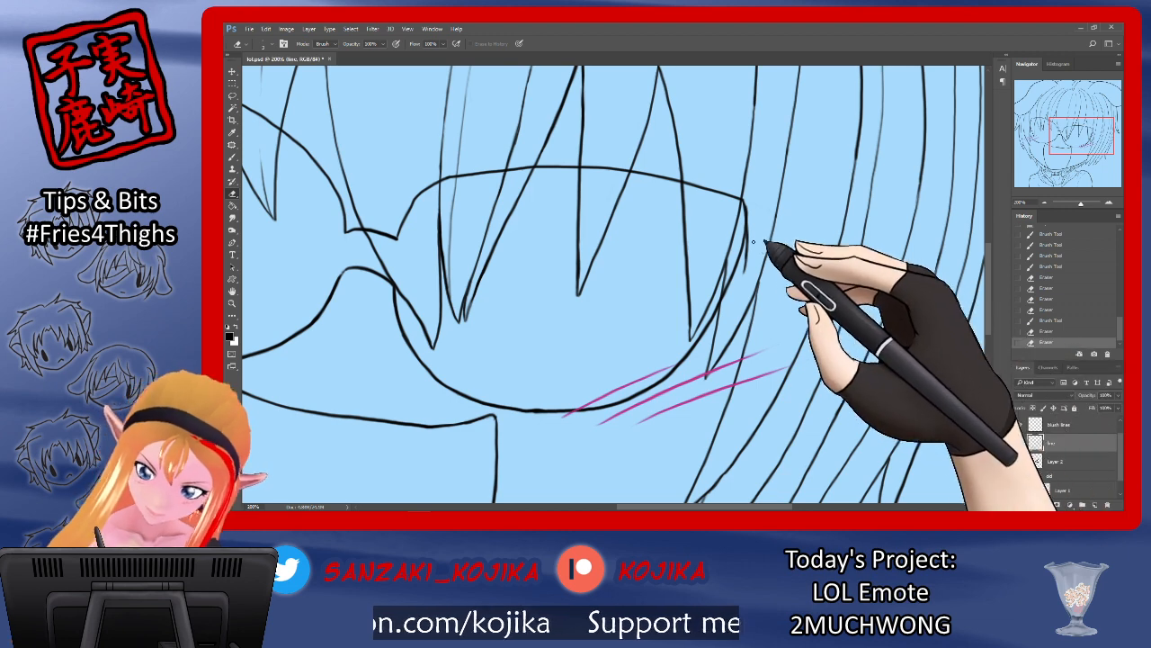
{"action": "left_click", "coordinate": [1020, 442]}
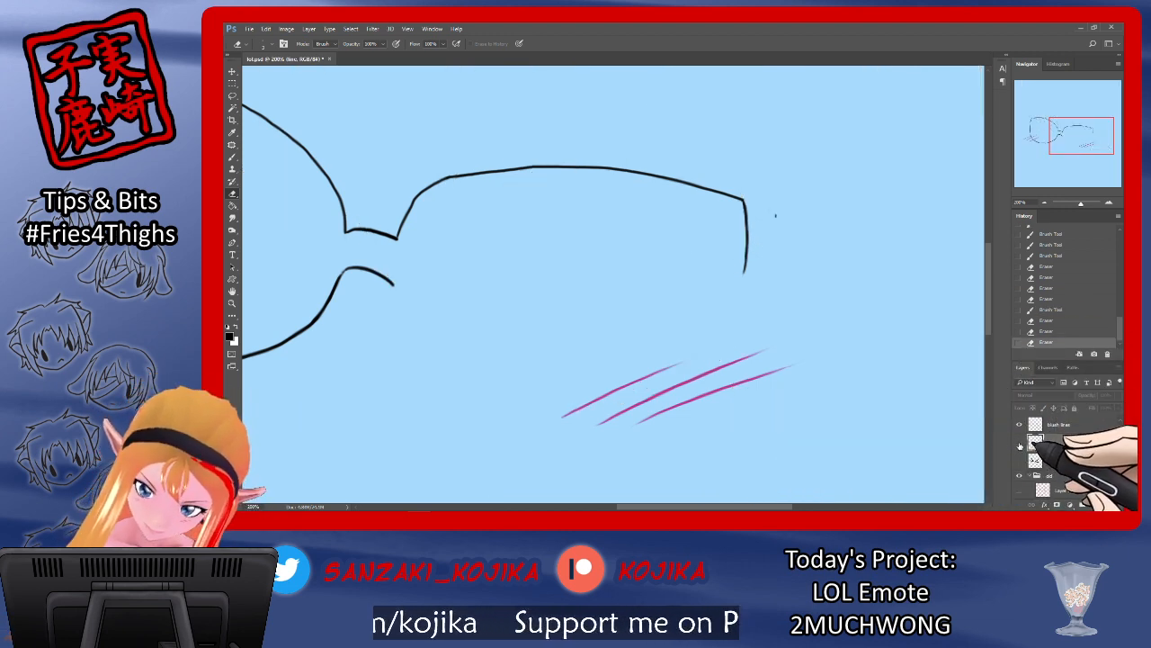
{"action": "left_click", "coordinate": [1020, 442]}
{"action": "left_click", "coordinate": [1019, 442]}
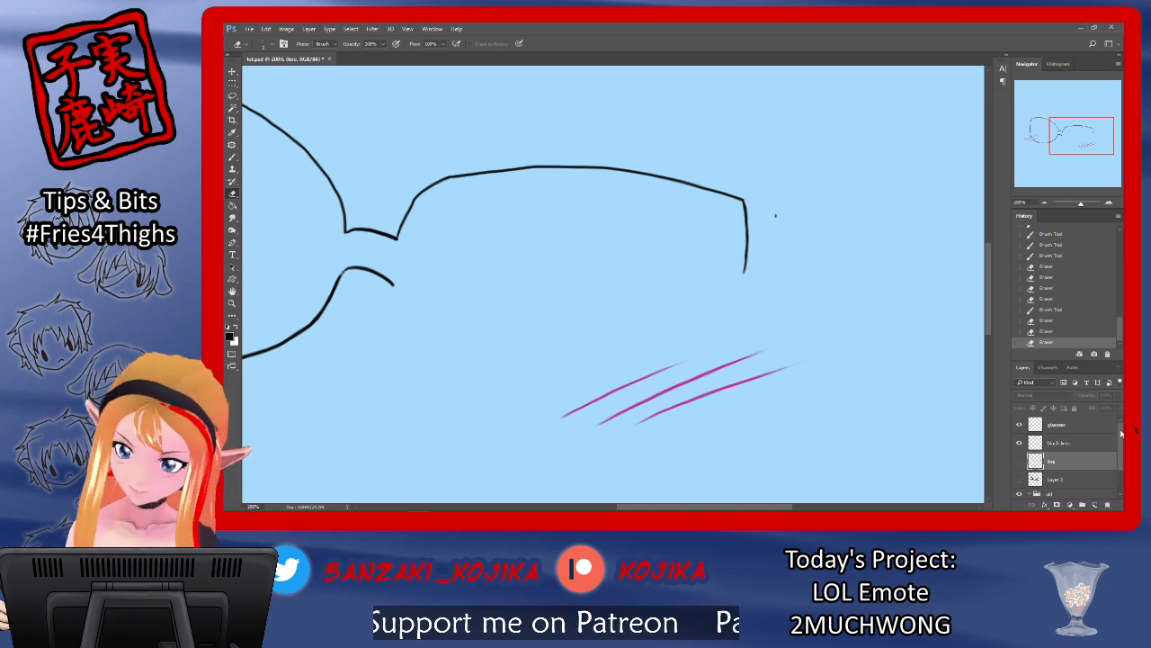
Step: Revert the history to before the right lens's outer lower stroke and erase its remaining lower rim from the line layer
{"action": "left_click", "coordinate": [1067, 299]}
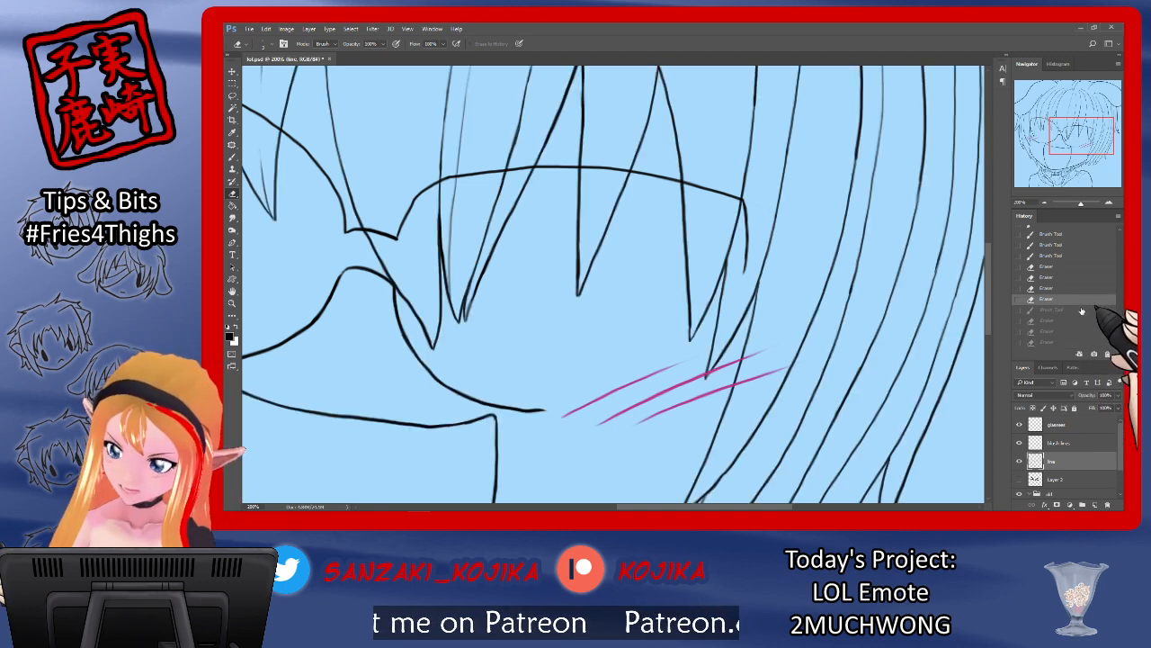
{"action": "left_click", "coordinate": [1021, 462]}
{"action": "left_click", "coordinate": [1020, 463]}
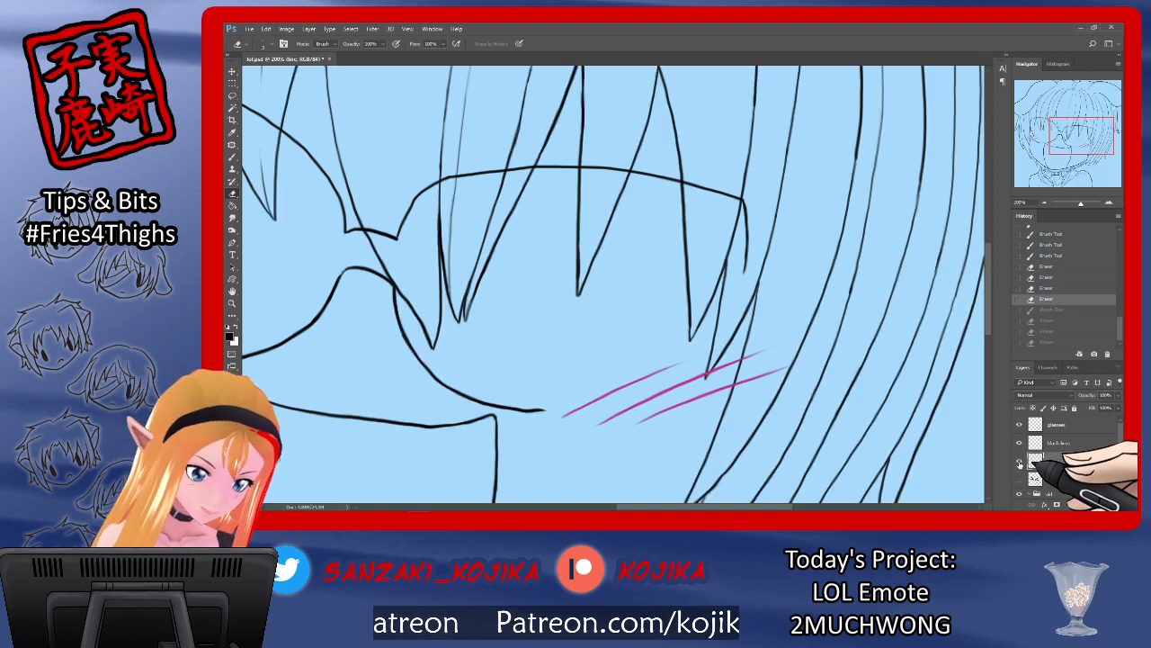
{"action": "left_click", "coordinate": [1021, 462]}
{"action": "left_click", "coordinate": [1021, 463]}
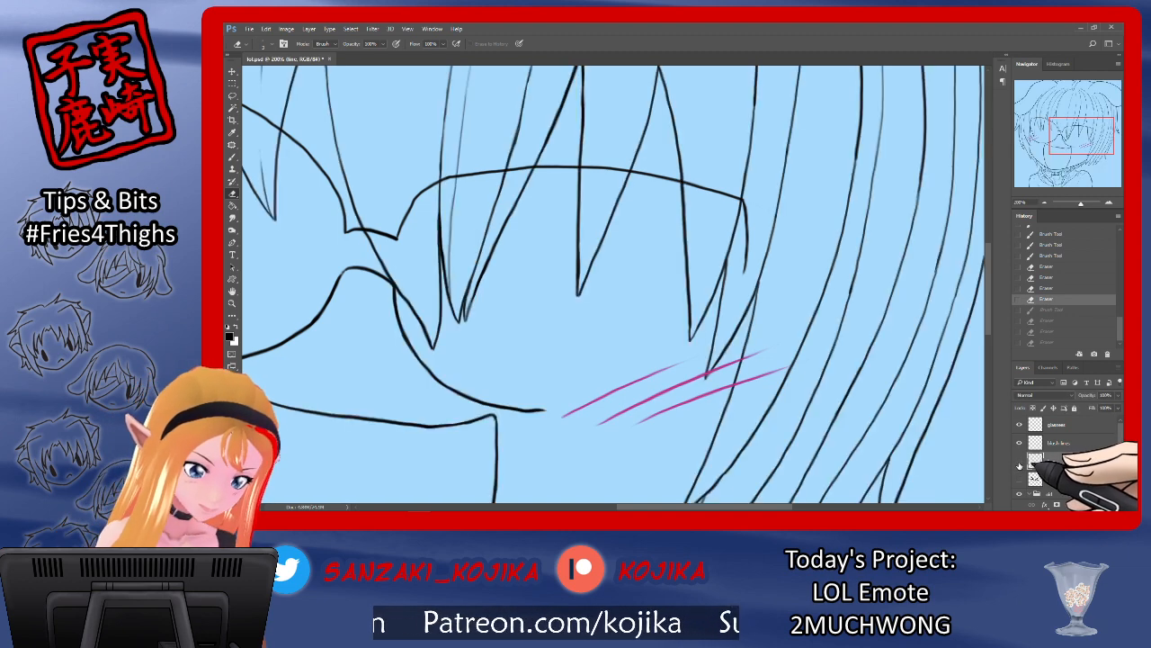
{"action": "left_click", "coordinate": [1021, 462]}
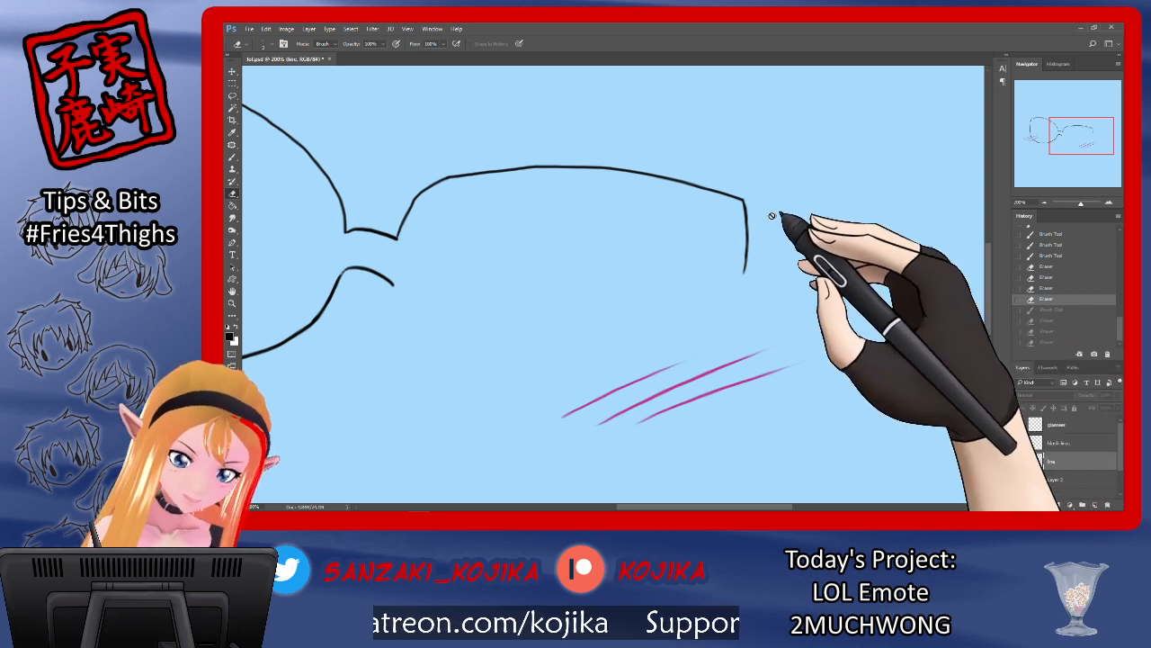
{"action": "left_click", "coordinate": [1020, 460]}
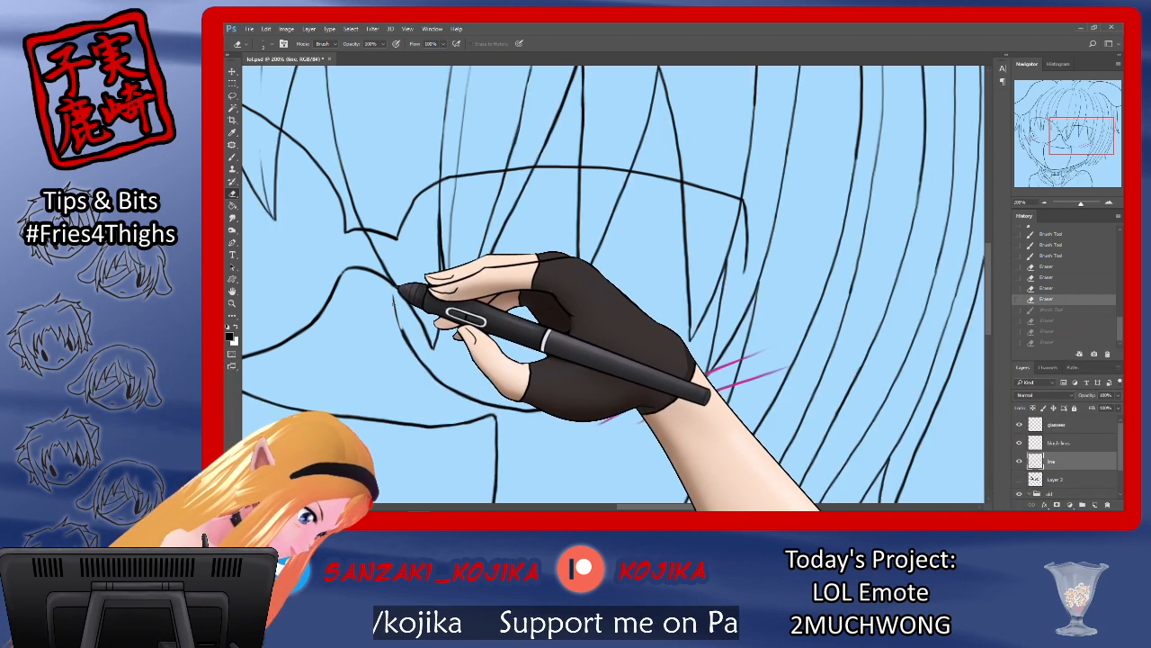
{"action": "left_click_drag", "start_coordinate": [394, 293], "coordinate": [400, 327]}
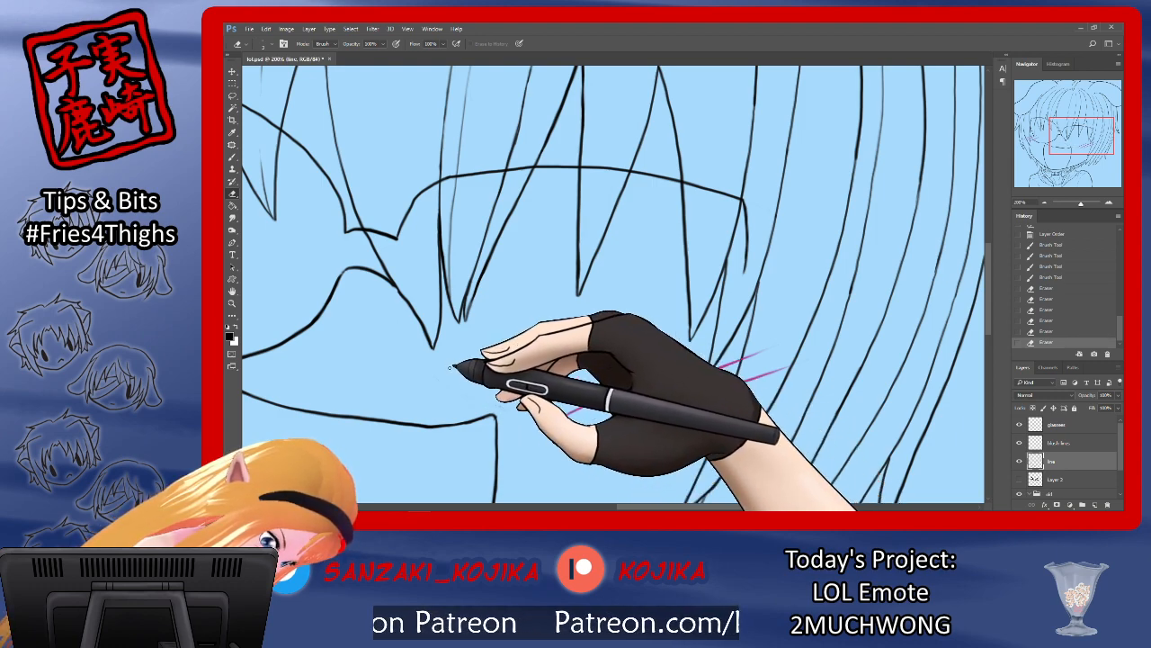
Step: Erase the last remnant of the right lens's lower rim and enlarge the layer list until every layer shows
{"action": "left_click_drag", "start_coordinate": [497, 404], "coordinate": [524, 410]}
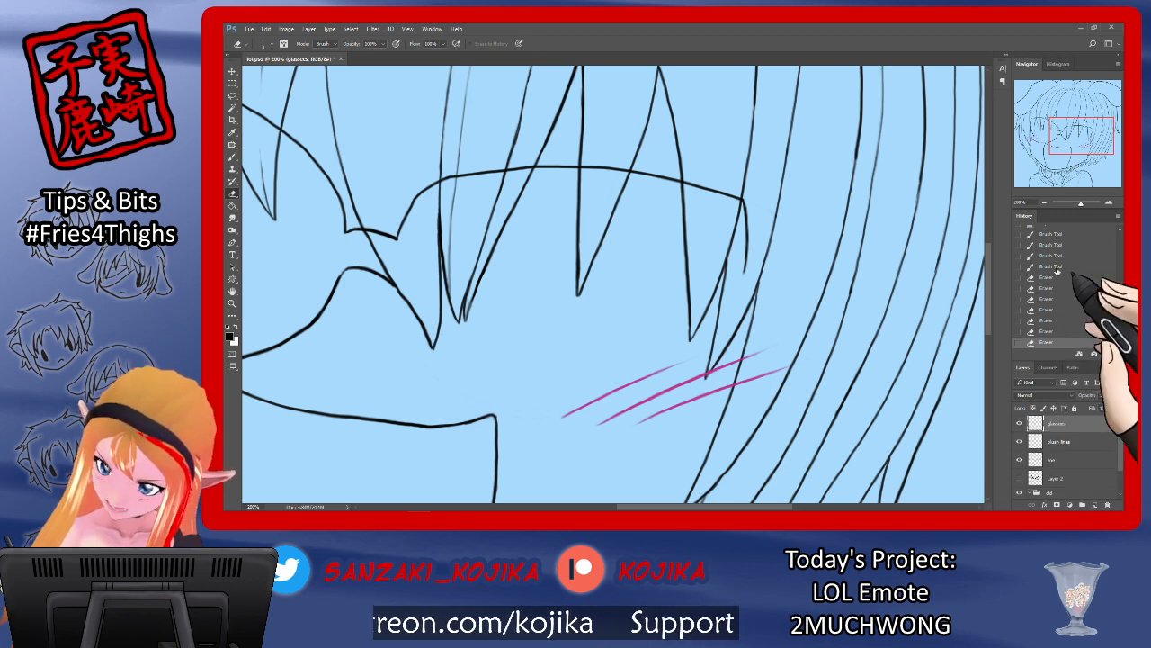
{"action": "left_click_drag", "start_coordinate": [1049, 209], "coordinate": [1051, 160]}
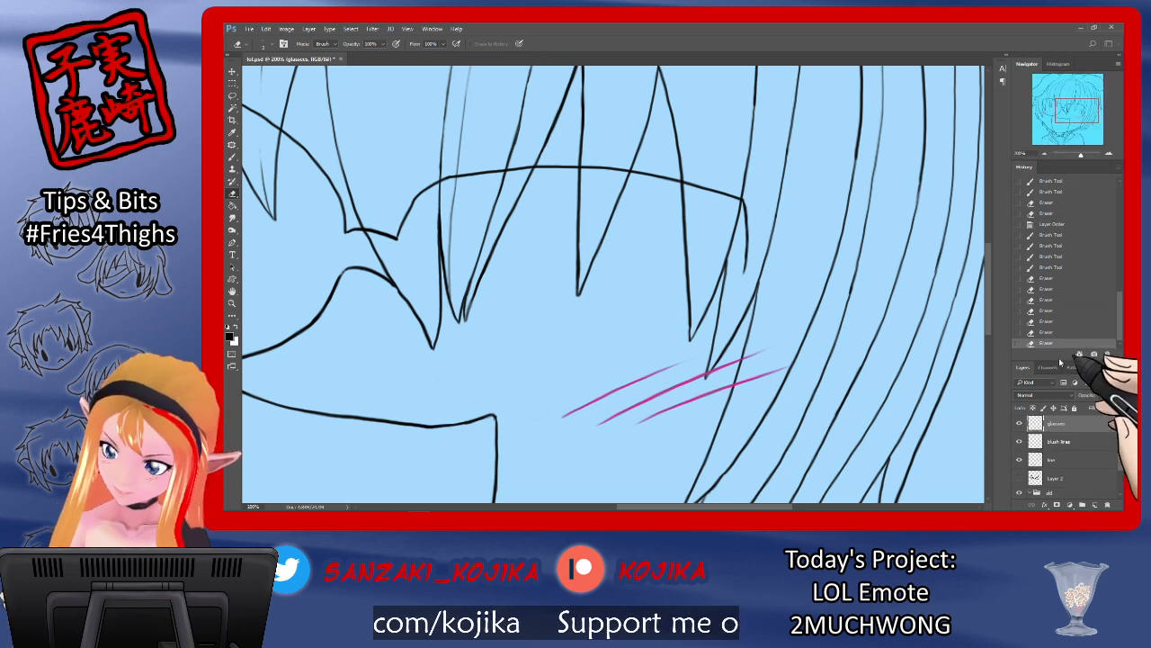
{"action": "left_click_drag", "start_coordinate": [1059, 358], "coordinate": [1059, 290]}
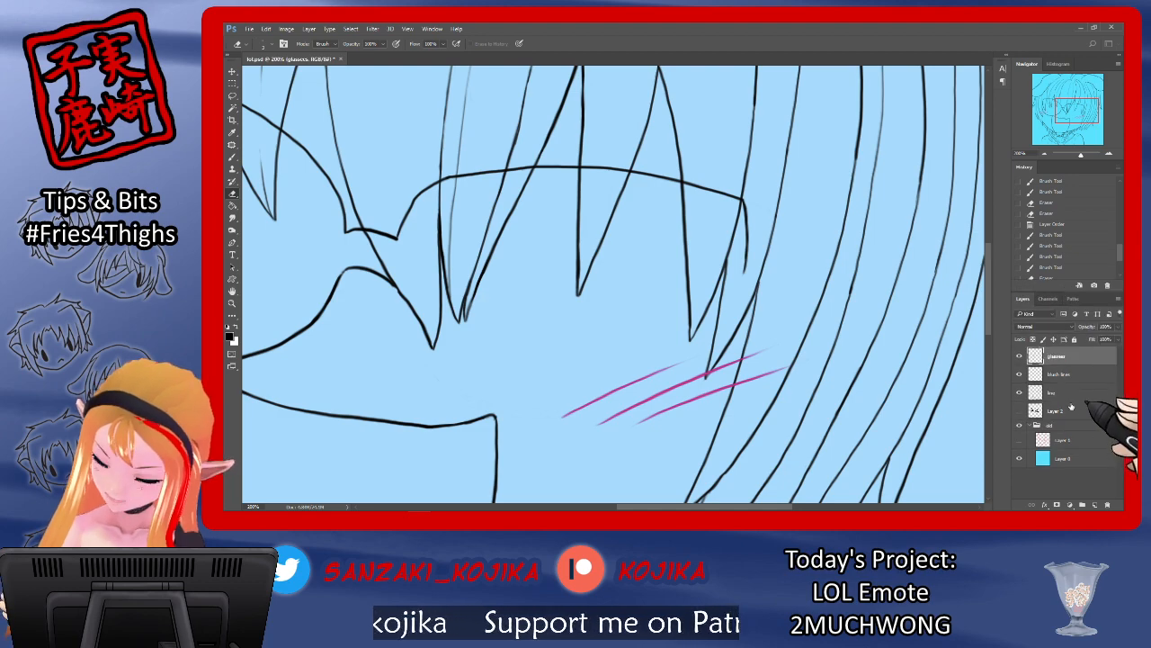
Step: Show the Layer 1 sketch and ink the right lens's inner lower rim on the glasses layer, from the bridge to the bottom
{"action": "left_click", "coordinate": [1019, 442]}
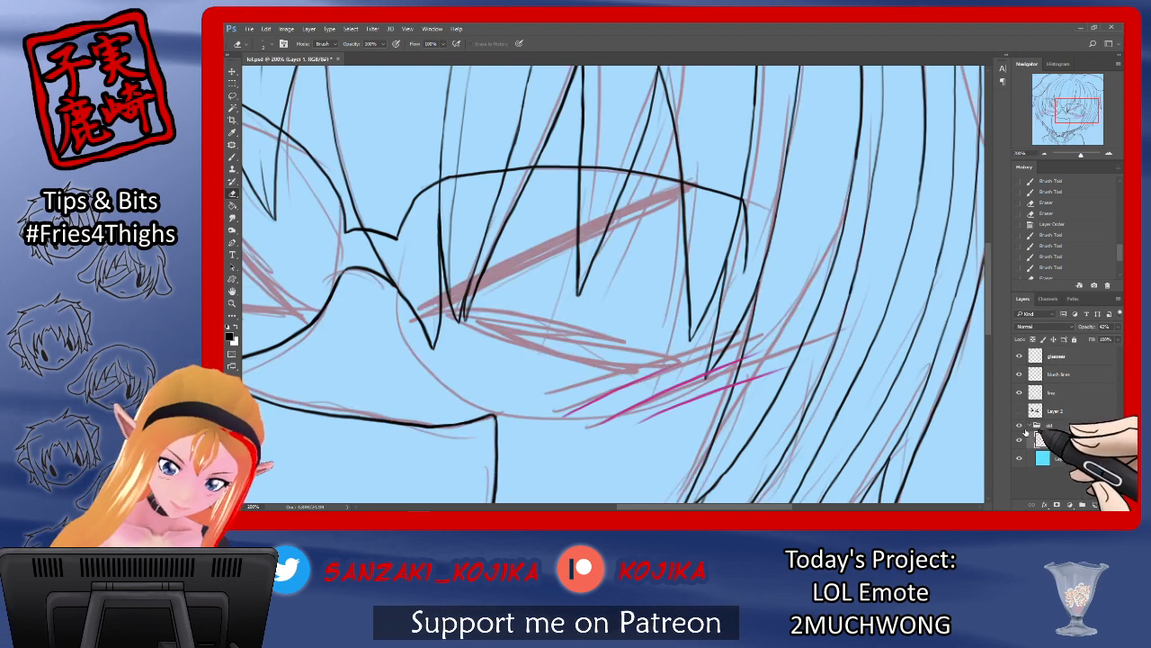
{"action": "key", "text": "b"}
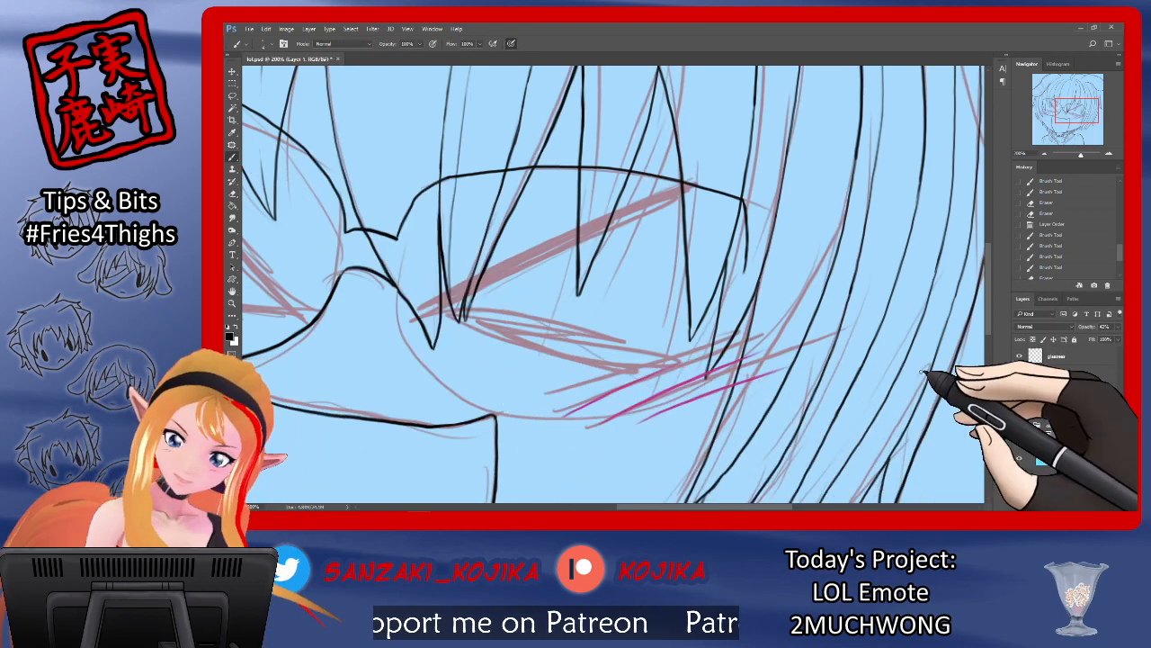
{"action": "left_click", "coordinate": [1061, 356]}
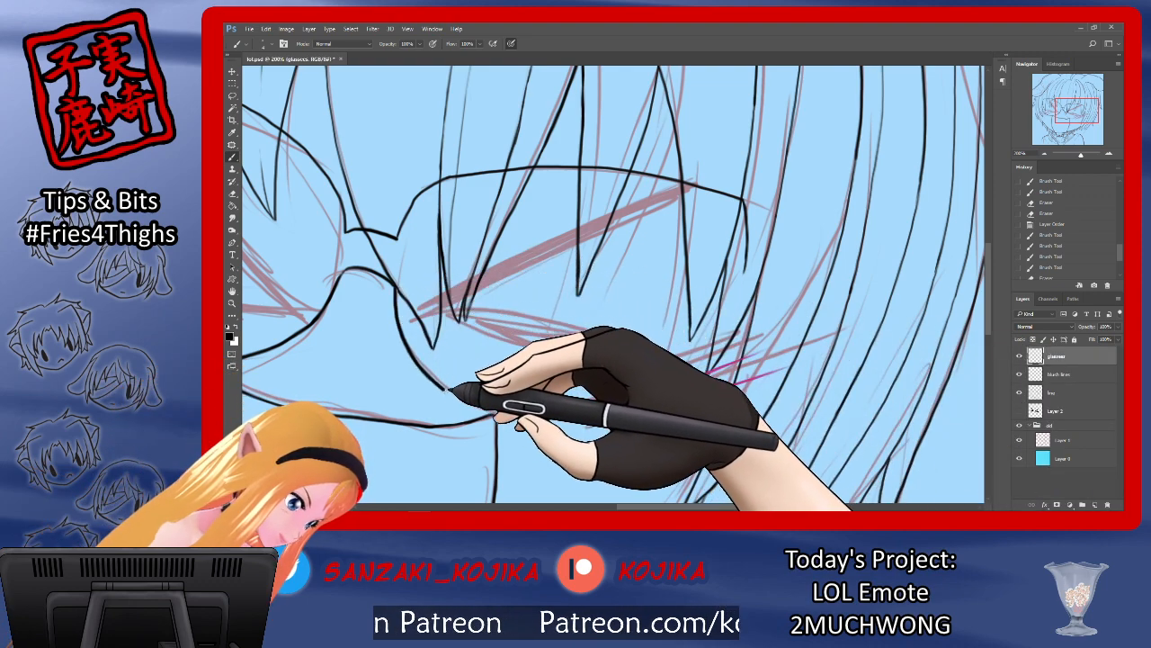
{"action": "left_click_drag", "start_coordinate": [510, 413], "coordinate": [543, 418]}
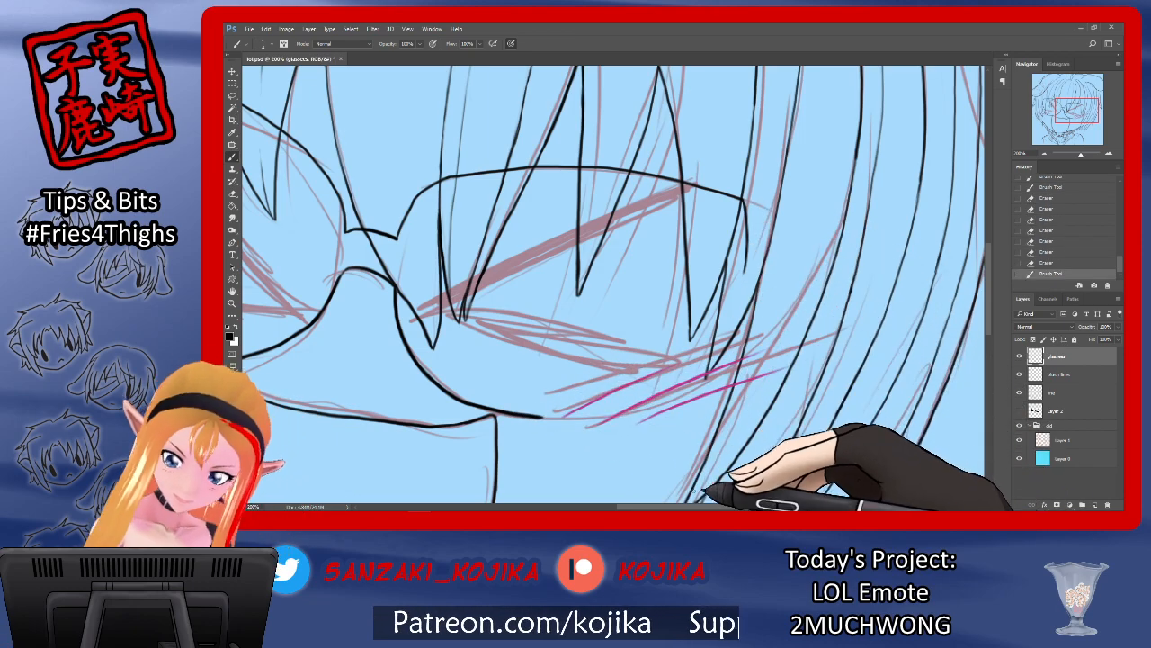
Step: Ink the right lens's top and outer side on the glasses layer, revert the last stroke, and redraw the outer lower rim
{"action": "left_click_drag", "start_coordinate": [691, 506], "coordinate": [664, 507]}
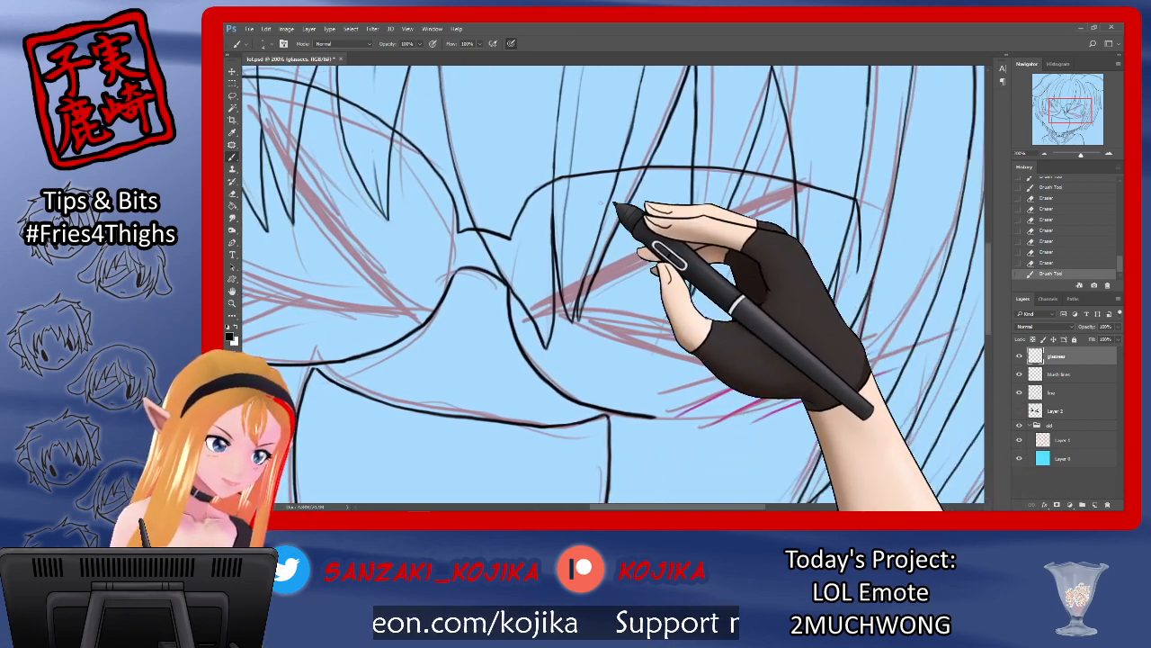
{"action": "mouse_move", "coordinate": [574, 175]}
{"action": "left_mouse_down"}
{"action": "mouse_move", "coordinate": [713, 158]}
{"action": "mouse_move", "coordinate": [876, 190]}
{"action": "mouse_move", "coordinate": [862, 270]}
{"action": "mouse_move", "coordinate": [824, 355]}
{"action": "left_mouse_up"}
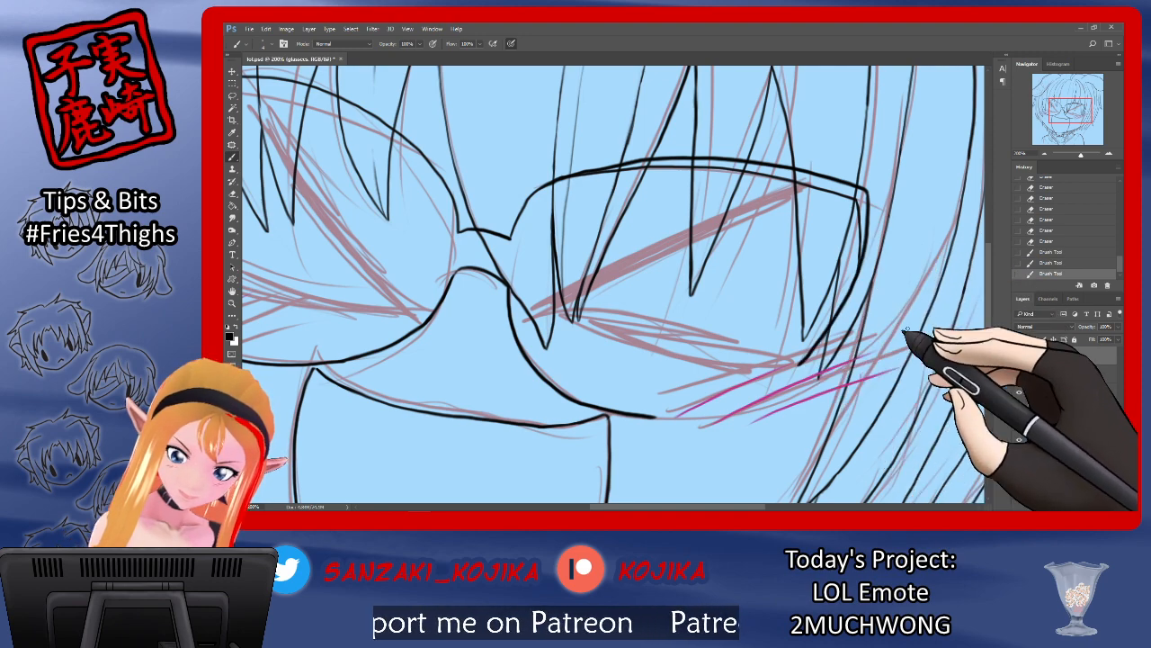
{"action": "left_click", "coordinate": [1052, 263]}
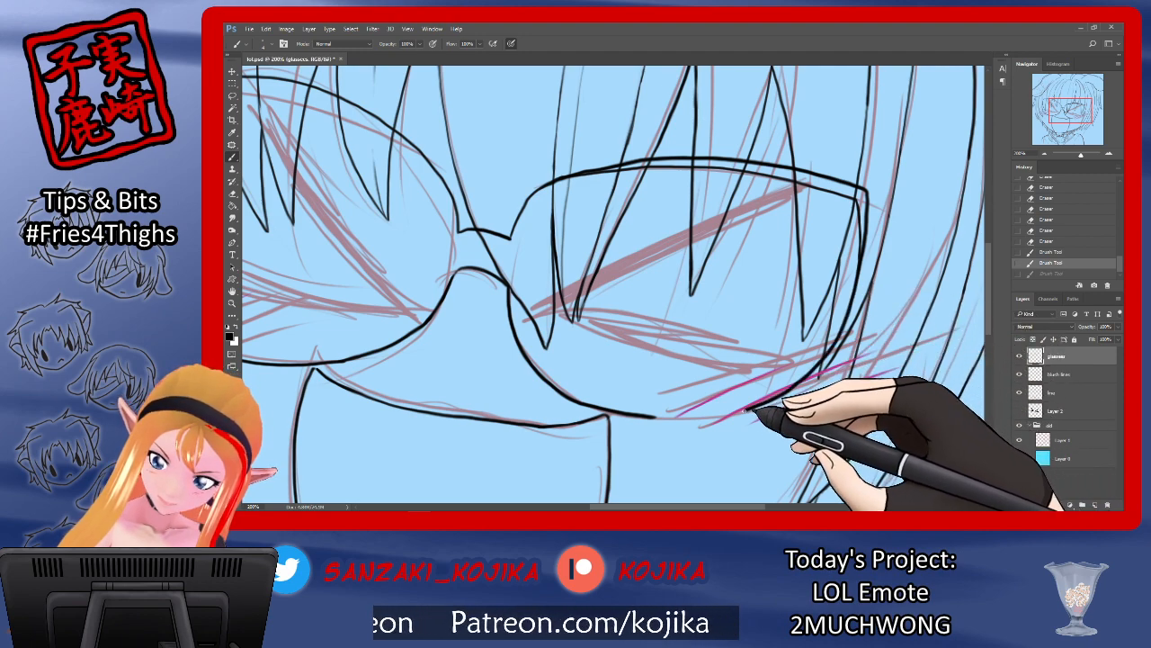
Step: Hide the sketch, thicken the right lens's inner lower rim with the brush, and erase its rough edges
{"action": "left_click", "coordinate": [1019, 439]}
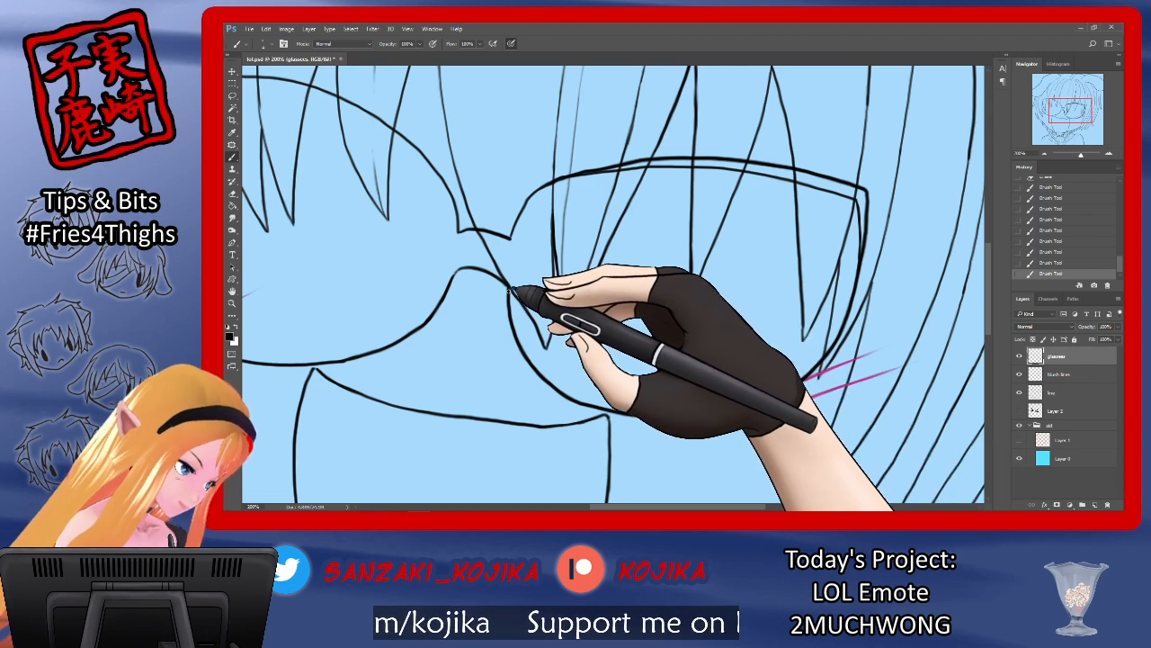
{"action": "mouse_move", "coordinate": [504, 311]}
{"action": "left_mouse_down"}
{"action": "mouse_move", "coordinate": [518, 339]}
{"action": "mouse_move", "coordinate": [571, 395]}
{"action": "mouse_move", "coordinate": [633, 415]}
{"action": "left_mouse_up"}
{"action": "left_click", "coordinate": [232, 193]}
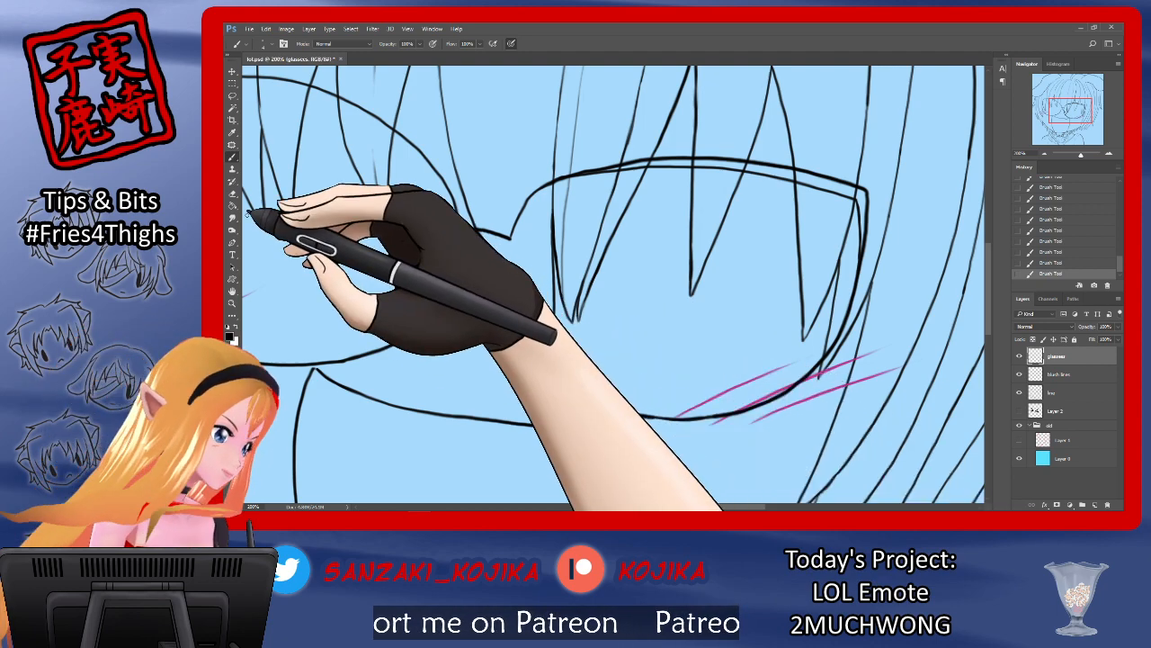
{"action": "mouse_move", "coordinate": [521, 347]}
{"action": "left_mouse_down"}
{"action": "mouse_move", "coordinate": [490, 329]}
{"action": "mouse_move", "coordinate": [556, 385]}
{"action": "mouse_move", "coordinate": [513, 313]}
{"action": "mouse_move", "coordinate": [525, 349]}
{"action": "left_mouse_up"}
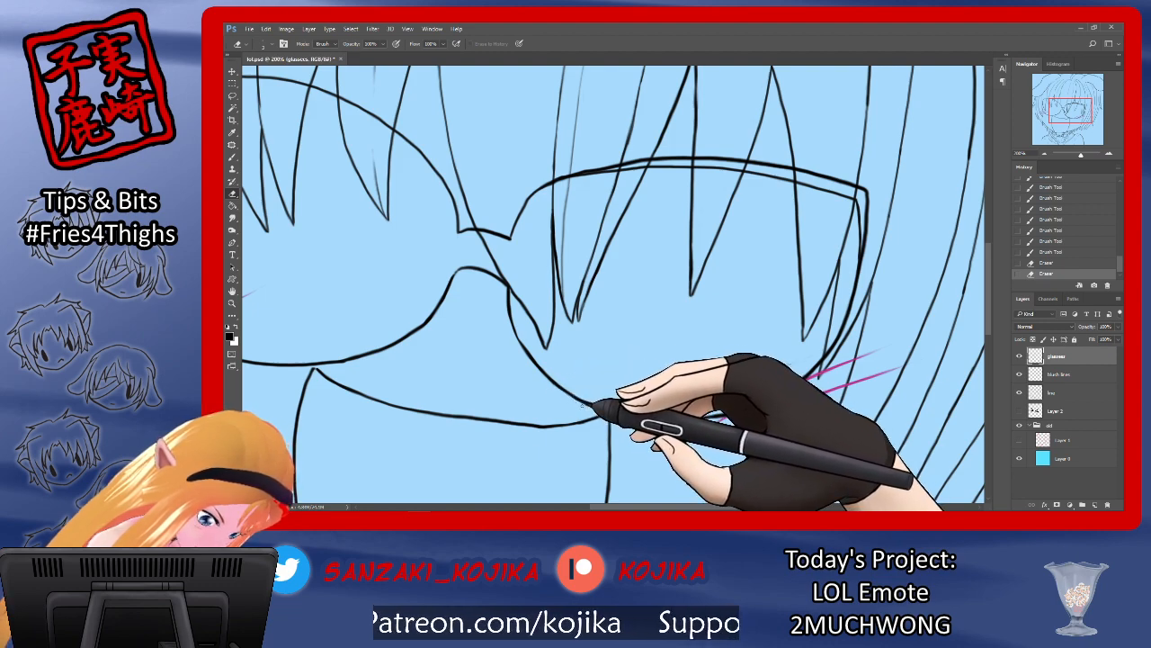
{"action": "left_click_drag", "start_coordinate": [621, 415], "coordinate": [631, 417]}
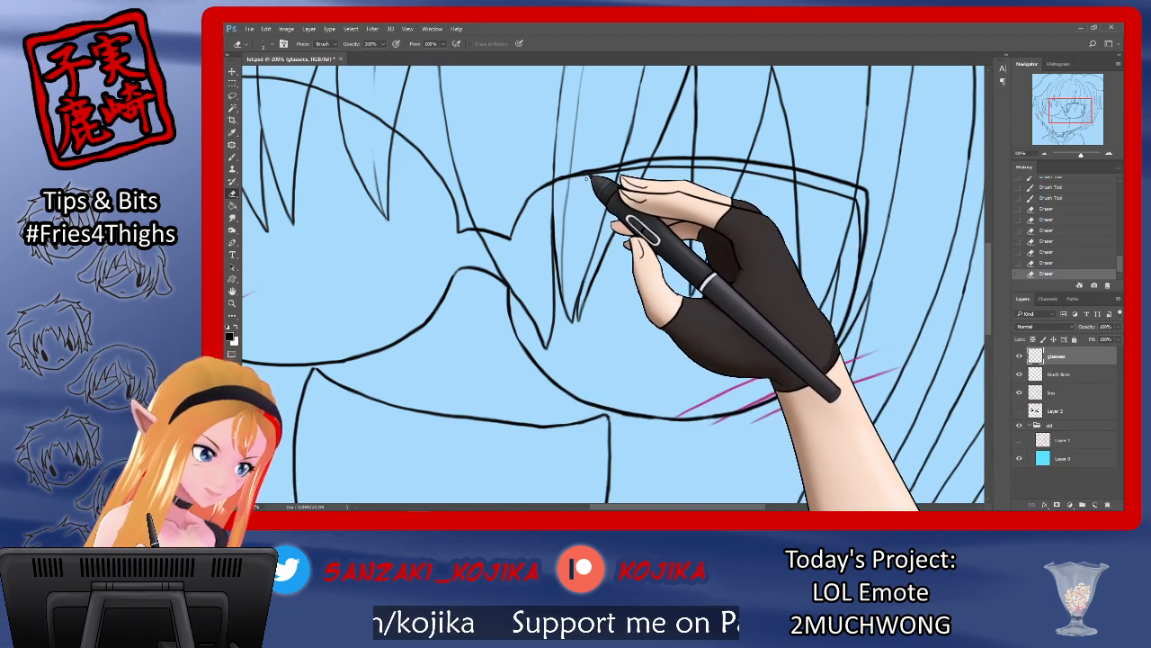
Step: Hide the line layer and clean up the right lens's upper outer corner and top edge with the eraser
{"action": "left_click", "coordinate": [1022, 393]}
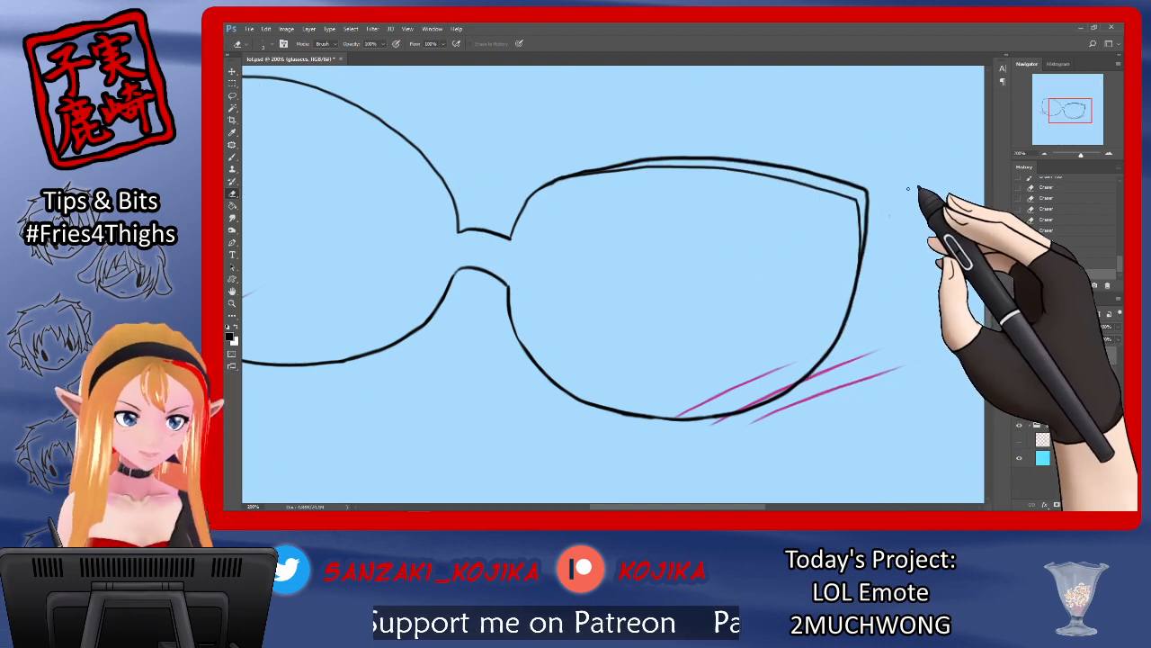
{"action": "left_click_drag", "start_coordinate": [871, 215], "coordinate": [869, 191]}
{"action": "left_click_drag", "start_coordinate": [856, 184], "coordinate": [829, 176]}
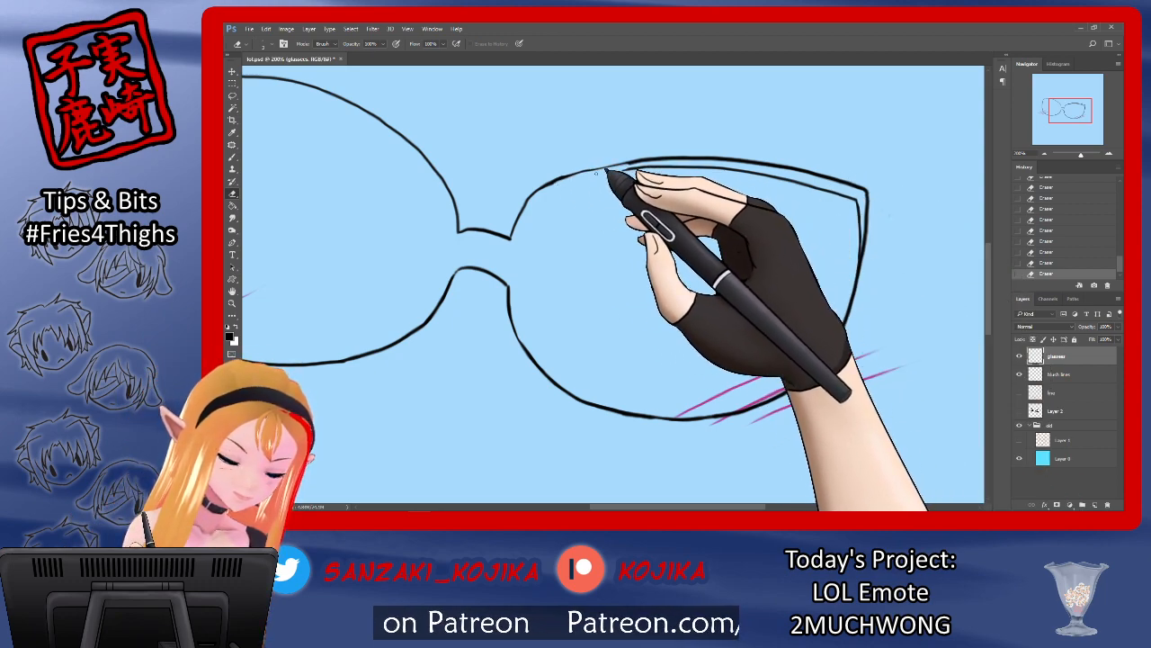
Step: Brush over the right lens's inner top rim, and erase the doubled inner line there and along the outer side
{"action": "left_click", "coordinate": [232, 155]}
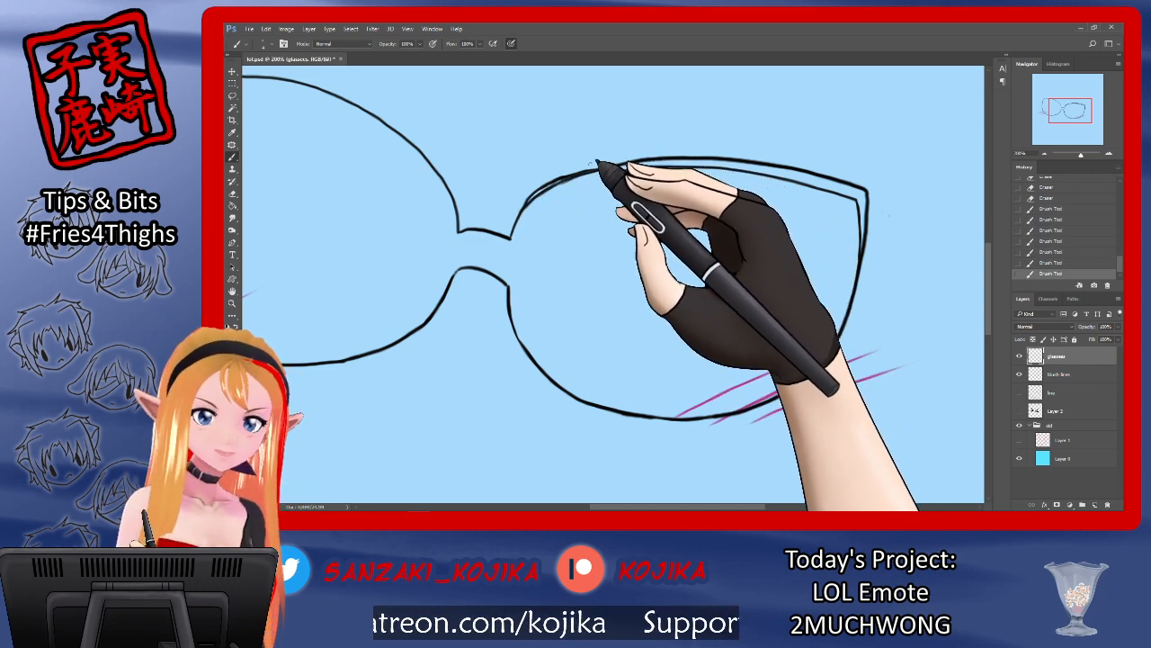
{"action": "left_click", "coordinate": [232, 193]}
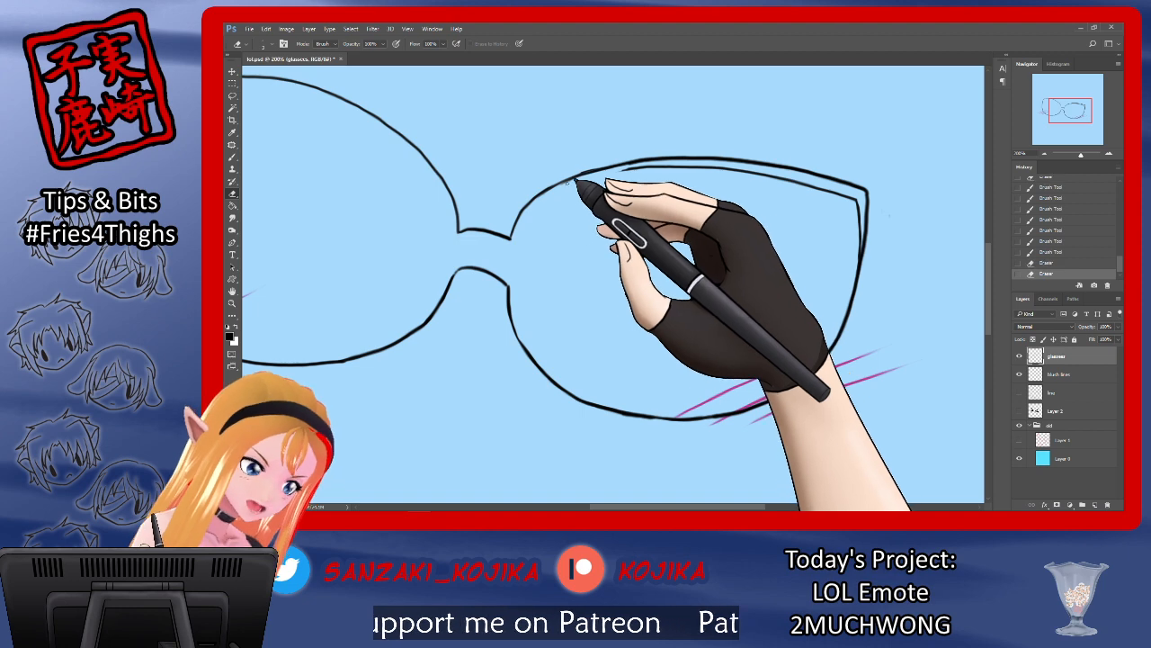
{"action": "left_click_drag", "start_coordinate": [608, 164], "coordinate": [600, 167]}
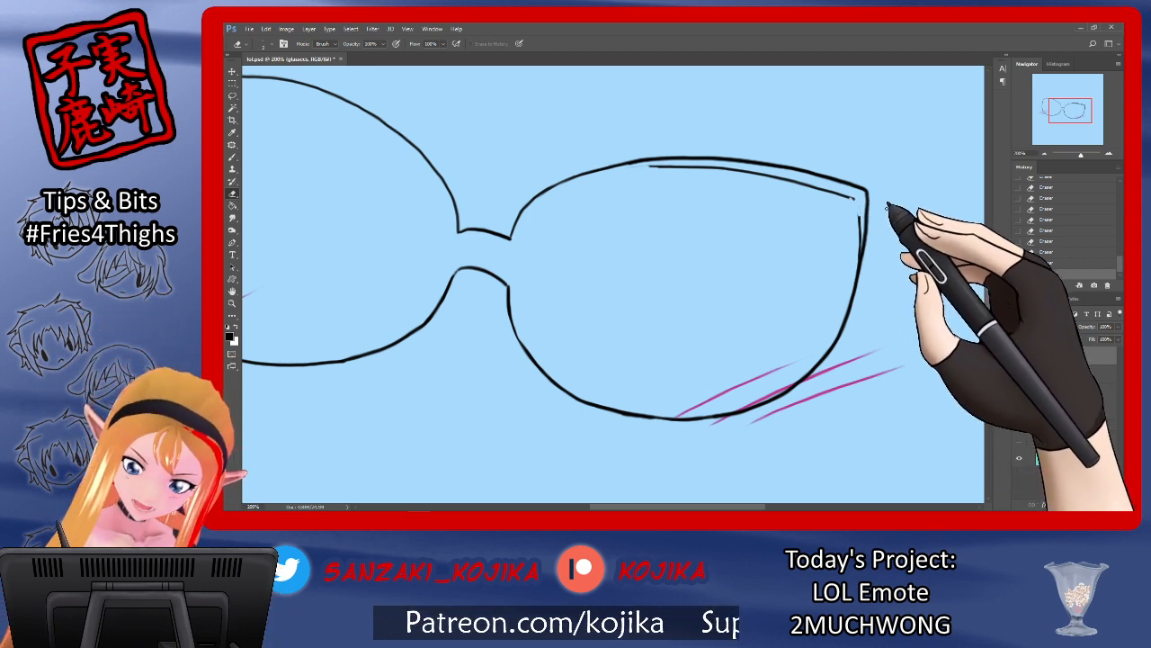
{"action": "left_click_drag", "start_coordinate": [859, 214], "coordinate": [859, 232]}
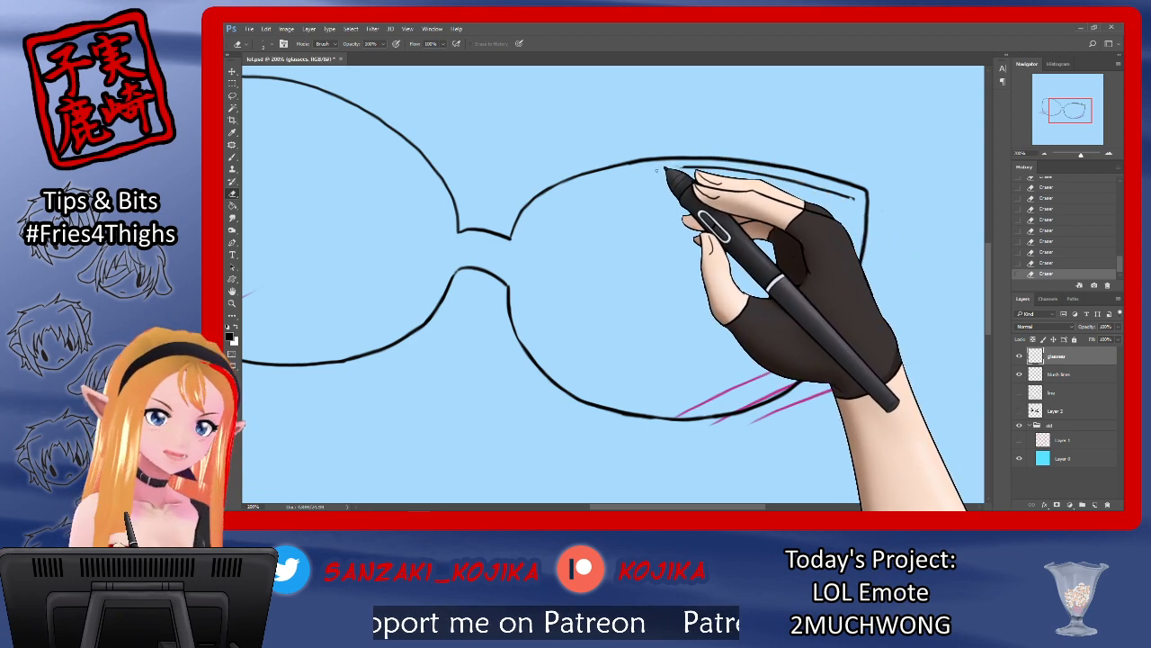
Step: Adjust the eraser's size, set its opacity back to 100%, and erase the remaining inner line along the right lens's top
{"action": "left_click", "coordinate": [261, 44]}
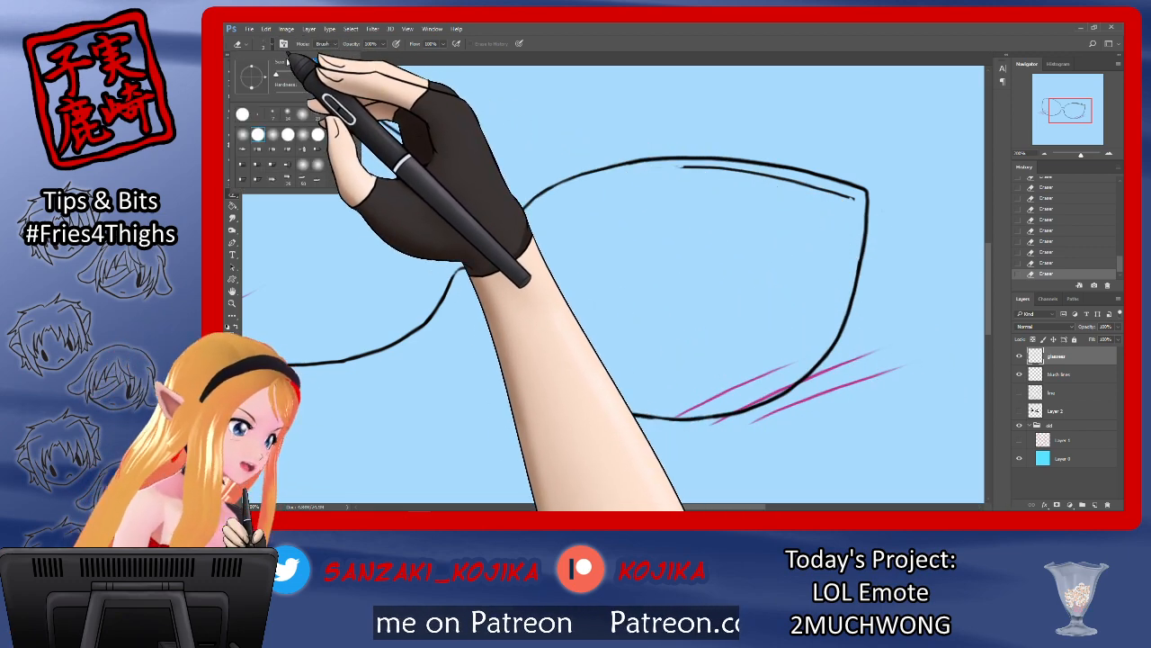
{"action": "left_click", "coordinate": [310, 43]}
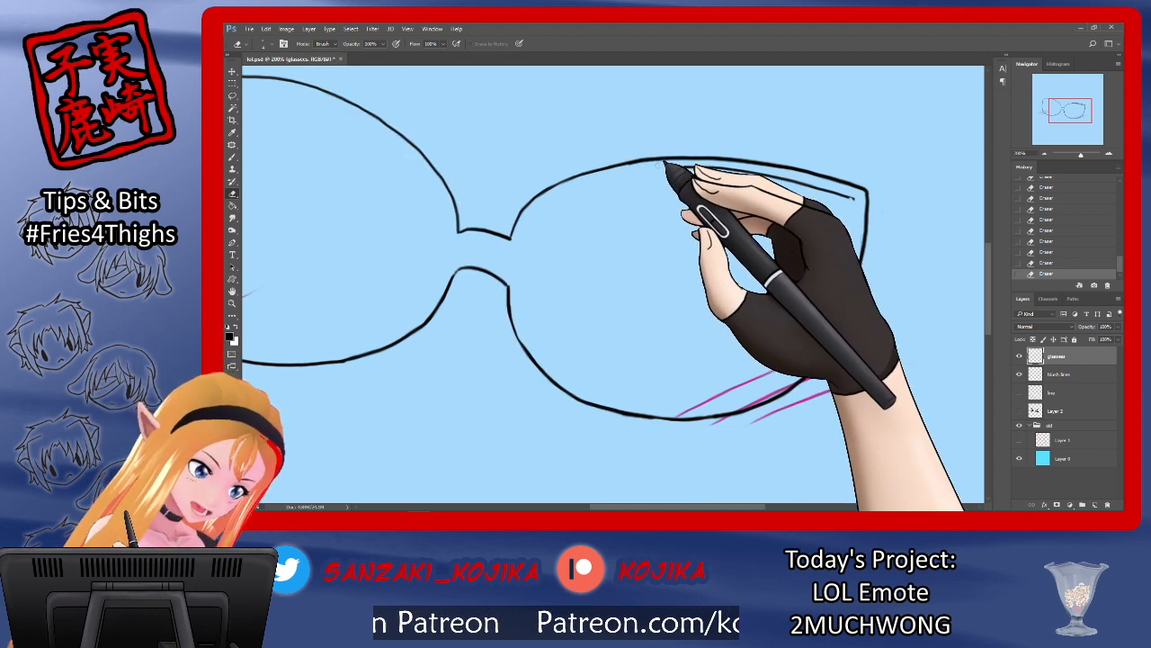
{"action": "left_click_drag", "start_coordinate": [693, 167], "coordinate": [733, 169]}
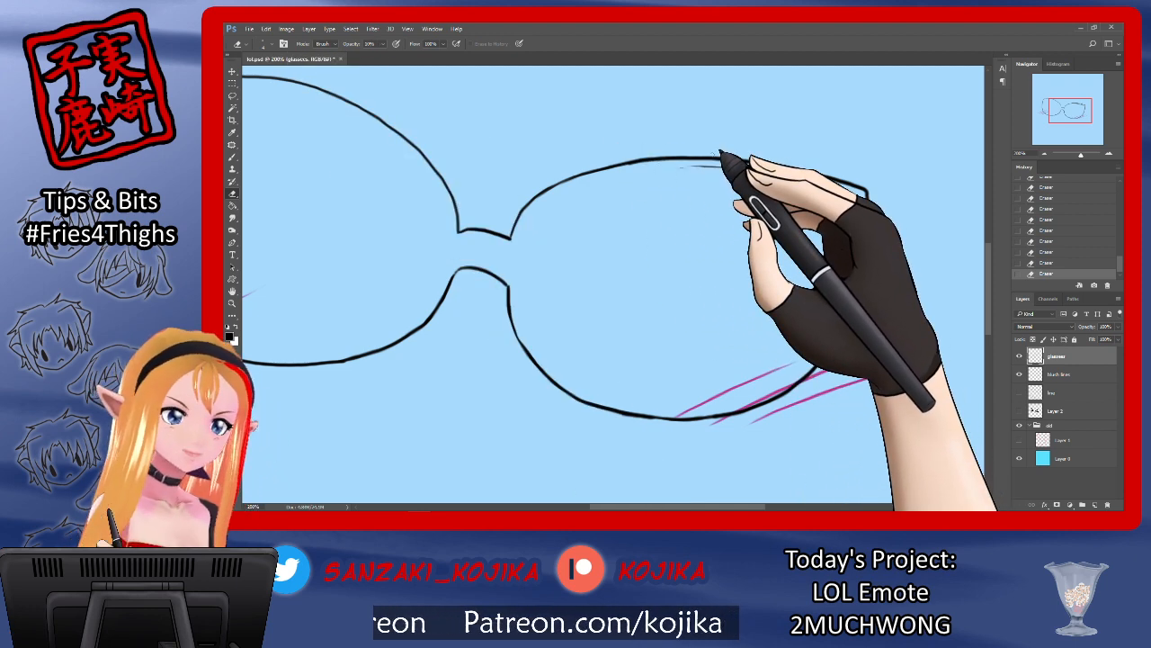
{"action": "left_click", "coordinate": [380, 43]}
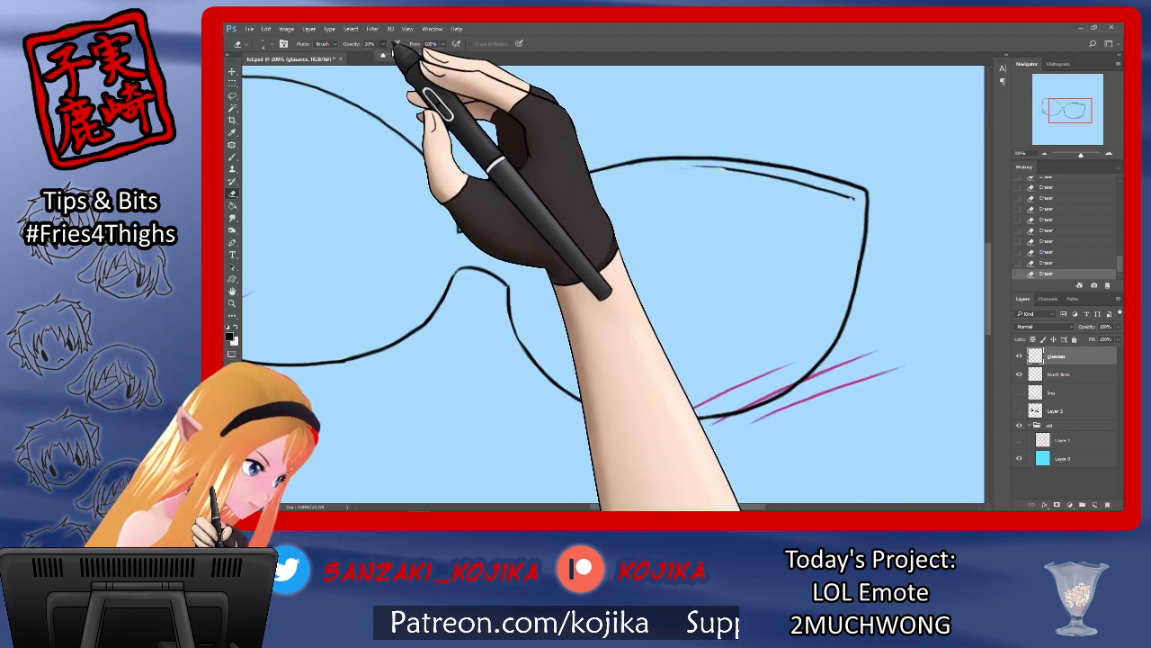
{"action": "left_click_drag", "start_coordinate": [398, 55], "coordinate": [423, 55]}
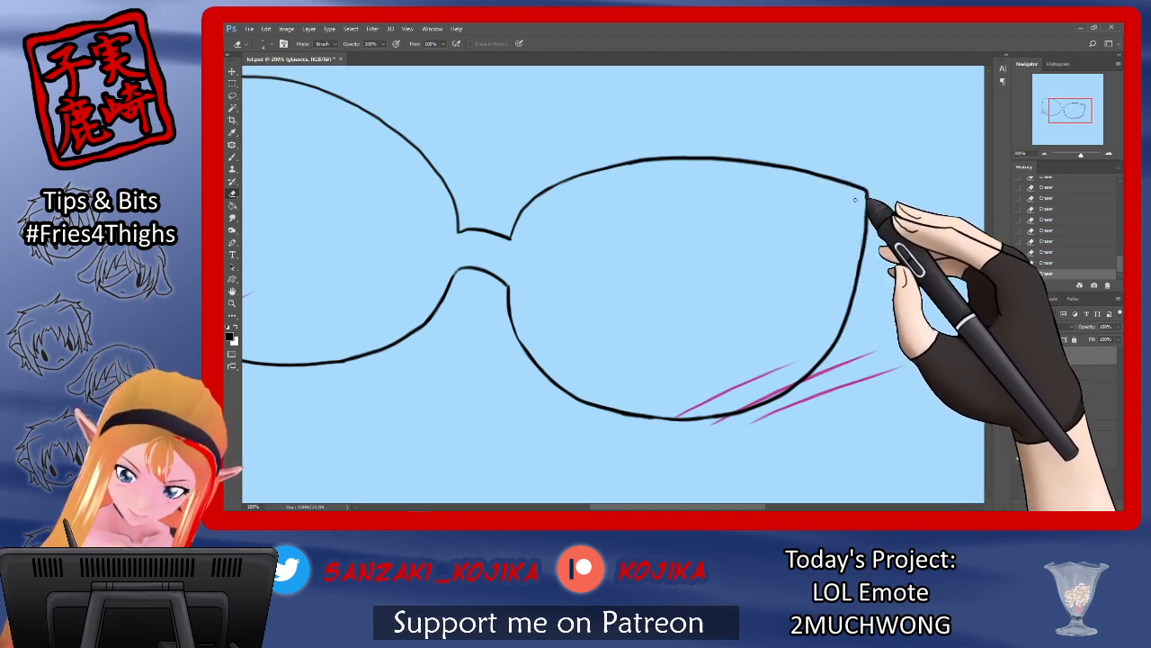
Step: Redraw the right lens's top rim as a slightly higher arc to the outer corner, discarding the first attempt
{"action": "mouse_move", "coordinate": [742, 507]}
{"action": "left_mouse_down"}
{"action": "mouse_move", "coordinate": [697, 507]}
{"action": "mouse_move", "coordinate": [731, 507]}
{"action": "left_mouse_up"}
{"action": "left_click", "coordinate": [232, 157]}
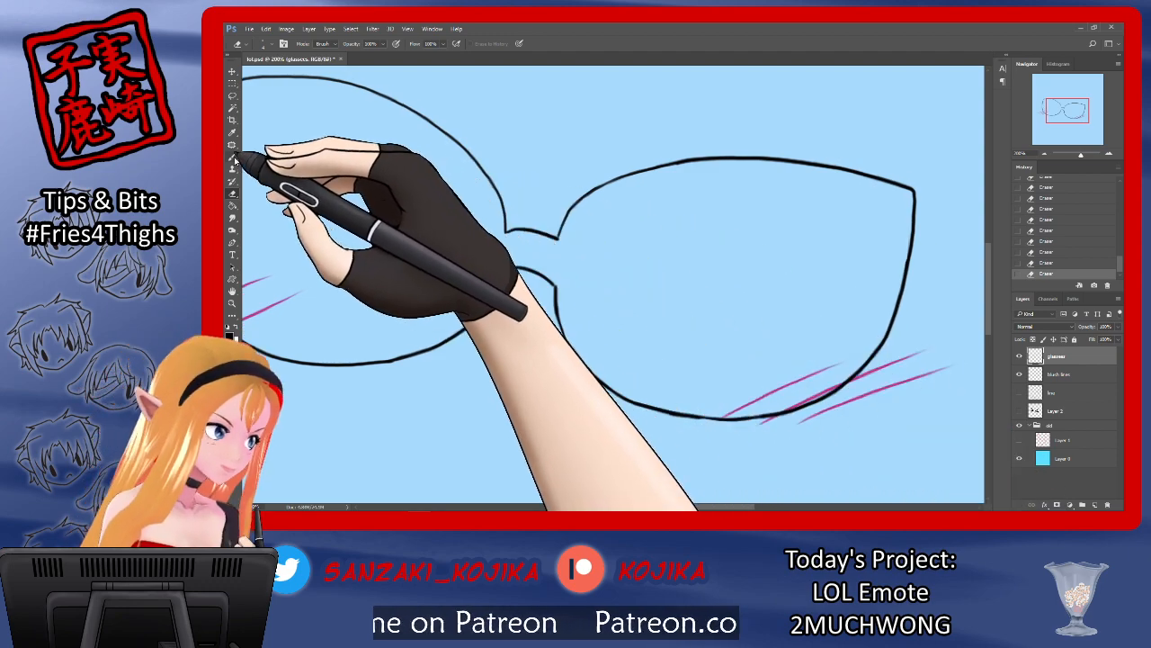
{"action": "left_click_drag", "start_coordinate": [704, 158], "coordinate": [738, 152]}
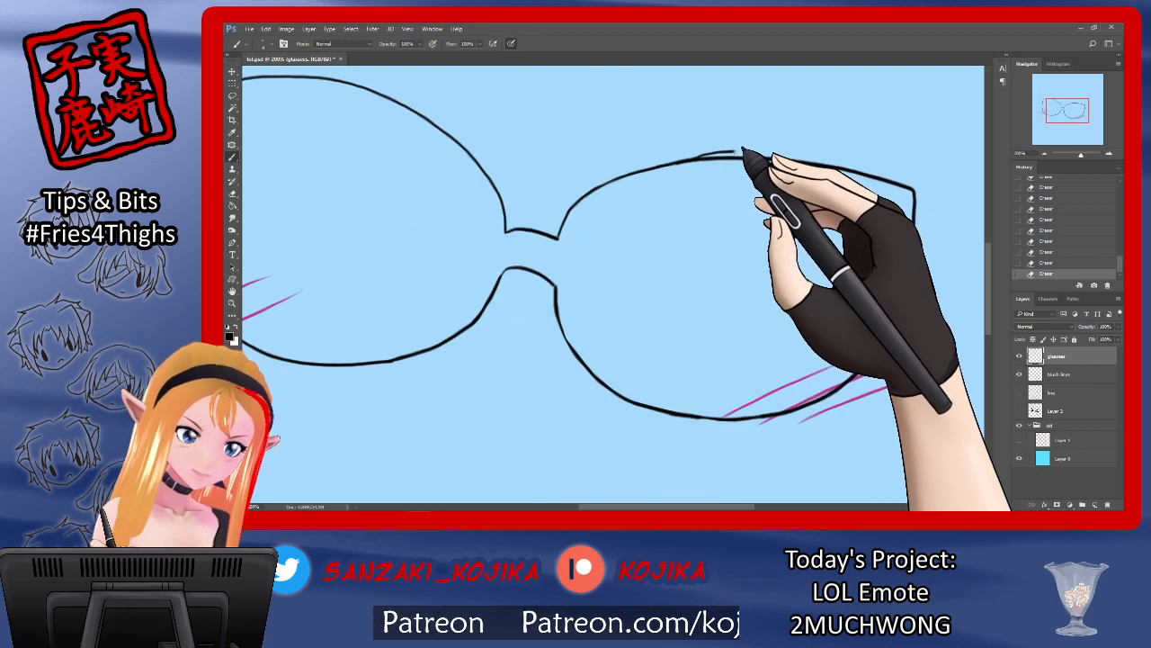
{"action": "left_click", "coordinate": [1048, 273]}
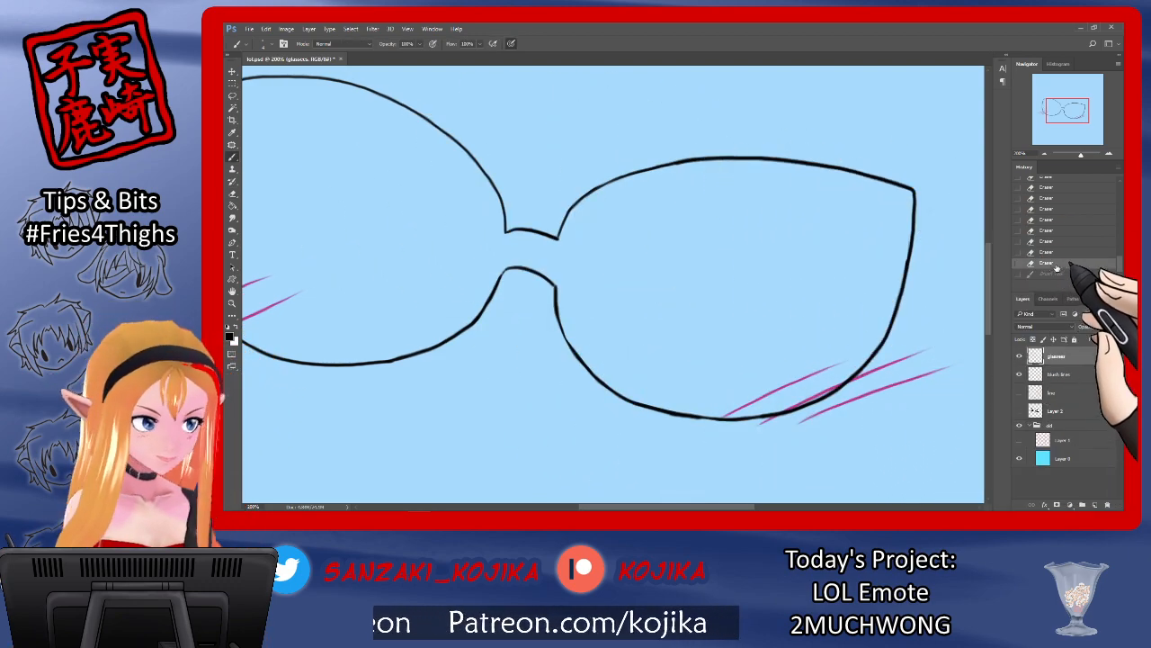
{"action": "left_click_drag", "start_coordinate": [673, 165], "coordinate": [785, 151]}
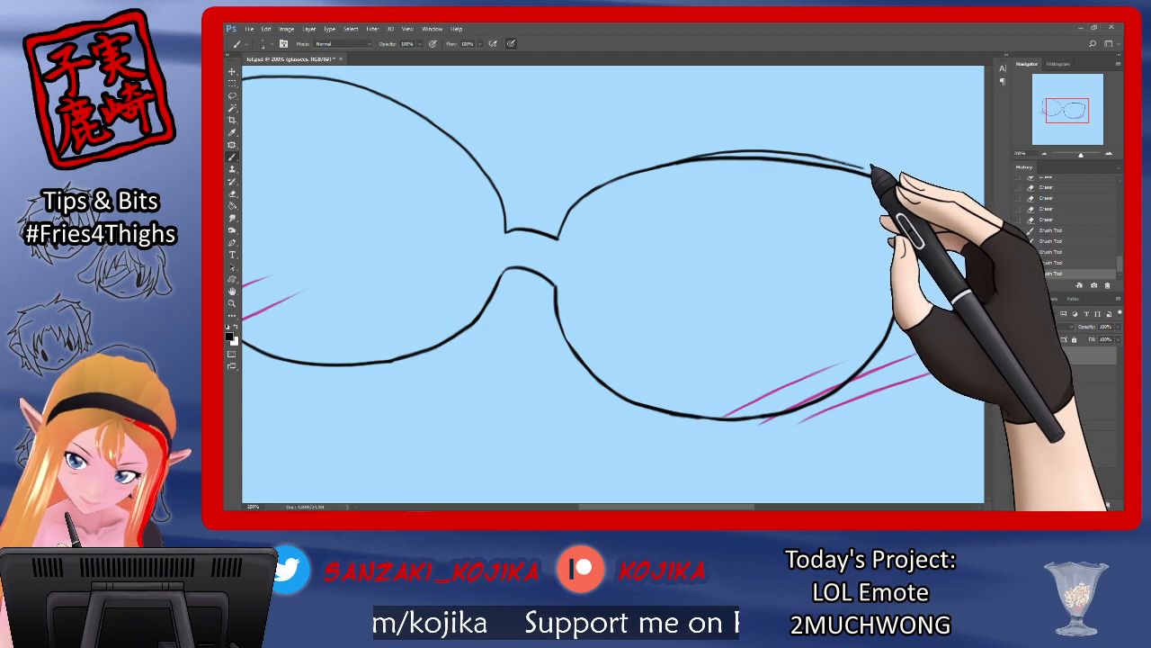
{"action": "left_click_drag", "start_coordinate": [901, 183], "coordinate": [914, 189]}
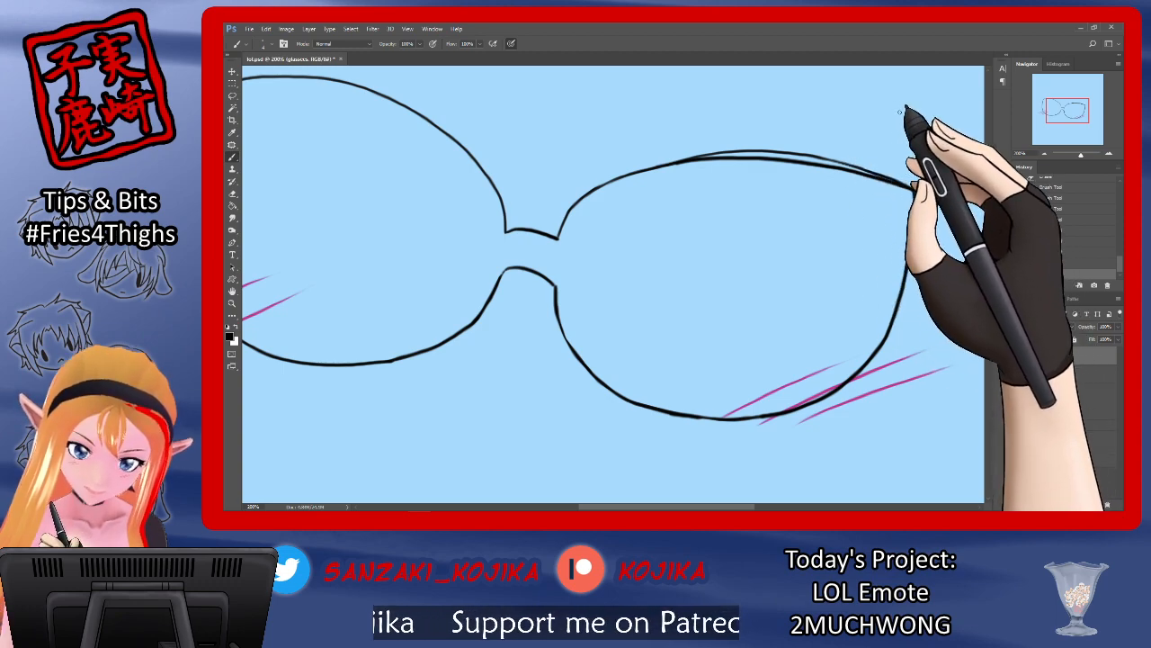
Step: Erase the old top line beneath the right lens's new, higher arc, from the middle to the outer corner
{"action": "left_click", "coordinate": [232, 193]}
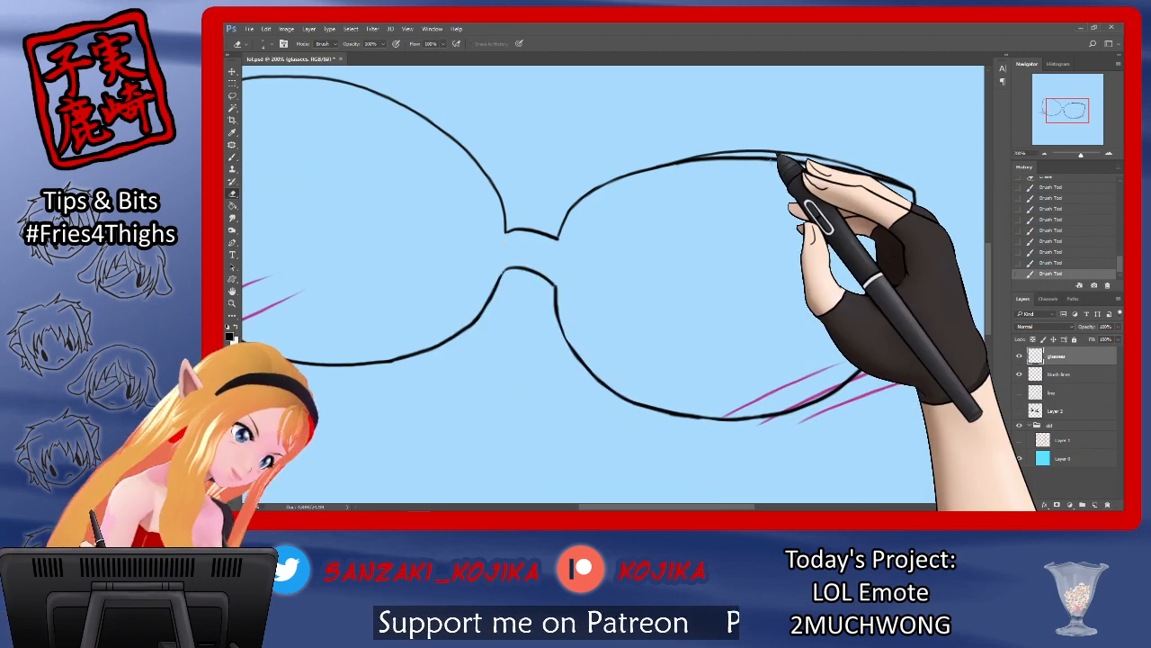
{"action": "left_click_drag", "start_coordinate": [770, 160], "coordinate": [778, 159]}
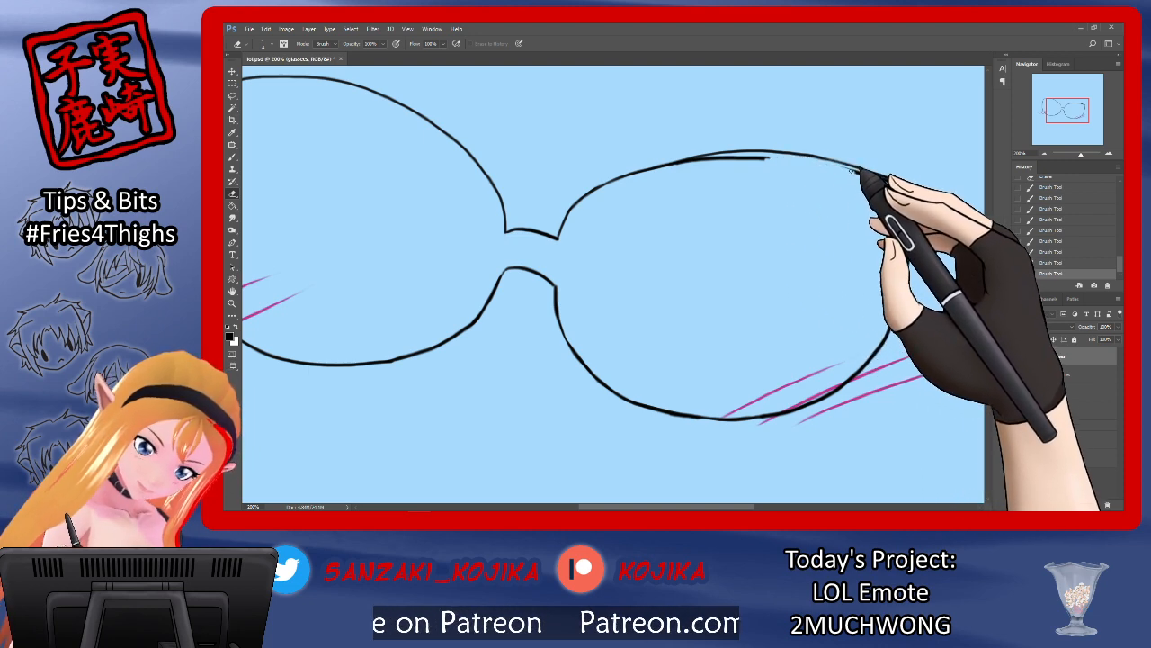
{"action": "mouse_move", "coordinate": [862, 173]}
{"action": "left_mouse_down"}
{"action": "mouse_move", "coordinate": [900, 184]}
{"action": "mouse_move", "coordinate": [870, 174]}
{"action": "left_mouse_up"}
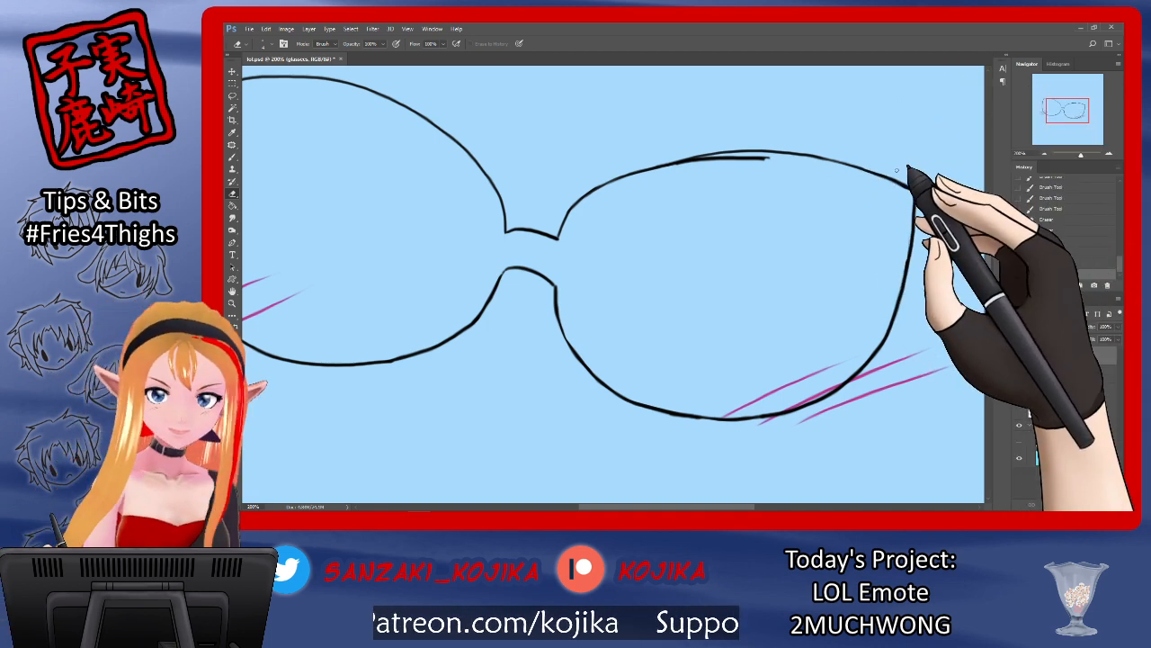
{"action": "mouse_move", "coordinate": [858, 175]}
{"action": "left_mouse_down"}
{"action": "mouse_move", "coordinate": [776, 154]}
{"action": "mouse_move", "coordinate": [784, 168]}
{"action": "mouse_move", "coordinate": [741, 158]}
{"action": "mouse_move", "coordinate": [679, 171]}
{"action": "mouse_move", "coordinate": [794, 173]}
{"action": "left_mouse_up"}
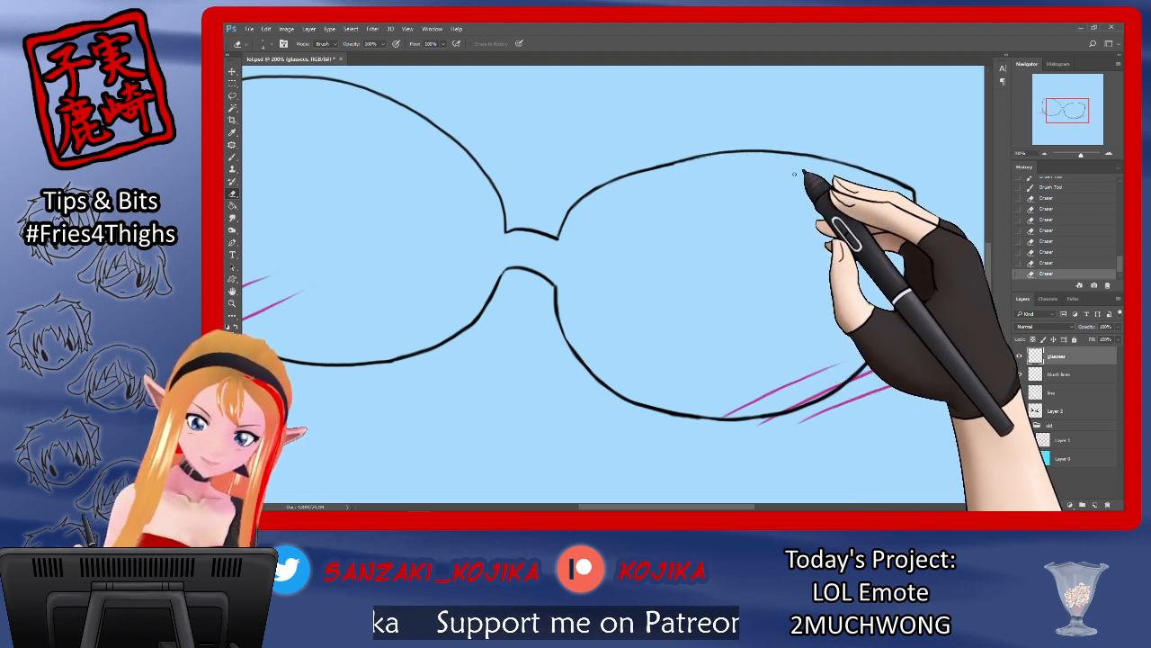
{"action": "left_click_drag", "start_coordinate": [718, 506], "coordinate": [696, 507]}
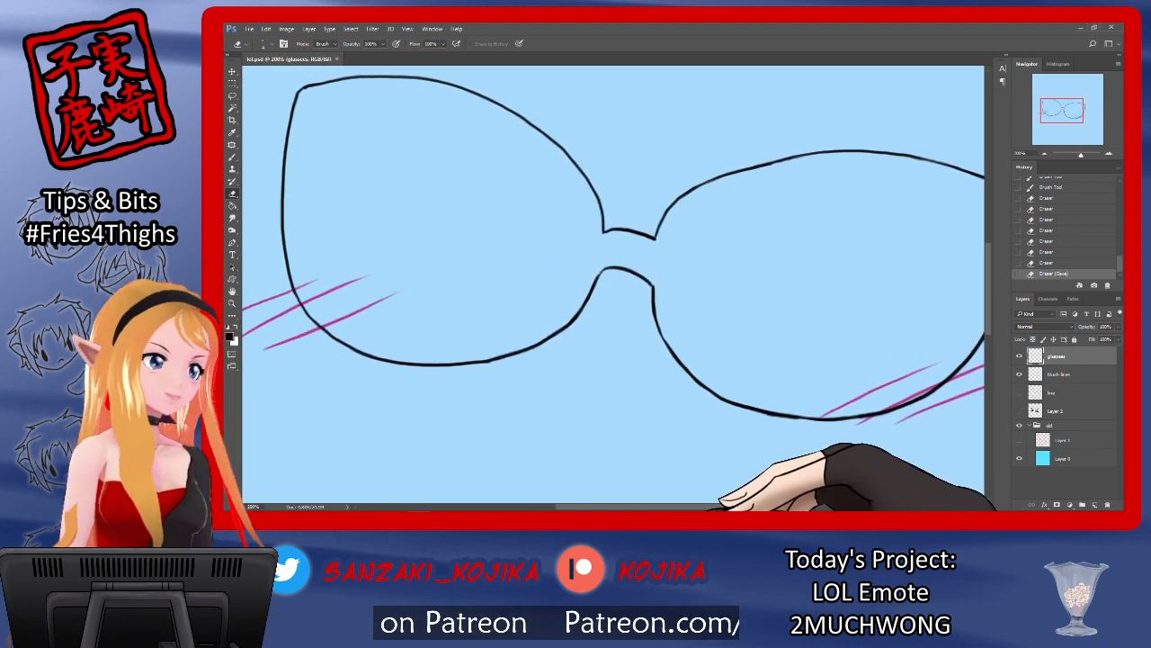
Step: Brush a second line inside the left lens's top rim, from the outer corner toward the bridge, and trim it with the eraser
{"action": "key", "text": "b"}
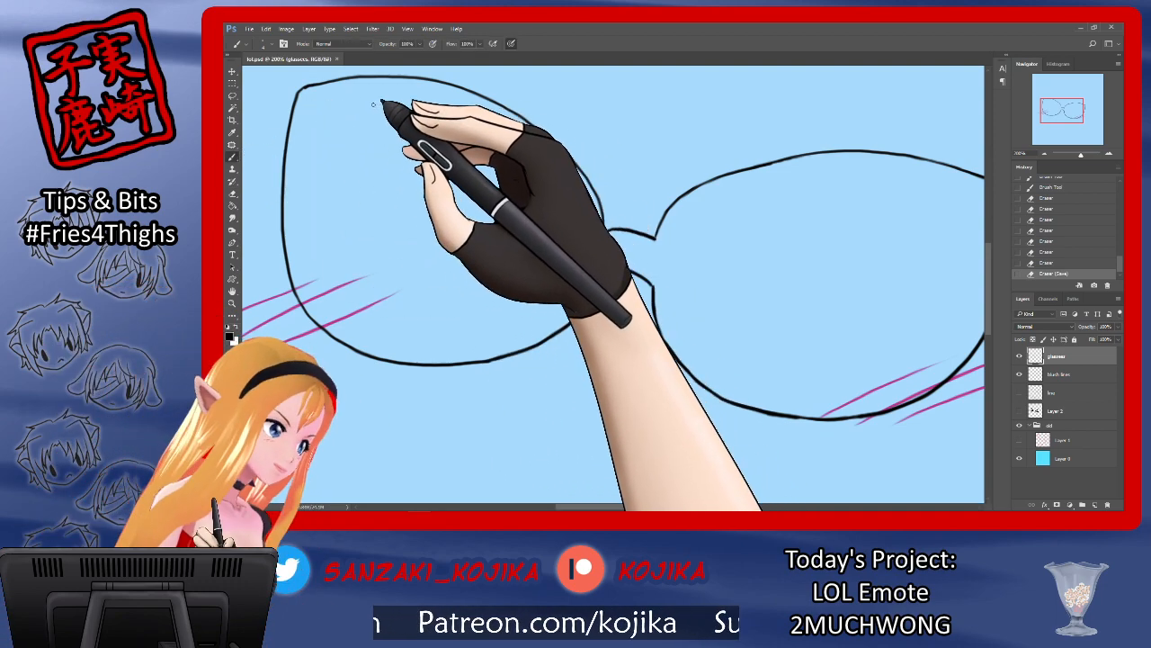
{"action": "mouse_move", "coordinate": [326, 97]}
{"action": "left_mouse_down"}
{"action": "mouse_move", "coordinate": [437, 97]}
{"action": "mouse_move", "coordinate": [543, 149]}
{"action": "mouse_move", "coordinate": [550, 142]}
{"action": "mouse_move", "coordinate": [511, 103]}
{"action": "mouse_move", "coordinate": [515, 129]}
{"action": "mouse_move", "coordinate": [548, 151]}
{"action": "mouse_move", "coordinate": [499, 118]}
{"action": "mouse_move", "coordinate": [552, 163]}
{"action": "mouse_move", "coordinate": [548, 153]}
{"action": "mouse_move", "coordinate": [590, 231]}
{"action": "left_mouse_up"}
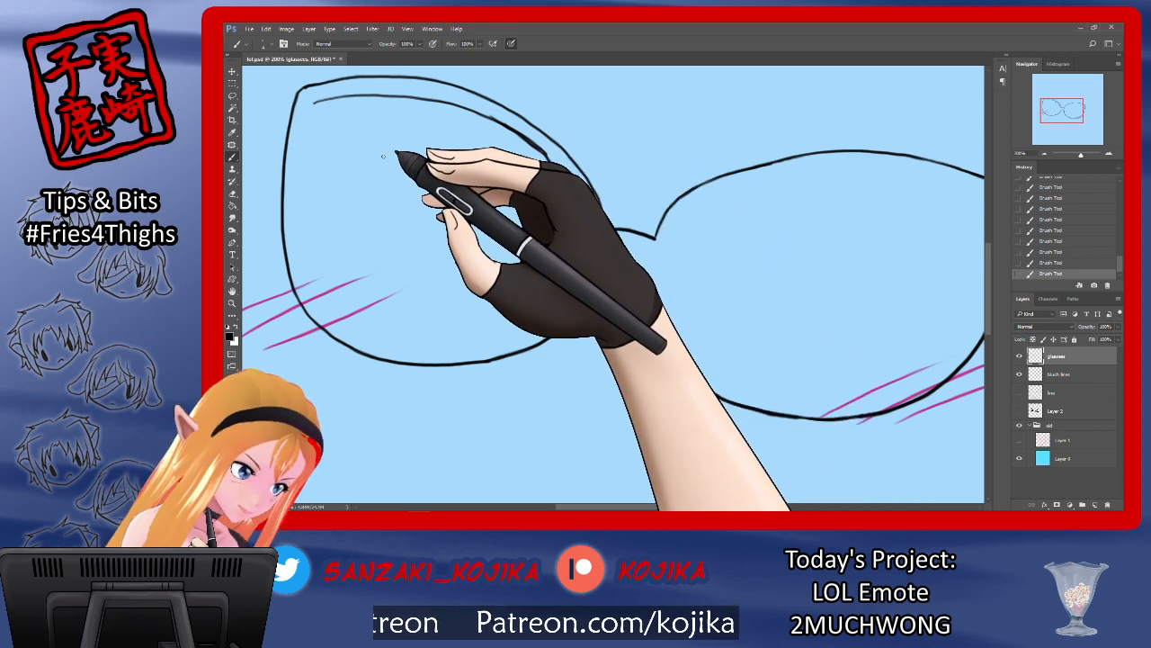
{"action": "key", "text": "e"}
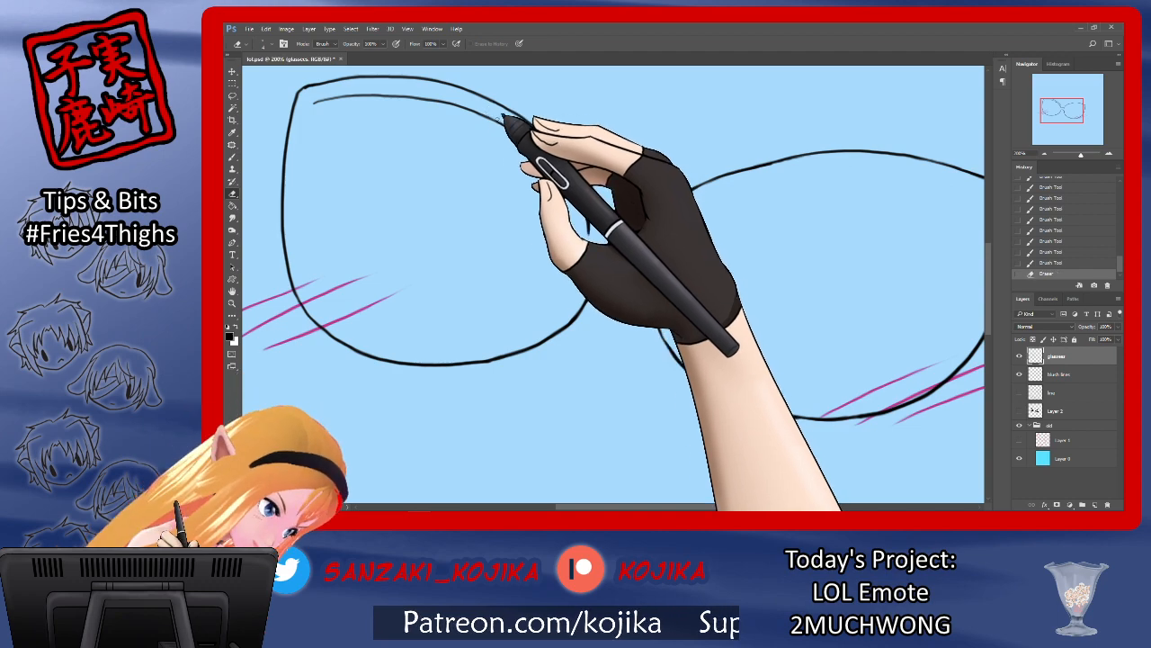
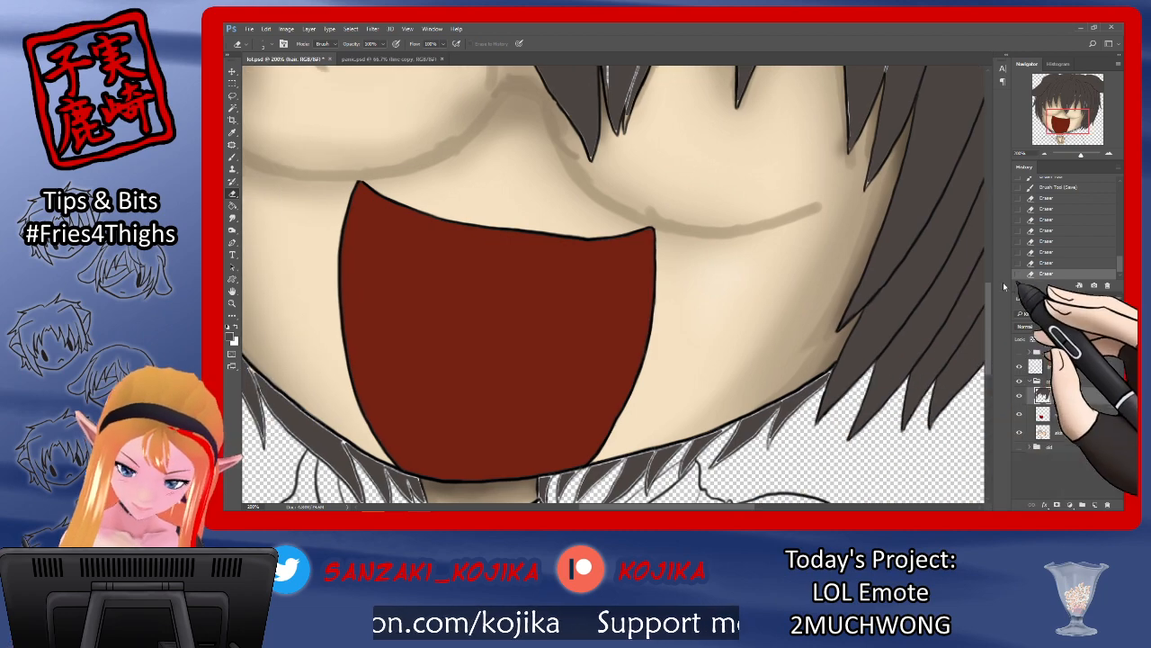
Step: Paint dark brown over the uncolored gaps in the hair tips along the right side of the jaw, and save the file
{"action": "left_click_drag", "start_coordinate": [988, 296], "coordinate": [988, 318]}
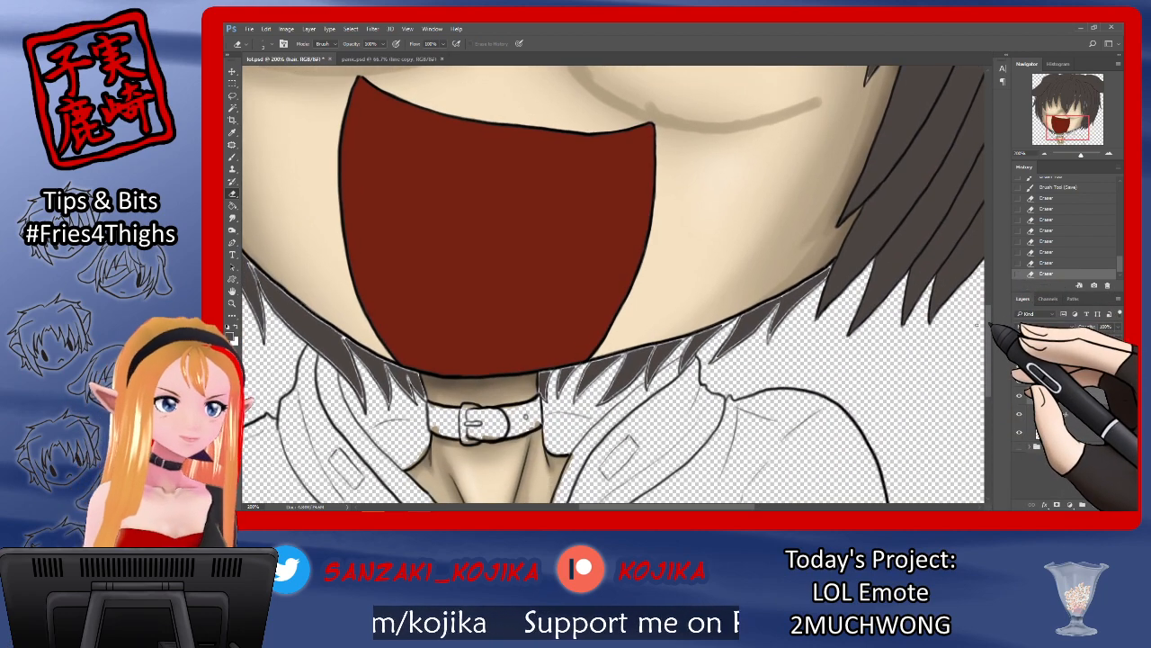
{"action": "key", "text": "ctrl+s"}
{"action": "key", "text": "b"}
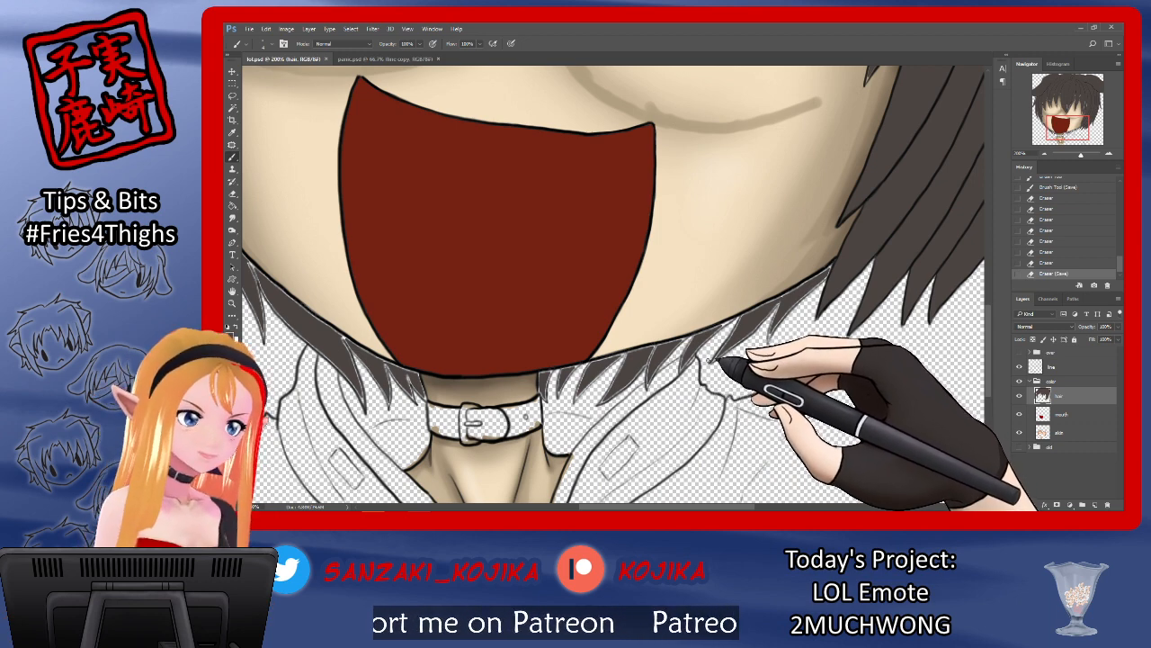
{"action": "left_click_drag", "start_coordinate": [540, 374], "coordinate": [541, 381]}
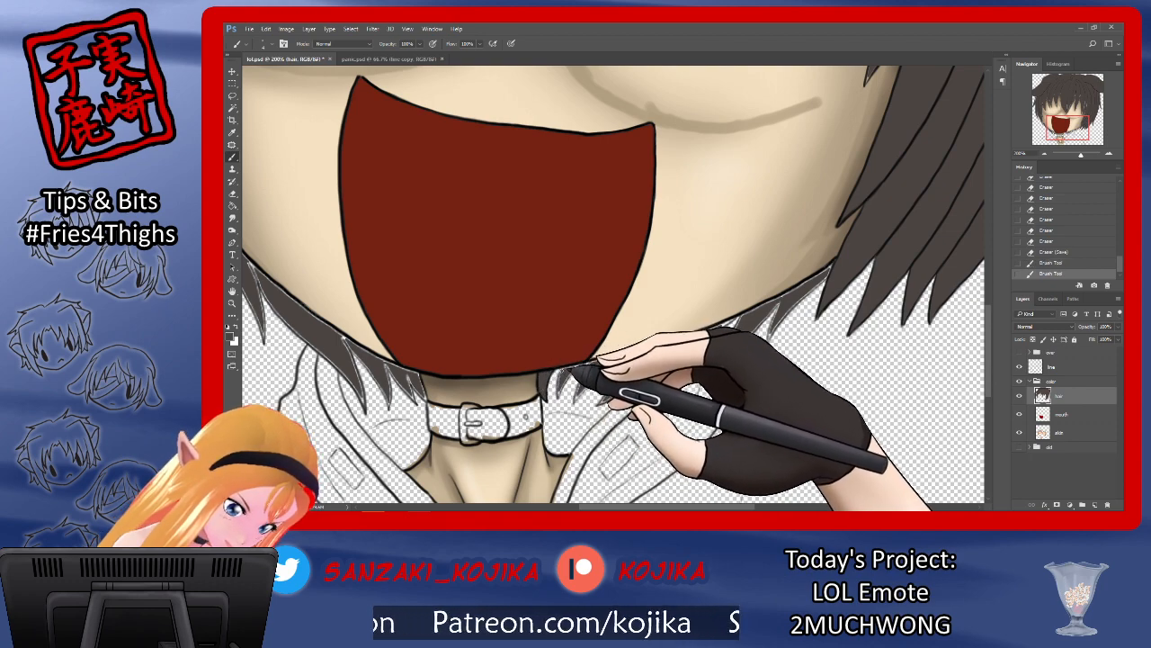
{"action": "left_click_drag", "start_coordinate": [565, 369], "coordinate": [569, 404]}
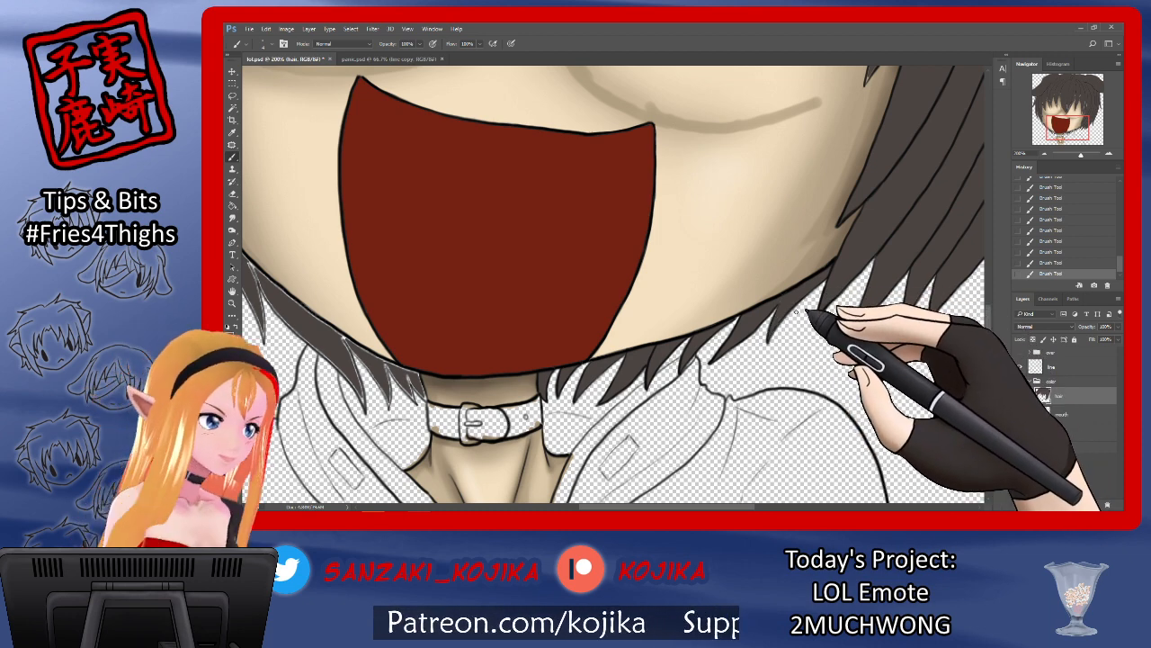
{"action": "key", "text": "ctrl+s"}
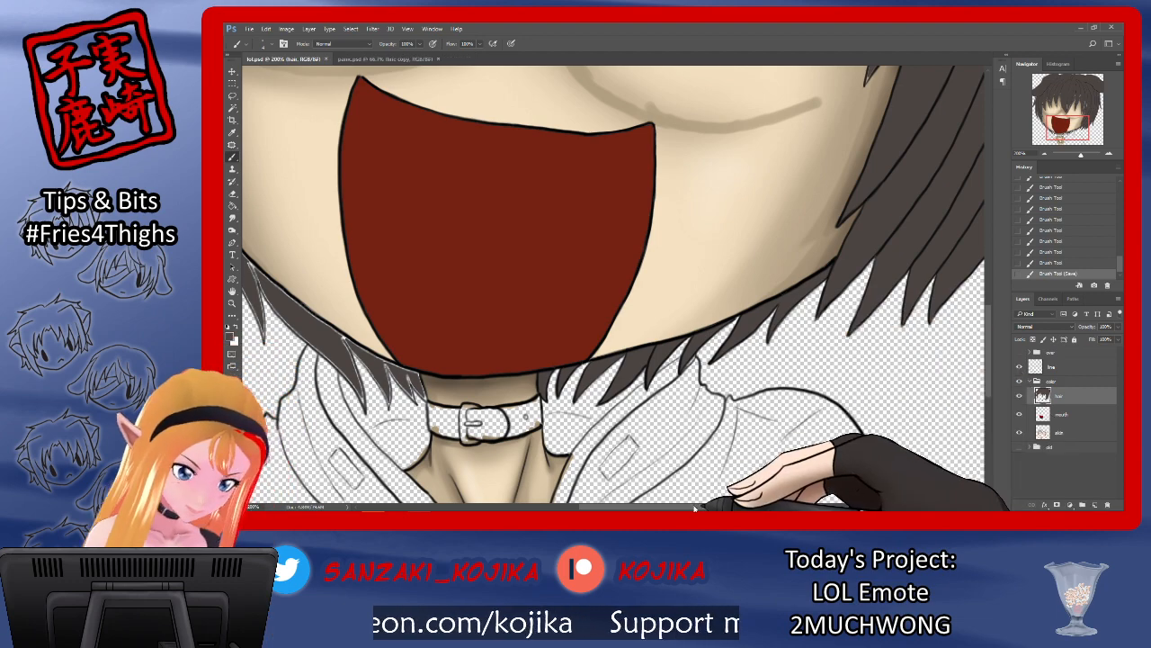
Step: Fill the uncolored gaps in the hair tips along the left side of the jaw, erasing stray paint at the chin line
{"action": "left_click_drag", "start_coordinate": [692, 507], "coordinate": [647, 506]}
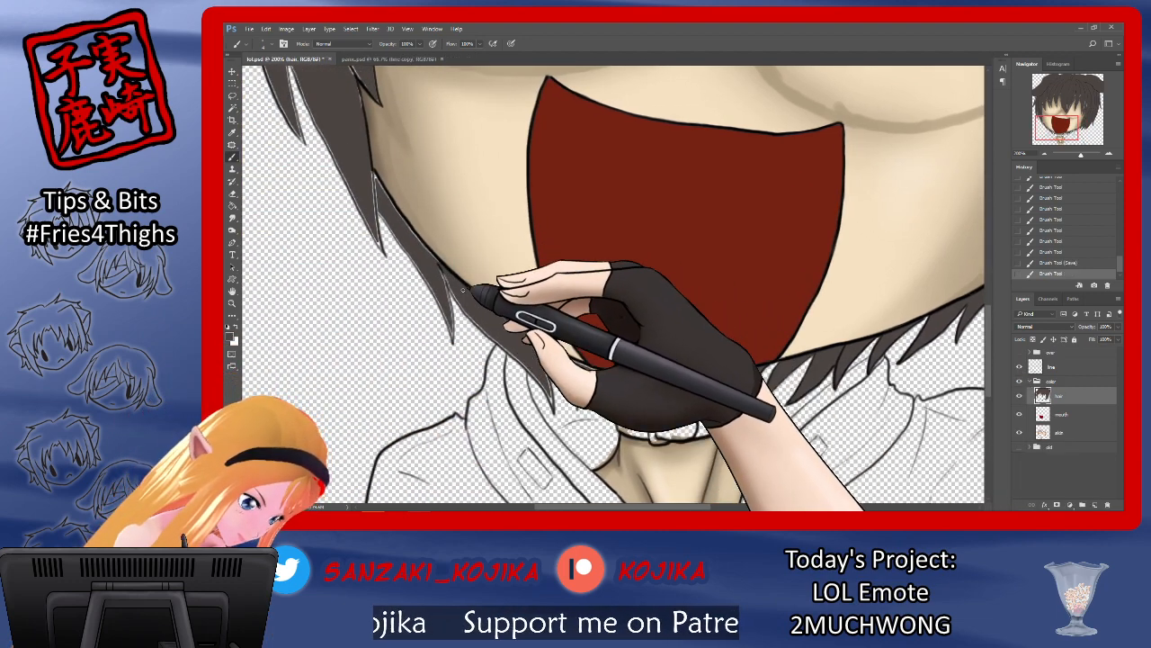
{"action": "left_click_drag", "start_coordinate": [457, 321], "coordinate": [450, 274]}
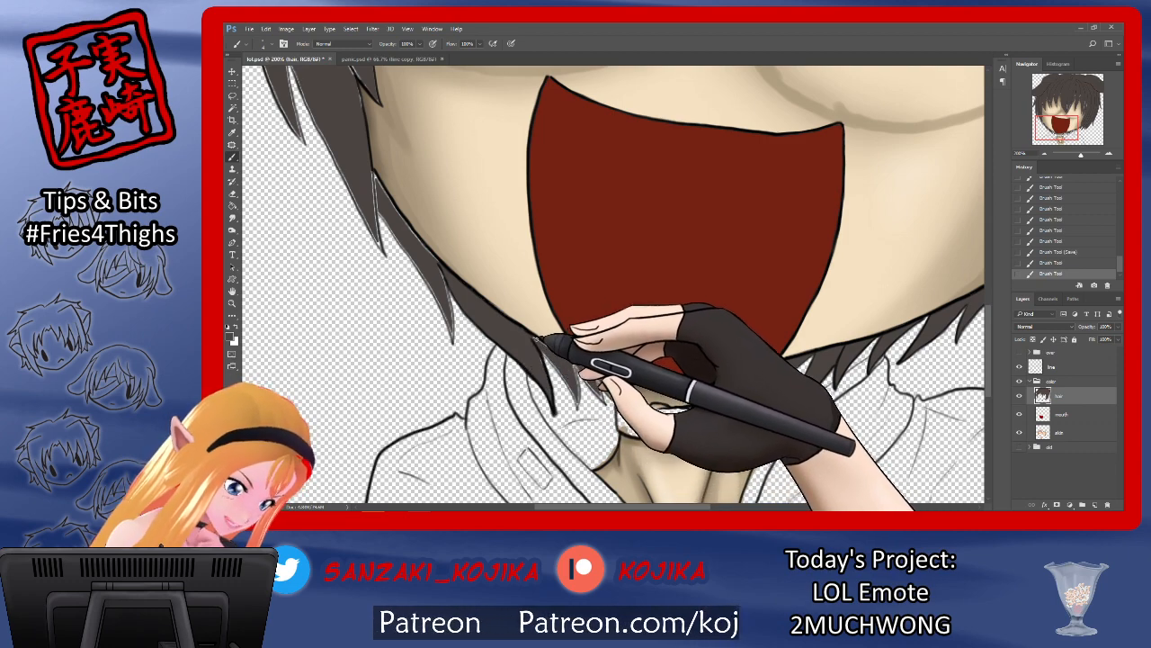
{"action": "left_click_drag", "start_coordinate": [540, 360], "coordinate": [527, 347]}
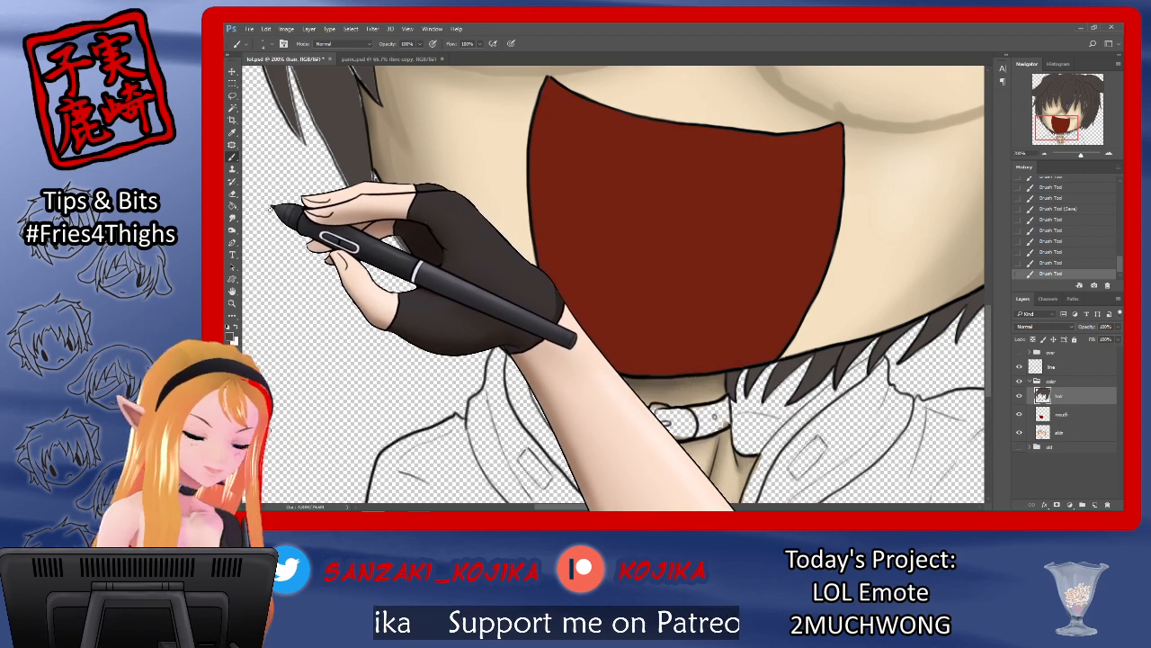
{"action": "left_click", "coordinate": [233, 192]}
{"action": "left_click", "coordinate": [557, 344]}
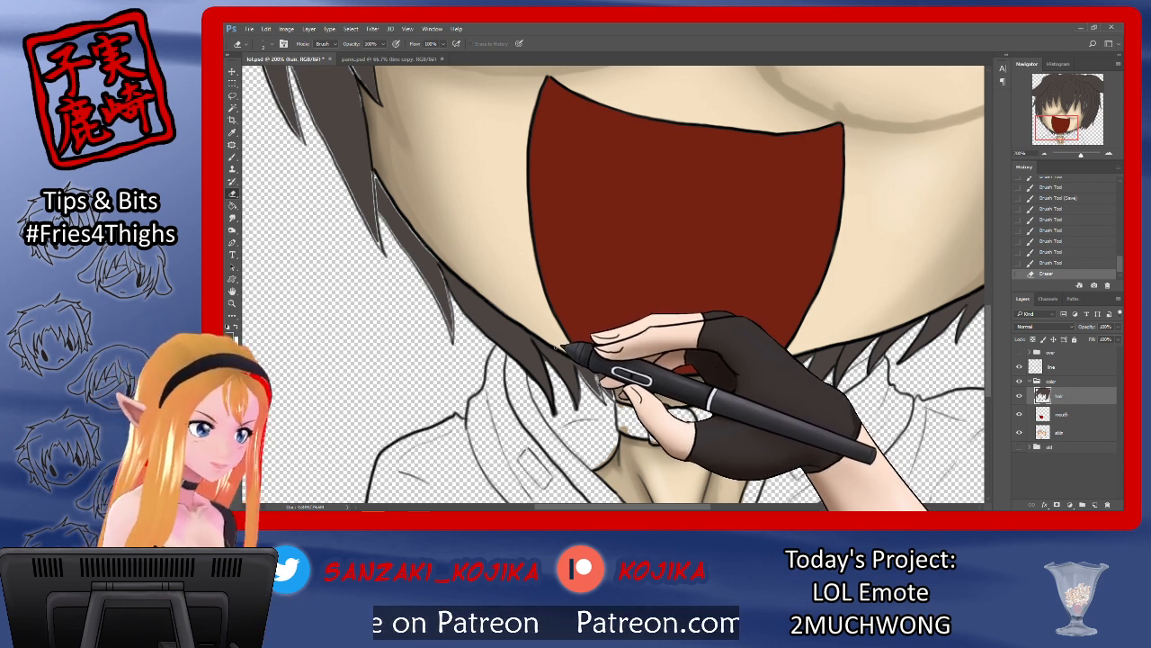
{"action": "left_click", "coordinate": [233, 156]}
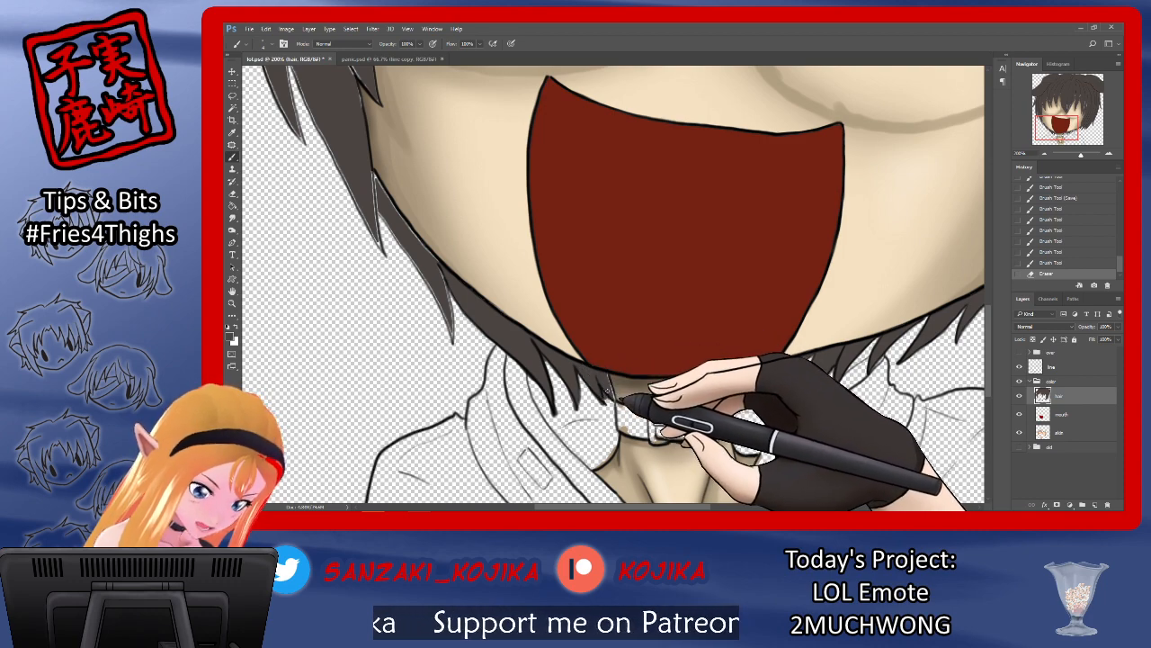
{"action": "left_click_drag", "start_coordinate": [606, 379], "coordinate": [608, 331]}
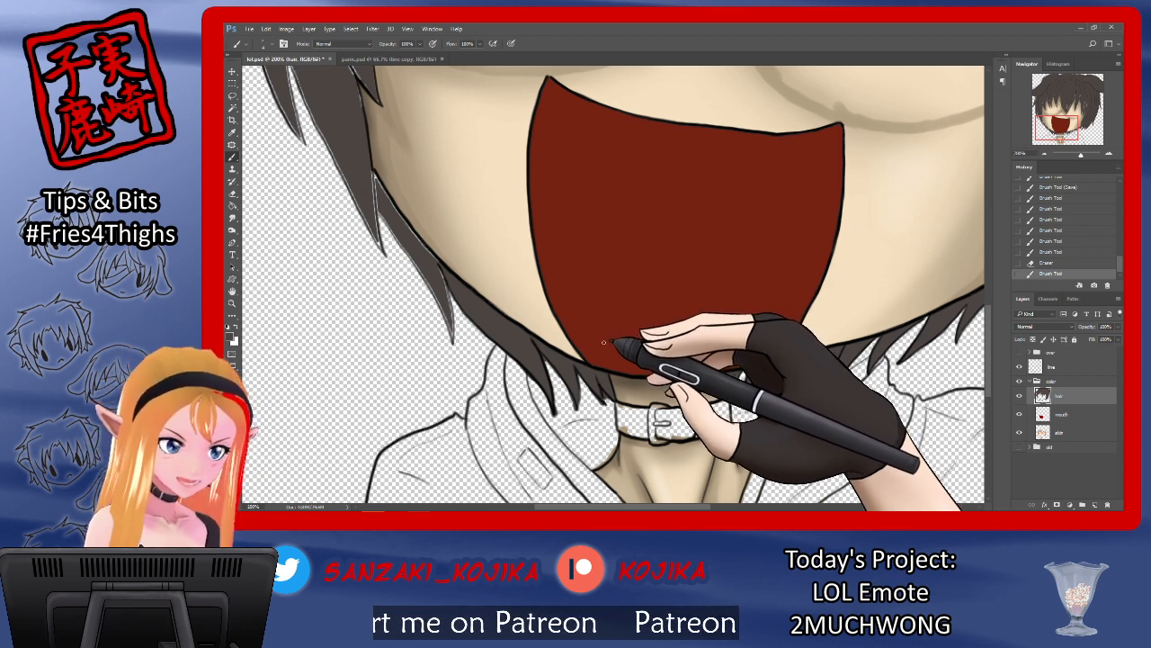
Step: Paint over the remaining light edges where the left side lock meets the hair behind the cheek
{"action": "left_click_drag", "start_coordinate": [696, 506], "coordinate": [664, 507]}
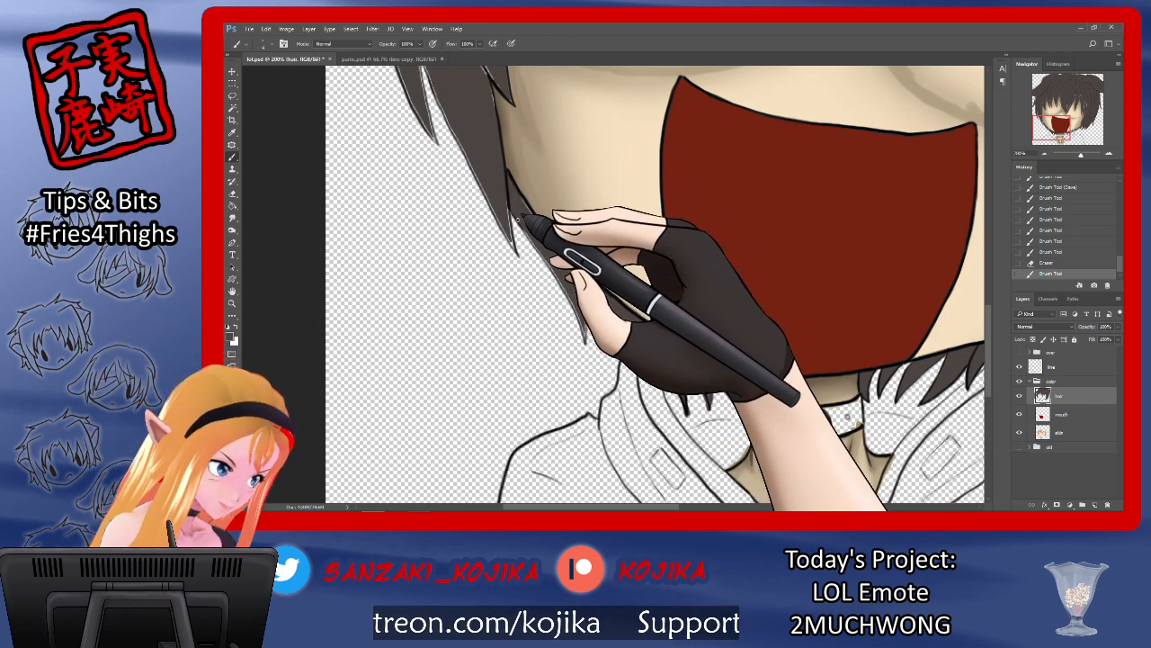
{"action": "left_click_drag", "start_coordinate": [521, 217], "coordinate": [543, 254]}
{"action": "left_click", "coordinate": [542, 254]}
{"action": "left_click", "coordinate": [541, 254]}
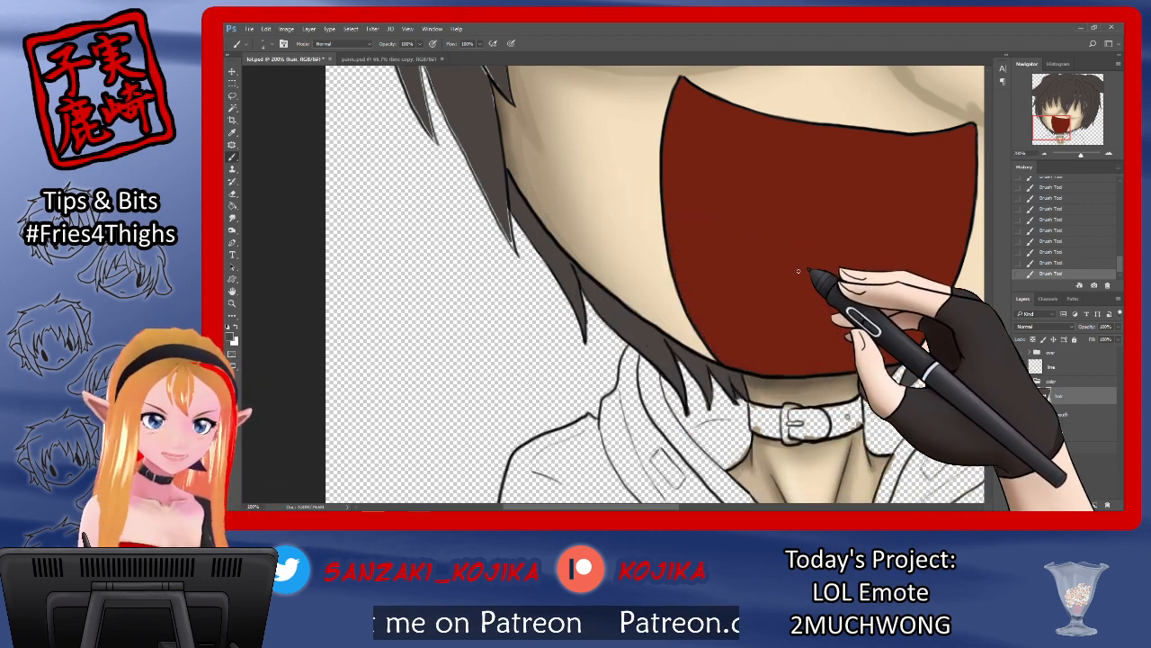
Step: Fill the light gaps between the long left side strands beside the cheek with the dark hair color
{"action": "scroll", "coordinate": [990, 296], "scroll_direction": "up", "scroll_amount": 5}
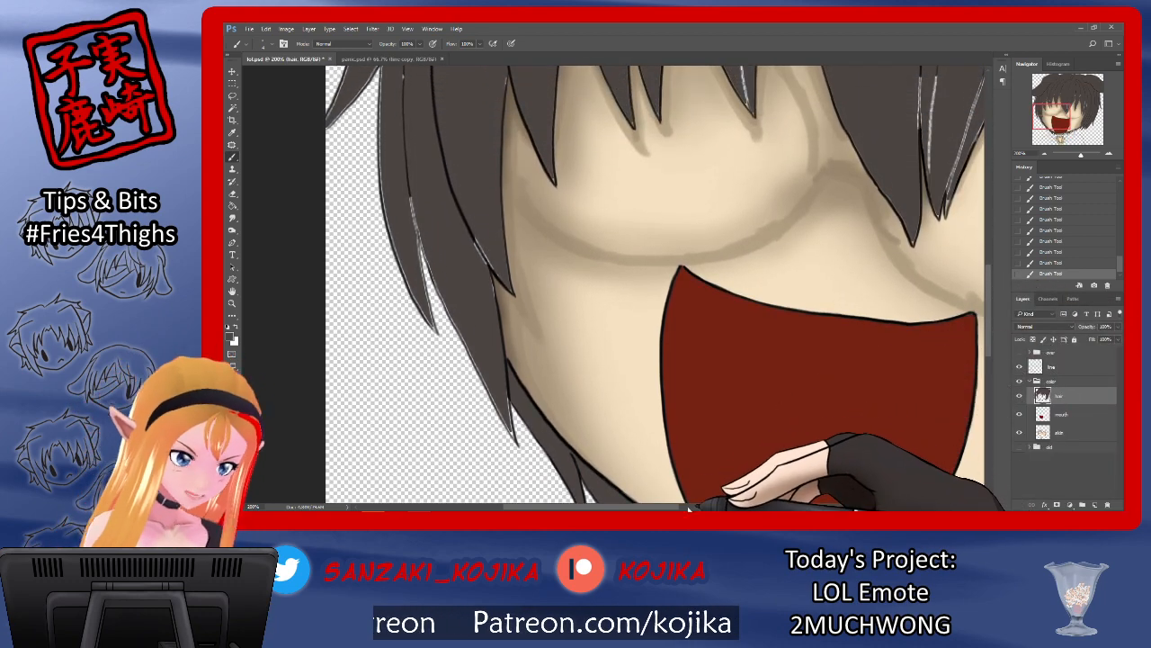
{"action": "scroll", "coordinate": [710, 500], "scroll_direction": "left", "scroll_amount": 1}
{"action": "scroll", "coordinate": [711, 500], "scroll_direction": "left", "scroll_amount": 5}
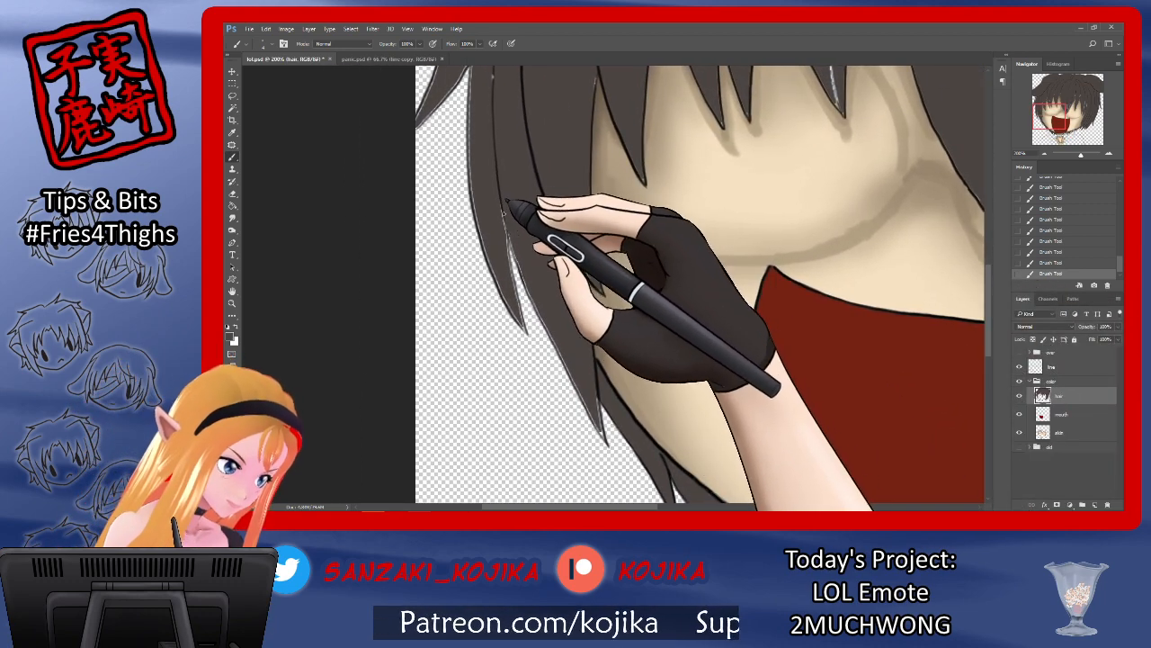
{"action": "left_click_drag", "start_coordinate": [511, 240], "coordinate": [518, 262]}
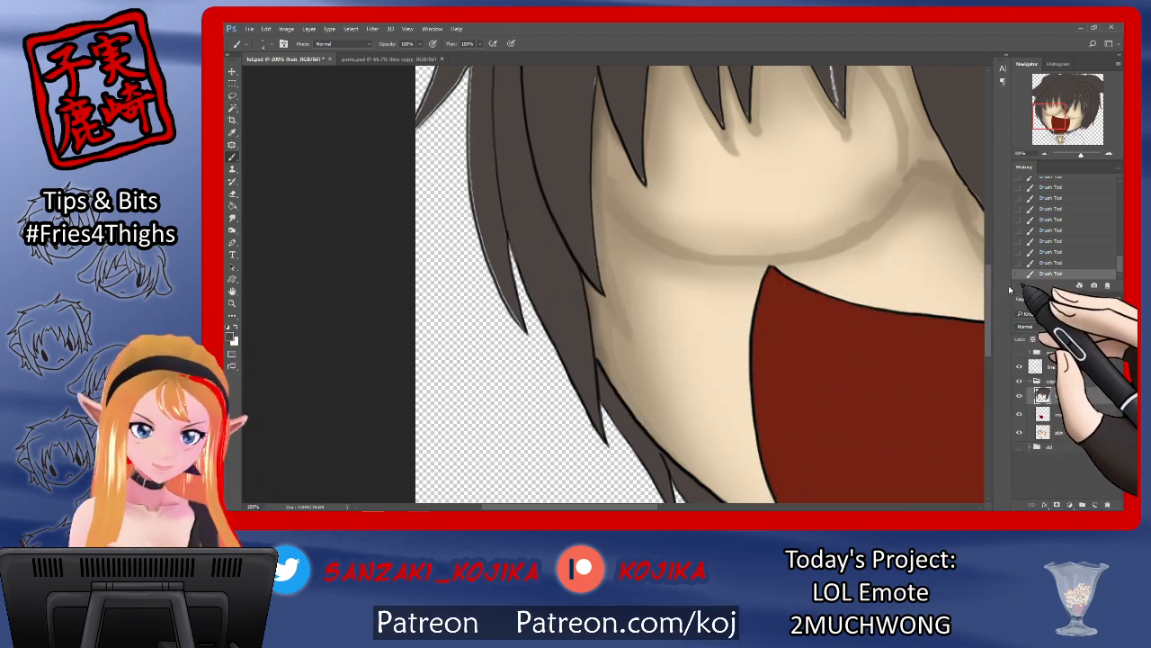
Step: Brush out the light gaps between the upper left fringe strands and around the small outer lock beneath the large left tuft
{"action": "left_click_drag", "start_coordinate": [988, 308], "coordinate": [987, 280]}
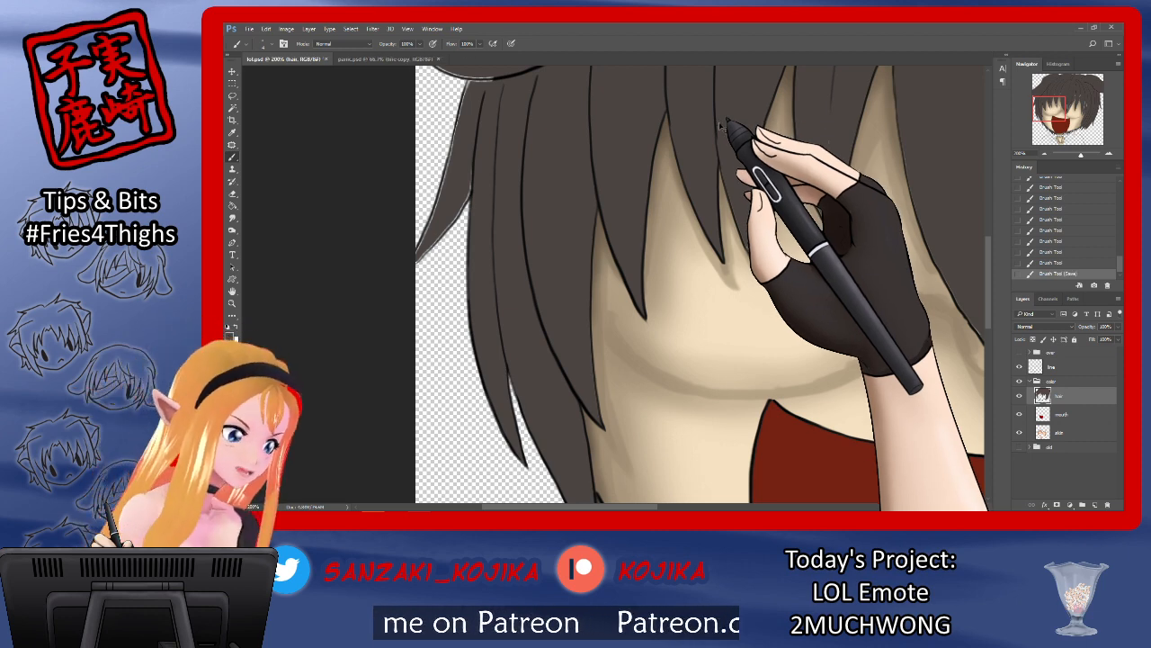
{"action": "left_click_drag", "start_coordinate": [989, 274], "coordinate": [996, 250]}
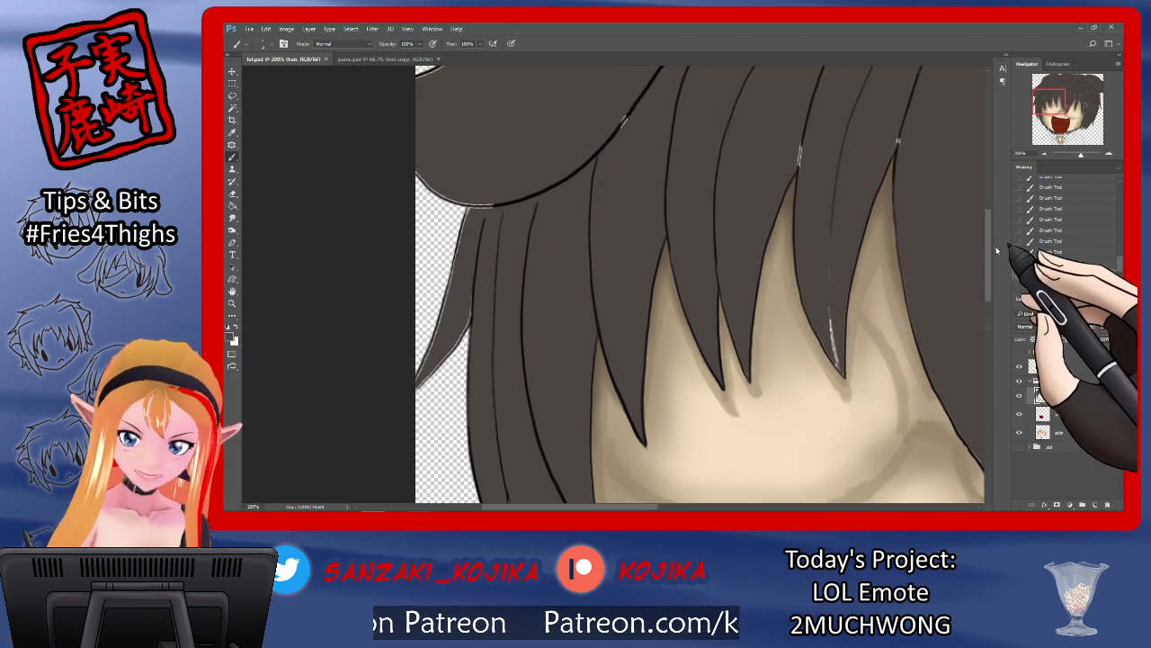
{"action": "left_click_drag", "start_coordinate": [798, 167], "coordinate": [807, 148]}
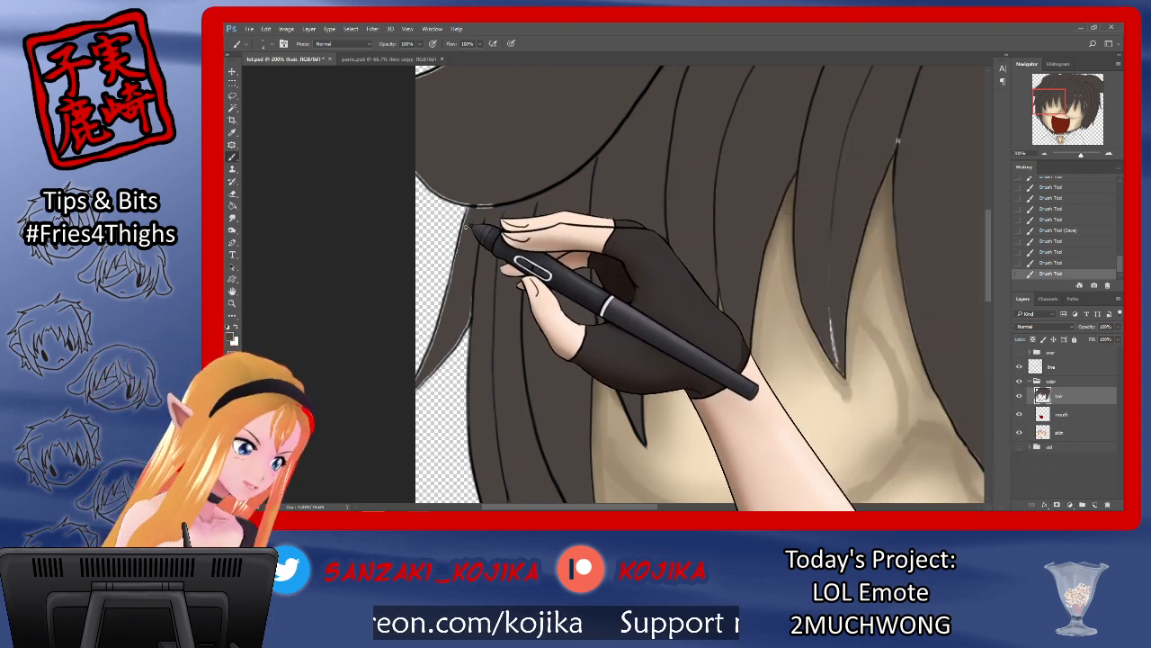
{"action": "left_click_drag", "start_coordinate": [465, 227], "coordinate": [471, 237]}
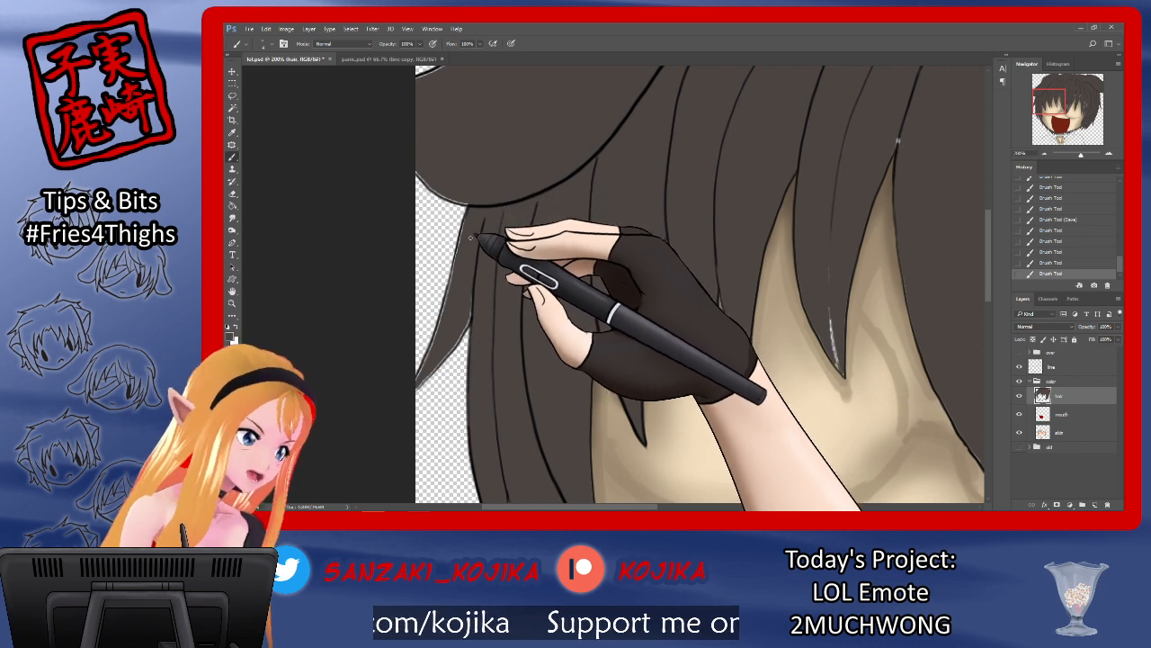
{"action": "left_click_drag", "start_coordinate": [469, 261], "coordinate": [453, 268]}
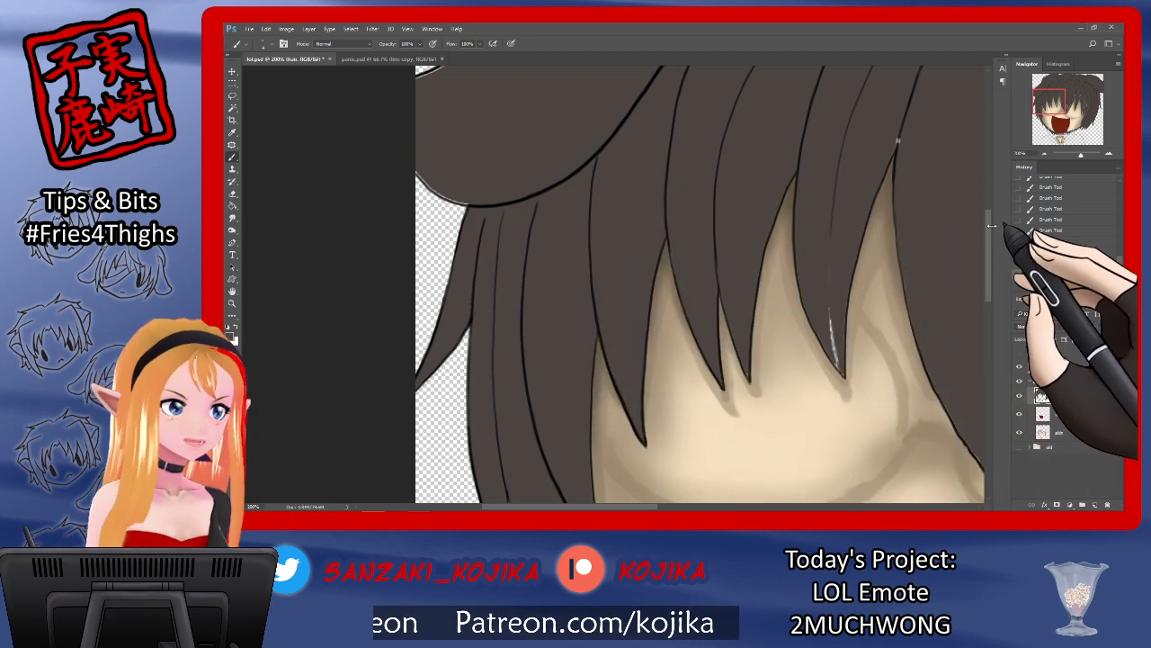
Step: Color the light edge along the outer outline of the large left hair tuft up to the top of the head
{"action": "scroll", "coordinate": [989, 233], "scroll_direction": "up", "scroll_amount": 3}
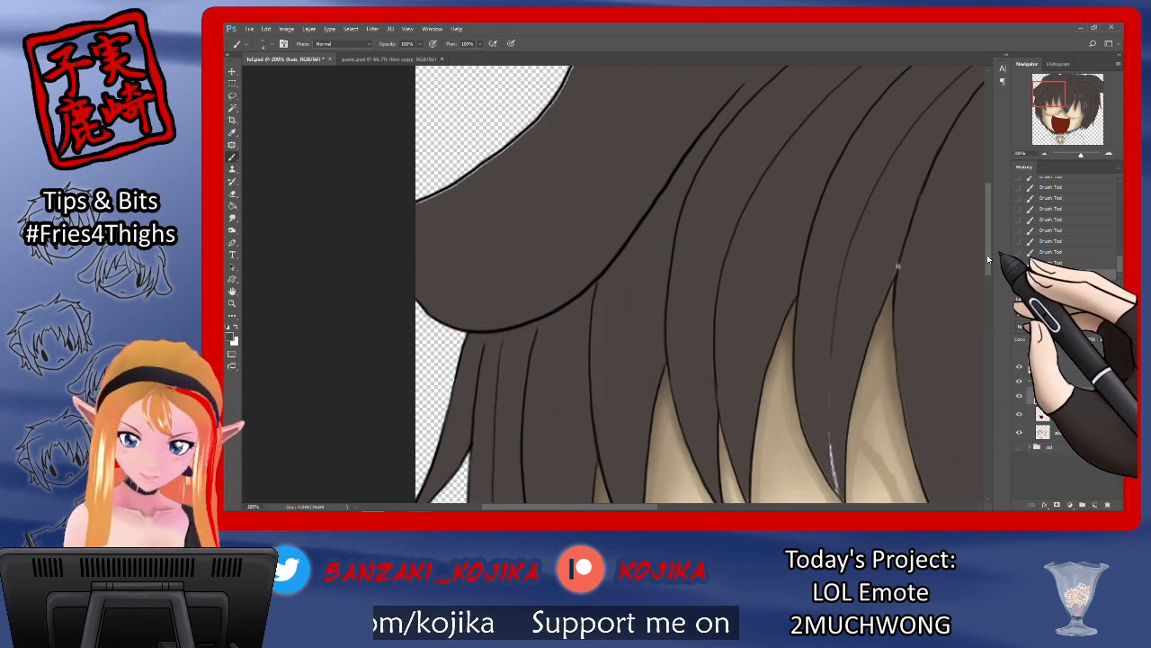
{"action": "scroll", "coordinate": [987, 254], "scroll_direction": "up", "scroll_amount": 2}
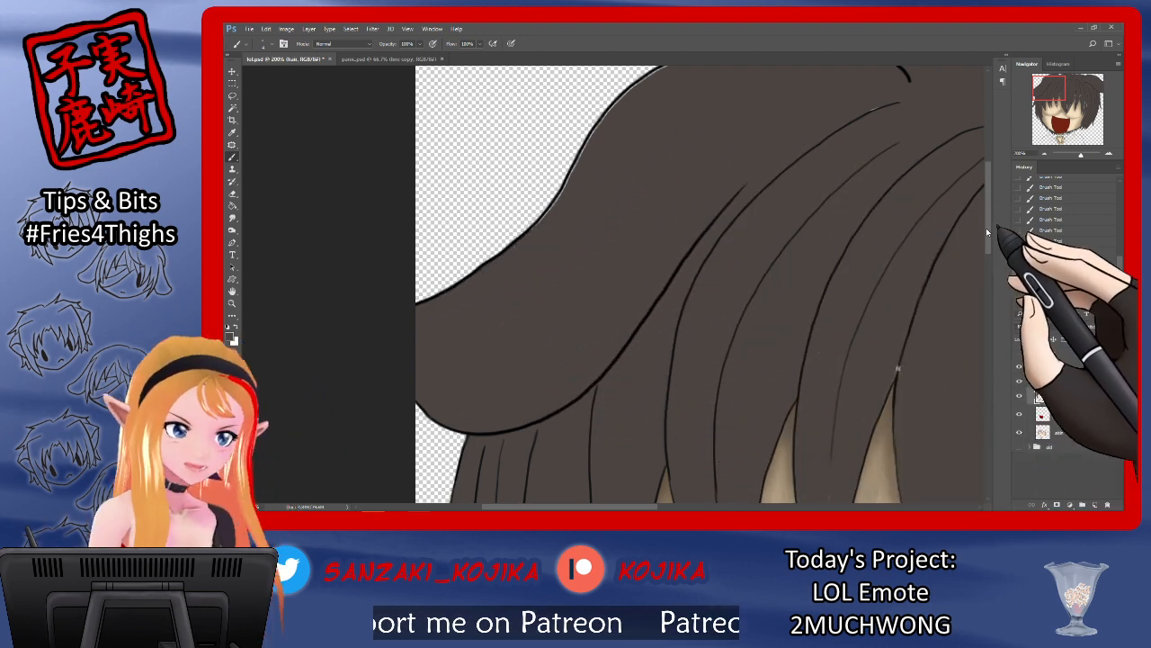
{"action": "scroll", "coordinate": [991, 241], "scroll_direction": "up", "scroll_amount": 1}
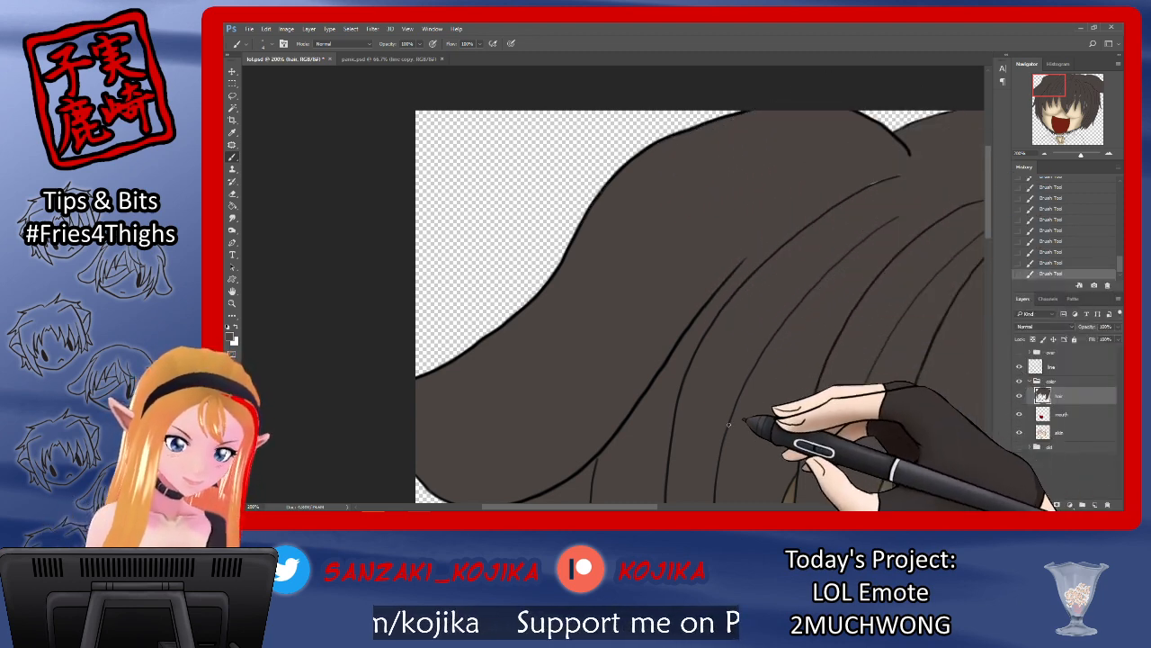
{"action": "left_click_drag", "start_coordinate": [655, 508], "coordinate": [673, 508]}
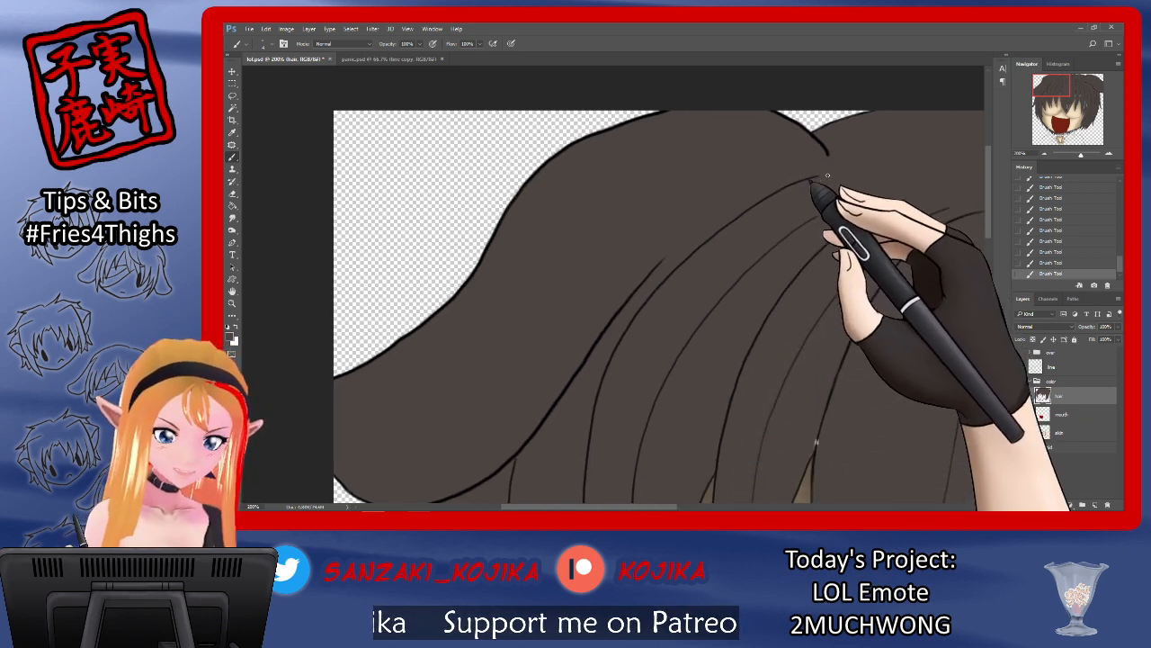
Step: Fill the light gaps in the left fringe strands and their pointed tips, and erase the paint spilling onto the face
{"action": "scroll", "coordinate": [981, 225], "scroll_direction": "down", "scroll_amount": 5}
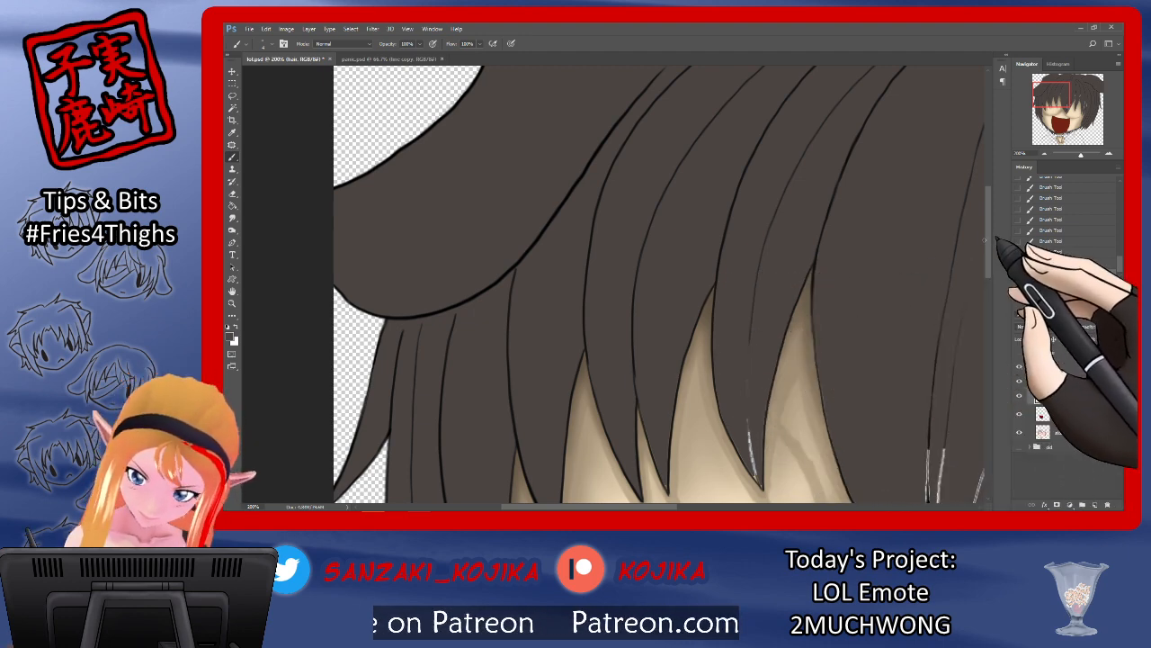
{"action": "left_click_drag", "start_coordinate": [988, 242], "coordinate": [987, 255]}
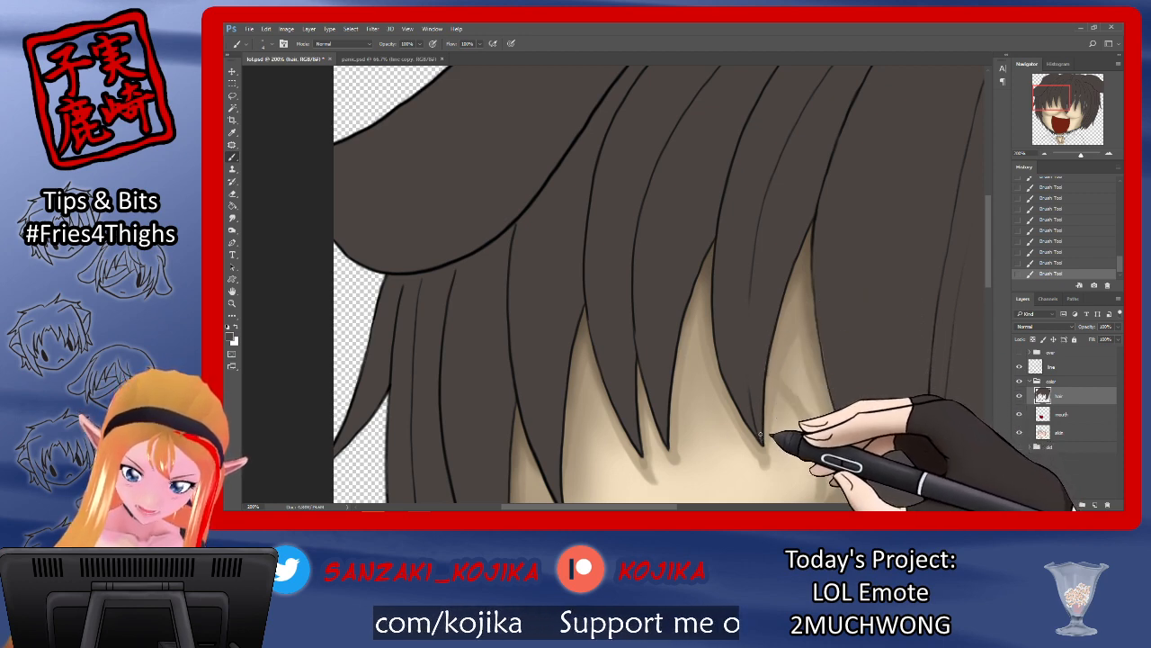
{"action": "left_click", "coordinate": [232, 194]}
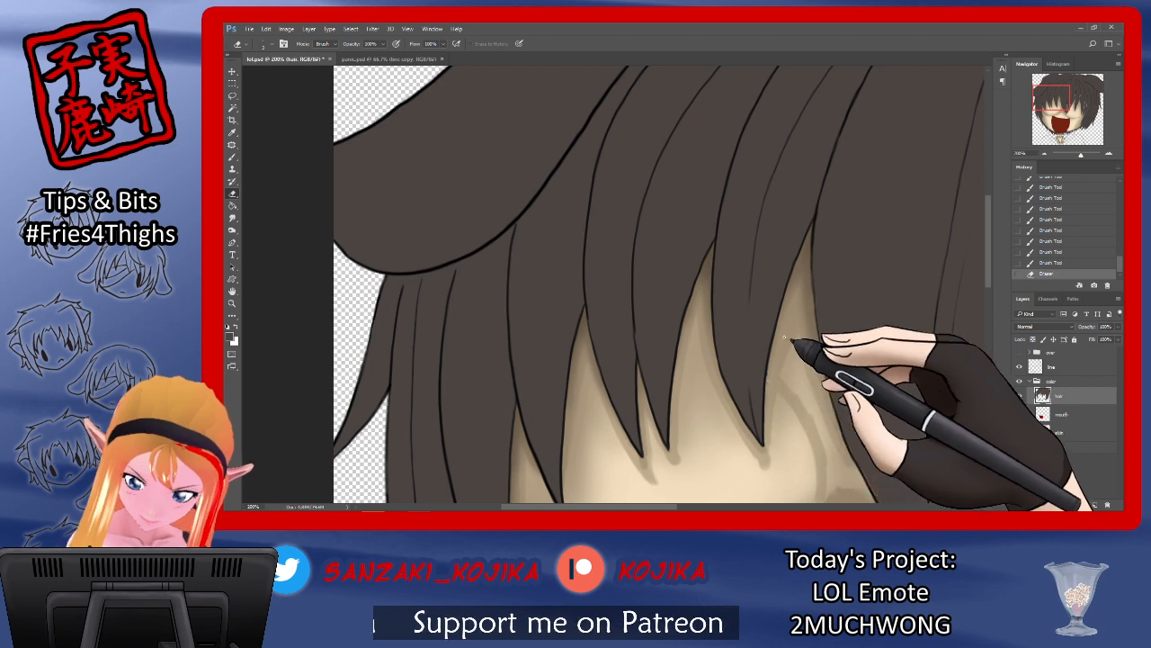
{"action": "left_click_drag", "start_coordinate": [772, 367], "coordinate": [768, 387]}
Step: Brush the dark hair color along the light left edge of the wide middle fringe strand on the hair layer
{"action": "left_click_drag", "start_coordinate": [676, 505], "coordinate": [690, 505]}
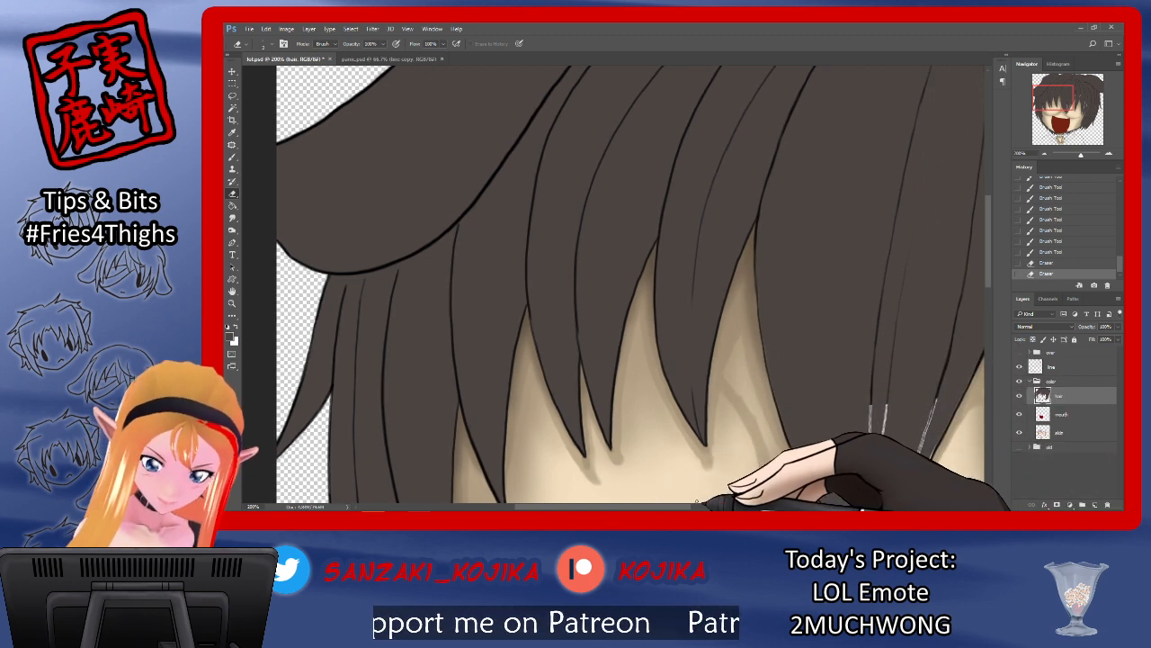
{"action": "left_click", "coordinate": [1019, 351]}
{"action": "left_click", "coordinate": [1019, 352]}
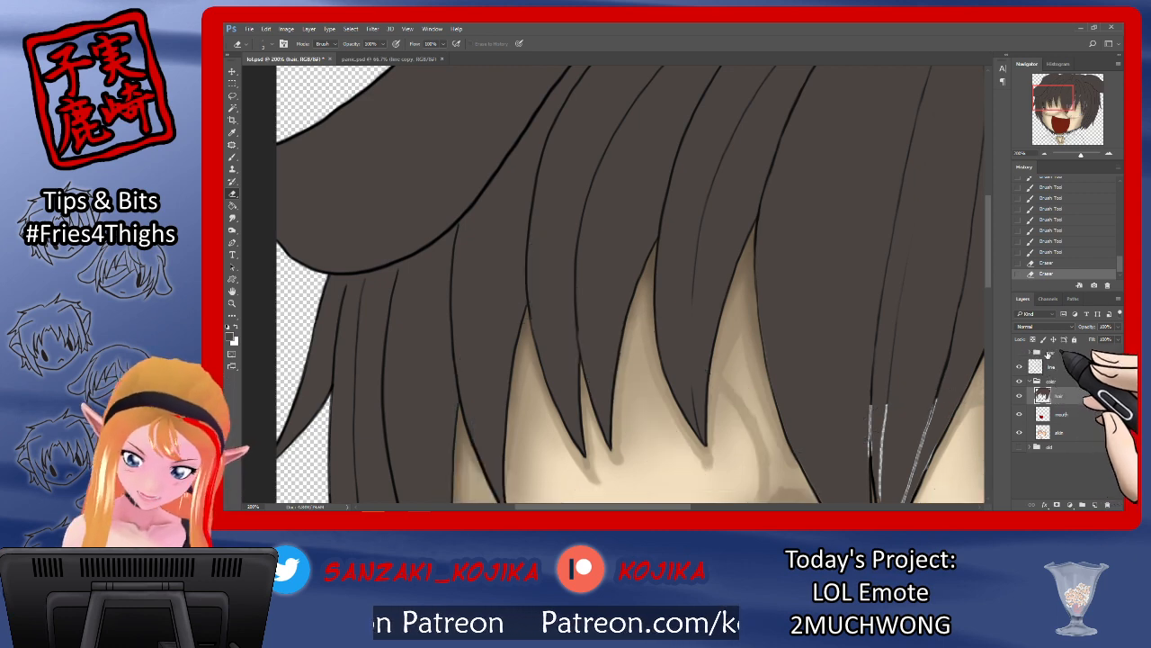
{"action": "left_click_drag", "start_coordinate": [685, 508], "coordinate": [712, 506]}
{"action": "left_click", "coordinate": [232, 155]}
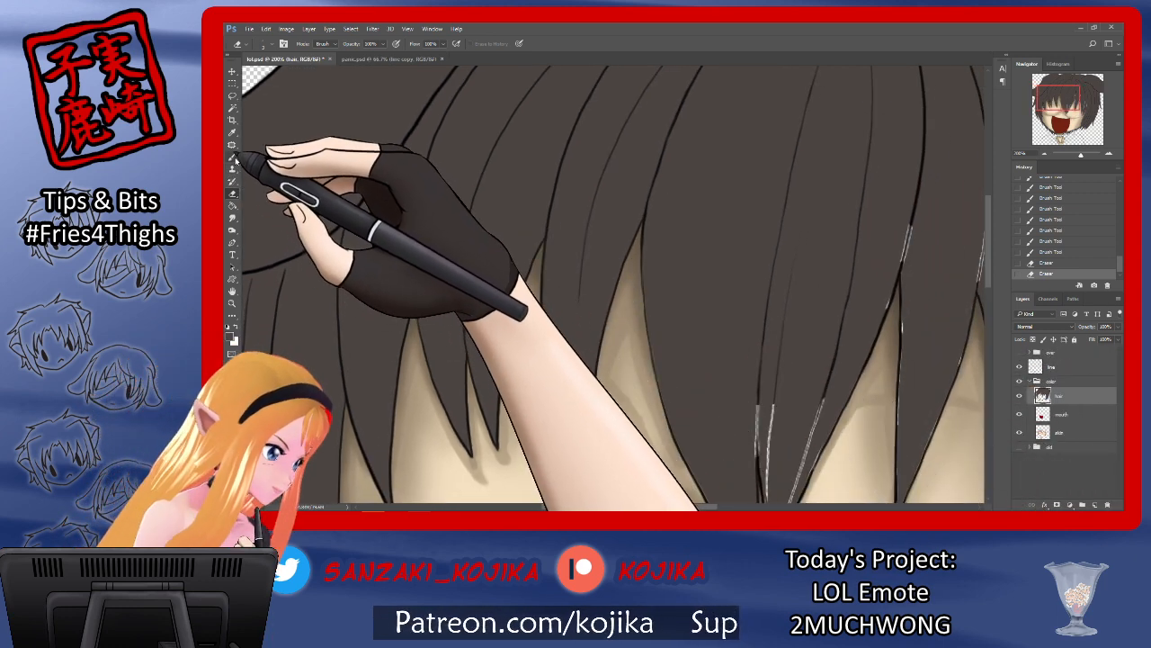
{"action": "left_click_drag", "start_coordinate": [644, 273], "coordinate": [652, 345]}
{"action": "left_click_drag", "start_coordinate": [649, 329], "coordinate": [657, 371]}
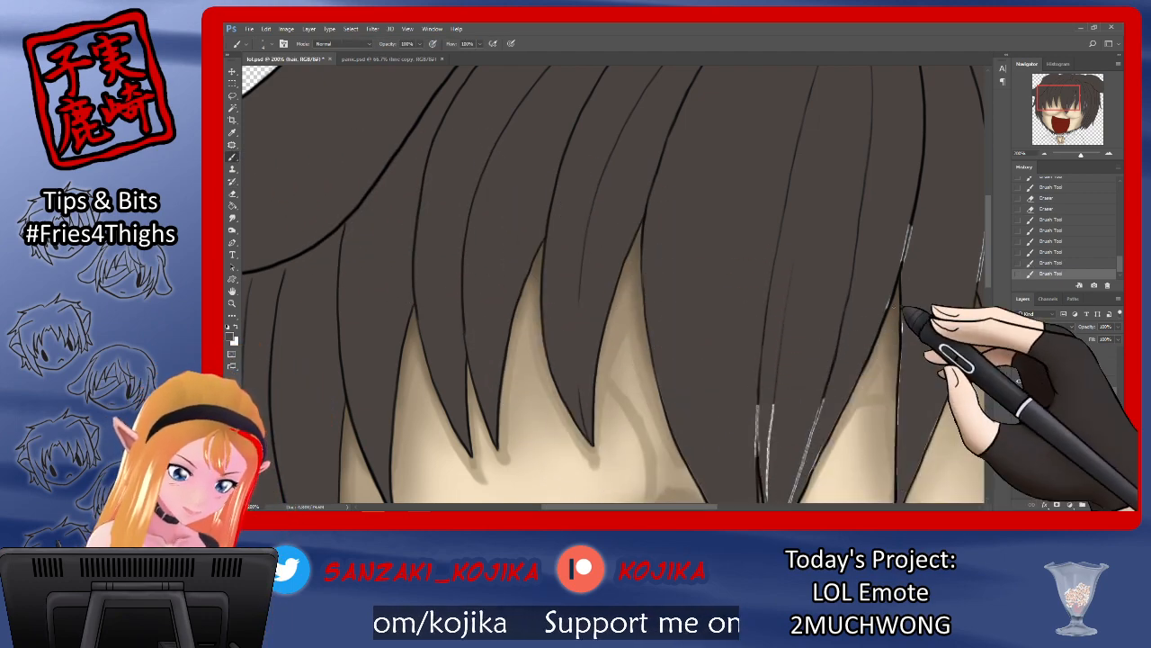
Step: Smudge the shadow marks on the skin layer around the pointed tips of the left fringe strands
{"action": "left_click", "coordinate": [1061, 433]}
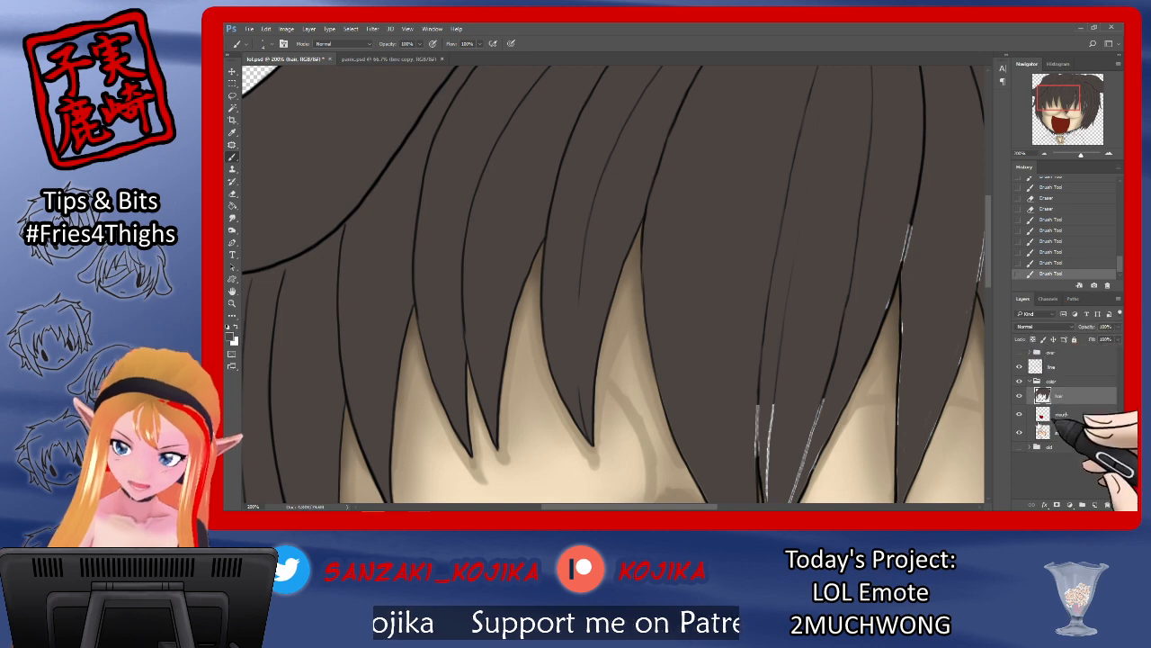
{"action": "key", "text": "r"}
{"action": "mouse_move", "coordinate": [456, 391]}
{"action": "left_mouse_down"}
{"action": "mouse_move", "coordinate": [480, 477]}
{"action": "mouse_move", "coordinate": [465, 450]}
{"action": "mouse_move", "coordinate": [503, 441]}
{"action": "left_mouse_up"}
{"action": "left_click_drag", "start_coordinate": [499, 400], "coordinate": [518, 445]}
{"action": "mouse_move", "coordinate": [495, 396]}
{"action": "left_mouse_down"}
{"action": "mouse_move", "coordinate": [513, 441]}
{"action": "mouse_move", "coordinate": [508, 410]}
{"action": "left_mouse_up"}
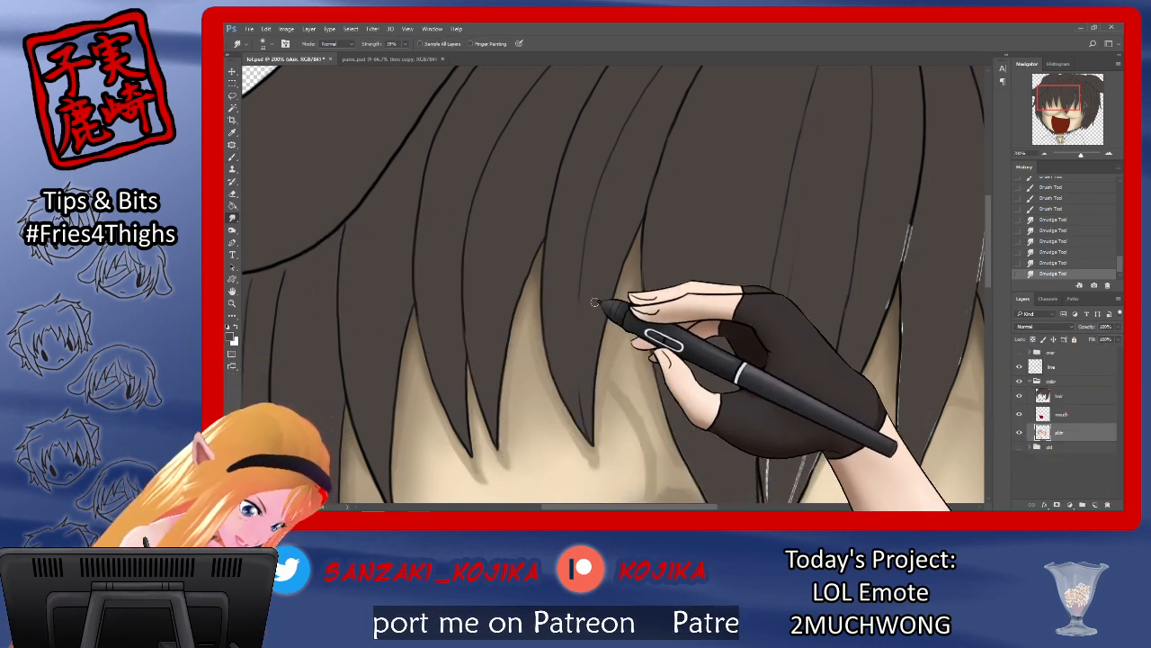
{"action": "left_click_drag", "start_coordinate": [584, 423], "coordinate": [612, 454]}
{"action": "mouse_move", "coordinate": [594, 427]}
{"action": "left_mouse_down"}
{"action": "mouse_move", "coordinate": [607, 459]}
{"action": "mouse_move", "coordinate": [589, 463]}
{"action": "left_mouse_up"}
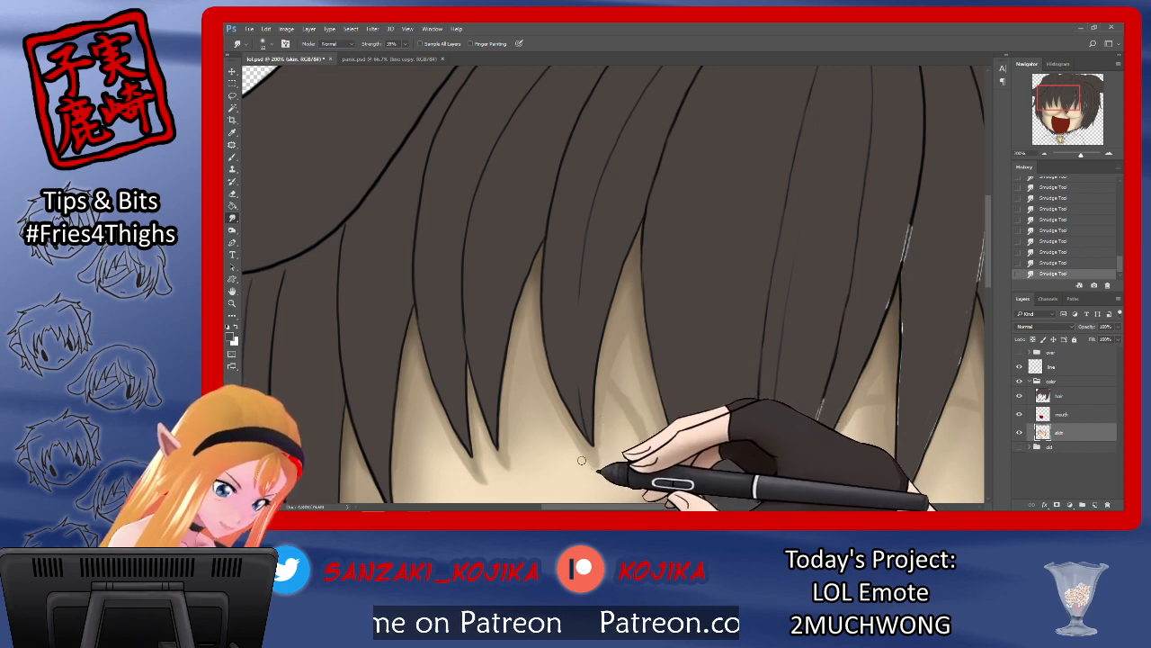
Step: Return to the hair layer and brush out the light gaps along both edges of the wide middle fringe strand
{"action": "left_click", "coordinate": [1041, 396]}
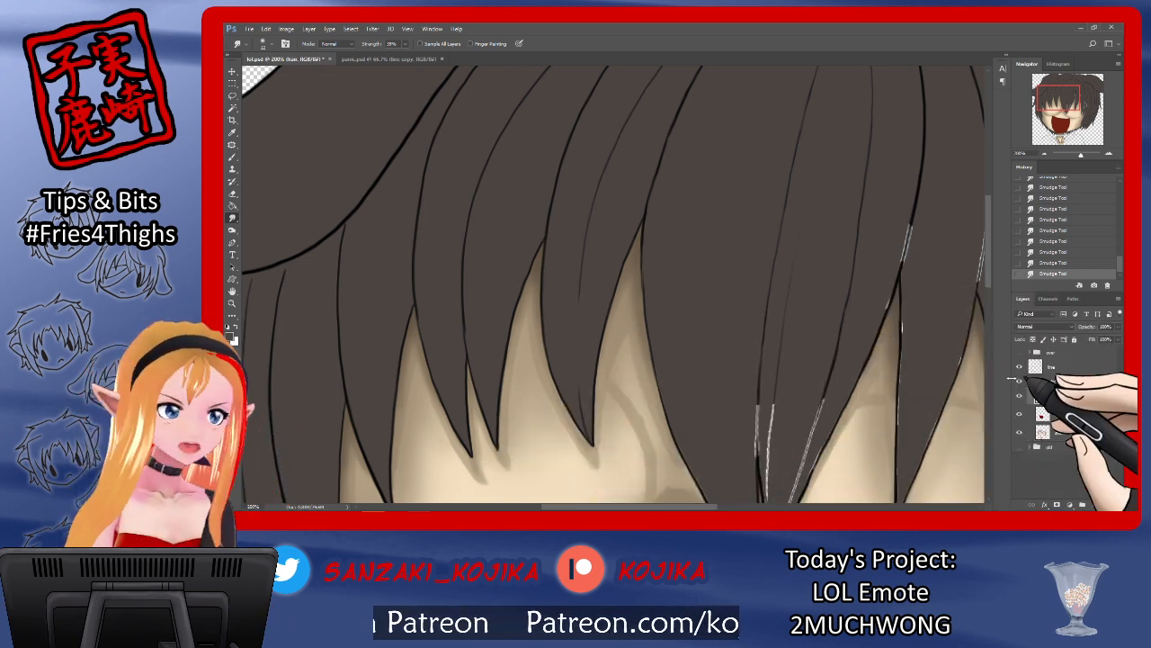
{"action": "left_click", "coordinate": [232, 156]}
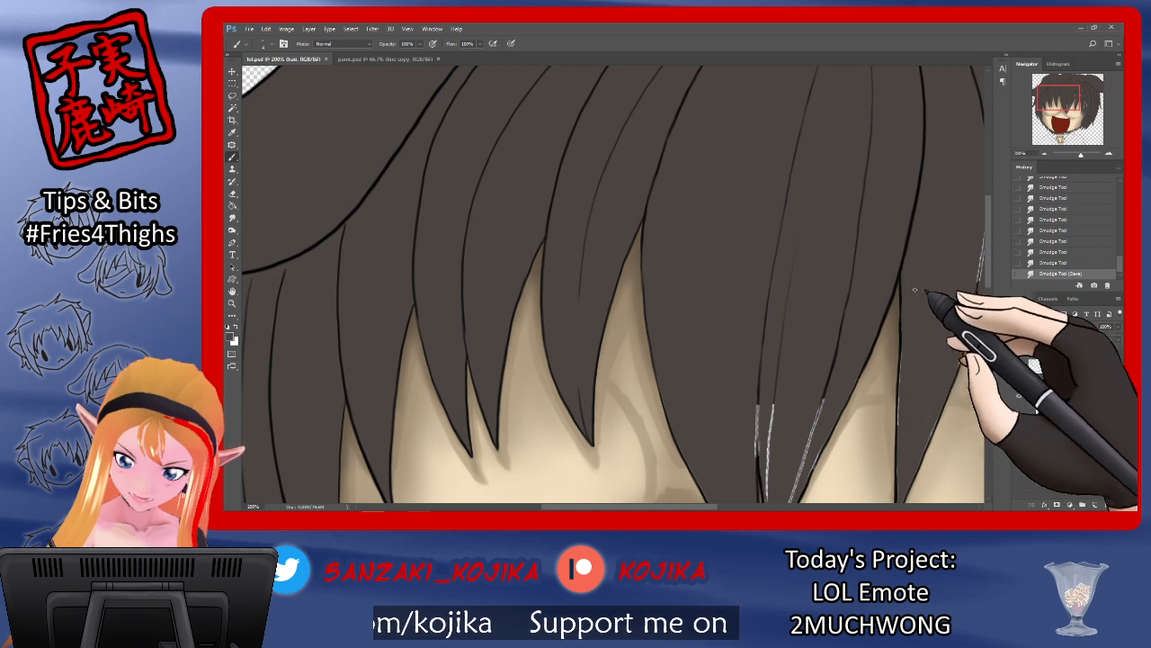
{"action": "left_click_drag", "start_coordinate": [989, 260], "coordinate": [984, 278]}
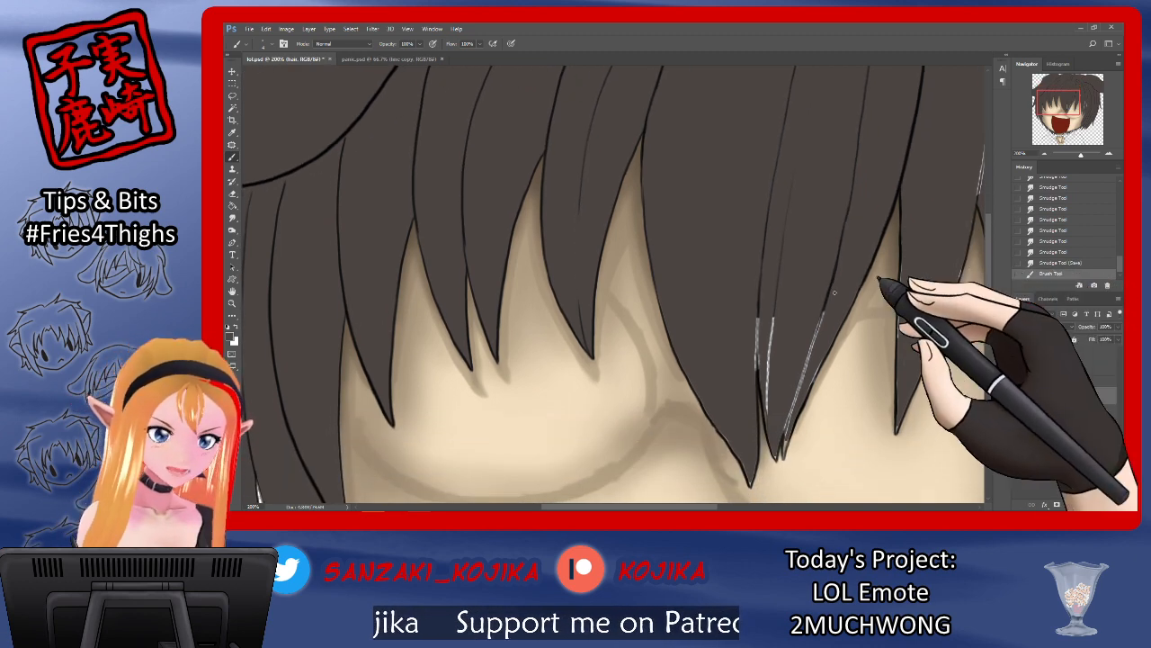
{"action": "left_click_drag", "start_coordinate": [655, 280], "coordinate": [677, 345]}
{"action": "left_click_drag", "start_coordinate": [674, 339], "coordinate": [685, 368]}
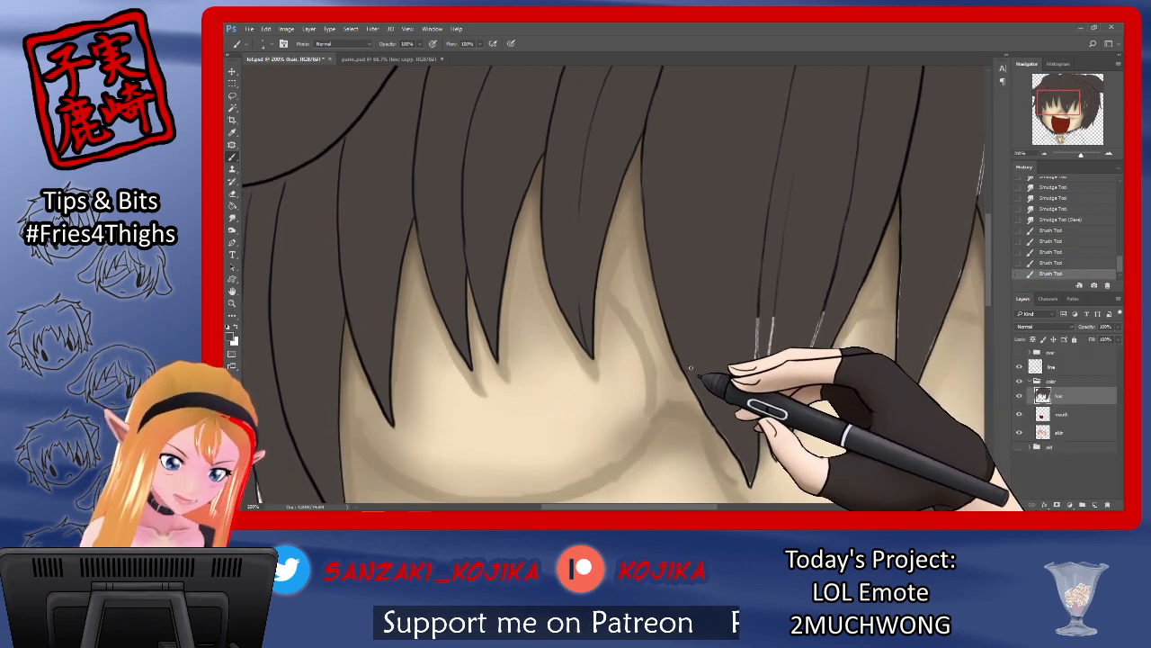
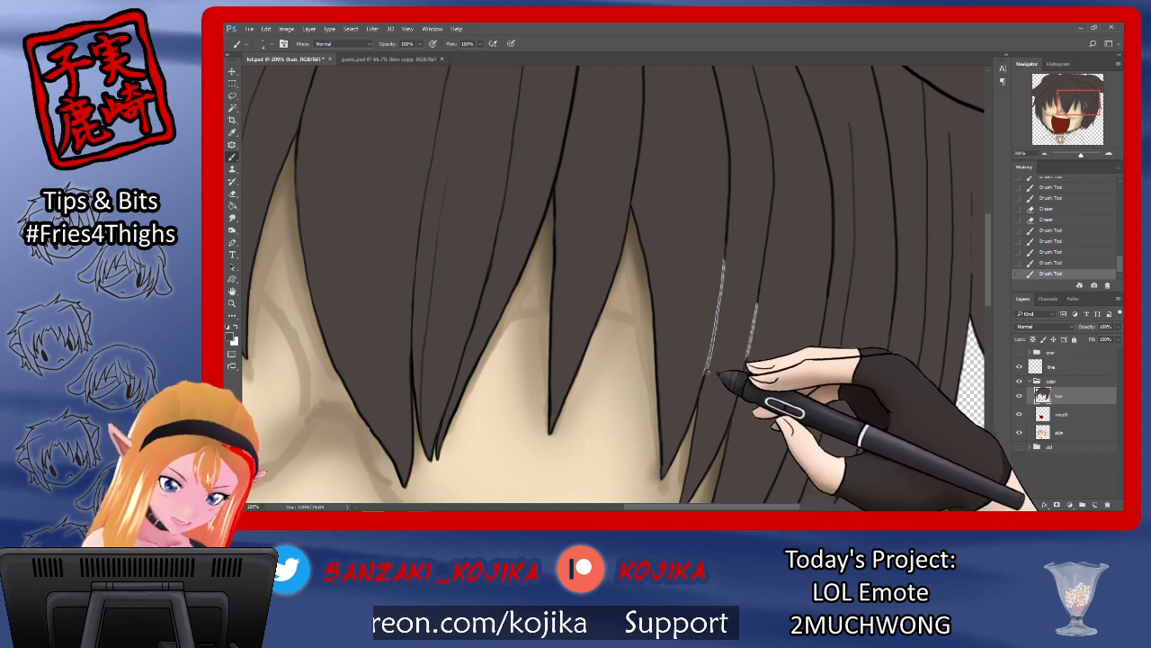
Step: Fill the light gaps between the upper right side strands next to the fringe with the dark hair color
{"action": "mouse_move", "coordinate": [717, 312]}
{"action": "left_mouse_down"}
{"action": "mouse_move", "coordinate": [731, 286]}
{"action": "mouse_move", "coordinate": [721, 312]}
{"action": "left_mouse_up"}
{"action": "left_click_drag", "start_coordinate": [747, 357], "coordinate": [757, 308]}
{"action": "left_click_drag", "start_coordinate": [746, 364], "coordinate": [755, 325]}
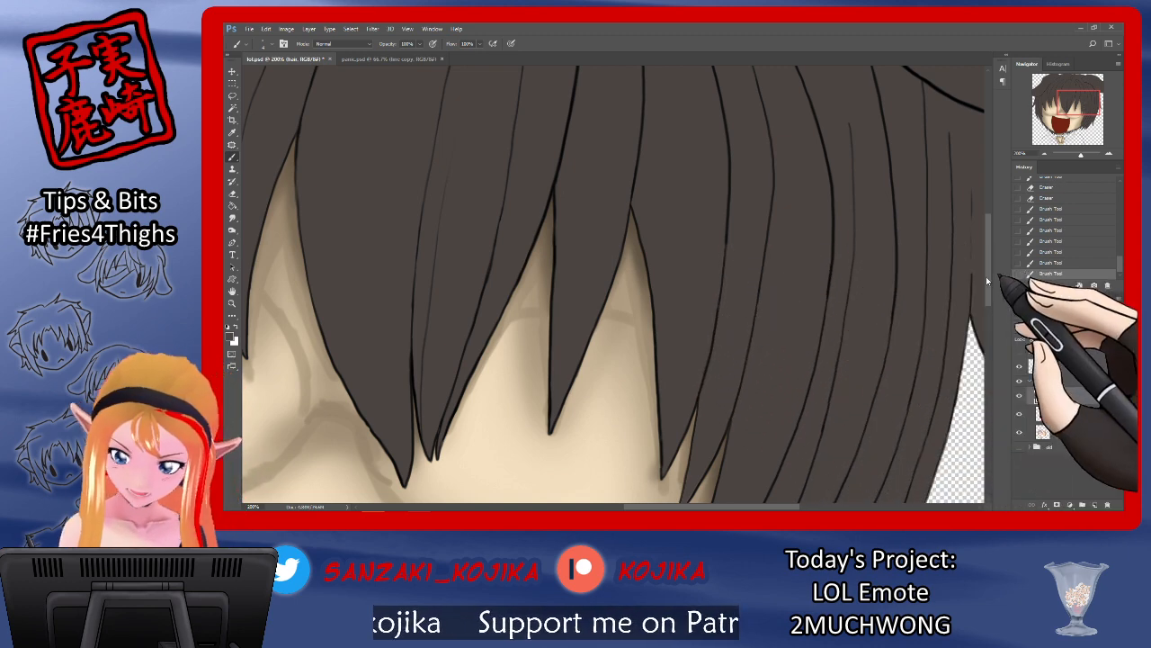
Step: Fill the lower right side strands up to their outlines, and erase the paint spilling past the small pointed tip beside the cheek
{"action": "left_click_drag", "start_coordinate": [988, 268], "coordinate": [981, 288]}
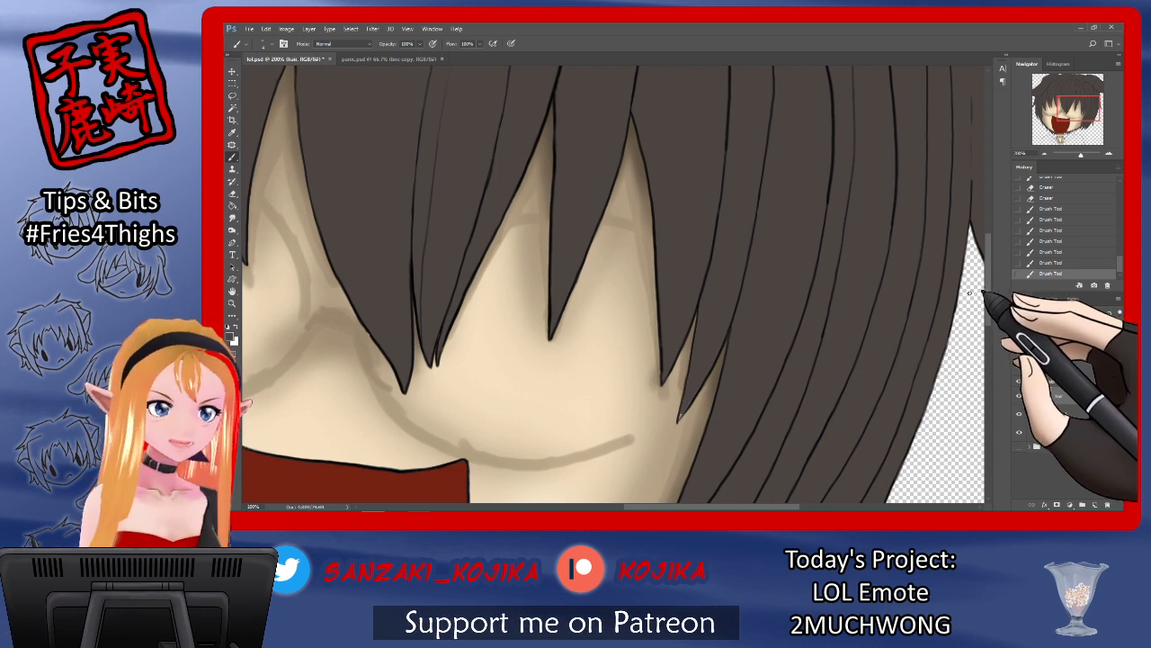
{"action": "left_click_drag", "start_coordinate": [700, 318], "coordinate": [698, 349]}
{"action": "left_click_drag", "start_coordinate": [707, 326], "coordinate": [689, 389]}
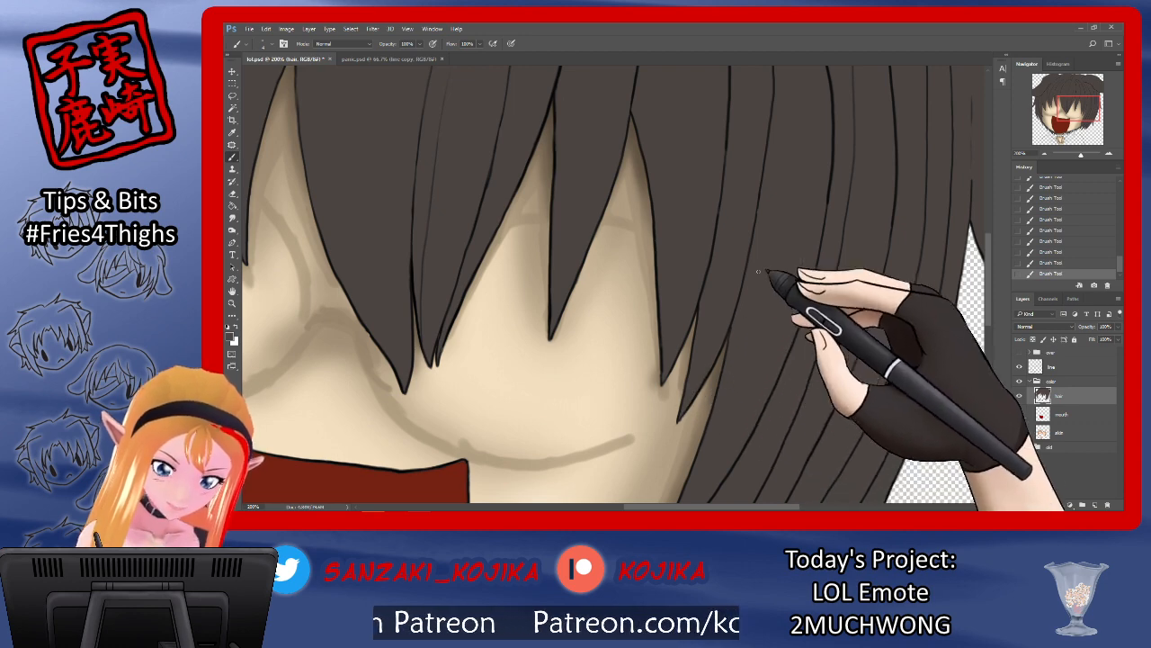
{"action": "left_click", "coordinate": [232, 193]}
{"action": "left_click_drag", "start_coordinate": [696, 404], "coordinate": [677, 423]}
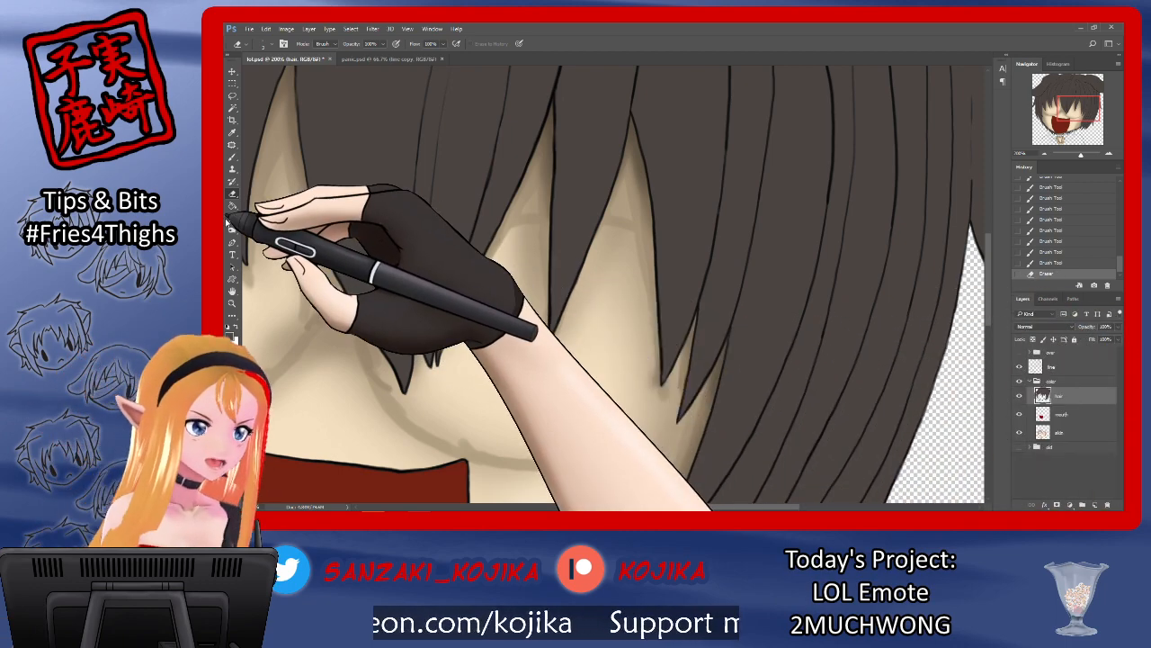
{"action": "left_click", "coordinate": [232, 157]}
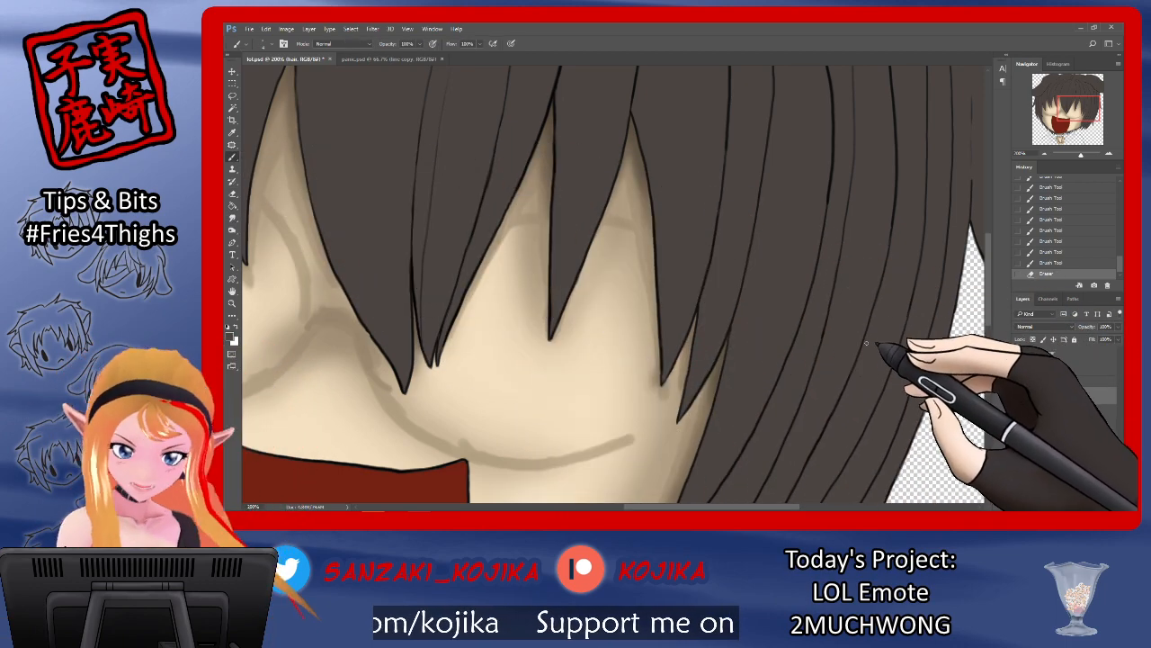
{"action": "left_click_drag", "start_coordinate": [910, 308], "coordinate": [870, 438]}
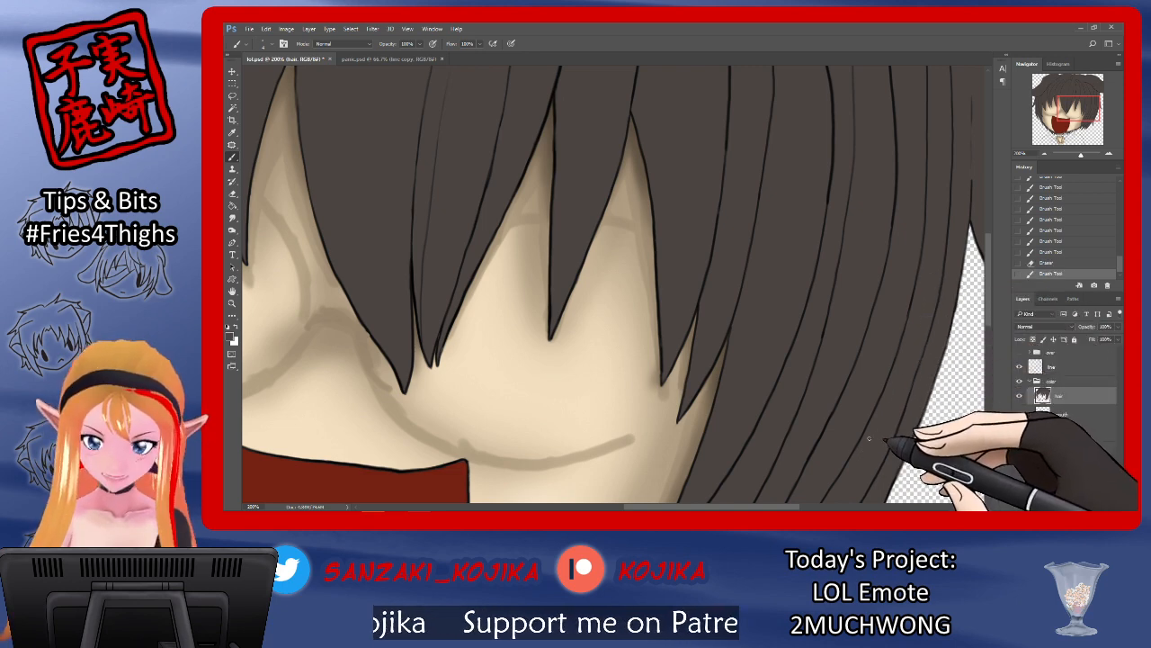
Step: Show the overlay group with the closed eyes and glasses on top of the full drawing
{"action": "key", "text": "ctrl+minus"}
{"action": "key", "text": "ctrl+minus"}
{"action": "key", "text": "ctrl+minus"}
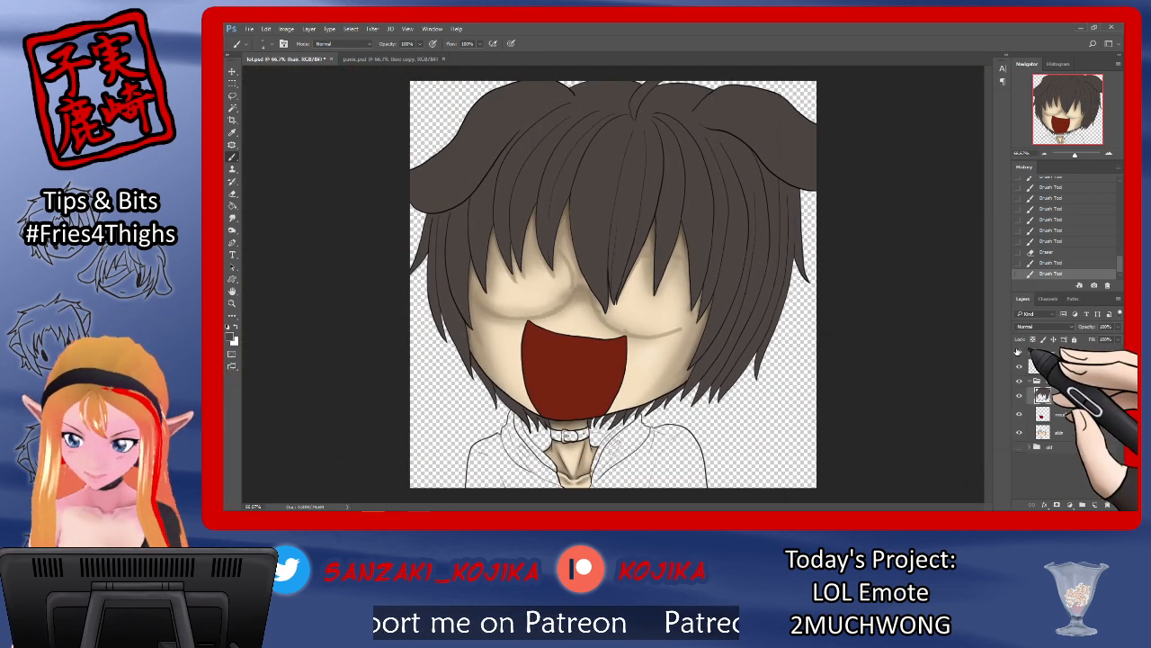
{"action": "left_click", "coordinate": [1019, 352]}
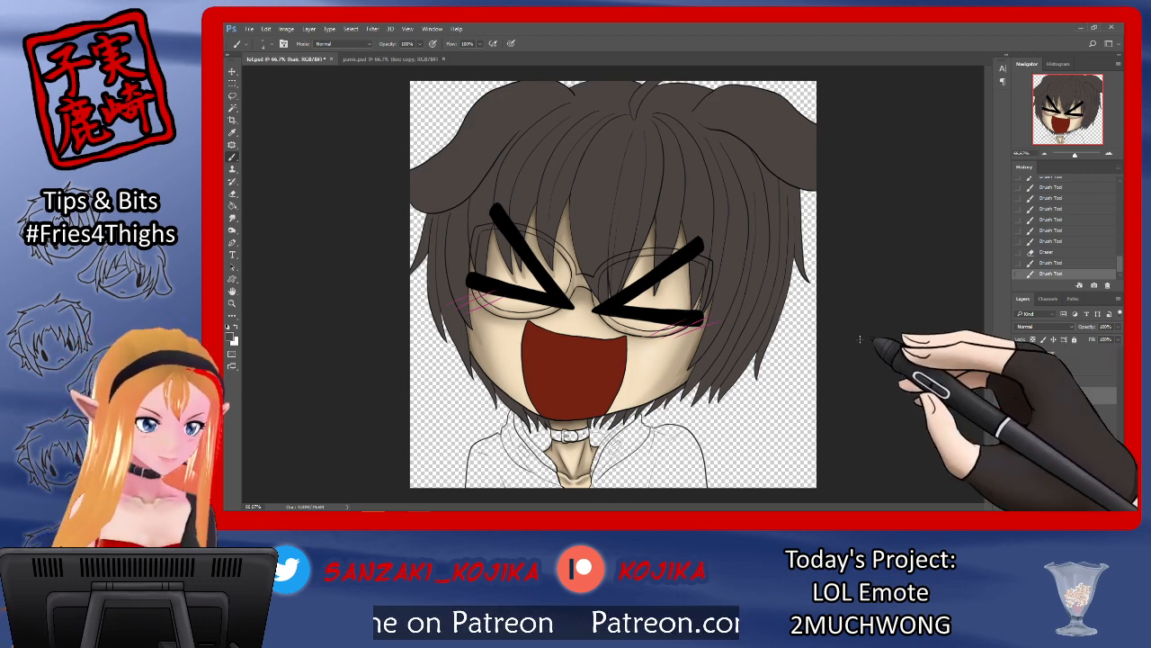
Step: Select the filled hair area with the Magic Wand and save the document
{"action": "left_click", "coordinate": [232, 107]}
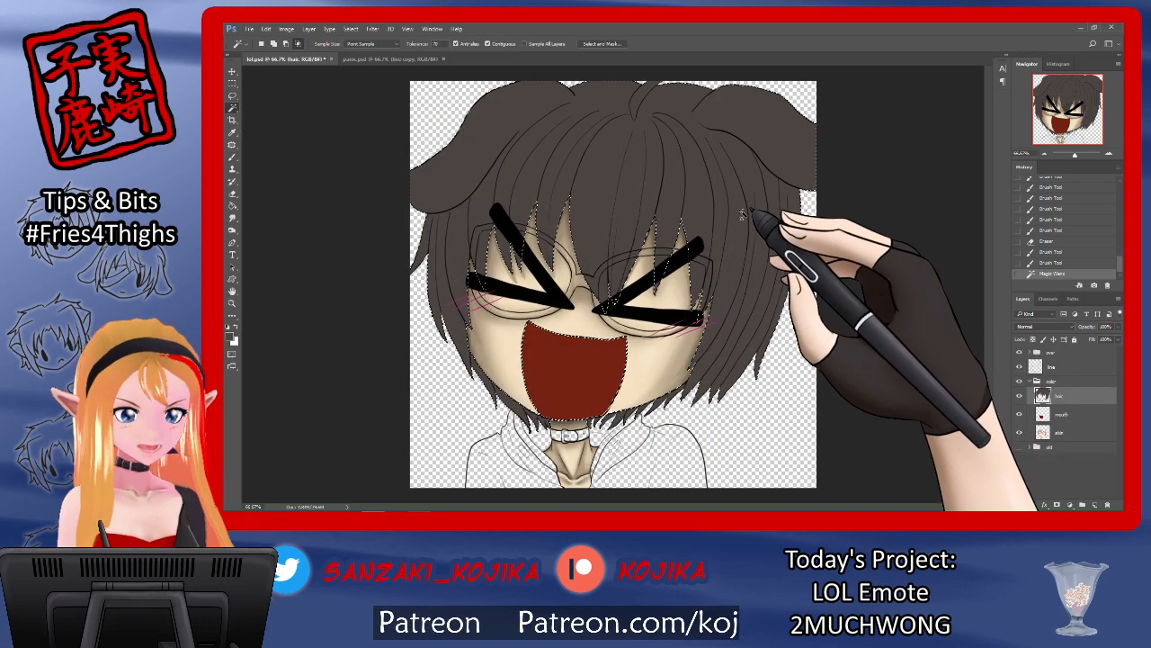
{"action": "left_click", "coordinate": [743, 220]}
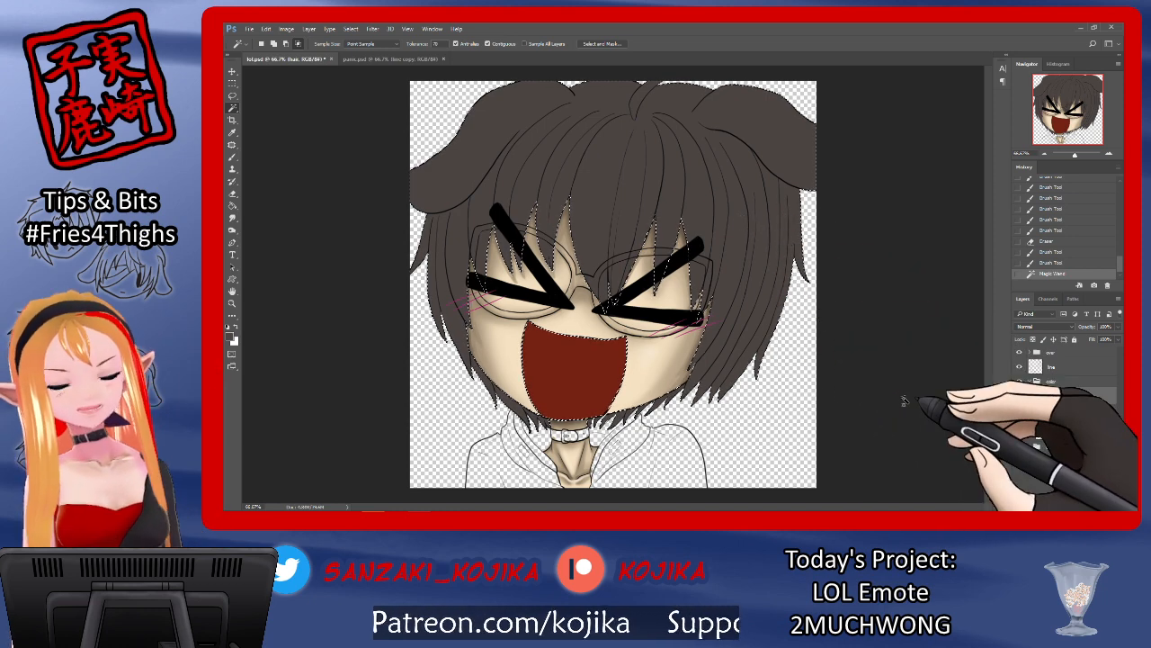
{"action": "key", "text": "ctrl+s"}
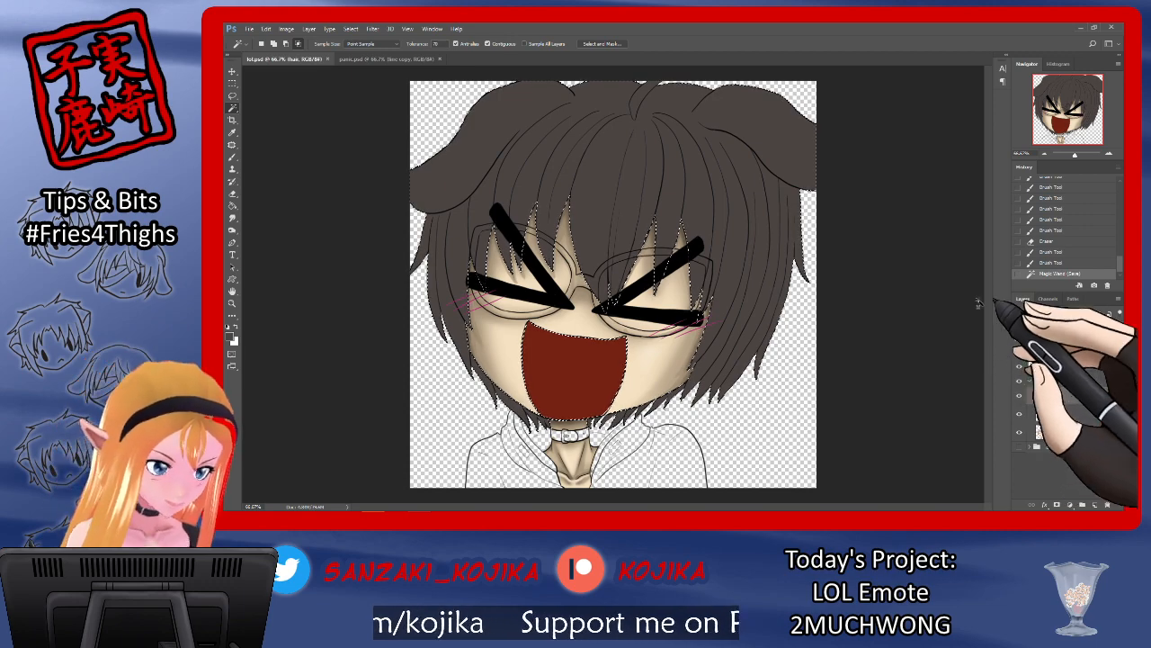
Step: Choose a soft brush and a darker brown, and shade the large right hair tuft and the strands beneath it within the selection
{"action": "left_click", "coordinate": [232, 156]}
{"action": "left_click", "coordinate": [237, 43]}
{"action": "left_click", "coordinate": [232, 338]}
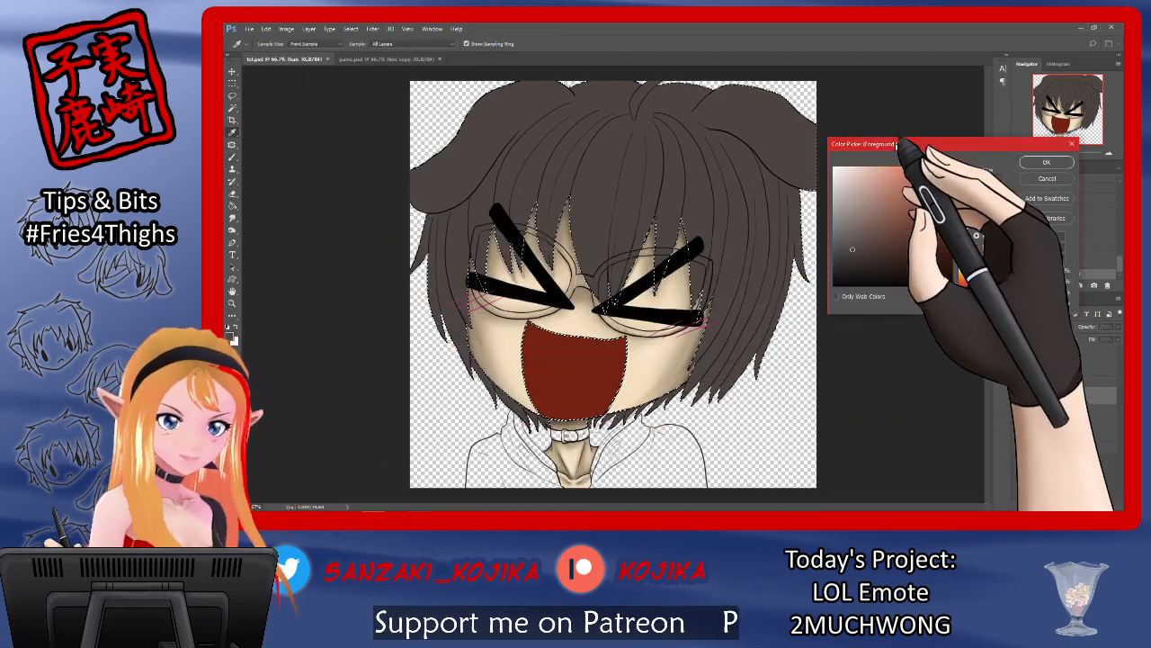
{"action": "left_click", "coordinate": [1046, 162]}
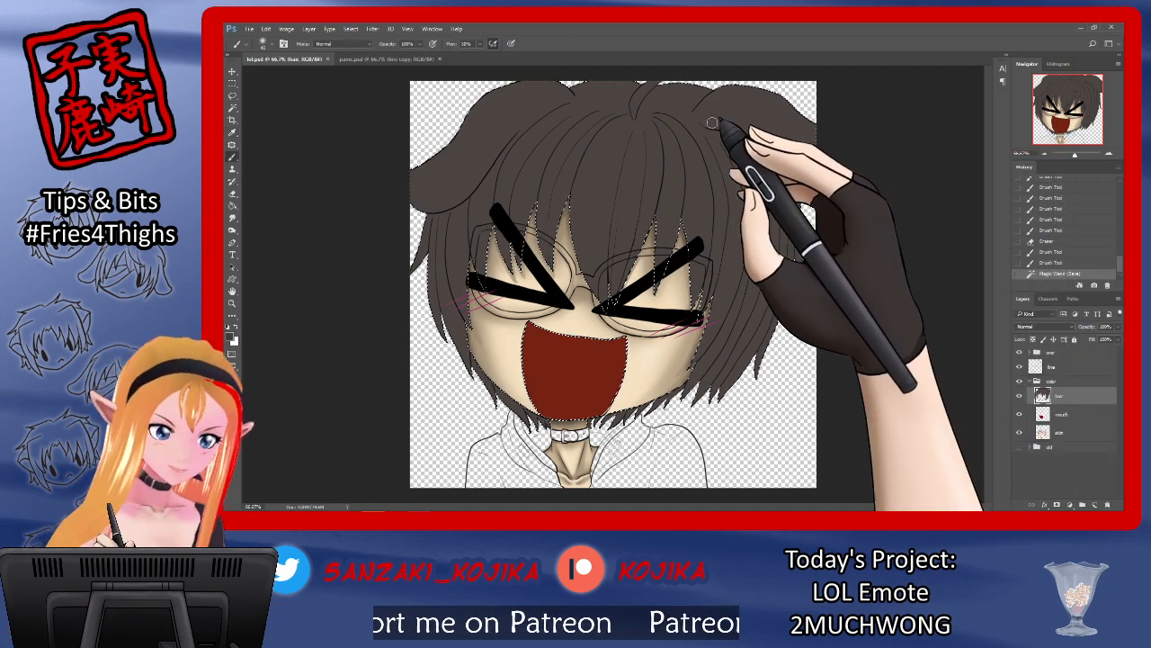
{"action": "left_click", "coordinate": [262, 43]}
{"action": "left_click", "coordinate": [275, 54]}
{"action": "mouse_move", "coordinate": [719, 135]}
{"action": "left_mouse_down"}
{"action": "mouse_move", "coordinate": [729, 149]}
{"action": "mouse_move", "coordinate": [715, 120]}
{"action": "mouse_move", "coordinate": [728, 127]}
{"action": "left_mouse_up"}
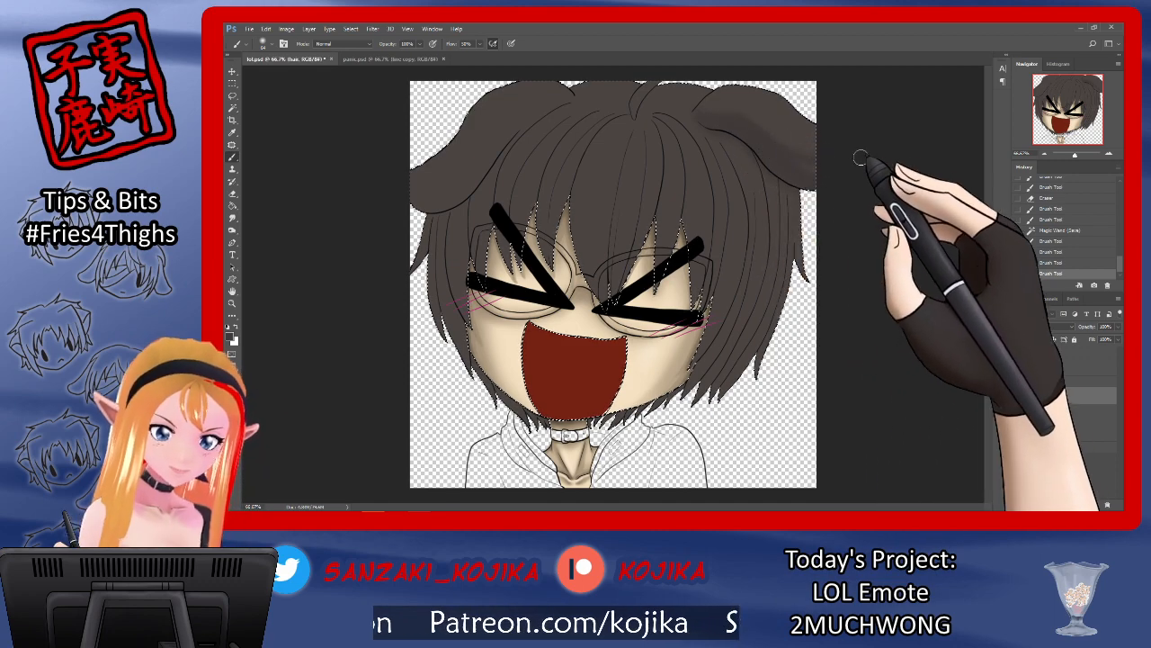
{"action": "left_click_drag", "start_coordinate": [748, 128], "coordinate": [807, 169]}
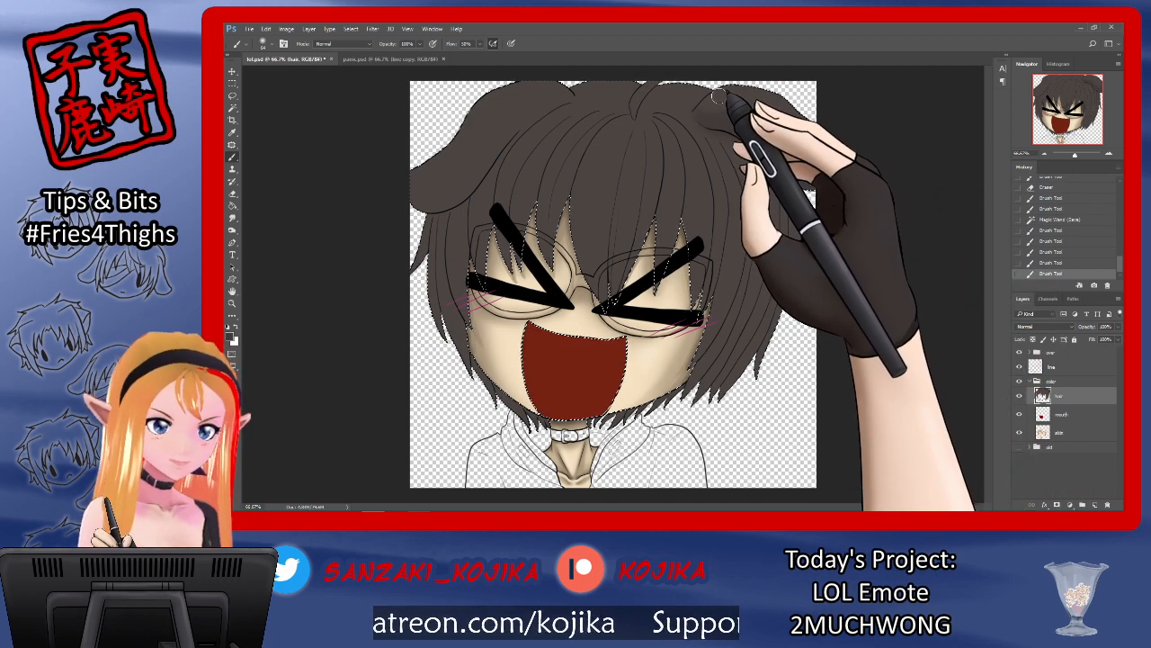
{"action": "left_click_drag", "start_coordinate": [777, 183], "coordinate": [804, 213]}
{"action": "mouse_move", "coordinate": [802, 162]}
{"action": "left_mouse_down"}
{"action": "mouse_move", "coordinate": [800, 200]}
{"action": "mouse_move", "coordinate": [752, 322]}
{"action": "mouse_move", "coordinate": [747, 201]}
{"action": "left_mouse_up"}
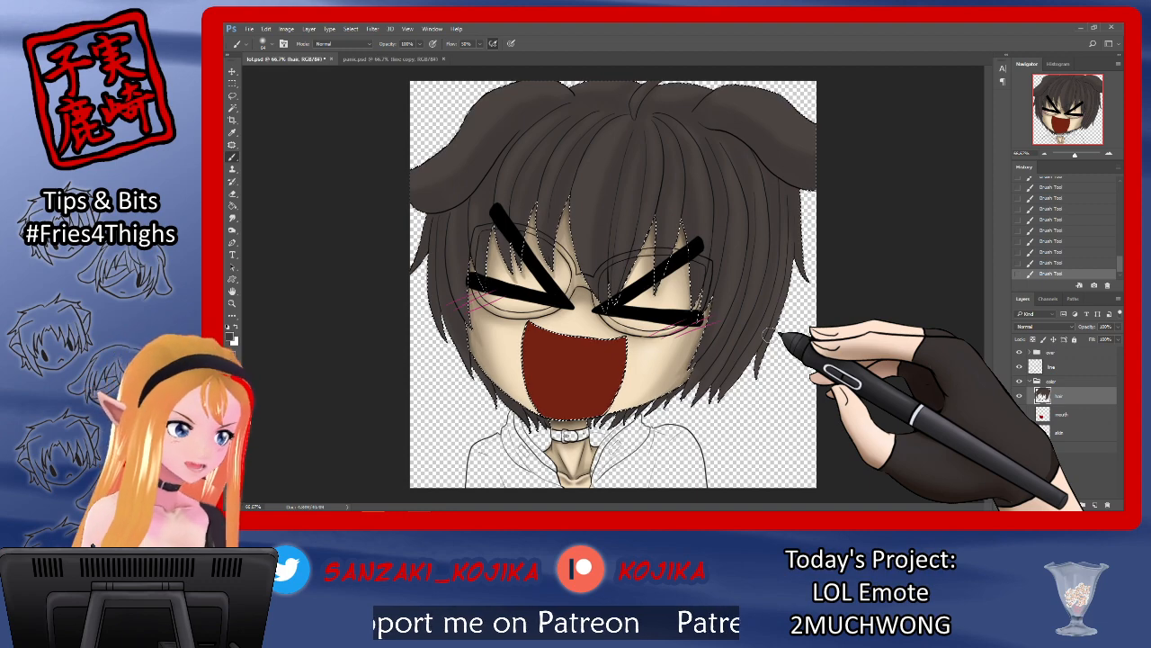
Step: Adjust the brush, pick a darker brown, and paint a deeper shadow along the central fringe strand
{"action": "left_click", "coordinate": [265, 43]}
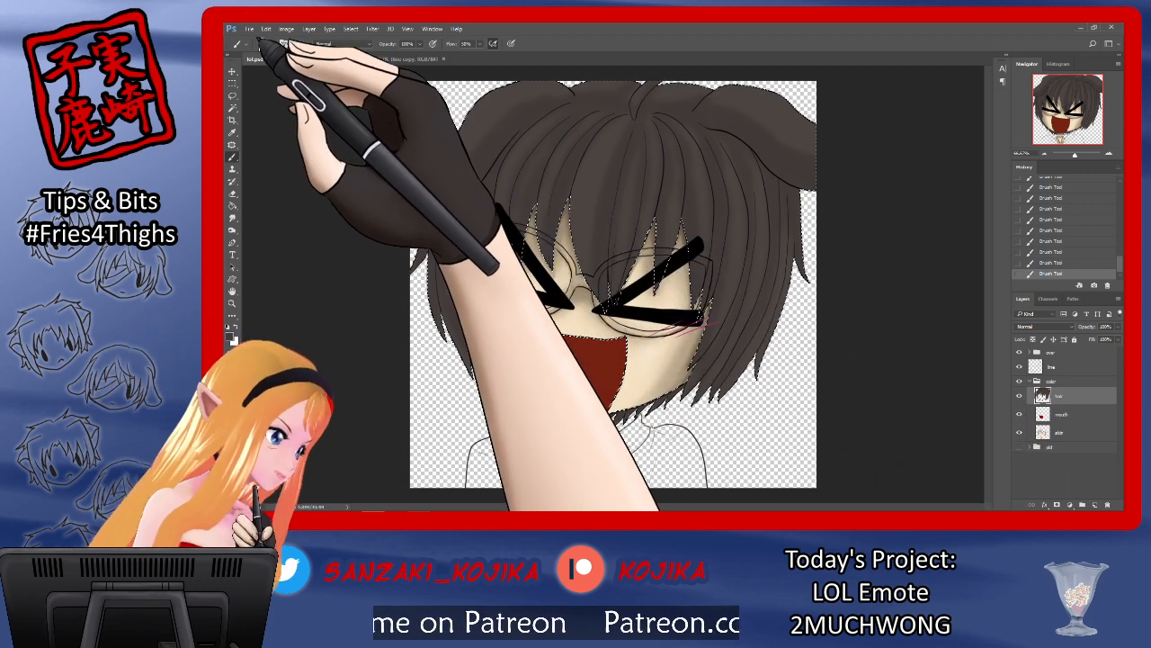
{"action": "left_click_drag", "start_coordinate": [278, 68], "coordinate": [329, 94]}
{"action": "left_click", "coordinate": [231, 336]}
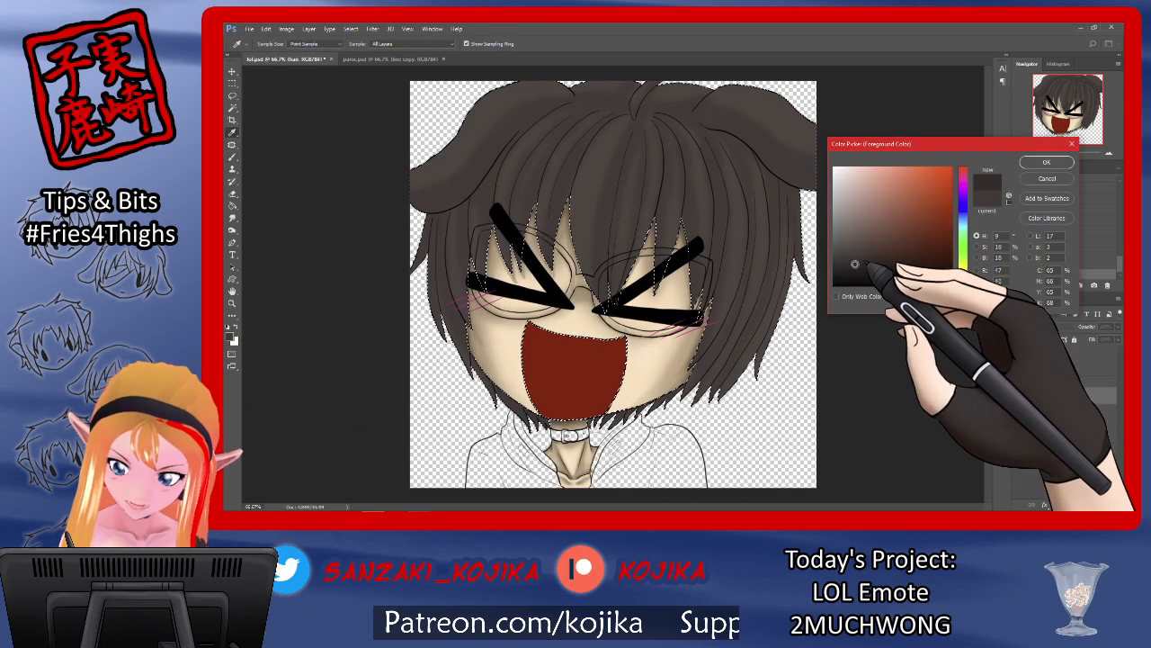
{"action": "left_click", "coordinate": [1046, 162]}
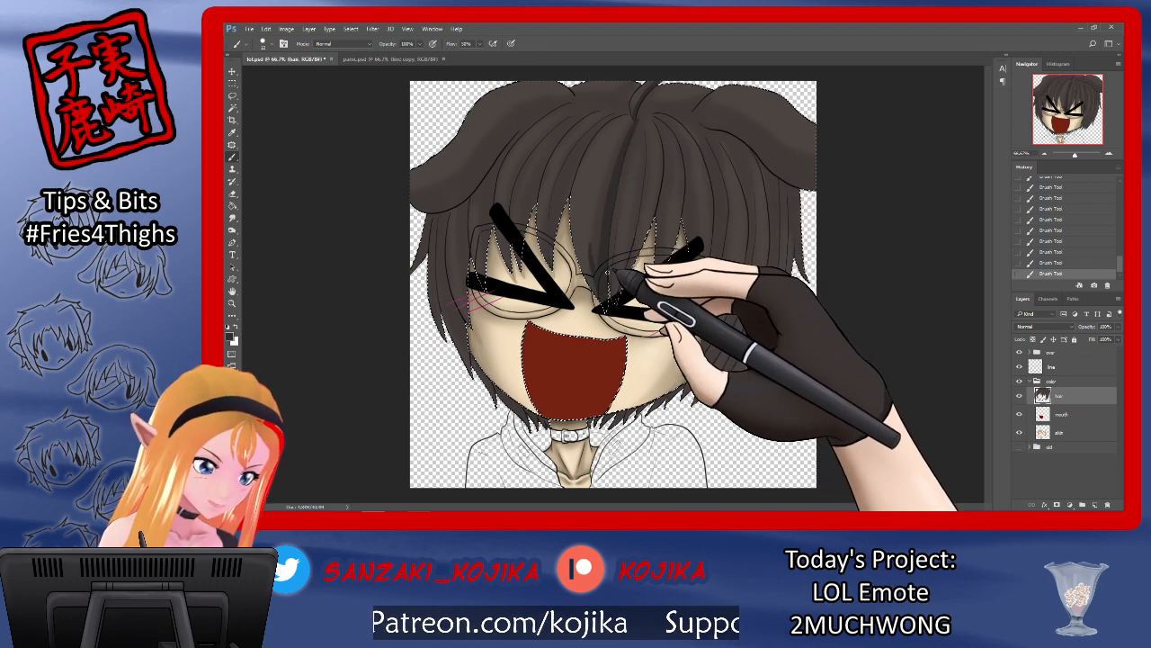
Step: Blend the dark shadow on the middle fringe with a larger Smudge tool, and brush more shadow below the curved crown lock
{"action": "left_click", "coordinate": [232, 218]}
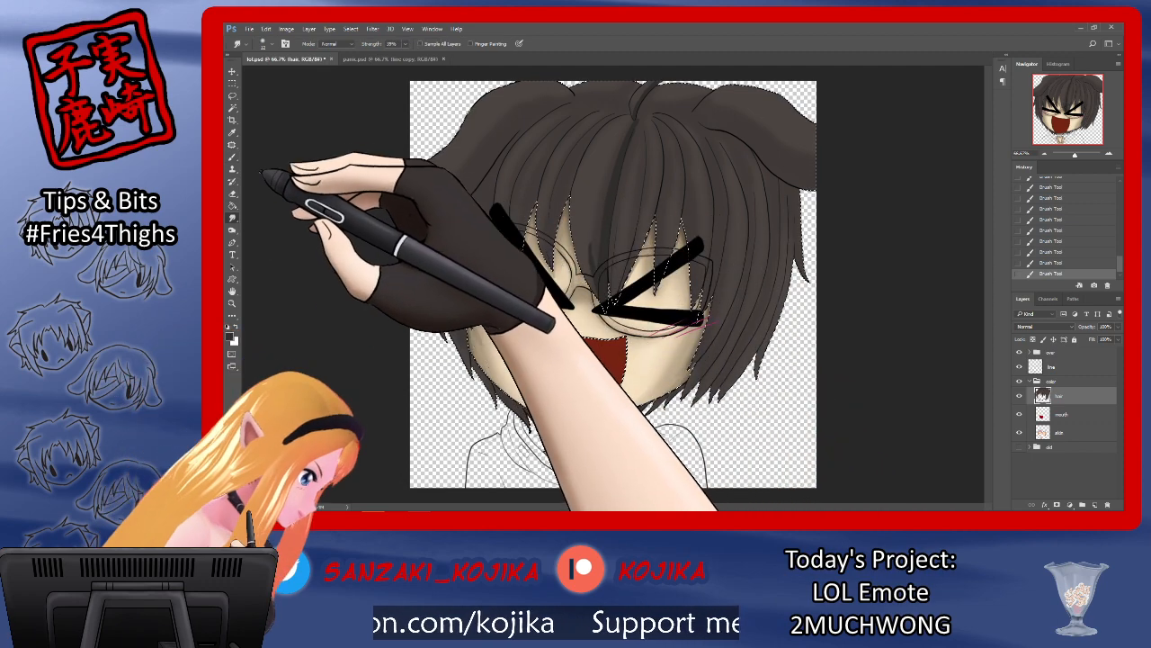
{"action": "left_click", "coordinate": [270, 46]}
{"action": "left_click", "coordinate": [278, 70]}
{"action": "left_click", "coordinate": [591, 259]}
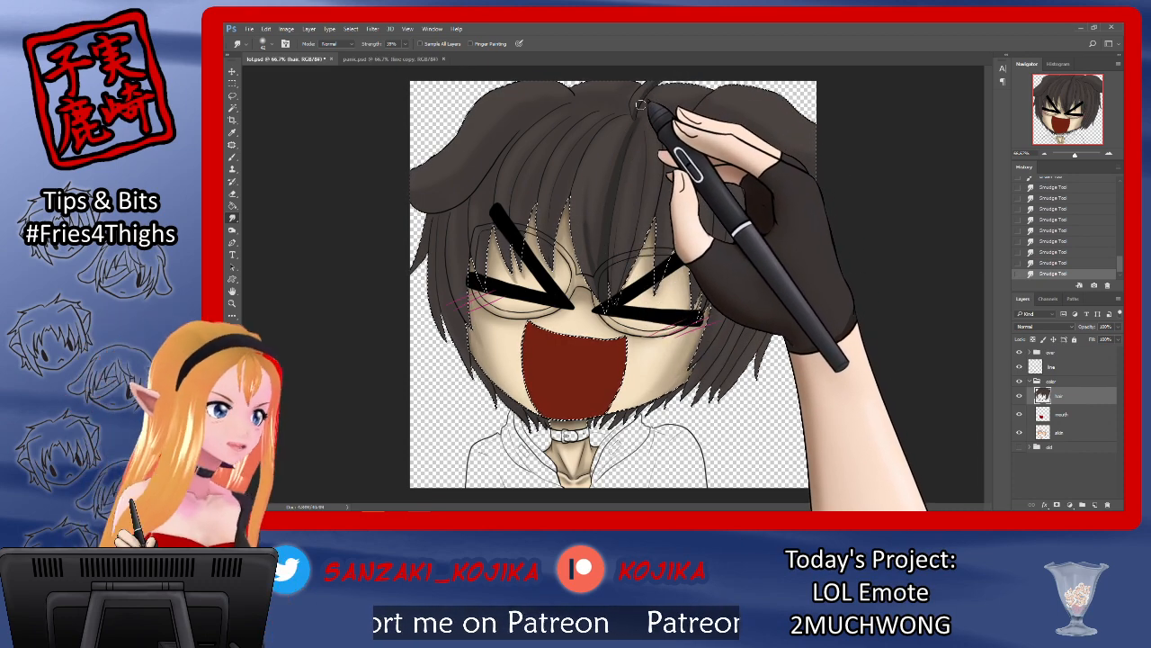
{"action": "left_click", "coordinate": [232, 157]}
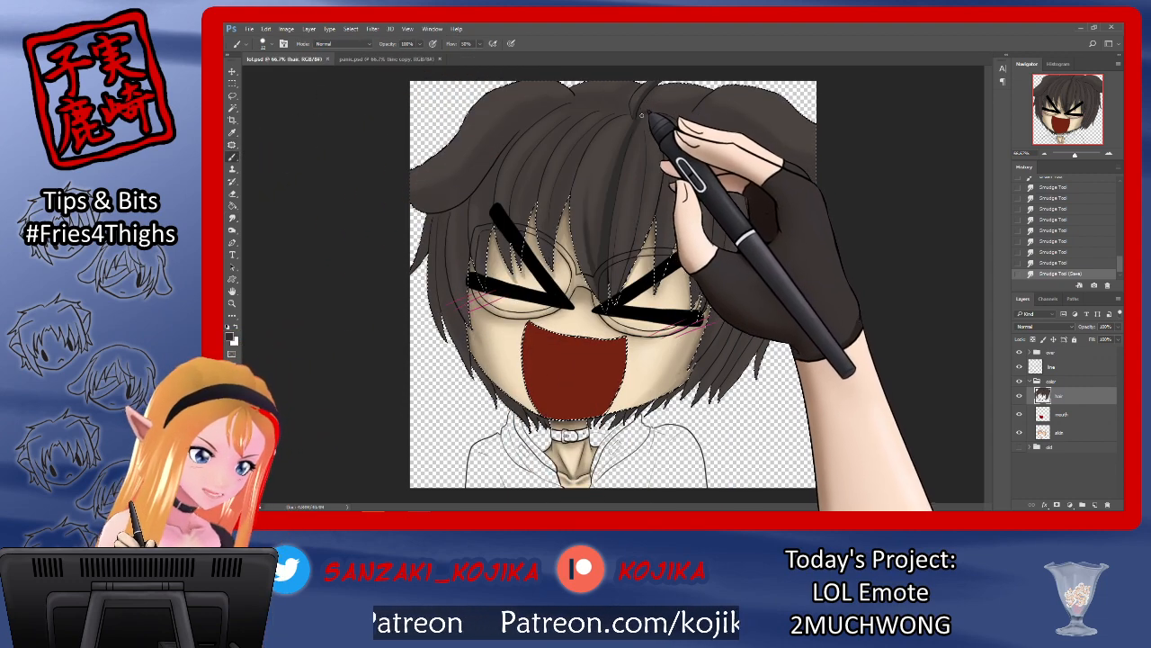
{"action": "left_click_drag", "start_coordinate": [639, 115], "coordinate": [647, 128]}
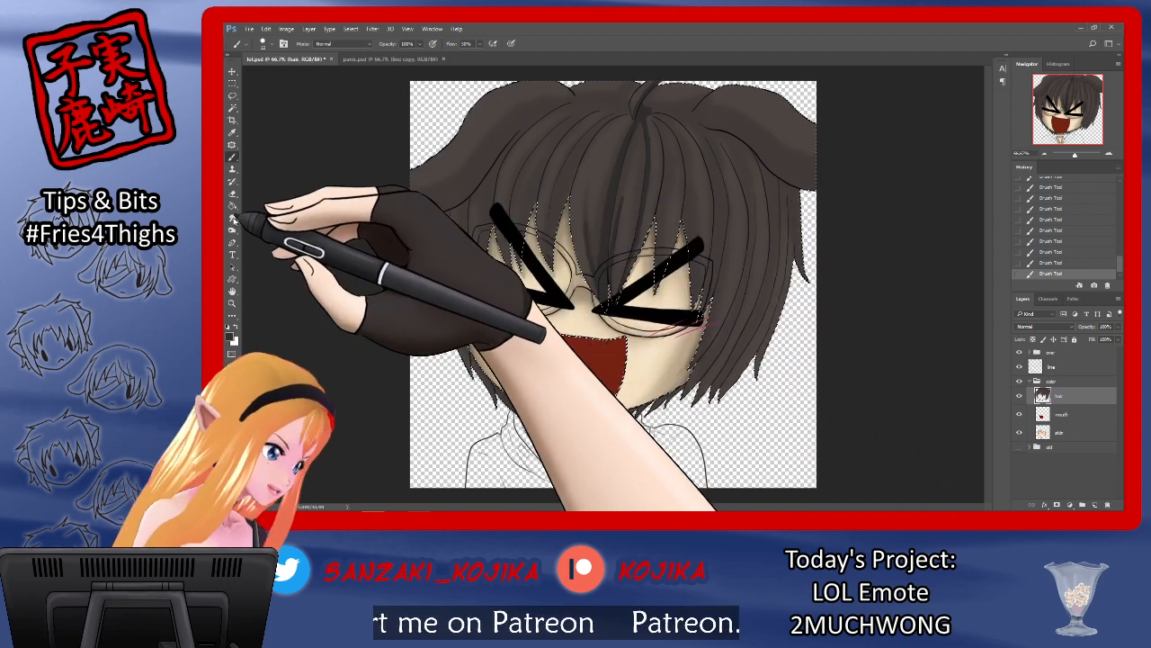
Step: Smudge the dark shadow on the central fringe, brush more dark shading into the neighbouring fringe strands, and save the document
{"action": "left_click", "coordinate": [232, 218]}
{"action": "left_click", "coordinate": [271, 44]}
{"action": "left_click", "coordinate": [617, 216]}
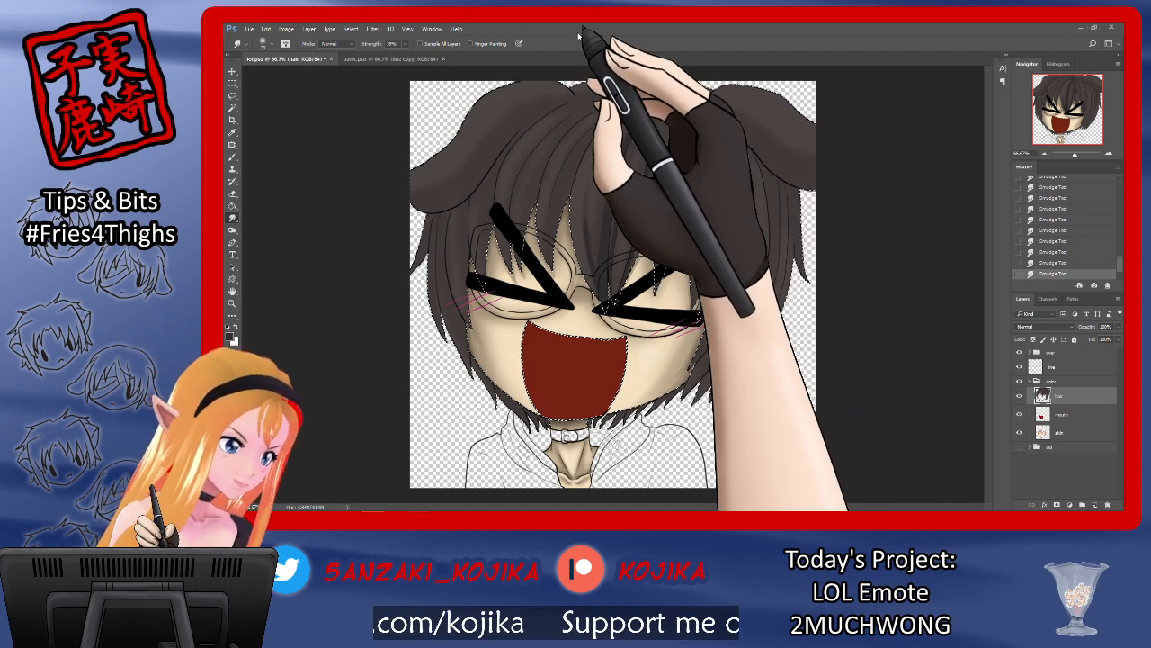
{"action": "left_click", "coordinate": [232, 157]}
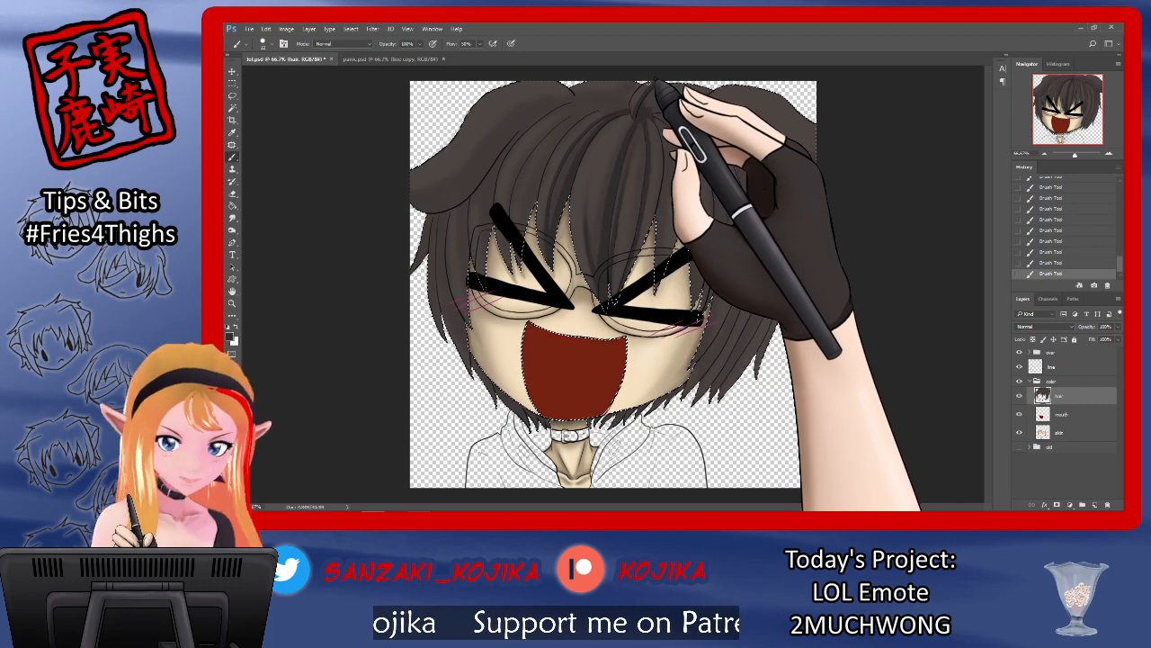
{"action": "key", "text": "ctrl+s"}
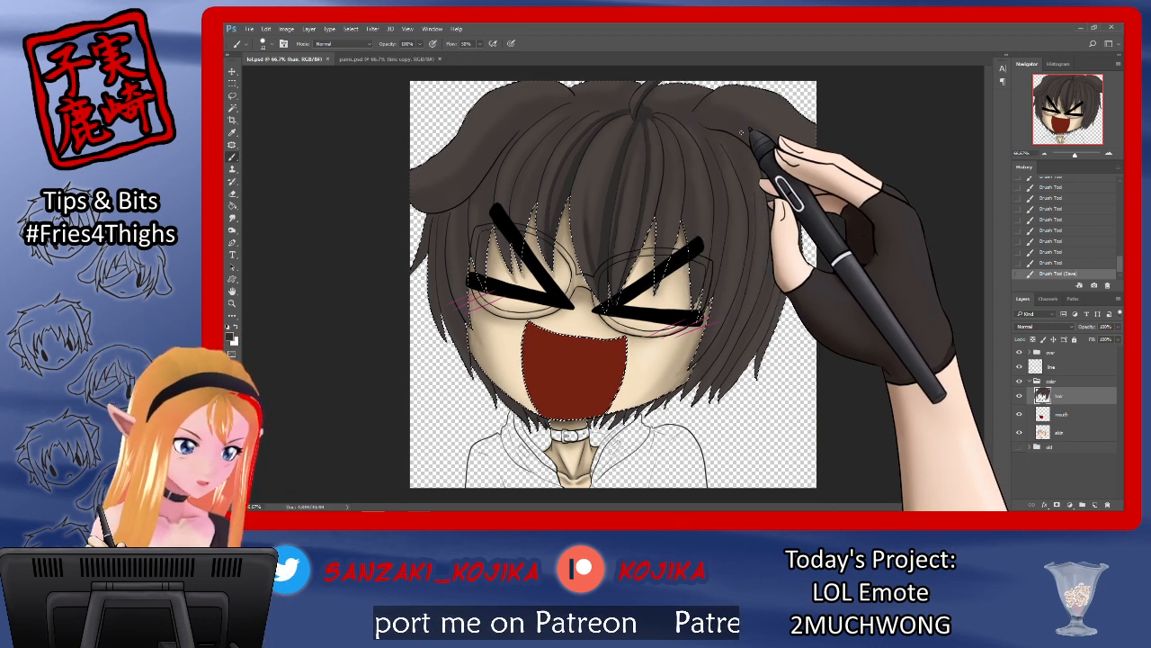
Step: Paint dark shadows on the right ear-like tuft and the hair along its lower edge, smudge them softly, and save the document
{"action": "left_click_drag", "start_coordinate": [716, 151], "coordinate": [703, 119]}
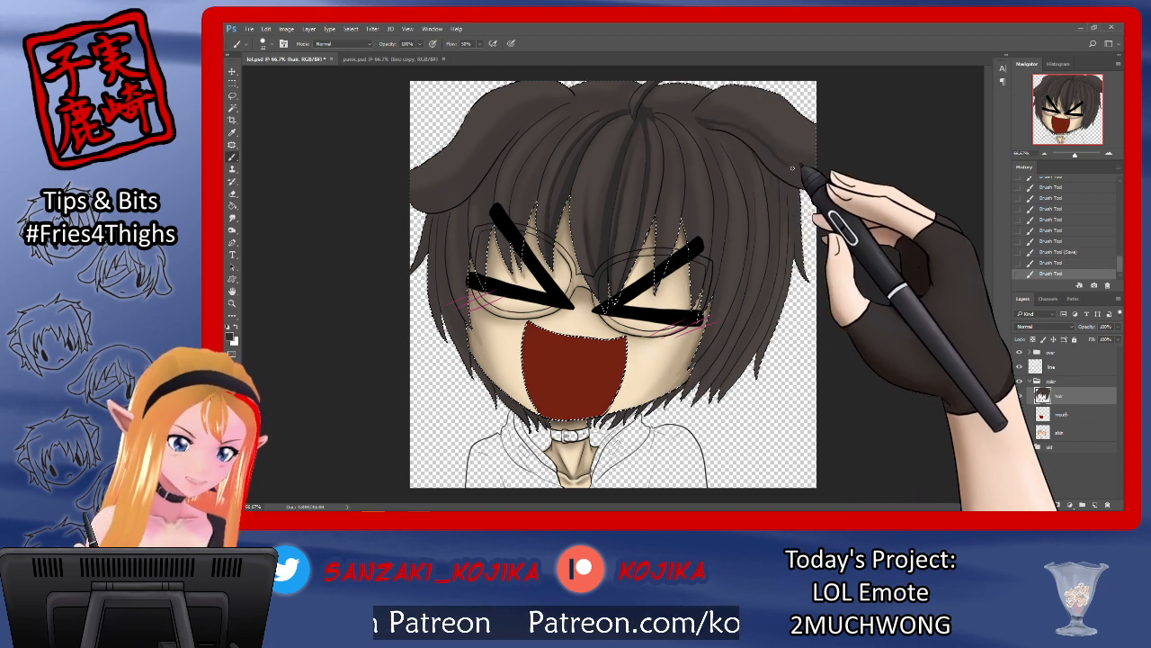
{"action": "left_click_drag", "start_coordinate": [720, 119], "coordinate": [707, 87]}
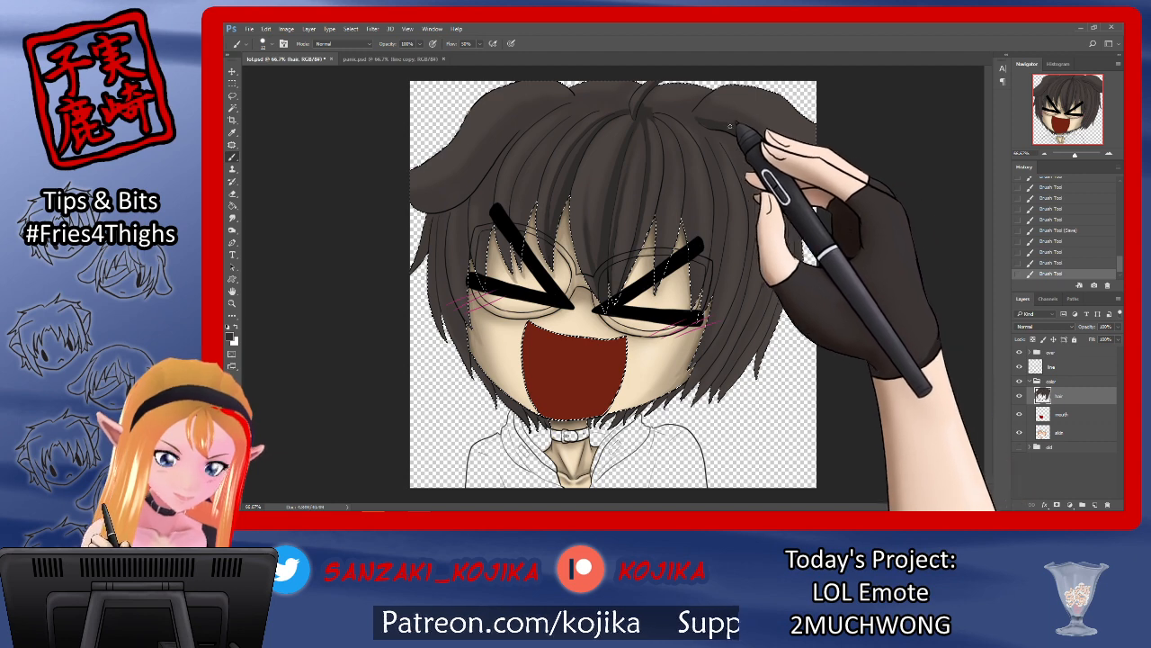
{"action": "left_click_drag", "start_coordinate": [747, 128], "coordinate": [754, 126]}
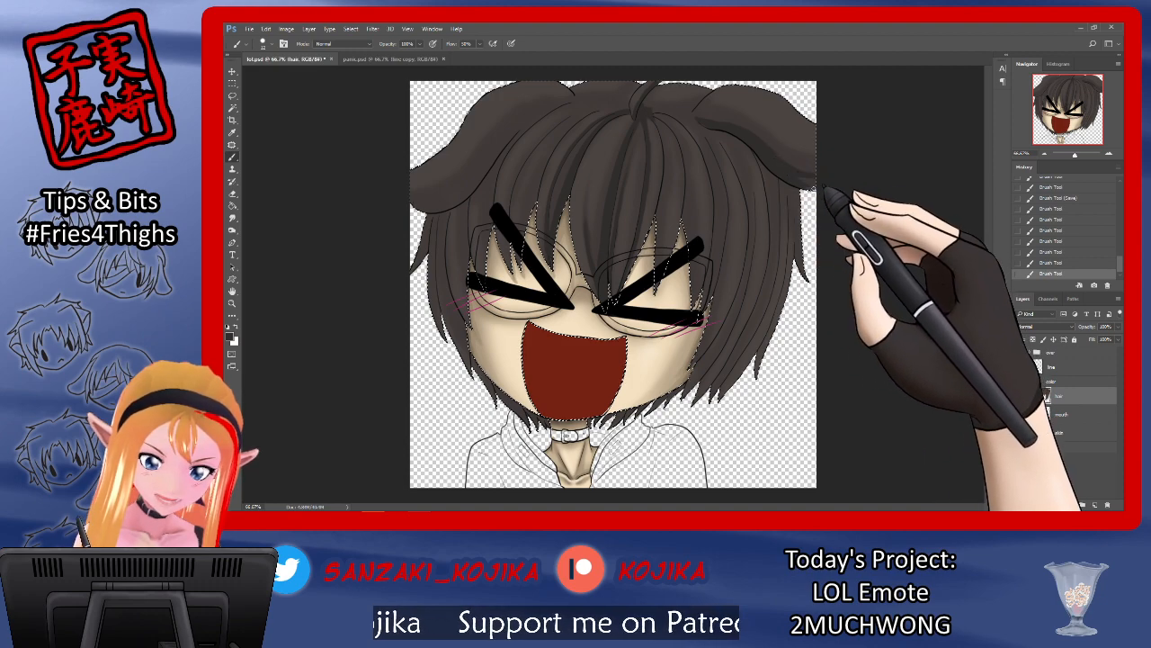
{"action": "left_click_drag", "start_coordinate": [819, 173], "coordinate": [814, 165]}
{"action": "left_click", "coordinate": [232, 217]}
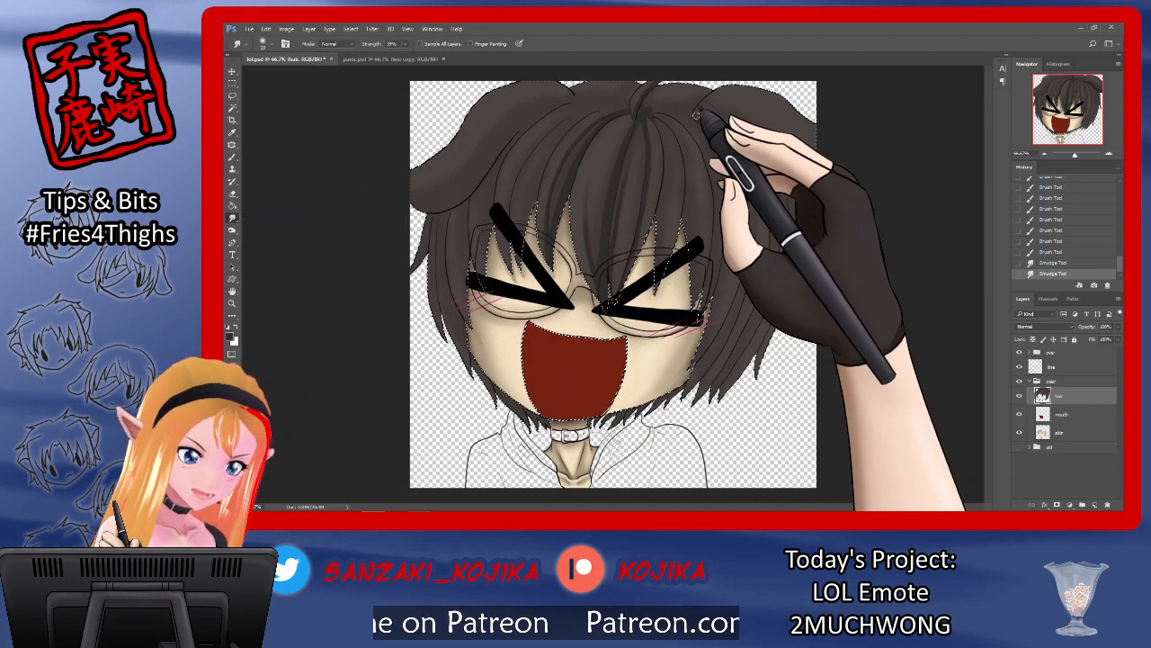
{"action": "key", "text": "ctrl+s"}
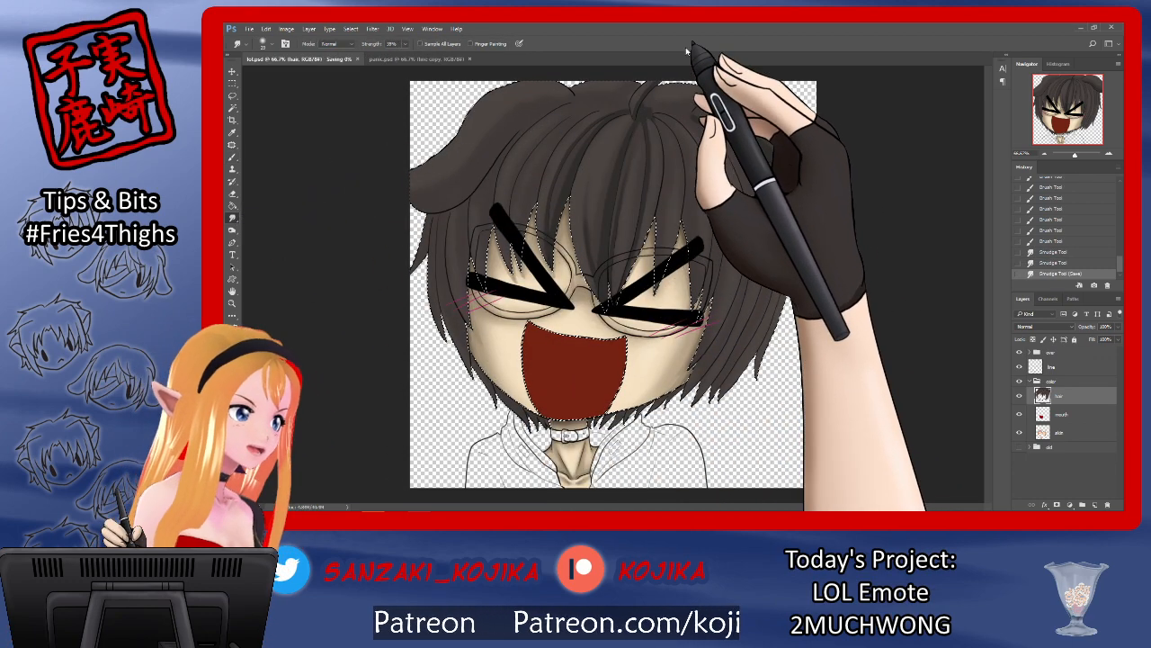
Step: Brush dark shadow lines along the fringe strands left of the crown lock and blend their upper ends with the Smudge tool
{"action": "left_click", "coordinate": [232, 157]}
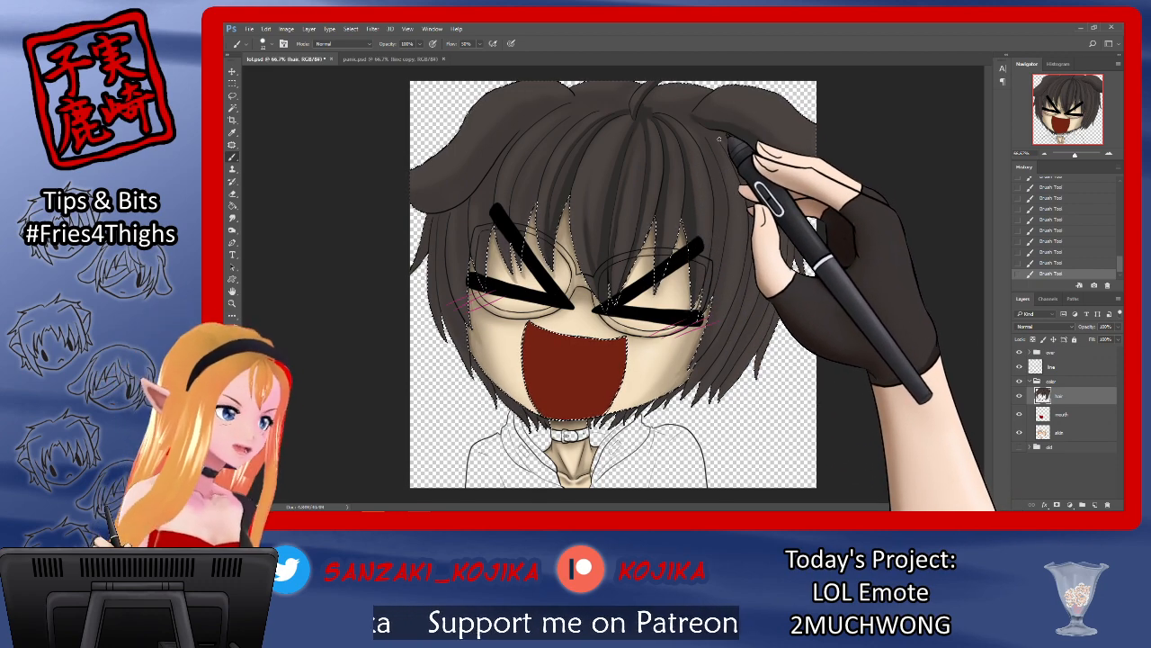
{"action": "mouse_move", "coordinate": [599, 116]}
{"action": "left_mouse_down"}
{"action": "mouse_move", "coordinate": [609, 116]}
{"action": "mouse_move", "coordinate": [550, 145]}
{"action": "left_mouse_up"}
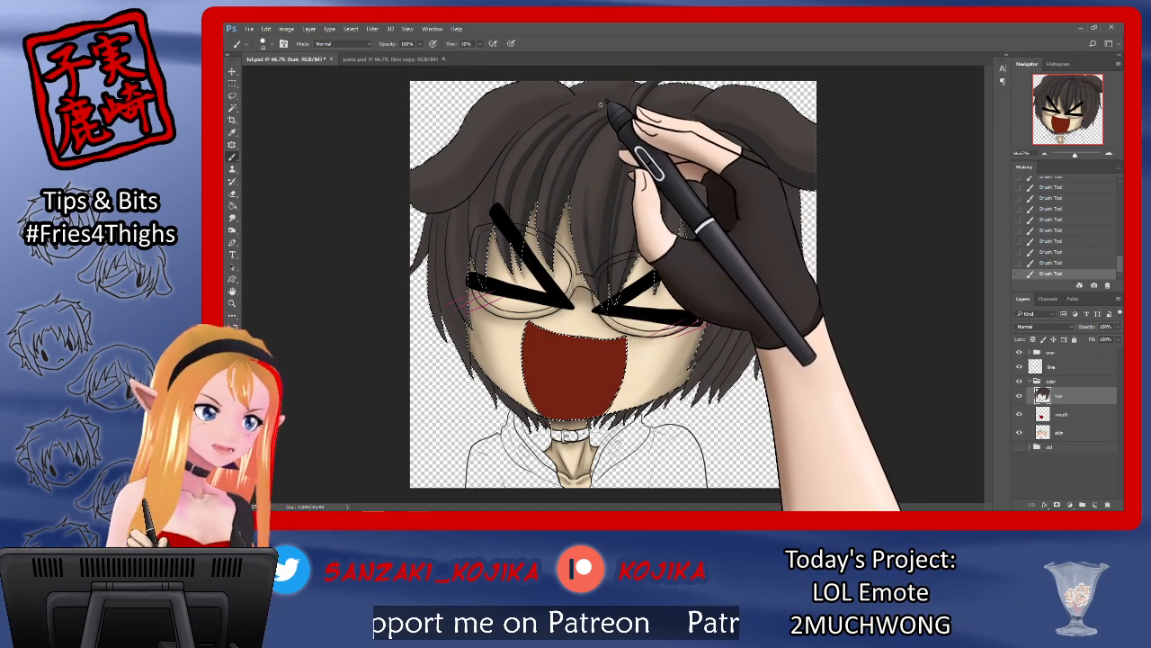
{"action": "left_click", "coordinate": [232, 217]}
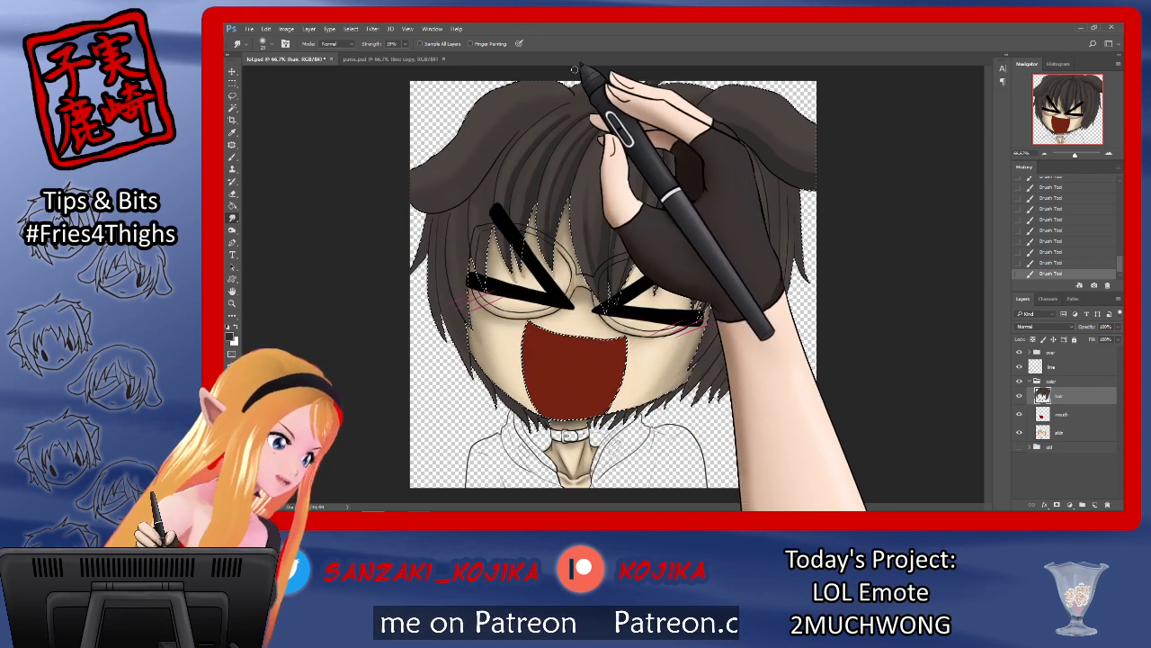
{"action": "mouse_move", "coordinate": [586, 98]}
{"action": "left_mouse_down"}
{"action": "mouse_move", "coordinate": [612, 106]}
{"action": "mouse_move", "coordinate": [562, 118]}
{"action": "mouse_move", "coordinate": [663, 90]}
{"action": "mouse_move", "coordinate": [647, 72]}
{"action": "left_mouse_up"}
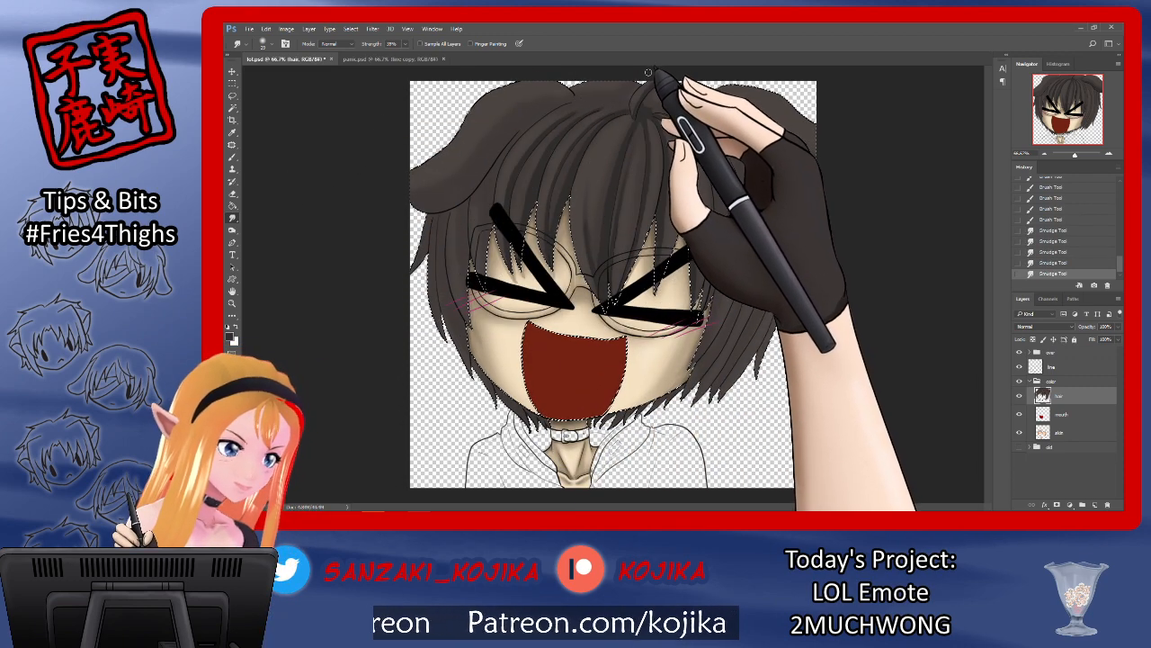
Step: Paint dark shadow around the base of the curved crown lock and smudge it into the surrounding hair
{"action": "left_click", "coordinate": [232, 156]}
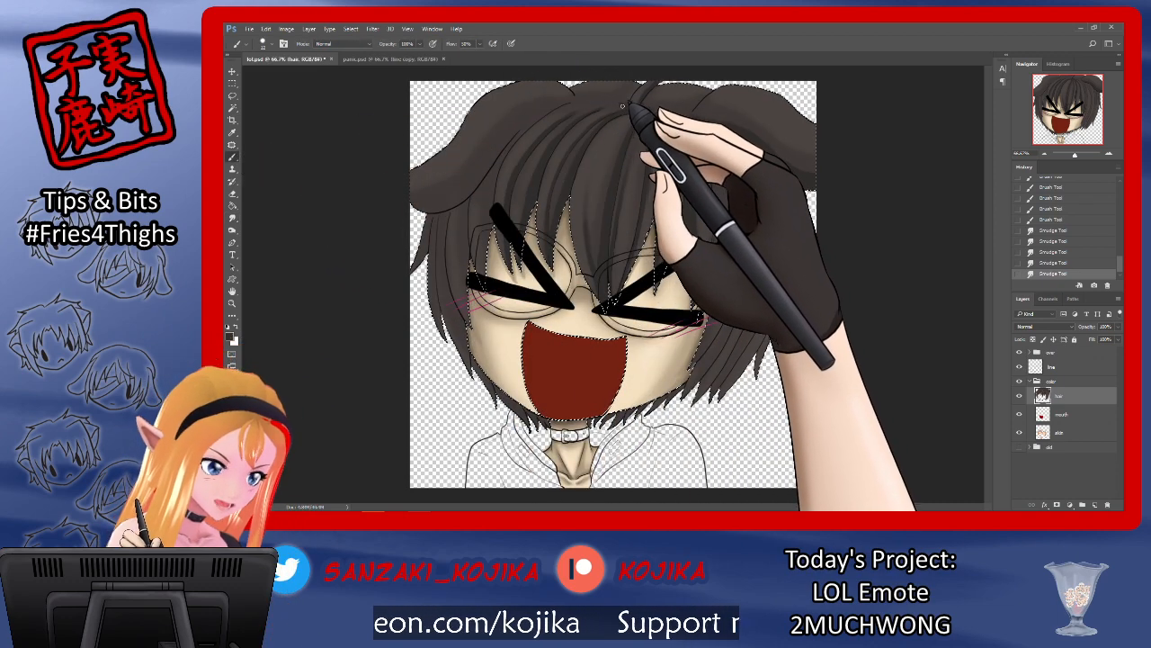
{"action": "mouse_move", "coordinate": [624, 102]}
{"action": "left_mouse_down"}
{"action": "mouse_move", "coordinate": [631, 90]}
{"action": "mouse_move", "coordinate": [644, 101]}
{"action": "left_mouse_up"}
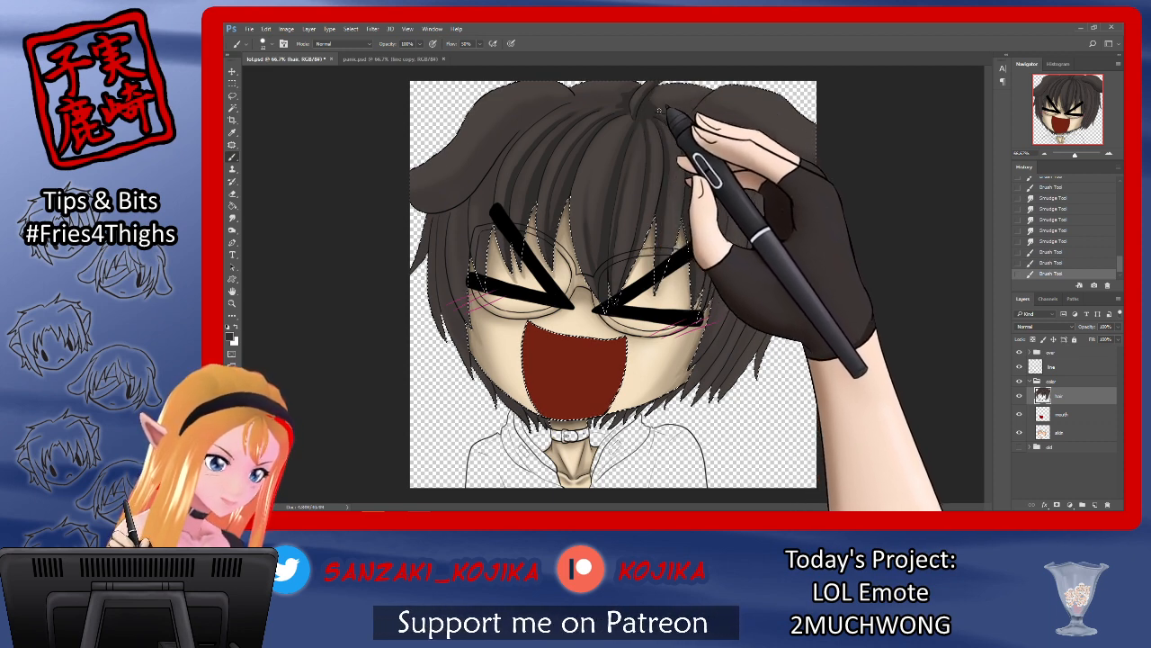
{"action": "left_click_drag", "start_coordinate": [661, 113], "coordinate": [673, 93]}
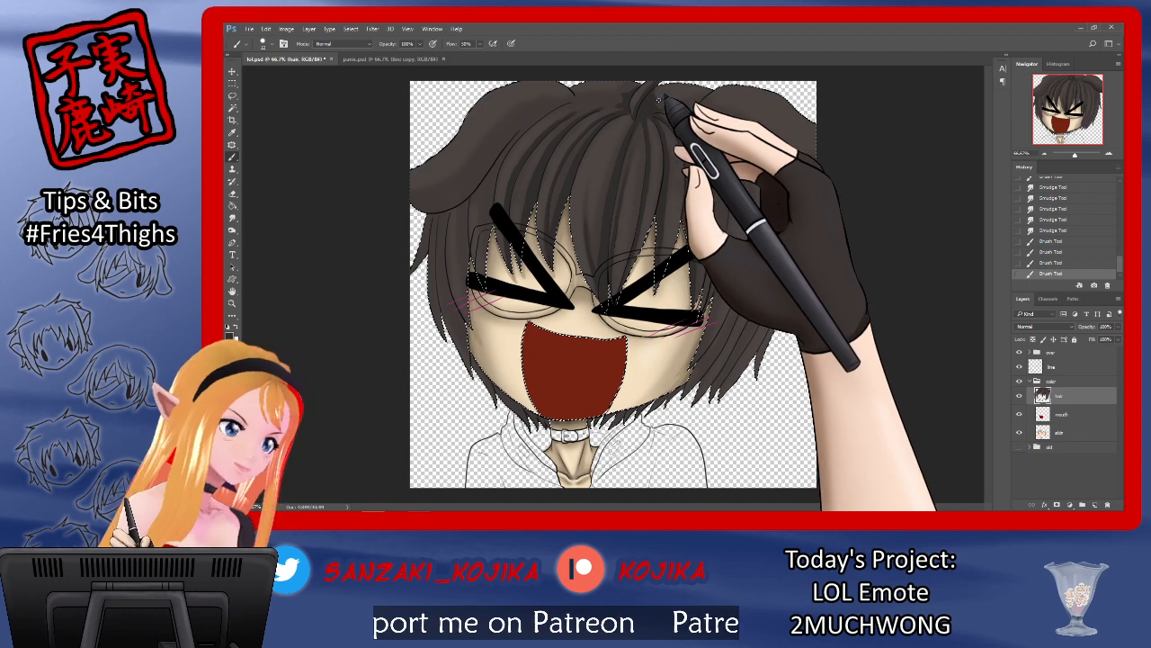
{"action": "left_click", "coordinate": [232, 218]}
{"action": "left_click_drag", "start_coordinate": [621, 92], "coordinate": [611, 104]}
{"action": "mouse_move", "coordinate": [621, 91]}
{"action": "left_mouse_down"}
{"action": "mouse_move", "coordinate": [615, 102]}
{"action": "mouse_move", "coordinate": [627, 99]}
{"action": "left_mouse_up"}
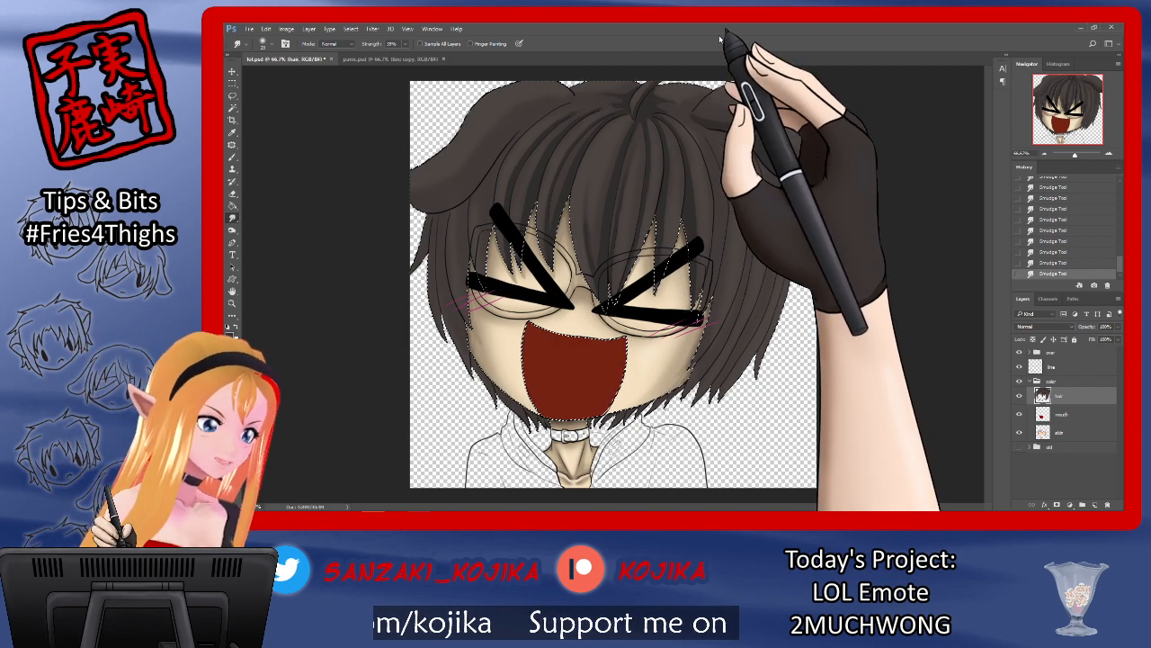
Step: Brush a deeper shadow at the inner base of the right ear-like tuft and blend it outward with the Smudge tool
{"action": "left_click", "coordinate": [233, 155]}
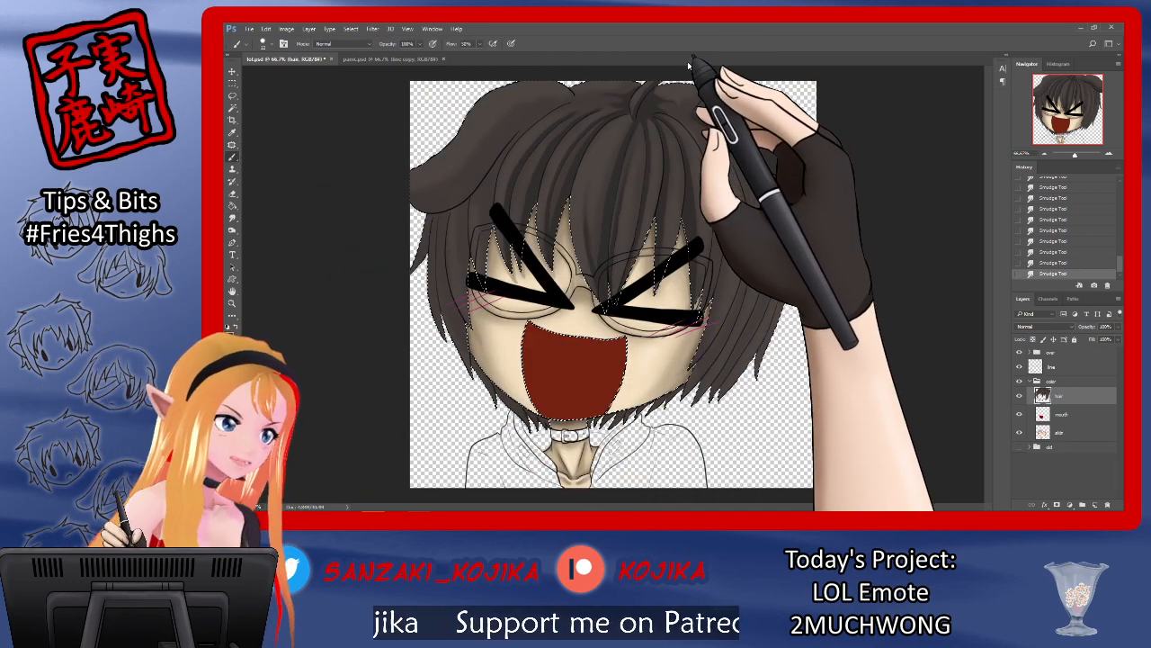
{"action": "mouse_move", "coordinate": [722, 90]}
{"action": "left_mouse_down"}
{"action": "mouse_move", "coordinate": [722, 116]}
{"action": "mouse_move", "coordinate": [707, 118]}
{"action": "left_mouse_up"}
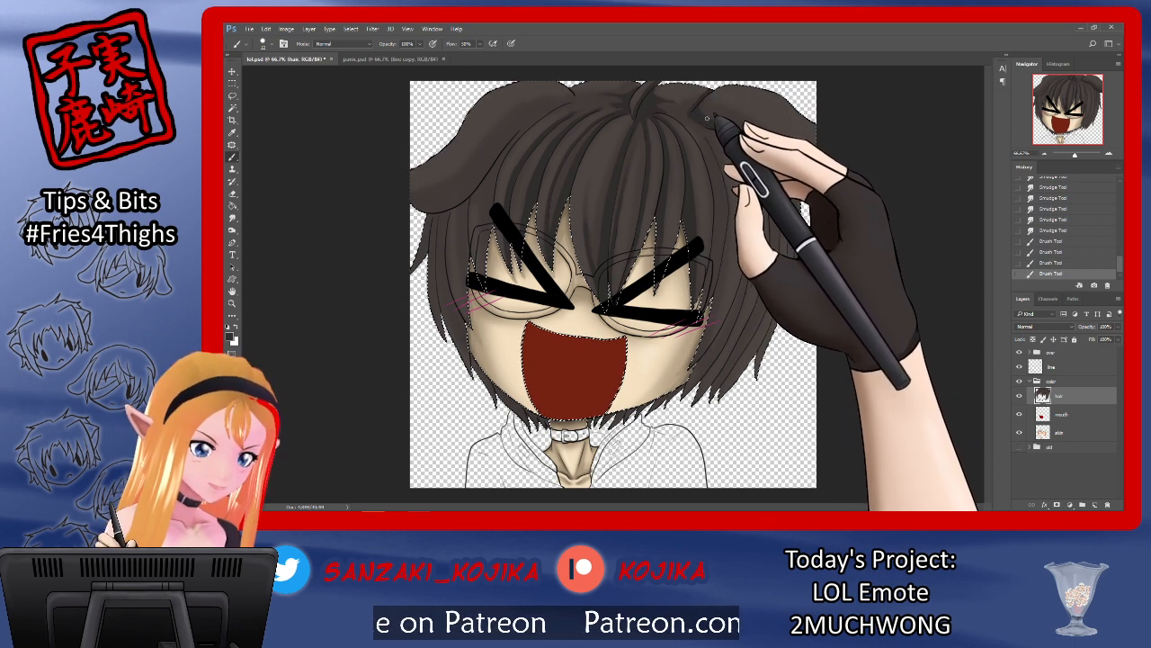
{"action": "left_click", "coordinate": [233, 218]}
{"action": "left_click_drag", "start_coordinate": [711, 112], "coordinate": [765, 135]}
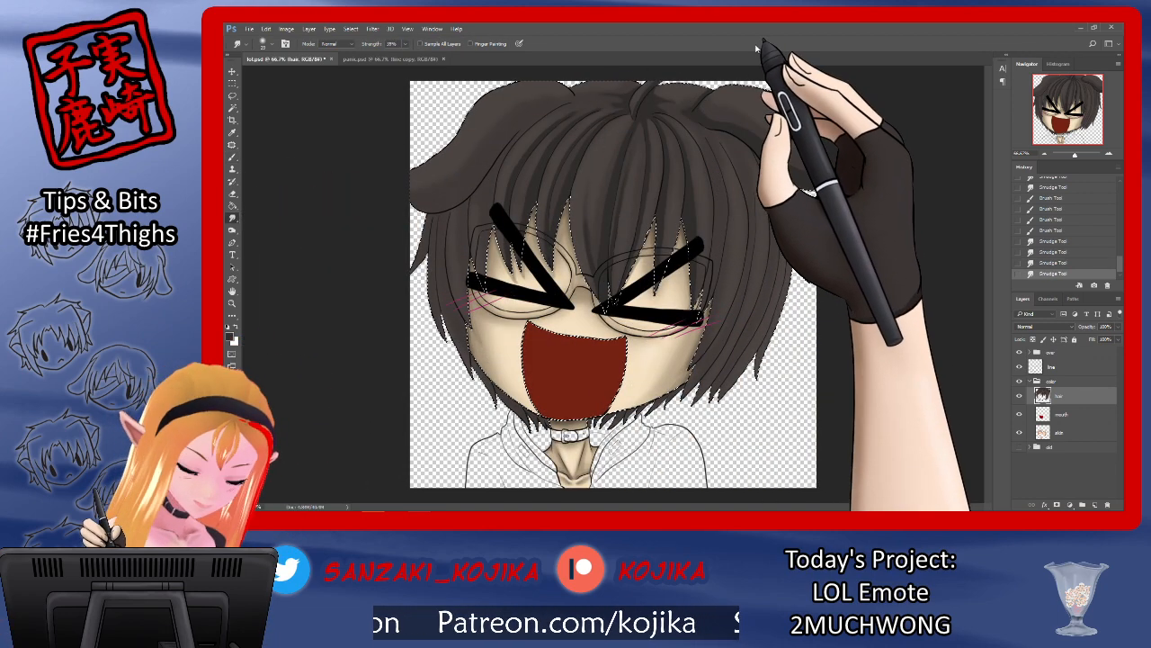
Step: Shade the long strands on the right side of the head from below the tuft toward the tips, and smudge the strokes
{"action": "left_click", "coordinate": [232, 156]}
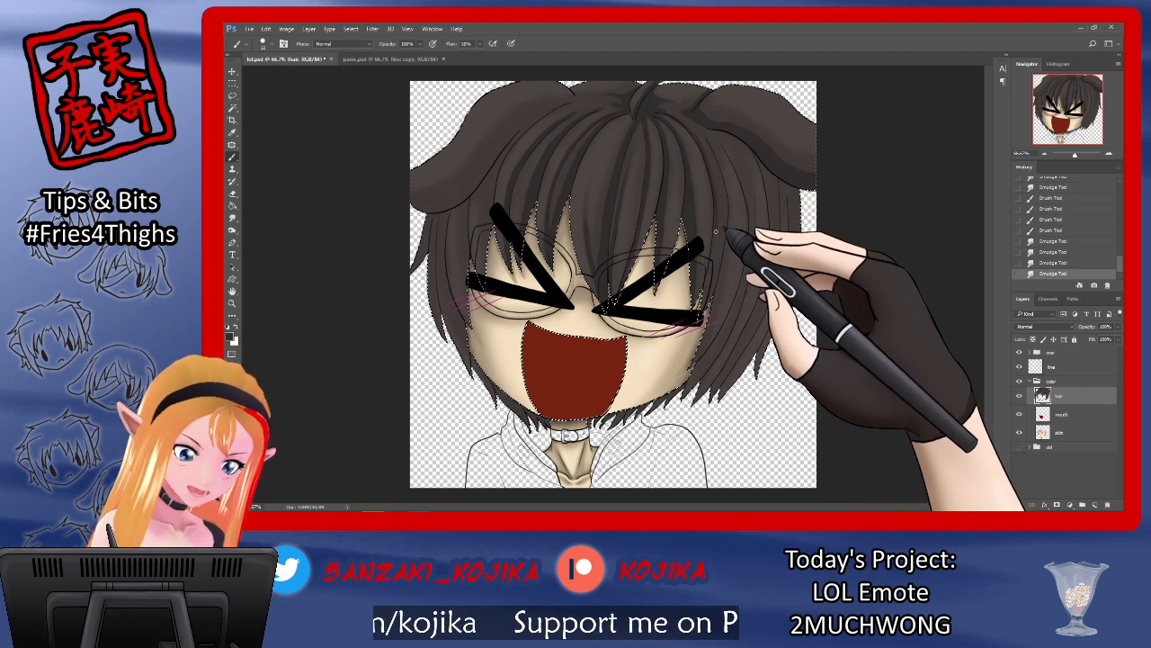
{"action": "left_click_drag", "start_coordinate": [719, 109], "coordinate": [697, 133]}
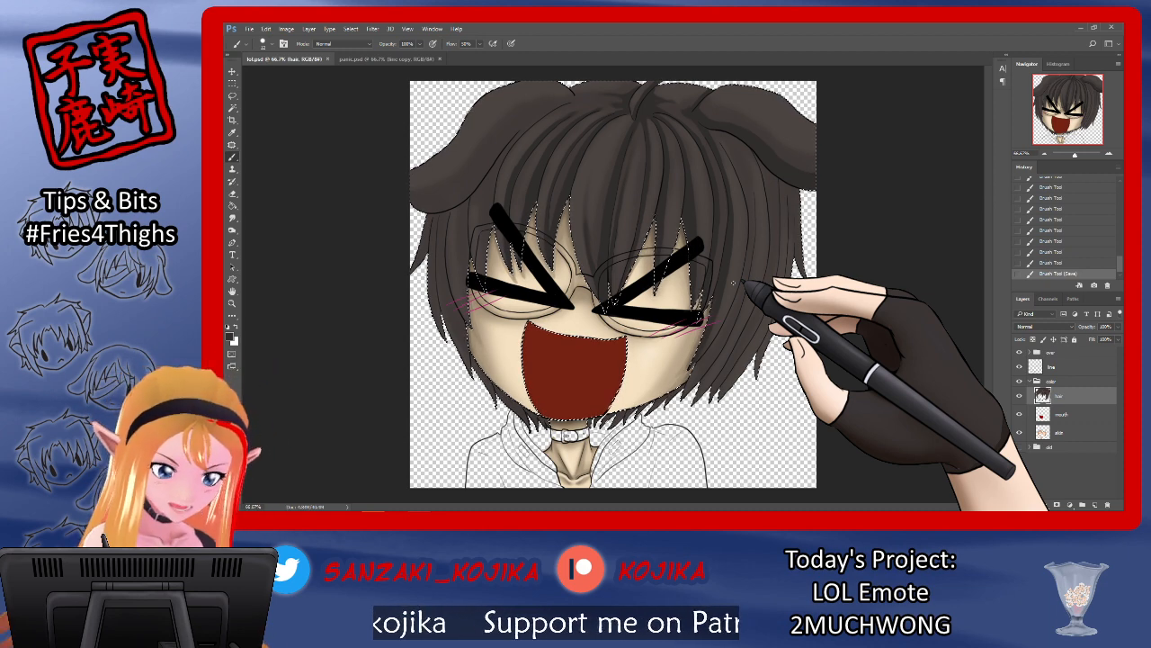
{"action": "mouse_move", "coordinate": [712, 127]}
{"action": "left_mouse_down"}
{"action": "mouse_move", "coordinate": [740, 166]}
{"action": "mouse_move", "coordinate": [747, 223]}
{"action": "left_mouse_up"}
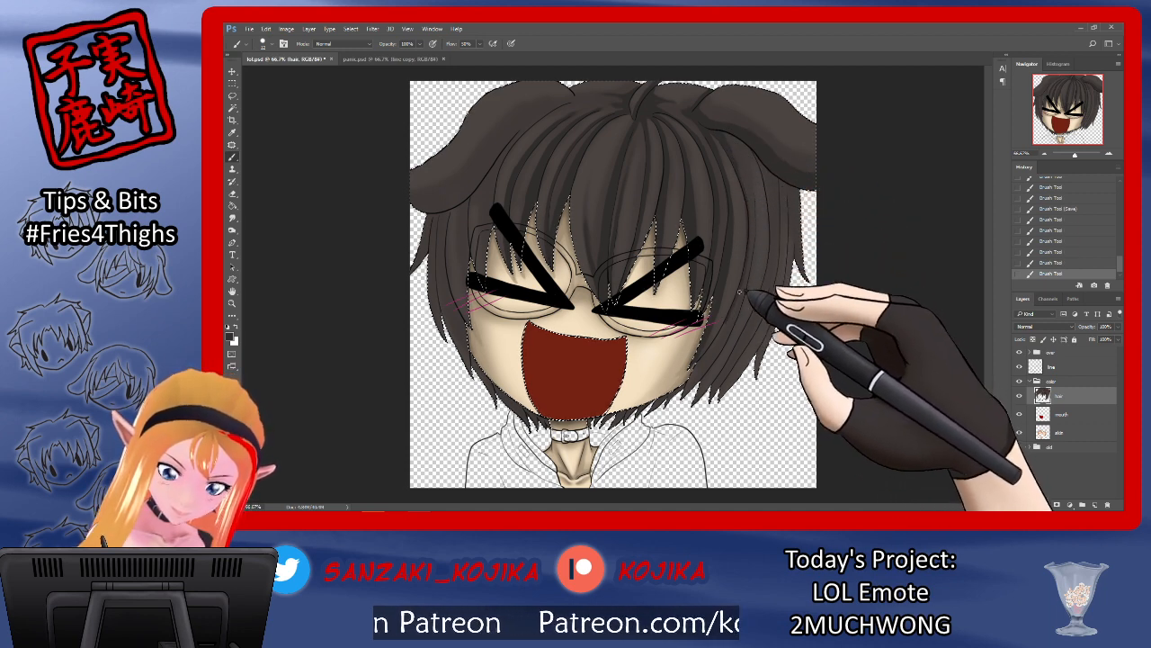
{"action": "mouse_move", "coordinate": [734, 299]}
{"action": "left_mouse_down"}
{"action": "mouse_move", "coordinate": [736, 322]}
{"action": "mouse_move", "coordinate": [694, 372]}
{"action": "left_mouse_up"}
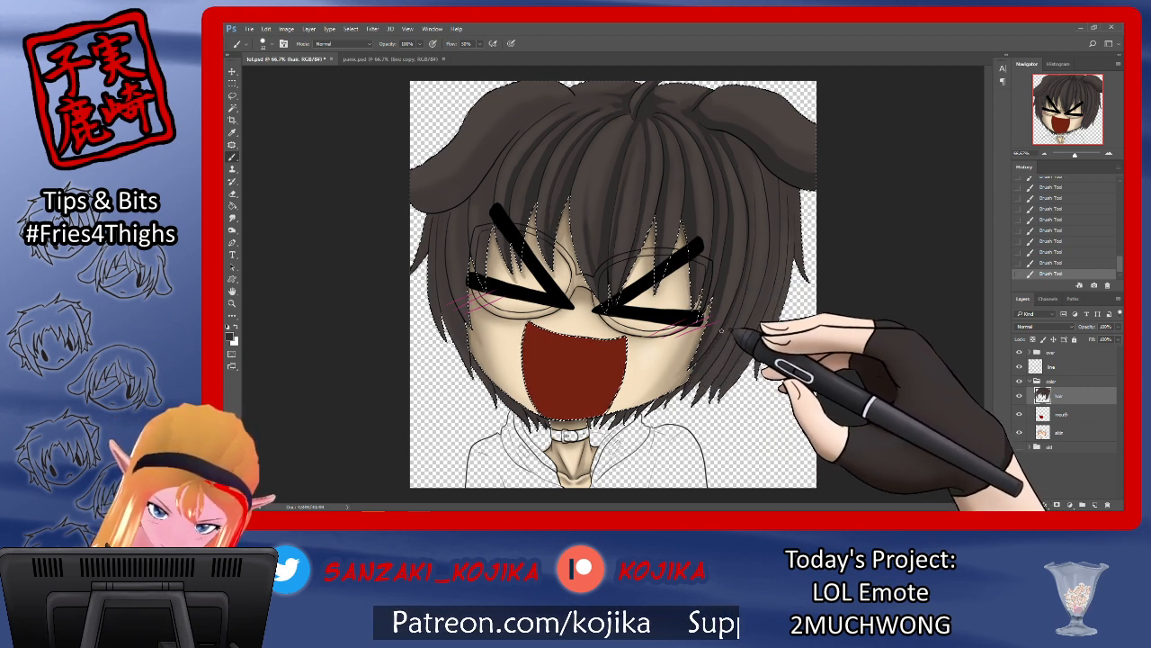
{"action": "key", "text": "r"}
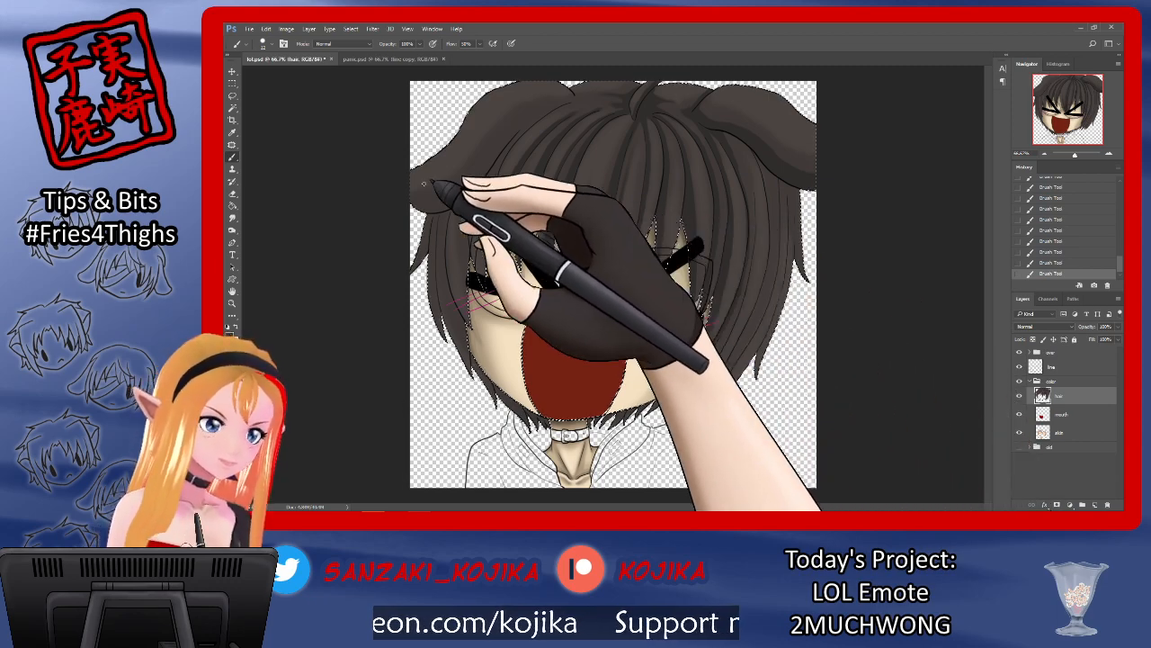
{"action": "mouse_move", "coordinate": [743, 298]}
{"action": "left_mouse_down"}
{"action": "mouse_move", "coordinate": [750, 258]}
{"action": "mouse_move", "coordinate": [745, 292]}
{"action": "left_mouse_up"}
Step: Brush further dark shadows along the outer right-side strands beneath the tuft and down to their tips, and blend them with the Smudge tool
{"action": "left_click", "coordinate": [232, 158]}
{"action": "left_click_drag", "start_coordinate": [629, 152], "coordinate": [771, 218]}
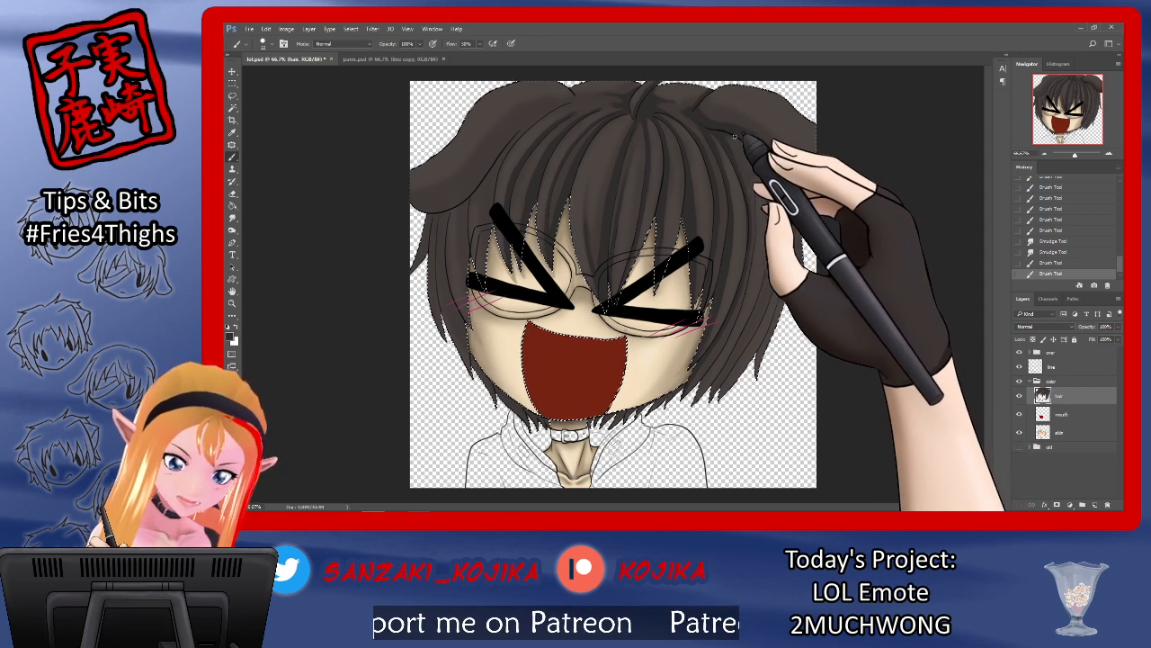
{"action": "left_click_drag", "start_coordinate": [736, 143], "coordinate": [771, 201]}
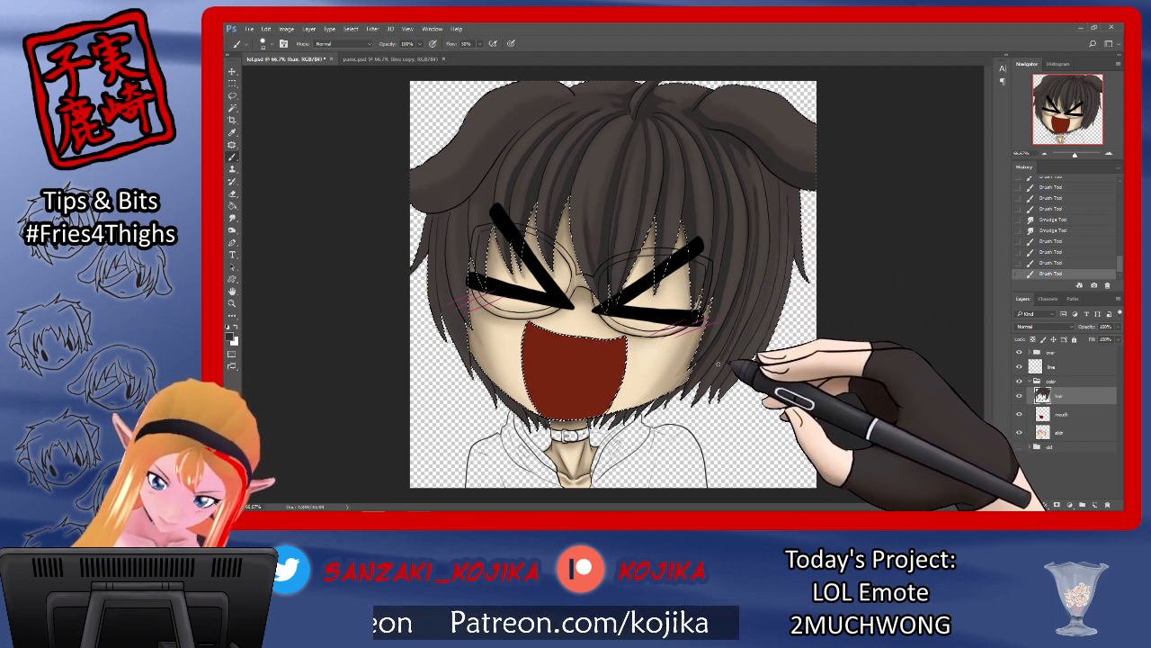
{"action": "mouse_move", "coordinate": [740, 359]}
{"action": "left_mouse_down"}
{"action": "mouse_move", "coordinate": [711, 382]}
{"action": "mouse_move", "coordinate": [736, 326]}
{"action": "left_mouse_up"}
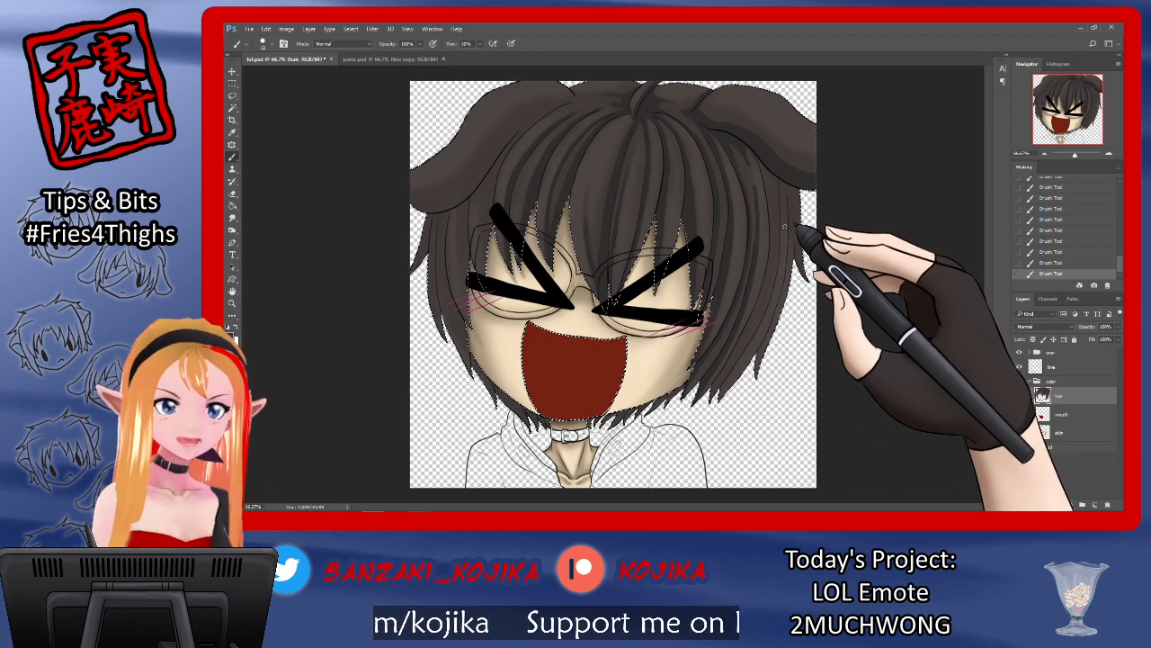
{"action": "left_click", "coordinate": [232, 216]}
{"action": "mouse_move", "coordinate": [784, 202]}
{"action": "left_mouse_down"}
{"action": "mouse_move", "coordinate": [752, 158]}
{"action": "mouse_move", "coordinate": [757, 205]}
{"action": "mouse_move", "coordinate": [748, 165]}
{"action": "left_mouse_up"}
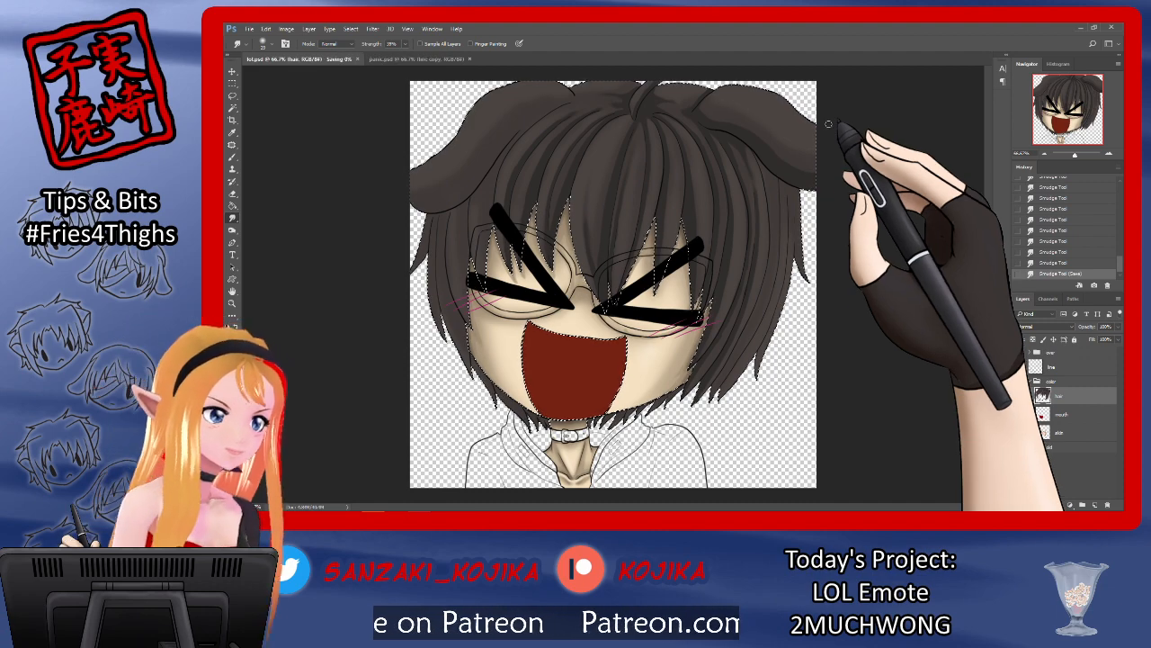
Step: Paint shadows on the short hair tips below the jaw and the right-side strands, and smudge the lower right strands smooth
{"action": "left_click", "coordinate": [232, 156]}
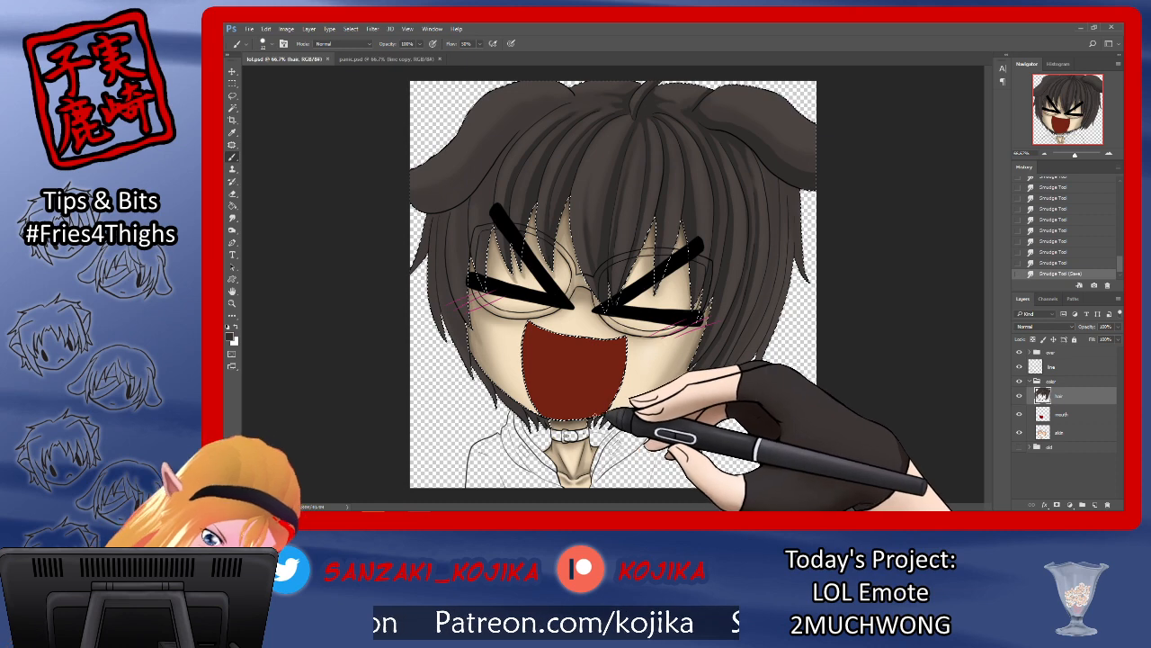
{"action": "left_click_drag", "start_coordinate": [623, 414], "coordinate": [667, 419]}
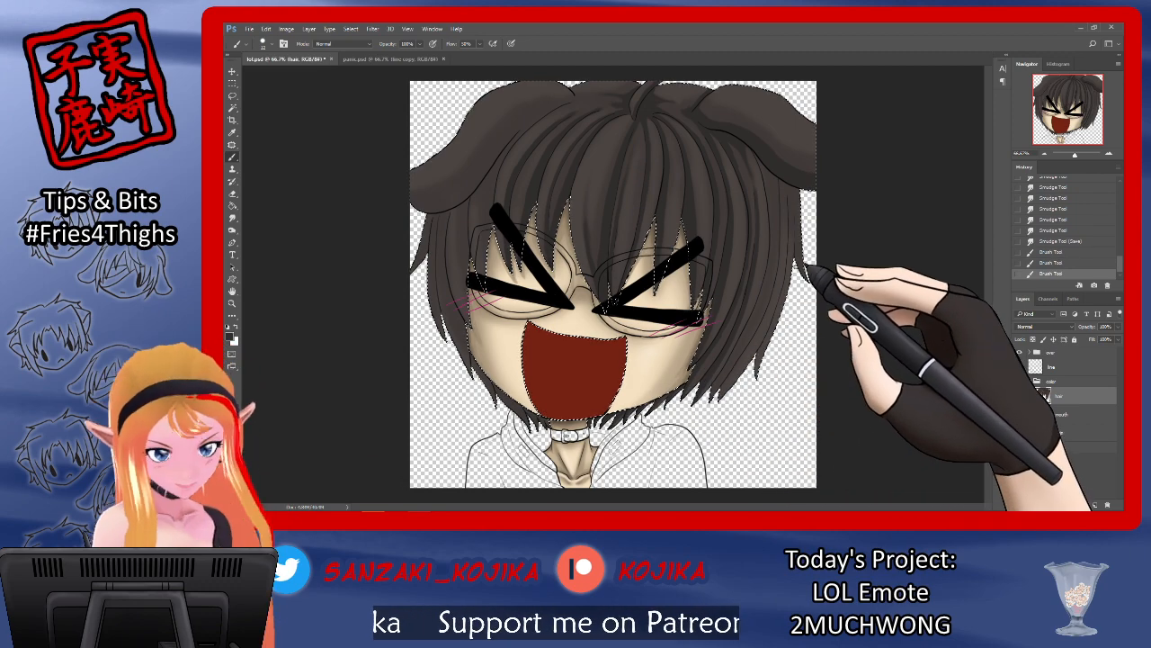
{"action": "left_click_drag", "start_coordinate": [766, 181], "coordinate": [767, 186]}
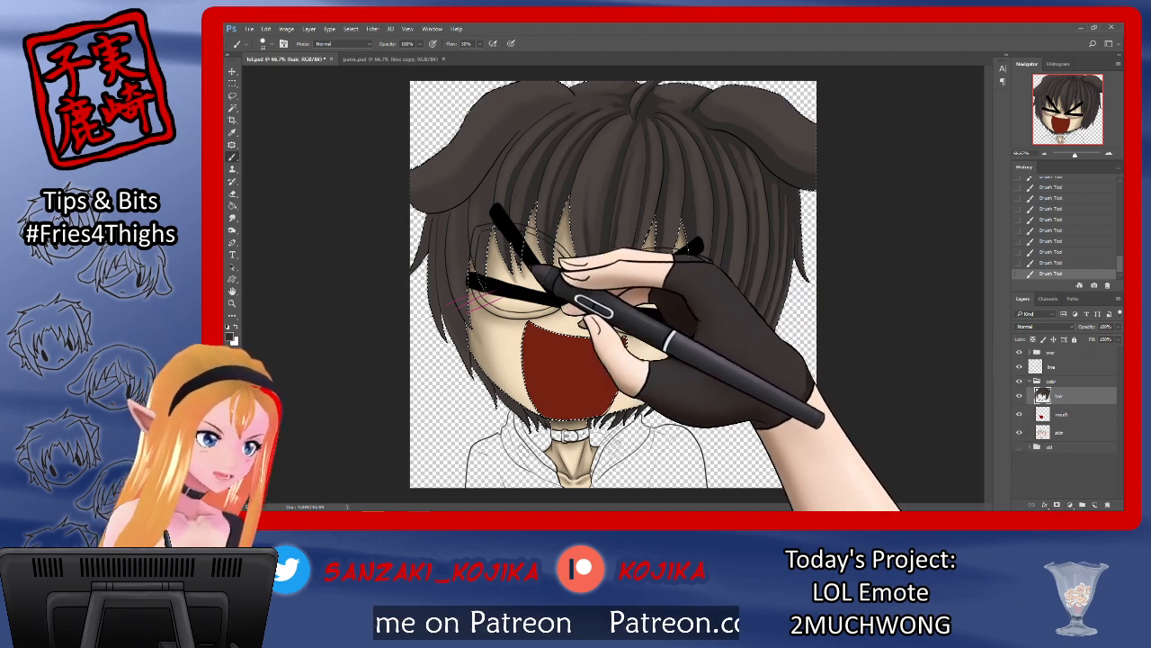
{"action": "left_click", "coordinate": [232, 218]}
{"action": "left_click_drag", "start_coordinate": [733, 349], "coordinate": [730, 358]}
{"action": "mouse_move", "coordinate": [732, 335]}
{"action": "left_mouse_down"}
{"action": "mouse_move", "coordinate": [727, 343]}
{"action": "mouse_move", "coordinate": [731, 333]}
{"action": "mouse_move", "coordinate": [747, 351]}
{"action": "mouse_move", "coordinate": [722, 374]}
{"action": "left_mouse_up"}
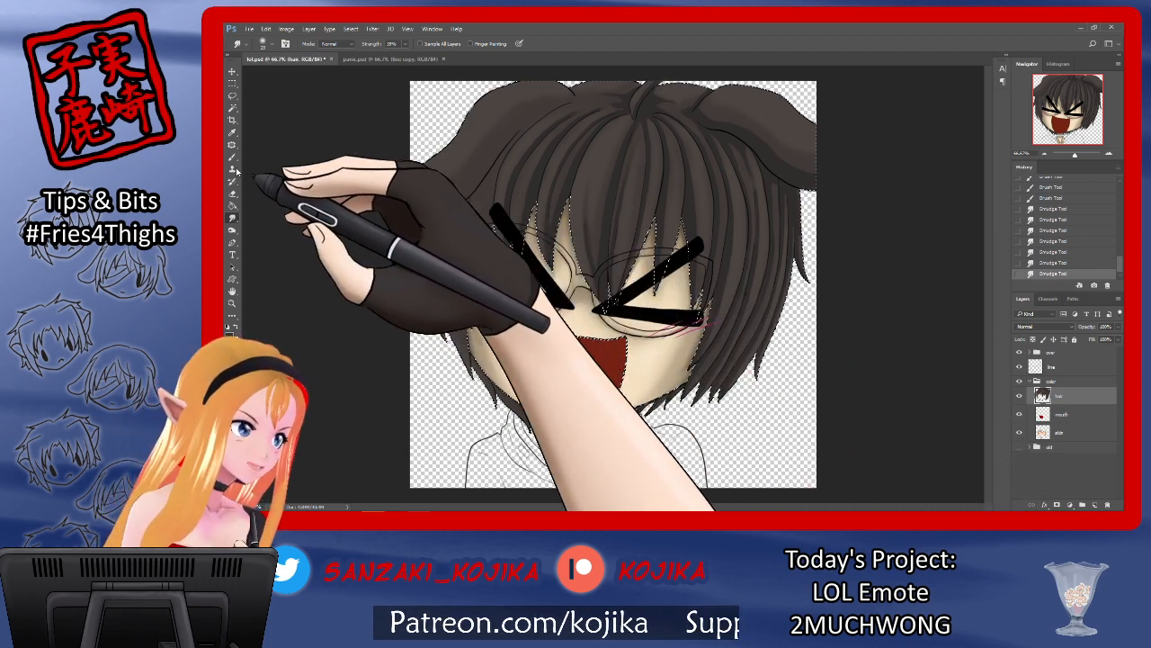
Step: Brush dark shading along the outermost lower edge of the right-side hair
{"action": "left_click", "coordinate": [232, 156]}
{"action": "left_click_drag", "start_coordinate": [759, 403], "coordinate": [778, 329]}
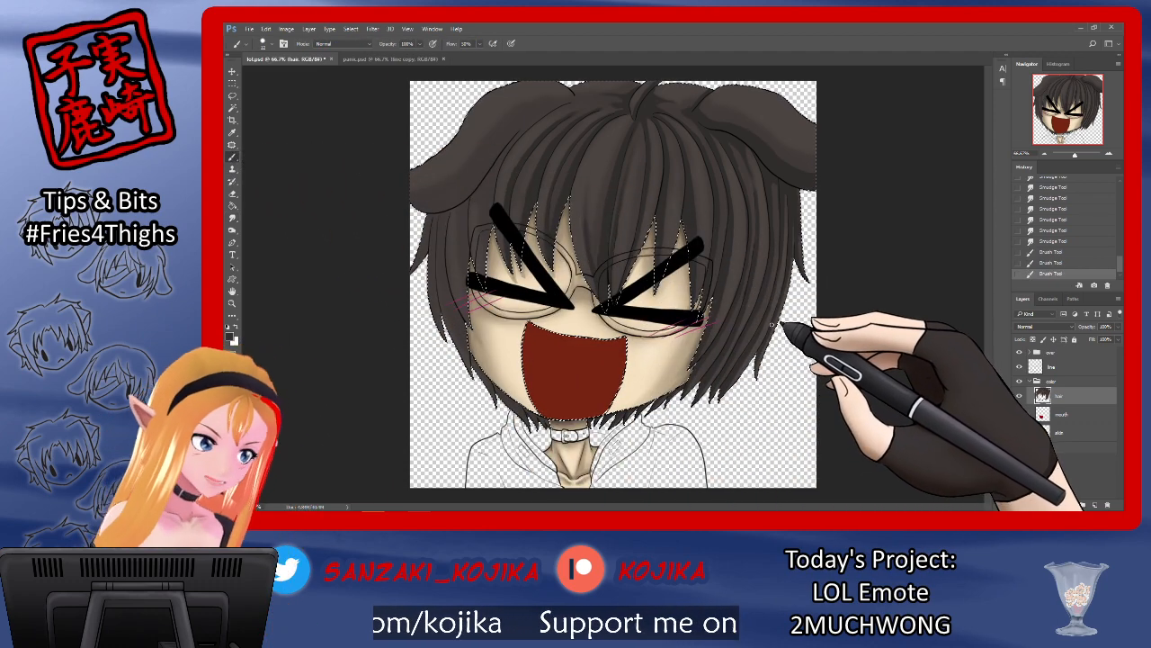
Step: Brush dark shading along the hair strands beside the left ear and toward the top of the head
{"action": "left_click_drag", "start_coordinate": [463, 231], "coordinate": [527, 159]}
{"action": "mouse_move", "coordinate": [442, 197]}
{"action": "left_mouse_down"}
{"action": "mouse_move", "coordinate": [539, 160]}
{"action": "mouse_move", "coordinate": [597, 103]}
{"action": "mouse_move", "coordinate": [568, 101]}
{"action": "left_mouse_up"}
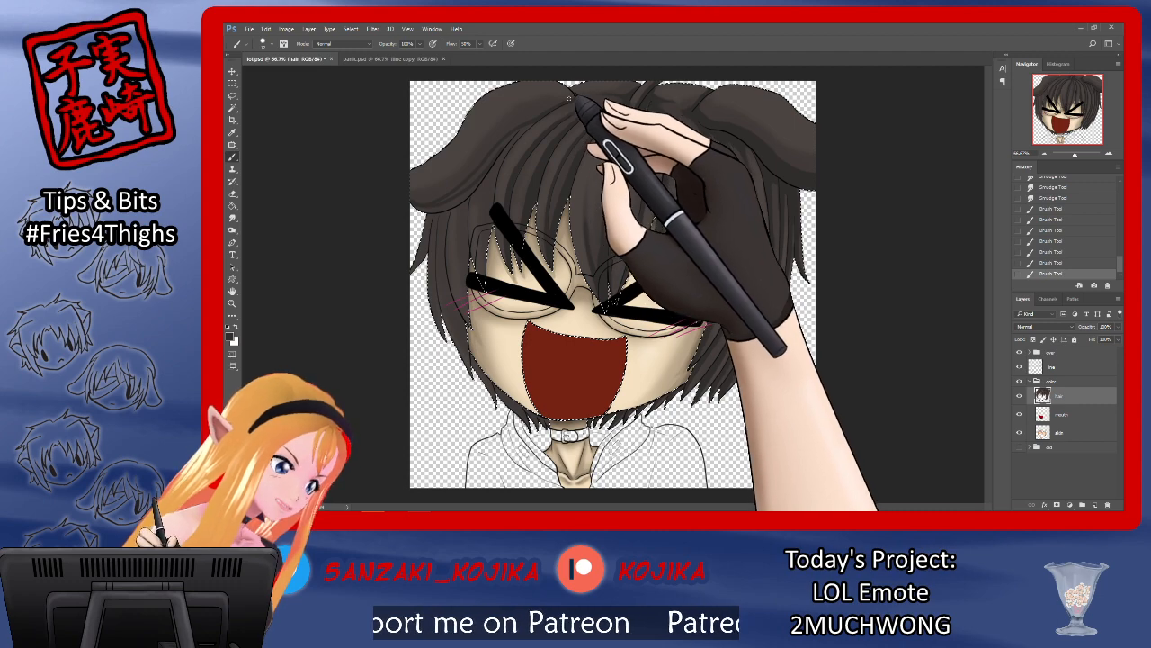
{"action": "left_click_drag", "start_coordinate": [633, 59], "coordinate": [569, 101]}
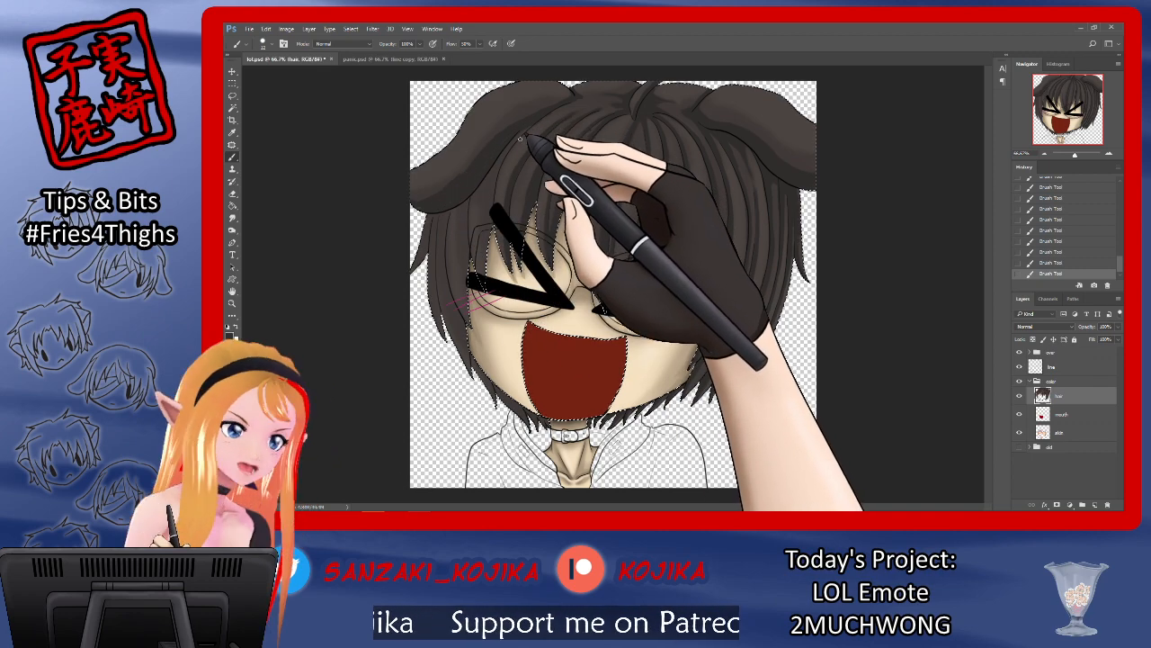
Step: Smudge the new shading along the hair beside the left ear to blend it
{"action": "left_click", "coordinate": [232, 217]}
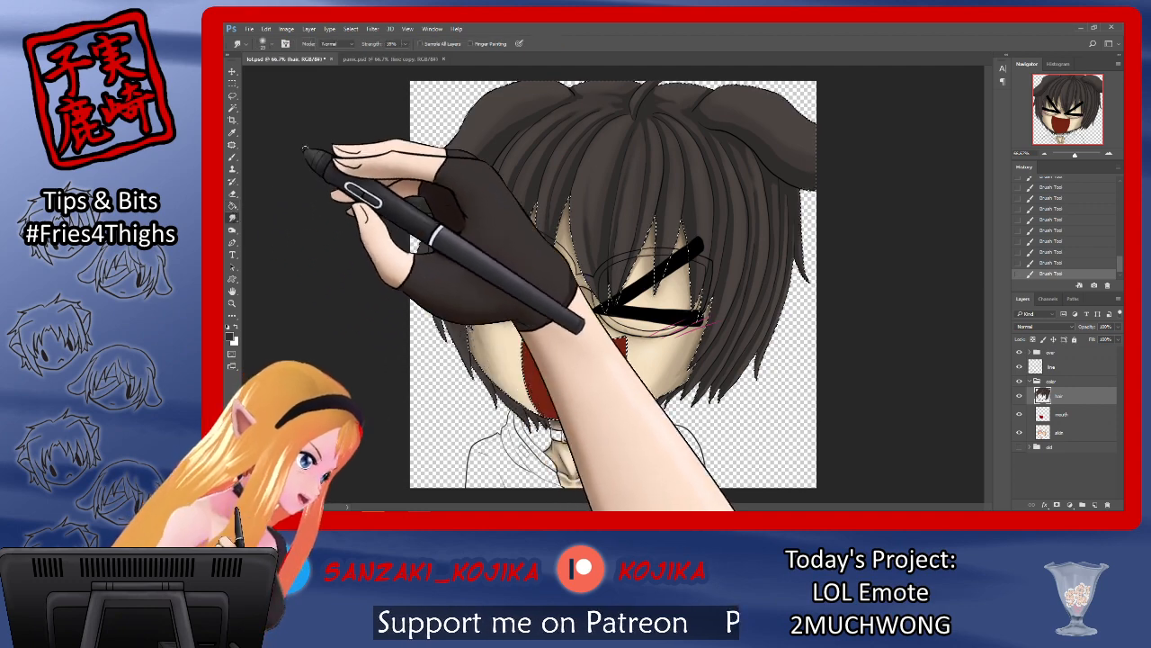
{"action": "mouse_move", "coordinate": [565, 86]}
{"action": "left_mouse_down"}
{"action": "mouse_move", "coordinate": [599, 93]}
{"action": "mouse_move", "coordinate": [550, 104]}
{"action": "left_mouse_up"}
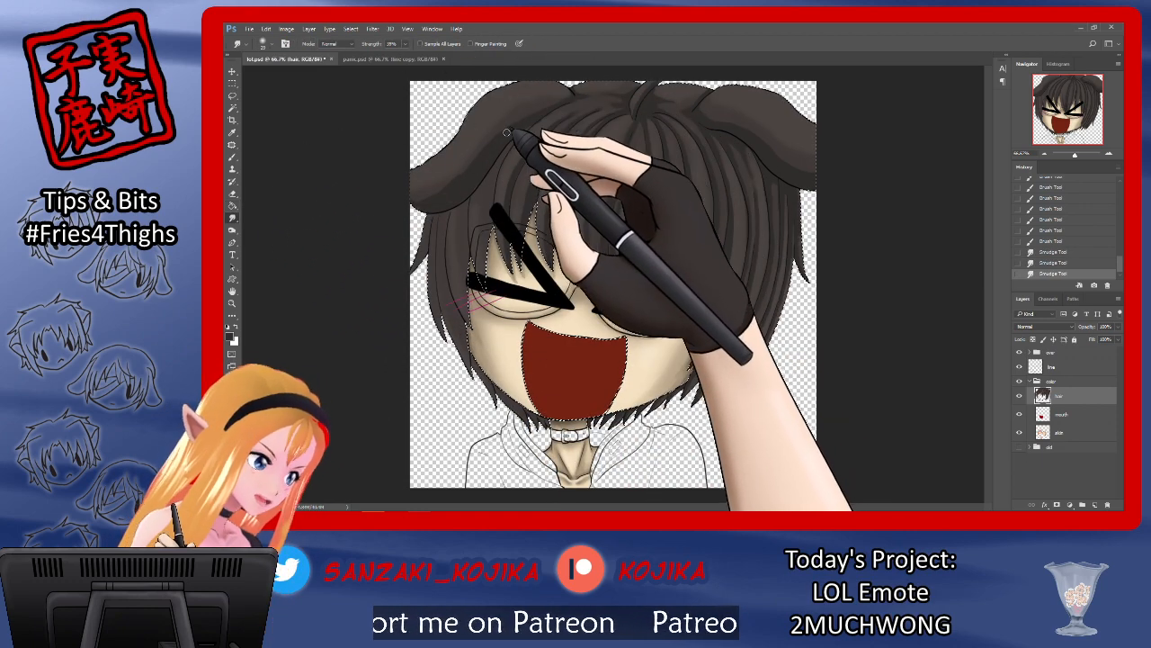
{"action": "mouse_move", "coordinate": [468, 160]}
{"action": "left_mouse_down"}
{"action": "mouse_move", "coordinate": [395, 197]}
{"action": "mouse_move", "coordinate": [464, 194]}
{"action": "left_mouse_up"}
{"action": "left_click_drag", "start_coordinate": [539, 96], "coordinate": [514, 128]}
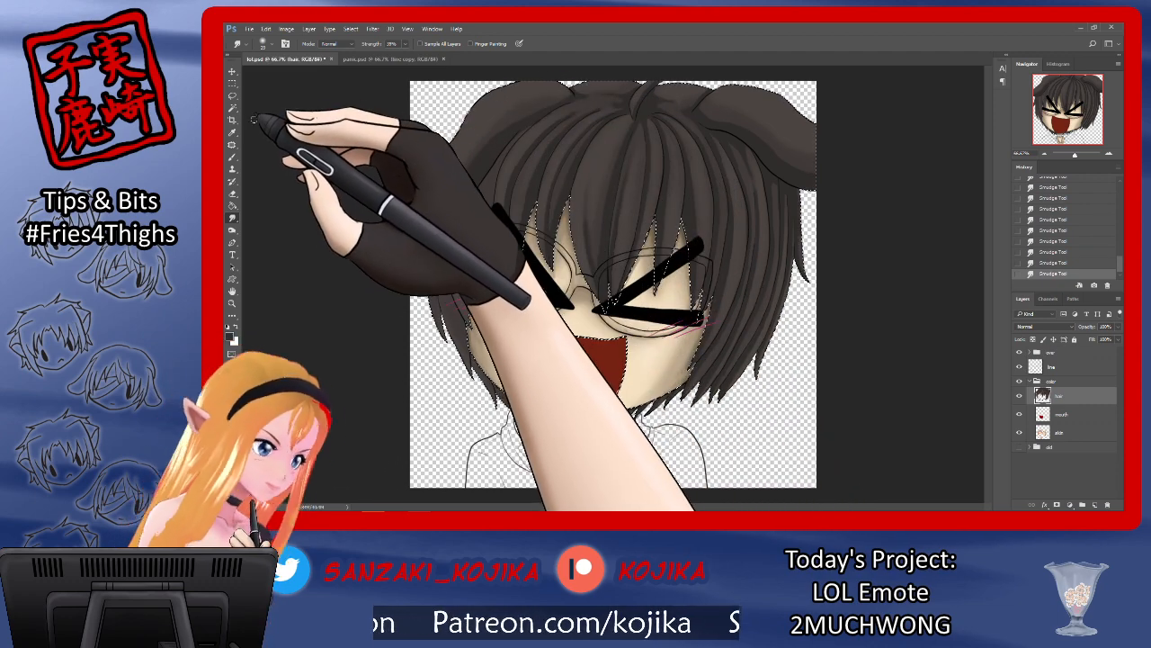
Step: Brush more shading onto the hair strands above the left eye and save the file
{"action": "left_click", "coordinate": [233, 158]}
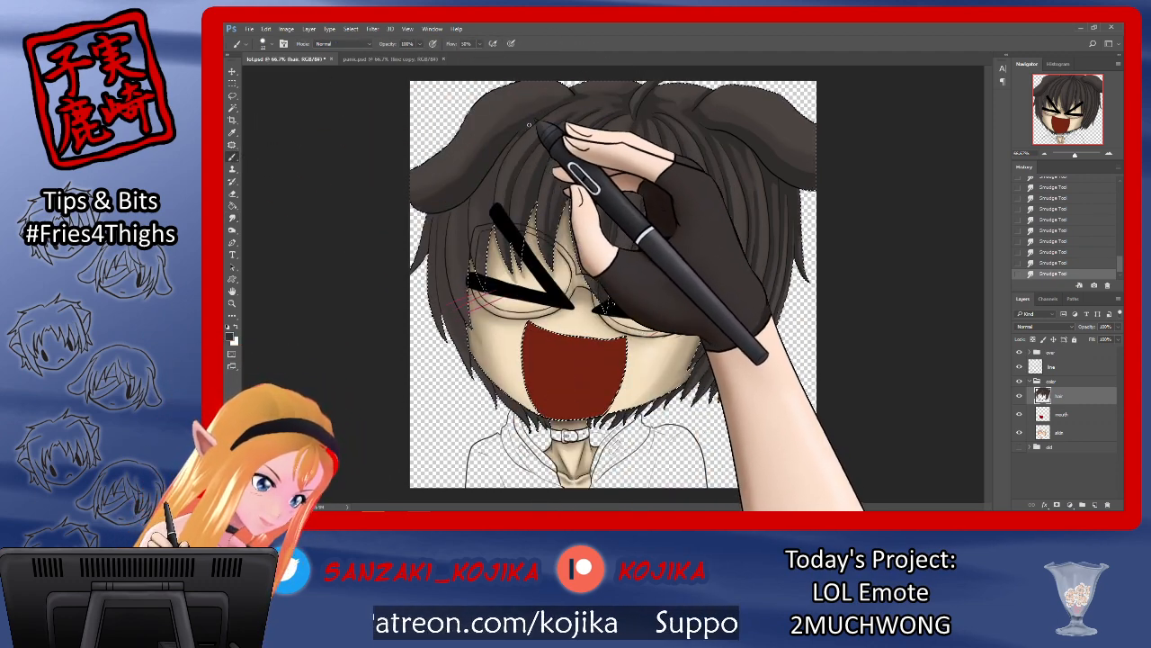
{"action": "left_click_drag", "start_coordinate": [519, 133], "coordinate": [509, 150]}
{"action": "left_click_drag", "start_coordinate": [509, 150], "coordinate": [497, 166]}
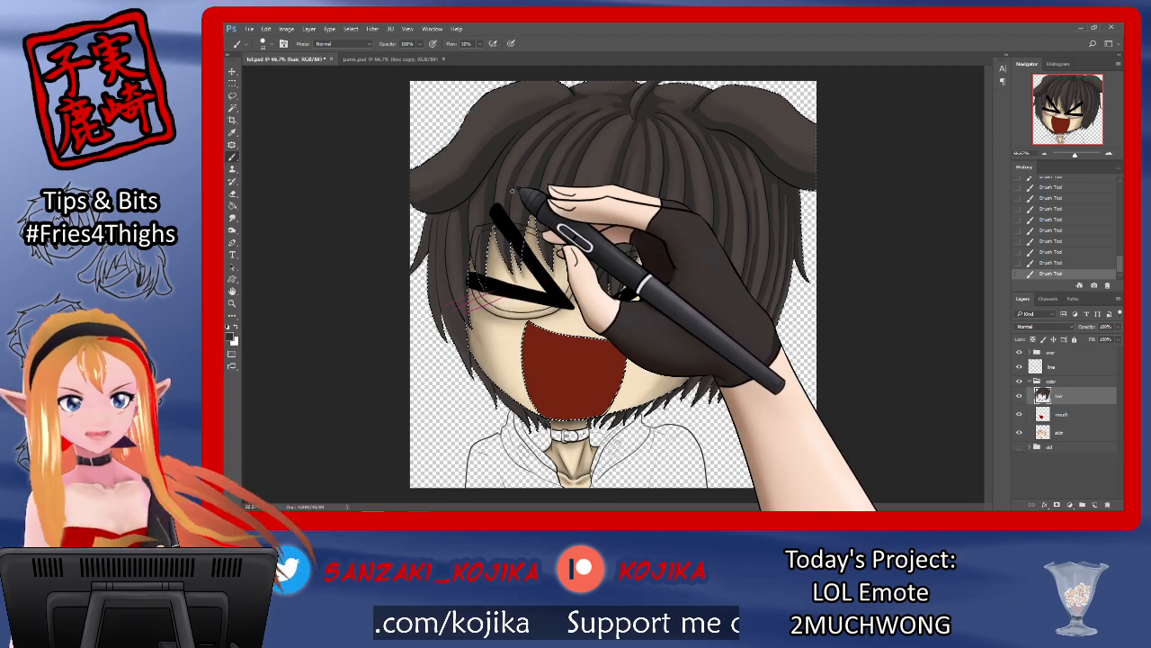
{"action": "key", "text": "ctrl+s"}
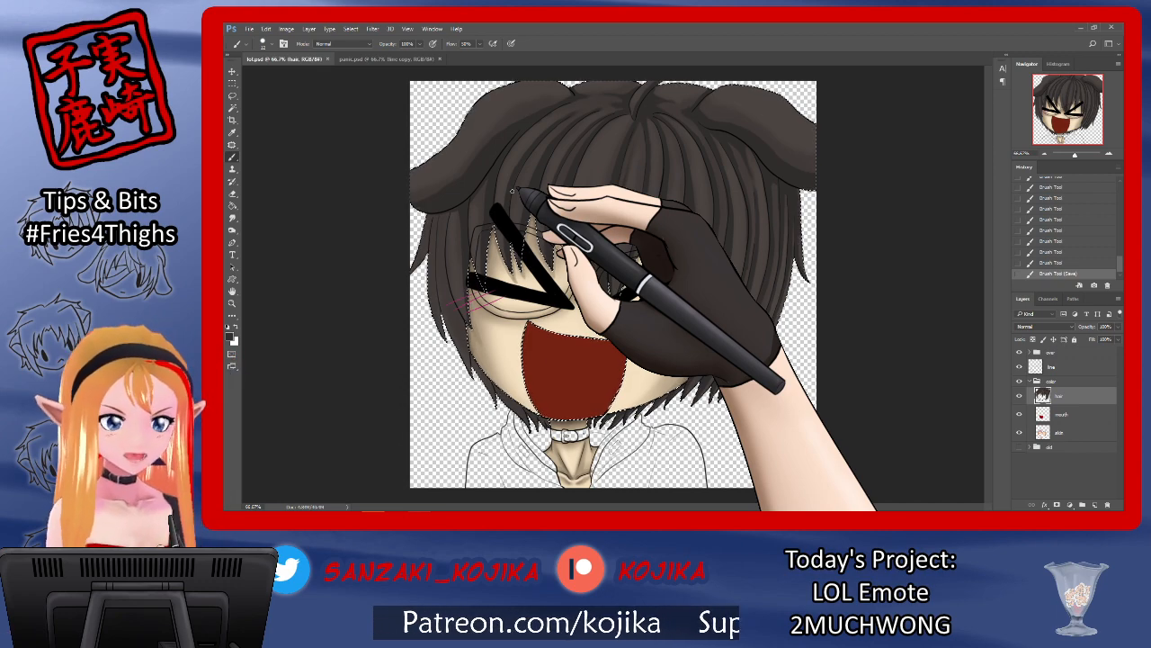
Step: Brush shading down the outer strands on the left side of the hair, comparing with the previous history state
{"action": "mouse_move", "coordinate": [455, 226]}
{"action": "left_mouse_down"}
{"action": "mouse_move", "coordinate": [437, 227]}
{"action": "mouse_move", "coordinate": [439, 214]}
{"action": "mouse_move", "coordinate": [434, 272]}
{"action": "left_mouse_up"}
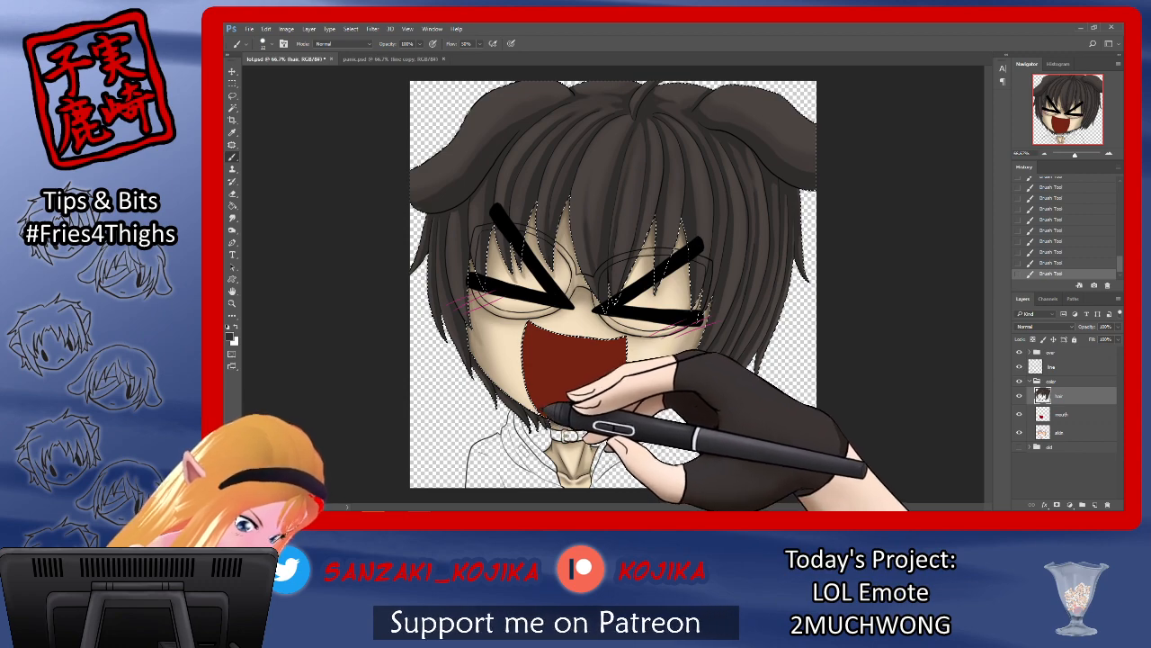
{"action": "left_click", "coordinate": [1051, 261]}
{"action": "key", "text": "ctrl+shift+z"}
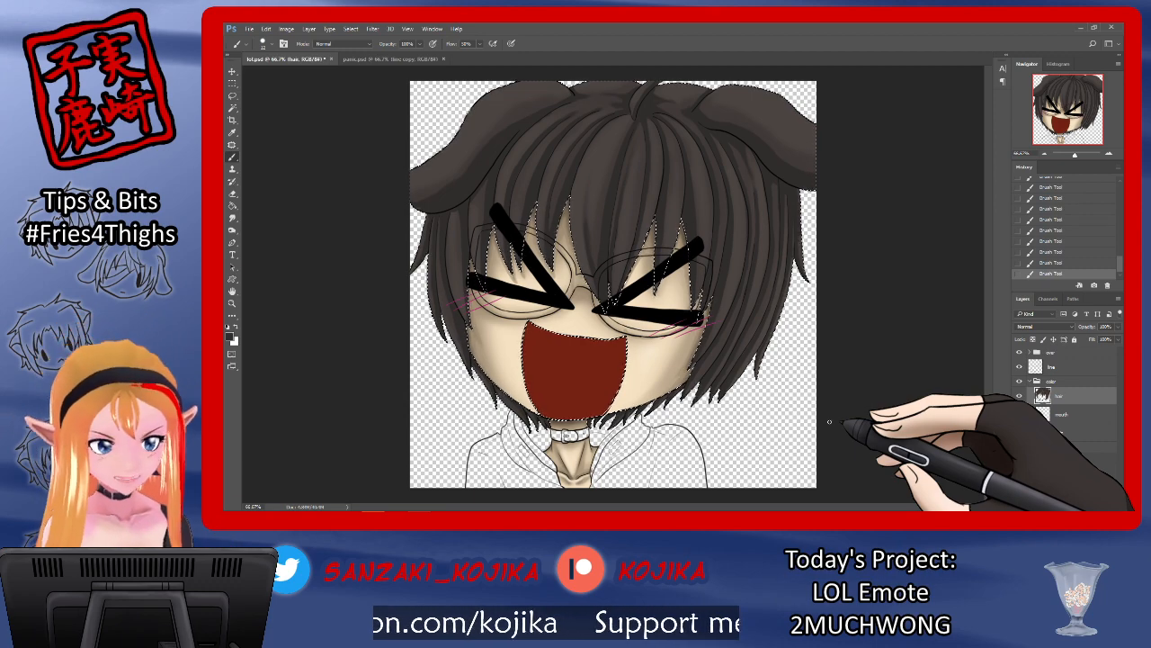
Step: Set the foreground color to a darker brown (RGB 32, 26, 25) and make the brush smaller and harder for fine hair shadows
{"action": "left_click", "coordinate": [232, 335]}
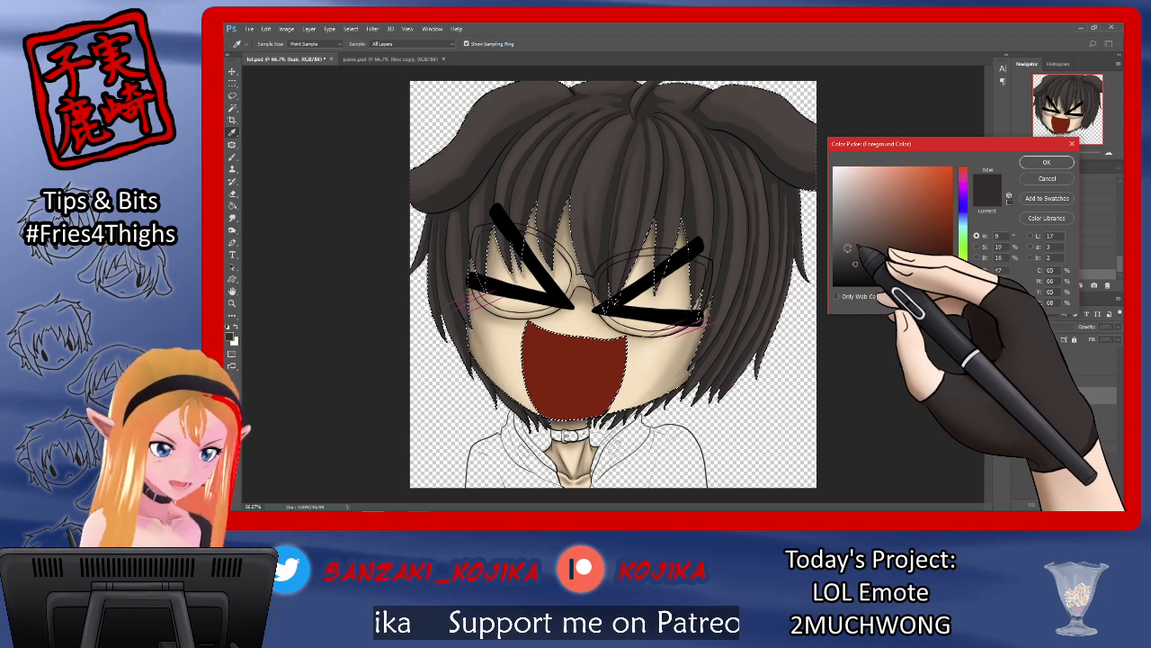
{"action": "left_click", "coordinate": [857, 271]}
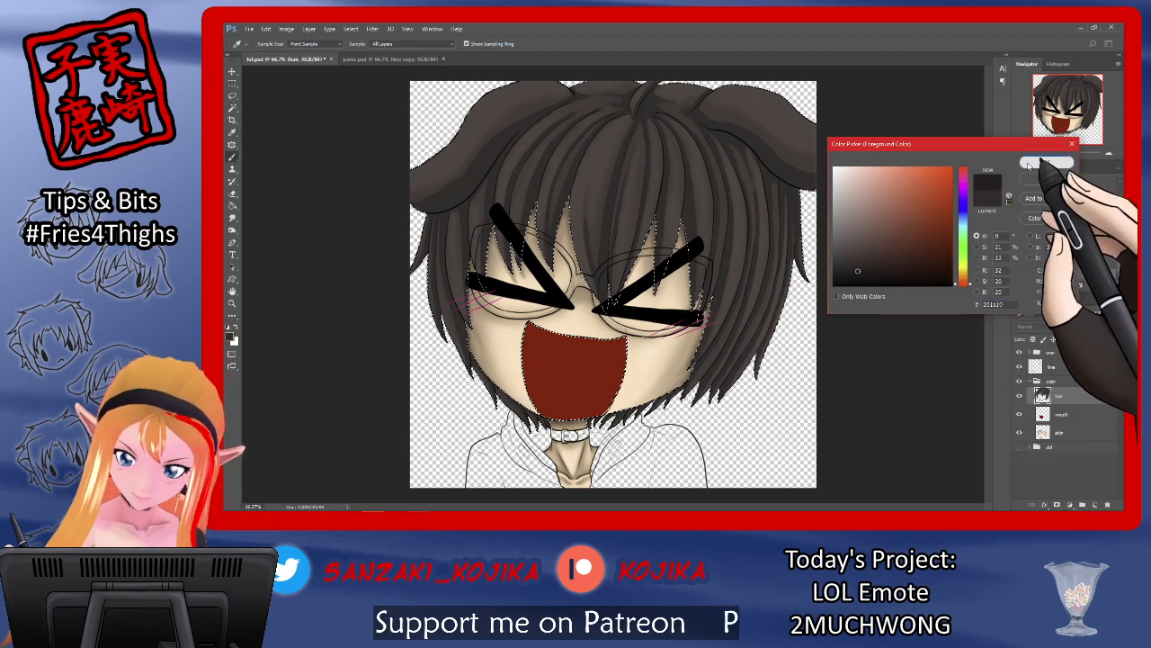
{"action": "left_click", "coordinate": [1035, 164]}
{"action": "left_click", "coordinate": [262, 44]}
{"action": "left_click", "coordinate": [277, 74]}
{"action": "left_click", "coordinate": [324, 94]}
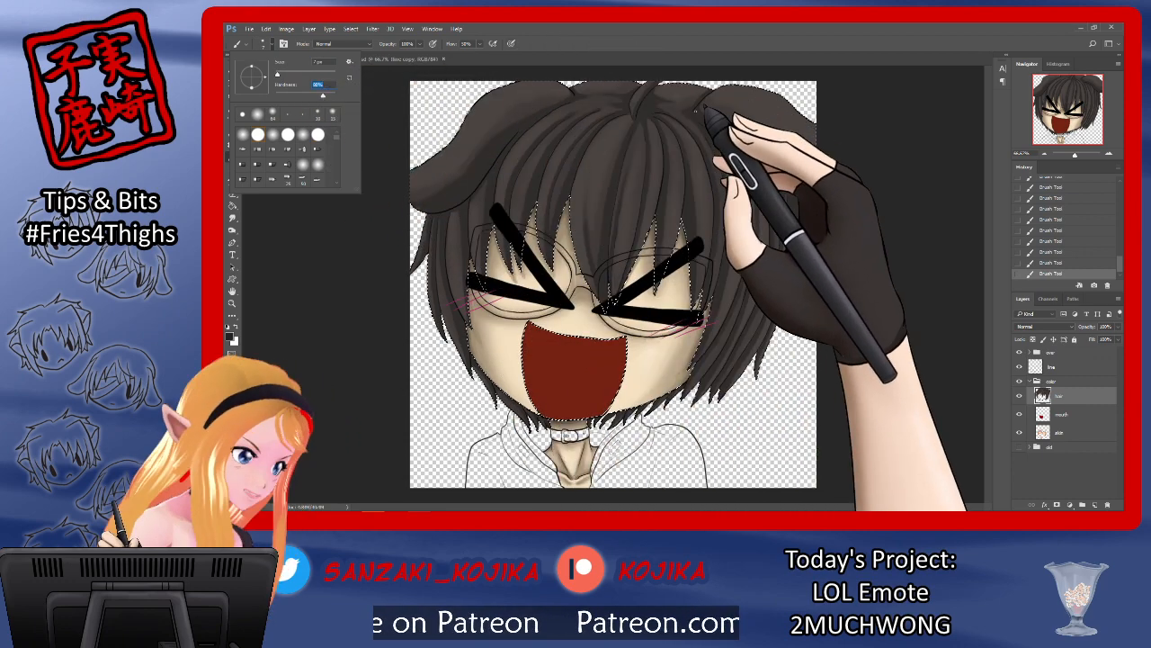
{"action": "left_click", "coordinate": [663, 101]}
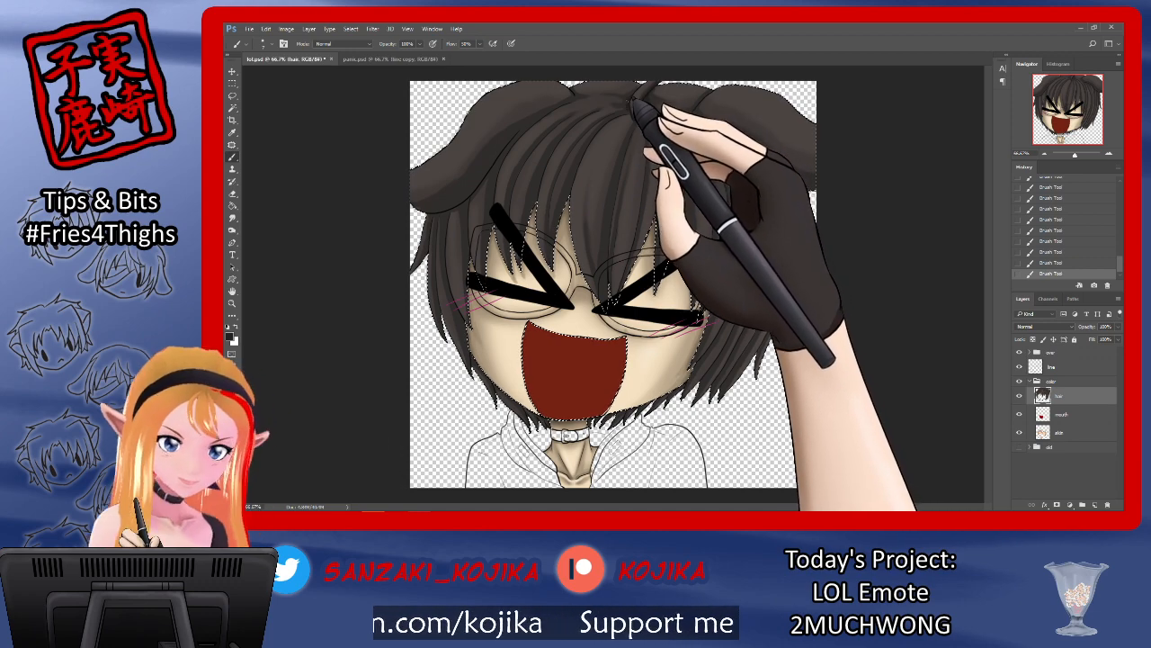
Step: Blend the dark shading around the small tuft at the crown with the Smudge tool and save the file
{"action": "left_click", "coordinate": [232, 218]}
{"action": "left_click", "coordinate": [268, 43]}
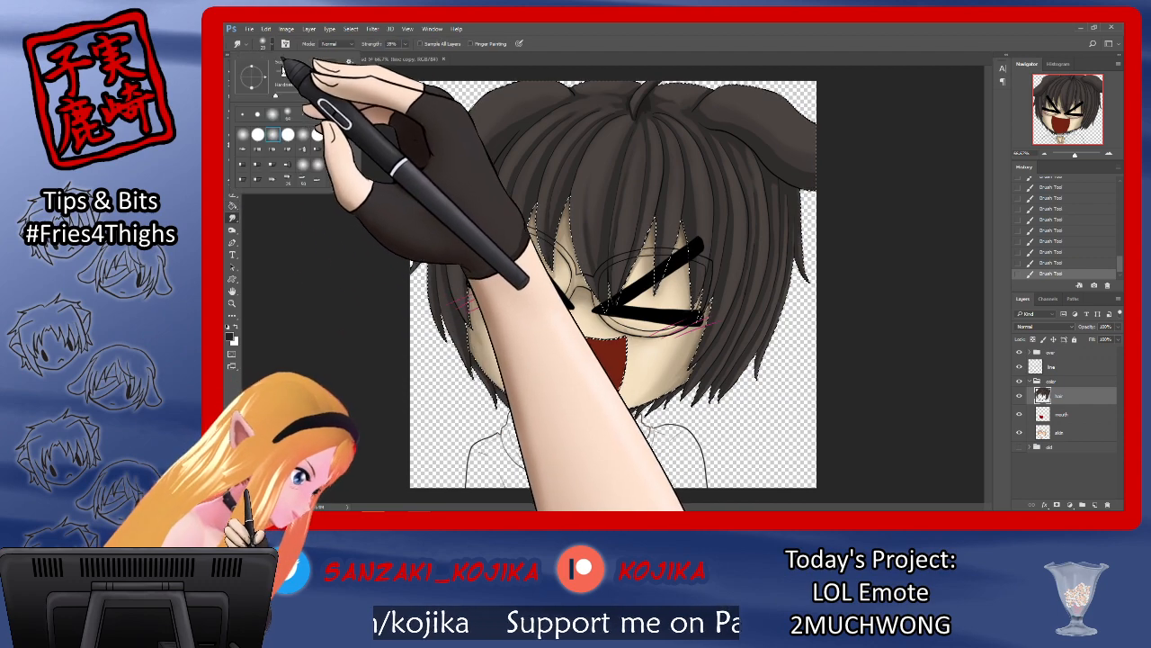
{"action": "left_click_drag", "start_coordinate": [624, 97], "coordinate": [628, 112]}
{"action": "left_click_drag", "start_coordinate": [629, 97], "coordinate": [626, 104]}
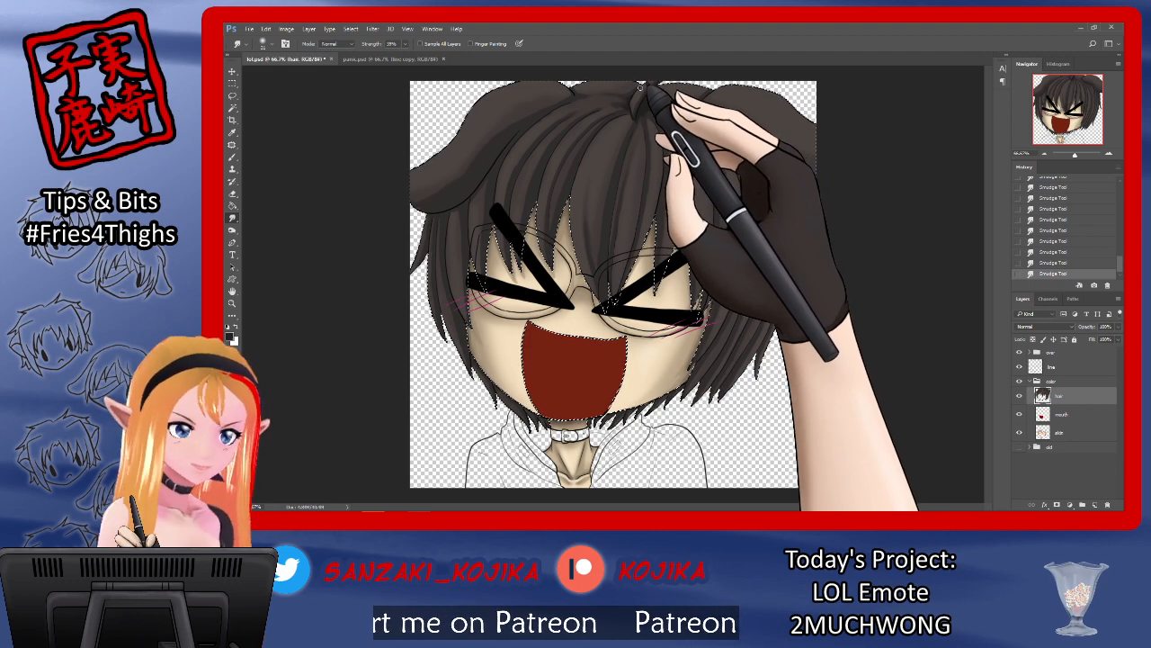
{"action": "key", "text": "ctrl+s"}
Step: Brush fine dark shadow strokes from the crown down the central bangs
{"action": "left_click", "coordinate": [232, 157]}
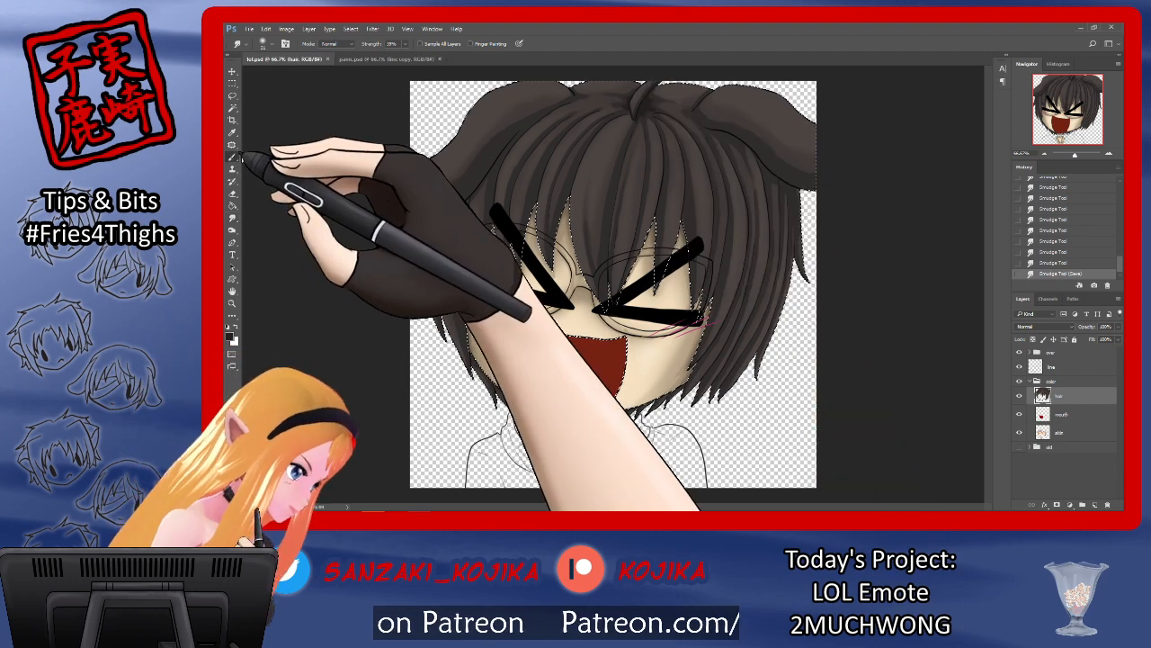
{"action": "left_click_drag", "start_coordinate": [644, 132], "coordinate": [650, 138]}
{"action": "mouse_move", "coordinate": [642, 130]}
{"action": "left_mouse_down"}
{"action": "mouse_move", "coordinate": [653, 143]}
{"action": "mouse_move", "coordinate": [644, 153]}
{"action": "left_mouse_up"}
{"action": "left_click_drag", "start_coordinate": [630, 155], "coordinate": [617, 187]}
{"action": "left_click_drag", "start_coordinate": [617, 185], "coordinate": [615, 196]}
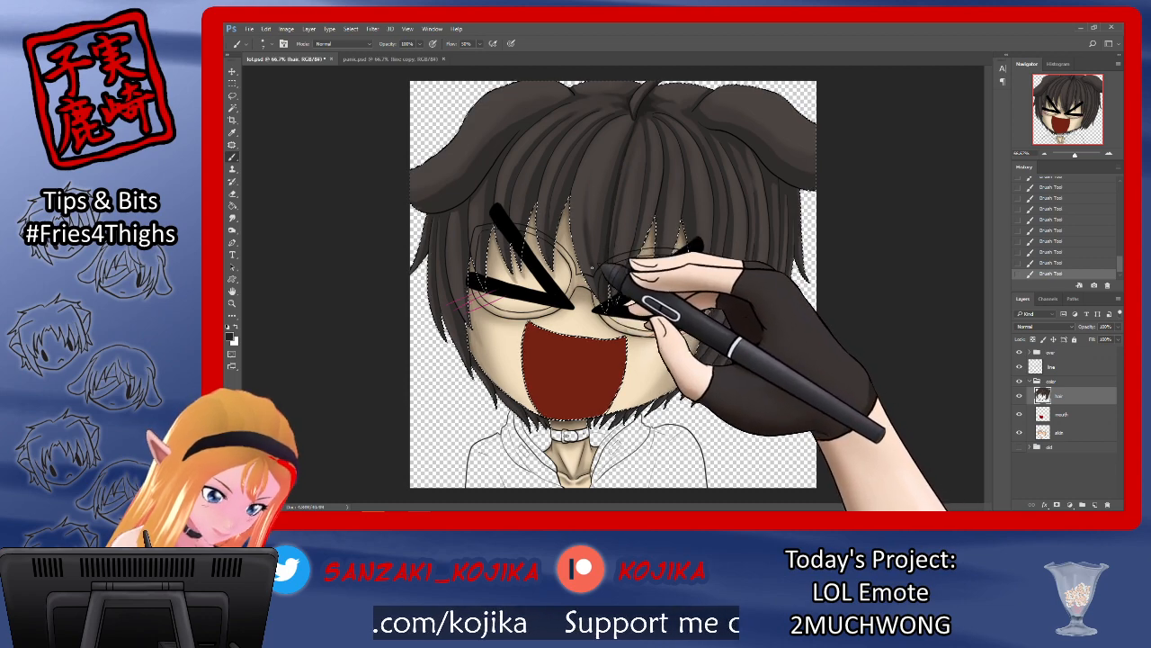
Step: Smudge the dark strokes on the central bangs upward from the tips toward the crown
{"action": "left_click", "coordinate": [232, 218]}
{"action": "left_click_drag", "start_coordinate": [594, 250], "coordinate": [599, 216]}
{"action": "left_click_drag", "start_coordinate": [604, 200], "coordinate": [630, 135]}
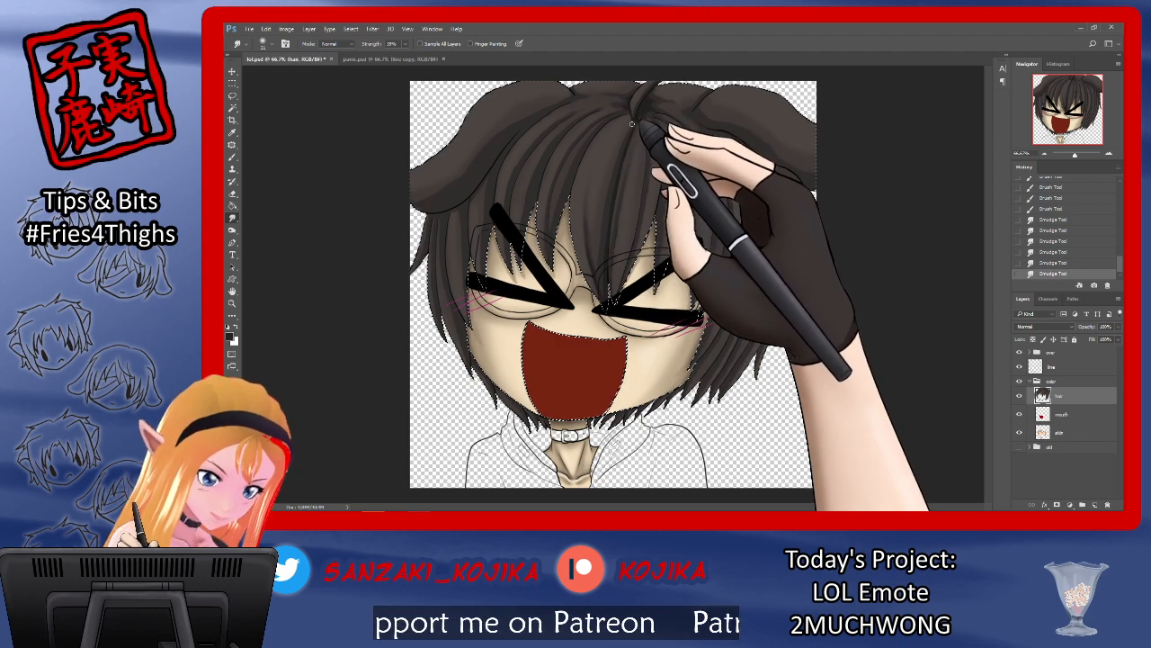
Step: Add fine dark strokes to the strands just below the crown and smudge them down the middle bangs
{"action": "left_click", "coordinate": [233, 155]}
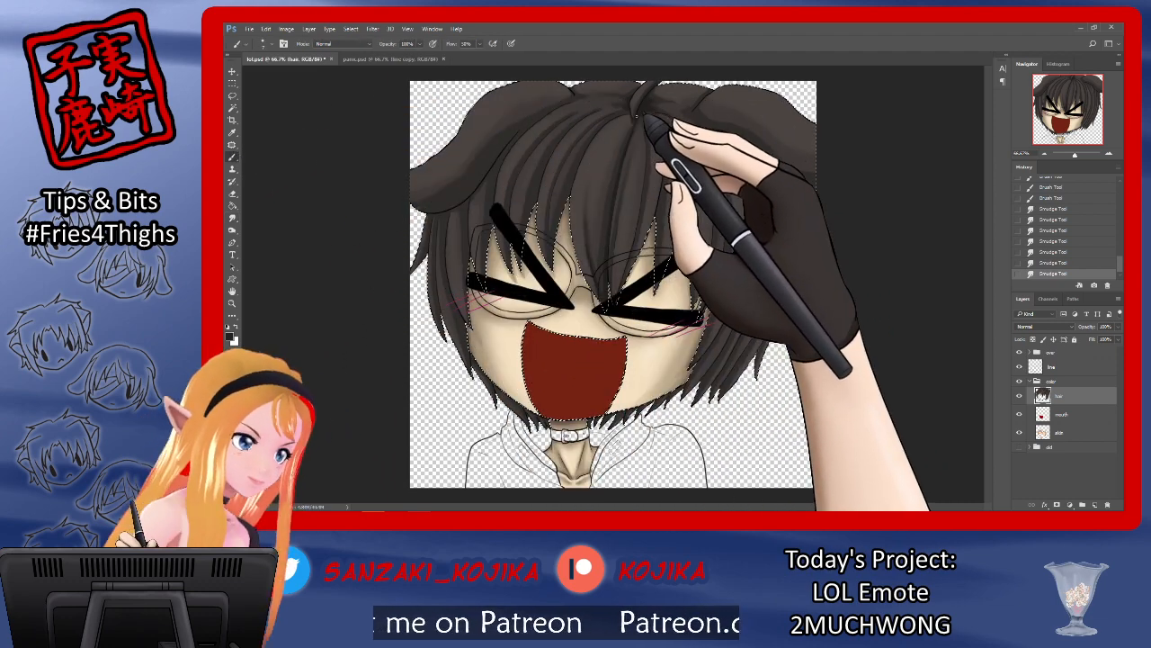
{"action": "left_click_drag", "start_coordinate": [633, 115], "coordinate": [630, 132]}
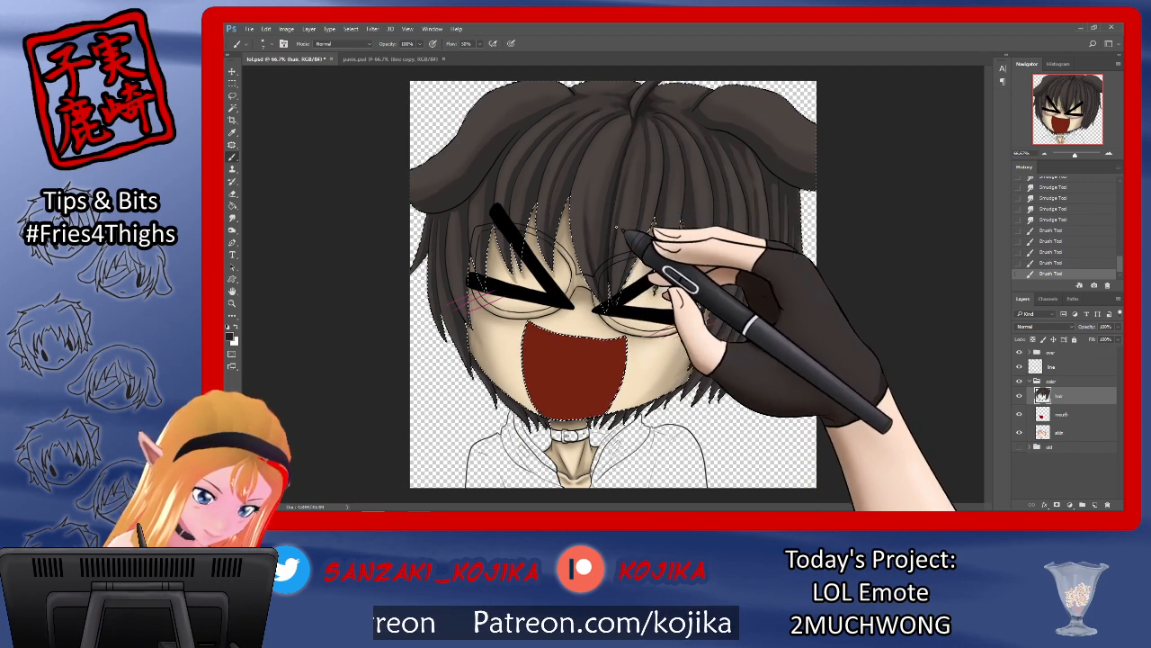
{"action": "left_click", "coordinate": [232, 218]}
{"action": "left_click_drag", "start_coordinate": [626, 195], "coordinate": [618, 212]}
{"action": "left_click_drag", "start_coordinate": [617, 214], "coordinate": [622, 198]}
{"action": "left_click_drag", "start_coordinate": [631, 147], "coordinate": [629, 156]}
Step: Brush short dark shadows on the bangs between the eyes and blend them with the Smudge tool
{"action": "left_click", "coordinate": [232, 156]}
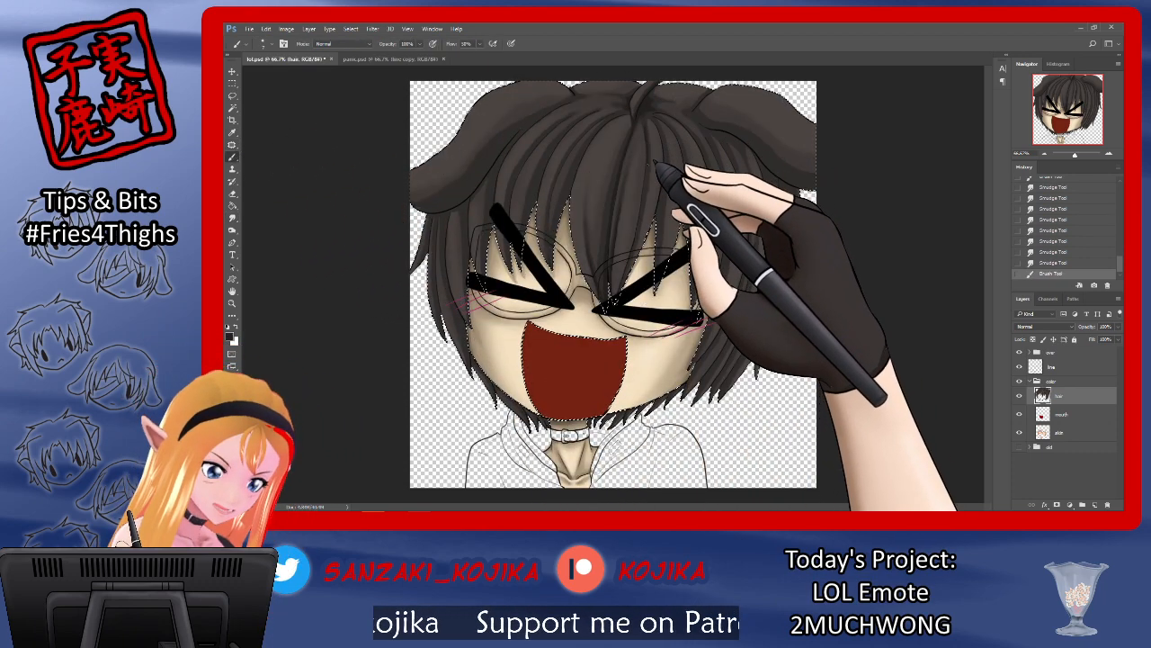
{"action": "left_click_drag", "start_coordinate": [642, 204], "coordinate": [645, 208]}
{"action": "left_click_drag", "start_coordinate": [644, 209], "coordinate": [648, 213]}
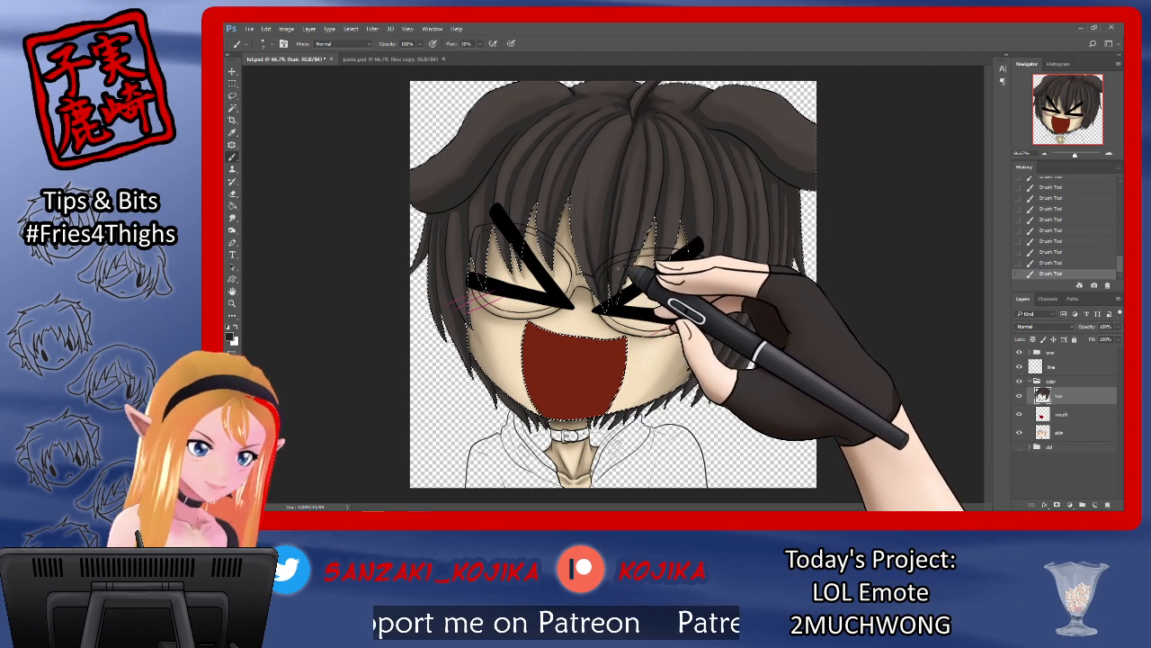
{"action": "left_click", "coordinate": [232, 218]}
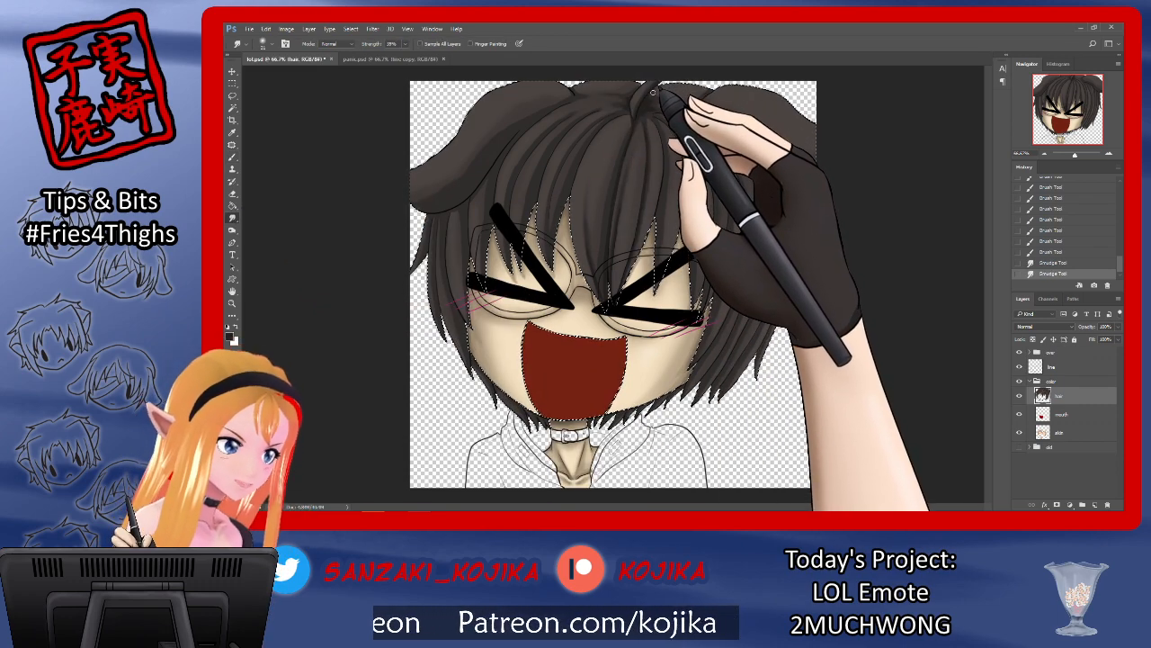
Step: Paint dark strands left of the crown, undo the last stroke, repaint it and smudge the result into the bangs
{"action": "left_click", "coordinate": [232, 156]}
{"action": "left_click_drag", "start_coordinate": [625, 114], "coordinate": [615, 122]}
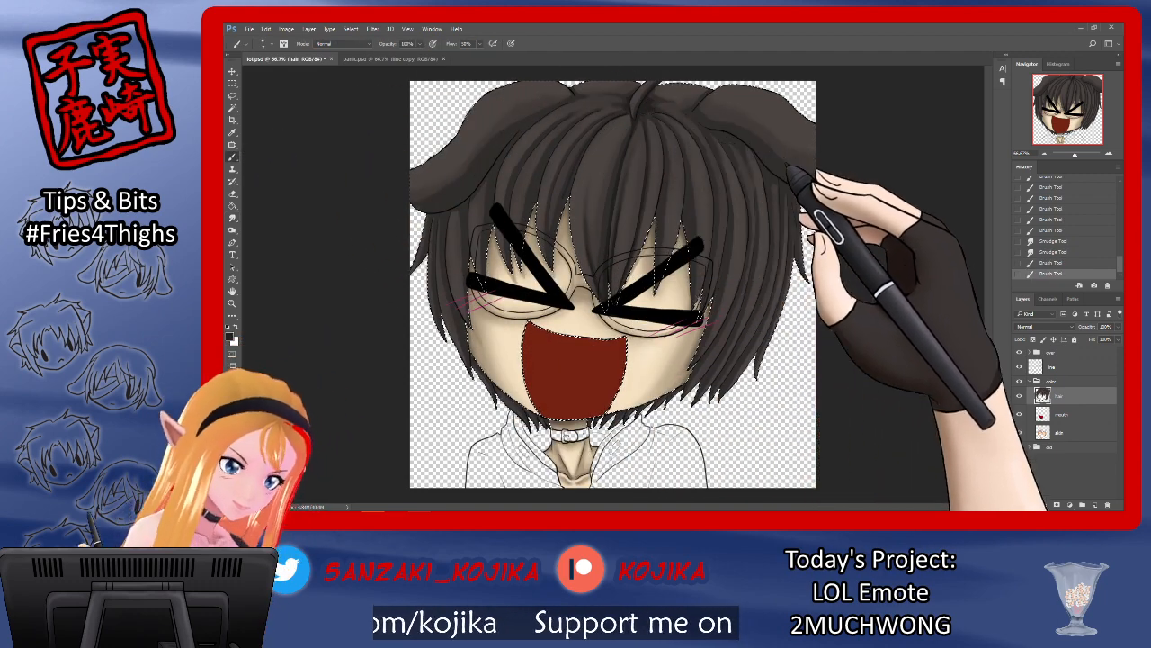
{"action": "left_click", "coordinate": [1050, 262]}
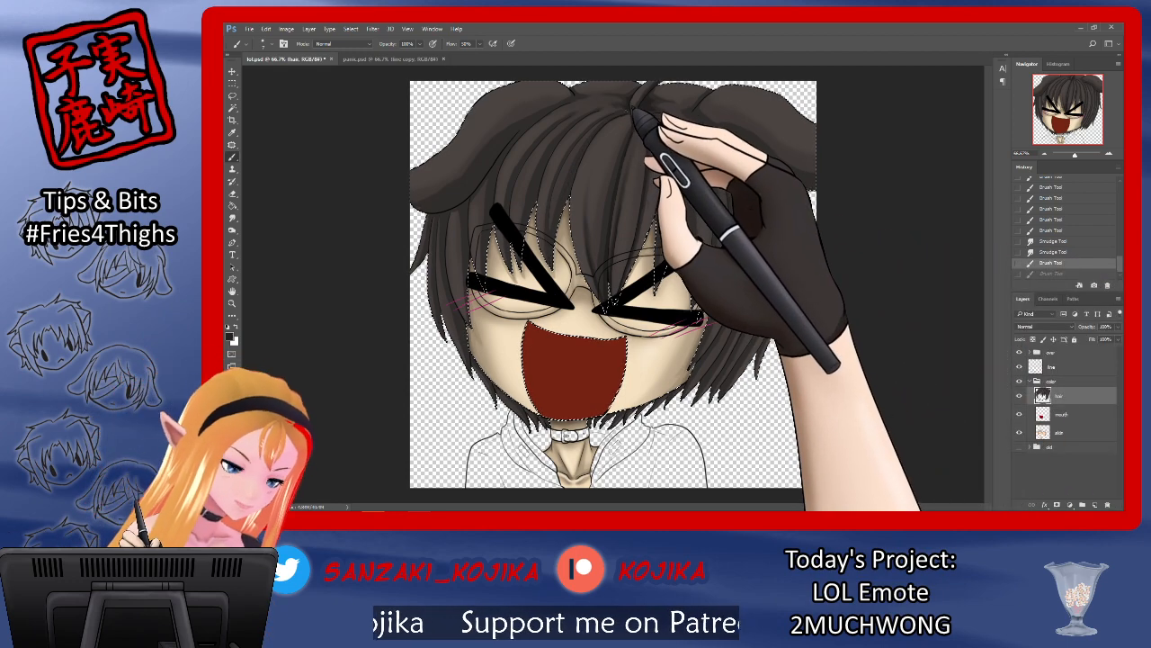
{"action": "left_click_drag", "start_coordinate": [620, 122], "coordinate": [603, 144]}
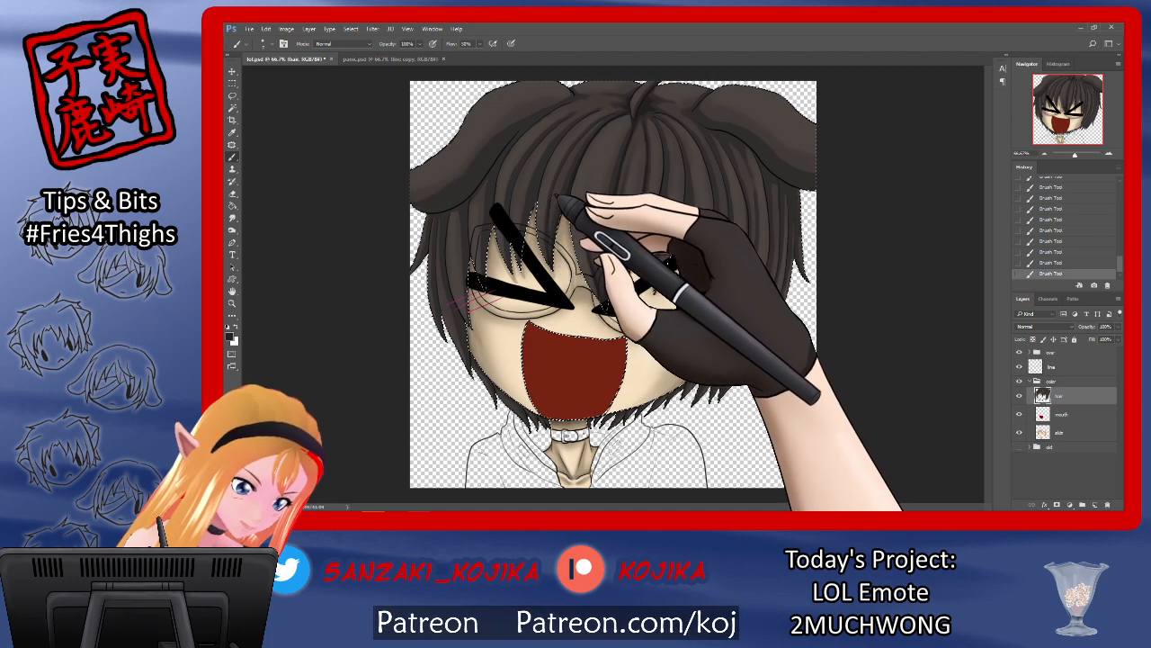
{"action": "key", "text": "r"}
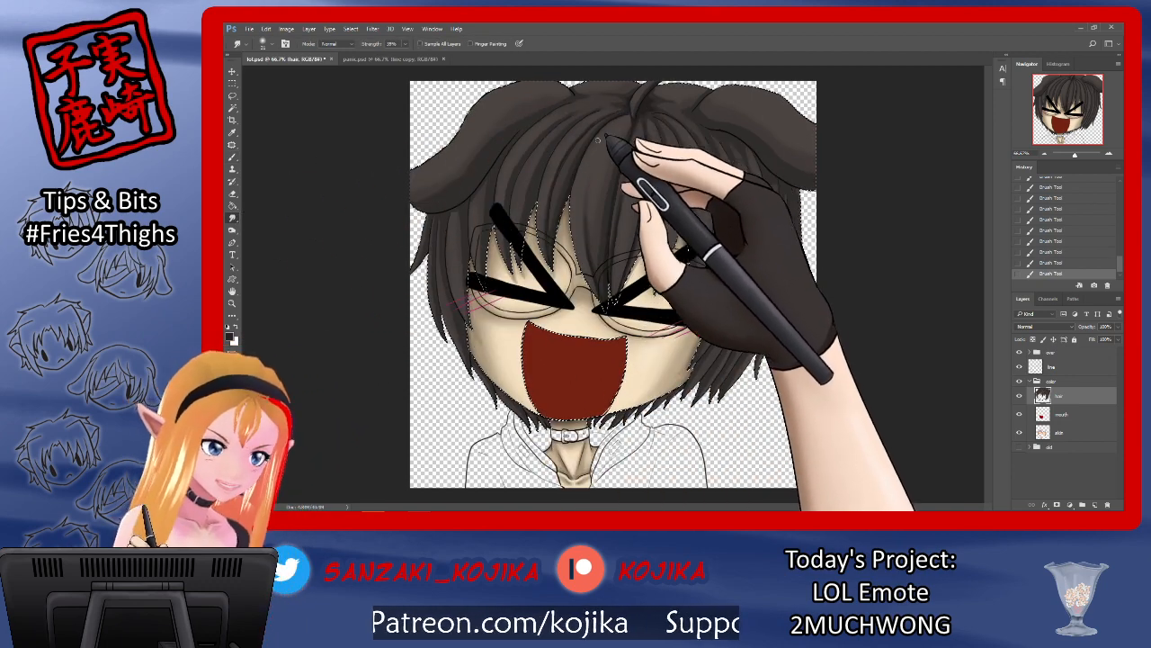
{"action": "mouse_move", "coordinate": [575, 143]}
{"action": "left_mouse_down"}
{"action": "mouse_move", "coordinate": [618, 120]}
{"action": "mouse_move", "coordinate": [594, 145]}
{"action": "left_mouse_up"}
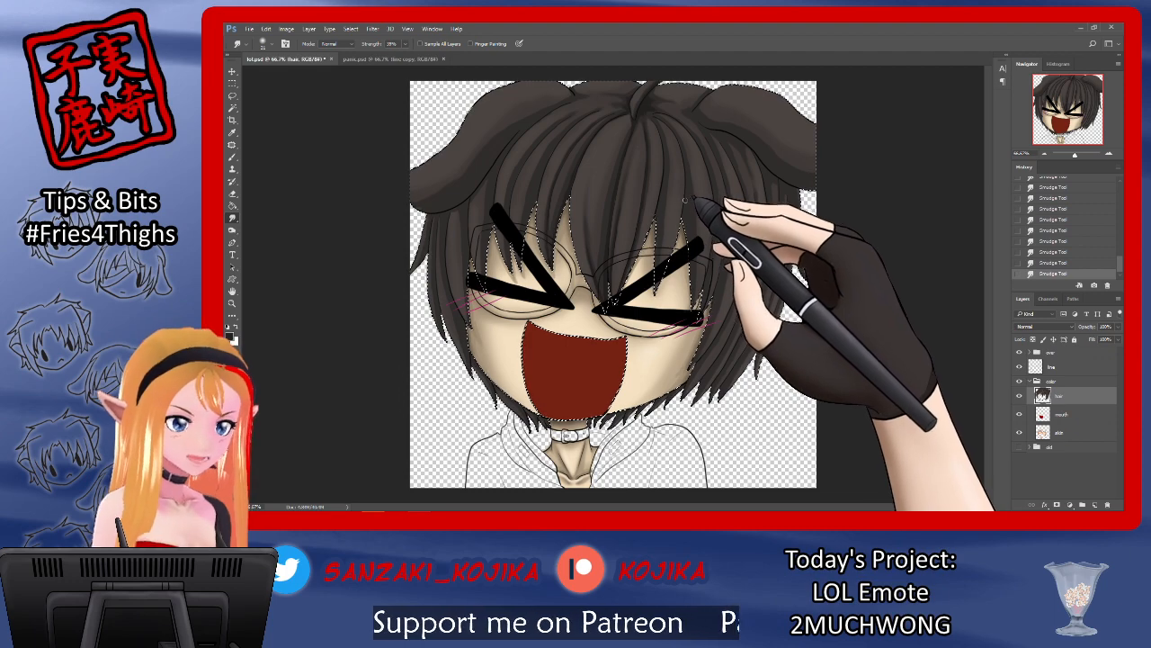
Step: Brush more dark strokes onto the upper front strands and smudge them across the area below the crown
{"action": "key", "text": "b"}
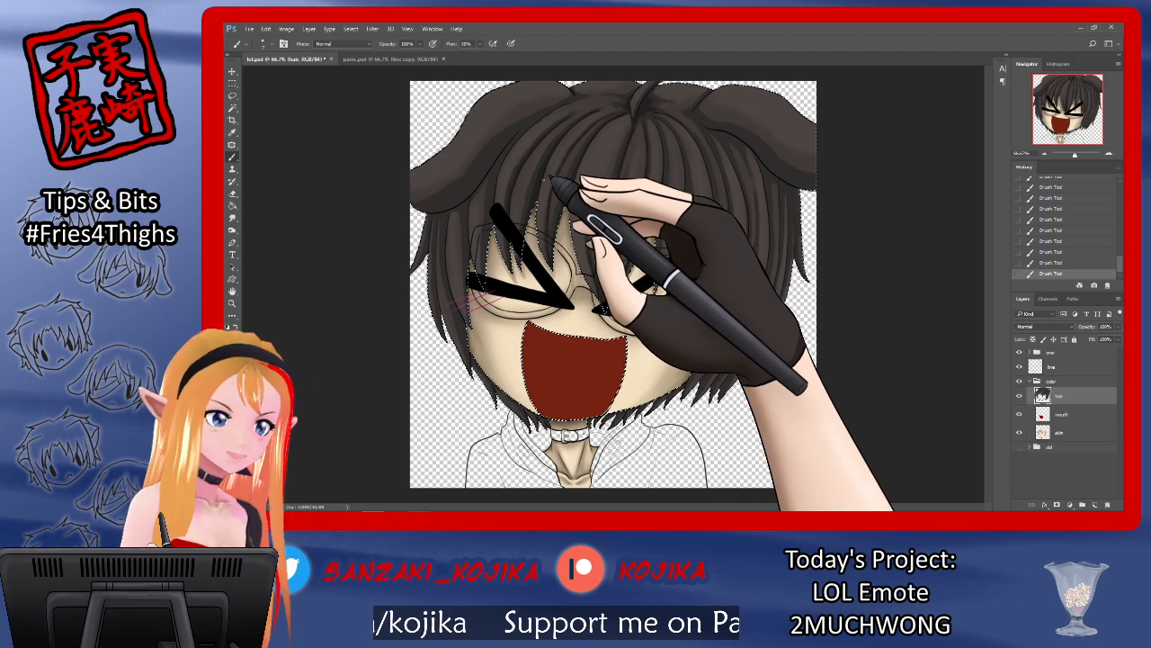
{"action": "left_click", "coordinate": [232, 217]}
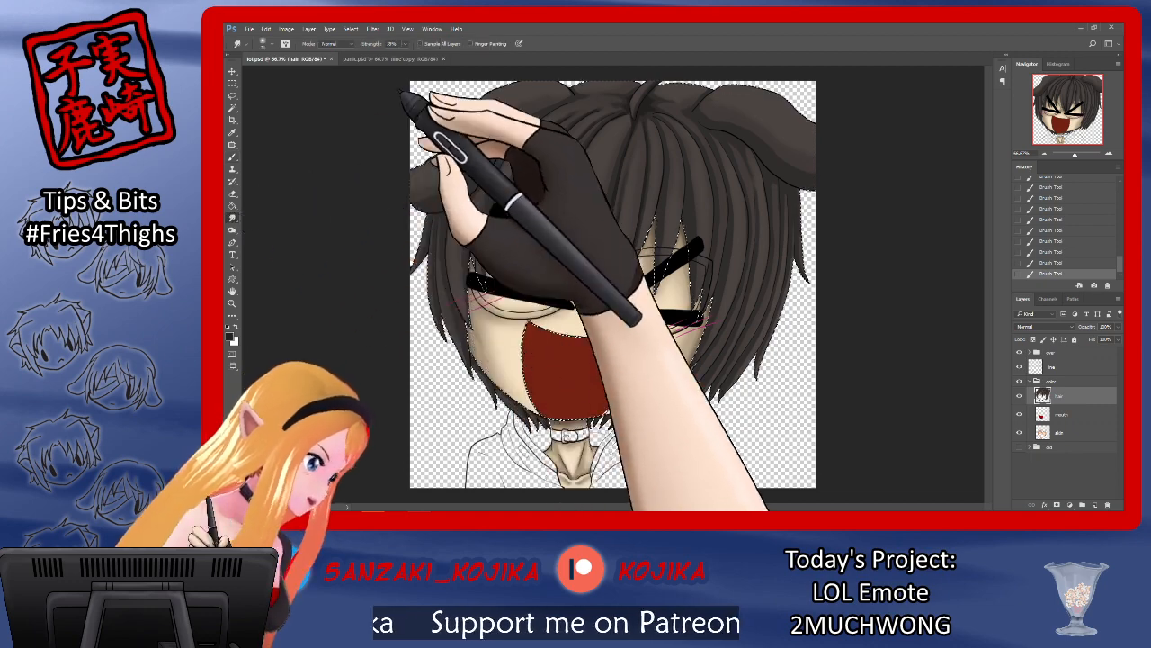
{"action": "mouse_move", "coordinate": [586, 112]}
{"action": "left_mouse_down"}
{"action": "mouse_move", "coordinate": [579, 105]}
{"action": "mouse_move", "coordinate": [647, 130]}
{"action": "left_mouse_up"}
{"action": "left_click_drag", "start_coordinate": [594, 115], "coordinate": [658, 137]}
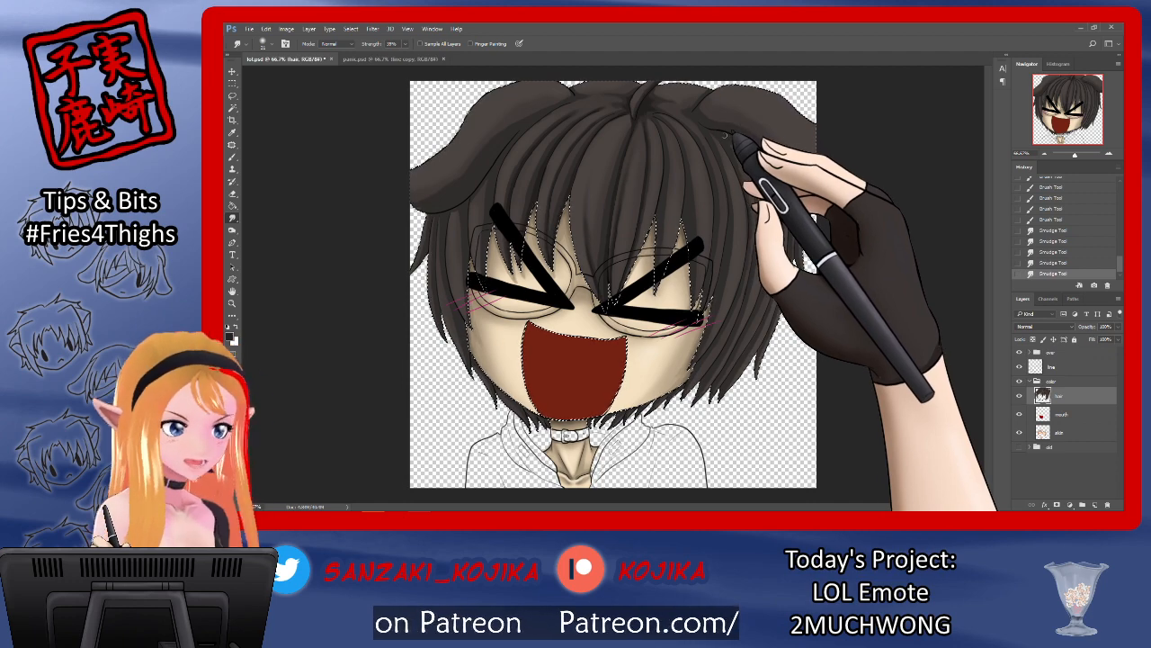
Step: Shade the top edge of the hair left of the crown, smudge the shadow smooth and save the file
{"action": "left_click", "coordinate": [232, 157]}
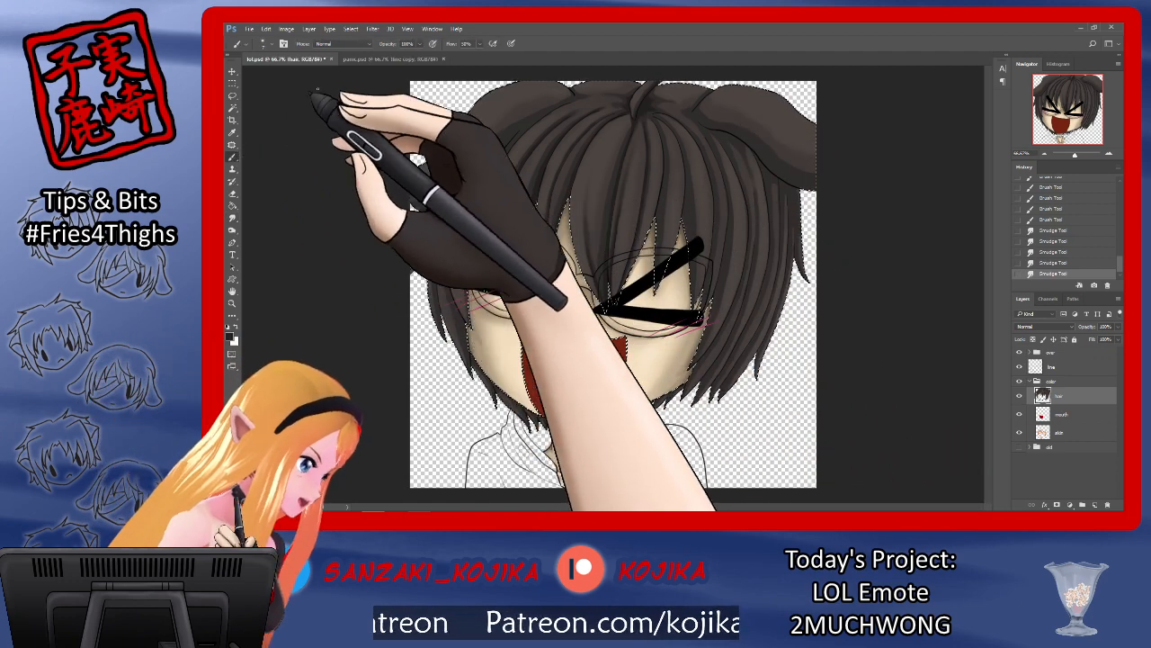
{"action": "mouse_move", "coordinate": [573, 98]}
{"action": "left_mouse_down"}
{"action": "mouse_move", "coordinate": [608, 102]}
{"action": "mouse_move", "coordinate": [551, 75]}
{"action": "mouse_move", "coordinate": [595, 86]}
{"action": "left_mouse_up"}
{"action": "left_click", "coordinate": [232, 216]}
{"action": "left_click_drag", "start_coordinate": [586, 93], "coordinate": [609, 79]}
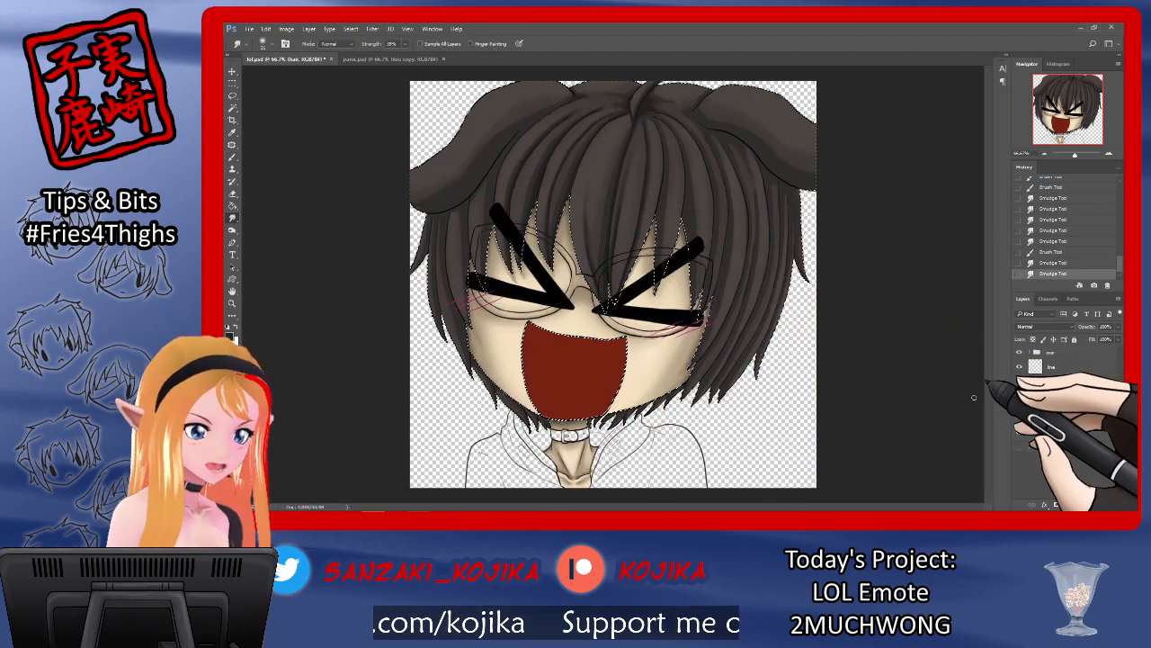
{"action": "key", "text": "ctrl+s"}
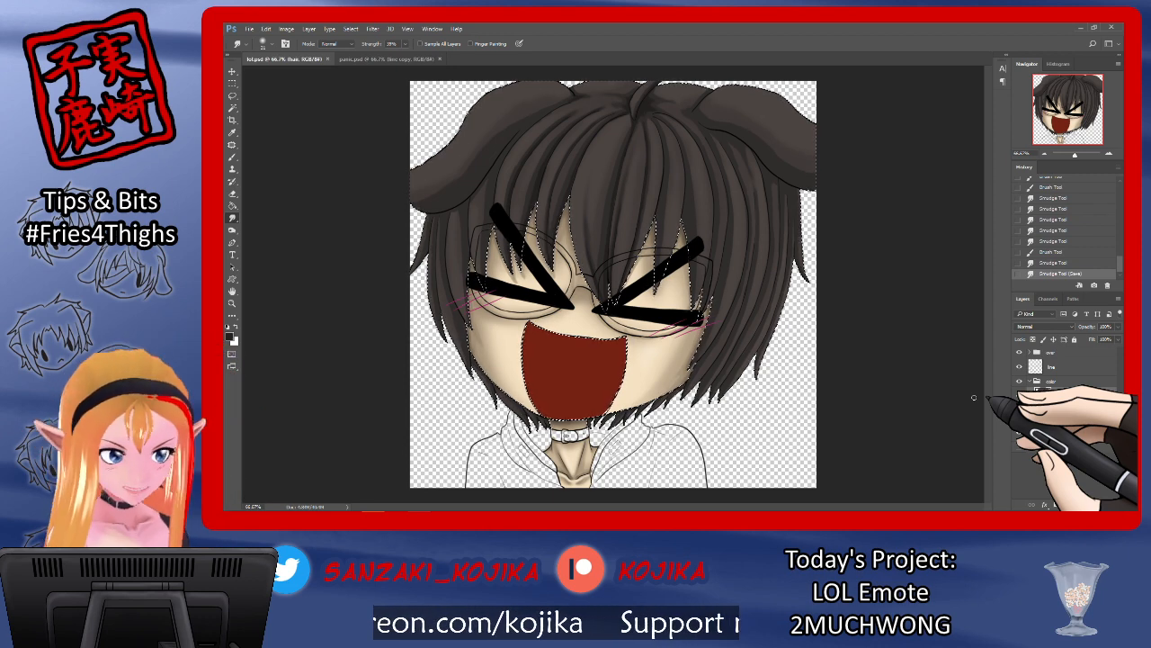
Step: Brush dark shadows onto the hair beside and below the left ear, blend them with the Smudge tool and save the file
{"action": "left_click", "coordinate": [232, 156]}
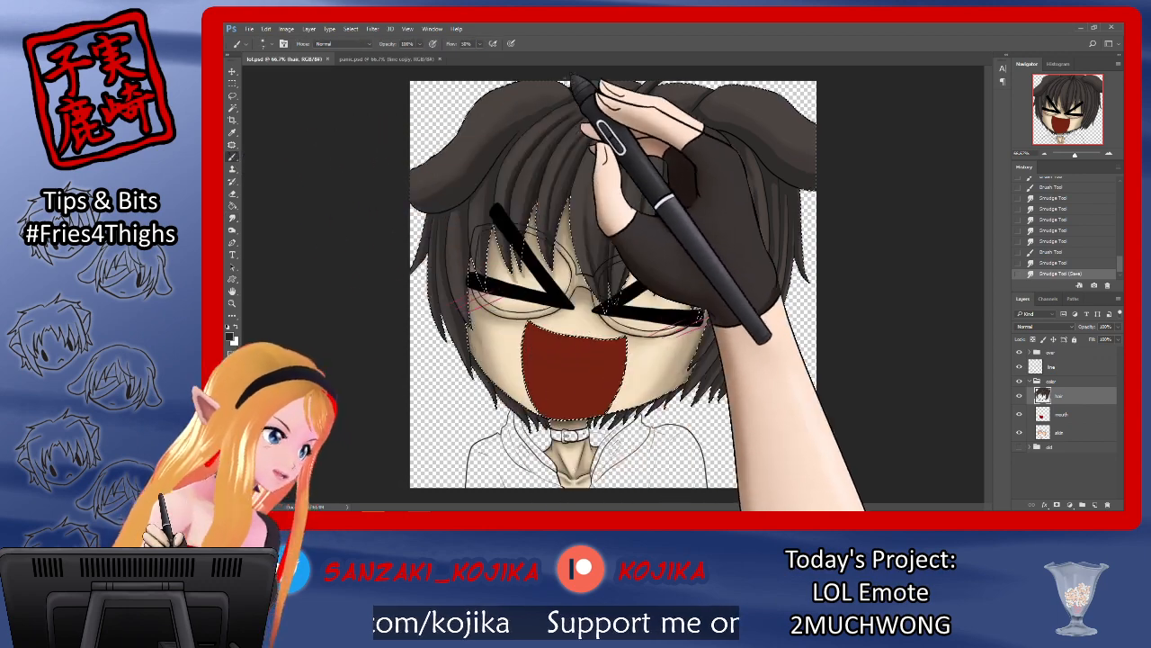
{"action": "mouse_move", "coordinate": [570, 83]}
{"action": "left_mouse_down"}
{"action": "mouse_move", "coordinate": [576, 93]}
{"action": "mouse_move", "coordinate": [443, 197]}
{"action": "left_mouse_up"}
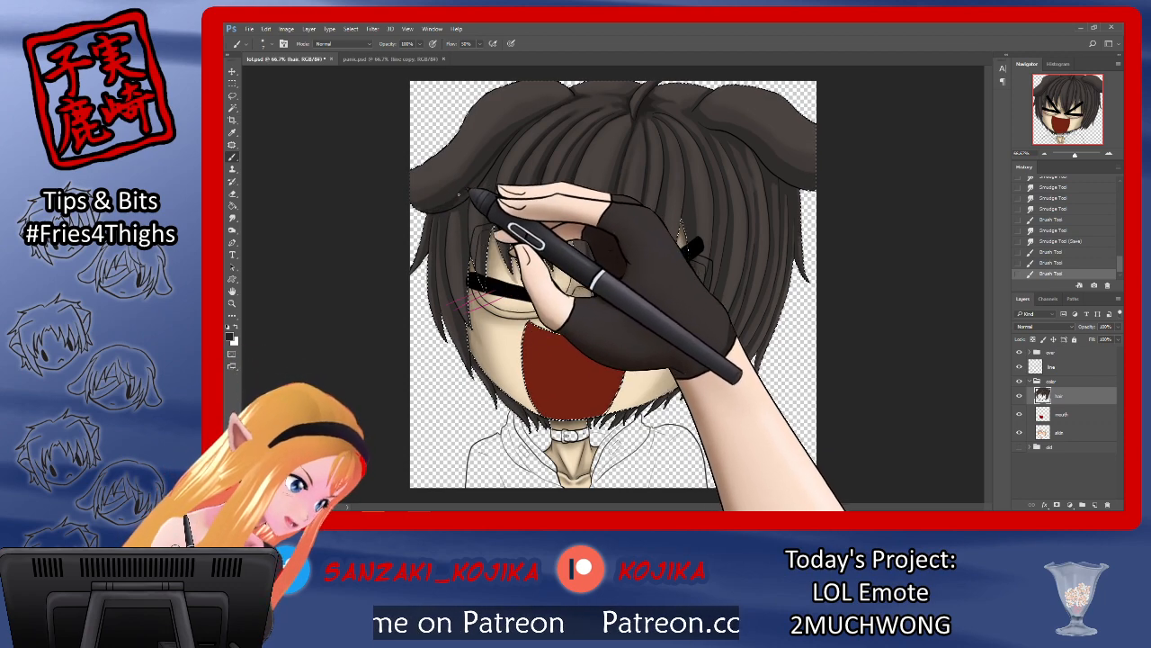
{"action": "mouse_move", "coordinate": [502, 168]}
{"action": "left_mouse_down"}
{"action": "mouse_move", "coordinate": [542, 122]}
{"action": "mouse_move", "coordinate": [515, 149]}
{"action": "left_mouse_up"}
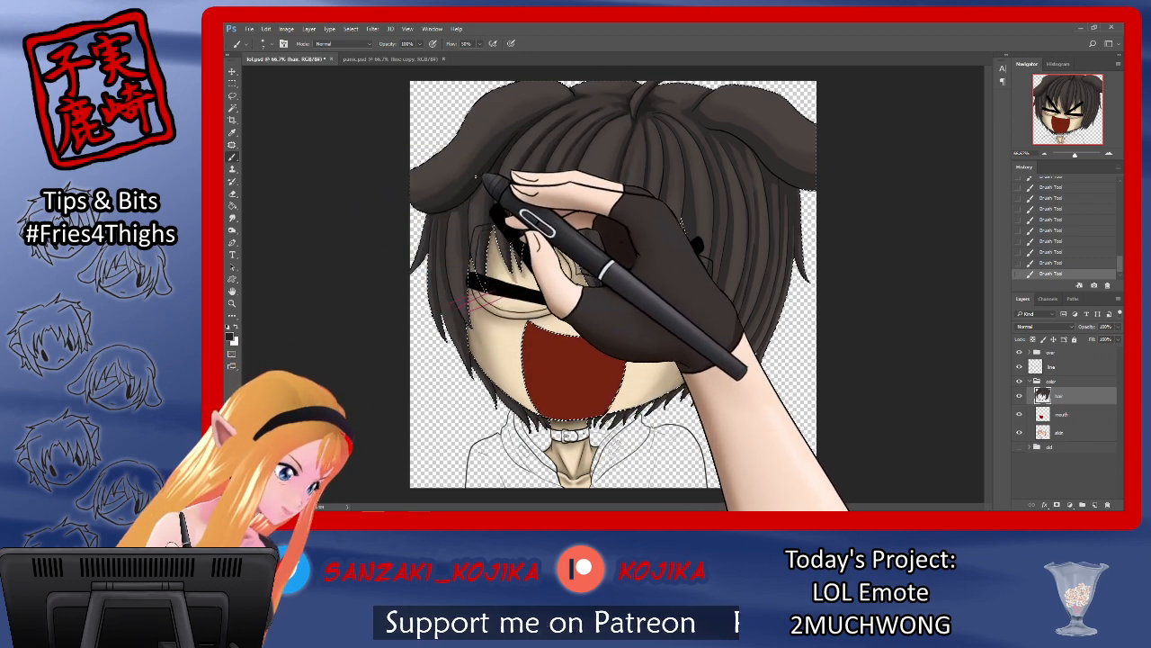
{"action": "left_click", "coordinate": [232, 217]}
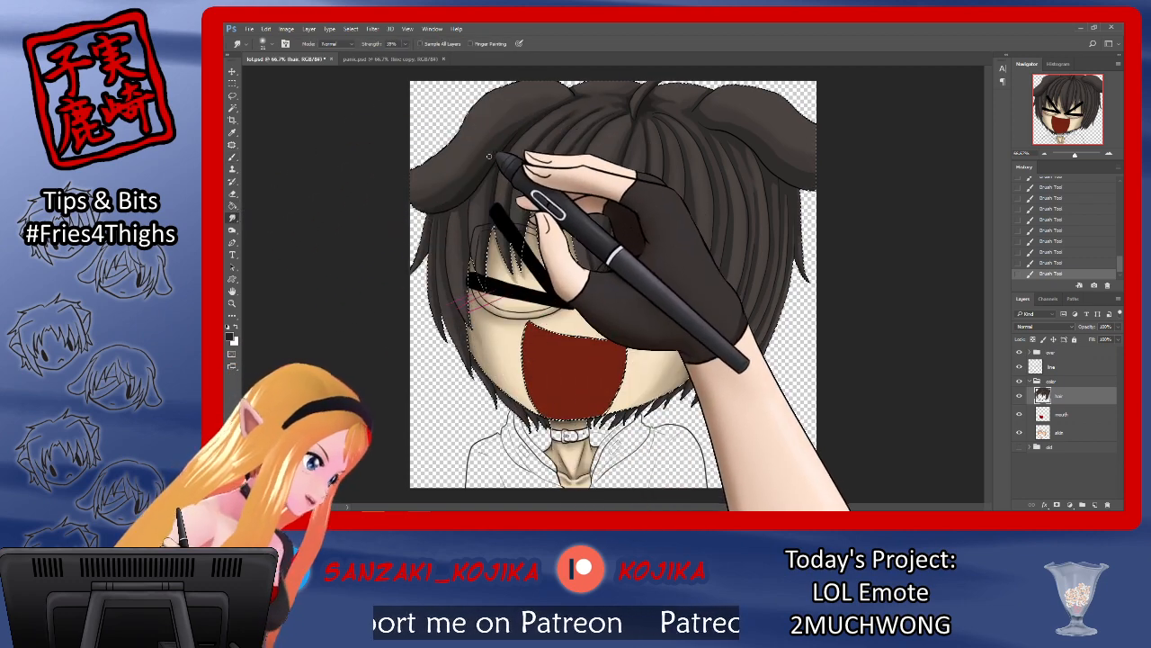
{"action": "left_click_drag", "start_coordinate": [494, 174], "coordinate": [491, 193]}
{"action": "left_click_drag", "start_coordinate": [500, 176], "coordinate": [497, 194]}
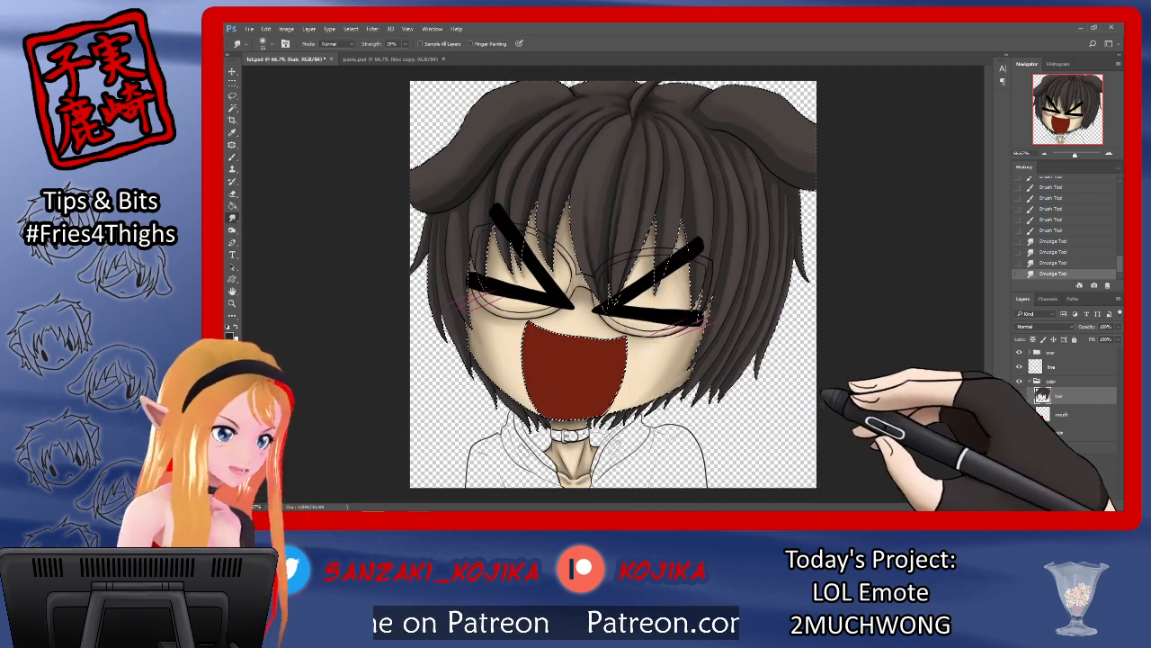
{"action": "key", "text": "ctrl+s"}
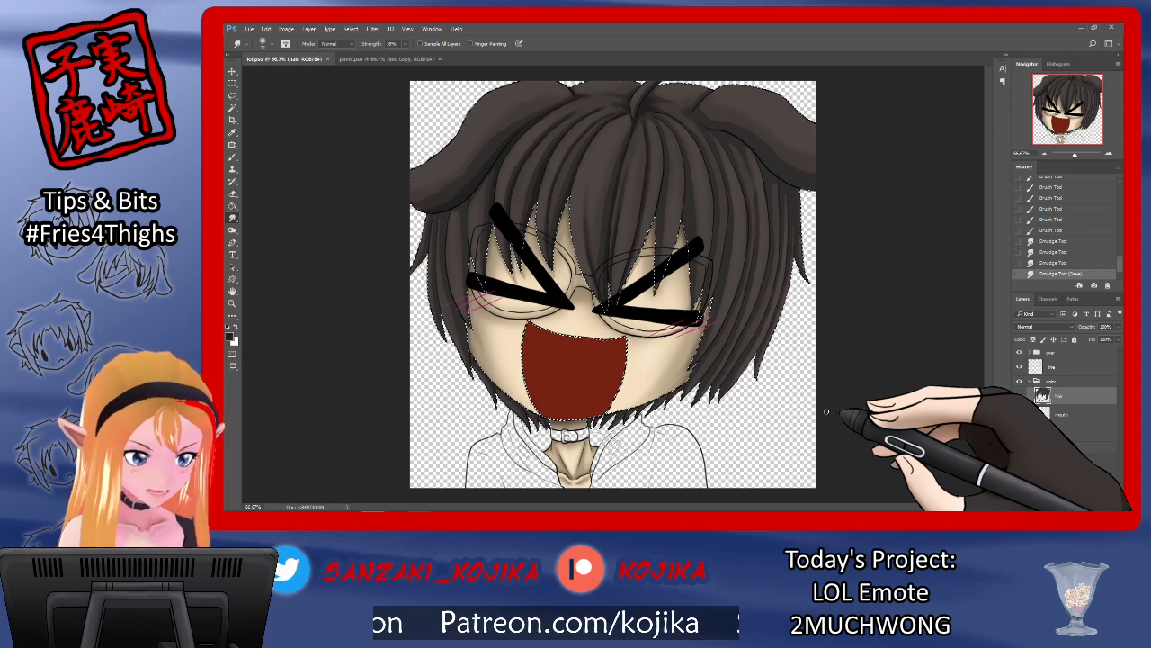
Step: Brush more dark strokes onto the side strands just under the left ear and save the file
{"action": "key", "text": "b"}
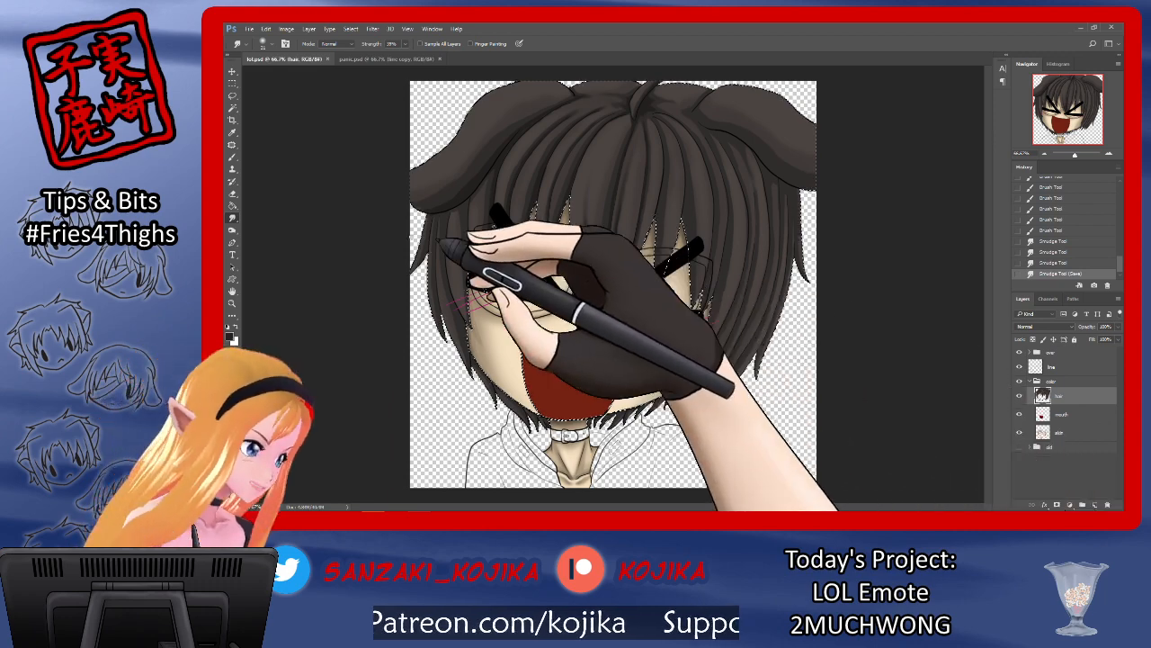
{"action": "left_click_drag", "start_coordinate": [483, 188], "coordinate": [478, 193]}
{"action": "mouse_move", "coordinate": [478, 194]}
{"action": "left_mouse_down"}
{"action": "mouse_move", "coordinate": [439, 221]}
{"action": "mouse_move", "coordinate": [438, 239]}
{"action": "left_mouse_up"}
{"action": "left_click_drag", "start_coordinate": [441, 225], "coordinate": [441, 228]}
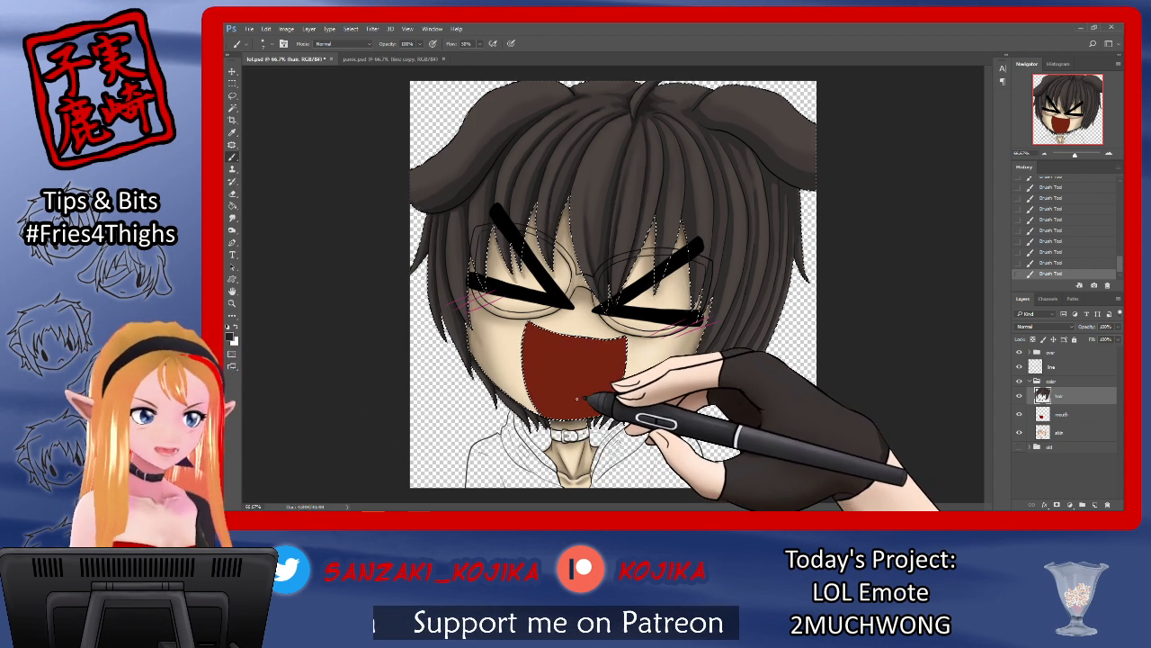
{"action": "key", "text": "ctrl+s"}
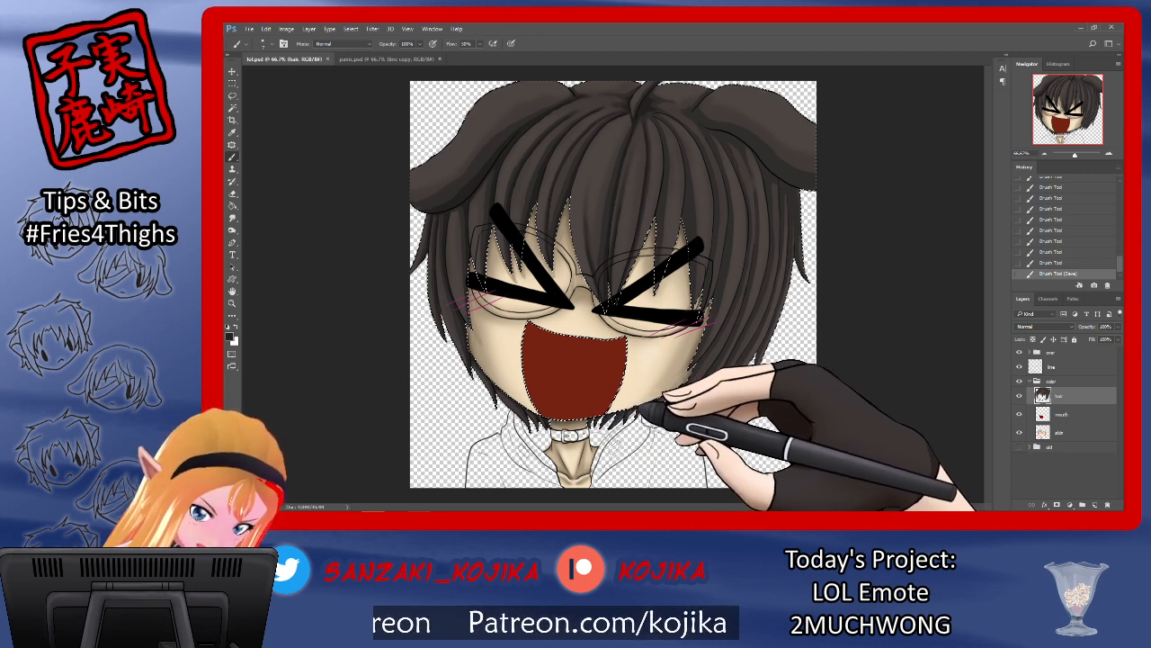
Step: Paint dark strokes on the lower right hair and the bangs above the right eye, smudging the upper right strands smooth
{"action": "left_click_drag", "start_coordinate": [644, 413], "coordinate": [718, 378]}
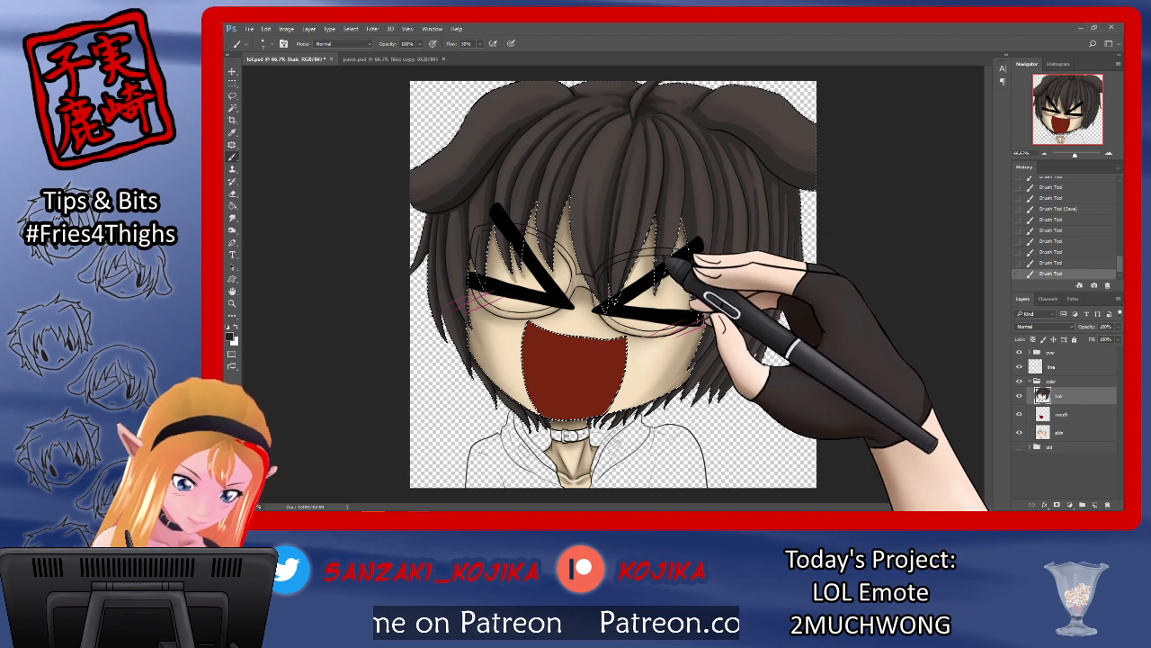
{"action": "left_click_drag", "start_coordinate": [661, 201], "coordinate": [662, 207]}
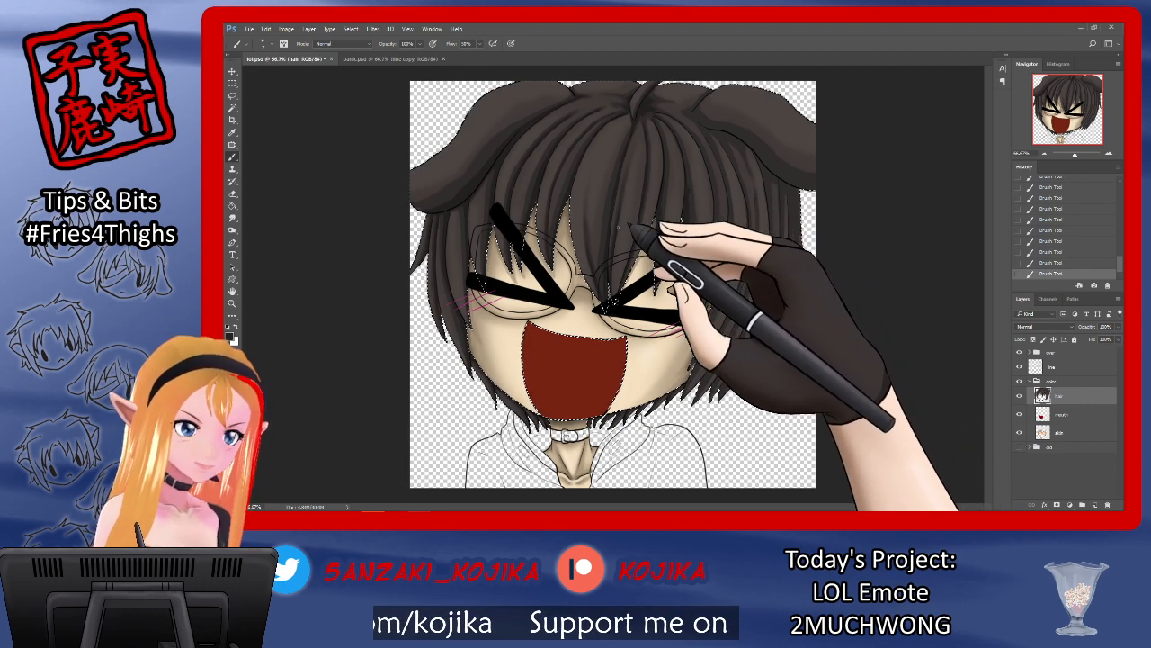
{"action": "left_click", "coordinate": [232, 217]}
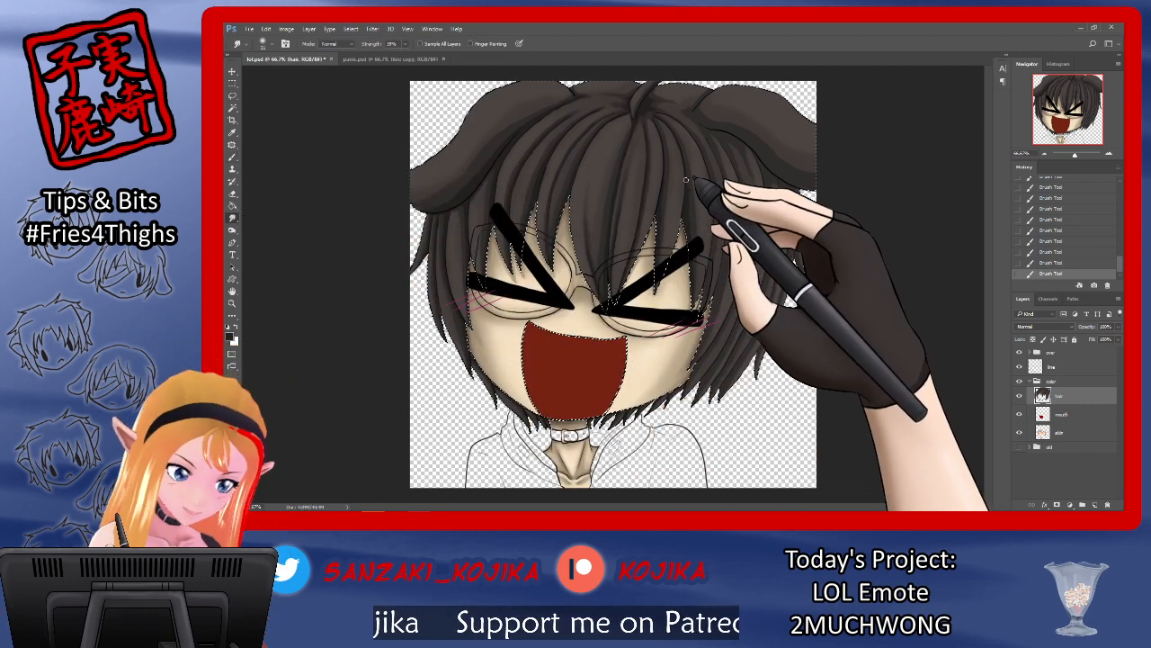
{"action": "left_click_drag", "start_coordinate": [692, 140], "coordinate": [689, 147]}
{"action": "left_click_drag", "start_coordinate": [756, 130], "coordinate": [680, 149]}
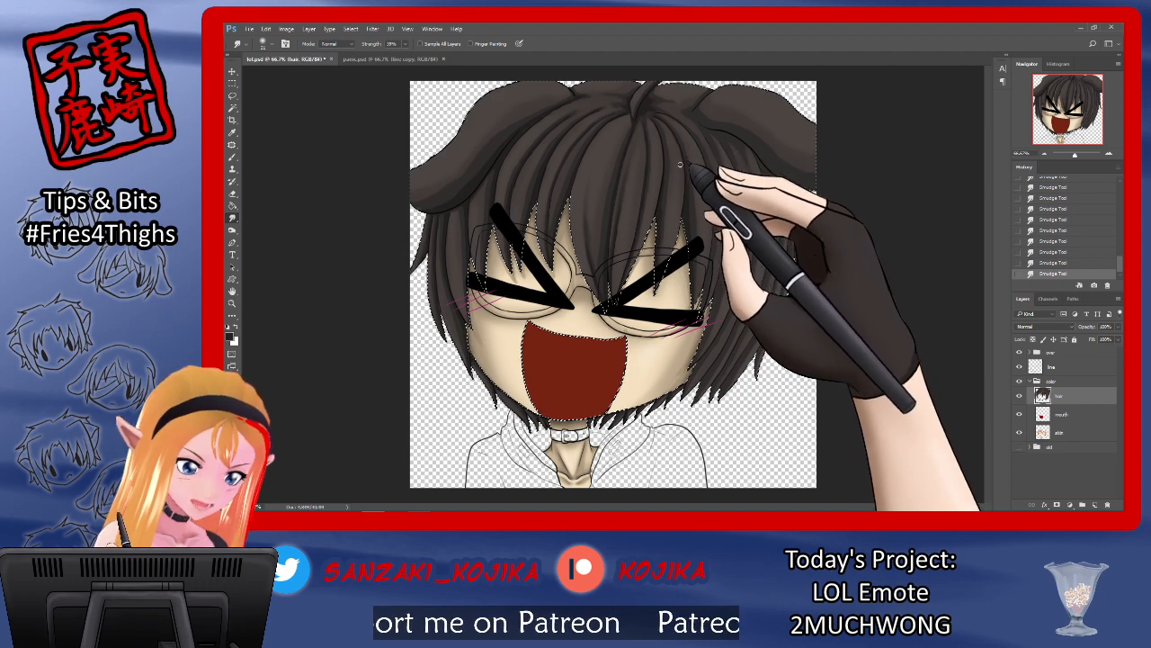
Step: Add dark strokes to the top of the hair near the right ear and smudge the crown's shadows toward the upper edge
{"action": "left_click", "coordinate": [233, 157]}
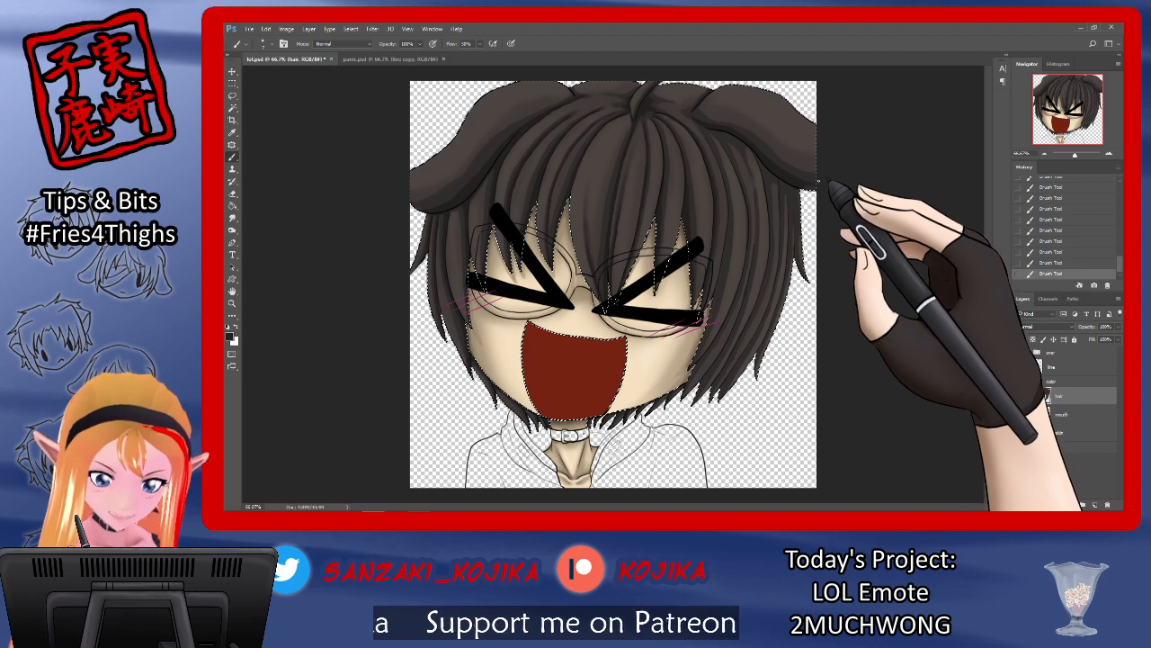
{"action": "left_click", "coordinate": [232, 218]}
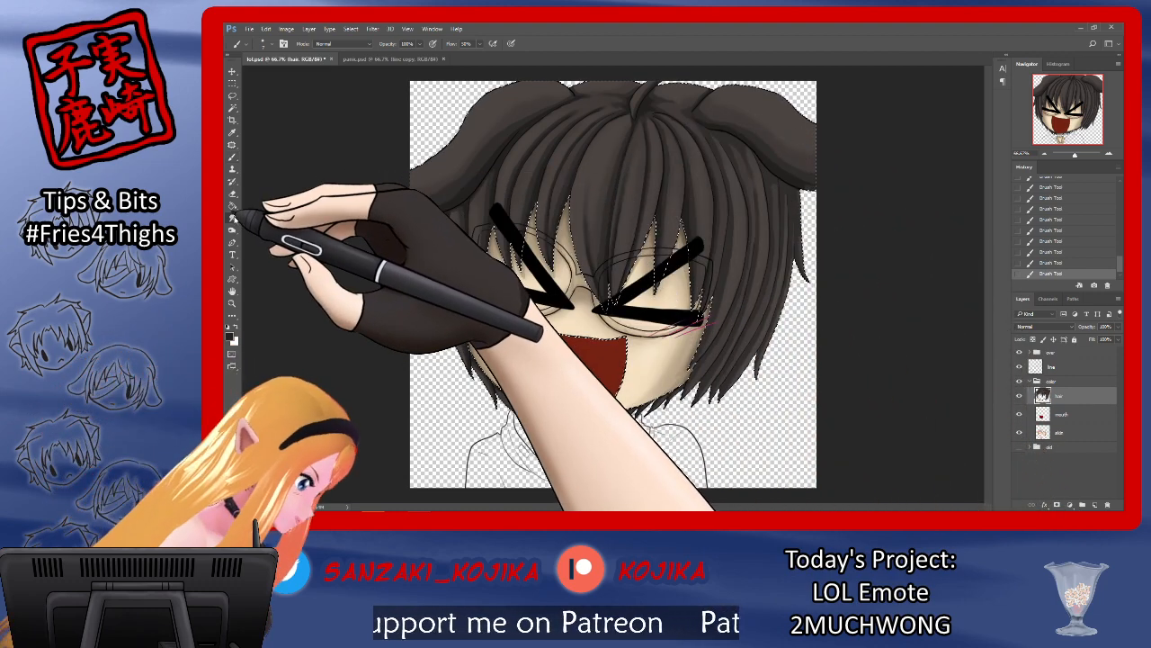
{"action": "left_click_drag", "start_coordinate": [691, 118], "coordinate": [687, 101]}
{"action": "left_click_drag", "start_coordinate": [690, 112], "coordinate": [684, 88]}
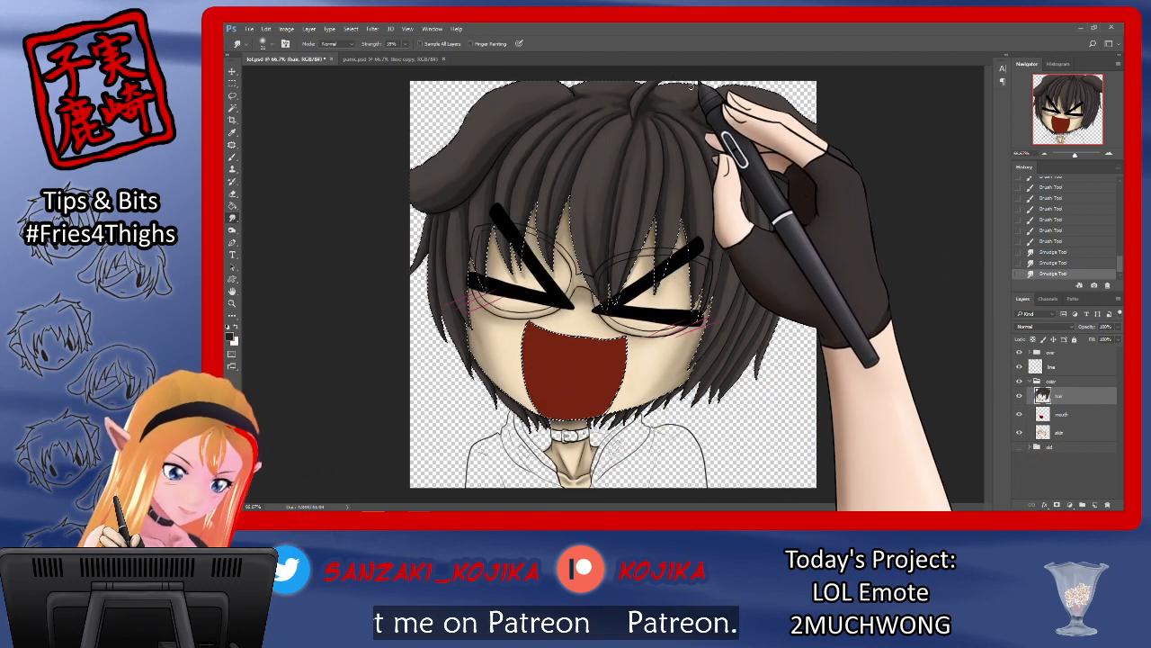
{"action": "left_click_drag", "start_coordinate": [581, 155], "coordinate": [574, 139]}
{"action": "left_click_drag", "start_coordinate": [540, 85], "coordinate": [525, 68]}
Step: Brush dark strands from right of the crown down past the right eye, smudge them upward and save the file
{"action": "left_click", "coordinate": [232, 157]}
{"action": "mouse_move", "coordinate": [661, 117]}
{"action": "left_mouse_down"}
{"action": "mouse_move", "coordinate": [652, 94]}
{"action": "mouse_move", "coordinate": [673, 101]}
{"action": "left_mouse_up"}
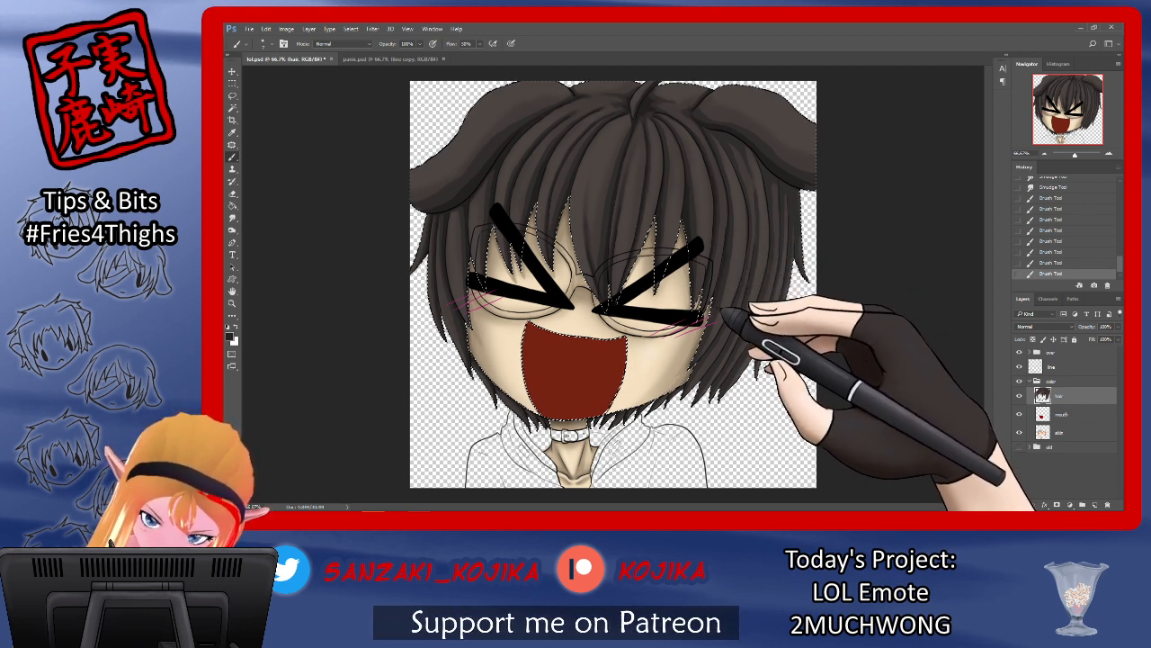
{"action": "left_click_drag", "start_coordinate": [743, 220], "coordinate": [731, 204]}
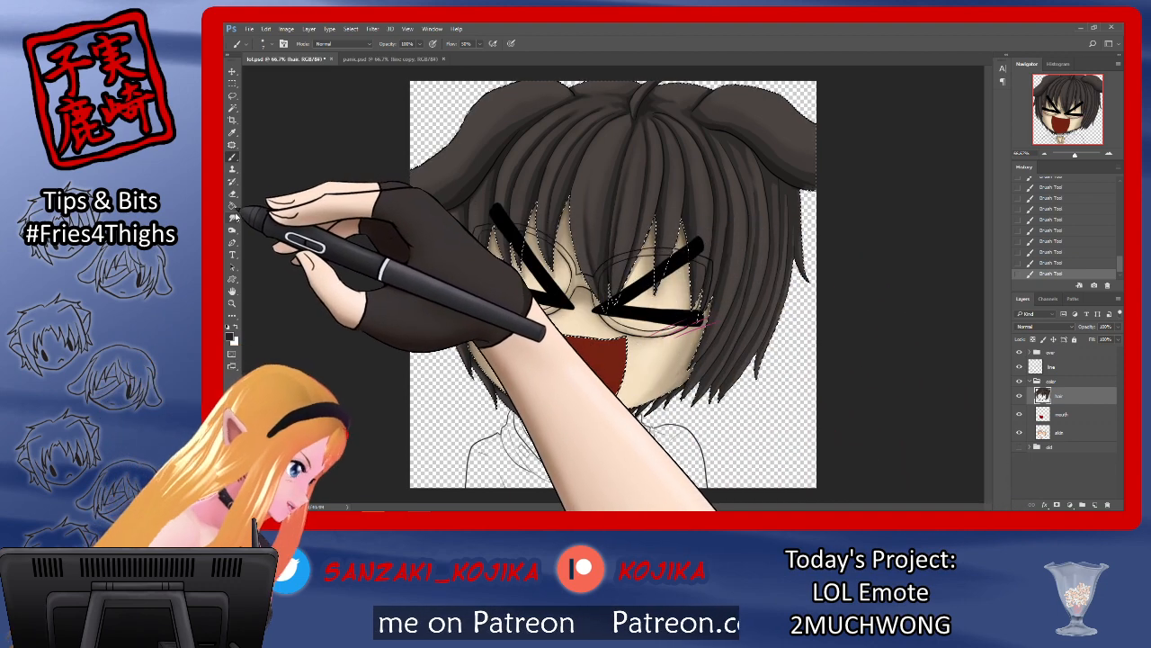
{"action": "left_click", "coordinate": [232, 218]}
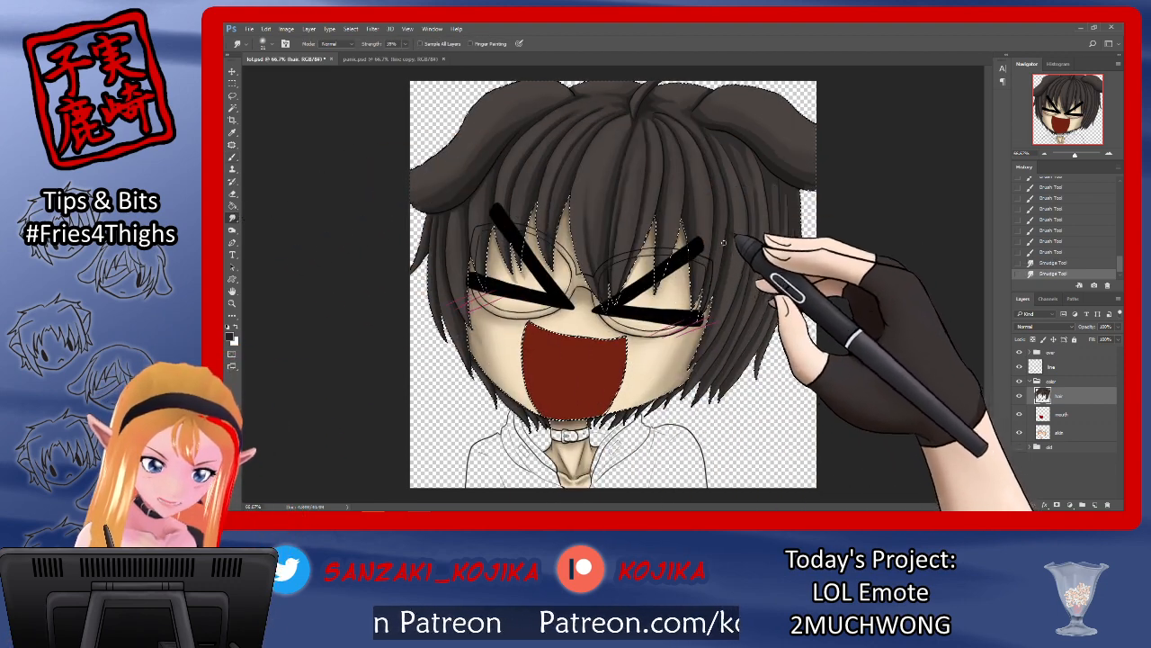
{"action": "left_click_drag", "start_coordinate": [721, 176], "coordinate": [684, 107]}
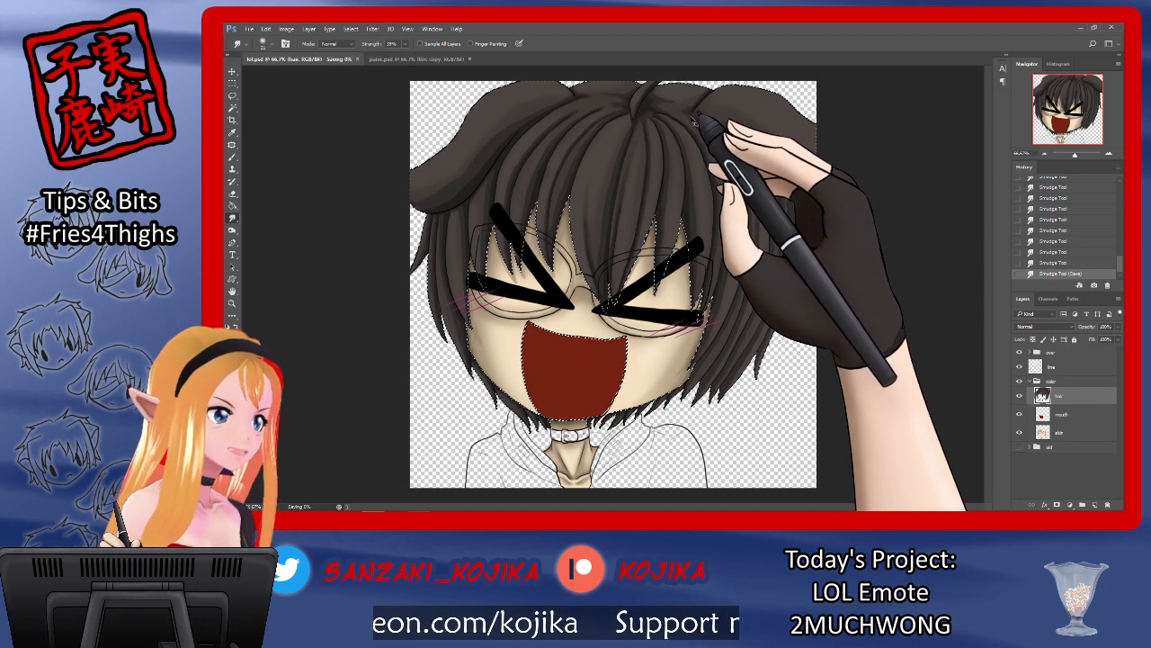
Step: Paint dark shadows on the right ear and the strands beneath it, blend them with the Smudge tool and save the file
{"action": "left_click", "coordinate": [233, 157]}
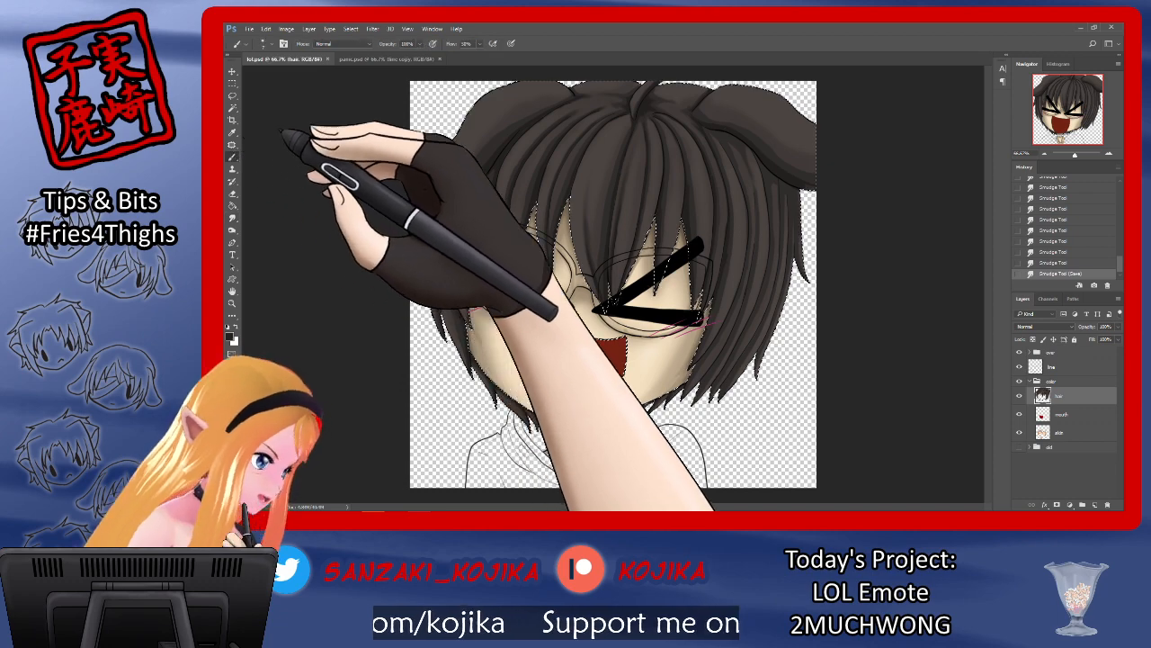
{"action": "mouse_move", "coordinate": [779, 151]}
{"action": "left_mouse_down"}
{"action": "mouse_move", "coordinate": [812, 208]}
{"action": "mouse_move", "coordinate": [795, 218]}
{"action": "mouse_move", "coordinate": [805, 214]}
{"action": "mouse_move", "coordinate": [806, 254]}
{"action": "mouse_move", "coordinate": [810, 208]}
{"action": "left_mouse_up"}
{"action": "left_click_drag", "start_coordinate": [770, 102], "coordinate": [783, 180]}
{"action": "left_click_drag", "start_coordinate": [750, 99], "coordinate": [736, 137]}
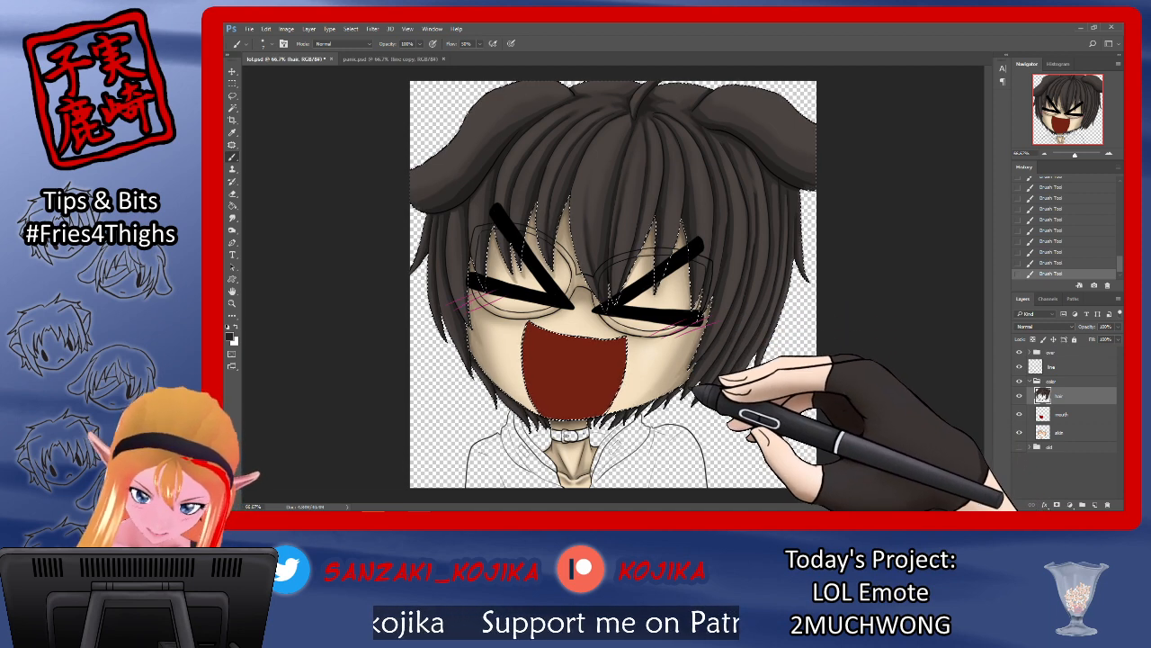
{"action": "left_click", "coordinate": [232, 217]}
{"action": "mouse_move", "coordinate": [751, 175]}
{"action": "left_mouse_down"}
{"action": "mouse_move", "coordinate": [716, 136]}
{"action": "mouse_move", "coordinate": [723, 258]}
{"action": "mouse_move", "coordinate": [758, 257]}
{"action": "mouse_move", "coordinate": [743, 276]}
{"action": "mouse_move", "coordinate": [744, 241]}
{"action": "mouse_move", "coordinate": [794, 231]}
{"action": "left_mouse_up"}
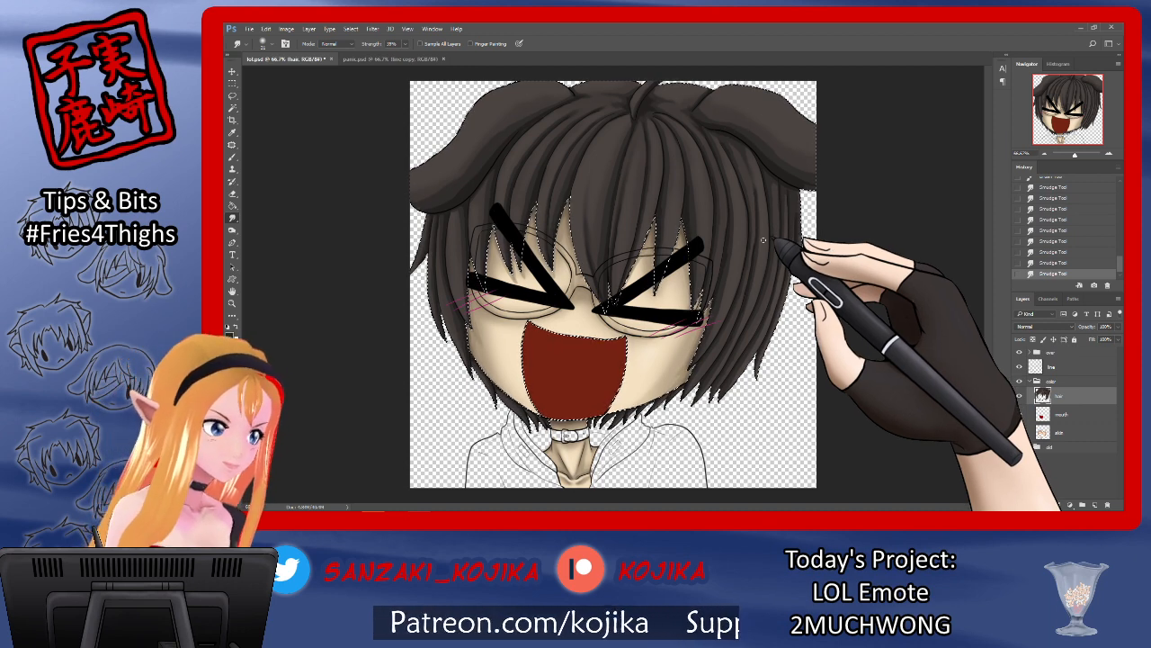
Step: Set a darker brown foreground colour and switch to the Airbrush preset, adjusting its size and flow
{"action": "left_click", "coordinate": [229, 334]}
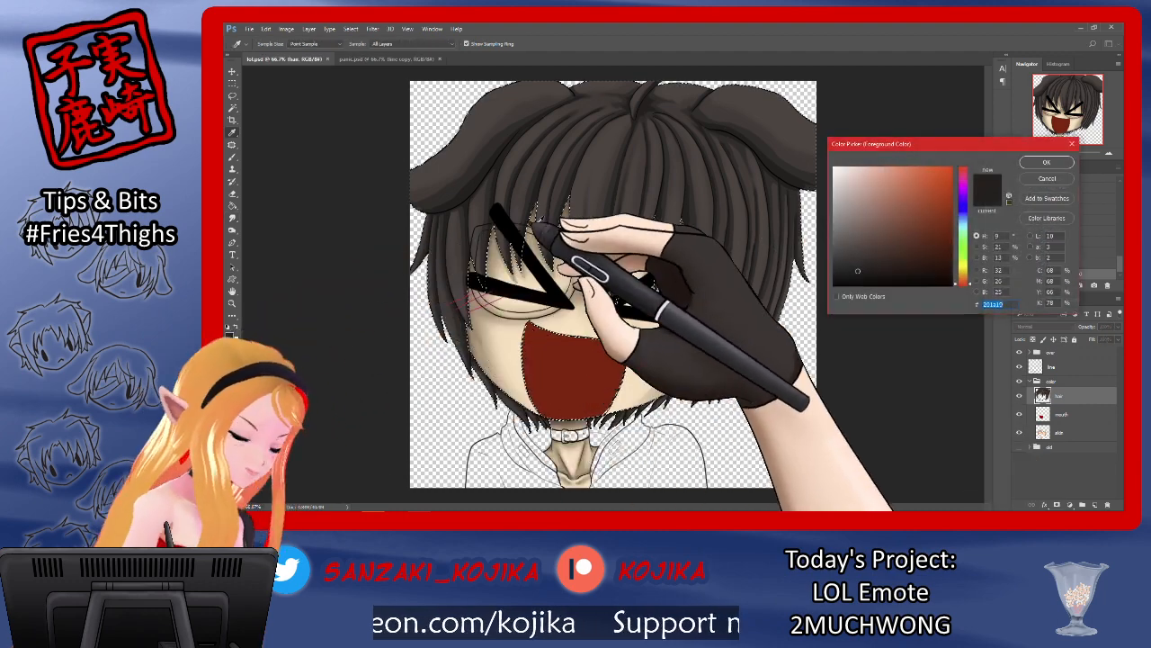
{"action": "left_click", "coordinate": [1046, 162]}
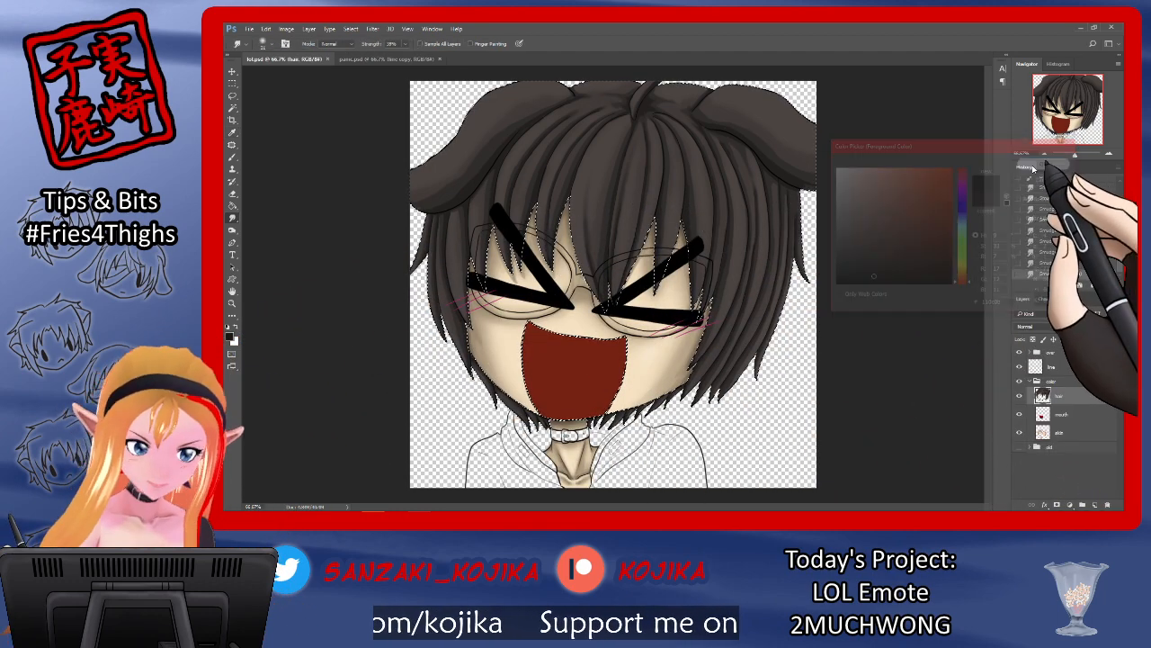
{"action": "left_click", "coordinate": [233, 157]}
{"action": "left_click", "coordinate": [239, 44]}
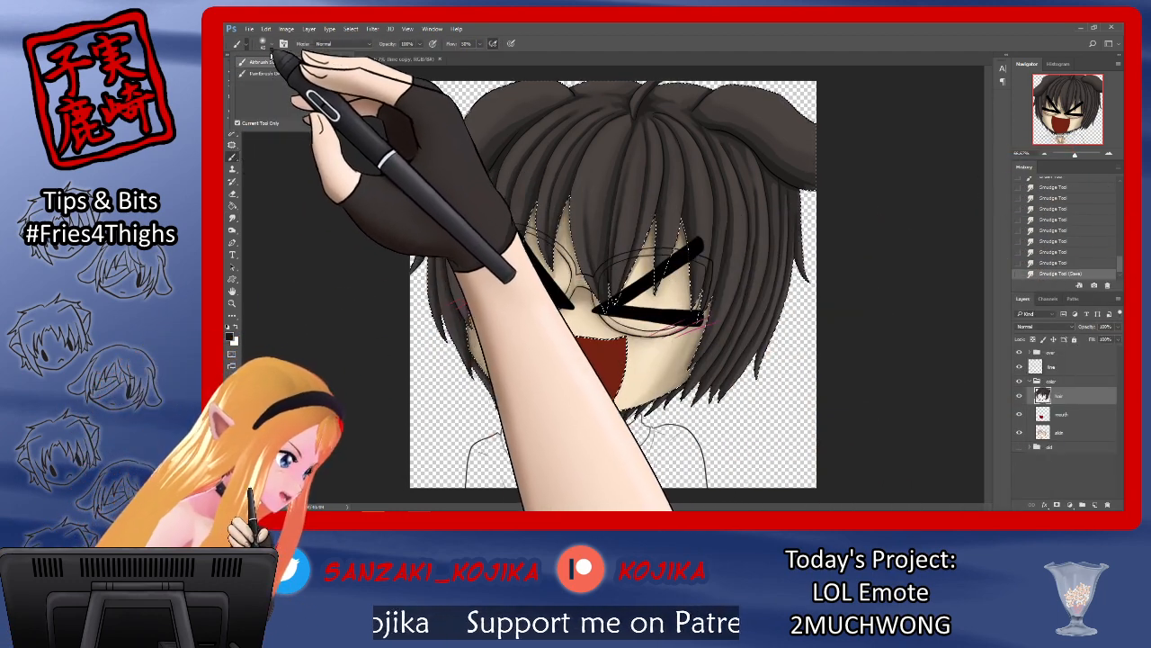
{"action": "left_click", "coordinate": [271, 44]}
{"action": "left_click", "coordinate": [311, 74]}
{"action": "left_click_drag", "start_coordinate": [479, 44], "coordinate": [463, 56]}
Step: Airbrush soft dark shading across the left and right floppy ears
{"action": "left_click_drag", "start_coordinate": [433, 160], "coordinate": [486, 117]}
{"action": "mouse_move", "coordinate": [490, 148]}
{"action": "left_mouse_down"}
{"action": "mouse_move", "coordinate": [457, 198]}
{"action": "mouse_move", "coordinate": [459, 146]}
{"action": "mouse_move", "coordinate": [432, 208]}
{"action": "left_mouse_up"}
{"action": "left_click_drag", "start_coordinate": [712, 105], "coordinate": [790, 164]}
{"action": "mouse_move", "coordinate": [761, 124]}
{"action": "left_mouse_down"}
{"action": "mouse_move", "coordinate": [807, 185]}
{"action": "mouse_move", "coordinate": [736, 157]}
{"action": "left_mouse_up"}
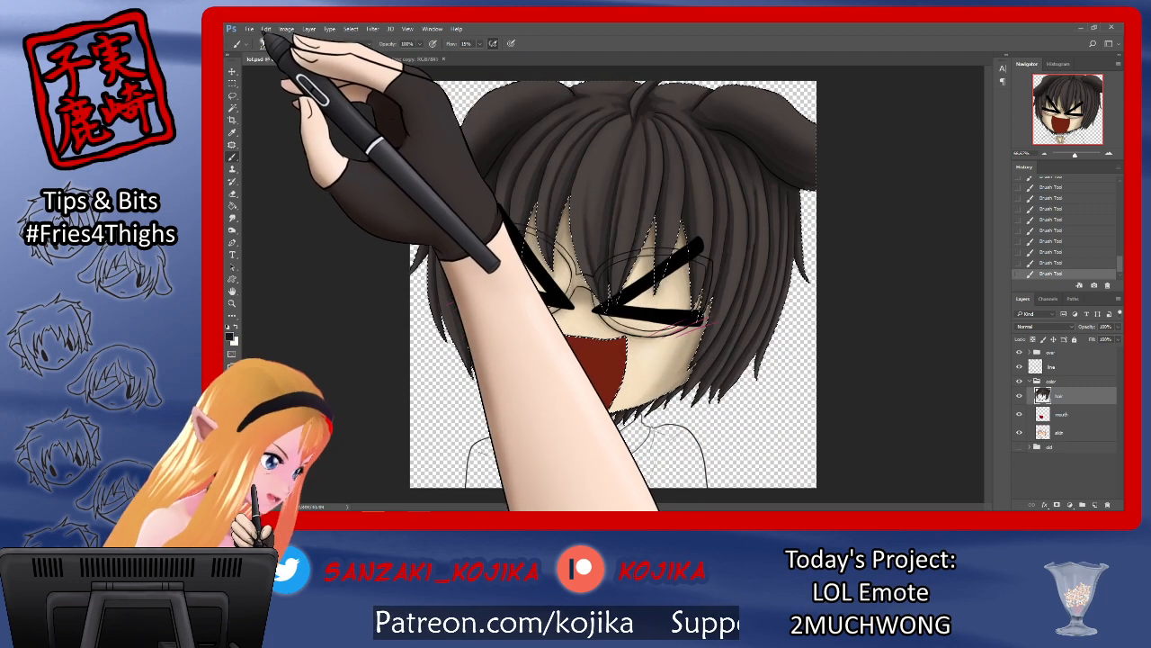
Step: Resize the airbrush and softly darken the crown, the bangs and the long strands on the right side of the hair
{"action": "left_click", "coordinate": [262, 43]}
{"action": "left_click", "coordinate": [630, 97]}
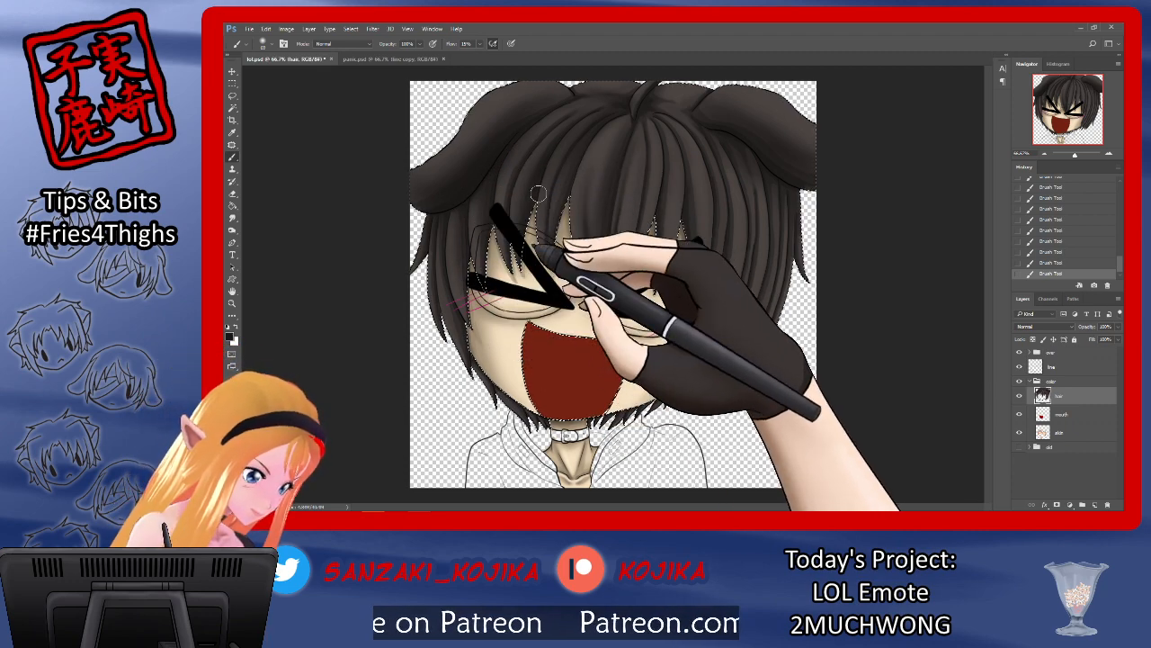
{"action": "left_click", "coordinate": [263, 43]}
{"action": "key", "text": "Return"}
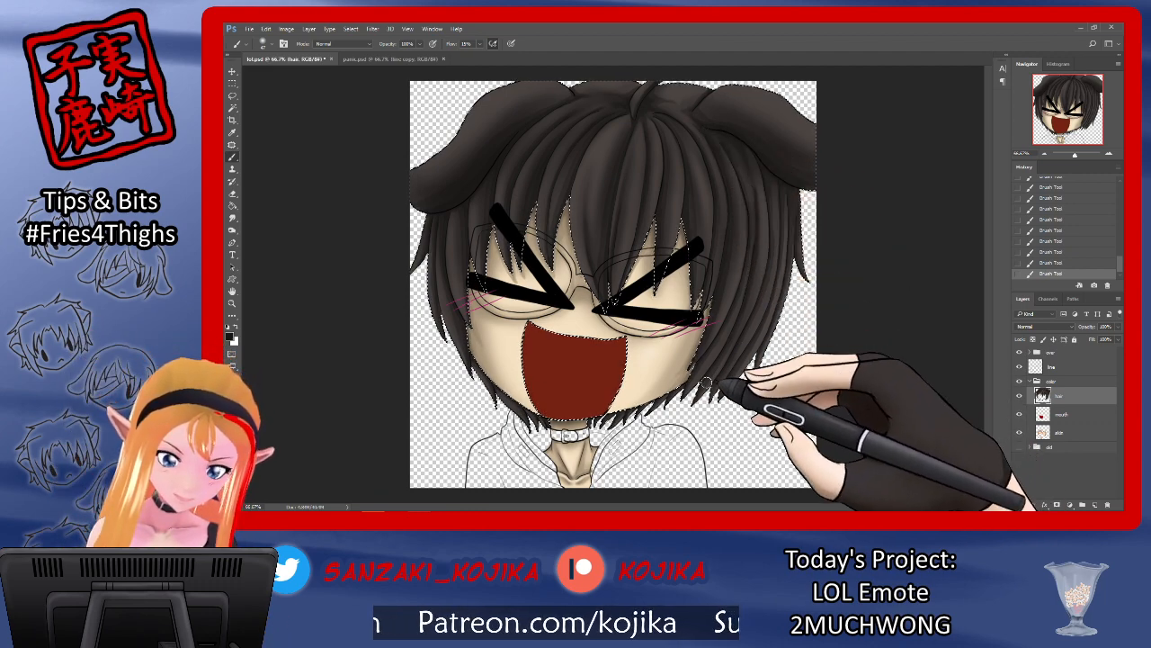
{"action": "mouse_move", "coordinate": [747, 177]}
{"action": "left_mouse_down"}
{"action": "mouse_move", "coordinate": [778, 232]}
{"action": "mouse_move", "coordinate": [733, 385]}
{"action": "mouse_move", "coordinate": [754, 196]}
{"action": "mouse_move", "coordinate": [748, 362]}
{"action": "left_mouse_up"}
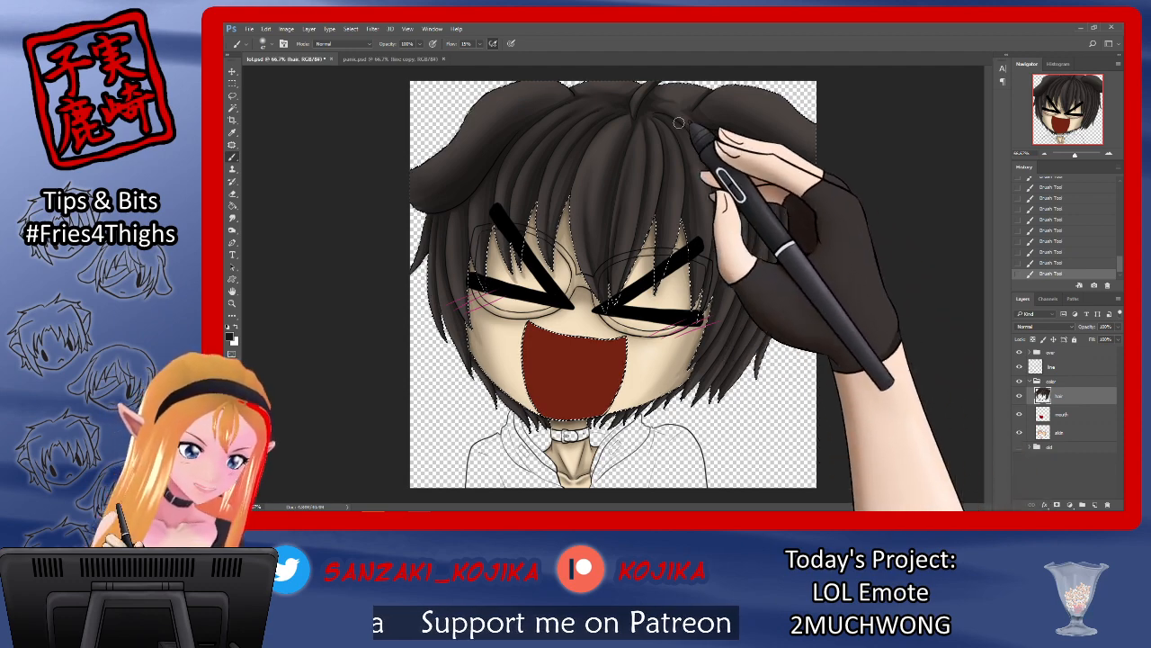
Step: Adjust the airbrush size again and deepen the soft shading around the crown and the upper bangs
{"action": "left_click", "coordinate": [264, 43]}
{"action": "left_click", "coordinate": [543, 87]}
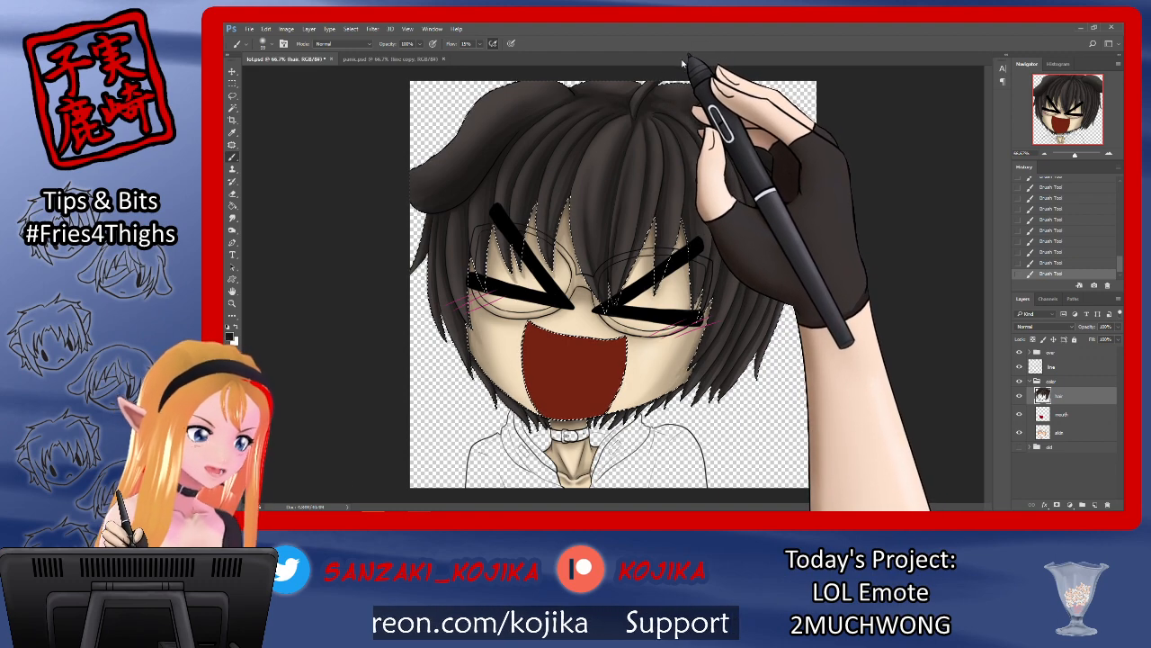
{"action": "left_click", "coordinate": [263, 43]}
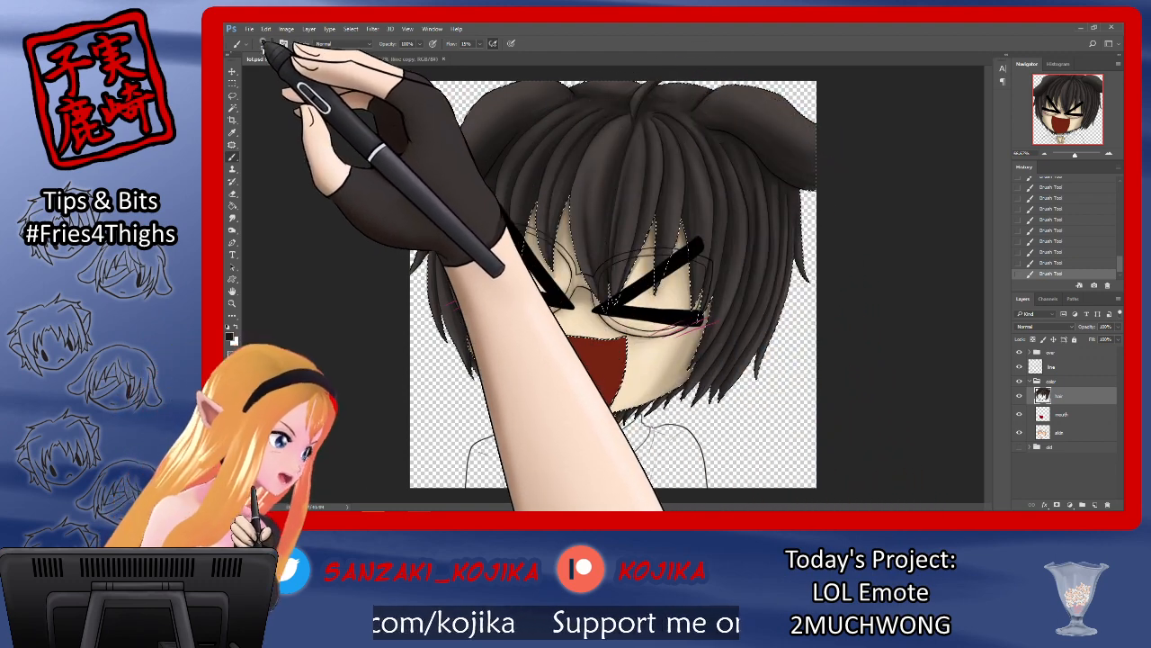
{"action": "left_click", "coordinate": [617, 133]}
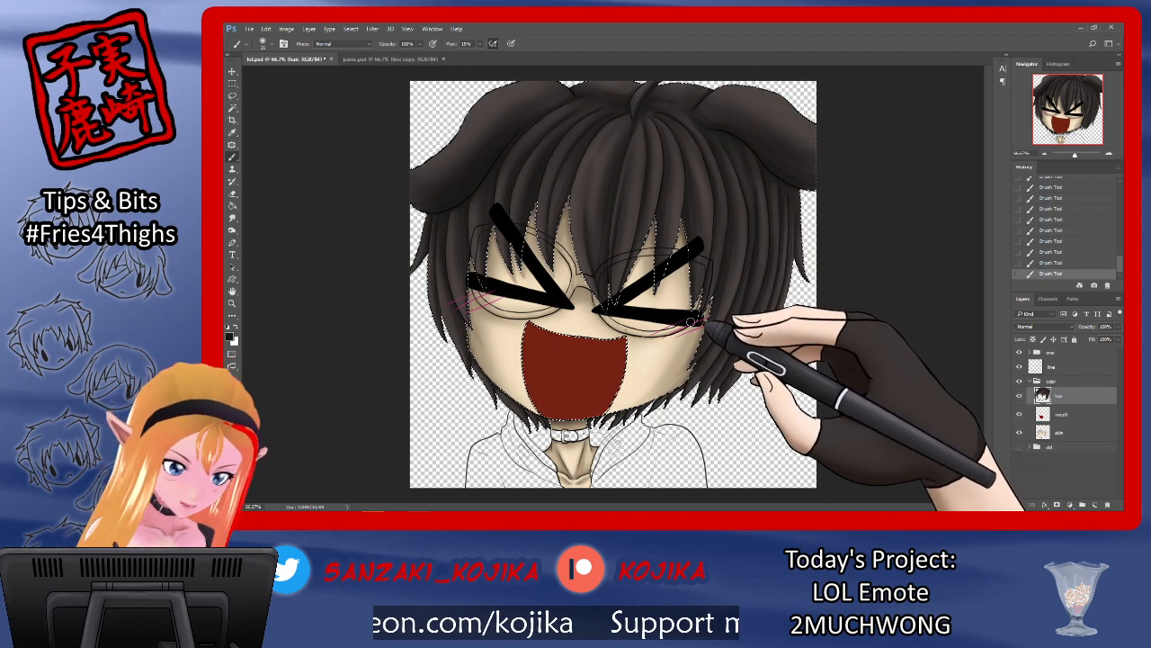
Step: Enlarge and shrink the airbrush between strokes to finish the soft shadows over the hair, and save the file
{"action": "left_click", "coordinate": [268, 43]}
{"action": "left_click_drag", "start_coordinate": [286, 76], "coordinate": [297, 76]}
{"action": "left_click", "coordinate": [506, 383]}
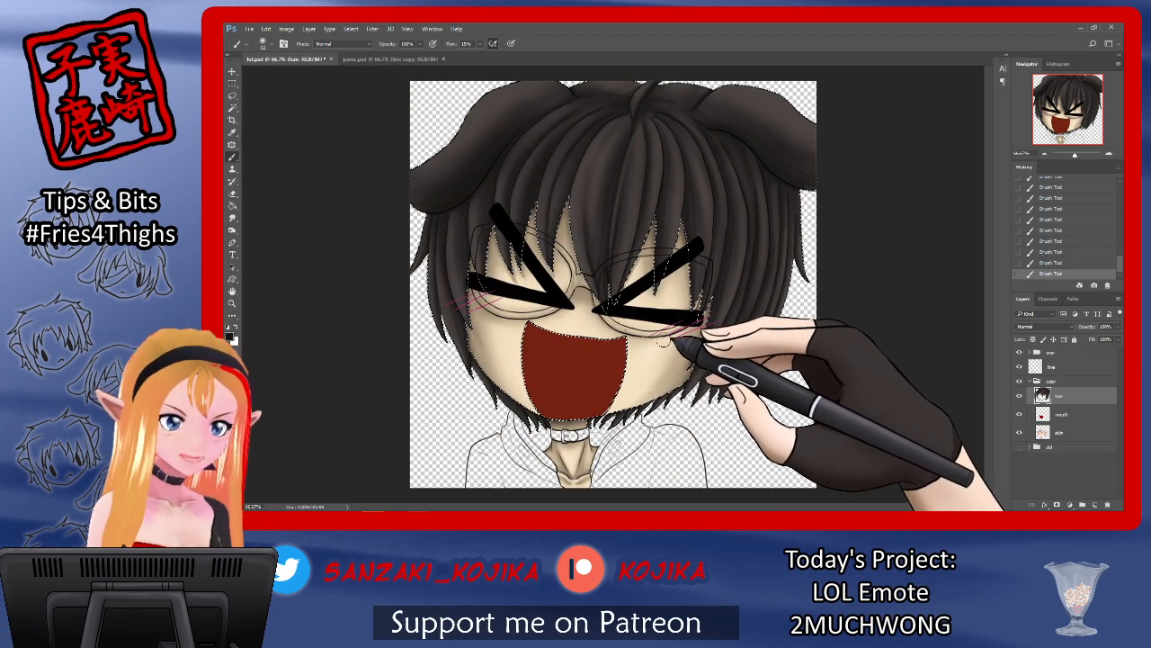
{"action": "left_click", "coordinate": [264, 43]}
{"action": "left_click_drag", "start_coordinate": [297, 76], "coordinate": [286, 75]}
{"action": "left_click", "coordinate": [550, 232]}
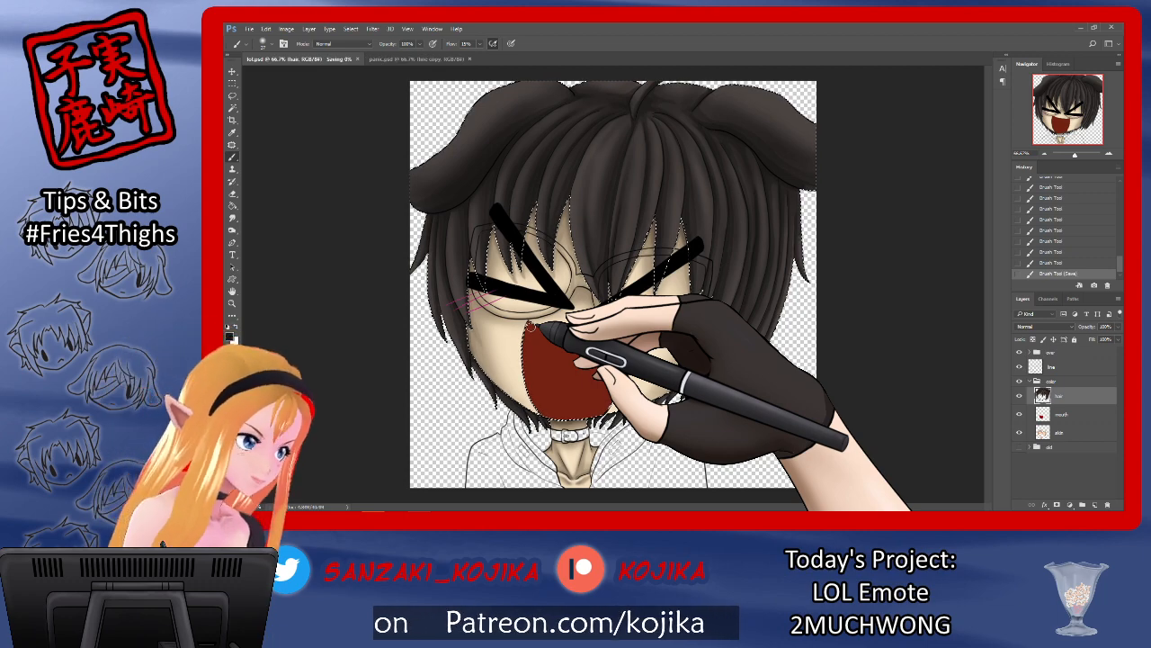
Step: Choose a near-black brown foreground colour and softly darken the hair tips along both sides of the jaw
{"action": "left_click", "coordinate": [231, 335]}
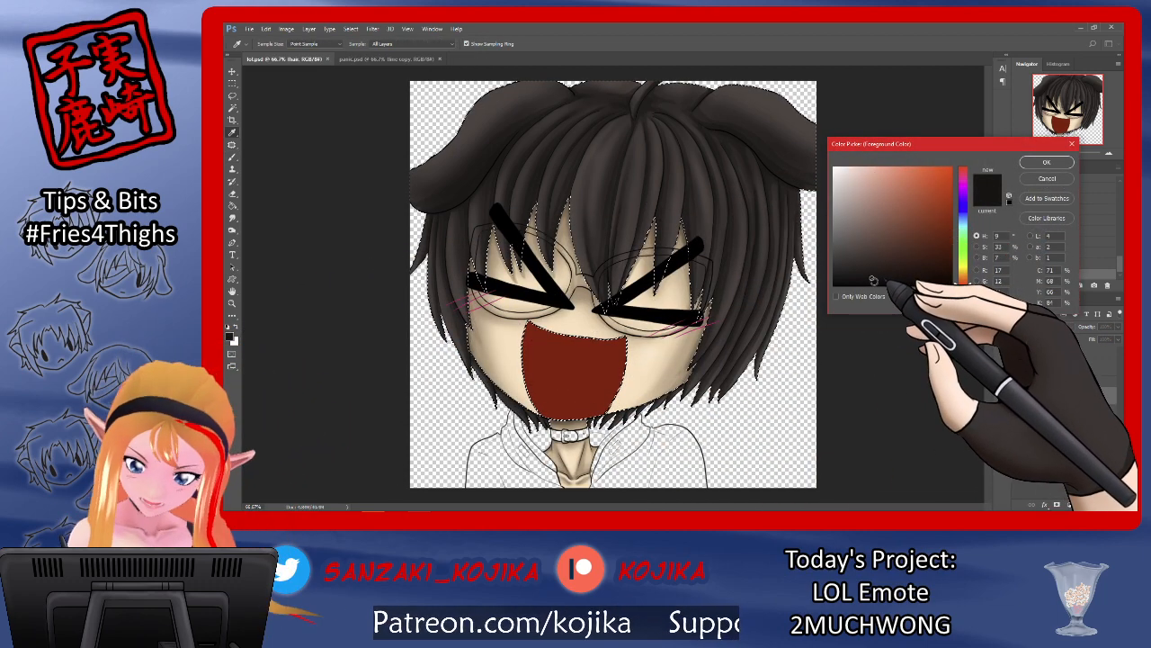
{"action": "left_click", "coordinate": [1046, 162]}
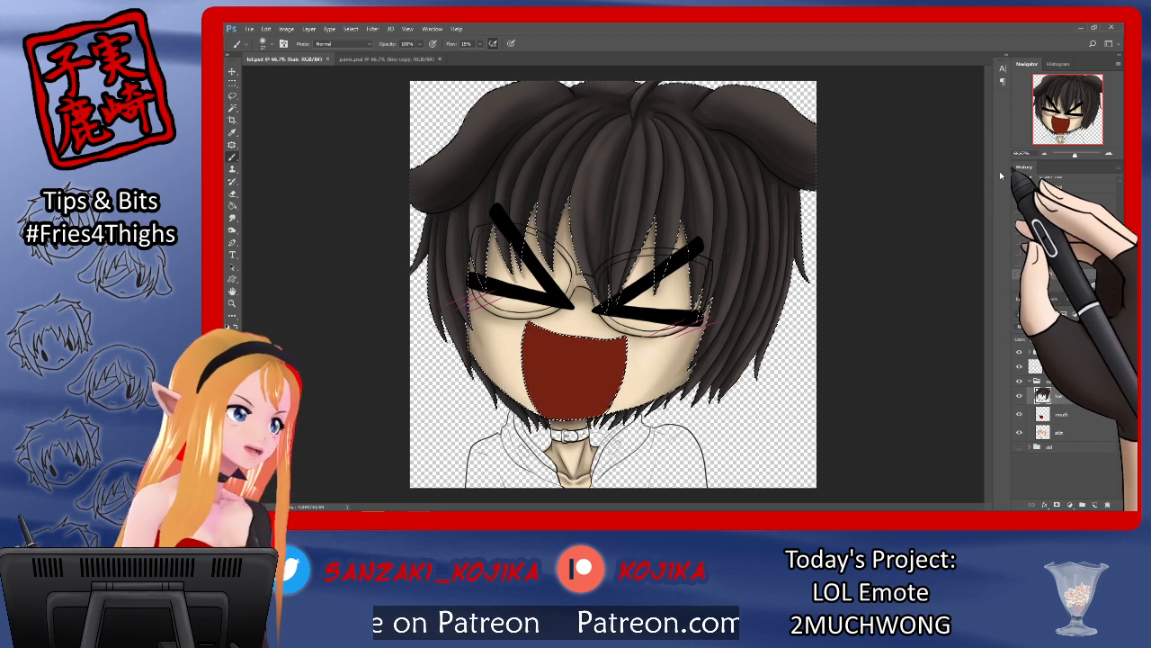
{"action": "left_click", "coordinate": [263, 44]}
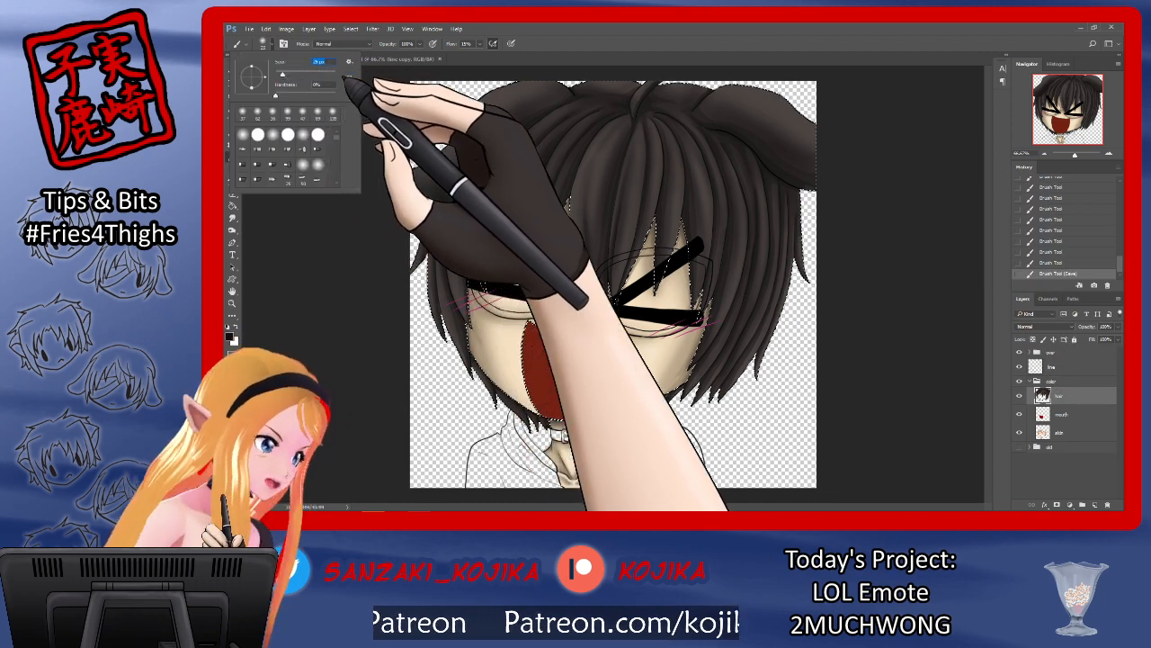
{"action": "key", "text": "Escape"}
{"action": "left_click_drag", "start_coordinate": [494, 371], "coordinate": [538, 410]}
{"action": "mouse_move", "coordinate": [621, 395]}
{"action": "left_mouse_down"}
{"action": "mouse_move", "coordinate": [602, 423]}
{"action": "mouse_move", "coordinate": [665, 388]}
{"action": "left_mouse_up"}
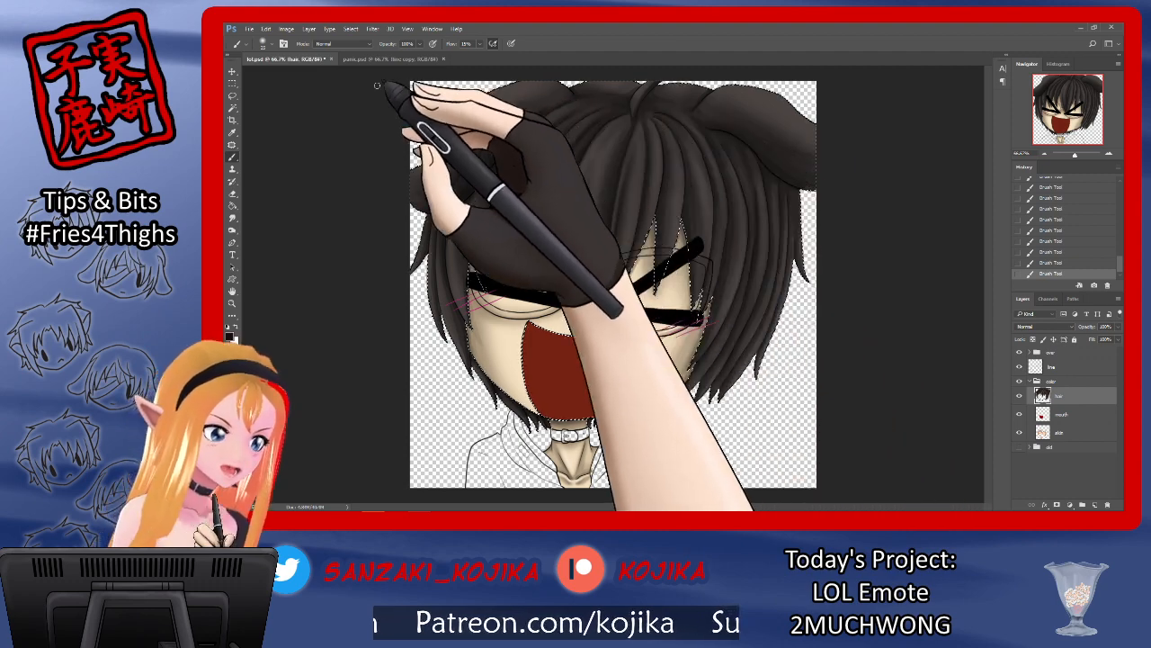
Step: Resize the airbrush, step back the last strokes, and darken the crown around the small tuft and the strands below the right ear
{"action": "left_click", "coordinate": [262, 43]}
{"action": "left_click", "coordinate": [772, 176]}
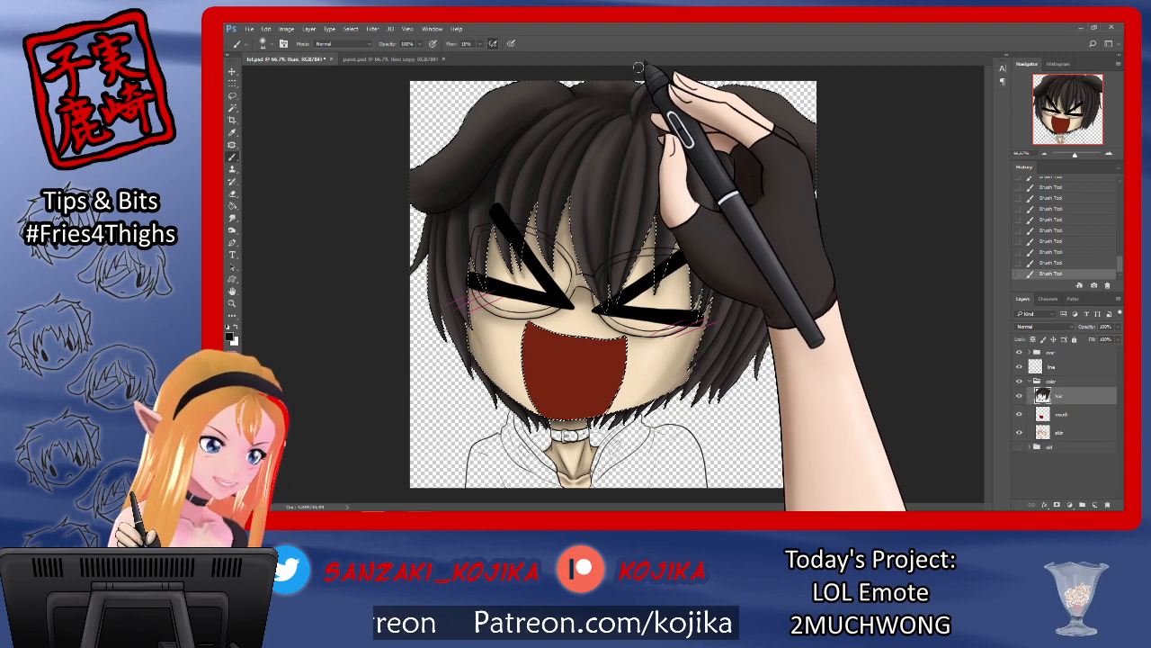
{"action": "left_click", "coordinate": [1051, 262]}
{"action": "left_click", "coordinate": [1051, 252]}
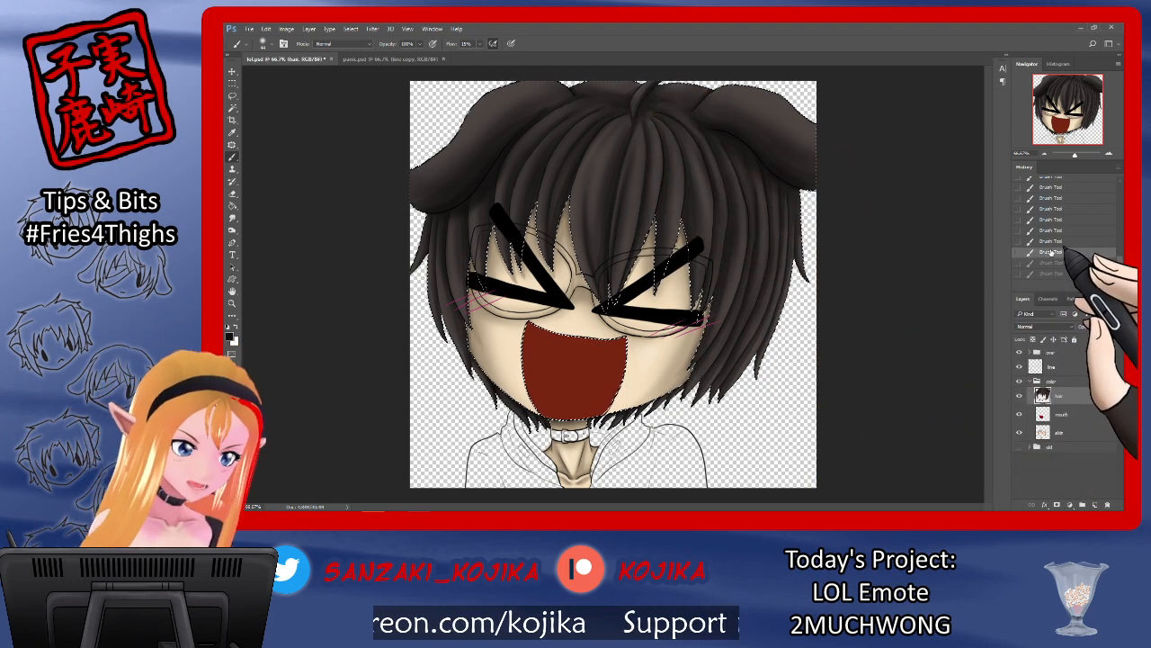
{"action": "left_click_drag", "start_coordinate": [627, 89], "coordinate": [647, 84]}
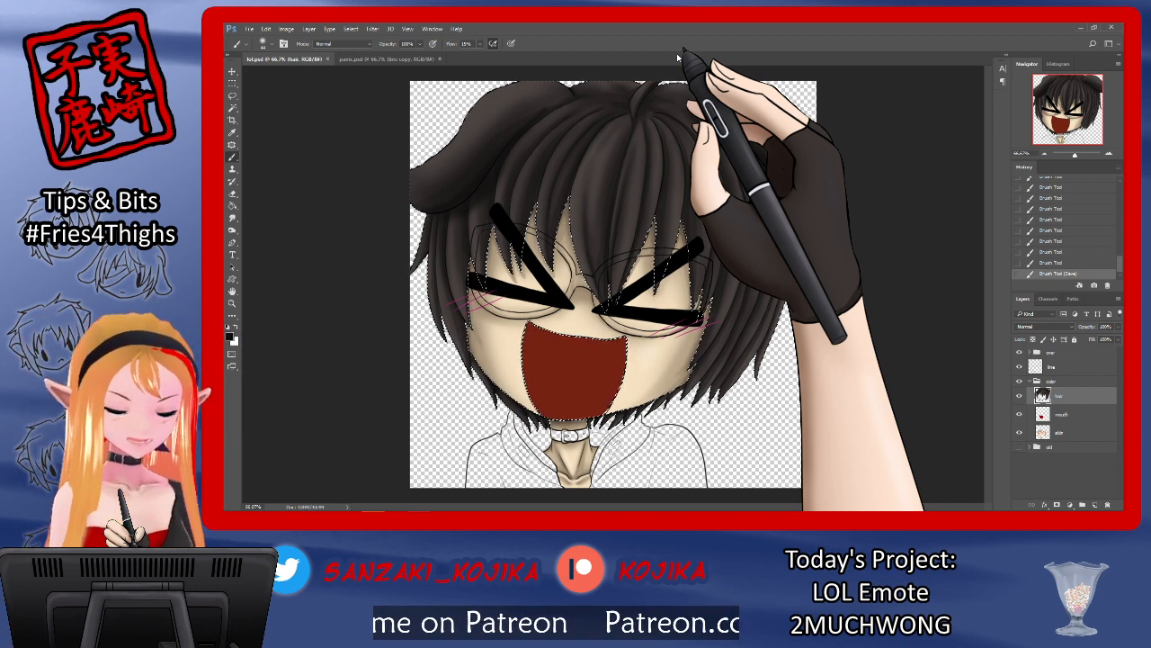
{"action": "mouse_move", "coordinate": [797, 201]}
{"action": "left_mouse_down"}
{"action": "mouse_move", "coordinate": [788, 190]}
{"action": "mouse_move", "coordinate": [778, 221]}
{"action": "mouse_move", "coordinate": [747, 214]}
{"action": "mouse_move", "coordinate": [737, 249]}
{"action": "left_mouse_up"}
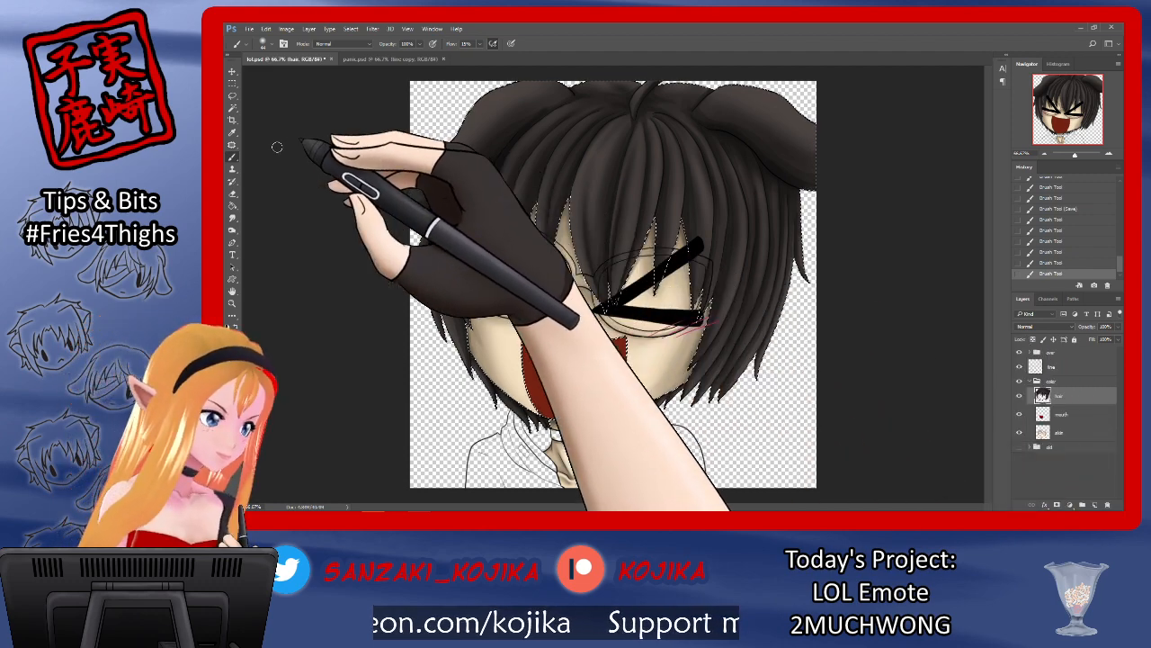
Step: Sample the left ear's brown, brush it softly over both ears, and touch up the side strands with a smaller brush
{"action": "left_click", "coordinate": [233, 132]}
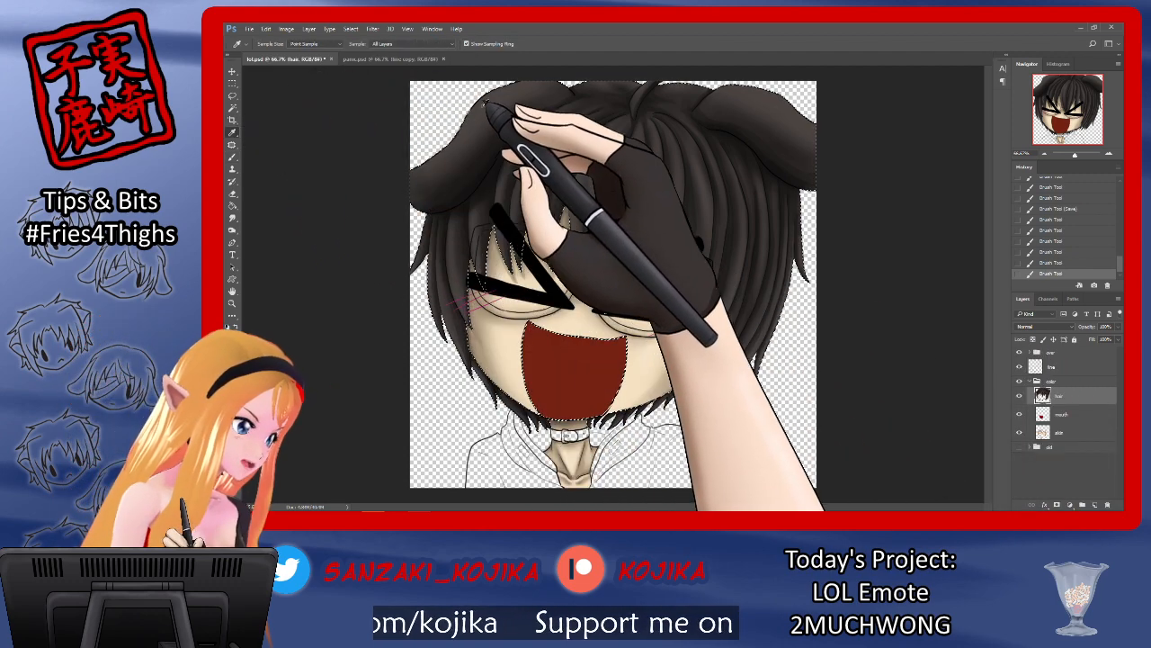
{"action": "left_click", "coordinate": [478, 108]}
{"action": "left_click", "coordinate": [232, 156]}
{"action": "left_click", "coordinate": [264, 46]}
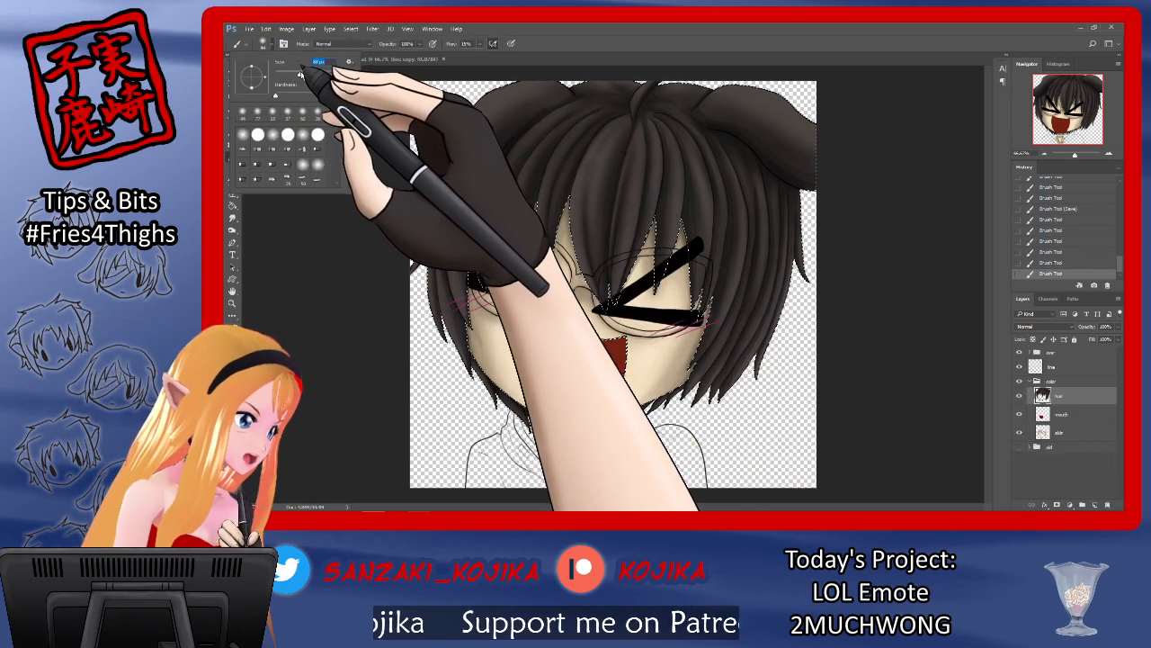
{"action": "left_click_drag", "start_coordinate": [303, 70], "coordinate": [311, 72]}
{"action": "left_click_drag", "start_coordinate": [421, 169], "coordinate": [522, 104]}
{"action": "left_click_drag", "start_coordinate": [725, 99], "coordinate": [832, 169]}
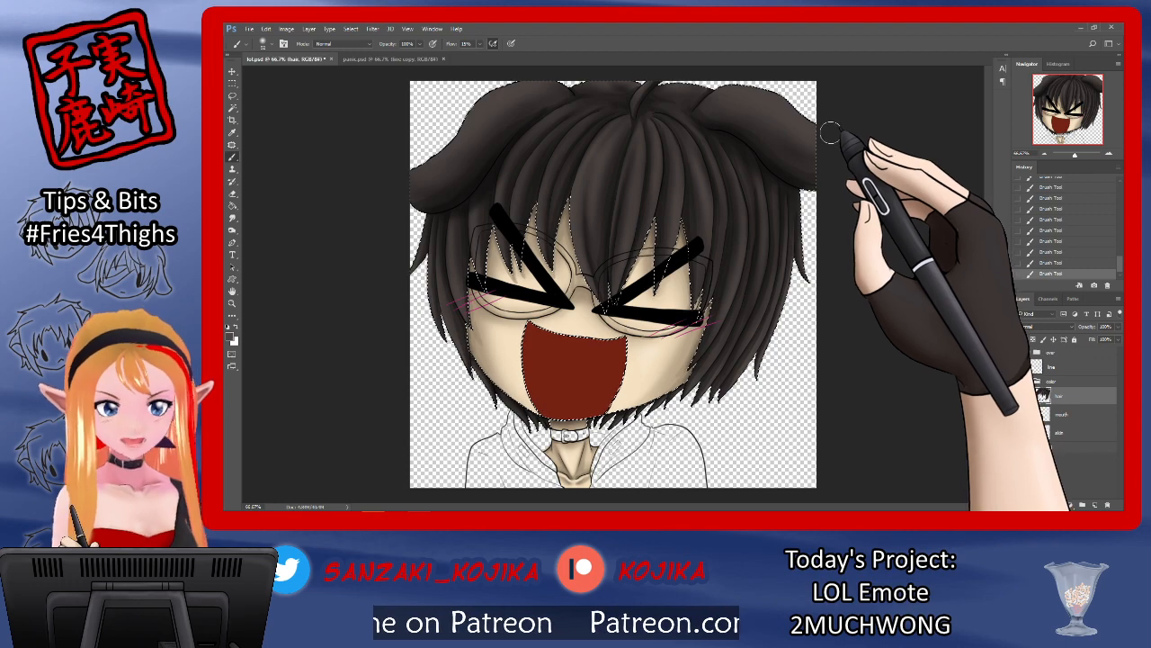
{"action": "left_click", "coordinate": [264, 46]}
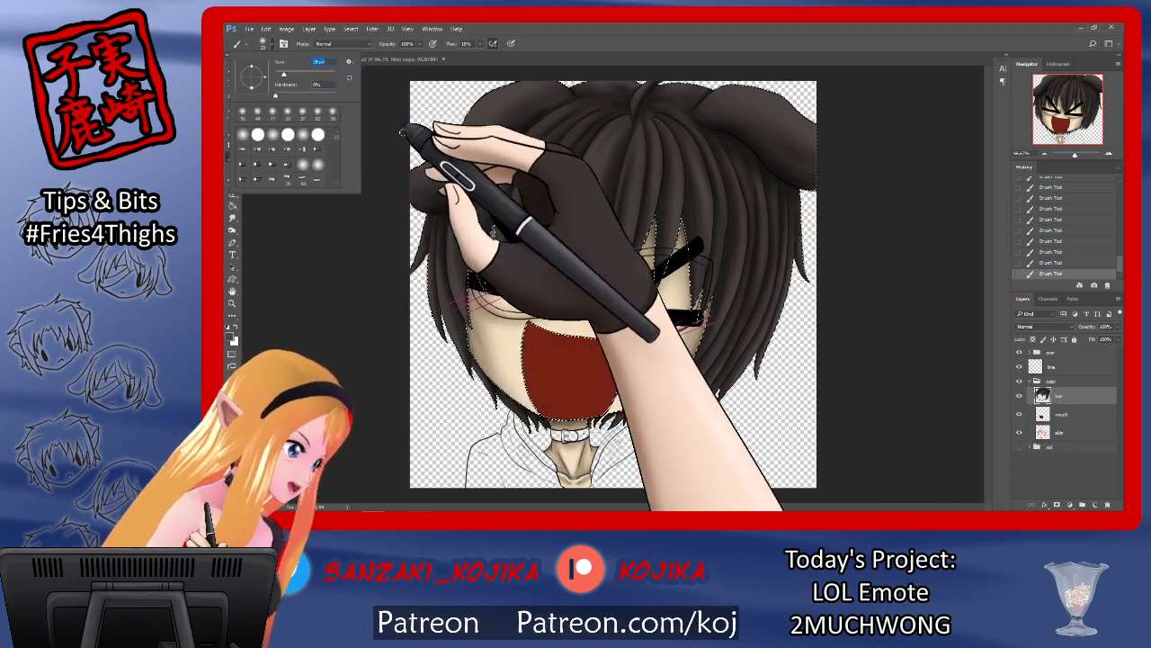
{"action": "left_click", "coordinate": [458, 293]}
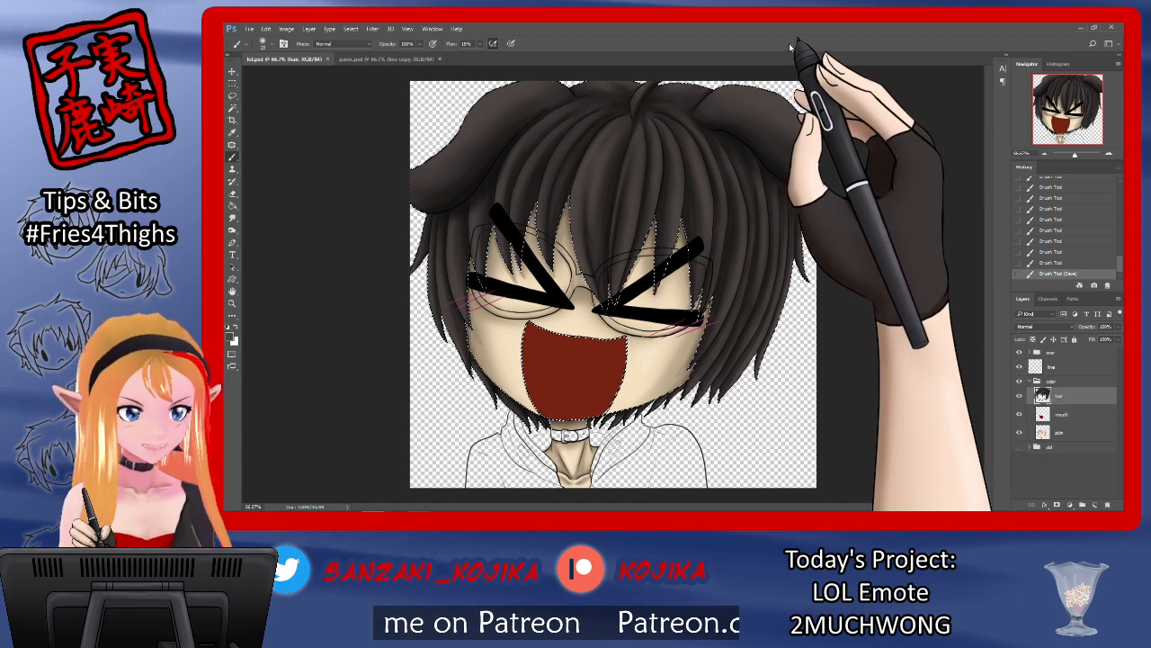
Step: Create a new layer named high above the hair layer and choose a lighter grey-brown foreground colour
{"action": "key", "text": "ctrl+shift+n"}
{"action": "type", "text": "high"}
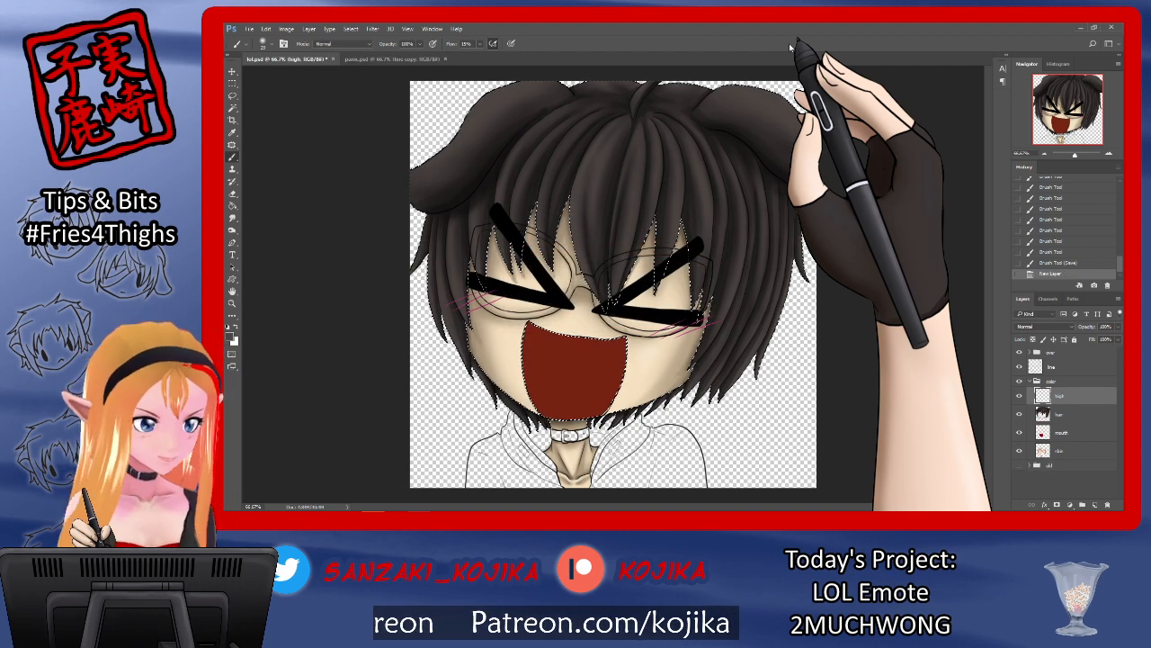
{"action": "left_click", "coordinate": [233, 337]}
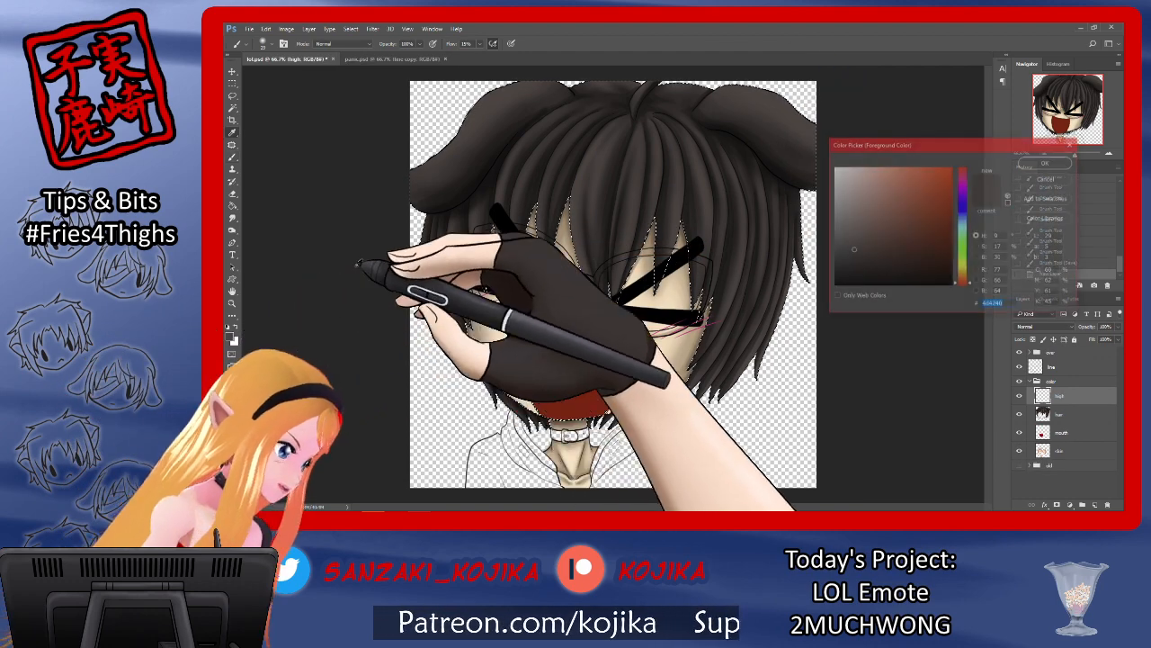
{"action": "left_click", "coordinate": [1046, 162]}
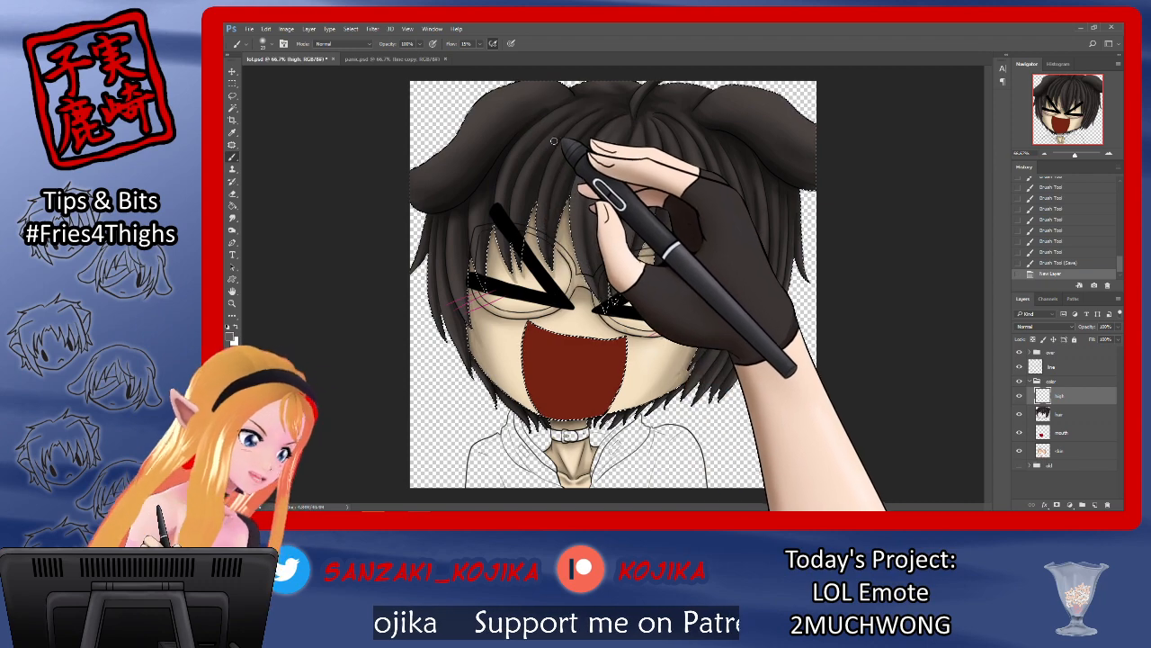
Step: Airbrush a soft highlight along the top of the right ear and blend it with the Smudge tool
{"action": "mouse_move", "coordinate": [720, 98]}
{"action": "left_mouse_down"}
{"action": "mouse_move", "coordinate": [754, 95]}
{"action": "mouse_move", "coordinate": [814, 147]}
{"action": "mouse_move", "coordinate": [700, 98]}
{"action": "left_mouse_up"}
{"action": "left_click", "coordinate": [264, 43]}
{"action": "mouse_move", "coordinate": [752, 100]}
{"action": "left_mouse_down"}
{"action": "mouse_move", "coordinate": [812, 147]}
{"action": "mouse_move", "coordinate": [771, 108]}
{"action": "mouse_move", "coordinate": [803, 133]}
{"action": "left_mouse_up"}
{"action": "left_click_drag", "start_coordinate": [754, 99], "coordinate": [781, 109]}
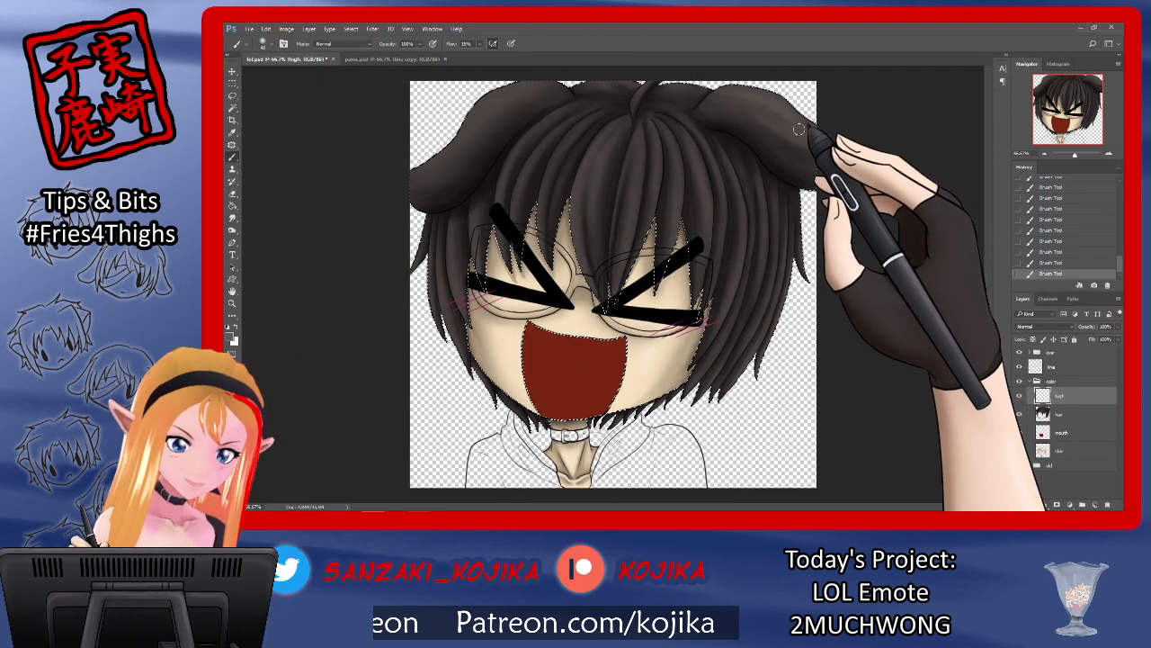
{"action": "left_click", "coordinate": [232, 218]}
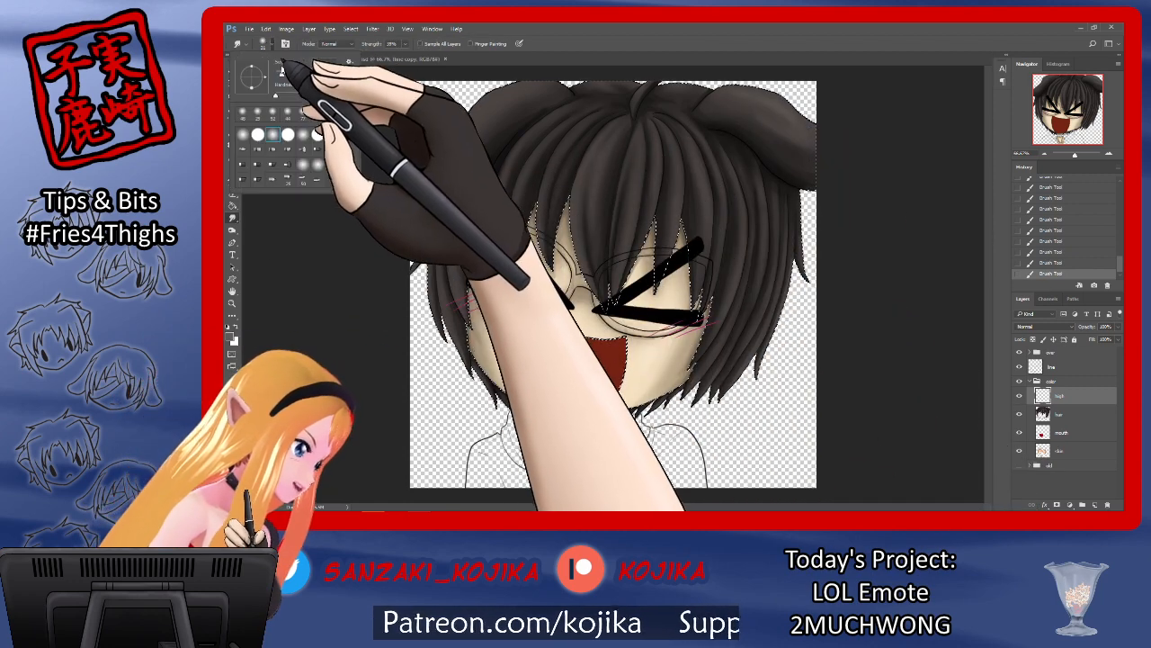
{"action": "mouse_move", "coordinate": [801, 101]}
{"action": "left_mouse_down"}
{"action": "mouse_move", "coordinate": [751, 112]}
{"action": "mouse_move", "coordinate": [788, 129]}
{"action": "mouse_move", "coordinate": [750, 103]}
{"action": "mouse_move", "coordinate": [701, 108]}
{"action": "mouse_move", "coordinate": [714, 101]}
{"action": "left_mouse_up"}
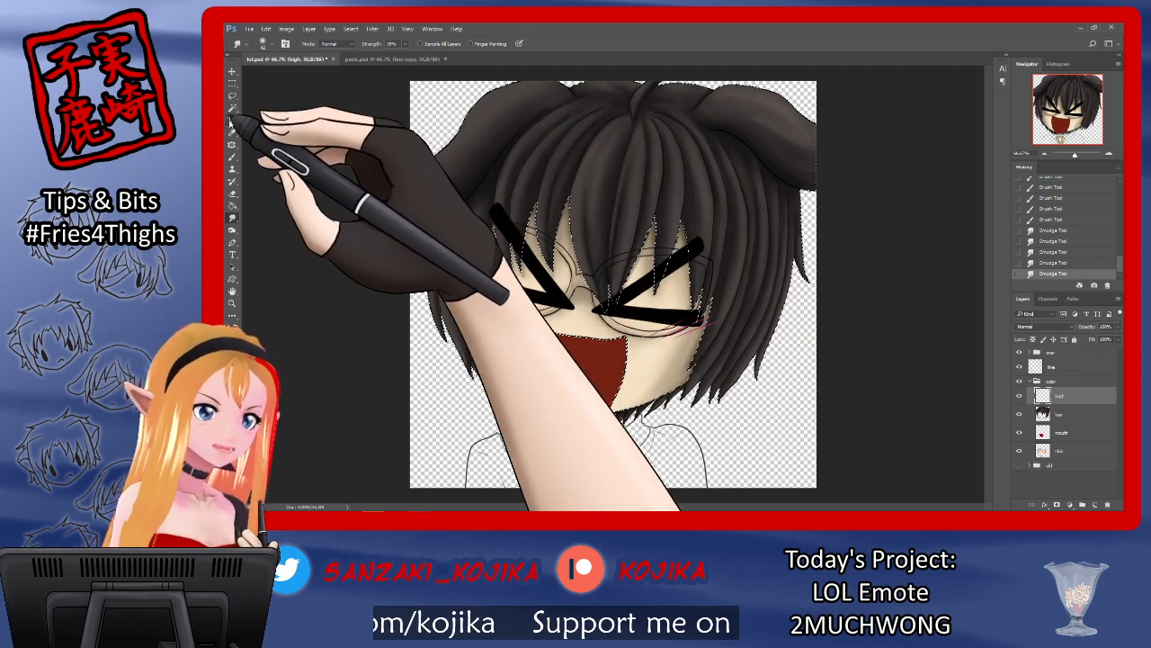
Step: Airbrush highlights on the left ear and, with a smaller brush, on the crown, and smudge the crown highlight smooth
{"action": "left_click", "coordinate": [232, 156]}
{"action": "mouse_move", "coordinate": [504, 95]}
{"action": "left_mouse_down"}
{"action": "mouse_move", "coordinate": [504, 141]}
{"action": "mouse_move", "coordinate": [532, 90]}
{"action": "mouse_move", "coordinate": [461, 159]}
{"action": "left_mouse_up"}
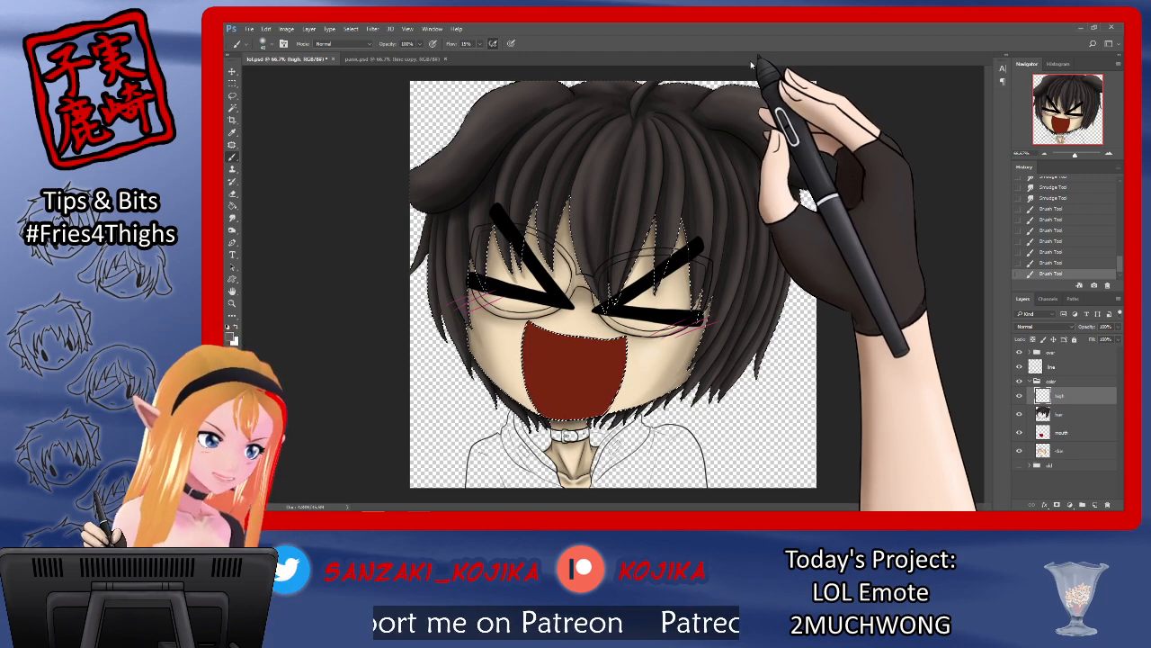
{"action": "left_click", "coordinate": [264, 43]}
{"action": "left_click_drag", "start_coordinate": [286, 75], "coordinate": [284, 75]}
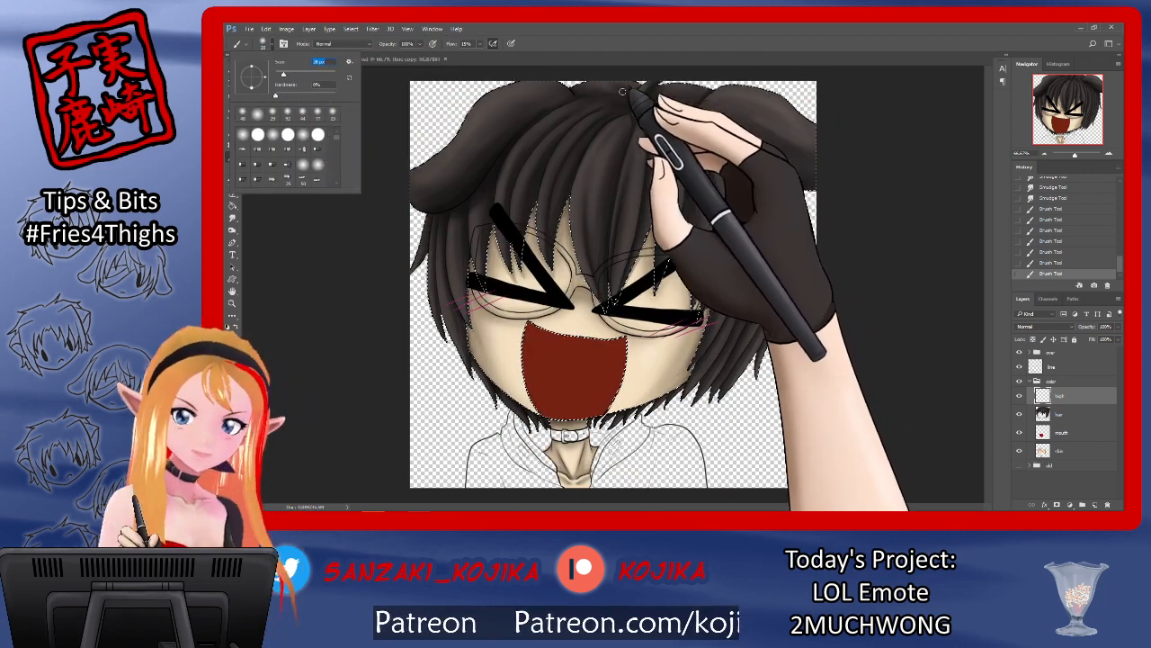
{"action": "left_click", "coordinate": [232, 218]}
{"action": "mouse_move", "coordinate": [581, 90]}
{"action": "left_mouse_down"}
{"action": "mouse_move", "coordinate": [650, 87]}
{"action": "mouse_move", "coordinate": [639, 80]}
{"action": "left_mouse_up"}
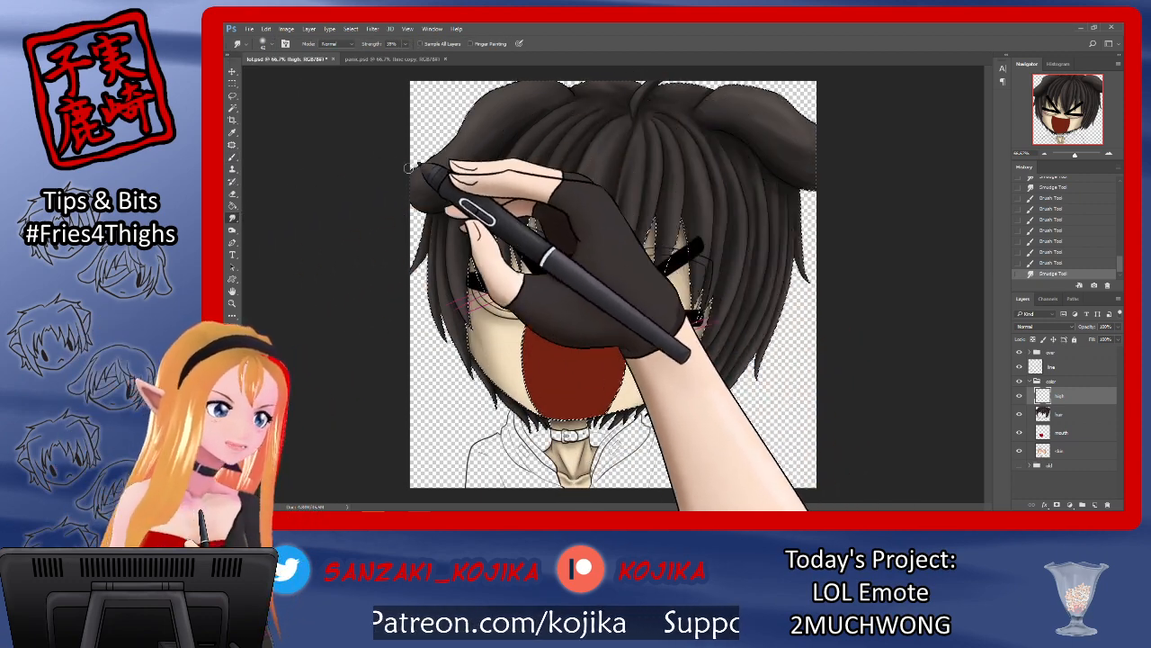
Step: Shrink the airbrush and paint thin highlights along the hair strands from the crown through the bangs to the right side
{"action": "left_click", "coordinate": [232, 157]}
{"action": "left_click", "coordinate": [263, 43]}
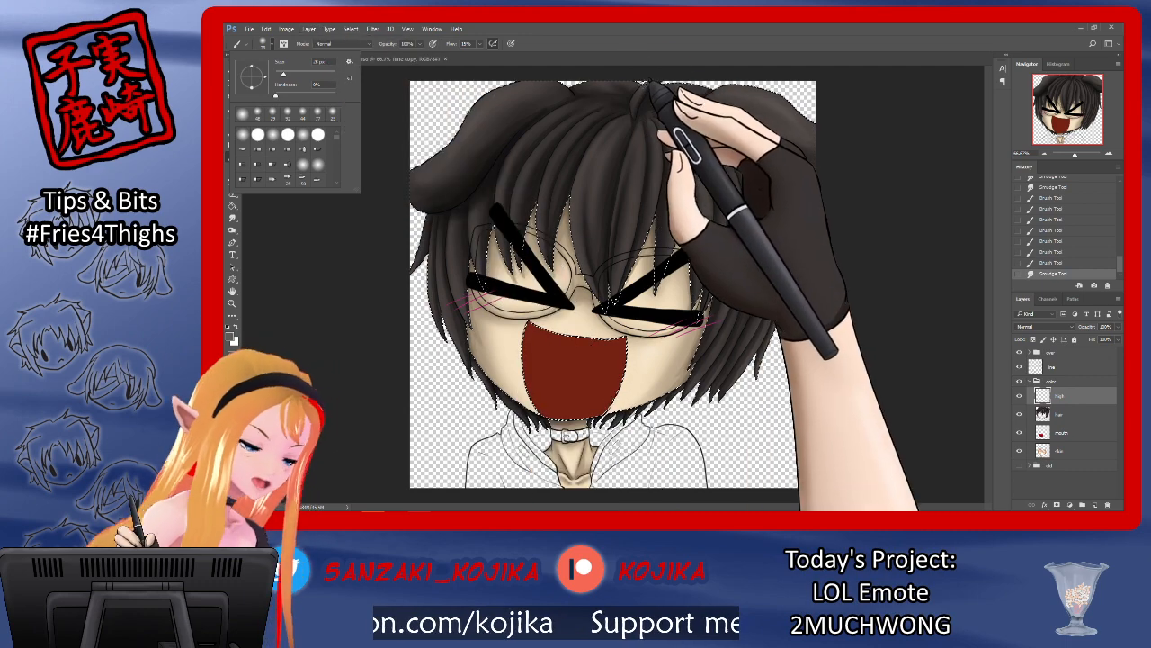
{"action": "left_click", "coordinate": [279, 73]}
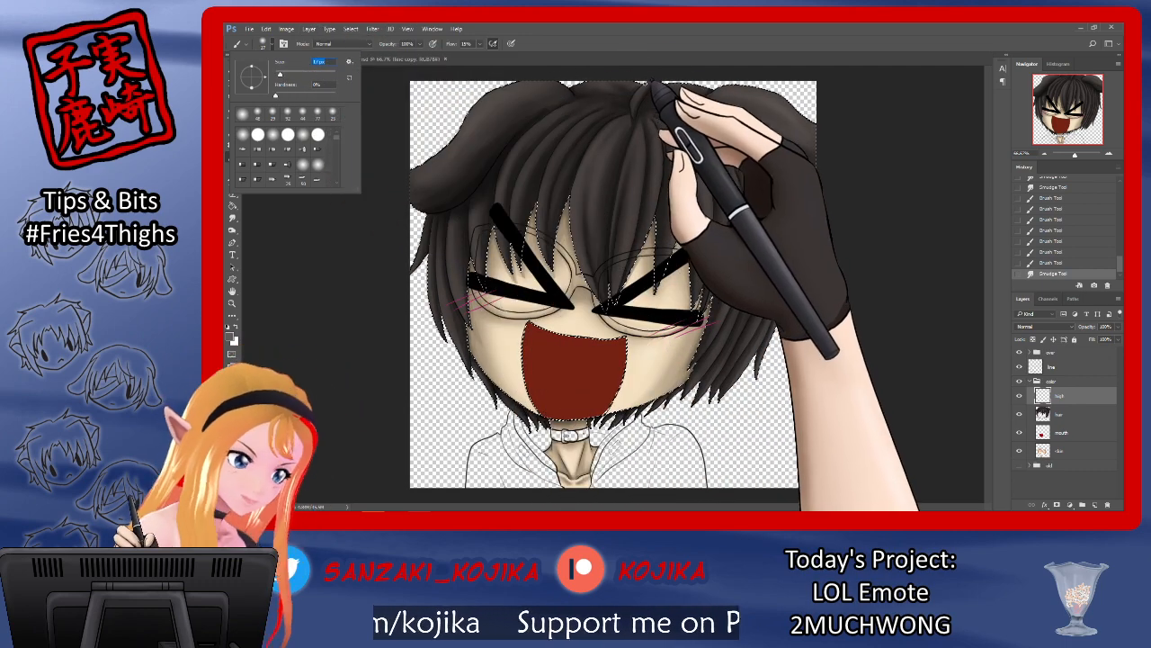
{"action": "left_click_drag", "start_coordinate": [662, 108], "coordinate": [630, 115]}
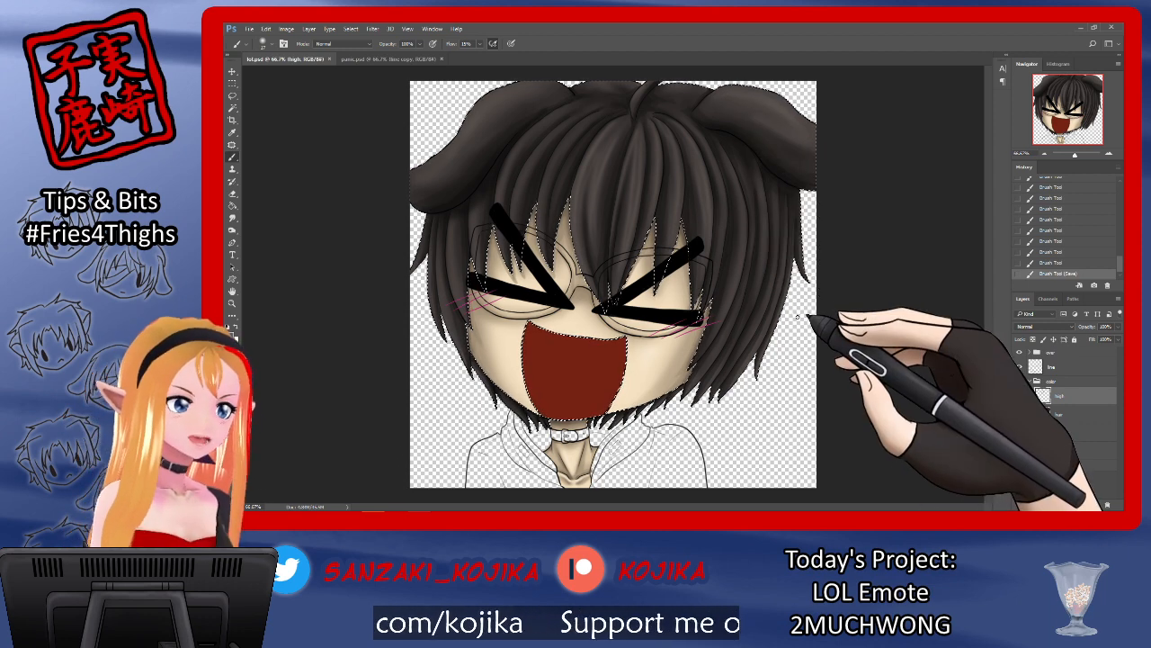
{"action": "left_click_drag", "start_coordinate": [689, 124], "coordinate": [723, 190]}
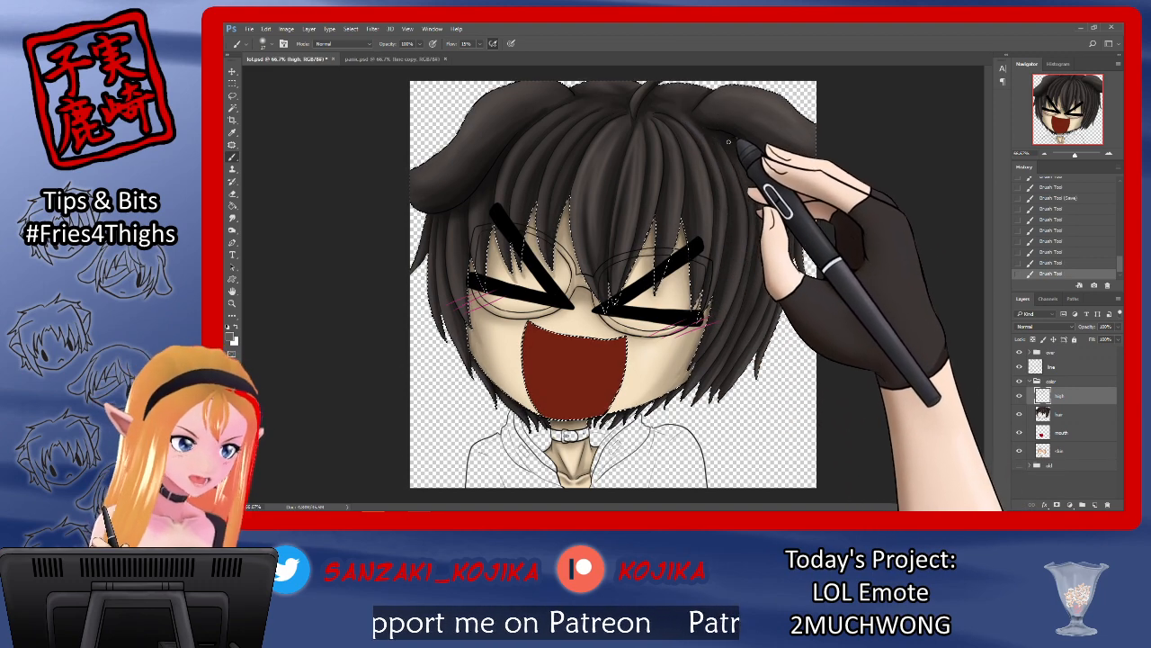
{"action": "left_click_drag", "start_coordinate": [718, 147], "coordinate": [728, 166]}
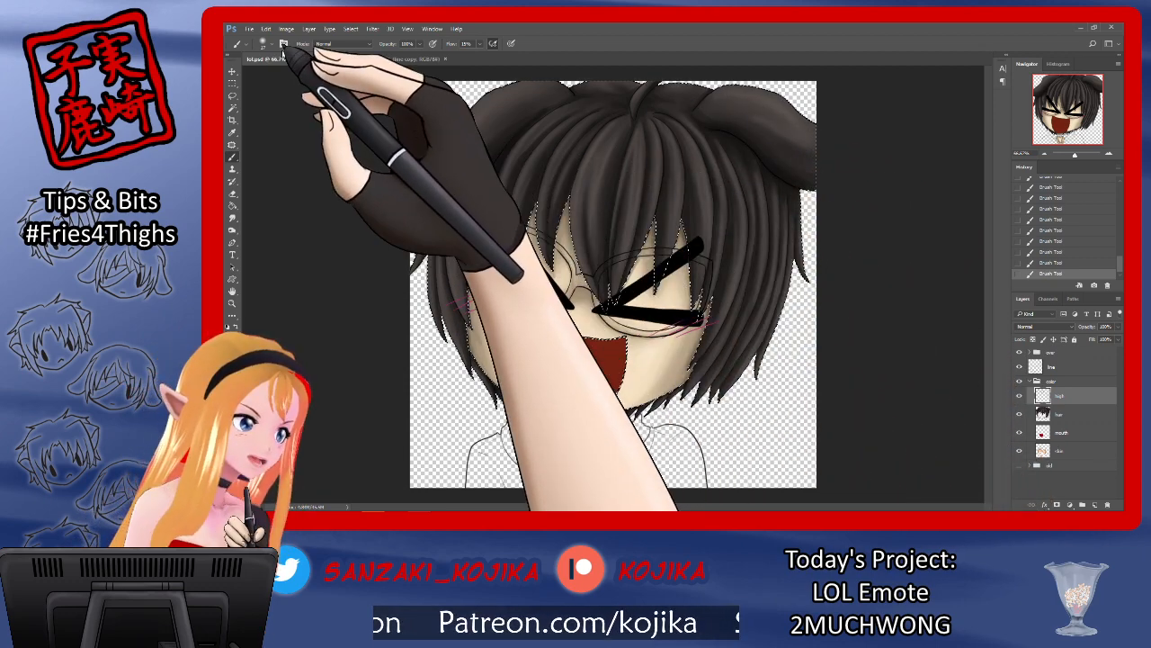
Step: Enlarge the airbrush in stages to add broad soft highlights over the hair, and save the file
{"action": "left_click", "coordinate": [264, 43]}
{"action": "left_click", "coordinate": [456, 165]}
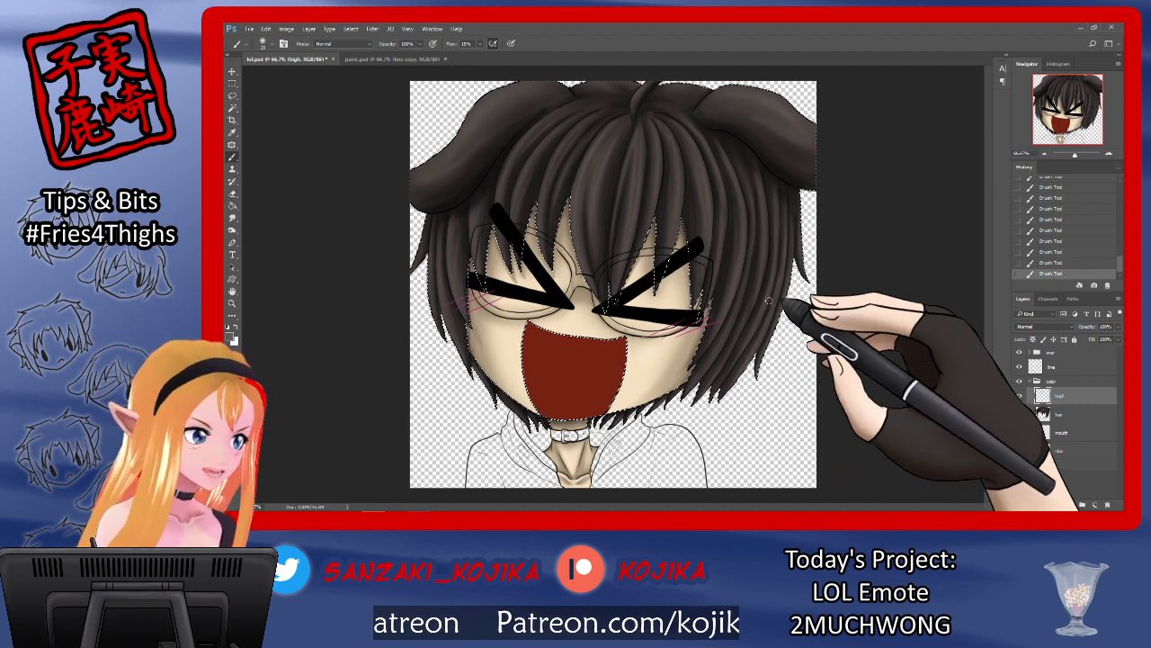
{"action": "left_click", "coordinate": [262, 43]}
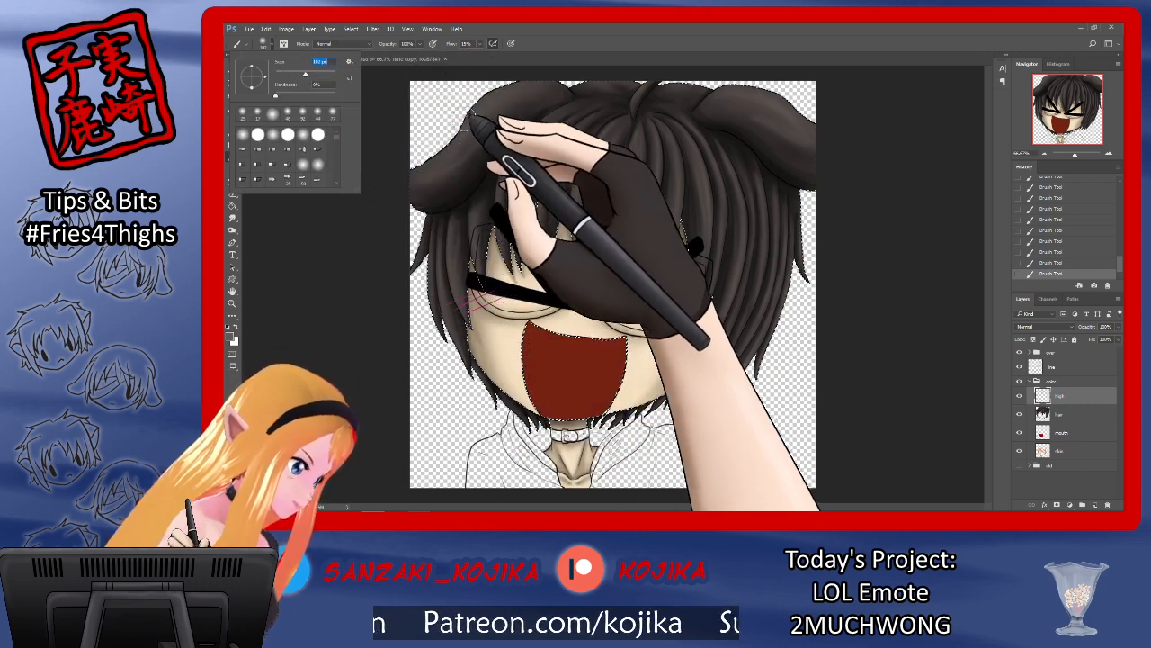
{"action": "key", "text": "Return"}
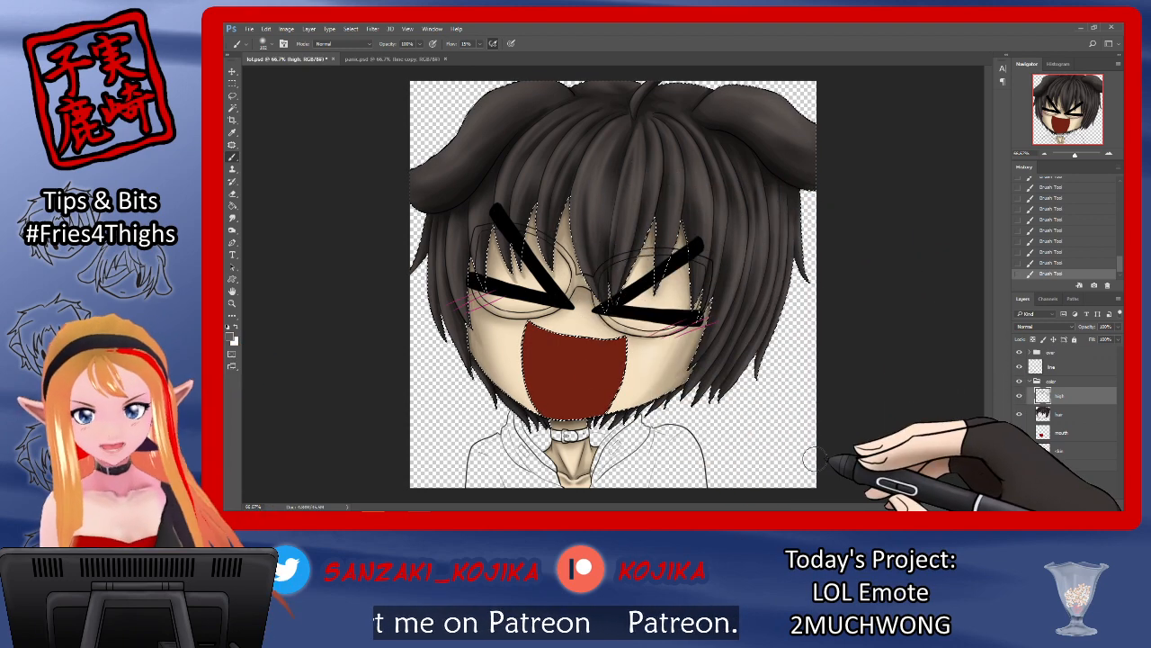
{"action": "key", "text": "ctrl+s"}
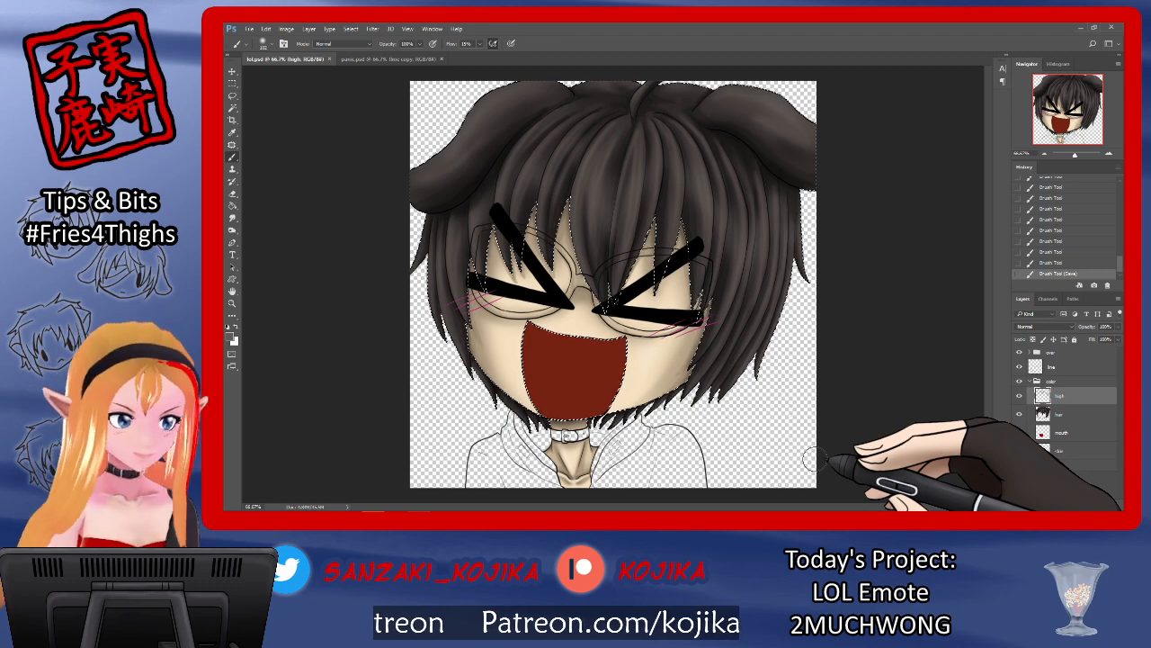
Step: Create a new layer named 2 above the highlight layer and set the foreground colour and a small soft brush for finer highlights
{"action": "key", "text": "Return"}
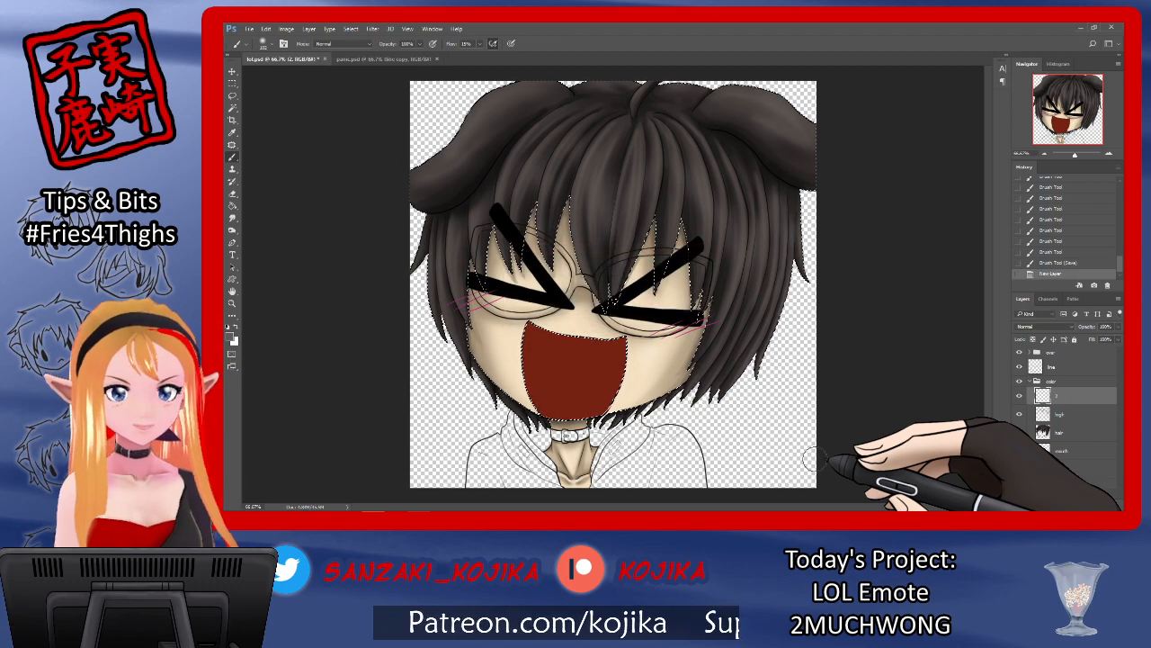
{"action": "left_click", "coordinate": [263, 43]}
{"action": "left_click", "coordinate": [233, 337]}
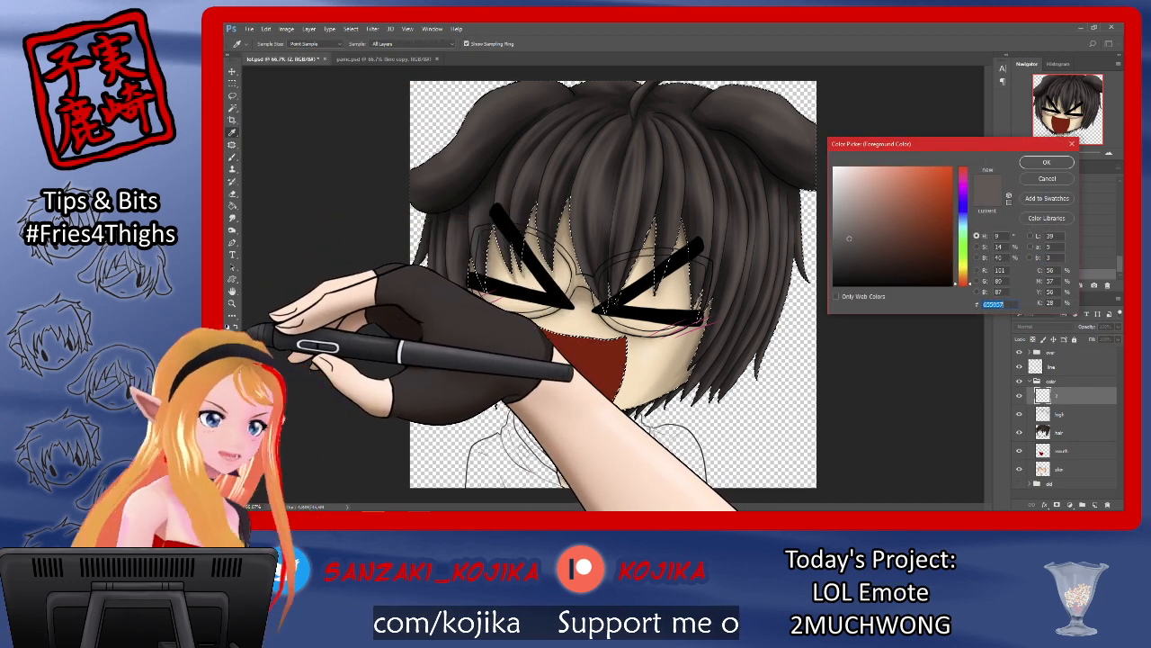
{"action": "left_click", "coordinate": [1028, 162]}
{"action": "left_click", "coordinate": [263, 43]}
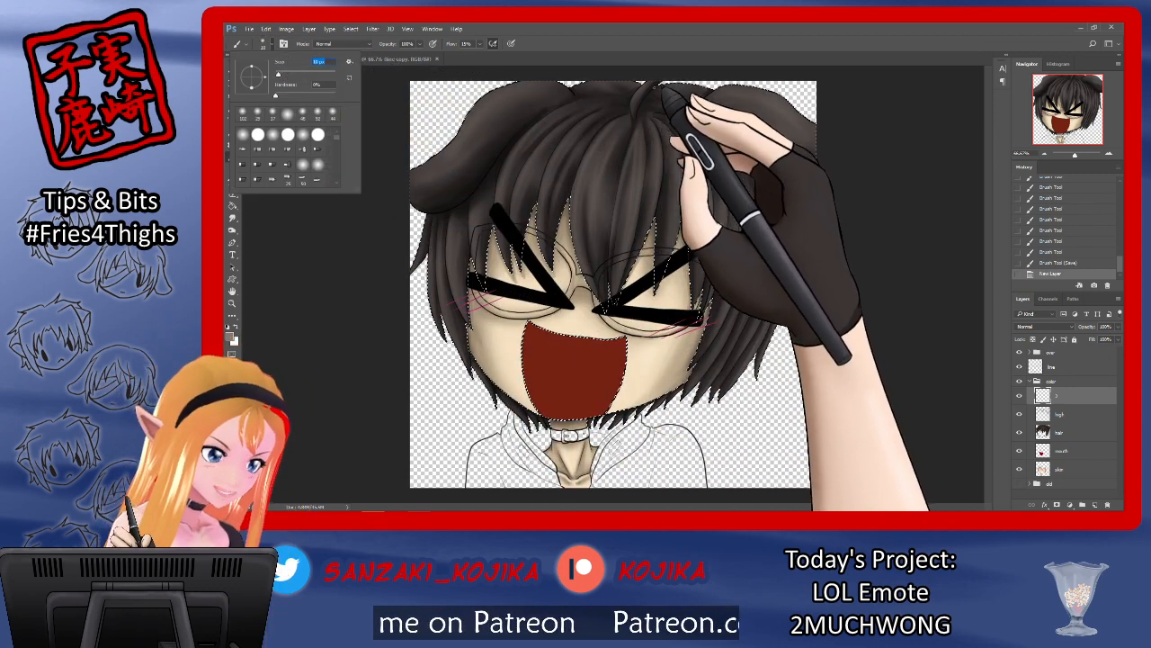
Step: Paint thin highlights on the strands below the crown and blend them with a smaller Smudge brush
{"action": "left_click", "coordinate": [634, 103]}
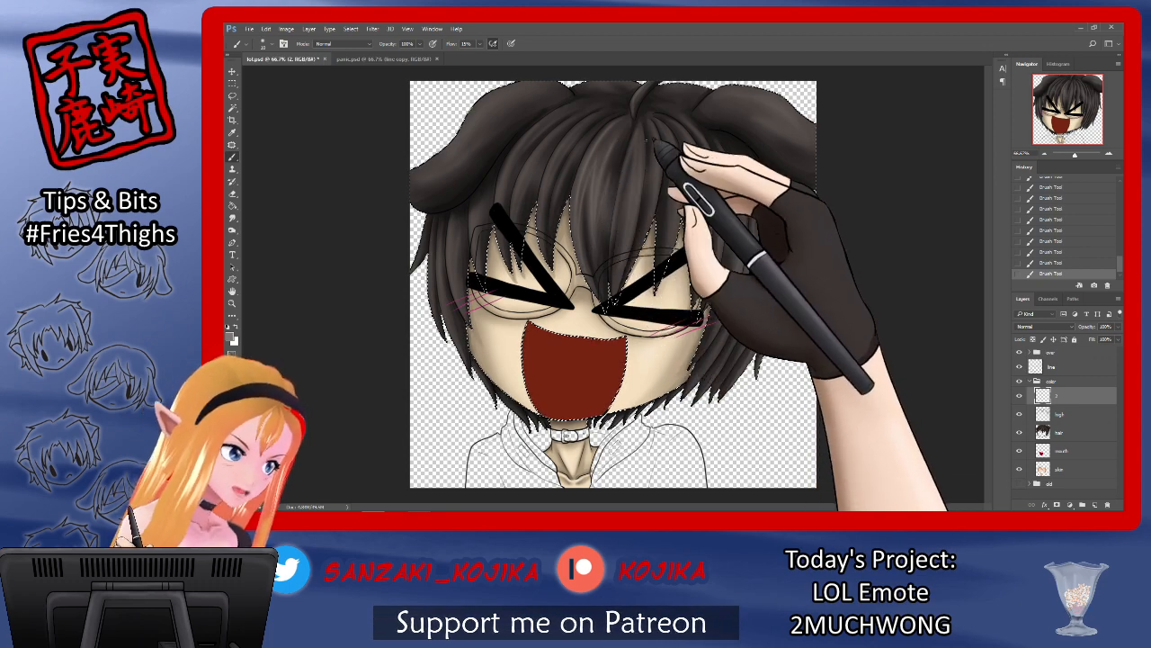
{"action": "key", "text": "r"}
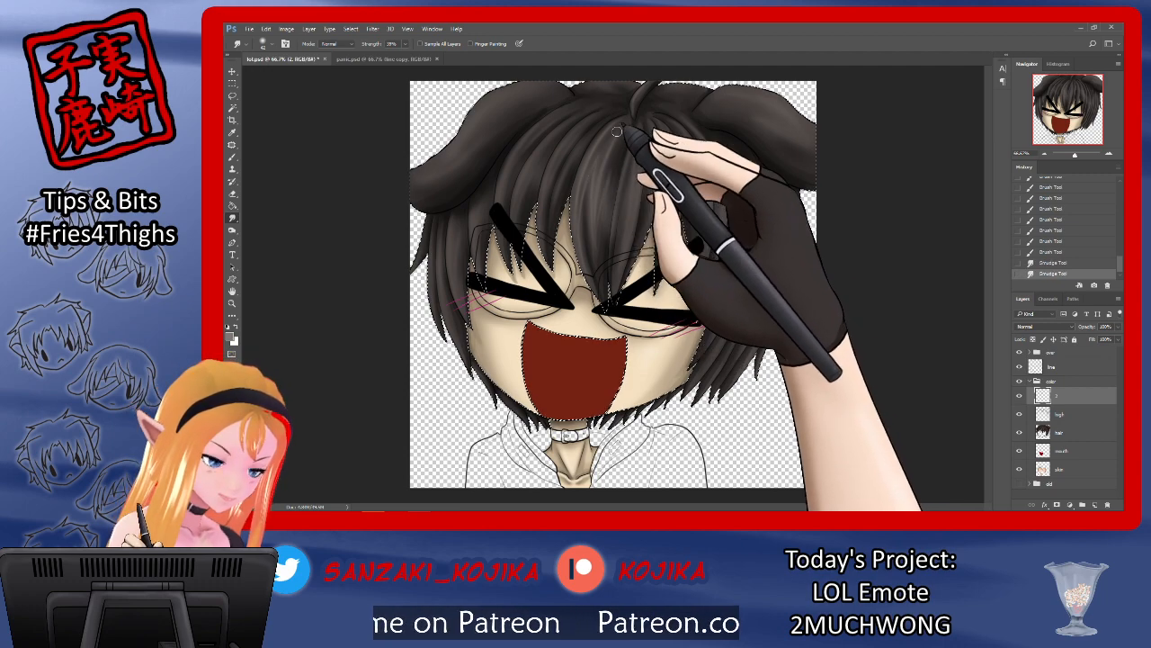
{"action": "left_click", "coordinate": [262, 43]}
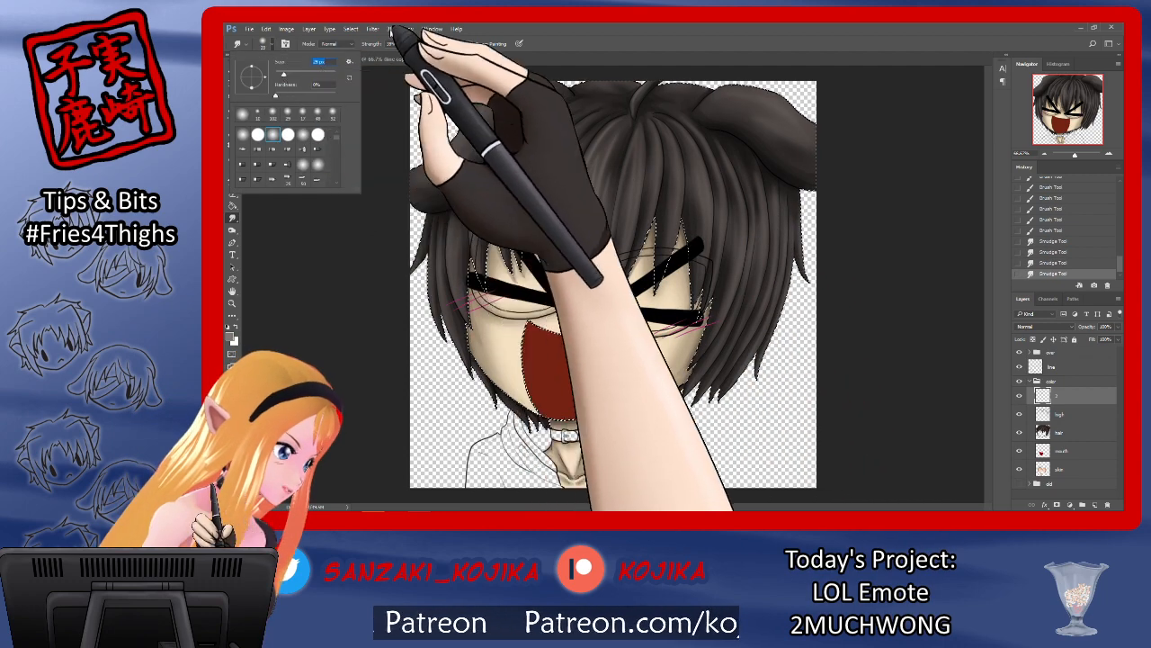
{"action": "left_click", "coordinate": [606, 142]}
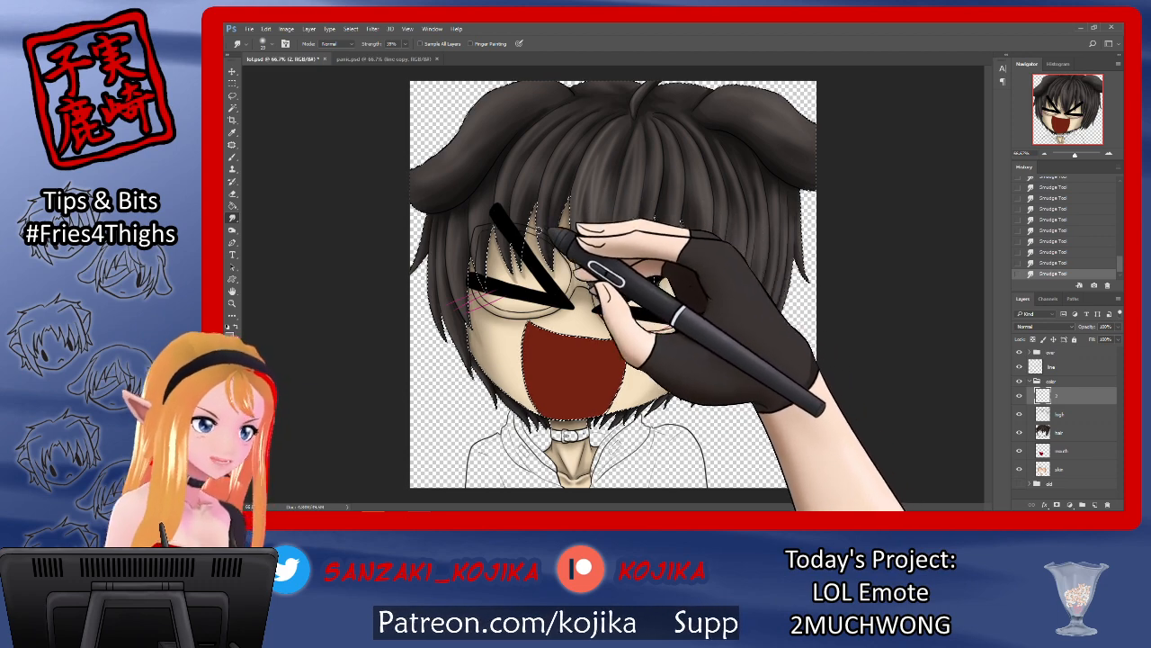
Step: Brush fine highlights down the central bangs from the crown, smudge them along the strands, and save the file
{"action": "left_click", "coordinate": [232, 156]}
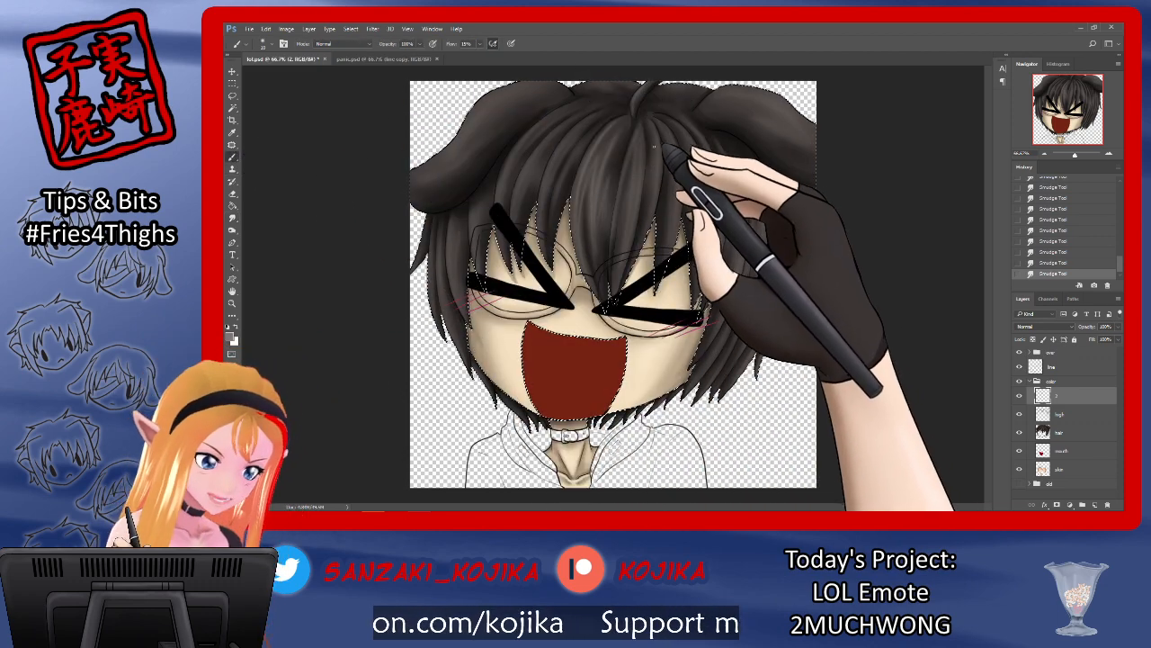
{"action": "left_click_drag", "start_coordinate": [594, 99], "coordinate": [612, 161]}
{"action": "left_click_drag", "start_coordinate": [630, 94], "coordinate": [648, 207]}
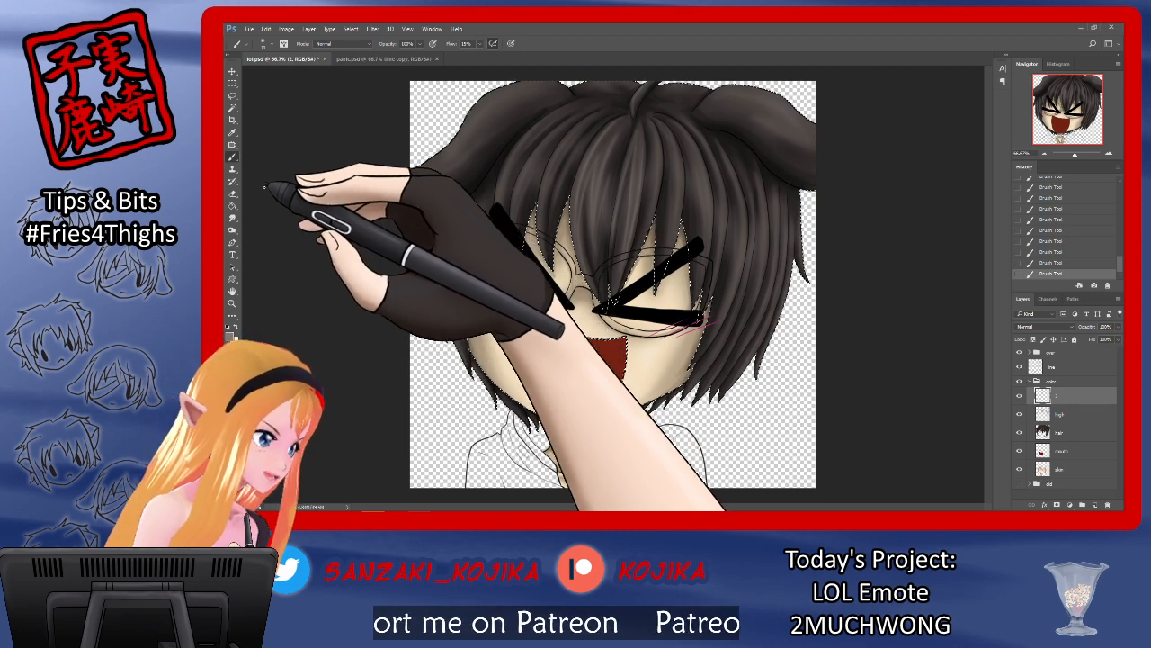
{"action": "left_click", "coordinate": [232, 217]}
{"action": "mouse_move", "coordinate": [651, 219]}
{"action": "left_mouse_down"}
{"action": "mouse_move", "coordinate": [607, 270]}
{"action": "mouse_move", "coordinate": [626, 179]}
{"action": "left_mouse_up"}
{"action": "left_click_drag", "start_coordinate": [626, 238], "coordinate": [633, 180]}
{"action": "mouse_move", "coordinate": [637, 189]}
{"action": "left_mouse_down"}
{"action": "mouse_move", "coordinate": [649, 144]}
{"action": "mouse_move", "coordinate": [646, 171]}
{"action": "left_mouse_up"}
{"action": "left_click_drag", "start_coordinate": [647, 157], "coordinate": [645, 116]}
{"action": "key", "text": "ctrl+s"}
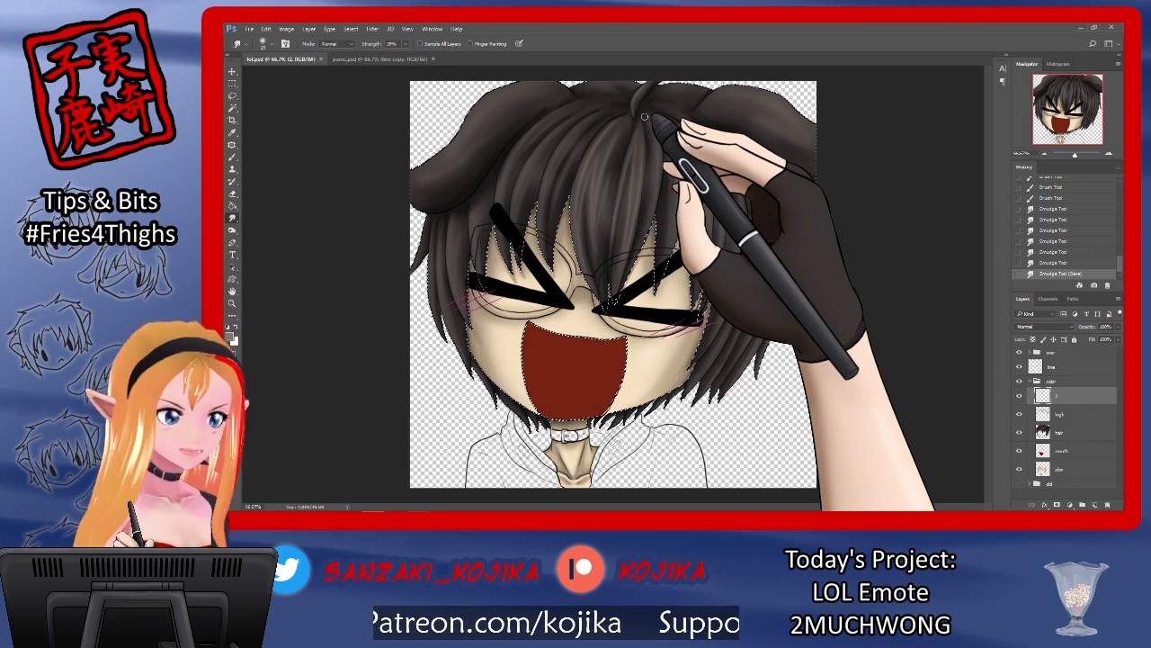
Step: Paint thin highlights on the bangs strands just right of centre and soften them with the Smudge tool
{"action": "left_click", "coordinate": [232, 156]}
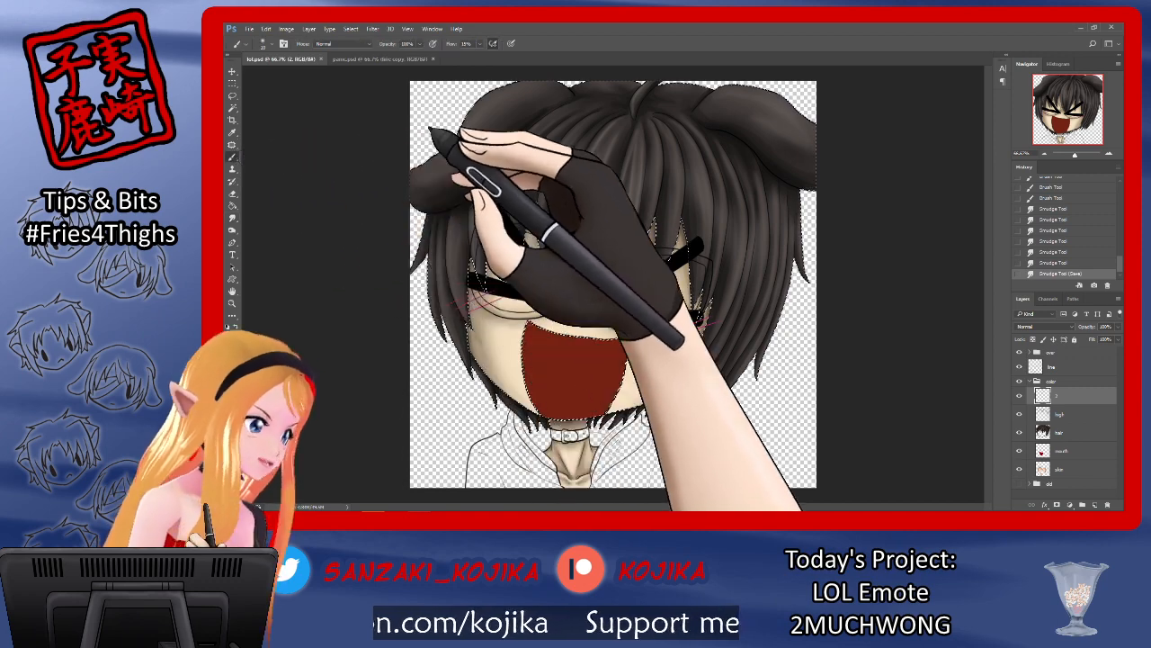
{"action": "mouse_move", "coordinate": [657, 135]}
{"action": "left_mouse_down"}
{"action": "mouse_move", "coordinate": [678, 162]}
{"action": "mouse_move", "coordinate": [681, 198]}
{"action": "left_mouse_up"}
{"action": "left_click_drag", "start_coordinate": [667, 161], "coordinate": [655, 241]}
{"action": "left_click_drag", "start_coordinate": [651, 232], "coordinate": [643, 260]}
{"action": "mouse_move", "coordinate": [656, 211]}
{"action": "left_mouse_down"}
{"action": "mouse_move", "coordinate": [648, 239]}
{"action": "mouse_move", "coordinate": [656, 211]}
{"action": "left_mouse_up"}
{"action": "mouse_move", "coordinate": [658, 124]}
{"action": "left_mouse_down"}
{"action": "mouse_move", "coordinate": [639, 236]}
{"action": "mouse_move", "coordinate": [652, 186]}
{"action": "mouse_move", "coordinate": [644, 104]}
{"action": "mouse_move", "coordinate": [657, 133]}
{"action": "left_mouse_up"}
{"action": "left_click", "coordinate": [232, 216]}
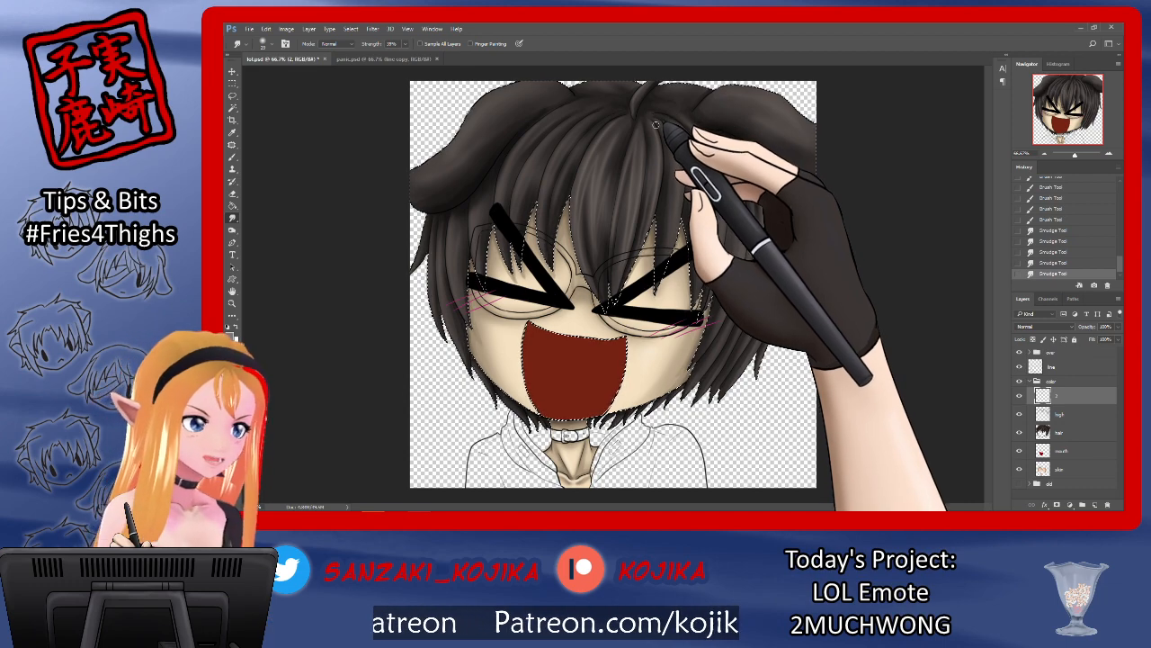
Step: Add fine highlights to the strands above the right eye and smudge them from the crown to the tips
{"action": "left_click", "coordinate": [232, 157]}
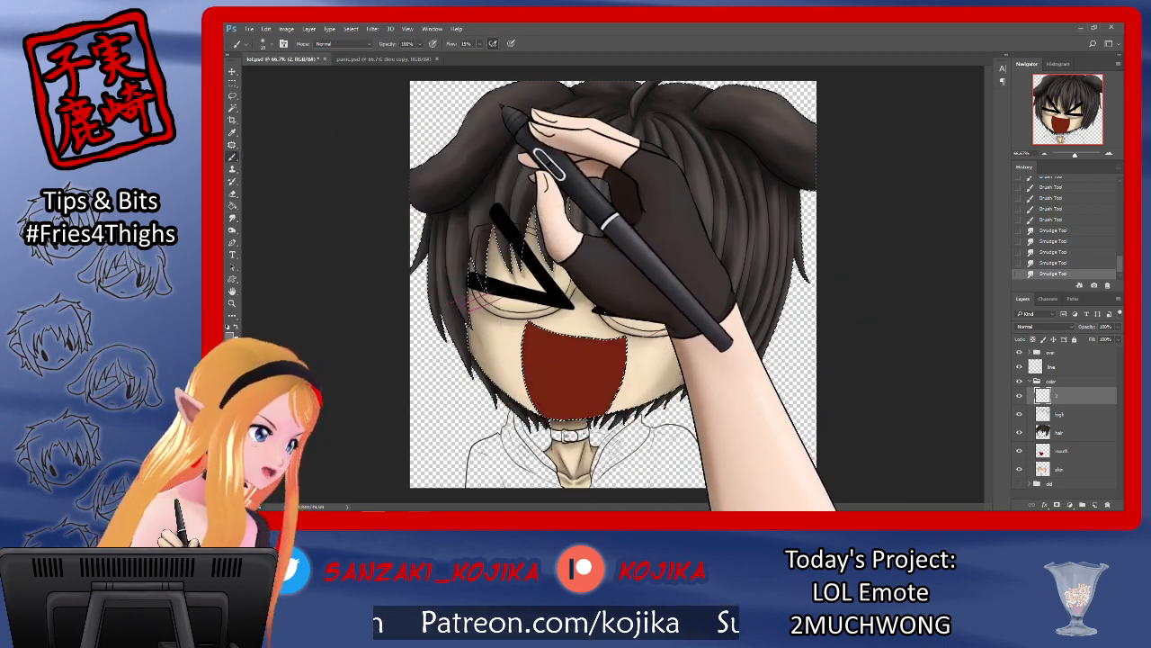
{"action": "left_click_drag", "start_coordinate": [669, 122], "coordinate": [680, 204]}
{"action": "left_click_drag", "start_coordinate": [677, 196], "coordinate": [678, 212]}
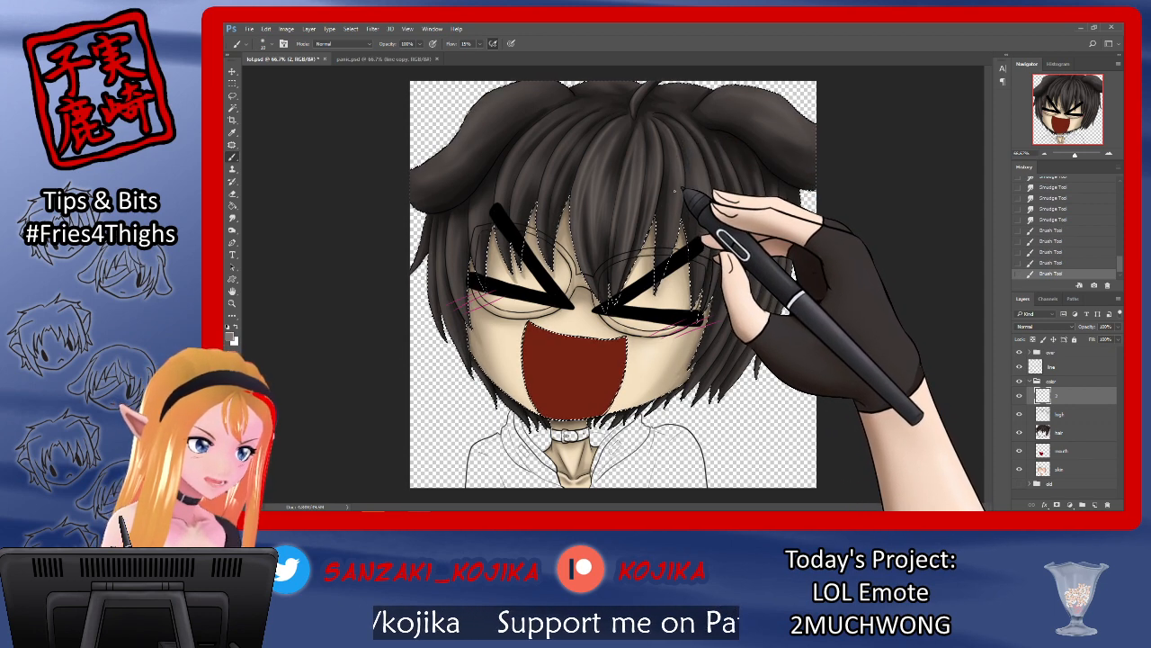
{"action": "mouse_move", "coordinate": [693, 187]}
{"action": "left_mouse_down"}
{"action": "mouse_move", "coordinate": [695, 207]}
{"action": "mouse_move", "coordinate": [669, 200]}
{"action": "left_mouse_up"}
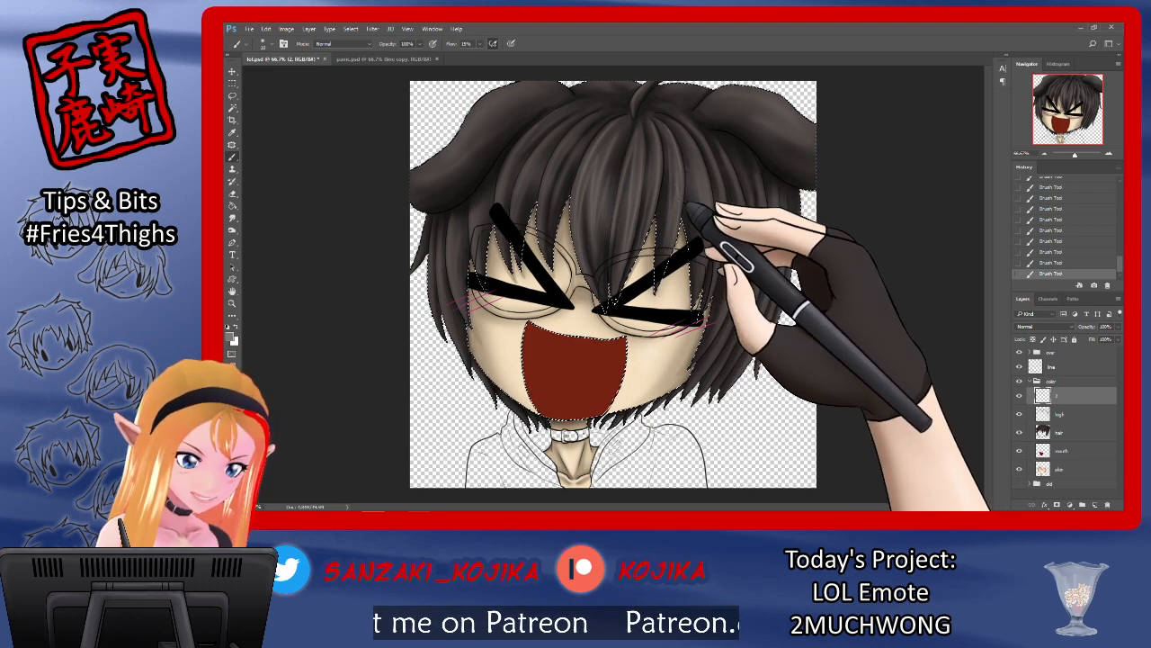
{"action": "left_click", "coordinate": [232, 217]}
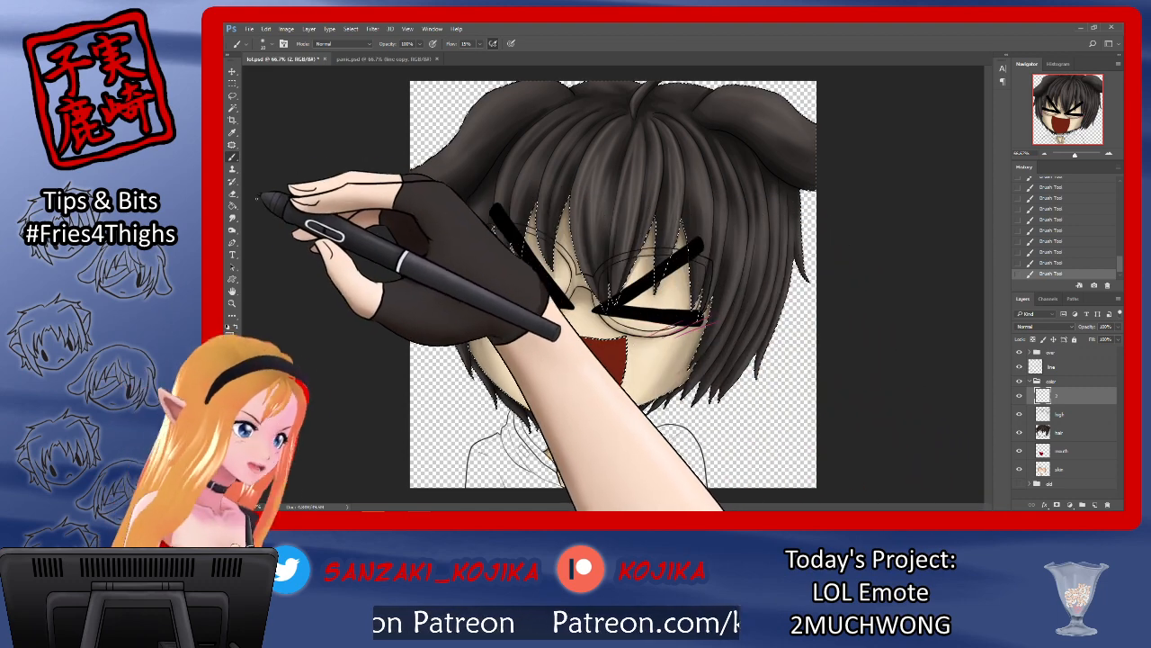
{"action": "left_click_drag", "start_coordinate": [665, 151], "coordinate": [667, 219]}
{"action": "left_click_drag", "start_coordinate": [667, 209], "coordinate": [668, 226]}
{"action": "left_click_drag", "start_coordinate": [670, 220], "coordinate": [666, 248]}
{"action": "left_click_drag", "start_coordinate": [663, 239], "coordinate": [661, 256]}
{"action": "left_click_drag", "start_coordinate": [676, 192], "coordinate": [681, 207]}
{"action": "left_click_drag", "start_coordinate": [672, 144], "coordinate": [676, 163]}
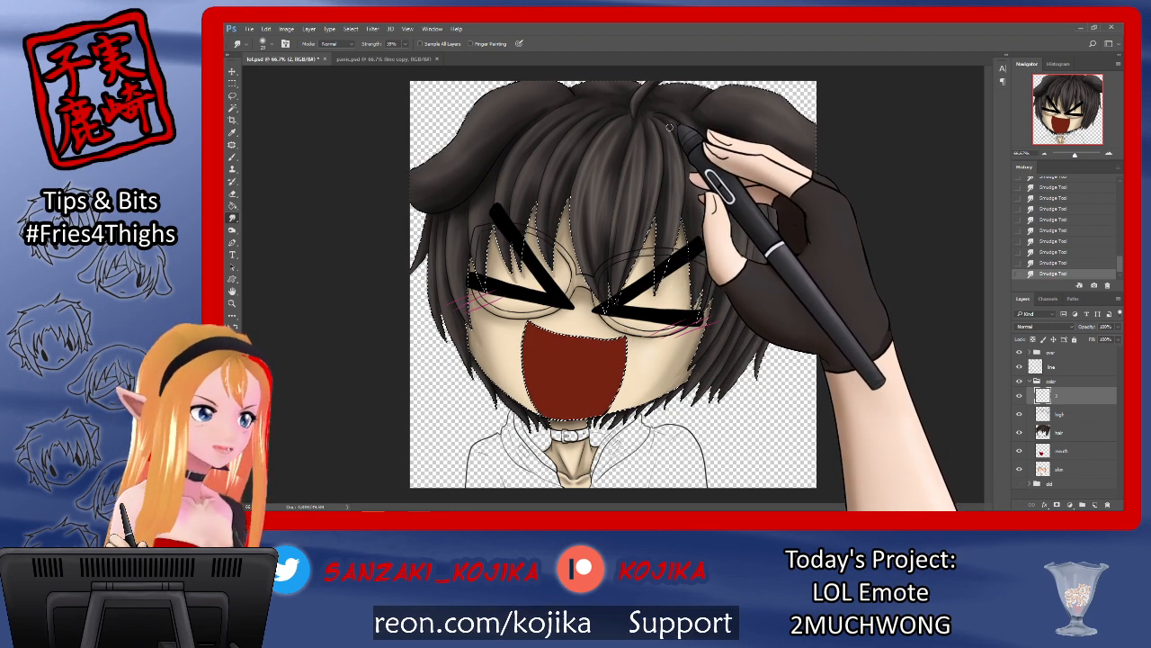
Step: Paint highlights on the strands between the bangs and the right ear and blend them with the Smudge tool
{"action": "left_click", "coordinate": [232, 156]}
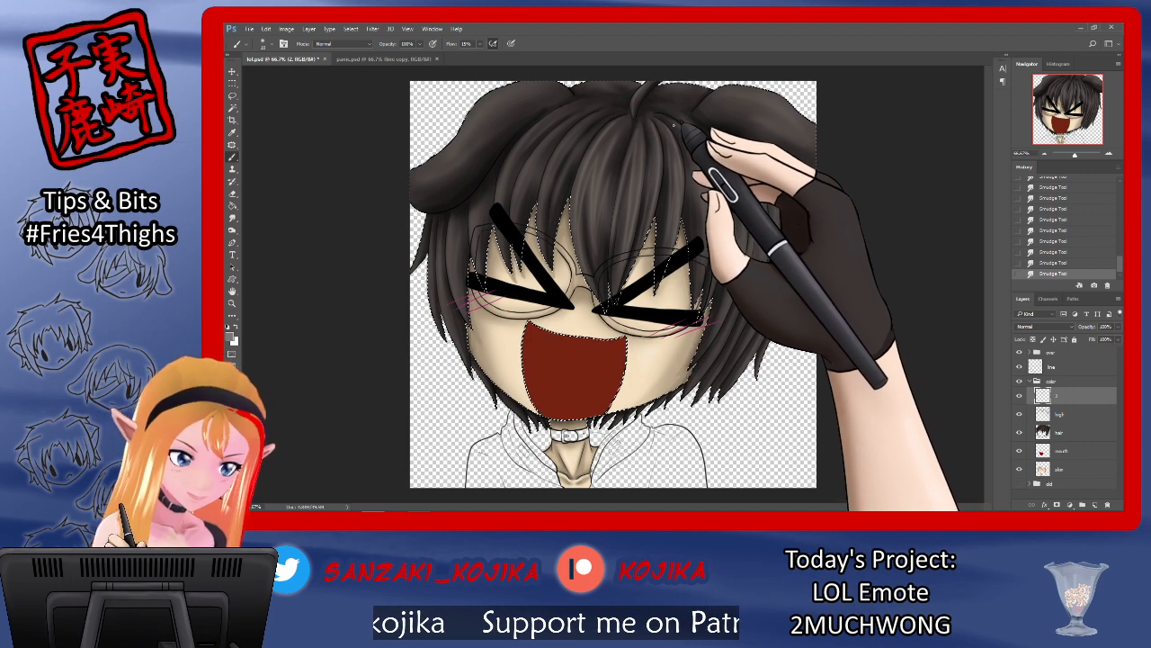
{"action": "left_click_drag", "start_coordinate": [689, 145], "coordinate": [692, 154]}
{"action": "left_click_drag", "start_coordinate": [691, 150], "coordinate": [698, 164]}
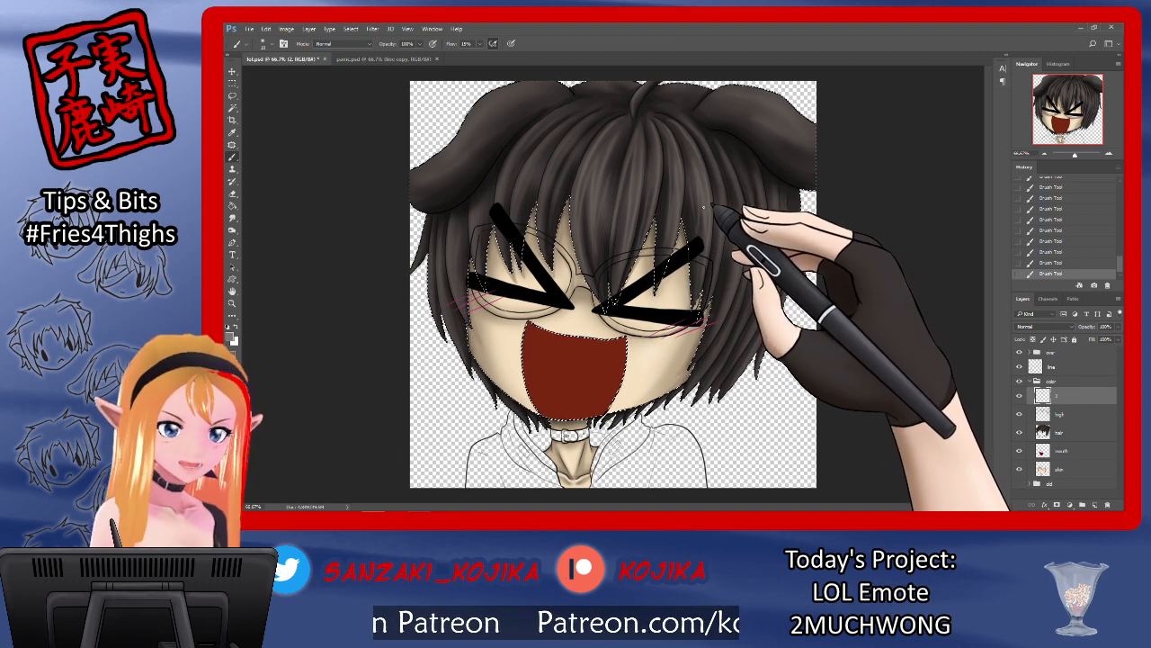
{"action": "left_click", "coordinate": [232, 217]}
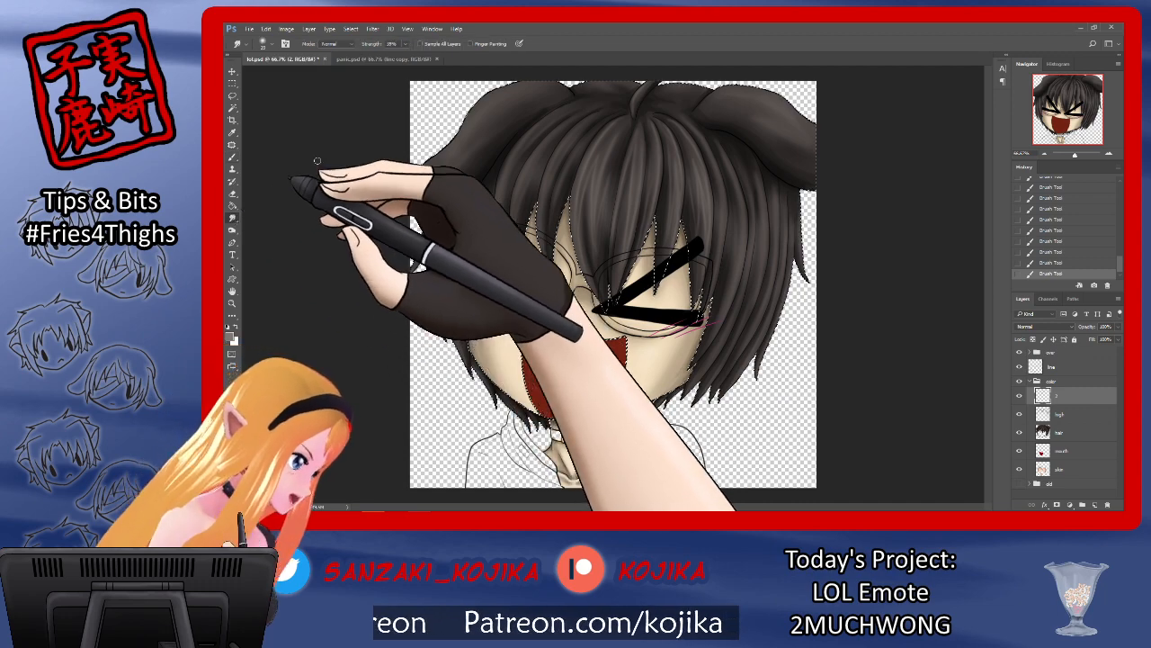
{"action": "mouse_move", "coordinate": [681, 167]}
{"action": "left_mouse_down"}
{"action": "mouse_move", "coordinate": [691, 152]}
{"action": "mouse_move", "coordinate": [703, 198]}
{"action": "mouse_move", "coordinate": [724, 202]}
{"action": "left_mouse_up"}
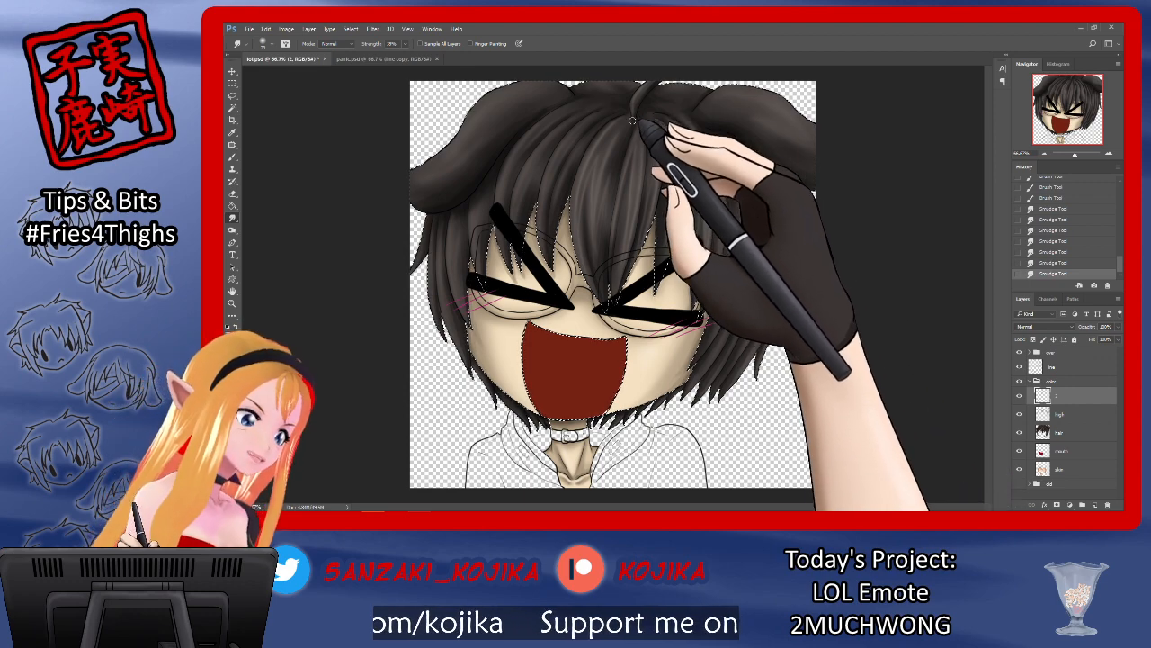
{"action": "left_click_drag", "start_coordinate": [665, 170], "coordinate": [657, 135]}
Step: Brush thin highlights onto the side hair beneath the right ear and smudge them into the strands
{"action": "key", "text": "b"}
{"action": "left_click_drag", "start_coordinate": [734, 159], "coordinate": [734, 155]}
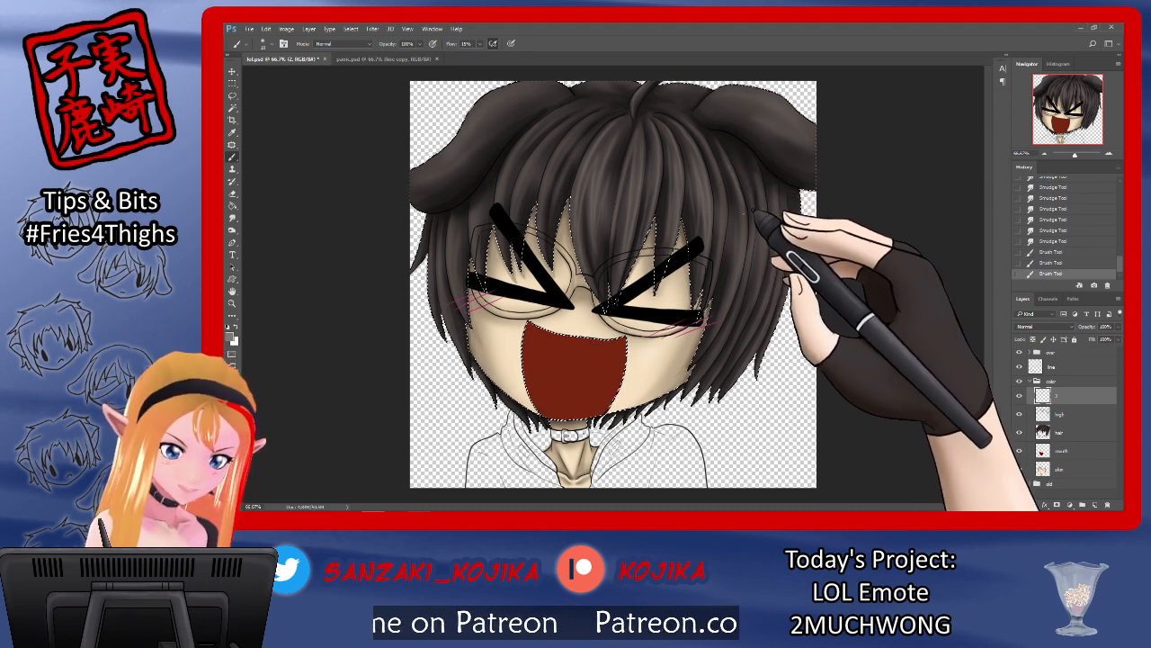
{"action": "left_click_drag", "start_coordinate": [740, 259], "coordinate": [735, 256]}
{"action": "left_click_drag", "start_coordinate": [734, 254], "coordinate": [728, 243]}
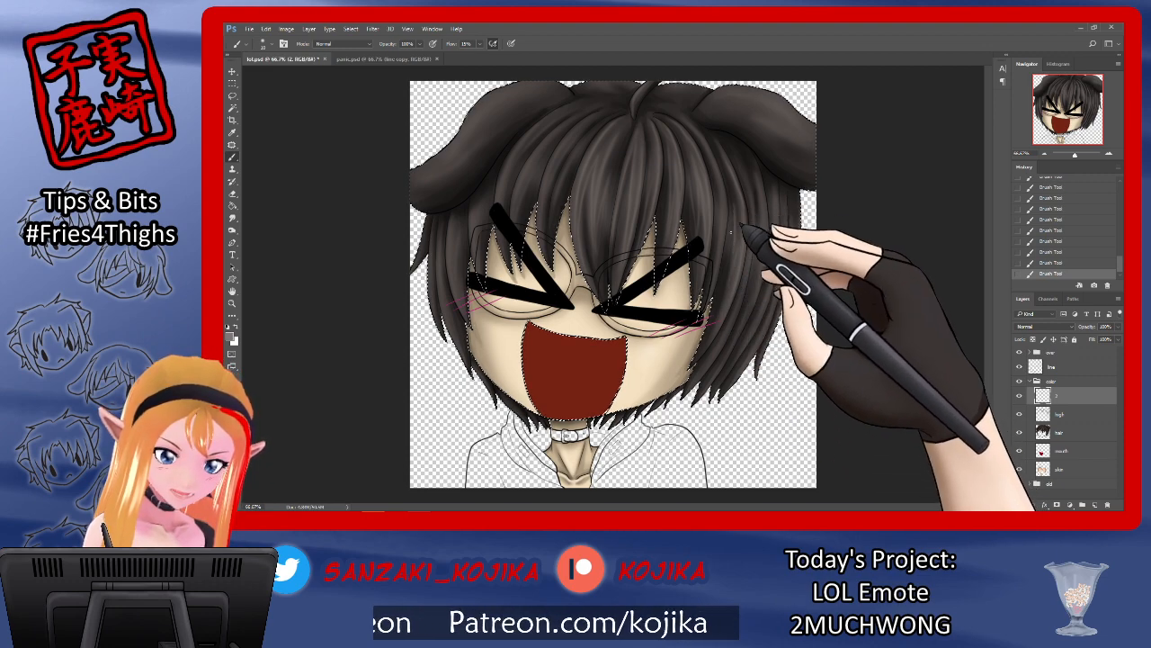
{"action": "left_click", "coordinate": [232, 217]}
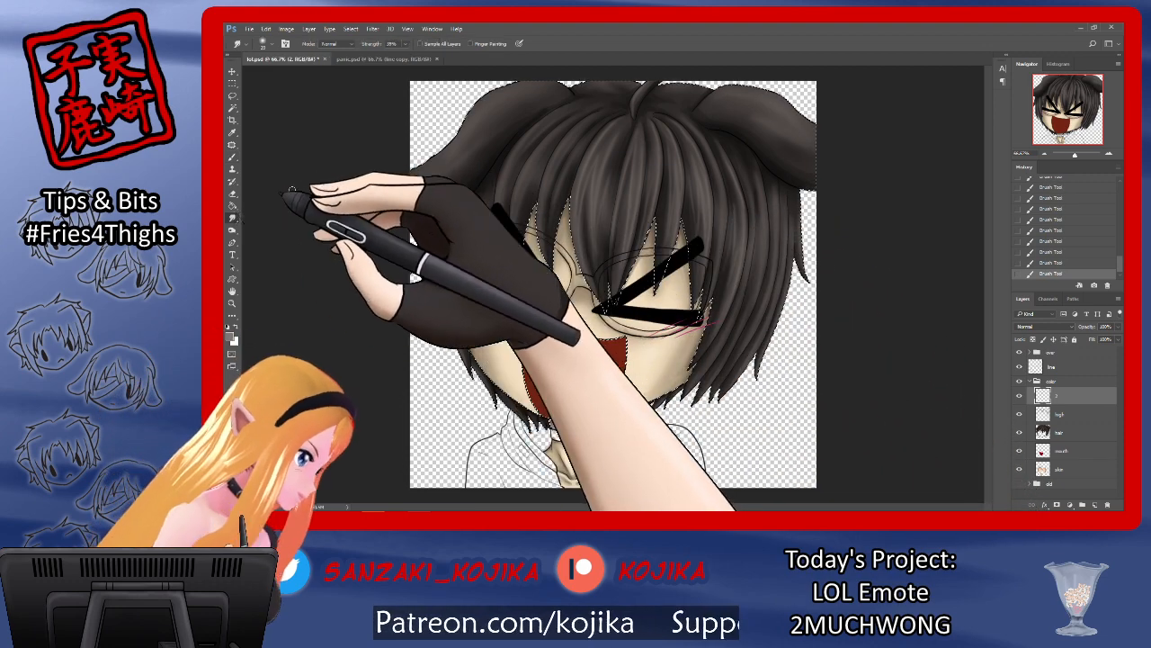
{"action": "mouse_move", "coordinate": [727, 209]}
{"action": "left_mouse_down"}
{"action": "mouse_move", "coordinate": [728, 177]}
{"action": "mouse_move", "coordinate": [723, 276]}
{"action": "mouse_move", "coordinate": [739, 248]}
{"action": "mouse_move", "coordinate": [710, 340]}
{"action": "mouse_move", "coordinate": [741, 231]}
{"action": "mouse_move", "coordinate": [713, 134]}
{"action": "mouse_move", "coordinate": [703, 137]}
{"action": "mouse_move", "coordinate": [723, 198]}
{"action": "left_mouse_up"}
Step: Add more fine highlights beside the right temple, blend them with the Smudge tool, and save the file
{"action": "left_click", "coordinate": [232, 157]}
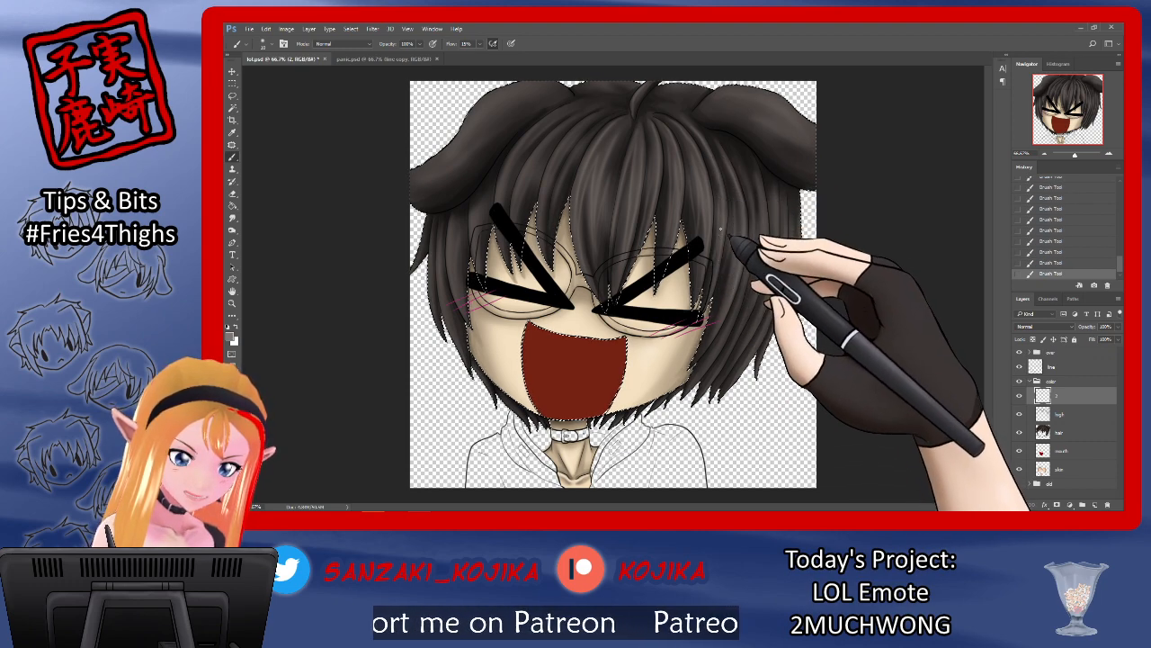
{"action": "left_click", "coordinate": [232, 217]}
{"action": "mouse_move", "coordinate": [716, 216]}
{"action": "left_mouse_down"}
{"action": "mouse_move", "coordinate": [699, 229]}
{"action": "mouse_move", "coordinate": [706, 161]}
{"action": "mouse_move", "coordinate": [711, 176]}
{"action": "left_mouse_up"}
{"action": "left_click_drag", "start_coordinate": [720, 211], "coordinate": [727, 247]}
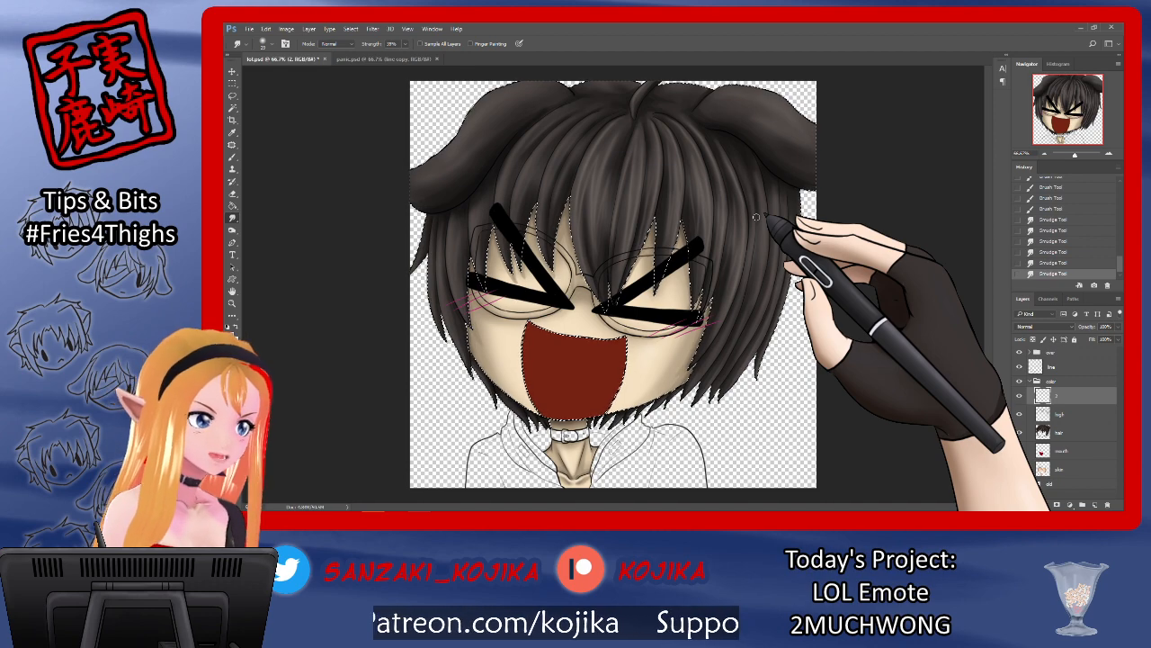
{"action": "key", "text": "ctrl+s"}
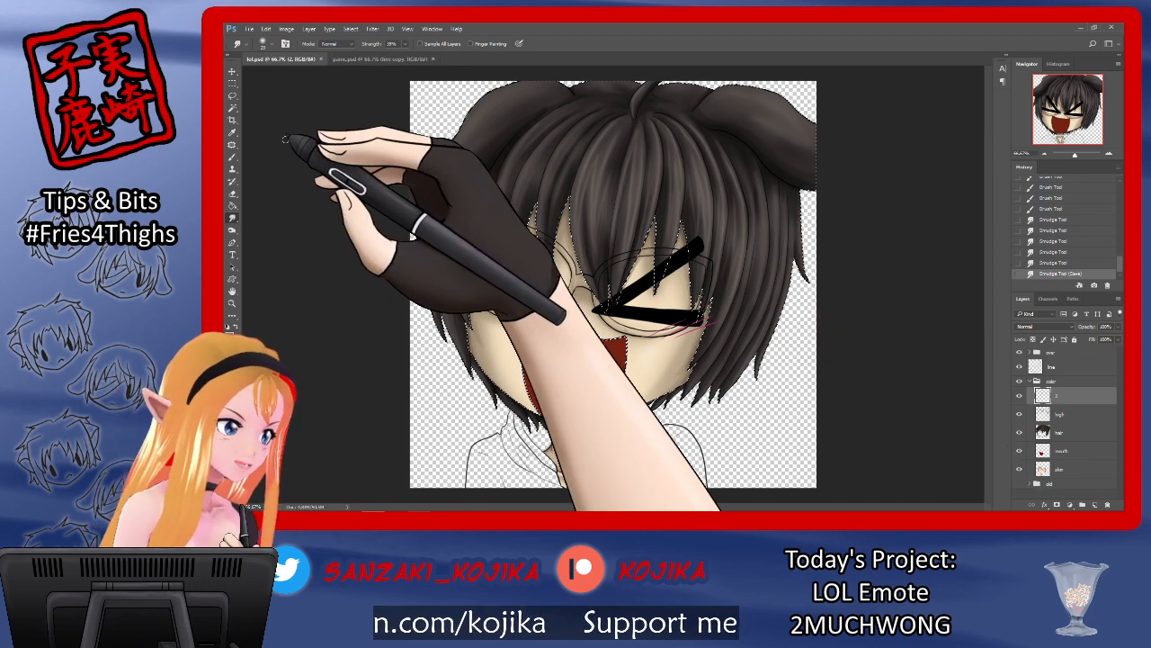
Step: Paint long highlights down the outer right side hair toward the tips, smudge them smooth, and save the file
{"action": "key", "text": "b"}
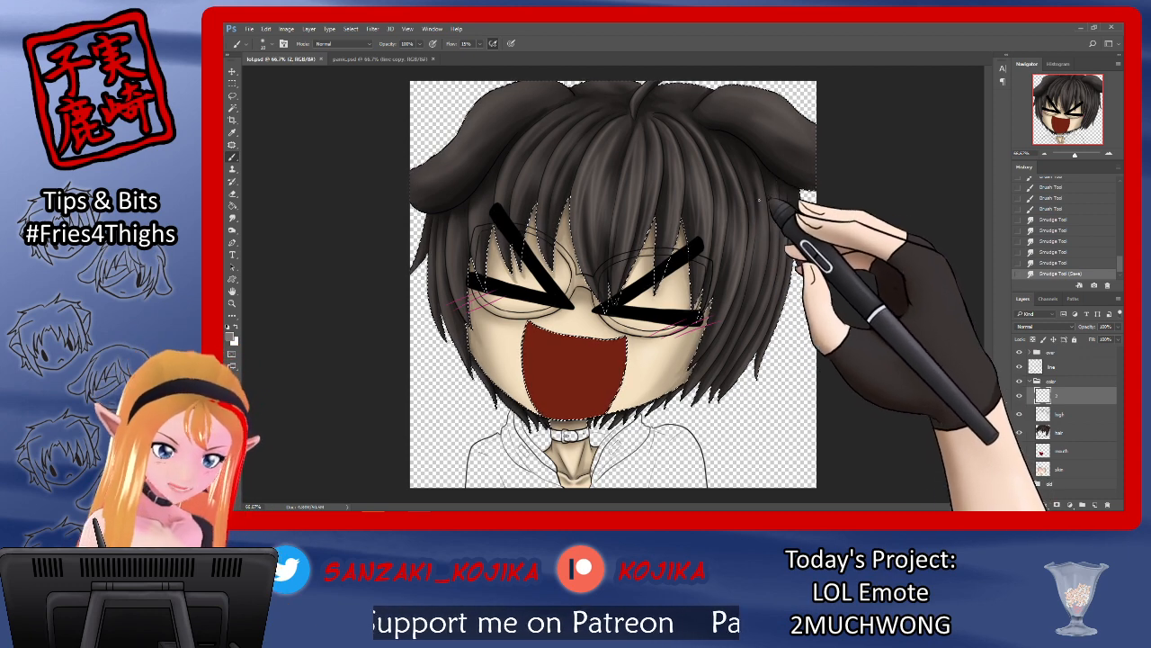
{"action": "left_click_drag", "start_coordinate": [762, 193], "coordinate": [757, 241]}
{"action": "left_click_drag", "start_coordinate": [757, 229], "coordinate": [752, 295]}
{"action": "left_click_drag", "start_coordinate": [754, 286], "coordinate": [746, 322]}
{"action": "left_click_drag", "start_coordinate": [769, 194], "coordinate": [761, 254]}
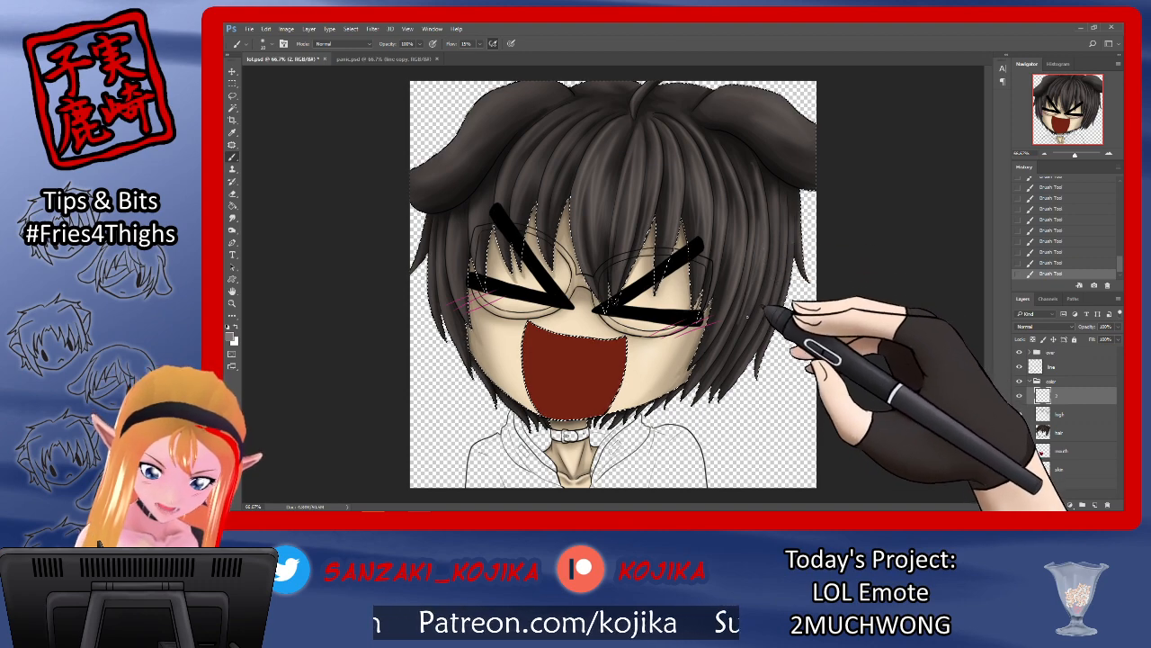
{"action": "left_click", "coordinate": [232, 218]}
{"action": "mouse_move", "coordinate": [761, 160]}
{"action": "left_mouse_down"}
{"action": "mouse_move", "coordinate": [753, 290]}
{"action": "mouse_move", "coordinate": [733, 334]}
{"action": "mouse_move", "coordinate": [755, 286]}
{"action": "mouse_move", "coordinate": [734, 336]}
{"action": "left_mouse_up"}
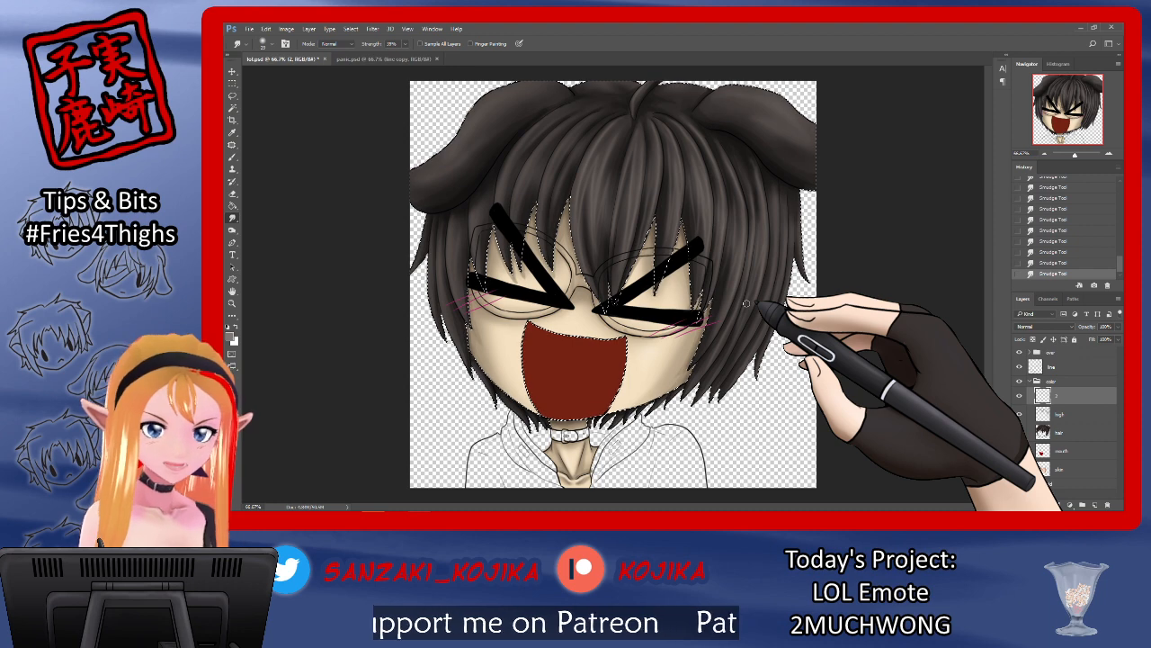
{"action": "left_click", "coordinate": [232, 156]}
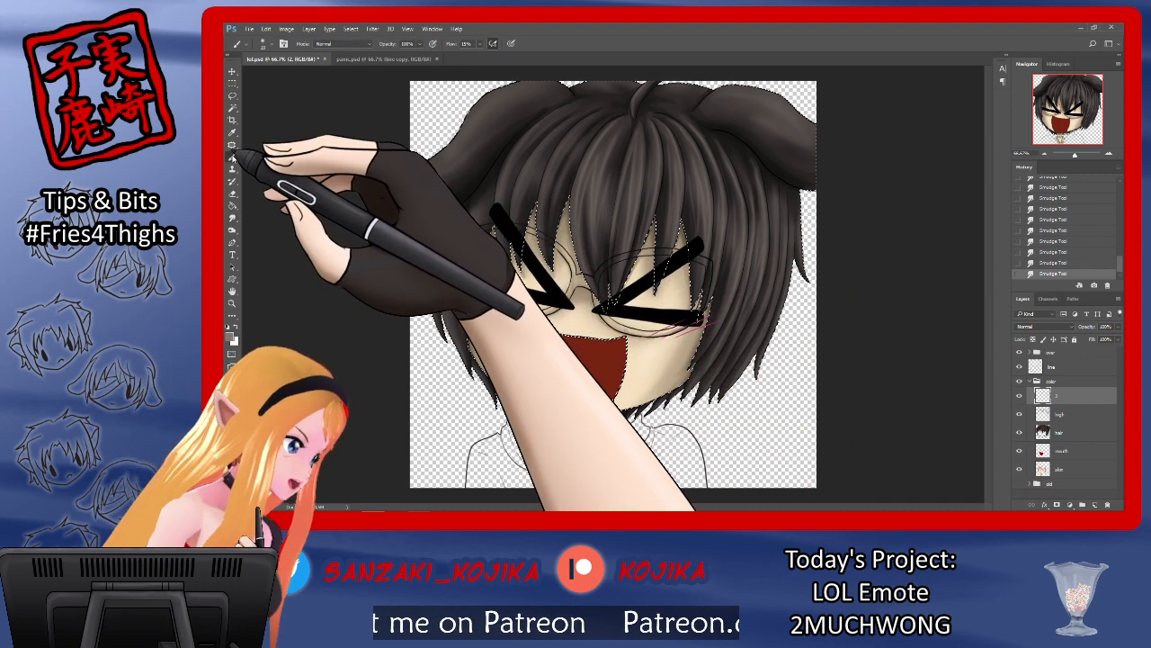
{"action": "key", "text": "ctrl+s"}
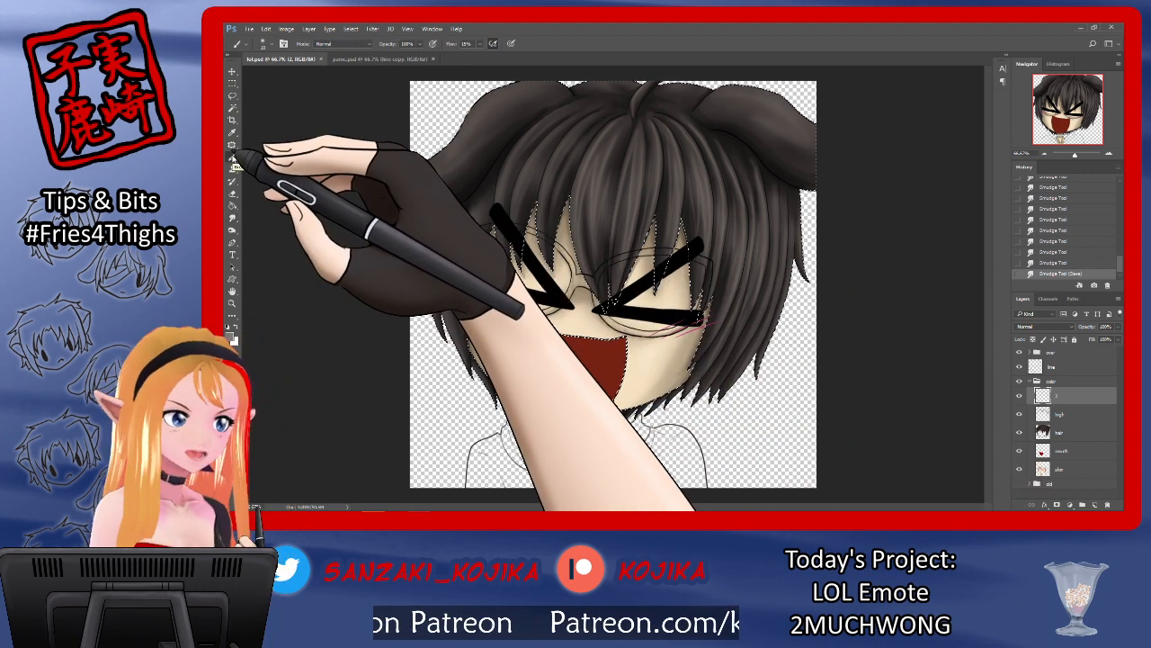
Step: Paint thin highlights along the outermost strands of the right side hair, blend them with the Smudge tool, and save the file
{"action": "left_click", "coordinate": [805, 223]}
{"action": "left_click", "coordinate": [805, 222]}
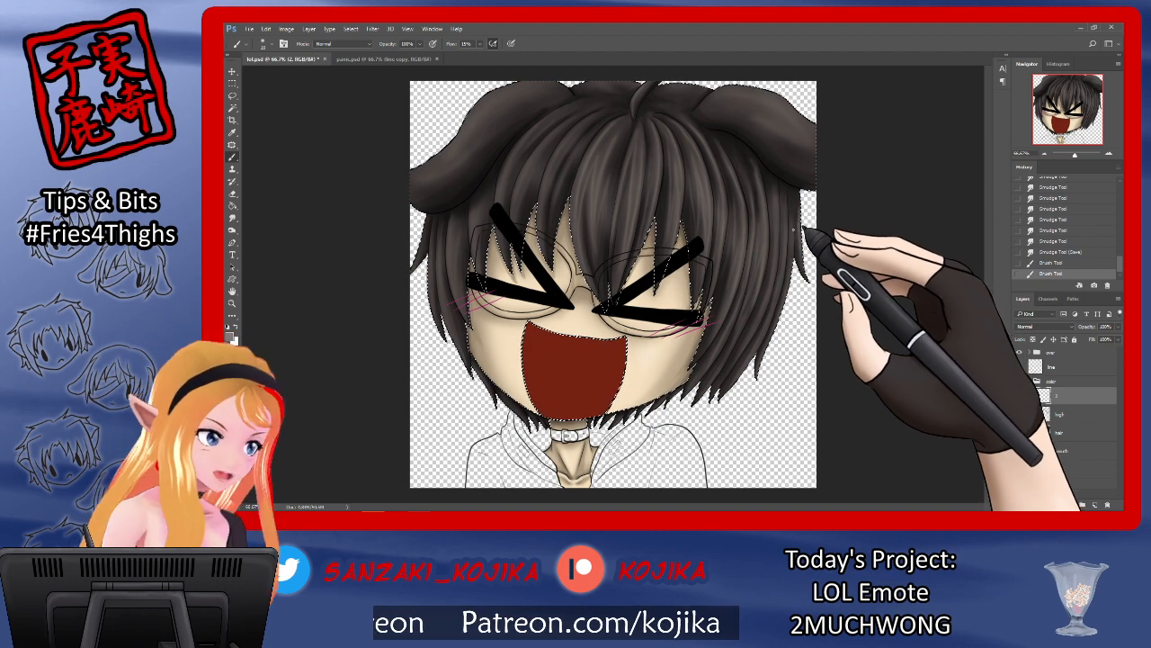
{"action": "left_click_drag", "start_coordinate": [785, 209], "coordinate": [786, 250]}
{"action": "left_click_drag", "start_coordinate": [785, 214], "coordinate": [770, 313]}
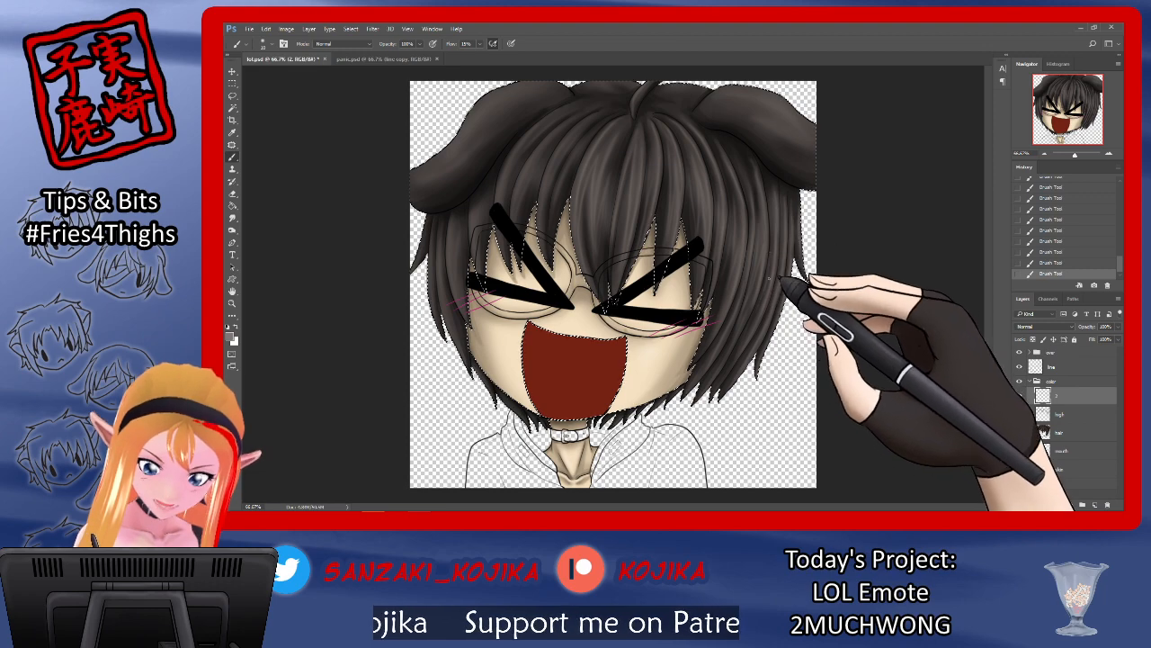
{"action": "left_click", "coordinate": [232, 217]}
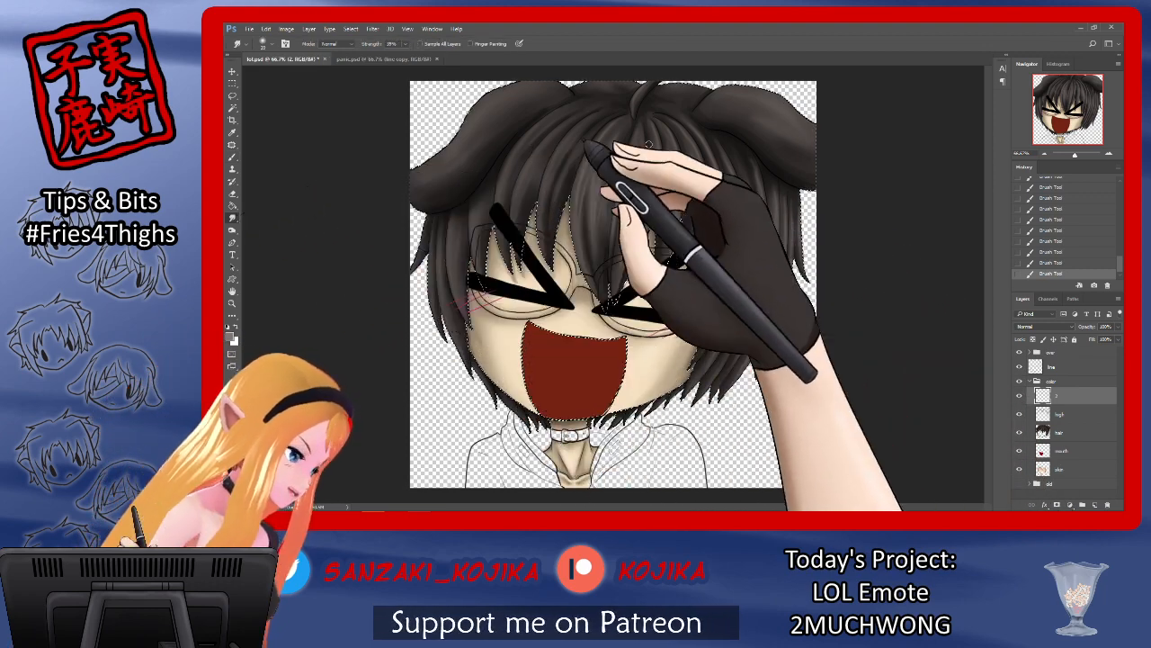
{"action": "mouse_move", "coordinate": [772, 235]}
{"action": "left_mouse_down"}
{"action": "mouse_move", "coordinate": [768, 286]}
{"action": "mouse_move", "coordinate": [775, 256]}
{"action": "mouse_move", "coordinate": [750, 257]}
{"action": "left_mouse_up"}
{"action": "mouse_move", "coordinate": [791, 207]}
{"action": "left_mouse_down"}
{"action": "mouse_move", "coordinate": [797, 175]}
{"action": "mouse_move", "coordinate": [784, 176]}
{"action": "mouse_move", "coordinate": [780, 224]}
{"action": "left_mouse_up"}
{"action": "left_click_drag", "start_coordinate": [770, 183], "coordinate": [772, 204]}
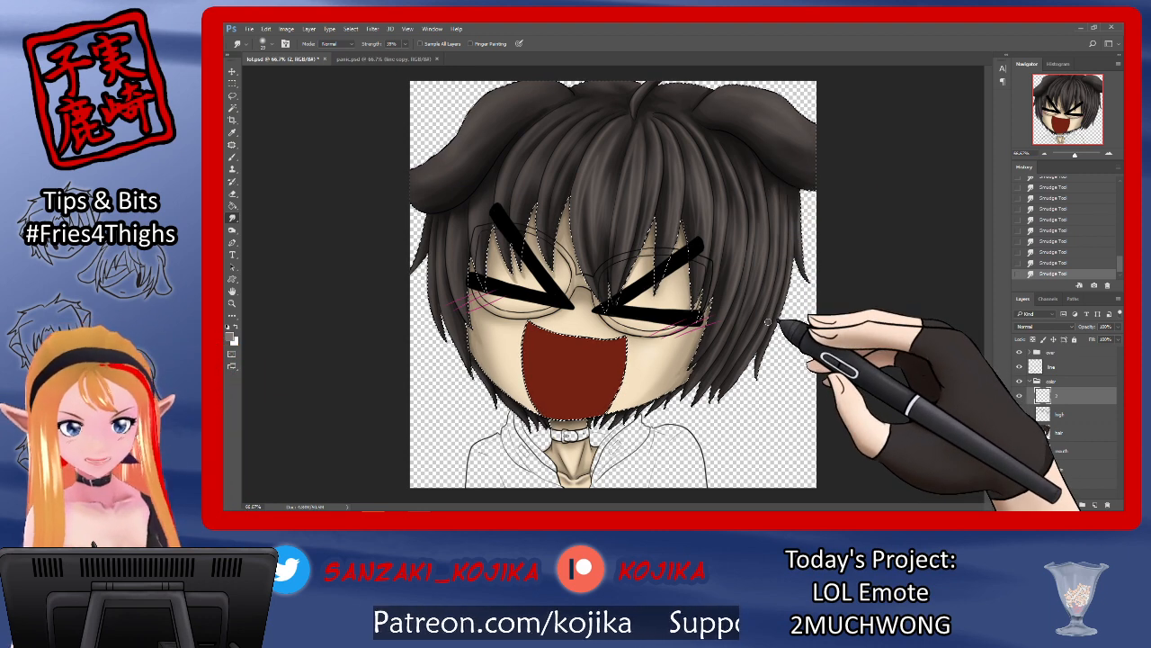
{"action": "key", "text": "ctrl+s"}
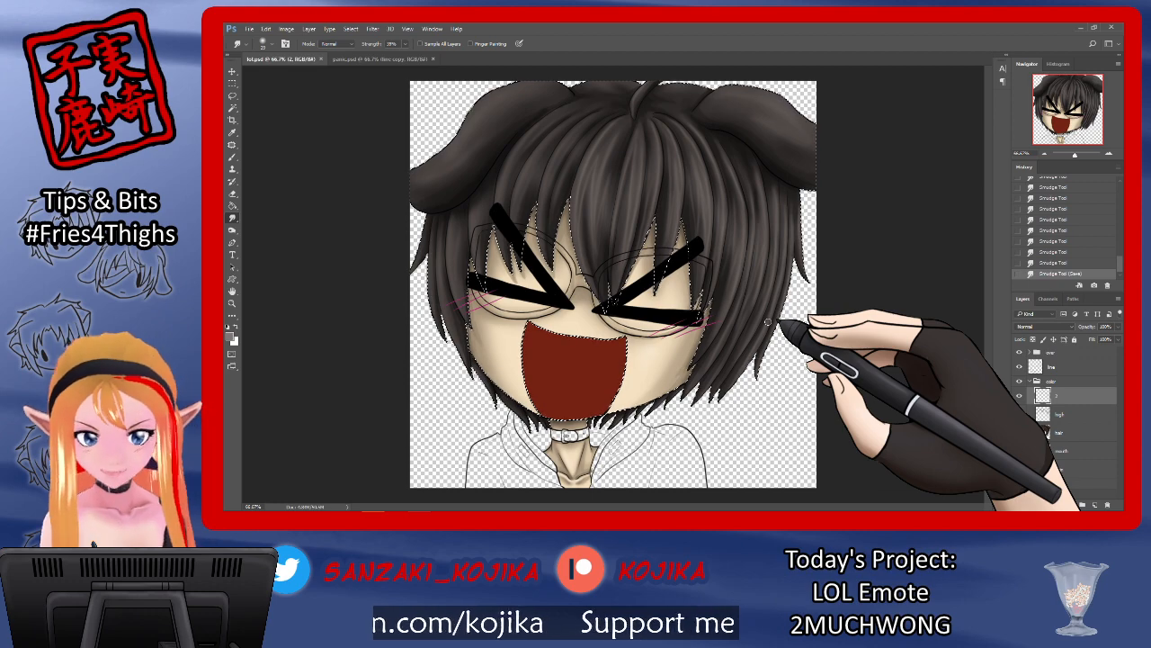
Step: Brush fine highlights up the strands left of the central parting and smudge them into the hair
{"action": "left_click", "coordinate": [232, 155]}
{"action": "mouse_move", "coordinate": [578, 201]}
{"action": "left_mouse_down"}
{"action": "mouse_move", "coordinate": [588, 170]}
{"action": "mouse_move", "coordinate": [567, 176]}
{"action": "mouse_move", "coordinate": [585, 152]}
{"action": "mouse_move", "coordinate": [570, 156]}
{"action": "mouse_move", "coordinate": [591, 129]}
{"action": "left_mouse_up"}
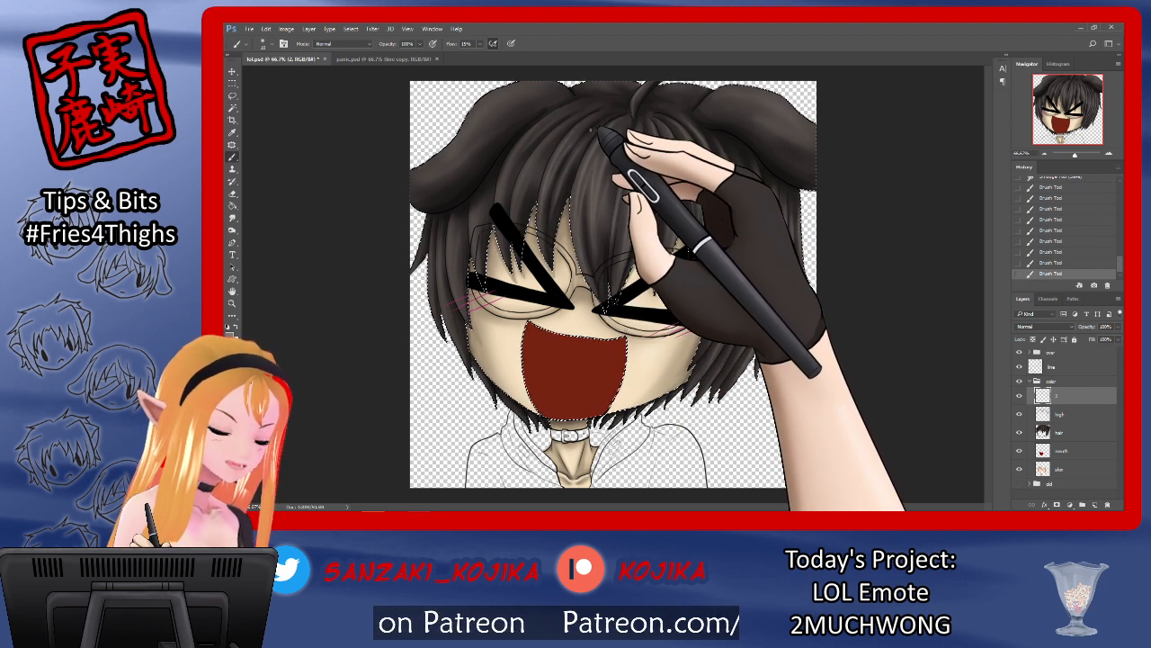
{"action": "left_click", "coordinate": [233, 218]}
{"action": "left_click_drag", "start_coordinate": [567, 140], "coordinate": [573, 134]}
{"action": "left_click_drag", "start_coordinate": [576, 133], "coordinate": [580, 127]}
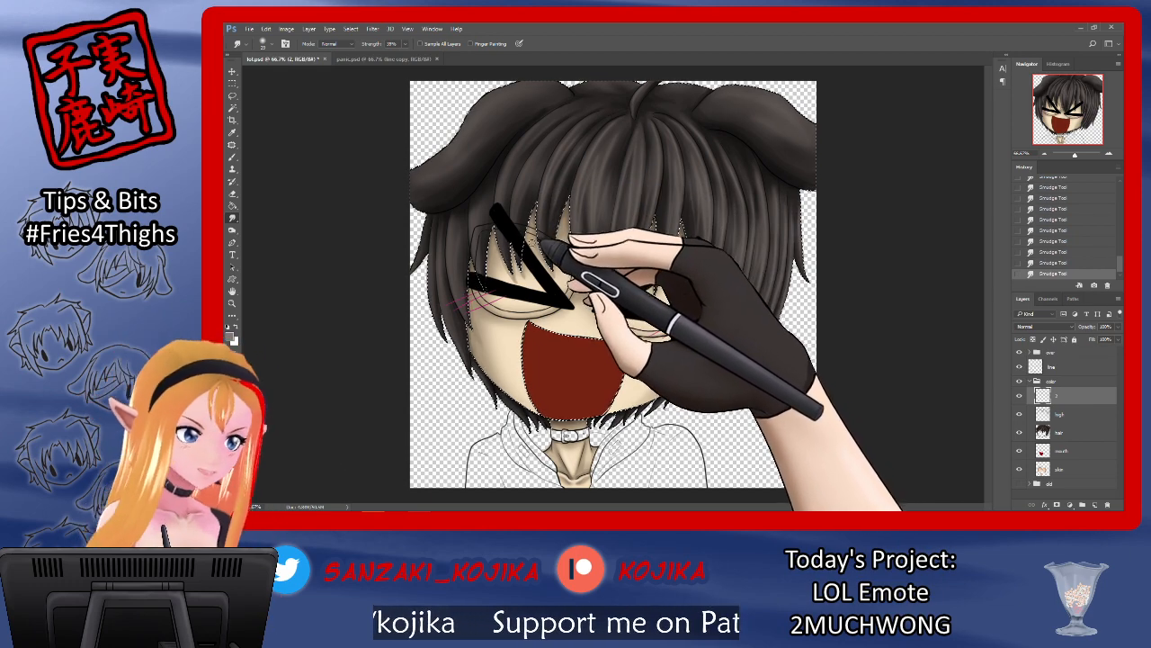
{"action": "key", "text": "b"}
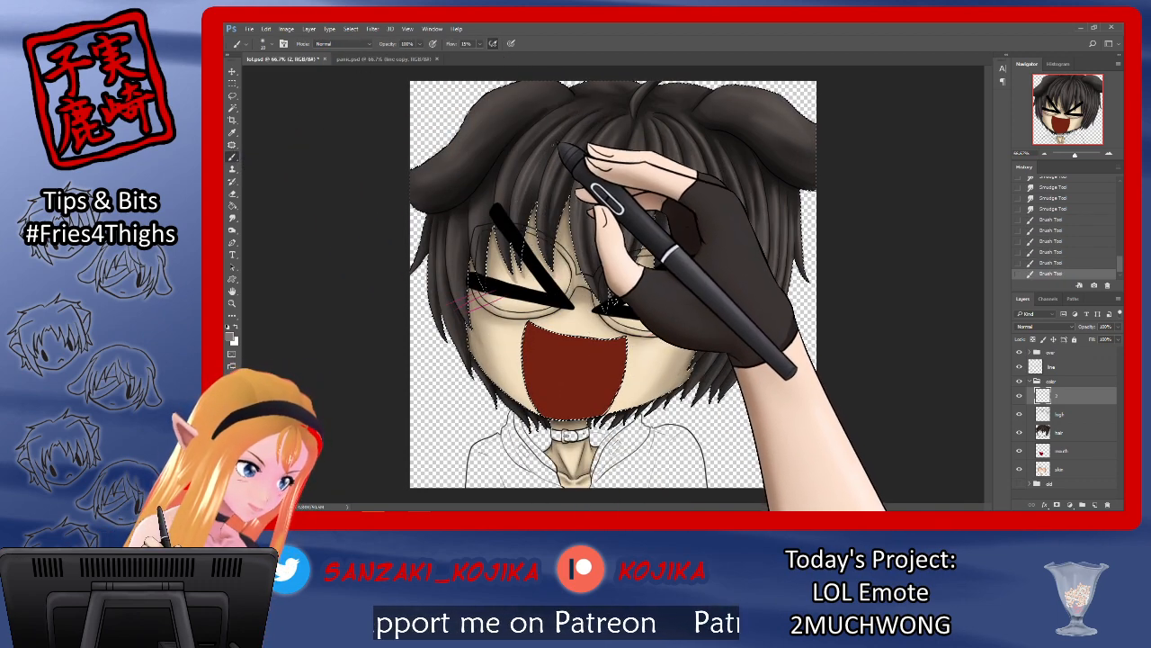
{"action": "key", "text": "r"}
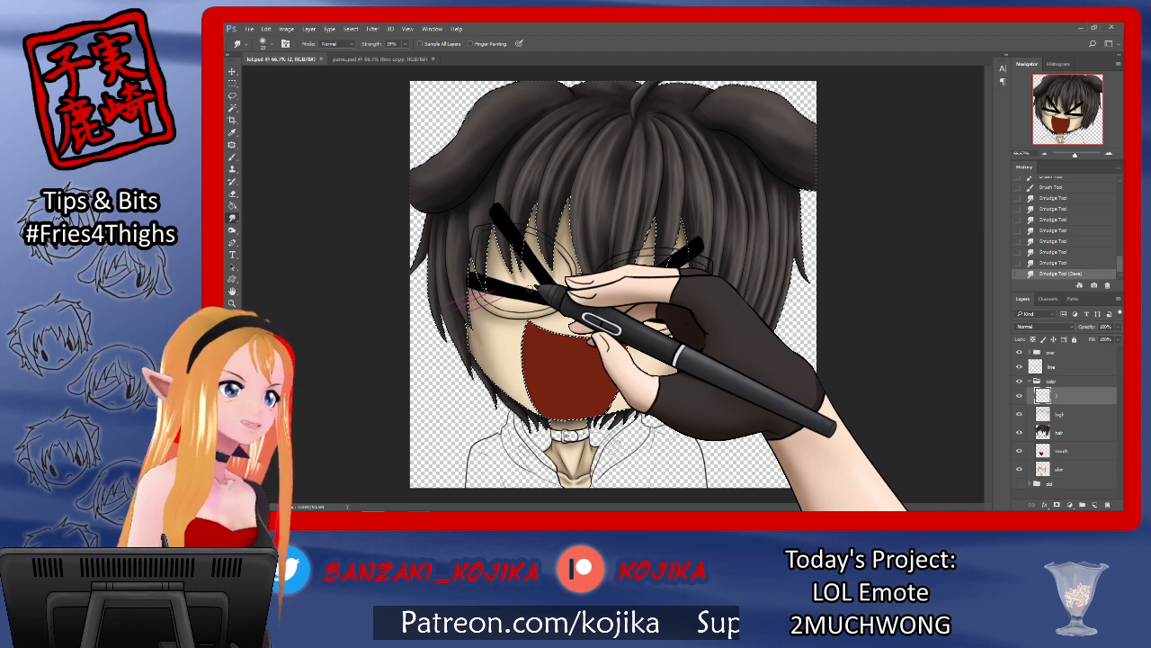
Step: Add highlights to the bangs and temple strands beside the left ear, smooth them with the Smudge tool, and save the file
{"action": "left_click", "coordinate": [232, 155]}
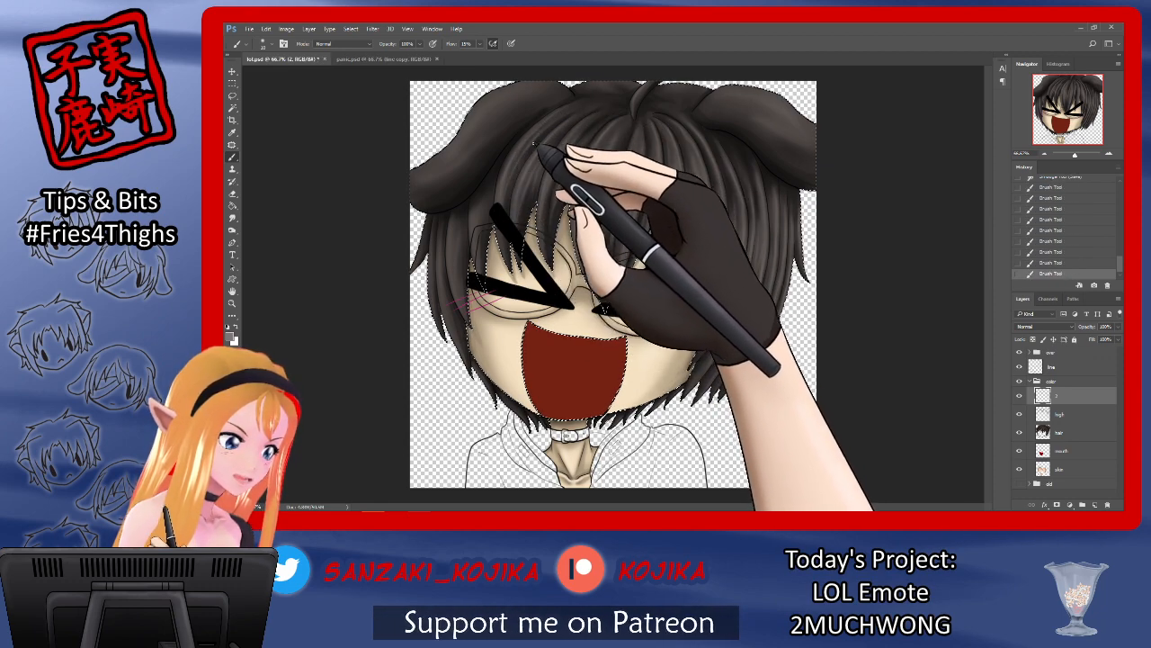
{"action": "left_click", "coordinate": [232, 216]}
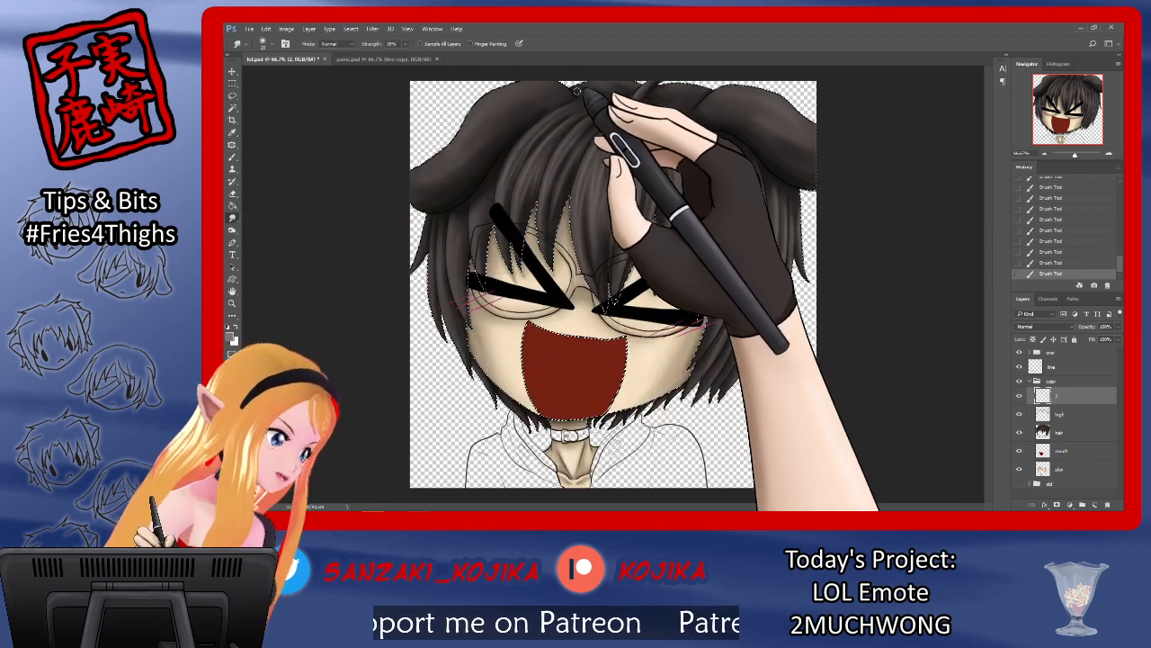
{"action": "mouse_move", "coordinate": [721, 245]}
{"action": "left_mouse_down"}
{"action": "mouse_move", "coordinate": [727, 259]}
{"action": "mouse_move", "coordinate": [742, 257]}
{"action": "left_mouse_up"}
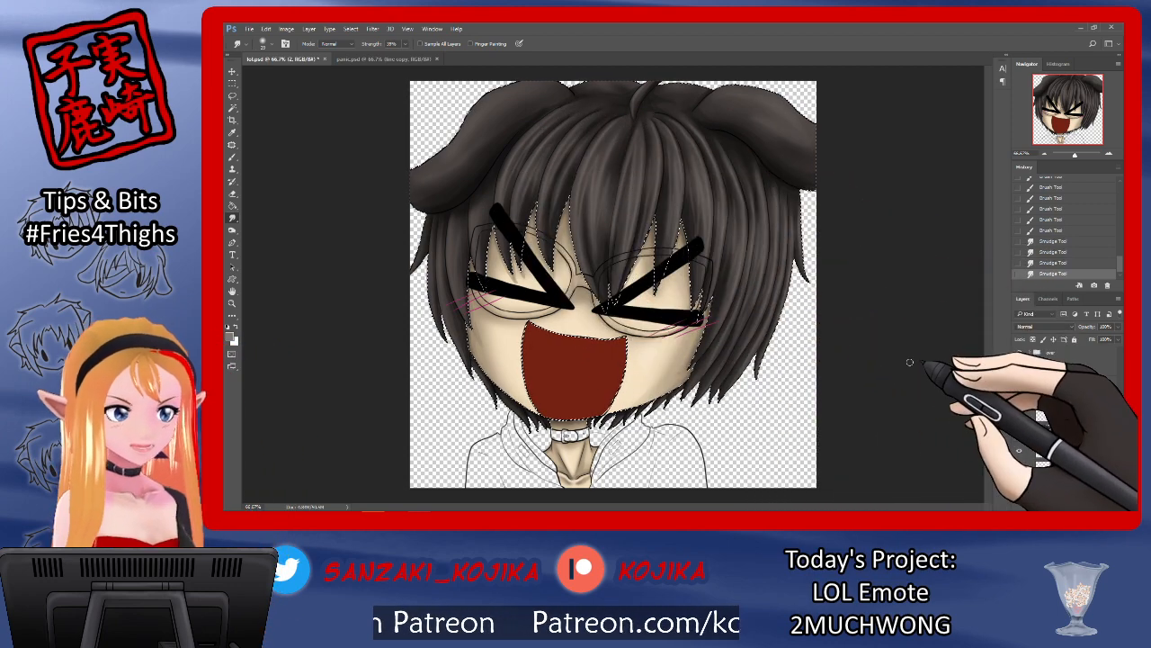
{"action": "left_click", "coordinate": [232, 157]}
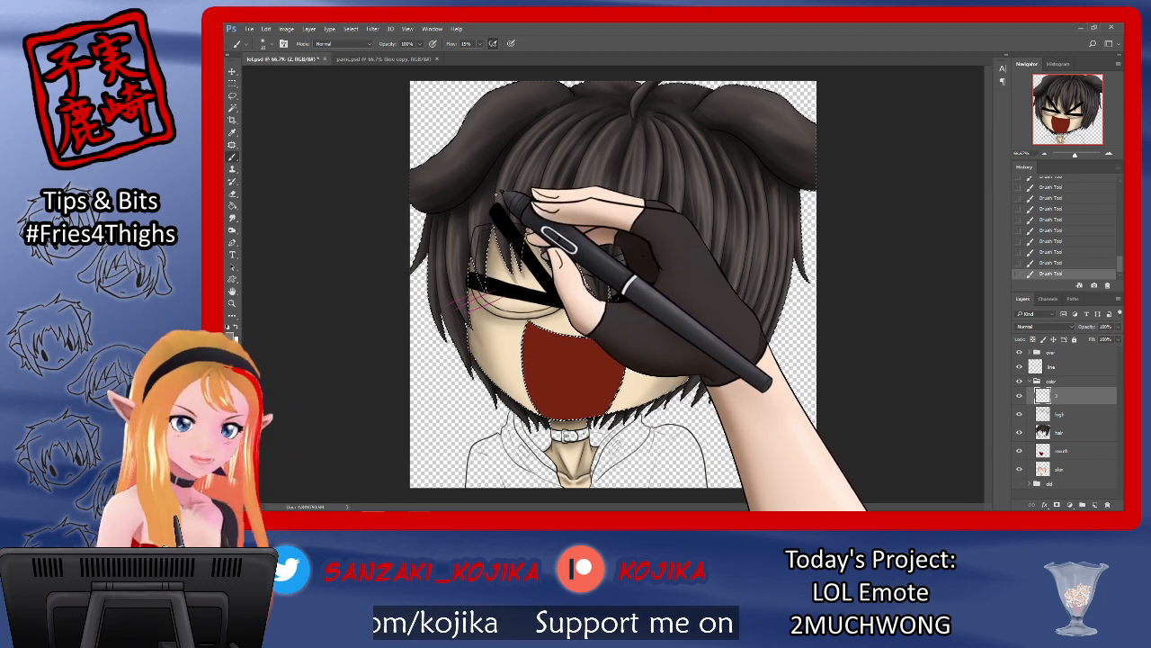
{"action": "left_click", "coordinate": [232, 217]}
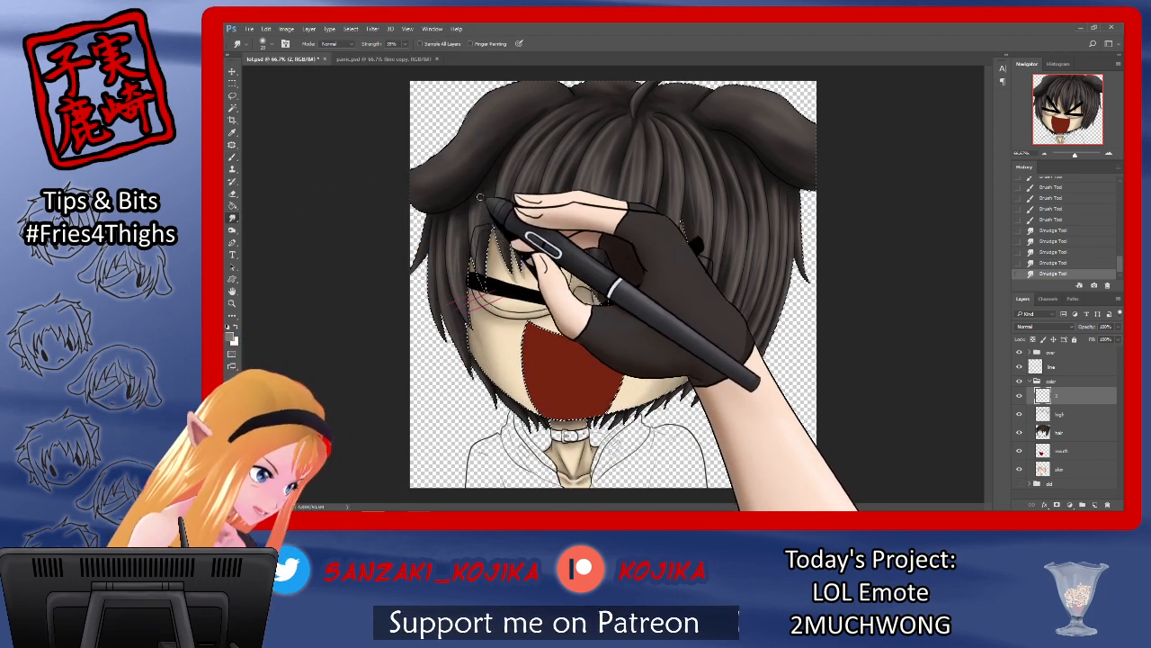
{"action": "left_click_drag", "start_coordinate": [481, 225], "coordinate": [544, 270]}
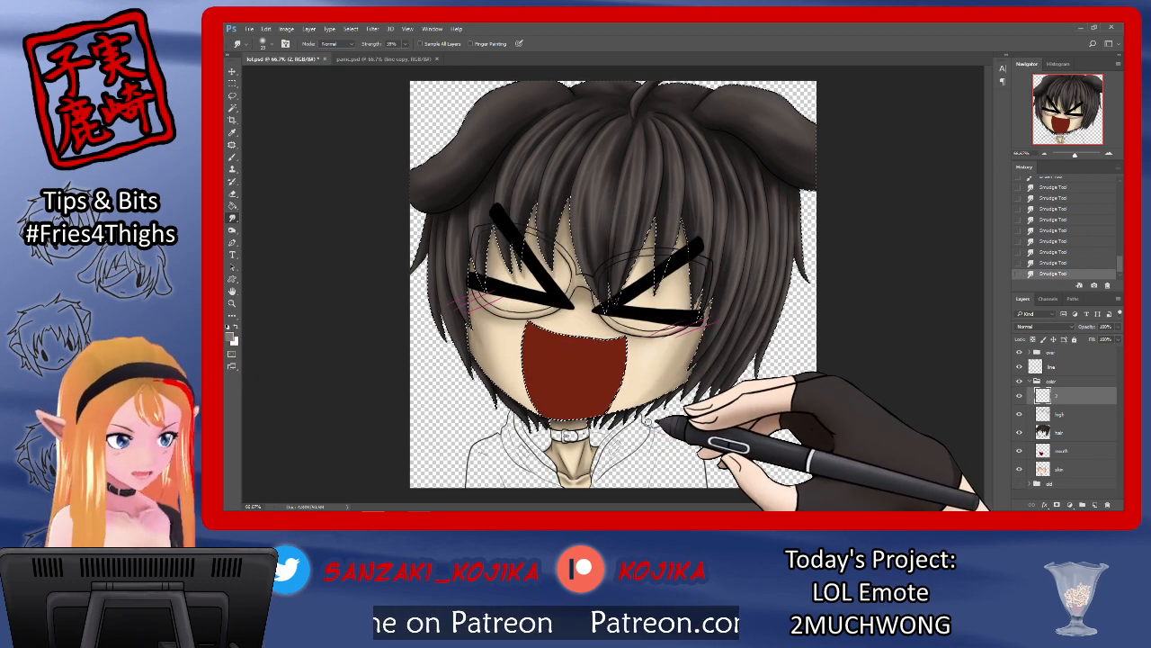
{"action": "key", "text": "ctrl+s"}
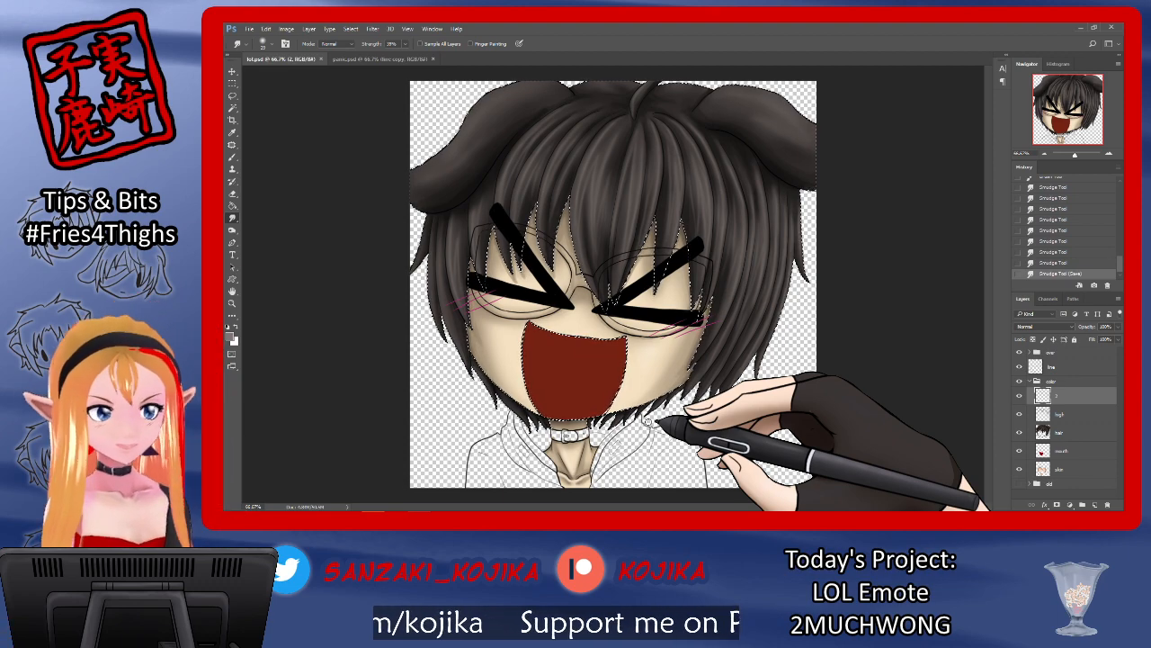
Step: Paint and smudge highlights down the left side hair beneath the ear, adding a few more brush strokes near the cheek
{"action": "left_click", "coordinate": [232, 157]}
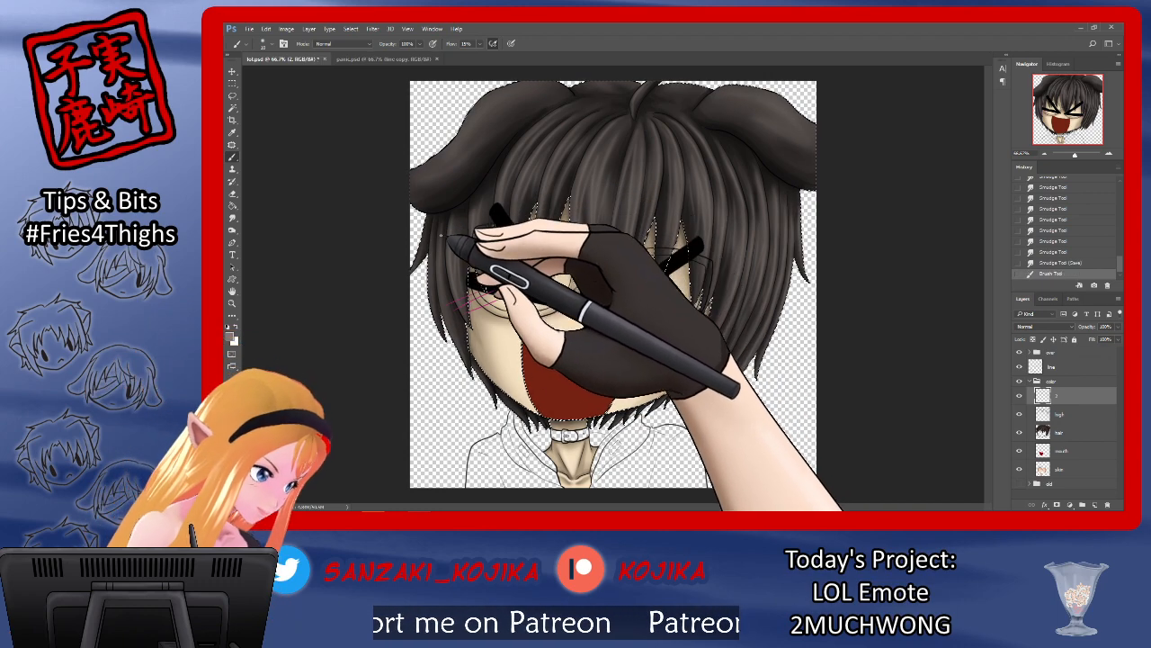
{"action": "left_click", "coordinate": [232, 218]}
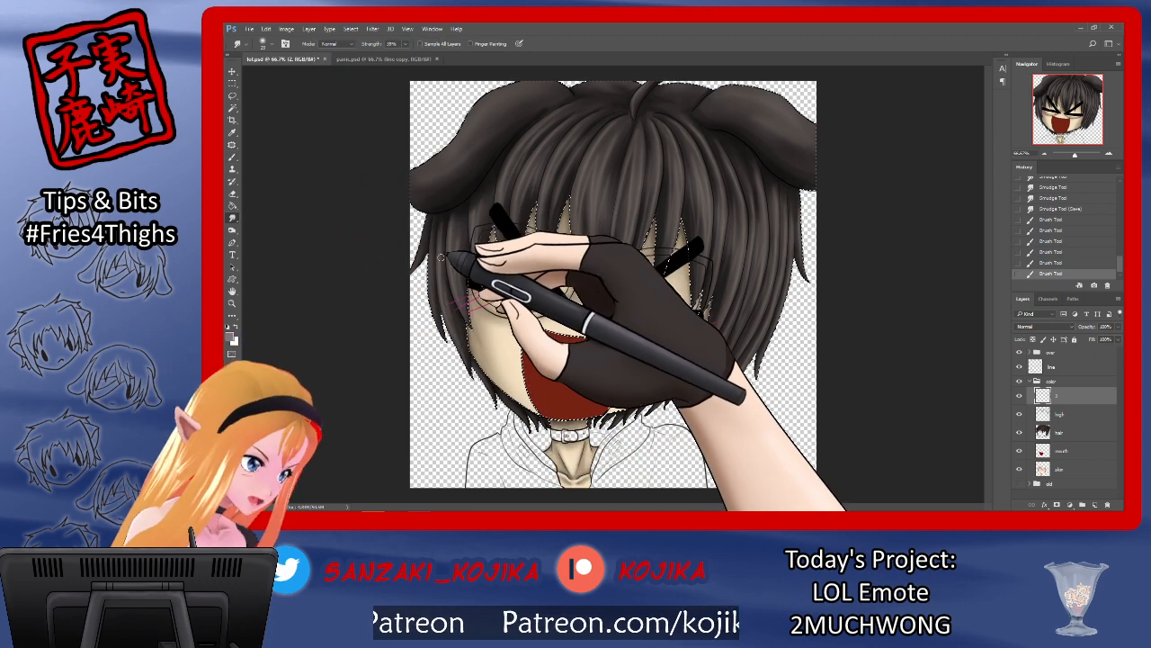
{"action": "left_click_drag", "start_coordinate": [442, 295], "coordinate": [450, 332]}
{"action": "left_click_drag", "start_coordinate": [468, 381], "coordinate": [480, 396]}
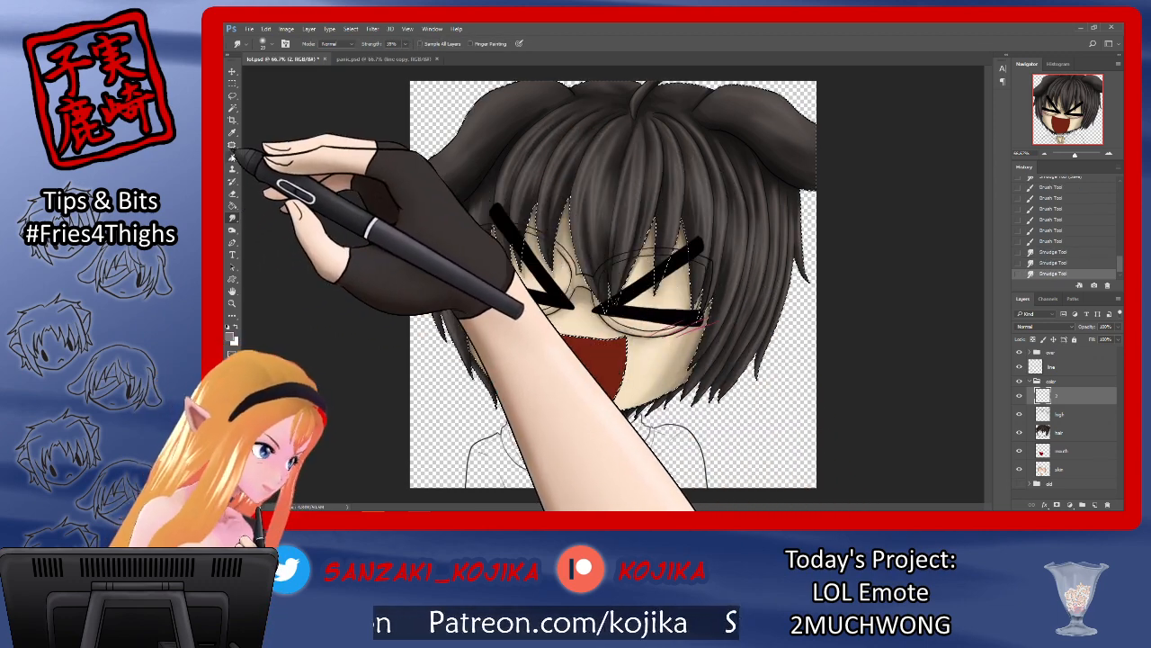
{"action": "left_click", "coordinate": [232, 157]}
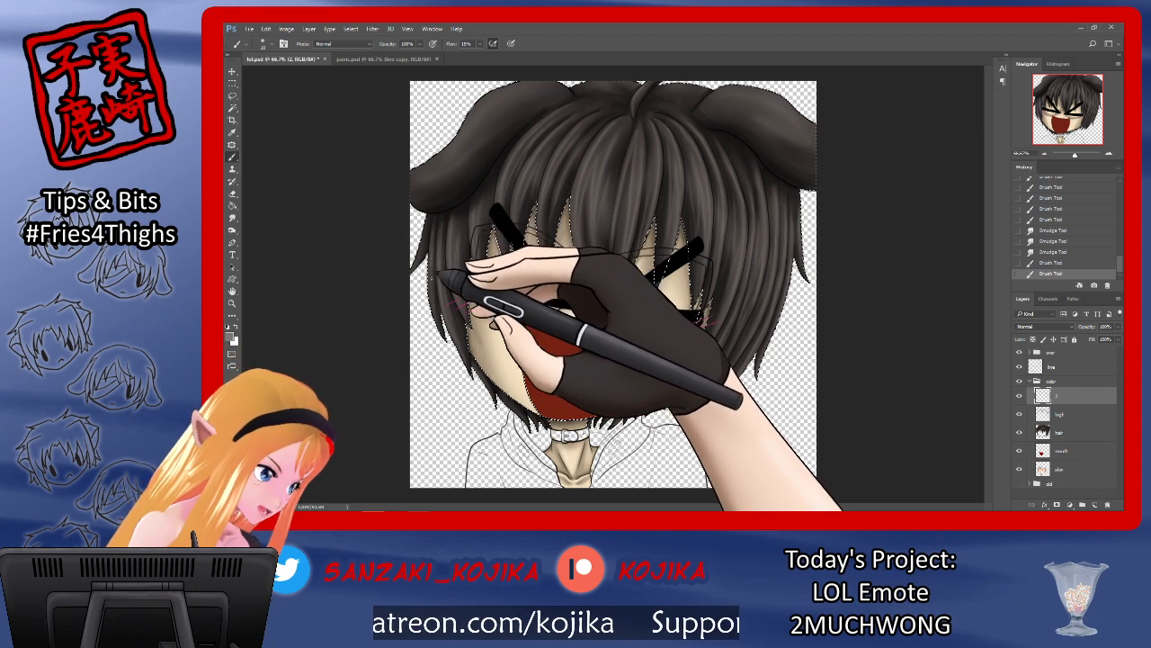
{"action": "left_click_drag", "start_coordinate": [457, 295], "coordinate": [482, 306]}
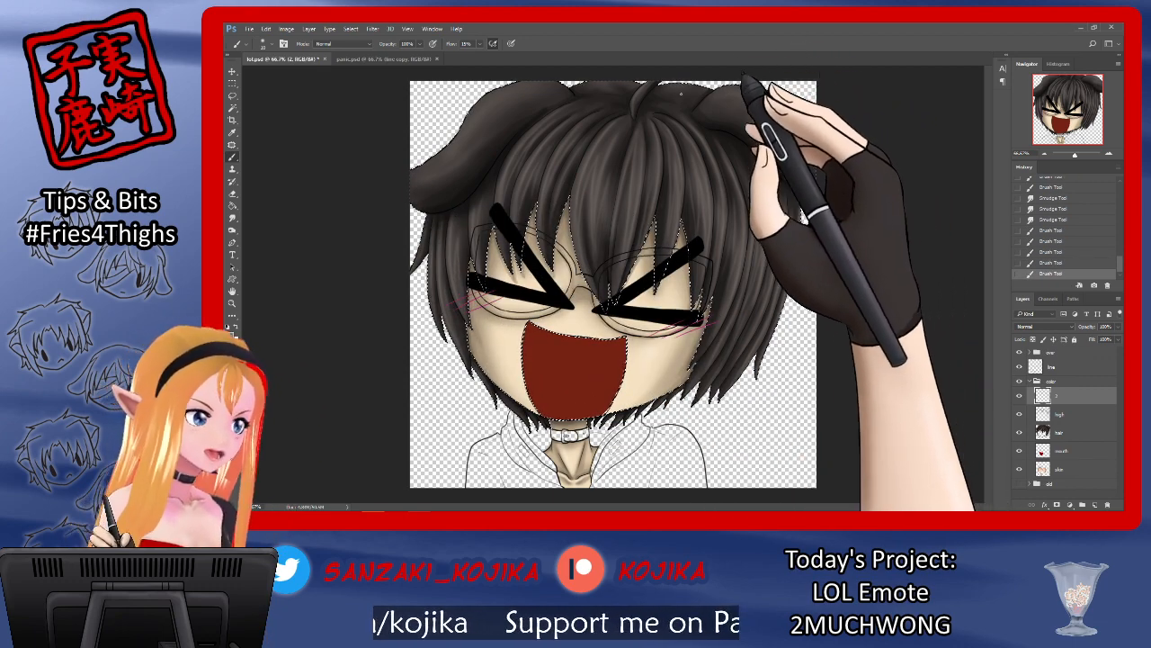
Step: Enlarge the brush, paint highlights on both floppy ears, and blend them with the Smudge tool
{"action": "left_click", "coordinate": [268, 43]}
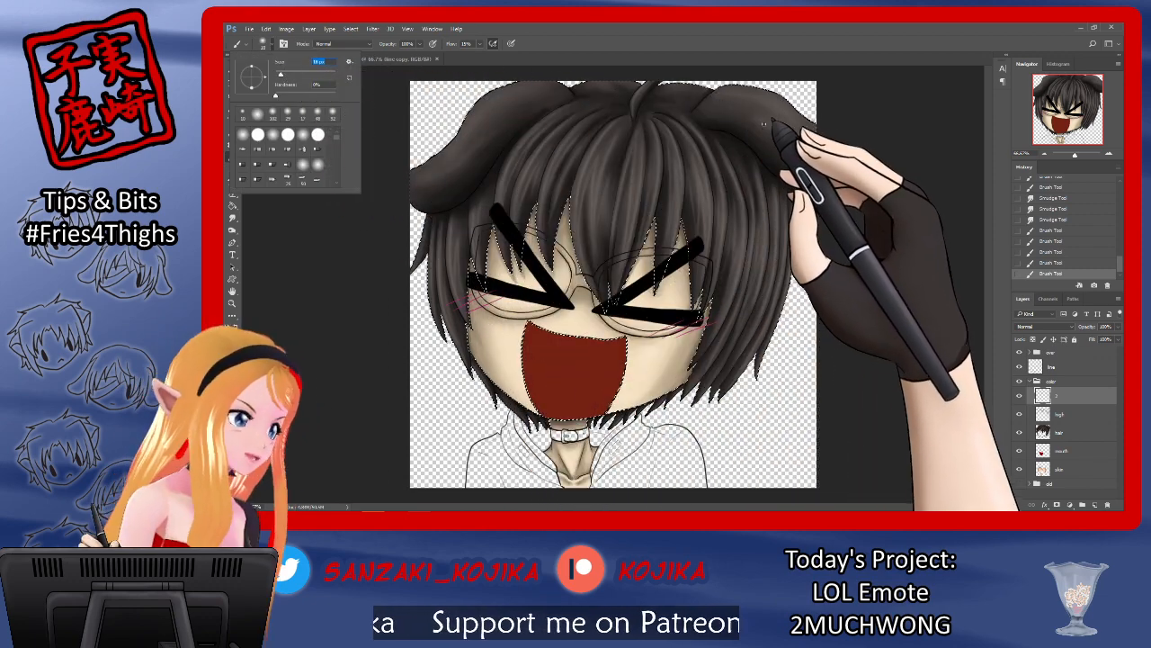
{"action": "left_click_drag", "start_coordinate": [736, 96], "coordinate": [785, 115]}
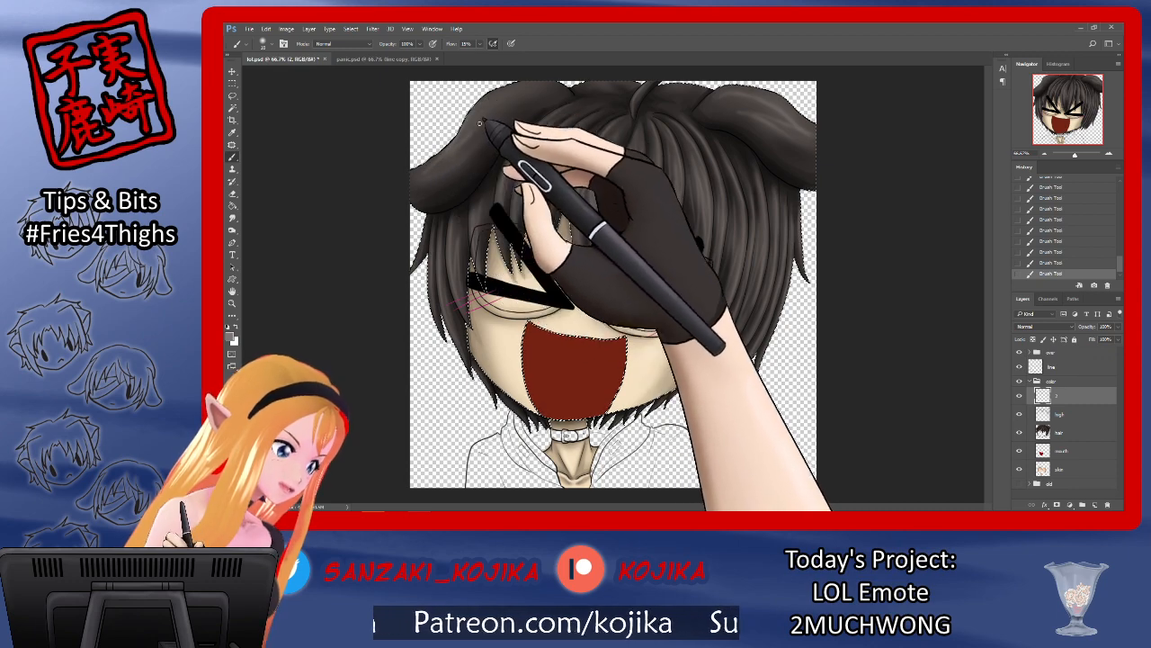
{"action": "left_click", "coordinate": [232, 217]}
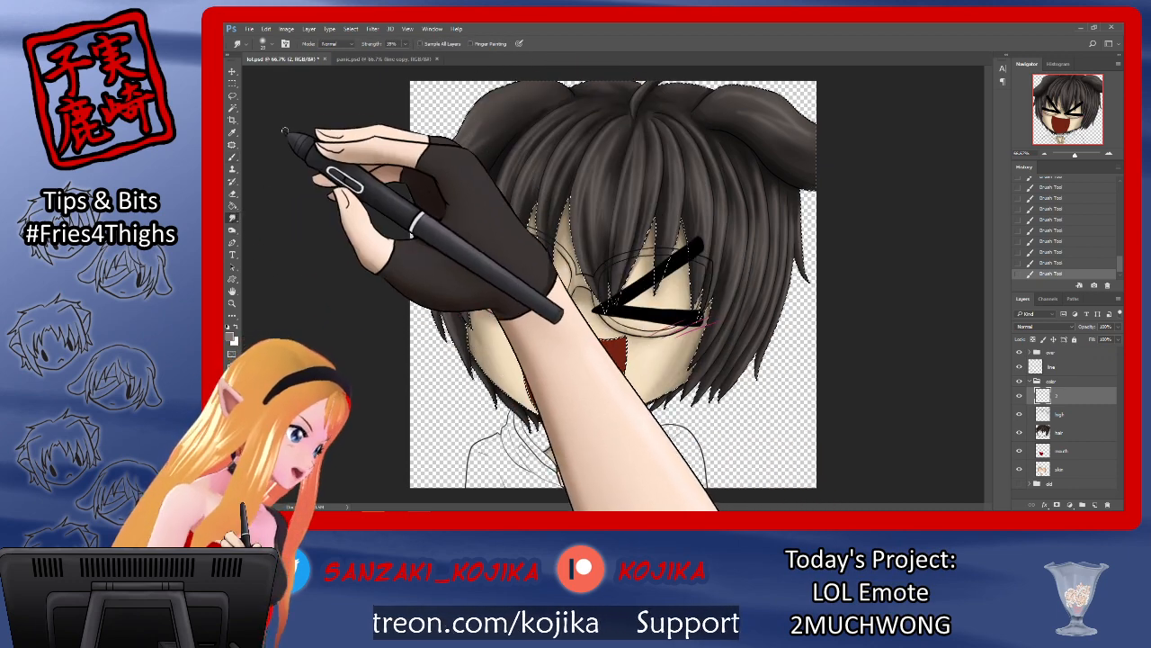
{"action": "mouse_move", "coordinate": [521, 135]}
{"action": "left_mouse_down"}
{"action": "mouse_move", "coordinate": [472, 136]}
{"action": "mouse_move", "coordinate": [497, 98]}
{"action": "mouse_move", "coordinate": [506, 103]}
{"action": "mouse_move", "coordinate": [426, 170]}
{"action": "left_mouse_up"}
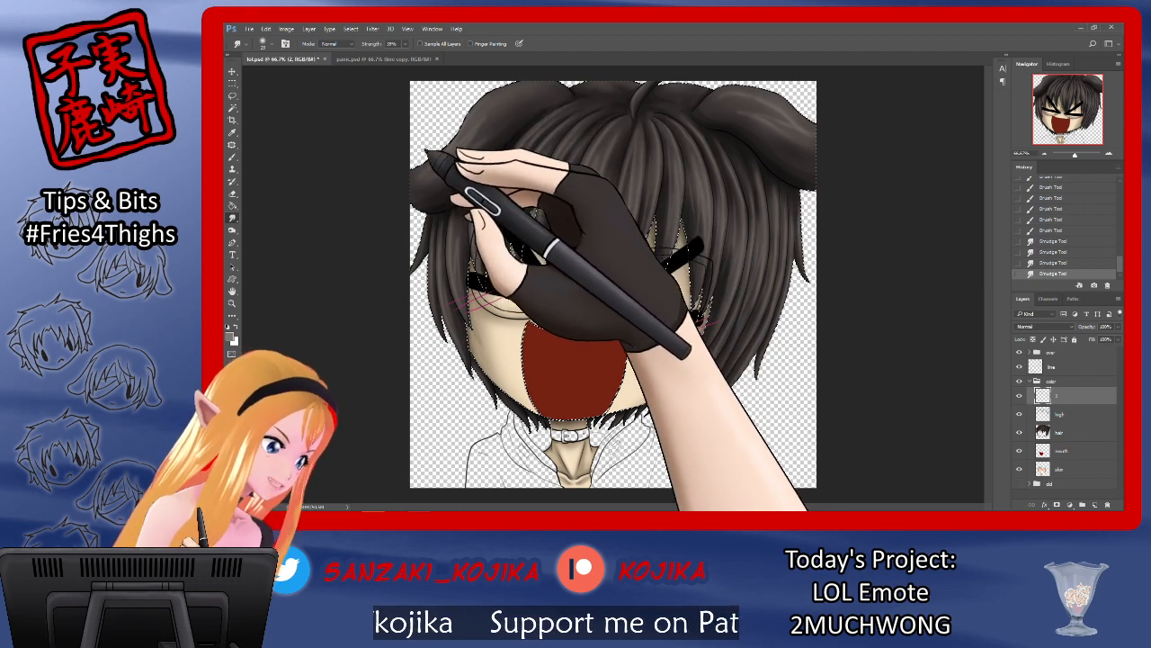
{"action": "left_click_drag", "start_coordinate": [550, 134], "coordinate": [557, 62]}
{"action": "left_click_drag", "start_coordinate": [720, 99], "coordinate": [745, 115]}
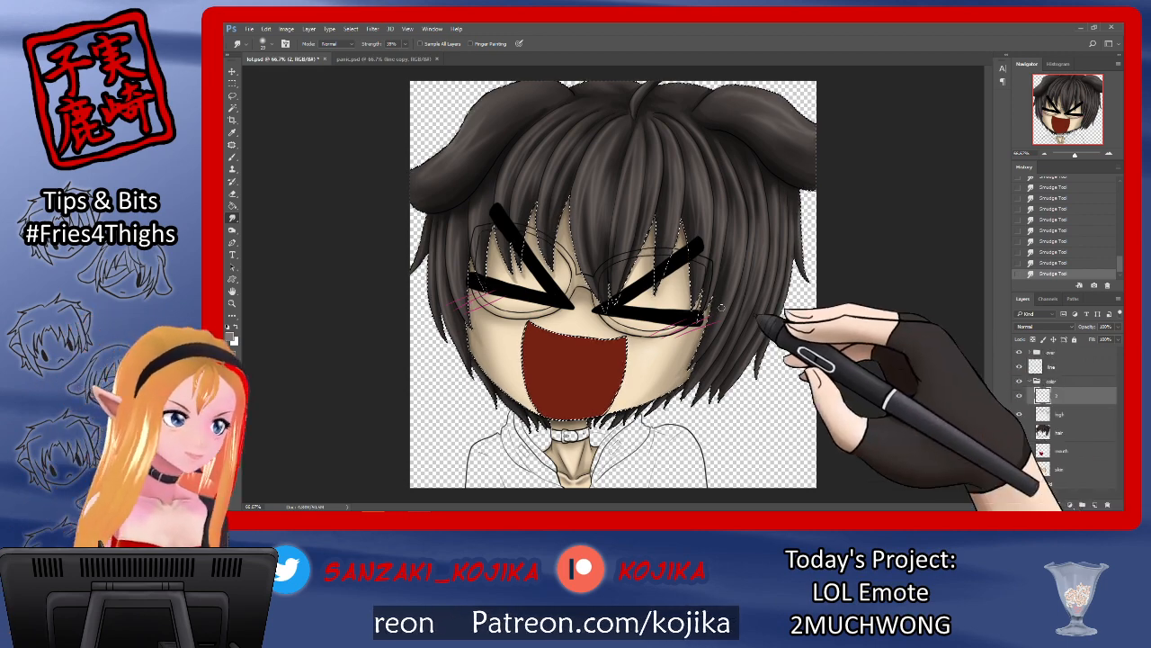
Step: Increase the brush size further, brush broad soft highlights over both ears, and save the file
{"action": "key", "text": "b"}
{"action": "left_click", "coordinate": [268, 43]}
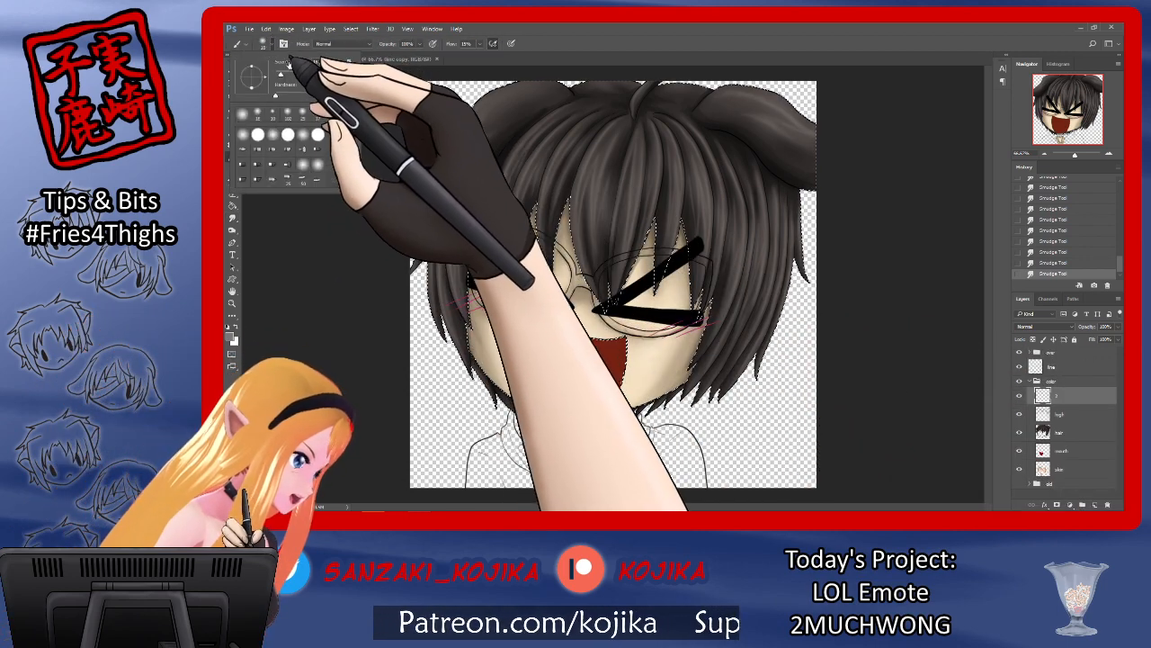
{"action": "left_click", "coordinate": [319, 61]}
{"action": "left_click_drag", "start_coordinate": [500, 97], "coordinate": [455, 136]}
{"action": "left_click_drag", "start_coordinate": [513, 113], "coordinate": [493, 146]}
{"action": "mouse_move", "coordinate": [754, 101]}
{"action": "left_mouse_down"}
{"action": "mouse_move", "coordinate": [800, 108]}
{"action": "mouse_move", "coordinate": [789, 135]}
{"action": "mouse_move", "coordinate": [766, 99]}
{"action": "mouse_move", "coordinate": [792, 83]}
{"action": "mouse_move", "coordinate": [797, 102]}
{"action": "mouse_move", "coordinate": [810, 92]}
{"action": "left_mouse_up"}
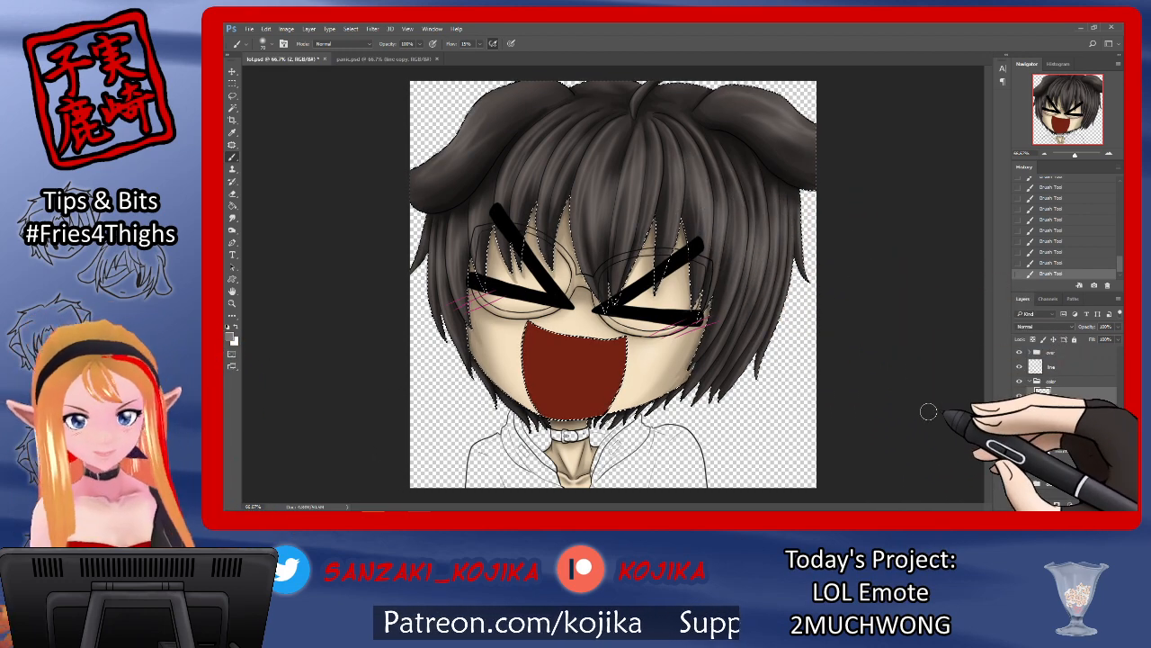
{"action": "key", "text": "ctrl+s"}
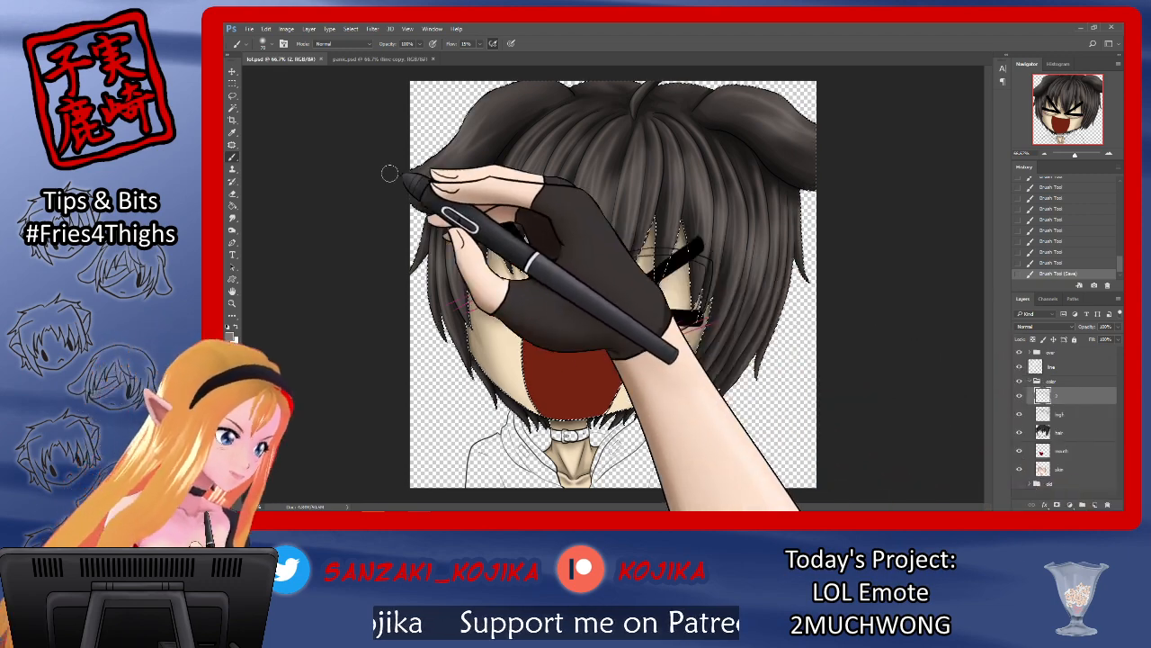
Step: Sample a color from the artwork, brush it over the left ear to refine its shading, and clear the selection
{"action": "left_click", "coordinate": [232, 133]}
{"action": "left_click", "coordinate": [232, 156]}
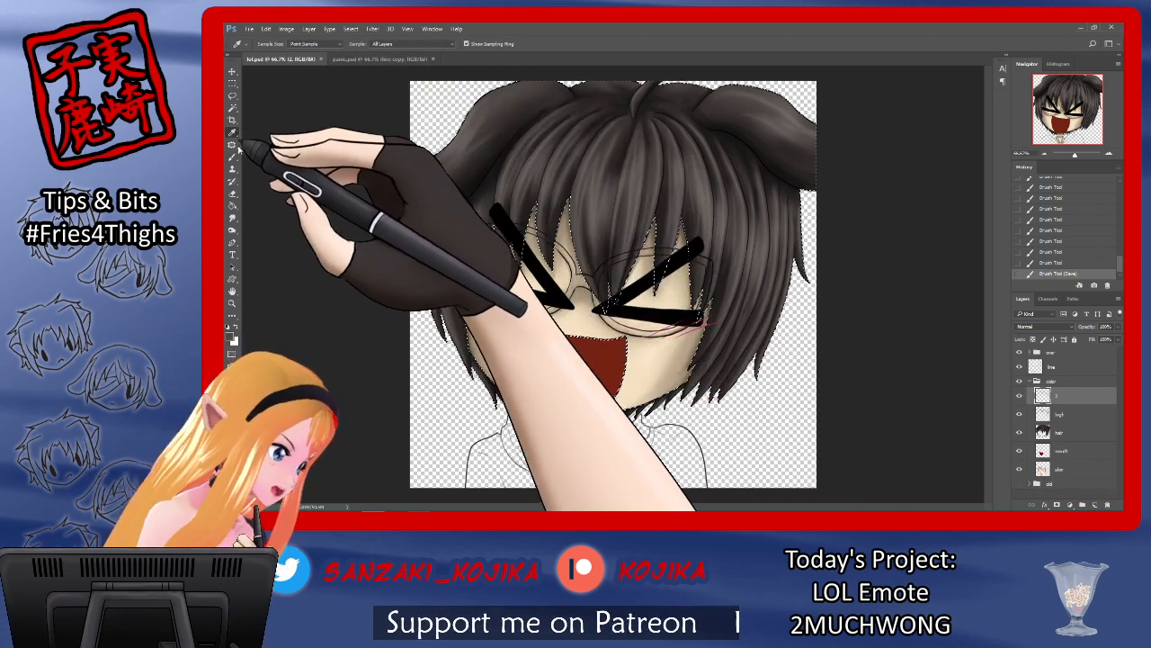
{"action": "left_click_drag", "start_coordinate": [477, 120], "coordinate": [477, 135]}
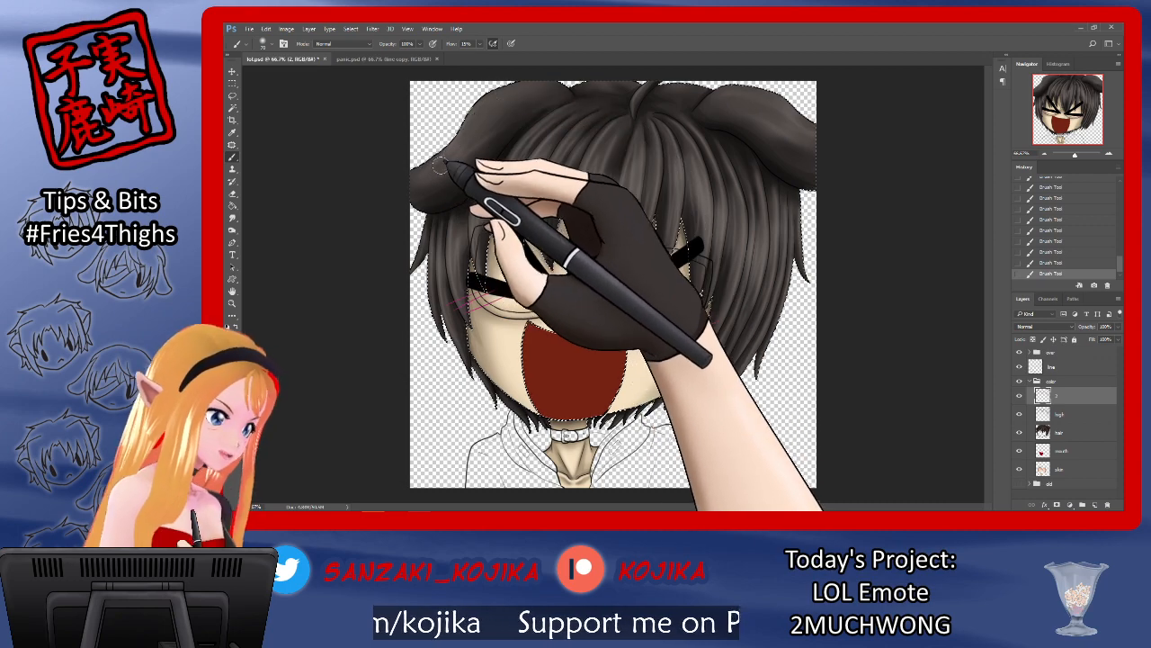
{"action": "key", "text": "ctrl+d"}
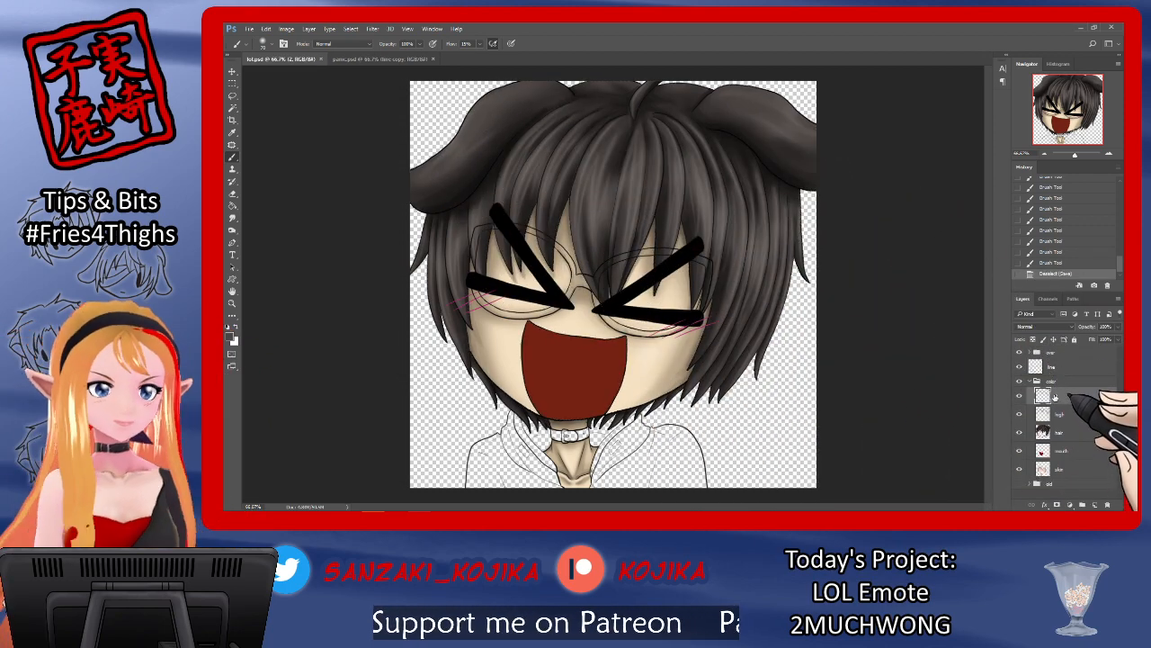
Step: Erase the stray color at the edge of the fringe above the left eye on the layer above the highlights
{"action": "left_click", "coordinate": [1056, 397]}
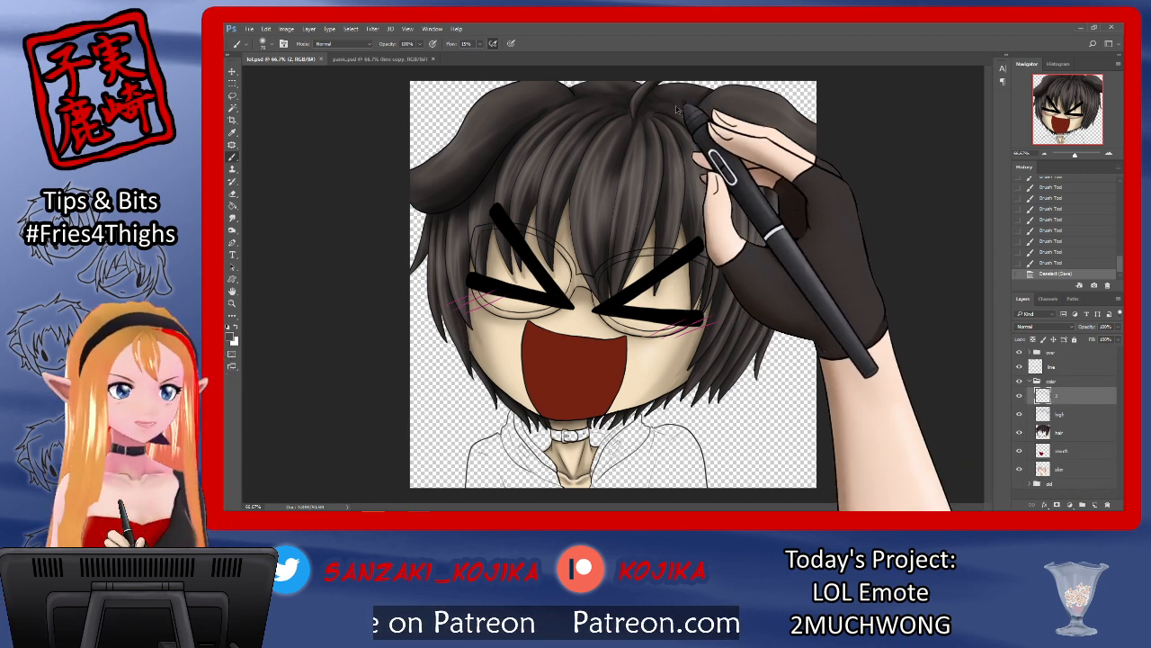
{"action": "key", "text": "ctrl+plus"}
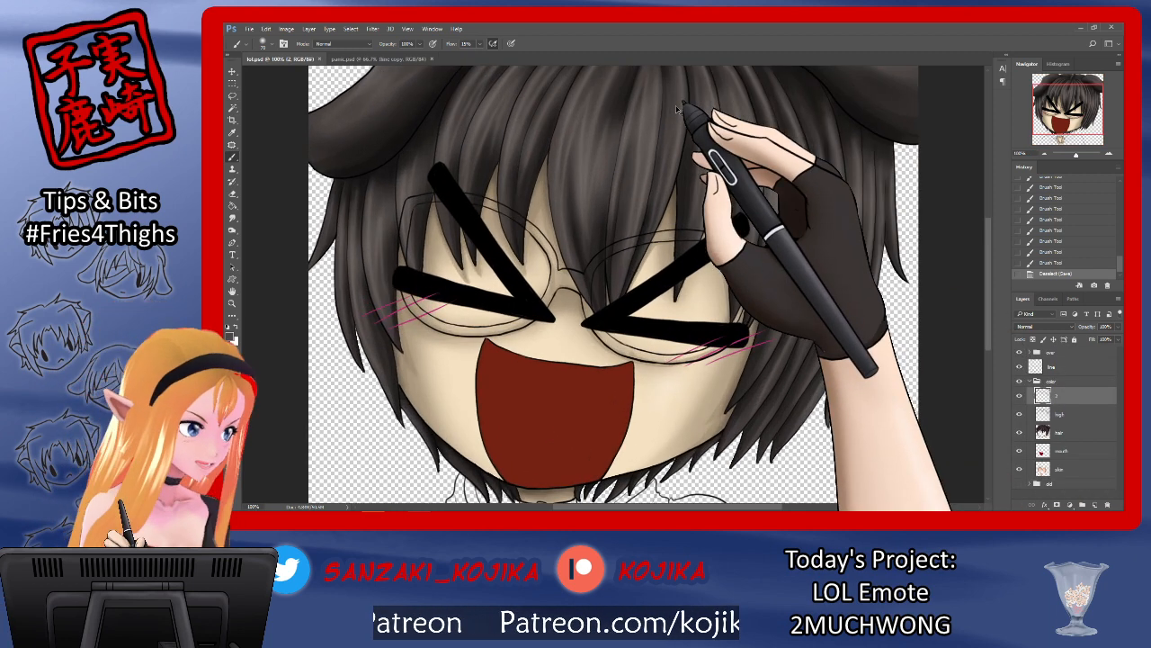
{"action": "key", "text": "ctrl+plus"}
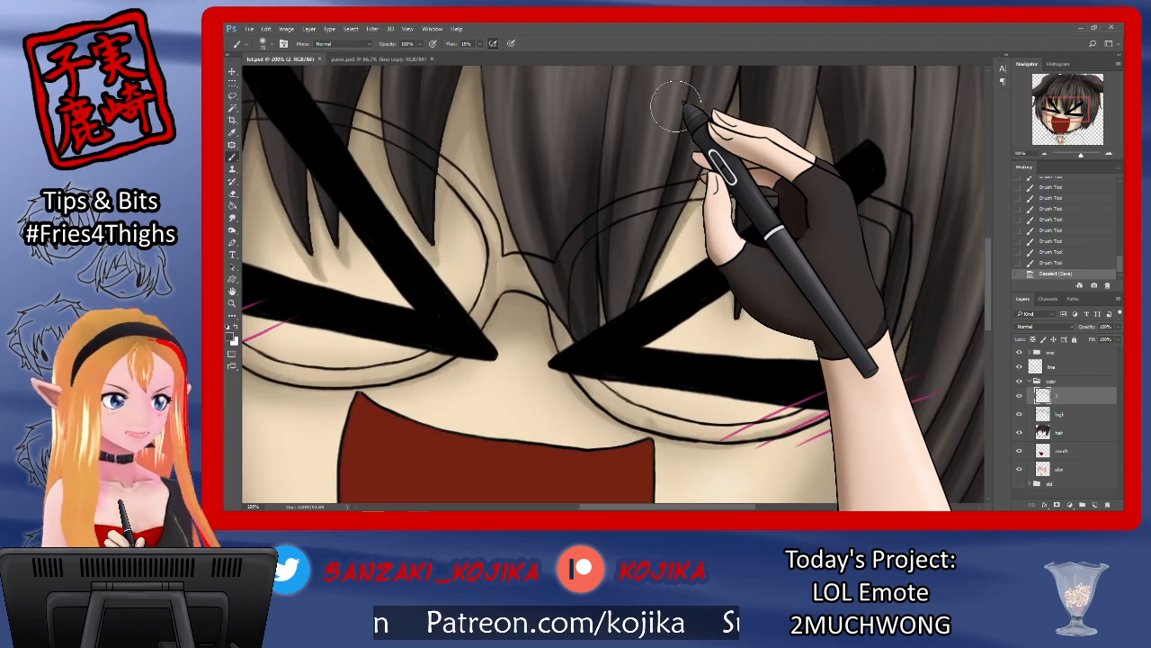
{"action": "key", "text": "e"}
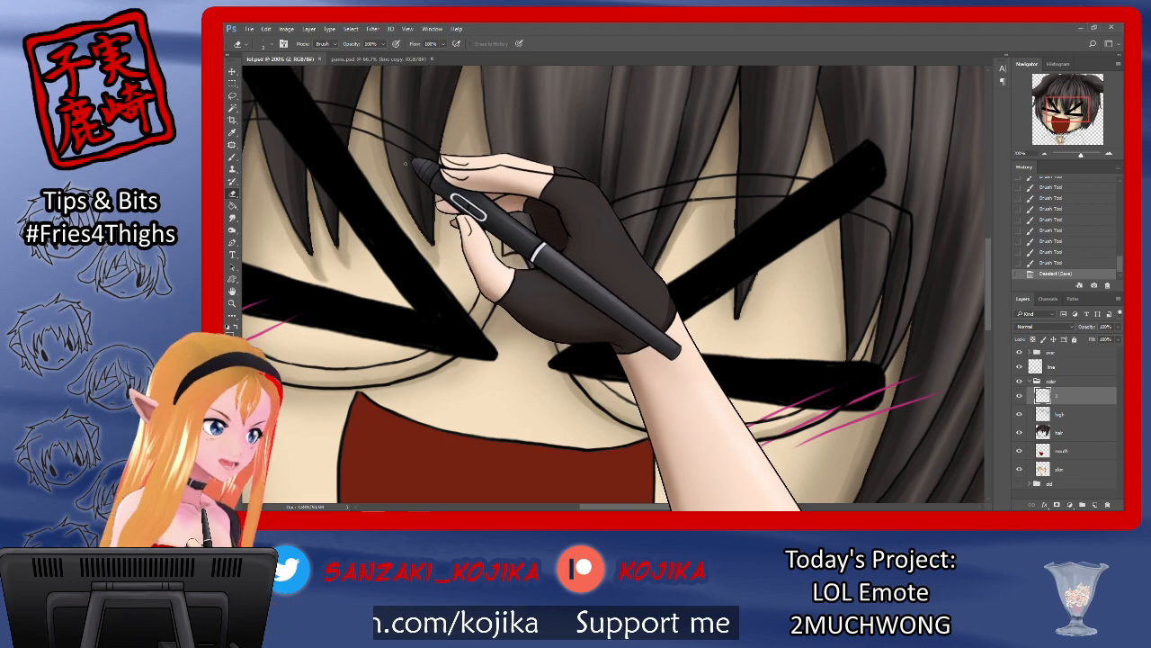
{"action": "left_click_drag", "start_coordinate": [406, 175], "coordinate": [414, 209]}
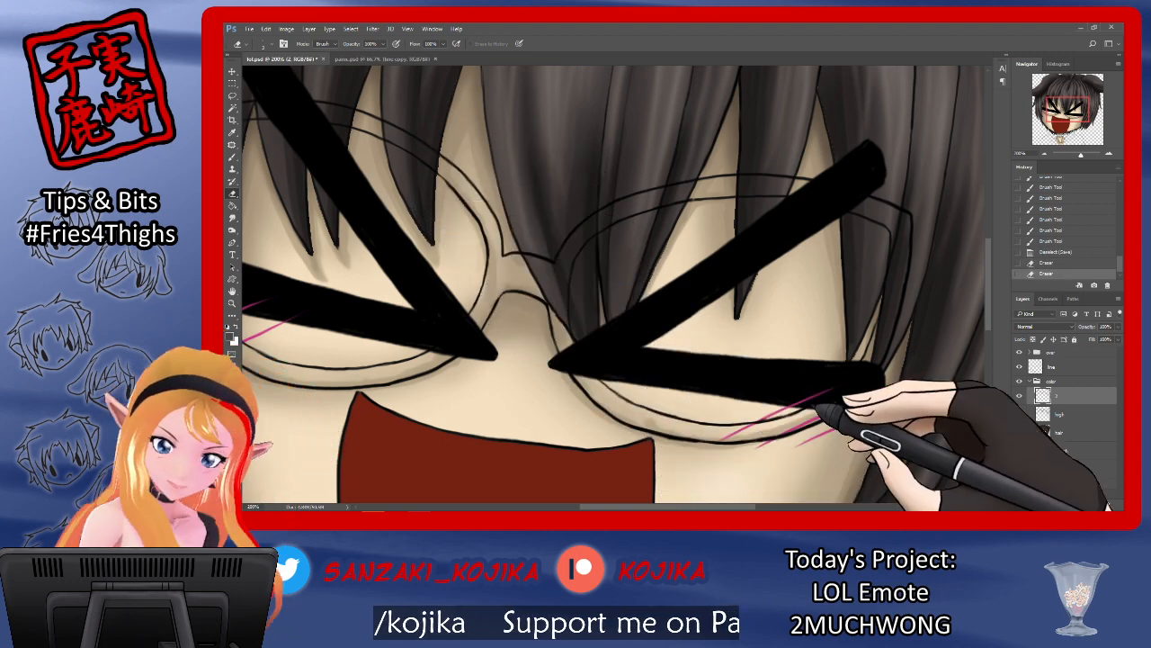
Step: Erase the hair color spilling past the outlines of the fringe strands above the right eye on the hair layer
{"action": "left_click", "coordinate": [1059, 434]}
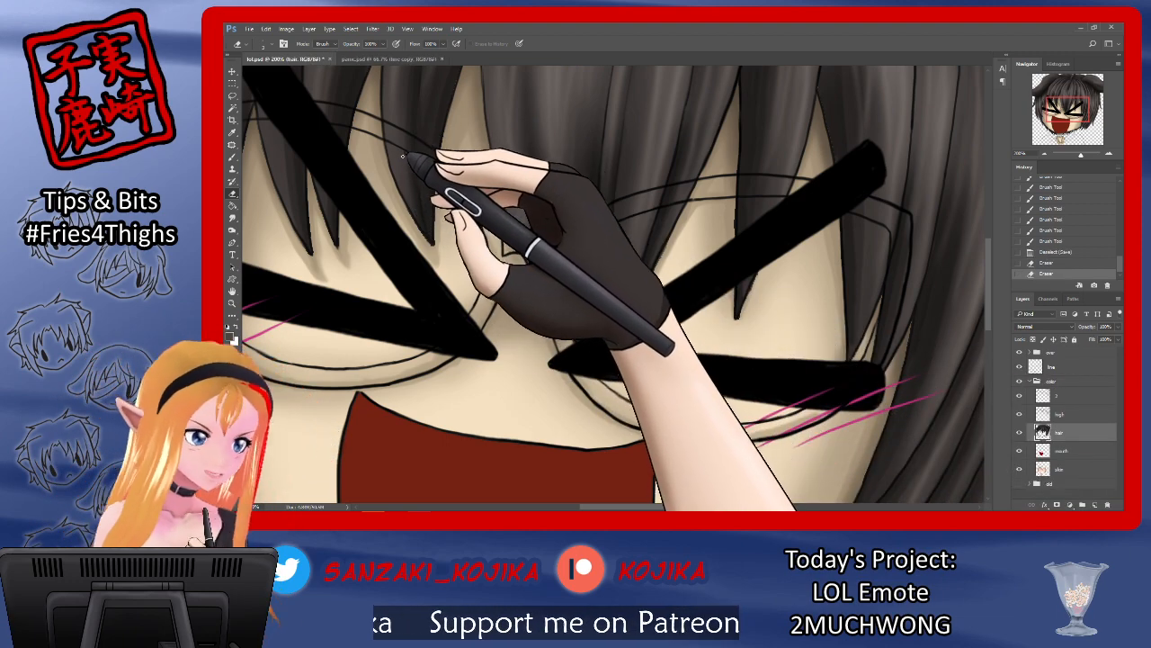
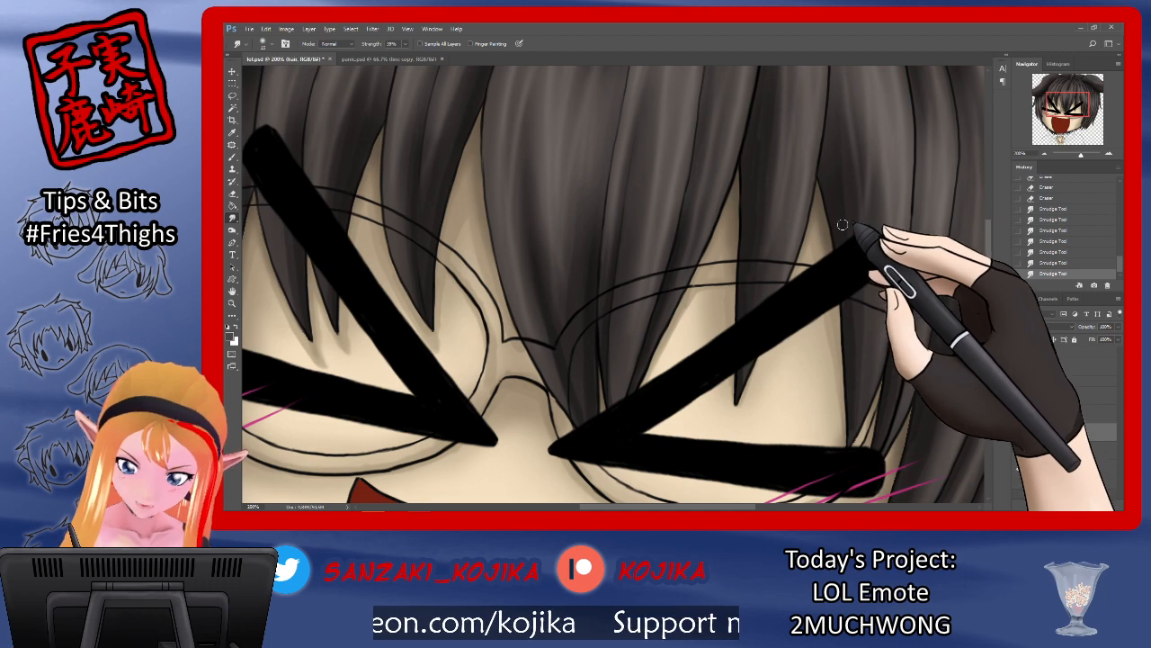
{"action": "key", "text": "e"}
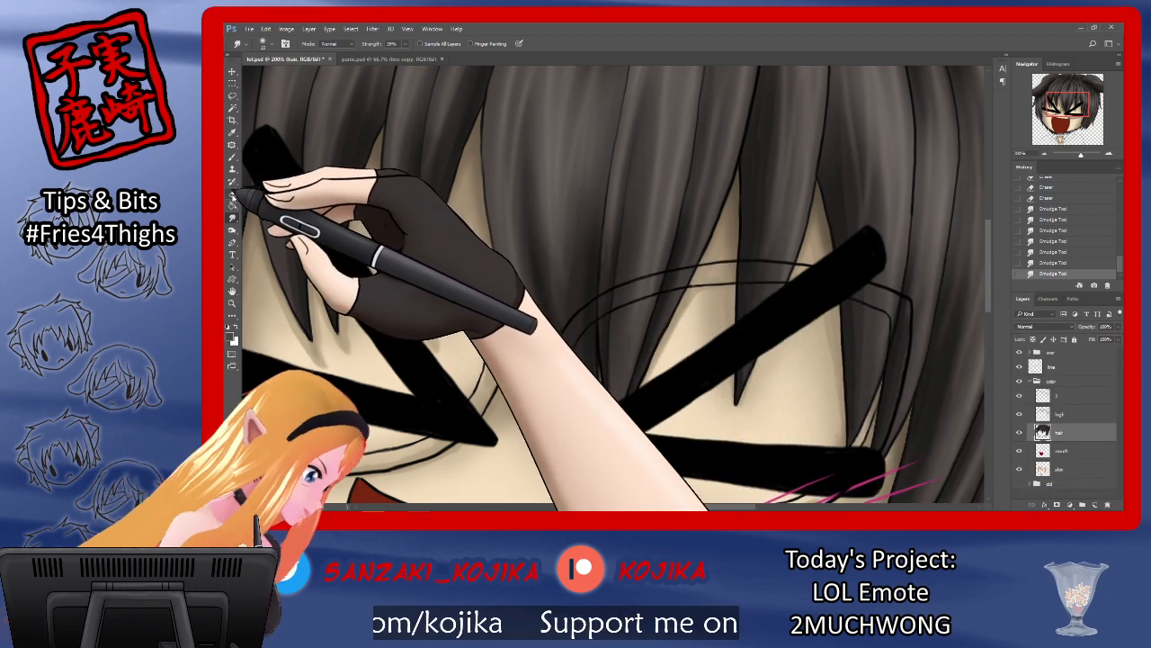
{"action": "left_click_drag", "start_coordinate": [816, 196], "coordinate": [821, 214]}
{"action": "left_click_drag", "start_coordinate": [820, 211], "coordinate": [823, 215]}
{"action": "left_click_drag", "start_coordinate": [822, 210], "coordinate": [842, 259]}
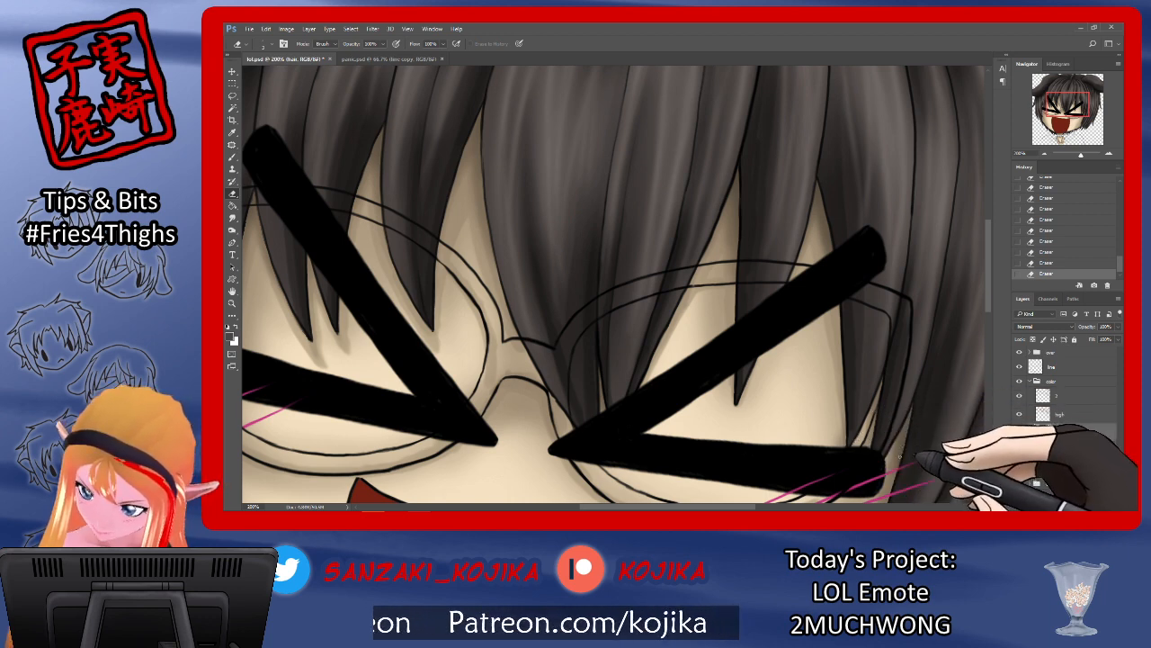
Step: Smudge the hair color toward the outline of the strands beside the right cheek
{"action": "left_click_drag", "start_coordinate": [990, 292], "coordinate": [986, 327]}
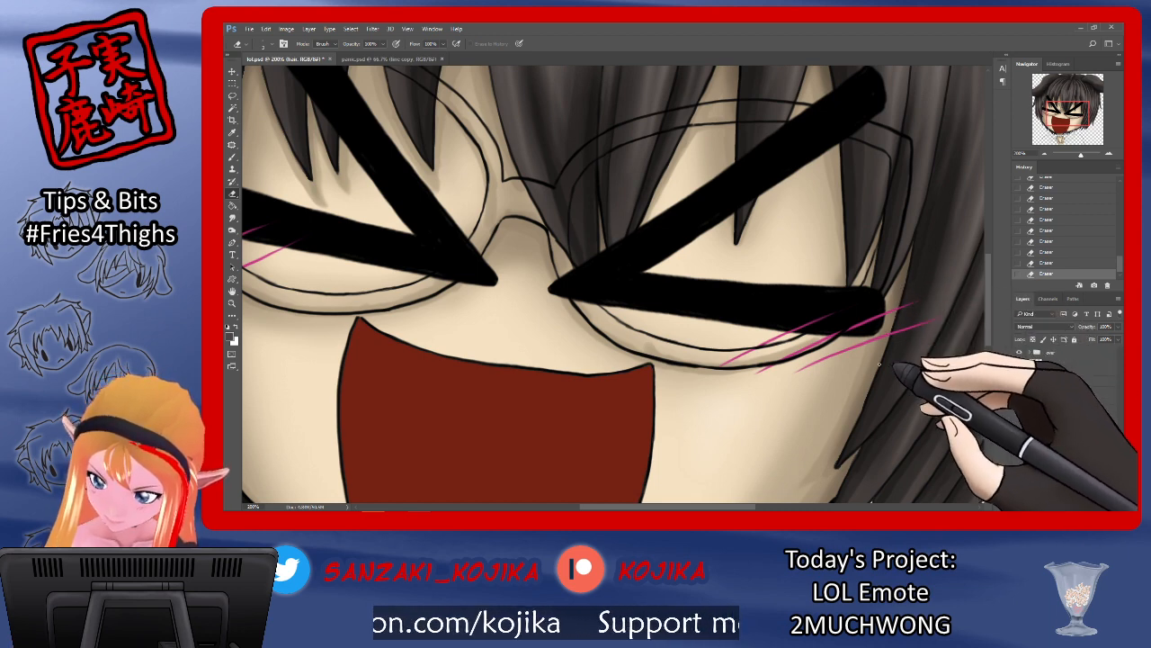
{"action": "left_click_drag", "start_coordinate": [989, 312], "coordinate": [988, 335]}
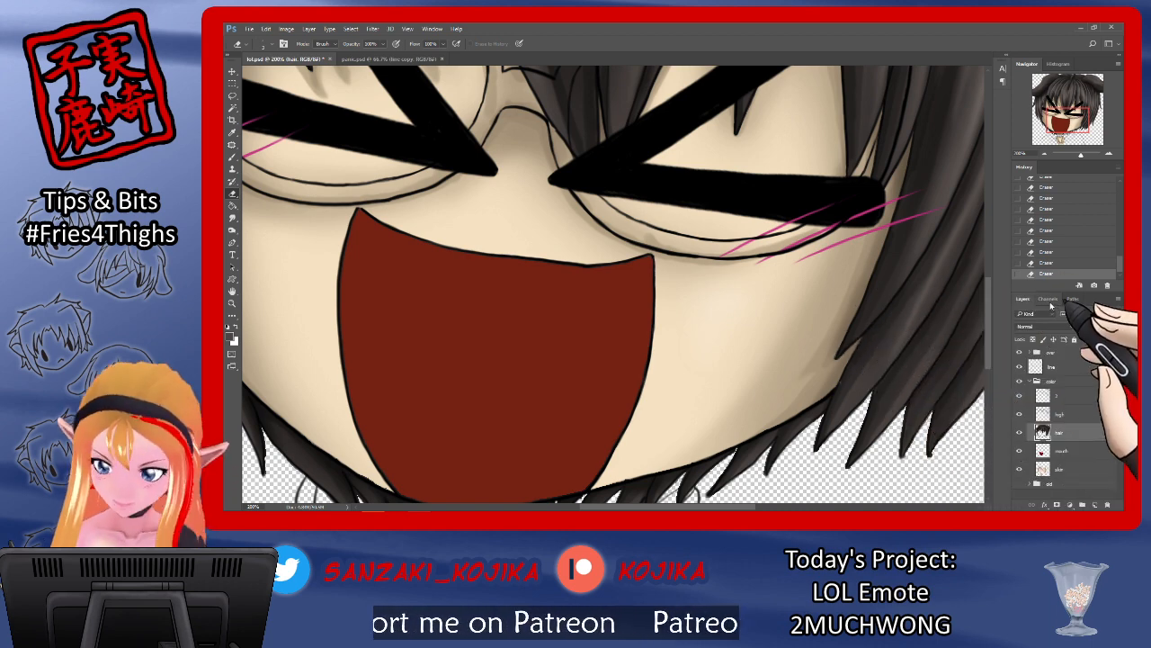
{"action": "left_click", "coordinate": [232, 217]}
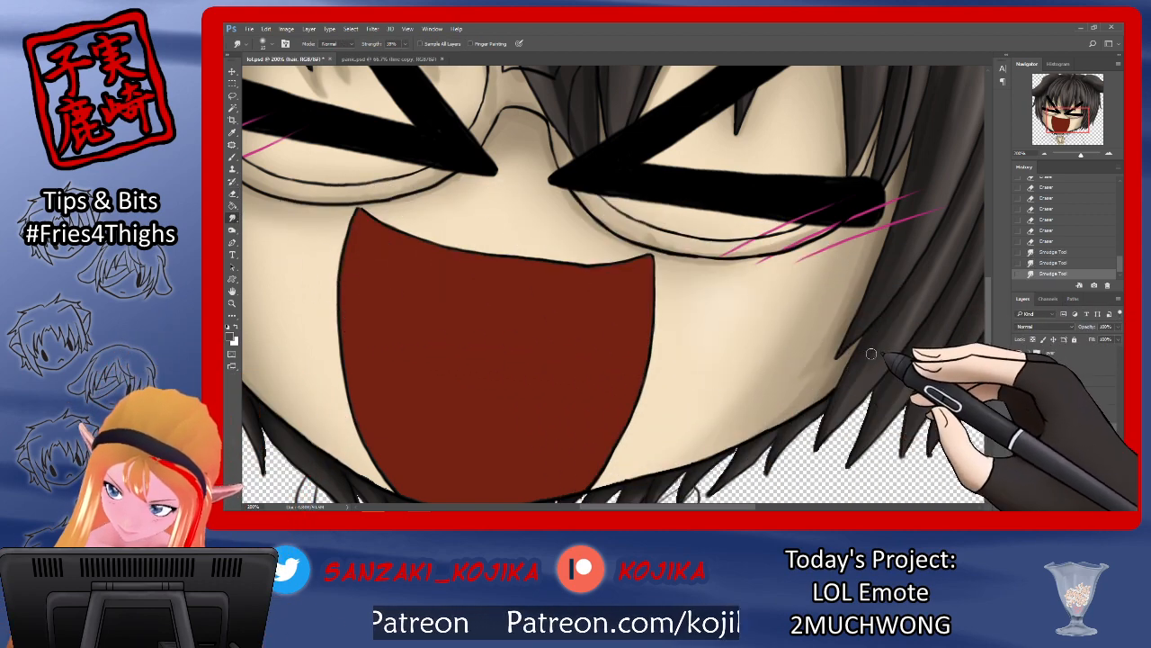
Step: Erase the hair color spilling over the jawline and around the hair tips below the chin, undoing one stray stroke
{"action": "left_click", "coordinate": [232, 193]}
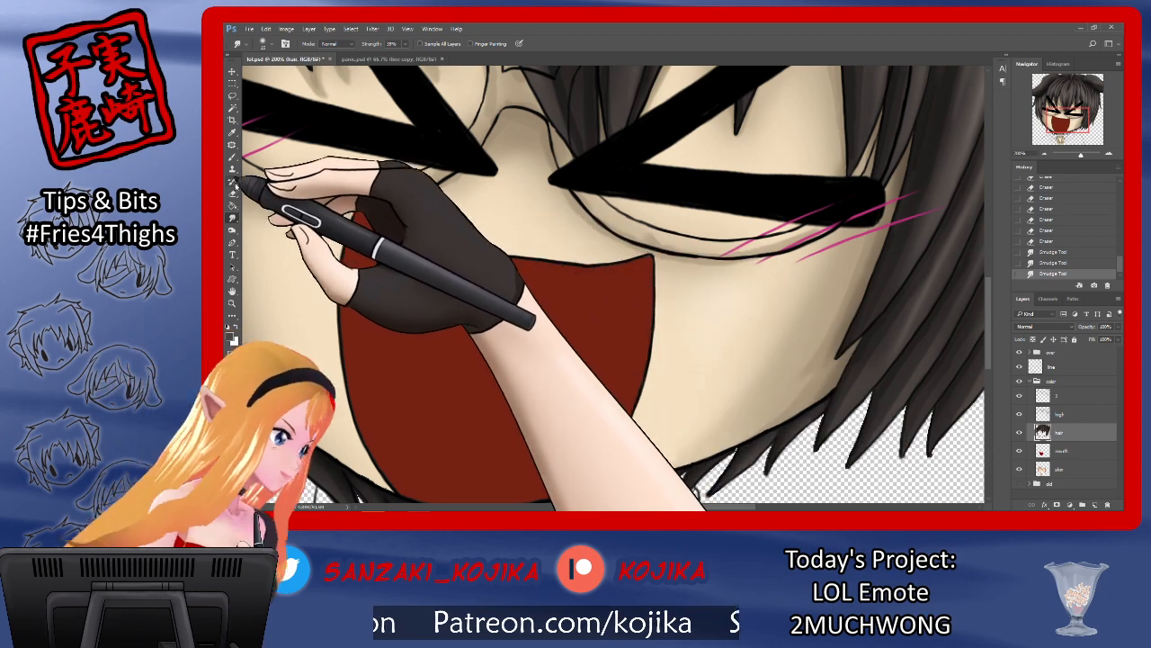
{"action": "scroll", "coordinate": [981, 299], "scroll_direction": "down", "scroll_amount": 3}
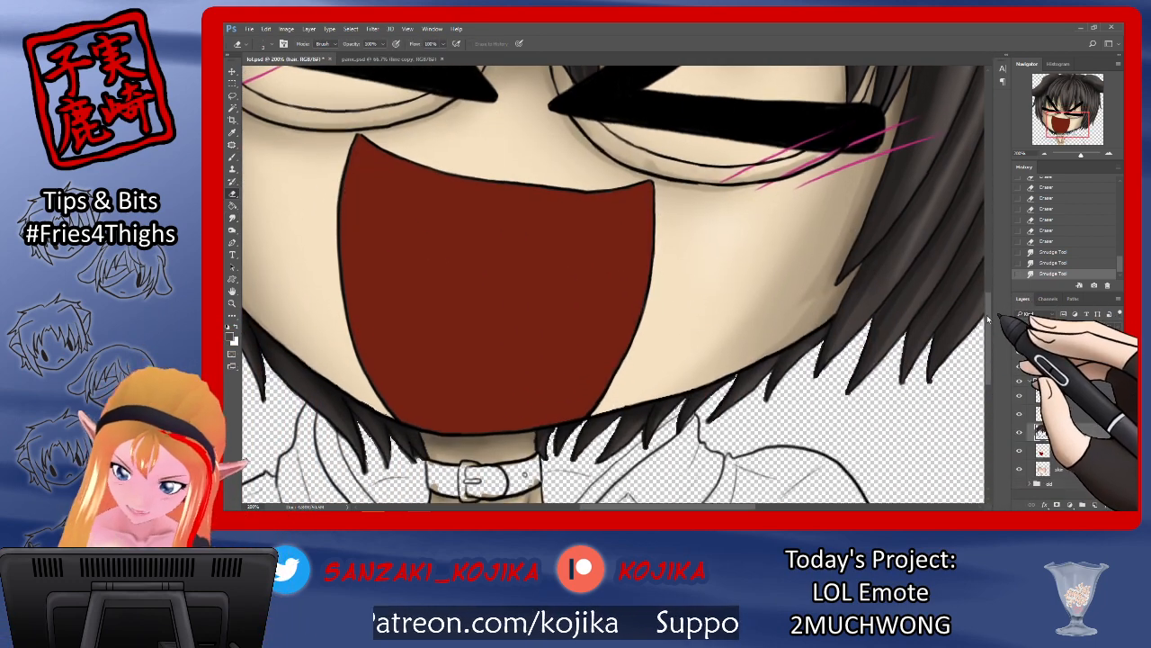
{"action": "left_click_drag", "start_coordinate": [612, 378], "coordinate": [619, 412]}
{"action": "left_click_drag", "start_coordinate": [765, 463], "coordinate": [775, 473]}
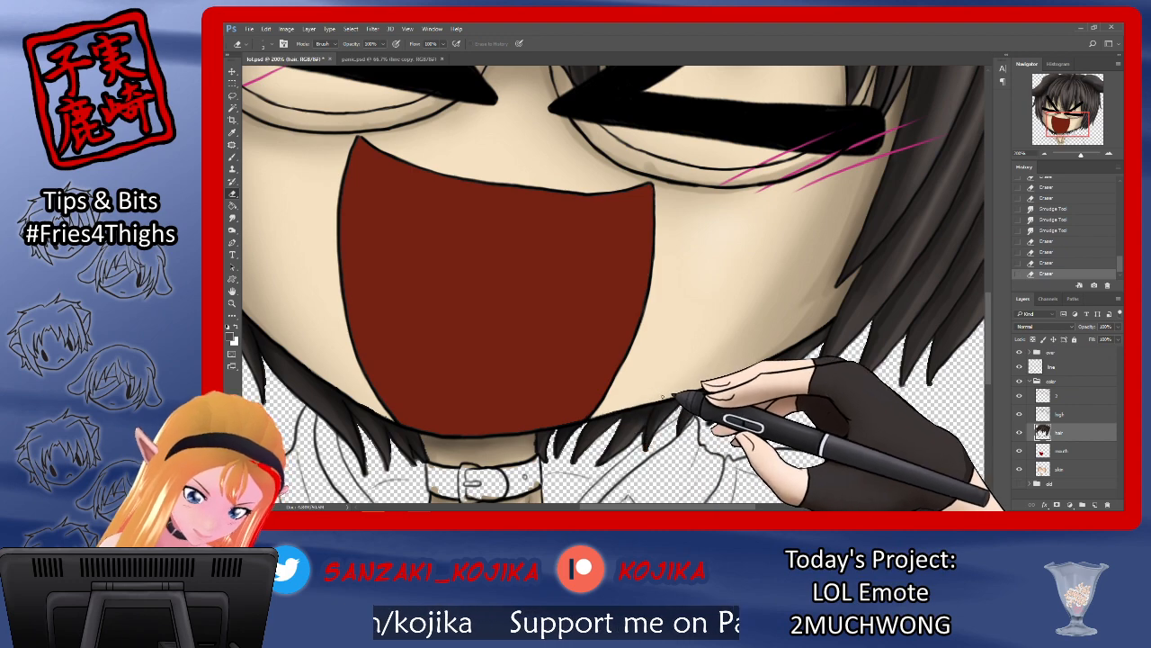
{"action": "left_click_drag", "start_coordinate": [817, 405], "coordinate": [823, 409]}
{"action": "left_click_drag", "start_coordinate": [604, 411], "coordinate": [602, 412]}
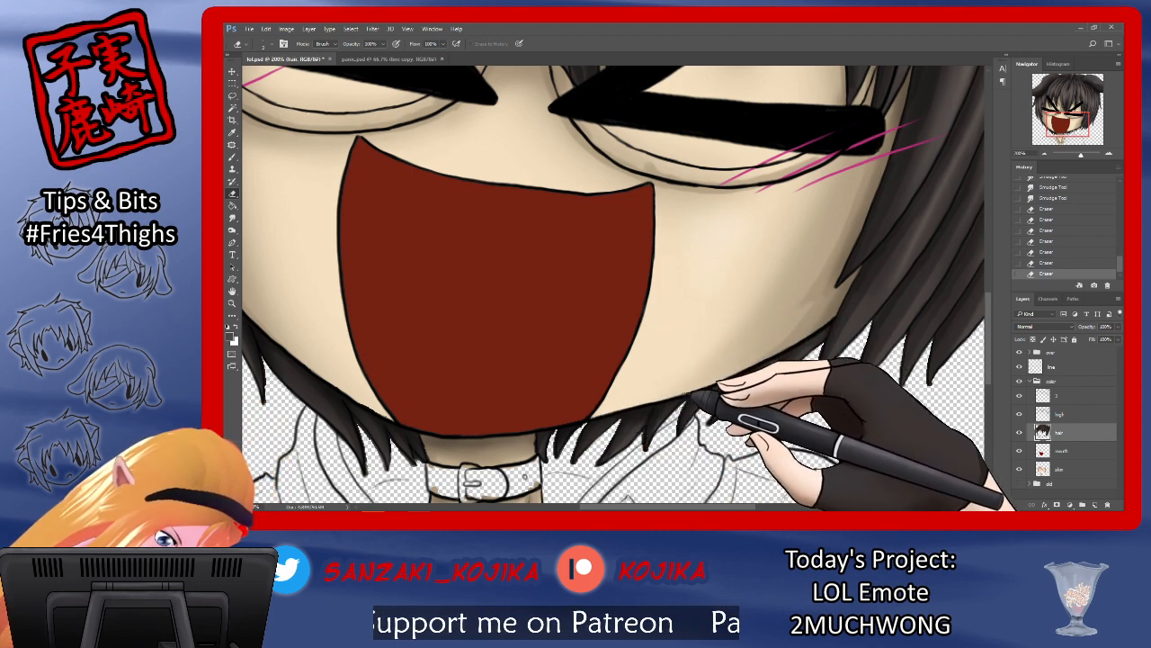
{"action": "left_click_drag", "start_coordinate": [701, 389], "coordinate": [696, 392]}
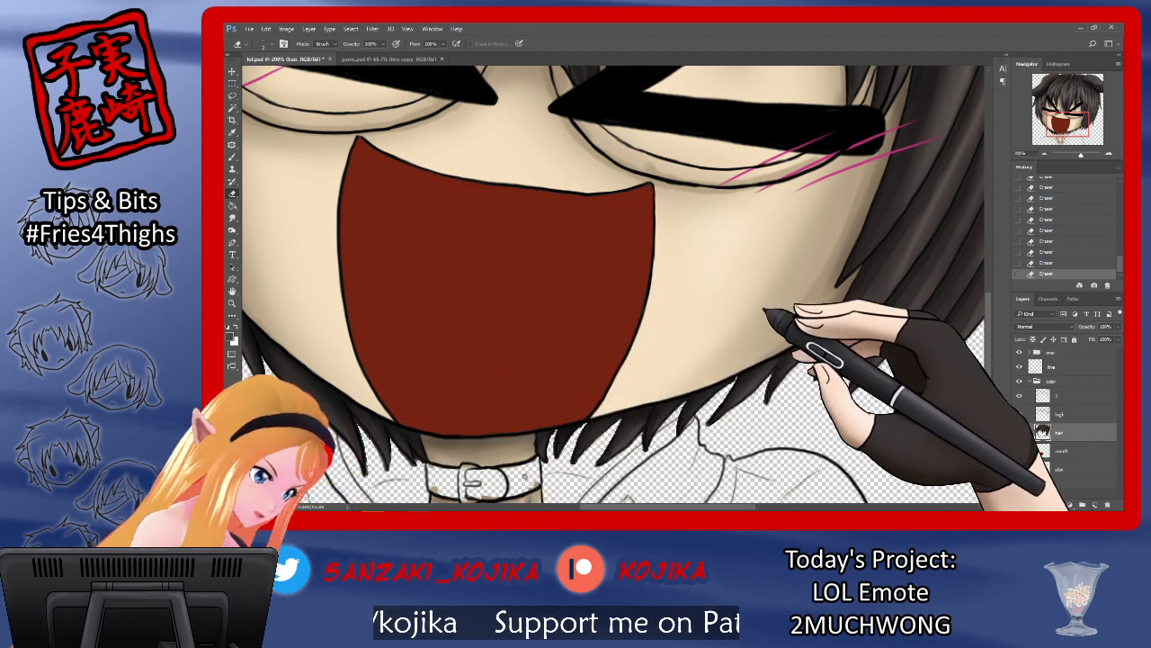
{"action": "key", "text": "ctrl+z"}
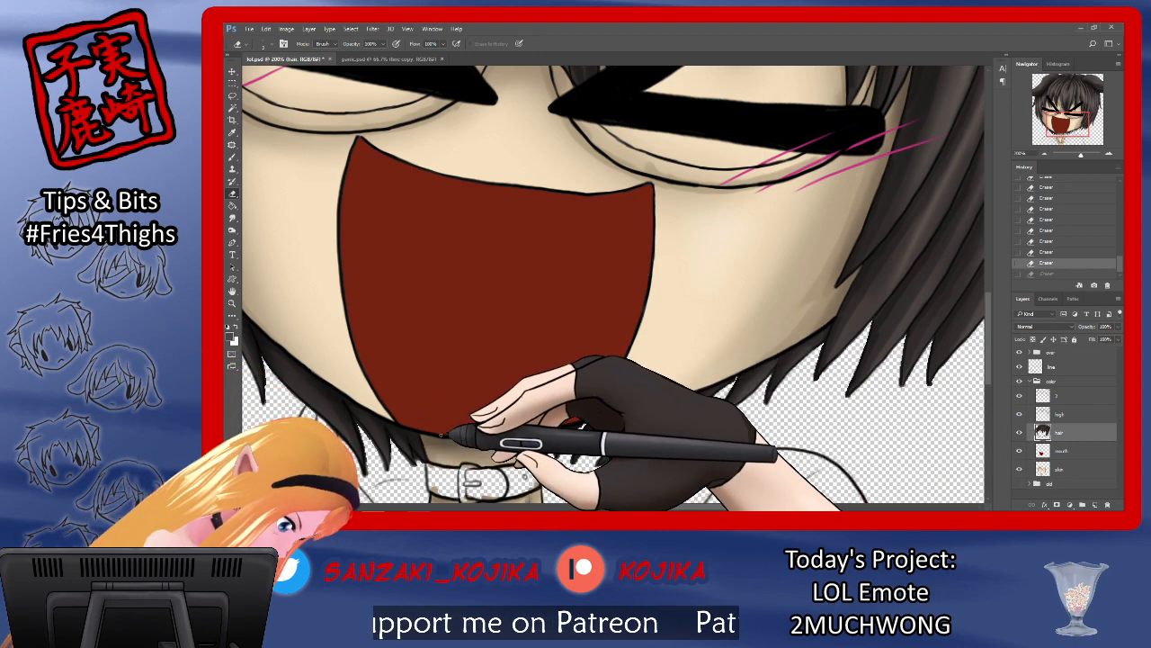
{"action": "left_click_drag", "start_coordinate": [547, 405], "coordinate": [534, 407]}
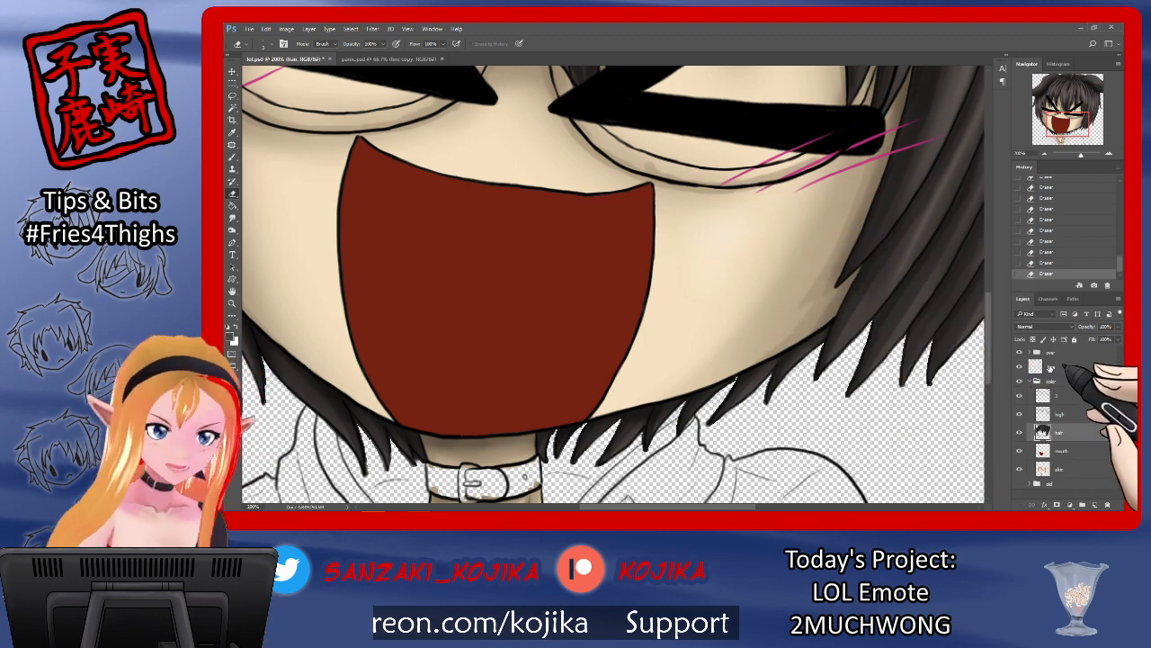
Step: Set a smaller Smudge brush and smudge color into the hair tips below the right cheek on the hair layer
{"action": "left_click", "coordinate": [1051, 367]}
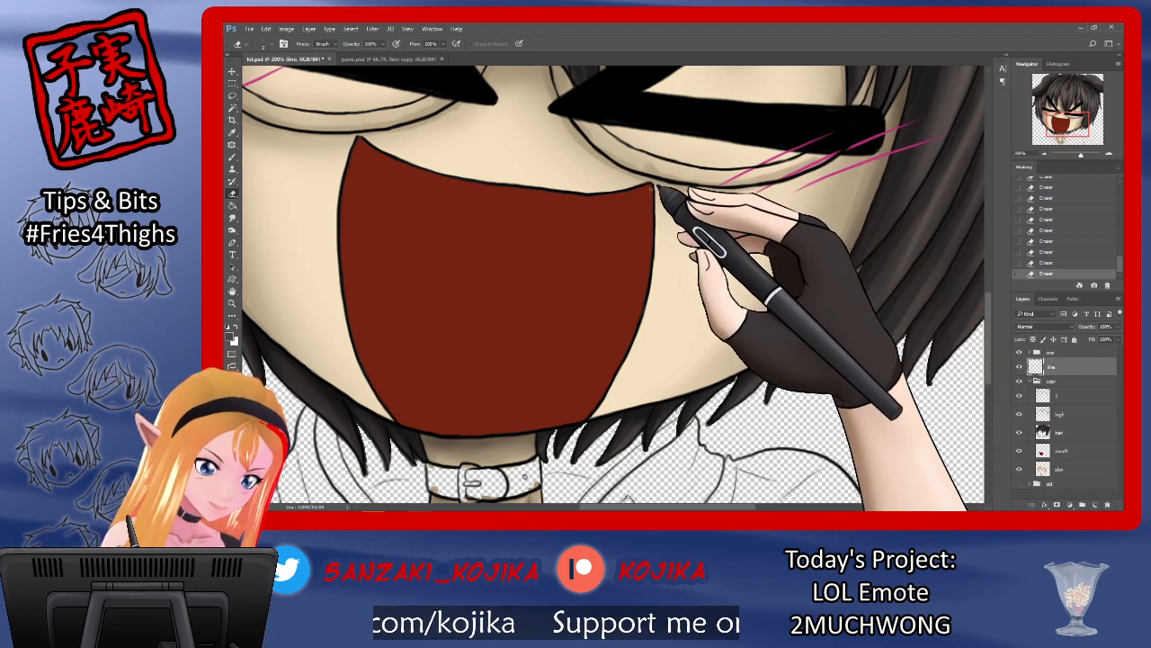
{"action": "left_click", "coordinate": [1058, 430]}
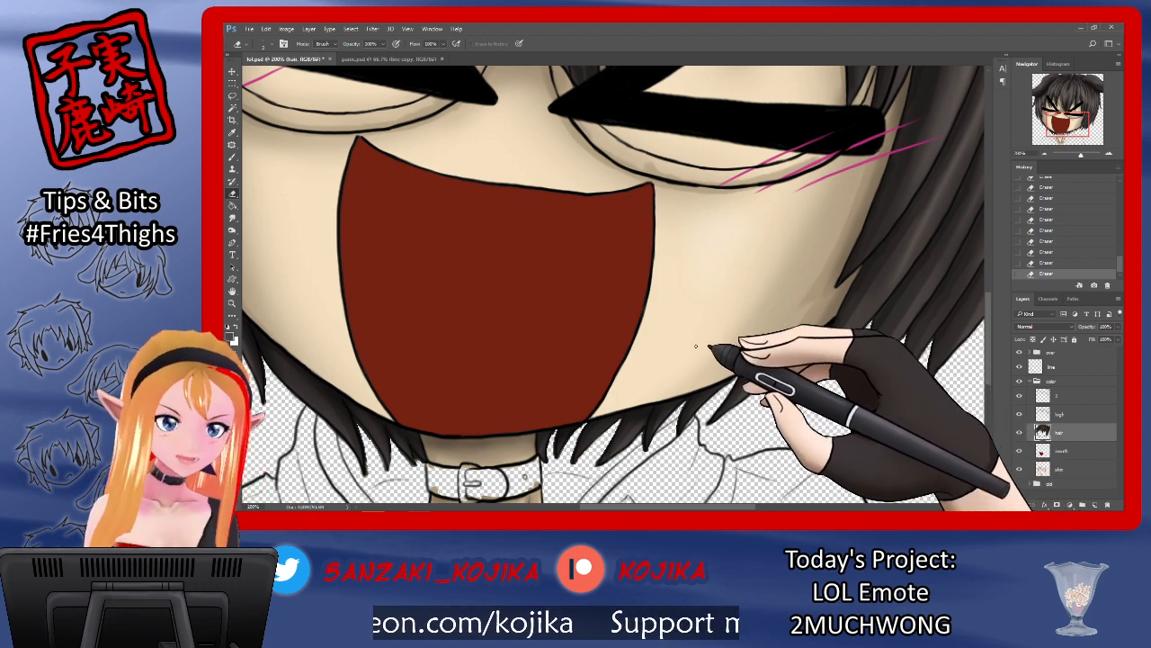
{"action": "left_click", "coordinate": [232, 218]}
{"action": "left_click", "coordinate": [261, 43]}
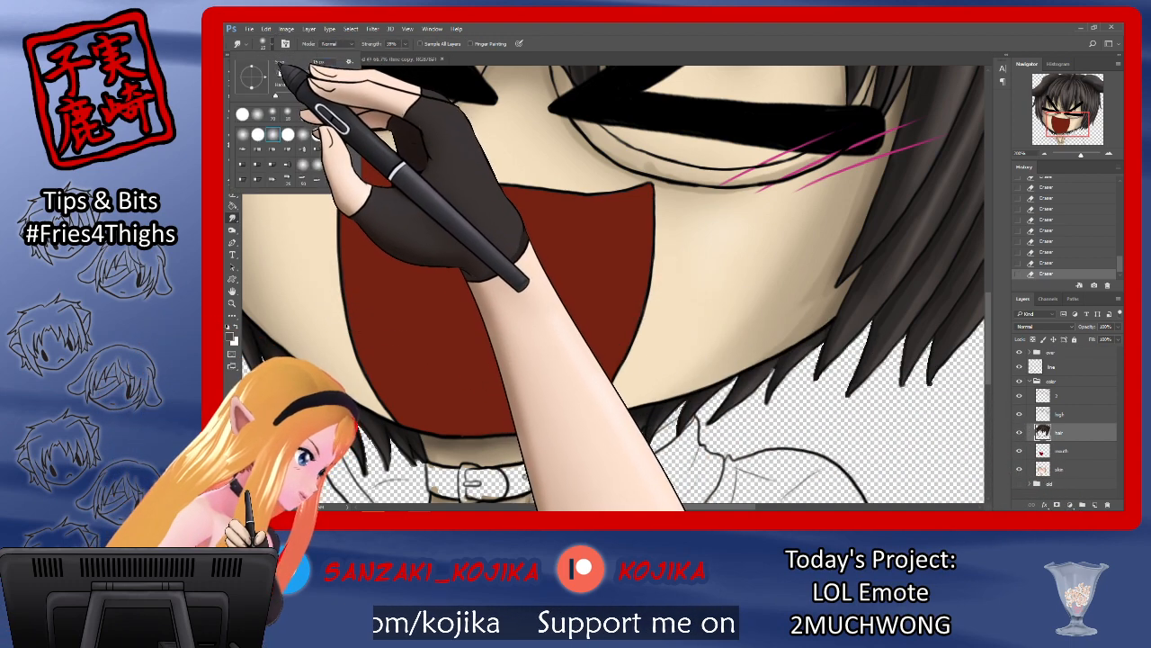
{"action": "left_click", "coordinate": [770, 365]}
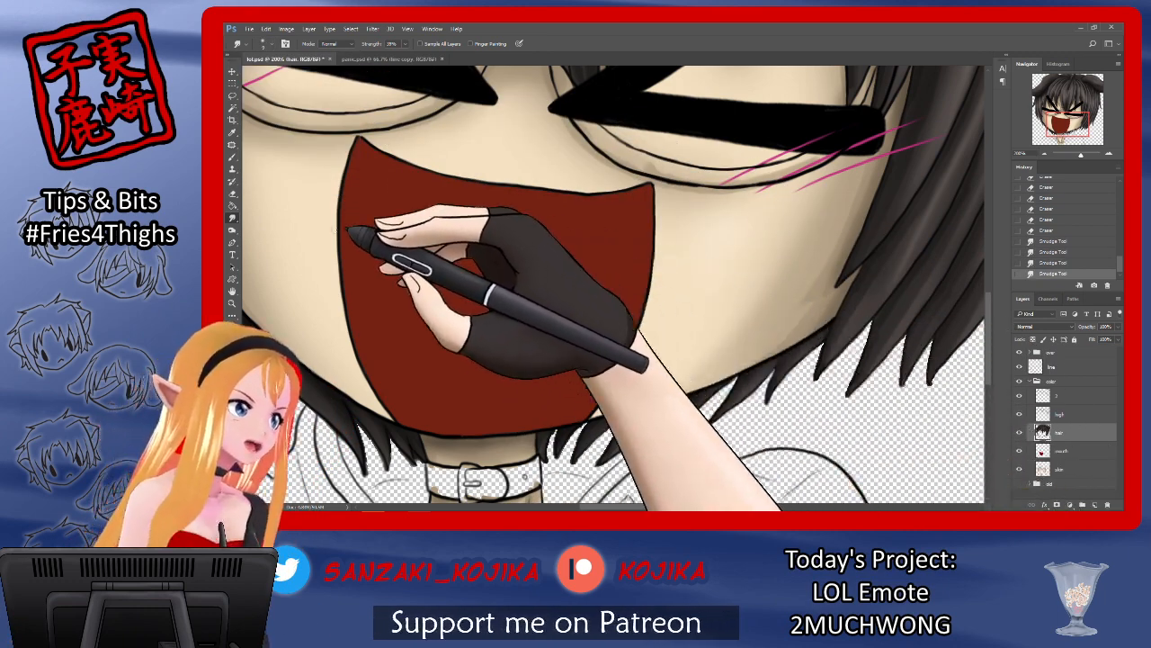
Step: Erase spilled color around the hair tips below the right cheek and smudge their edges to fill the outlines
{"action": "left_click", "coordinate": [232, 194]}
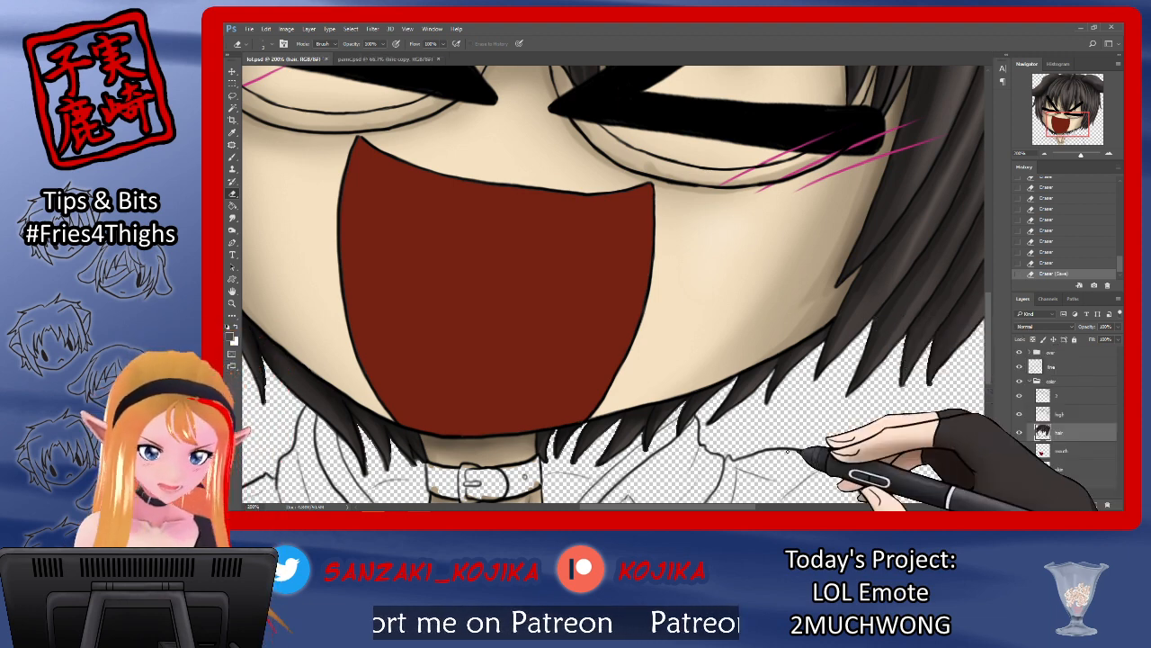
{"action": "left_click_drag", "start_coordinate": [751, 508], "coordinate": [785, 507]}
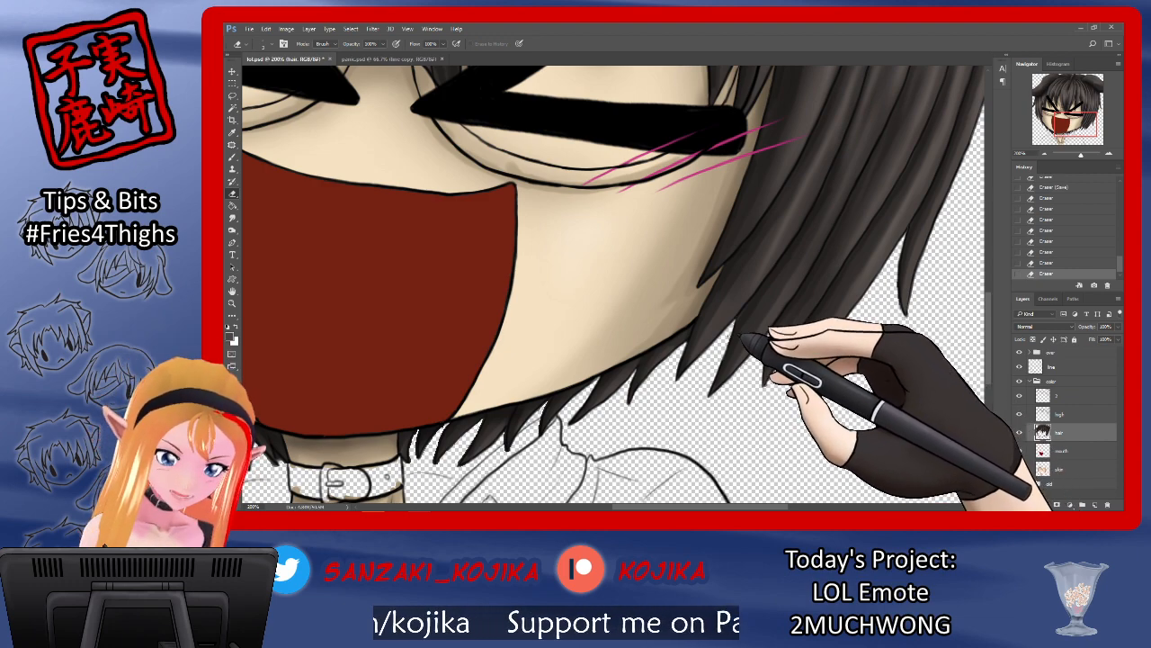
{"action": "key", "text": "r"}
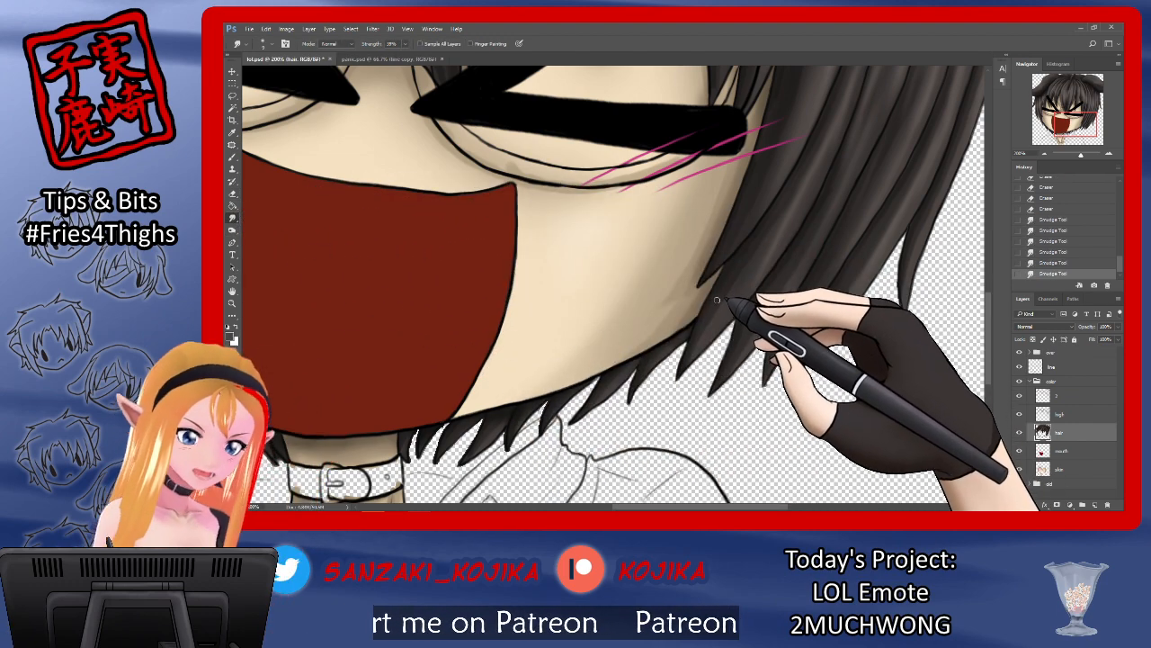
Step: Erase excess color around the lower right hair tips and smudge color into the outermost strand
{"action": "left_click", "coordinate": [232, 194]}
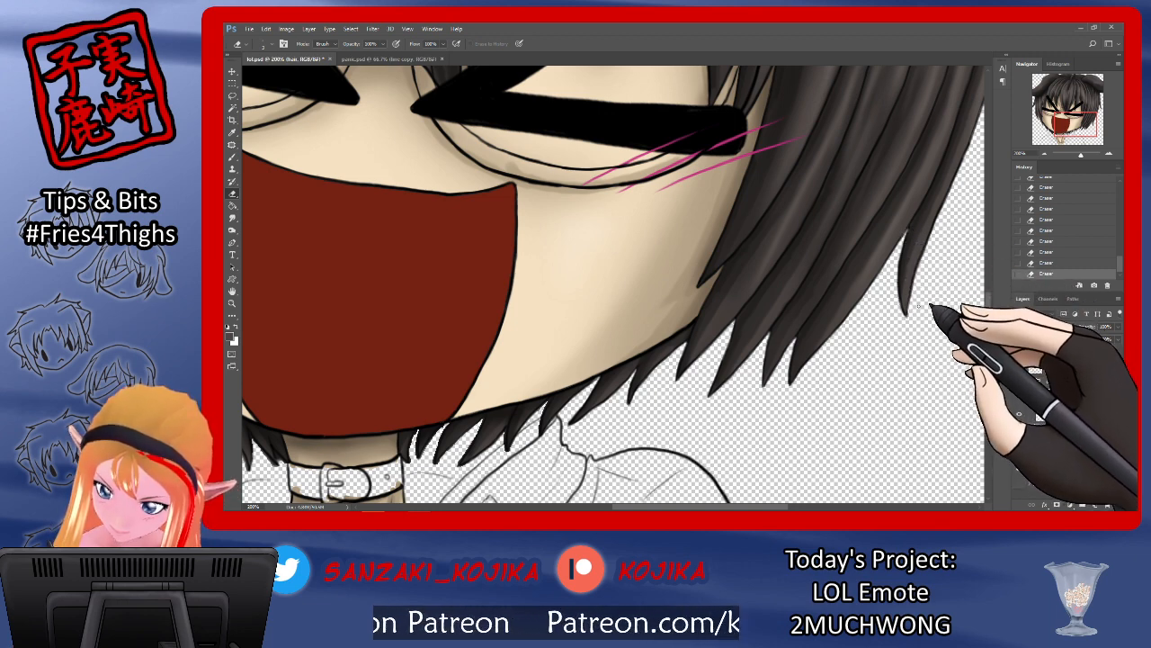
{"action": "left_click_drag", "start_coordinate": [736, 506], "coordinate": [761, 506]}
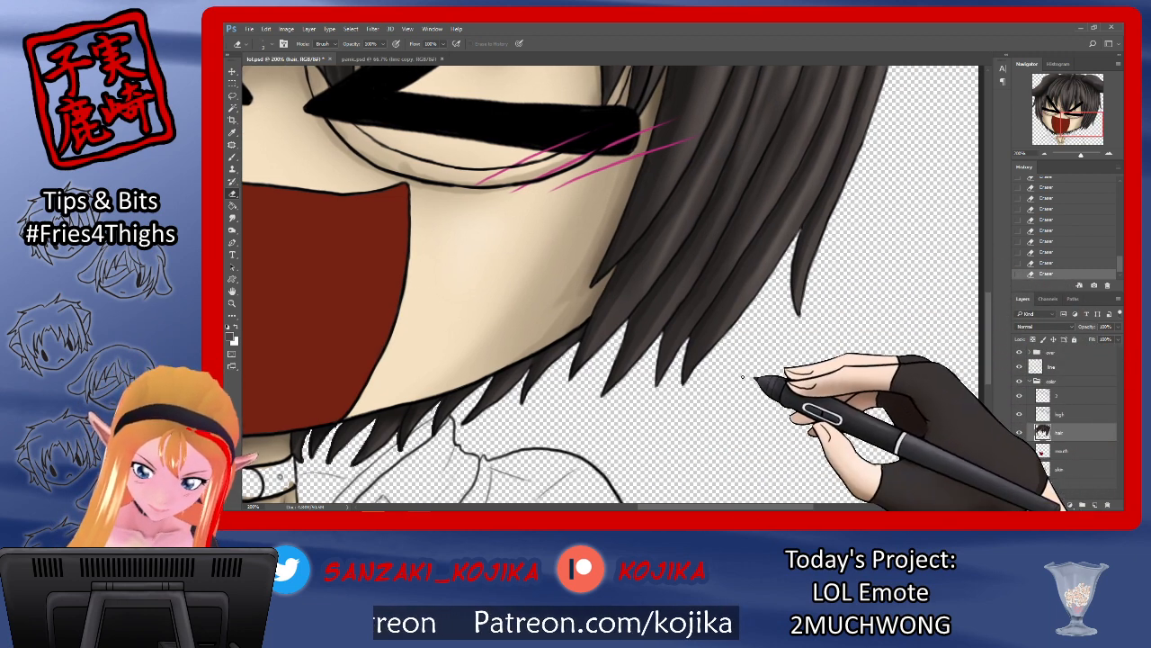
{"action": "left_click", "coordinate": [232, 218]}
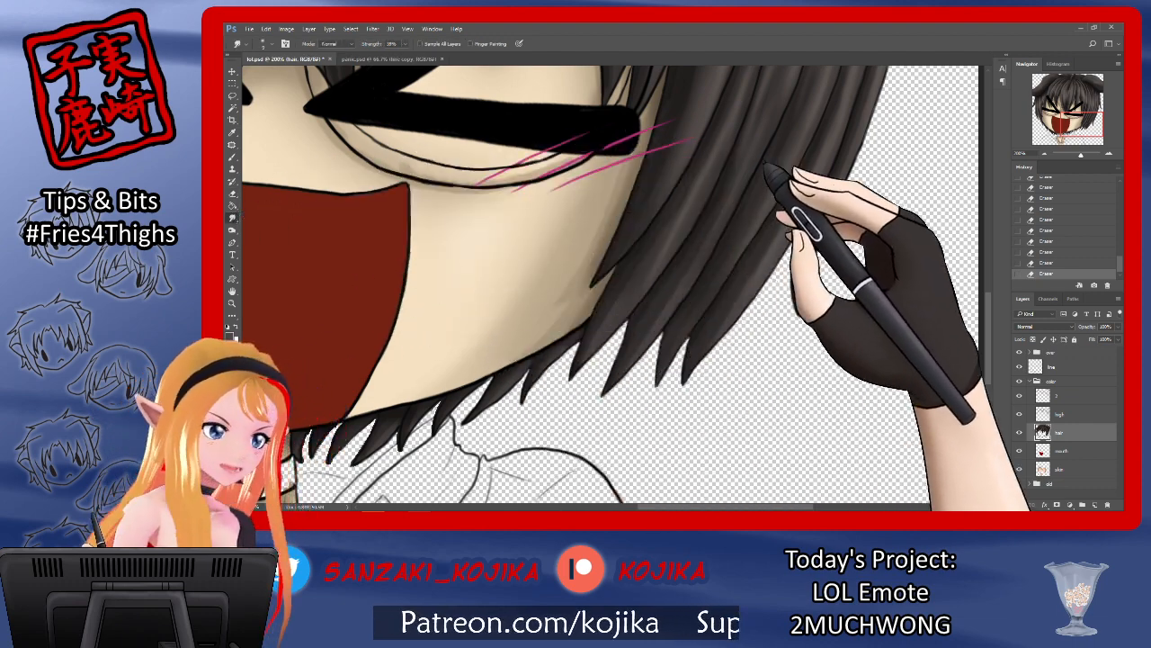
{"action": "left_click_drag", "start_coordinate": [789, 229], "coordinate": [798, 315]}
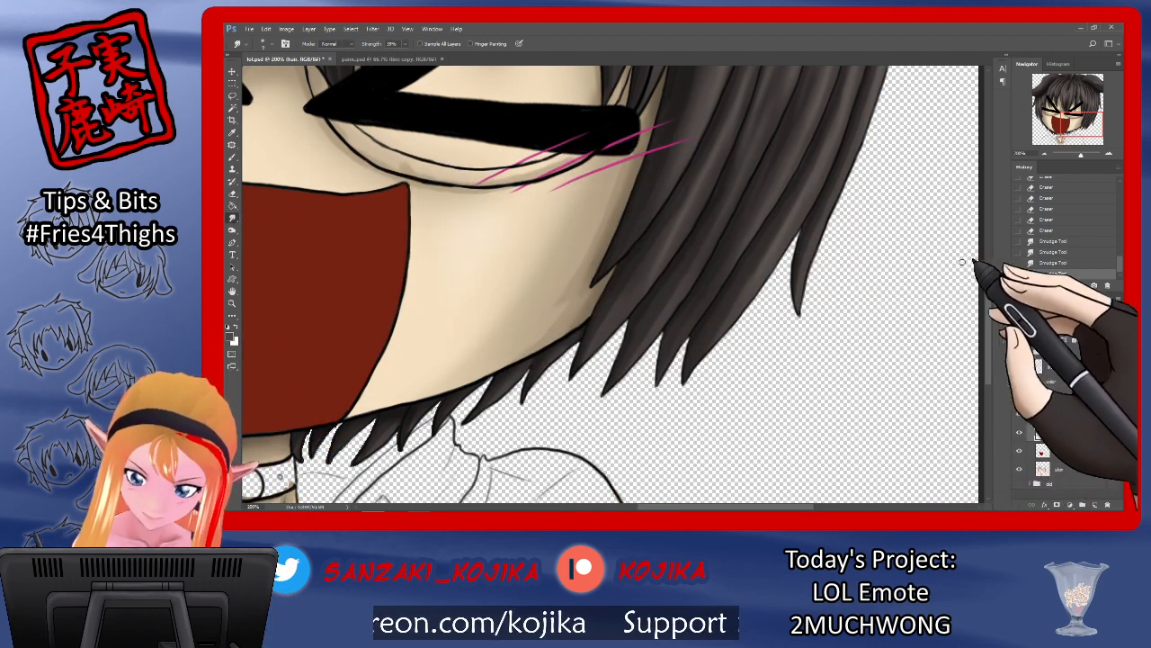
Step: Erase the hair color spilling past the outline of the outer strands on the right side of the head
{"action": "left_click_drag", "start_coordinate": [987, 315], "coordinate": [987, 274]}
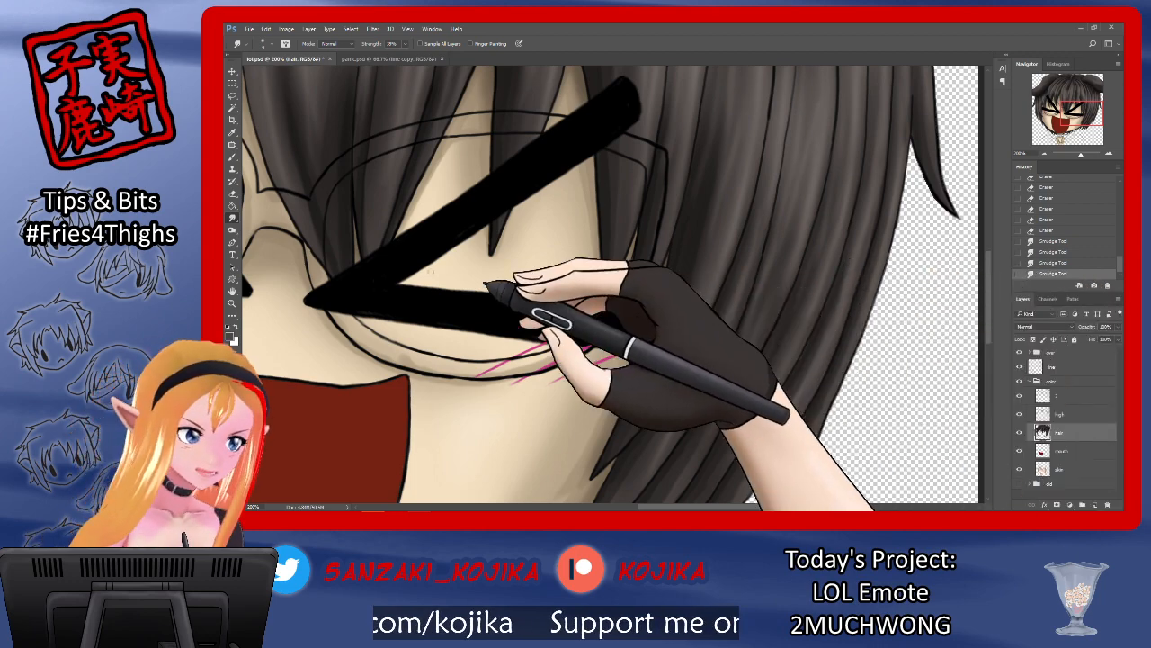
{"action": "left_click", "coordinate": [232, 193]}
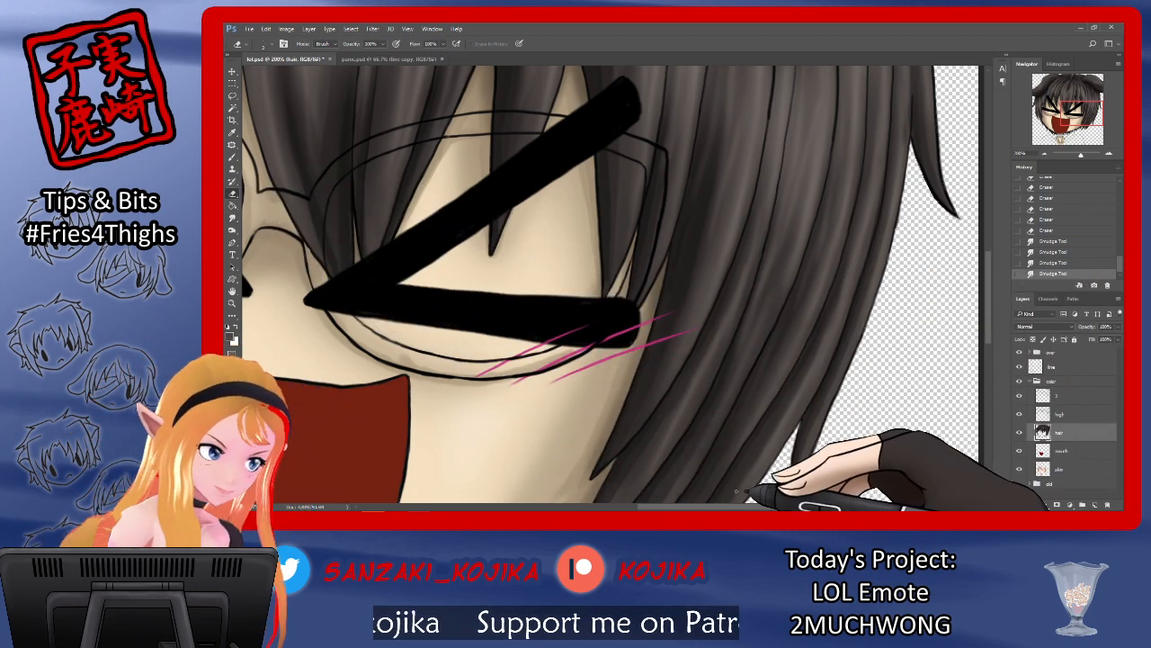
{"action": "left_click_drag", "start_coordinate": [756, 506], "coordinate": [806, 506]}
{"action": "mouse_move", "coordinate": [702, 141]}
{"action": "left_mouse_down"}
{"action": "mouse_move", "coordinate": [734, 191]}
{"action": "mouse_move", "coordinate": [717, 174]}
{"action": "mouse_move", "coordinate": [731, 209]}
{"action": "mouse_move", "coordinate": [724, 197]}
{"action": "mouse_move", "coordinate": [745, 214]}
{"action": "mouse_move", "coordinate": [725, 146]}
{"action": "left_mouse_up"}
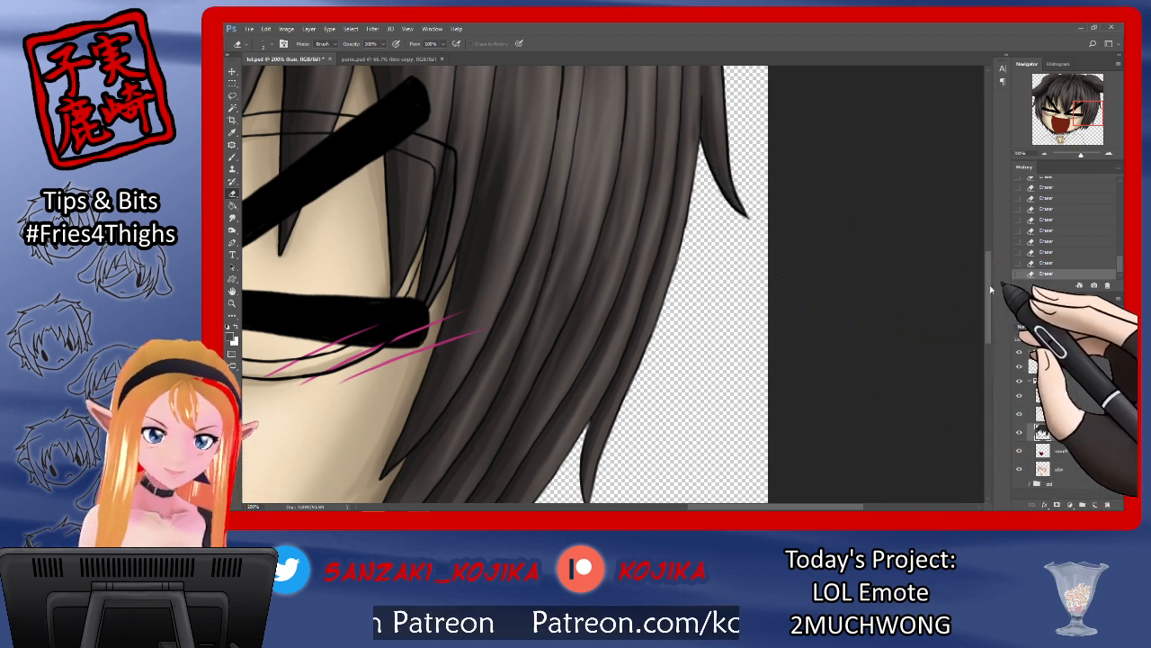
Step: Erase the color spilling over the outline at the top of the head beside the left floppy ear
{"action": "left_click_drag", "start_coordinate": [991, 286], "coordinate": [991, 229]}
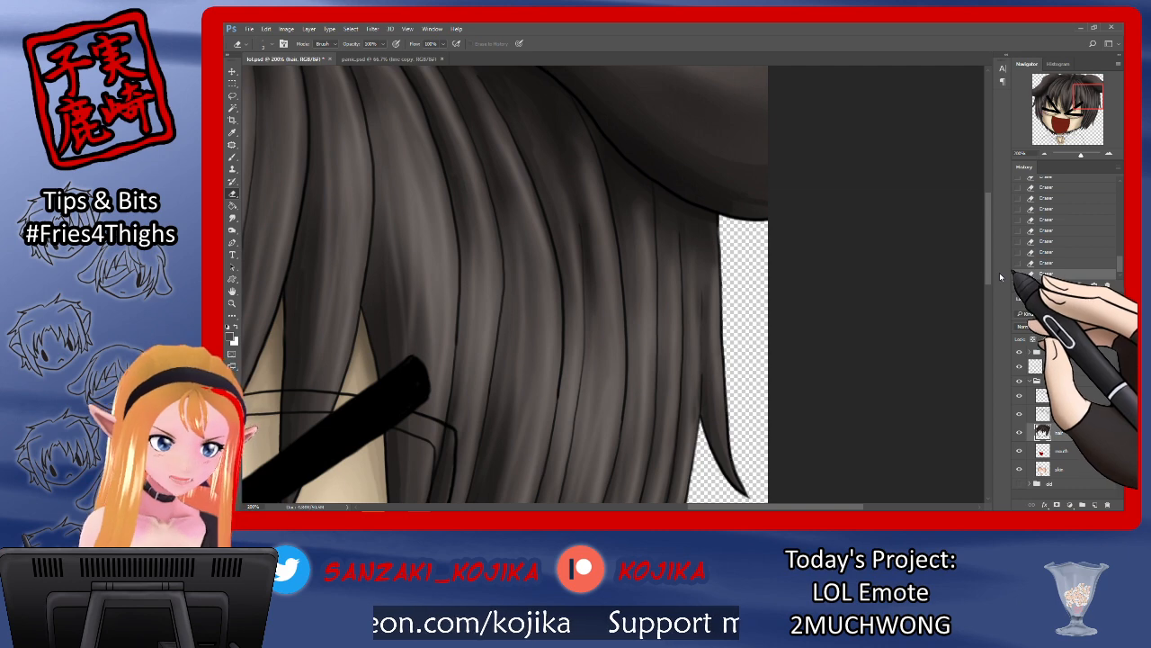
{"action": "left_click_drag", "start_coordinate": [991, 270], "coordinate": [995, 212]}
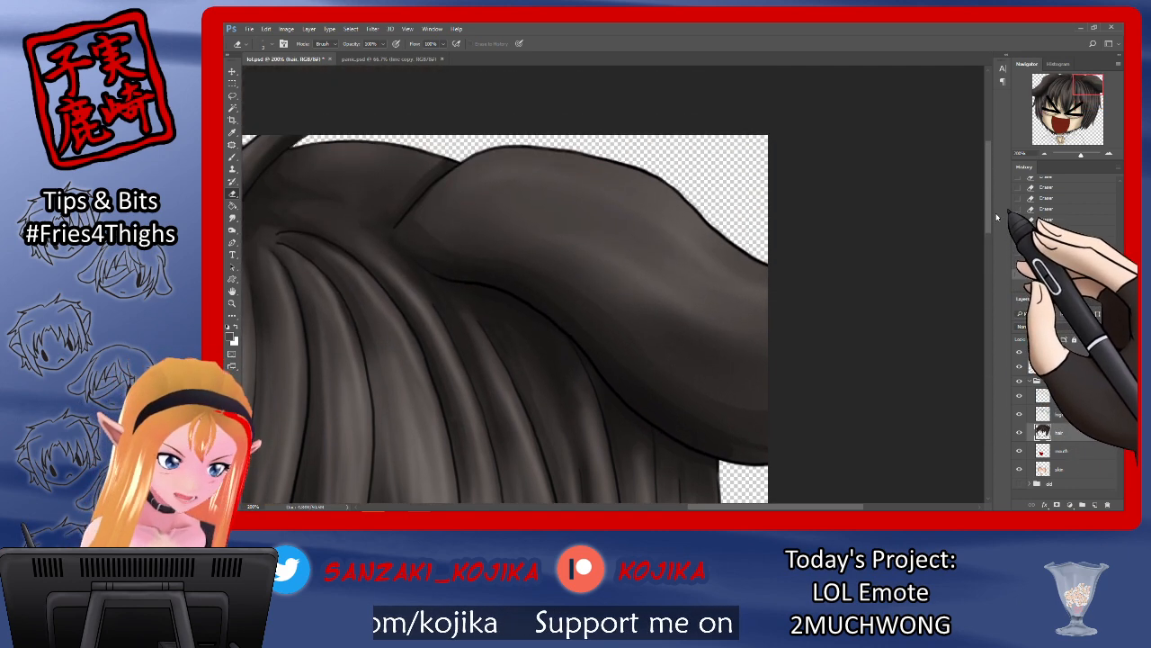
{"action": "left_click_drag", "start_coordinate": [741, 506], "coordinate": [653, 507]}
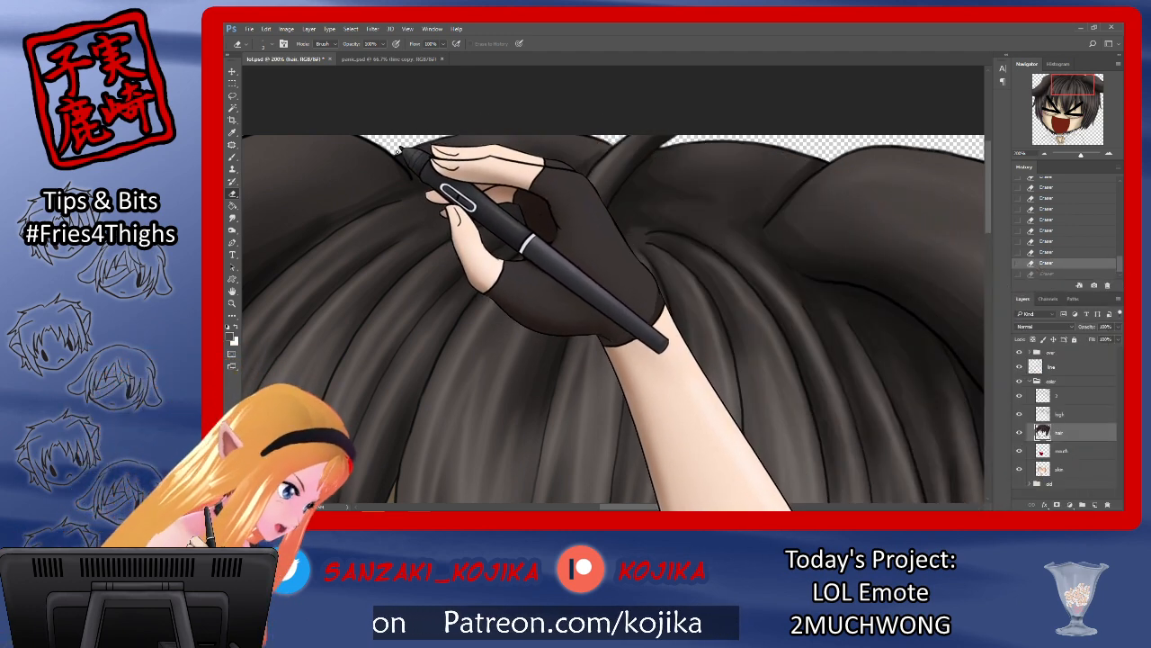
{"action": "left_click_drag", "start_coordinate": [445, 137], "coordinate": [399, 135]}
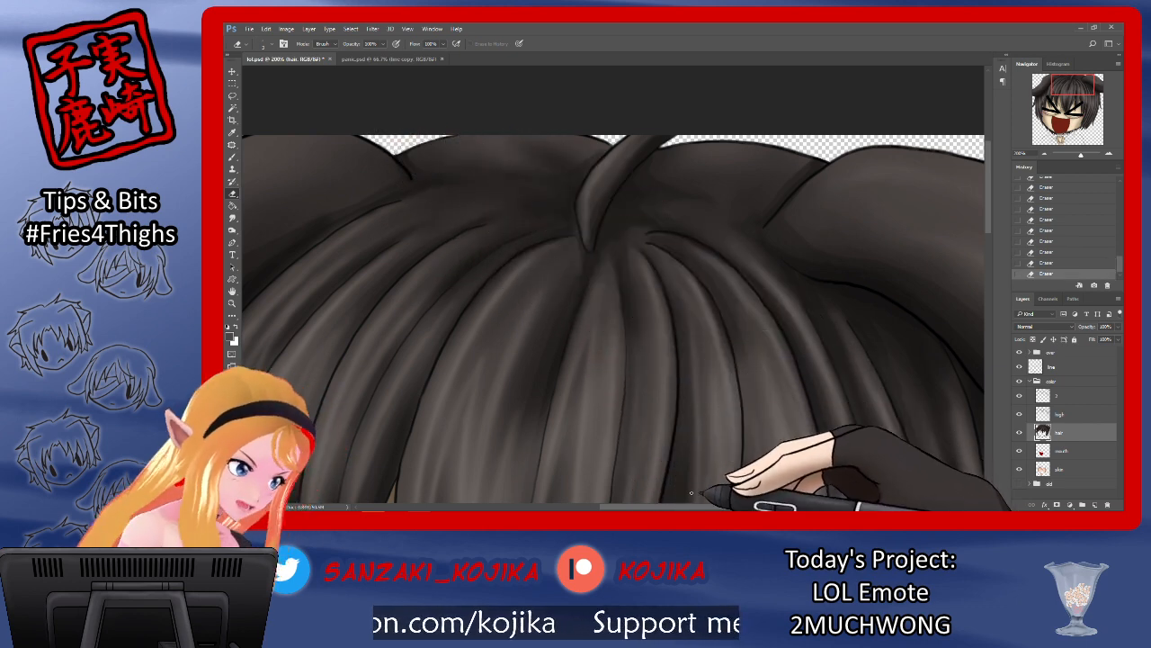
Step: Smudge and erase the color edges beneath the left floppy ear and on the strand under it, and save the file
{"action": "left_click_drag", "start_coordinate": [696, 506], "coordinate": [611, 507]}
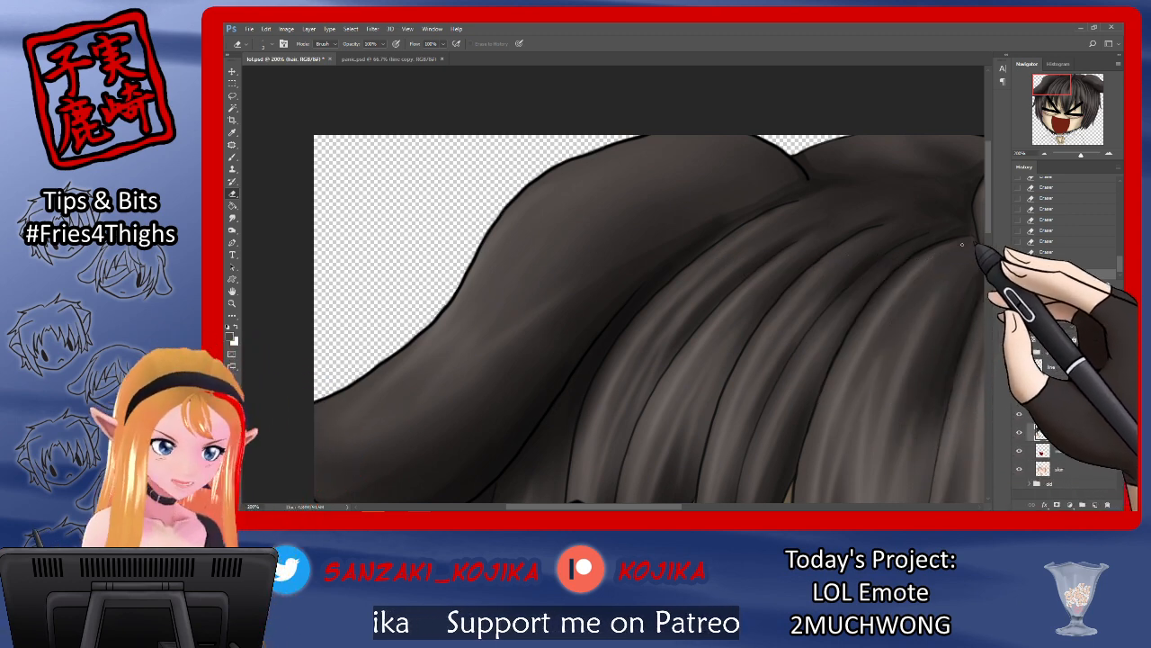
{"action": "left_click_drag", "start_coordinate": [986, 227], "coordinate": [985, 250]}
{"action": "scroll", "coordinate": [977, 276], "scroll_direction": "down", "scroll_amount": 3}
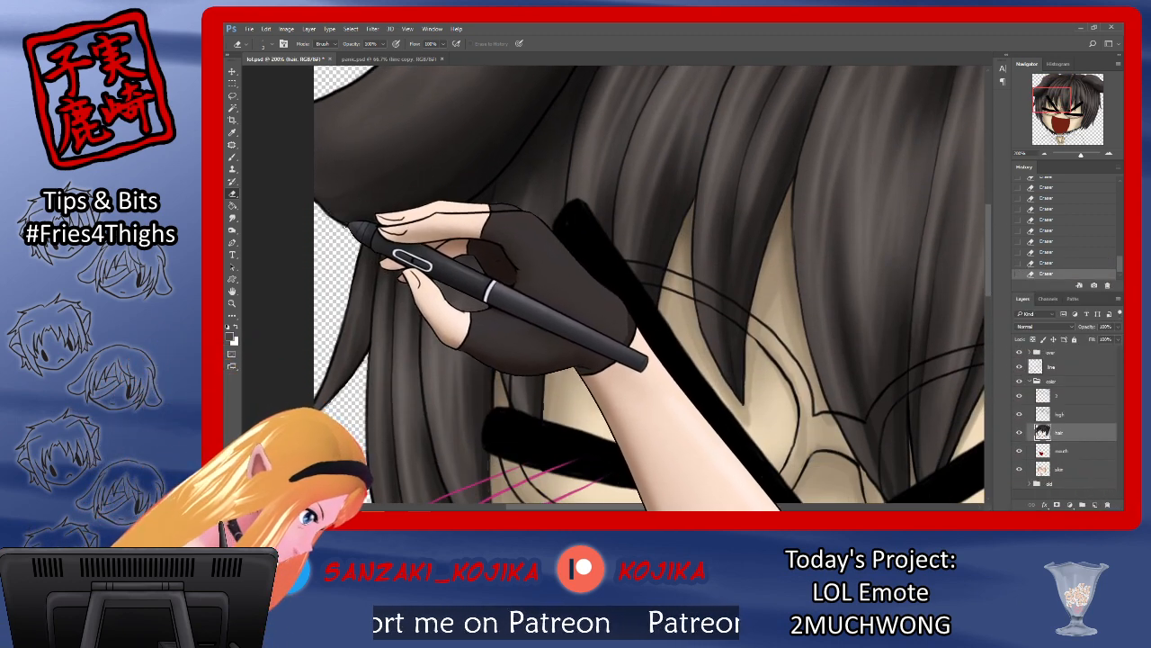
{"action": "left_click", "coordinate": [233, 220]}
{"action": "left_click_drag", "start_coordinate": [349, 203], "coordinate": [344, 216]}
{"action": "left_click", "coordinate": [233, 193]}
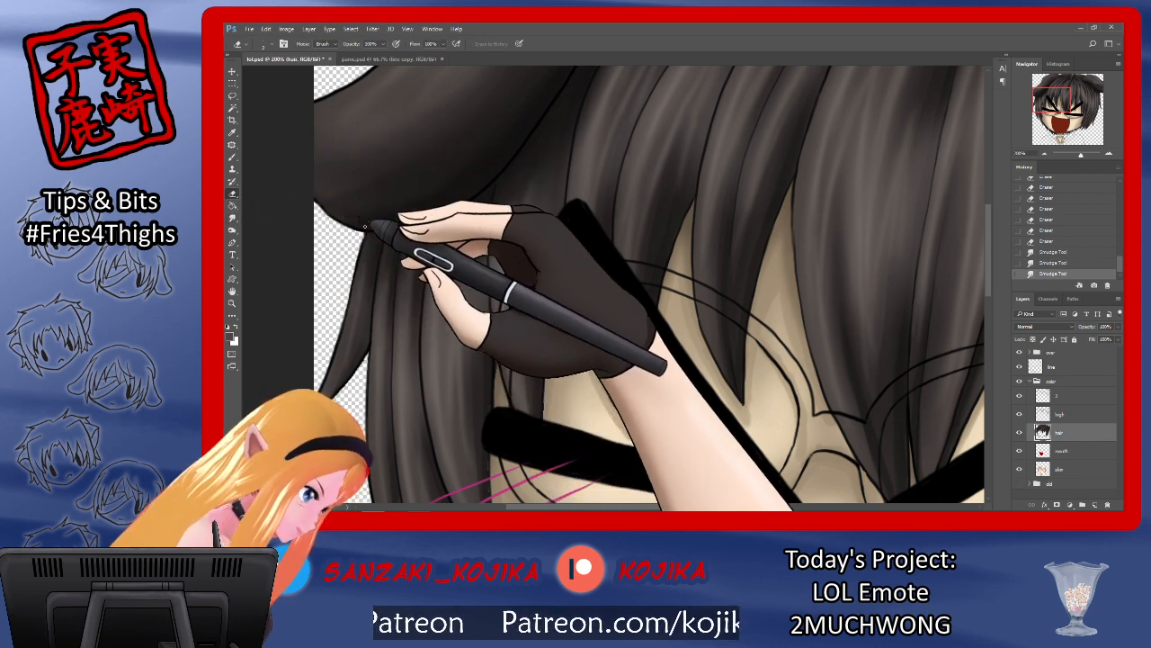
{"action": "left_click_drag", "start_coordinate": [358, 281], "coordinate": [343, 297]}
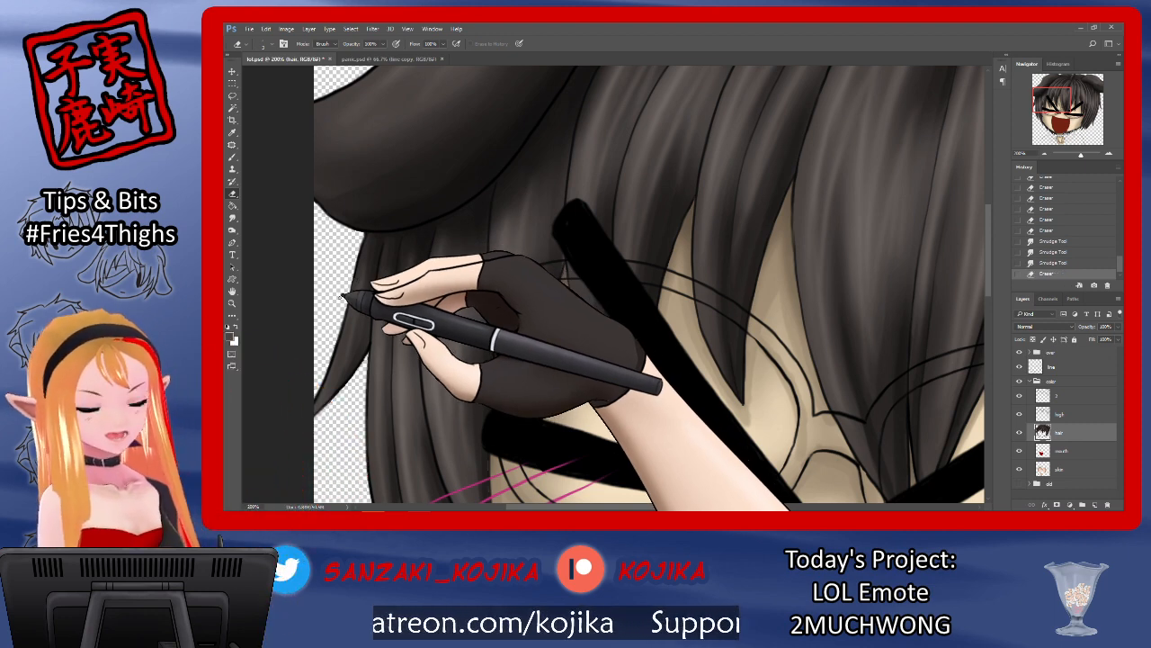
{"action": "key", "text": "ctrl+s"}
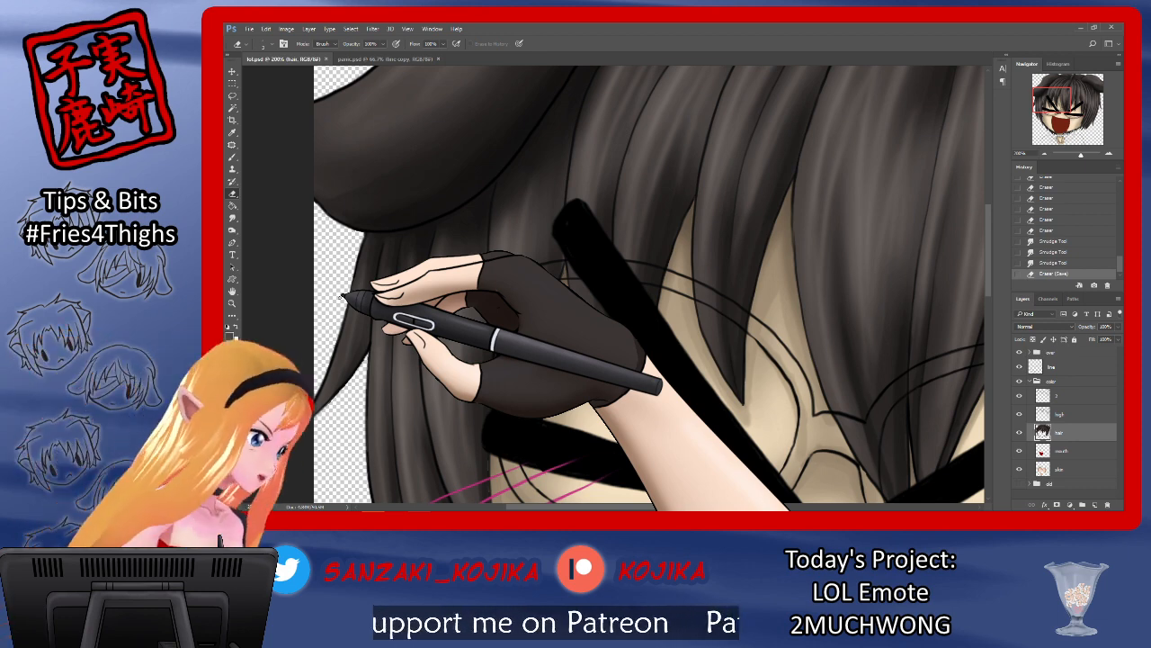
Step: Erase spilled color around the flicked strand below the left ear and down the outer left hair edge
{"action": "mouse_move", "coordinate": [329, 367]}
{"action": "left_mouse_down"}
{"action": "mouse_move", "coordinate": [350, 262]}
{"action": "mouse_move", "coordinate": [375, 349]}
{"action": "left_mouse_up"}
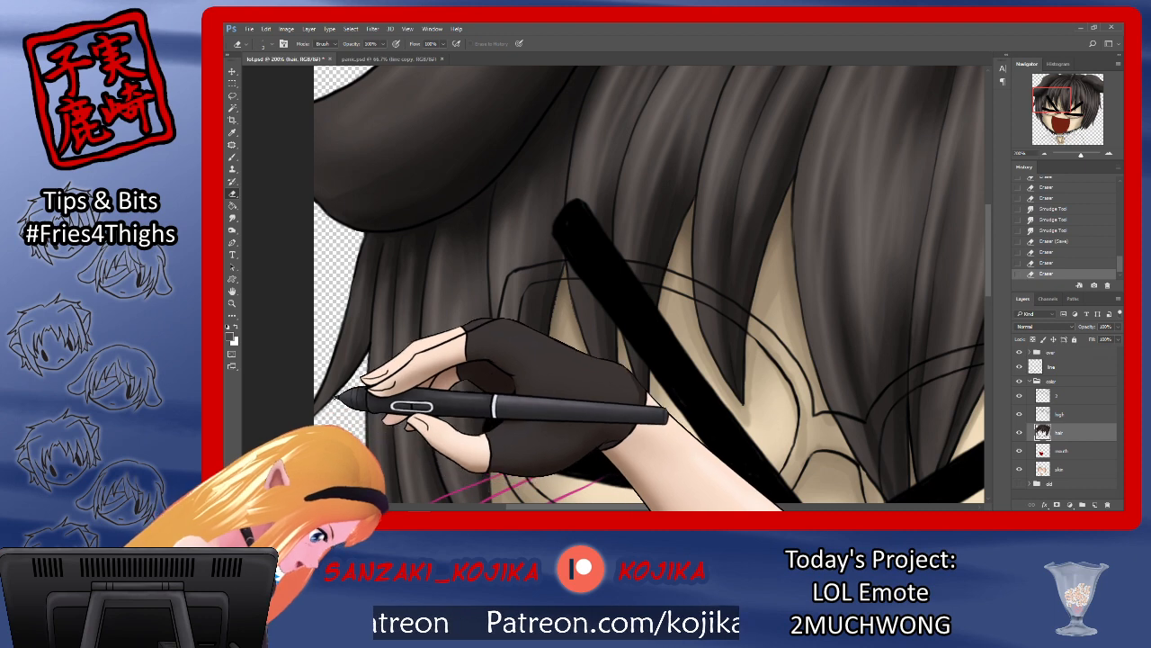
{"action": "mouse_move", "coordinate": [366, 376]}
{"action": "left_mouse_down"}
{"action": "mouse_move", "coordinate": [371, 352]}
{"action": "mouse_move", "coordinate": [372, 376]}
{"action": "left_mouse_up"}
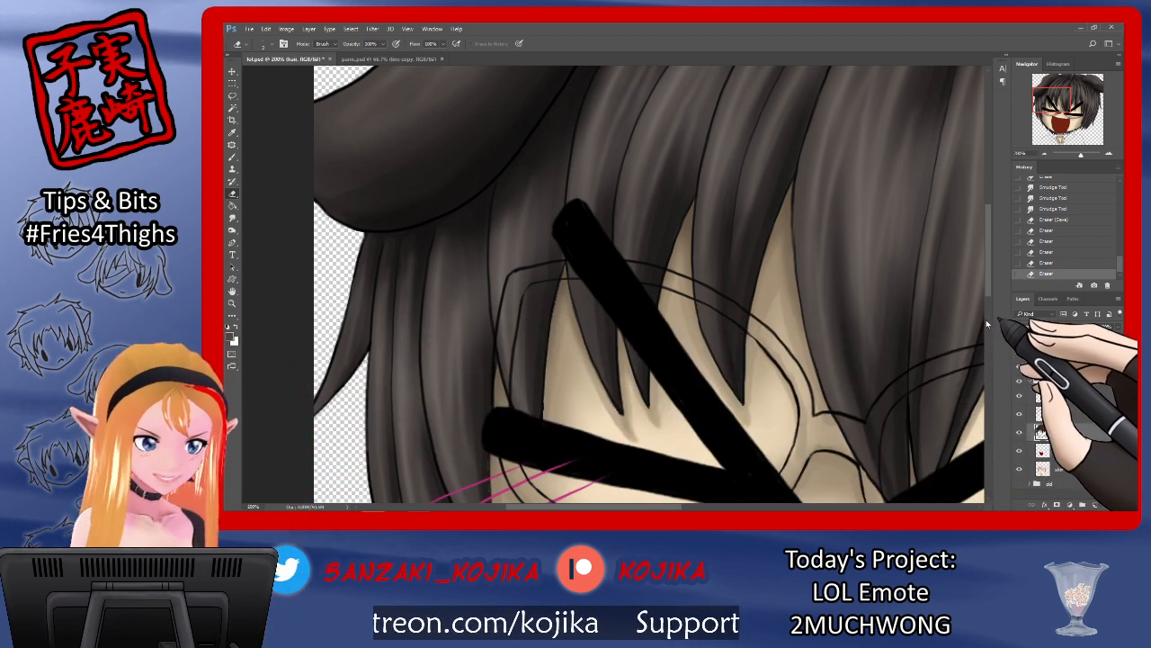
{"action": "left_click_drag", "start_coordinate": [987, 281], "coordinate": [985, 359]}
{"action": "left_click_drag", "start_coordinate": [368, 128], "coordinate": [371, 155]}
{"action": "left_click_drag", "start_coordinate": [370, 153], "coordinate": [393, 225]}
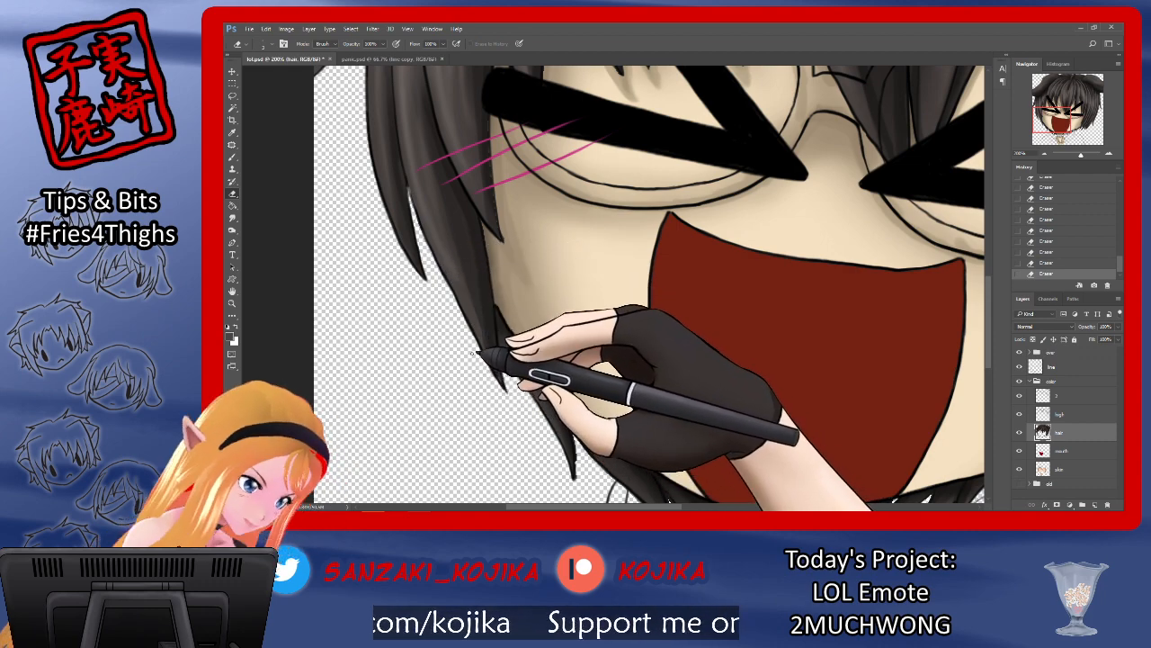
Step: Smudge color into the hair tips beside the left cheek and erase the excess around them
{"action": "key", "text": "r"}
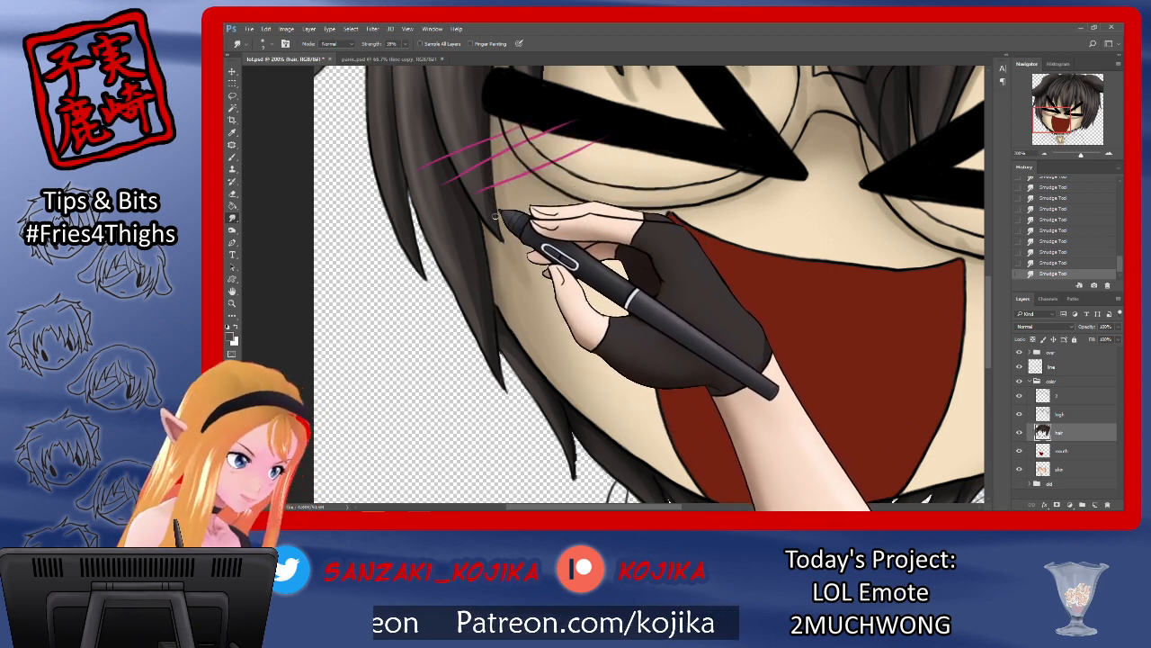
{"action": "left_click", "coordinate": [232, 193]}
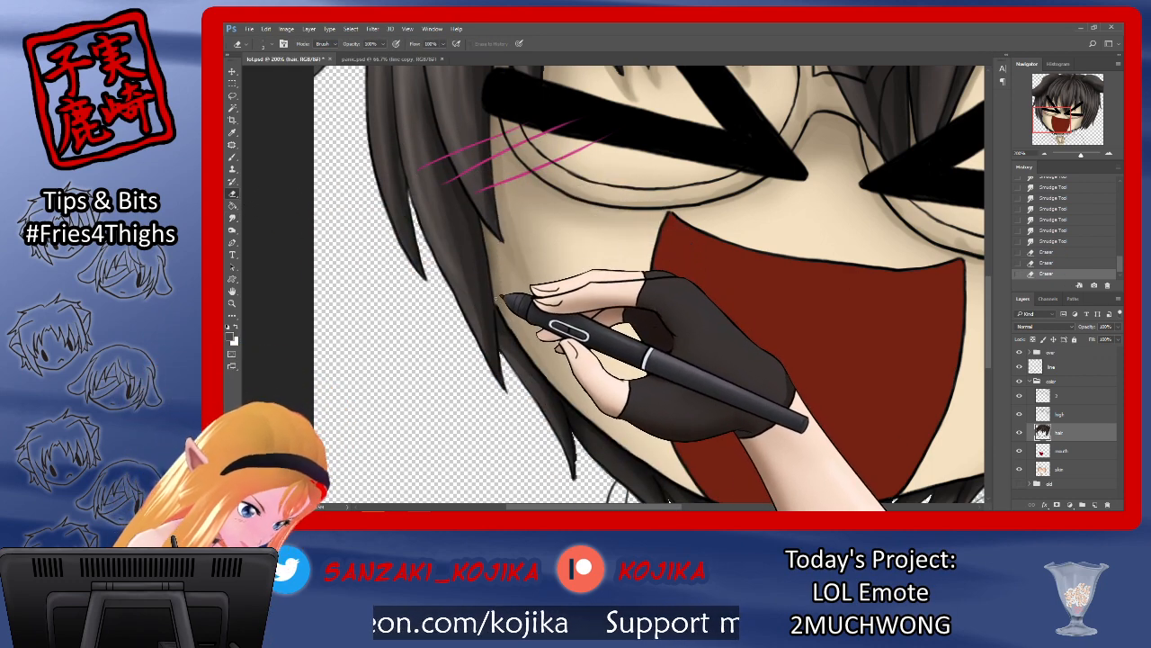
{"action": "mouse_move", "coordinate": [502, 225]}
{"action": "left_mouse_down"}
{"action": "mouse_move", "coordinate": [507, 172]}
{"action": "mouse_move", "coordinate": [501, 192]}
{"action": "left_mouse_up"}
{"action": "left_click_drag", "start_coordinate": [508, 244], "coordinate": [493, 237]}
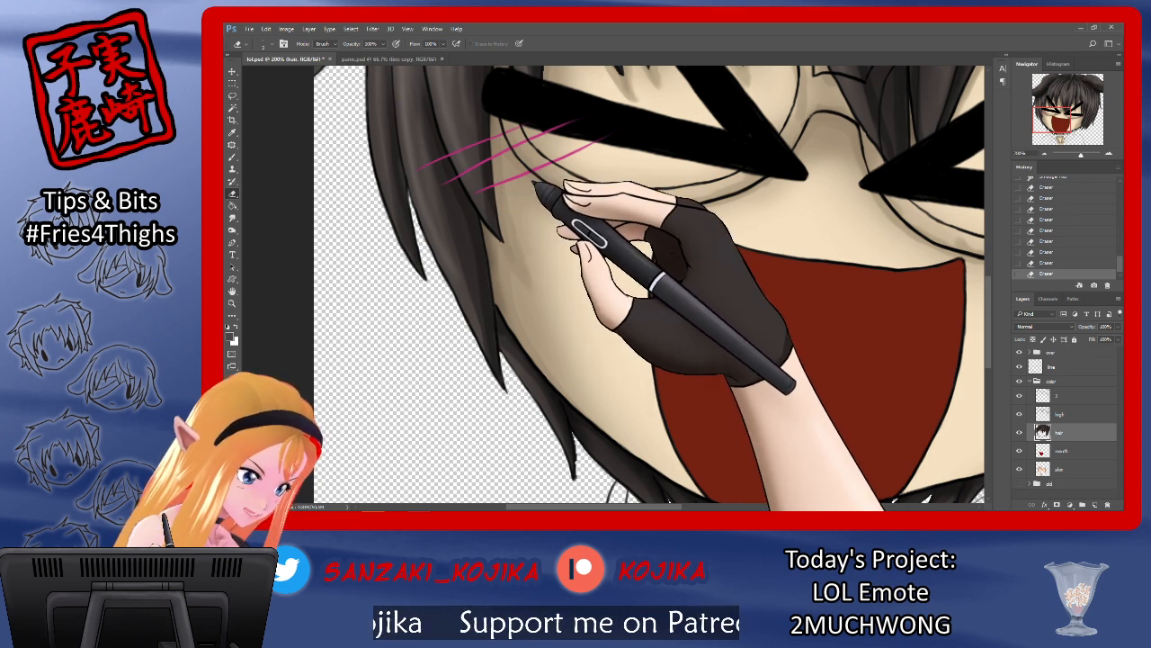
{"action": "left_click_drag", "start_coordinate": [944, 234], "coordinate": [957, 245]}
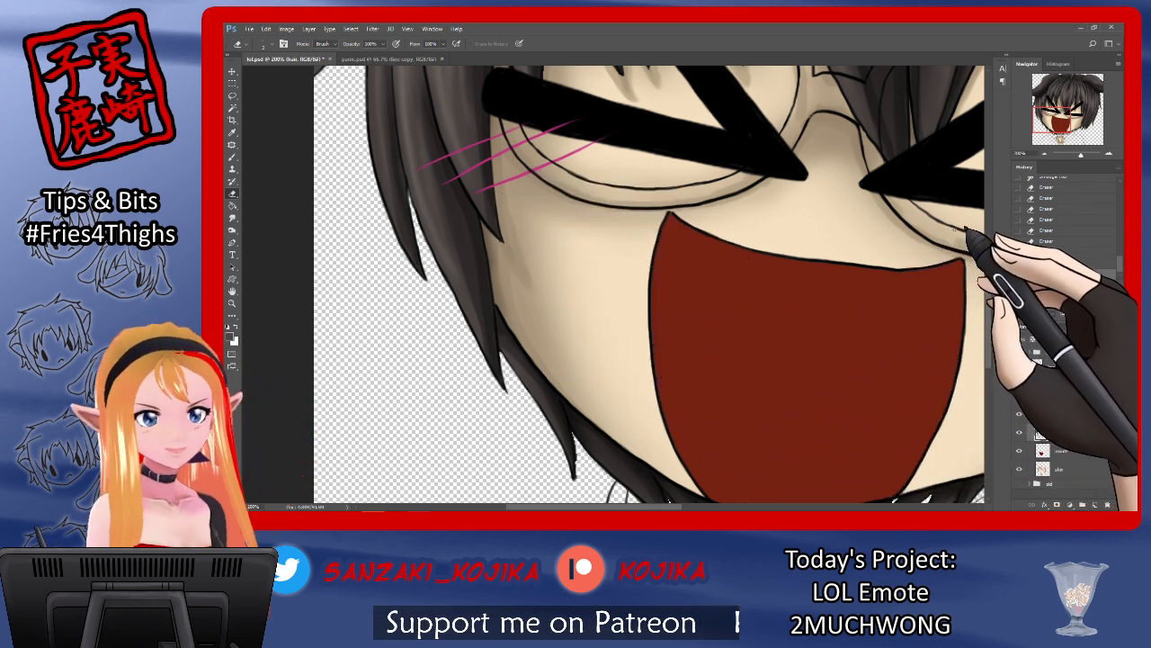
Step: Smudge the hair color into the inner edge of the side strand beside the left glasses lens
{"action": "left_click_drag", "start_coordinate": [986, 282], "coordinate": [985, 300]}
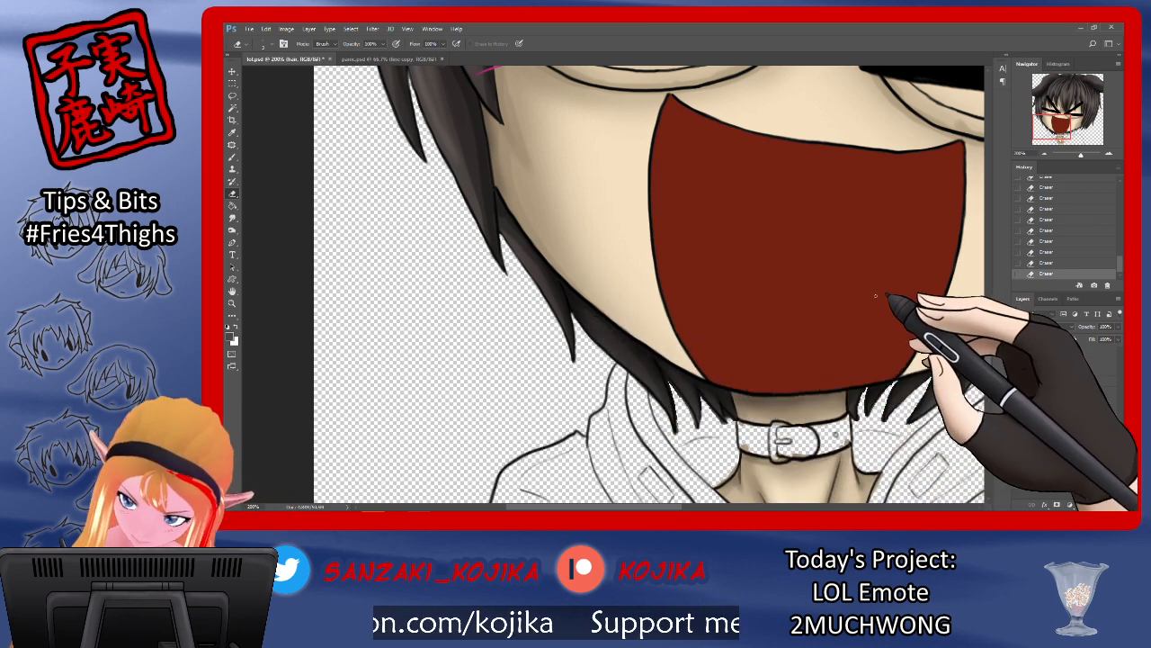
{"action": "left_click_drag", "start_coordinate": [988, 305], "coordinate": [991, 245]}
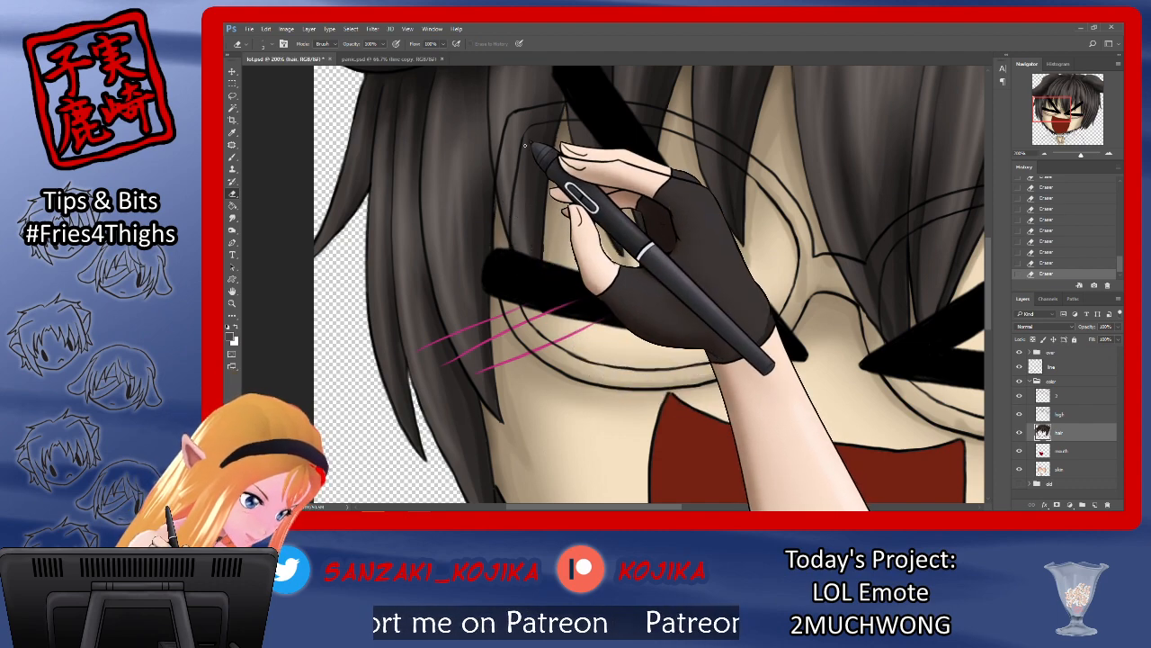
{"action": "left_click", "coordinate": [232, 217]}
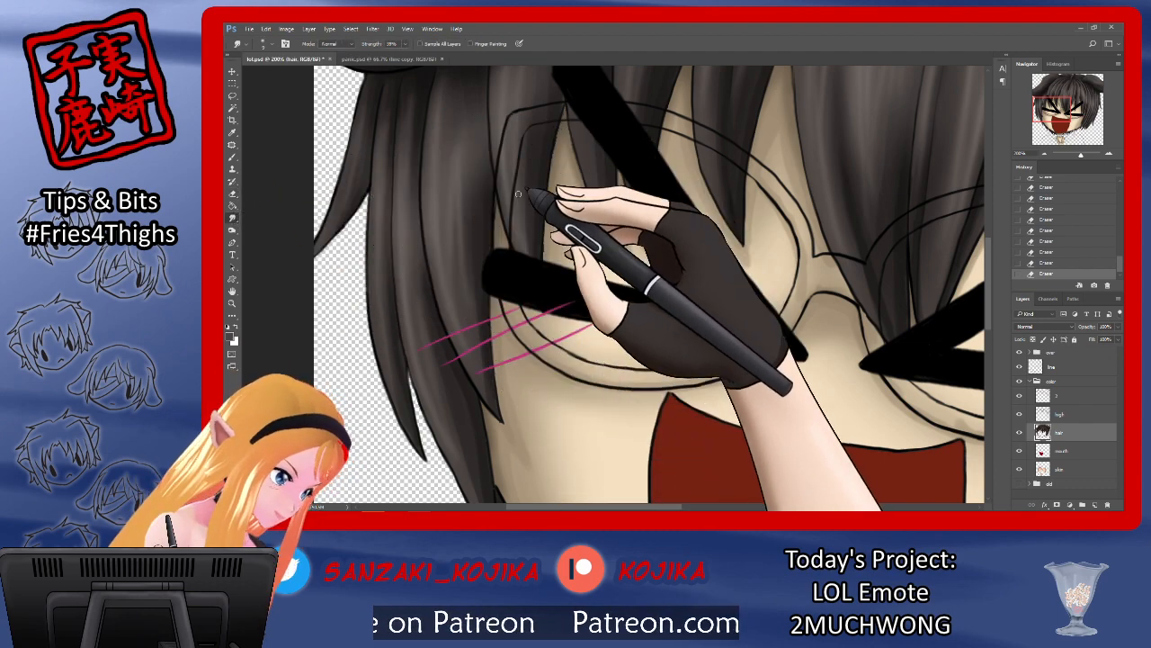
{"action": "left_click_drag", "start_coordinate": [492, 216], "coordinate": [489, 239]}
{"action": "left_click_drag", "start_coordinate": [489, 234], "coordinate": [488, 246]}
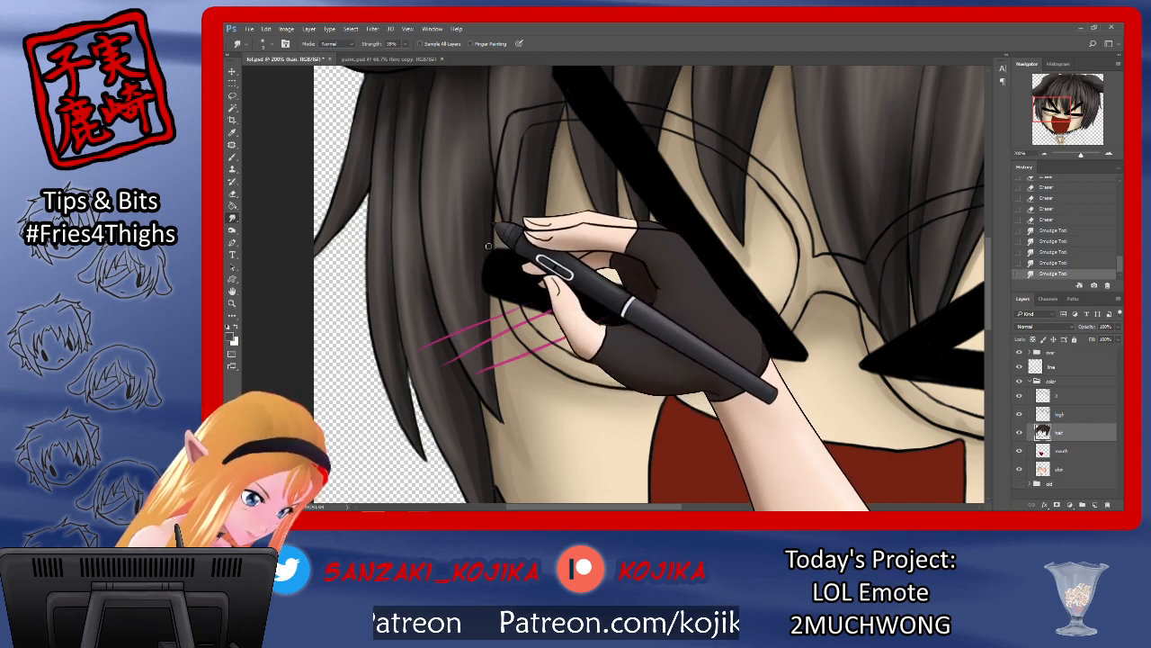
{"action": "left_click", "coordinate": [232, 193]}
{"action": "left_click", "coordinate": [232, 217]}
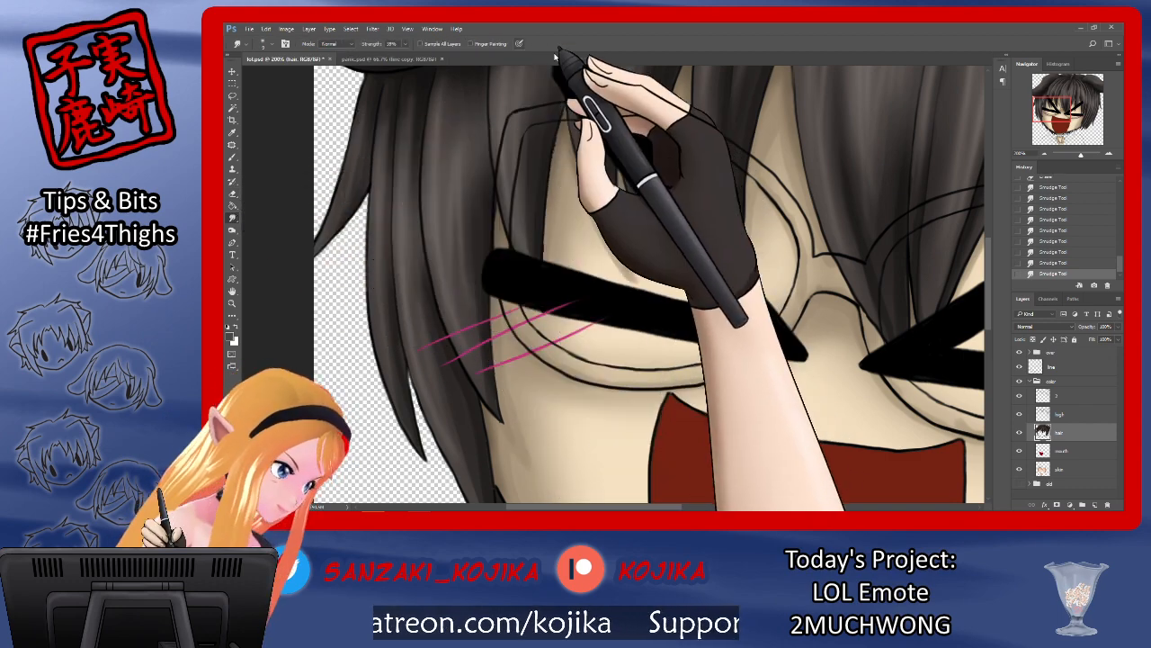
Step: Erase the color spilling around the pointed bang tips over the left glasses lens
{"action": "left_click", "coordinate": [232, 194]}
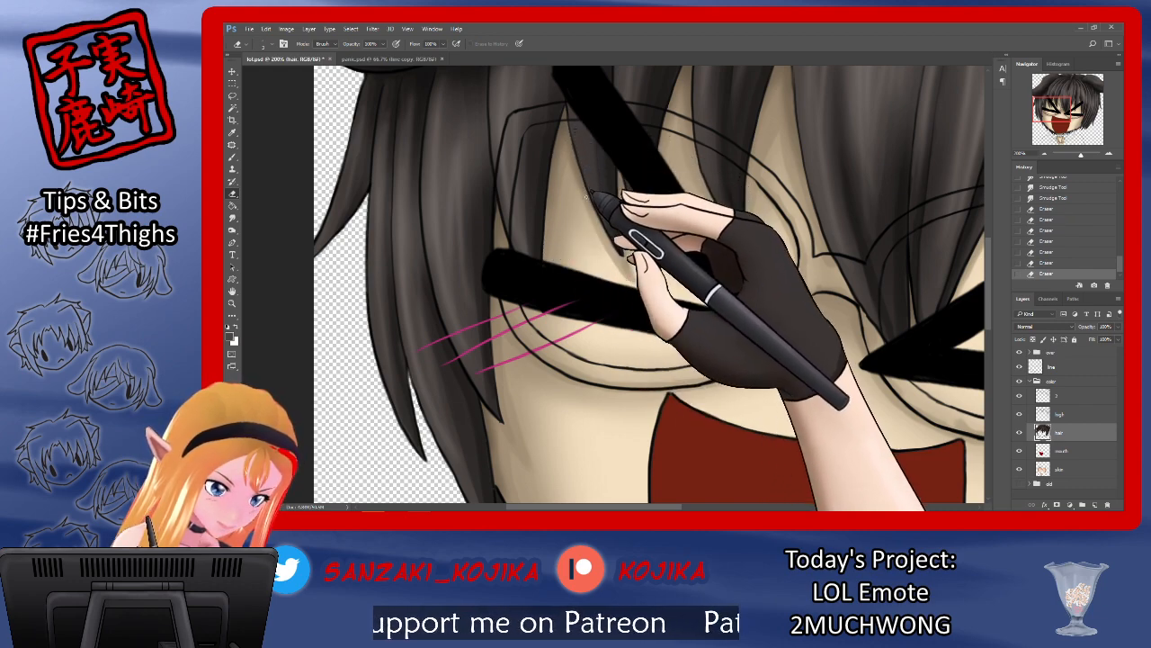
{"action": "left_click_drag", "start_coordinate": [597, 212], "coordinate": [617, 252]}
{"action": "left_click_drag", "start_coordinate": [635, 179], "coordinate": [645, 215]}
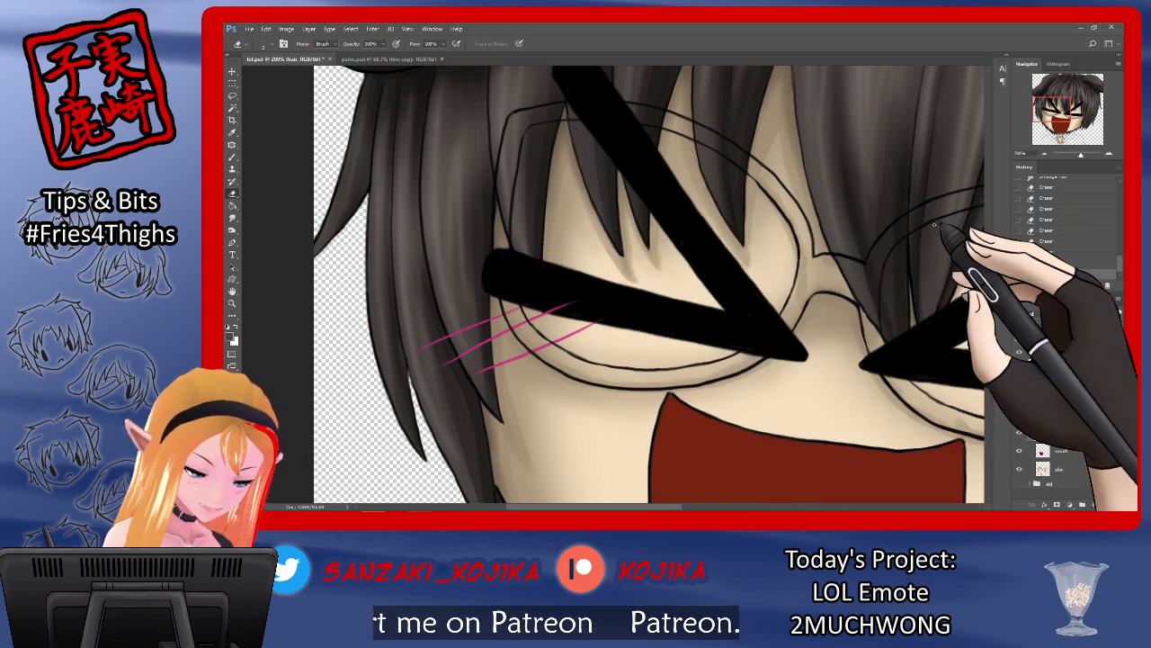
{"action": "mouse_move", "coordinate": [986, 261]}
{"action": "left_mouse_down"}
{"action": "mouse_move", "coordinate": [989, 232]}
{"action": "mouse_move", "coordinate": [986, 254]}
{"action": "left_mouse_up"}
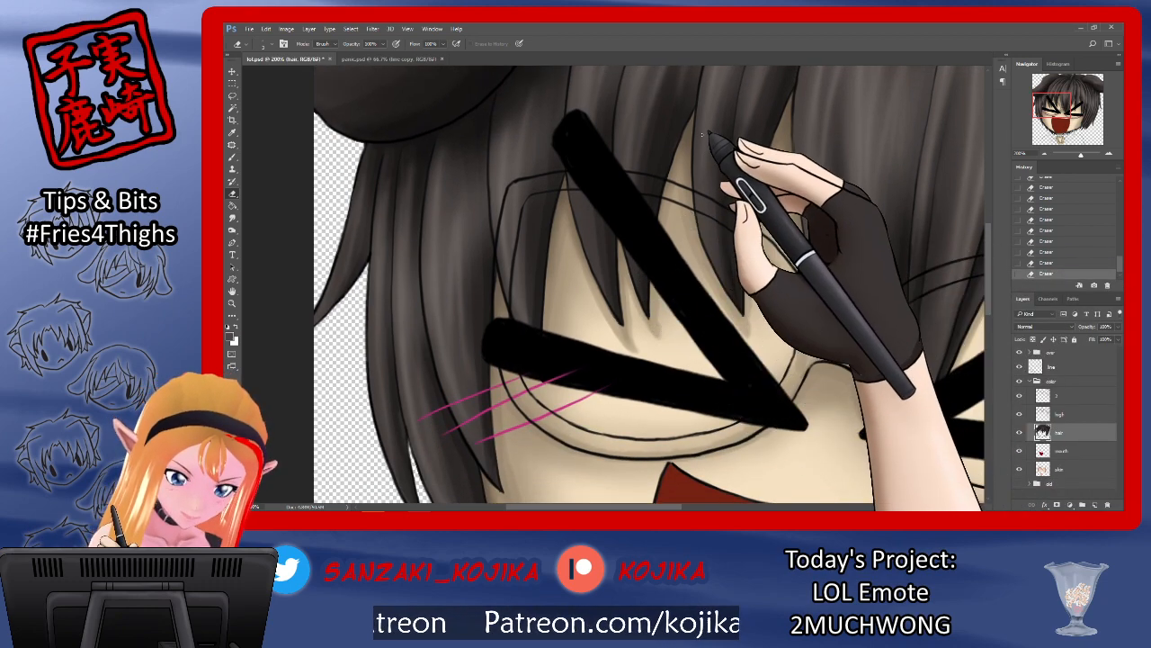
{"action": "left_click_drag", "start_coordinate": [676, 506], "coordinate": [758, 501]}
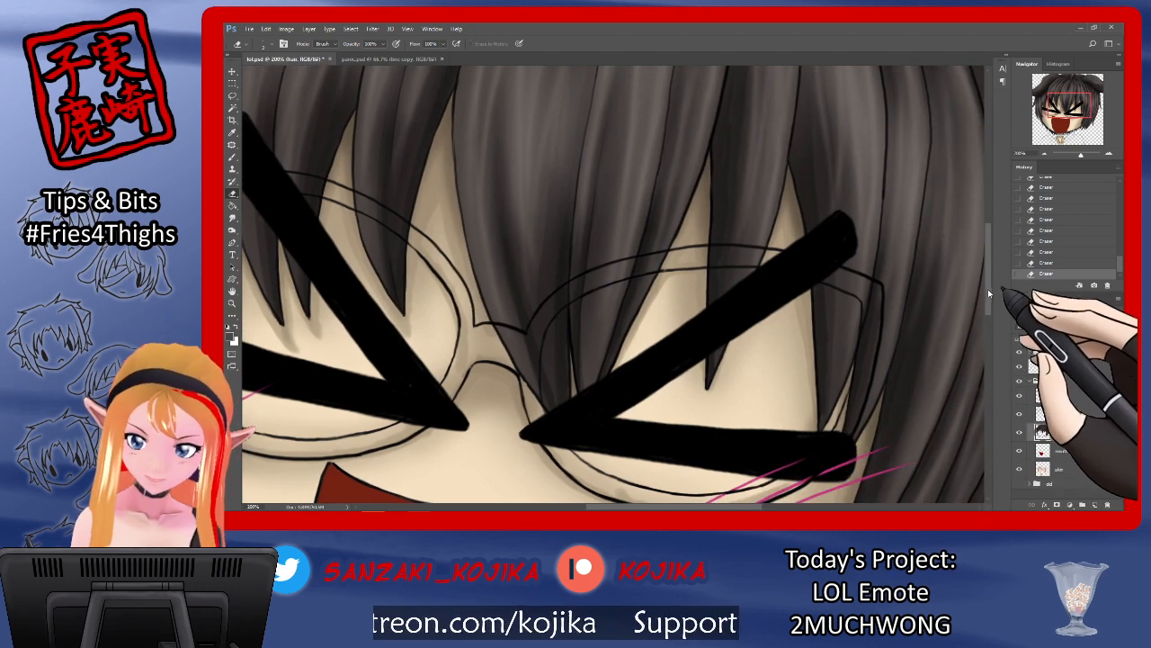
Step: Select layer 2 above the highlight layer in the color group and save the document
{"action": "left_click_drag", "start_coordinate": [988, 288], "coordinate": [989, 250]}
{"action": "left_click", "coordinate": [1057, 396]}
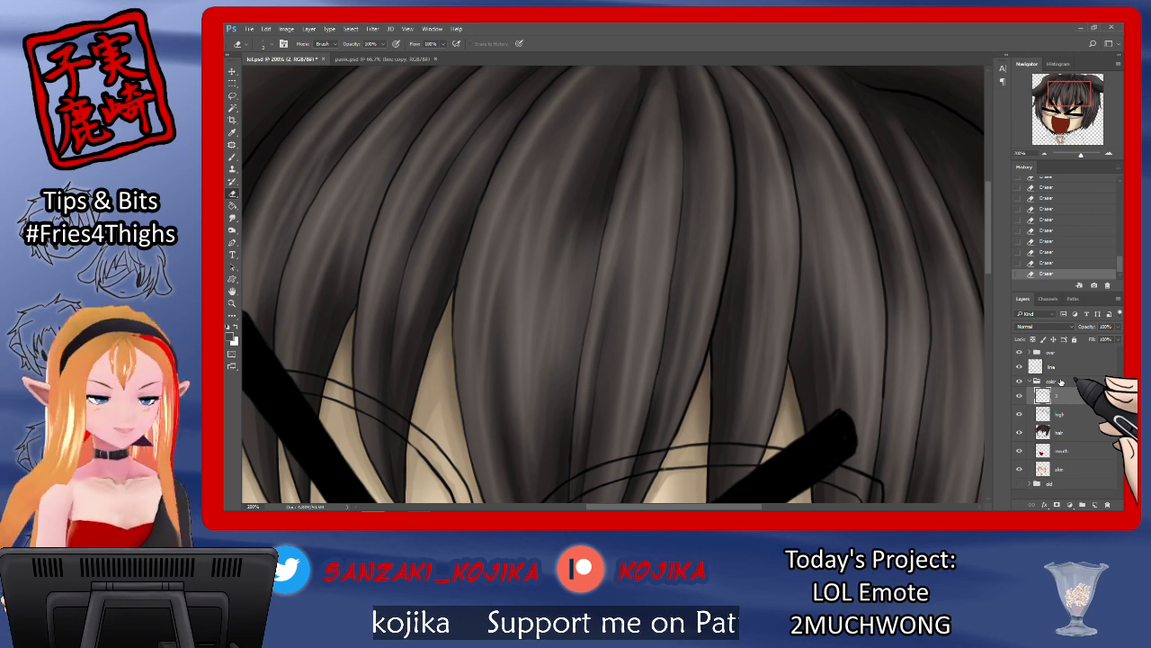
{"action": "key", "text": "ctrl+s"}
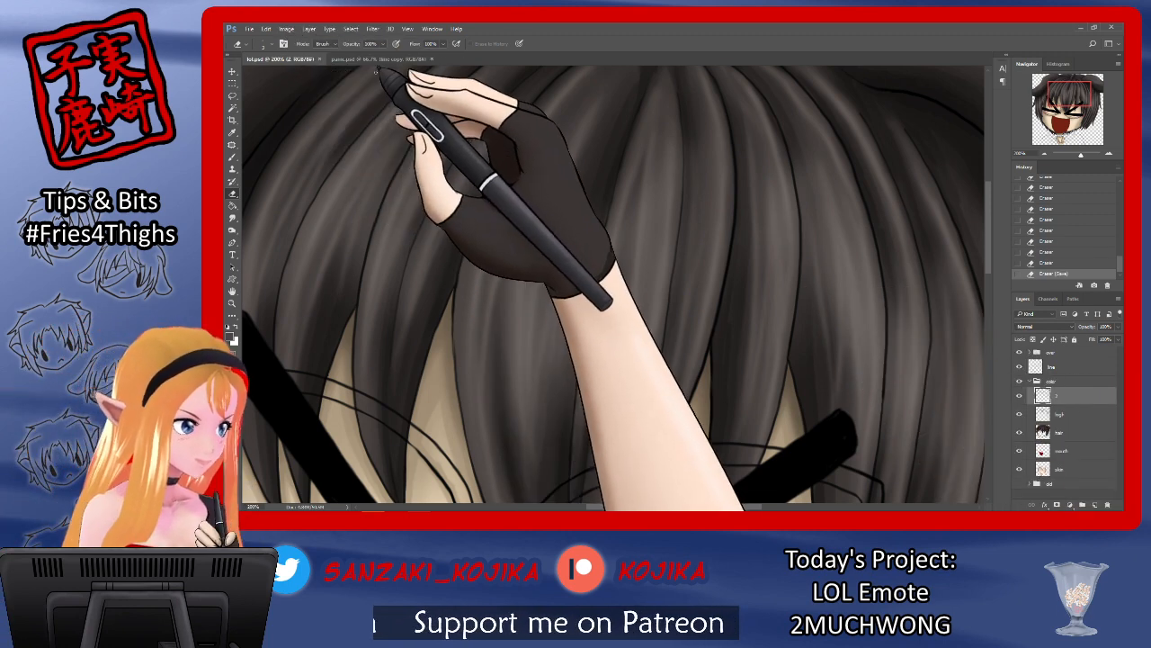
Step: Sample the pink of the hair streak in panic.psd as the brush color and return to lol.psd
{"action": "left_click", "coordinate": [371, 59]}
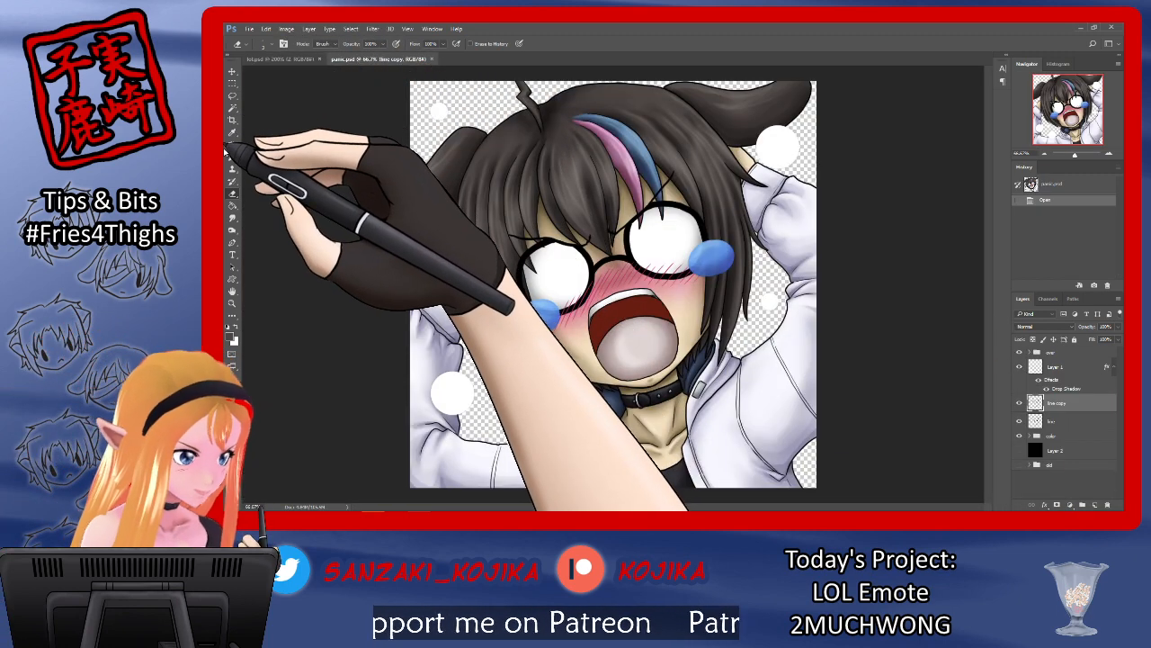
{"action": "key", "text": "i"}
{"action": "left_click", "coordinate": [664, 286]}
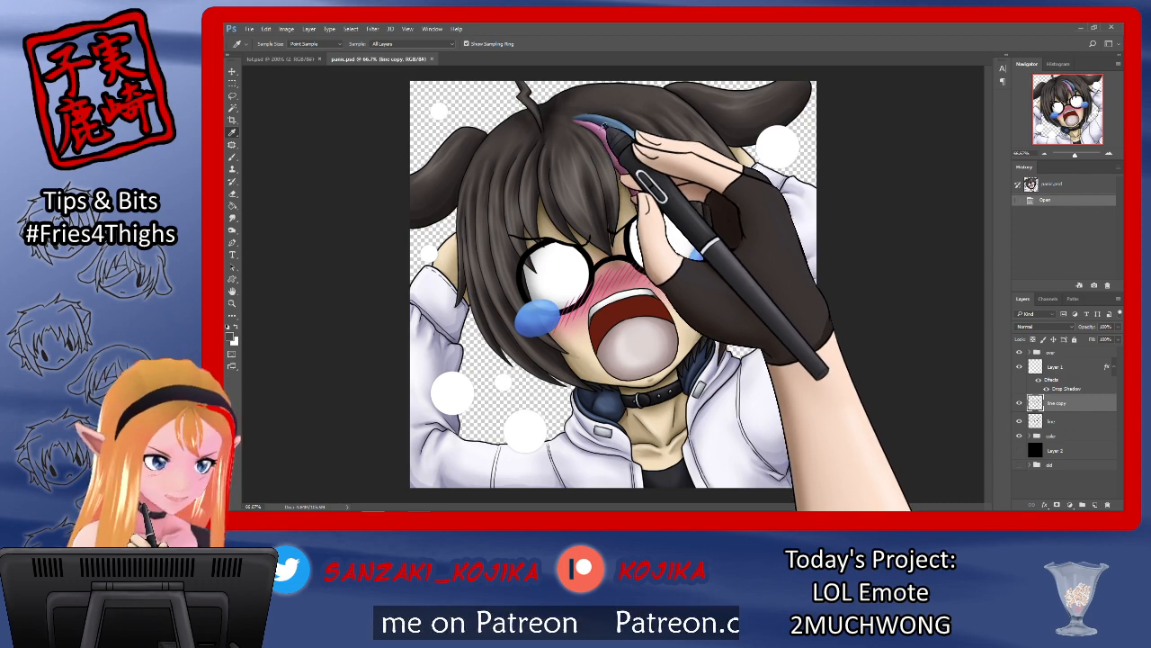
{"action": "key", "text": "b"}
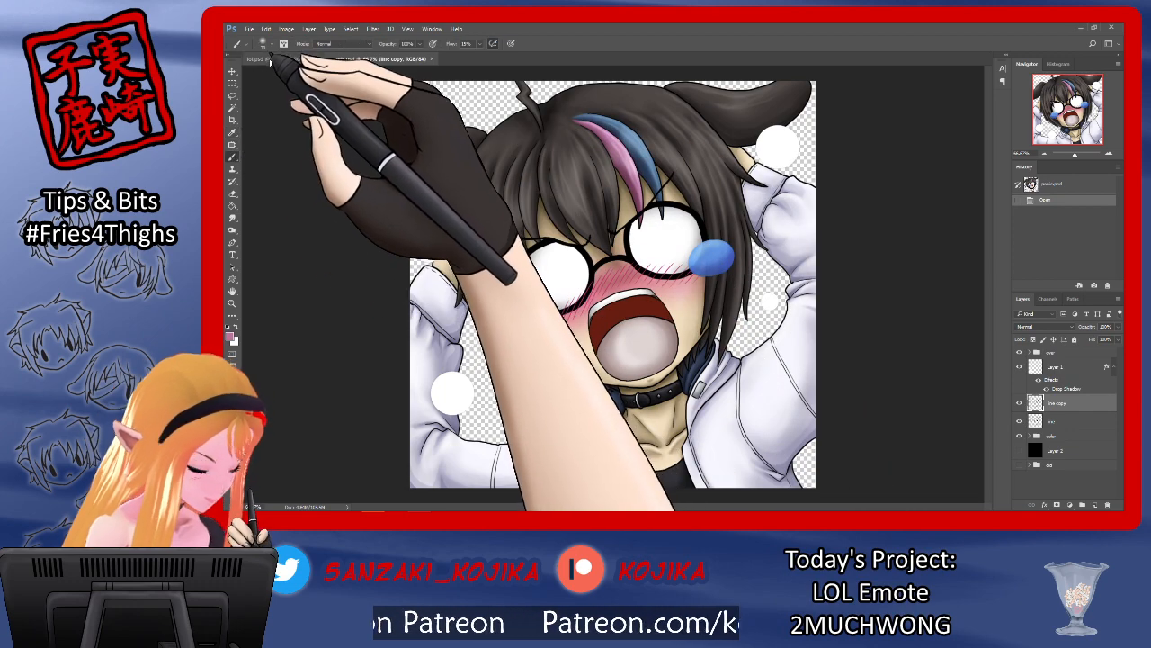
{"action": "left_click", "coordinate": [268, 59]}
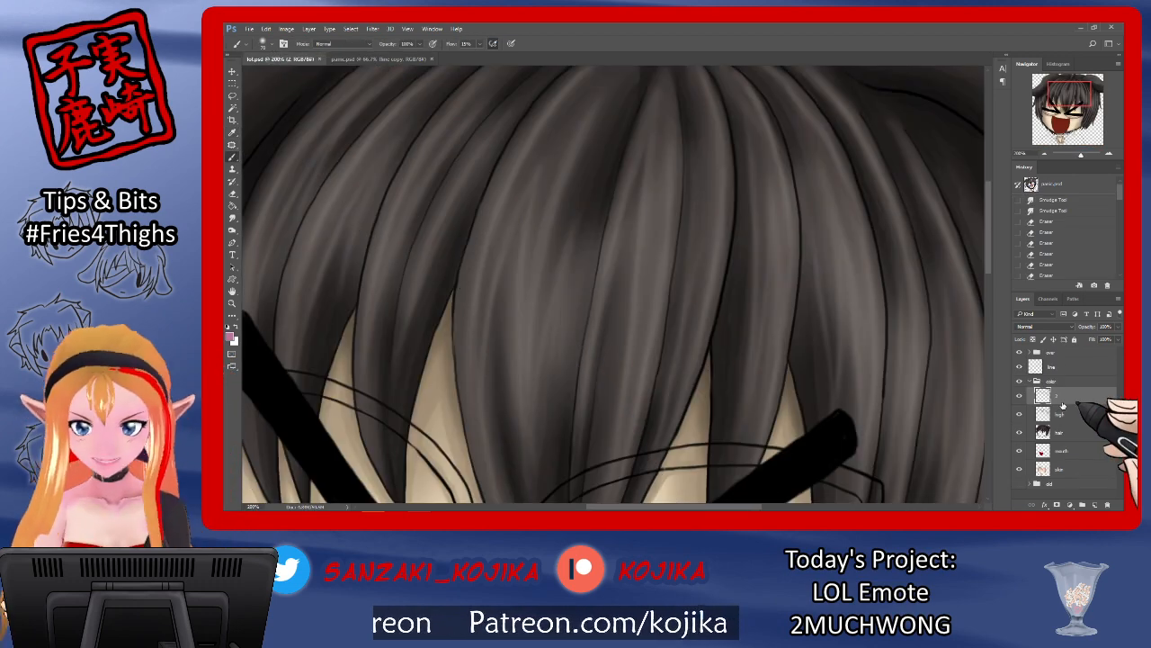
Step: Add a new layer named "pink" above layer 2 in the color group
{"action": "key", "text": "ctrl+shift+n"}
{"action": "type", "text": "p"}
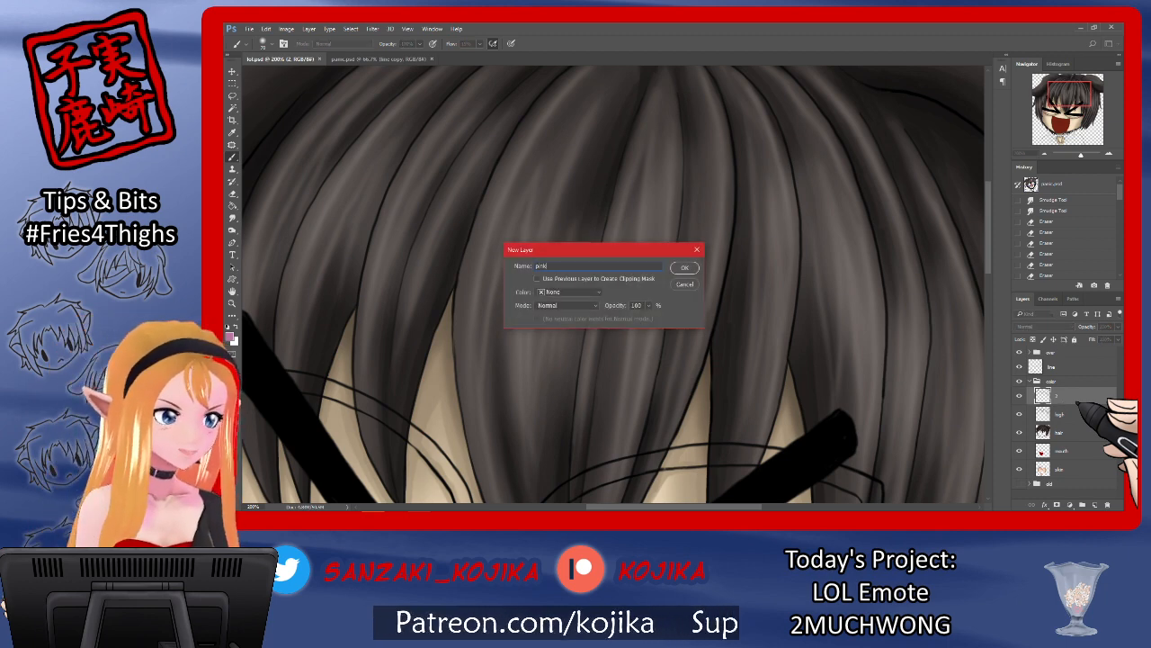
{"action": "type", "text": "ink"}
{"action": "key", "text": "Return"}
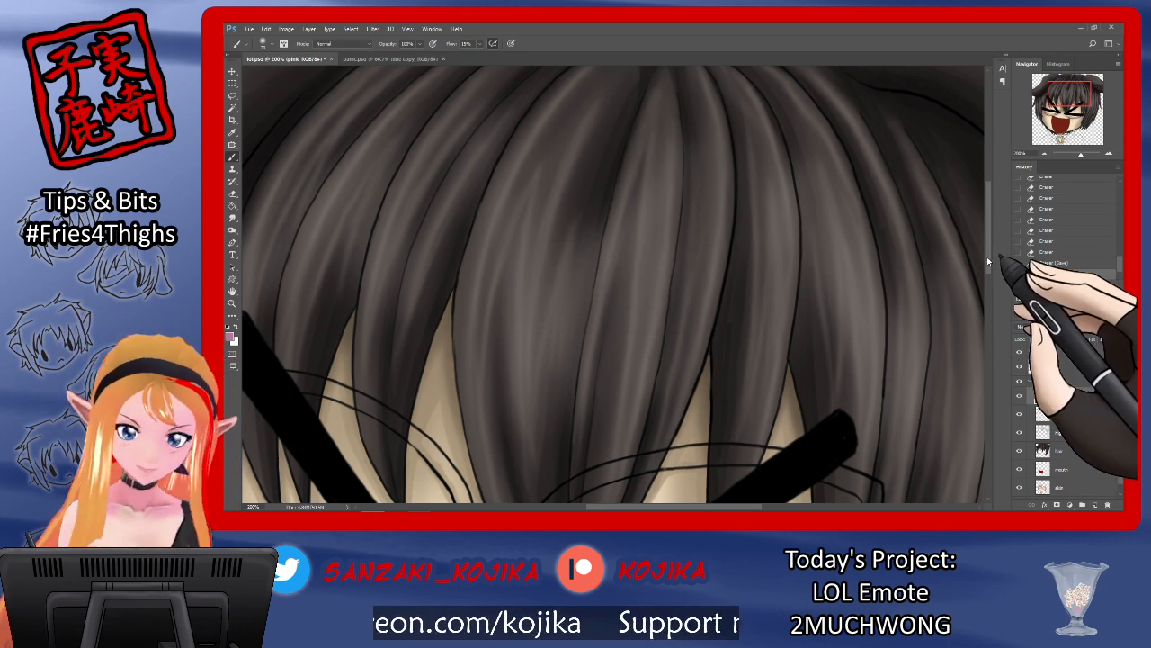
Step: With a smaller brush at 100% flow, paint the lower half of the bang strand above the right glasses lens solid pink
{"action": "left_click_drag", "start_coordinate": [987, 257], "coordinate": [988, 261]}
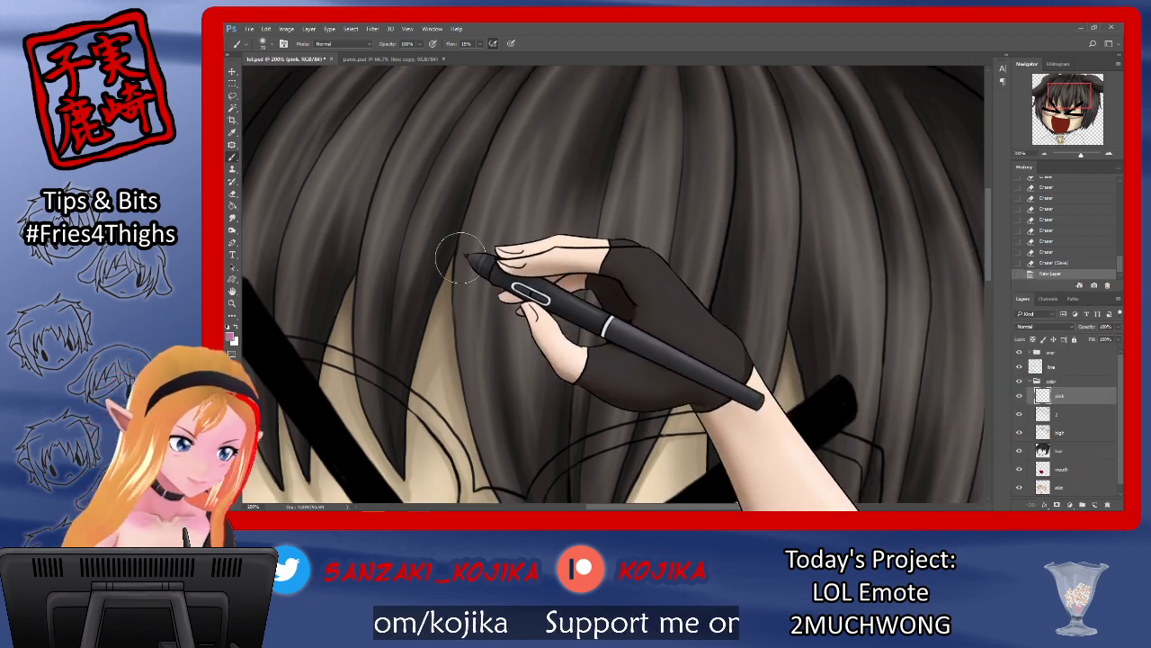
{"action": "left_click", "coordinate": [263, 43]}
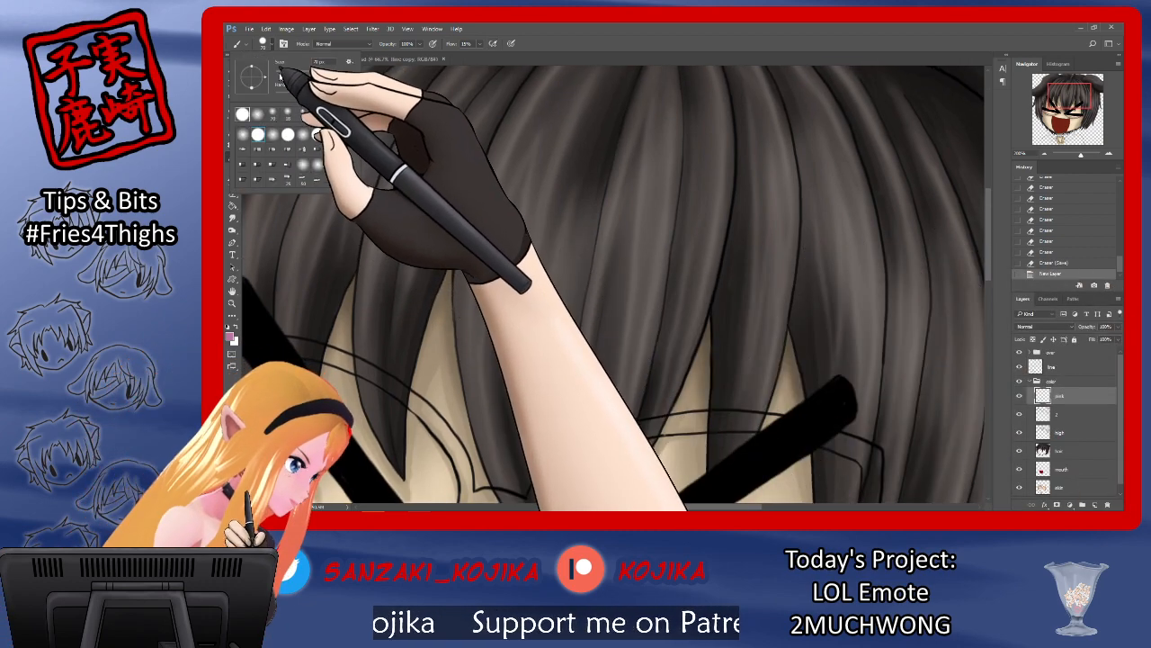
{"action": "left_click", "coordinate": [481, 43]}
{"action": "left_click_drag", "start_coordinate": [475, 54], "coordinate": [537, 50]}
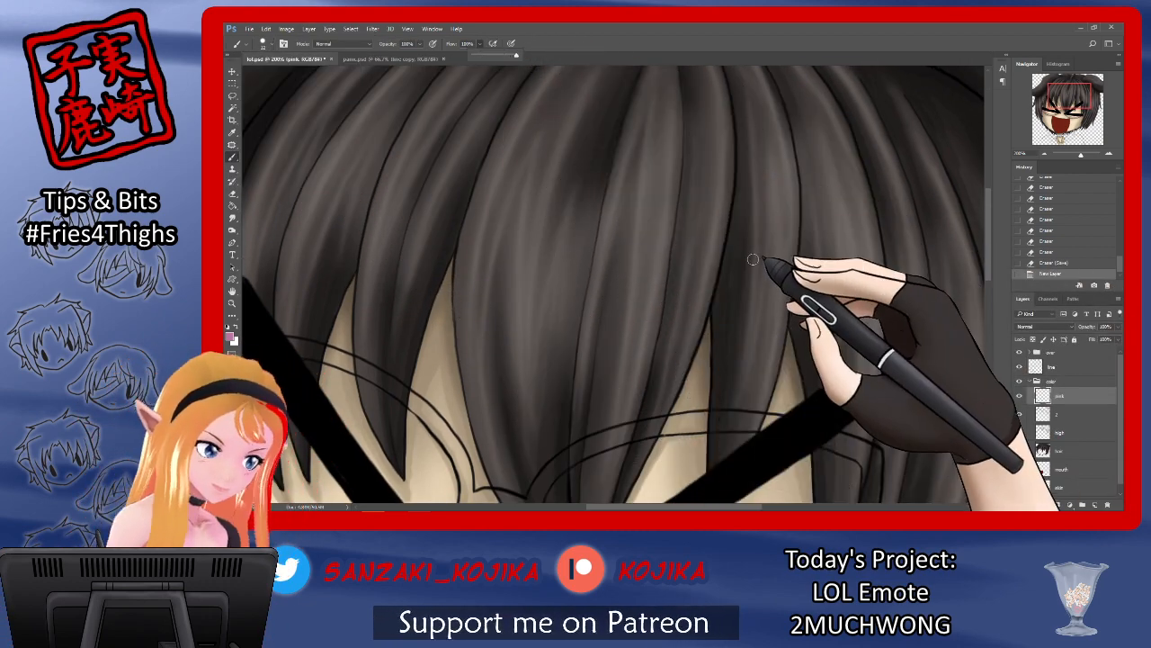
{"action": "mouse_move", "coordinate": [744, 229]}
{"action": "left_mouse_down"}
{"action": "mouse_move", "coordinate": [719, 307]}
{"action": "mouse_move", "coordinate": [732, 274]}
{"action": "left_mouse_up"}
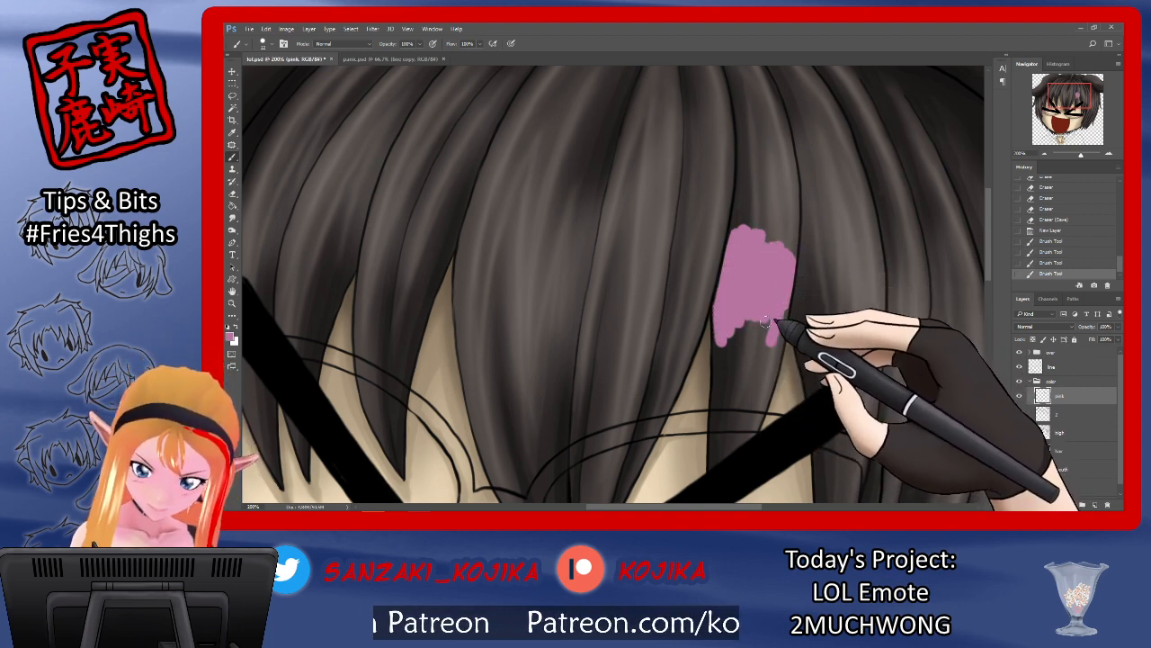
{"action": "mouse_move", "coordinate": [778, 334]}
{"action": "left_mouse_down"}
{"action": "mouse_move", "coordinate": [757, 412]}
{"action": "mouse_move", "coordinate": [747, 346]}
{"action": "left_mouse_up"}
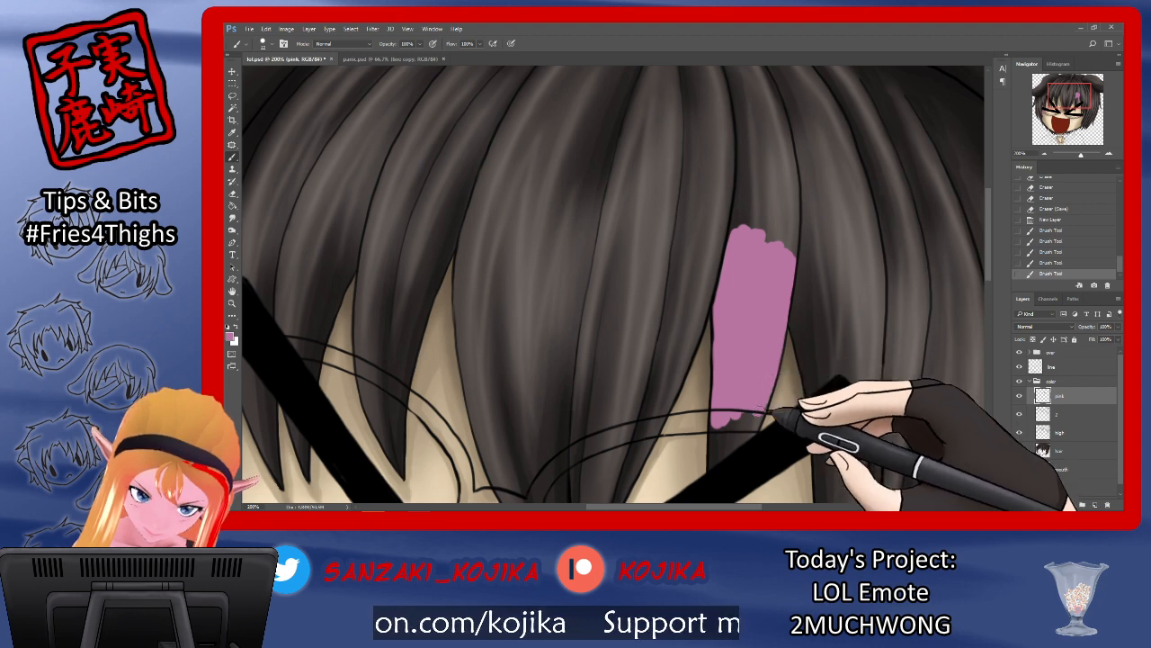
{"action": "left_click_drag", "start_coordinate": [751, 419], "coordinate": [730, 455]}
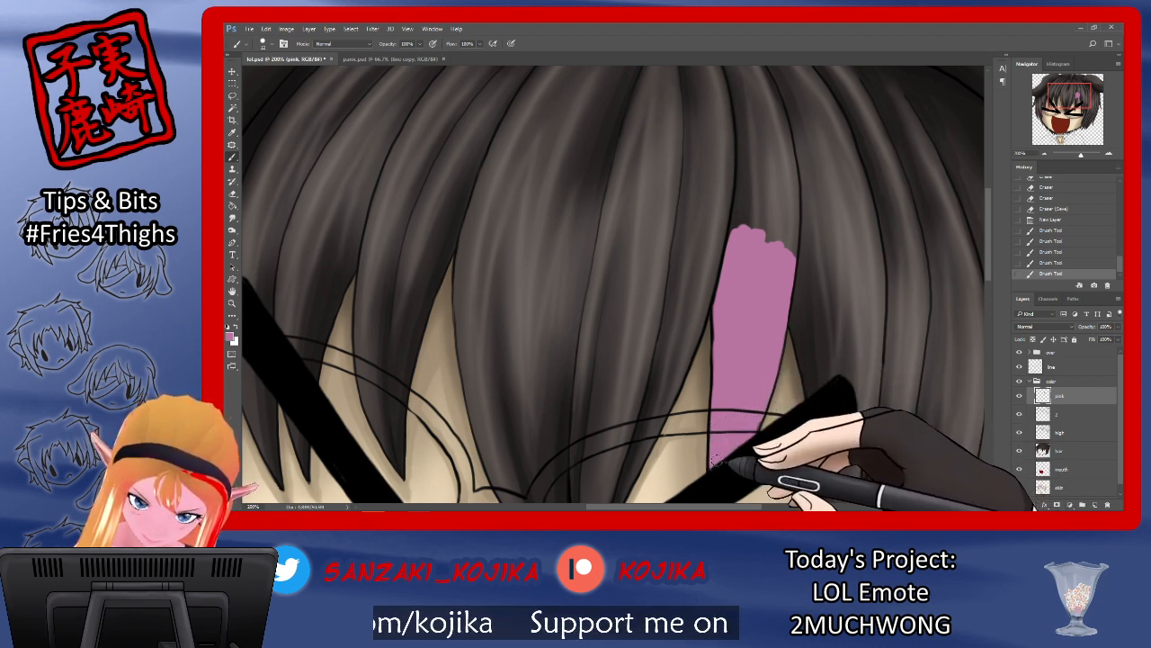
Step: Extend the flat pink up the same strand, filling it between its line-art edges almost to the hair parting
{"action": "scroll", "coordinate": [986, 272], "scroll_direction": "up", "scroll_amount": 3}
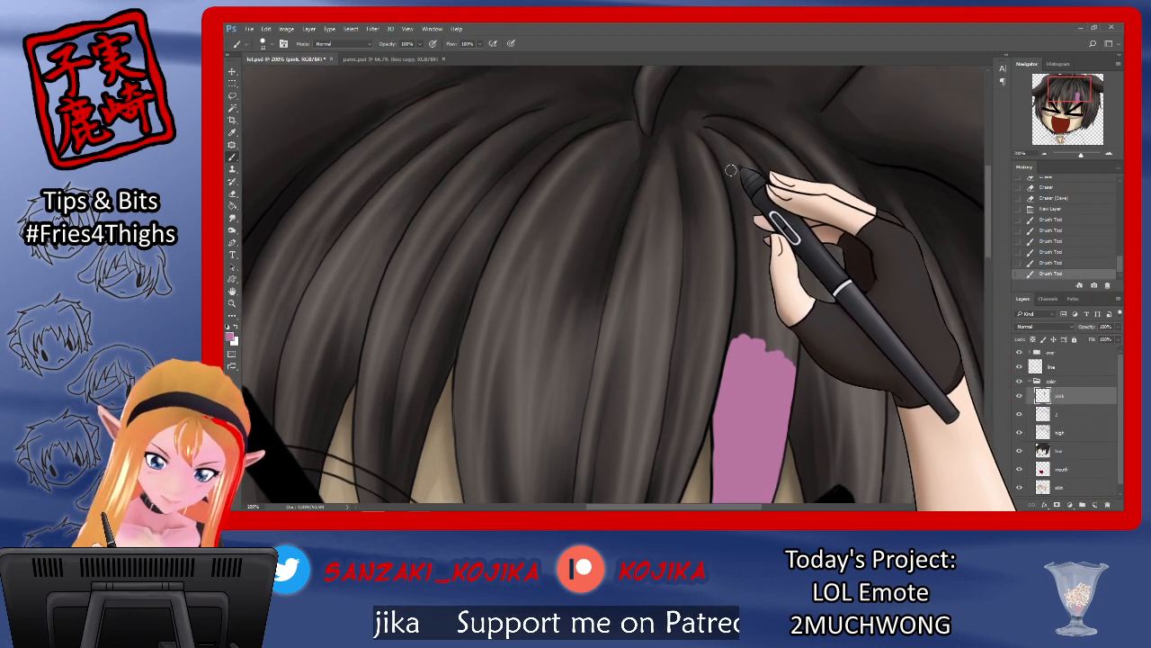
{"action": "mouse_move", "coordinate": [731, 170]}
{"action": "left_mouse_down"}
{"action": "mouse_move", "coordinate": [743, 160]}
{"action": "mouse_move", "coordinate": [772, 216]}
{"action": "mouse_move", "coordinate": [743, 243]}
{"action": "mouse_move", "coordinate": [745, 266]}
{"action": "mouse_move", "coordinate": [742, 224]}
{"action": "left_mouse_up"}
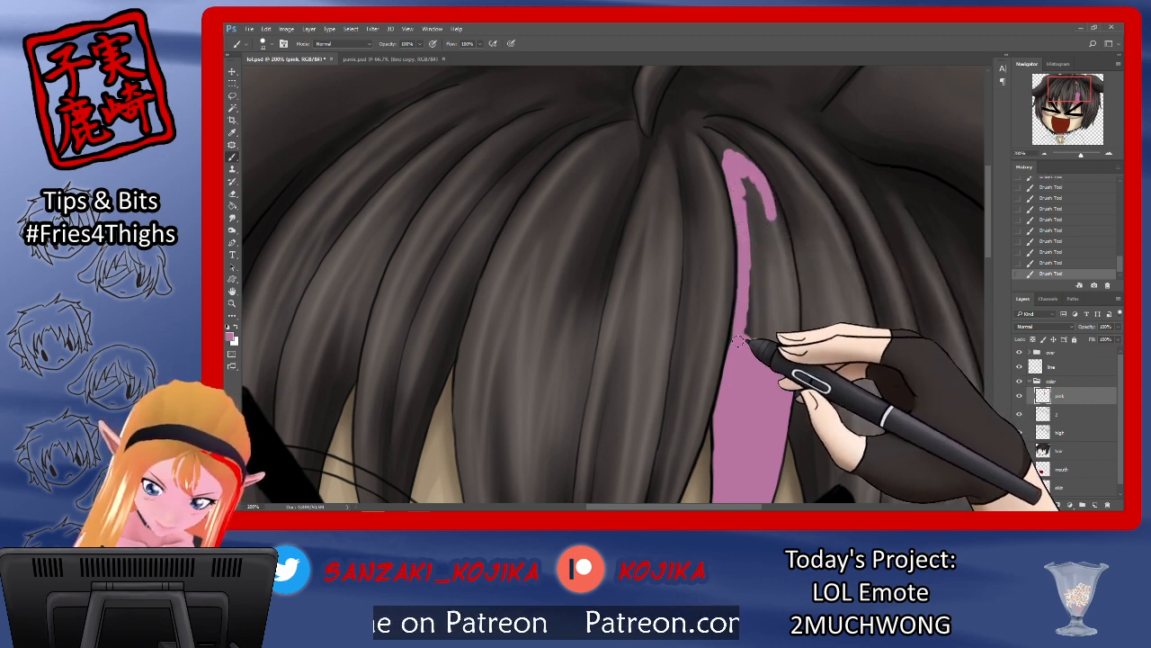
{"action": "mouse_move", "coordinate": [733, 358]}
{"action": "left_mouse_down"}
{"action": "mouse_move", "coordinate": [751, 192]}
{"action": "mouse_move", "coordinate": [760, 220]}
{"action": "mouse_move", "coordinate": [751, 188]}
{"action": "mouse_move", "coordinate": [774, 229]}
{"action": "mouse_move", "coordinate": [764, 189]}
{"action": "mouse_move", "coordinate": [774, 218]}
{"action": "left_mouse_up"}
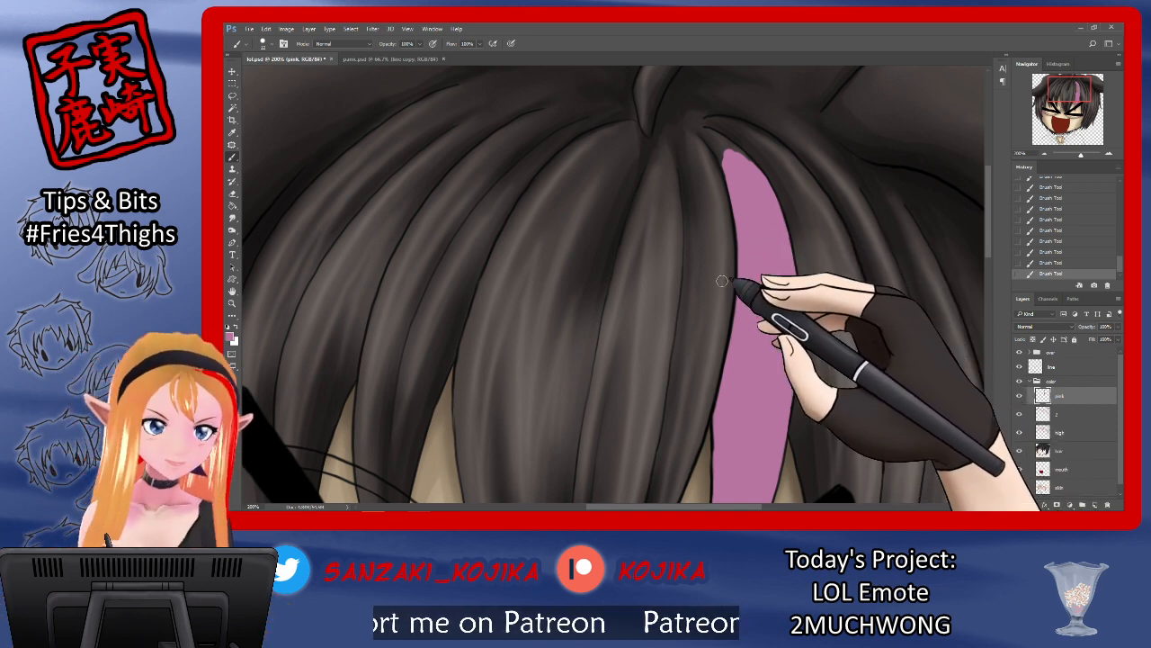
Step: Shrink the brush in stages and fill the narrow upper tip of the pink strand at the hair parting
{"action": "left_click", "coordinate": [262, 43]}
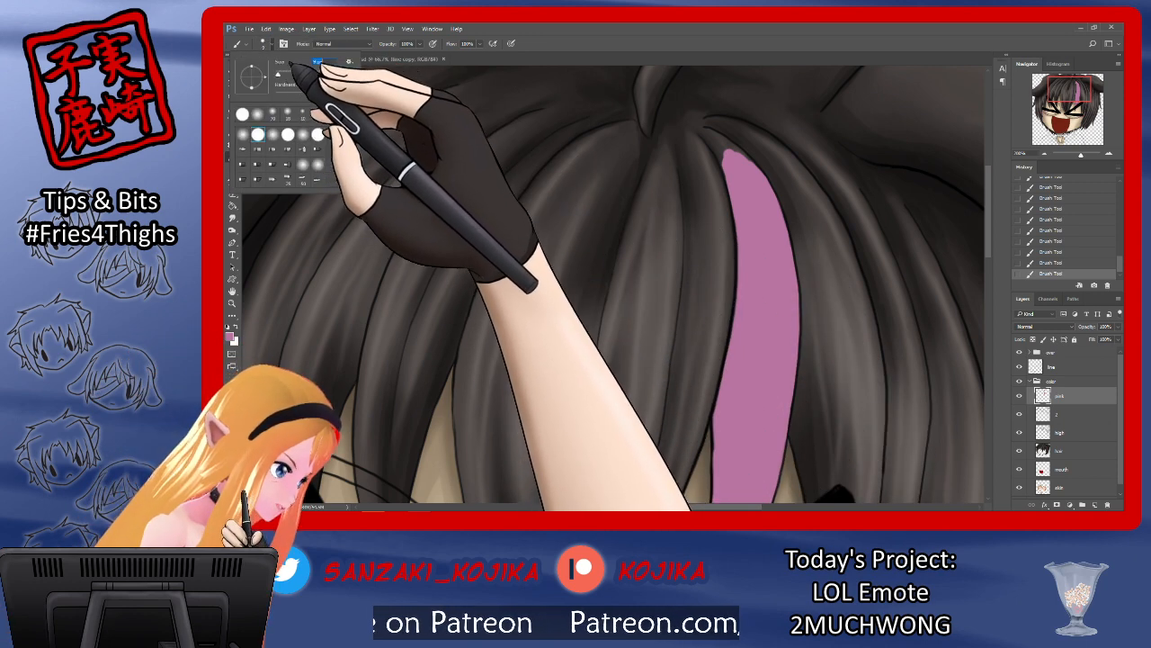
{"action": "mouse_move", "coordinate": [708, 138]}
{"action": "left_mouse_down"}
{"action": "mouse_move", "coordinate": [740, 174]}
{"action": "mouse_move", "coordinate": [733, 160]}
{"action": "mouse_move", "coordinate": [765, 176]}
{"action": "mouse_move", "coordinate": [753, 167]}
{"action": "left_mouse_up"}
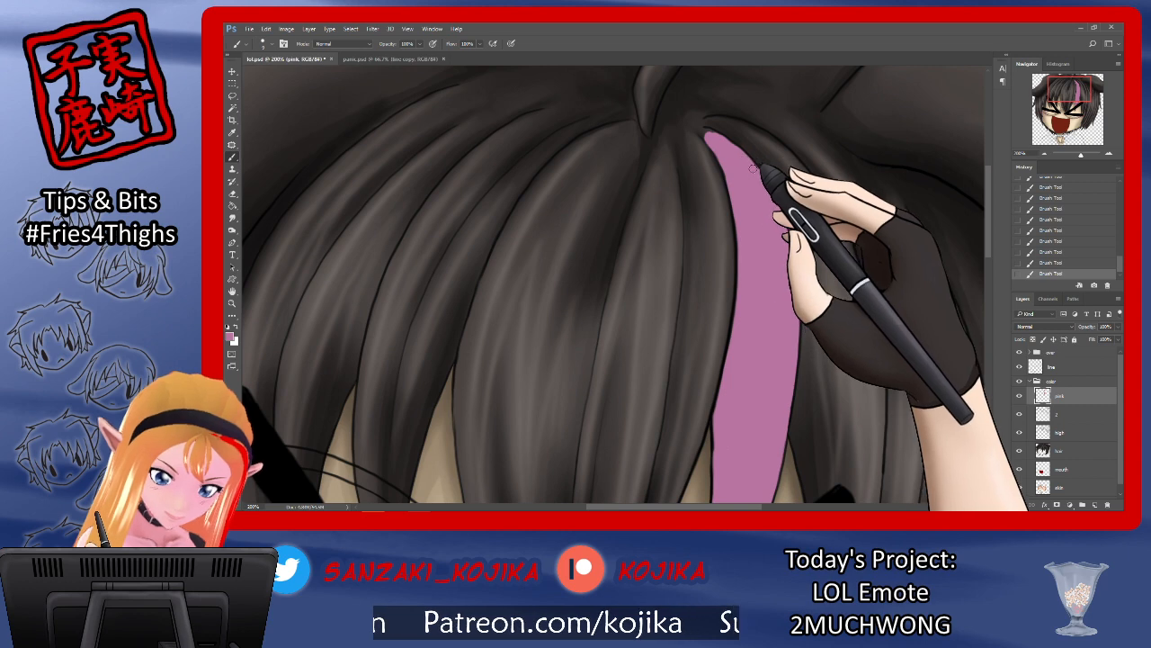
{"action": "left_click", "coordinate": [262, 44]}
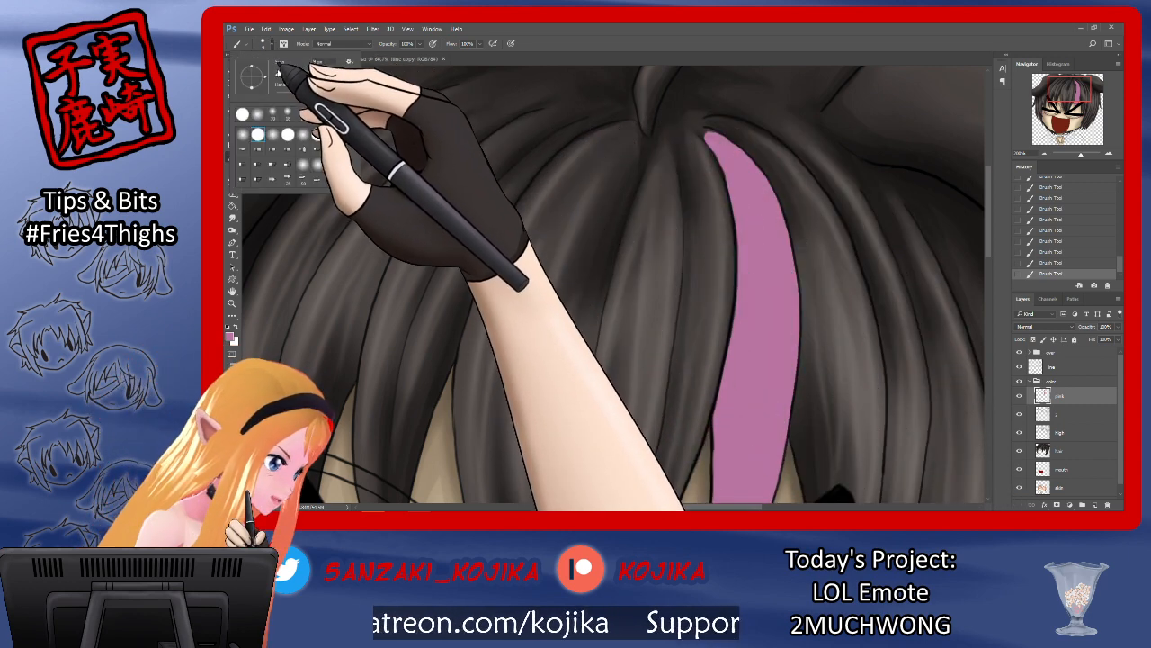
{"action": "left_click", "coordinate": [279, 69]}
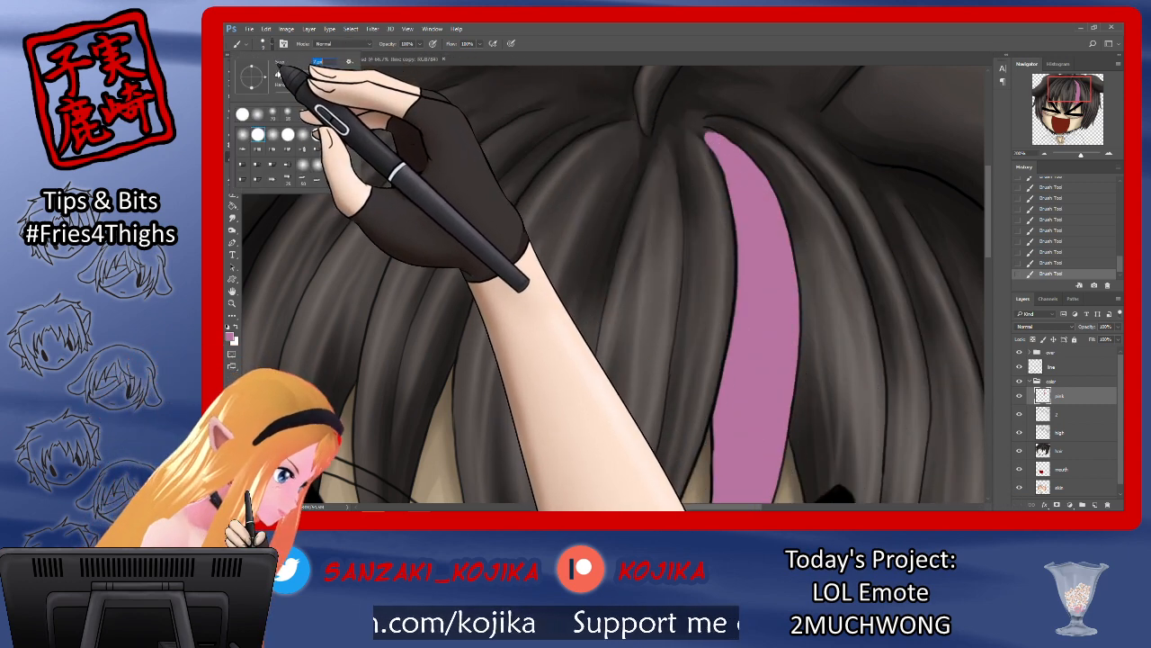
{"action": "left_click_drag", "start_coordinate": [280, 69], "coordinate": [277, 70]}
{"action": "mouse_move", "coordinate": [703, 134]}
{"action": "left_mouse_down"}
{"action": "mouse_move", "coordinate": [720, 139]}
{"action": "mouse_move", "coordinate": [709, 132]}
{"action": "left_mouse_up"}
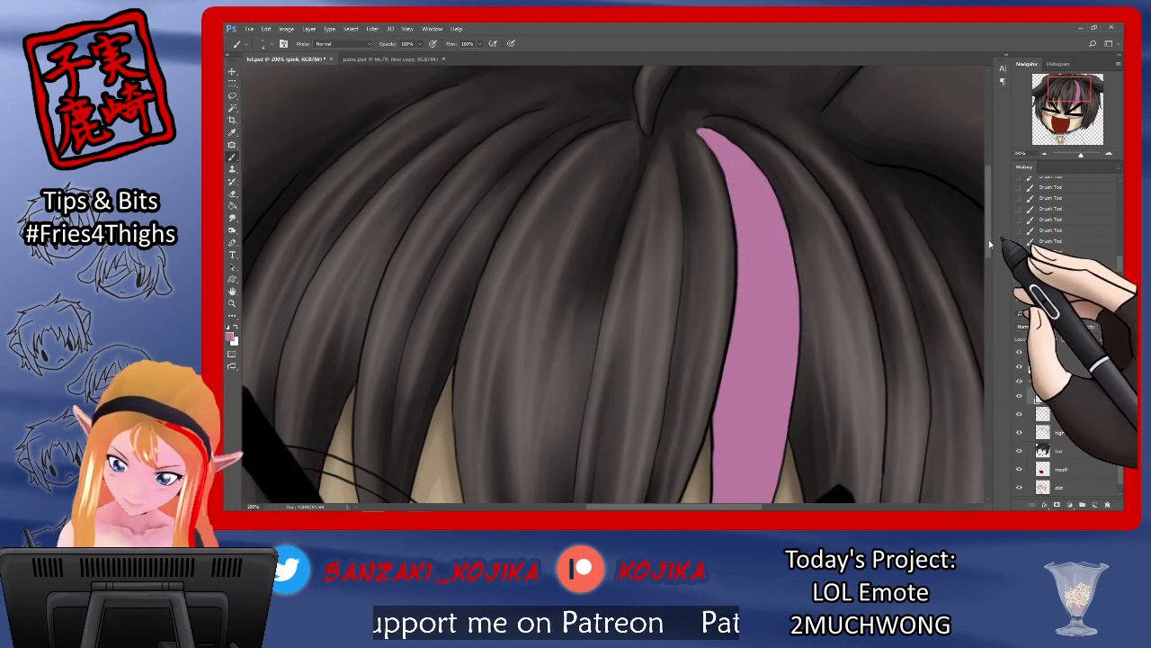
Step: Select the pink streak by its color with the Magic Wand down to its lower tip and save the document
{"action": "left_click_drag", "start_coordinate": [989, 244], "coordinate": [982, 296]}
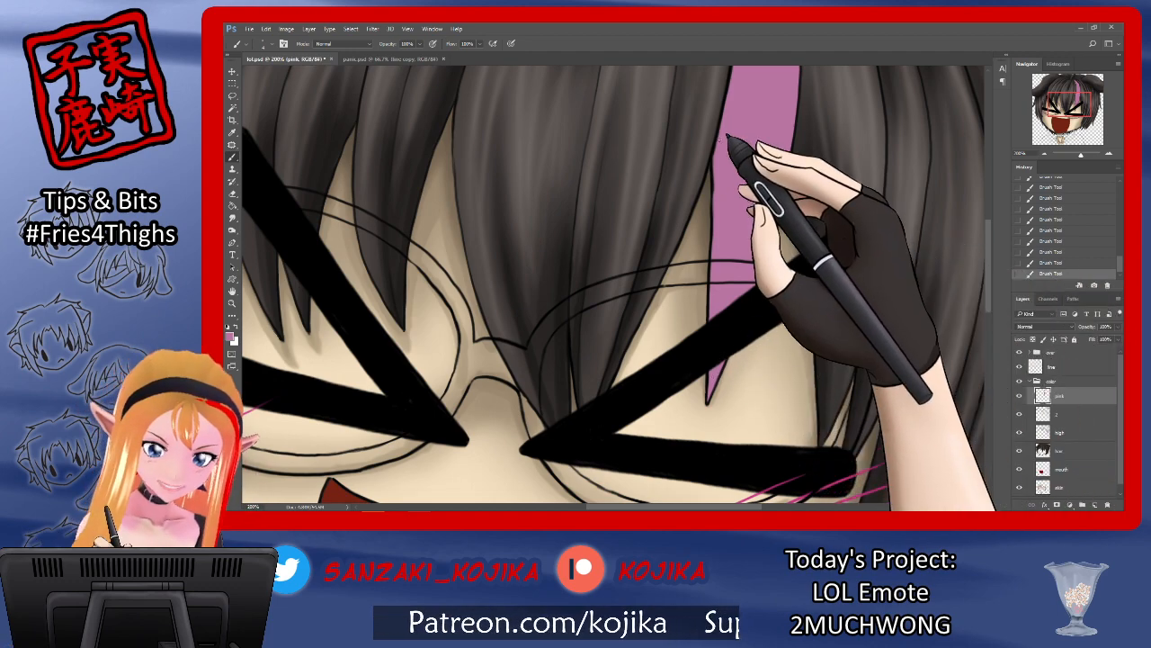
{"action": "left_click", "coordinate": [232, 107]}
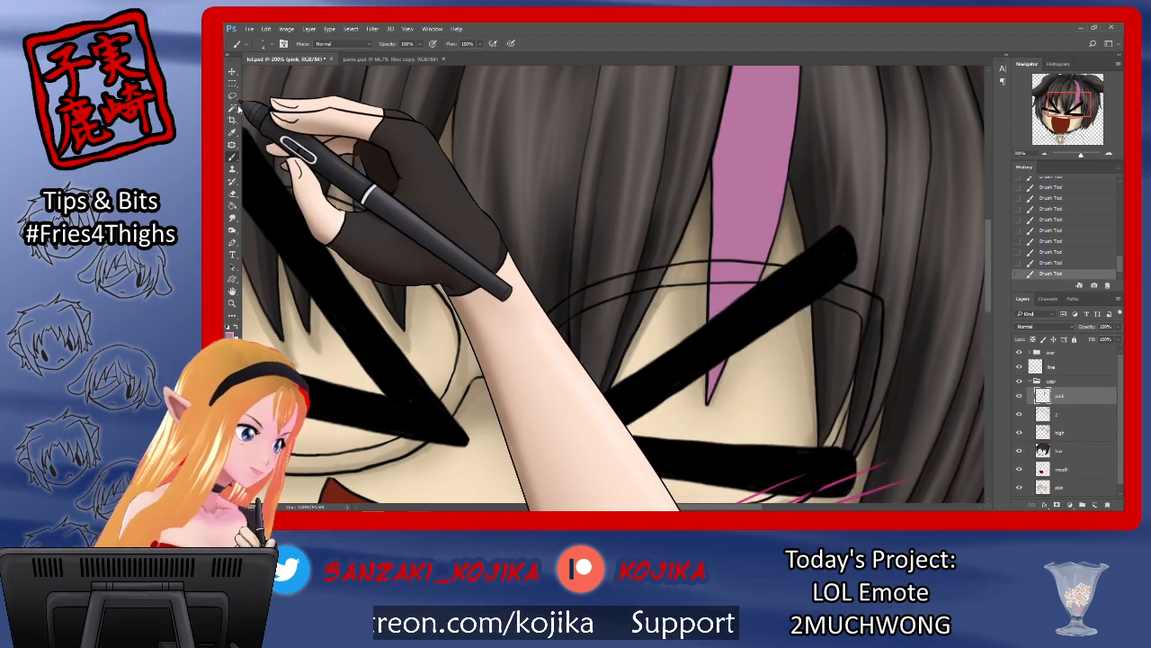
{"action": "left_click", "coordinate": [744, 158]}
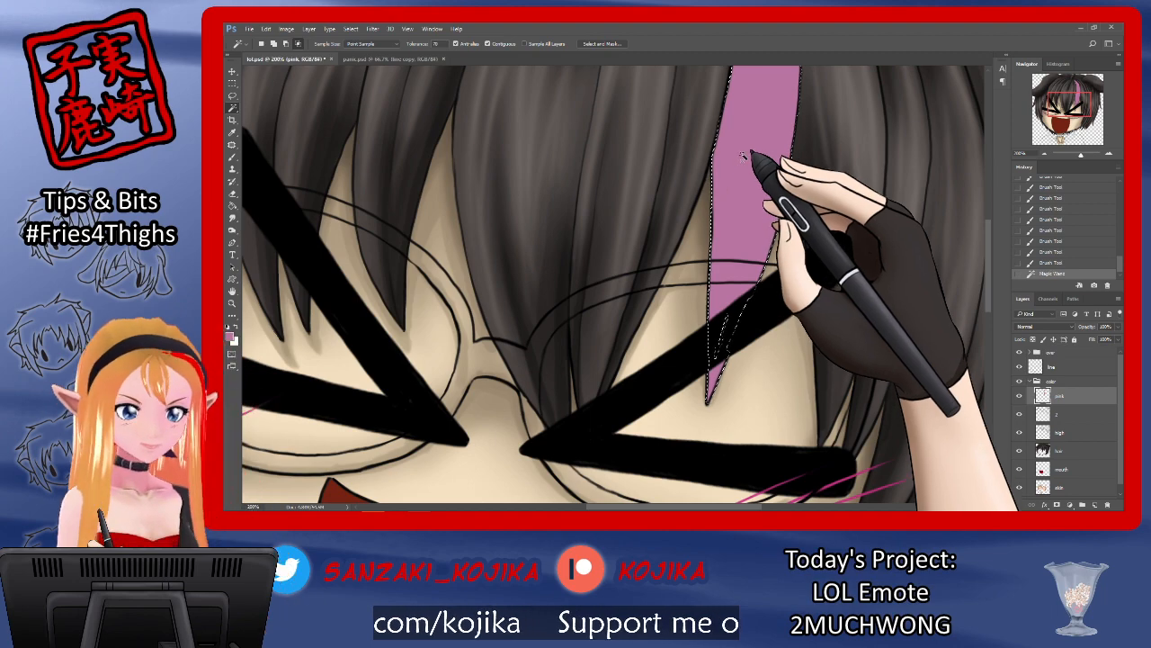
{"action": "key", "text": "ctrl+minus"}
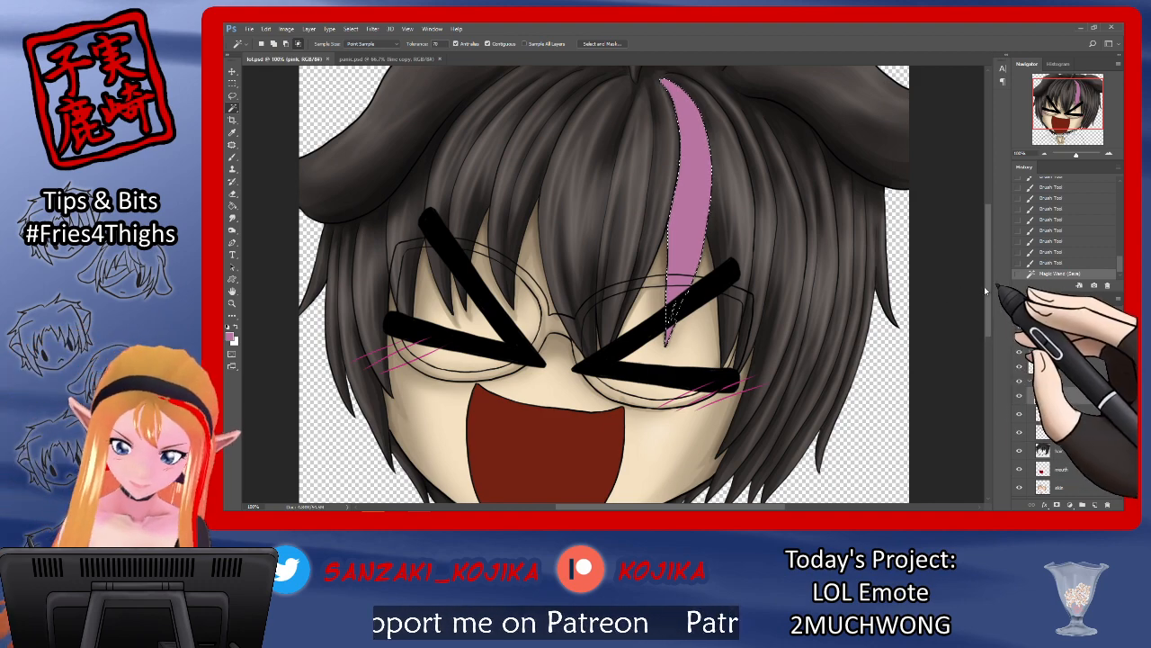
Step: Choose a slightly darker pink and airbrush soft shading down the inner side of the selected streak
{"action": "left_click_drag", "start_coordinate": [989, 289], "coordinate": [988, 277]}
{"action": "left_click", "coordinate": [232, 158]}
{"action": "left_click", "coordinate": [241, 44]}
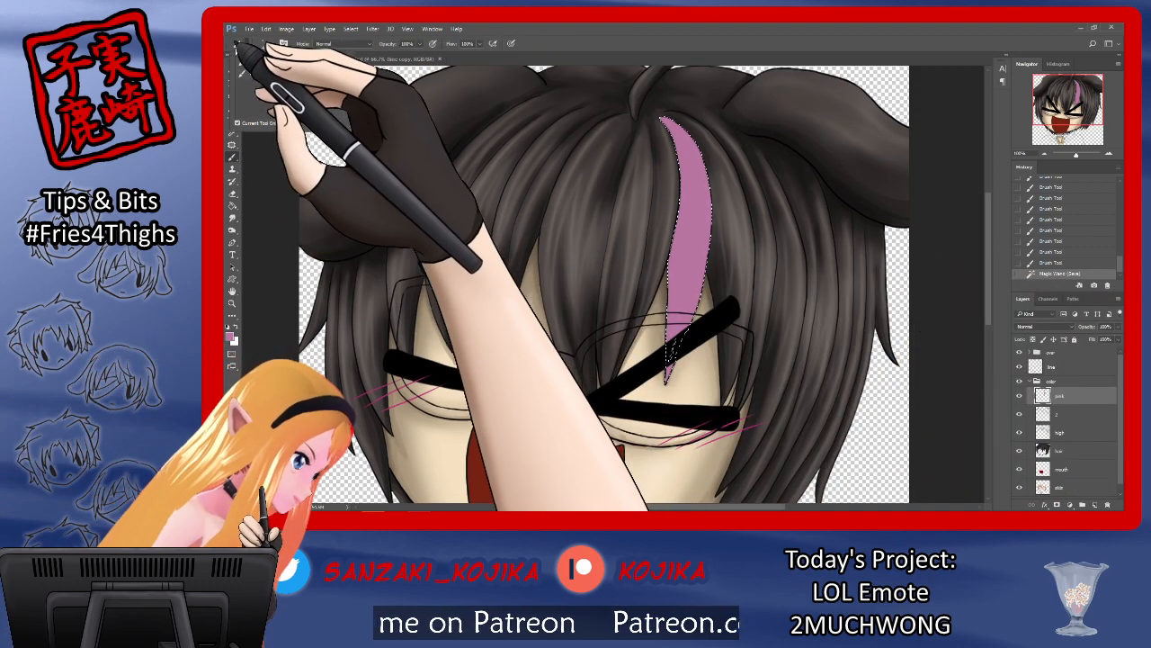
{"action": "left_click", "coordinate": [272, 61]}
{"action": "left_click", "coordinate": [230, 336]}
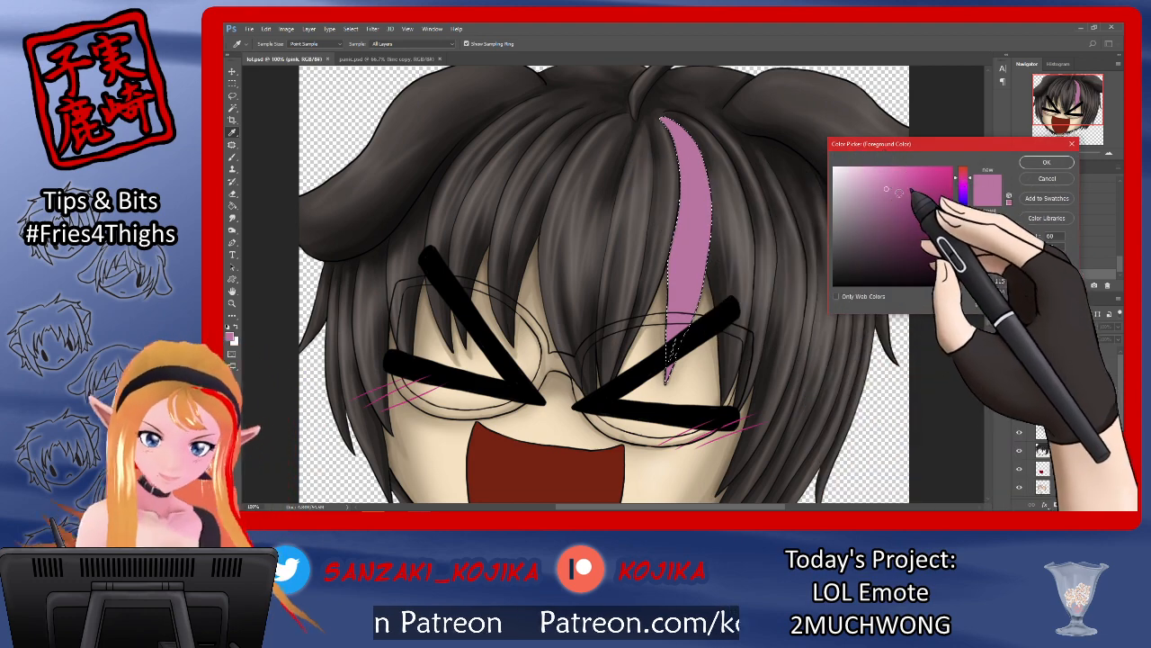
{"action": "left_click", "coordinate": [1046, 162]}
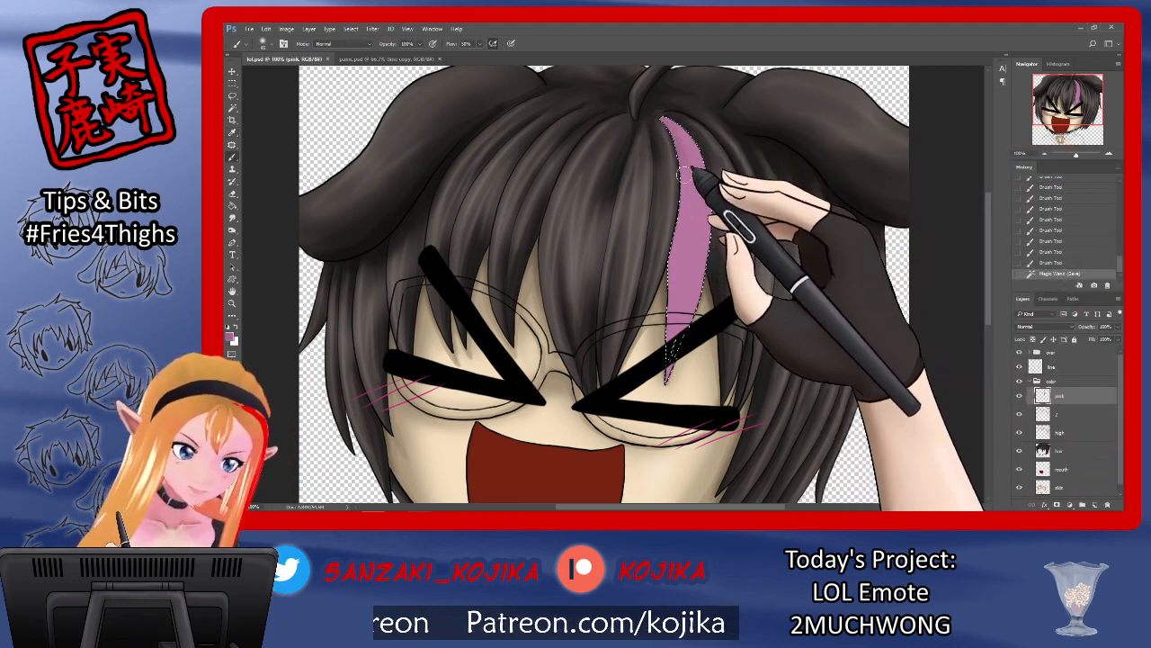
{"action": "left_click_drag", "start_coordinate": [685, 168], "coordinate": [687, 250]}
{"action": "mouse_move", "coordinate": [687, 200]}
{"action": "left_mouse_down"}
{"action": "mouse_move", "coordinate": [670, 374]}
{"action": "mouse_move", "coordinate": [680, 351]}
{"action": "left_mouse_up"}
Step: Pick a darker purple-pink and paint shadows on the streak, starting at its root, with a small, harder brush
{"action": "left_click", "coordinate": [231, 334]}
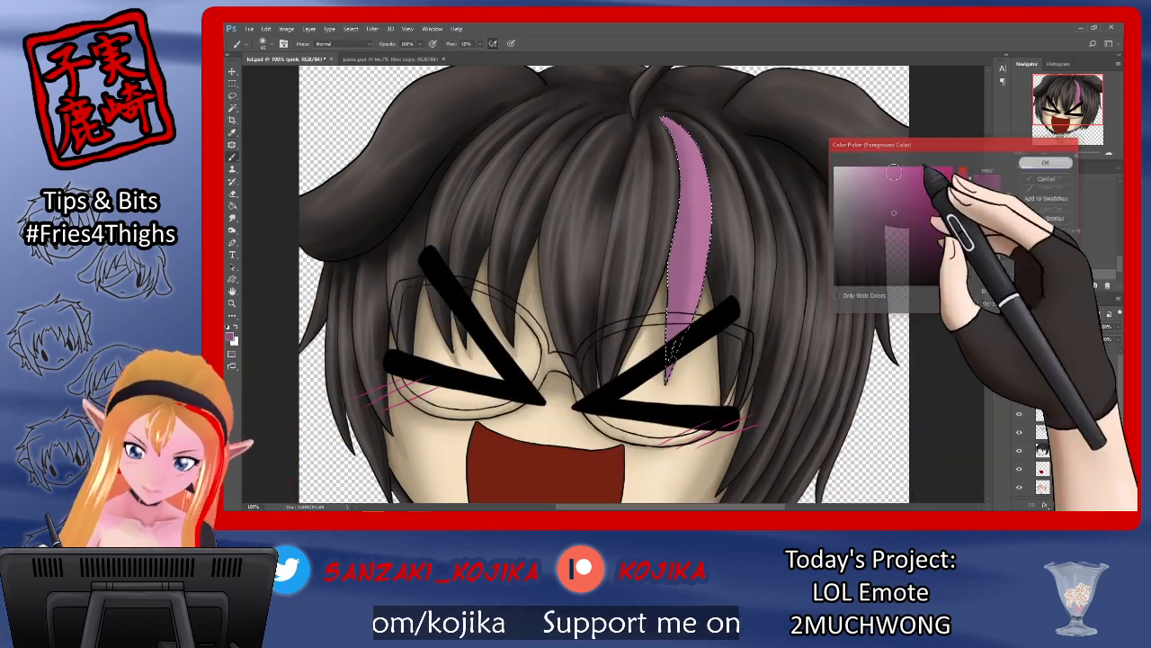
{"action": "left_click", "coordinate": [1045, 165]}
{"action": "left_click", "coordinate": [263, 43]}
{"action": "left_click_drag", "start_coordinate": [288, 76], "coordinate": [328, 95]}
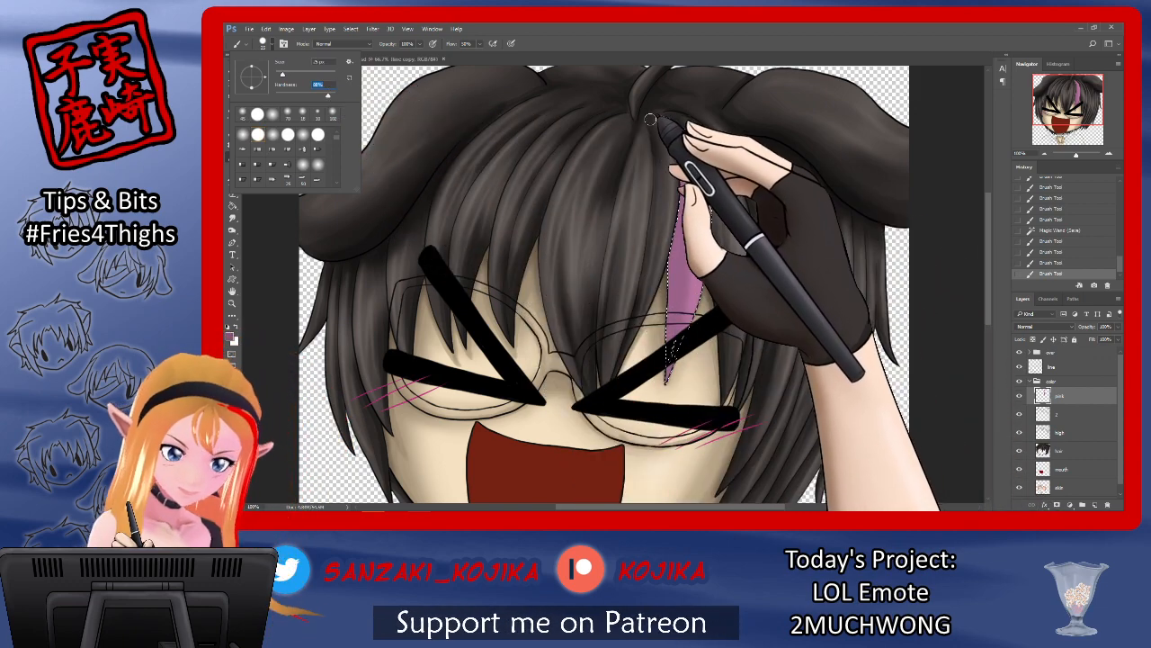
{"action": "left_click", "coordinate": [665, 131]}
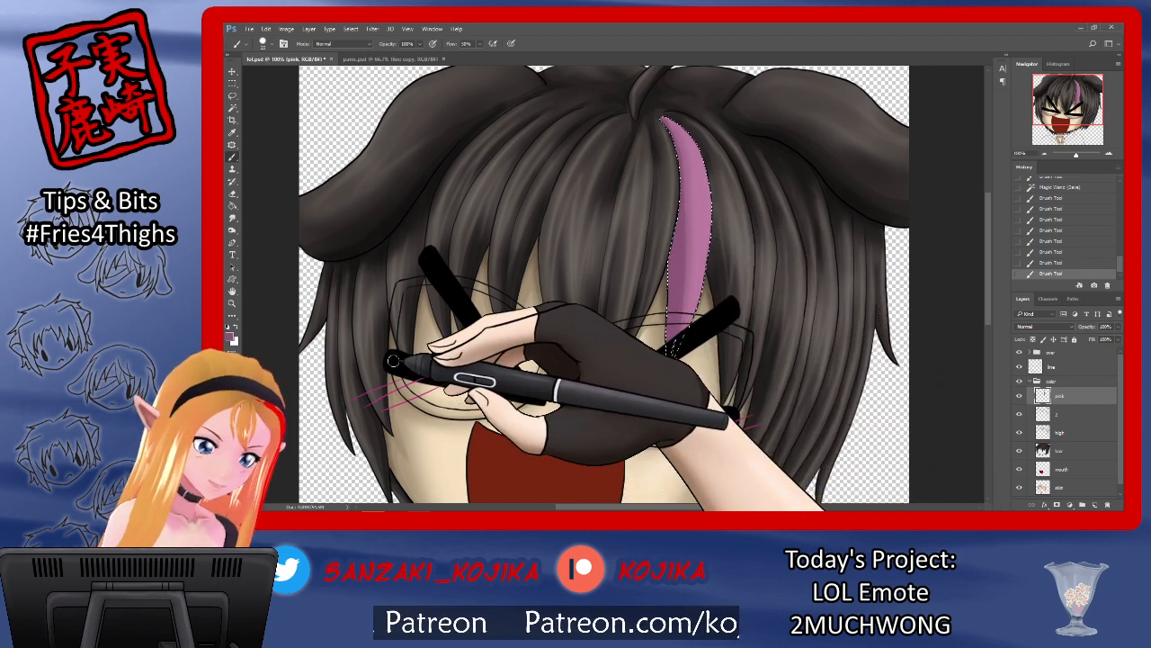
Step: Darken the brush color slightly further and deepen the shadow at the streak's root with a smaller brush
{"action": "left_click", "coordinate": [231, 337]}
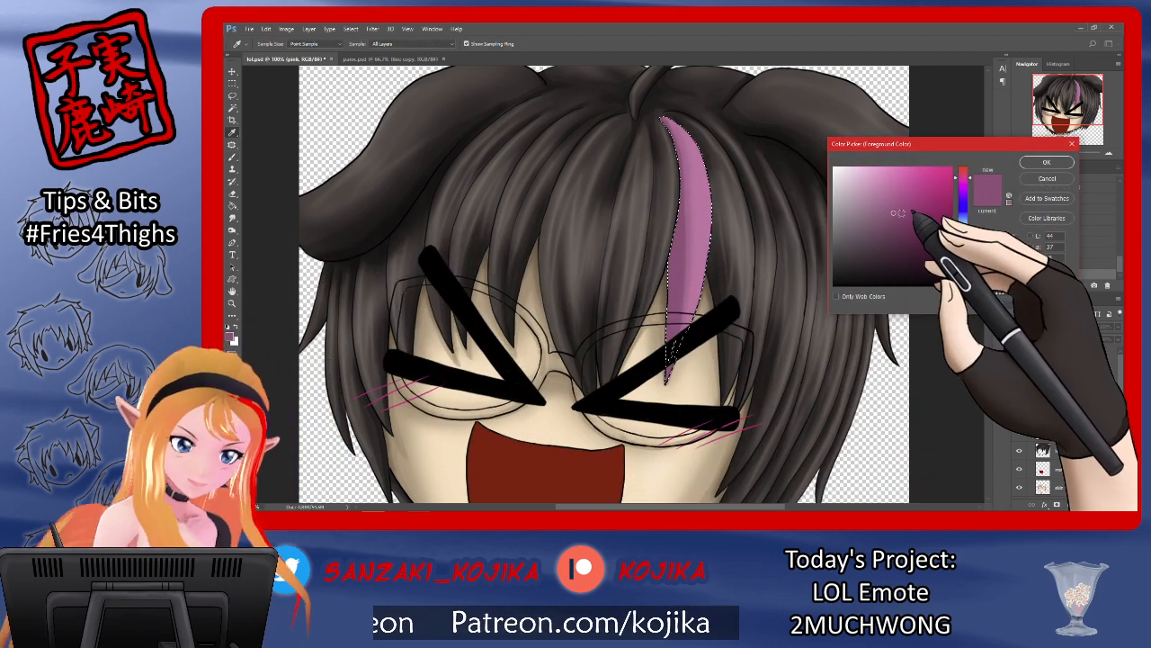
{"action": "left_click", "coordinate": [903, 219]}
{"action": "left_click", "coordinate": [1032, 165]}
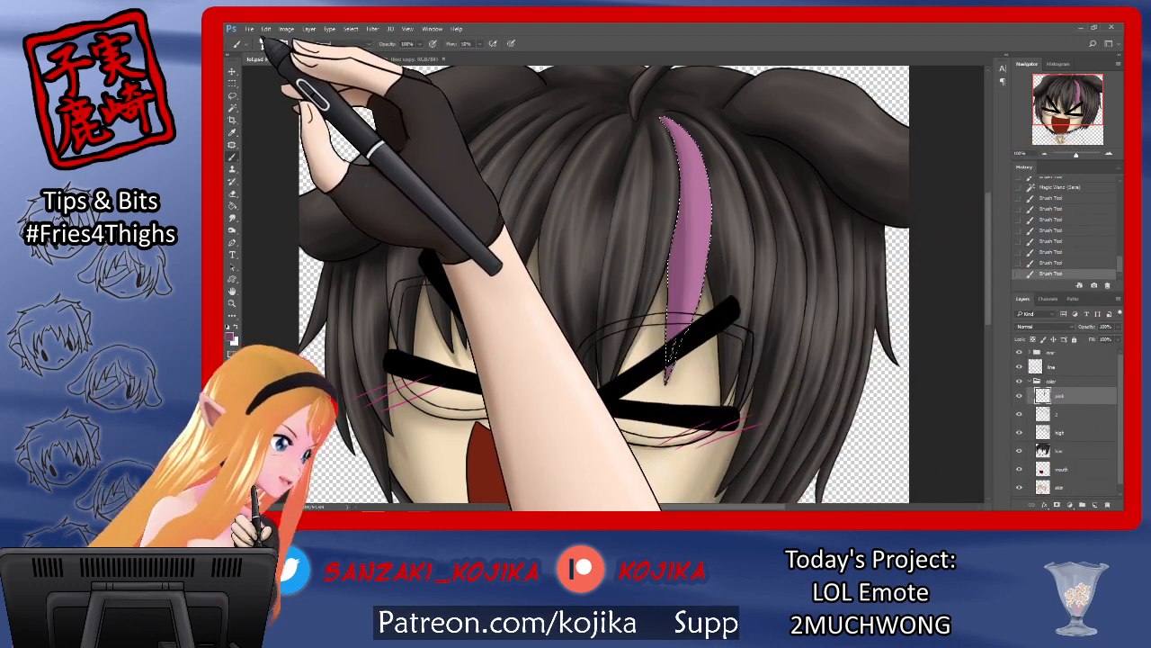
{"action": "left_click", "coordinate": [263, 43]}
{"action": "left_click_drag", "start_coordinate": [659, 121], "coordinate": [667, 123]}
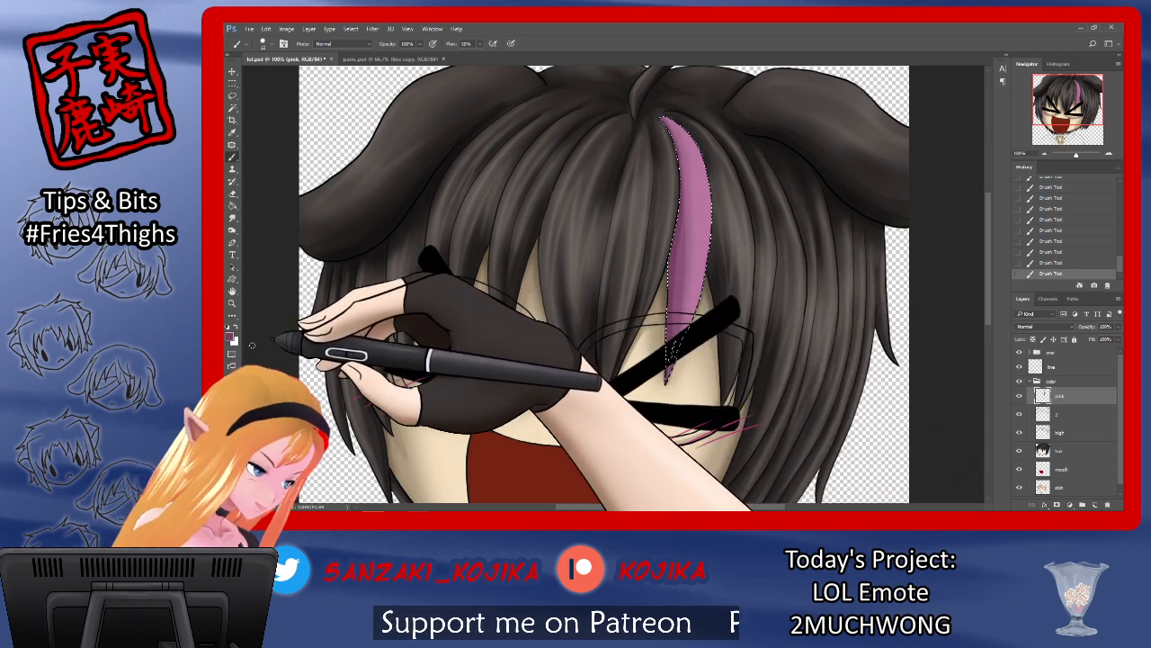
Step: Shift the brush color to dark raspberry (#782345) and blend deeper shadows along the streak with the airbrush preset at reduced flow
{"action": "left_click", "coordinate": [230, 335]}
{"action": "left_click", "coordinate": [916, 226]}
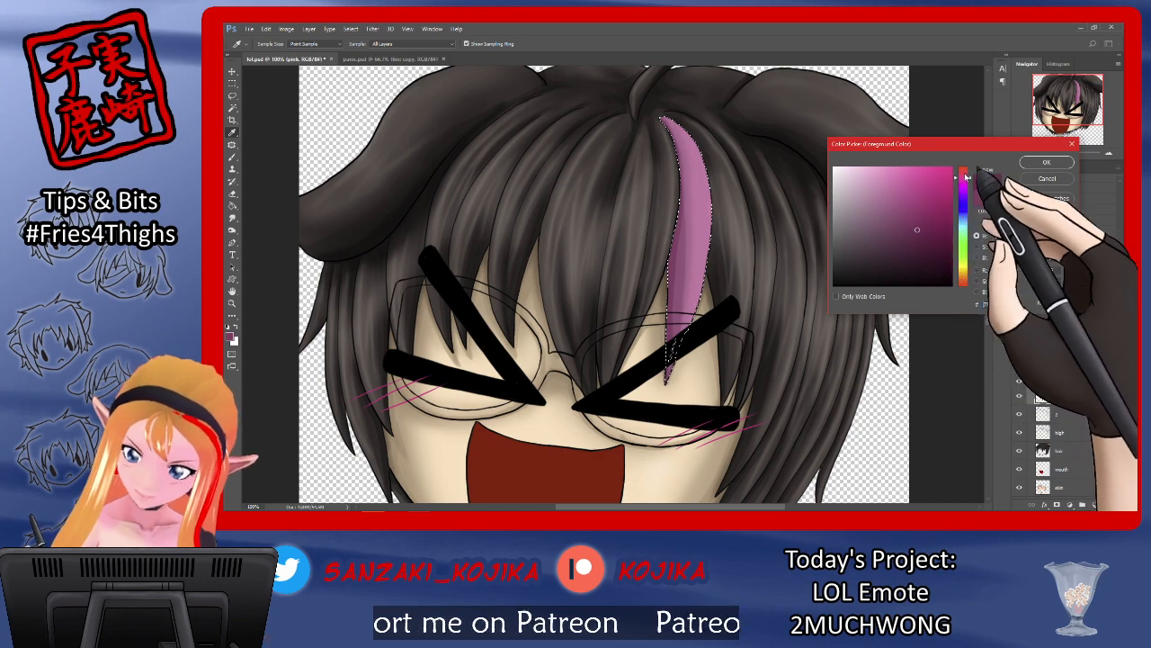
{"action": "left_click", "coordinate": [1046, 162]}
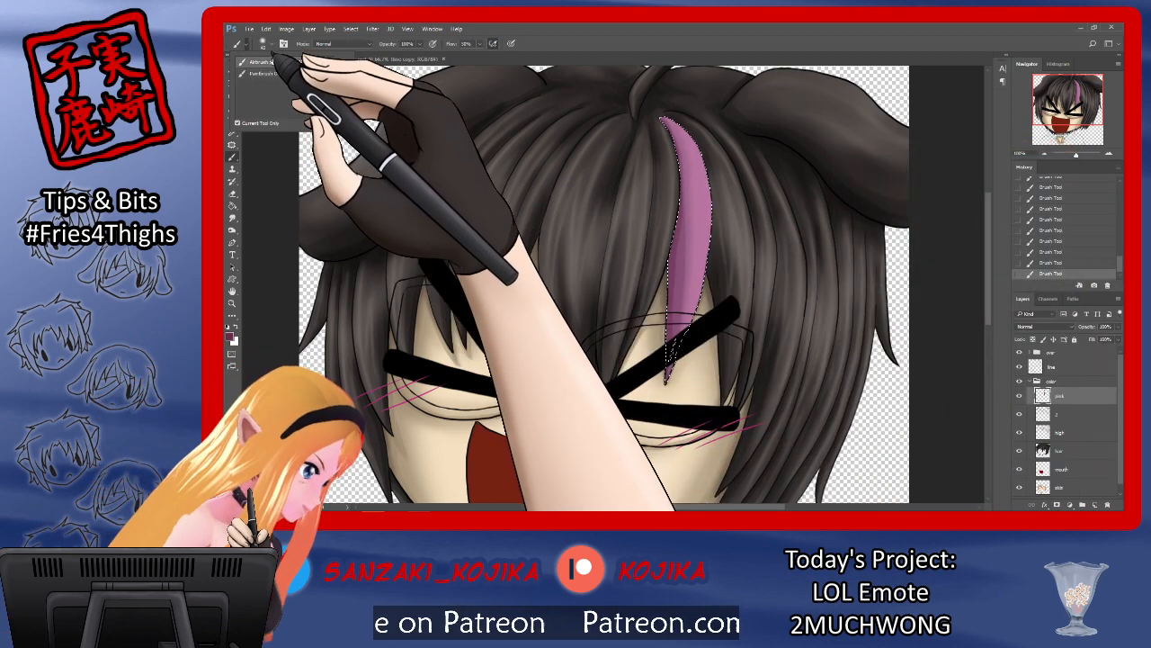
{"action": "left_click", "coordinate": [480, 43]}
{"action": "left_click_drag", "start_coordinate": [504, 56], "coordinate": [464, 56]}
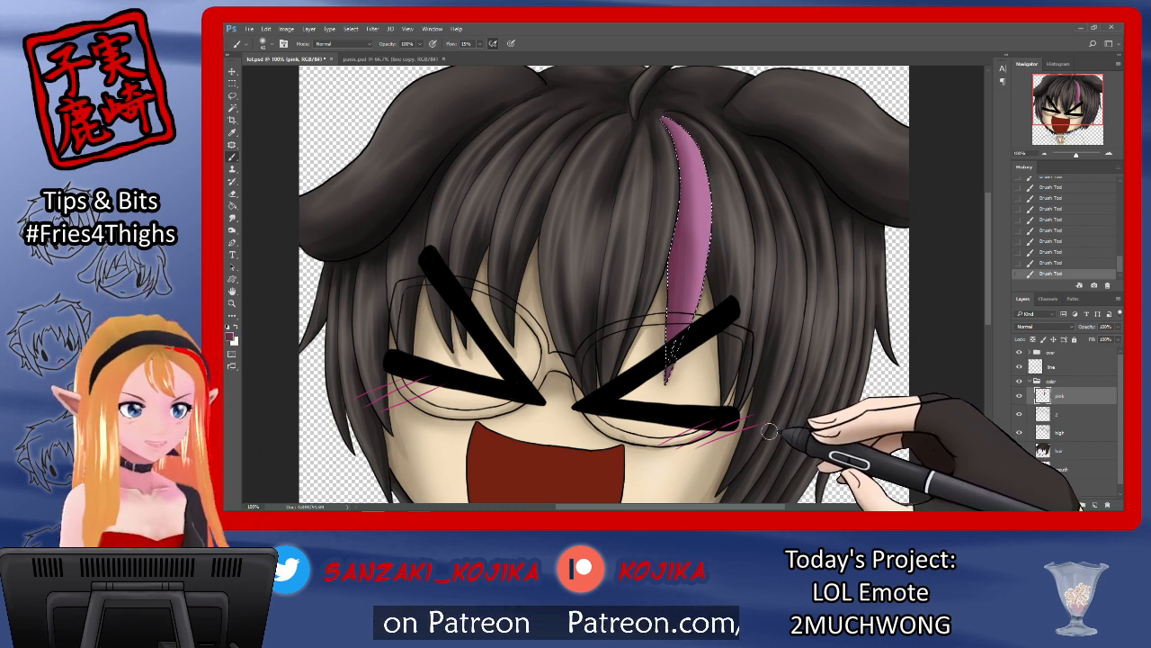
Step: Darken the brush color to deep maroon (#5c1833) and paint the deepest shadows along the streak's inner edge with a smaller brush
{"action": "left_click", "coordinate": [231, 335]}
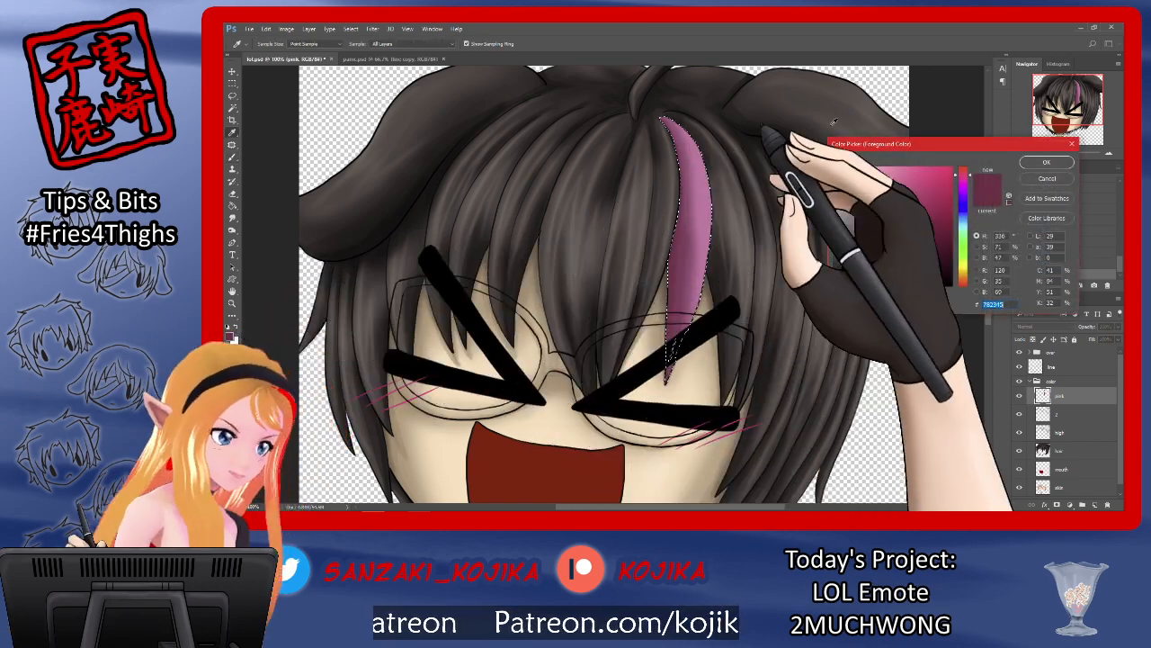
{"action": "left_click", "coordinate": [1046, 161]}
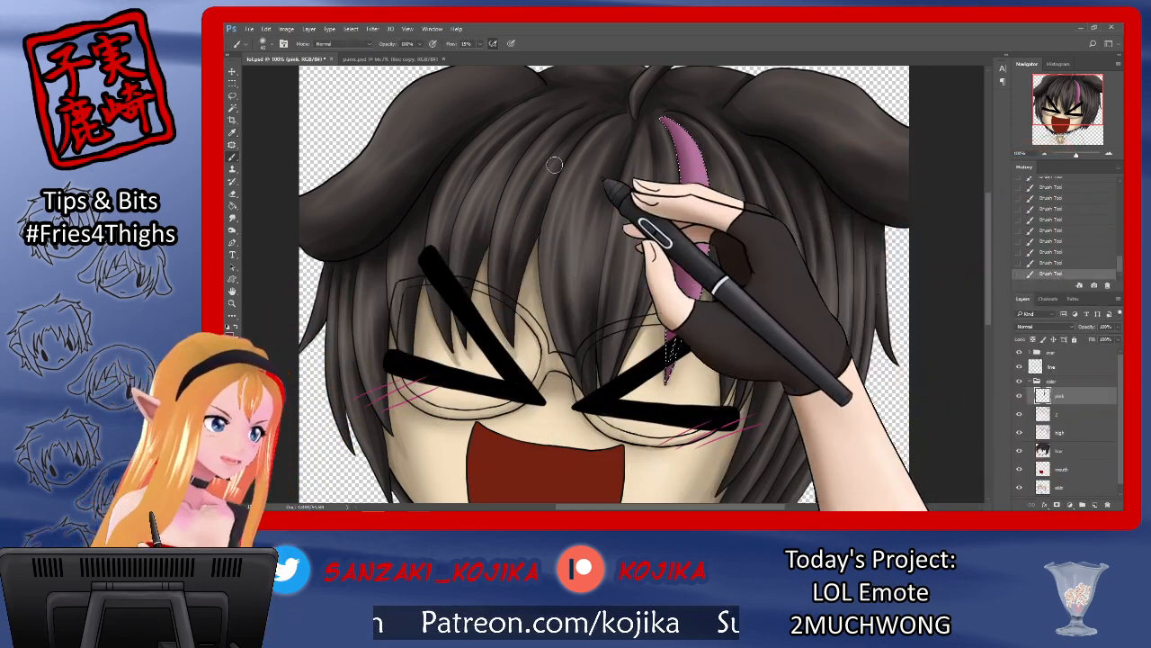
{"action": "left_click", "coordinate": [272, 45]}
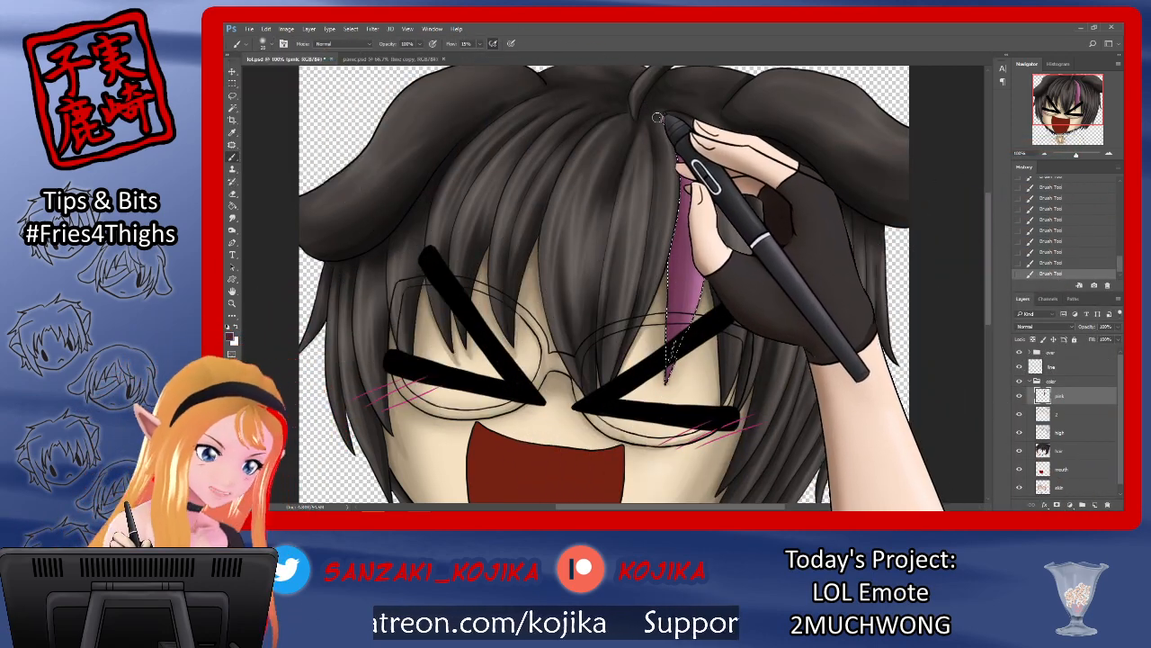
{"action": "left_click", "coordinate": [674, 175]}
{"action": "mouse_move", "coordinate": [674, 176]}
{"action": "left_mouse_down"}
{"action": "mouse_move", "coordinate": [681, 126]}
{"action": "mouse_move", "coordinate": [688, 194]}
{"action": "mouse_move", "coordinate": [668, 309]}
{"action": "left_mouse_up"}
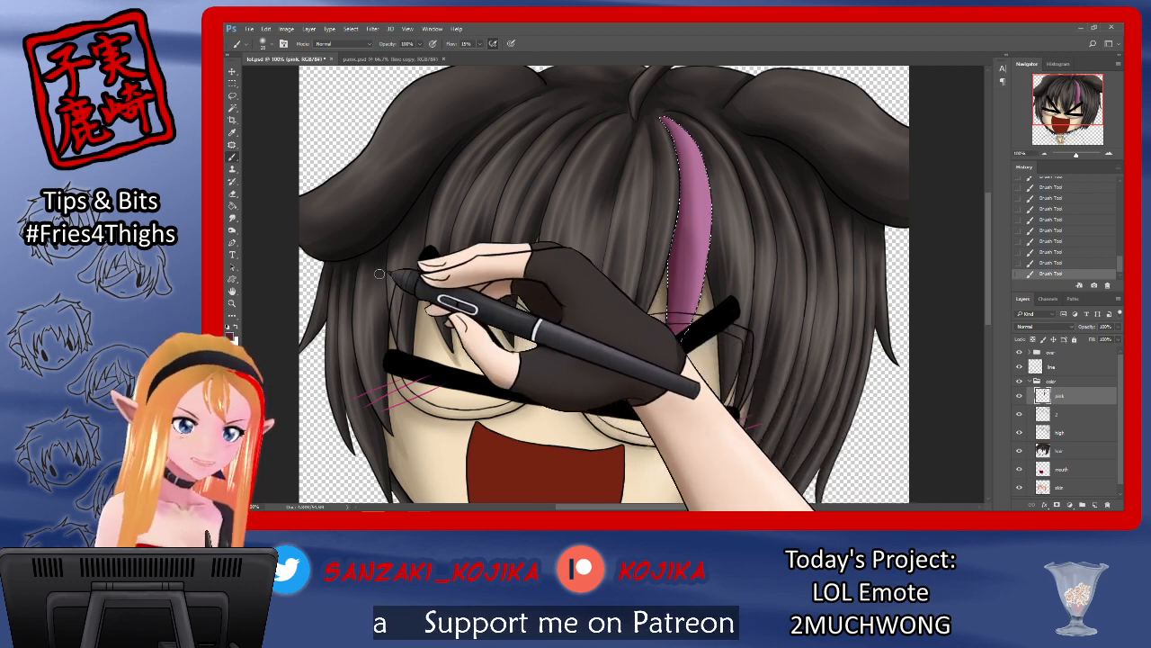
Step: Choose a light pink (#ec9ac5) and paint highlight strands along the middle of the streak with a small brush
{"action": "left_click", "coordinate": [231, 334]}
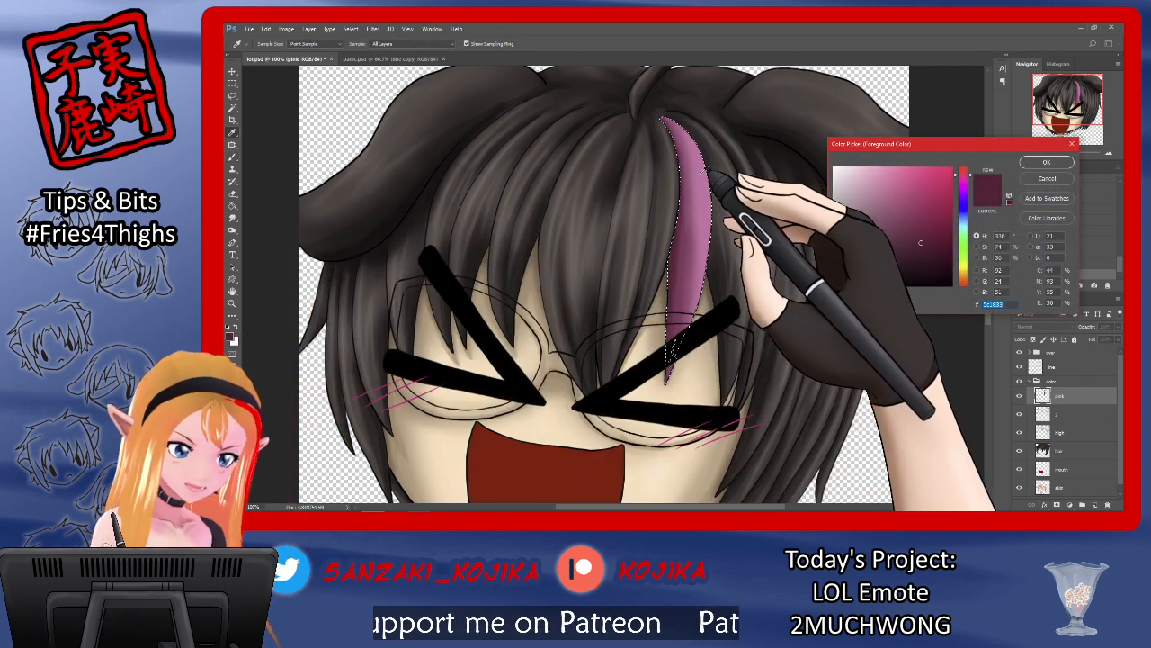
{"action": "left_click", "coordinate": [874, 175]}
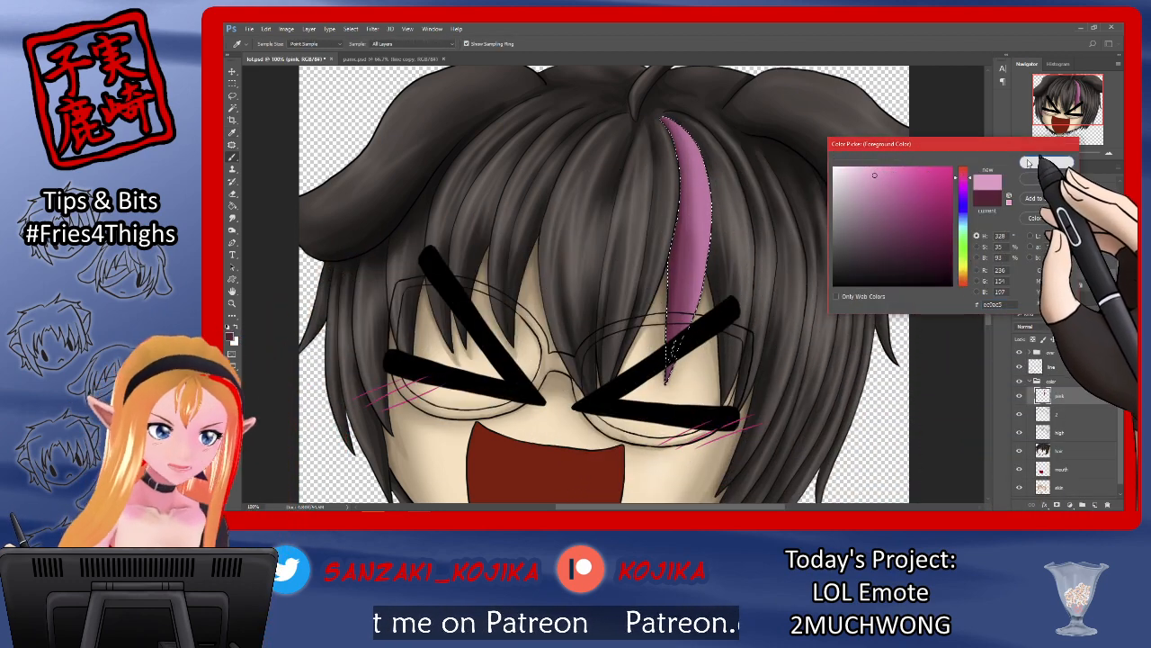
{"action": "left_click", "coordinate": [1030, 163]}
{"action": "left_click", "coordinate": [262, 43]}
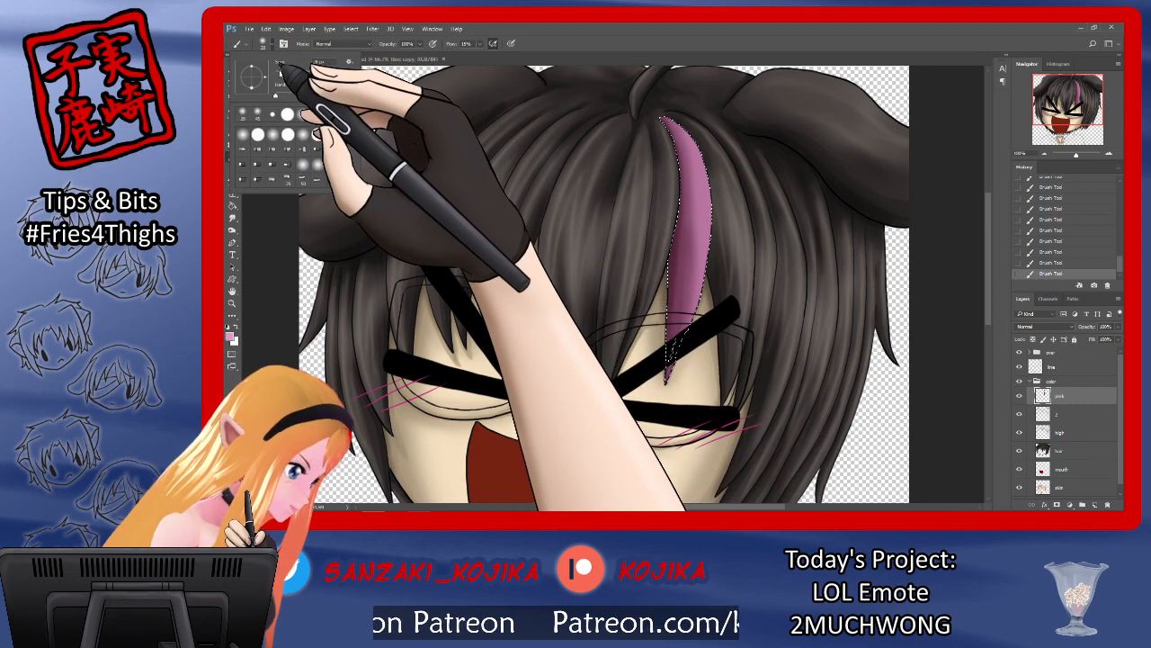
{"action": "left_click", "coordinate": [693, 130]}
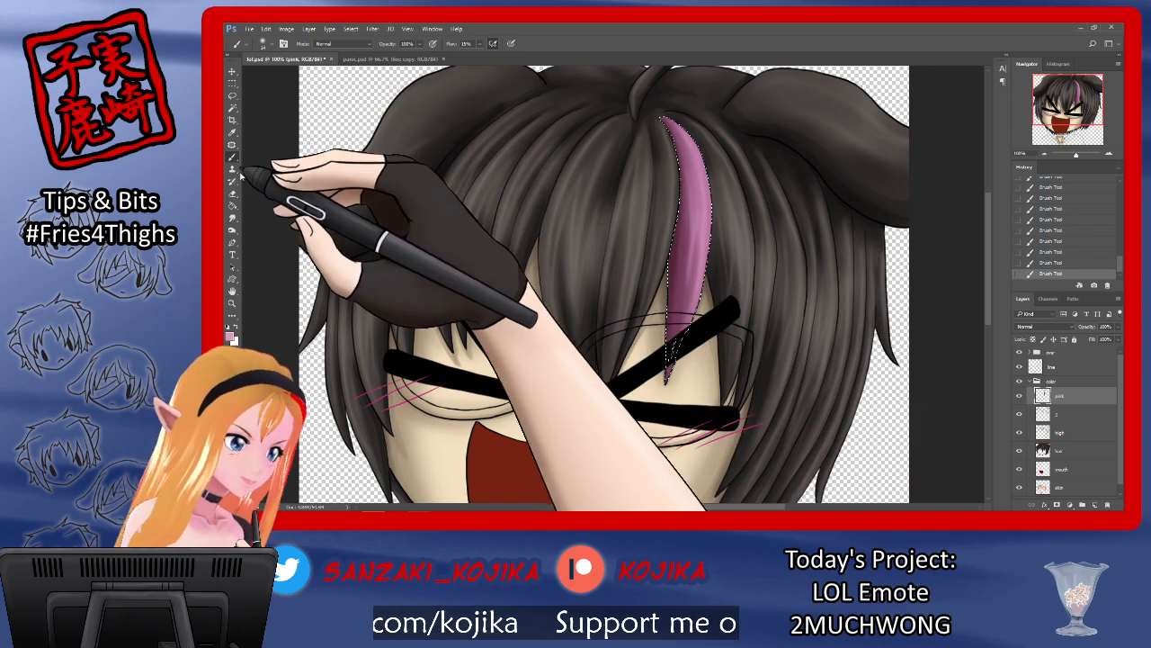
Step: Blend the highlight strands into the middle of the streak with a larger Smudge brush
{"action": "left_click", "coordinate": [232, 217]}
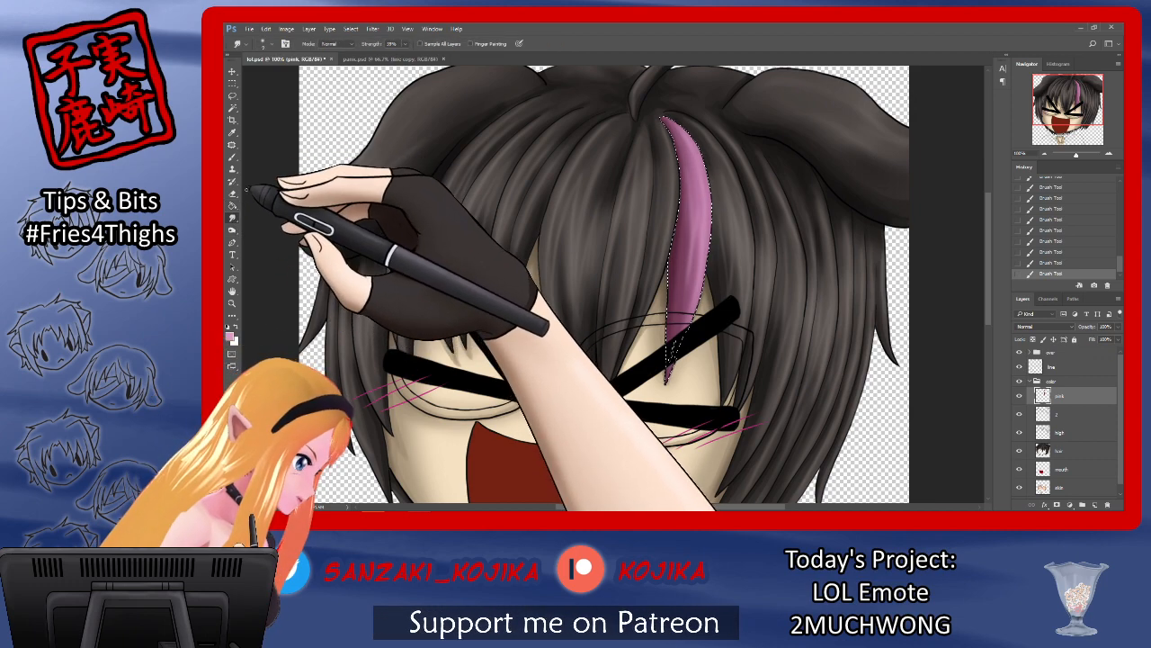
{"action": "left_click", "coordinate": [263, 43]}
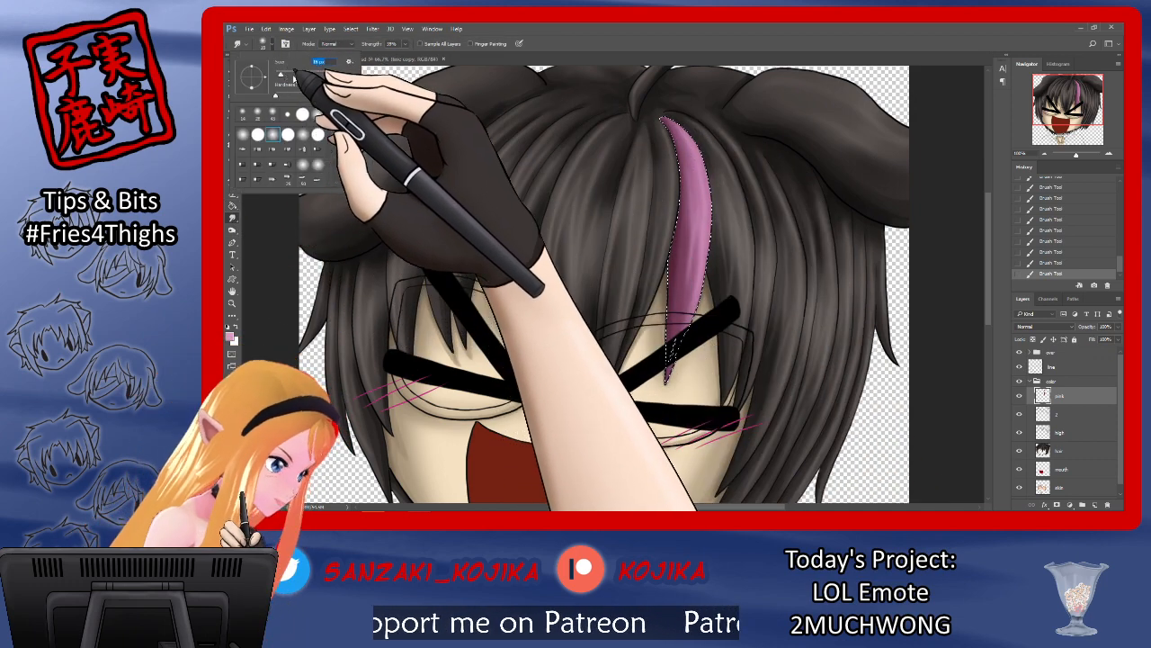
{"action": "left_click_drag", "start_coordinate": [684, 238], "coordinate": [688, 261]}
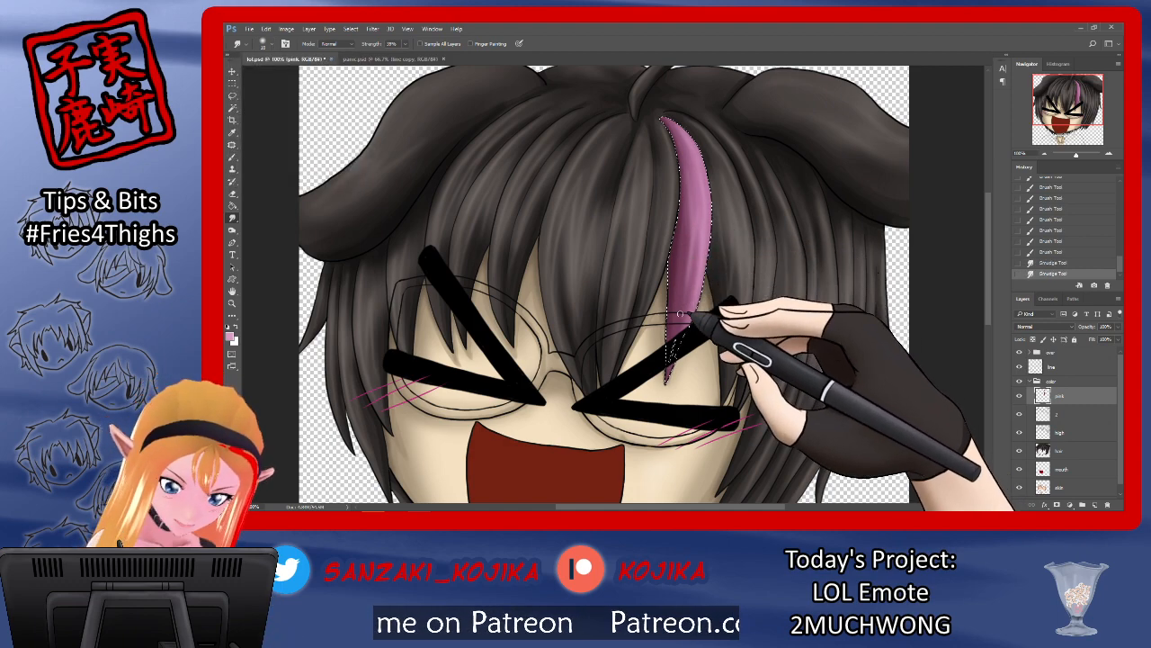
Step: Enlarge the paint brush and airbrush a soft light pink glow over the middle of the streak
{"action": "left_click", "coordinate": [232, 158]}
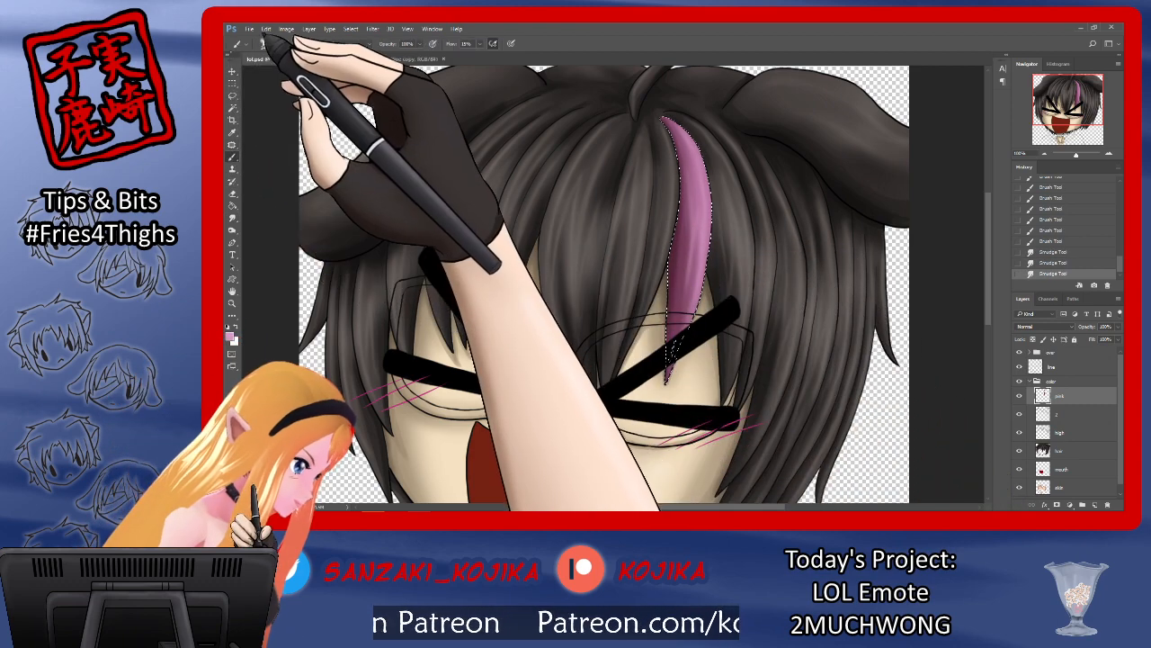
{"action": "left_click", "coordinate": [263, 43]}
{"action": "left_click_drag", "start_coordinate": [285, 74], "coordinate": [294, 75]}
{"action": "left_click_drag", "start_coordinate": [682, 209], "coordinate": [688, 236]}
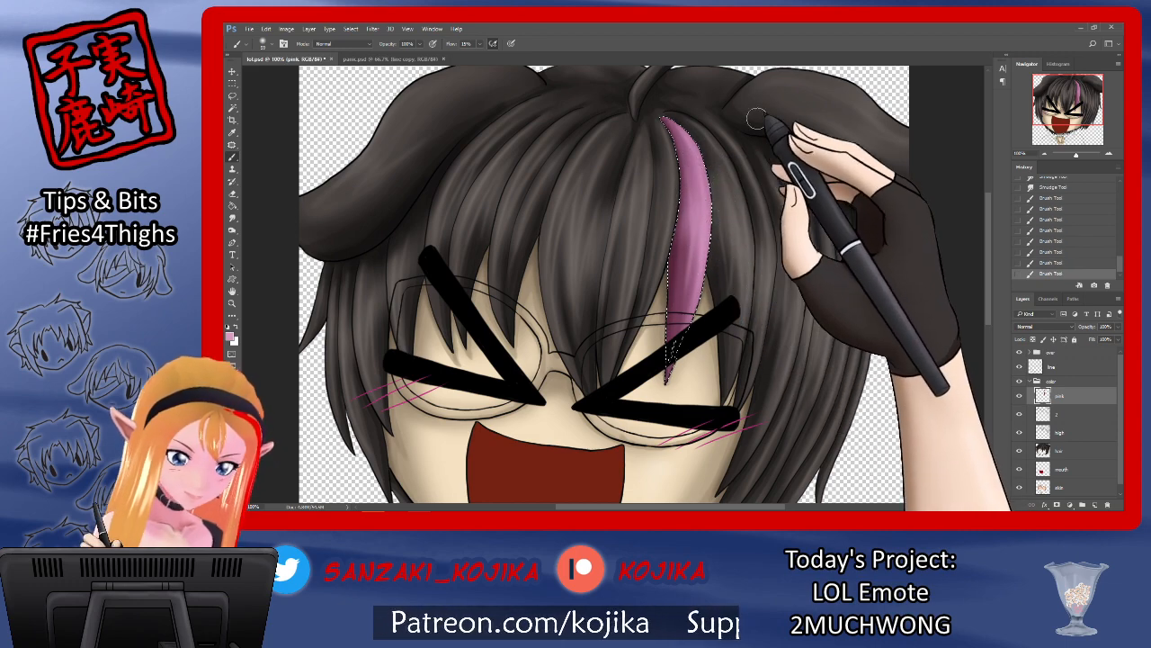
{"action": "left_click_drag", "start_coordinate": [691, 185], "coordinate": [684, 230]}
Step: Pick a paler pink, paint fine highlight strands on the streak with a small brush, and smudge them smooth
{"action": "left_click", "coordinate": [230, 336]}
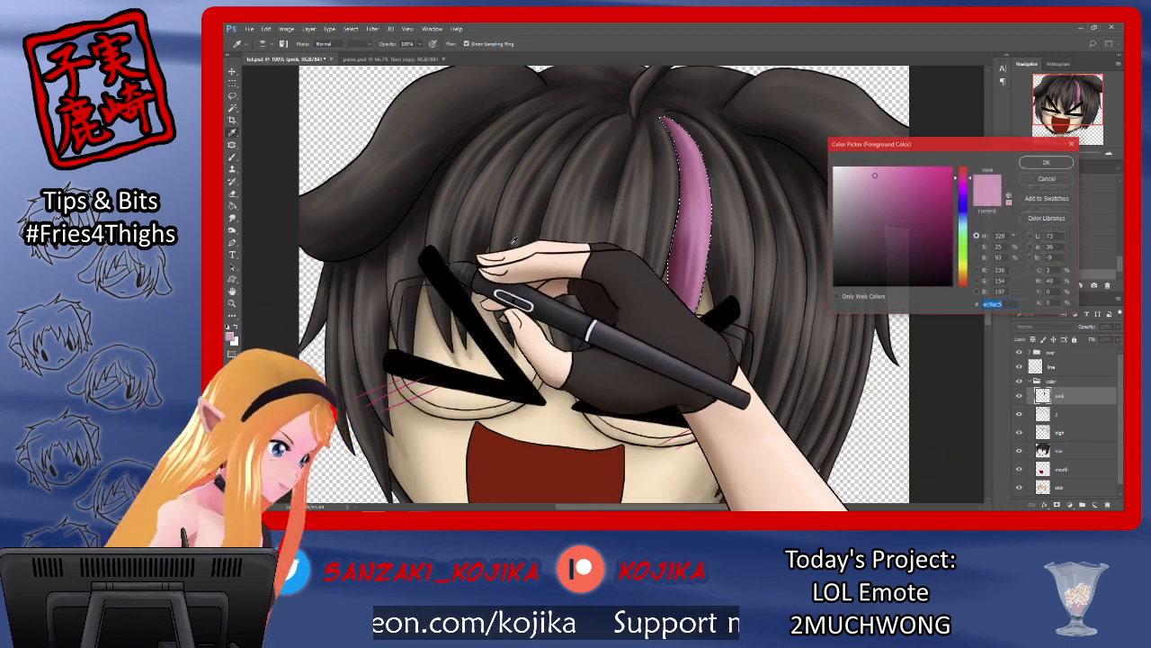
{"action": "left_click", "coordinate": [857, 169]}
{"action": "left_click", "coordinate": [1044, 163]}
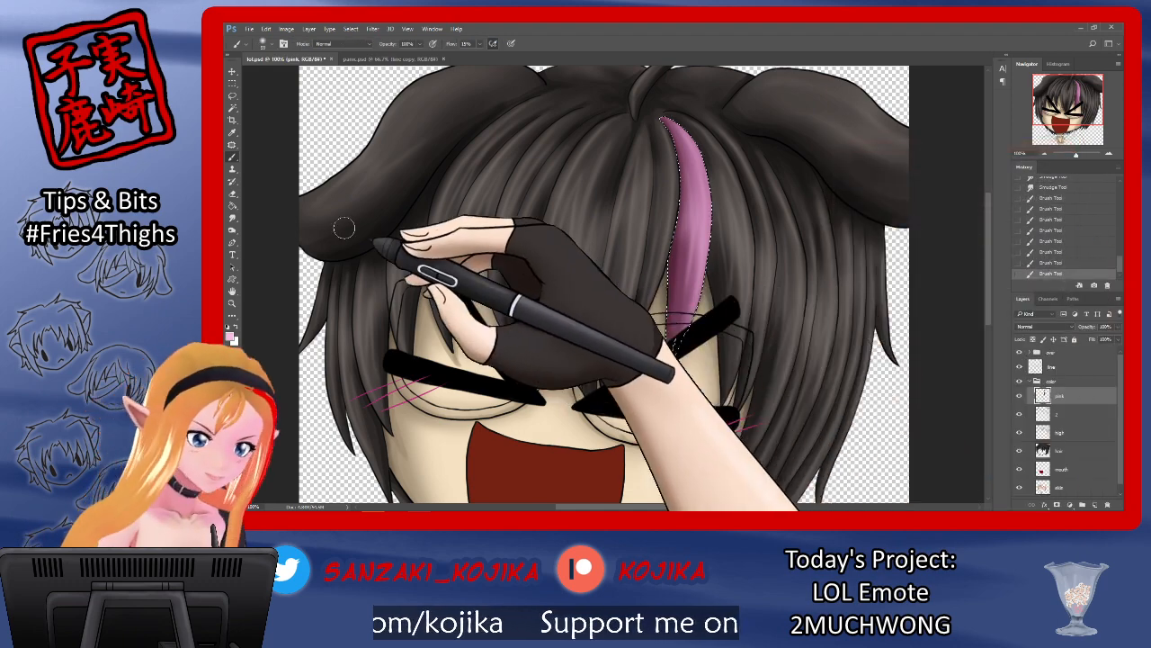
{"action": "left_click", "coordinate": [263, 43]}
{"action": "left_click", "coordinate": [740, 190]}
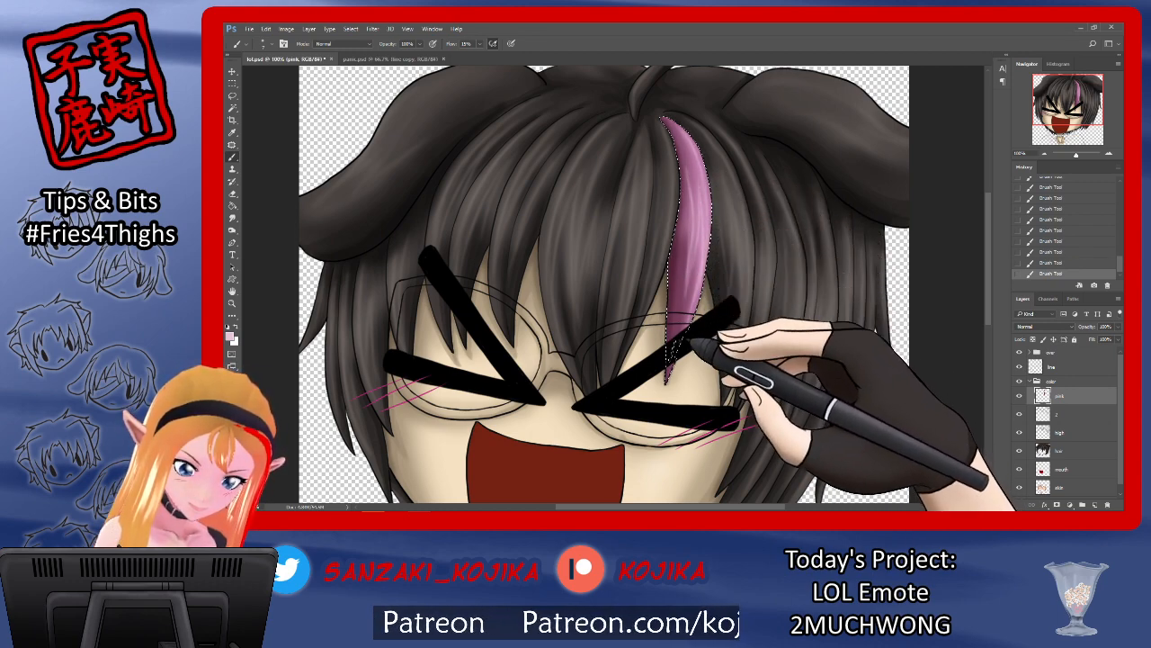
{"action": "left_click", "coordinate": [232, 218]}
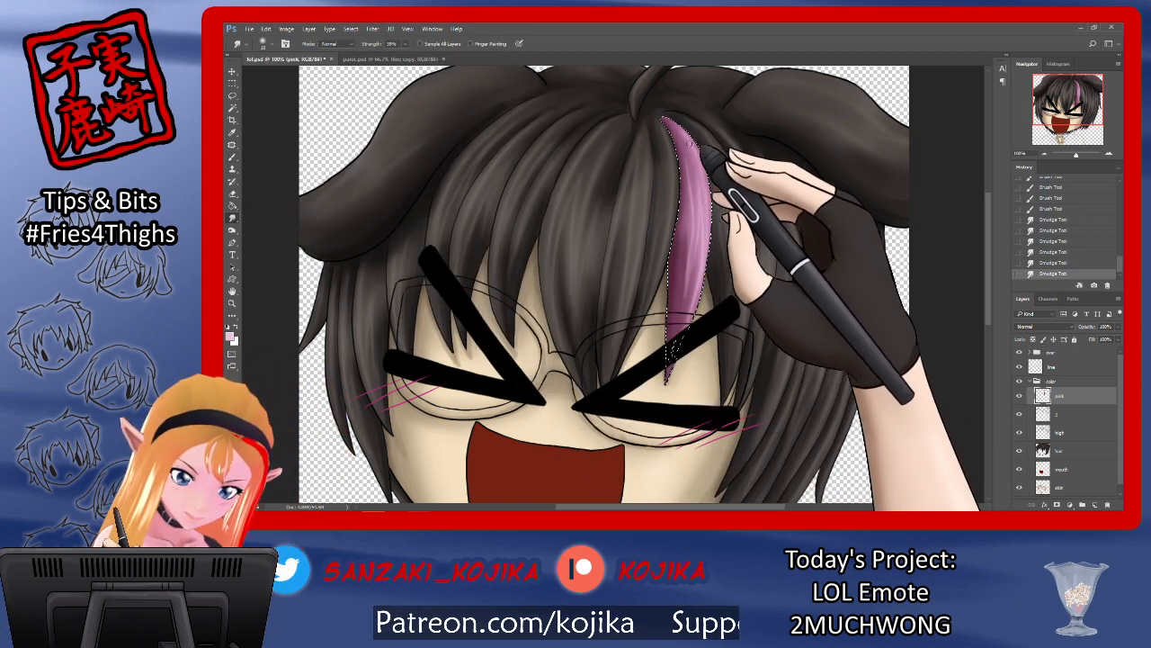
{"action": "left_click_drag", "start_coordinate": [696, 229], "coordinate": [720, 236]}
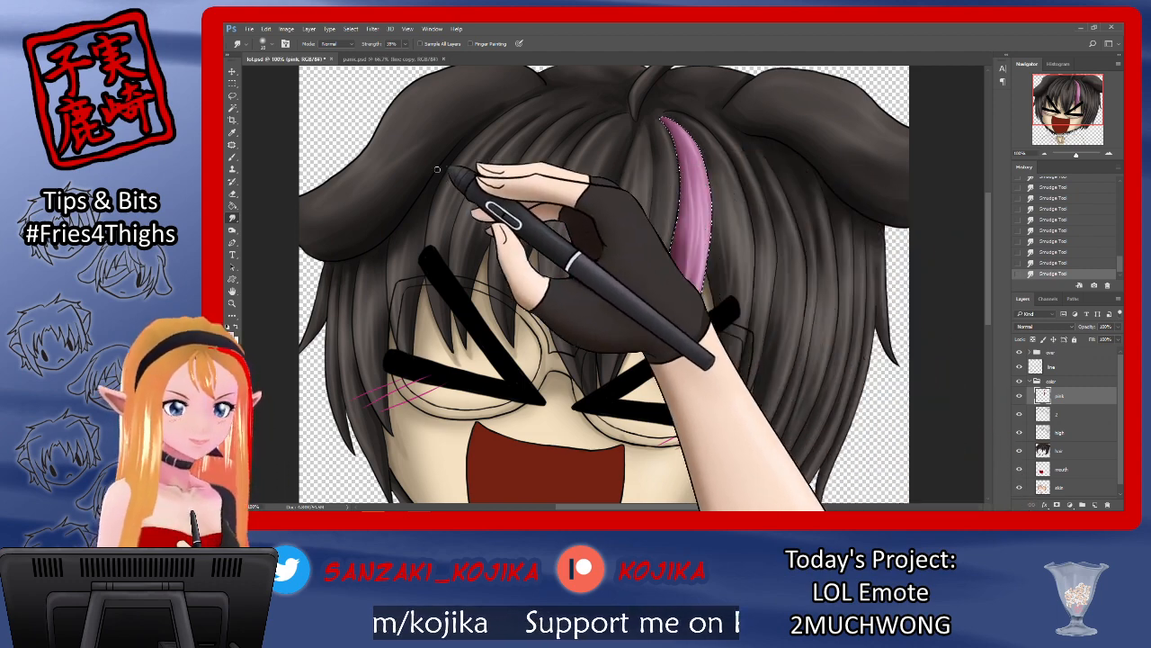
Step: Brighten the streak's middle and outer side with a larger soft brush in the pale pink, and clear the selection
{"action": "left_click", "coordinate": [232, 155]}
{"action": "left_click", "coordinate": [262, 43]}
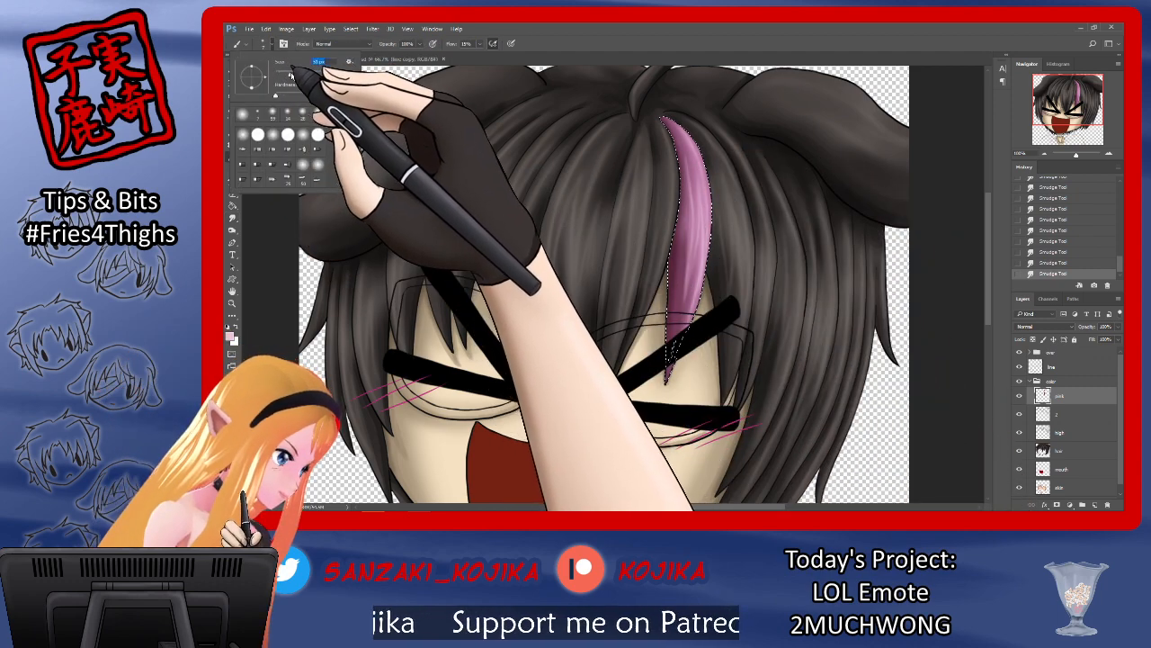
{"action": "left_click_drag", "start_coordinate": [676, 225], "coordinate": [696, 205]}
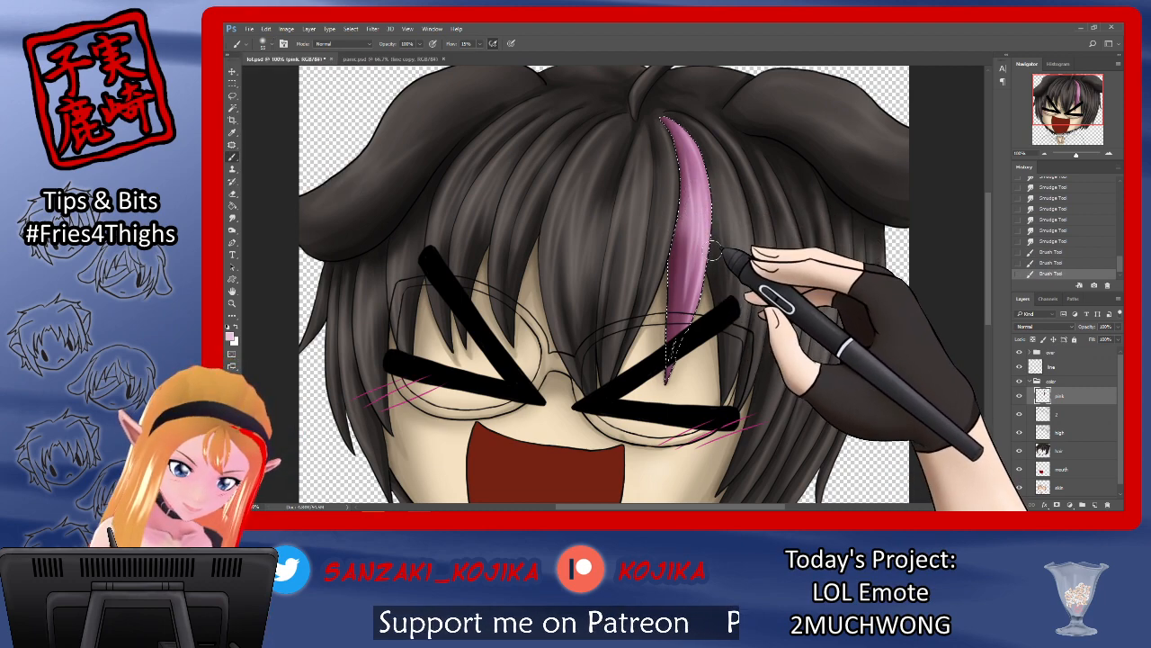
{"action": "left_click_drag", "start_coordinate": [716, 250], "coordinate": [692, 154]}
{"action": "left_click_drag", "start_coordinate": [705, 230], "coordinate": [689, 148]}
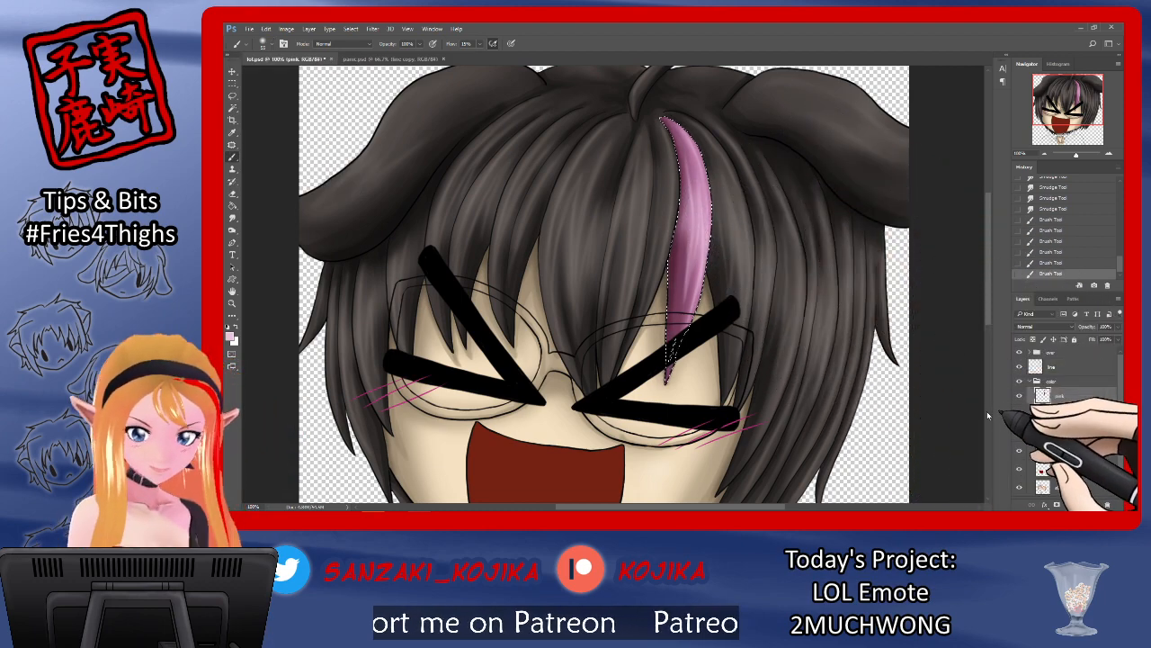
{"action": "key", "text": "ctrl+d"}
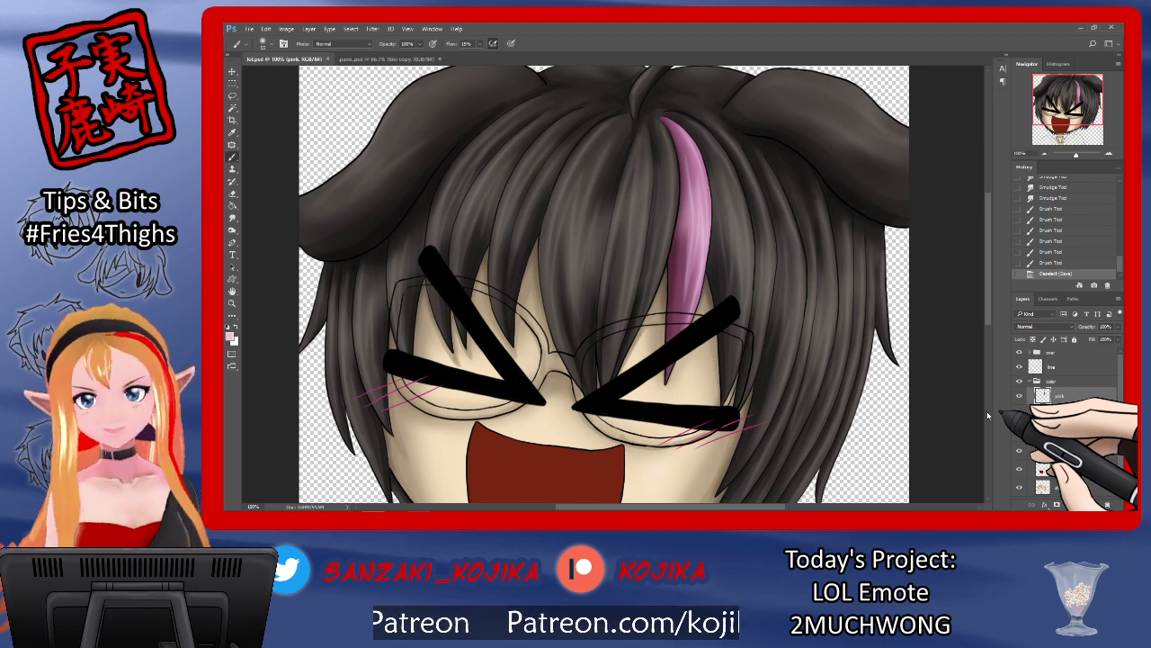
Step: Erase the stray pink outside the line art around the streak's root
{"action": "key", "text": "ctrl+plus"}
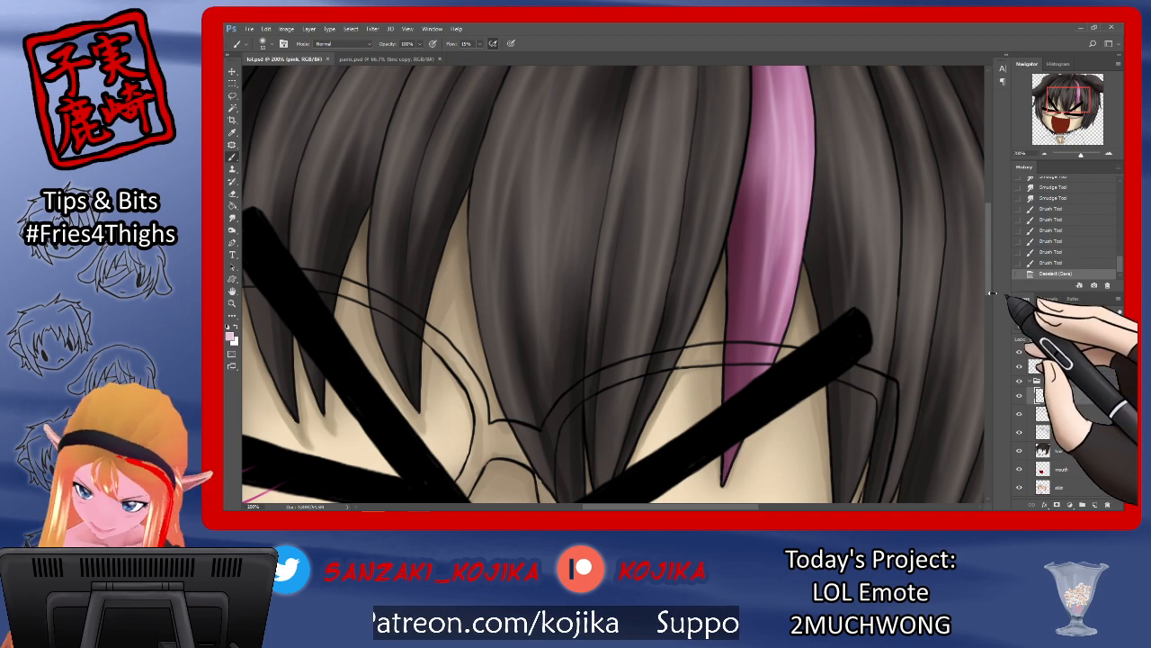
{"action": "scroll", "coordinate": [993, 292], "scroll_direction": "up", "scroll_amount": 5}
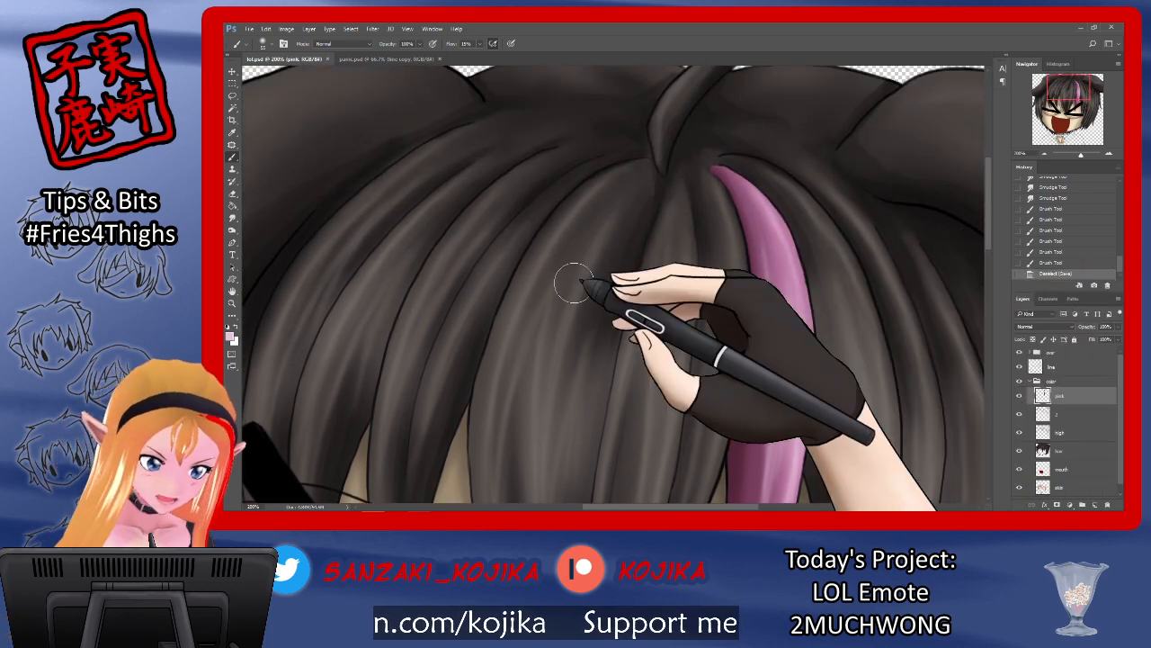
{"action": "left_click", "coordinate": [232, 194]}
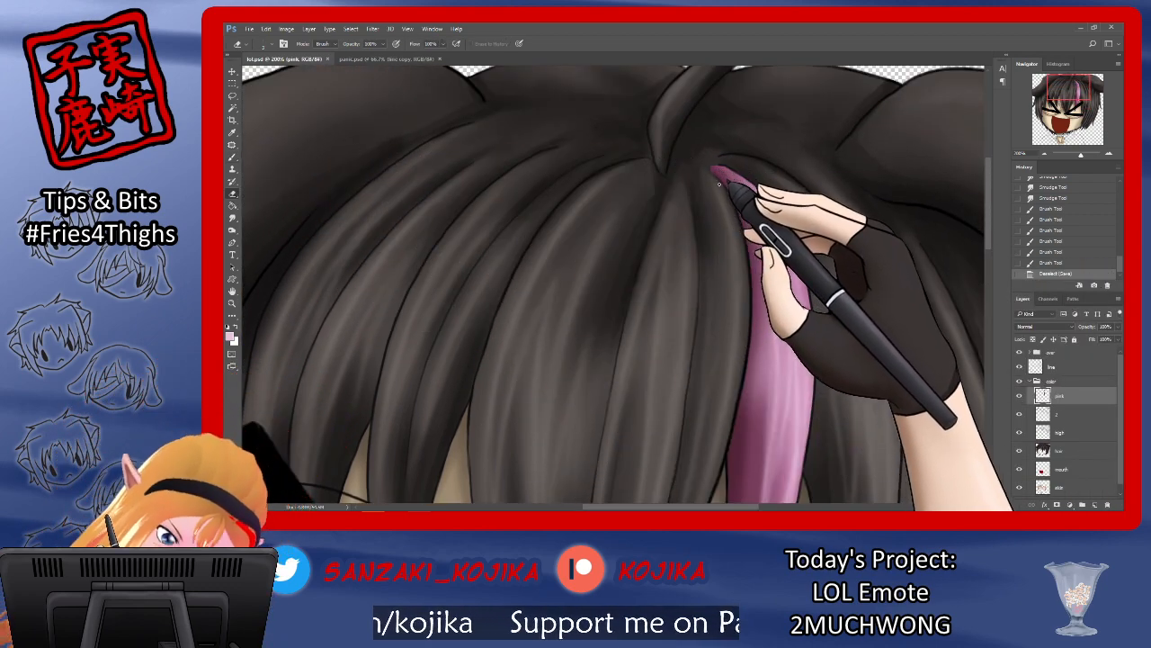
{"action": "mouse_move", "coordinate": [720, 184]}
{"action": "left_mouse_down"}
{"action": "mouse_move", "coordinate": [725, 173]}
{"action": "mouse_move", "coordinate": [721, 203]}
{"action": "mouse_move", "coordinate": [718, 167]}
{"action": "mouse_move", "coordinate": [694, 145]}
{"action": "left_mouse_up"}
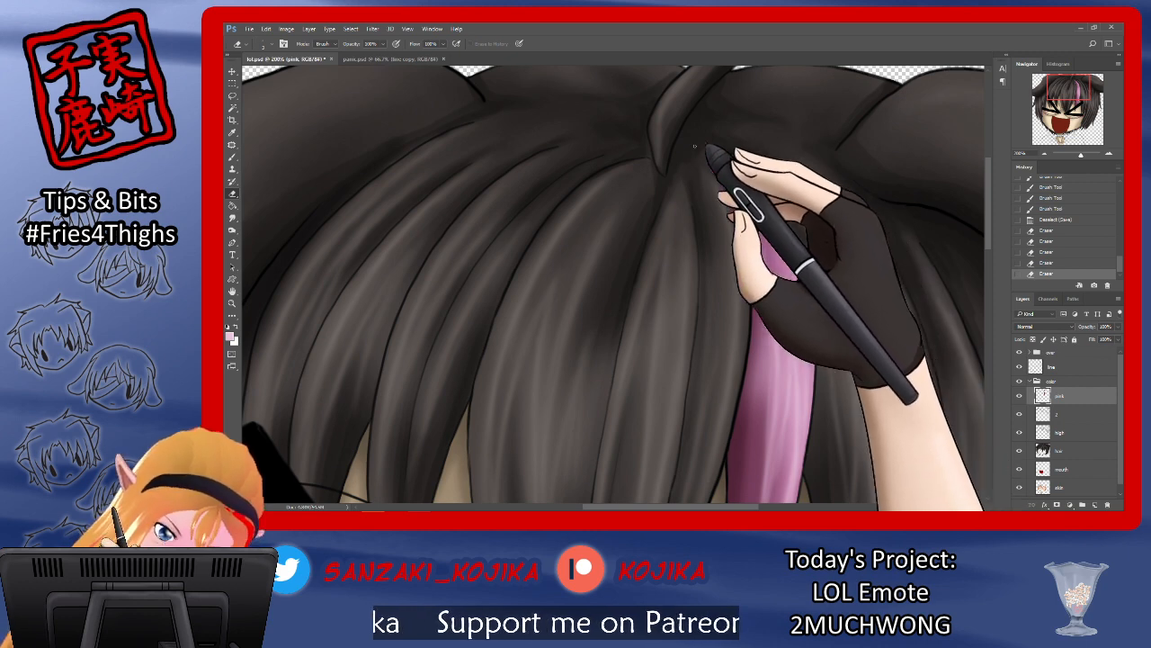
Step: Smooth the pink at the streak's root with a resized Smudge brush and save the file
{"action": "left_click", "coordinate": [232, 218]}
{"action": "left_click", "coordinate": [271, 44]}
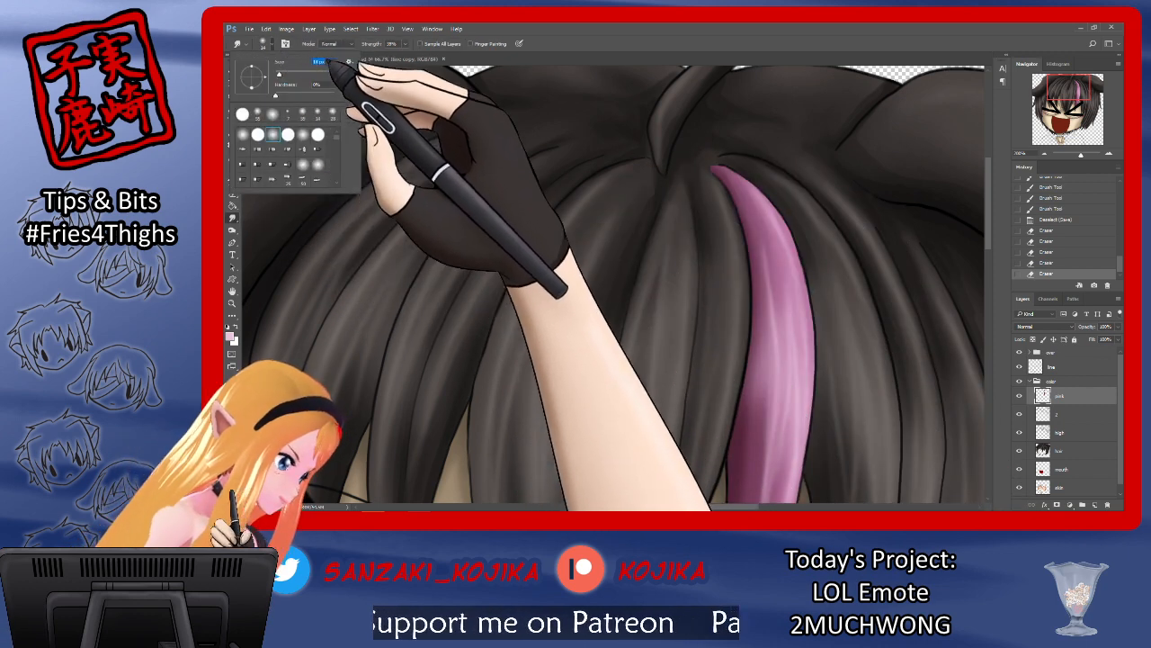
{"action": "left_click", "coordinate": [722, 167]}
{"action": "mouse_move", "coordinate": [722, 167]}
{"action": "left_mouse_down"}
{"action": "mouse_move", "coordinate": [692, 141]}
{"action": "mouse_move", "coordinate": [702, 175]}
{"action": "mouse_move", "coordinate": [732, 175]}
{"action": "left_mouse_up"}
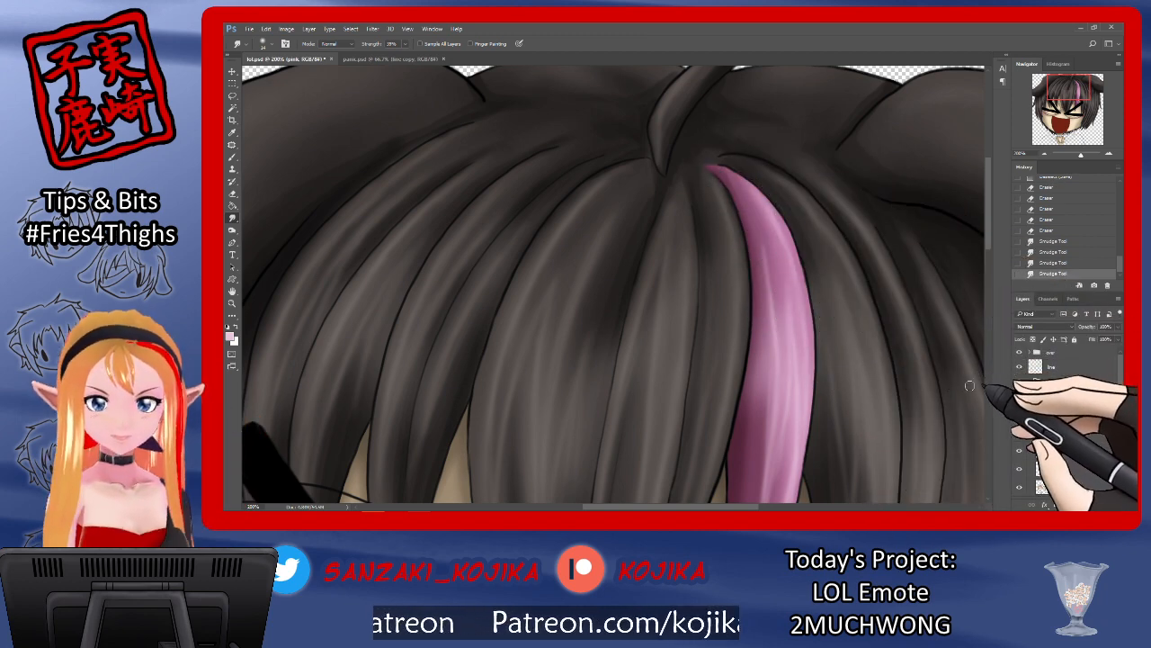
{"action": "key", "text": "ctrl+minus"}
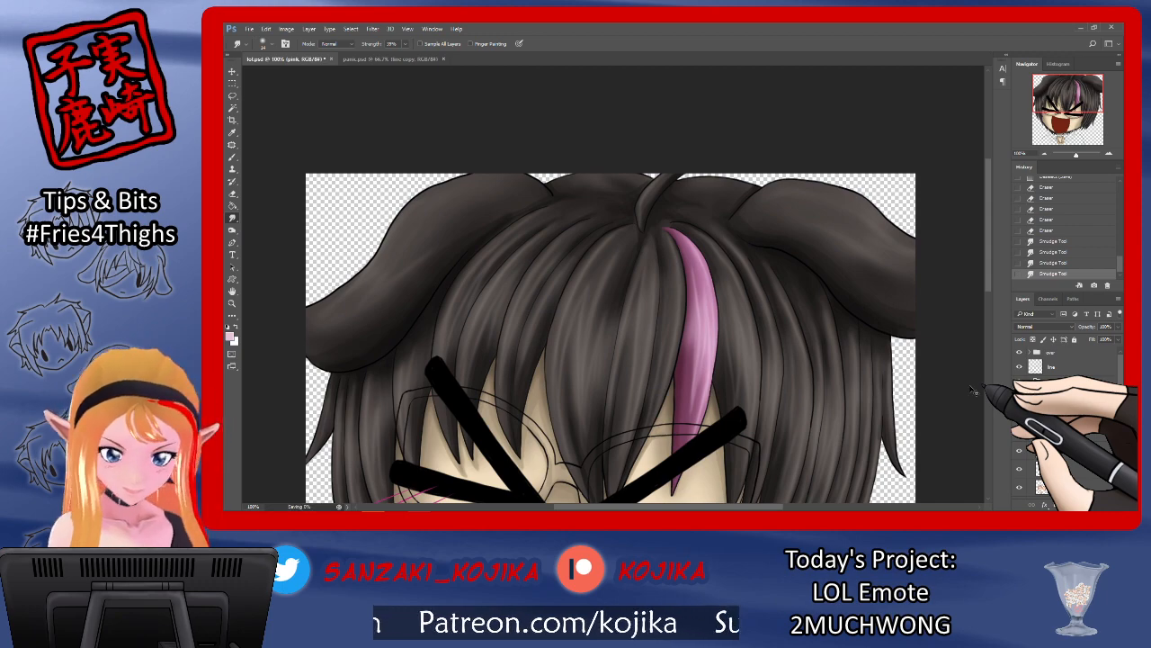
Step: Sample the blue streak's color in the reference panic.psd as the brush color and return to the streak in lol.psd
{"action": "left_click", "coordinate": [365, 59]}
{"action": "left_click", "coordinate": [233, 134]}
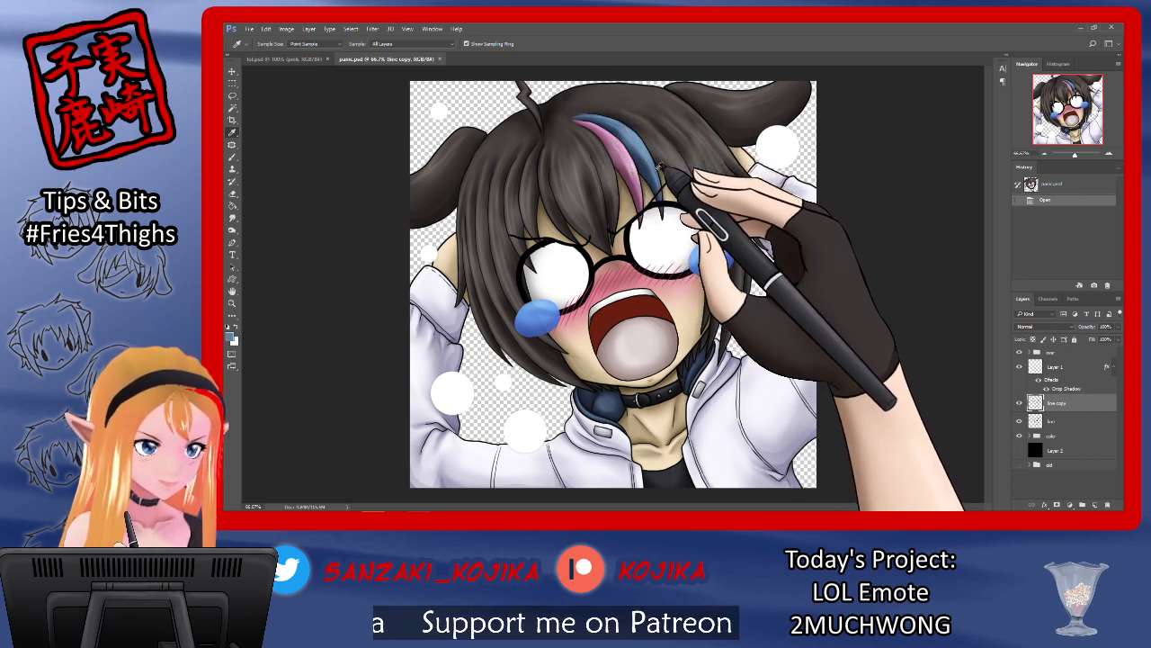
{"action": "left_click", "coordinate": [233, 157]}
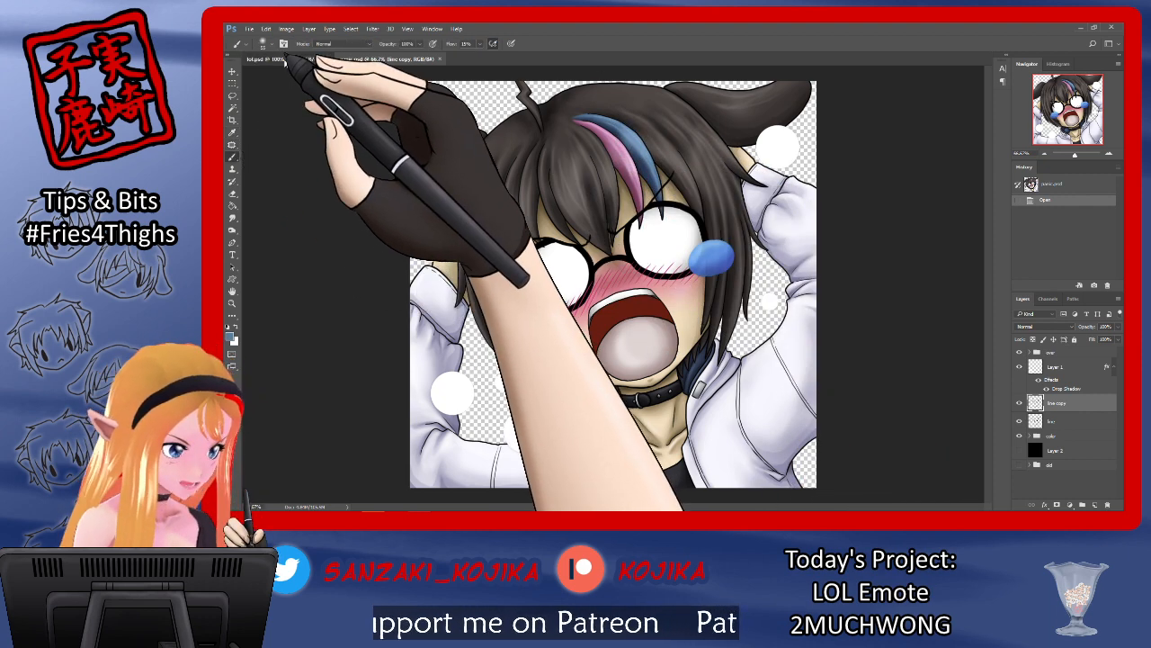
{"action": "left_click", "coordinate": [278, 59]}
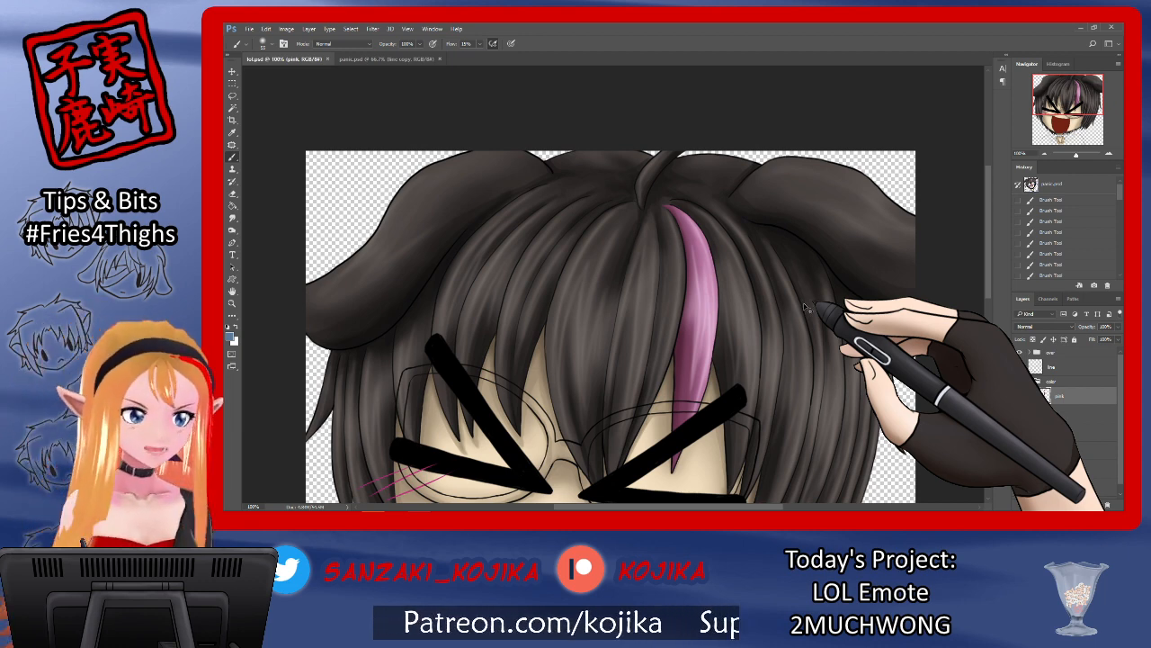
{"action": "key", "text": "ctrl+plus"}
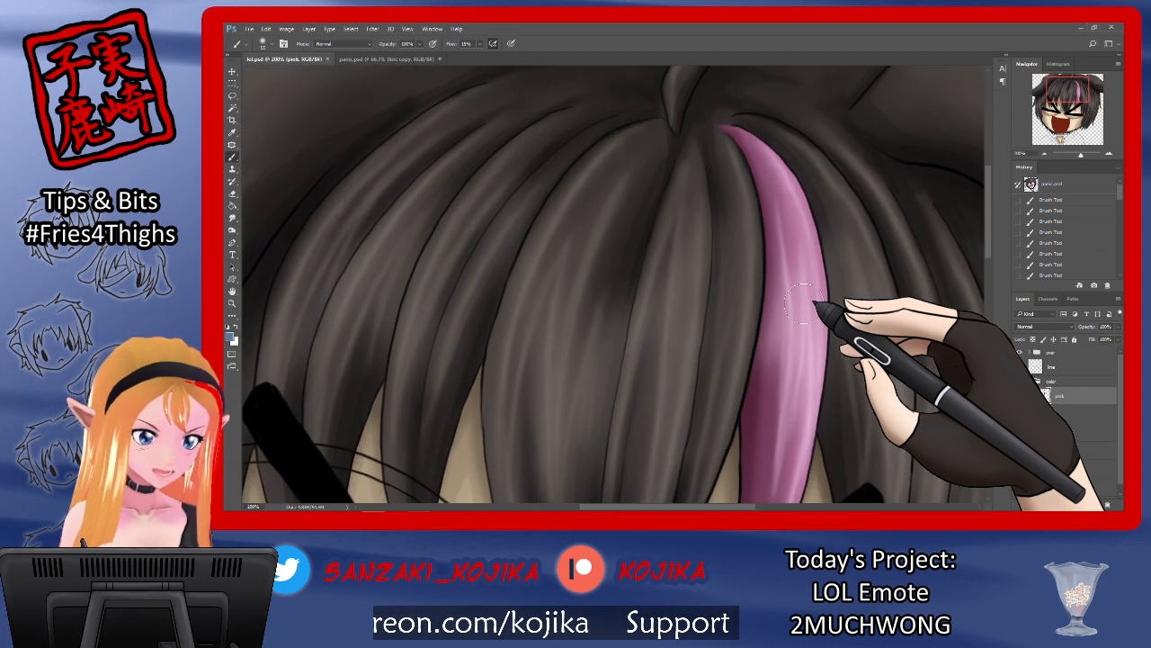
{"action": "scroll", "coordinate": [803, 304], "scroll_direction": "down", "scroll_amount": 3}
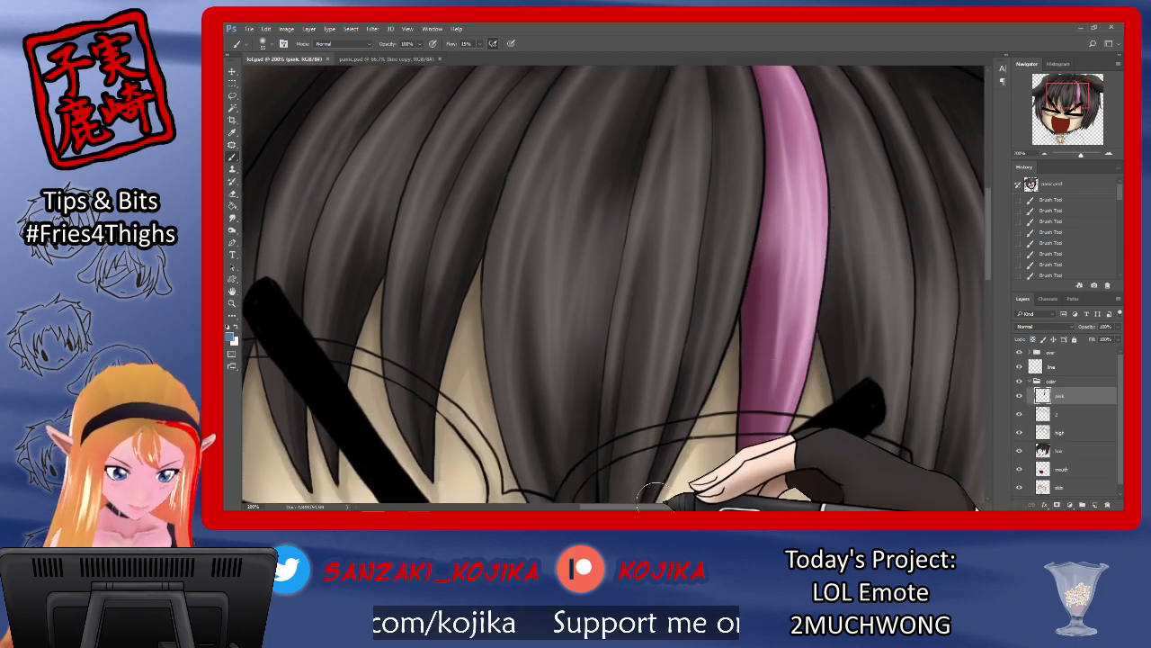
{"action": "scroll", "coordinate": [657, 509], "scroll_direction": "down", "scroll_amount": 2}
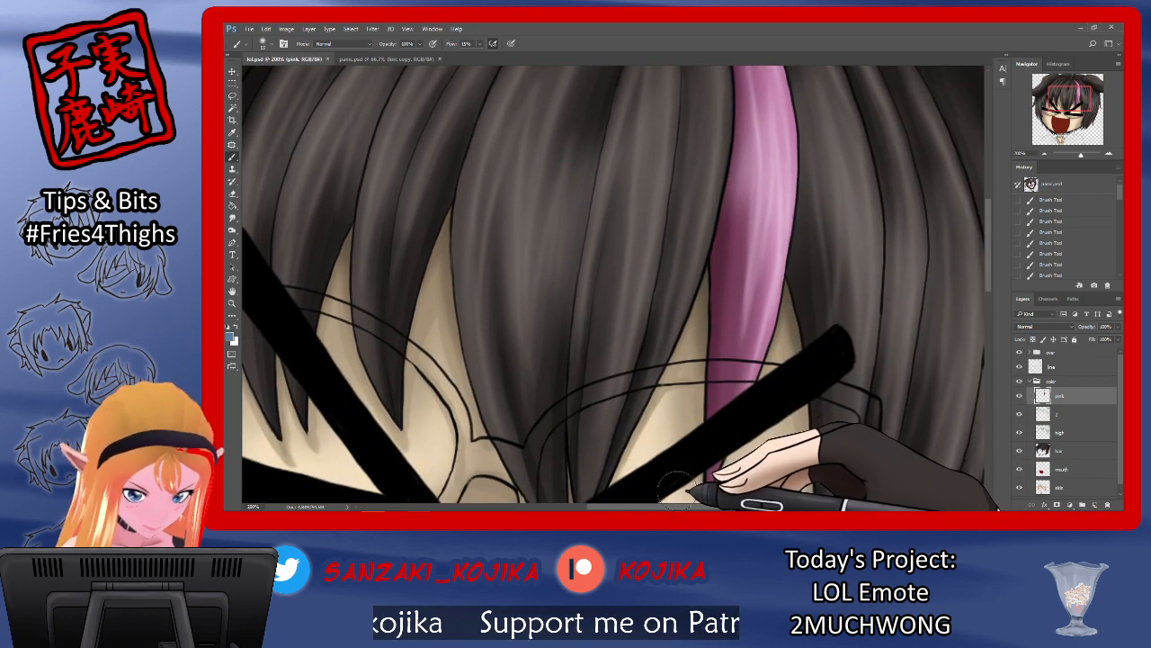
Step: Block in flat blue on the hair strand beside the pink streak, using a hard round brush at 100% hardness and 100% flow
{"action": "left_click_drag", "start_coordinate": [676, 503], "coordinate": [717, 507]}
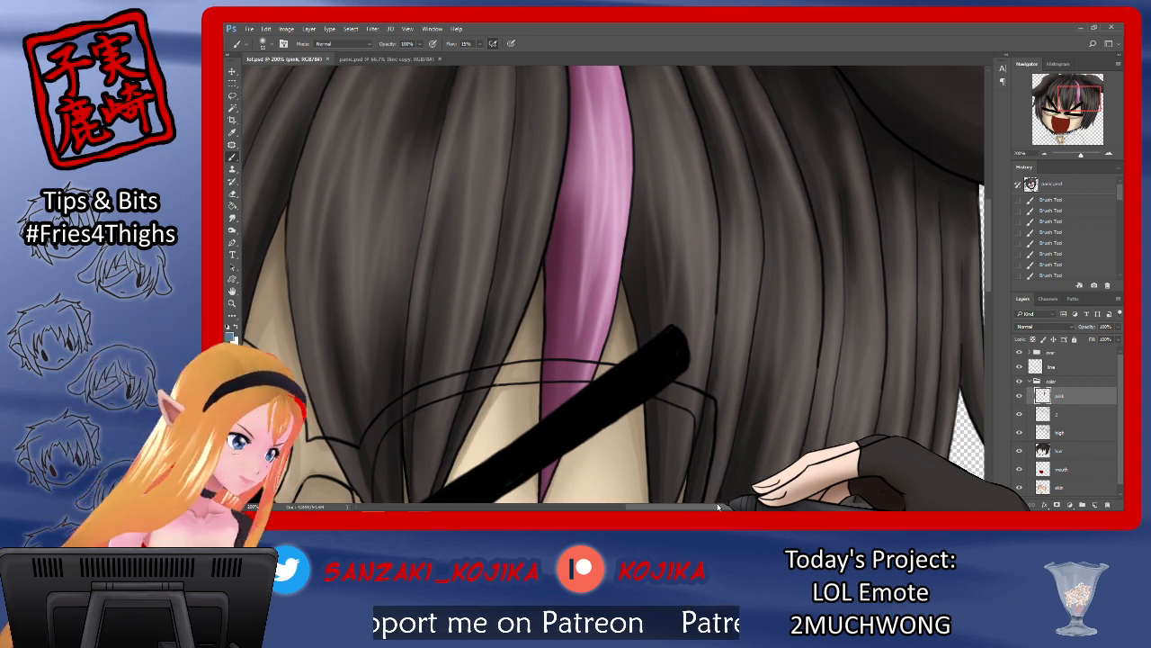
{"action": "left_click", "coordinate": [266, 43]}
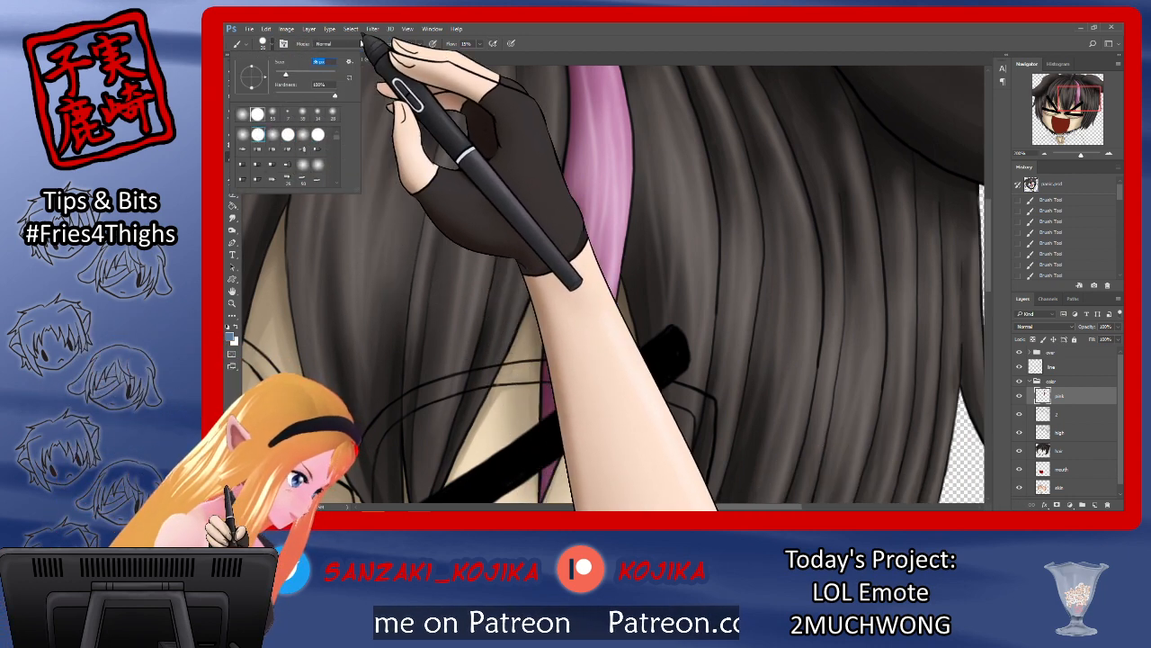
{"action": "left_click_drag", "start_coordinate": [479, 43], "coordinate": [591, 36]}
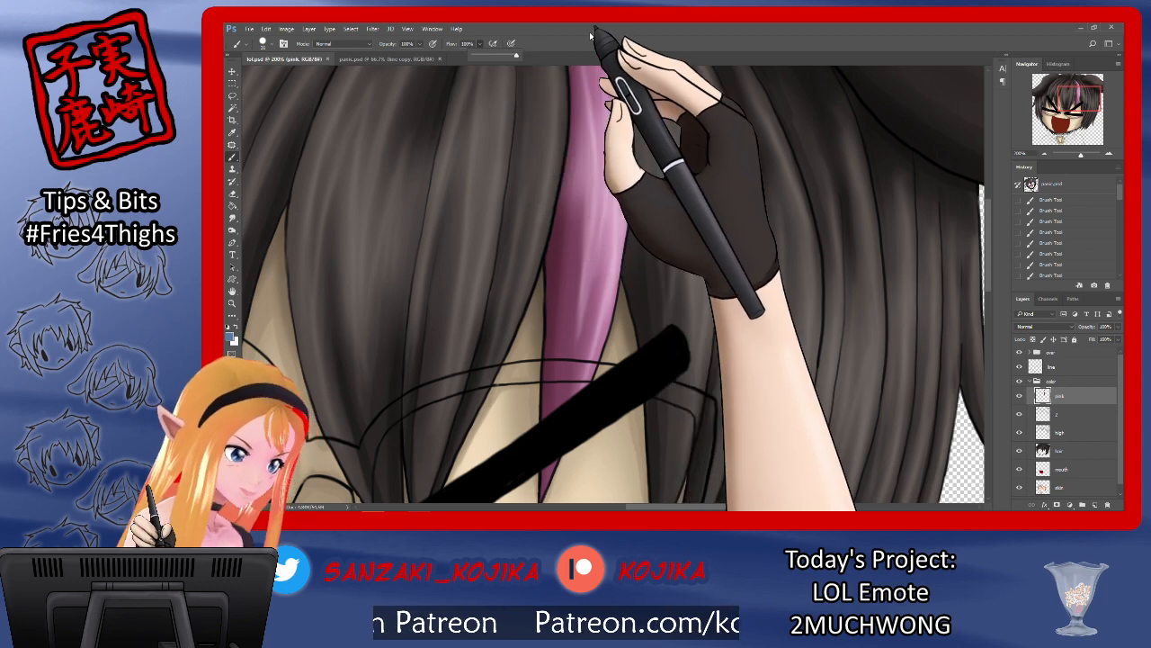
{"action": "left_click_drag", "start_coordinate": [666, 148], "coordinate": [668, 266]}
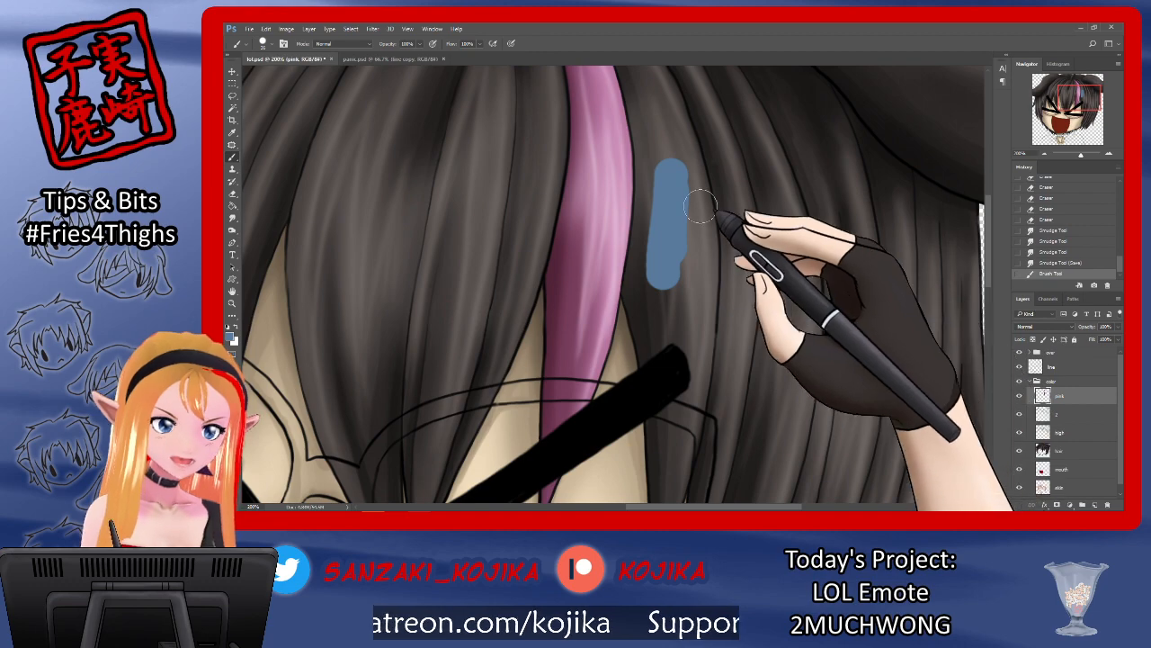
{"action": "mouse_move", "coordinate": [654, 139]}
{"action": "left_mouse_down"}
{"action": "mouse_move", "coordinate": [667, 196]}
{"action": "mouse_move", "coordinate": [650, 232]}
{"action": "left_mouse_up"}
{"action": "left_click_drag", "start_coordinate": [656, 264], "coordinate": [686, 178]}
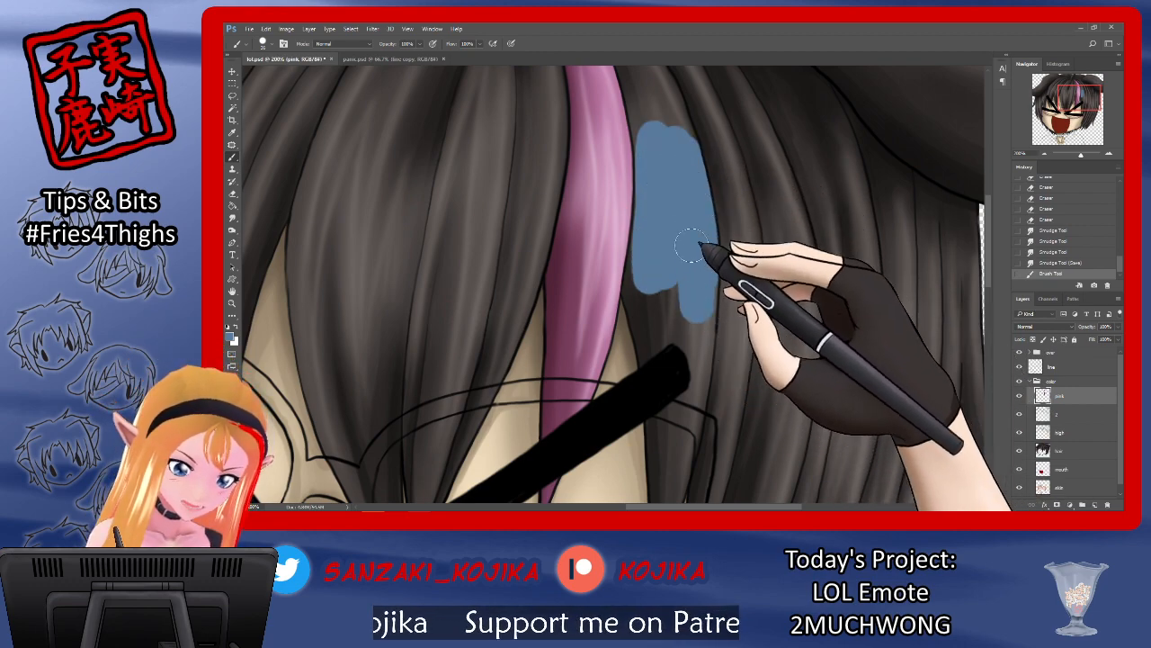
Step: Erase the blue that spills past the line art along the strand's edge
{"action": "left_click", "coordinate": [232, 192]}
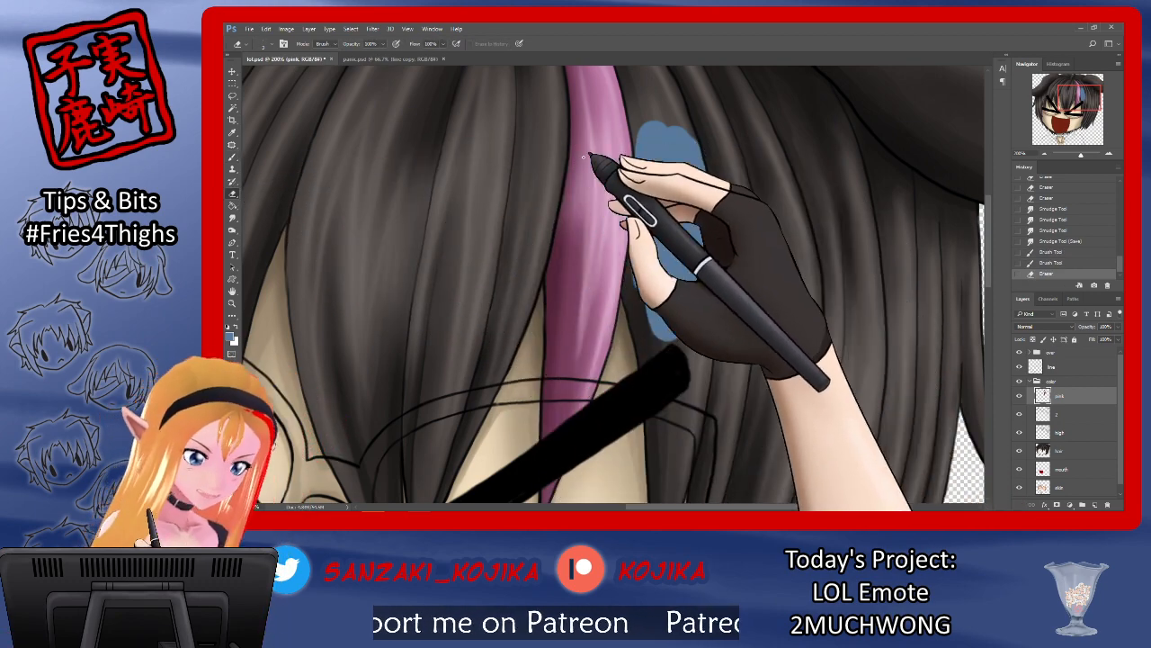
{"action": "left_click_drag", "start_coordinate": [597, 159], "coordinate": [570, 98]}
{"action": "left_click", "coordinate": [720, 199]}
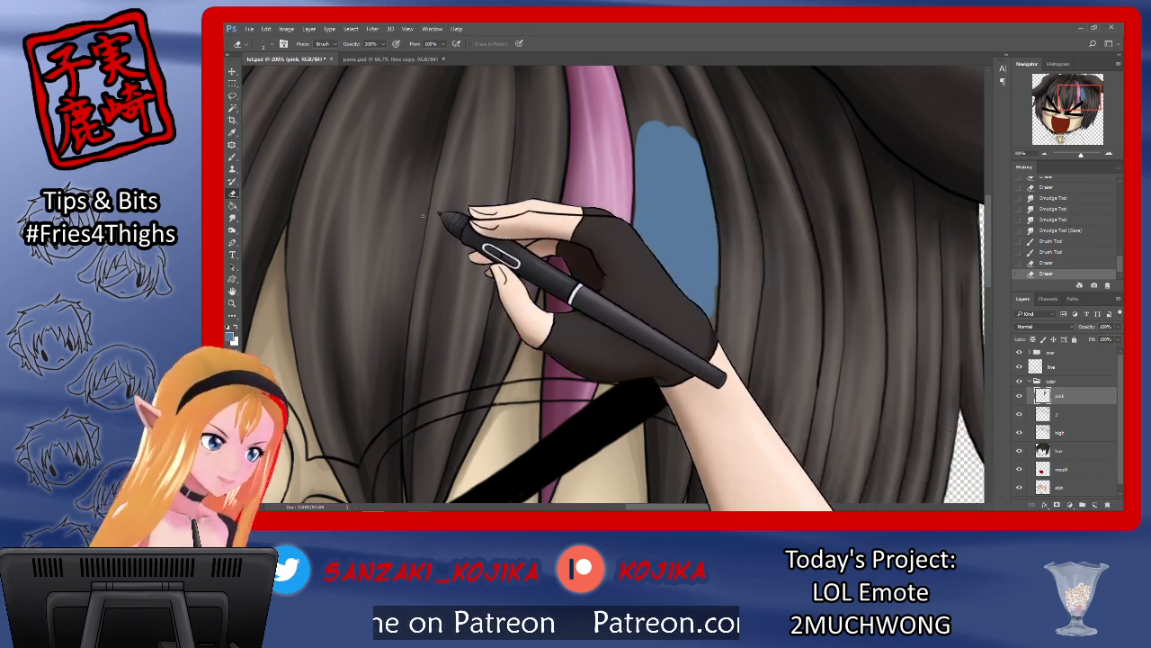
Step: Extend the flat blue down the strand to the eye line with a smaller hard brush and erase the spill past its outer edge
{"action": "left_click", "coordinate": [232, 168]}
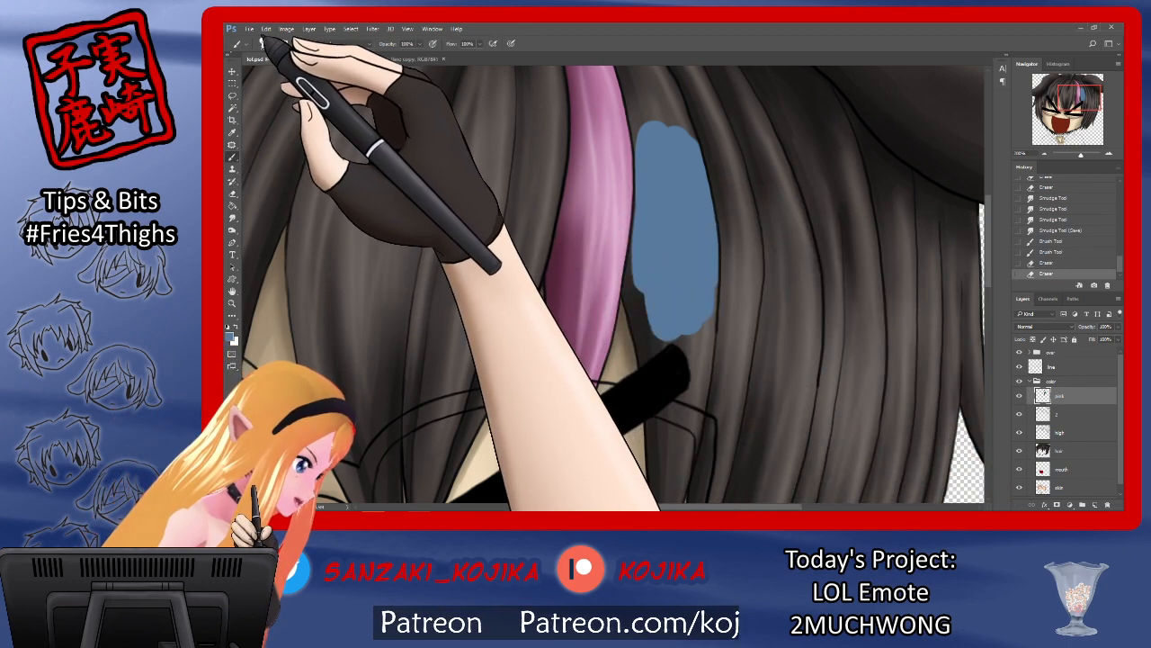
{"action": "left_click", "coordinate": [262, 43]}
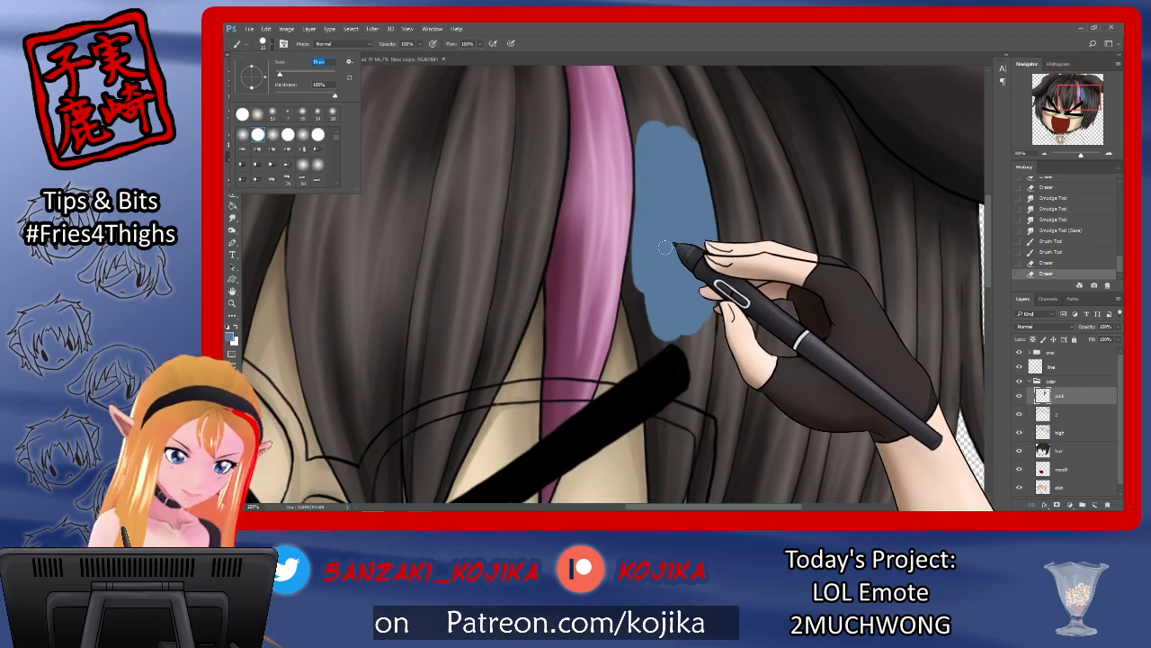
{"action": "left_click", "coordinate": [635, 270]}
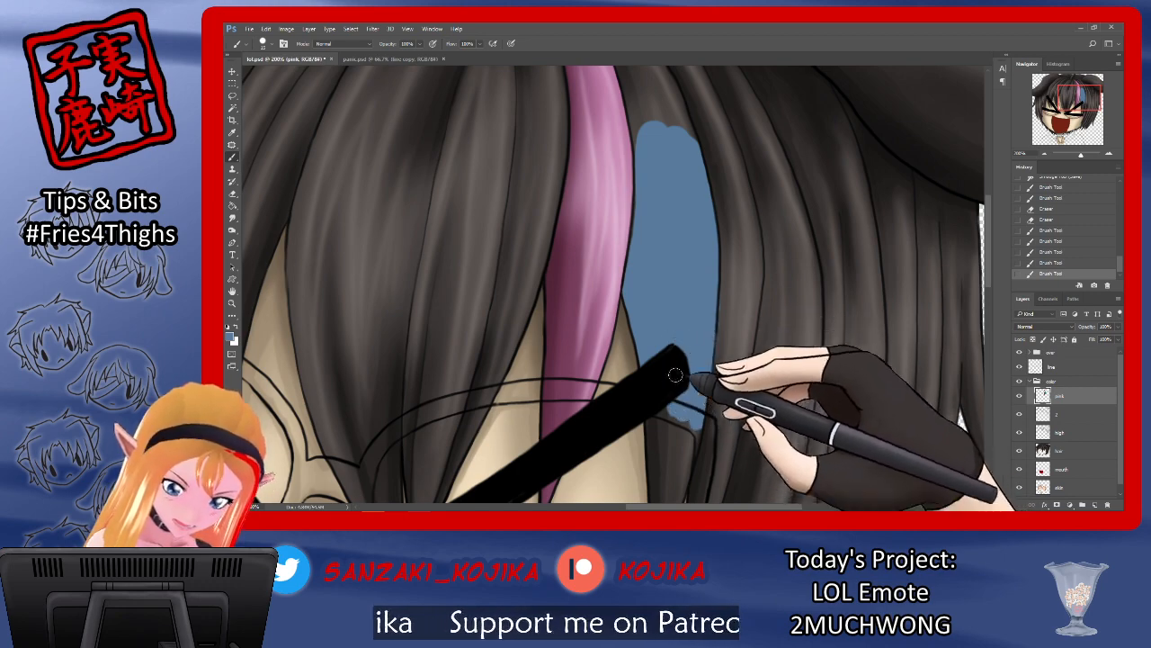
{"action": "key", "text": "e"}
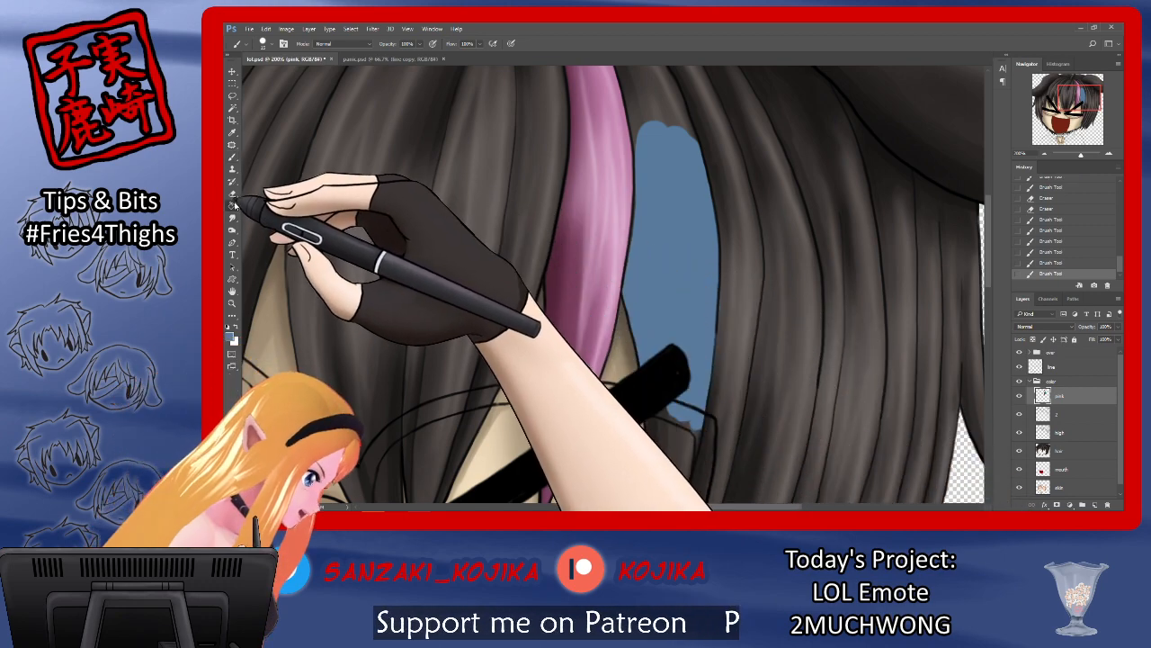
{"action": "left_click", "coordinate": [721, 295]}
Step: Continue filling the strand with flat blue below the upper eye line toward its tip
{"action": "left_click_drag", "start_coordinate": [988, 275], "coordinate": [987, 304]}
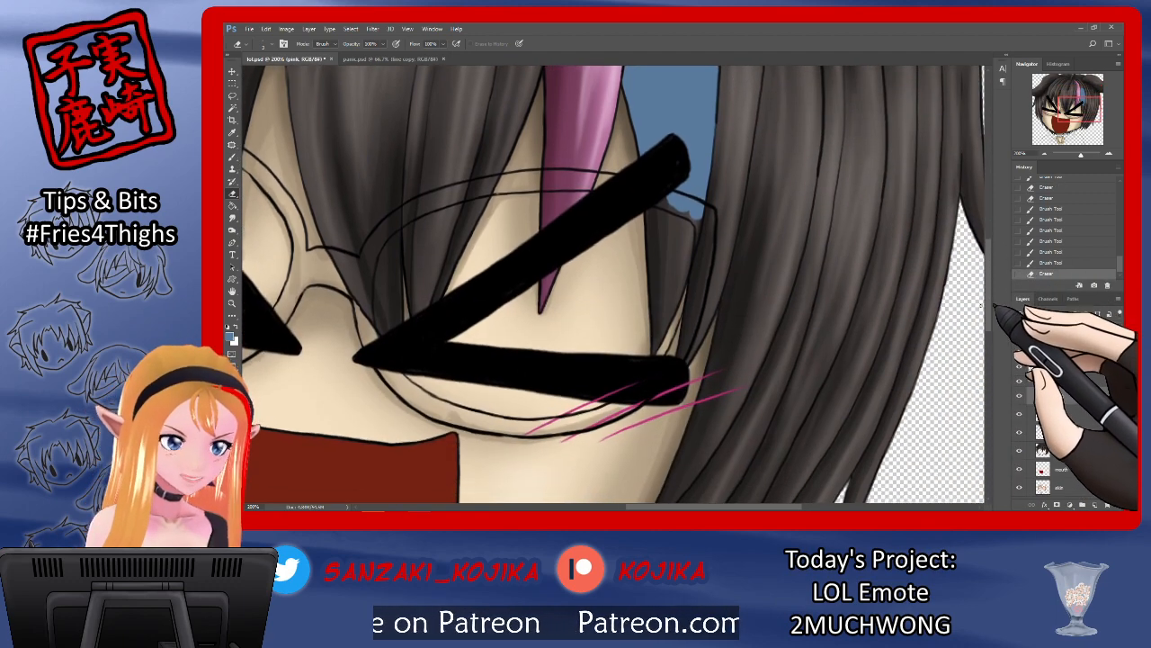
{"action": "key", "text": "b"}
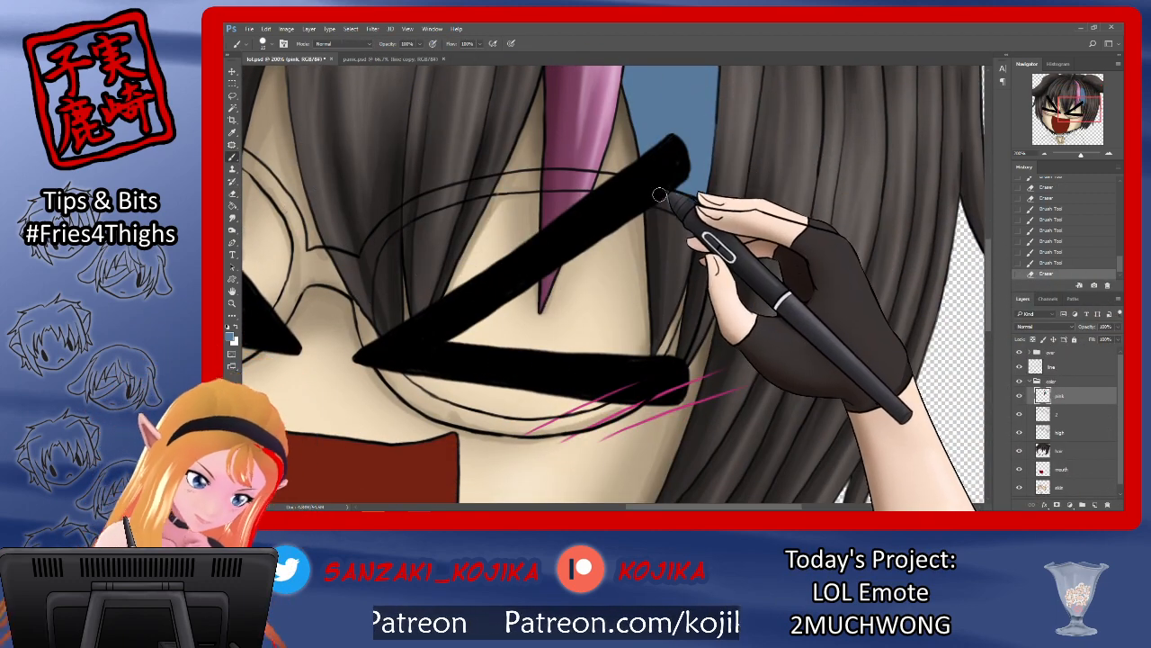
{"action": "mouse_move", "coordinate": [673, 191]}
{"action": "left_mouse_down"}
{"action": "mouse_move", "coordinate": [674, 235]}
{"action": "mouse_move", "coordinate": [695, 252]}
{"action": "mouse_move", "coordinate": [694, 206]}
{"action": "left_mouse_up"}
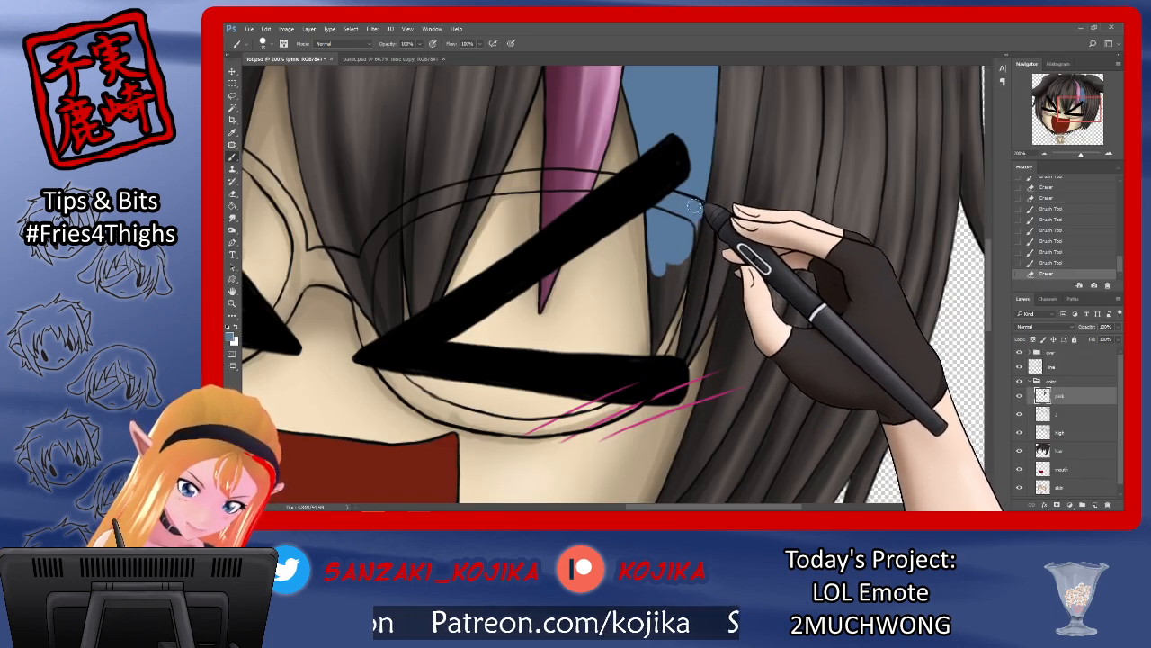